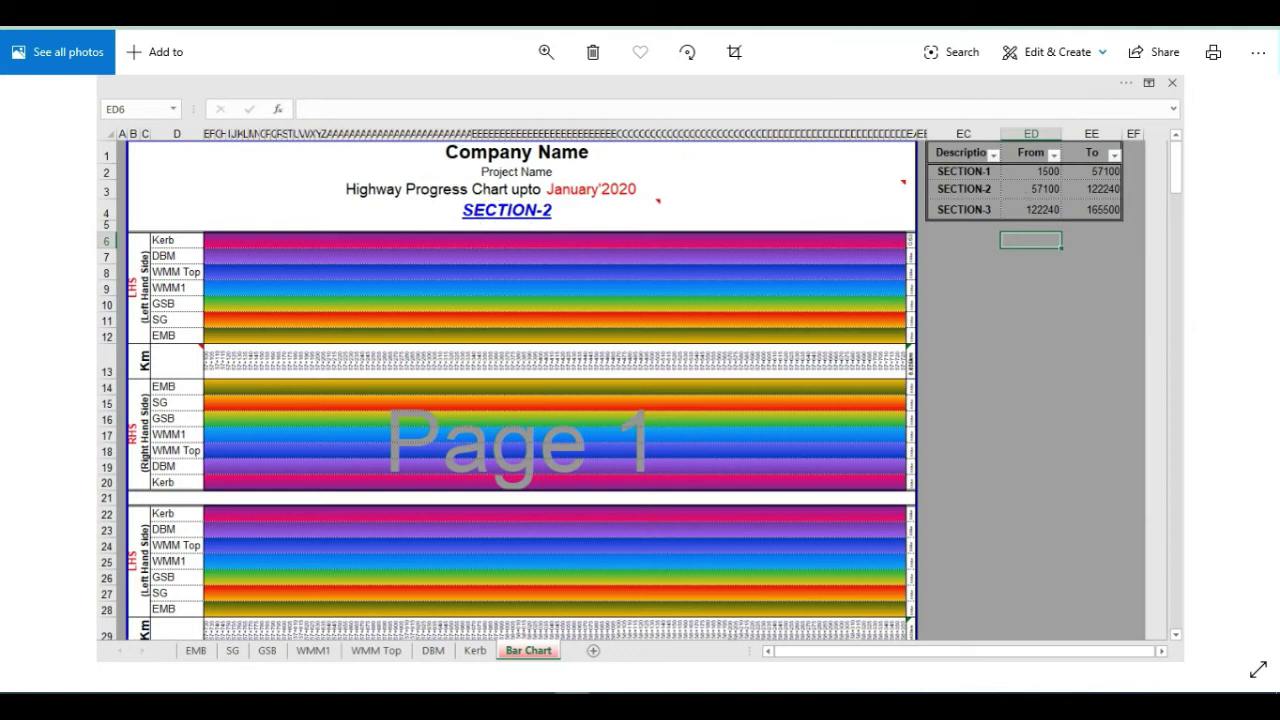
Switch from the Photos highway chart image to the blank Excel workbook Book1
{"action": "mouse_move", "coordinate": [537, 705]}
{"action": "left_click", "coordinate": [535, 600]}
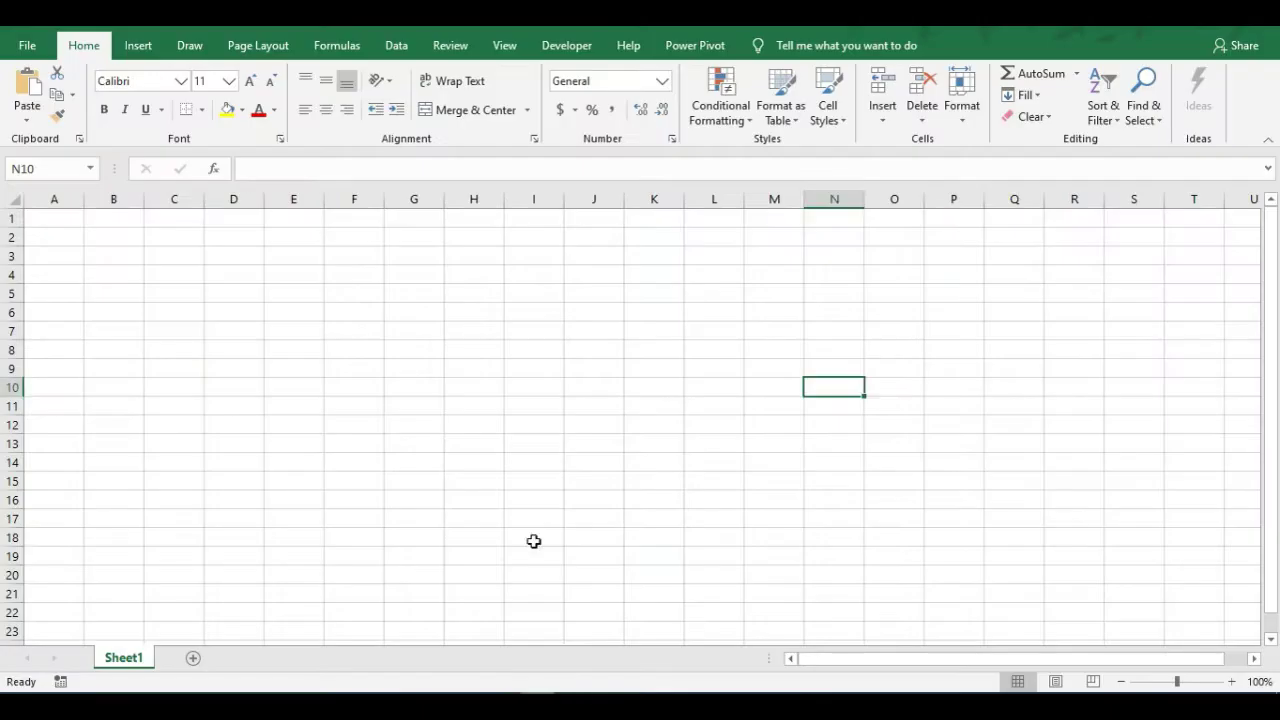
Enter 'Company Name' in D1 and 'Project Name' in D2, beginning the D3 title
{"action": "left_click", "coordinate": [233, 234]}
{"action": "left_click", "coordinate": [241, 212]}
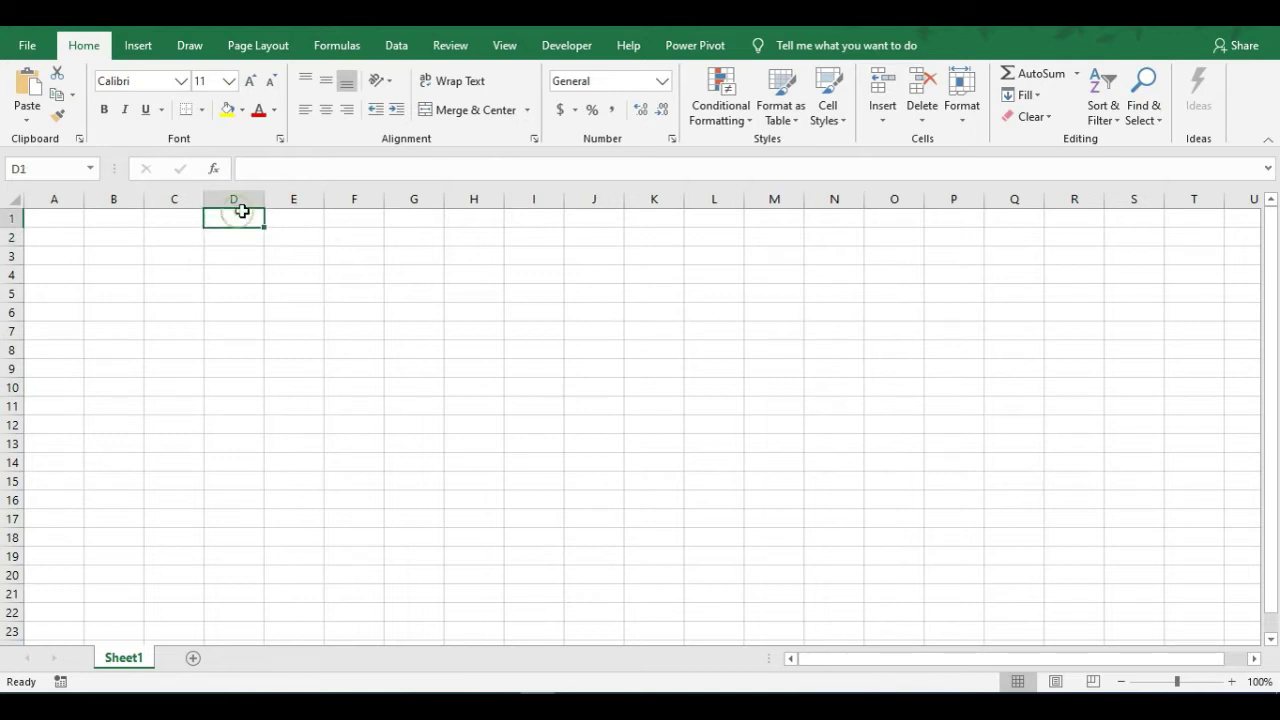
{"action": "type", "text": "COmp"}
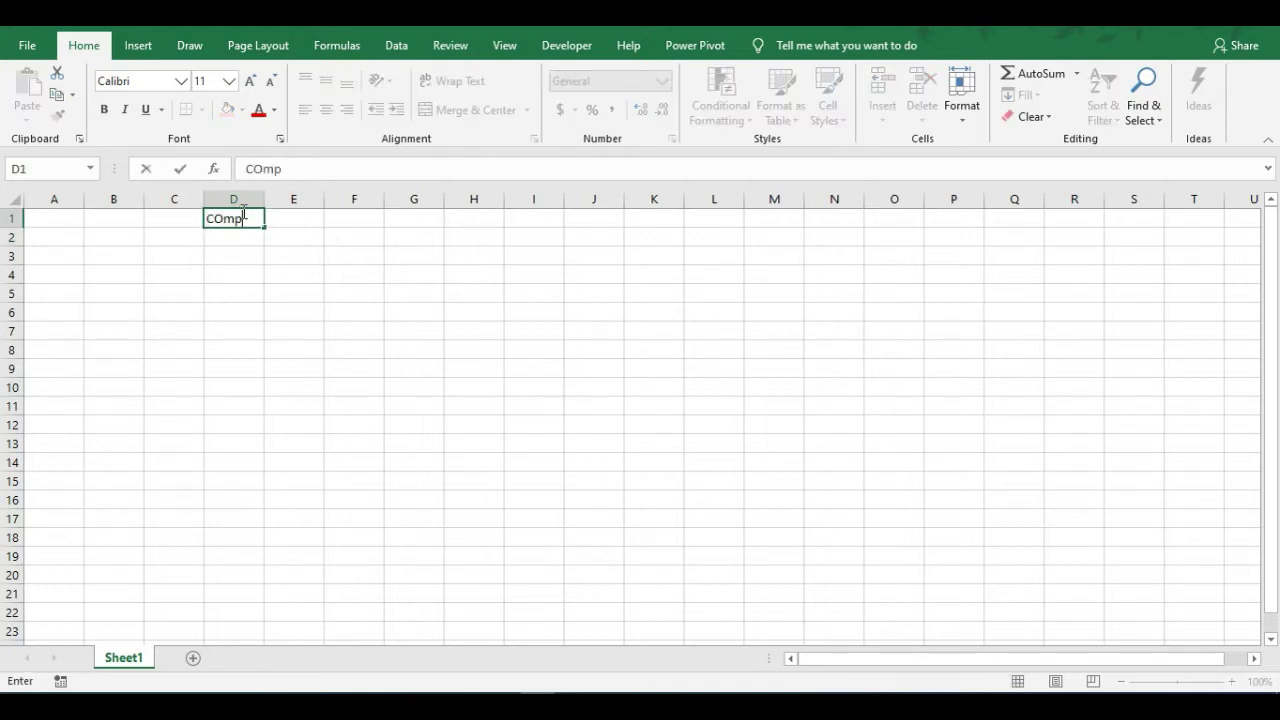
{"action": "type", "text": "any Name"}
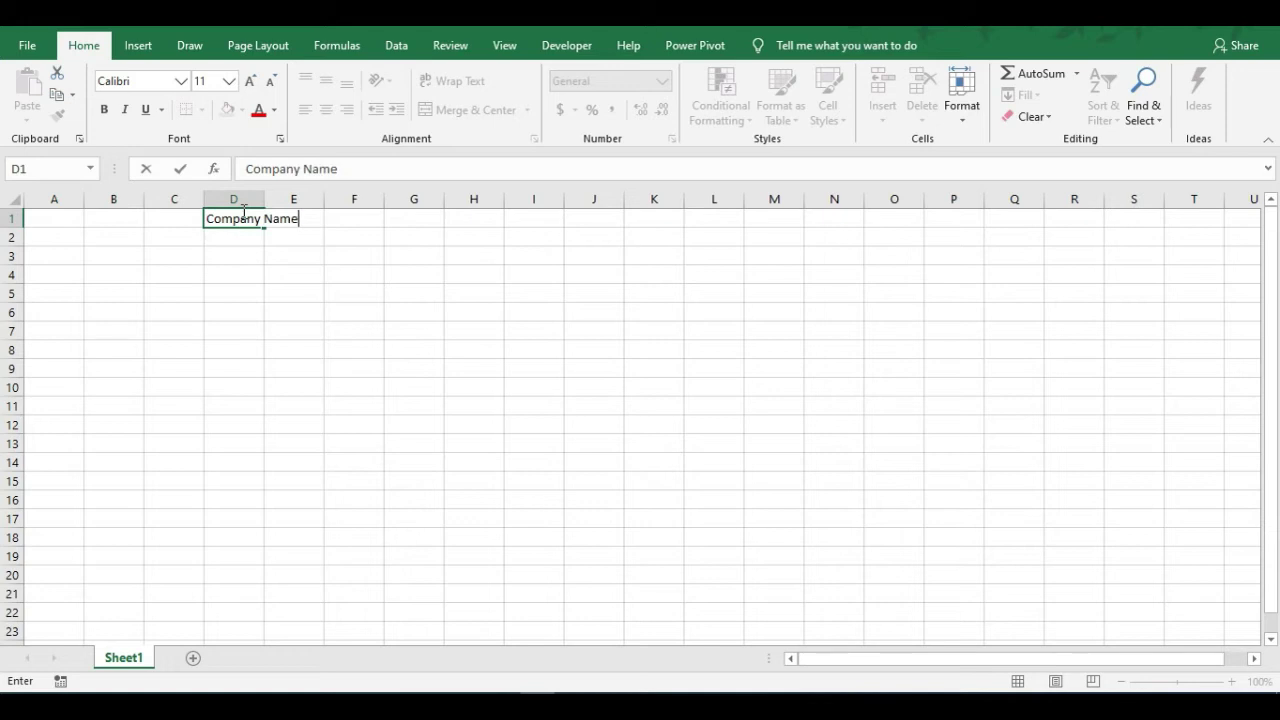
{"action": "key", "text": "Return"}
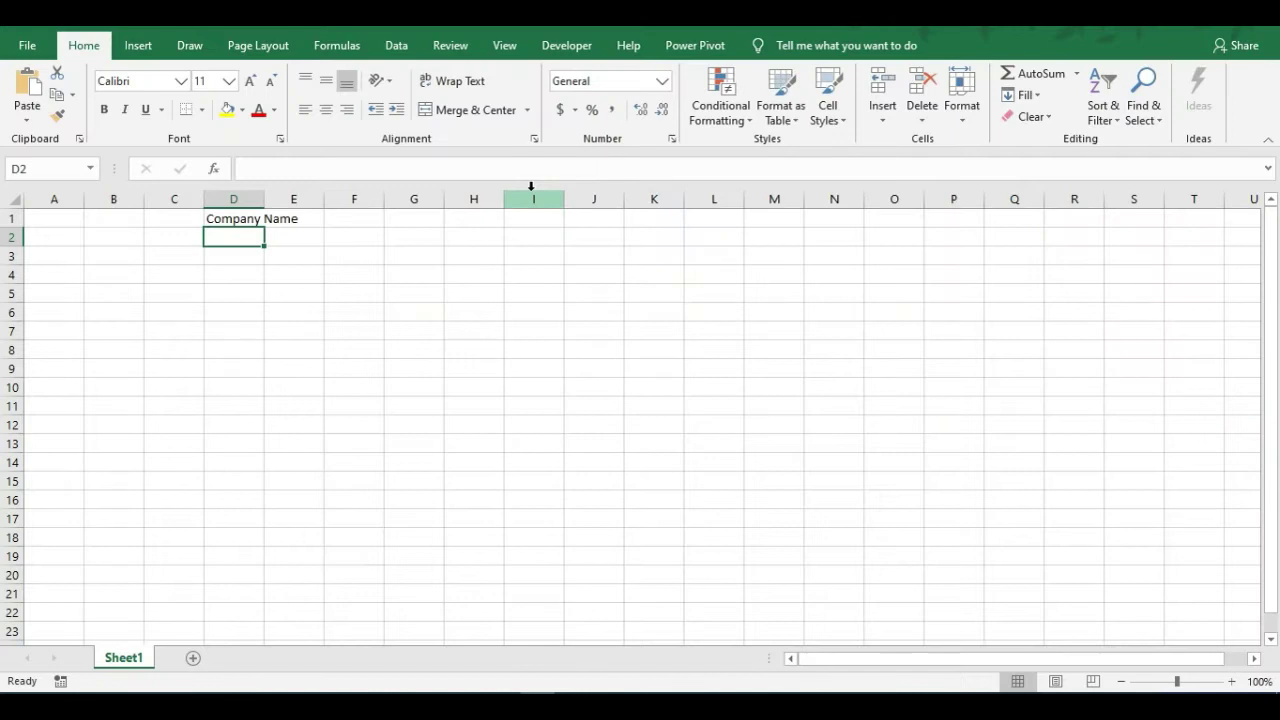
{"action": "type", "text": "Project"}
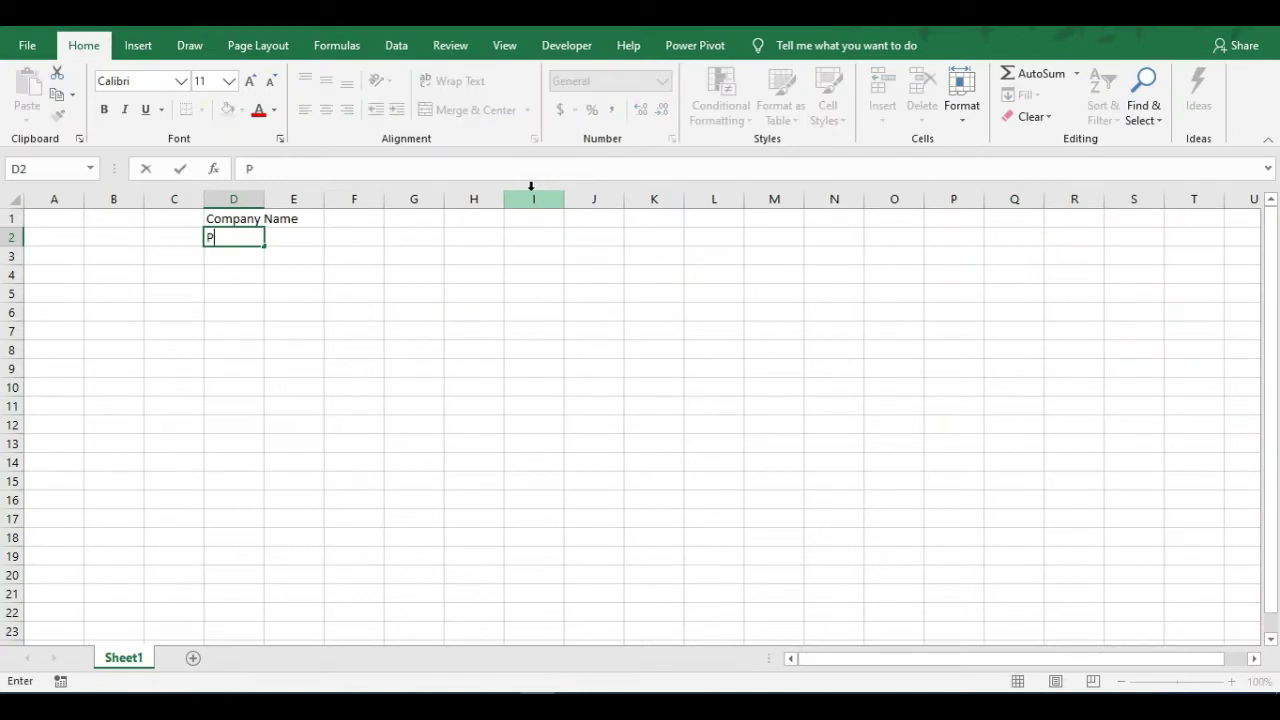
{"action": "type", "text": " Name"}
{"action": "key", "text": "Return"}
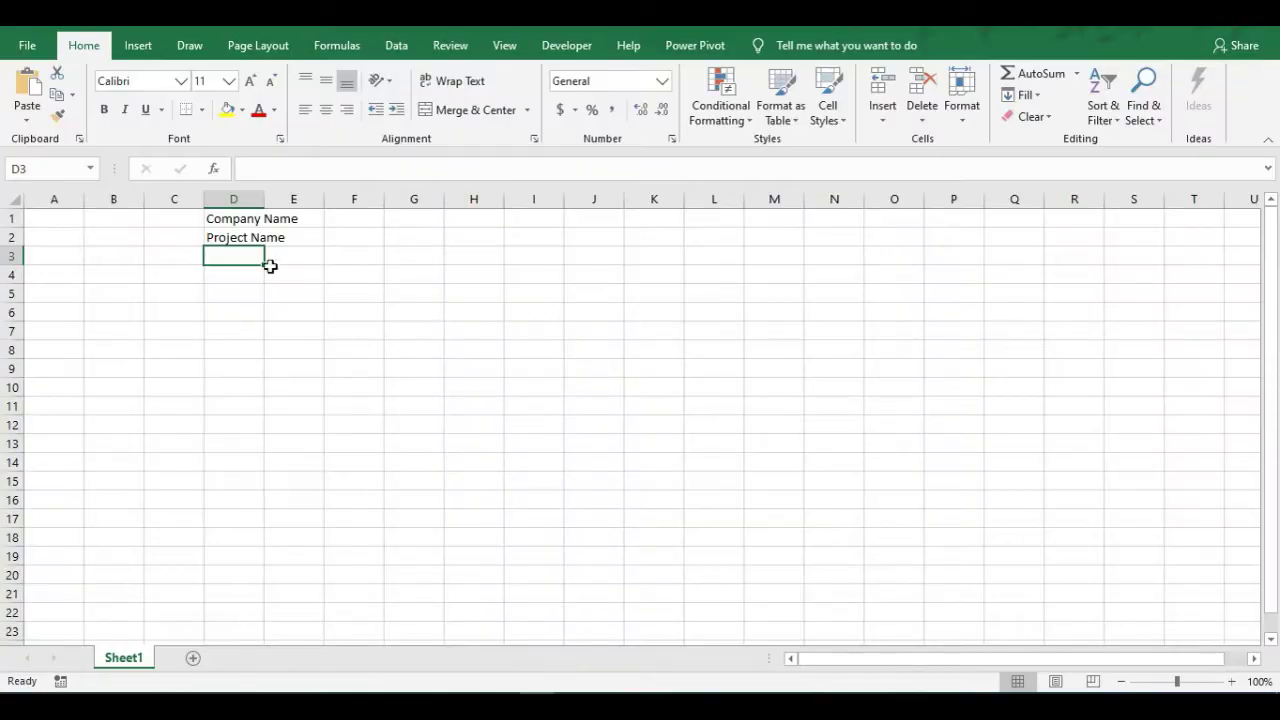
{"action": "type", "text": "HI"}
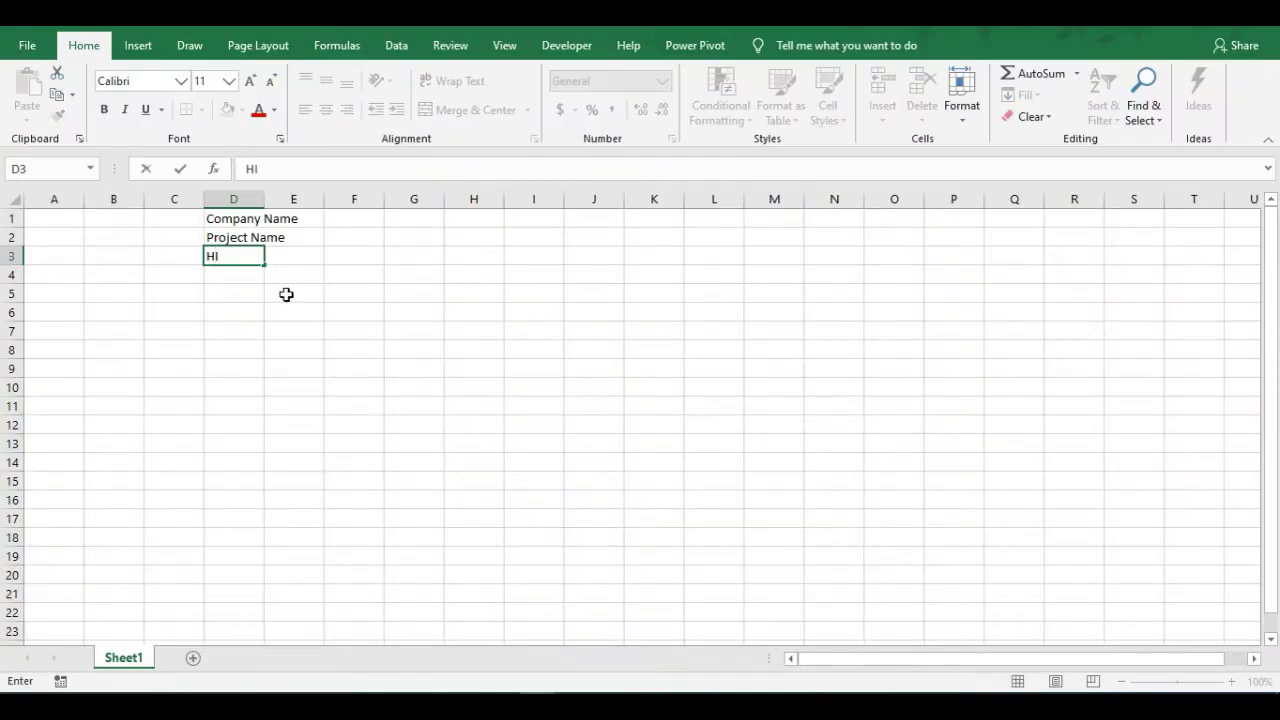
Finish D3 as 'Highway Progress Report upto', correcting the typos along the way
{"action": "key", "text": "BackSpace"}
{"action": "key", "text": "ctrl+Return"}
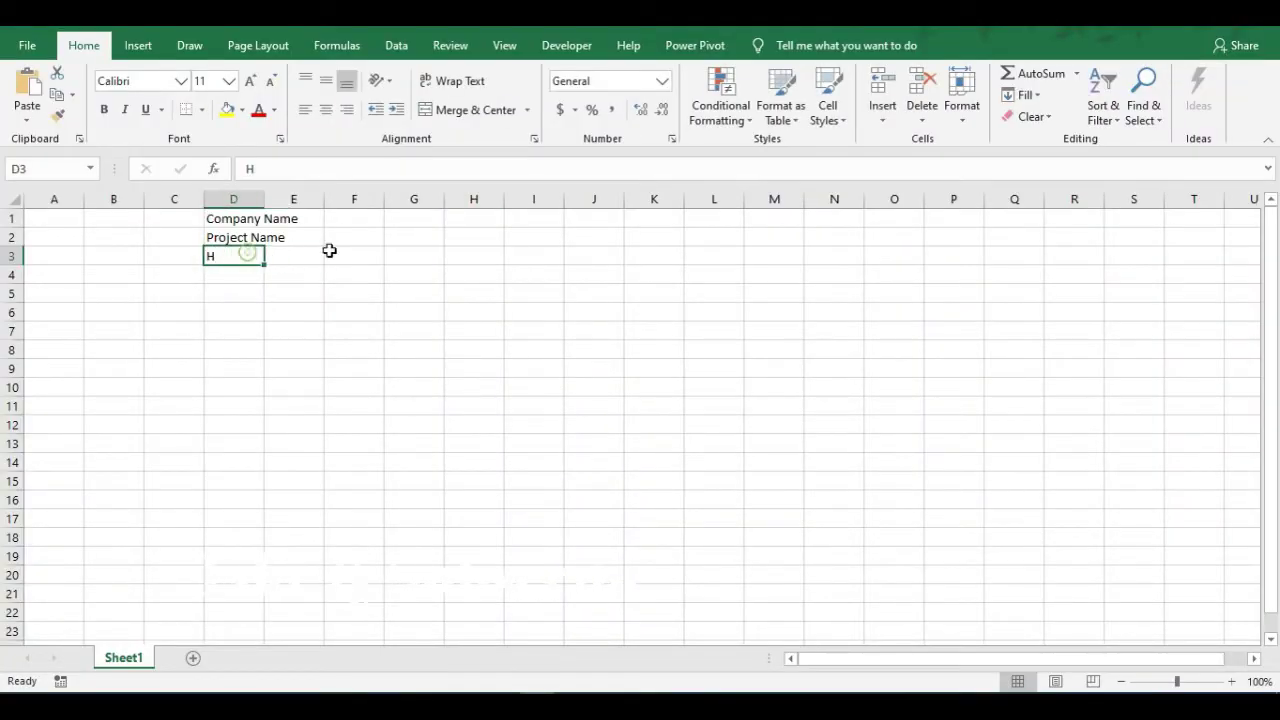
{"action": "type", "text": "Hi"}
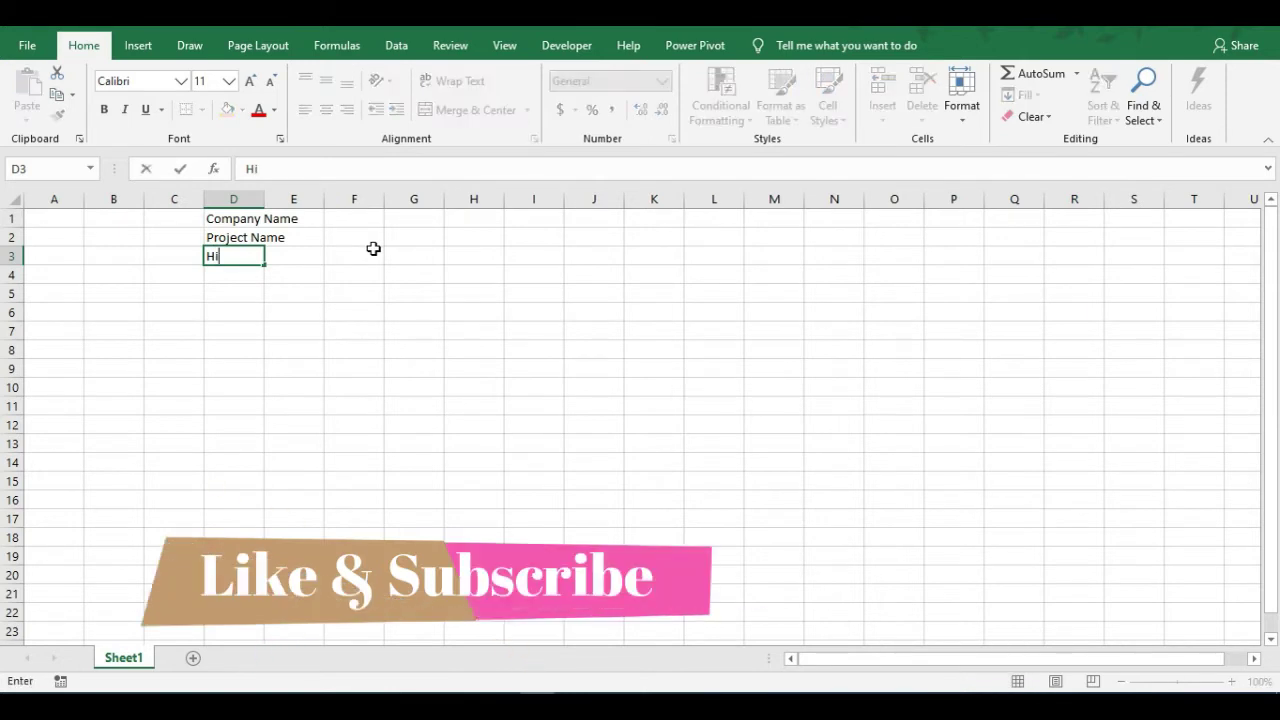
{"action": "type", "text": "ghway Proh"}
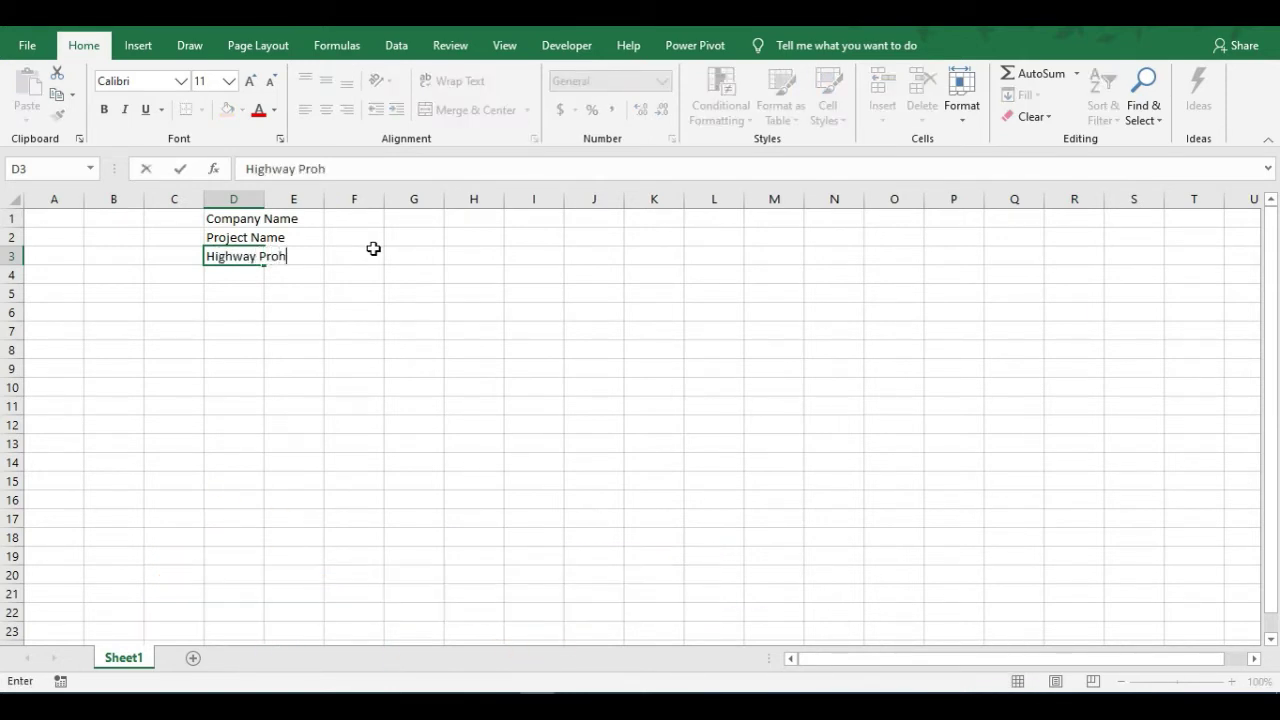
{"action": "key", "text": "BackSpace"}
{"action": "type", "text": "ject"}
{"action": "key", "text": "BackSpace"}
{"action": "key", "text": "BackSpace"}
{"action": "key", "text": "BackSpace"}
{"action": "type", "text": "gress Report upto ___"}
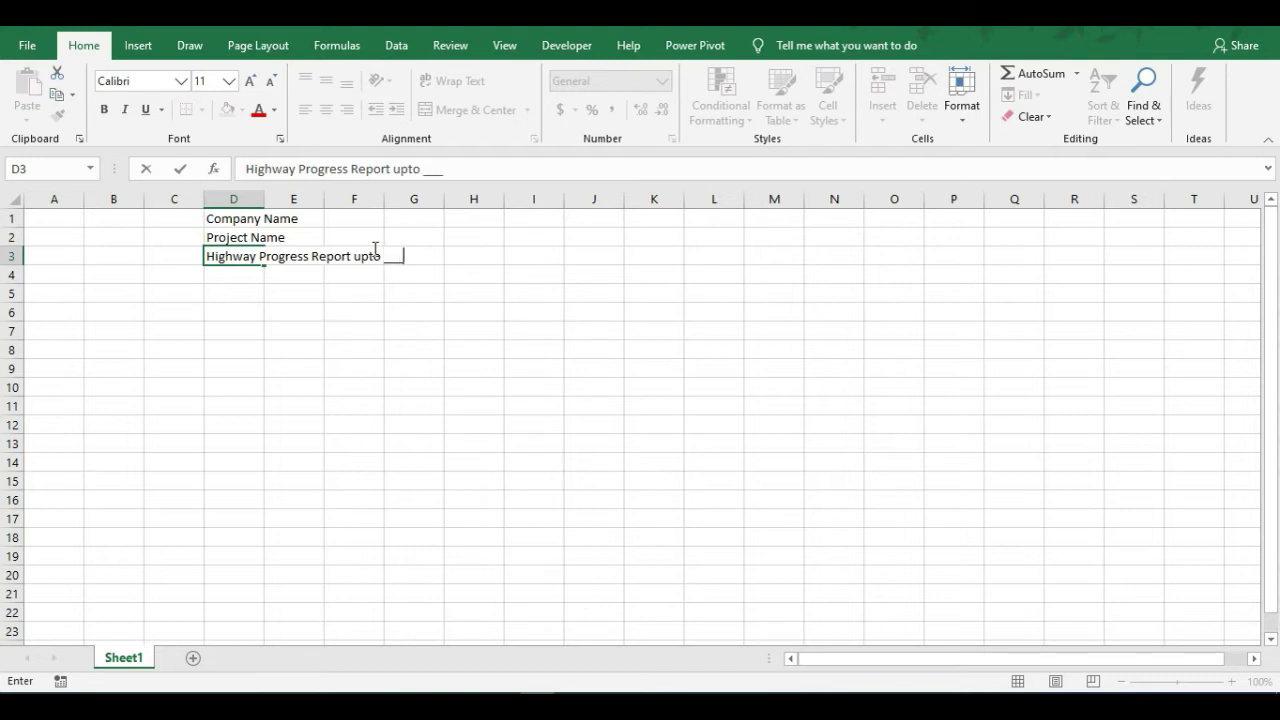
{"action": "key", "text": "Return"}
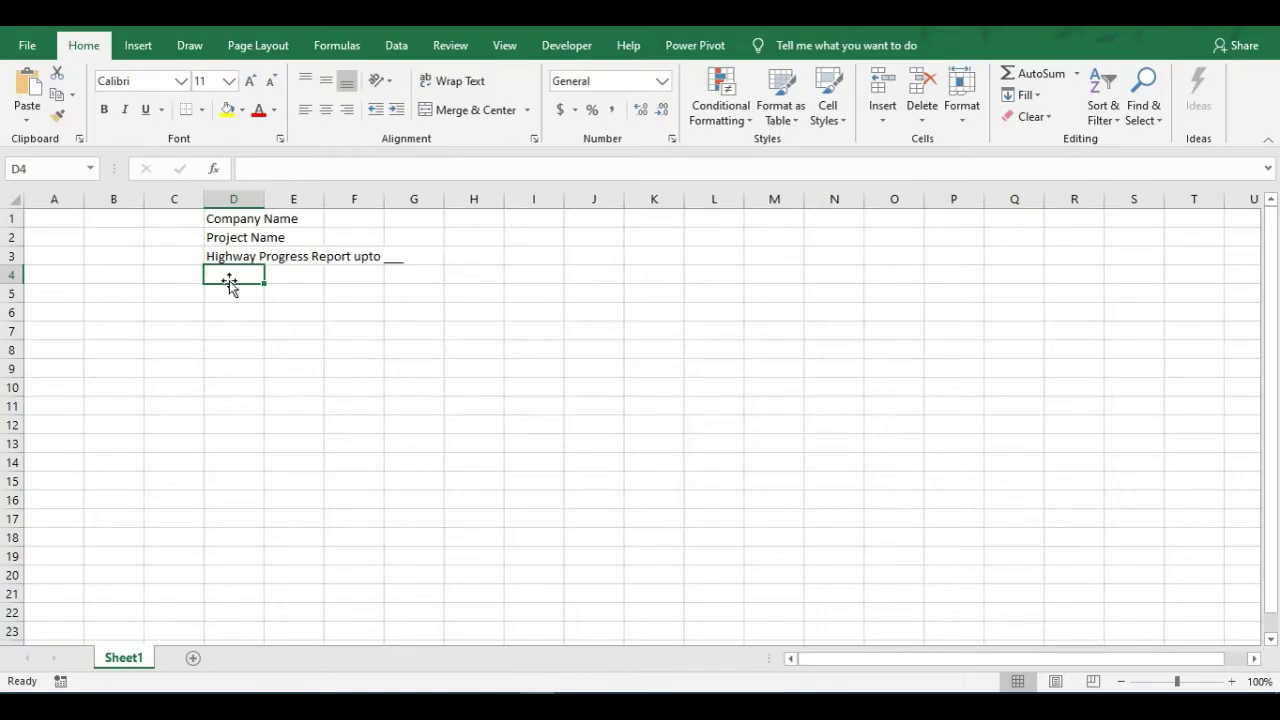
{"action": "left_click", "coordinate": [244, 277]}
{"action": "left_click", "coordinate": [114, 298]}
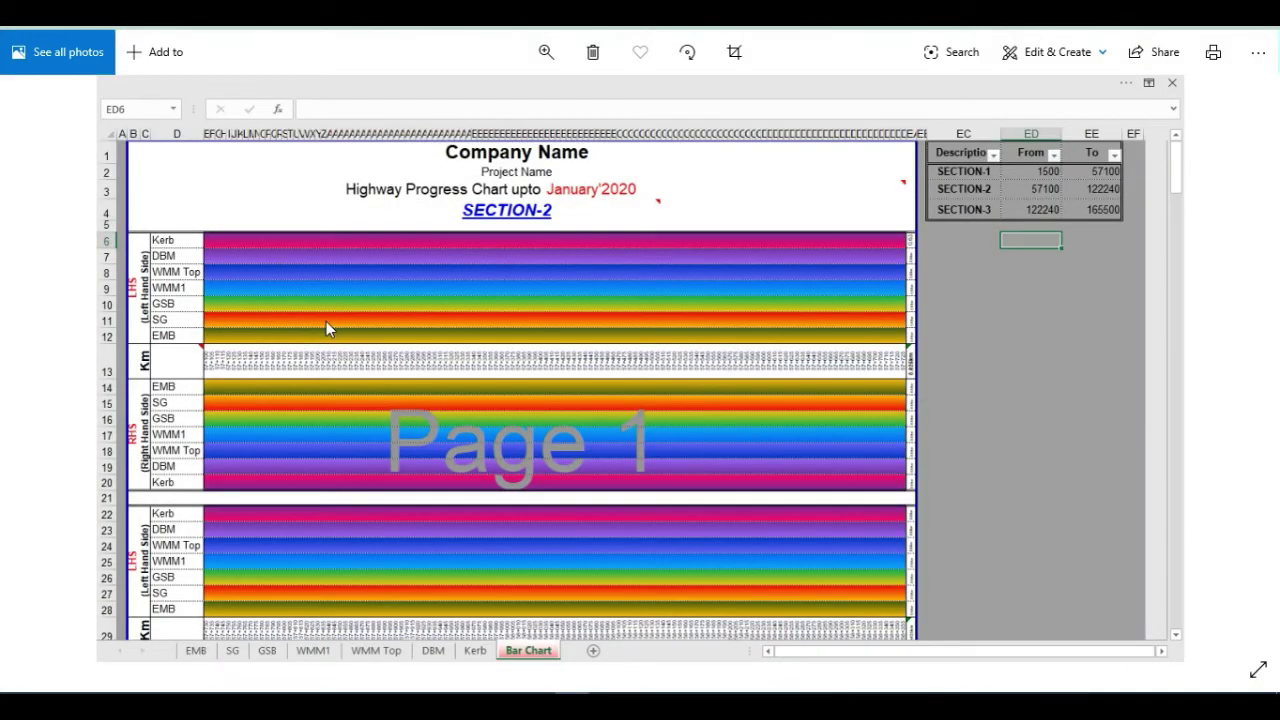
Enter the layers Kerb, DBM, WMM Top and WMM 1 in D6:D9
{"action": "left_click", "coordinate": [222, 314]}
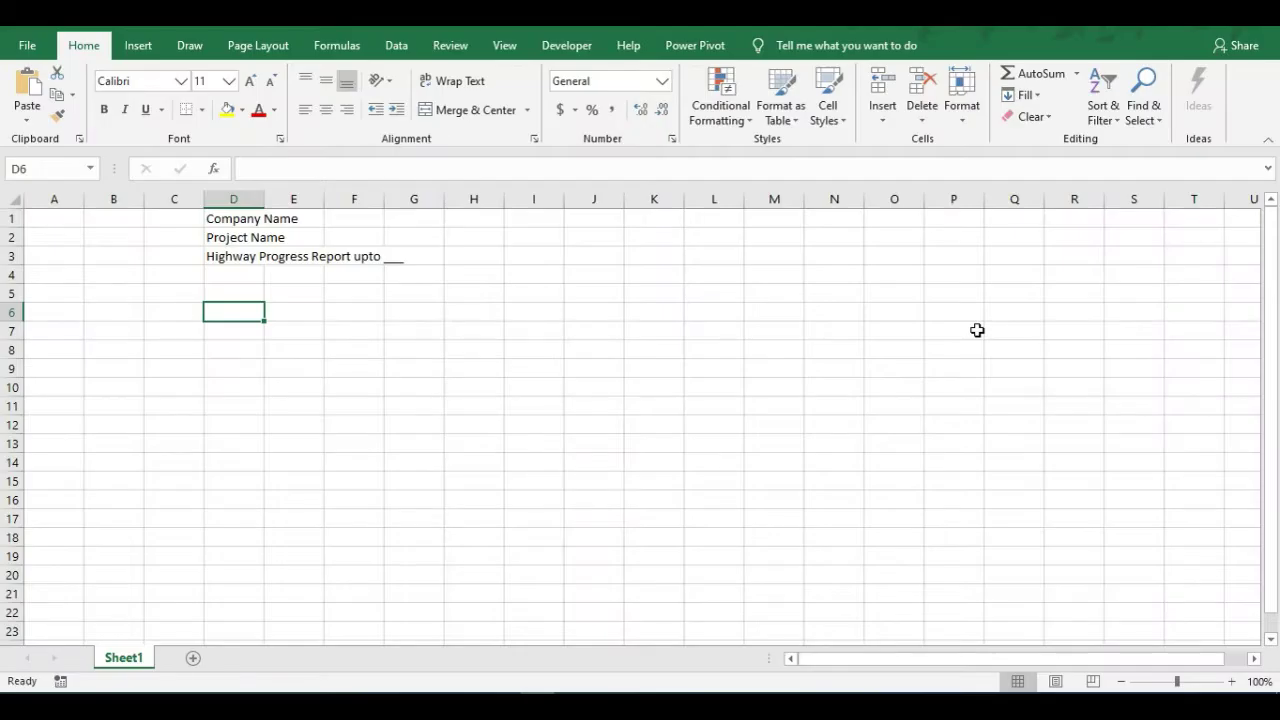
{"action": "type", "text": "Kerb"}
{"action": "key", "text": "Return"}
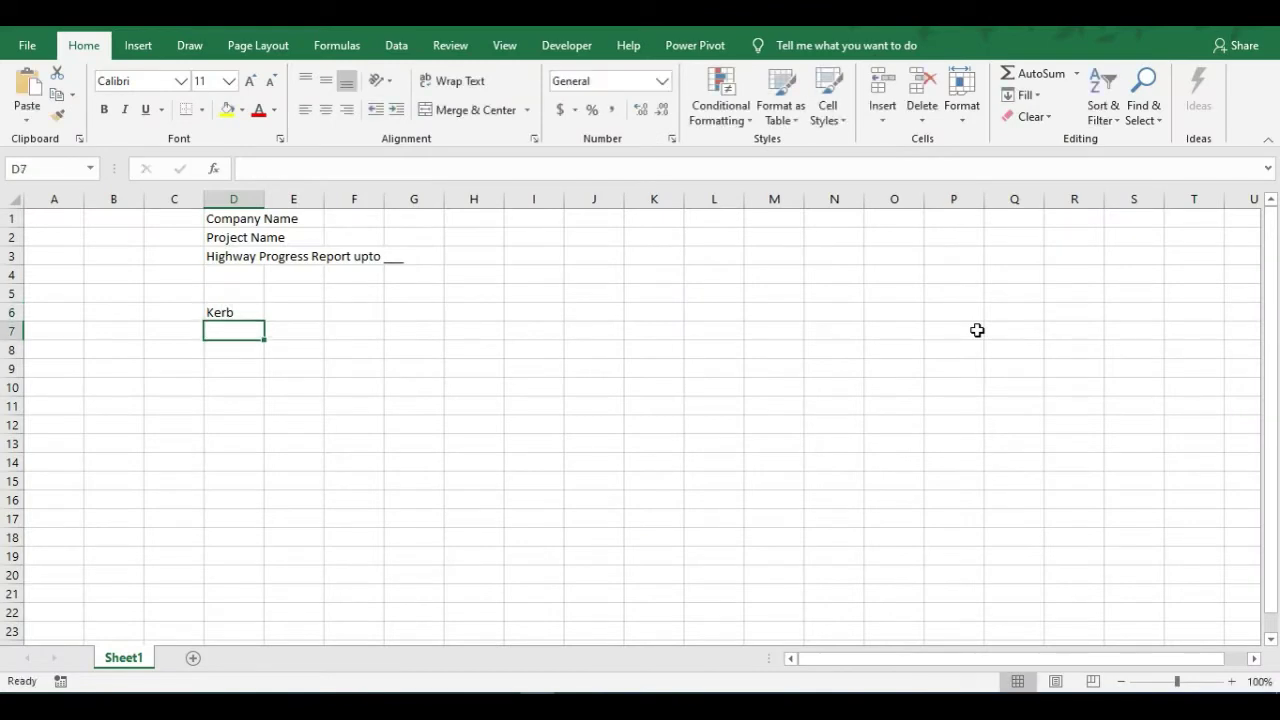
{"action": "type", "text": "DBM"}
{"action": "key", "text": "Return"}
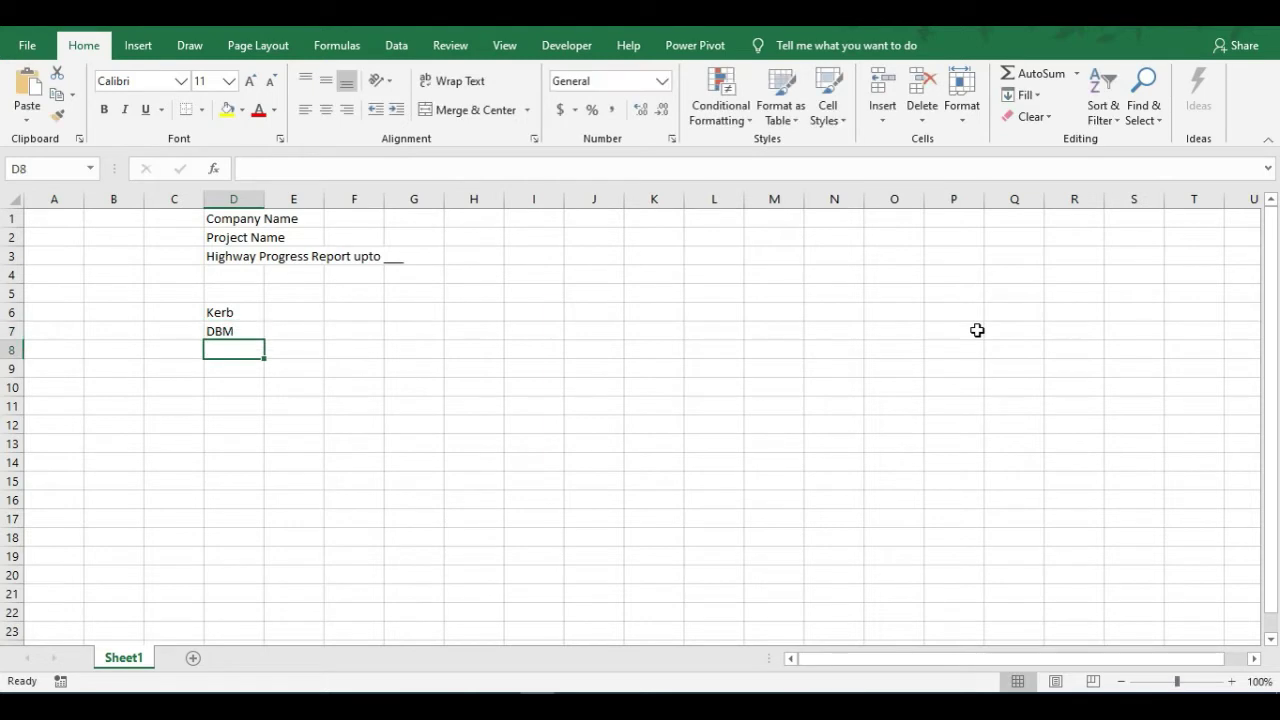
{"action": "type", "text": "WMM Top"}
{"action": "key", "text": "Return"}
{"action": "type", "text": "WMM 1"}
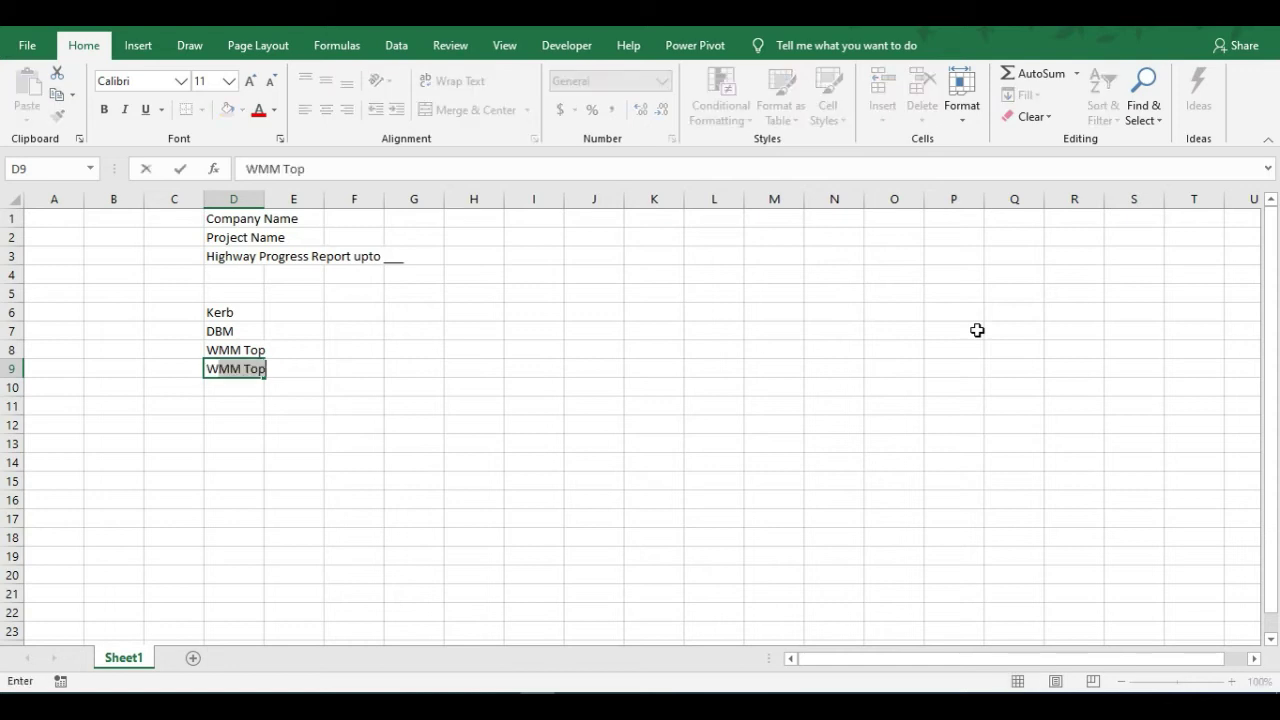
{"action": "key", "text": "Return"}
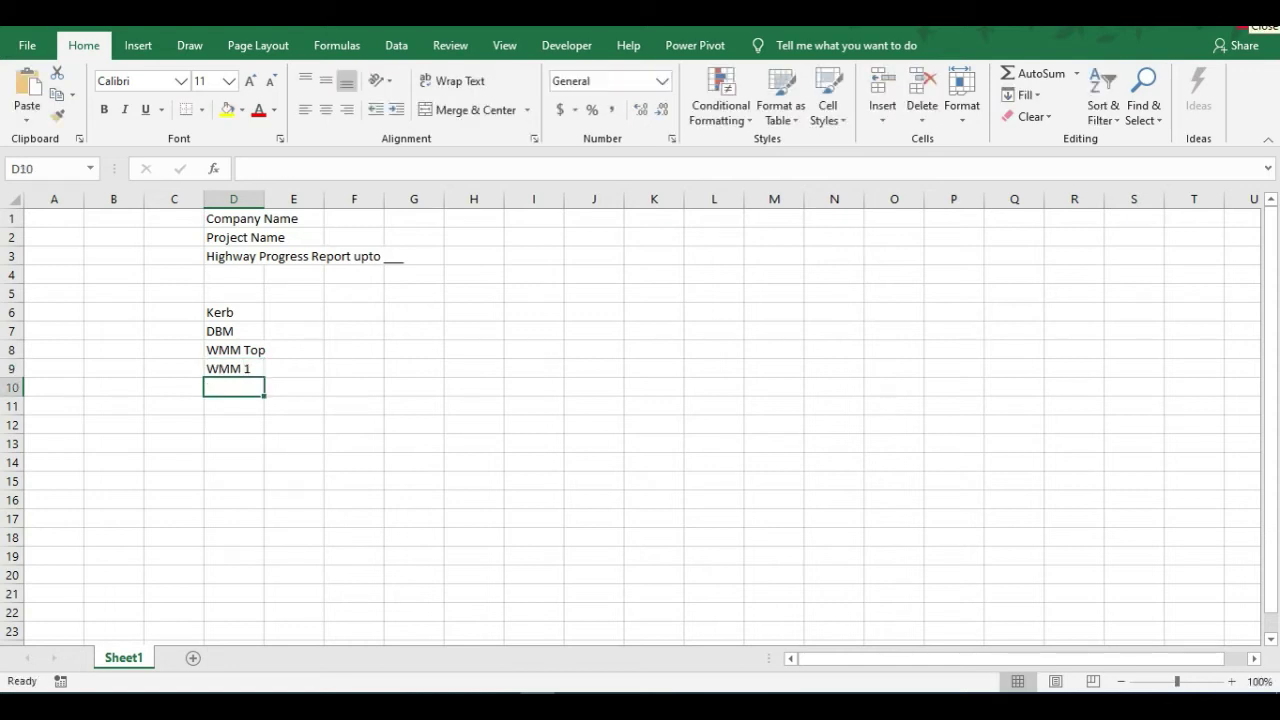
Add the layers GSB, SG and EMB in D10:D12
{"action": "left_click", "coordinate": [233, 368]}
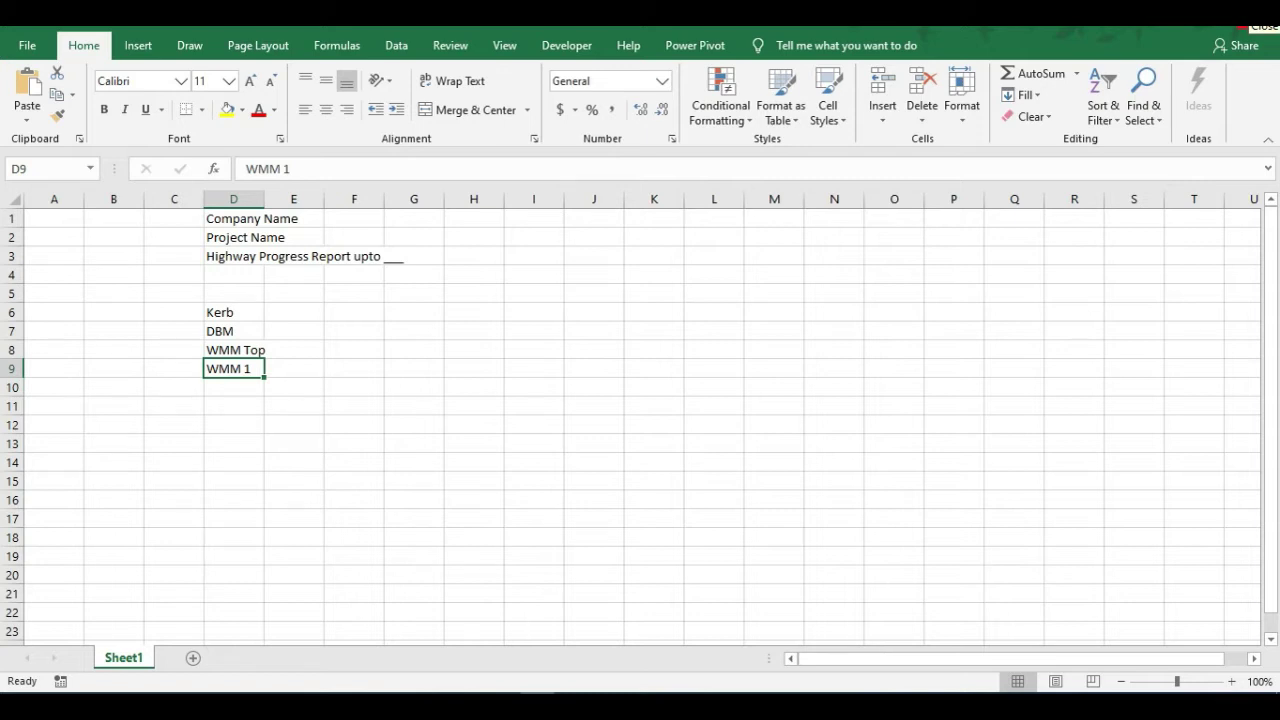
{"action": "left_click", "coordinate": [233, 387]}
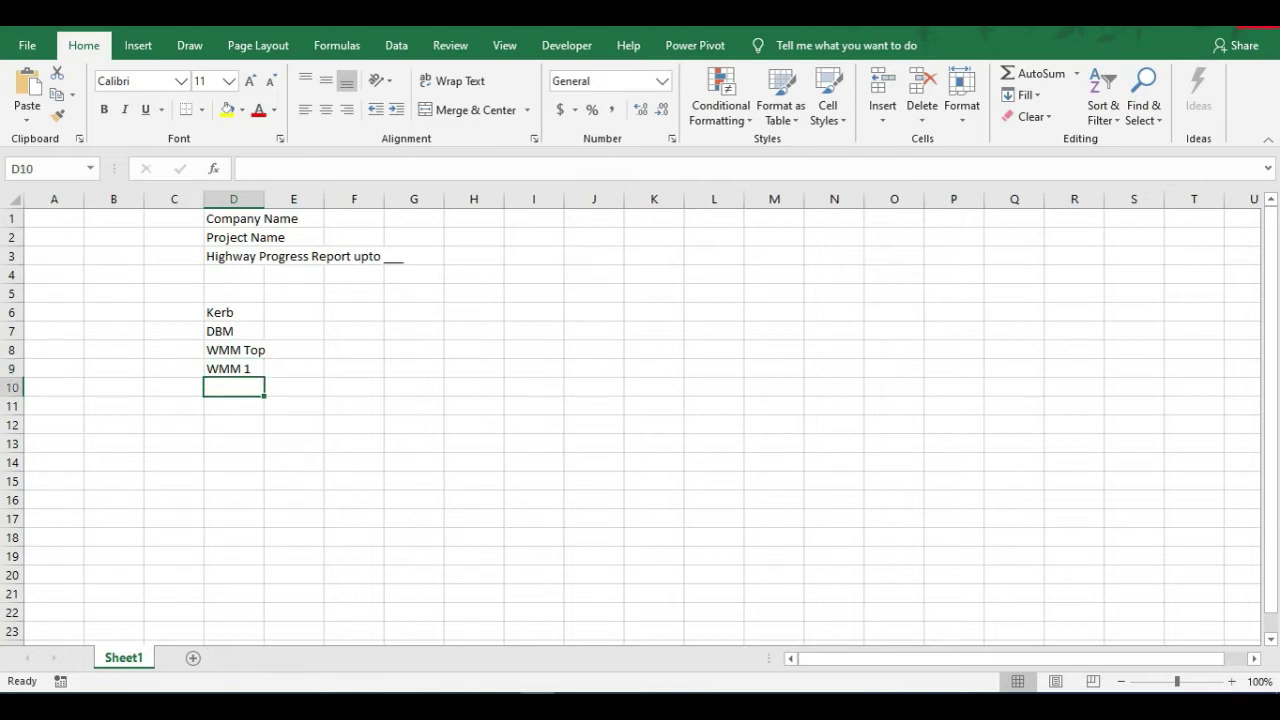
{"action": "type", "text": "GSB"}
{"action": "key", "text": "Return"}
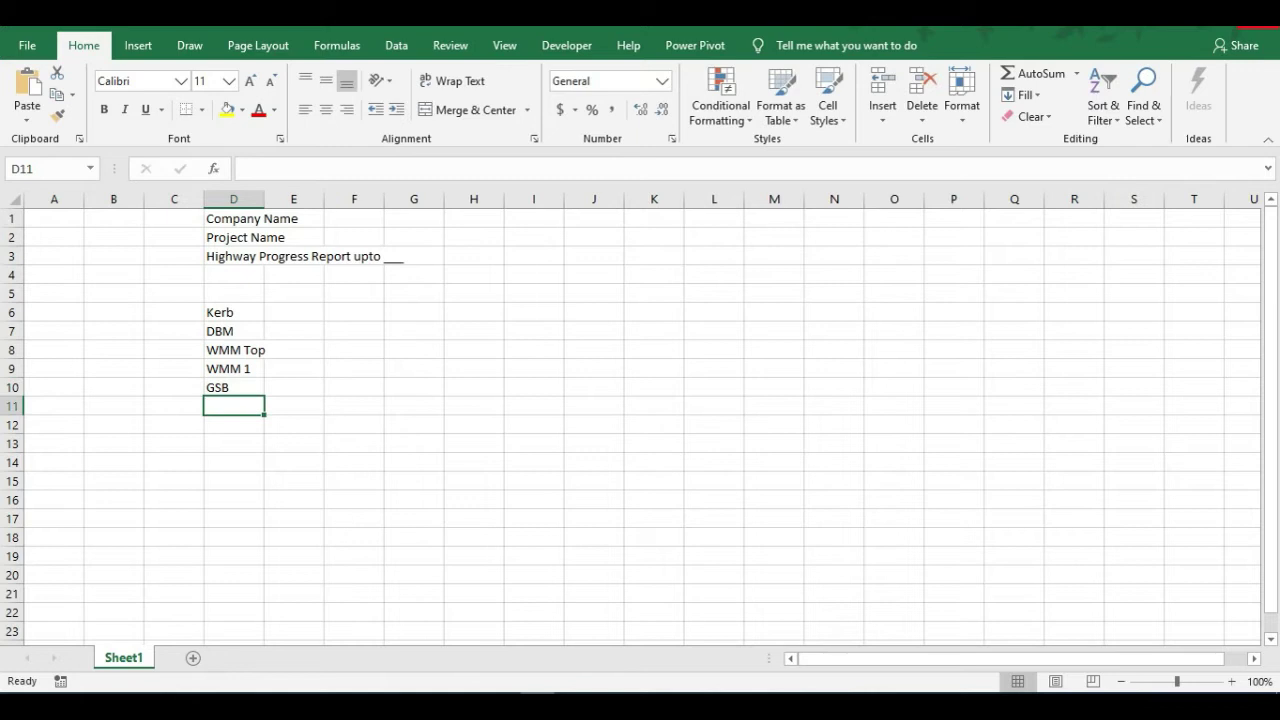
{"action": "type", "text": "SG"}
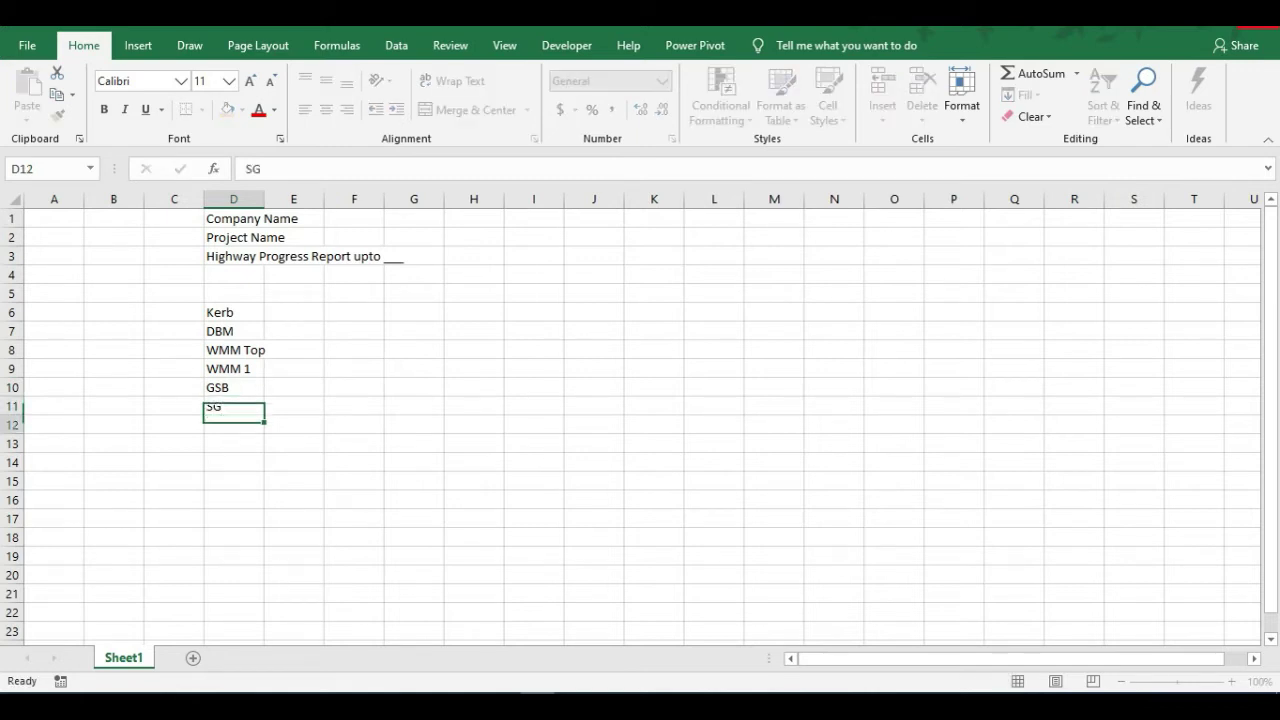
{"action": "key", "text": "Return"}
{"action": "type", "text": "EM"}
{"action": "type", "text": "b"}
{"action": "type", "text": "B"}
{"action": "key", "text": "Return"}
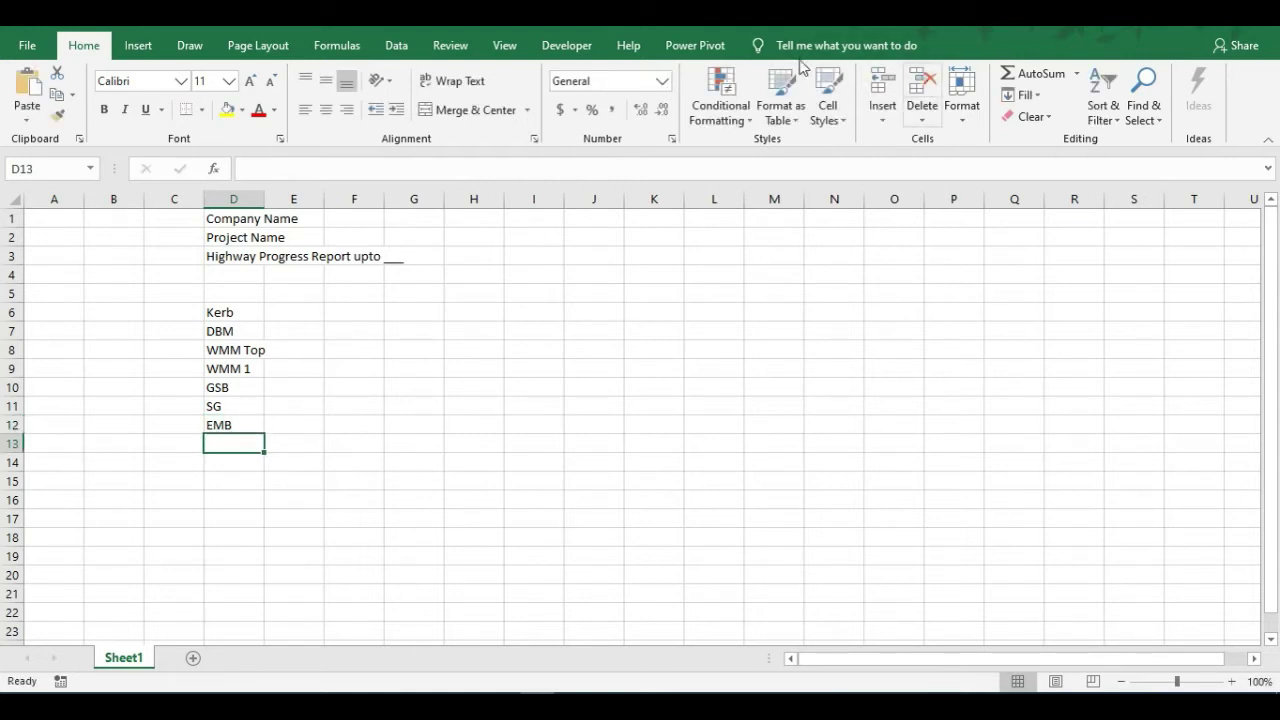
Review the layer names from Kerb to EMB, then select cell E13
{"action": "left_click", "coordinate": [240, 423]}
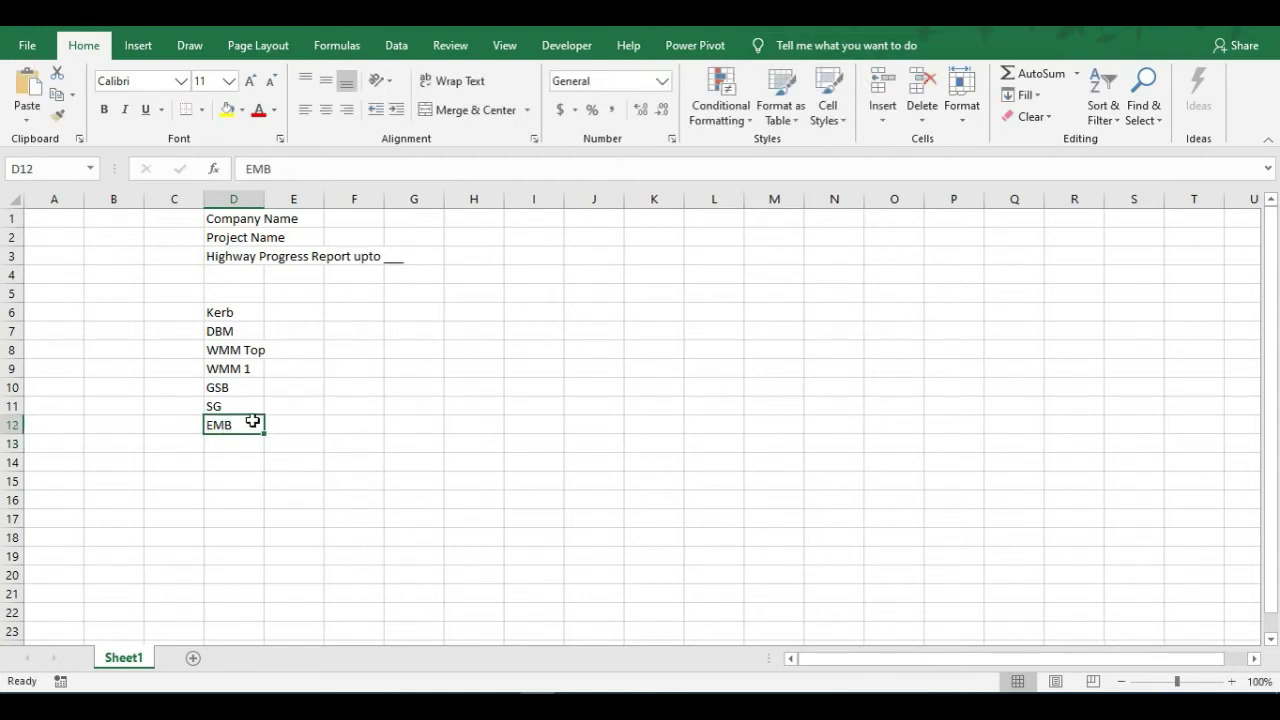
{"action": "key", "text": "Up"}
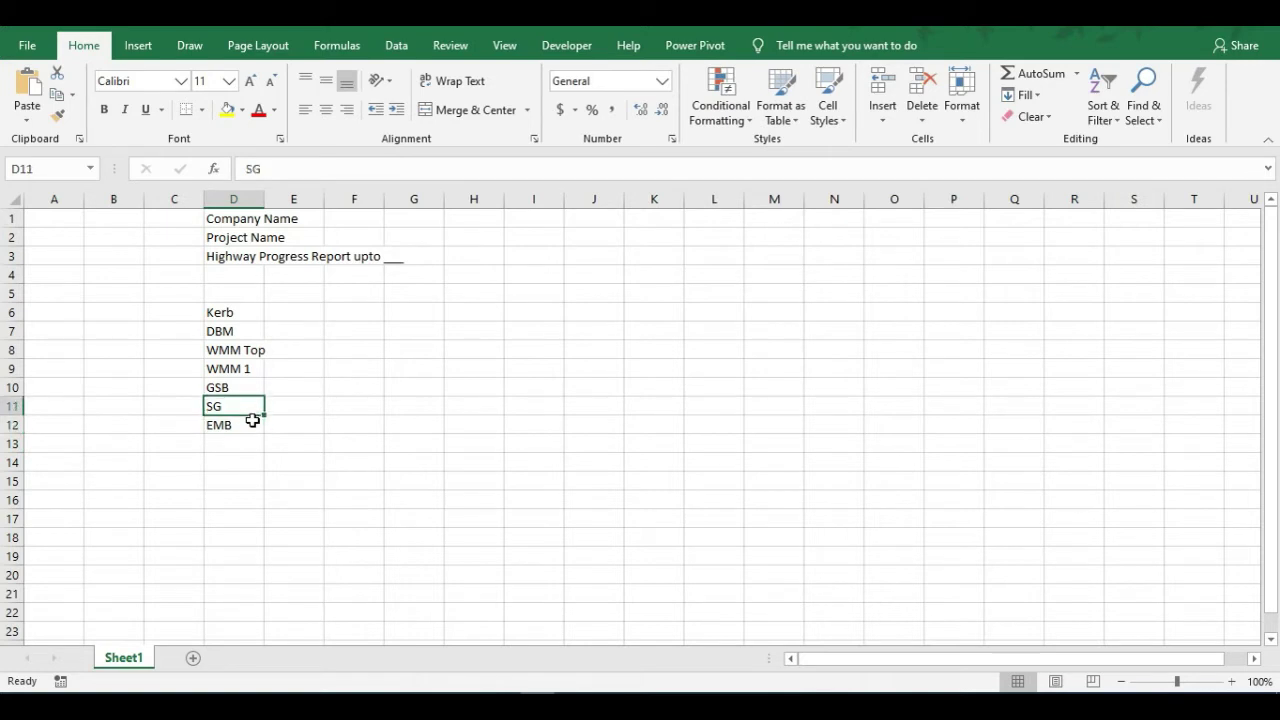
{"action": "key", "text": "Up"}
{"action": "key", "text": "Up"}
{"action": "key", "text": "Up"}
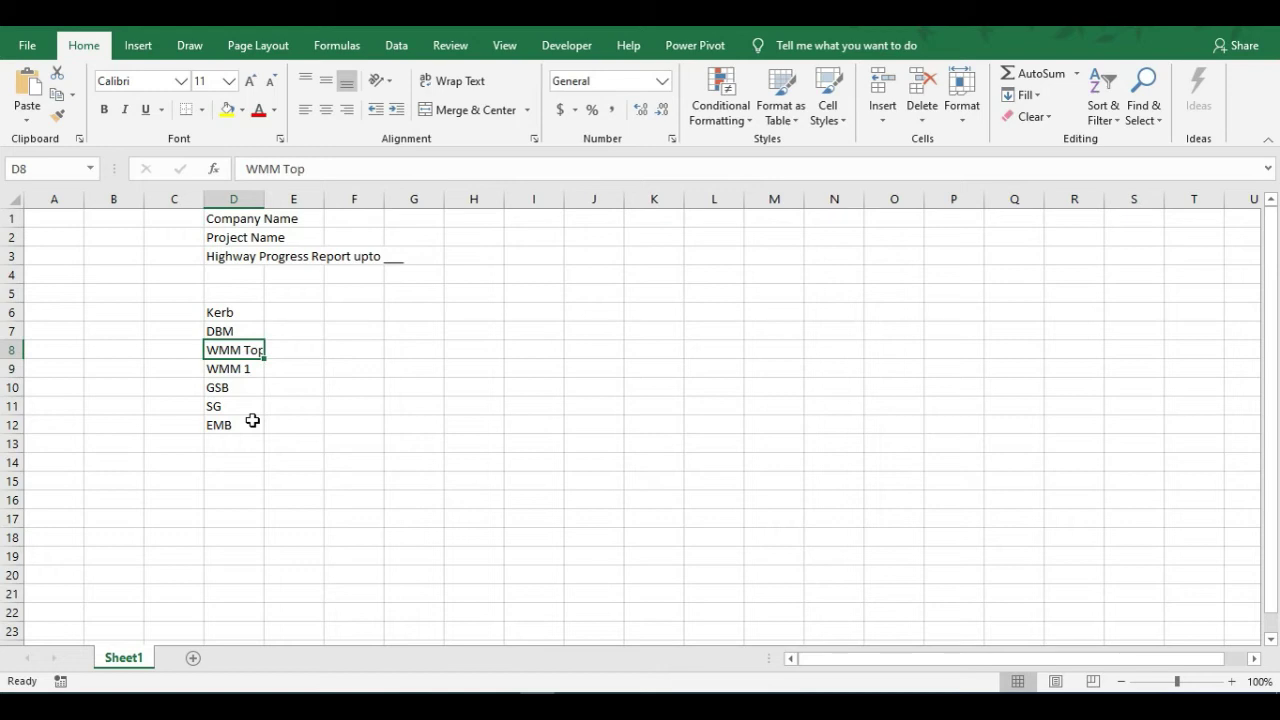
{"action": "key", "text": "Down"}
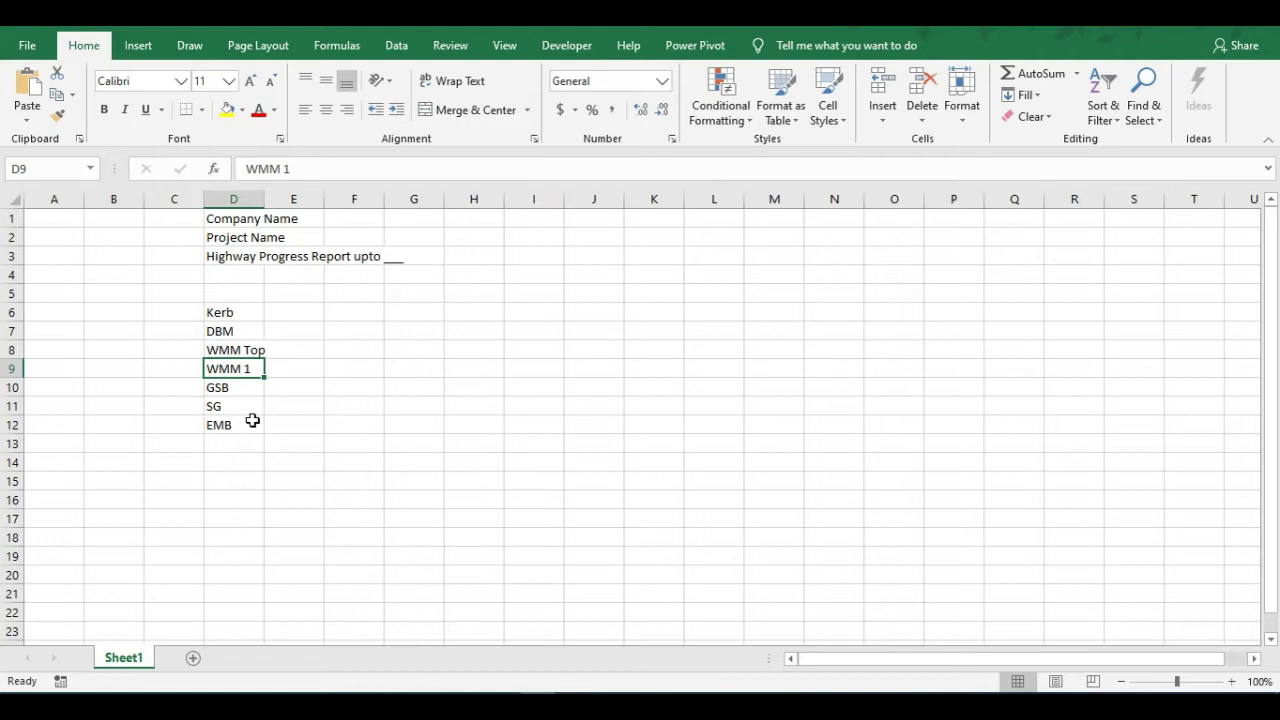
{"action": "key", "text": "Up"}
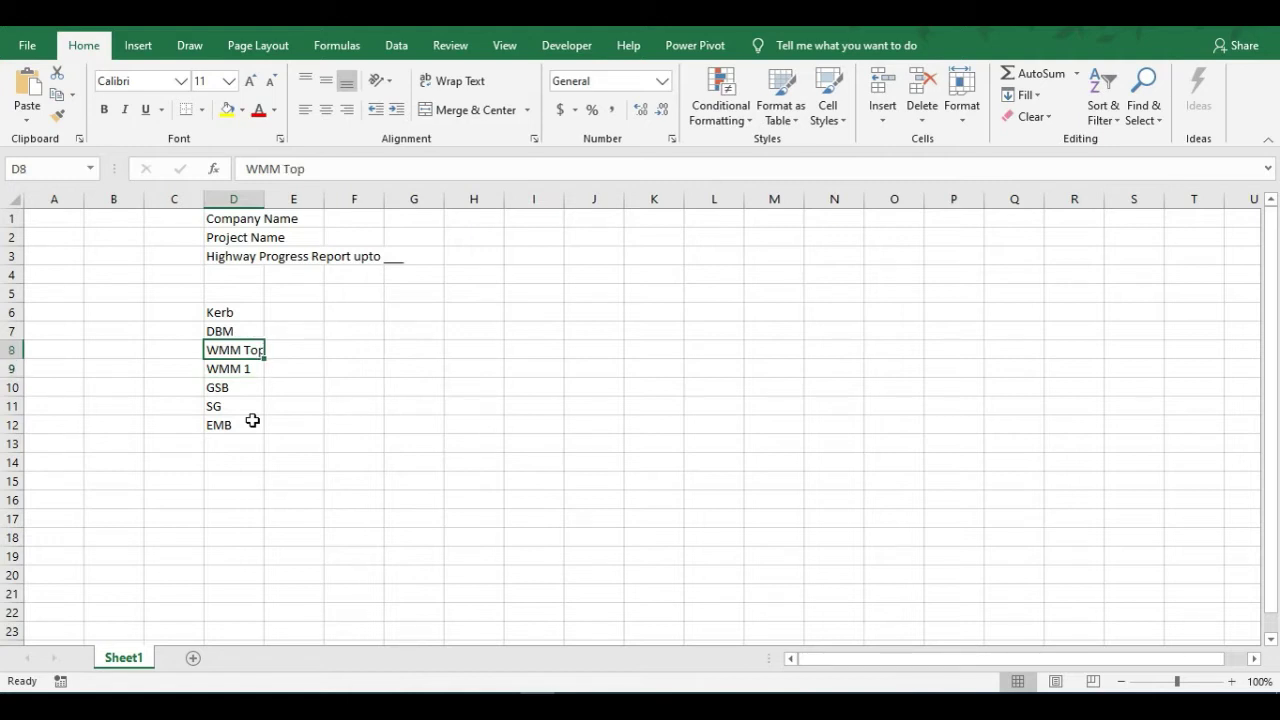
{"action": "key", "text": "Up"}
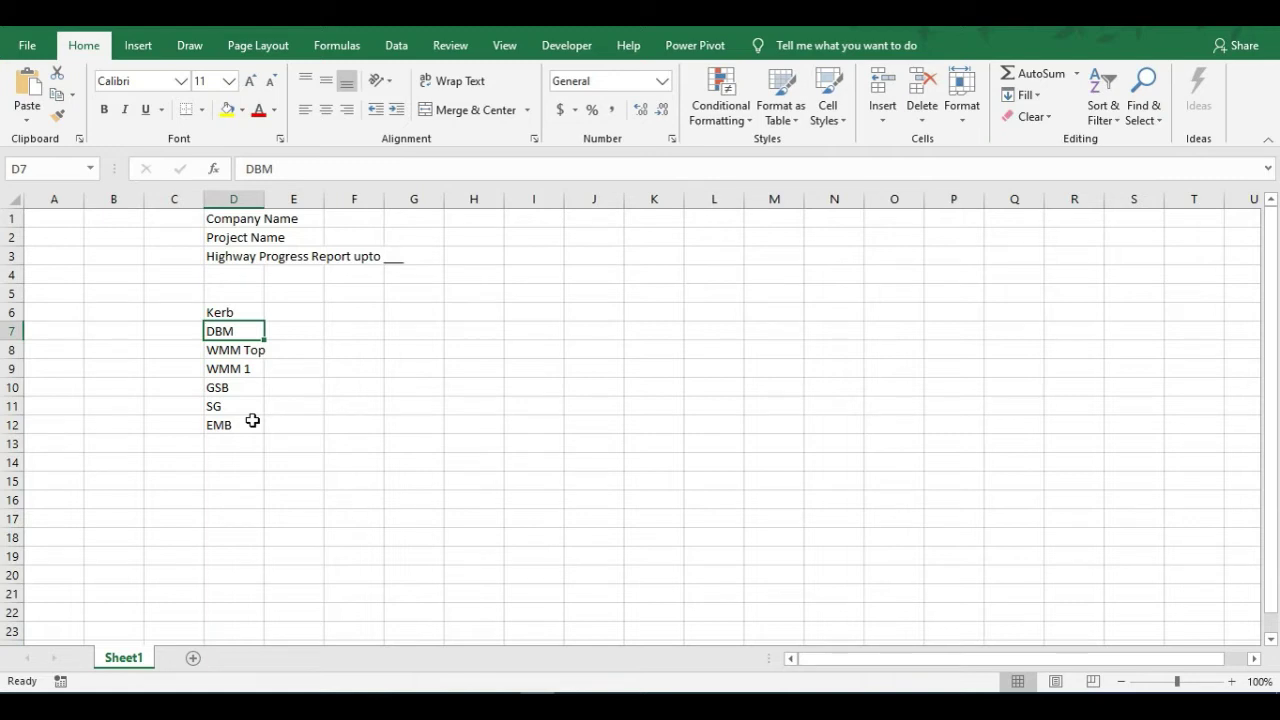
{"action": "key", "text": "Up"}
{"action": "key", "text": "Down"}
{"action": "key", "text": "Down"}
{"action": "key", "text": "Down"}
{"action": "key", "text": "Down"}
{"action": "key", "text": "Down"}
{"action": "key", "text": "Down"}
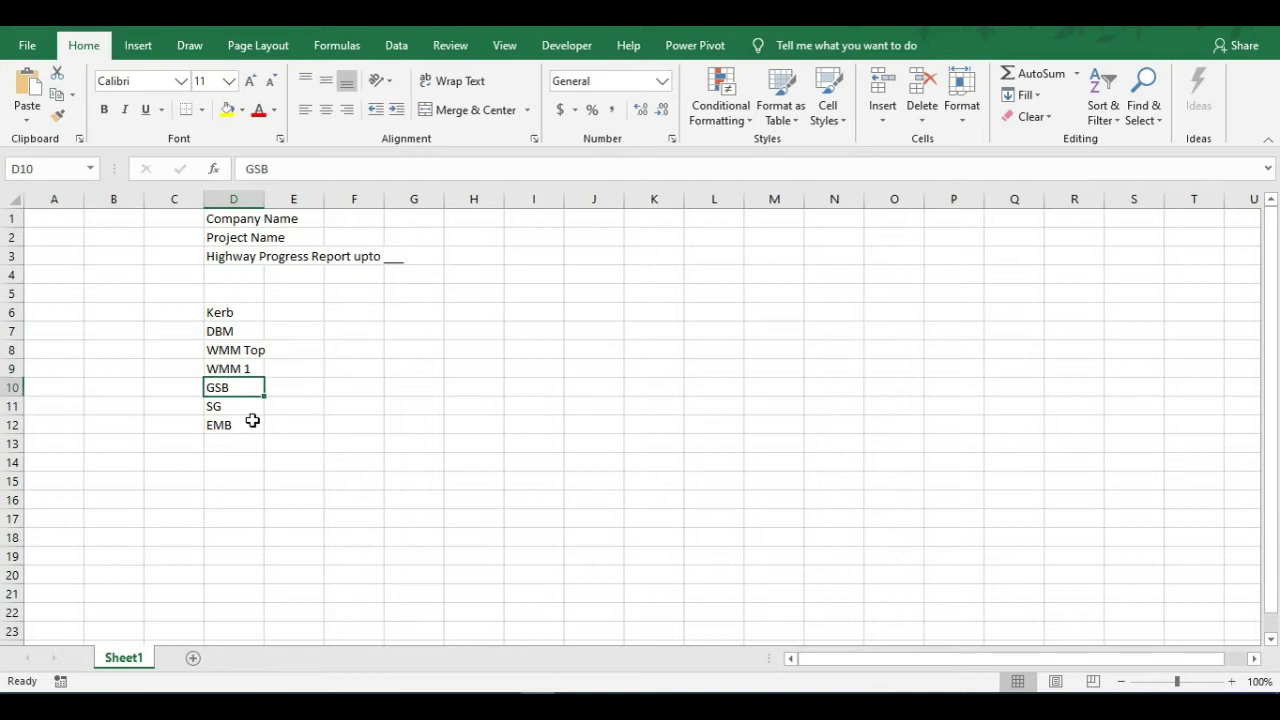
{"action": "left_click", "coordinate": [246, 443]}
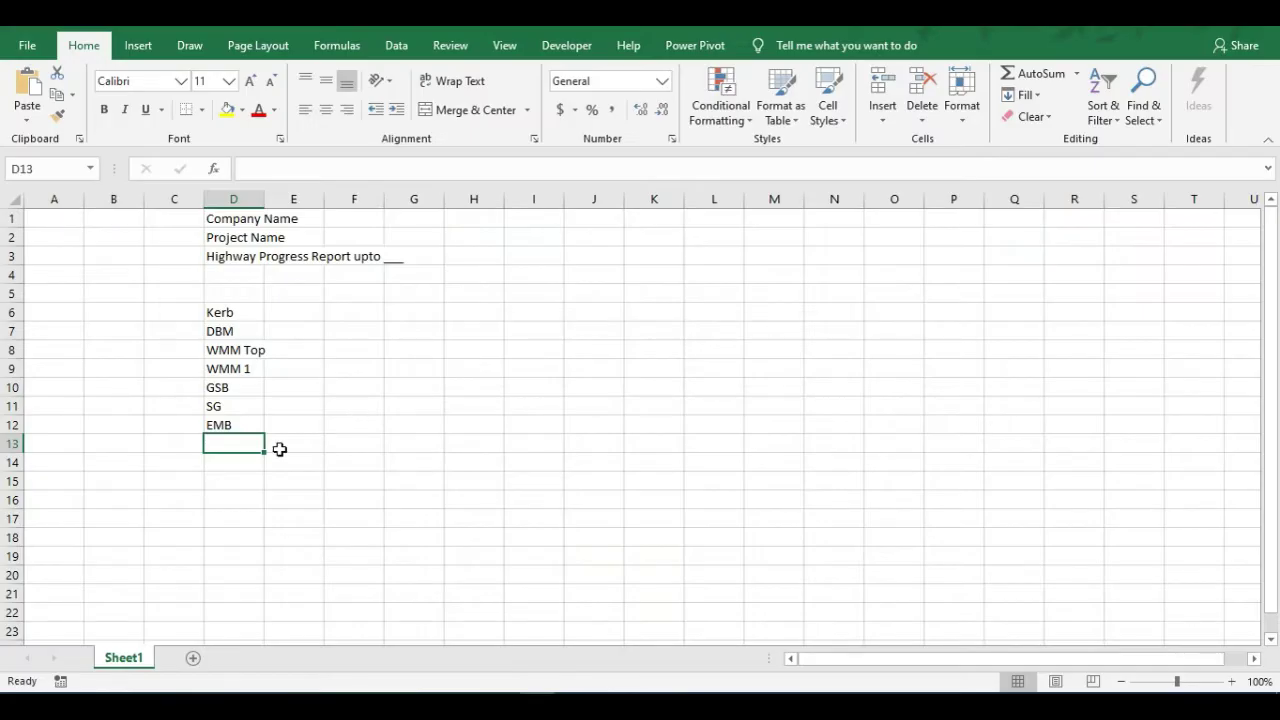
{"action": "left_click", "coordinate": [281, 448]}
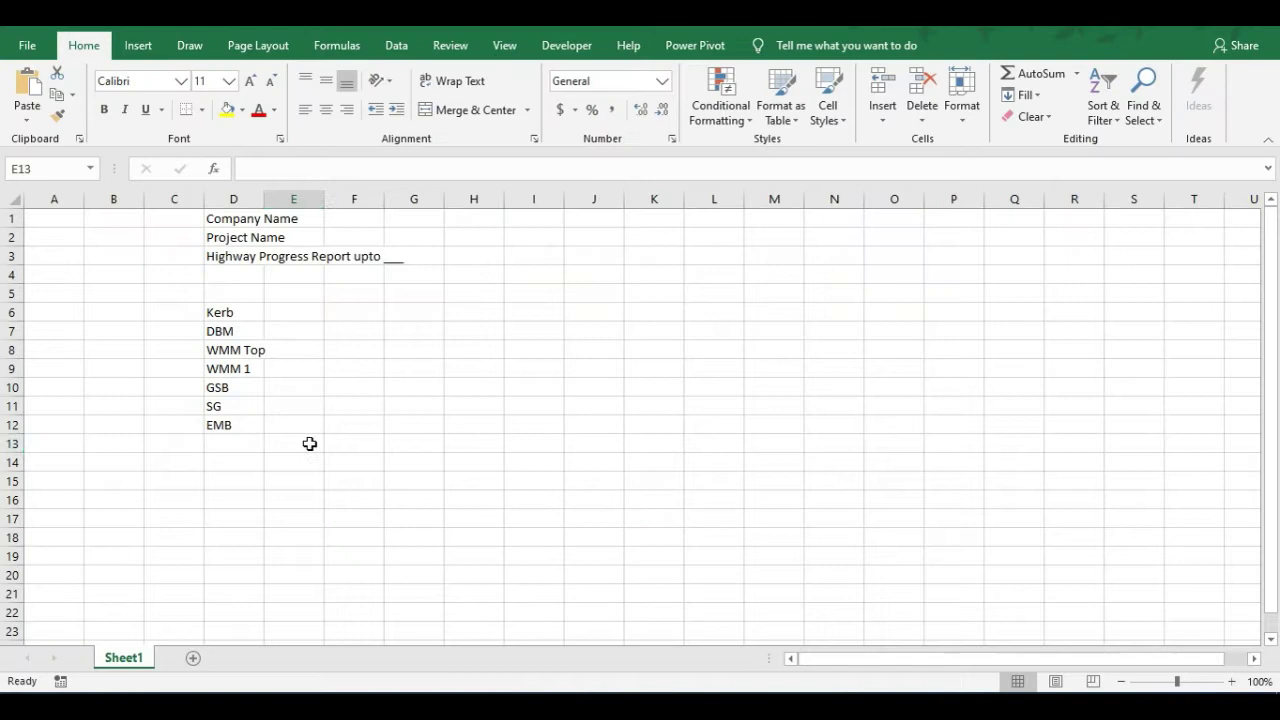
Make row 13 about 45 px tall, rotate E13's text up and enter 57.100
{"action": "left_click", "coordinate": [310, 443]}
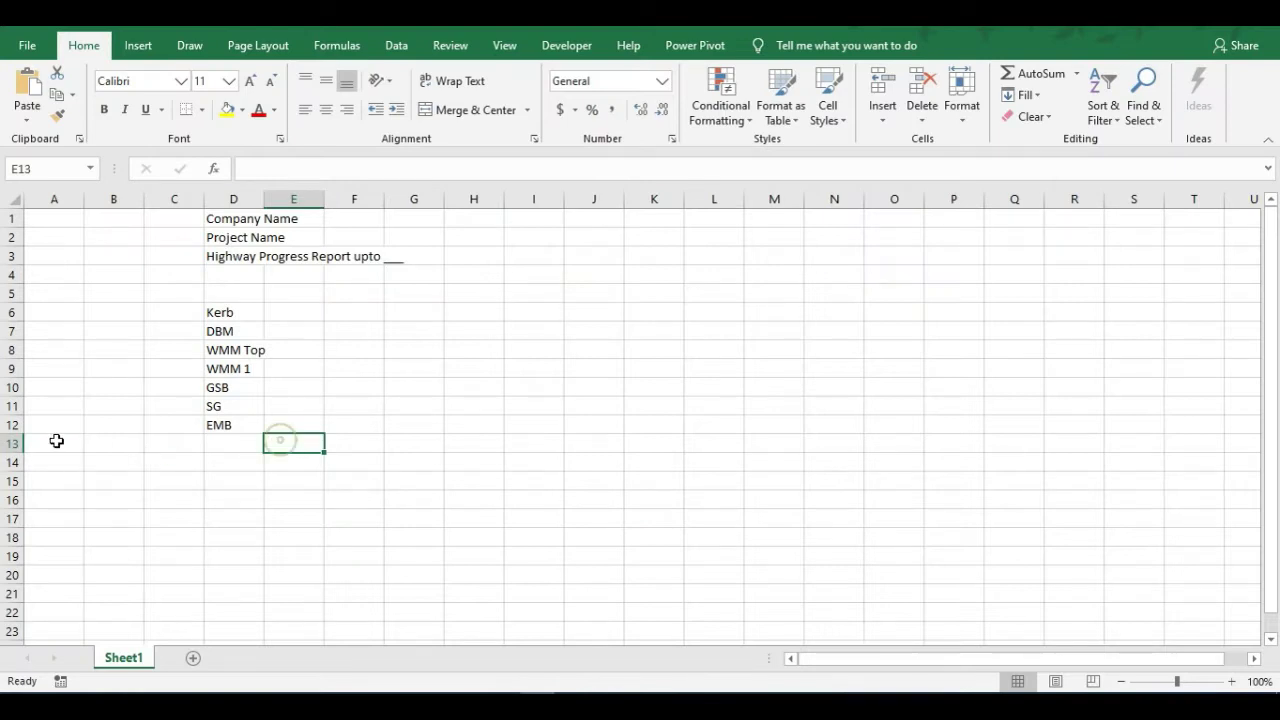
{"action": "left_click_drag", "start_coordinate": [20, 451], "coordinate": [20, 477]}
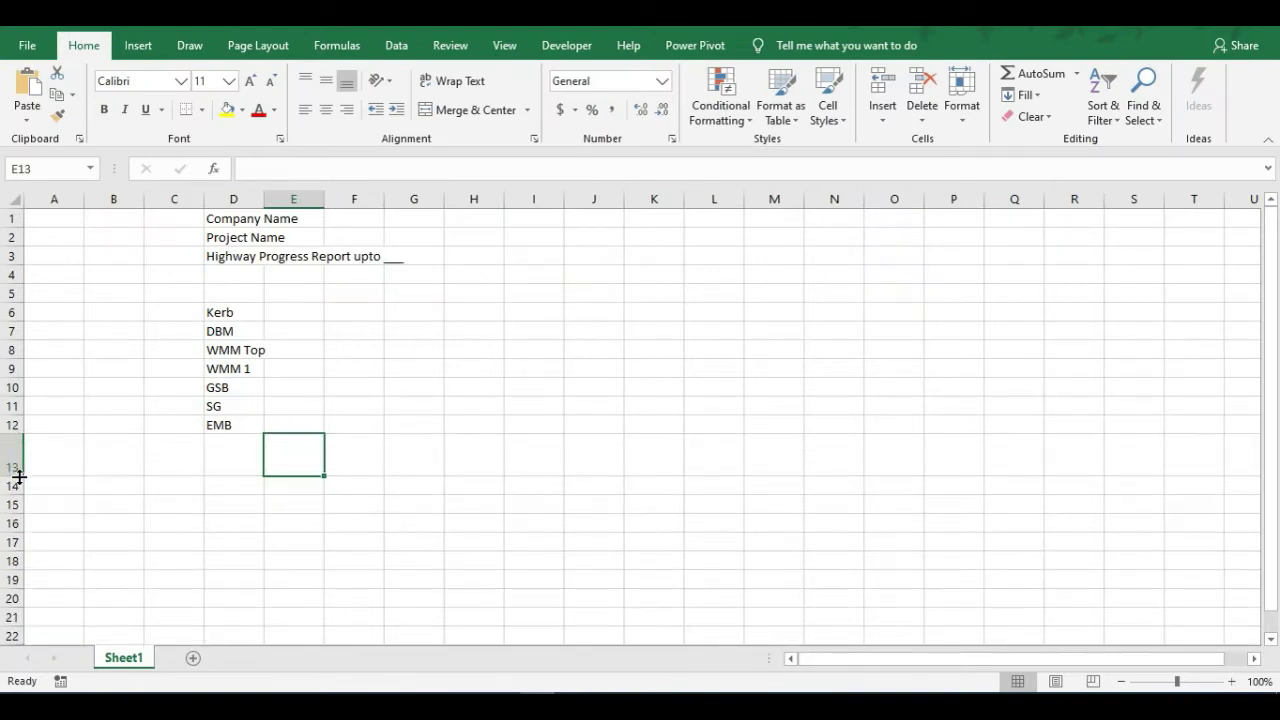
{"action": "left_click", "coordinate": [389, 91]}
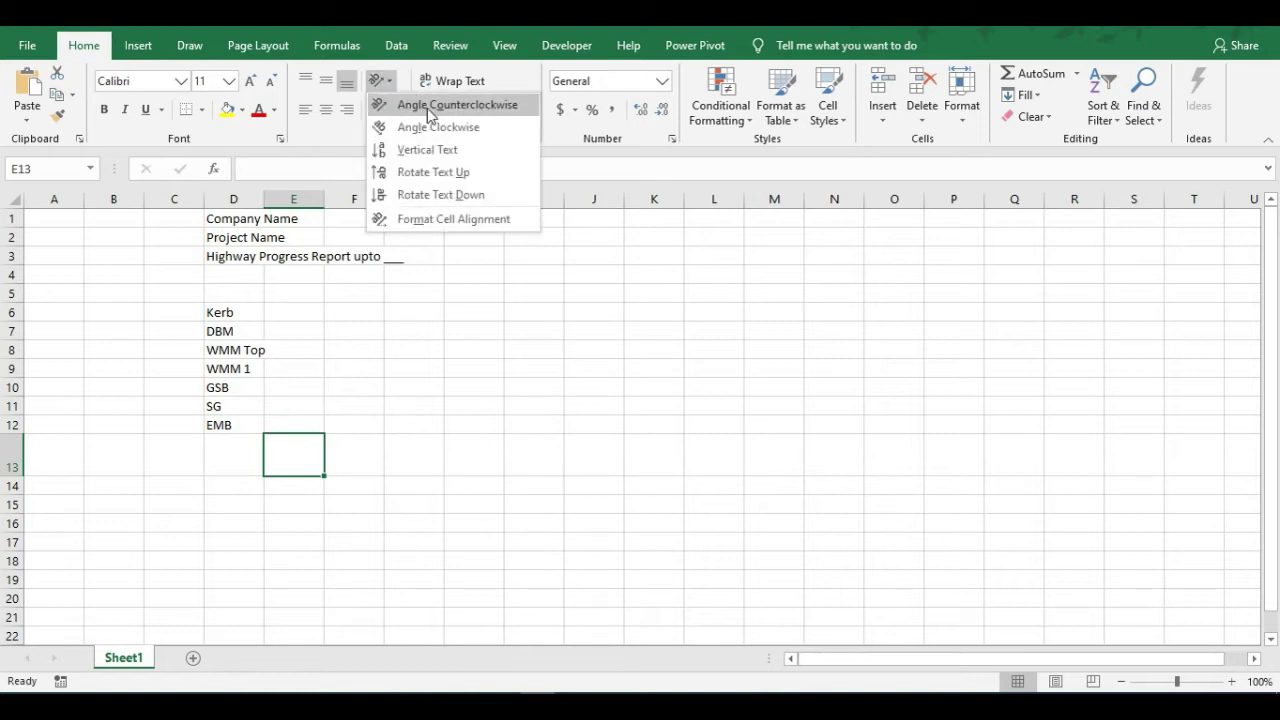
{"action": "left_click", "coordinate": [432, 174]}
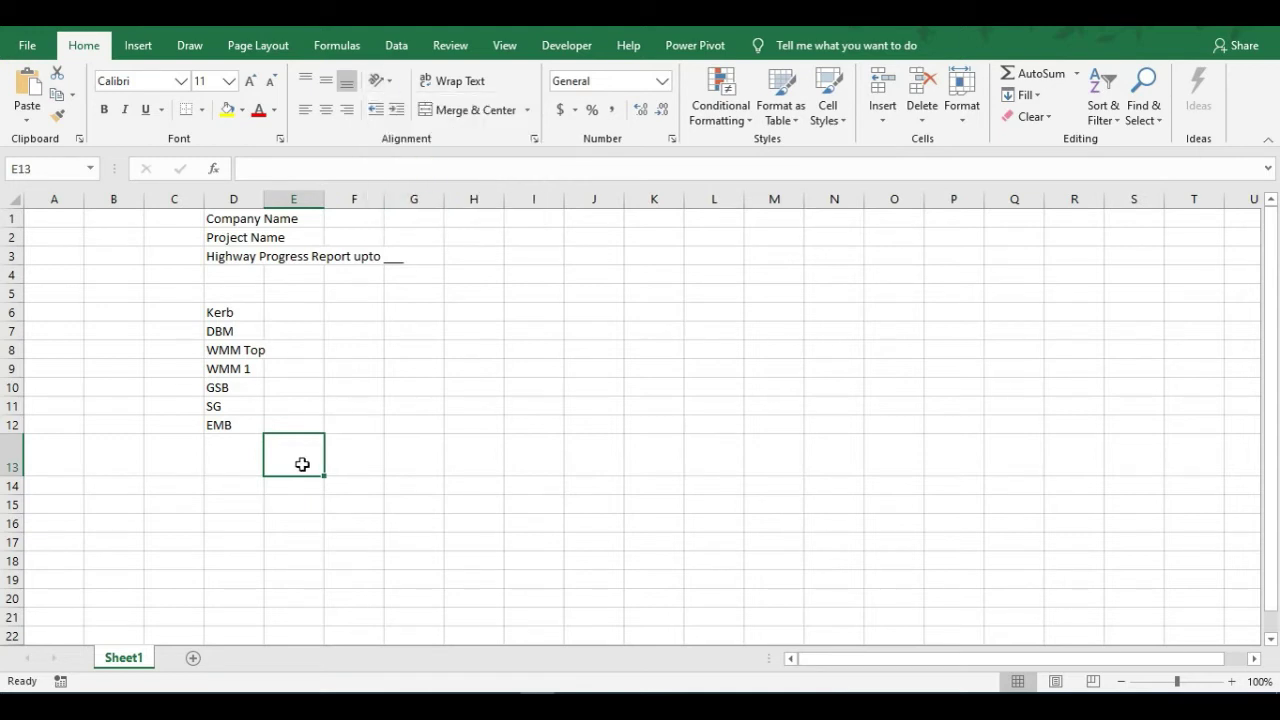
{"action": "type", "text": "57.100"}
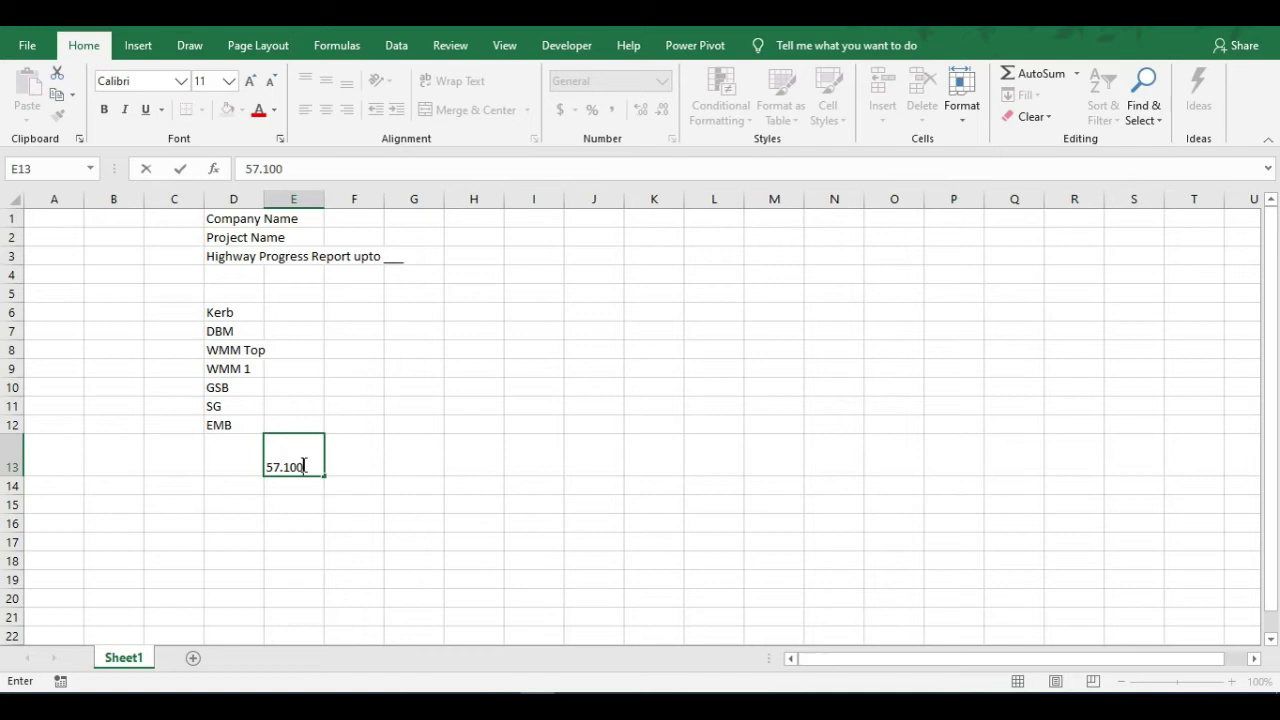
{"action": "key", "text": "Return"}
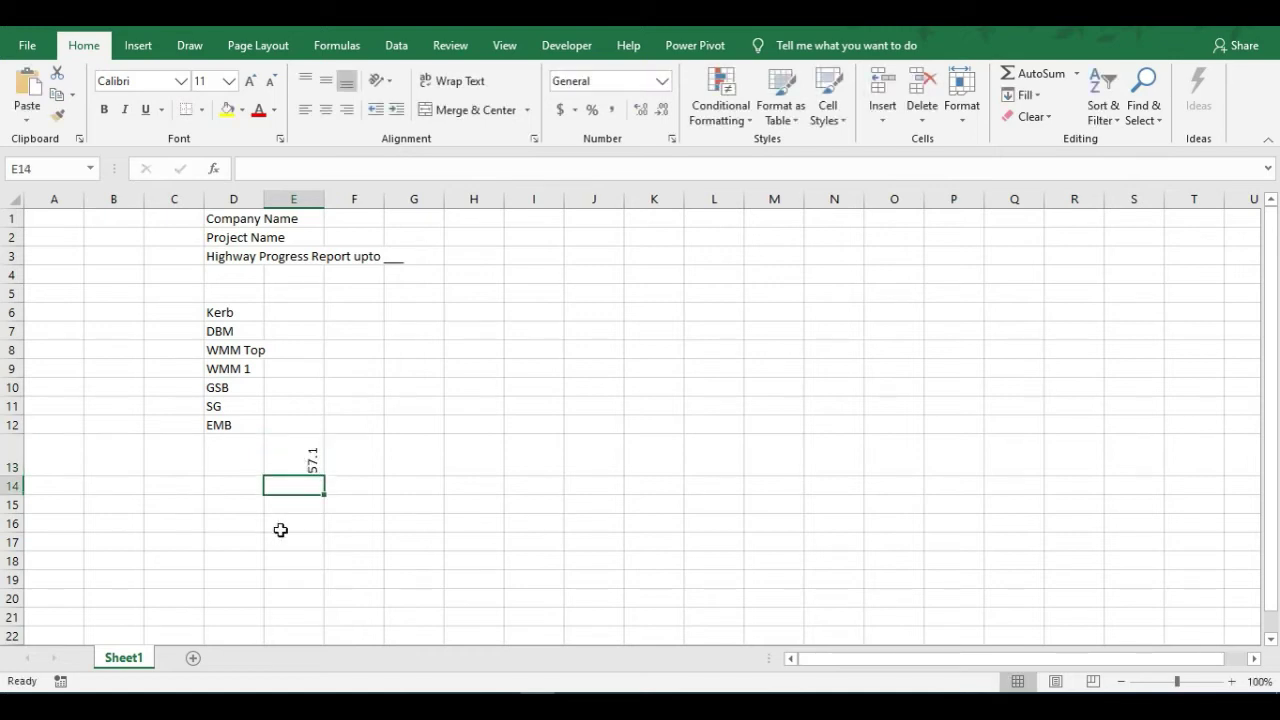
{"action": "left_click", "coordinate": [306, 450]}
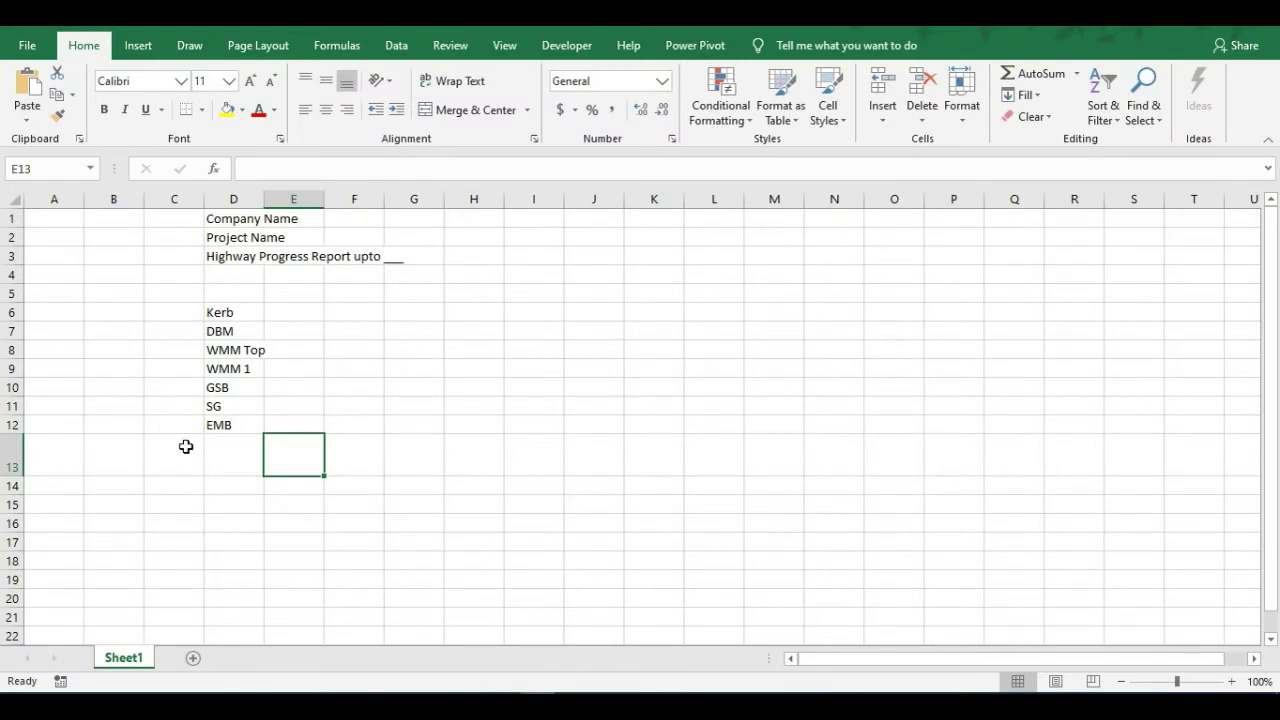
Label cell C13 as KM
{"action": "left_click", "coordinate": [179, 453]}
{"action": "type", "text": "KM"}
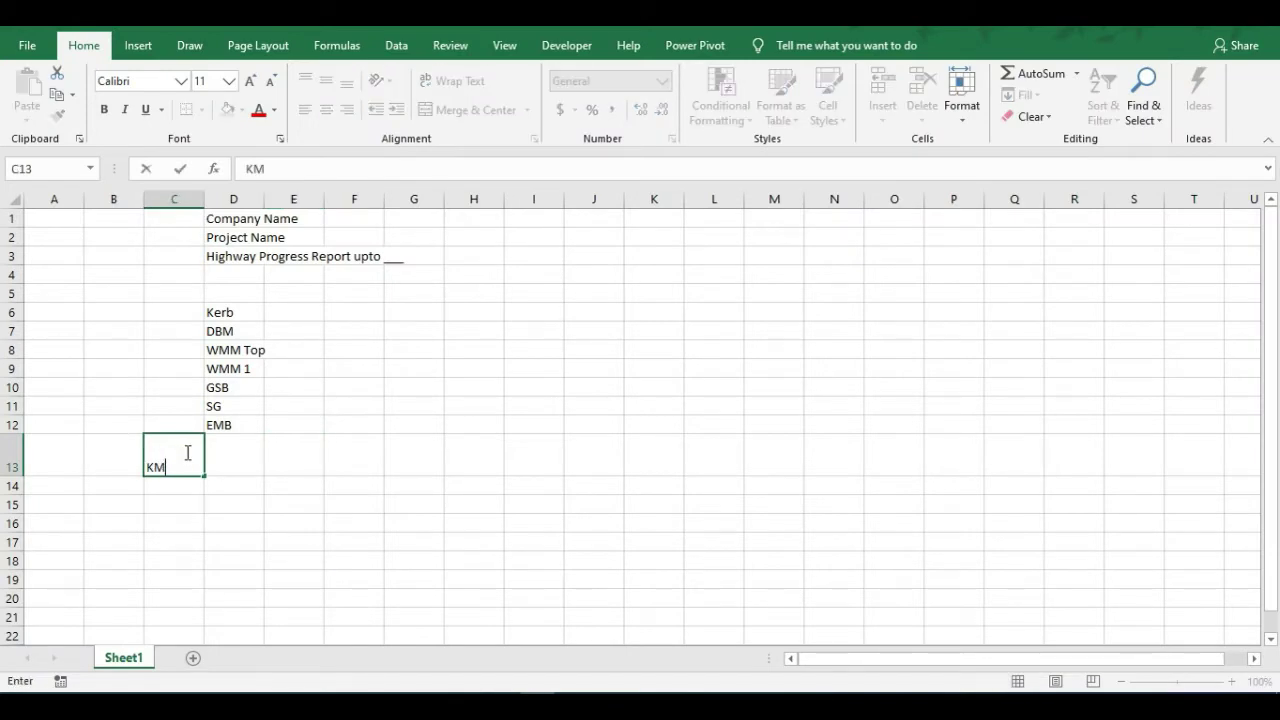
{"action": "key", "text": "Return"}
{"action": "left_click", "coordinate": [232, 458]}
{"action": "left_click", "coordinate": [310, 456]}
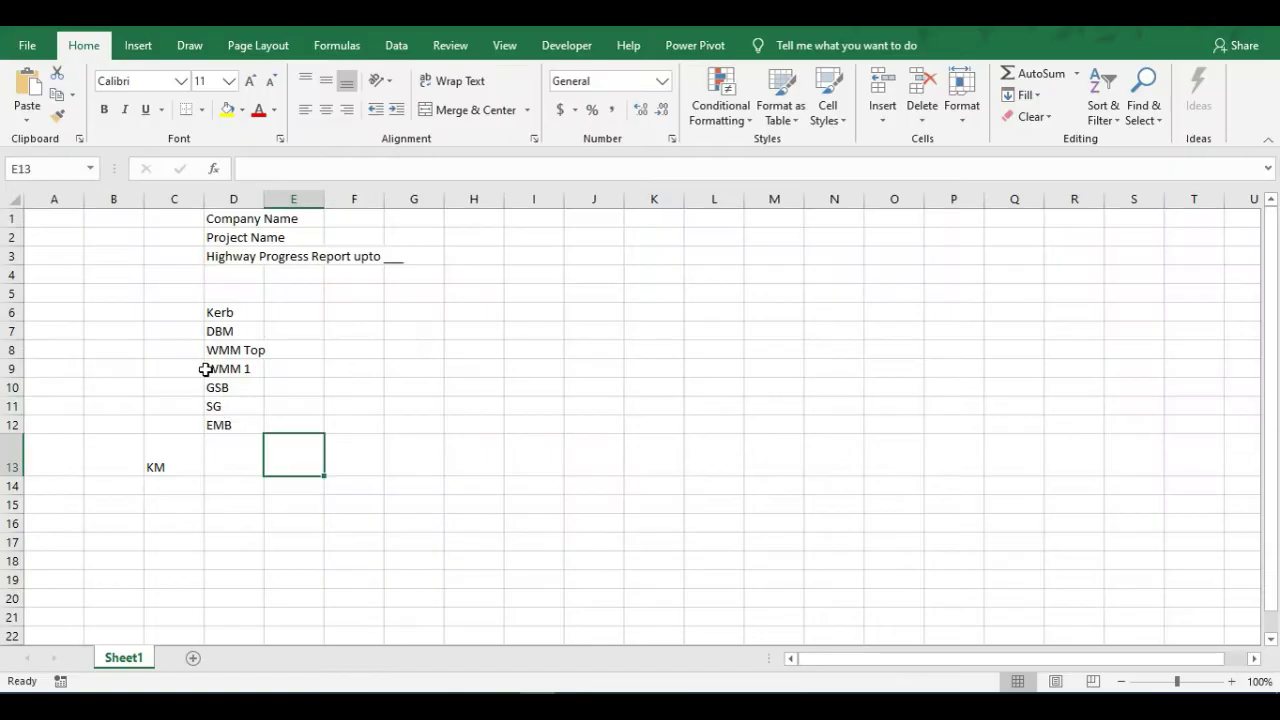
Enter EMB, SG, GSB and WMM 1 in D14:D17
{"action": "left_click", "coordinate": [235, 486]}
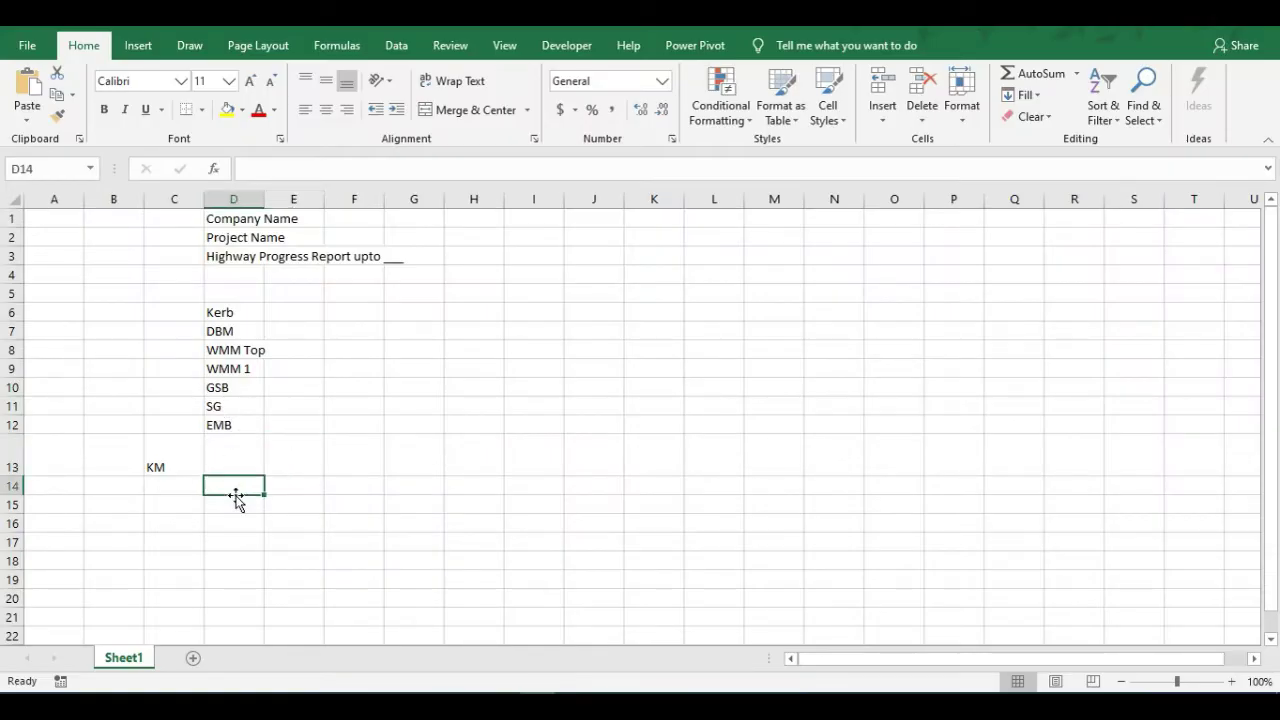
{"action": "type", "text": "EMB"}
{"action": "key", "text": "Return"}
{"action": "type", "text": "SG"}
{"action": "key", "text": "Return"}
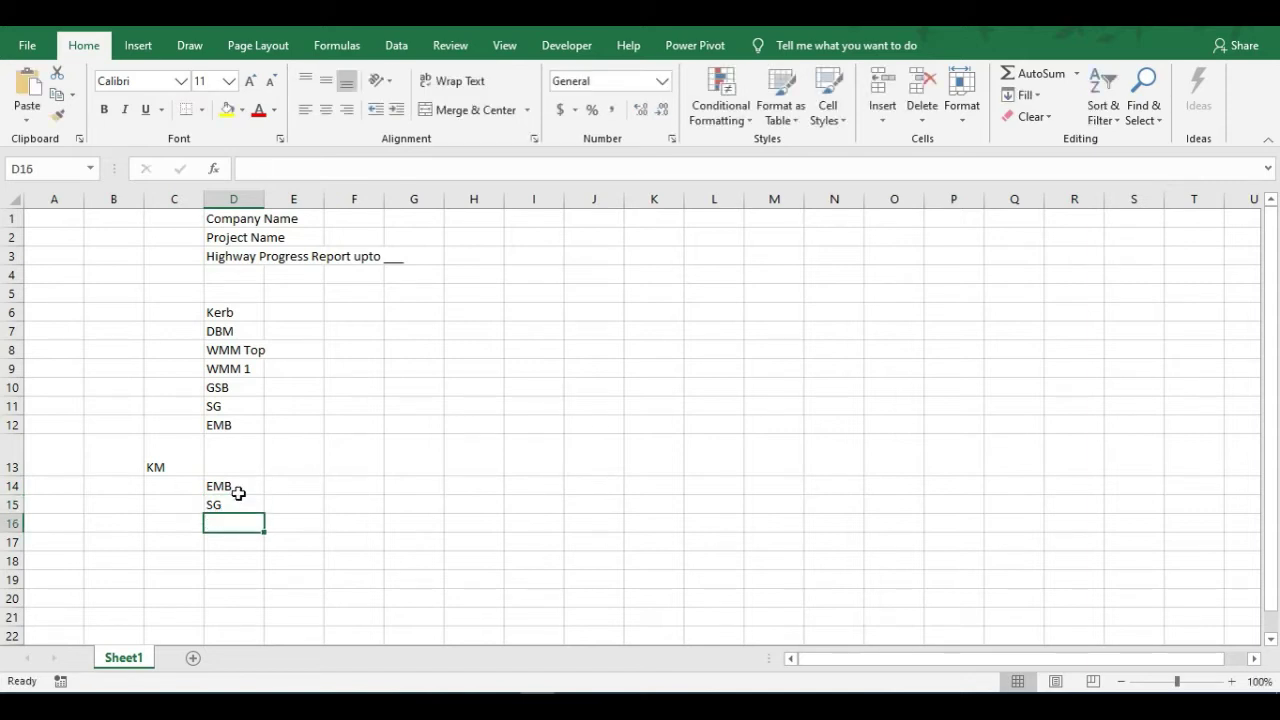
{"action": "type", "text": "GSB"}
{"action": "key", "text": "Return"}
{"action": "type", "text": "WMM 1"}
{"action": "key", "text": "Return"}
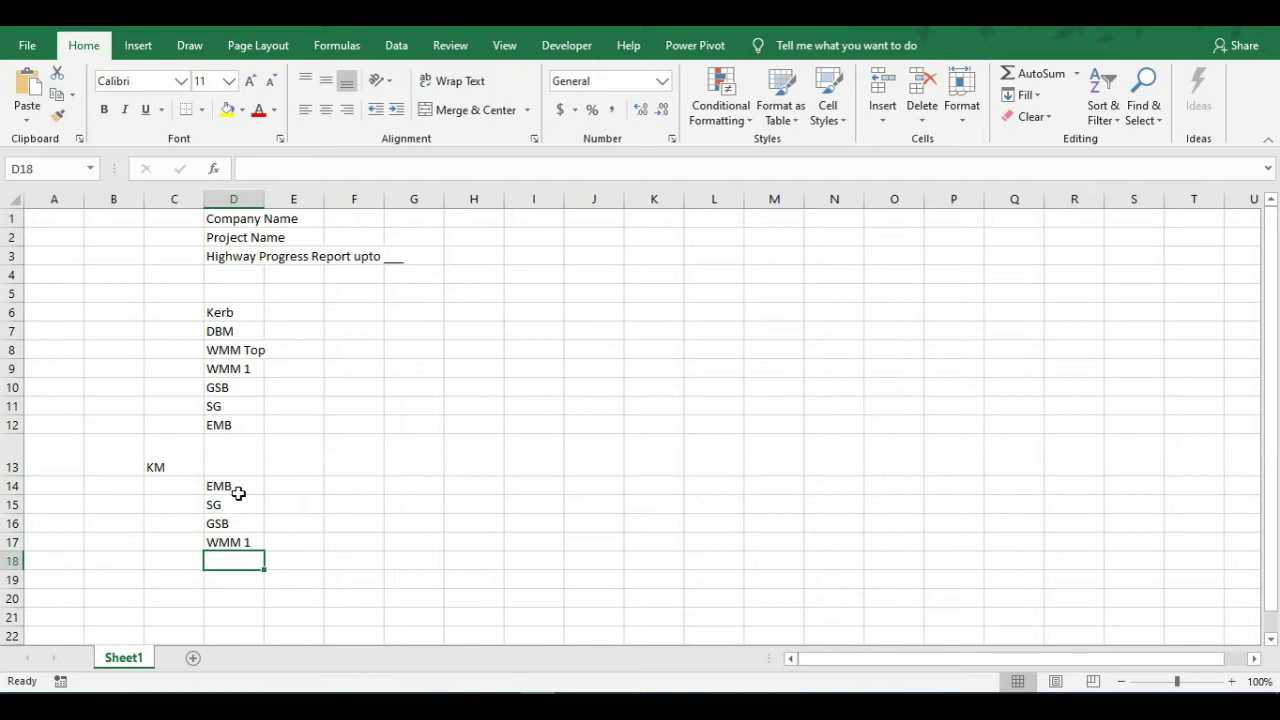
Add WMM Top, DMB and Kerb in D18:D20
{"action": "type", "text": "WMM"}
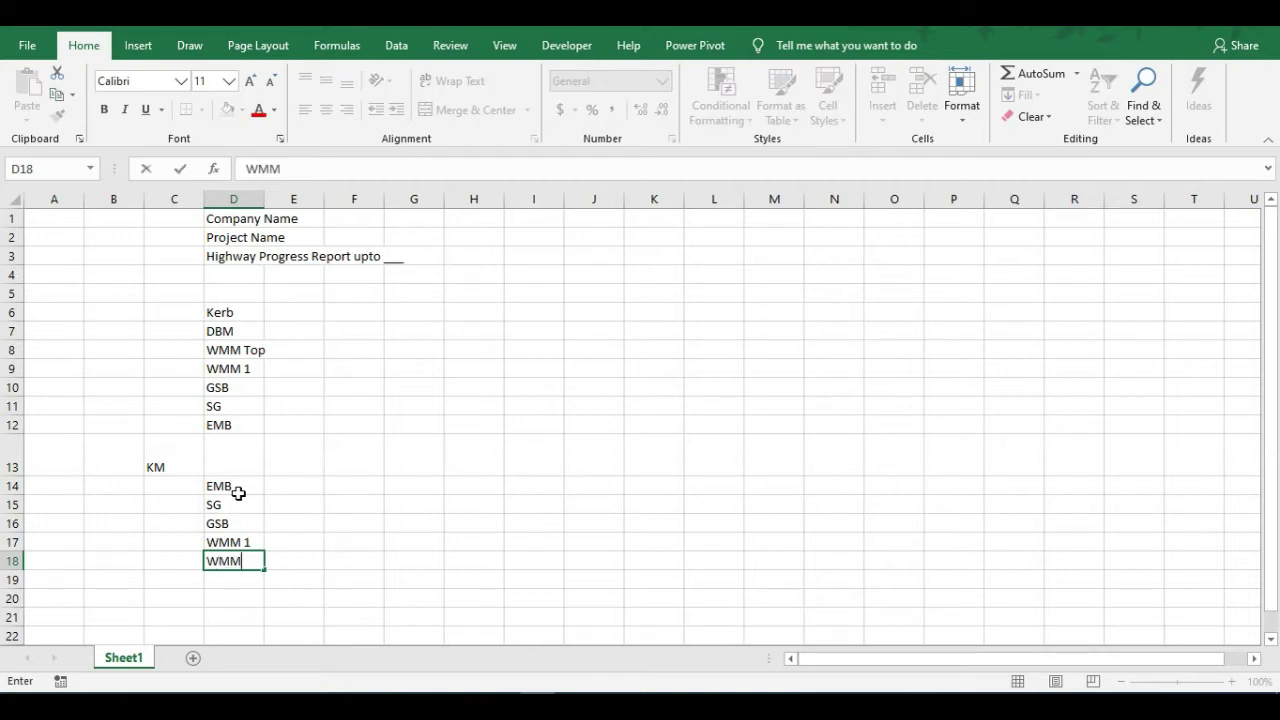
{"action": "type", "text": " Top"}
{"action": "key", "text": "Return"}
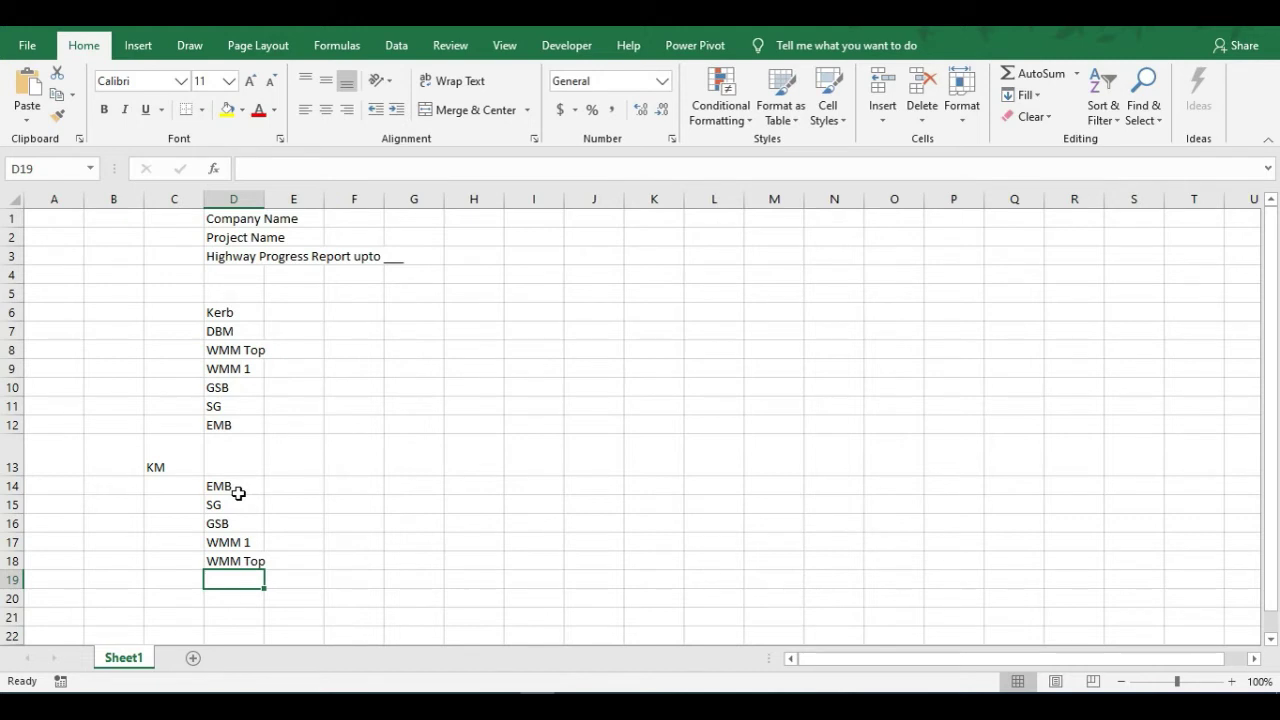
{"action": "type", "text": "DMB"}
{"action": "key", "text": "Return"}
{"action": "type", "text": "Kerb"}
{"action": "key", "text": "Return"}
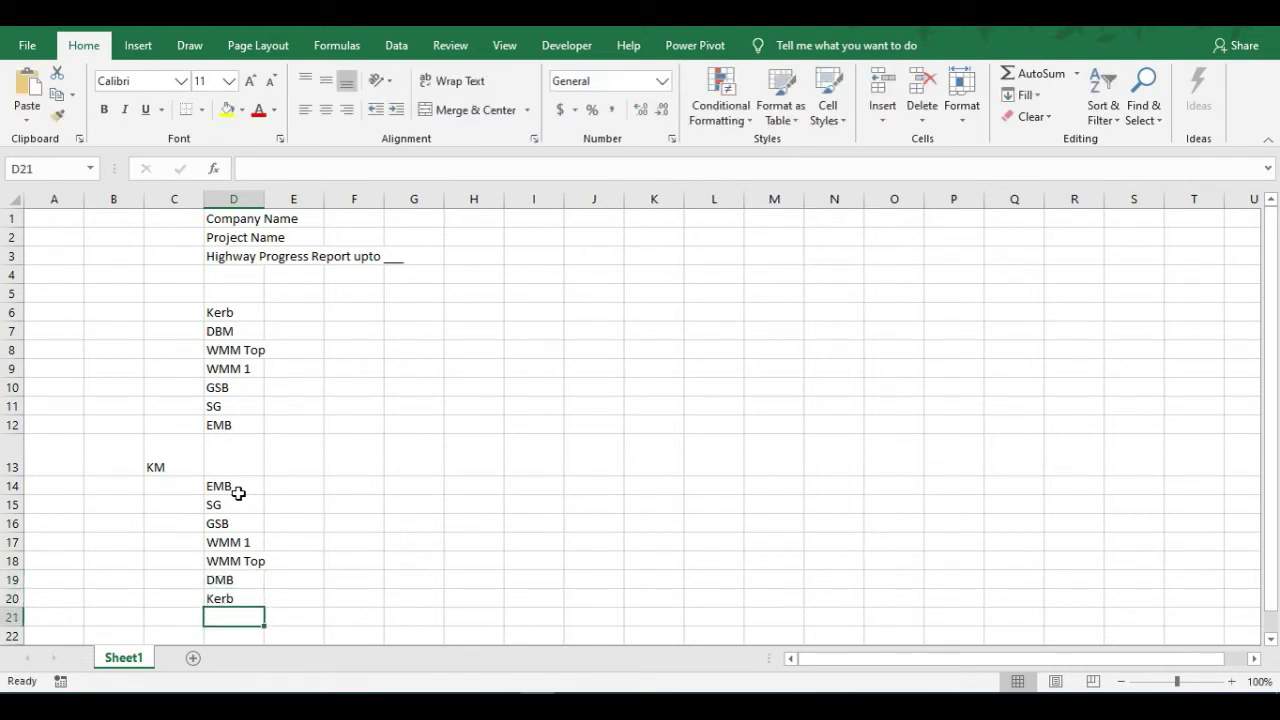
Compare the reversed layer list against the reference bar chart image
{"action": "left_click", "coordinate": [252, 595]}
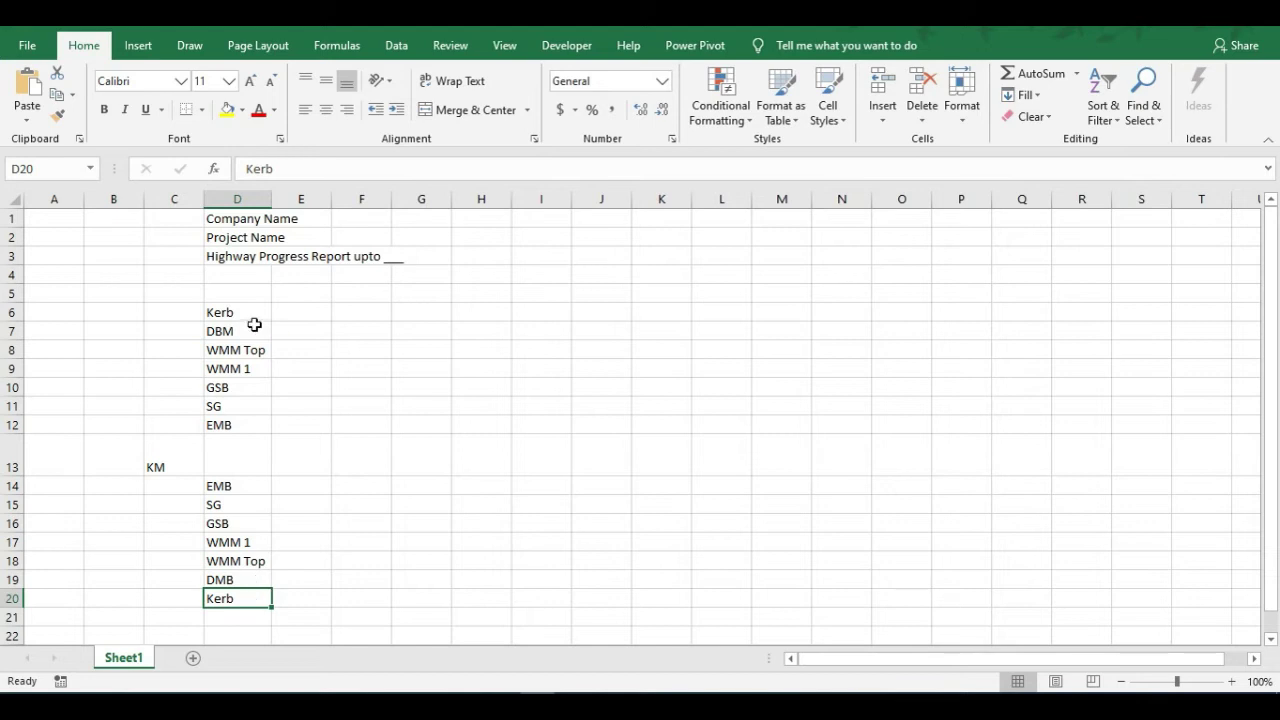
{"action": "left_click", "coordinate": [251, 466]}
{"action": "left_click", "coordinate": [229, 596]}
{"action": "left_click", "coordinate": [229, 456]}
{"action": "key", "text": "alt+Tab"}
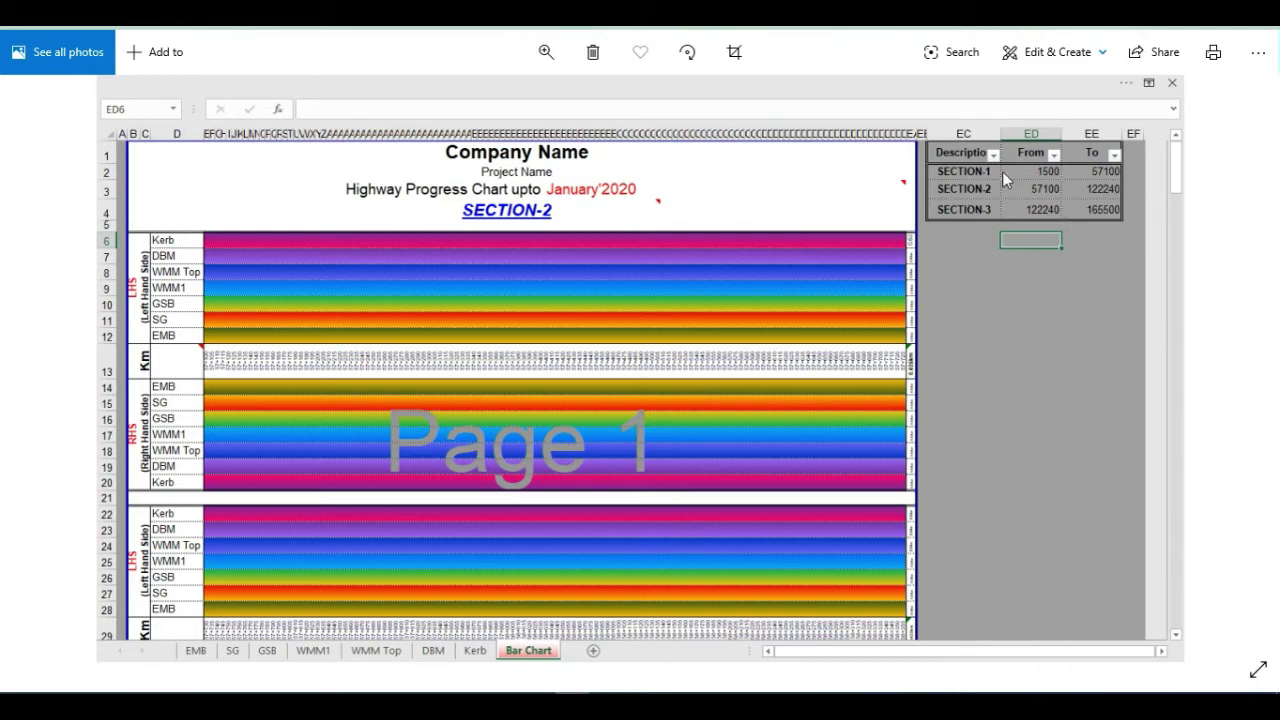
{"action": "key", "text": "alt+Tab"}
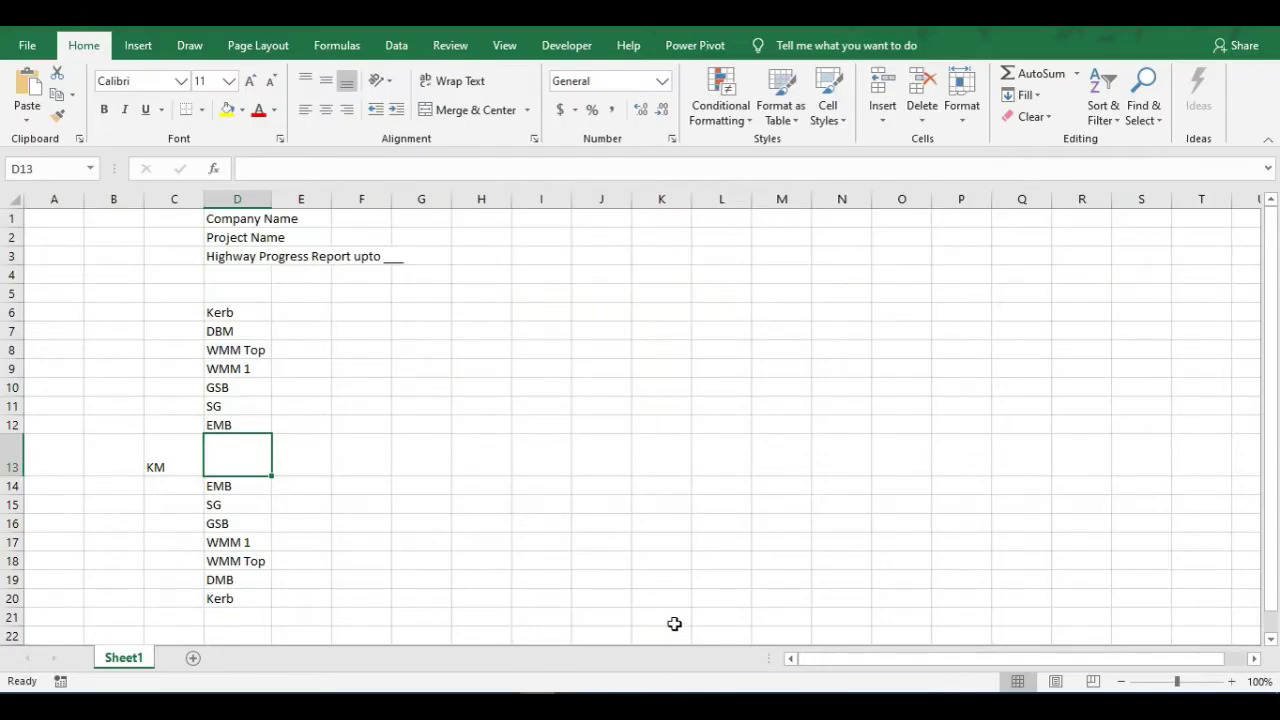
Enter the headers Description, From and To in A1:C1
{"action": "left_click", "coordinate": [68, 222]}
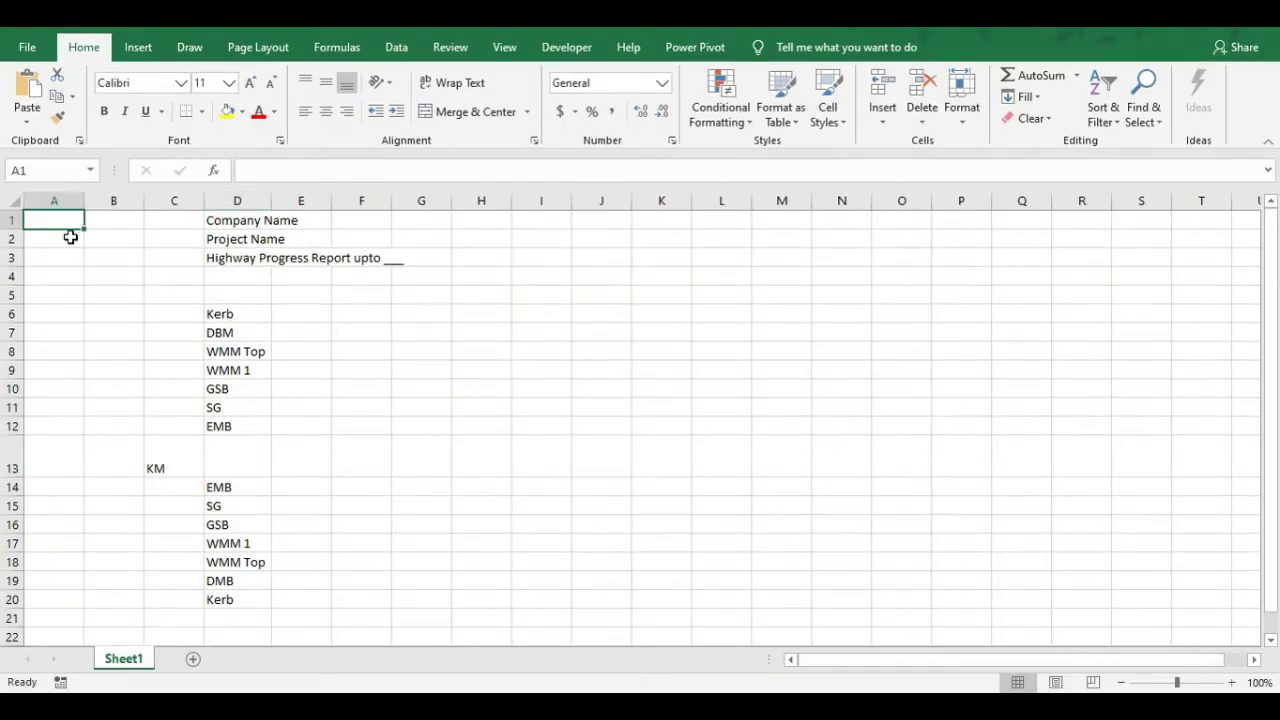
{"action": "type", "text": "Descri"}
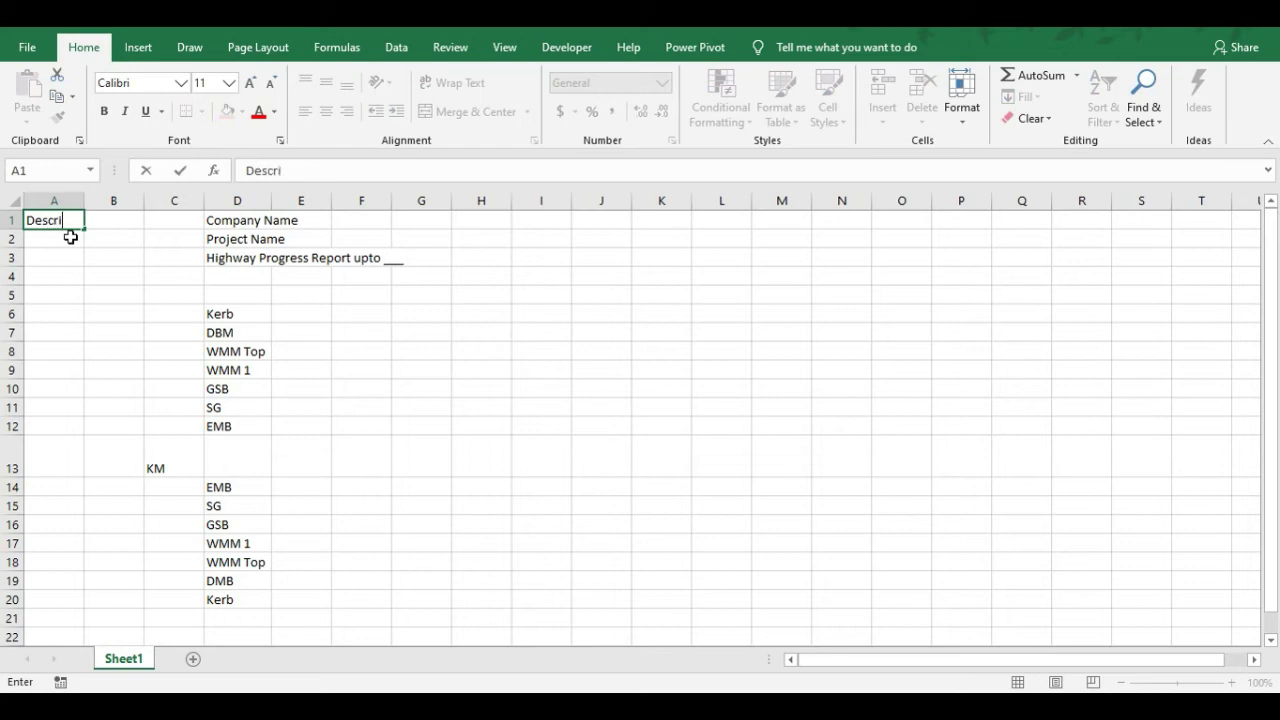
{"action": "type", "text": "ption"}
{"action": "left_click", "coordinate": [99, 227]}
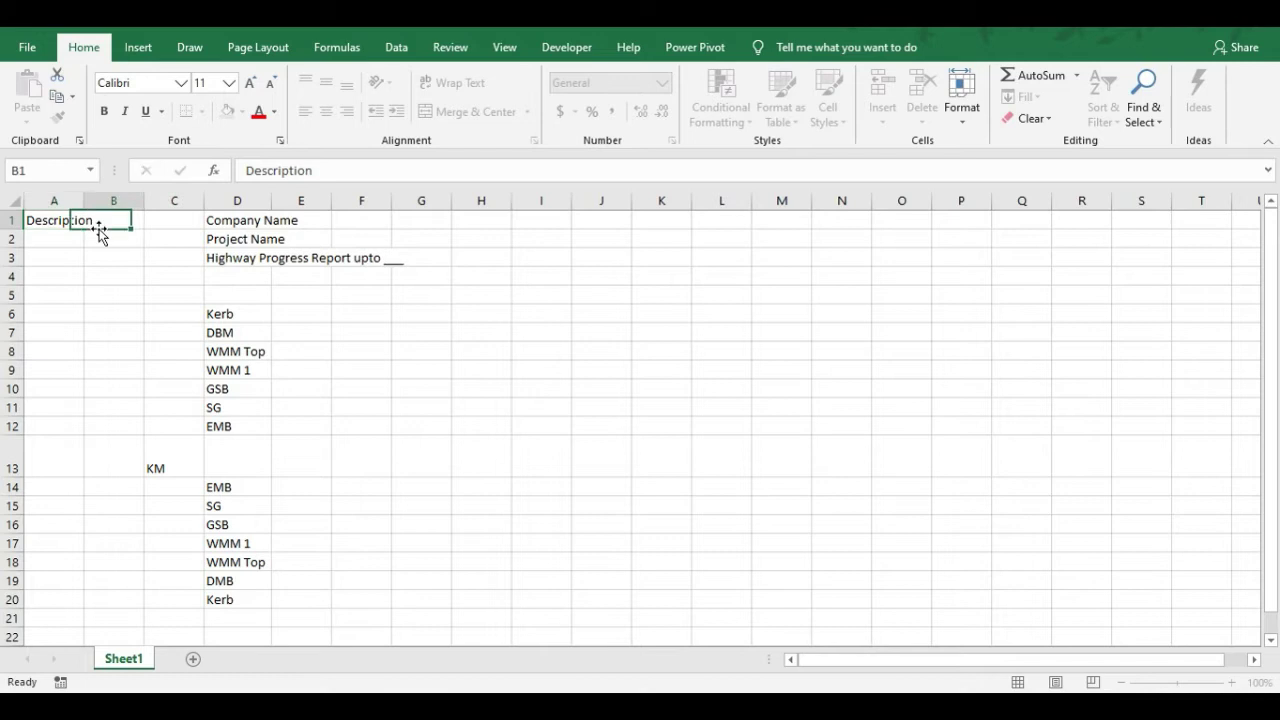
{"action": "type", "text": "From To"}
{"action": "key", "text": "Return"}
{"action": "left_click", "coordinate": [99, 228]}
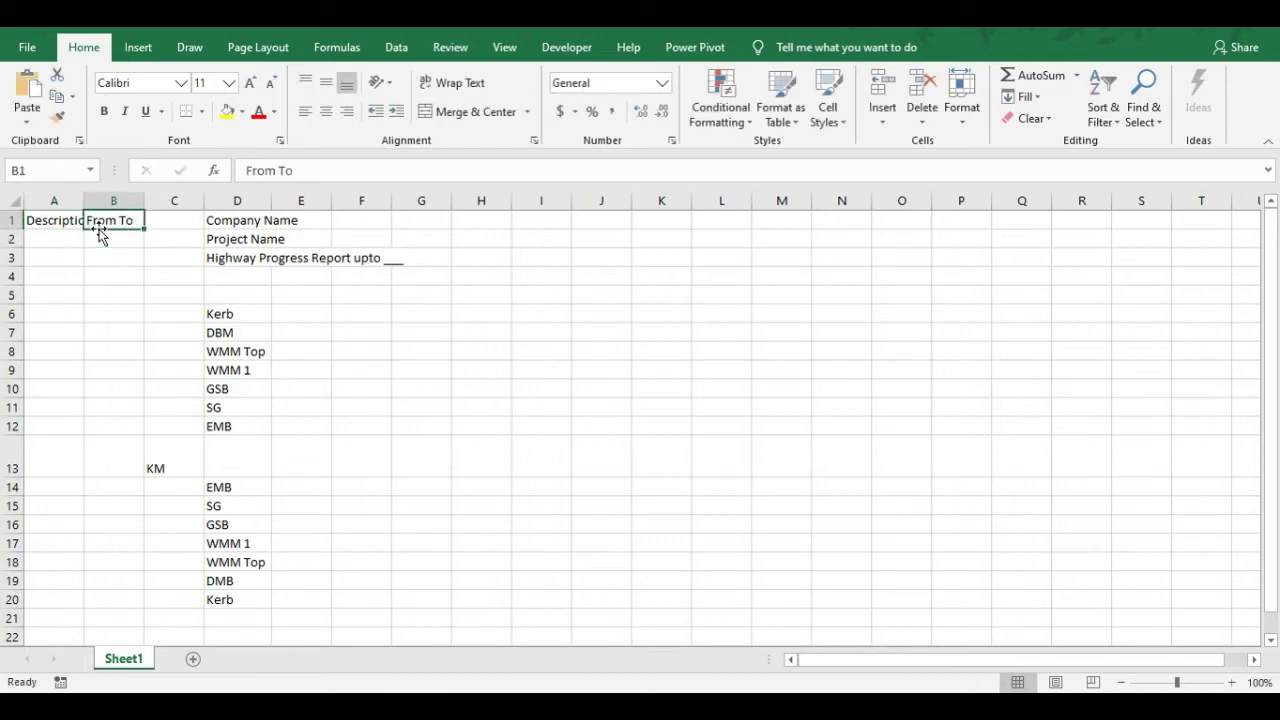
{"action": "key", "text": "F2"}
{"action": "key", "text": "BackSpace"}
{"action": "key", "text": "BackSpace"}
{"action": "key", "text": "BackSpace"}
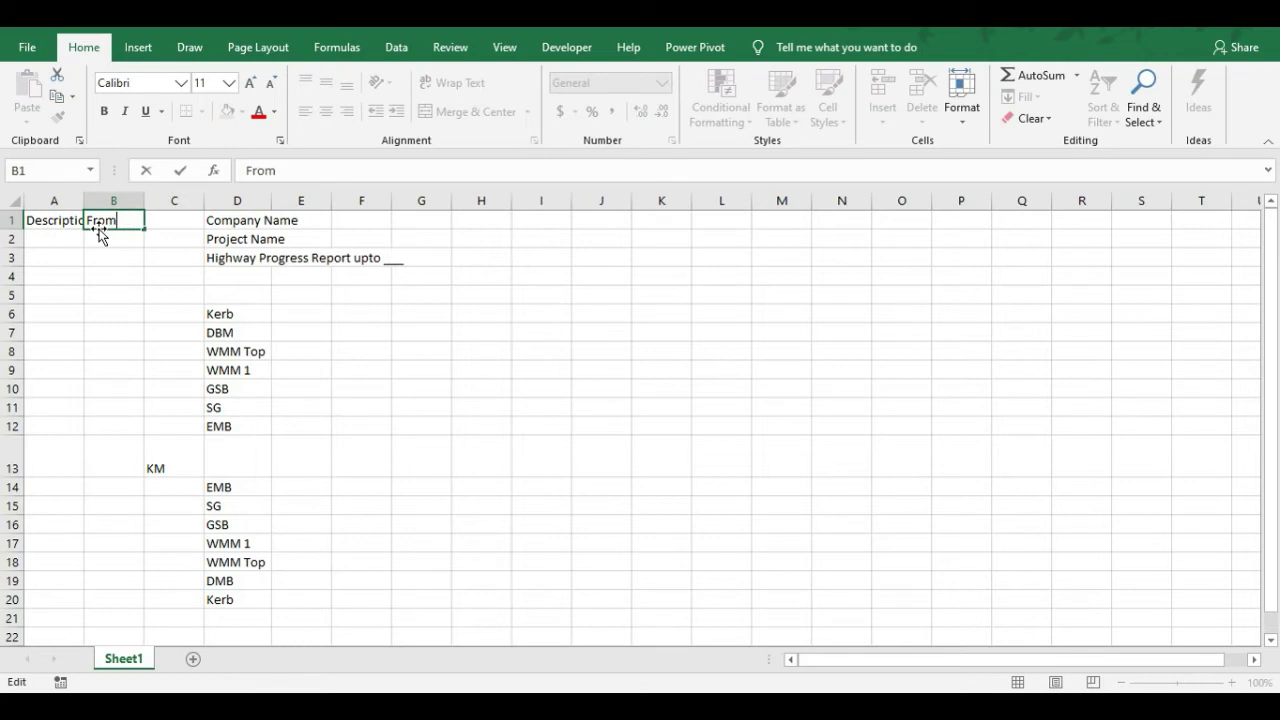
{"action": "key", "text": "Tab"}
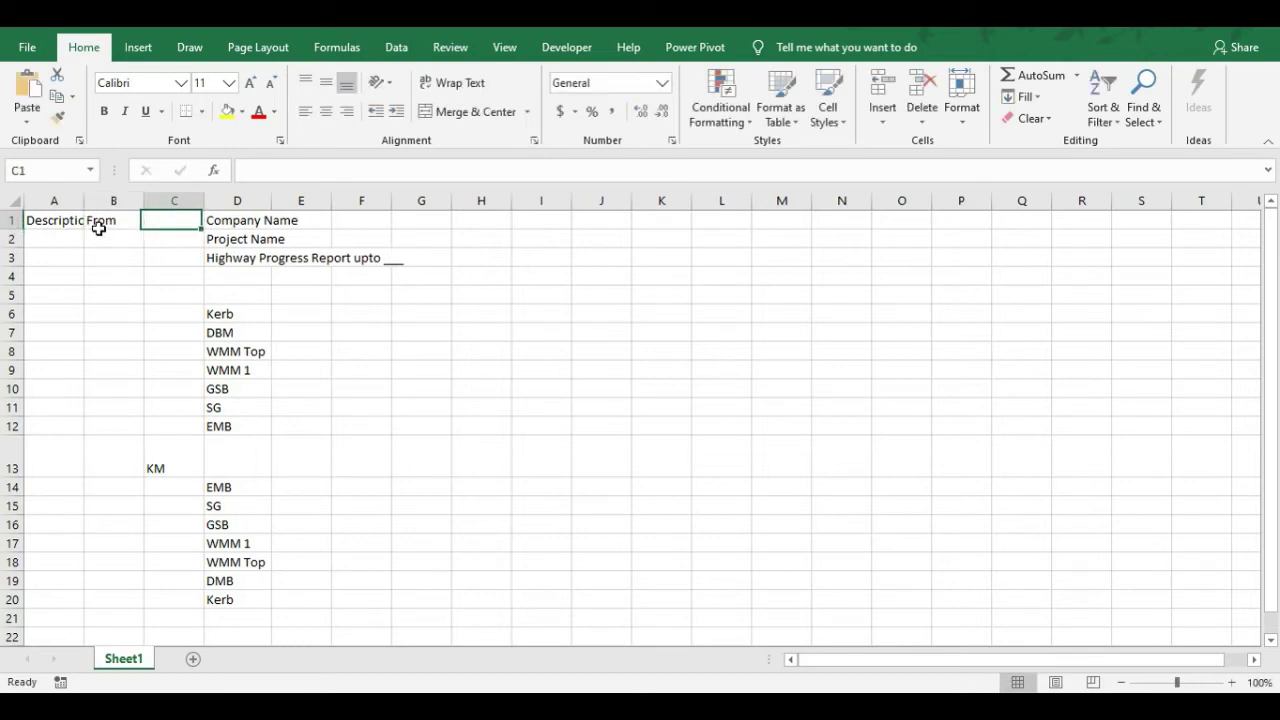
{"action": "type", "text": "To"}
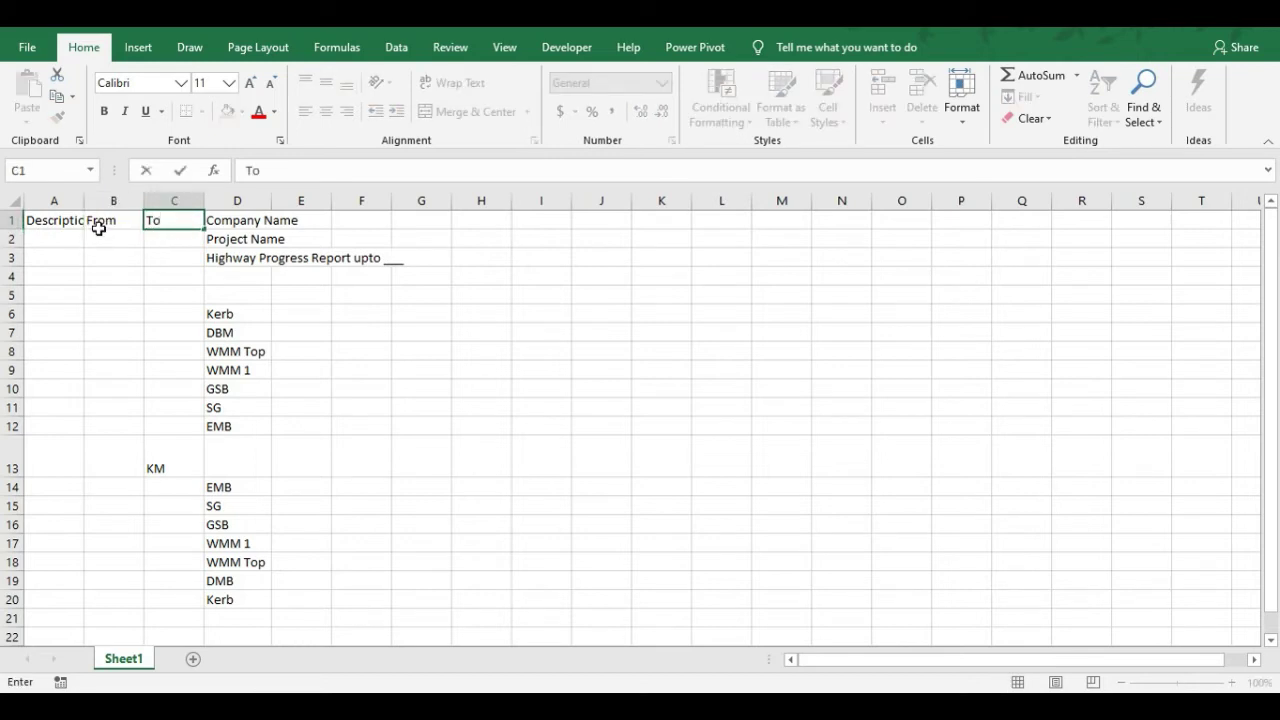
{"action": "key", "text": "BackSpace"}
{"action": "key", "text": "Return"}
List Section-1, Section-2 and Section-3 in A2:A4, then select B2
{"action": "key", "text": "Left"}
{"action": "key", "text": "Left"}
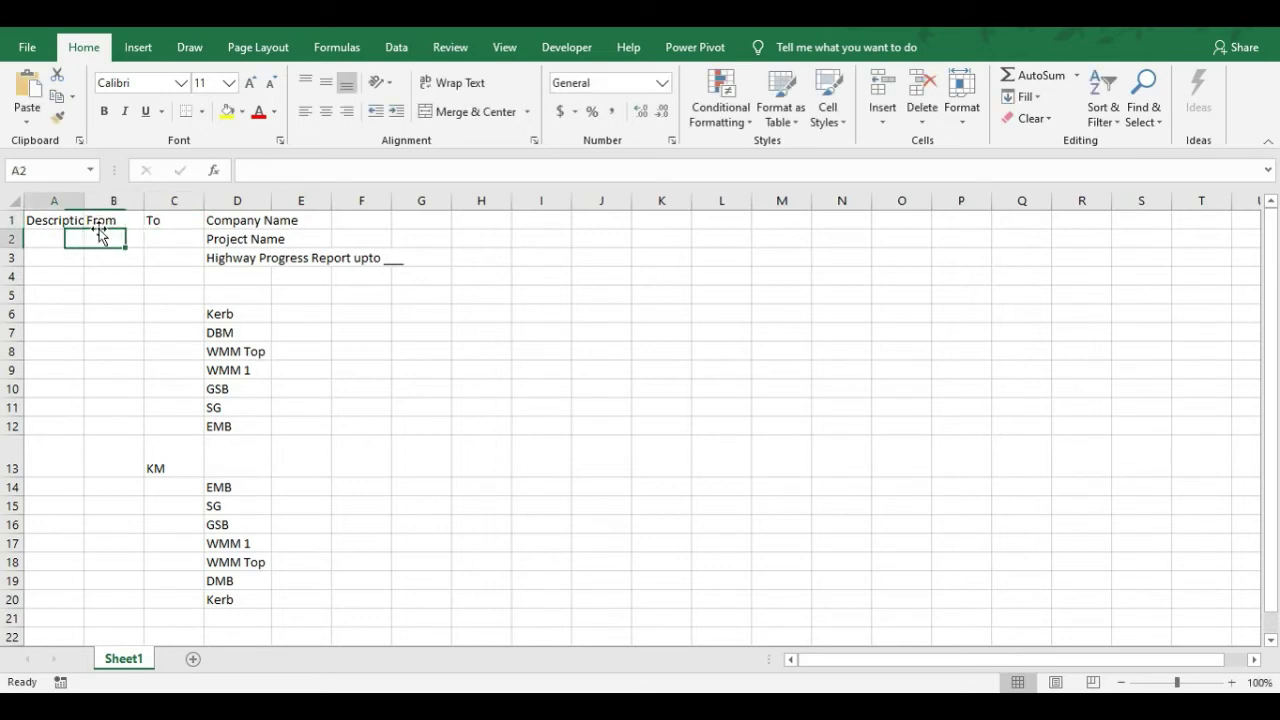
{"action": "type", "text": "Section"}
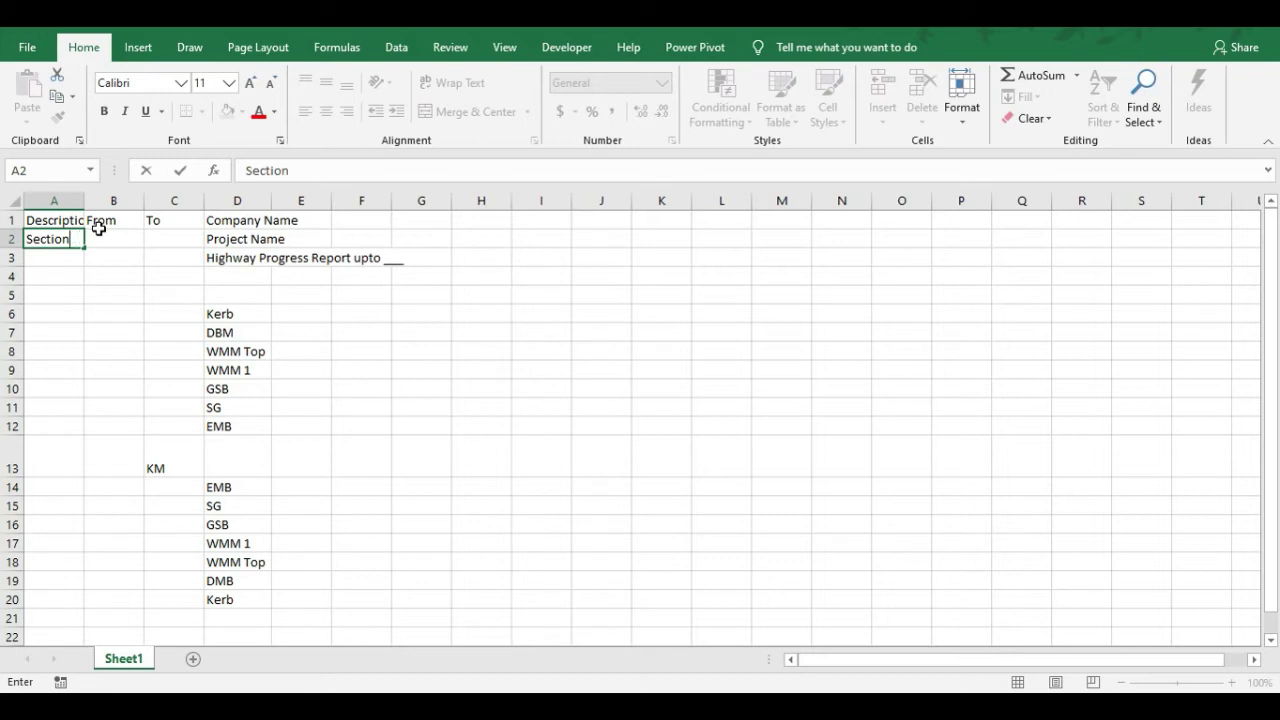
{"action": "key", "text": "Return"}
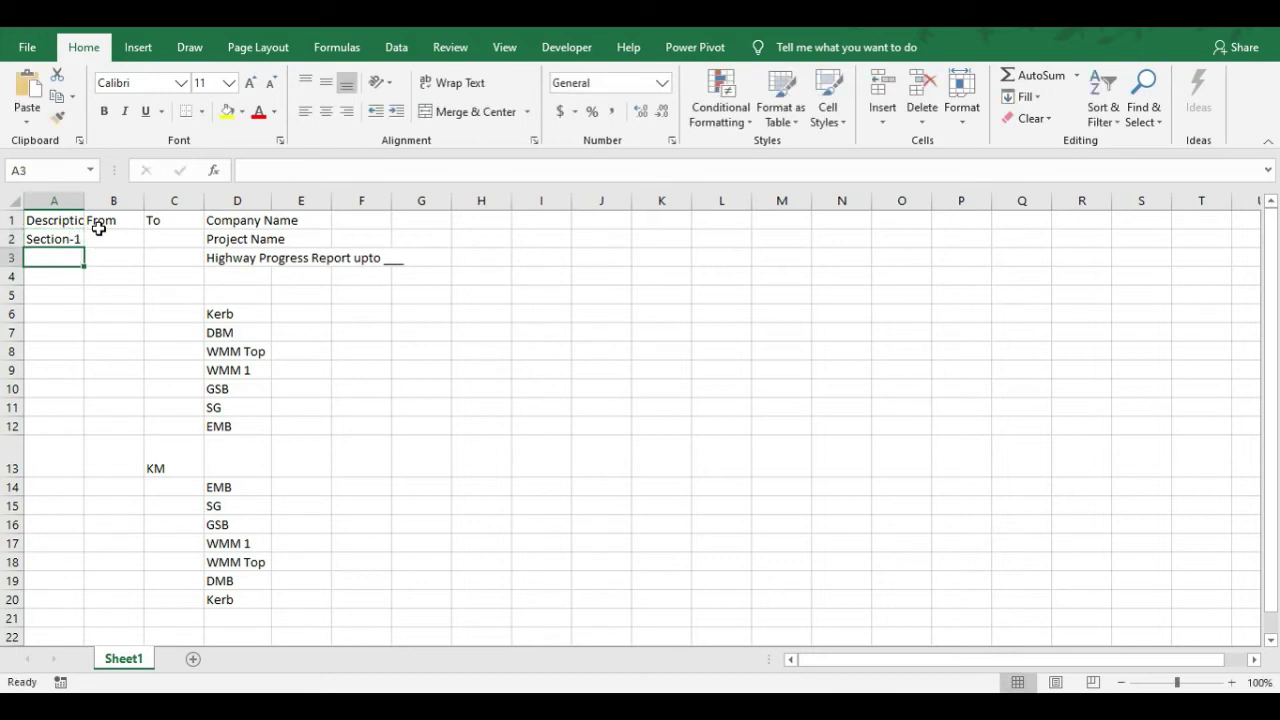
{"action": "key", "text": "ctrl+apostrophe"}
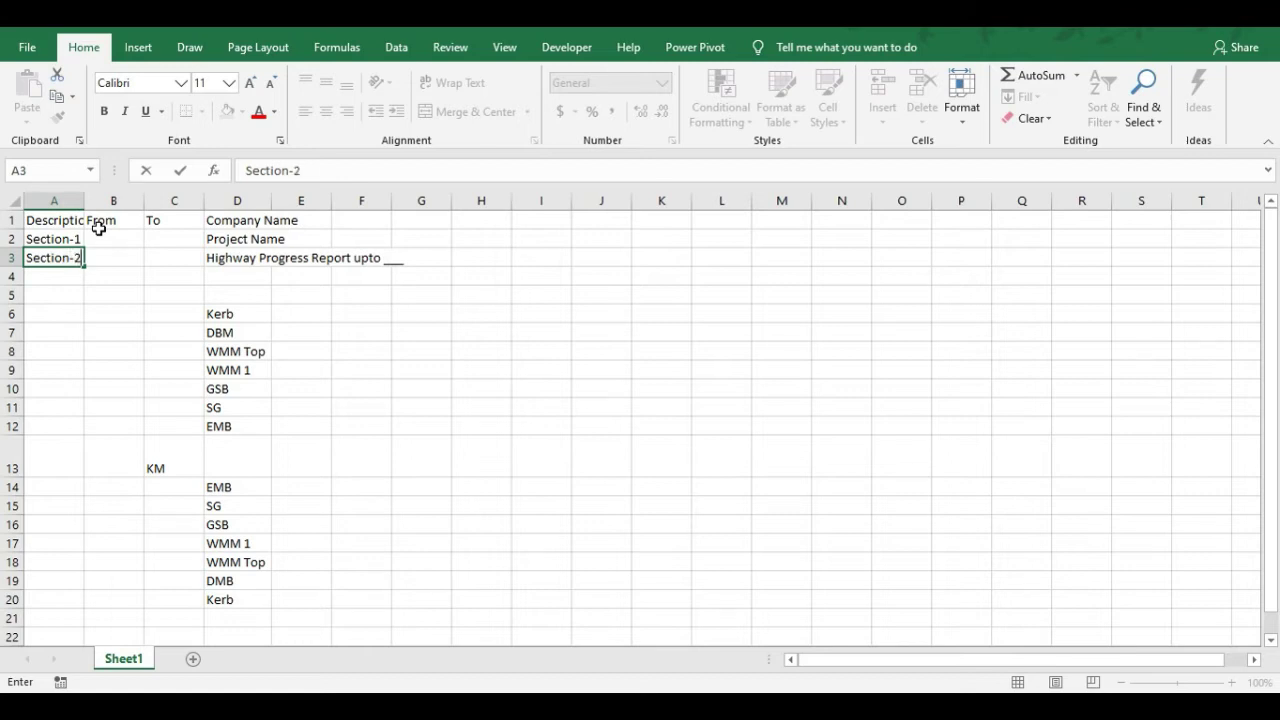
{"action": "type", "text": "2"}
{"action": "key", "text": "Return"}
{"action": "type", "text": "Se"}
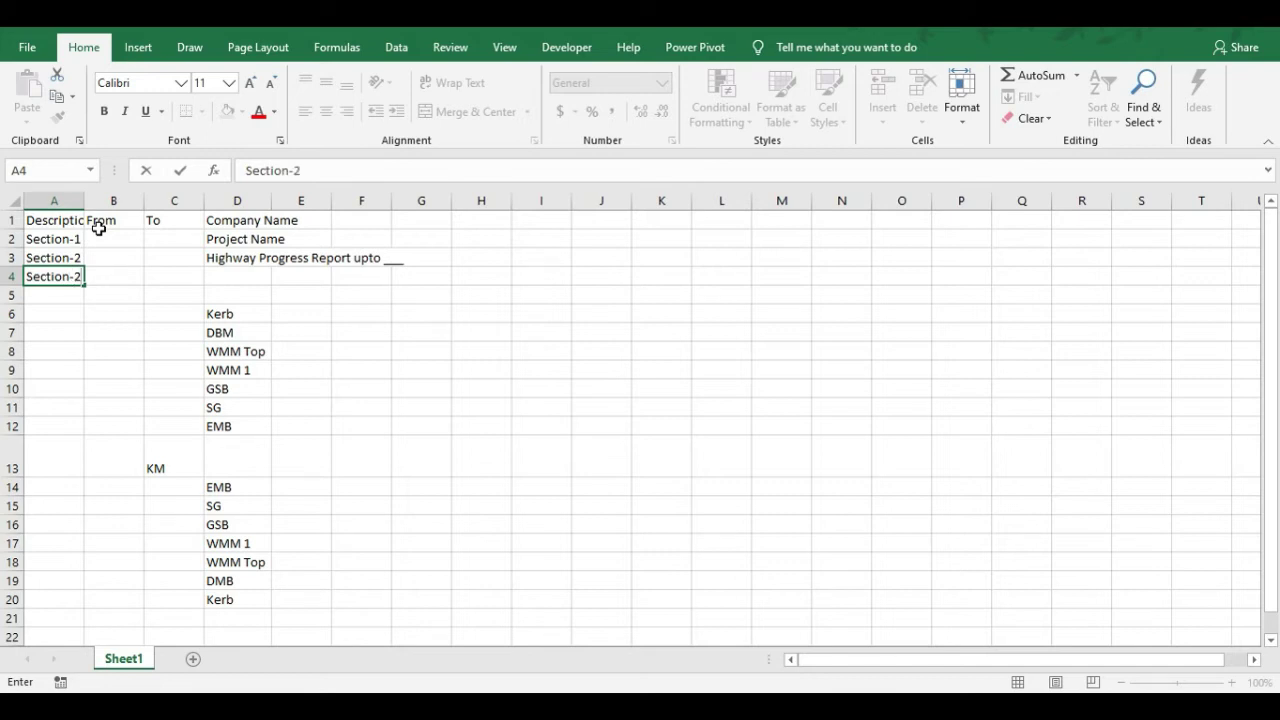
{"action": "type", "text": "ction-3"}
{"action": "key", "text": "Return"}
{"action": "key", "text": "Up"}
{"action": "key", "text": "Up"}
{"action": "key", "text": "Up"}
{"action": "left_click", "coordinate": [100, 236]}
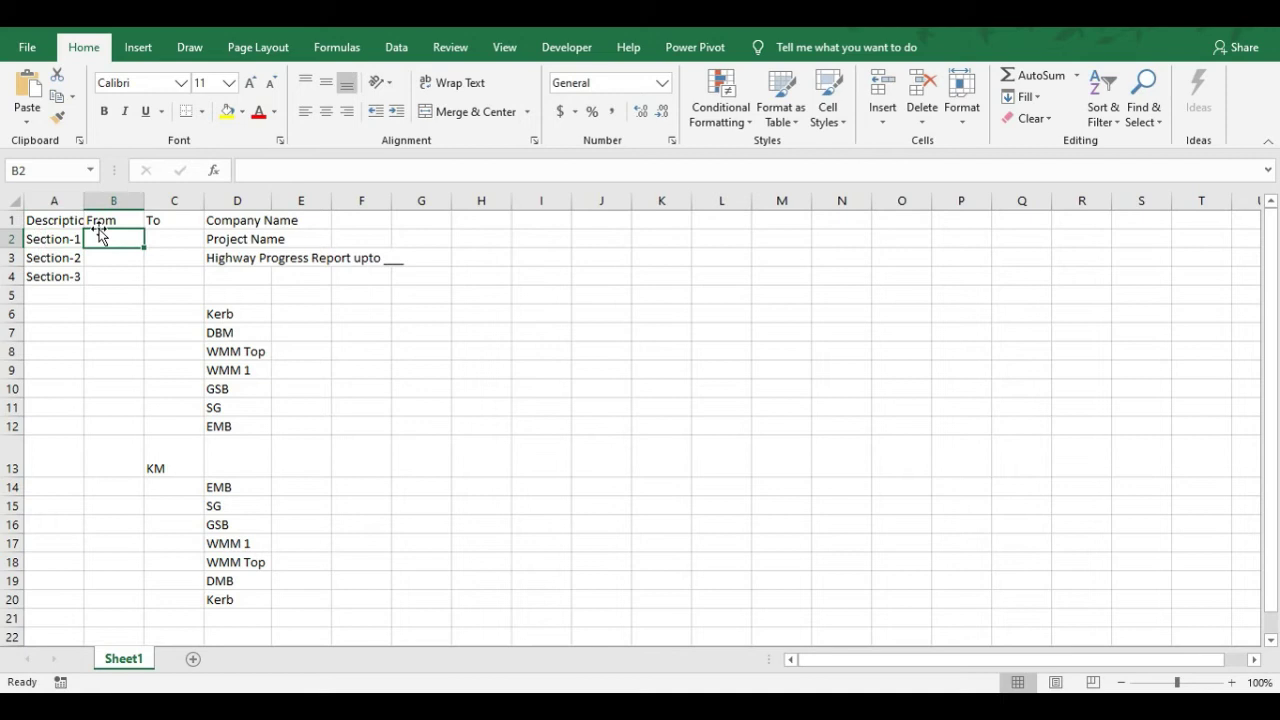
{"action": "key", "text": "Down"}
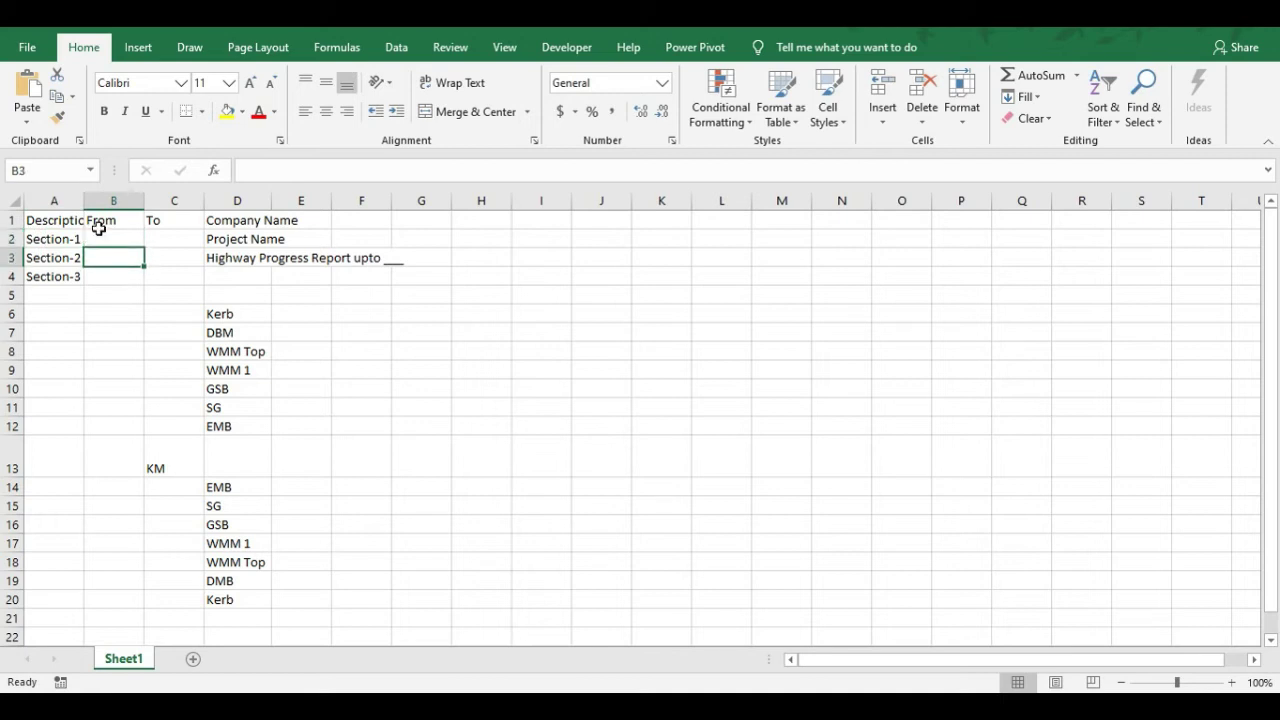
{"action": "left_click", "coordinate": [100, 236]}
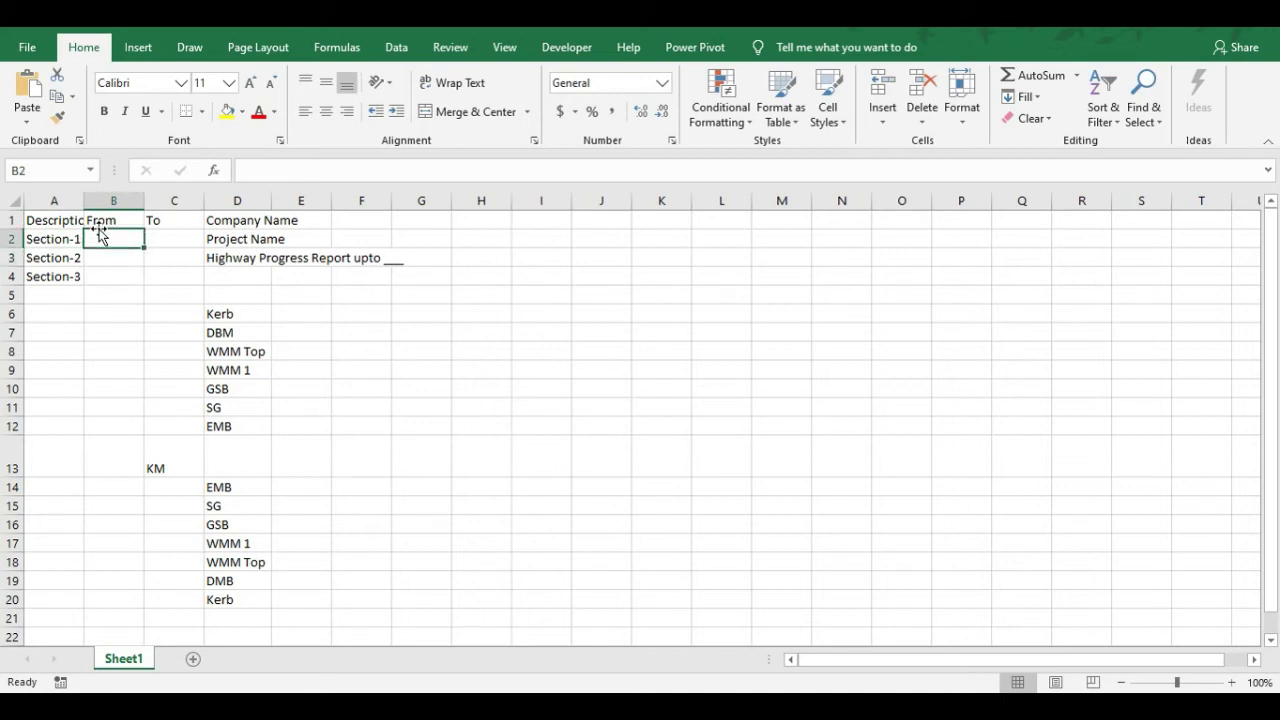
Give Section-1 From 1500 and To 57100 in B2:C2
{"action": "key", "text": "Down"}
{"action": "key", "text": "Down"}
{"action": "key", "text": "Up"}
{"action": "key", "text": "Up"}
{"action": "type", "text": "1500"}
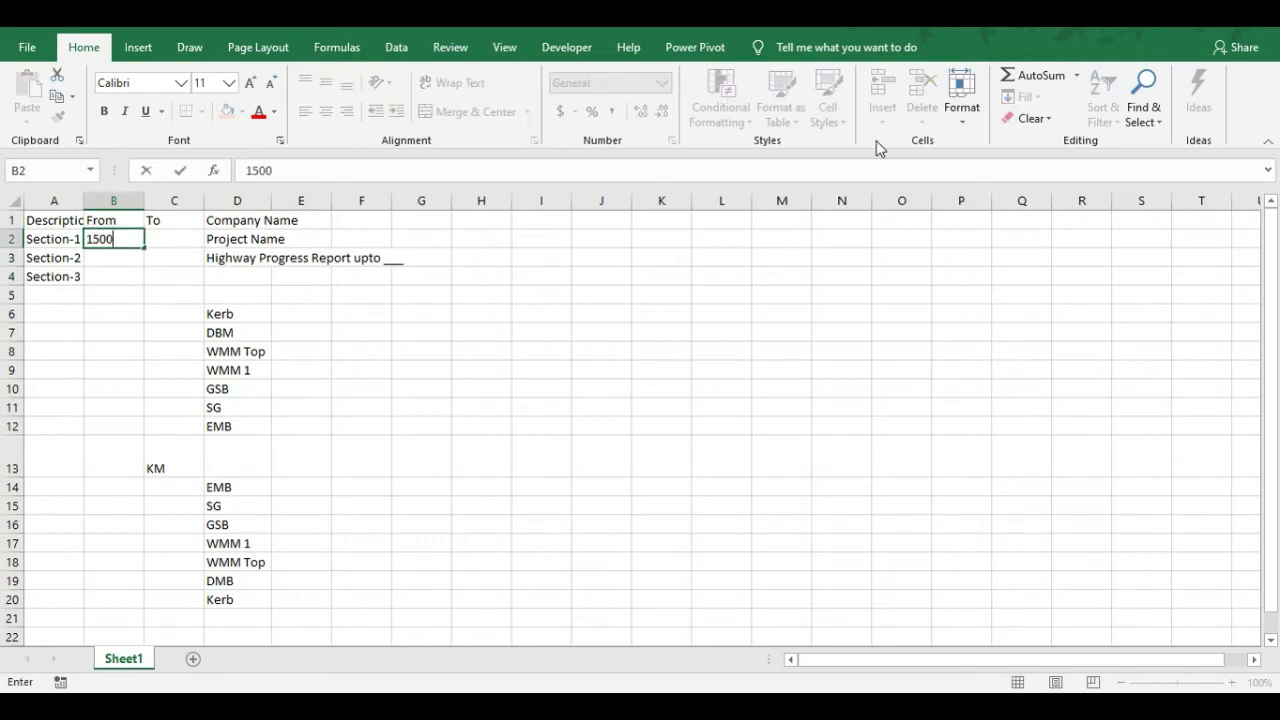
{"action": "key", "text": "Return"}
{"action": "key", "text": "Up"}
{"action": "key", "text": "Right"}
{"action": "key", "text": "alt+Tab"}
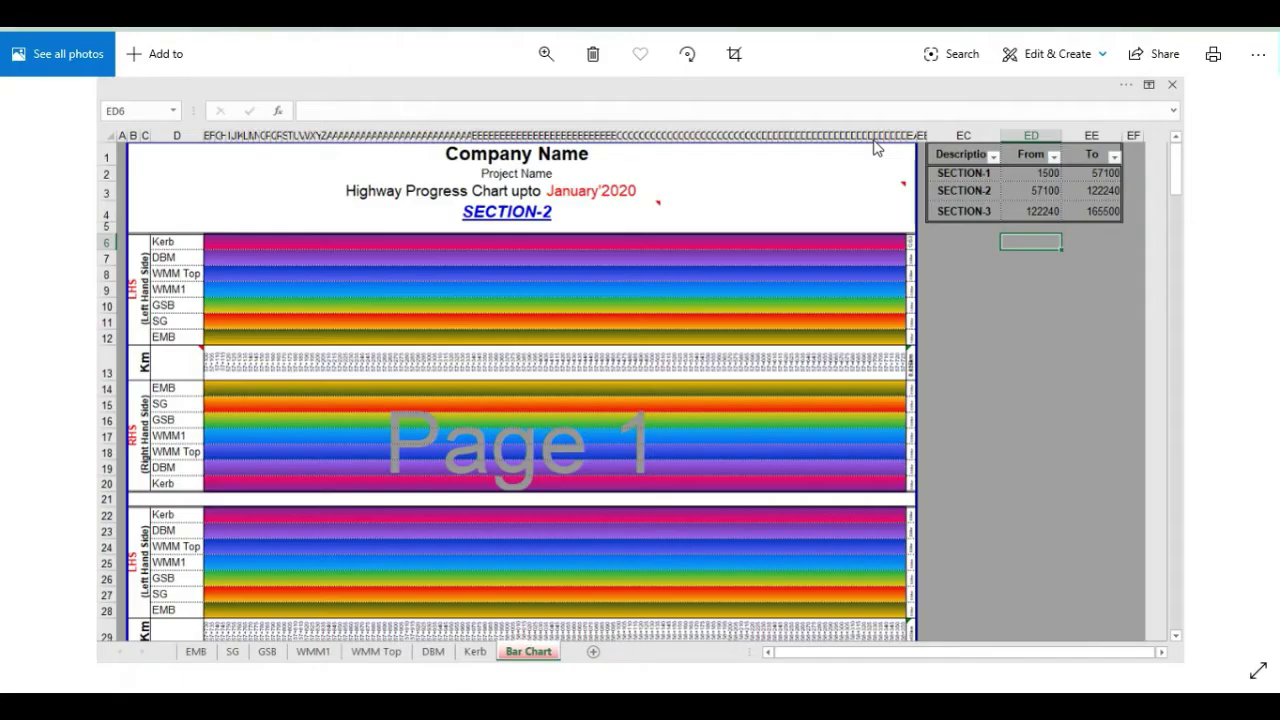
{"action": "key", "text": "alt+Tab"}
{"action": "type", "text": "57100"}
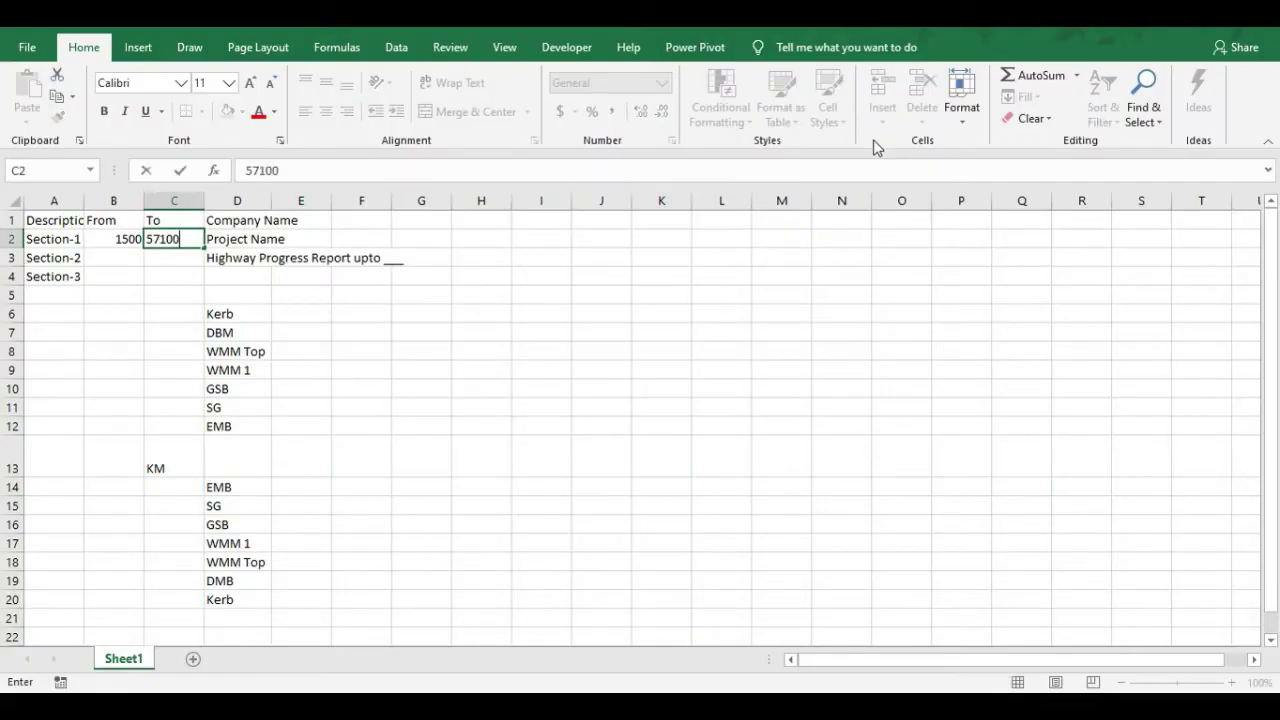
{"action": "key", "text": "Return"}
Copy 57100 into B3 and set Section-2's To to 122240
{"action": "key", "text": "Left"}
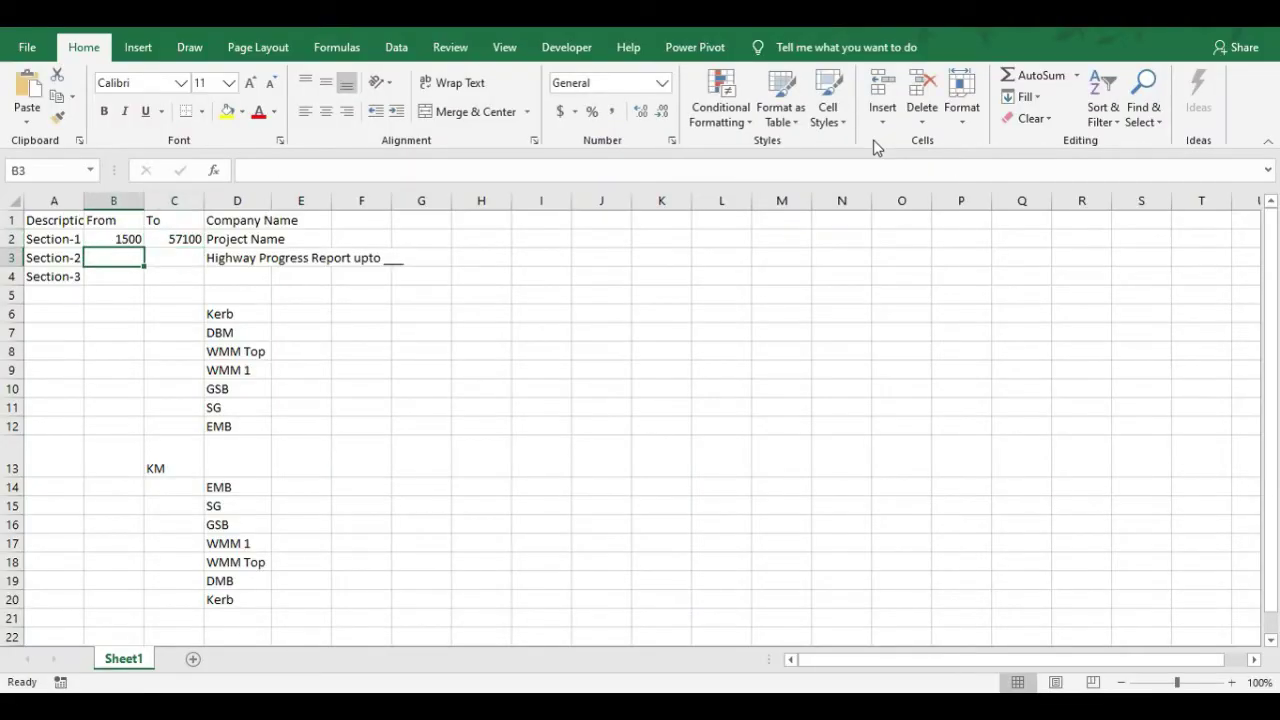
{"action": "key", "text": "alt+Tab"}
{"action": "key", "text": "alt+Tab"}
{"action": "key", "text": "Right"}
{"action": "key", "text": "Up"}
{"action": "key", "text": "ctrl+c"}
{"action": "key", "text": "Left"}
{"action": "key", "text": "Down"}
{"action": "key", "text": "ctrl+v"}
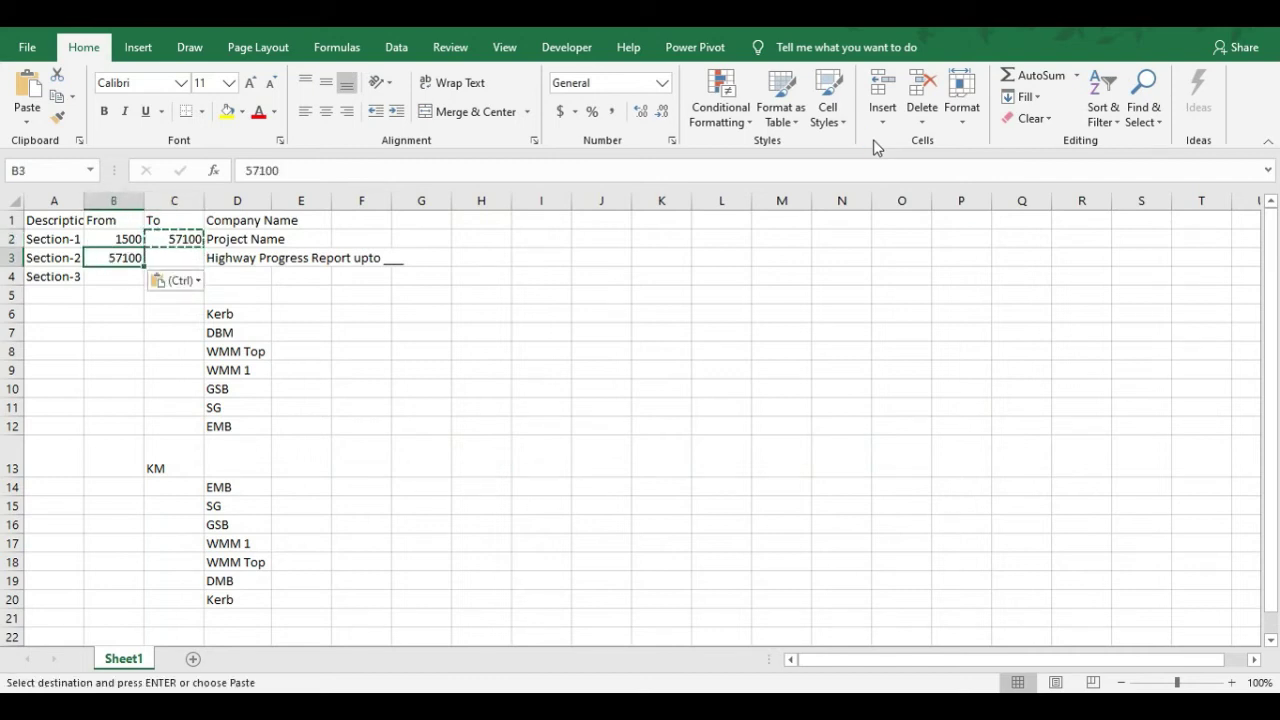
{"action": "key", "text": "alt+Tab"}
{"action": "key", "text": "alt+Tab"}
{"action": "key", "text": "Right"}
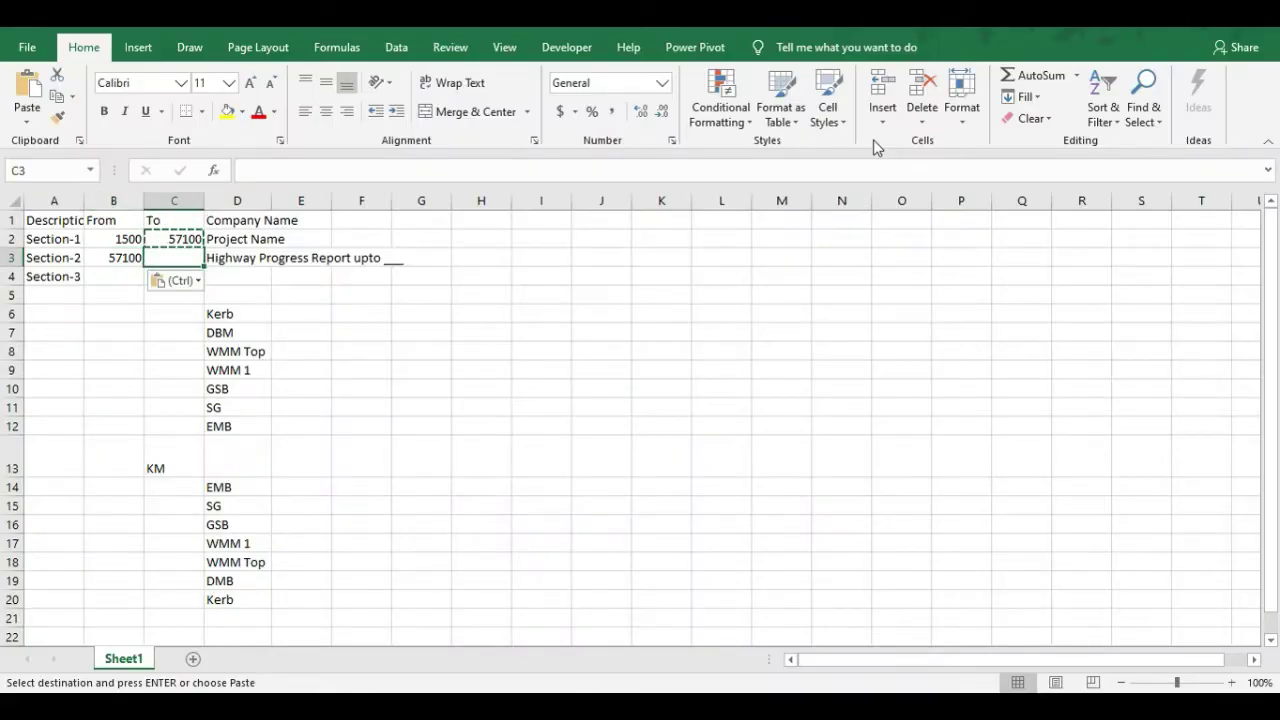
{"action": "type", "text": "12"}
{"action": "key", "text": "Return"}
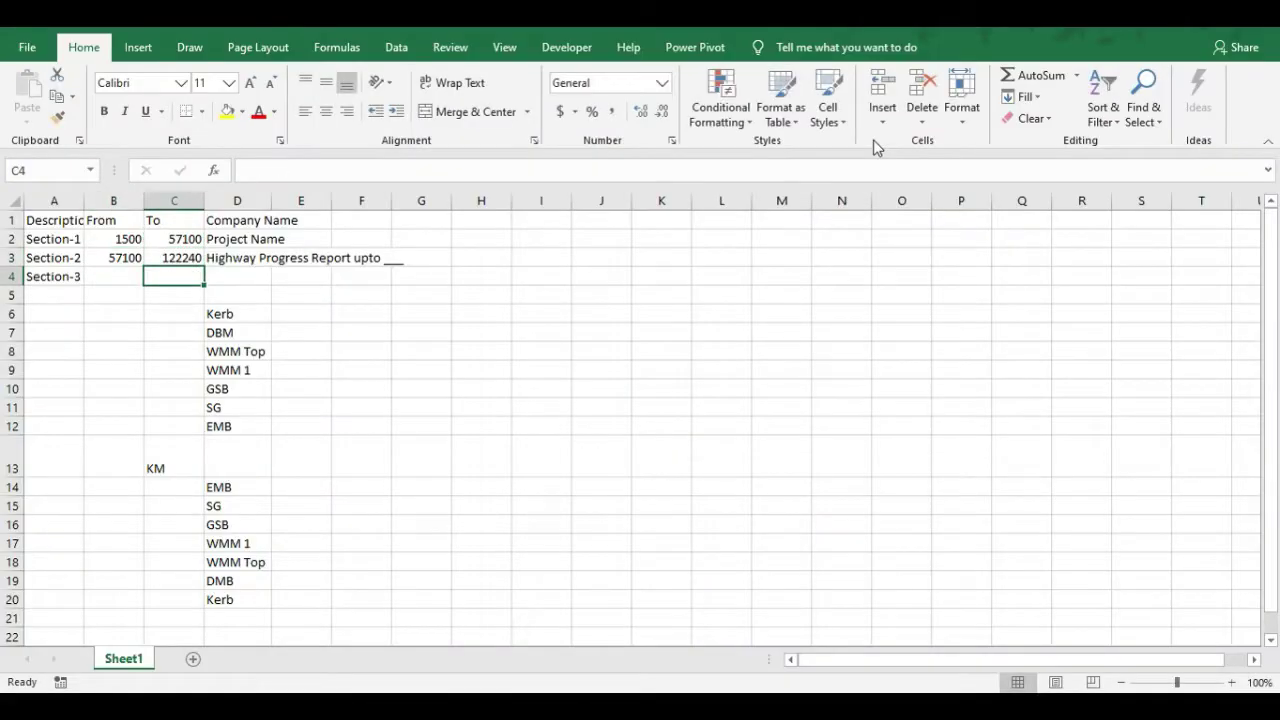
Give Section-3 From 122240 and To 165500, then select the table A1:C4
{"action": "key", "text": "alt+Tab"}
{"action": "key", "text": "alt+Tab"}
{"action": "key", "text": "Left"}
{"action": "type", "text": "122"}
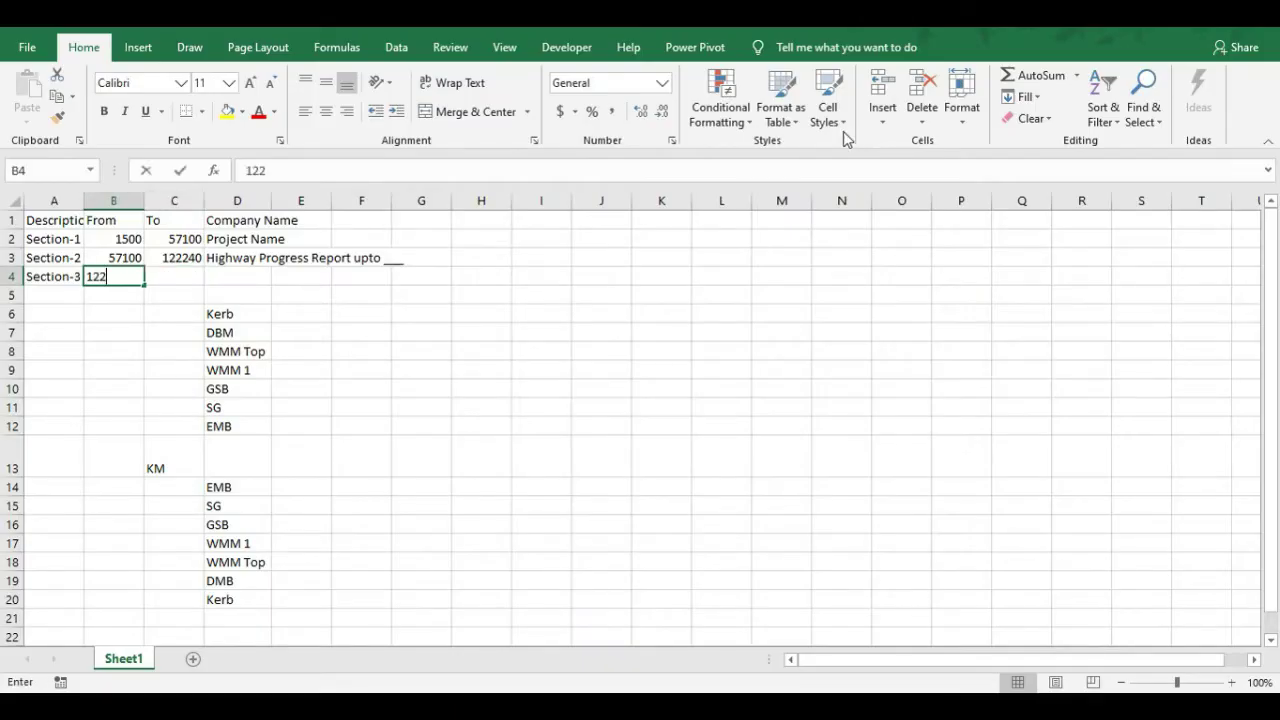
{"action": "type", "text": "240"}
{"action": "key", "text": "Return"}
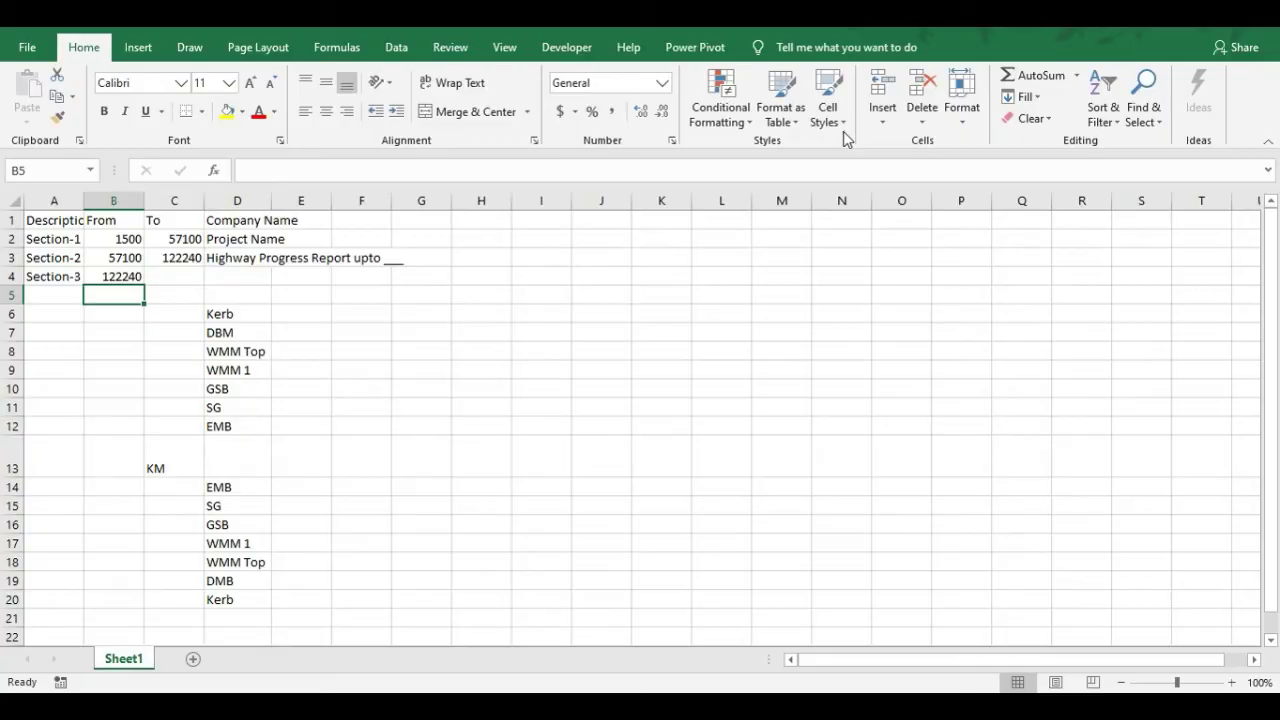
{"action": "key", "text": "alt+Tab"}
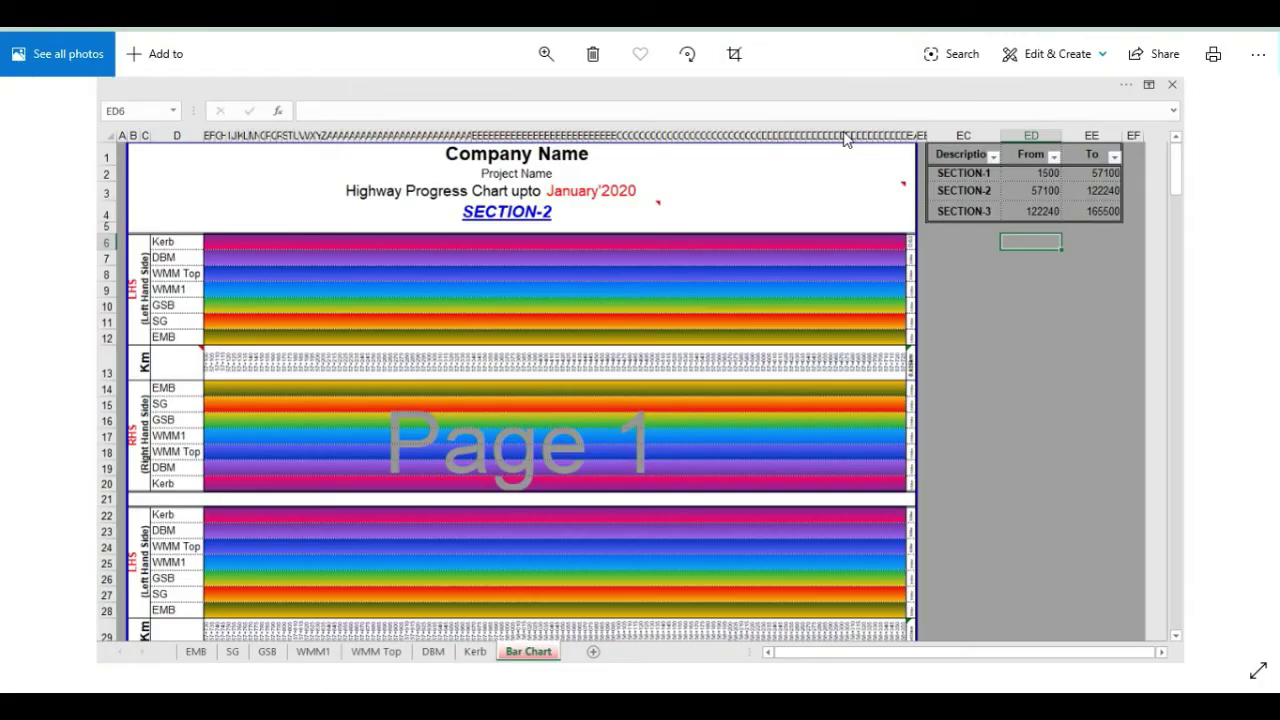
{"action": "key", "text": "alt+Tab"}
{"action": "key", "text": "Up"}
{"action": "key", "text": "Right"}
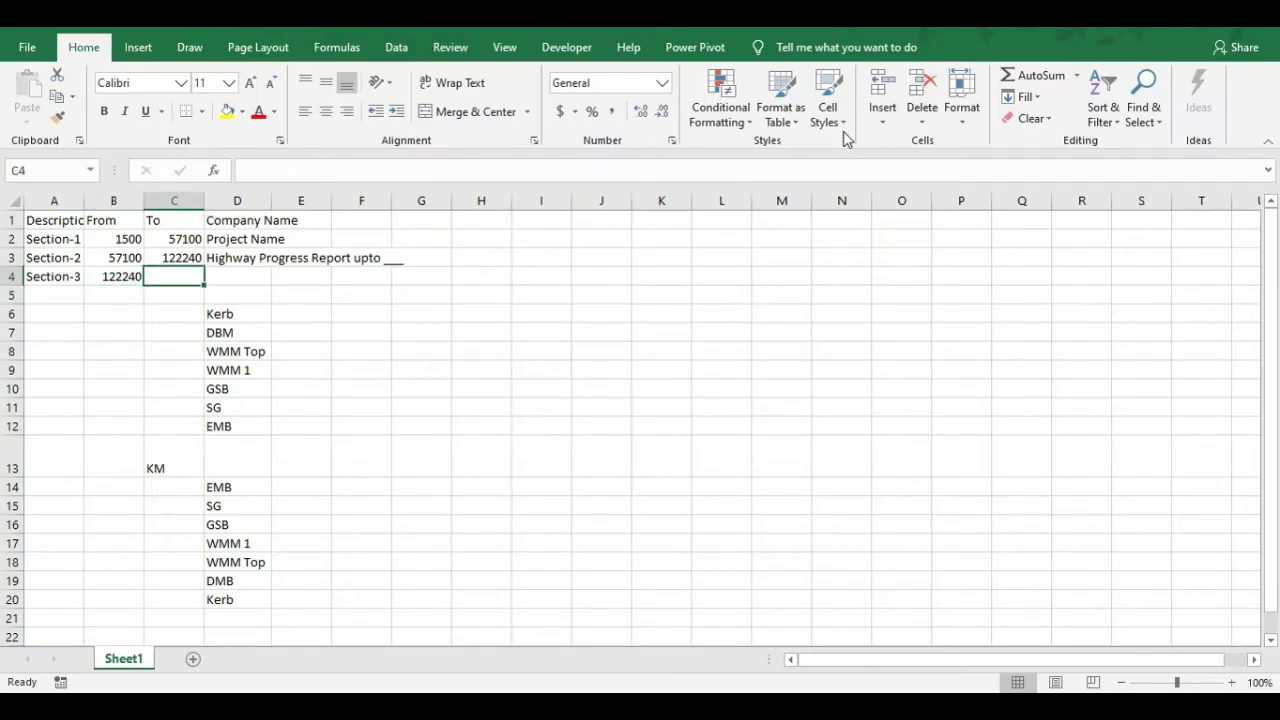
{"action": "type", "text": "165500"}
{"action": "key", "text": "Return"}
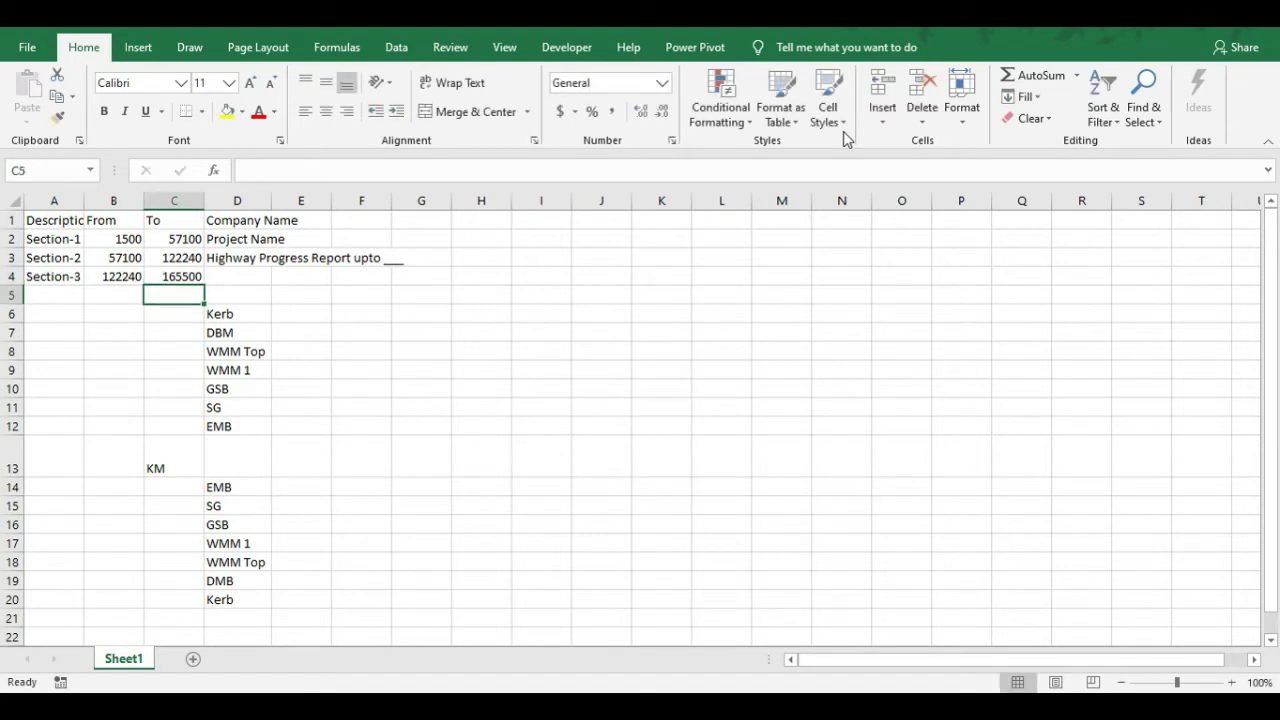
{"action": "left_click_drag", "start_coordinate": [51, 220], "coordinate": [185, 273]}
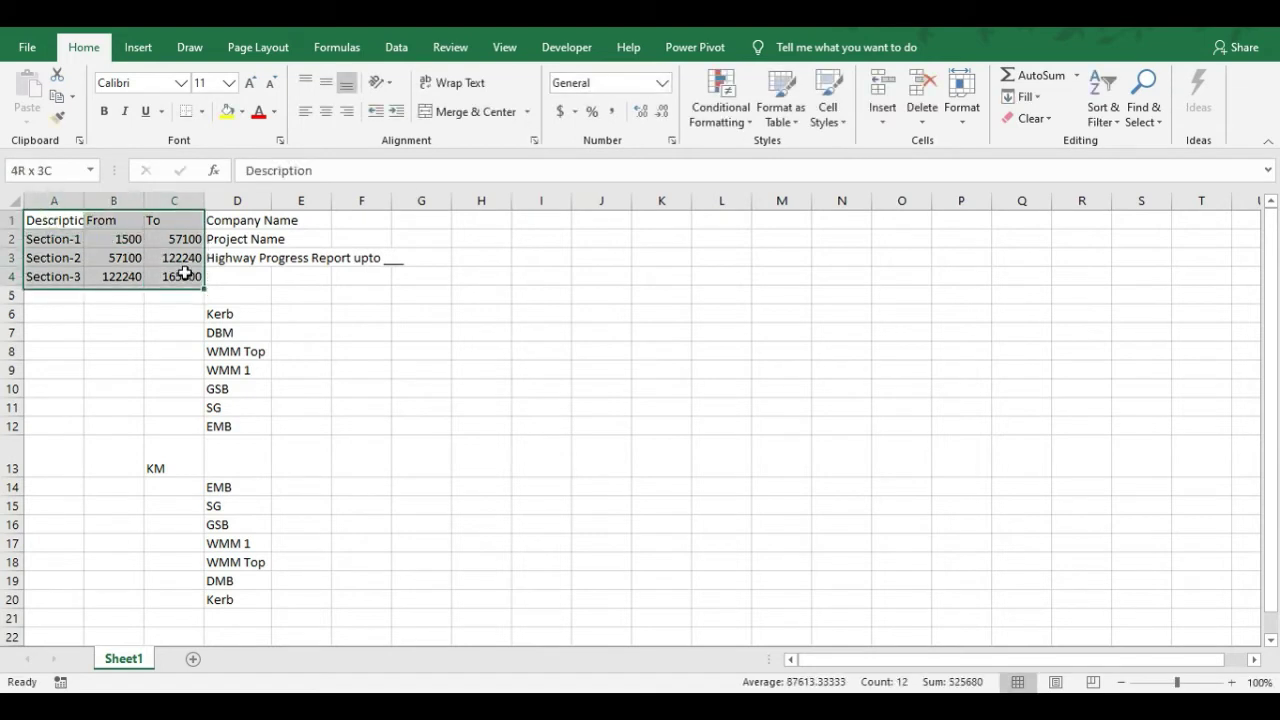
Apply All Borders to every cell of A1:C4, then move to the KM cell C13
{"action": "left_click", "coordinate": [201, 111]}
{"action": "left_click", "coordinate": [216, 273]}
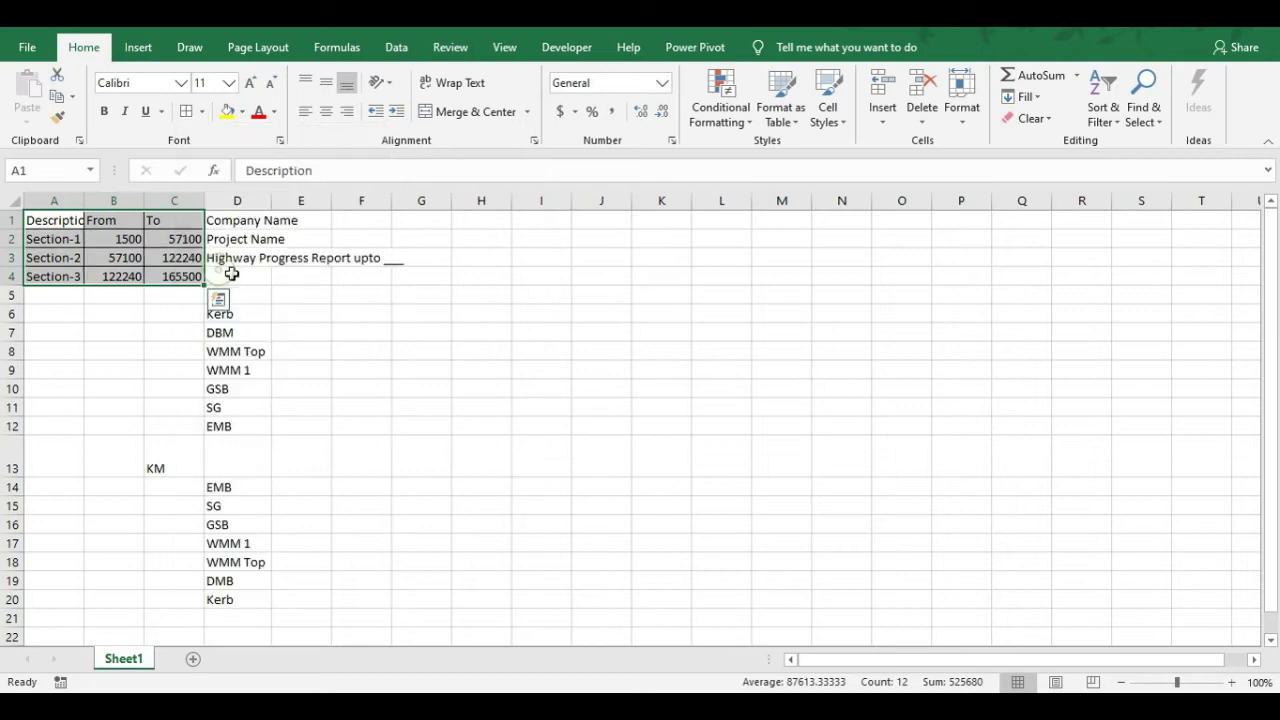
{"action": "left_click", "coordinate": [51, 222]}
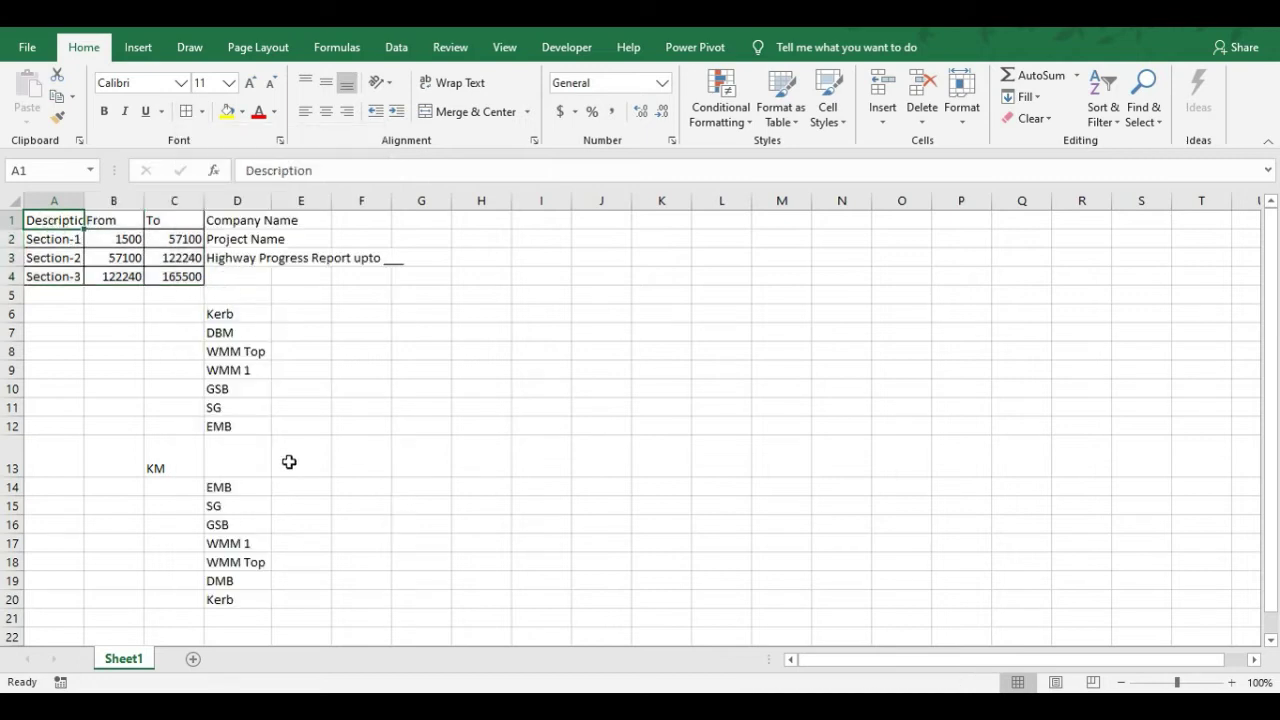
{"action": "left_click", "coordinate": [132, 463]}
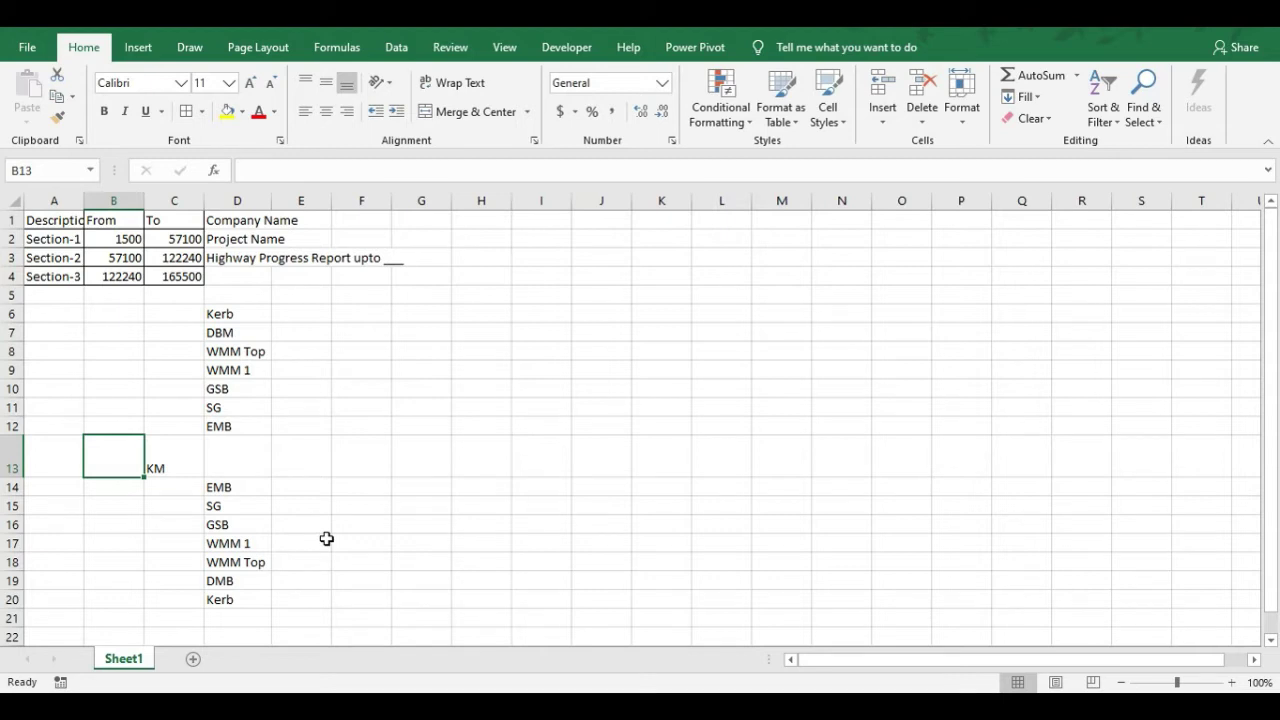
{"action": "key", "text": "Right"}
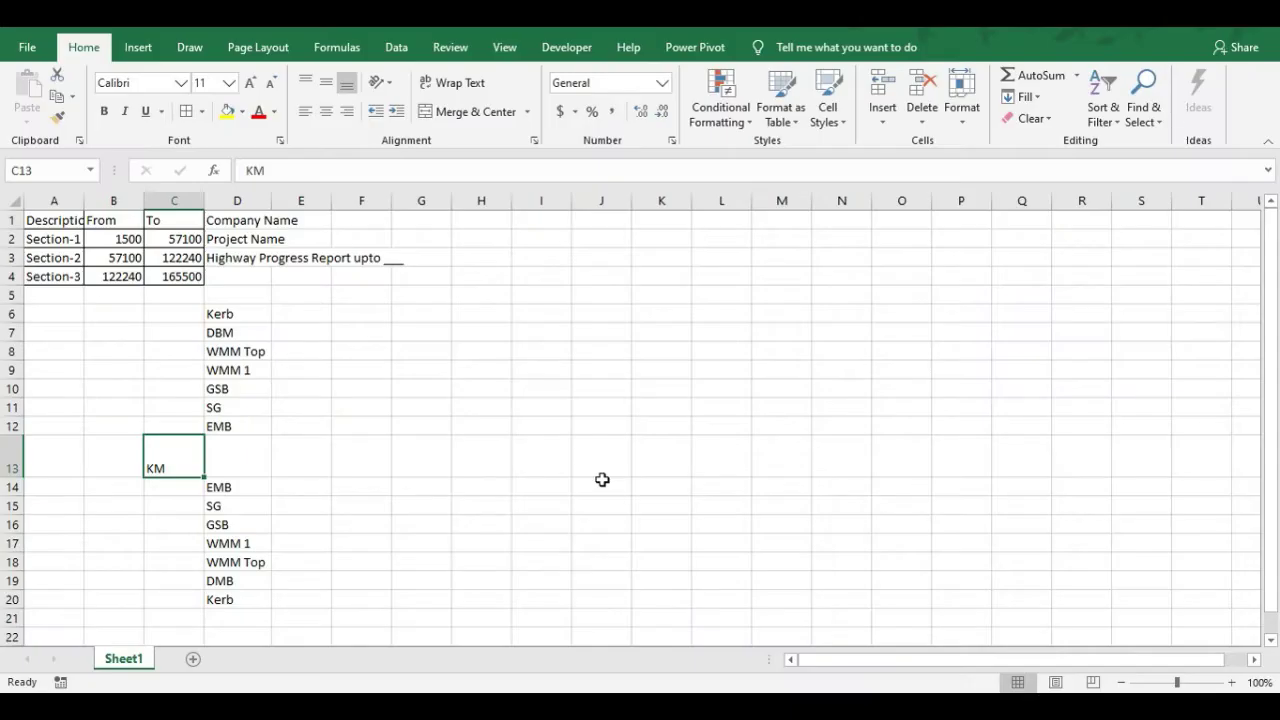
{"action": "left_click", "coordinate": [296, 455]}
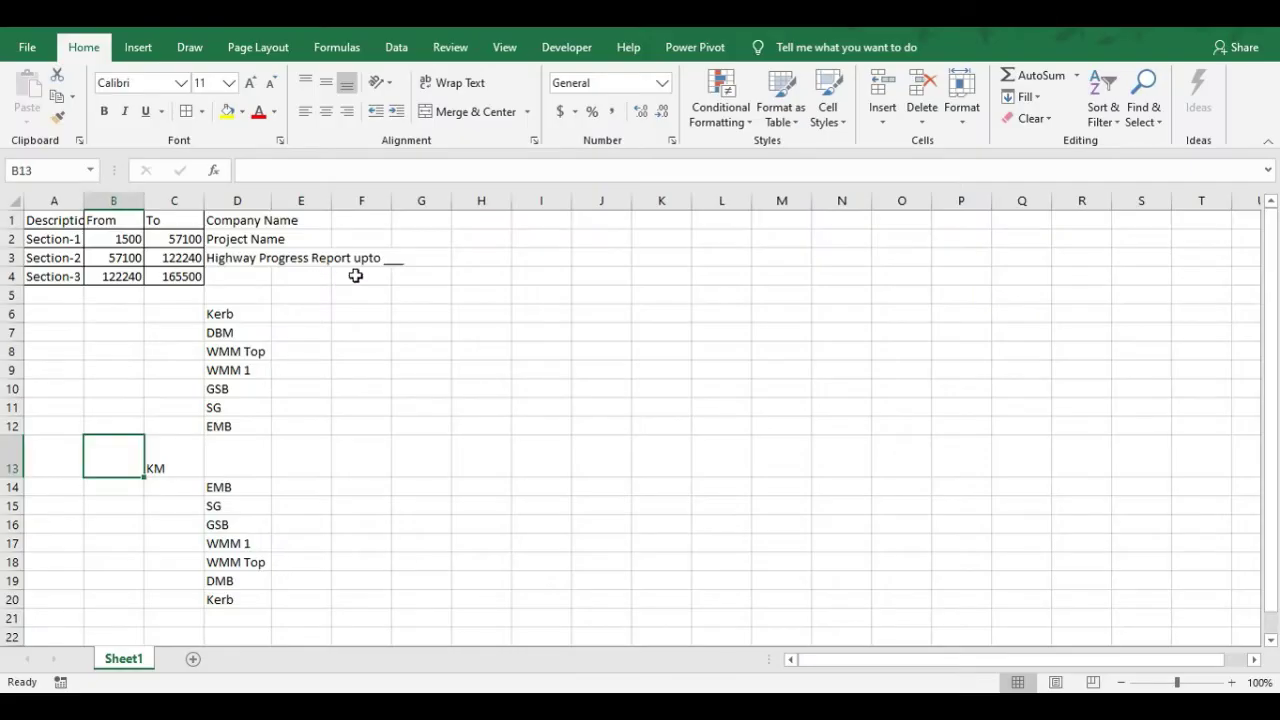
{"action": "left_click", "coordinate": [356, 275]}
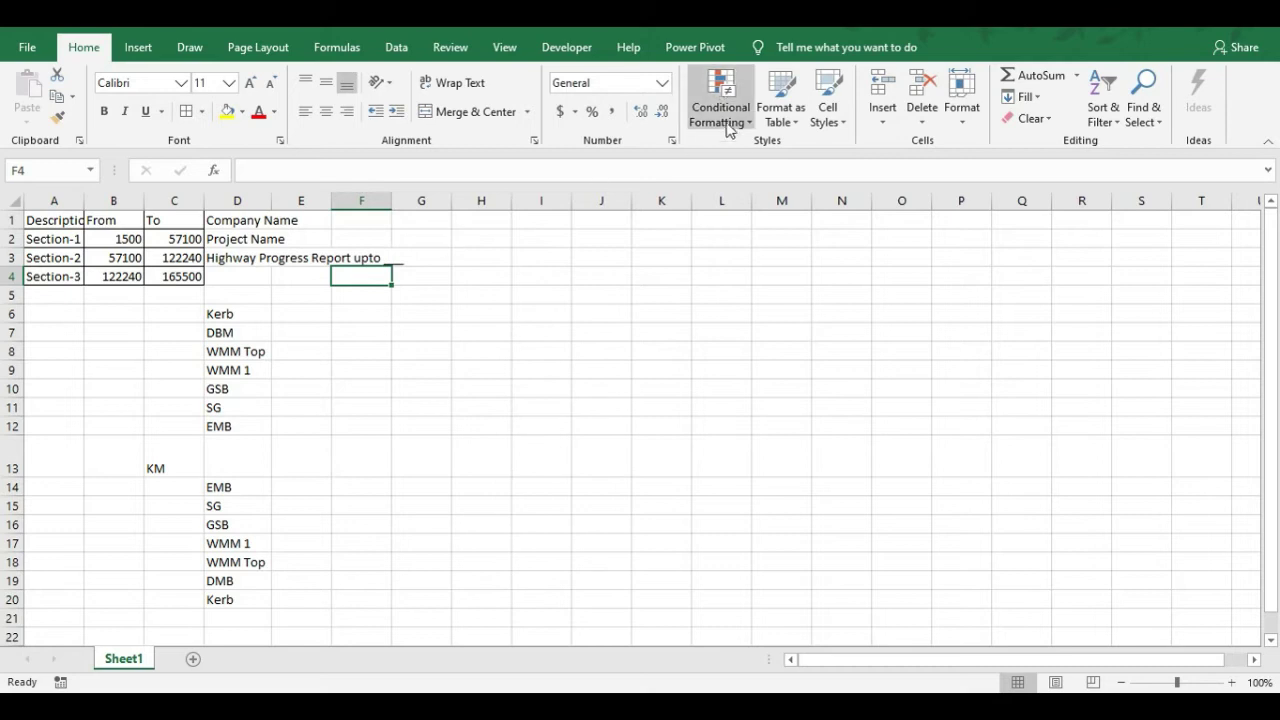
Add a List data validation to F4 sourced from the section names in A2:A4
{"action": "left_click", "coordinate": [397, 48]}
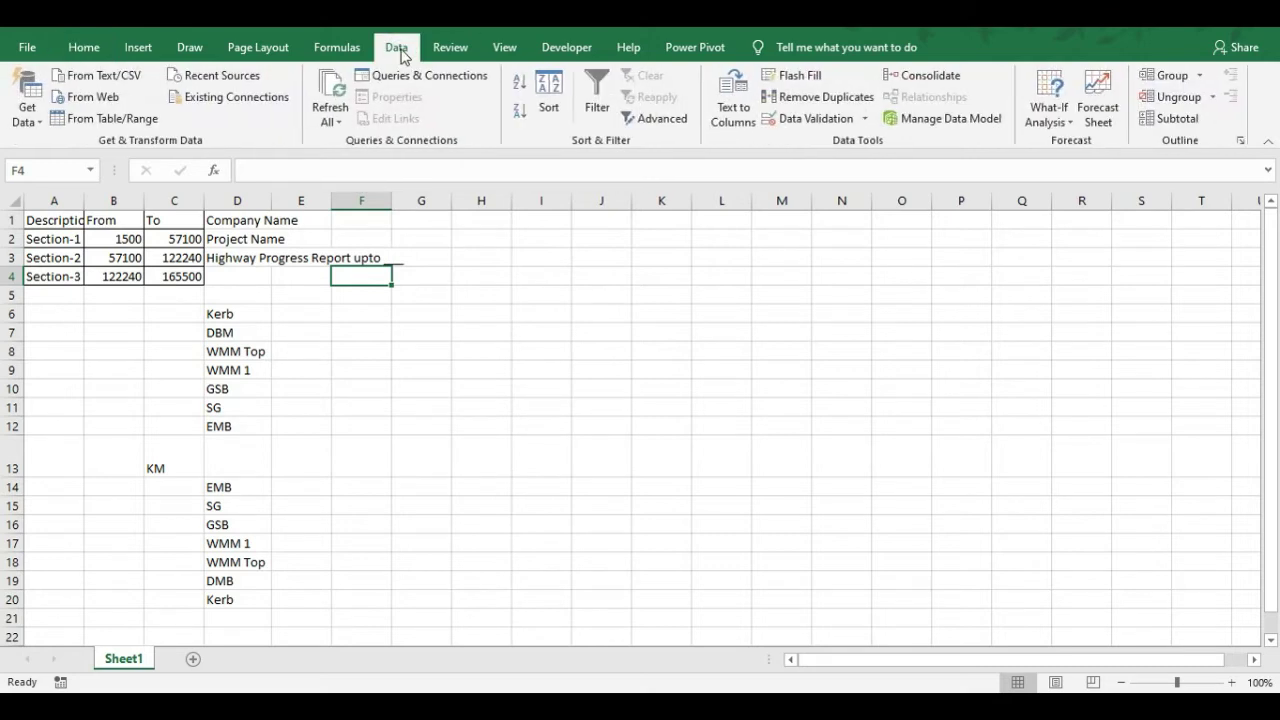
{"action": "left_click", "coordinate": [865, 118]}
{"action": "left_click", "coordinate": [858, 141]}
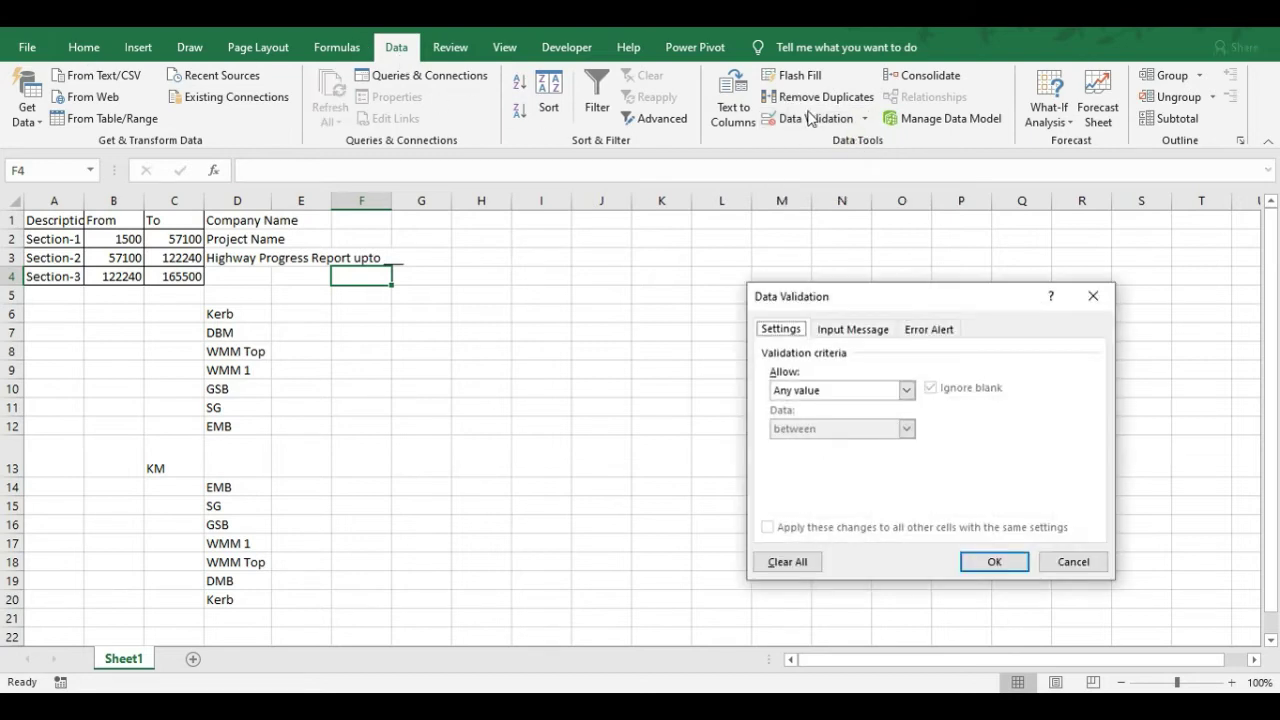
{"action": "left_click", "coordinate": [906, 390]}
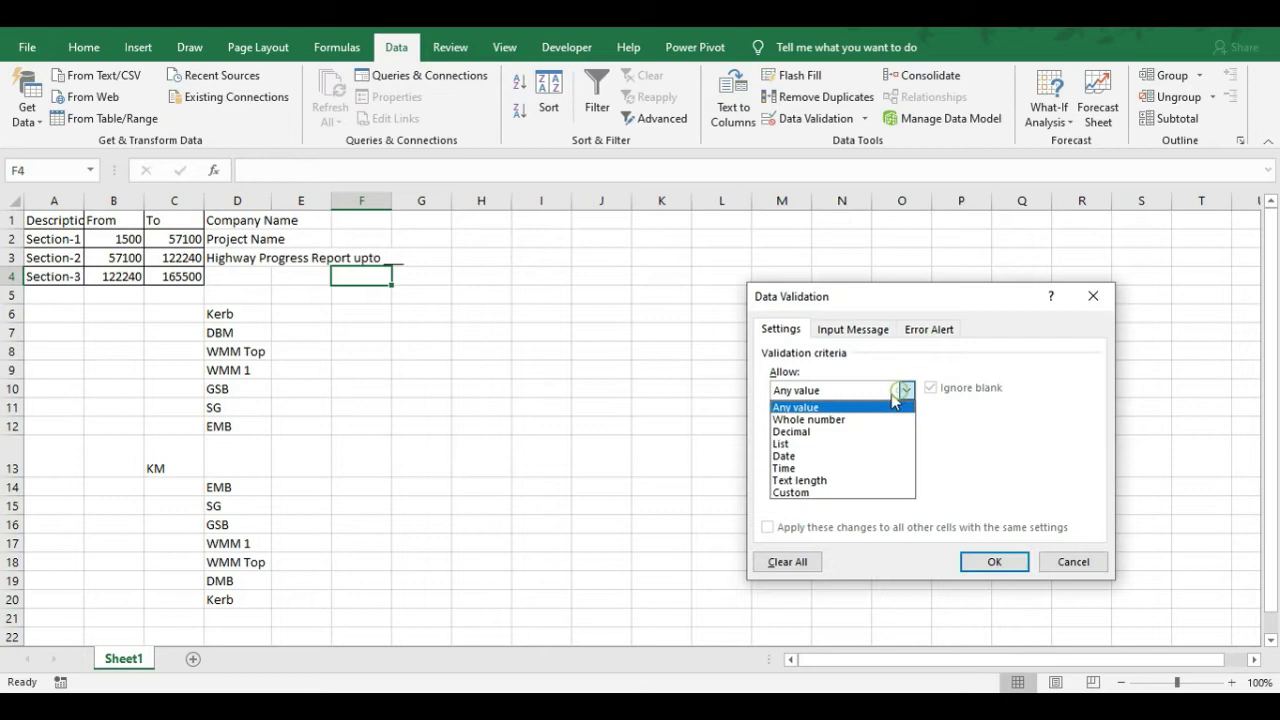
{"action": "left_click", "coordinate": [822, 446]}
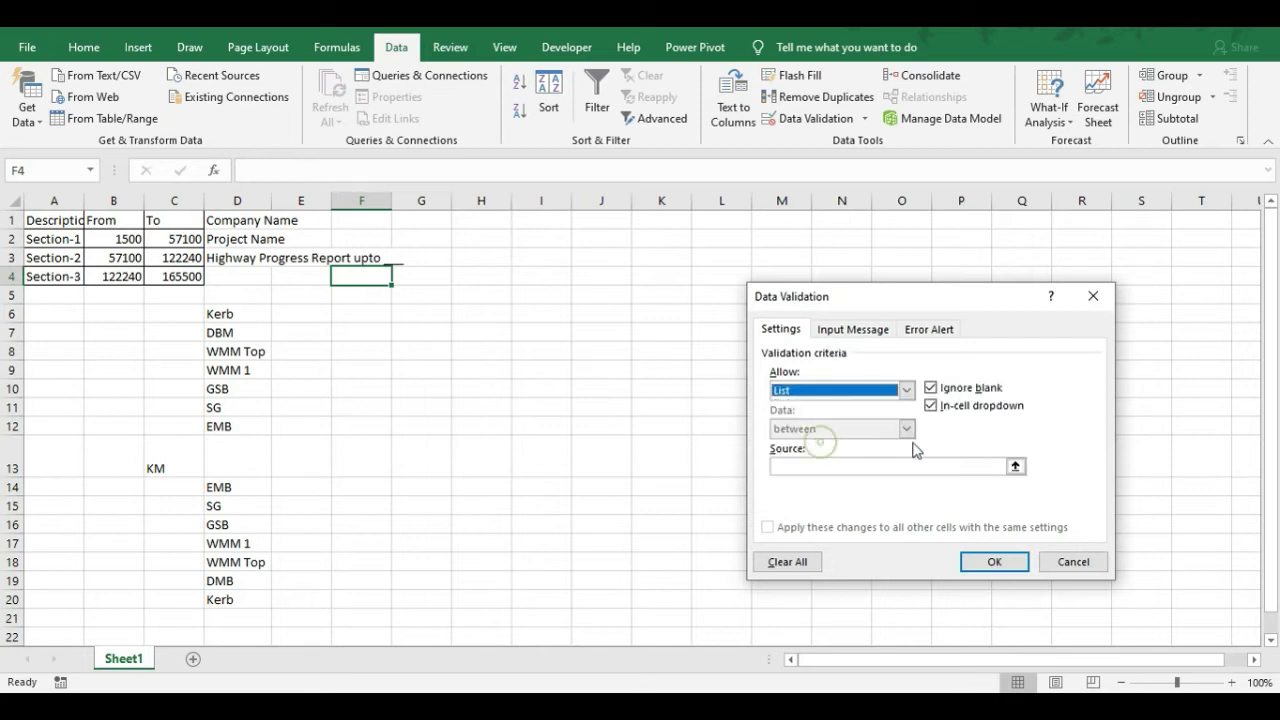
{"action": "left_click", "coordinate": [1015, 467]}
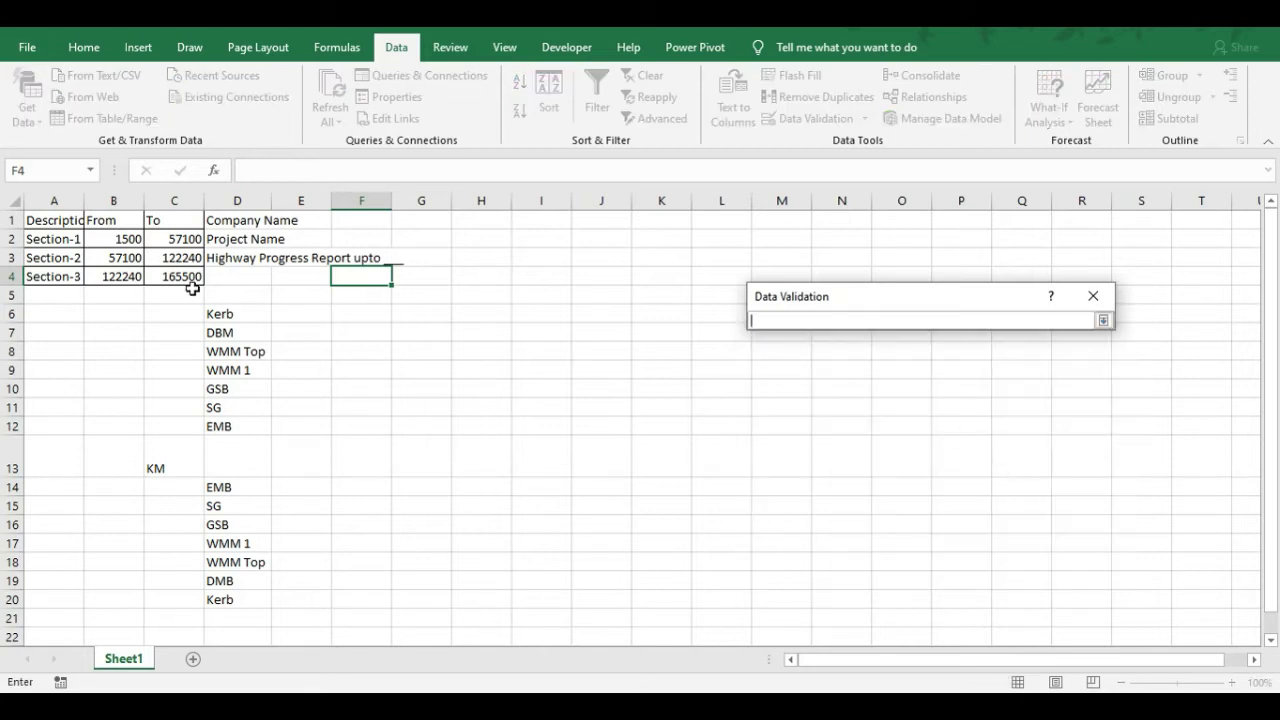
{"action": "left_click_drag", "start_coordinate": [66, 243], "coordinate": [63, 274]}
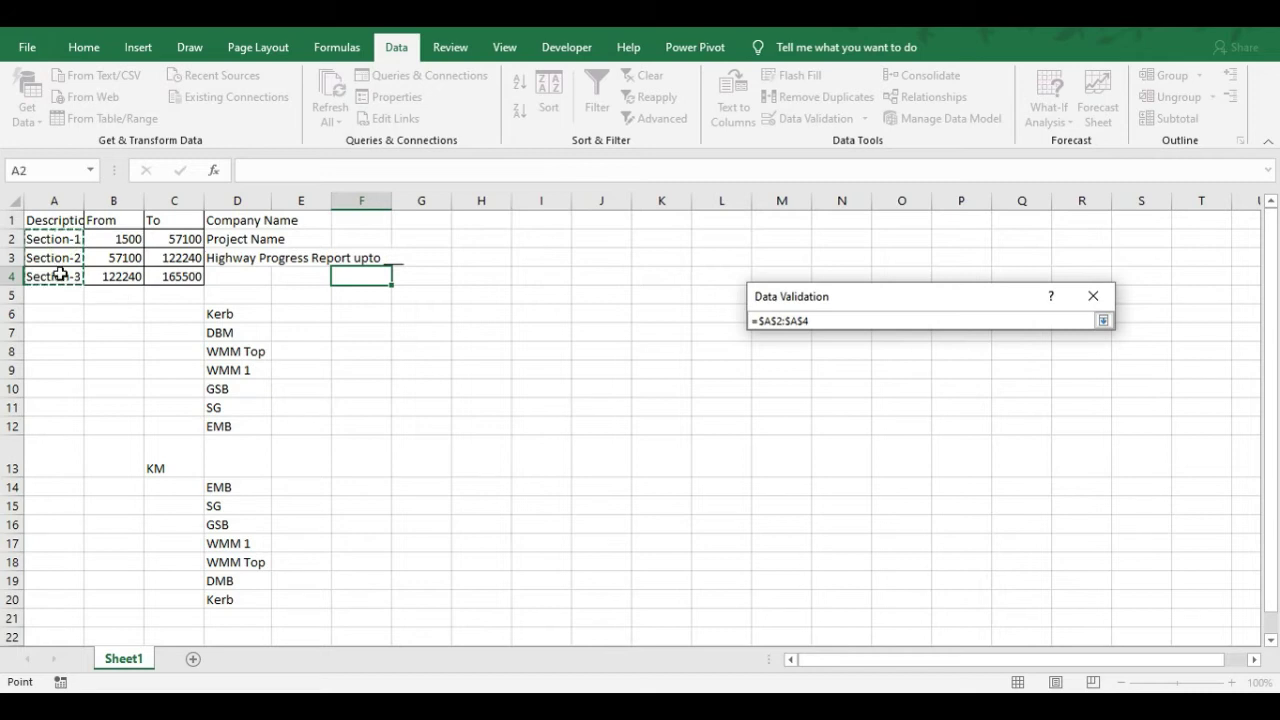
{"action": "key", "text": "Return"}
{"action": "key", "text": "Return"}
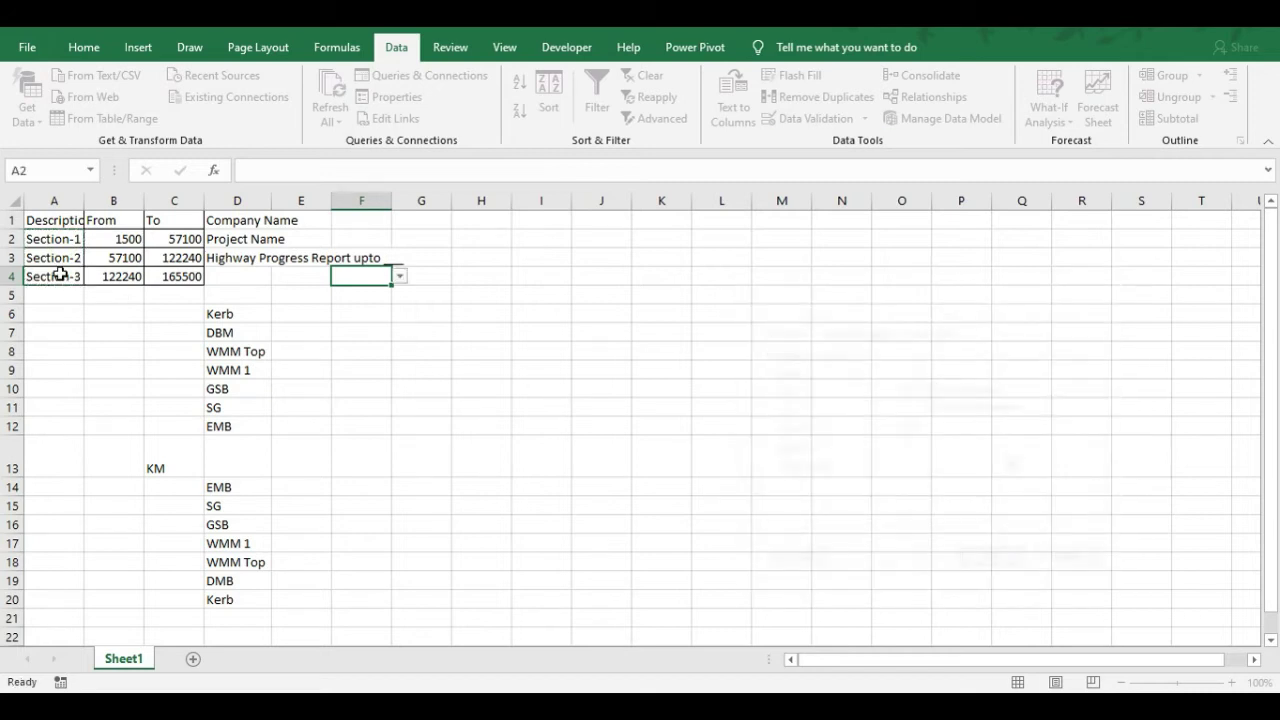
Choose Section-2 from F4's new dropdown
{"action": "left_click", "coordinate": [401, 278]}
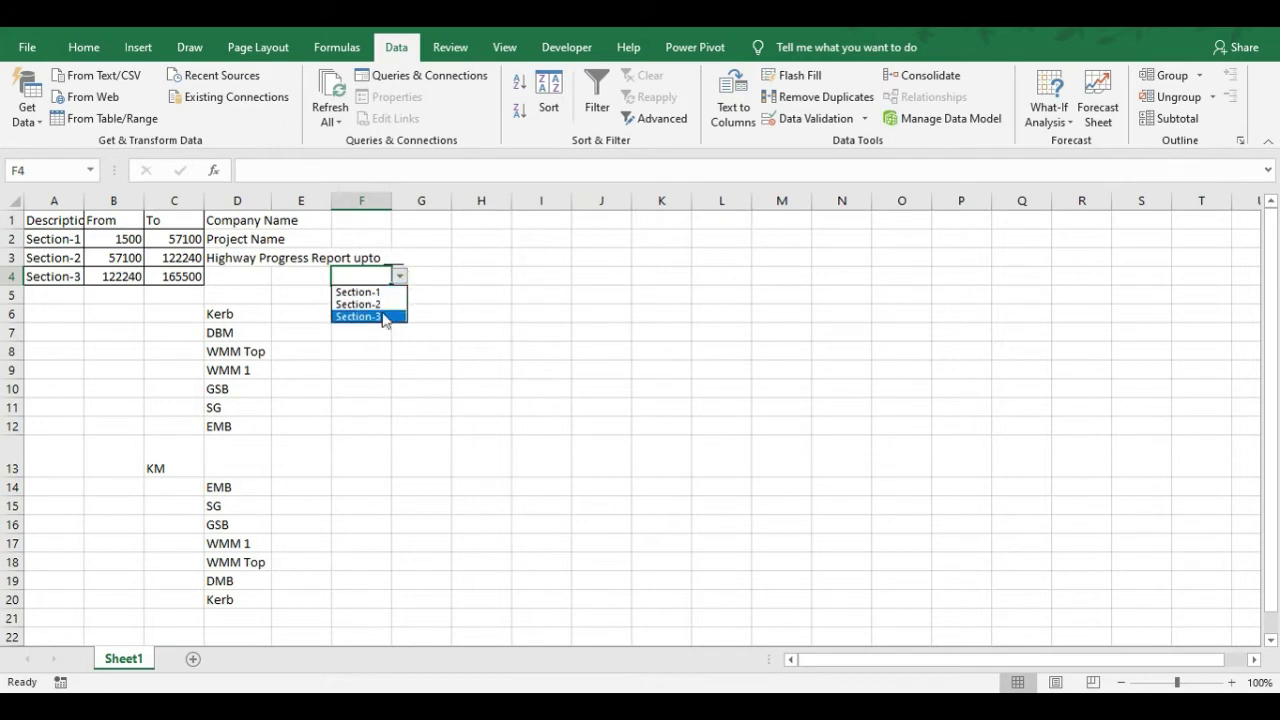
{"action": "key", "text": "Escape"}
{"action": "left_click", "coordinate": [401, 277]}
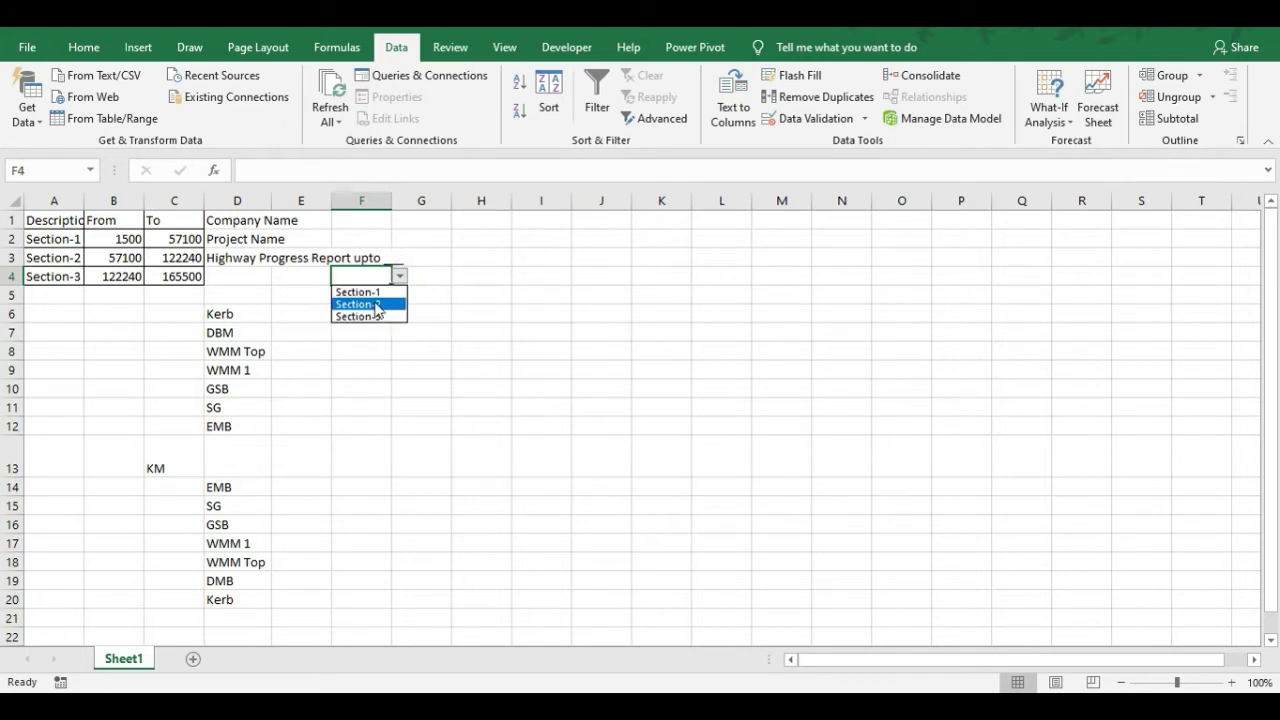
{"action": "left_click", "coordinate": [368, 302]}
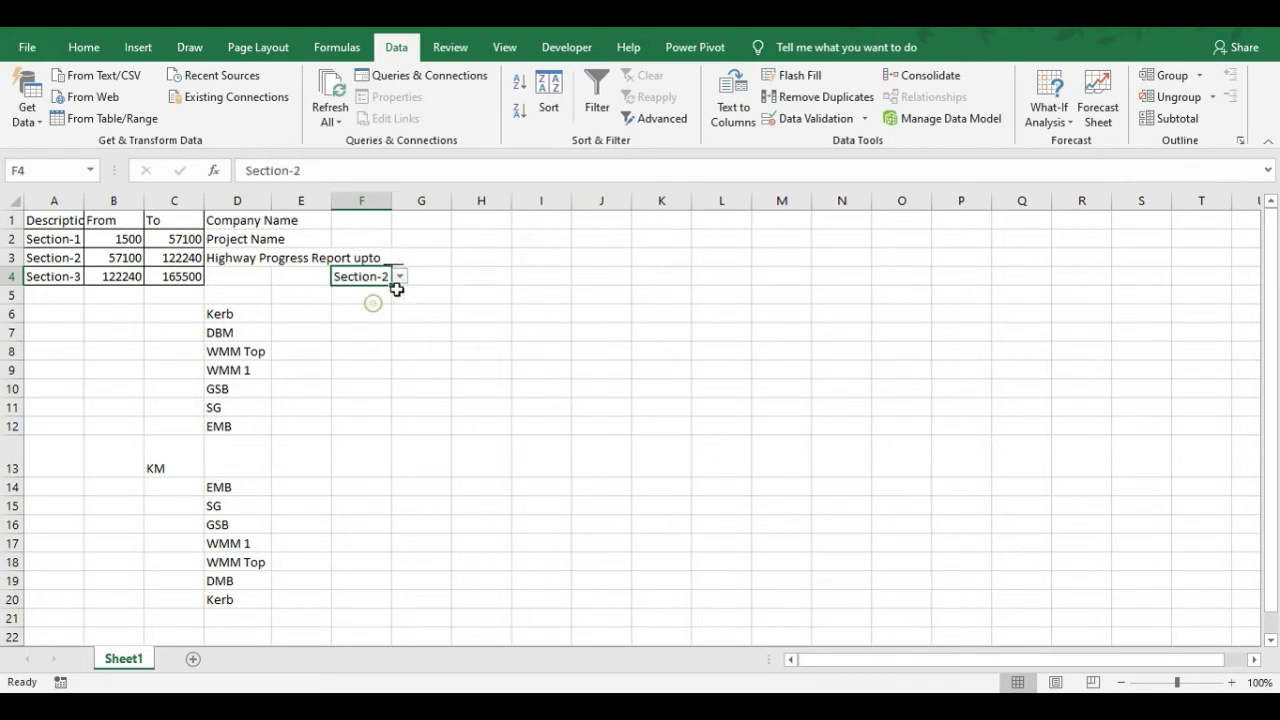
{"action": "left_click", "coordinate": [136, 461]}
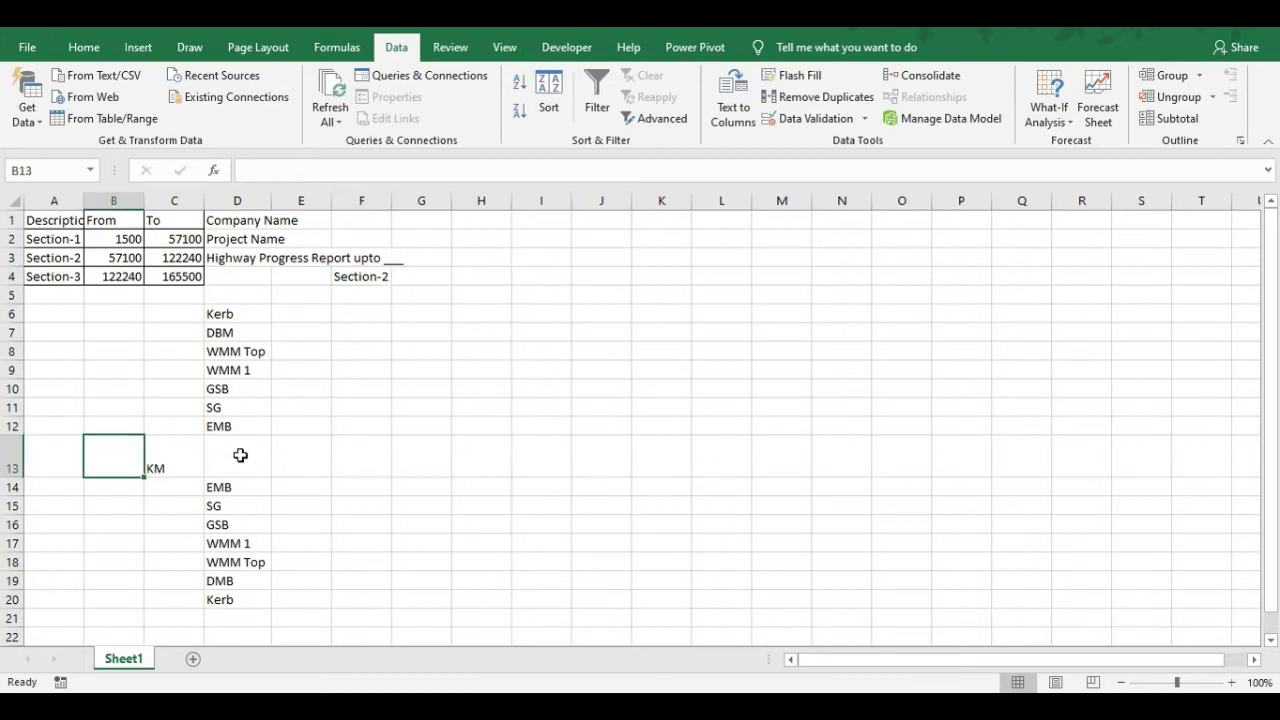
Enter =VLOOKUP(F4,A2:C4,3) in B13, returning Section-2's To chainage 122240
{"action": "type", "text": "=vl"}
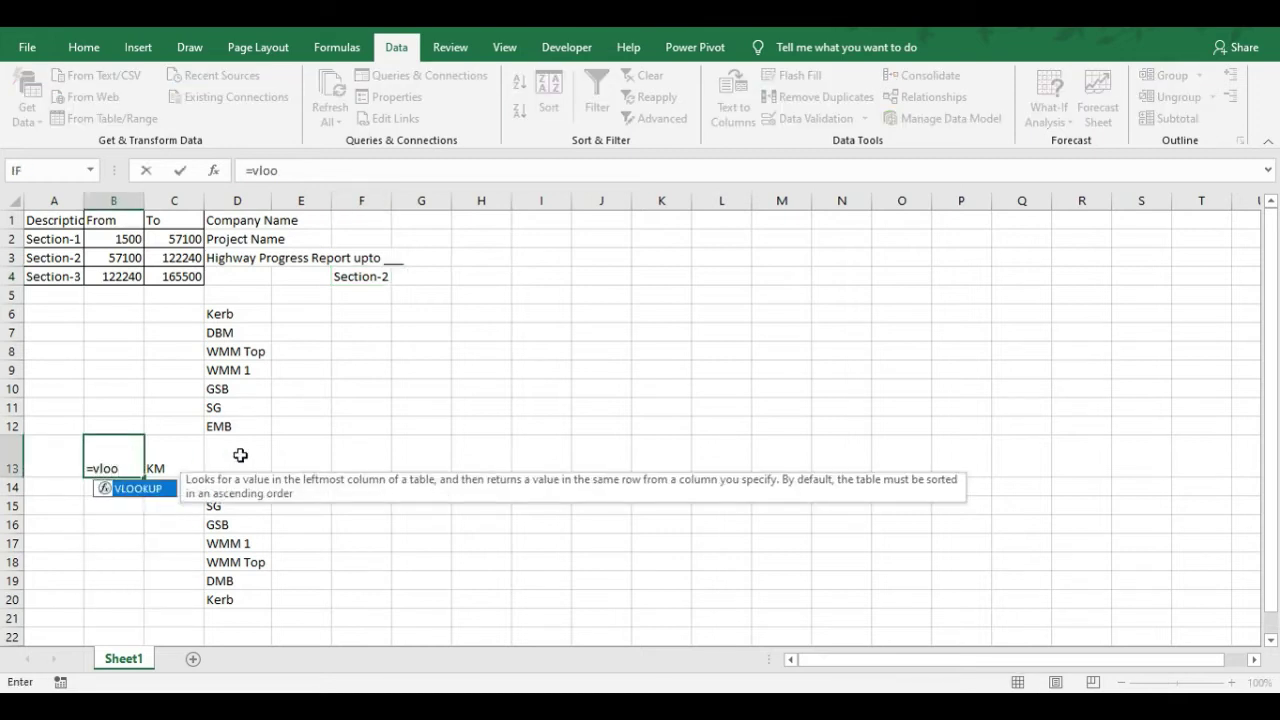
{"action": "type", "text": "oo"}
{"action": "key", "text": "Tab"}
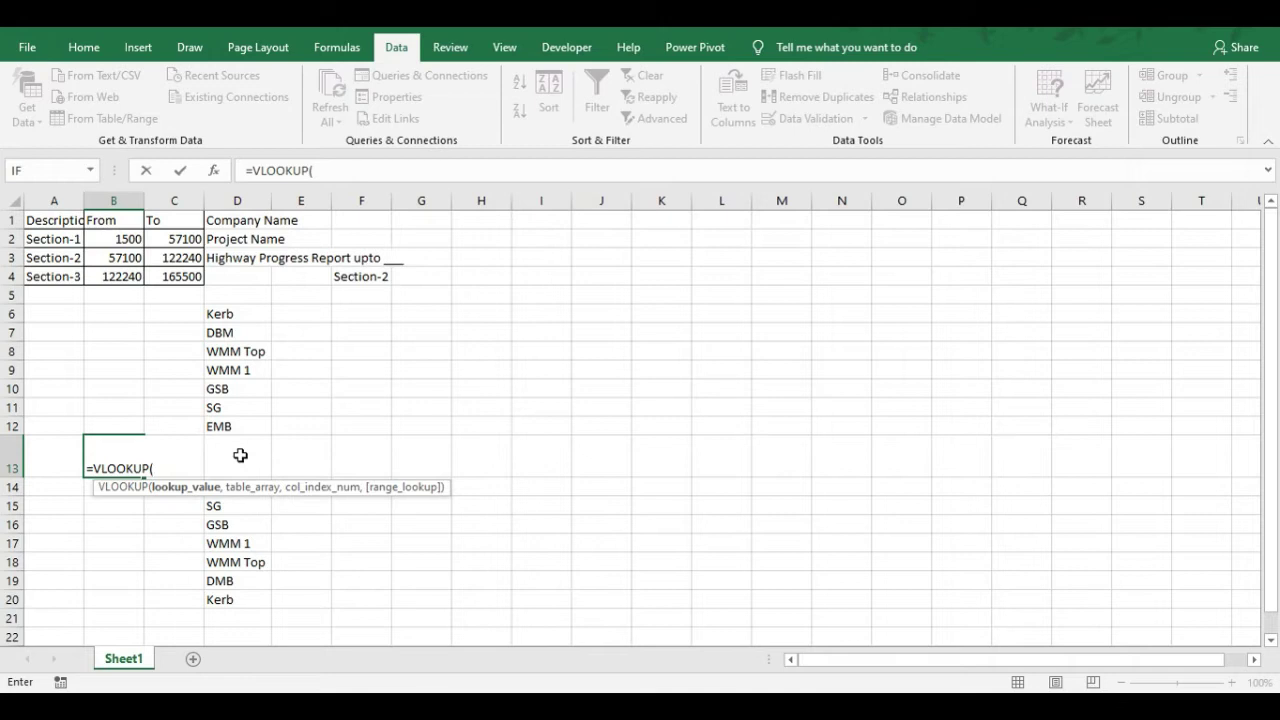
{"action": "left_click", "coordinate": [372, 278]}
{"action": "type", "text": ","}
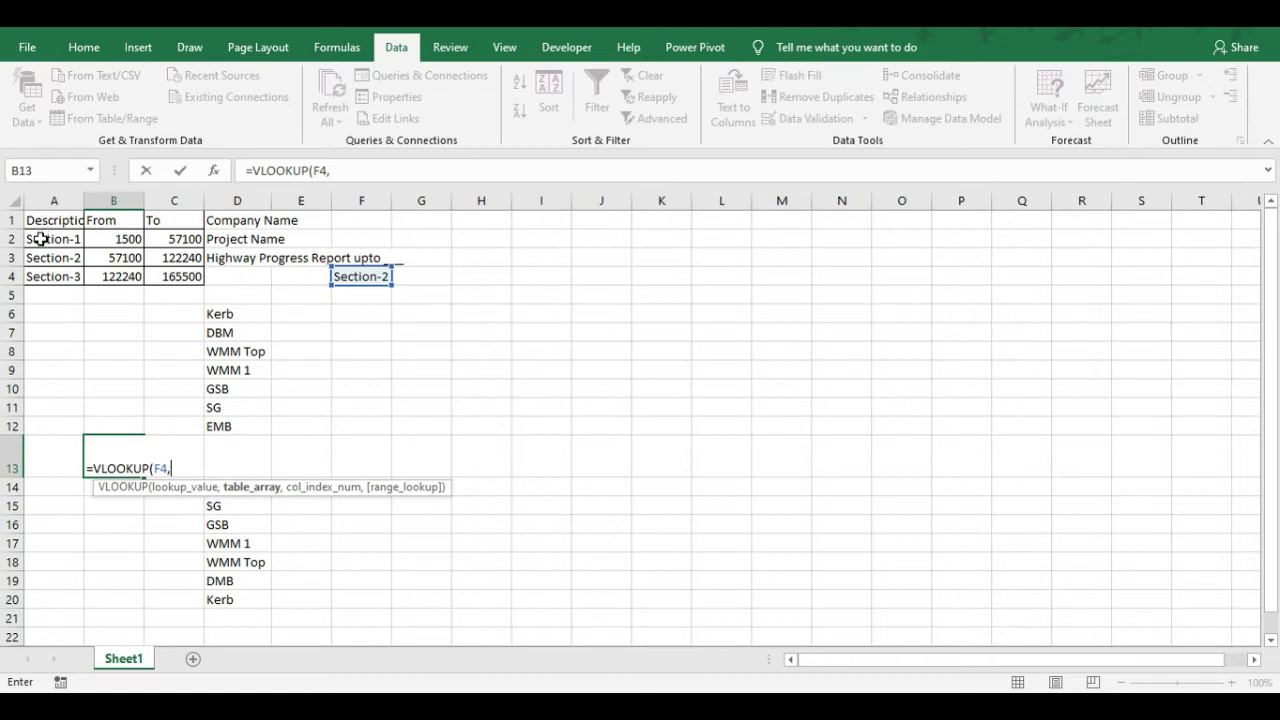
{"action": "left_click_drag", "start_coordinate": [36, 236], "coordinate": [180, 277]}
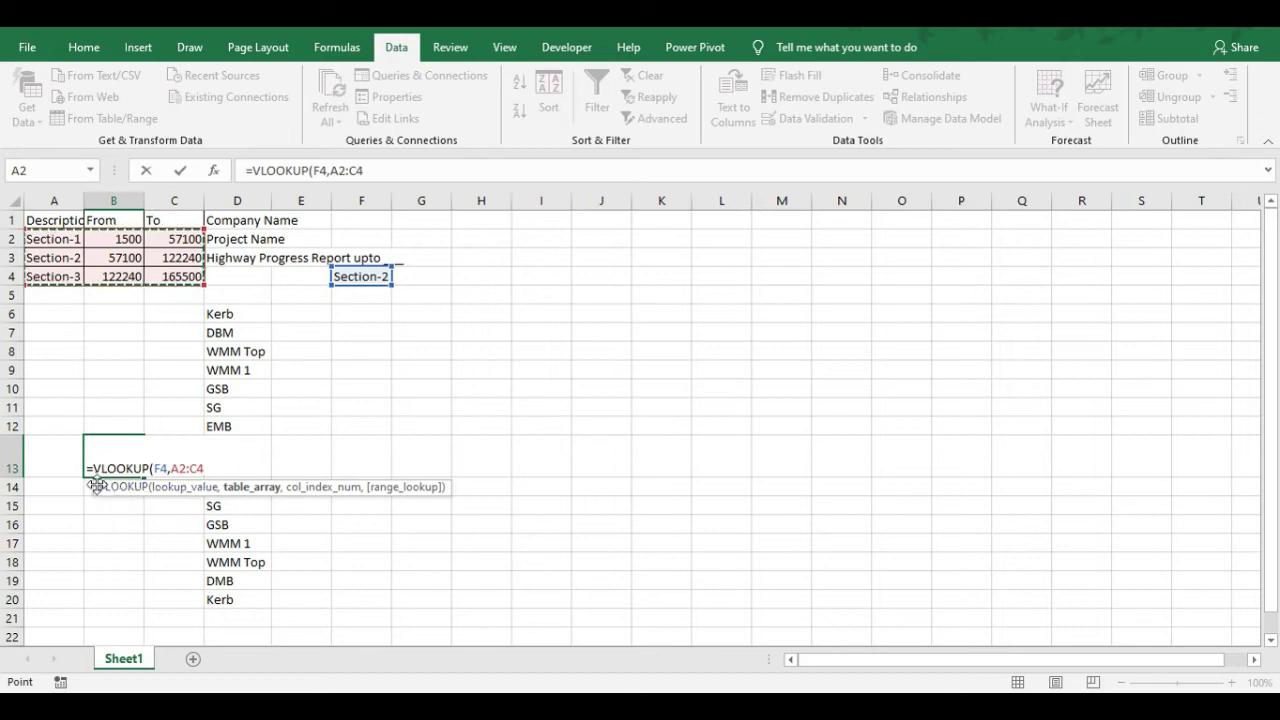
{"action": "left_click_drag", "start_coordinate": [112, 486], "coordinate": [323, 419]}
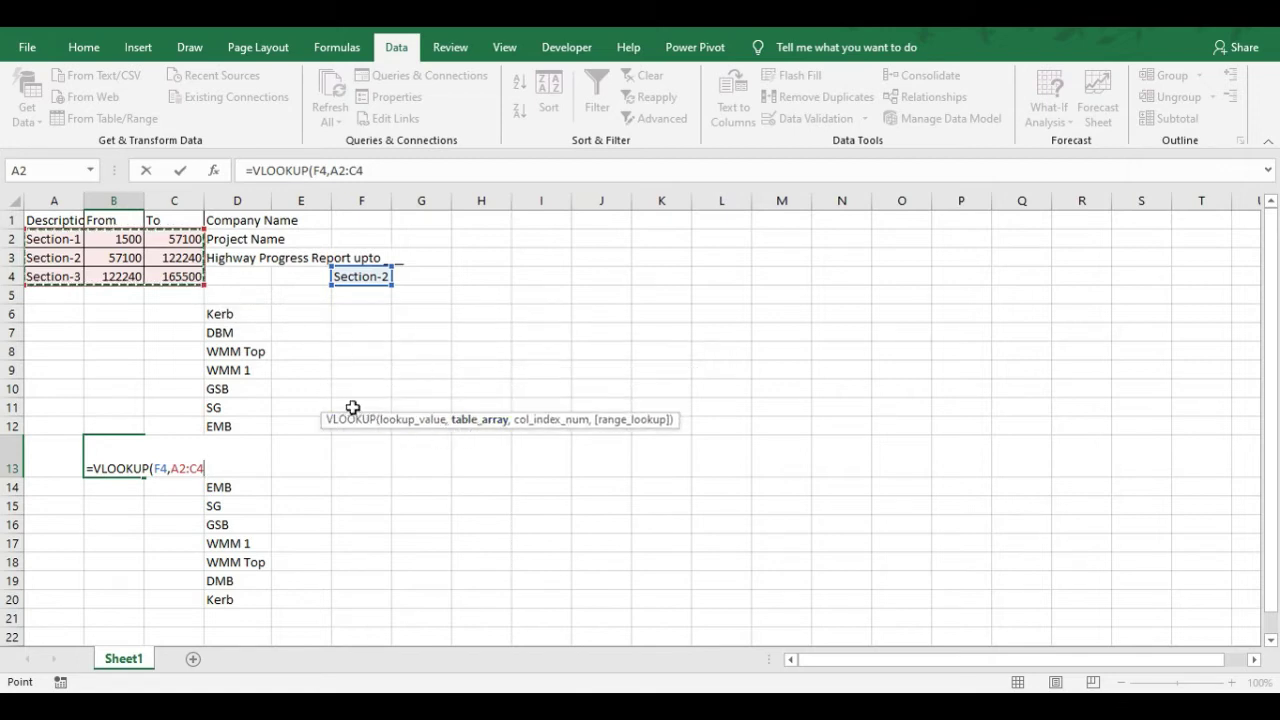
{"action": "type", "text": ",3"}
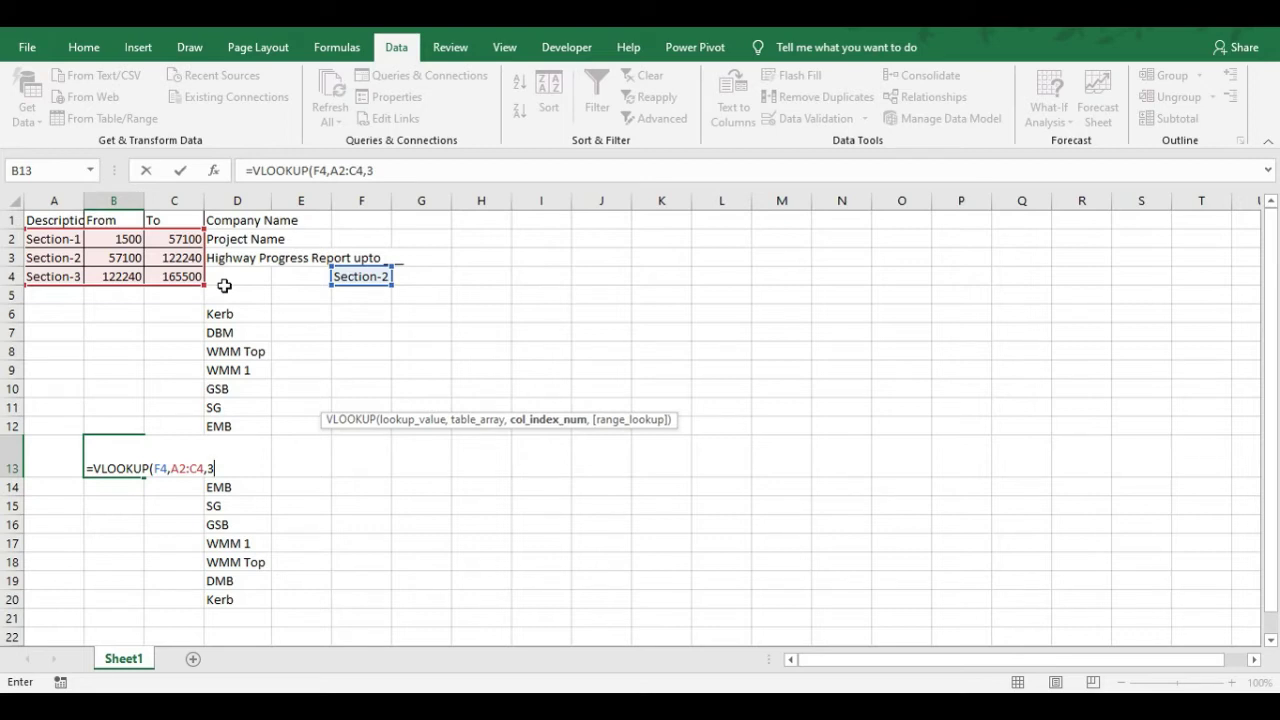
{"action": "type", "text": ")"}
{"action": "key", "text": "Return"}
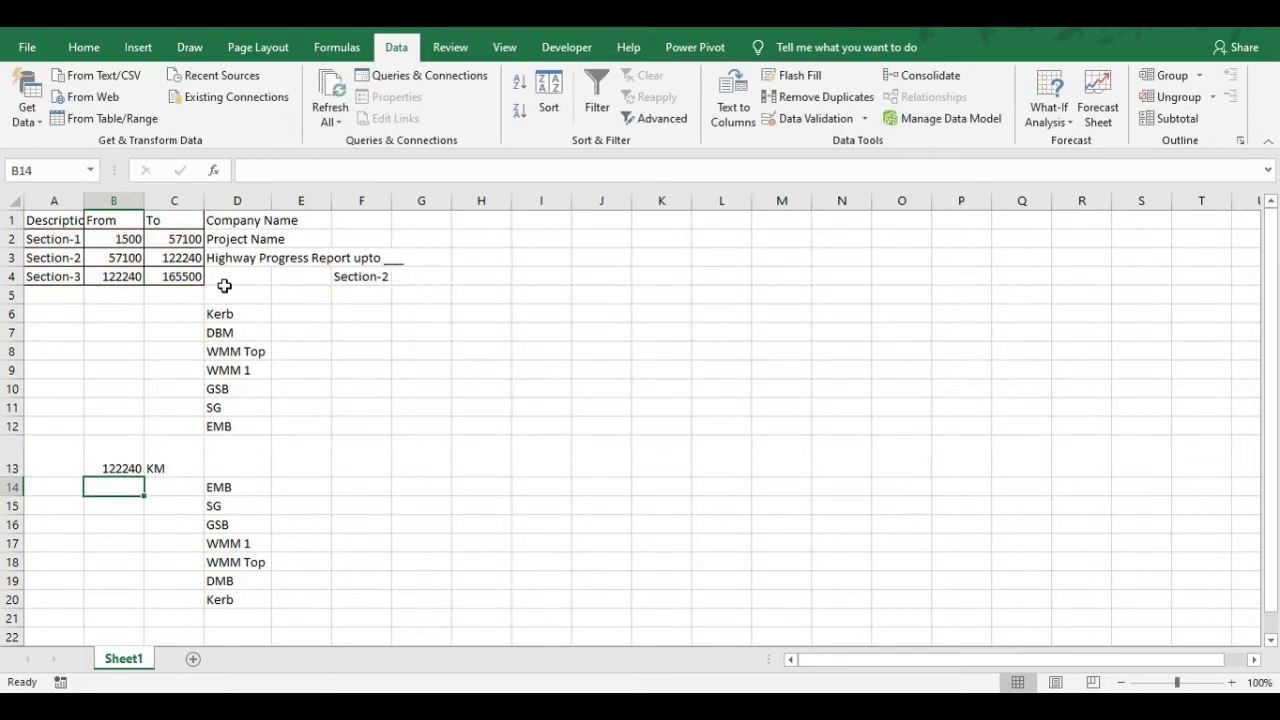
{"action": "left_click", "coordinate": [114, 455]}
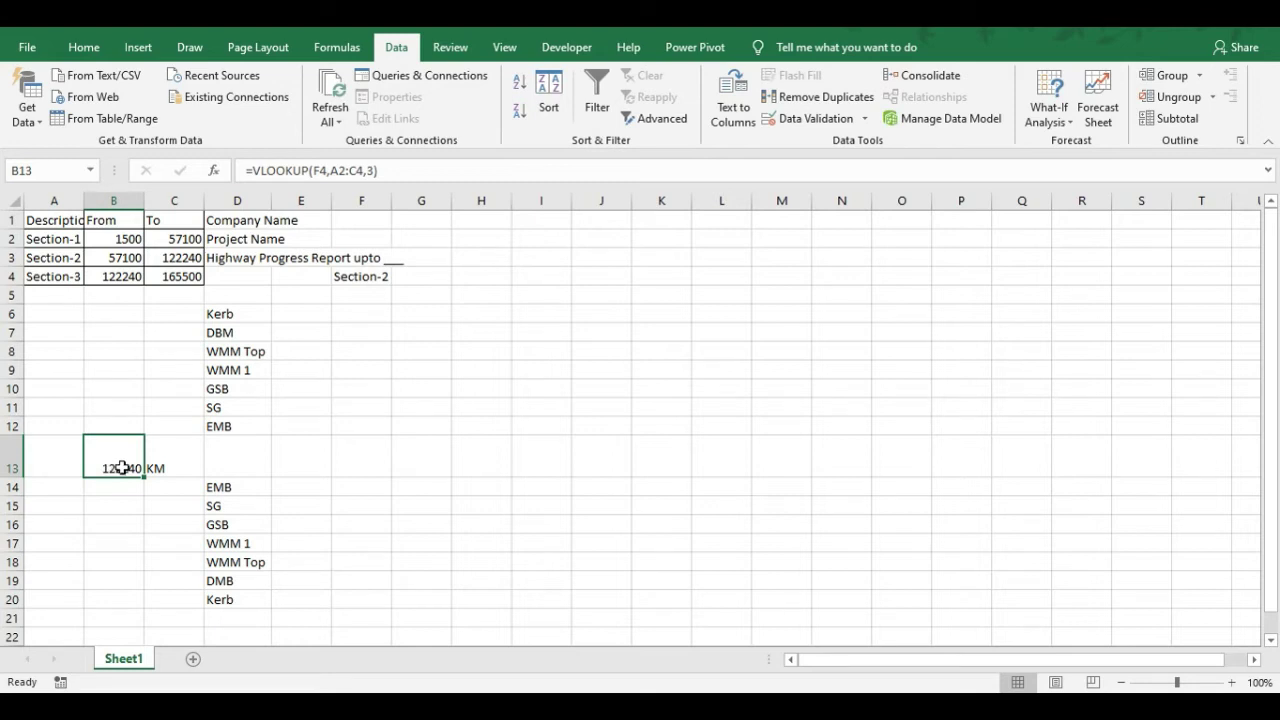
{"action": "left_click", "coordinate": [178, 239]}
Compare Section-2's From and To values in B3 and C3 with B13's result
{"action": "left_click", "coordinate": [177, 258]}
{"action": "left_click", "coordinate": [126, 259]}
{"action": "left_click", "coordinate": [177, 259]}
{"action": "left_click", "coordinate": [119, 456]}
{"action": "left_click", "coordinate": [257, 457]}
Enter =VLOOKUP(F4,A2:C4,2) in E13, returning Section-2's From chainage 57100
{"action": "left_click", "coordinate": [312, 455]}
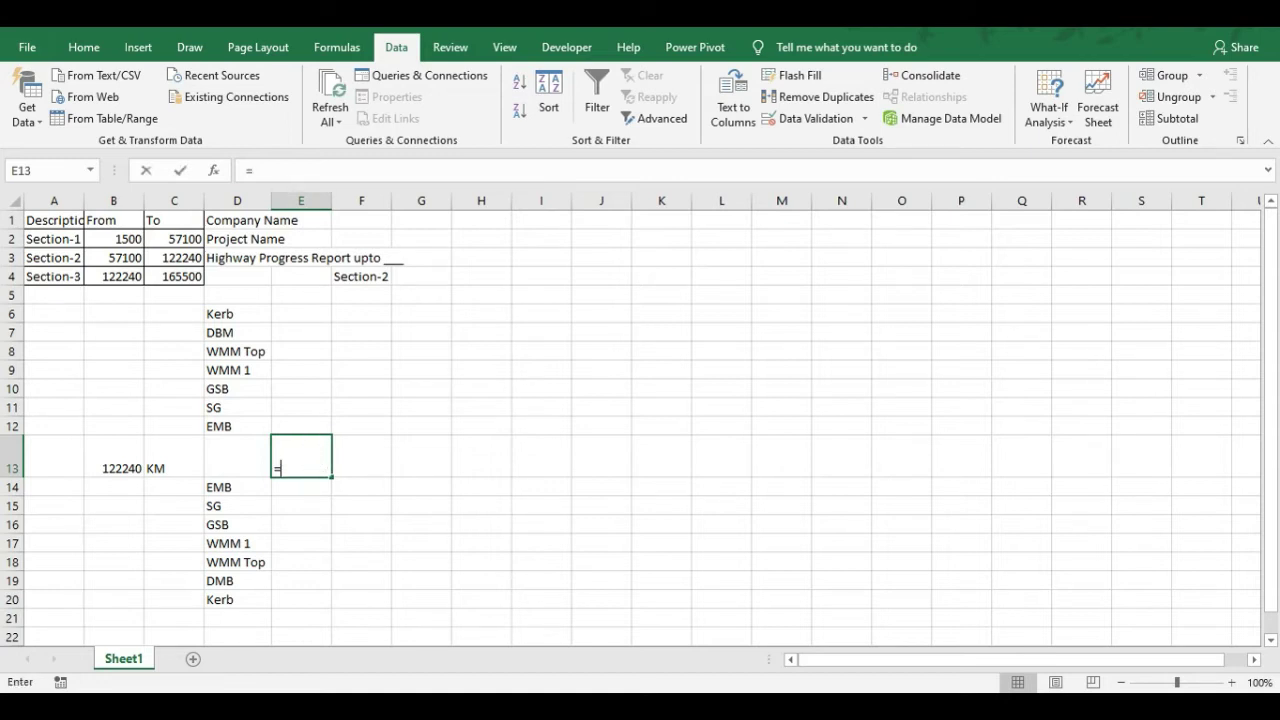
{"action": "type", "text": "="}
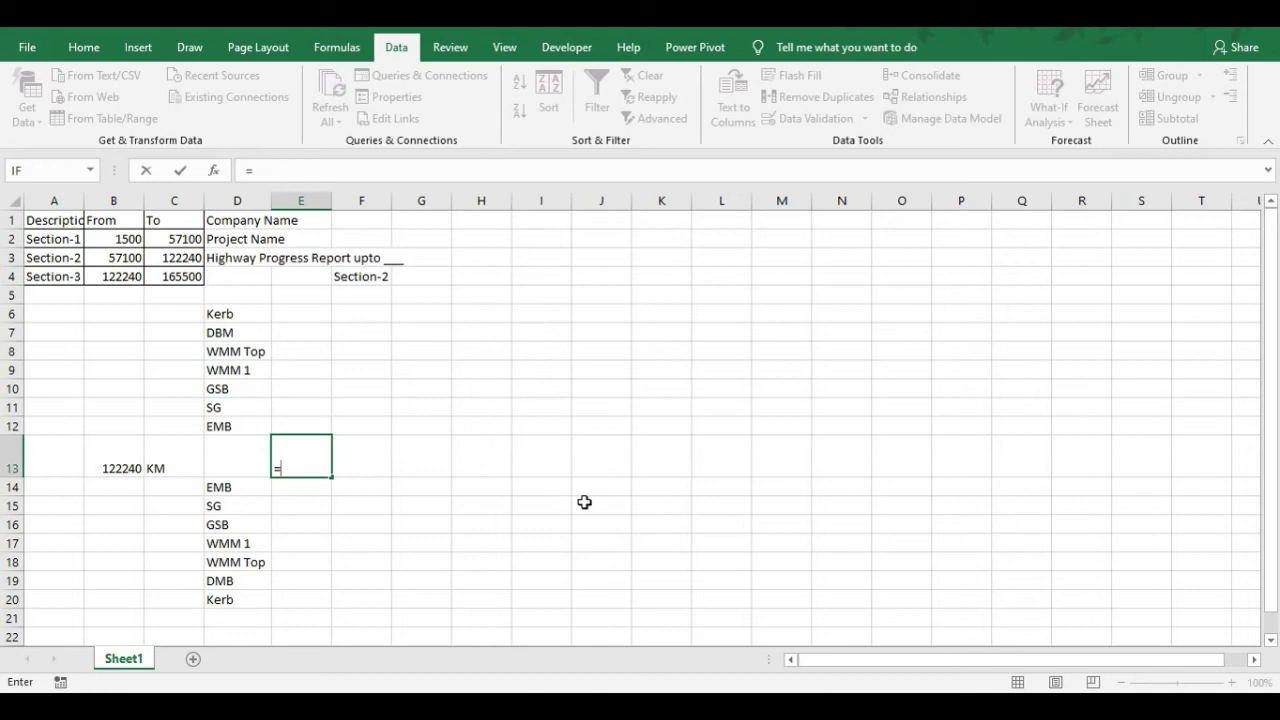
{"action": "type", "text": "vlok"}
{"action": "key", "text": "BackSpace"}
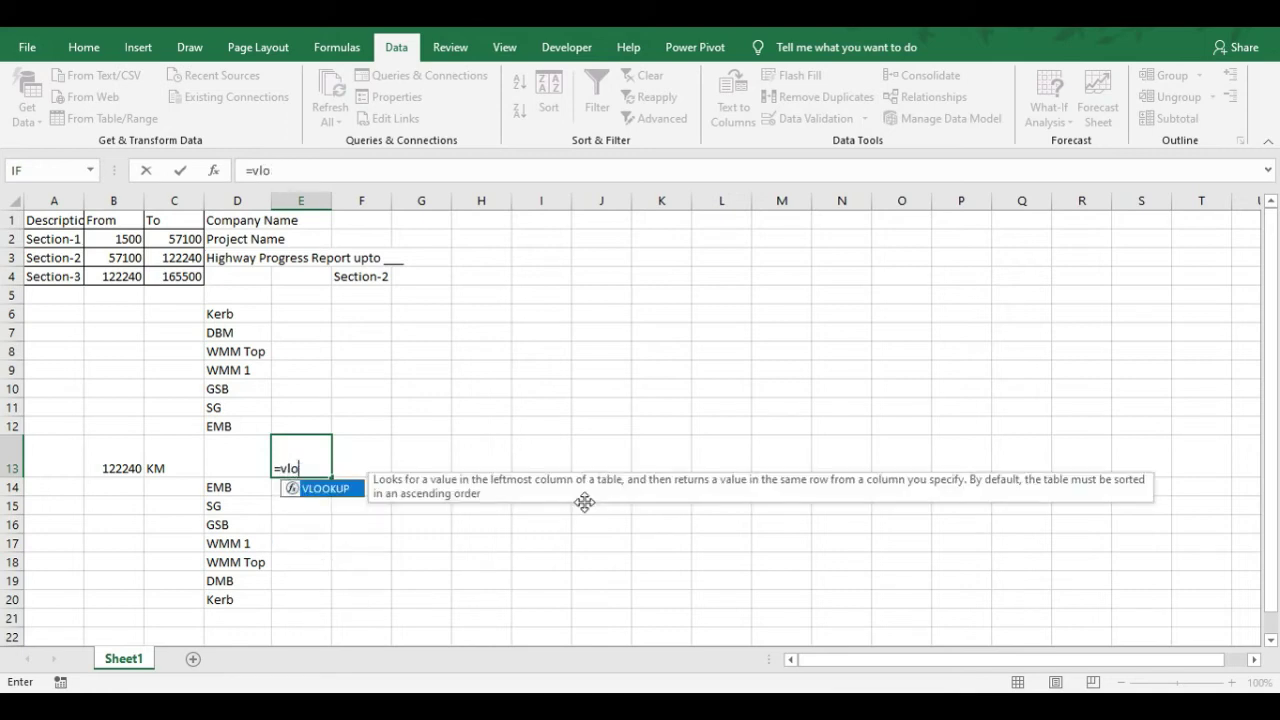
{"action": "key", "text": "Tab"}
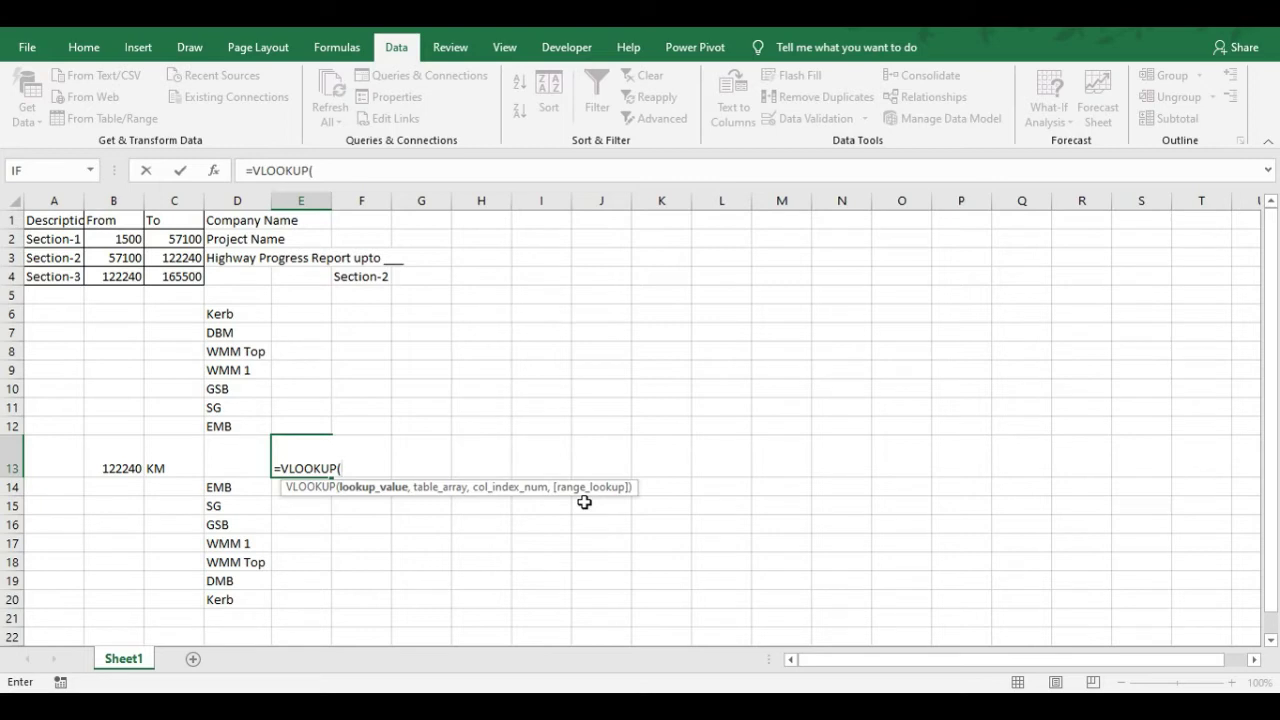
{"action": "left_click", "coordinate": [358, 275]}
{"action": "type", "text": ","}
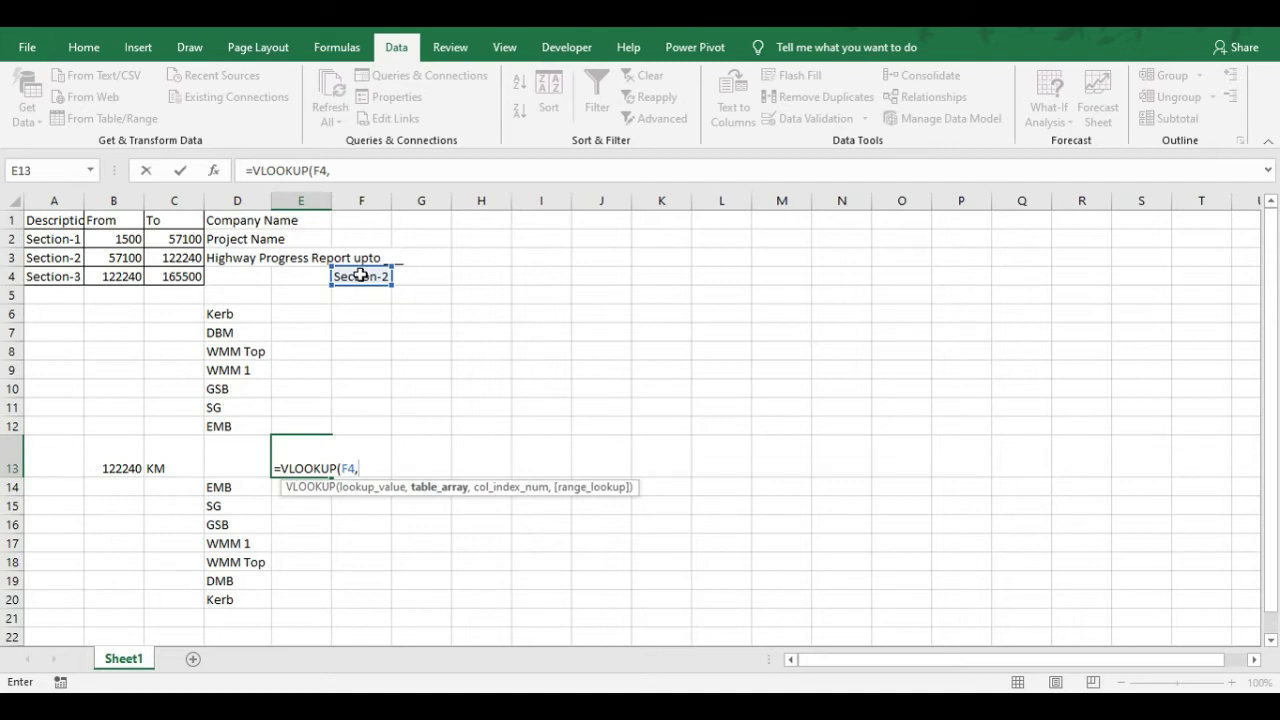
{"action": "left_click_drag", "start_coordinate": [48, 240], "coordinate": [174, 276]}
{"action": "type", "text": ","}
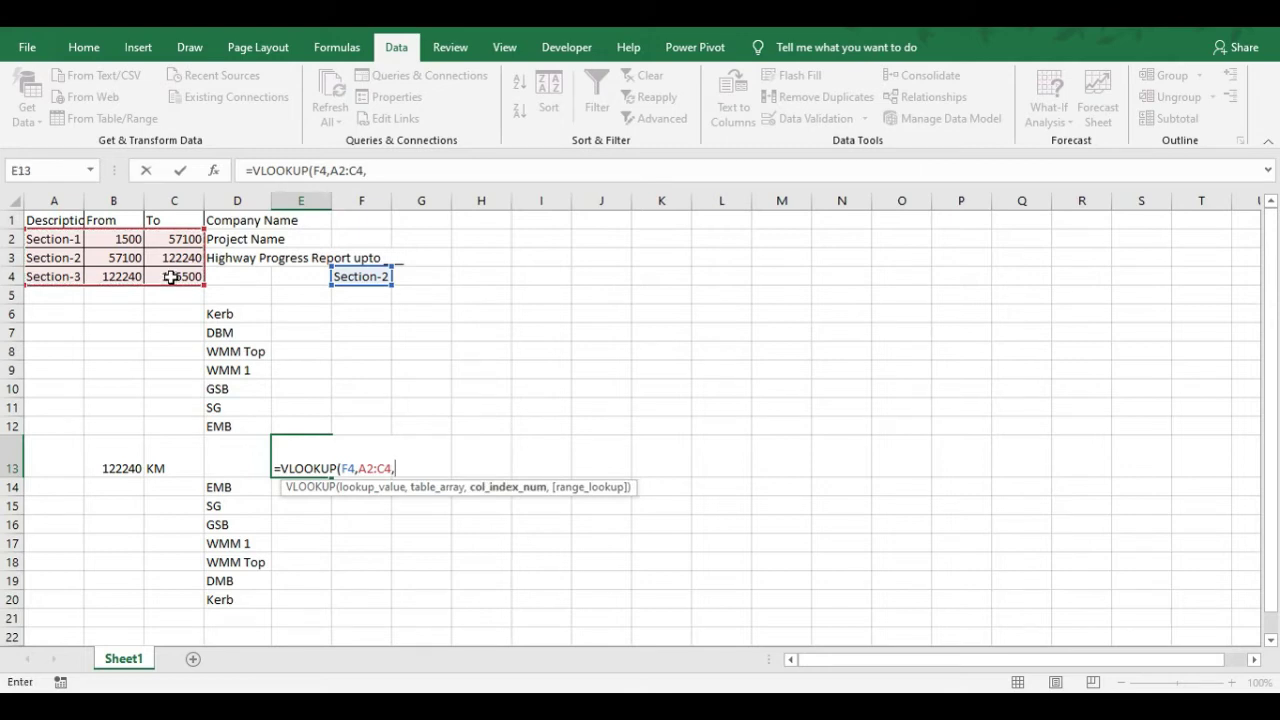
{"action": "type", "text": "2"}
{"action": "type", "text": ")"}
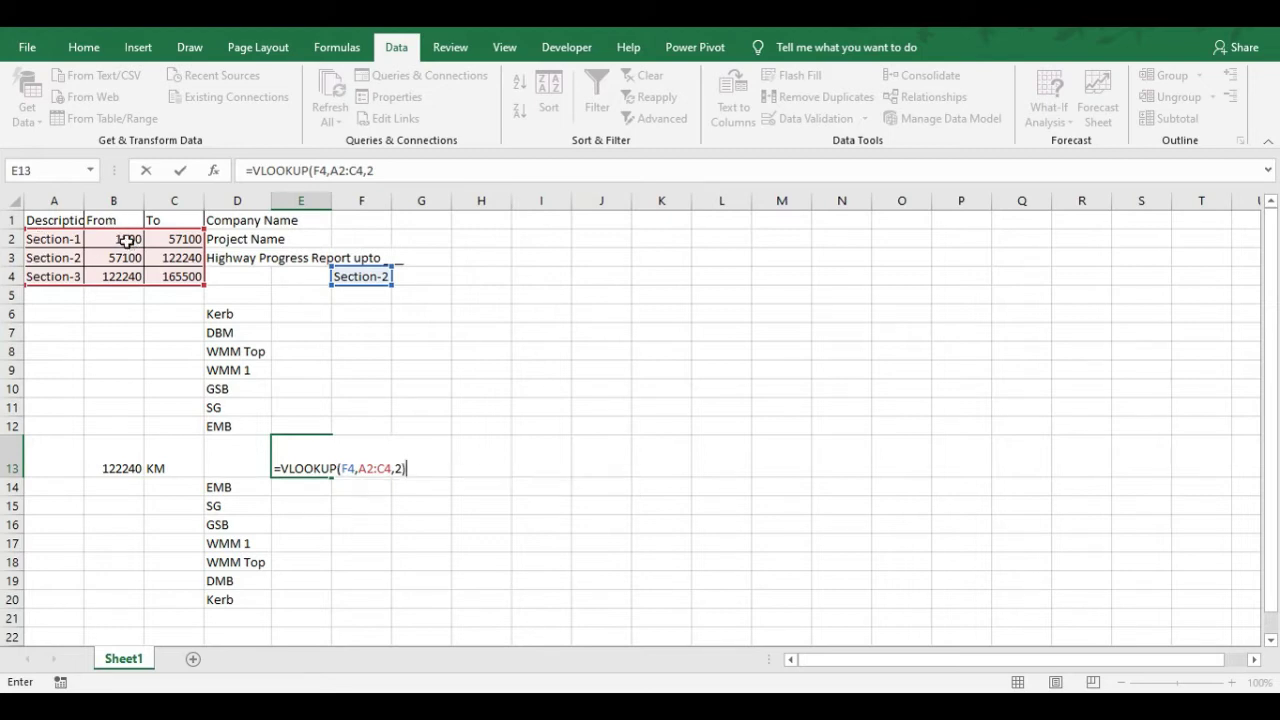
{"action": "key", "text": "Return"}
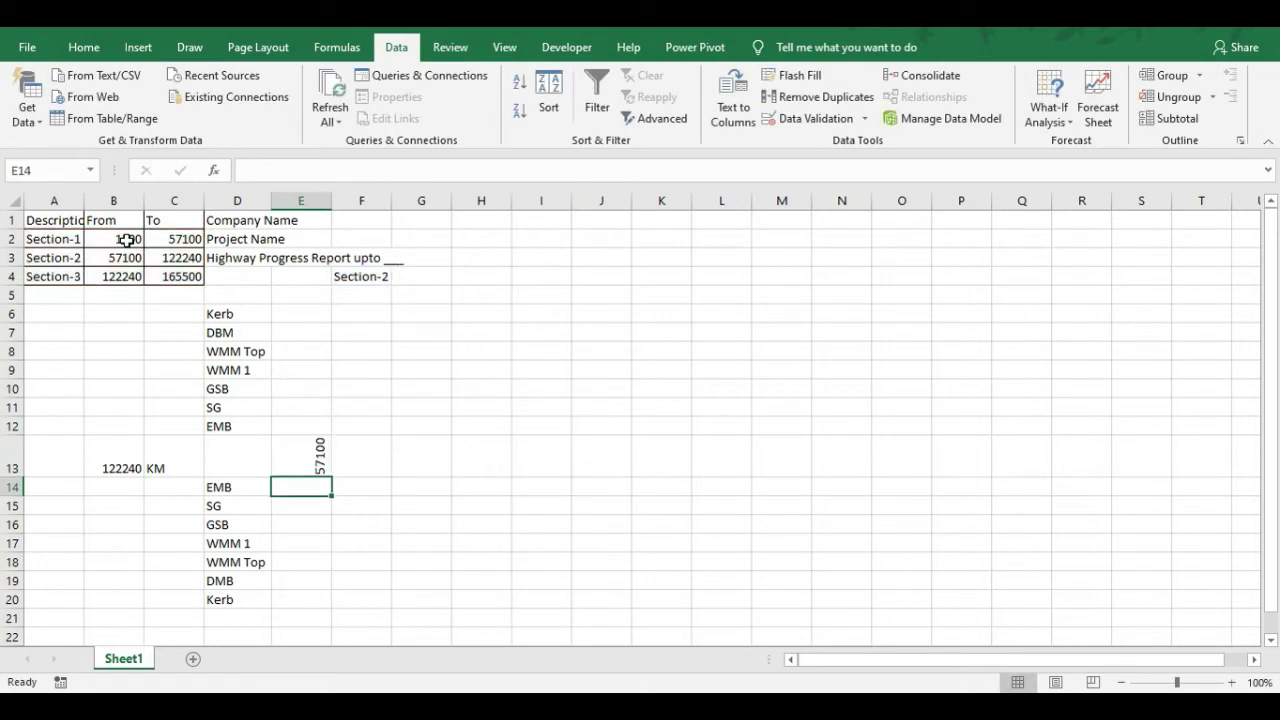
{"action": "left_click", "coordinate": [297, 473]}
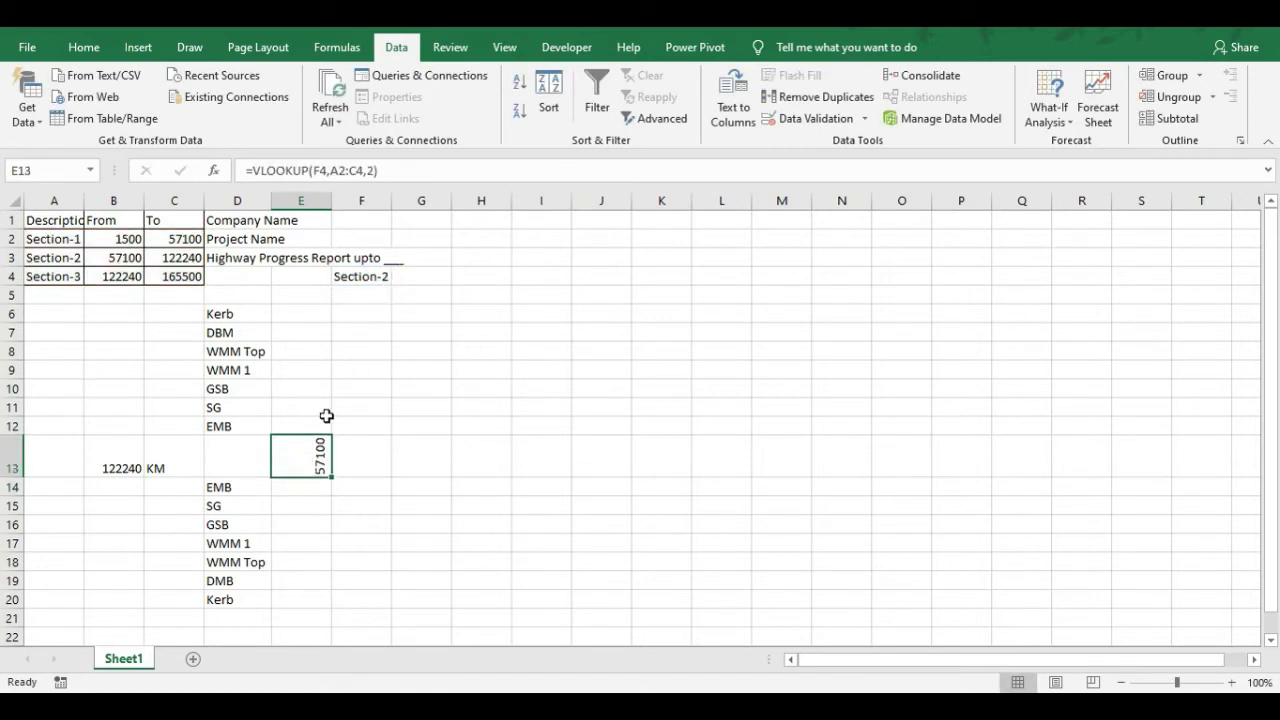
Cycle F4 through Section-1, Section-2 and Section-3, finishing on Section-1
{"action": "left_click", "coordinate": [375, 274]}
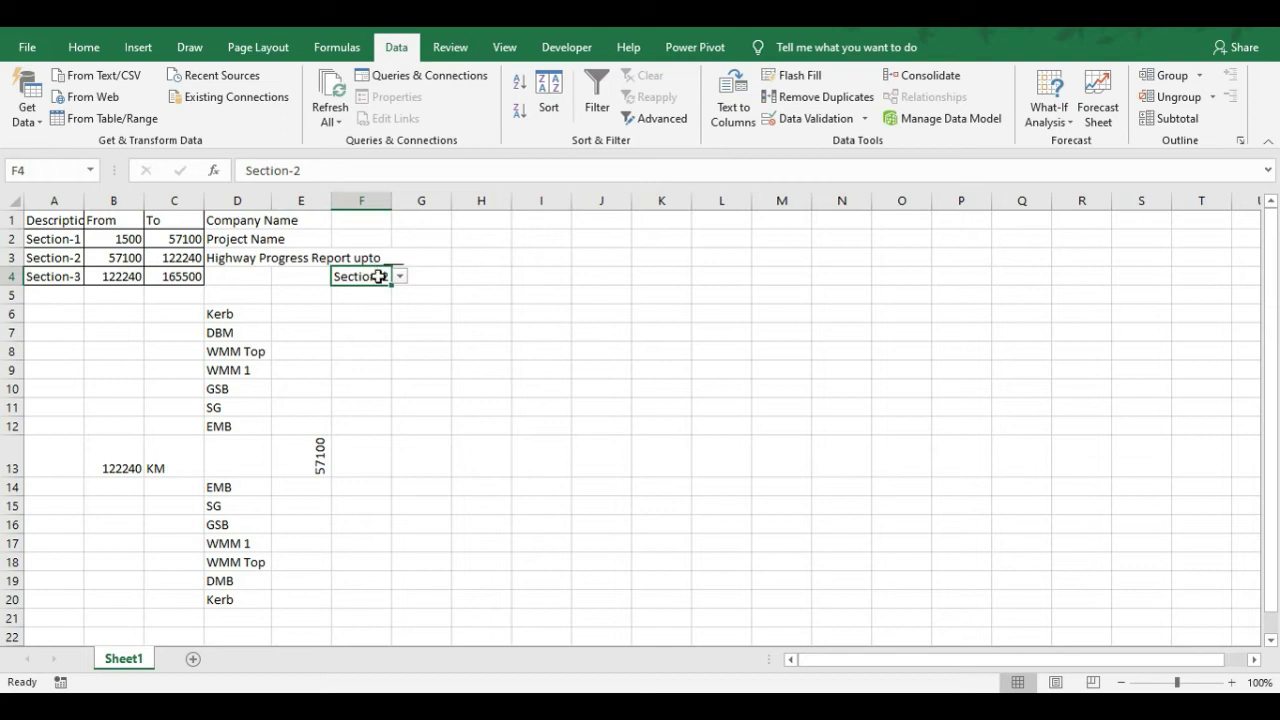
{"action": "left_click", "coordinate": [399, 277]}
{"action": "left_click", "coordinate": [378, 292]}
{"action": "left_click", "coordinate": [399, 277]}
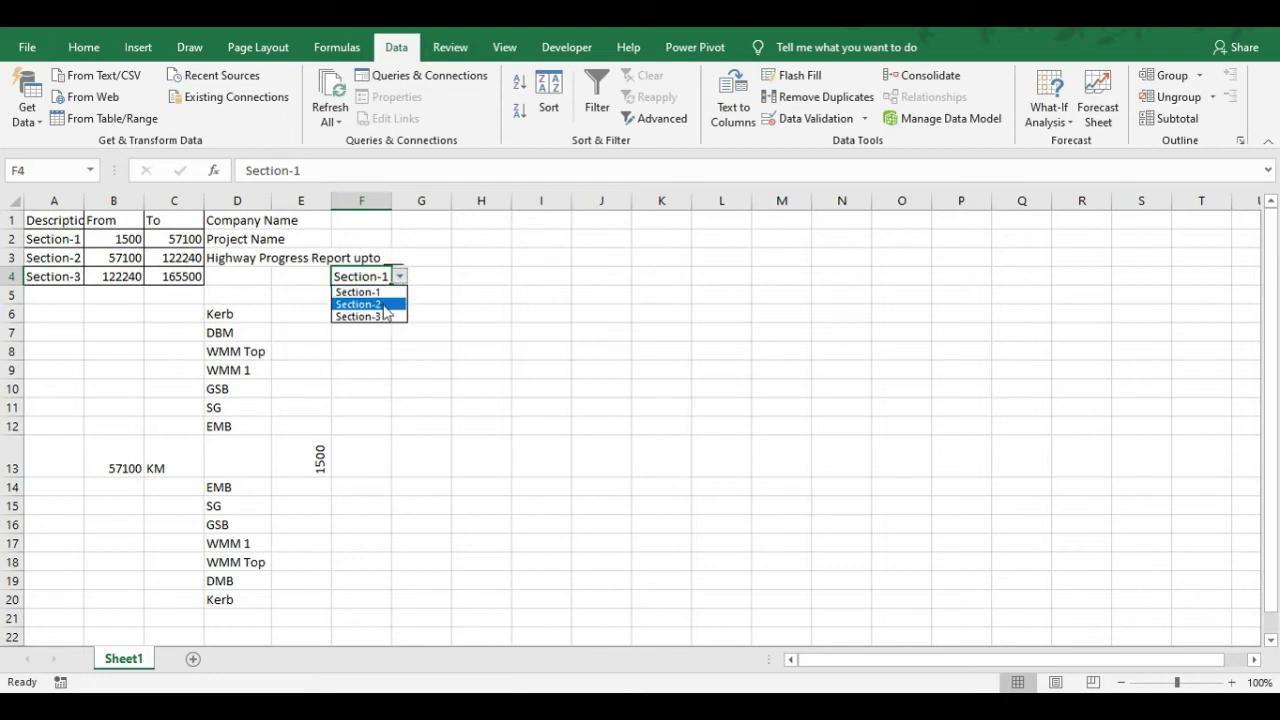
{"action": "left_click", "coordinate": [384, 304]}
{"action": "left_click", "coordinate": [401, 282]}
{"action": "left_click", "coordinate": [386, 315]}
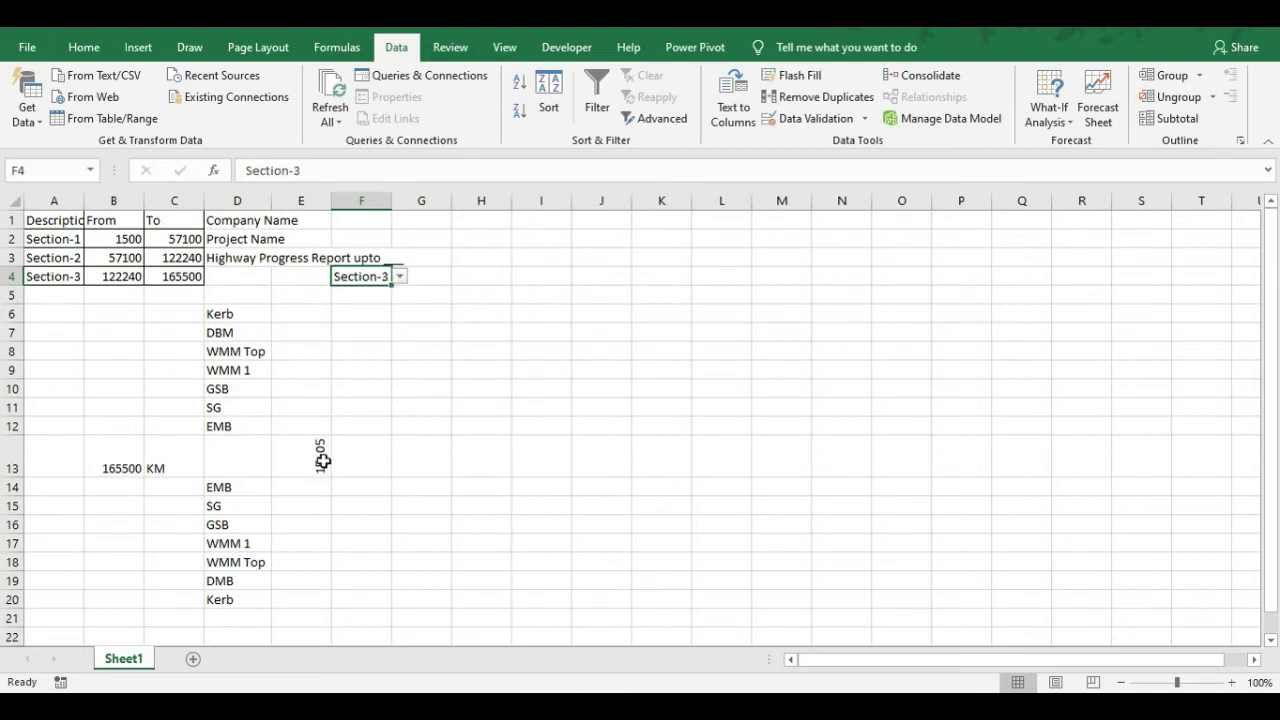
{"action": "left_click", "coordinate": [399, 277]}
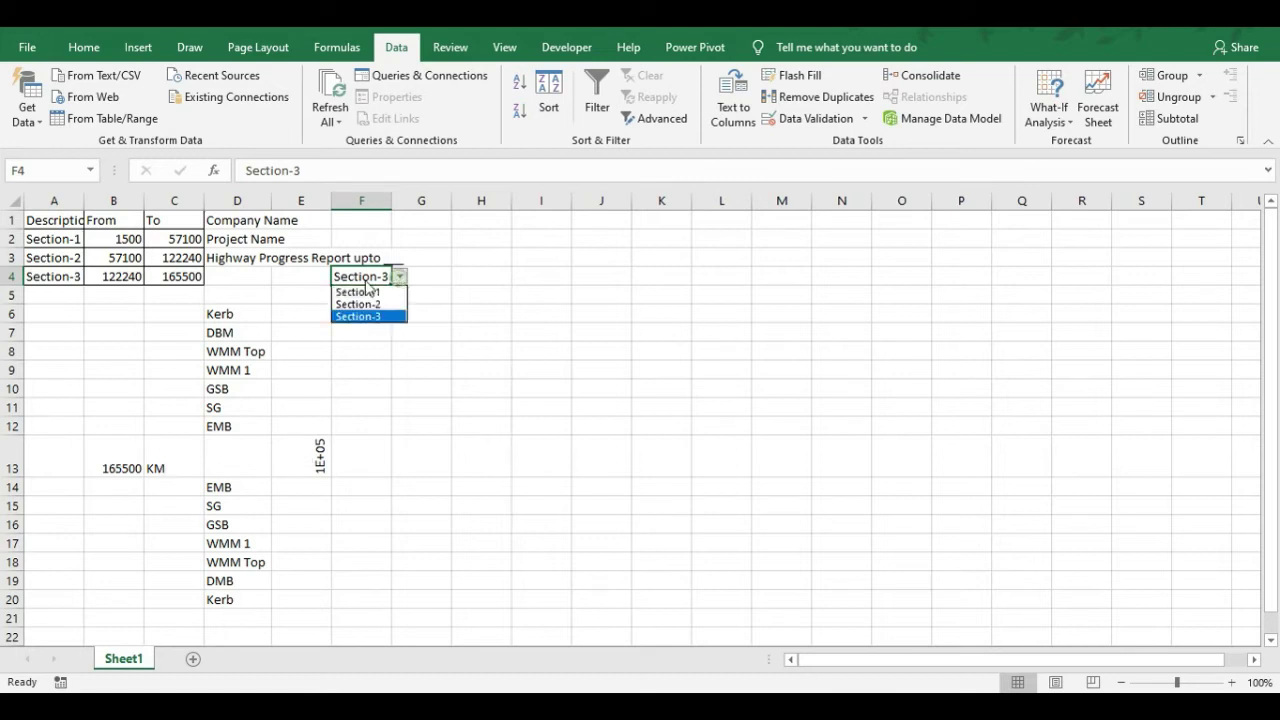
{"action": "left_click", "coordinate": [366, 292]}
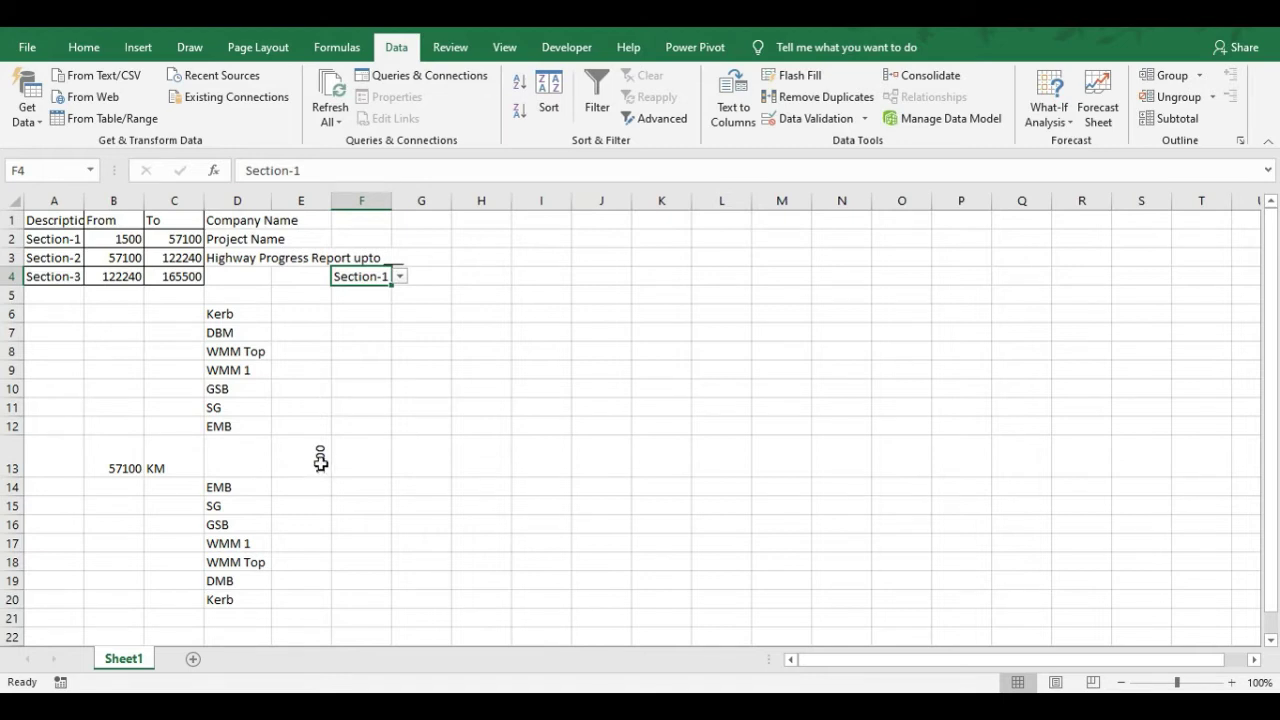
{"action": "left_click", "coordinate": [358, 456]}
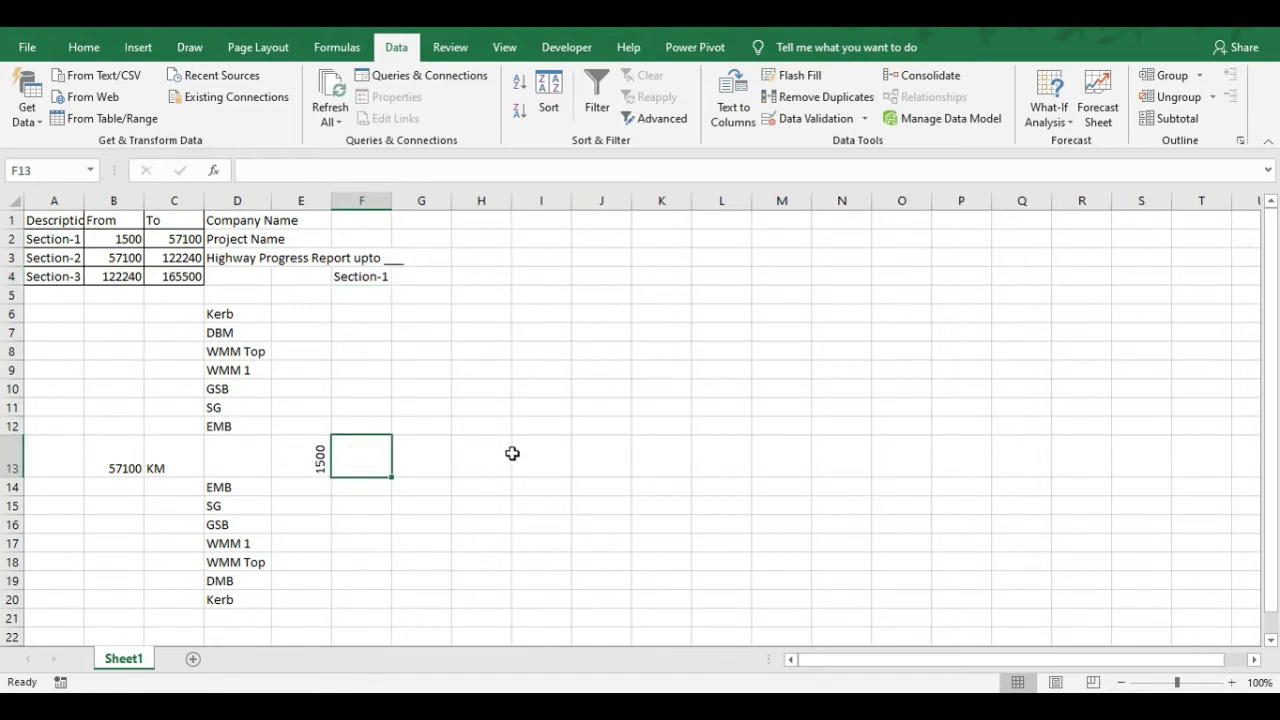
Start F13's IF formula with the condition E13<$B$13, with B13 made absolute
{"action": "type", "text": "="}
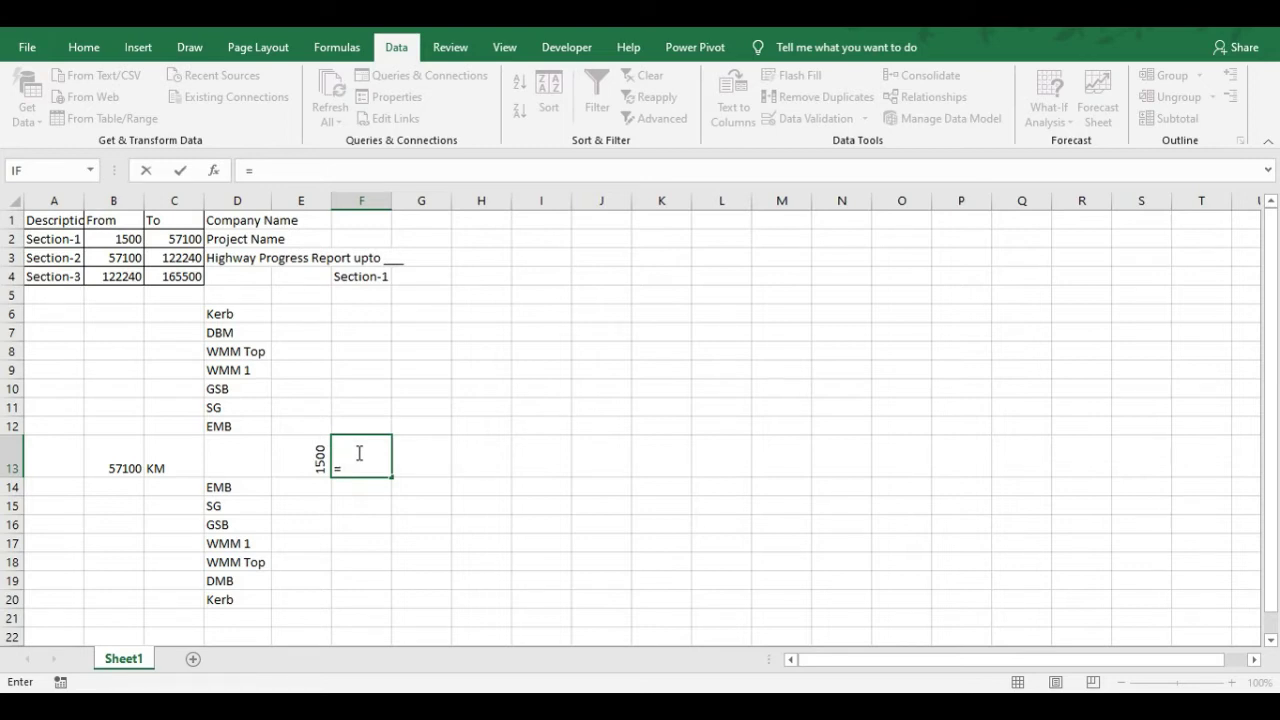
{"action": "type", "text": "if"}
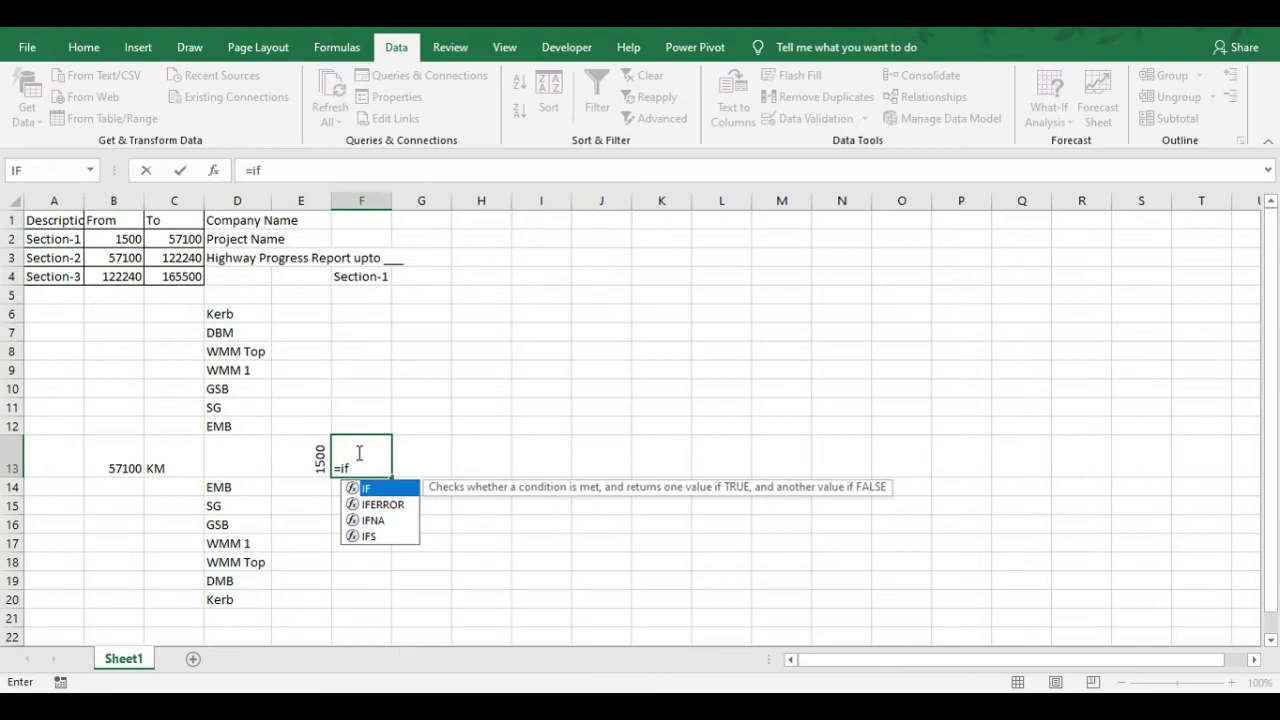
{"action": "type", "text": "("}
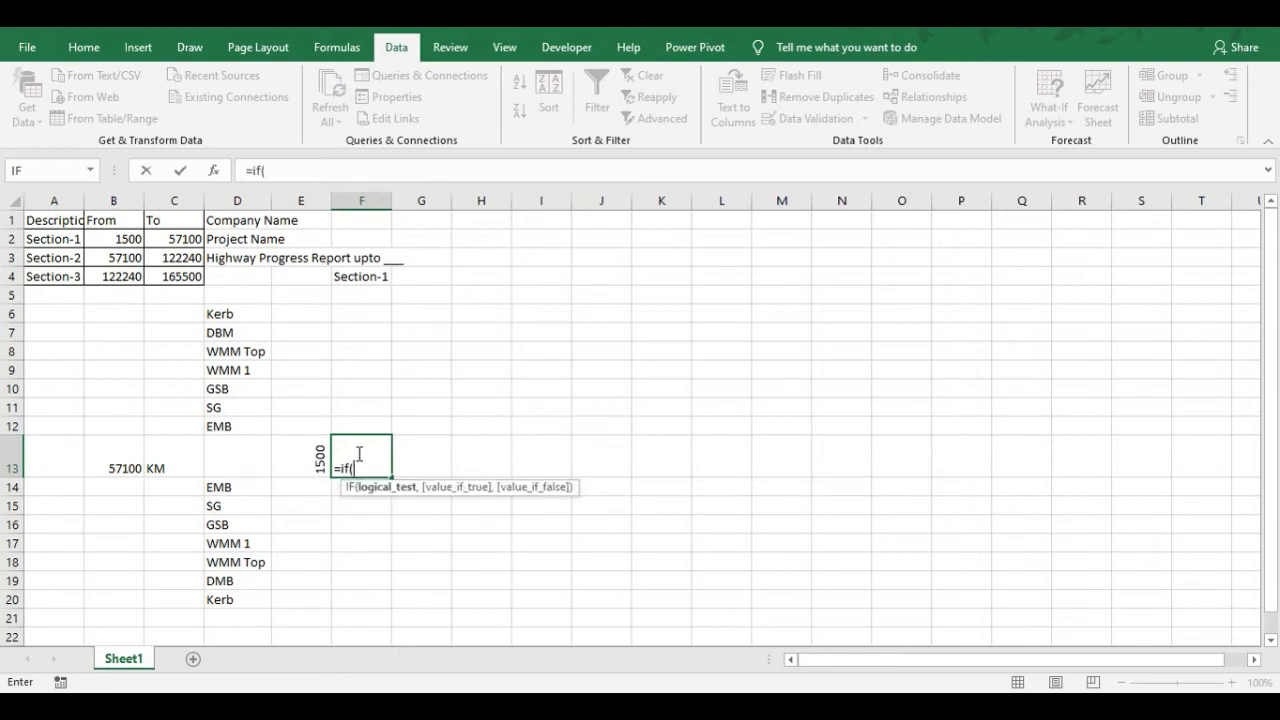
{"action": "left_click_drag", "start_coordinate": [348, 487], "coordinate": [408, 528]}
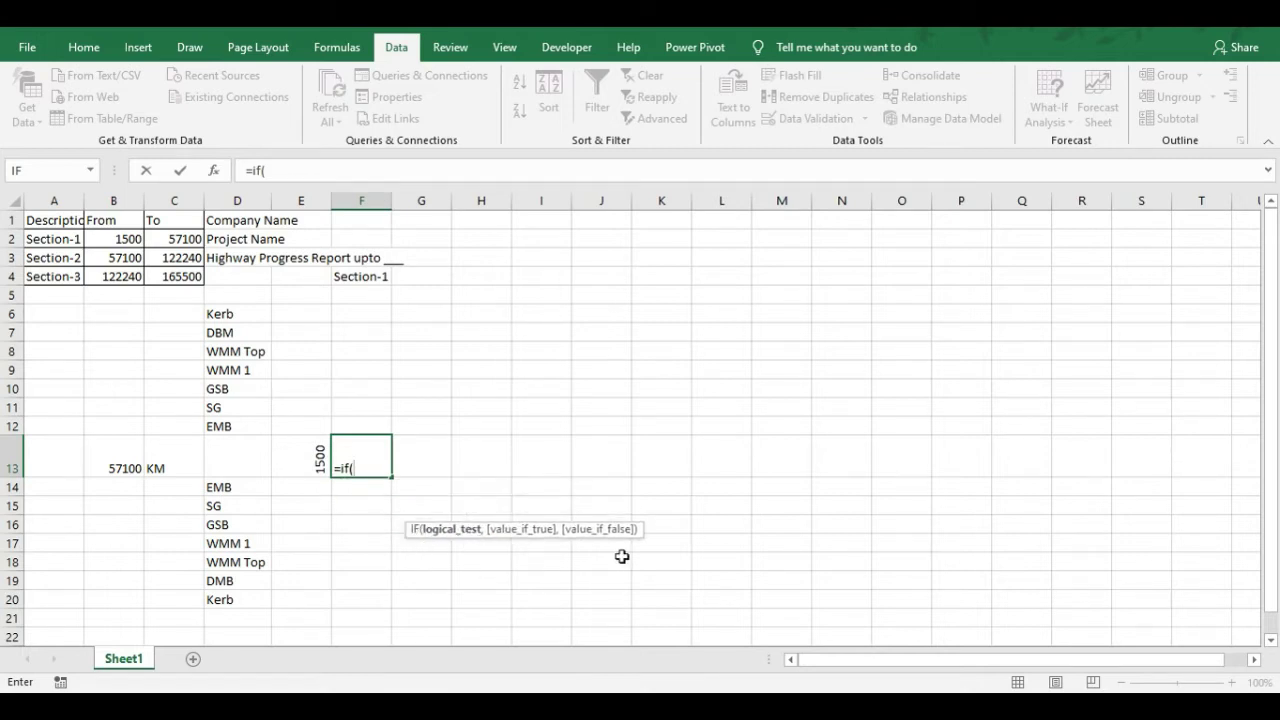
{"action": "left_click", "coordinate": [320, 457]}
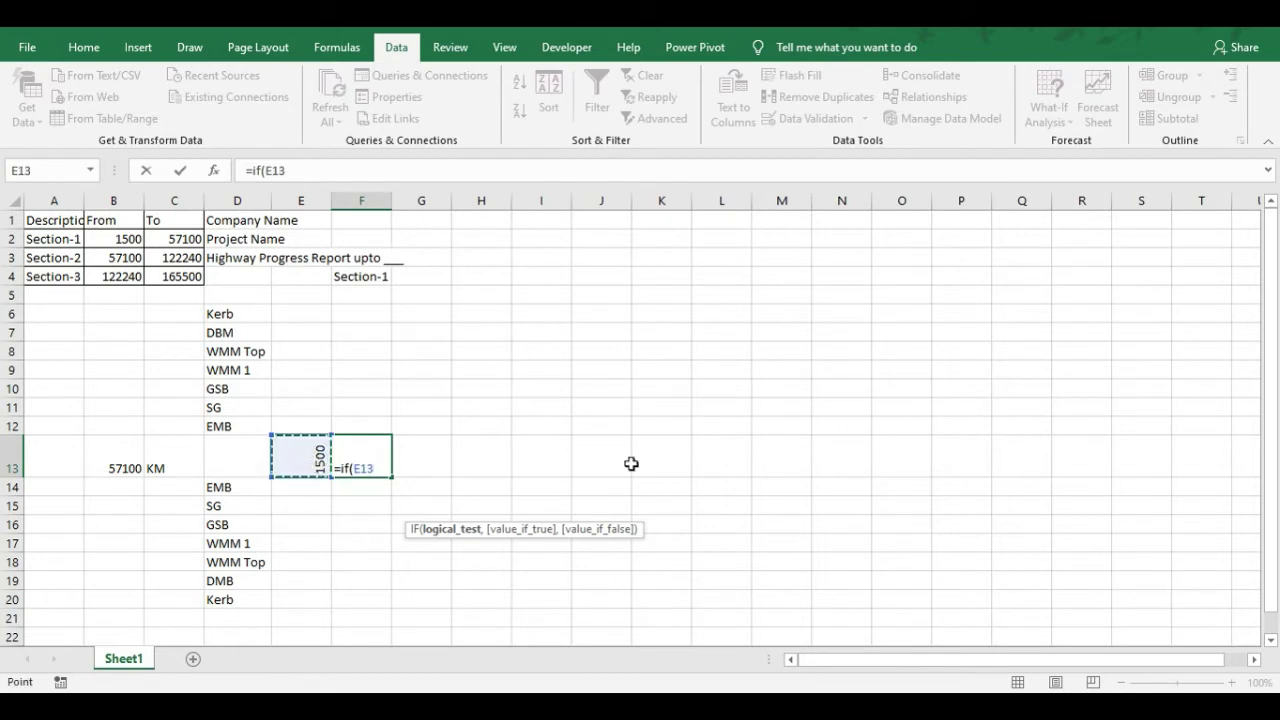
{"action": "type", "text": "<"}
{"action": "left_click", "coordinate": [115, 468]}
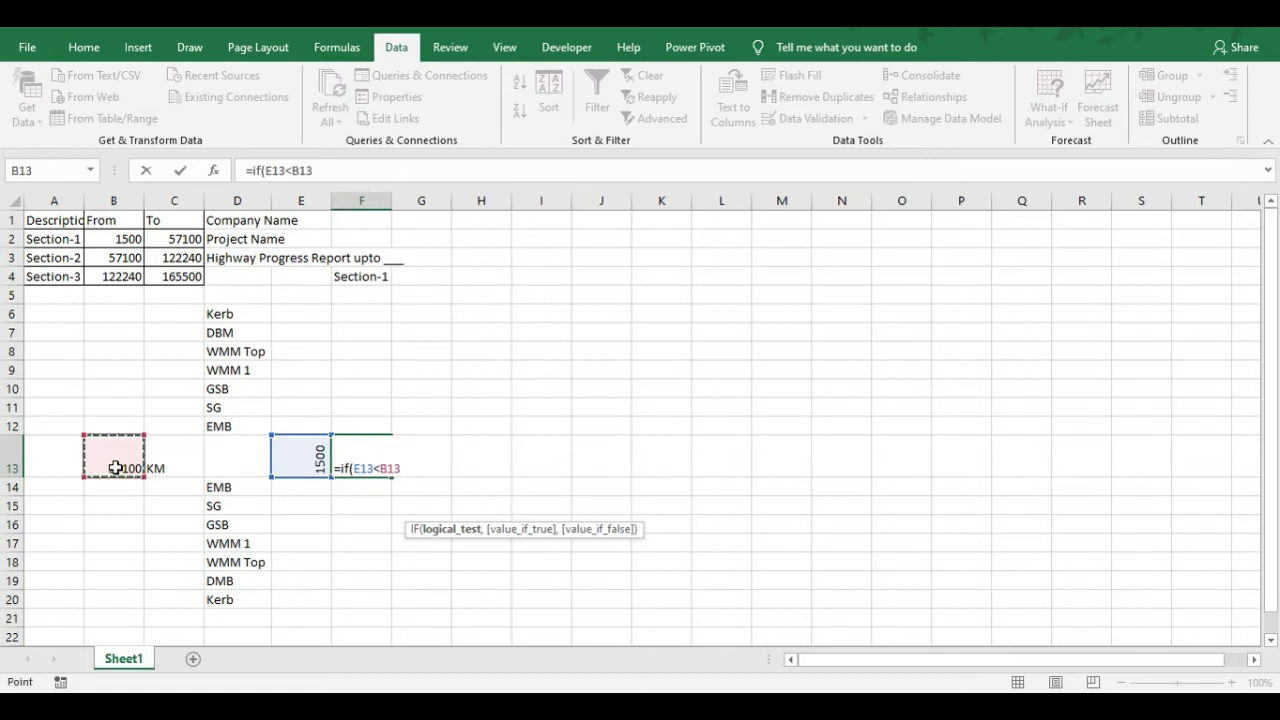
{"action": "type", "text": ","}
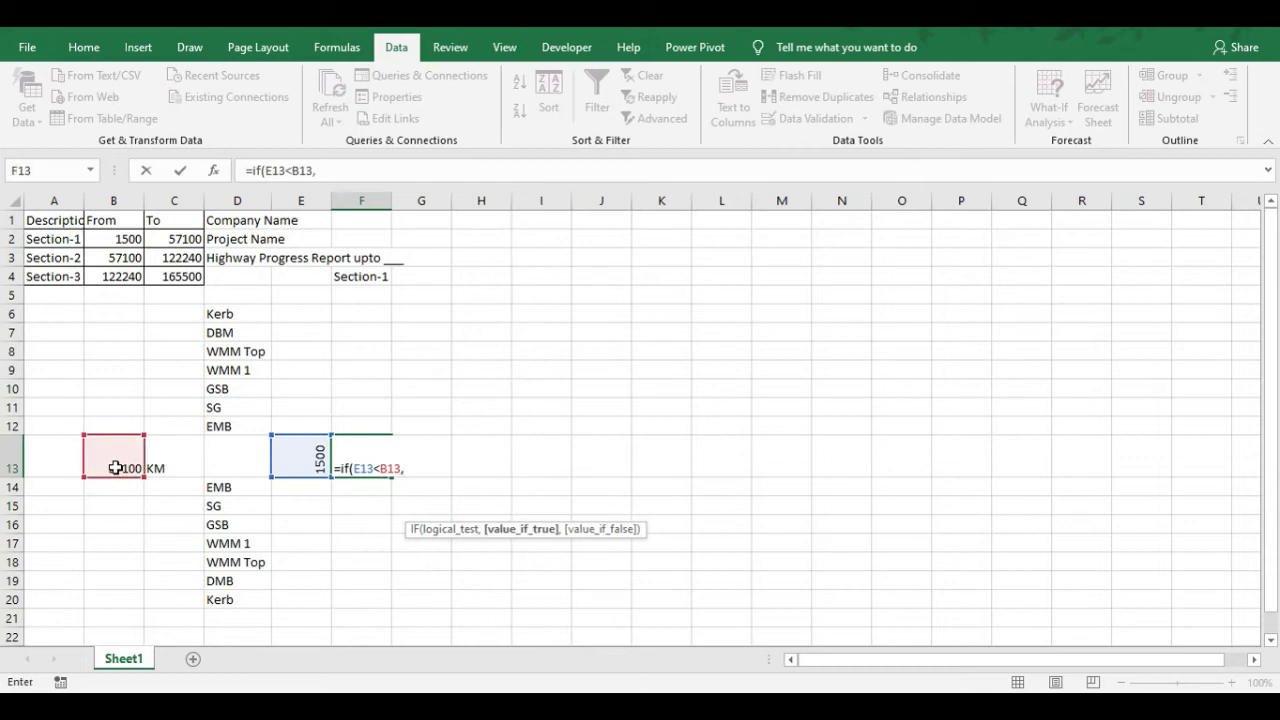
{"action": "double_click", "coordinate": [402, 462]}
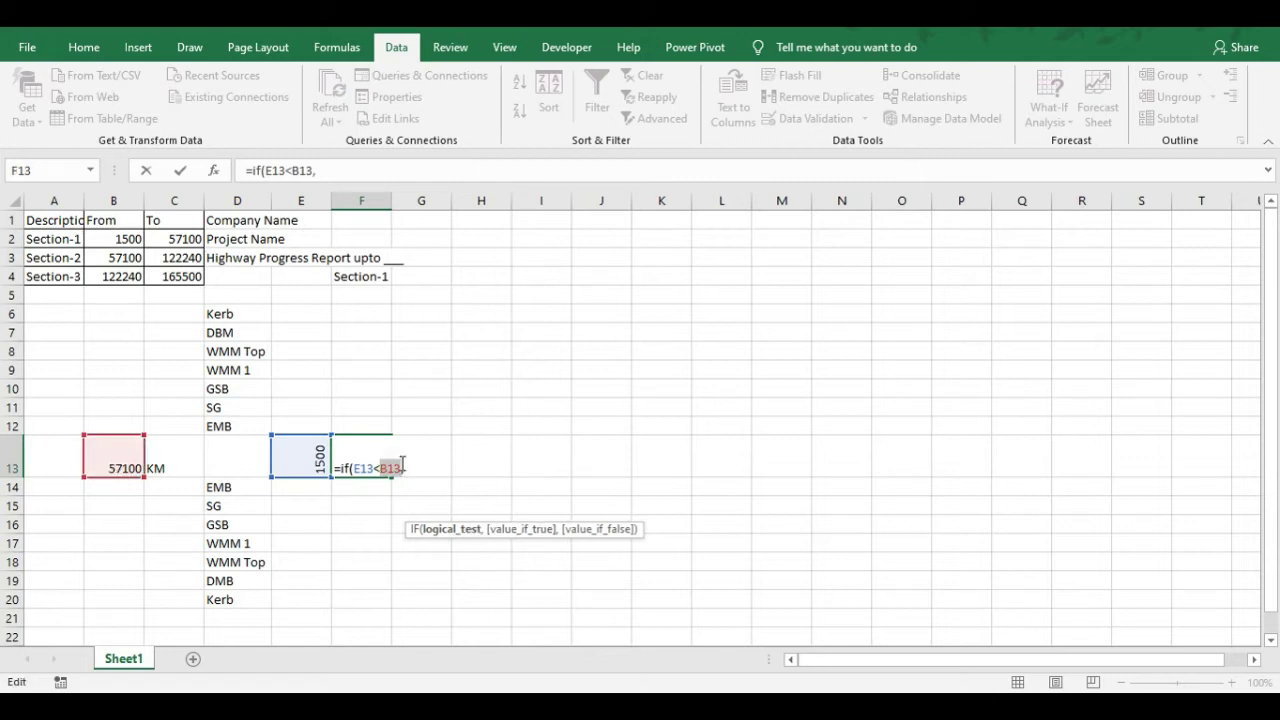
{"action": "key", "text": "F4"}
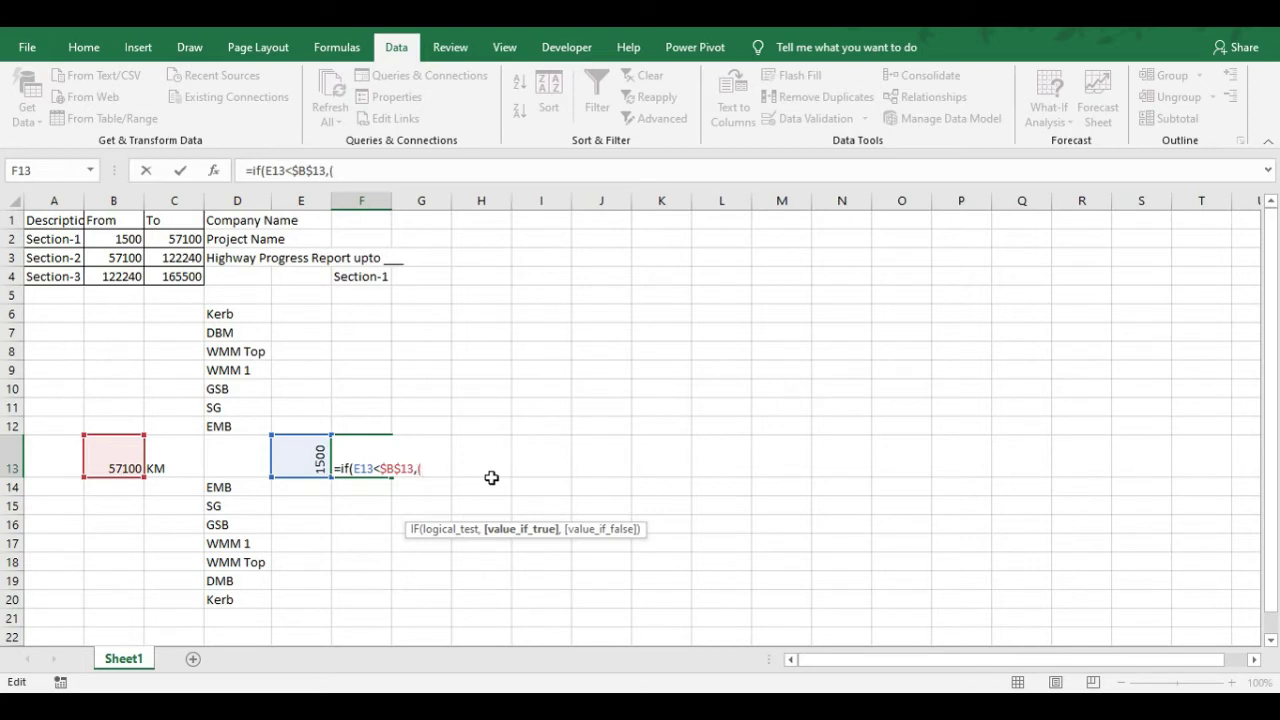
Complete F13 as =IF(E13<$B$13,(E13+$D$13)), showing 1500
{"action": "left_click", "coordinate": [306, 455]}
{"action": "type", "text": "+"}
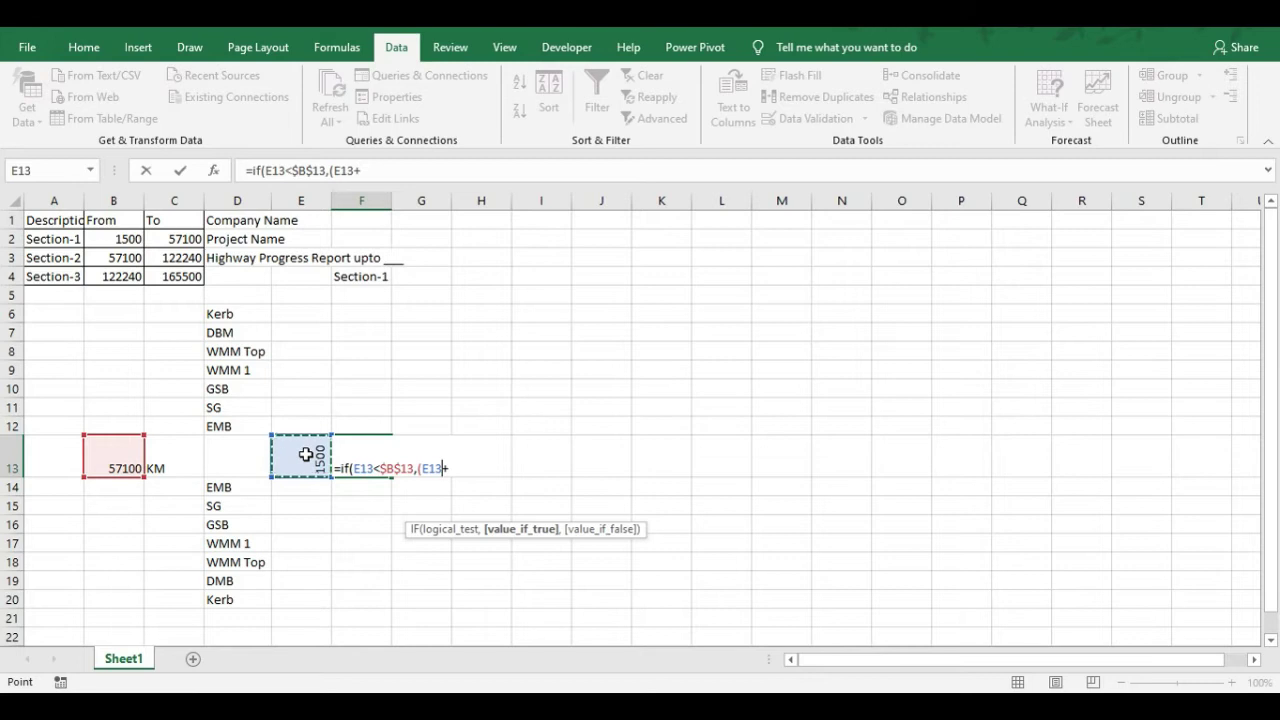
{"action": "type", "text": "+"}
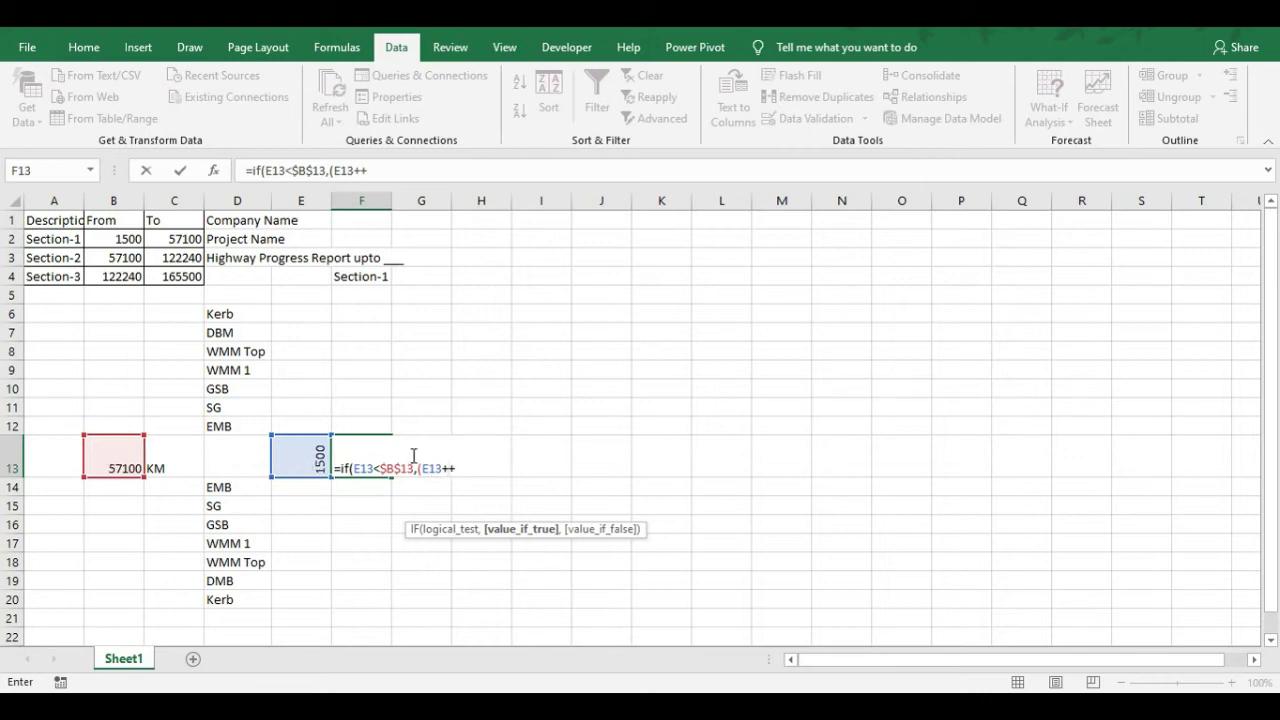
{"action": "left_click", "coordinate": [238, 452]}
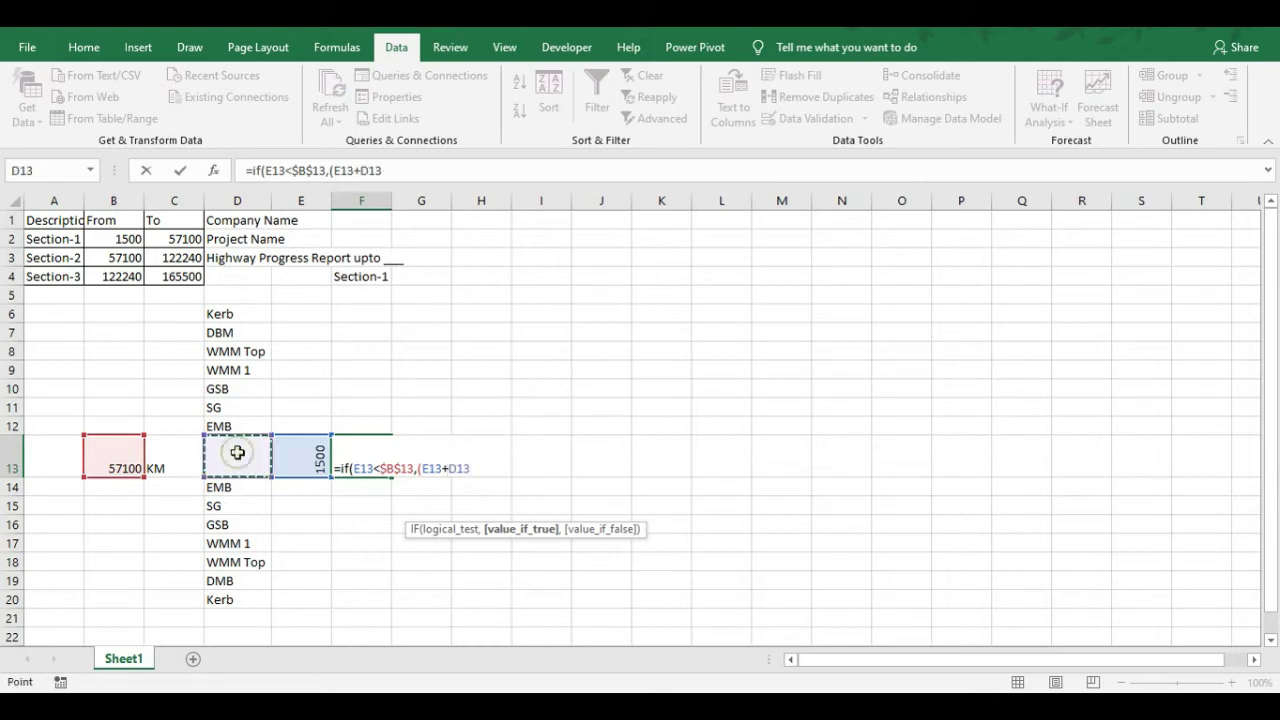
{"action": "type", "text": ")"}
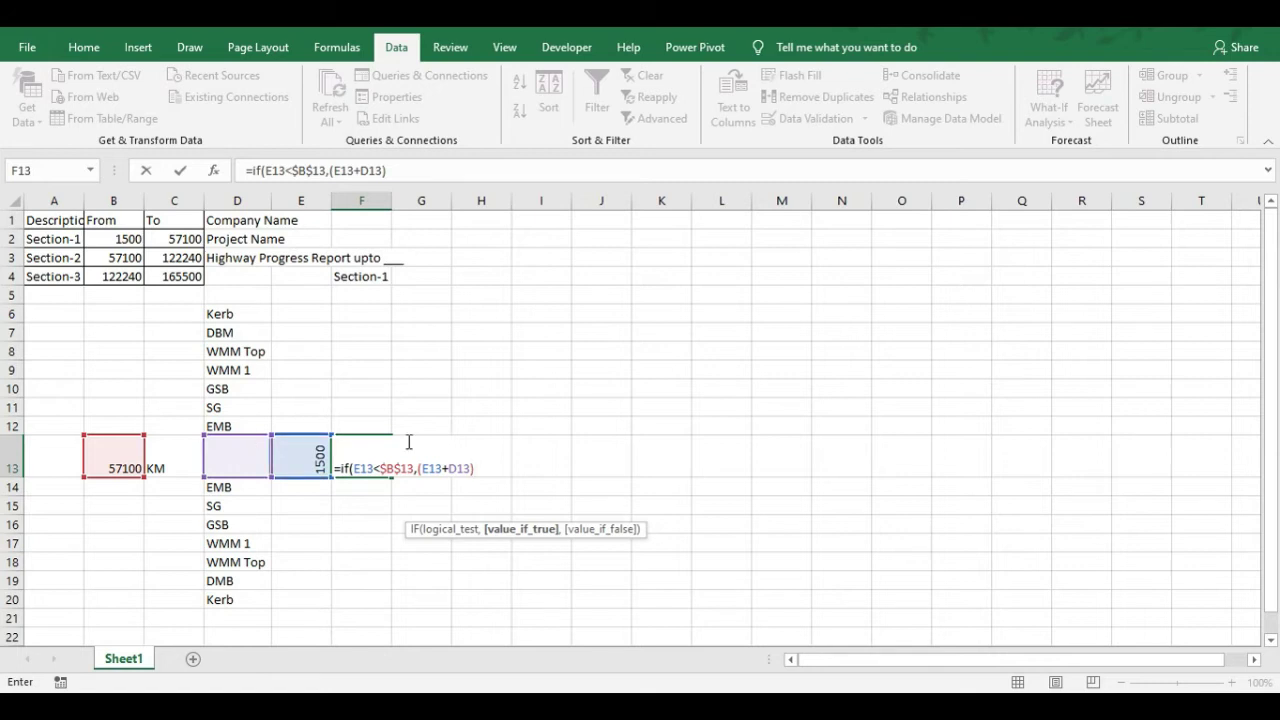
{"action": "left_click_drag", "start_coordinate": [446, 468], "coordinate": [472, 468]}
{"action": "key", "text": "F4"}
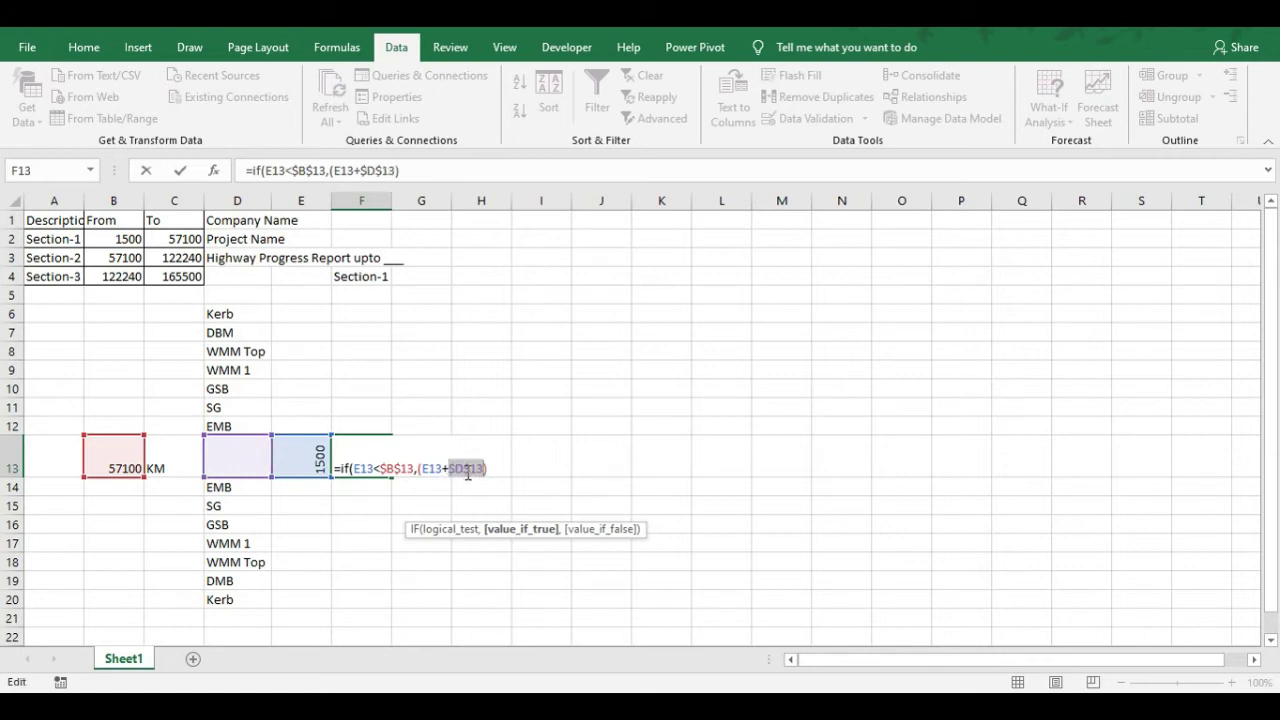
{"action": "left_click", "coordinate": [491, 468]}
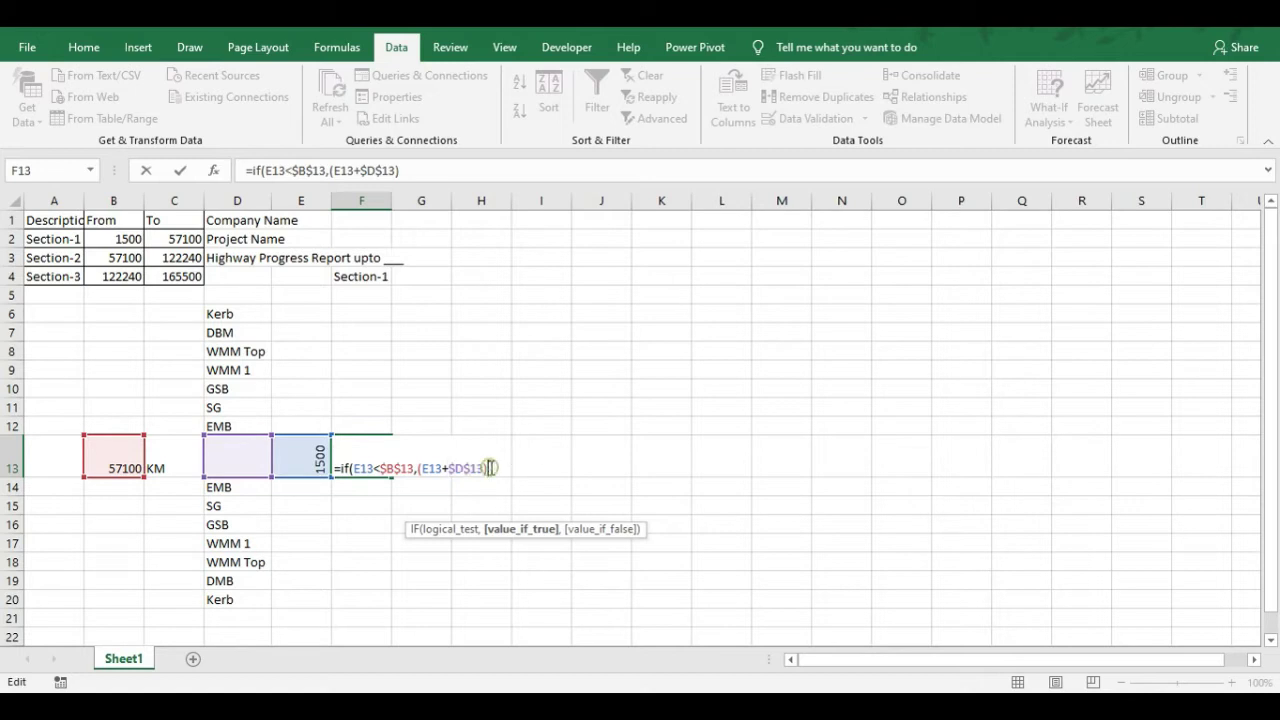
{"action": "type", "text": ")"}
{"action": "key", "text": "Return"}
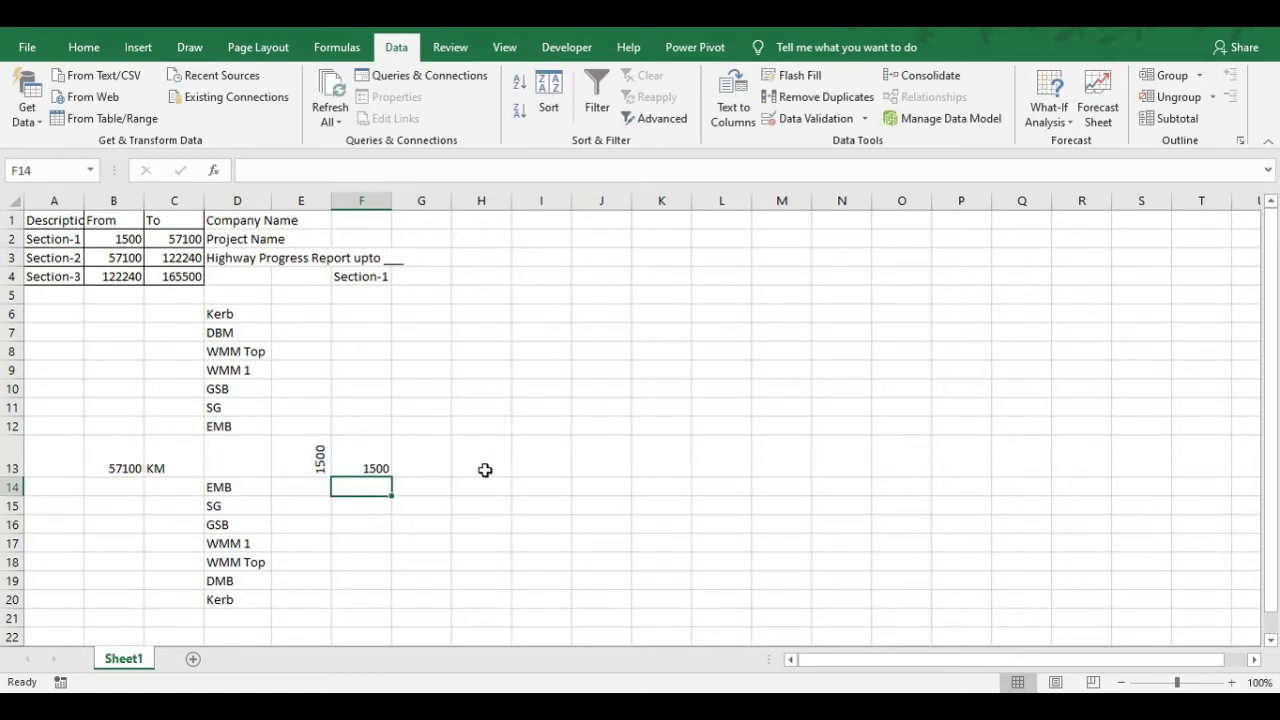
{"action": "left_click", "coordinate": [372, 466]}
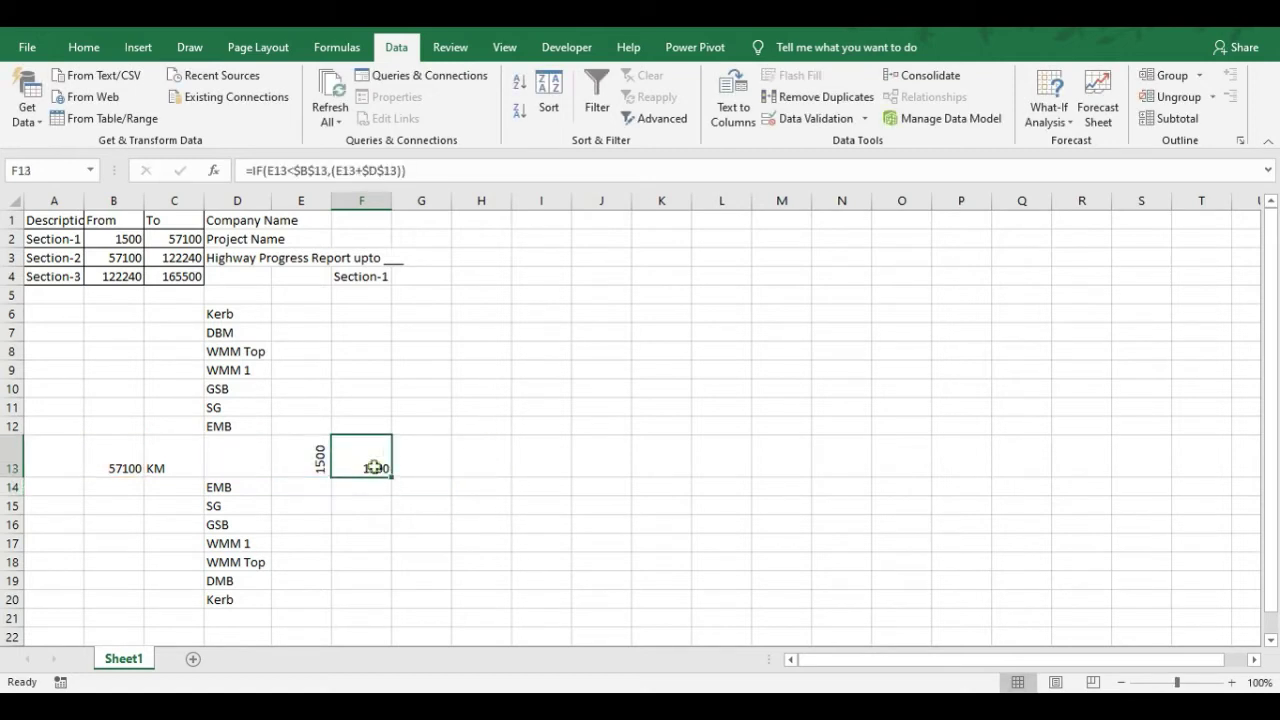
Copy E13's vertical text orientation onto F13 with Format Painter
{"action": "left_click", "coordinate": [236, 460]}
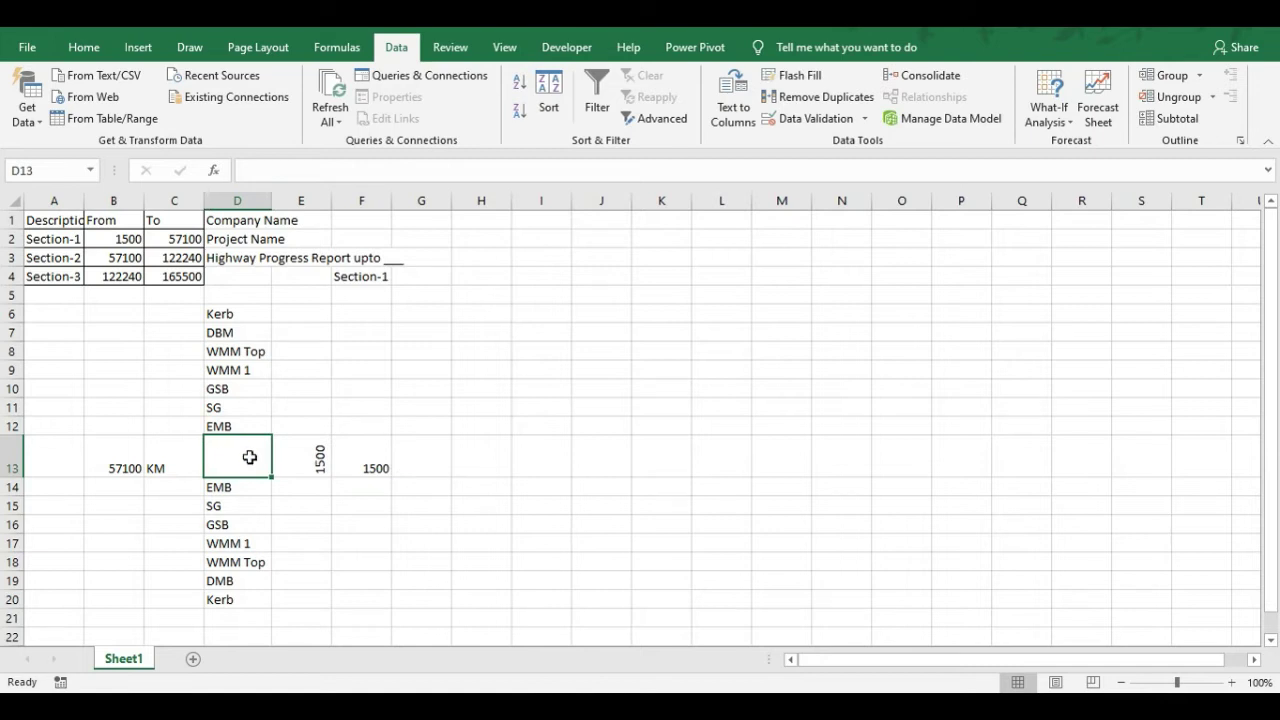
{"action": "left_click", "coordinate": [300, 457]}
{"action": "left_click", "coordinate": [84, 47]}
{"action": "left_click", "coordinate": [57, 118]}
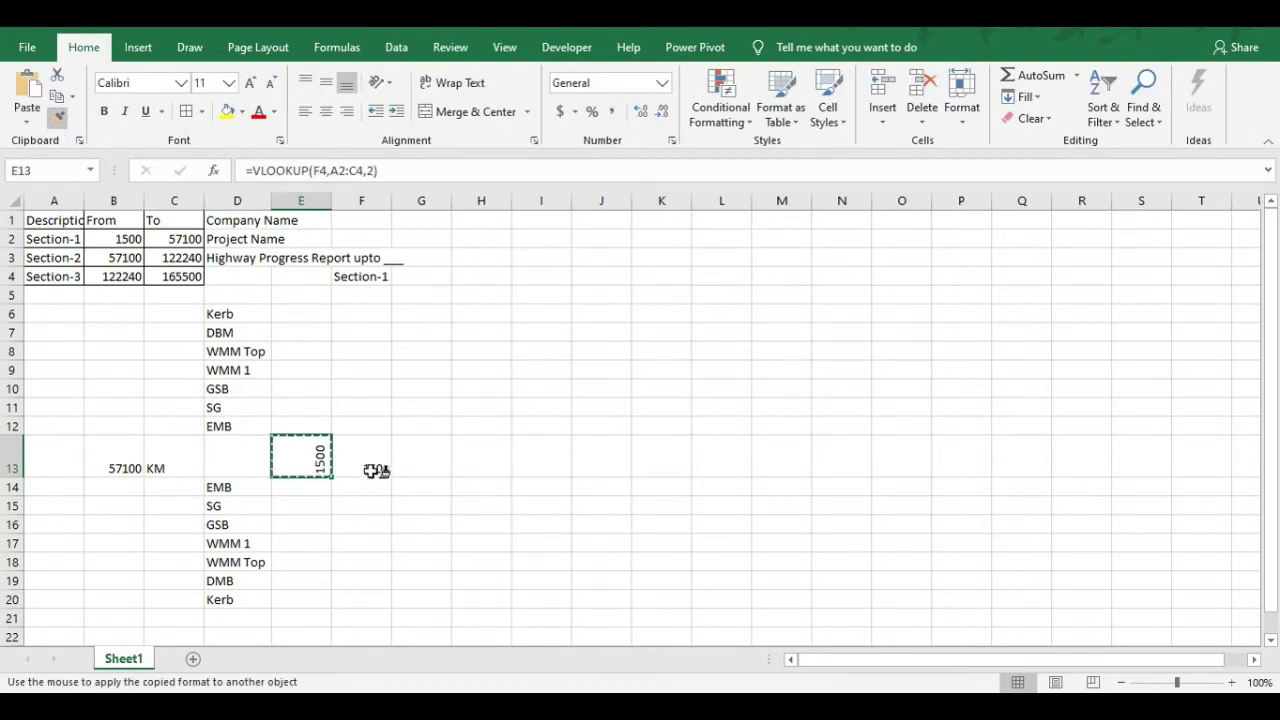
{"action": "left_click", "coordinate": [372, 468]}
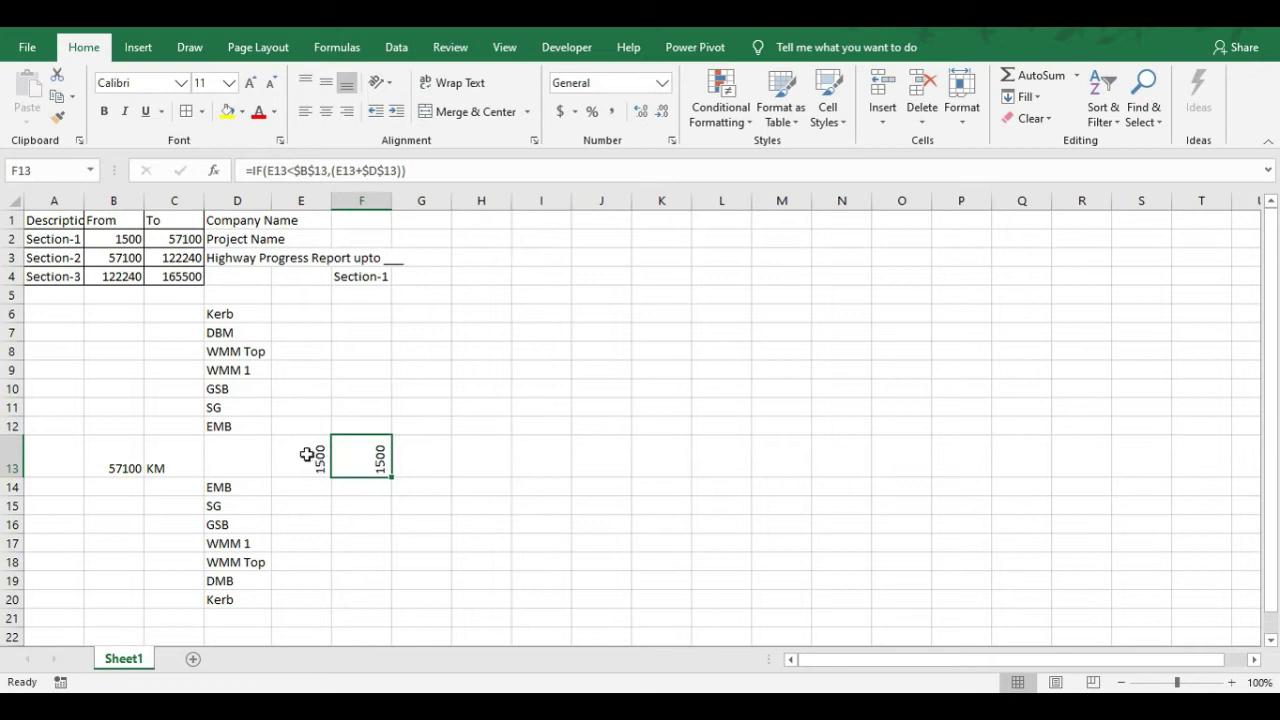
Review the rotated values and formulas in E13 and F13, then select D13
{"action": "left_click", "coordinate": [246, 464]}
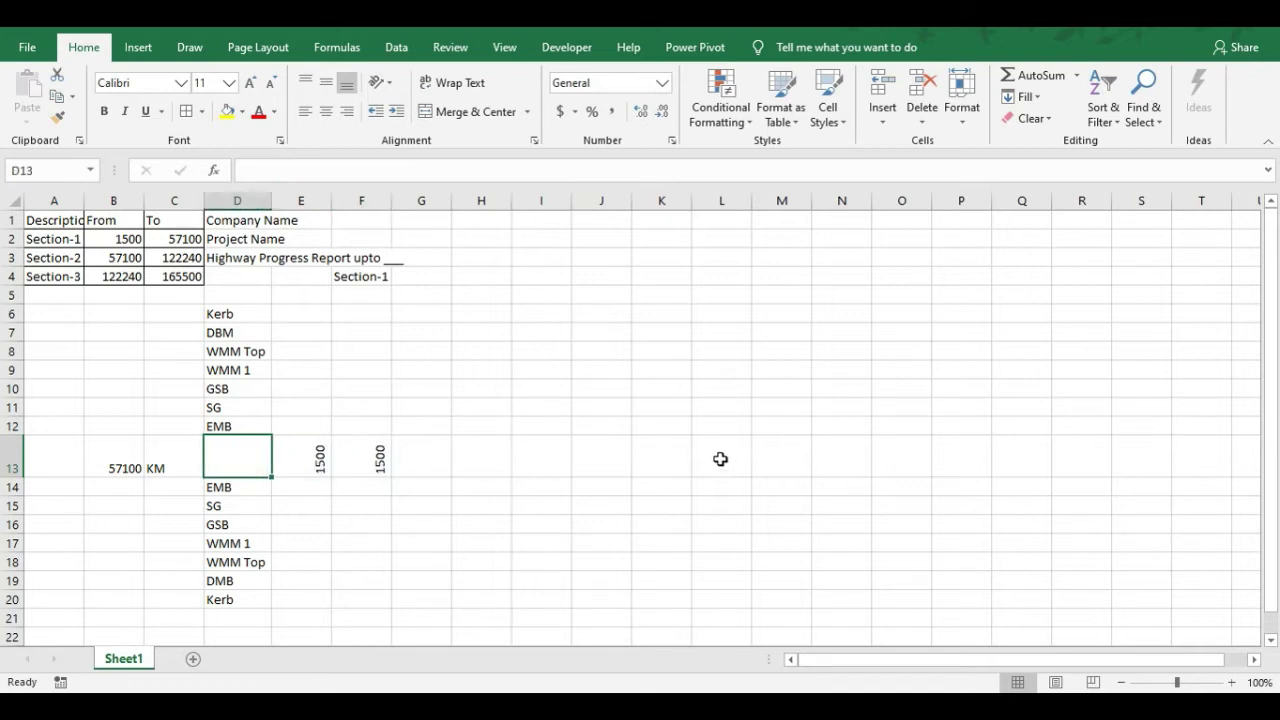
{"action": "left_click_drag", "start_coordinate": [305, 458], "coordinate": [371, 457]}
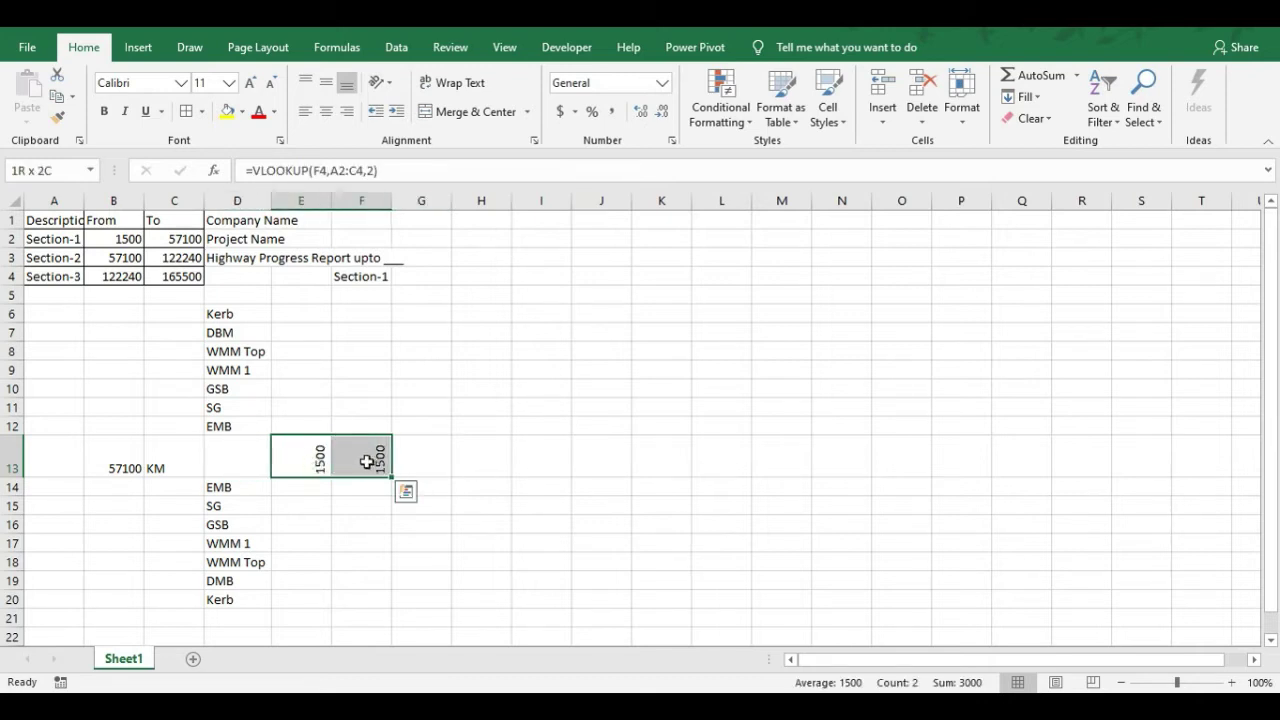
{"action": "left_click", "coordinate": [351, 457]}
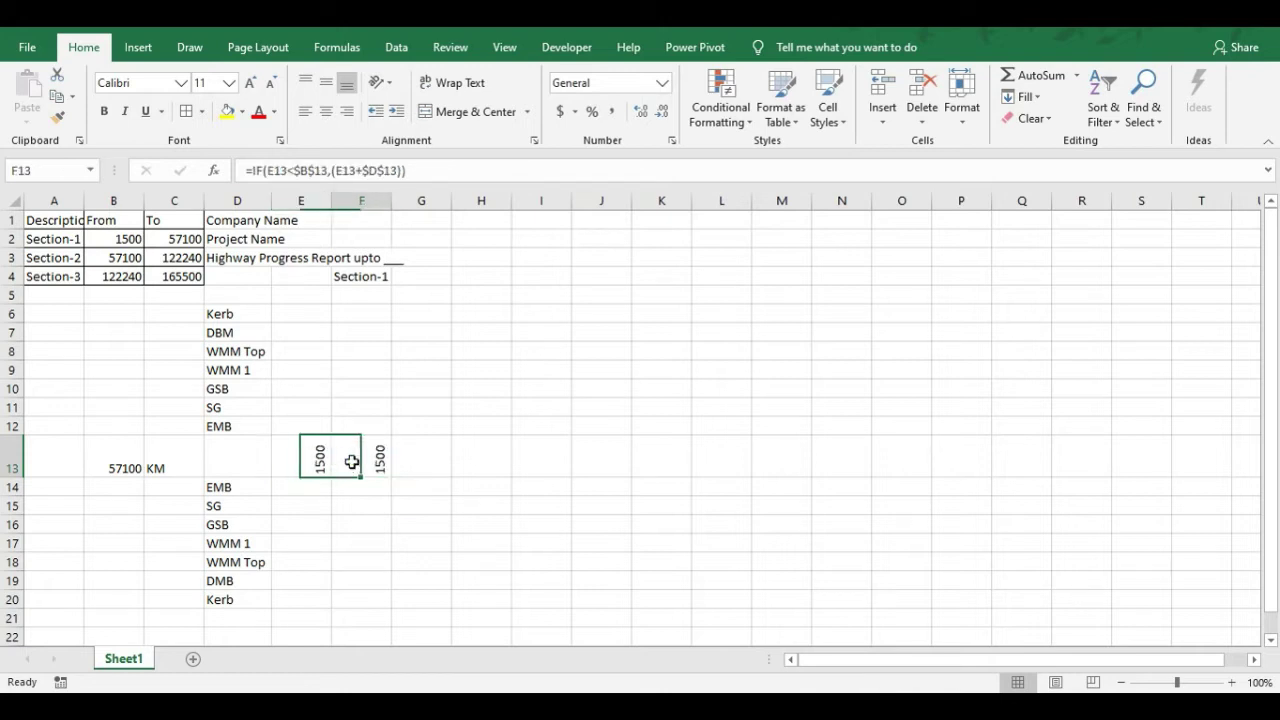
{"action": "left_click", "coordinate": [425, 459]}
{"action": "left_click", "coordinate": [300, 457]}
{"action": "left_click", "coordinate": [263, 457]}
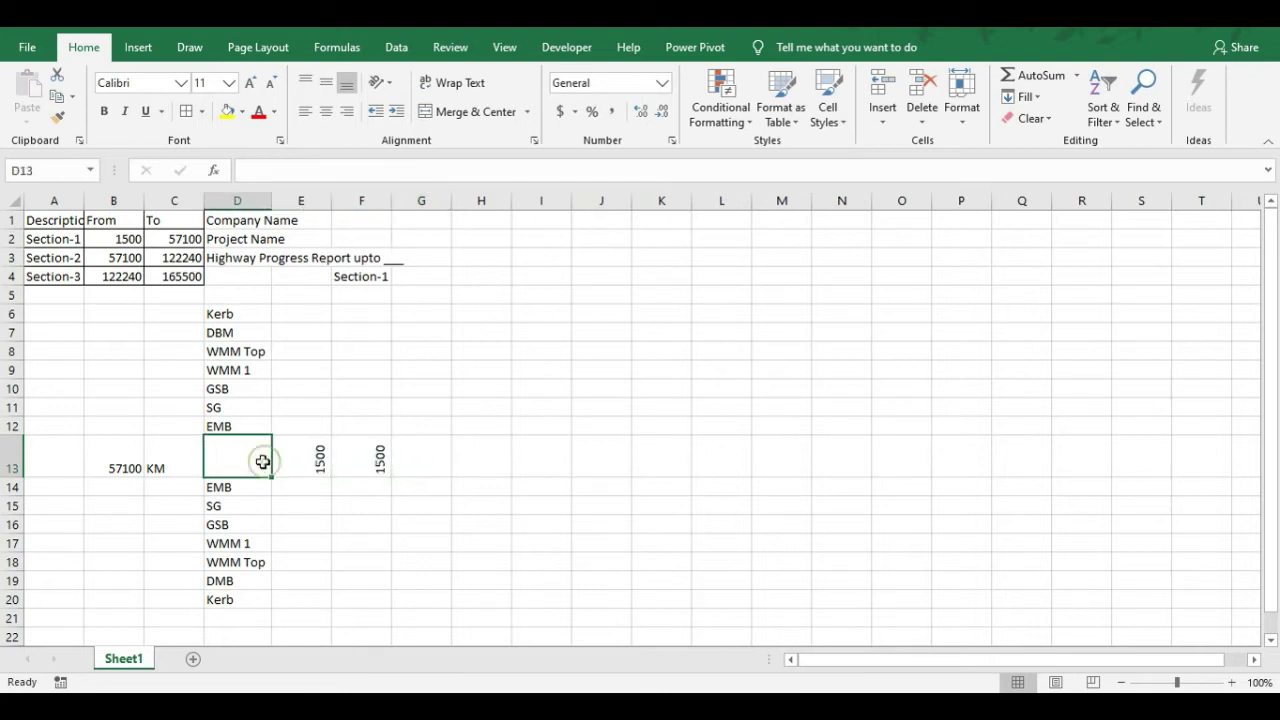
{"action": "left_click", "coordinate": [396, 47]}
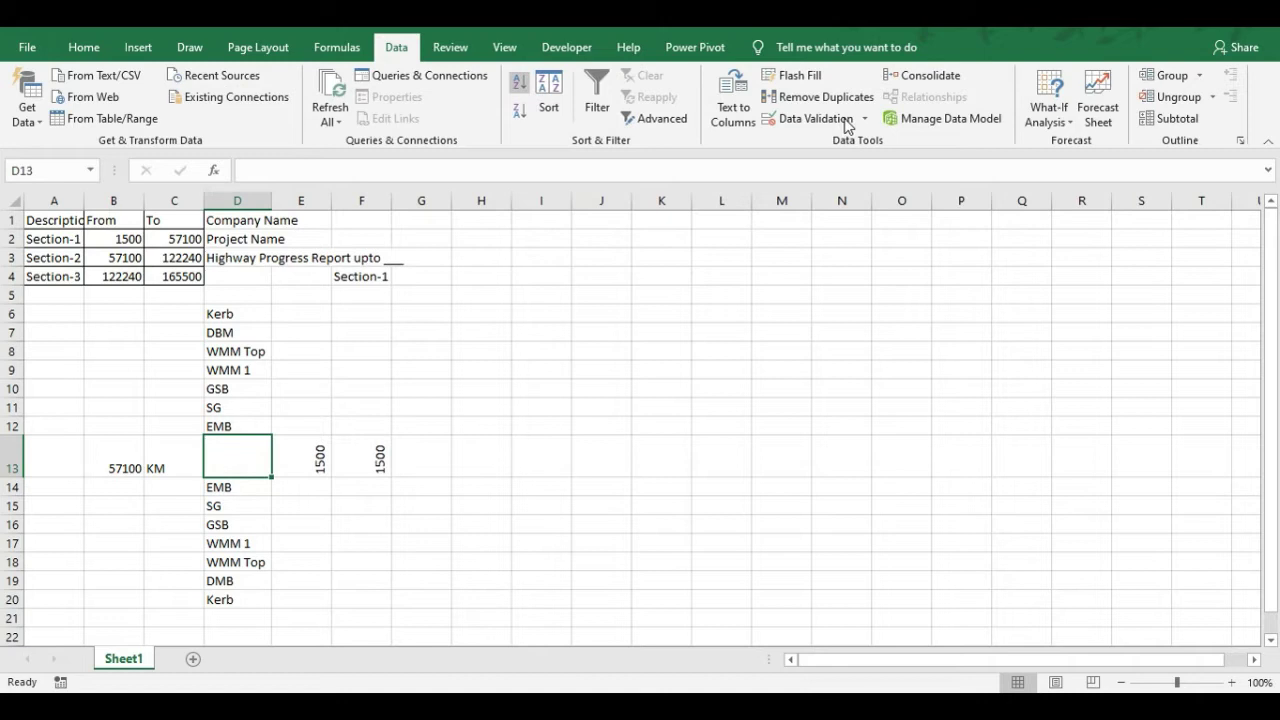
Add a List data validation to D13 with the values 5,10
{"action": "left_click", "coordinate": [846, 120]}
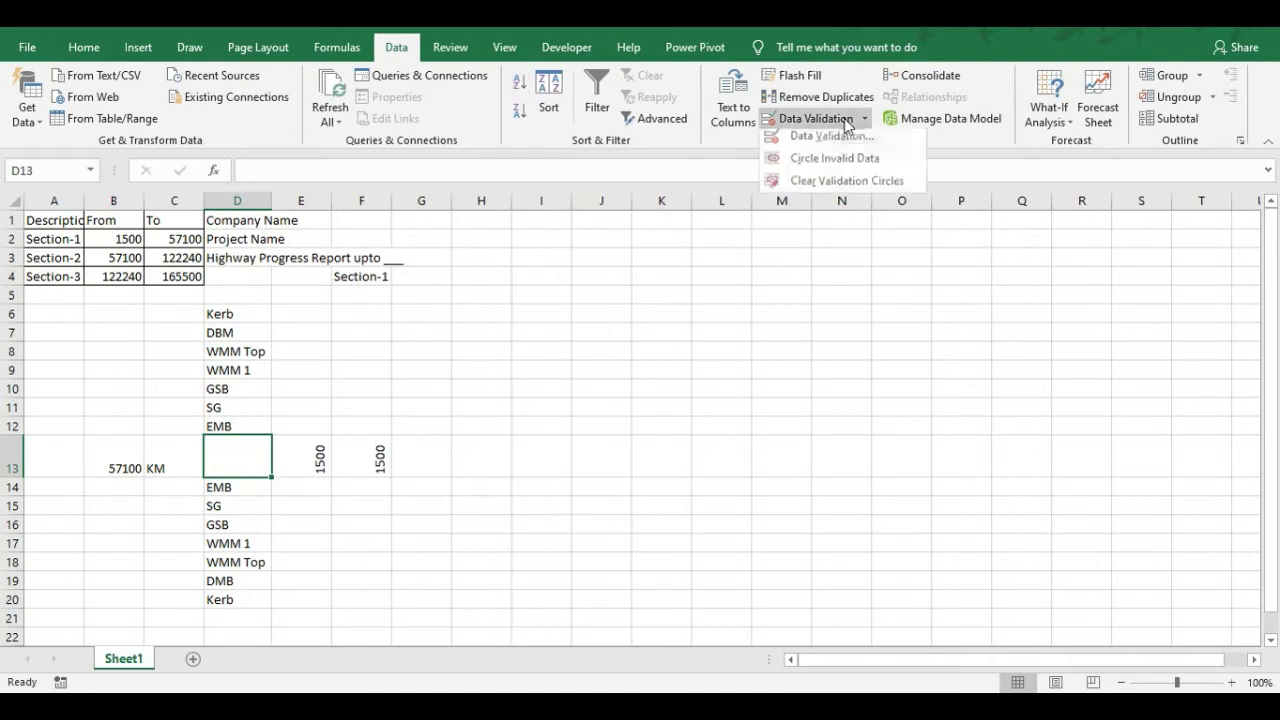
{"action": "left_click", "coordinate": [846, 143]}
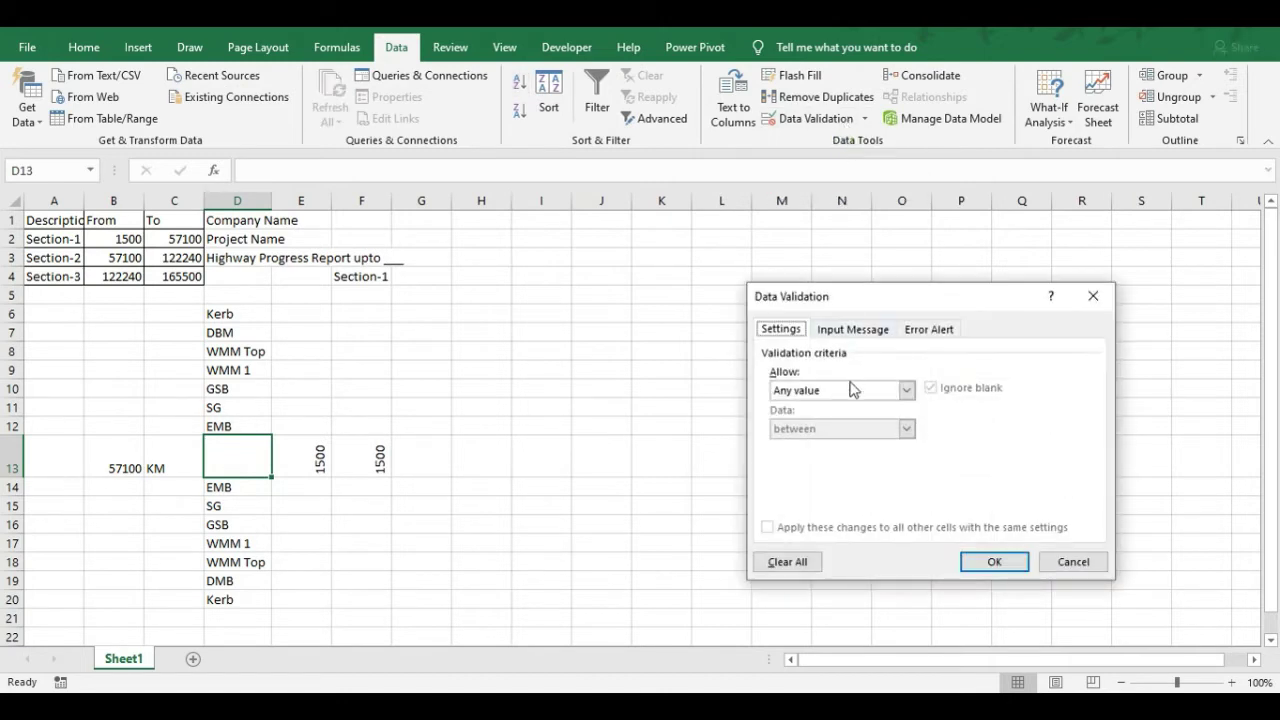
{"action": "left_click", "coordinate": [906, 390]}
{"action": "left_click", "coordinate": [828, 446]}
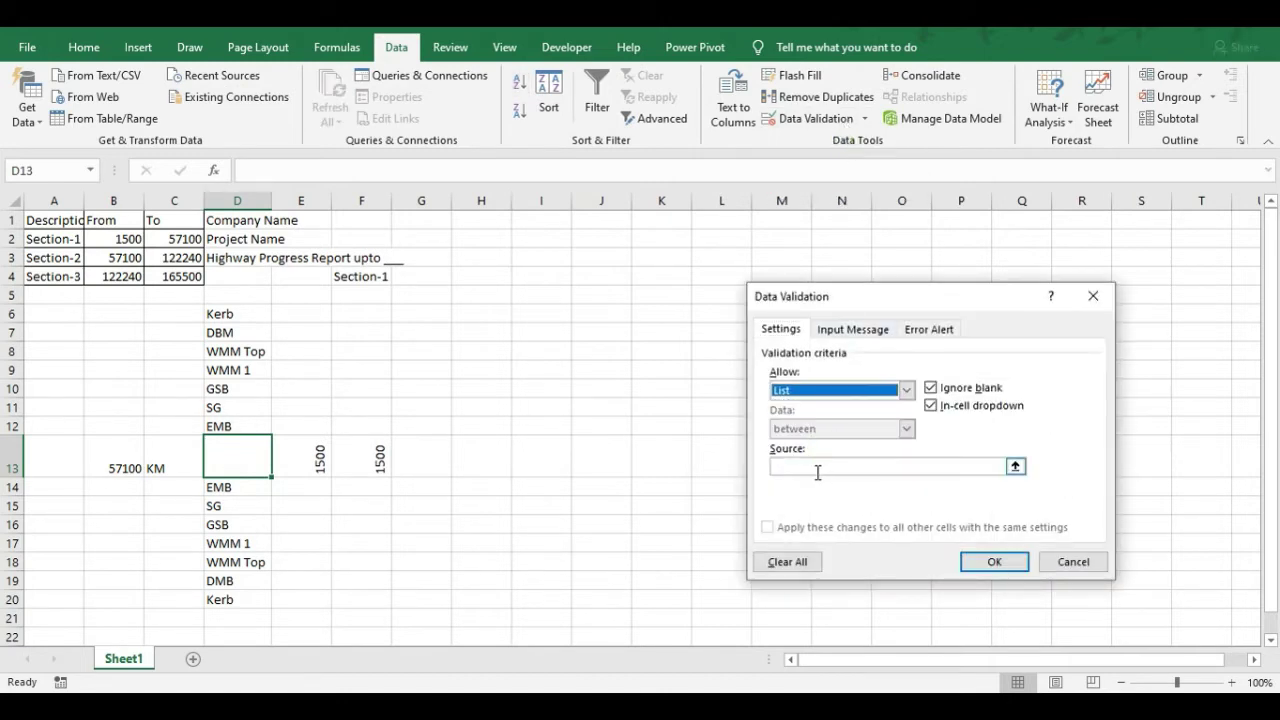
{"action": "left_click", "coordinate": [810, 466]}
{"action": "left_click", "coordinate": [1016, 466]}
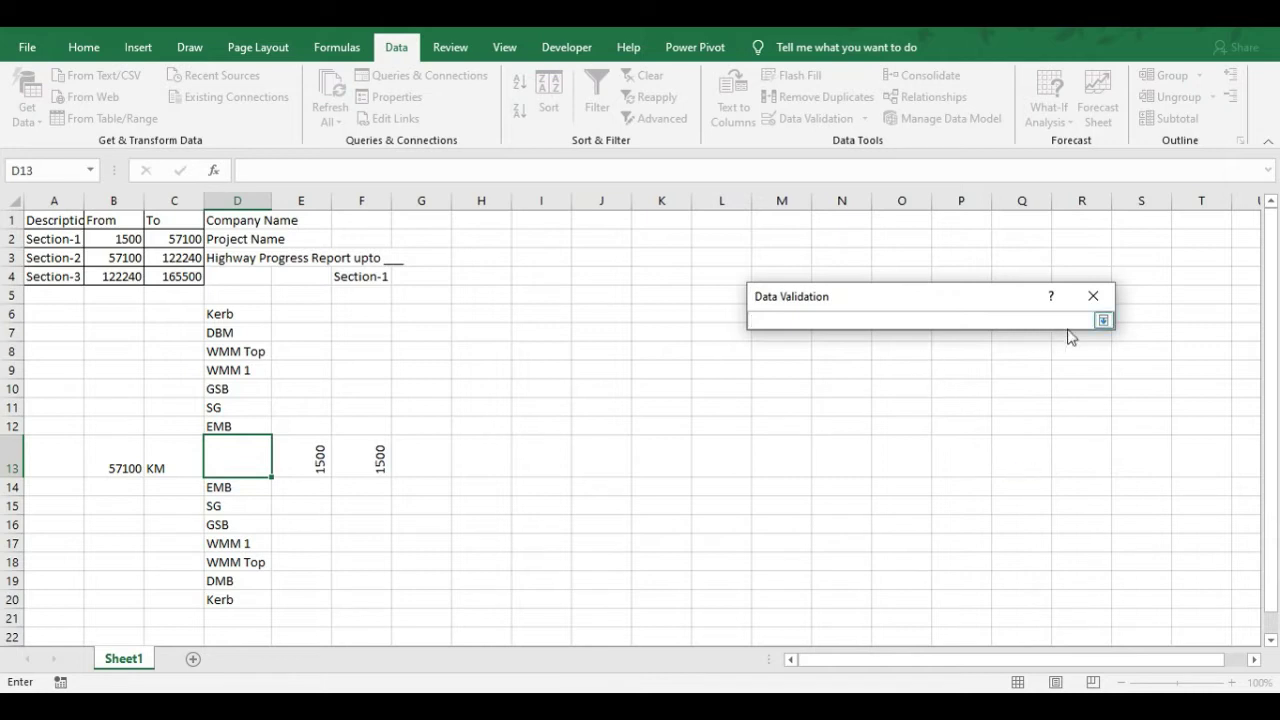
{"action": "left_click", "coordinate": [1103, 320]}
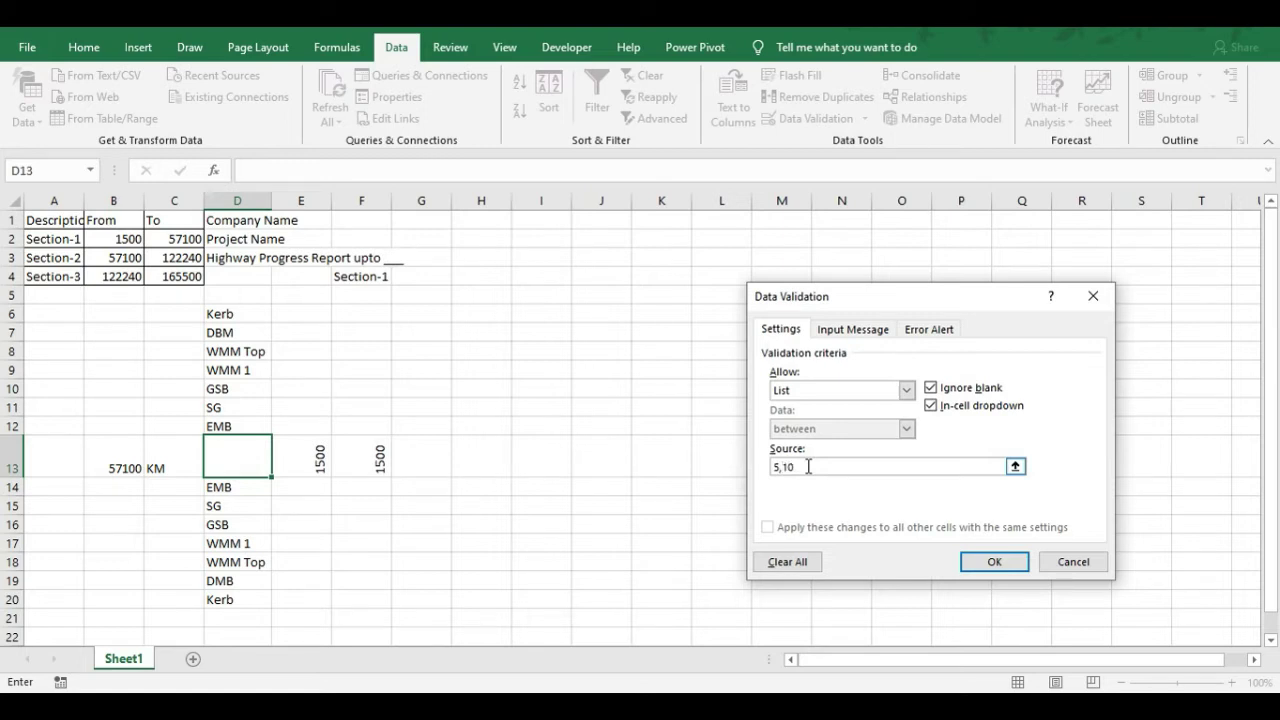
{"action": "left_click", "coordinate": [998, 564]}
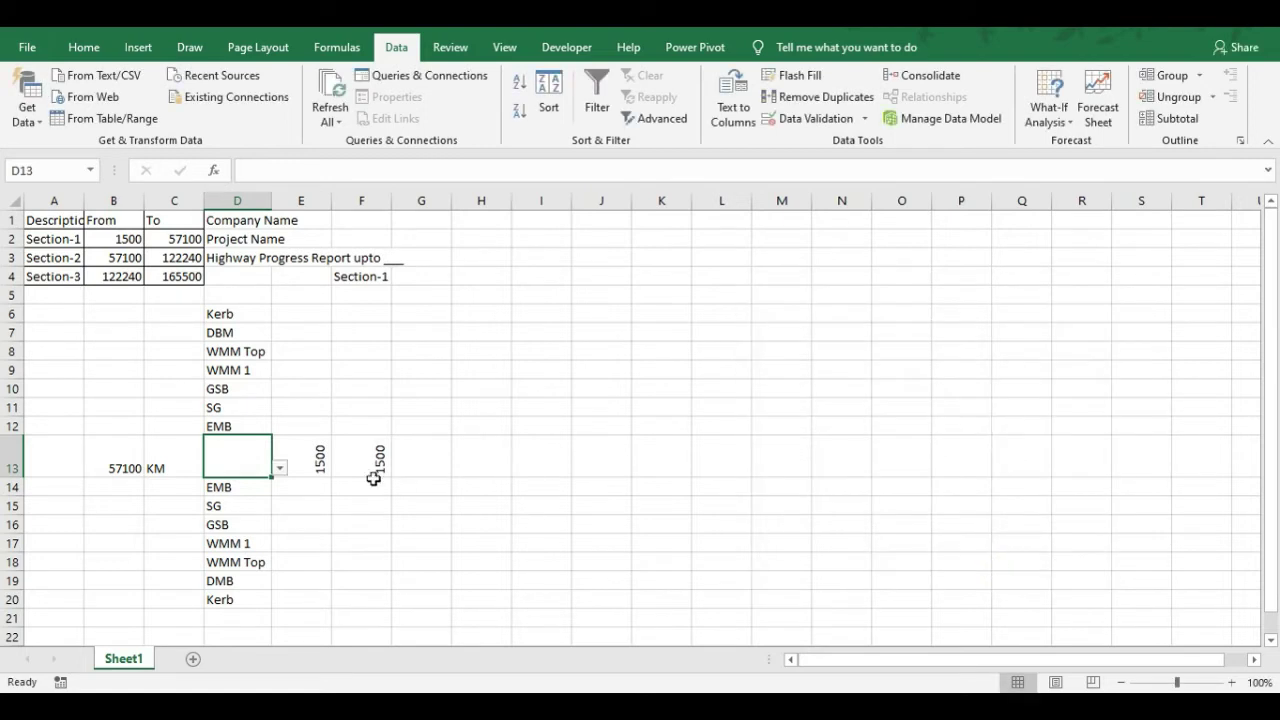
{"action": "left_click", "coordinate": [279, 468]}
{"action": "key", "text": "Escape"}
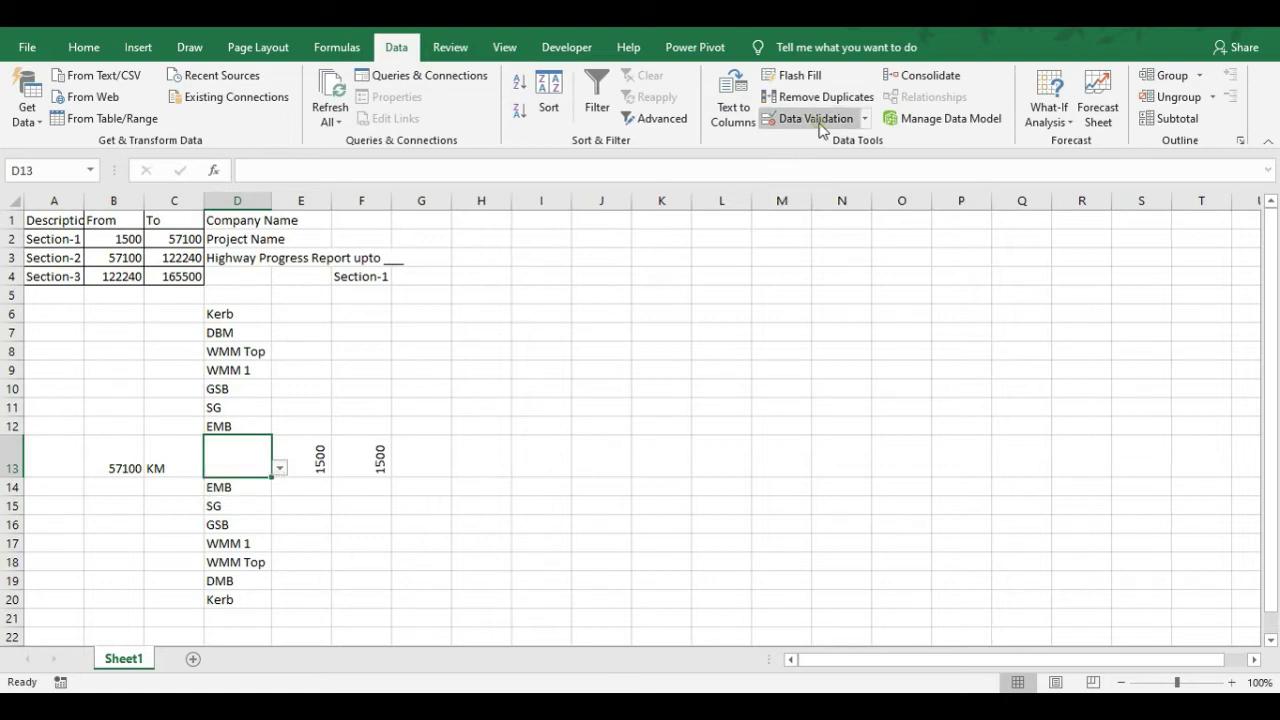
Extend D13's list to 5, 10, 15, 20, 25, 50, 100, 500, 1000
{"action": "left_click", "coordinate": [815, 118]}
{"action": "left_click", "coordinate": [863, 466]}
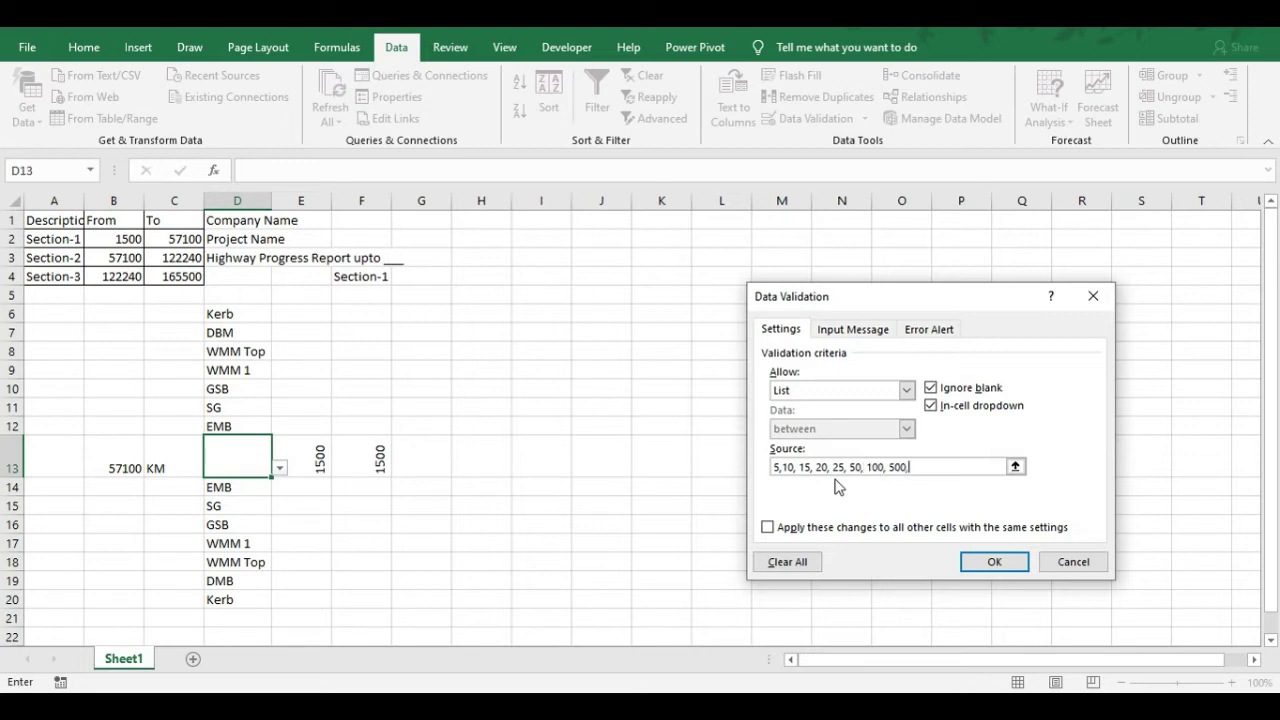
{"action": "left_click", "coordinate": [1014, 563]}
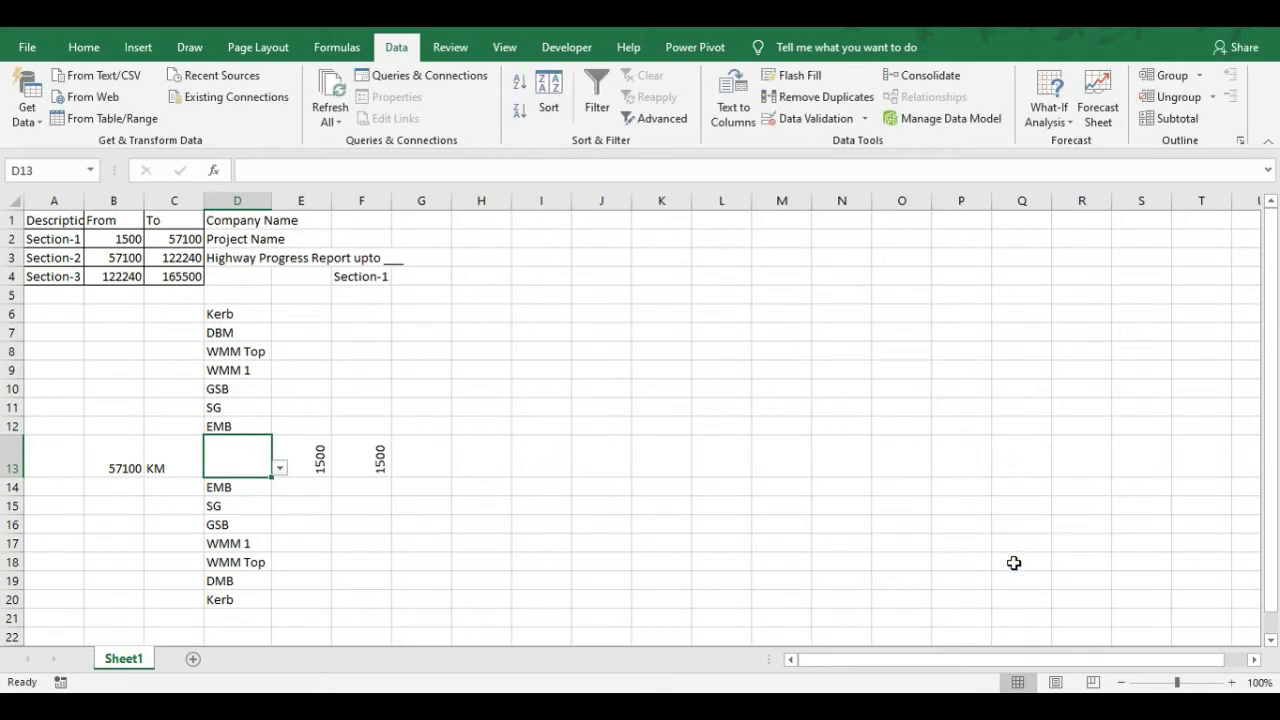
{"action": "left_click", "coordinate": [280, 468]}
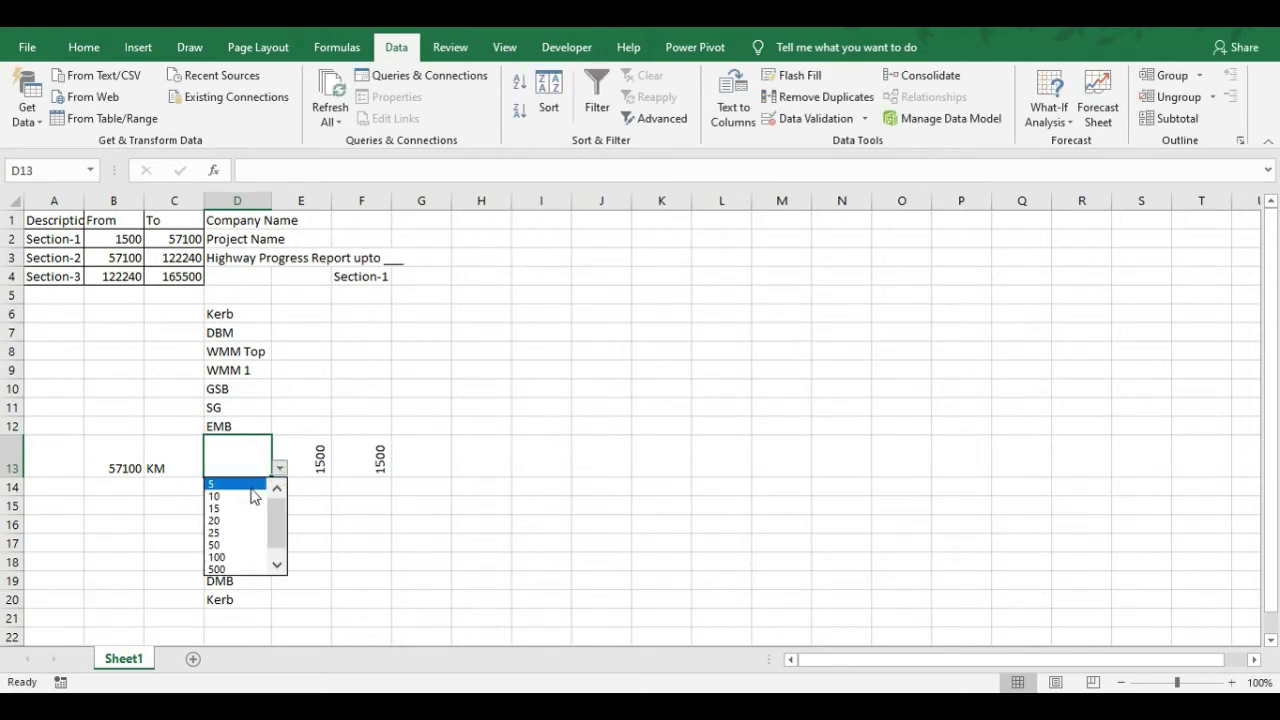
Step D13's interval through 5, 10, 15, 20 and 25
{"action": "left_click", "coordinate": [251, 488]}
{"action": "left_click", "coordinate": [280, 468]}
{"action": "left_click", "coordinate": [252, 502]}
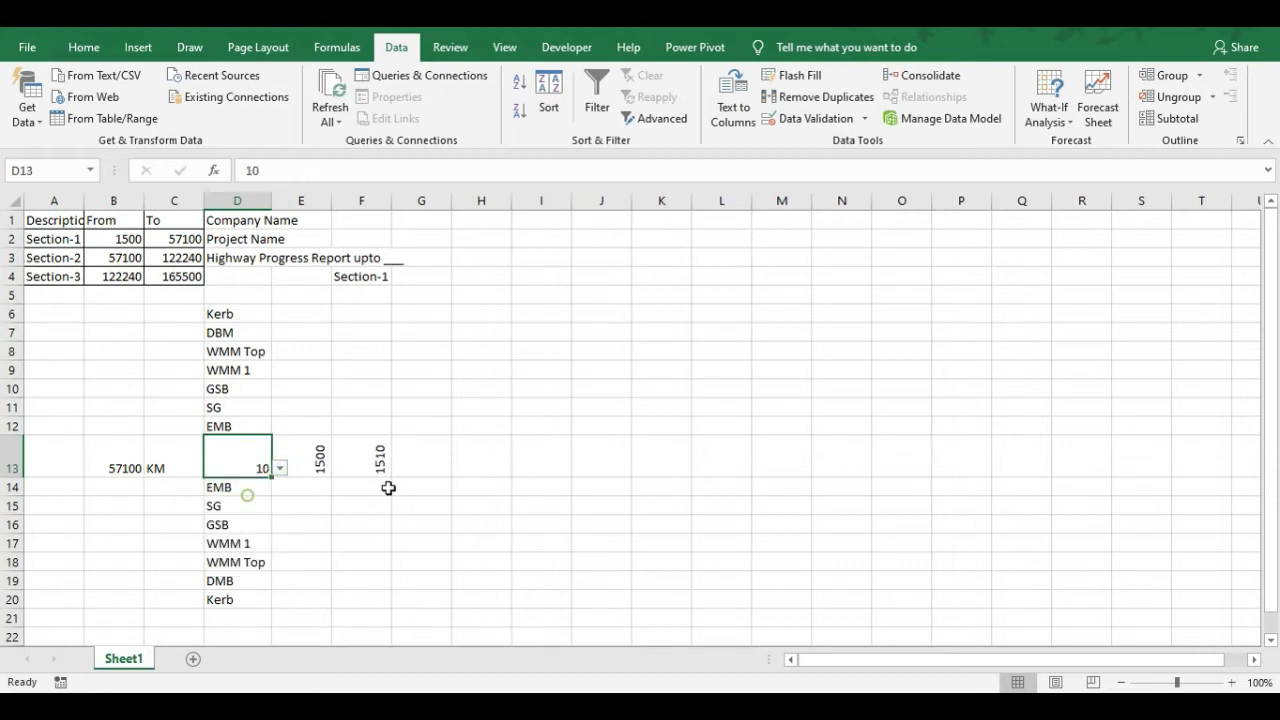
{"action": "left_click", "coordinate": [280, 468]}
{"action": "left_click", "coordinate": [260, 505]}
{"action": "left_click", "coordinate": [280, 468]}
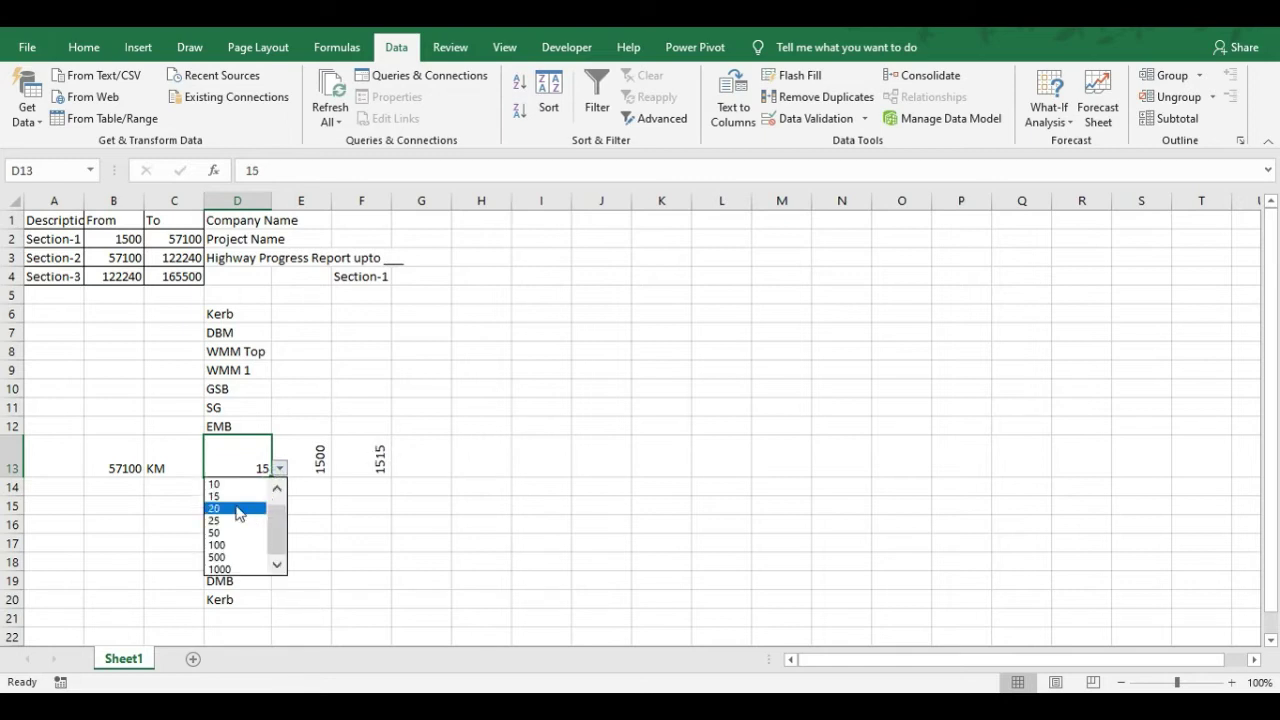
{"action": "left_click", "coordinate": [238, 509]}
{"action": "left_click", "coordinate": [280, 468]}
{"action": "left_click", "coordinate": [230, 520]}
Continue D13 through 50, 100 and 500 to 1000, then check G13 and F13
{"action": "left_click", "coordinate": [280, 468]}
{"action": "left_click", "coordinate": [244, 535]}
{"action": "left_click", "coordinate": [281, 470]}
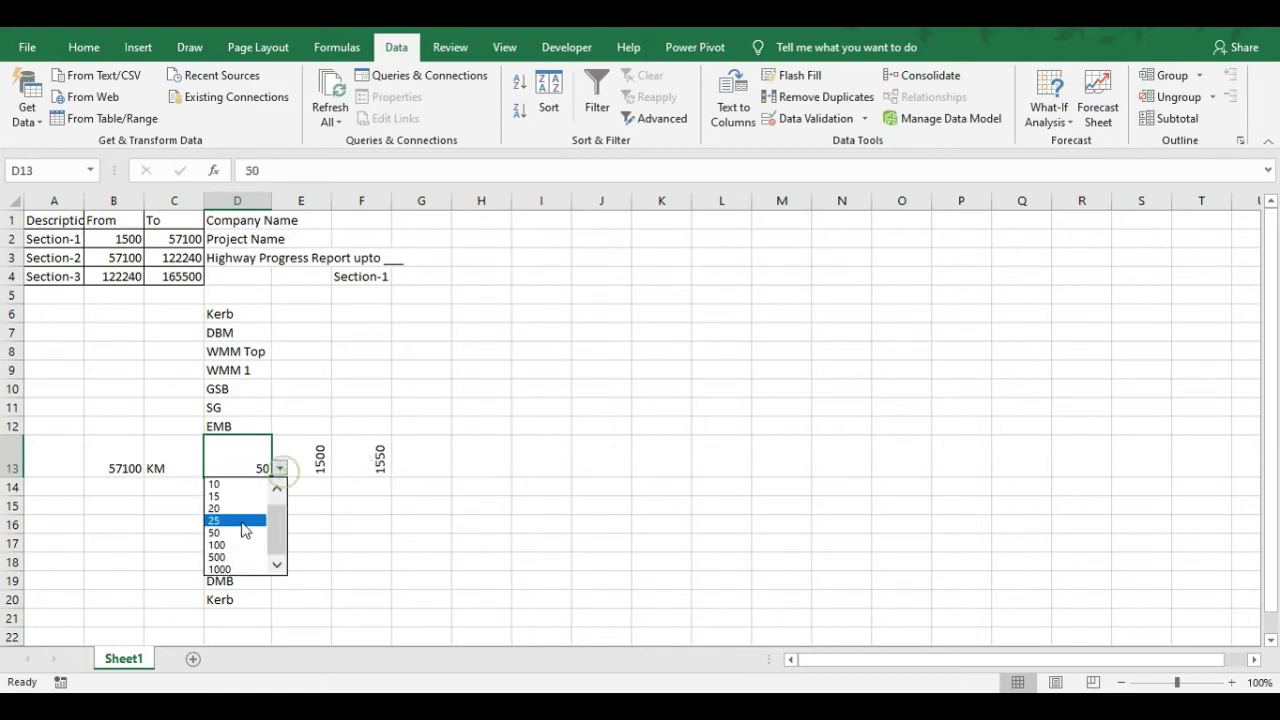
{"action": "left_click", "coordinate": [236, 545]}
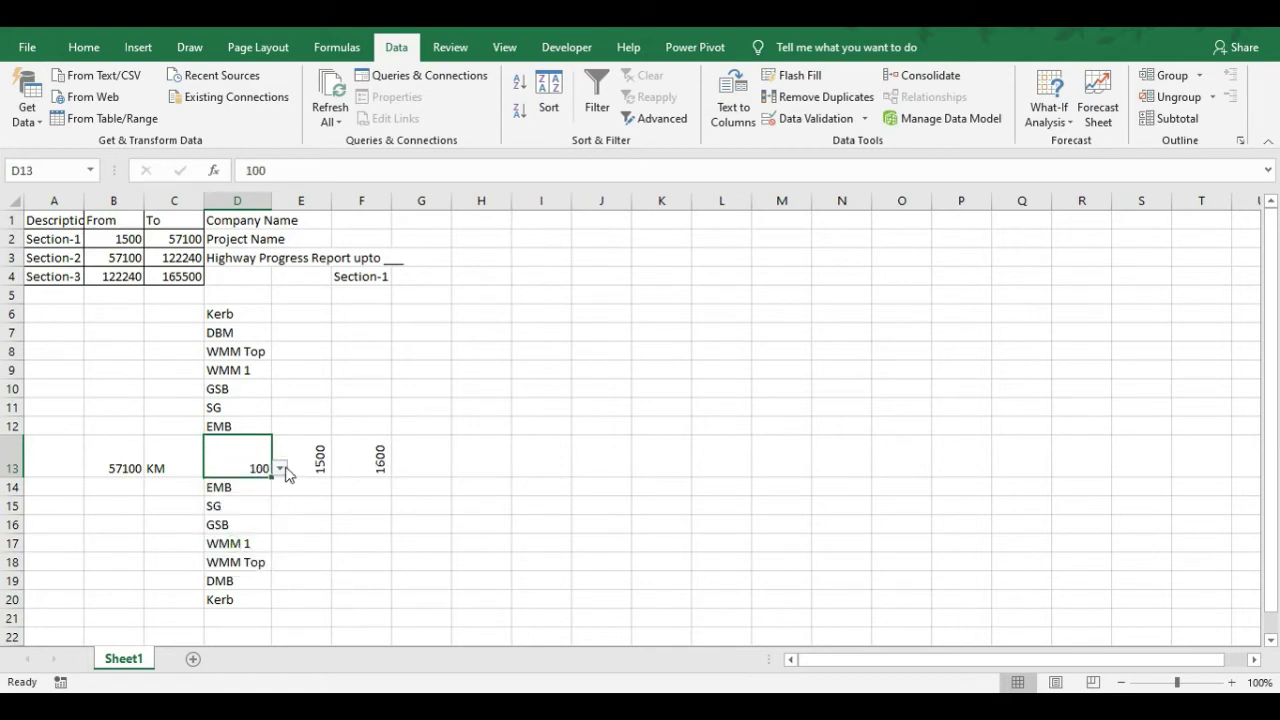
{"action": "left_click", "coordinate": [283, 470]}
{"action": "left_click", "coordinate": [236, 557]}
{"action": "left_click", "coordinate": [283, 470]}
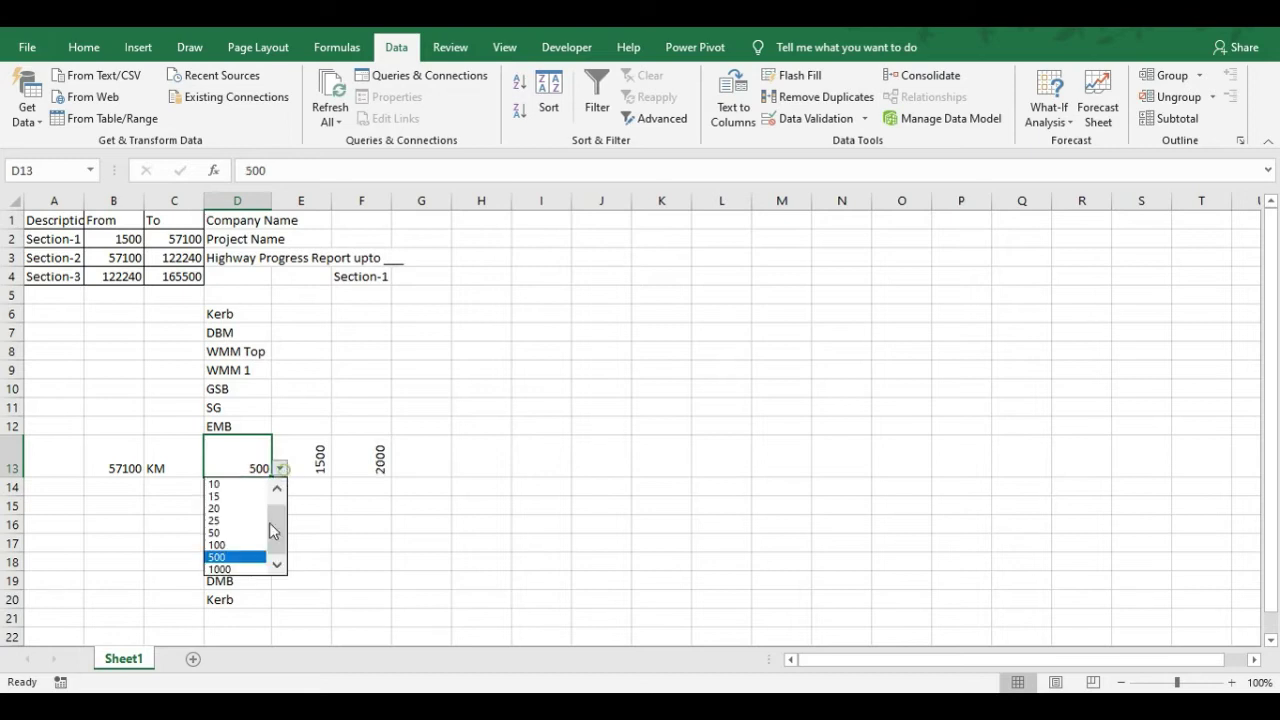
{"action": "left_click", "coordinate": [248, 568]}
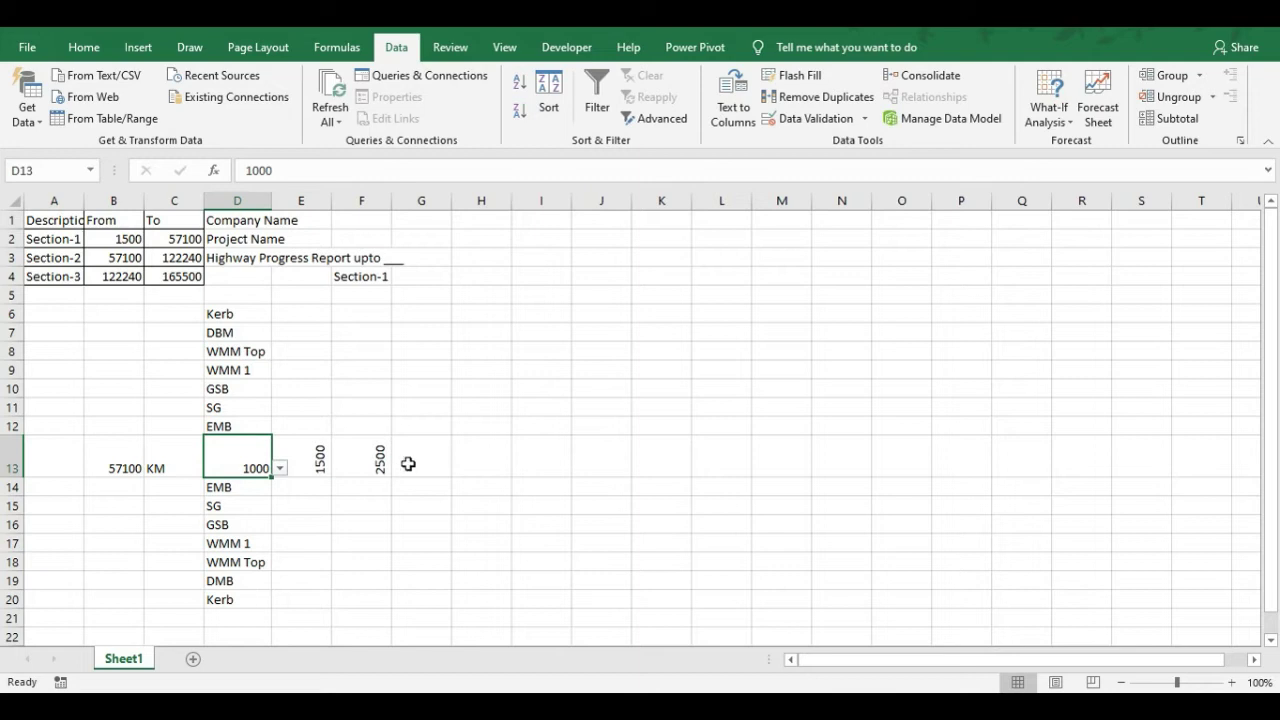
{"action": "left_click", "coordinate": [398, 465]}
{"action": "left_click", "coordinate": [254, 463]}
{"action": "left_click", "coordinate": [375, 470]}
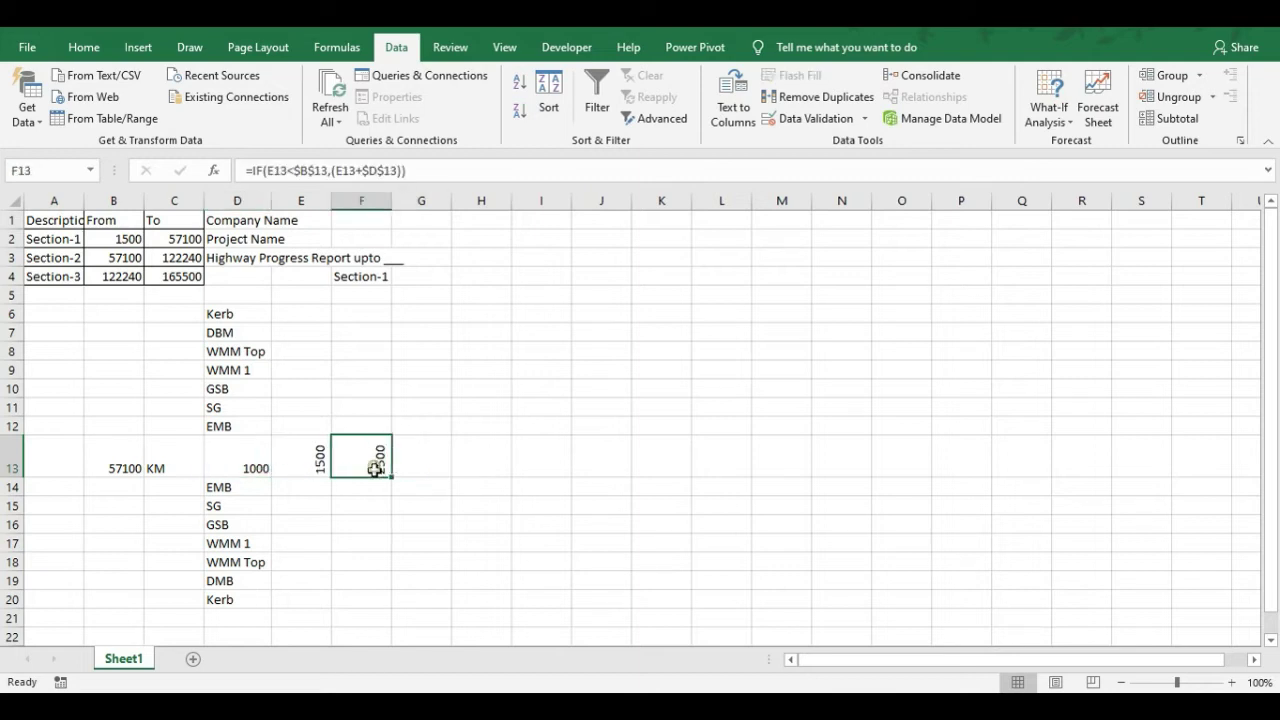
Fill the F13 chainage formula along row 13 out to column BK
{"action": "left_click_drag", "start_coordinate": [391, 477], "coordinate": [1148, 437]}
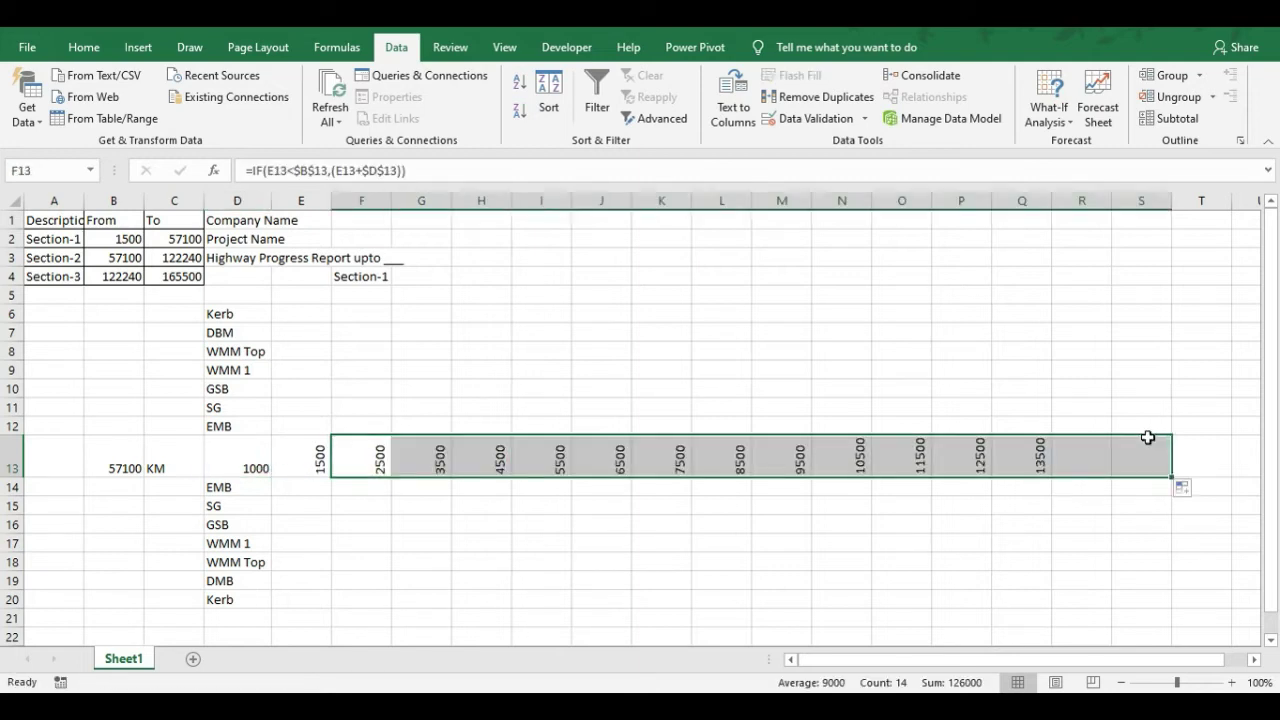
{"action": "left_click", "coordinate": [370, 462]}
{"action": "left_click_drag", "start_coordinate": [388, 474], "coordinate": [1271, 447]}
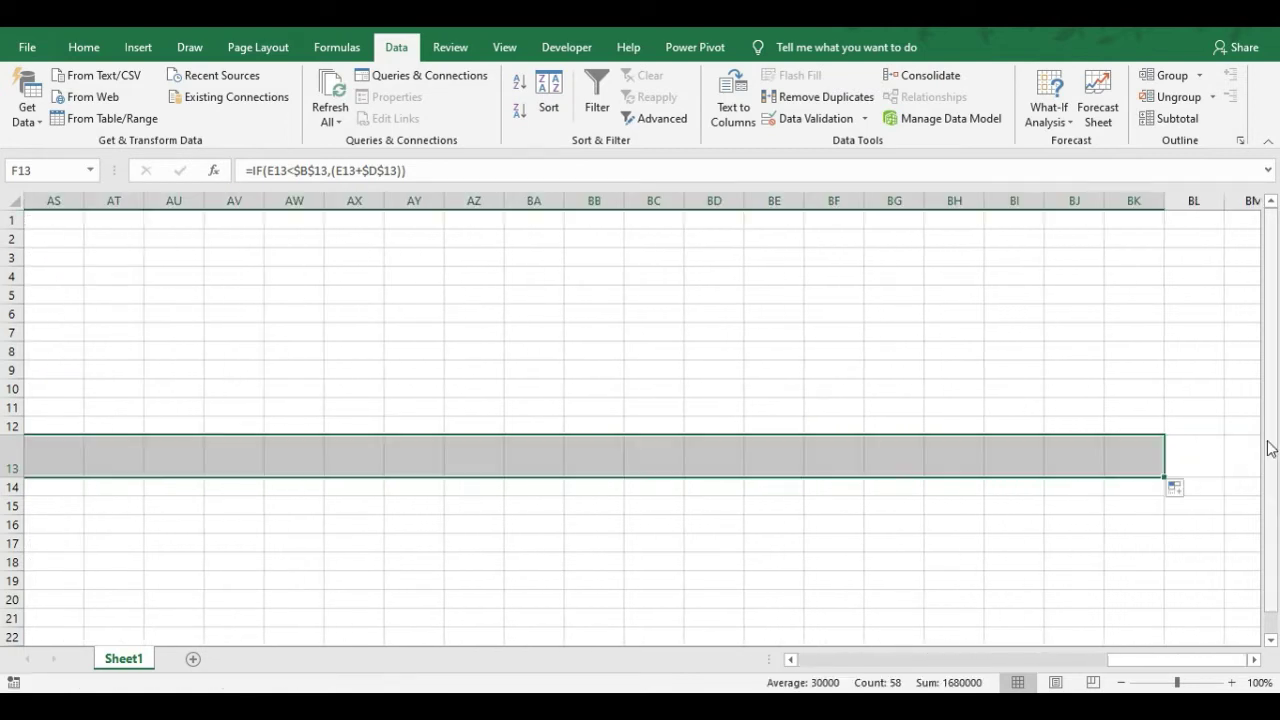
{"action": "mouse_move", "coordinate": [1185, 660]}
{"action": "left_mouse_down"}
{"action": "mouse_move", "coordinate": [820, 677]}
{"action": "mouse_move", "coordinate": [1194, 651]}
{"action": "left_mouse_up"}
Clear the trailing FALSE results in BJ13:BK13
{"action": "left_click_drag", "start_coordinate": [1071, 455], "coordinate": [1126, 466]}
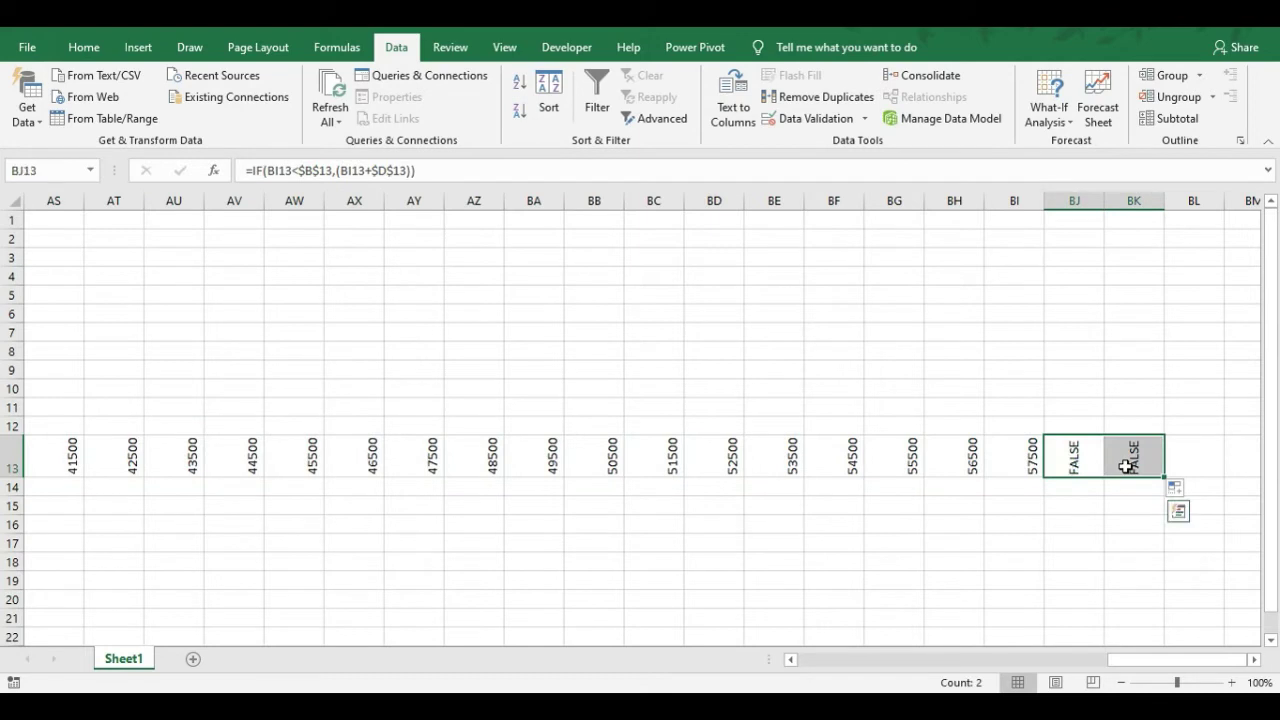
{"action": "key", "text": "Delete"}
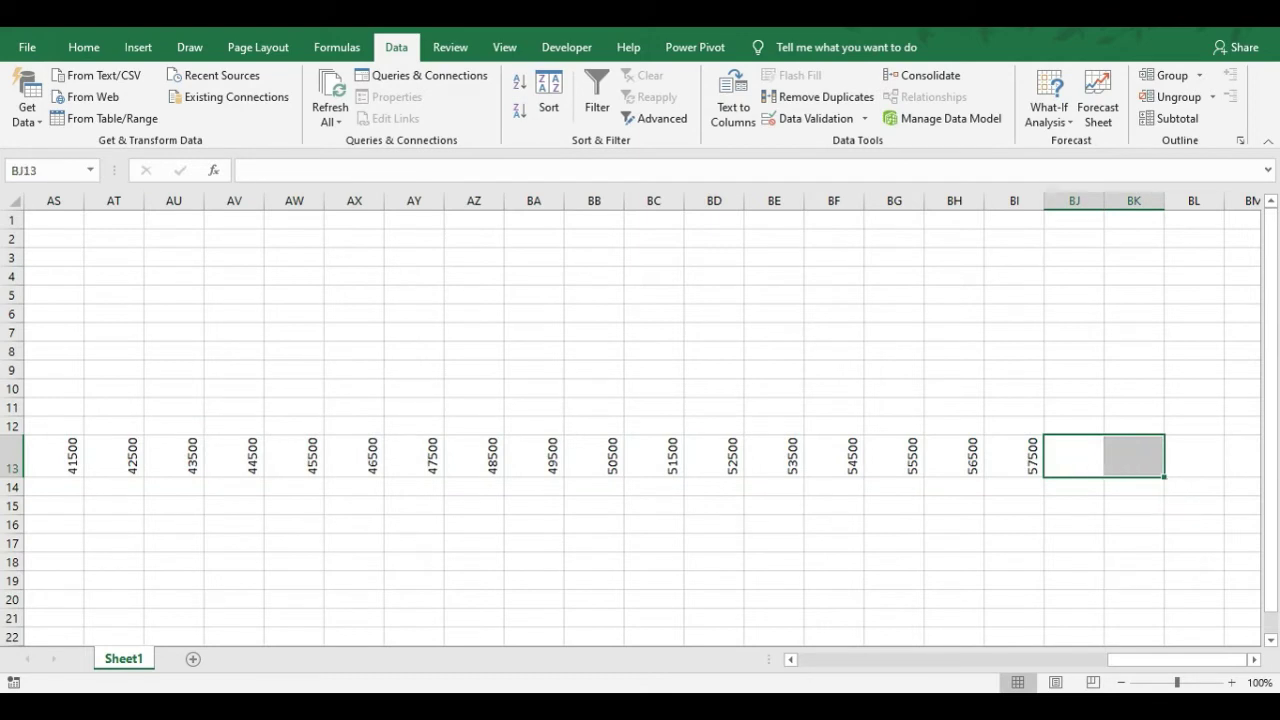
{"action": "left_click_drag", "start_coordinate": [1163, 662], "coordinate": [840, 663]}
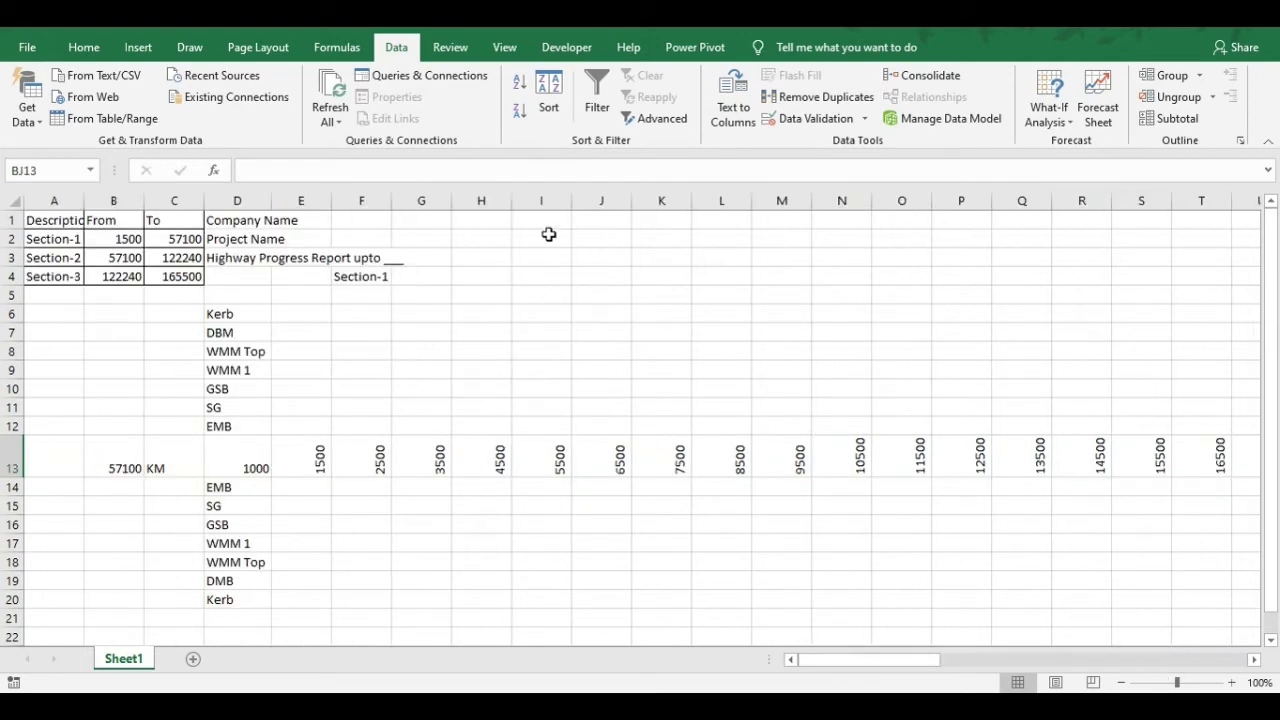
Check the chainage formula in E13 and the From lookup in B13
{"action": "left_click", "coordinate": [345, 276]}
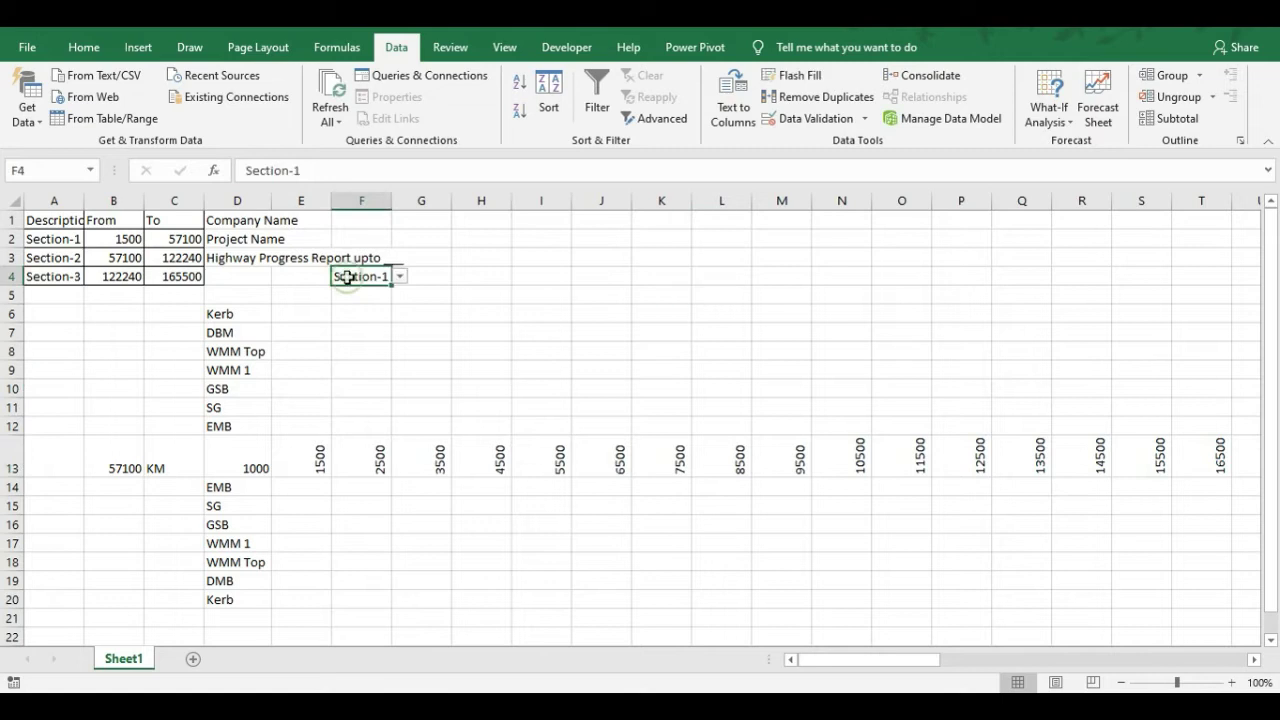
{"action": "left_click", "coordinate": [302, 197]}
{"action": "left_click", "coordinate": [300, 426]}
{"action": "left_click", "coordinate": [286, 452]}
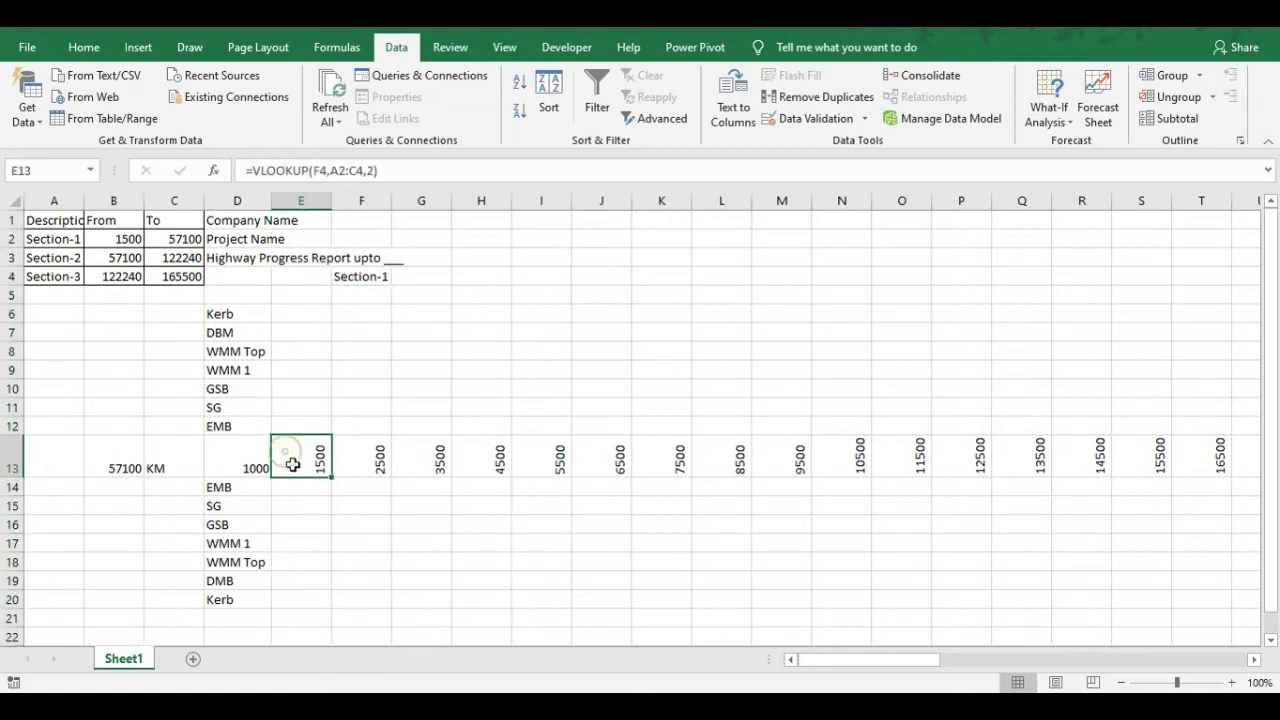
{"action": "left_click", "coordinate": [123, 463]}
{"action": "left_click", "coordinate": [298, 456]}
Switch the F4 section dropdown through Section-1 and Section-2 to Section-3
{"action": "left_click", "coordinate": [368, 279]}
{"action": "left_click", "coordinate": [399, 277]}
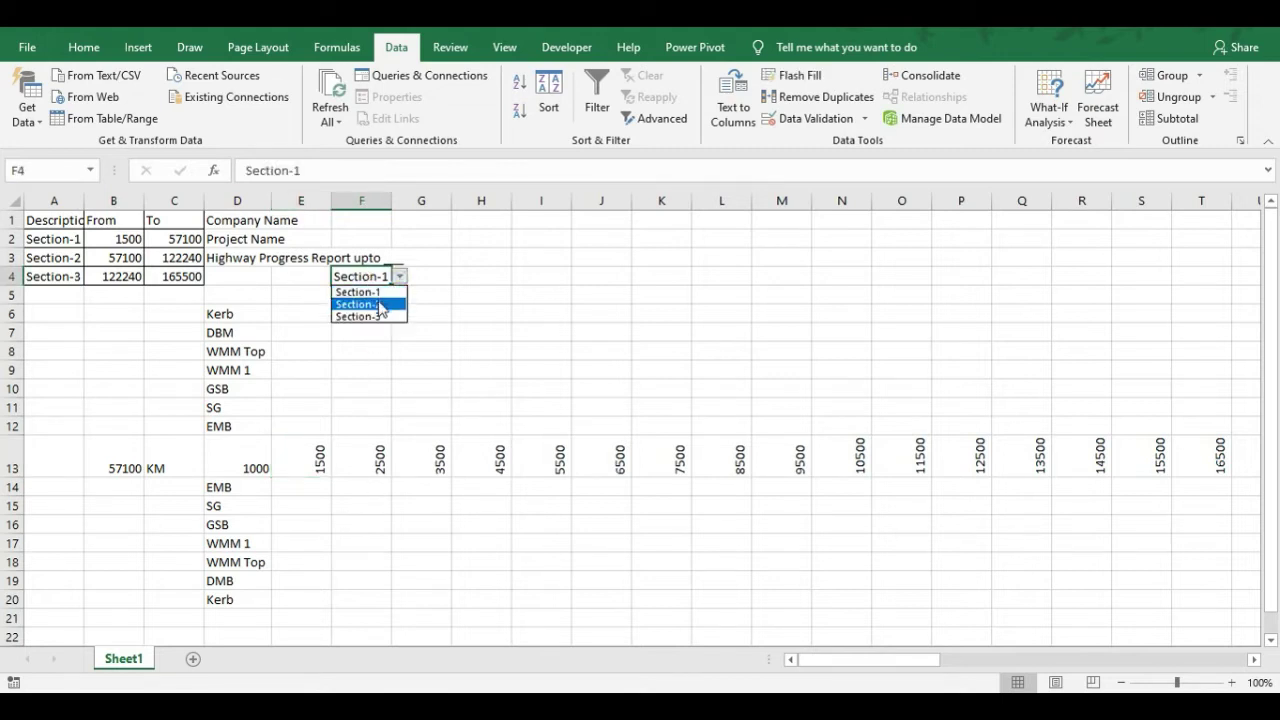
{"action": "left_click", "coordinate": [371, 291]}
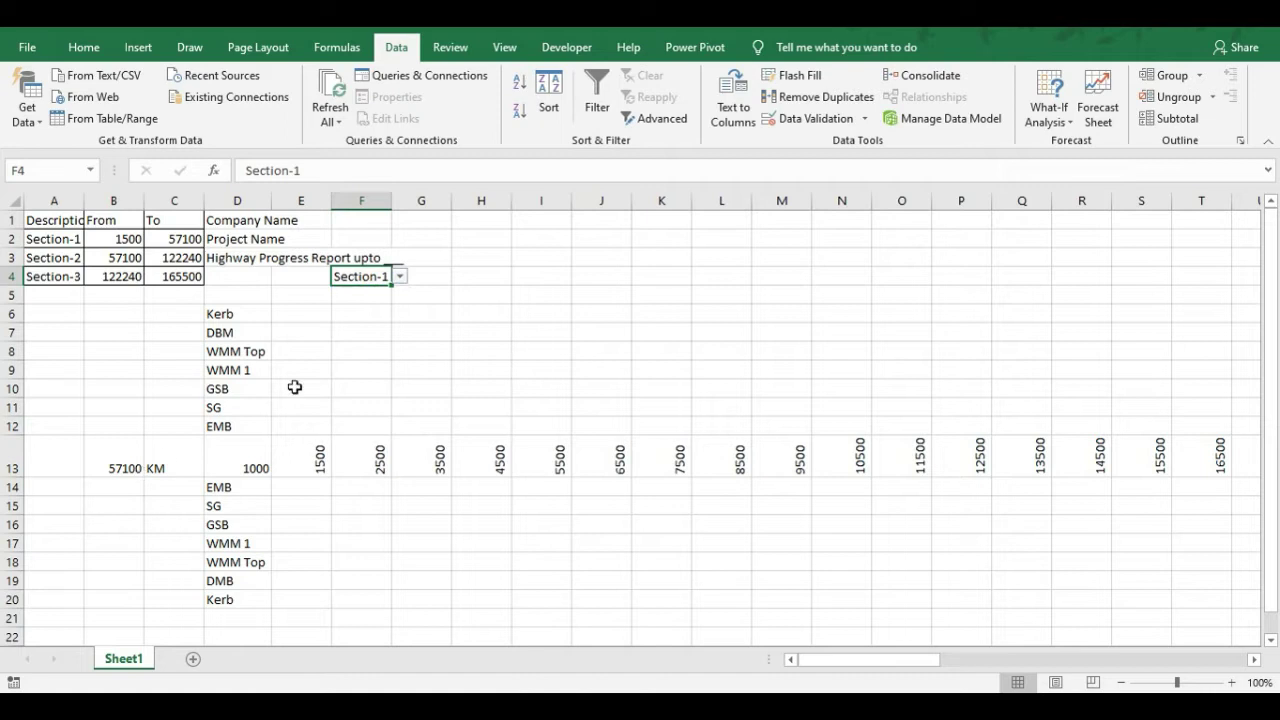
{"action": "left_click", "coordinate": [402, 278]}
{"action": "left_click", "coordinate": [371, 303]}
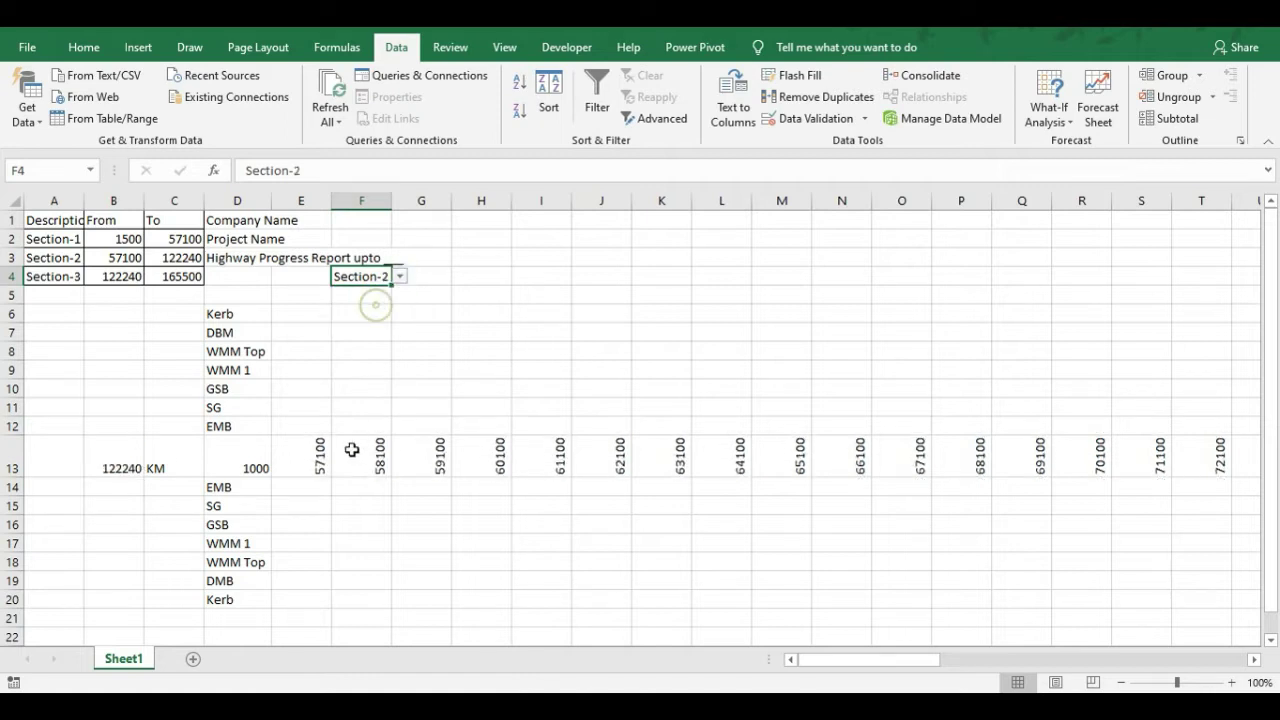
{"action": "left_click", "coordinate": [402, 278]}
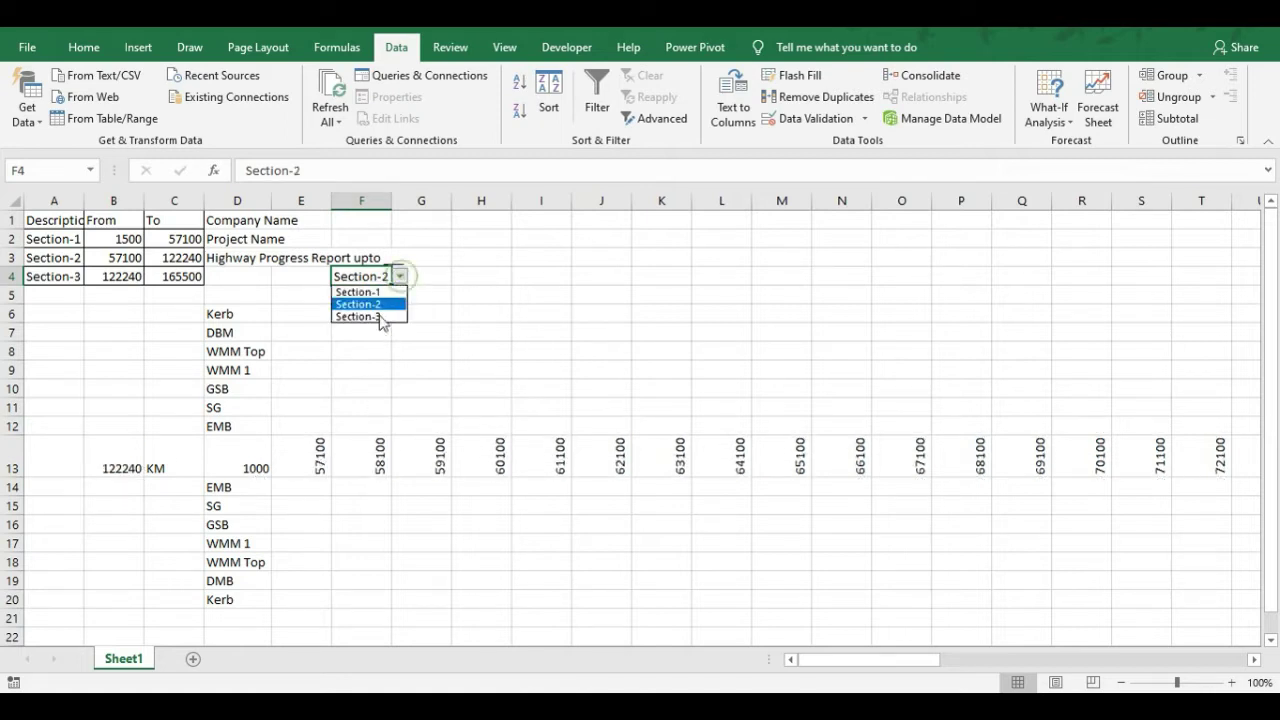
{"action": "left_click", "coordinate": [377, 315]}
Set the D13 interval to 20, keep Section-3, and make row 13 taller
{"action": "left_click", "coordinate": [255, 468]}
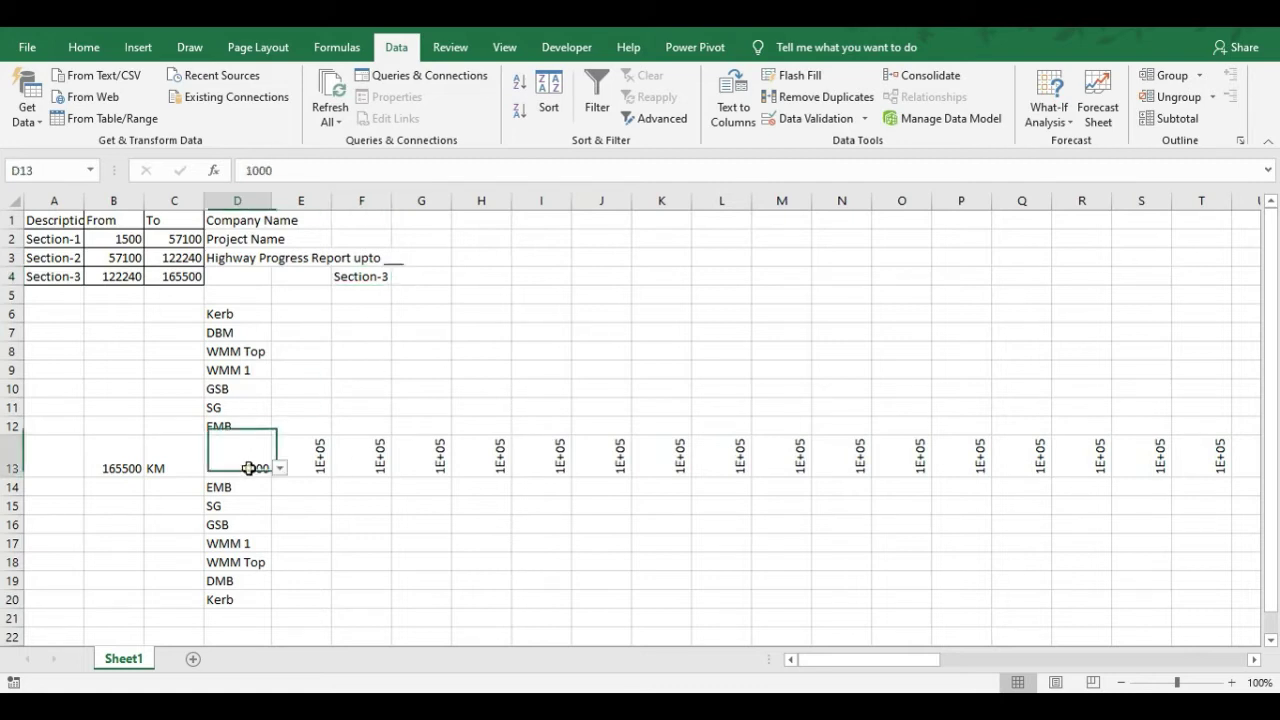
{"action": "left_click", "coordinate": [280, 468]}
{"action": "left_click", "coordinate": [245, 485]}
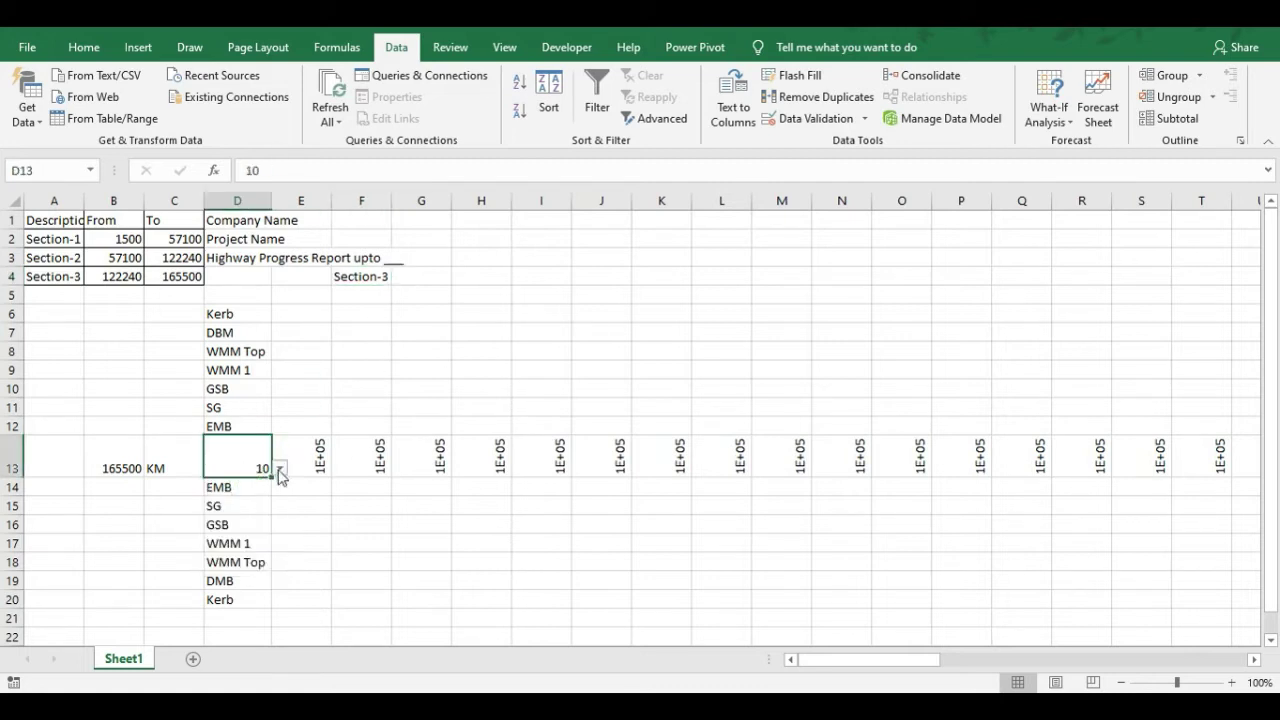
{"action": "left_click", "coordinate": [372, 278]}
{"action": "left_click", "coordinate": [400, 277]}
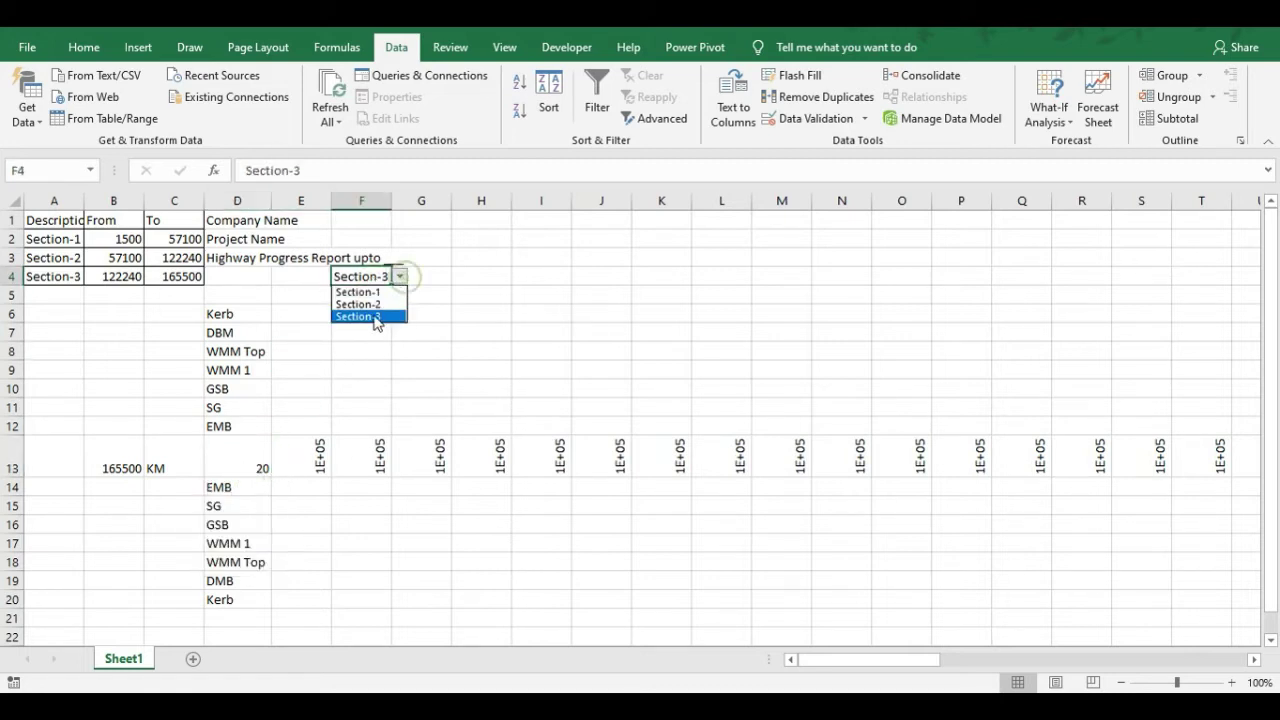
{"action": "left_click", "coordinate": [372, 316]}
{"action": "left_click_drag", "start_coordinate": [22, 476], "coordinate": [20, 494]}
{"action": "left_click", "coordinate": [316, 454]}
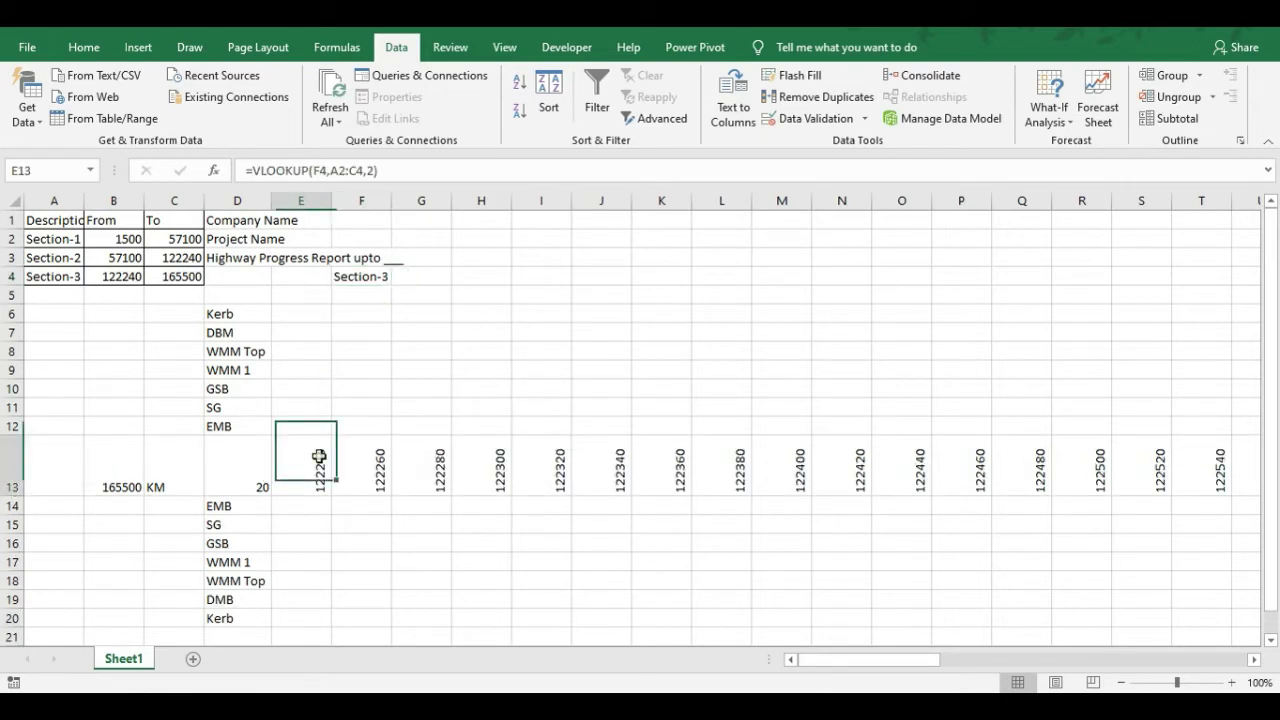
Apply the custom number format 0+000 to the row-13 chainages from E13 rightward
{"action": "key", "text": "ctrl+shift+Right"}
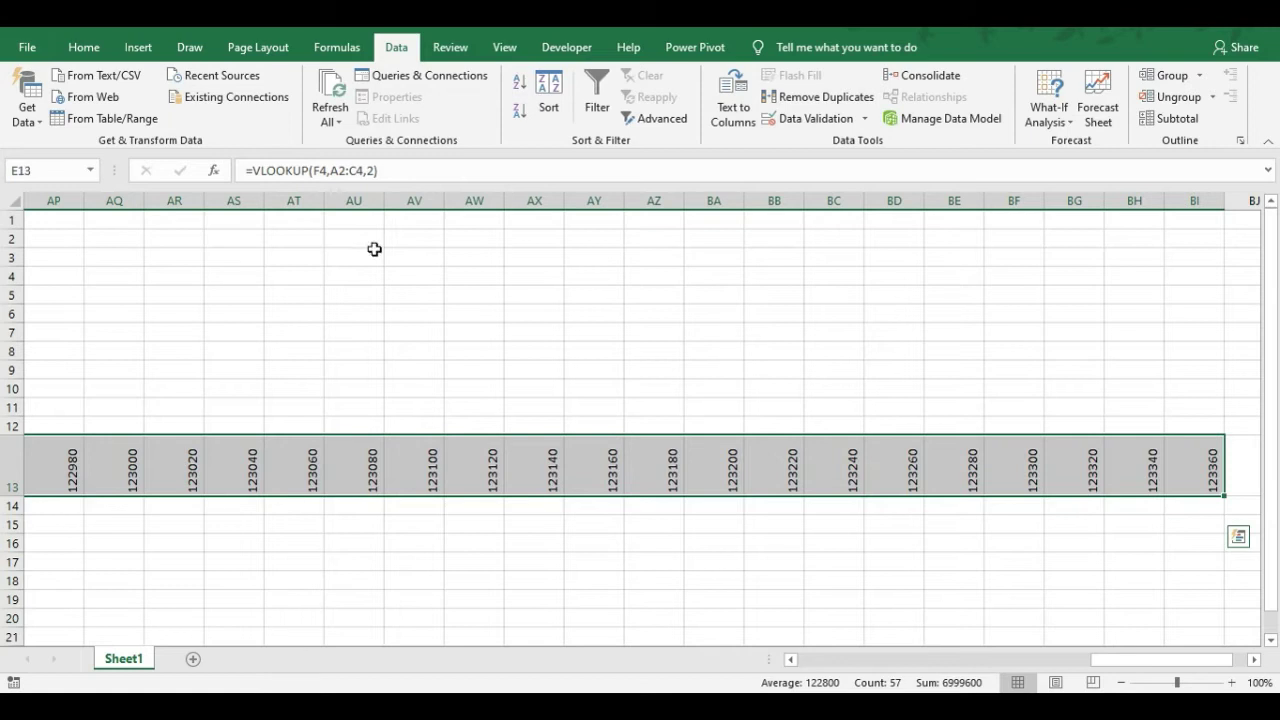
{"action": "left_click", "coordinate": [84, 47]}
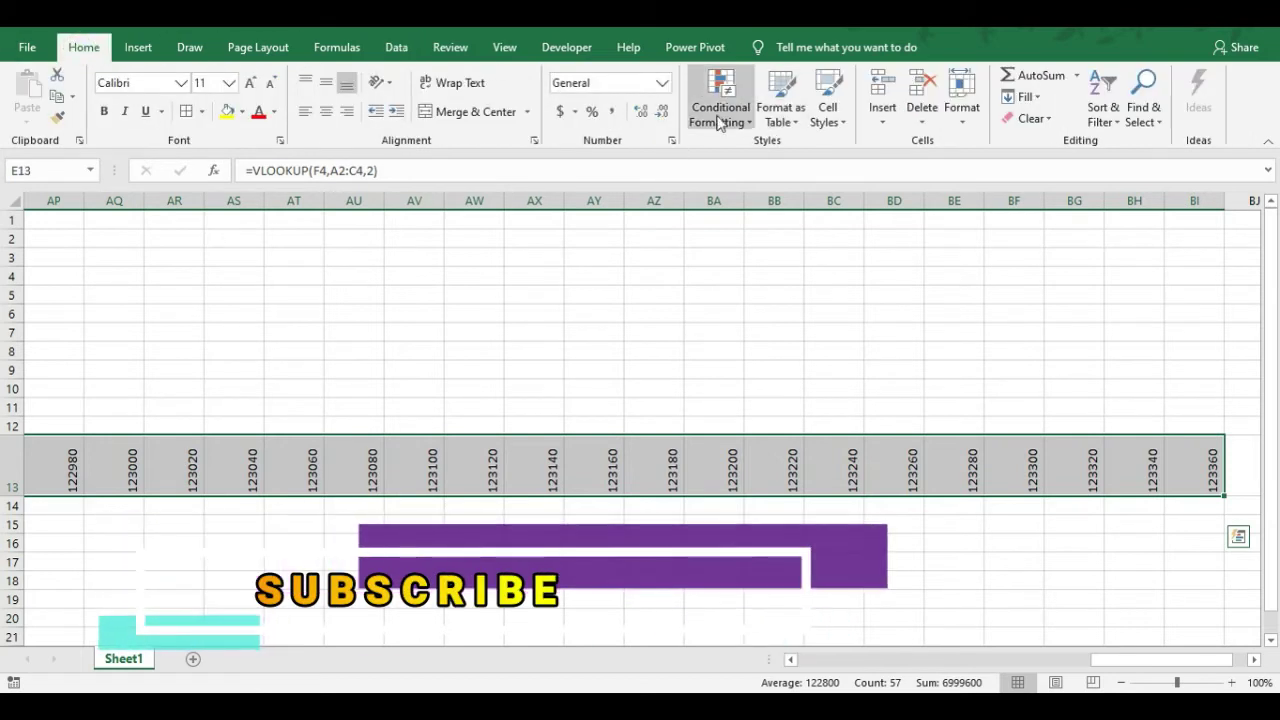
{"action": "left_click", "coordinate": [662, 82]}
{"action": "left_click", "coordinate": [658, 522]}
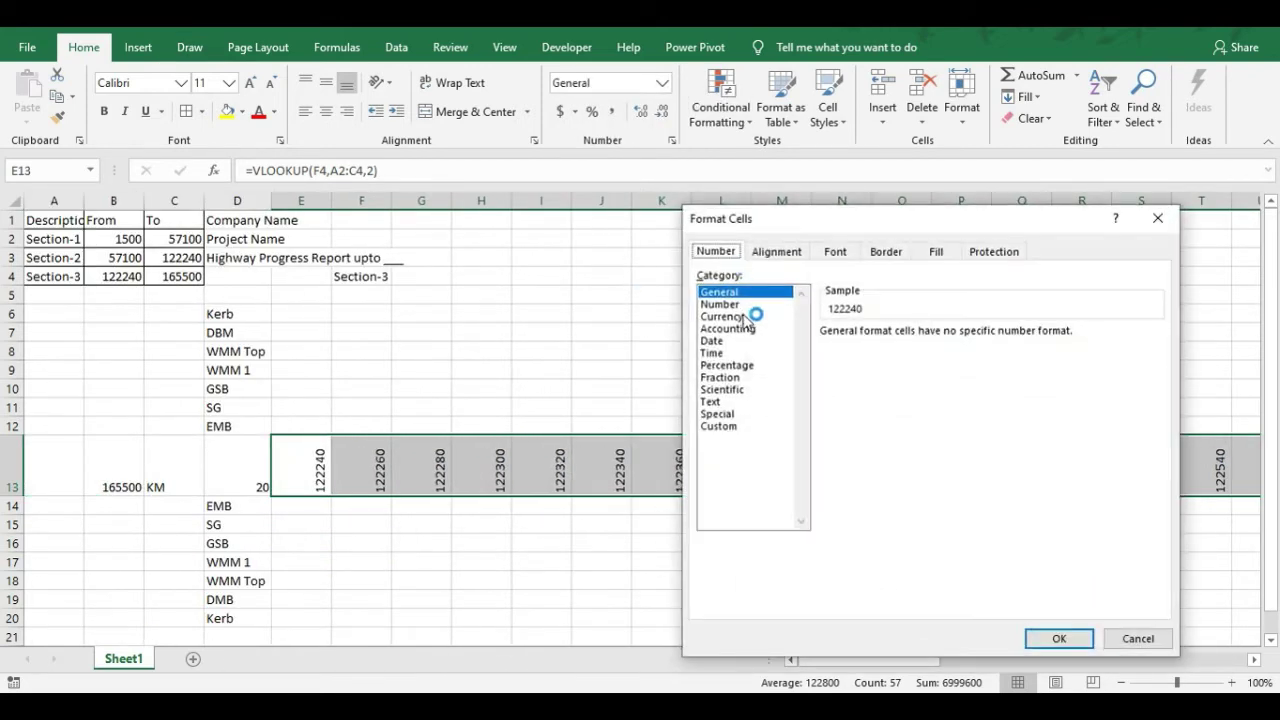
{"action": "left_click", "coordinate": [720, 425]}
{"action": "double_click", "coordinate": [866, 347]}
{"action": "left_click_drag", "start_coordinate": [832, 347], "coordinate": [819, 354]}
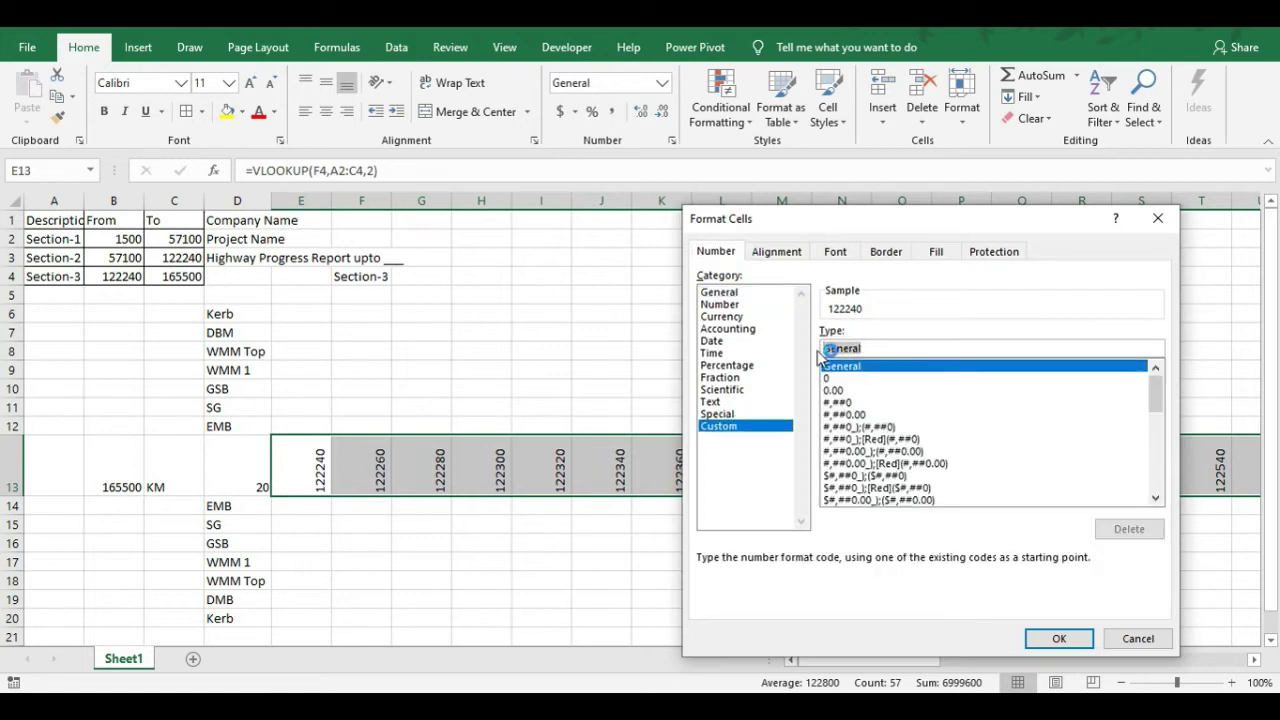
{"action": "type", "text": "0+000"}
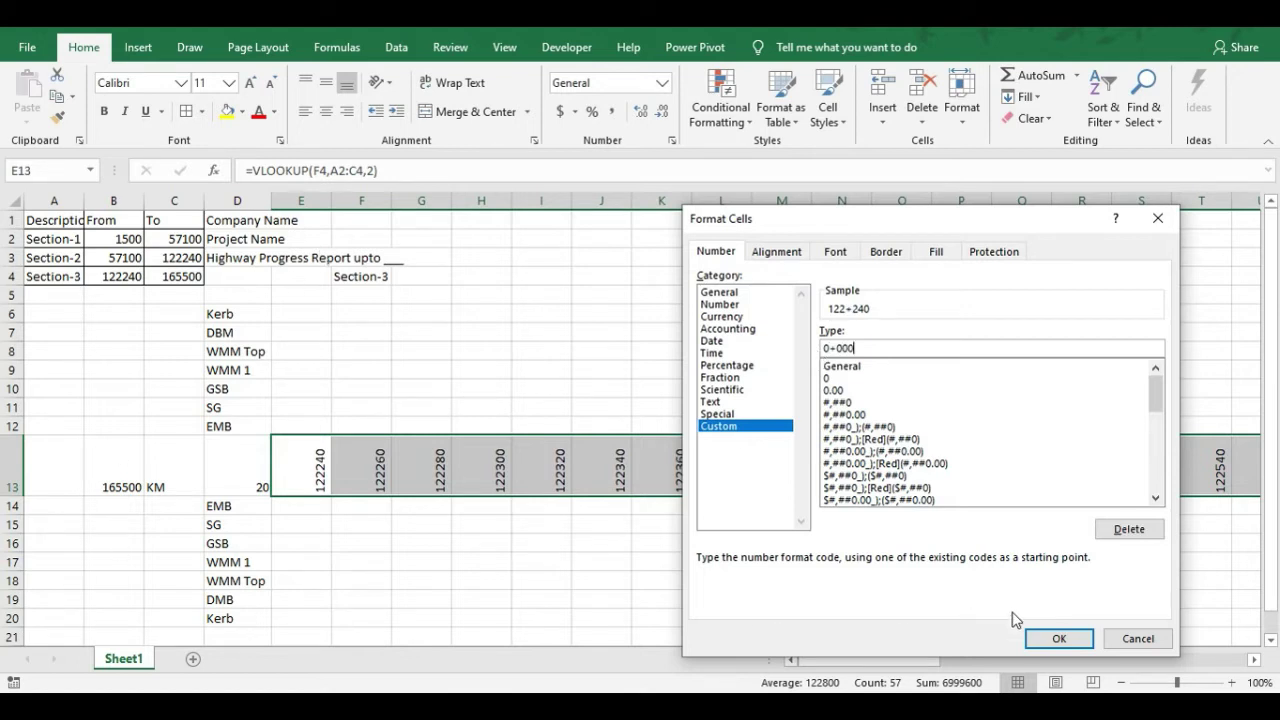
{"action": "left_click", "coordinate": [1056, 637]}
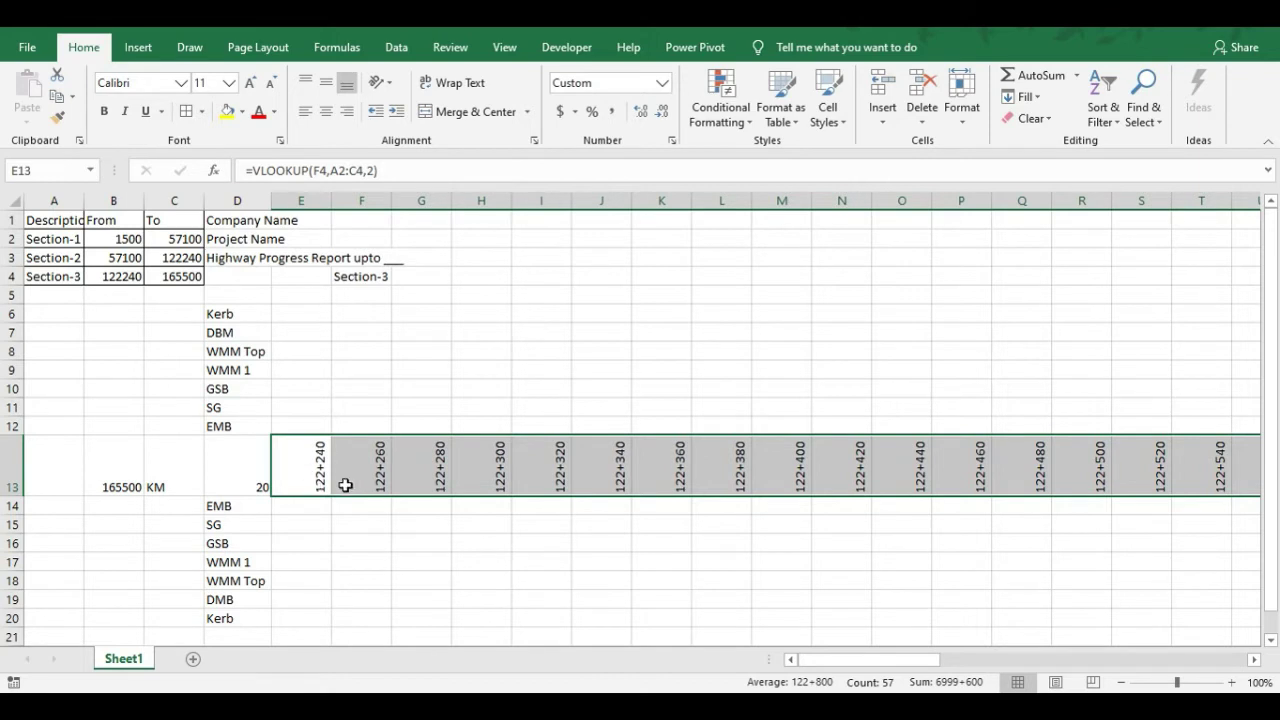
Change the D13 chainage interval to 10
{"action": "left_click", "coordinate": [257, 484]}
{"action": "left_click", "coordinate": [280, 487]}
{"action": "left_click", "coordinate": [250, 508]}
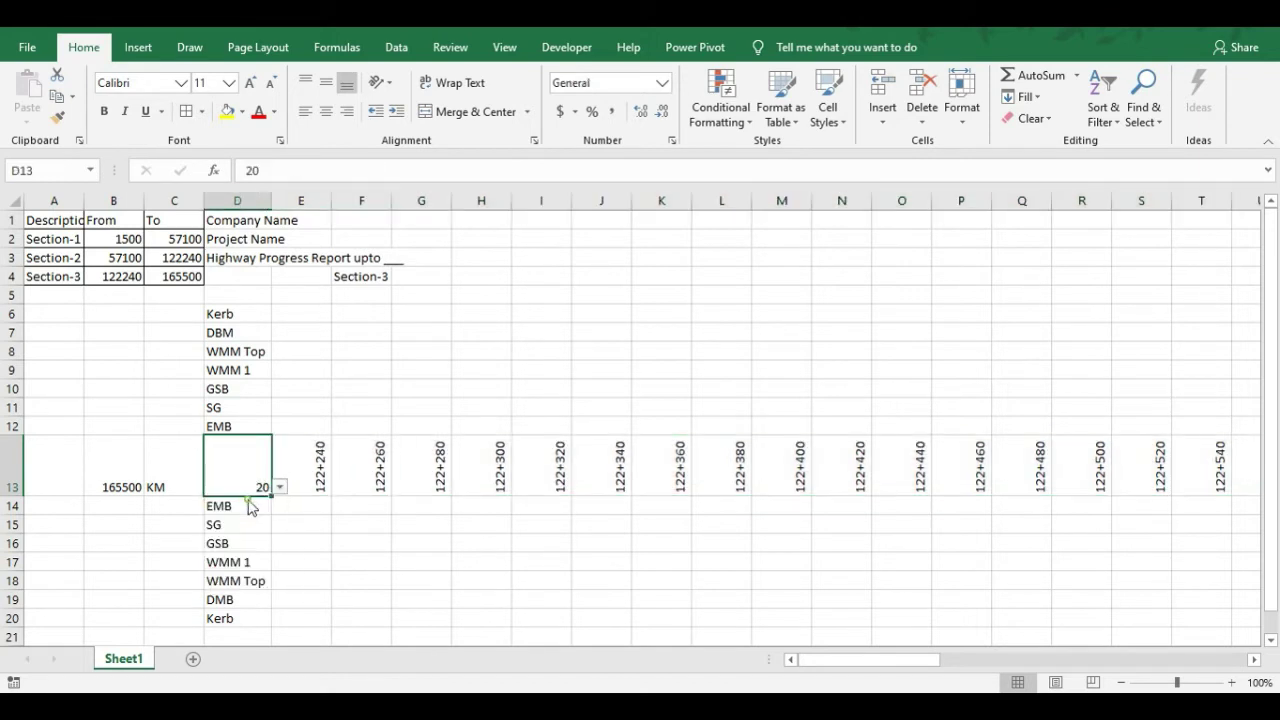
Switch the F4 section dropdown to Section-1
{"action": "left_click", "coordinate": [370, 280]}
{"action": "left_click", "coordinate": [399, 276]}
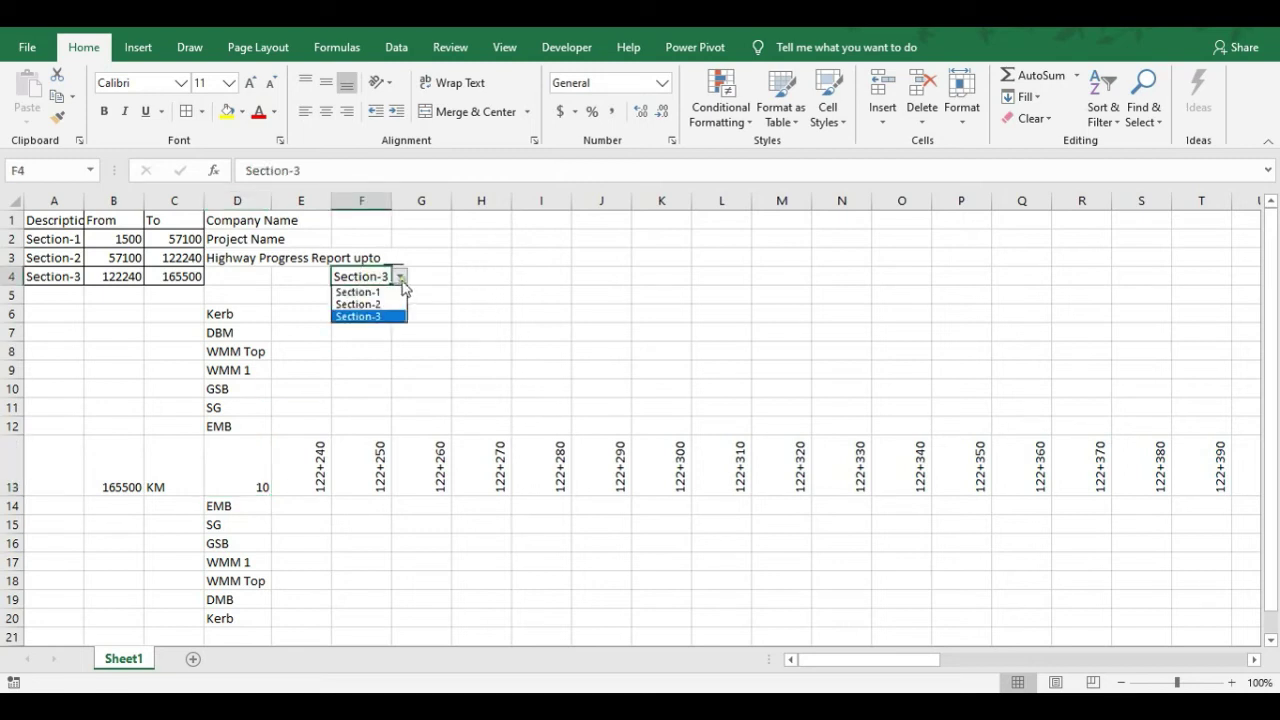
{"action": "left_click", "coordinate": [372, 296]}
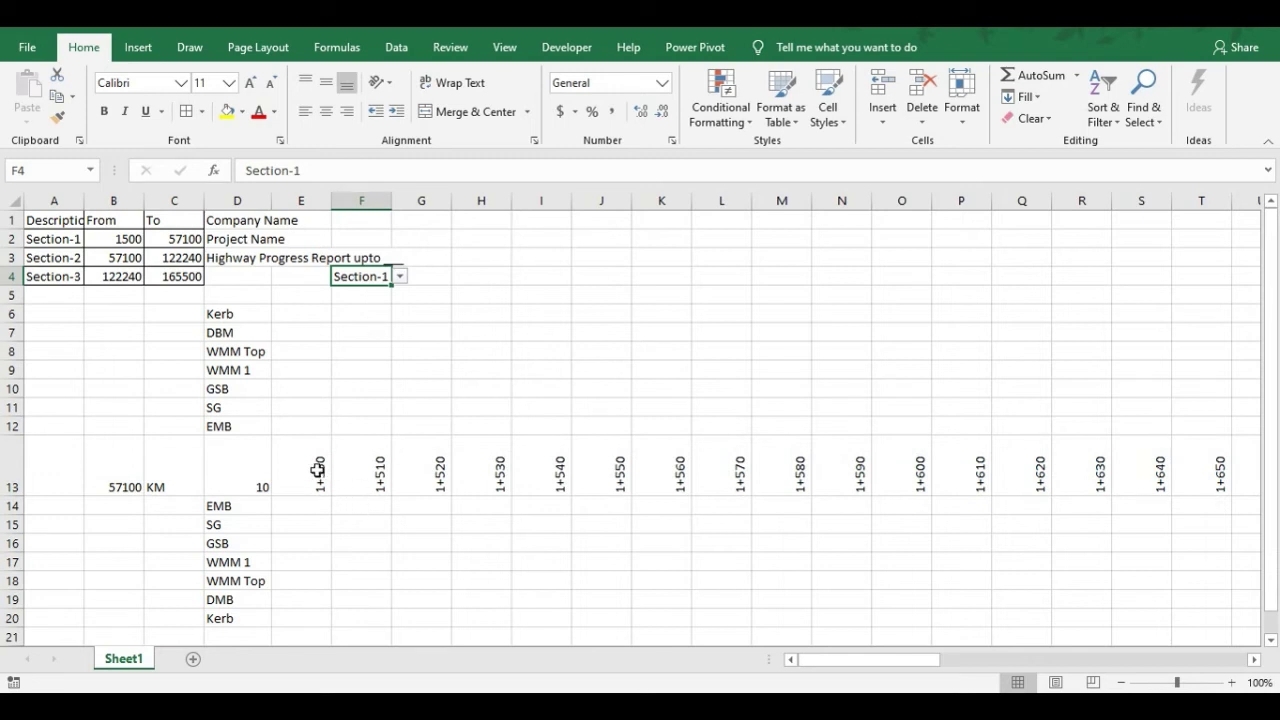
Verify the B13, D13 and E13 chainage cells, then add a new blank Sheet2
{"action": "left_click", "coordinate": [122, 477]}
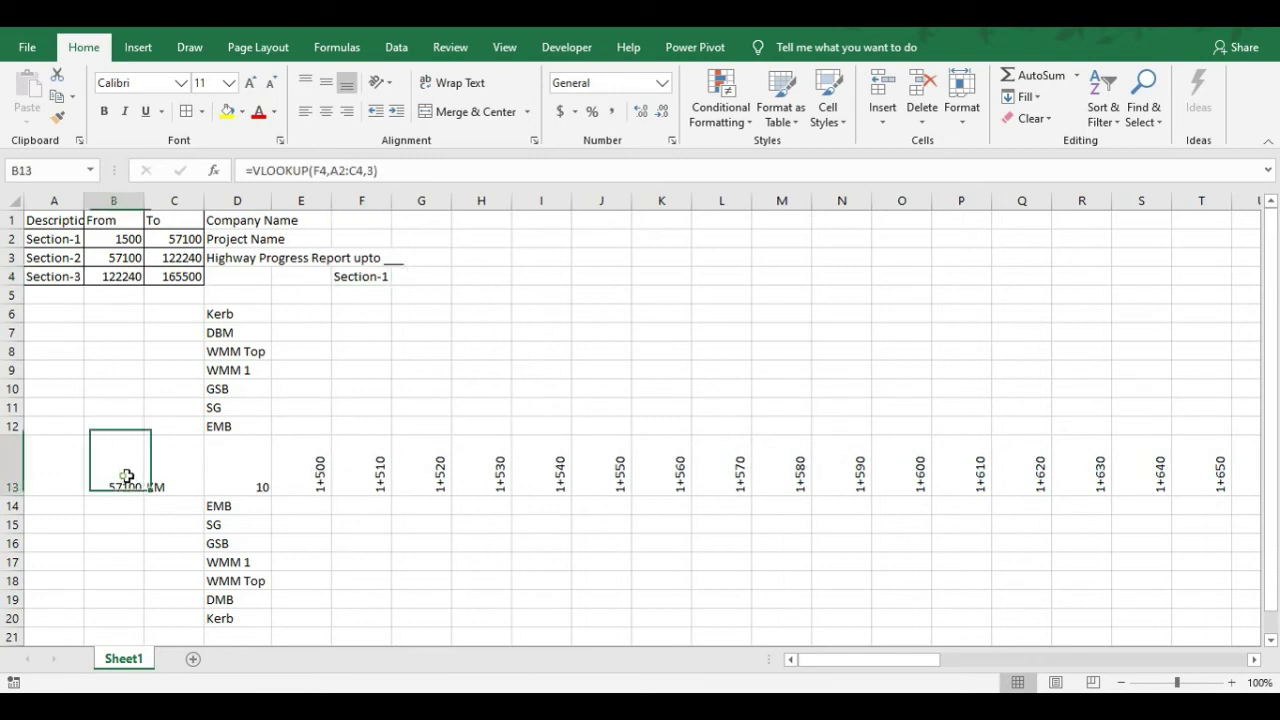
{"action": "left_click", "coordinate": [258, 482]}
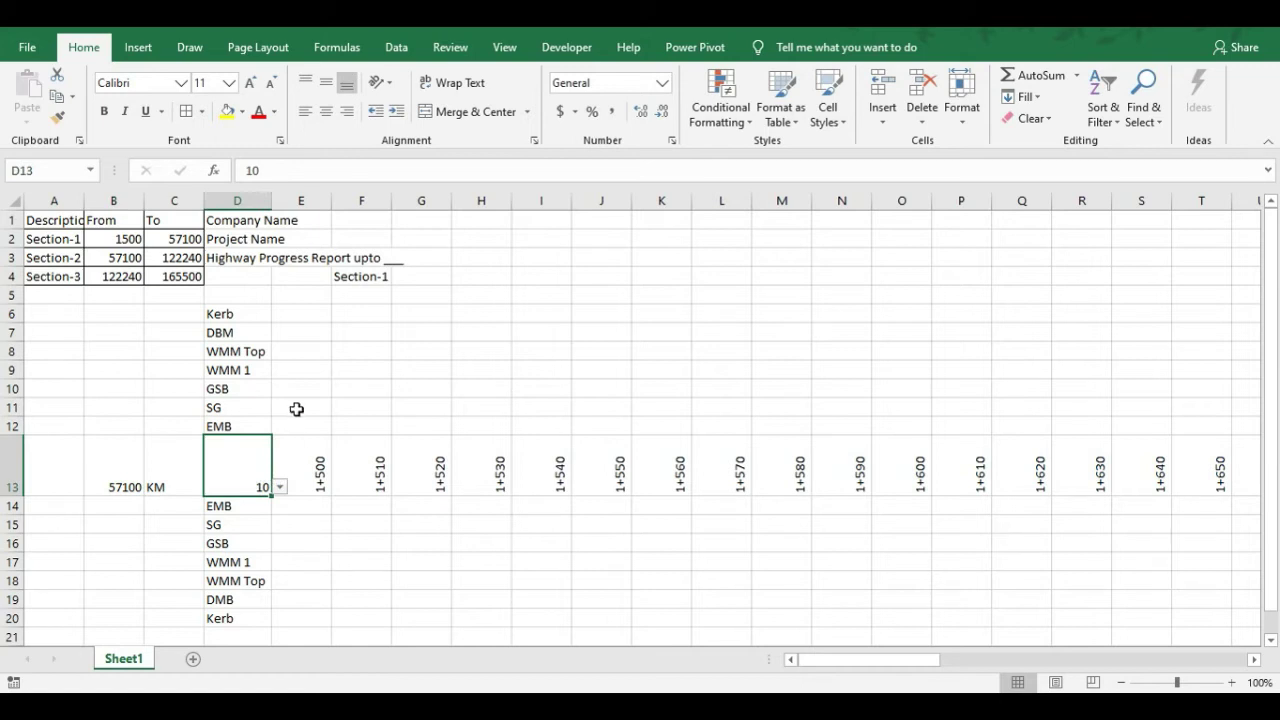
{"action": "scroll", "coordinate": [306, 408], "scroll_direction": "down", "scroll_amount": 2}
{"action": "scroll", "coordinate": [304, 409], "scroll_direction": "up", "scroll_amount": 2}
{"action": "left_click", "coordinate": [316, 448]}
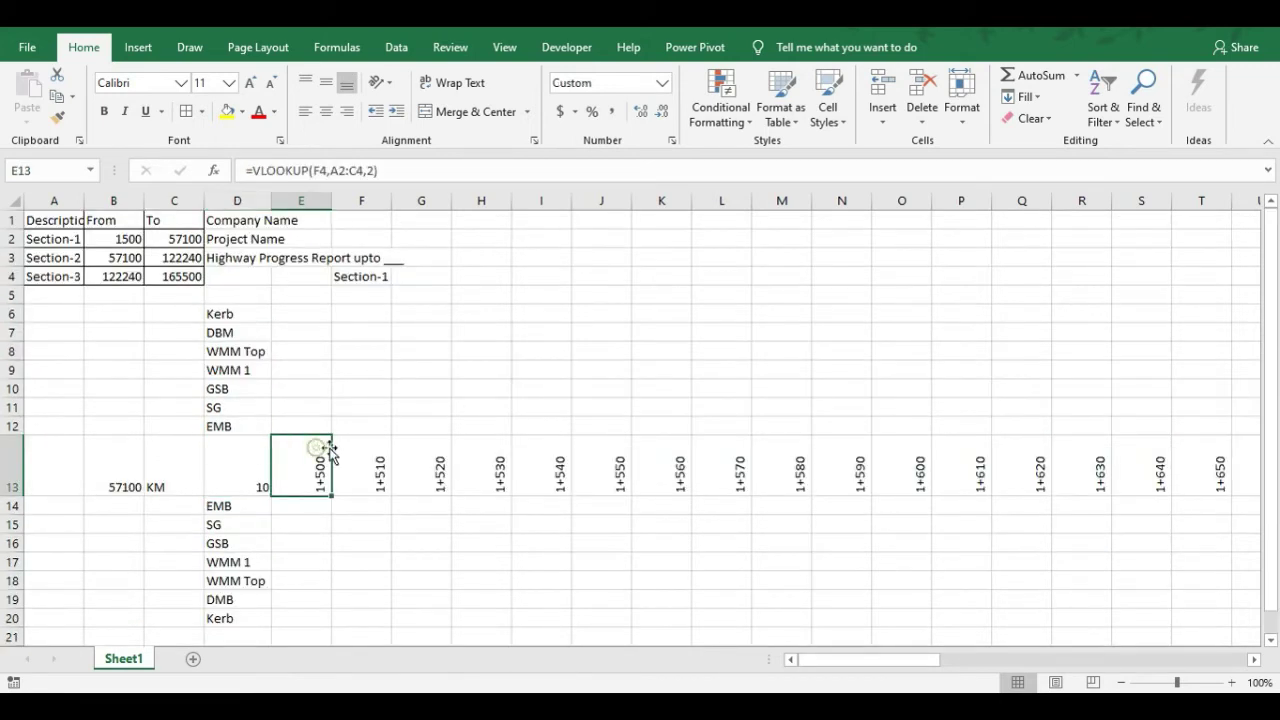
{"action": "left_click", "coordinate": [322, 430]}
{"action": "left_click", "coordinate": [316, 470]}
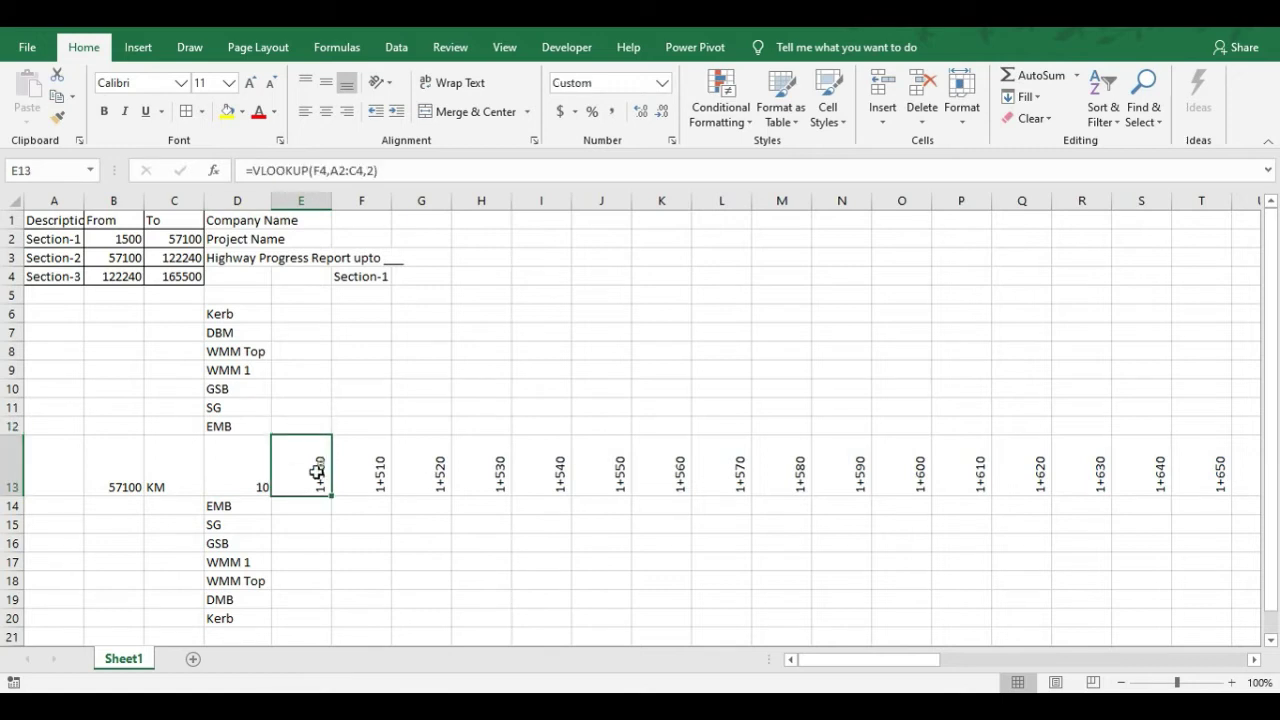
{"action": "left_click", "coordinate": [195, 660]}
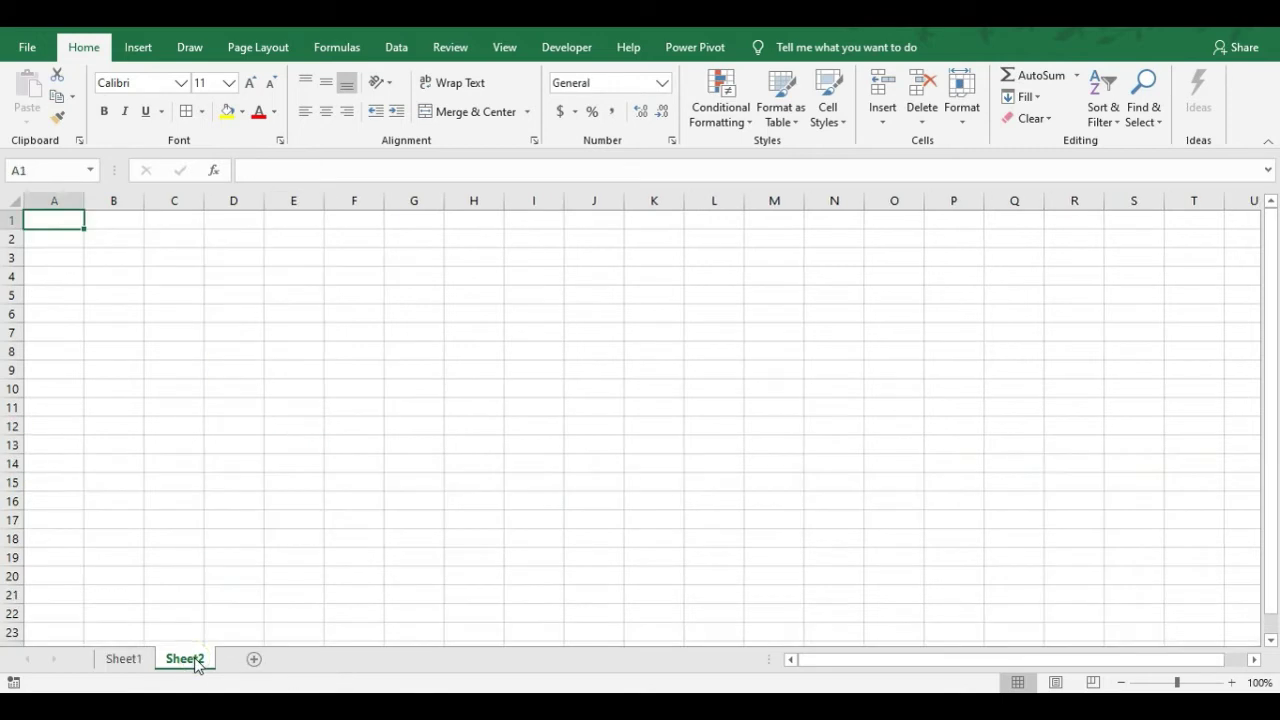
Add six more blank worksheets, Sheet3 through Sheet8
{"action": "left_click", "coordinate": [124, 660]}
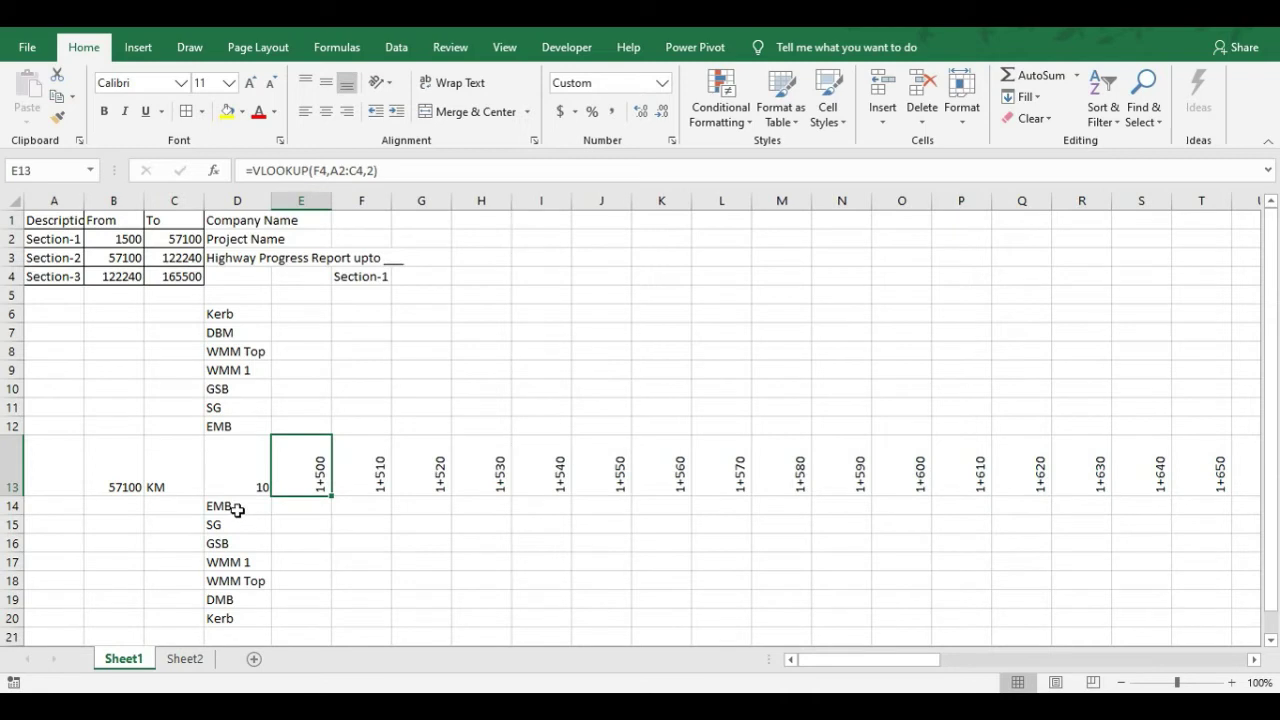
{"action": "left_click", "coordinate": [198, 658]}
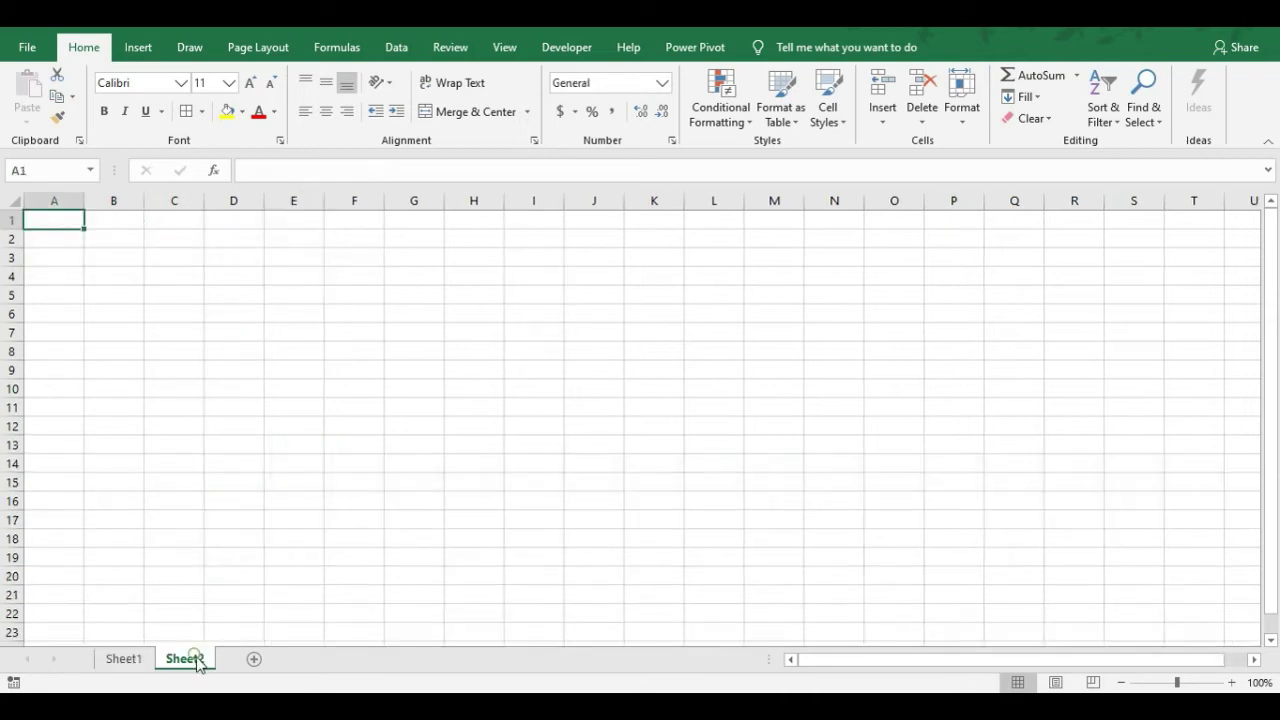
{"action": "left_click", "coordinate": [252, 659]}
{"action": "left_click", "coordinate": [315, 661]}
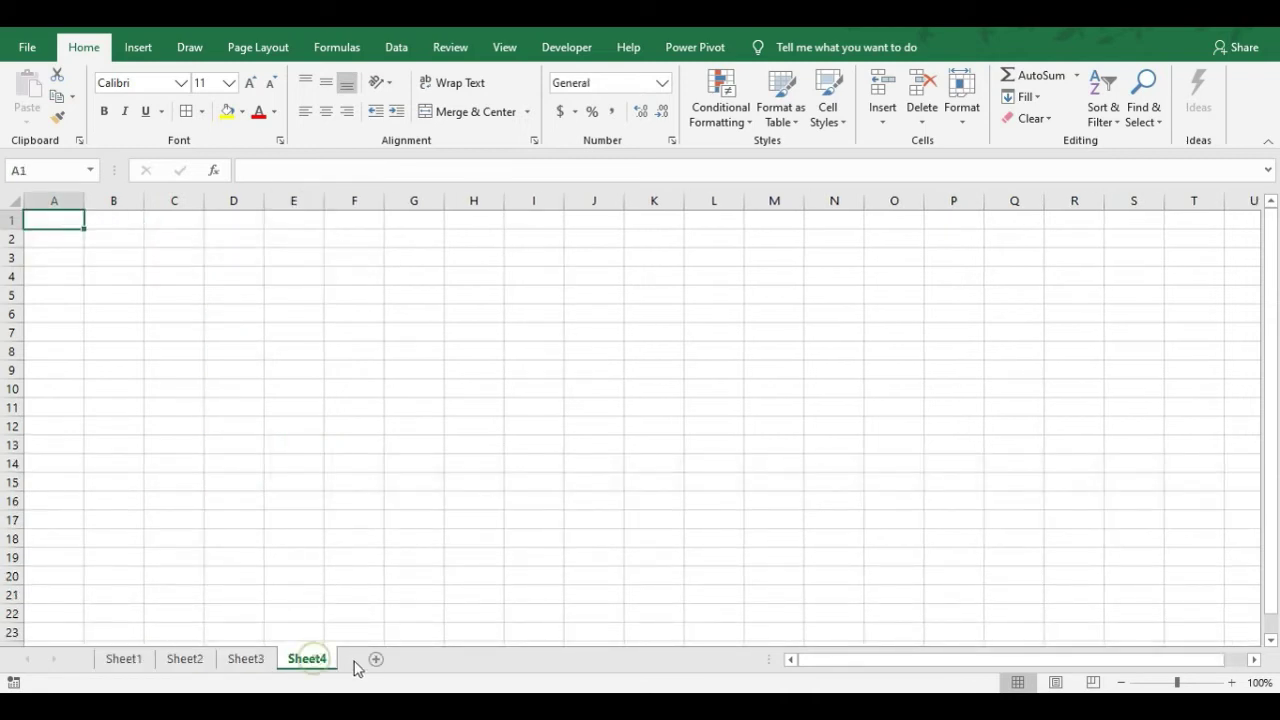
{"action": "left_click", "coordinate": [378, 662]}
{"action": "left_click", "coordinate": [446, 661]}
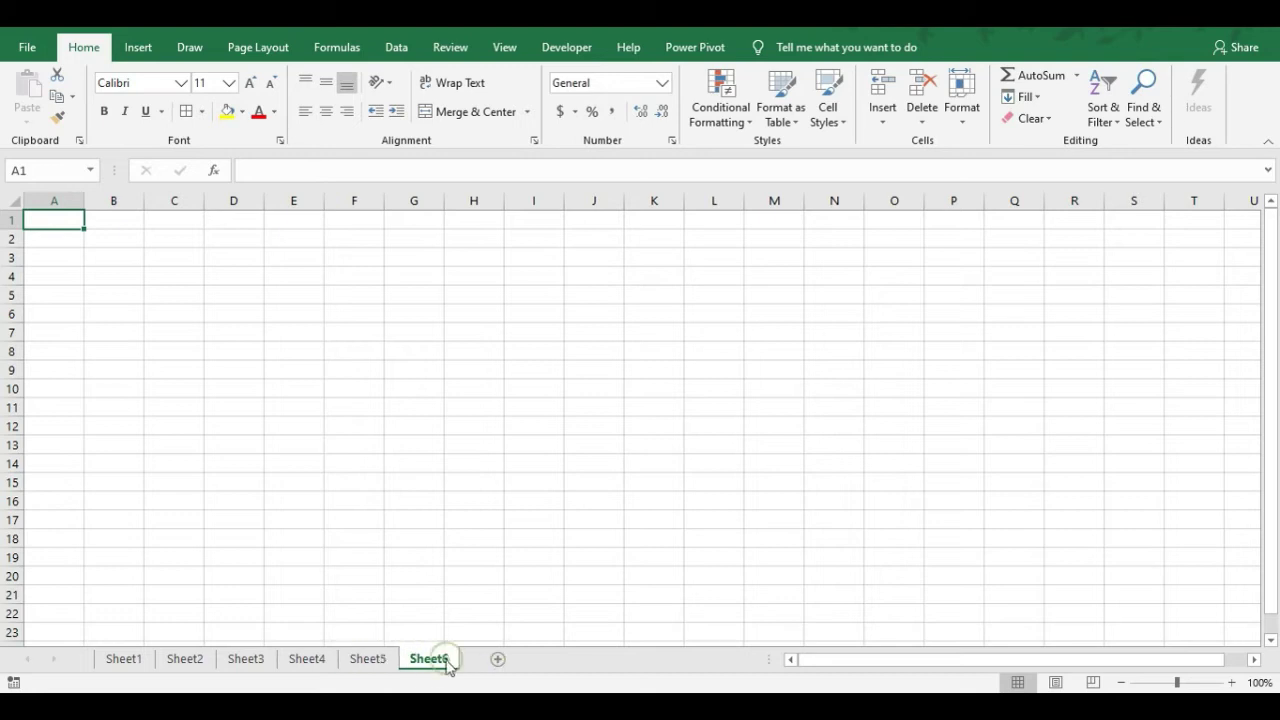
{"action": "left_click", "coordinate": [502, 664]}
{"action": "left_click", "coordinate": [560, 662]}
Move Sheet1 to the end after Sheet8, then show Sheet2
{"action": "left_click", "coordinate": [125, 661]}
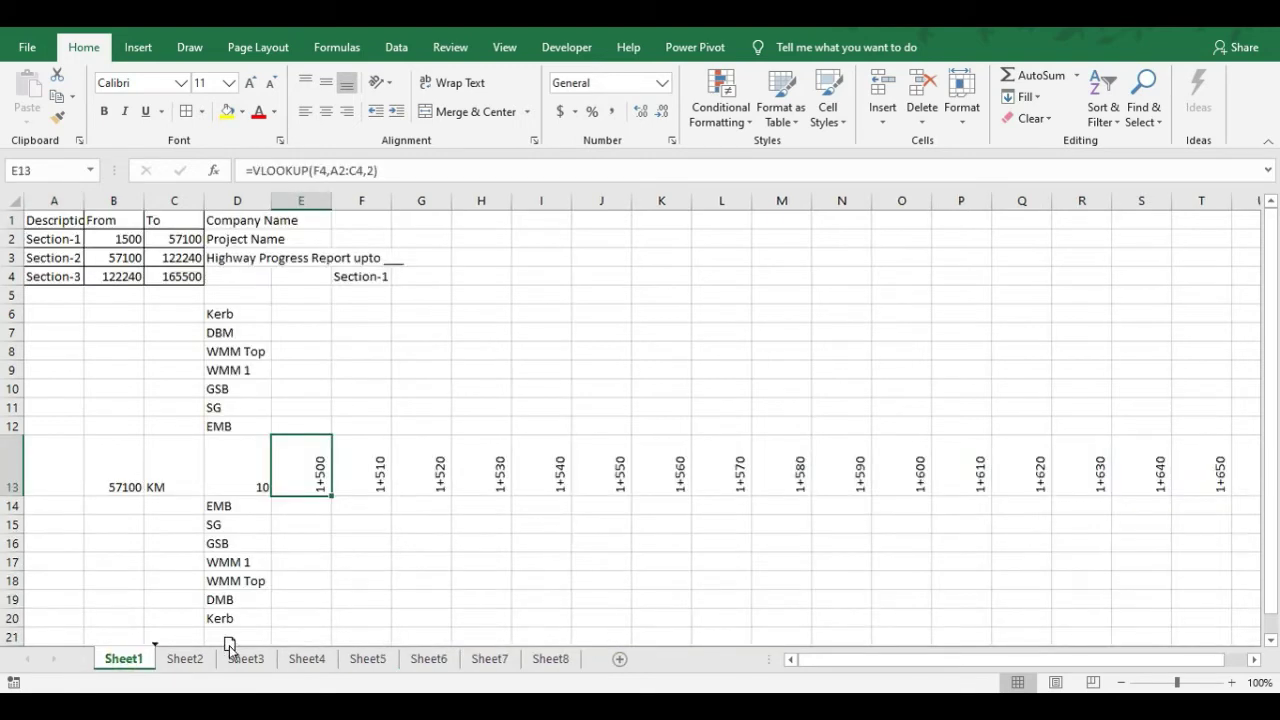
{"action": "left_click_drag", "start_coordinate": [603, 670], "coordinate": [603, 668]}
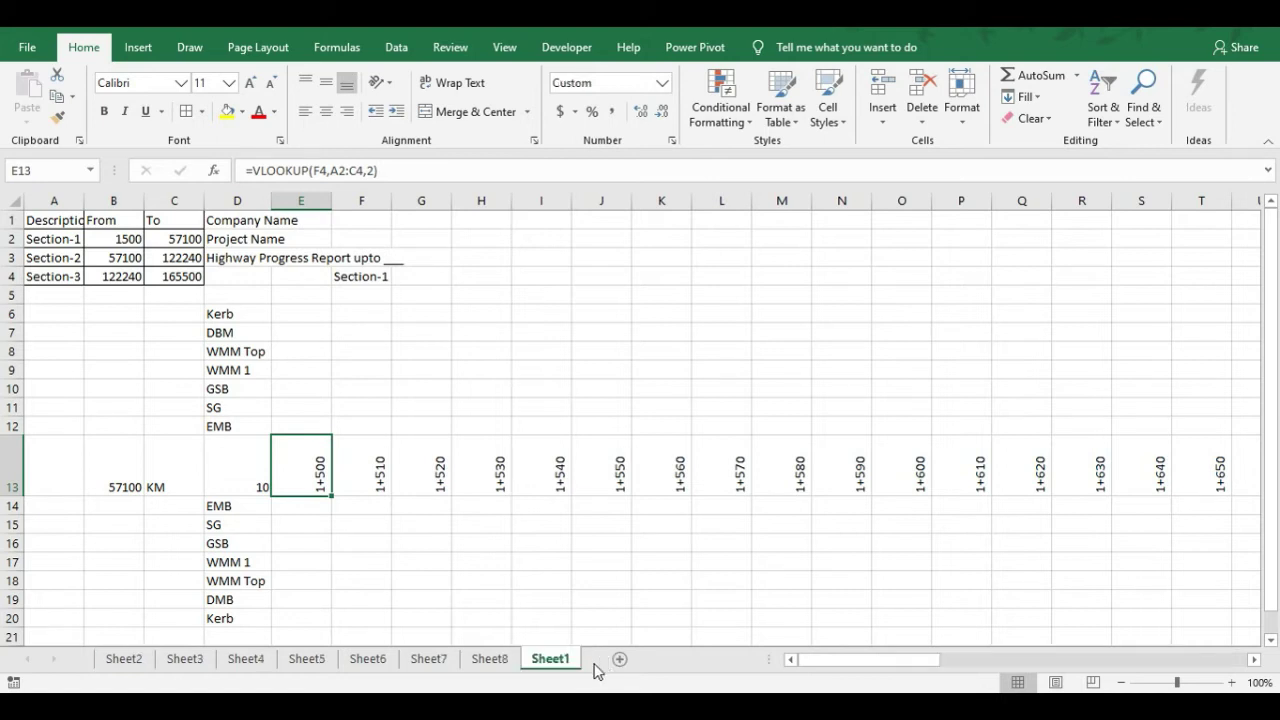
{"action": "left_click", "coordinate": [125, 661]}
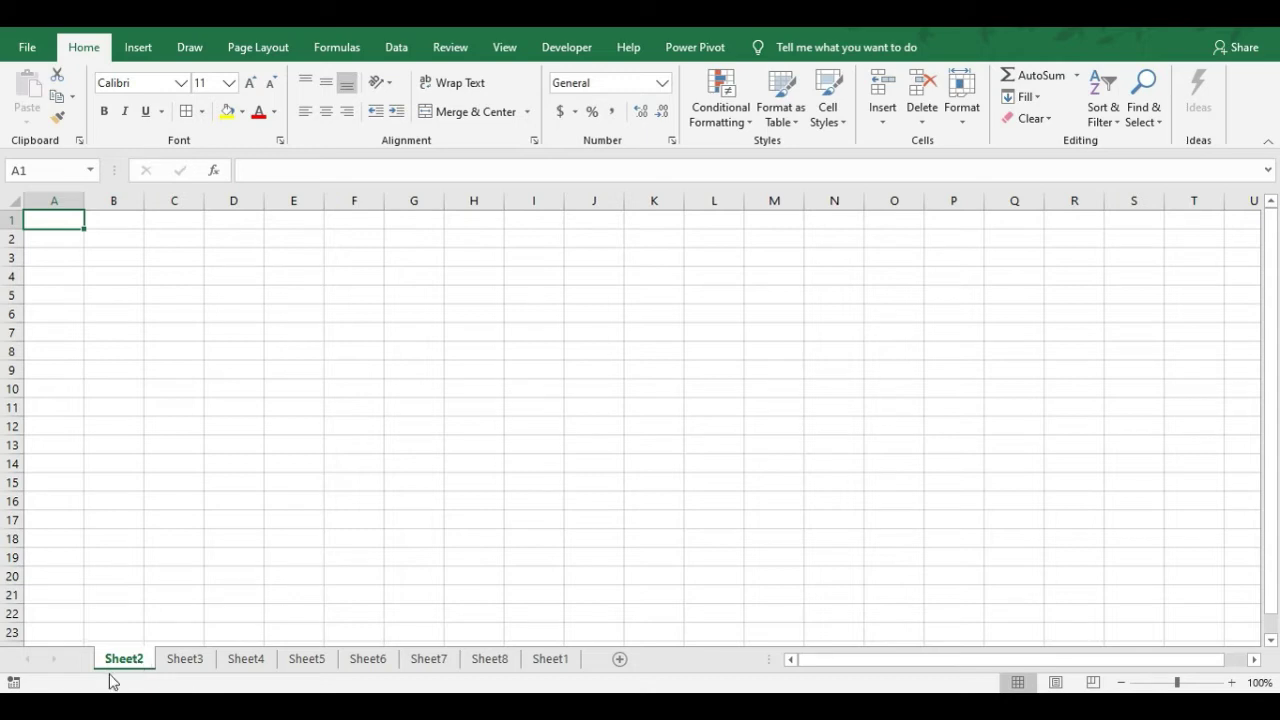
Rename Sheet2 through Sheet5 to EMB, SG, GSB and WMM1
{"action": "left_click", "coordinate": [184, 660], "text": "ctrl"}
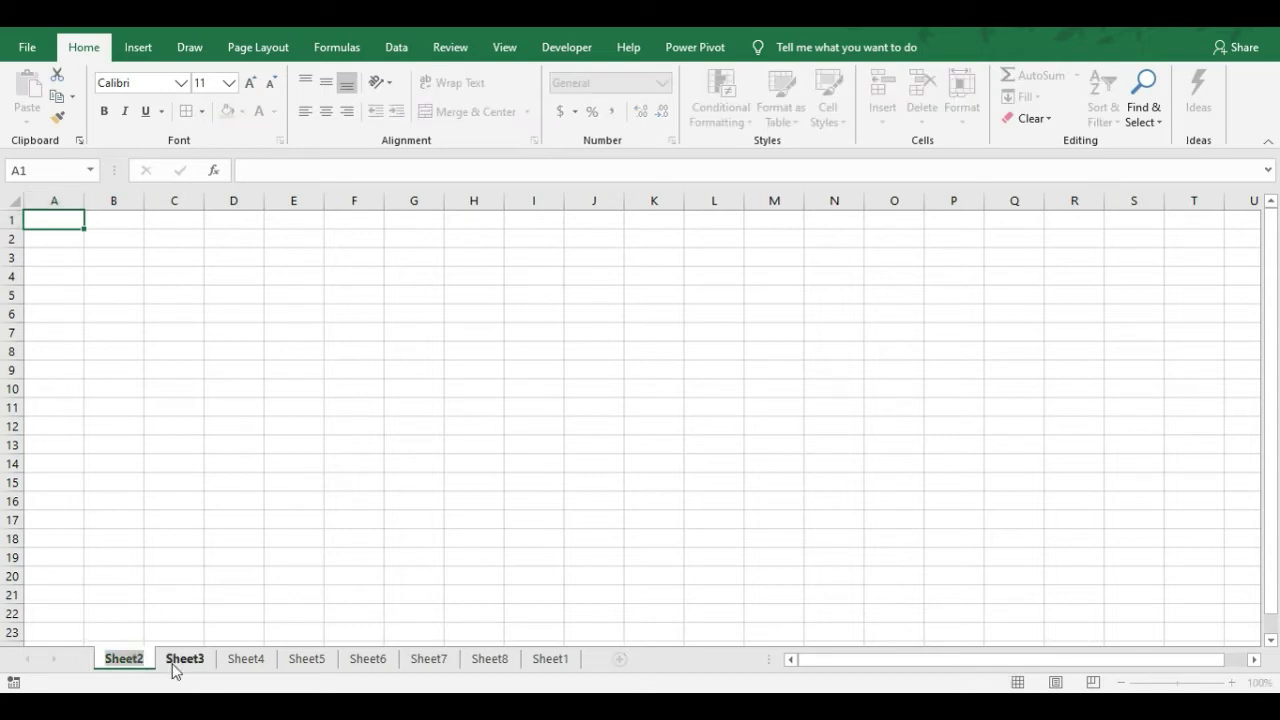
{"action": "type", "text": "EMB"}
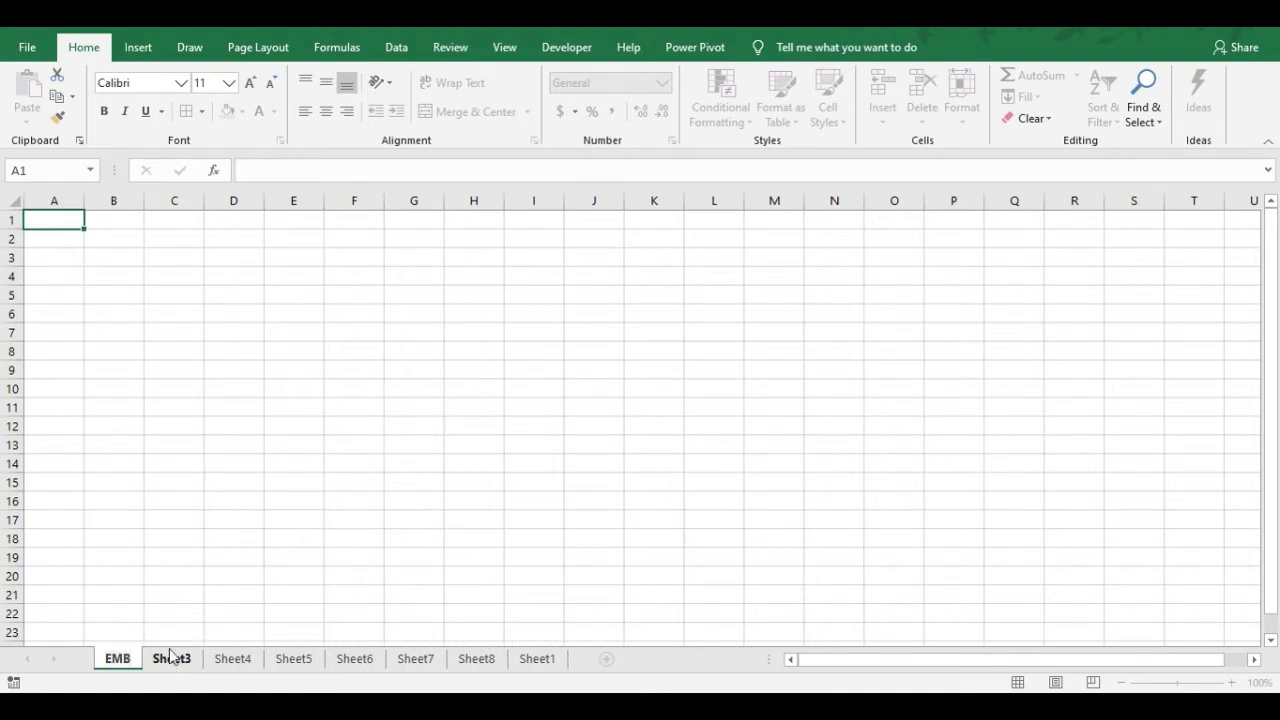
{"action": "left_click", "coordinate": [170, 656]}
{"action": "double_click", "coordinate": [172, 660]}
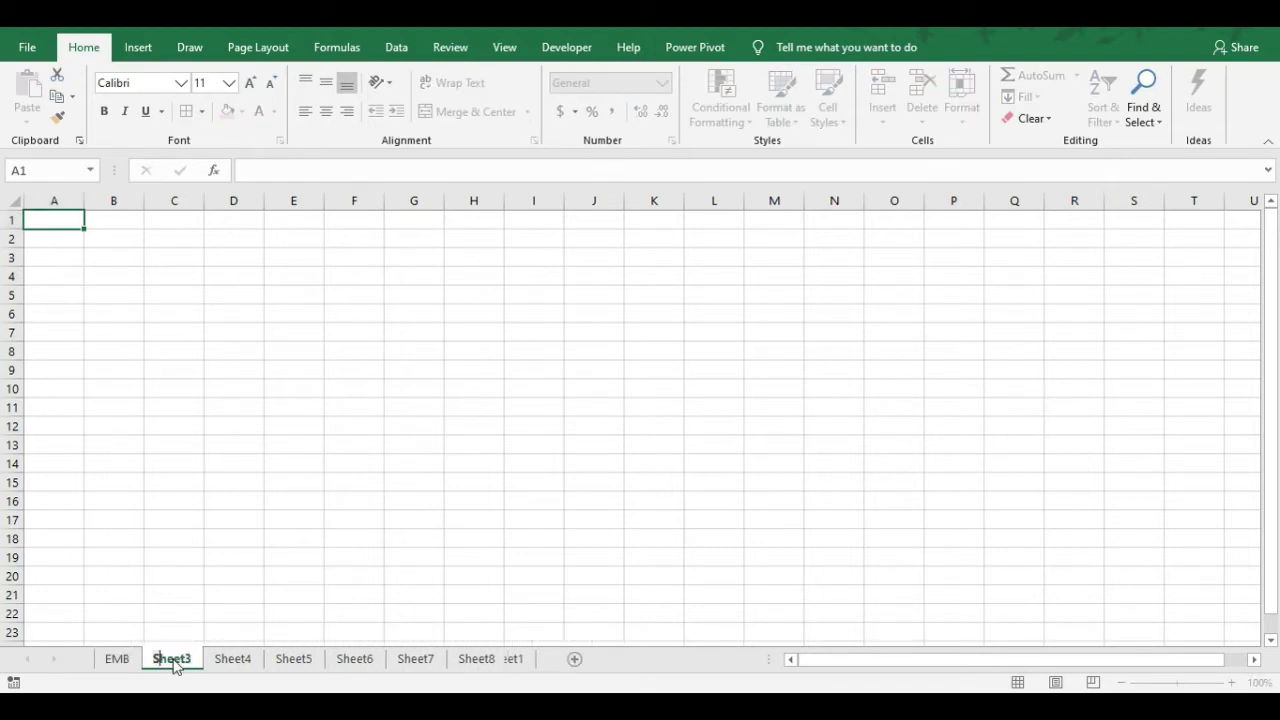
{"action": "type", "text": "SG"}
{"action": "left_click", "coordinate": [210, 662]}
{"action": "double_click", "coordinate": [212, 664]}
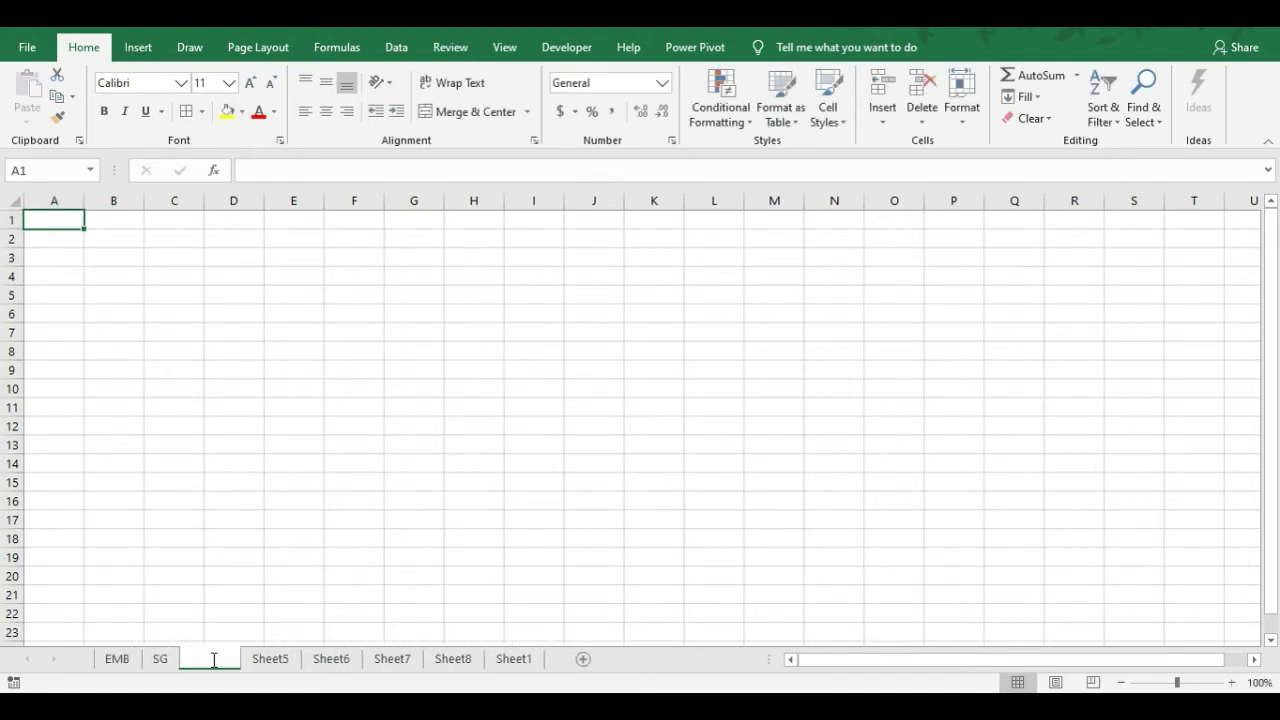
{"action": "type", "text": "GSB"}
{"action": "left_click", "coordinate": [257, 662]}
{"action": "double_click", "coordinate": [257, 658]}
{"action": "type", "text": "W"}
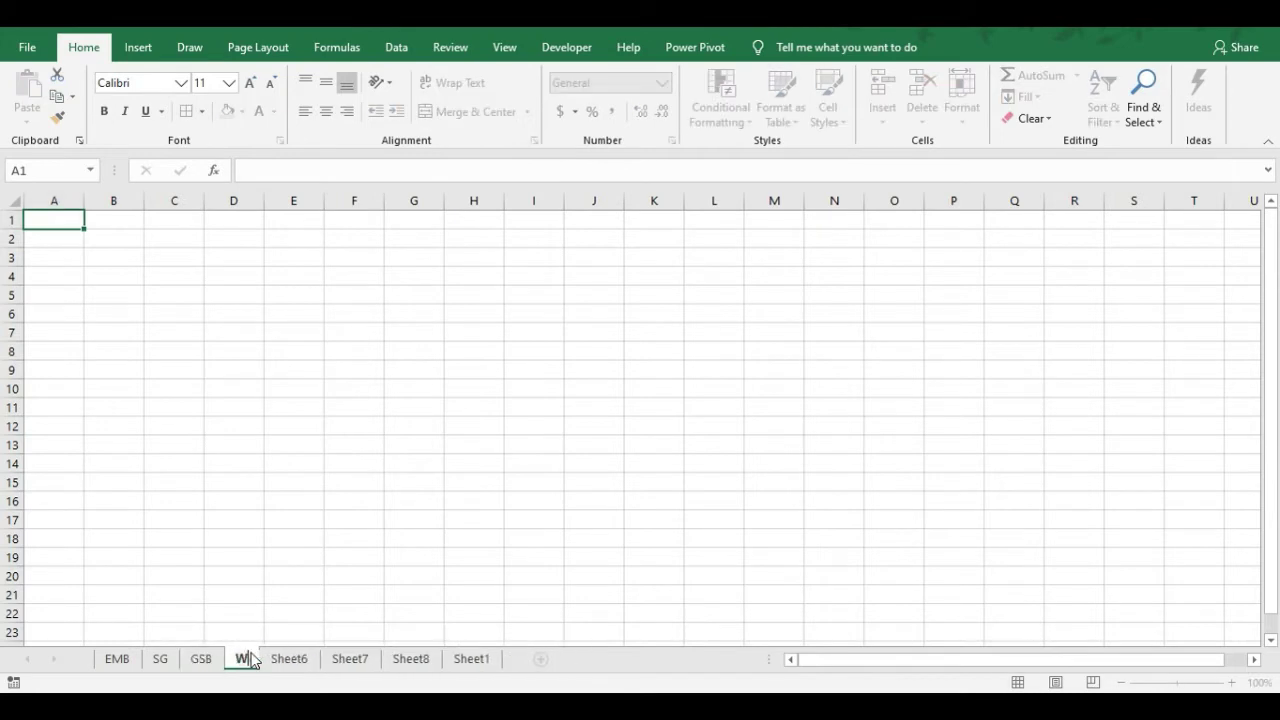
{"action": "type", "text": "MM1"}
{"action": "key", "text": "Return"}
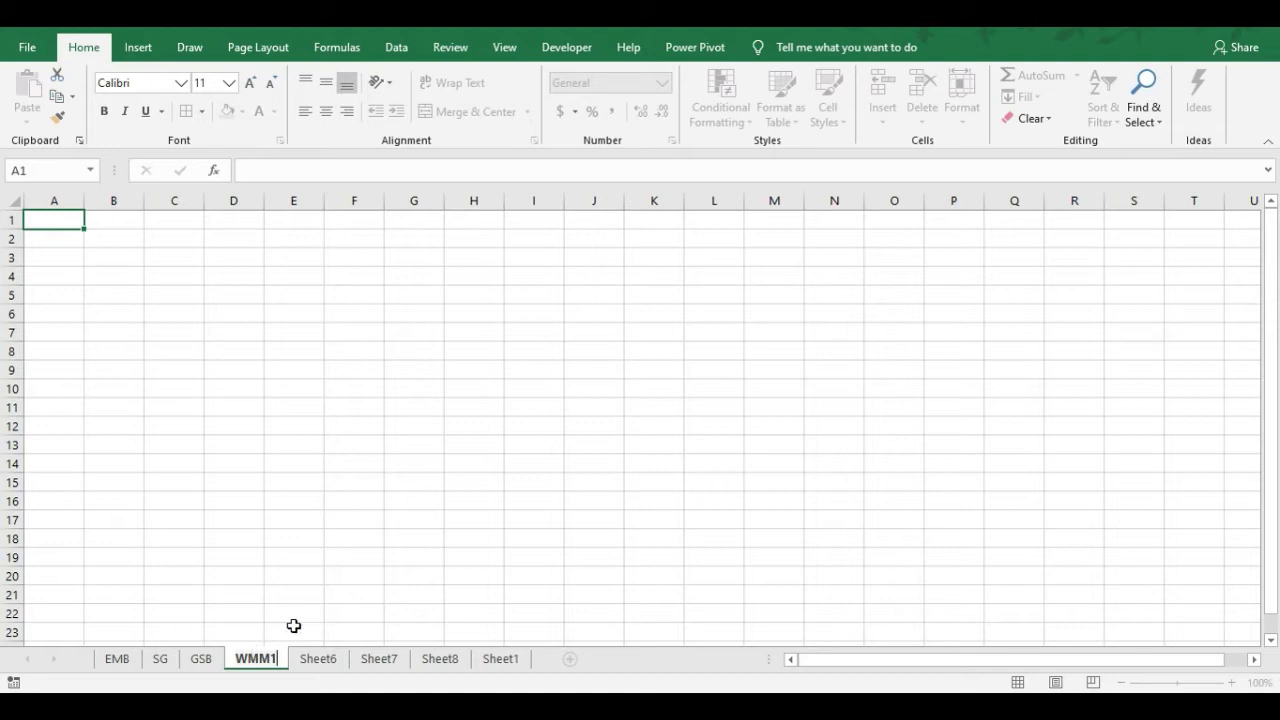
Rename Sheet6, Sheet7 and Sheet8 to WMM Top, DMB and Kerb
{"action": "left_click", "coordinate": [312, 658]}
{"action": "double_click", "coordinate": [312, 658]}
{"action": "type", "text": "WMM Top"}
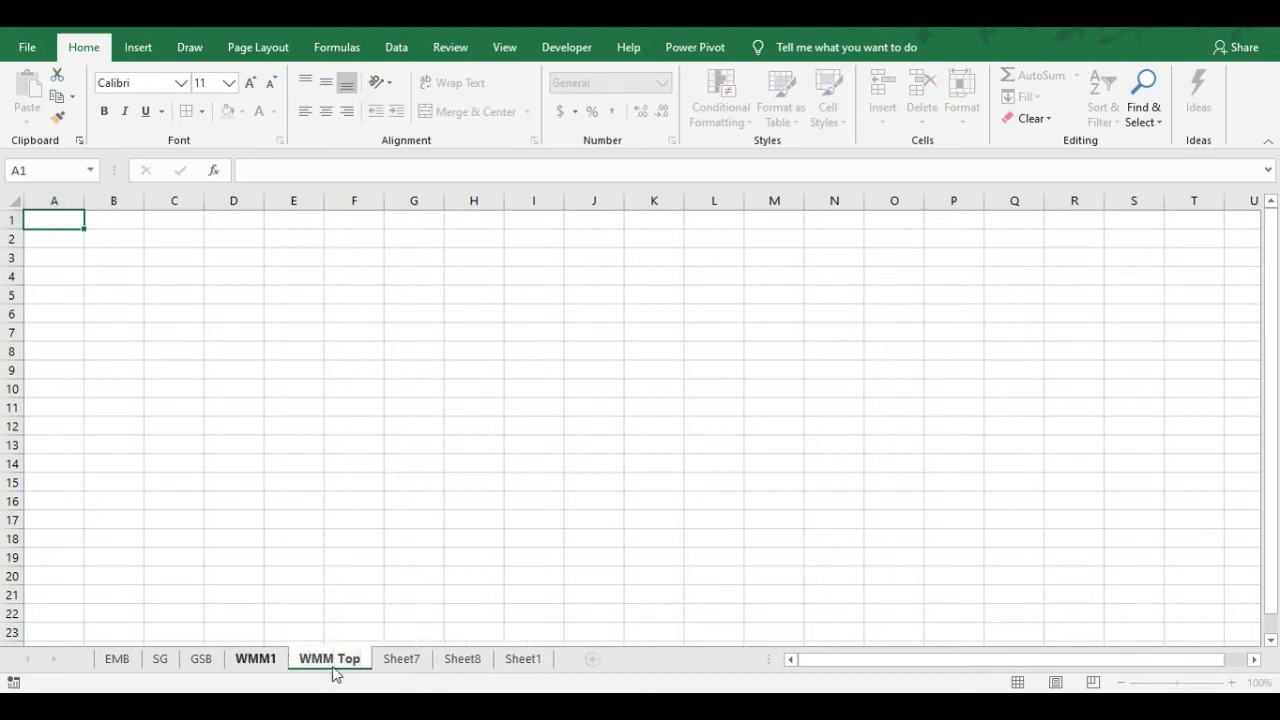
{"action": "left_click", "coordinate": [410, 662]}
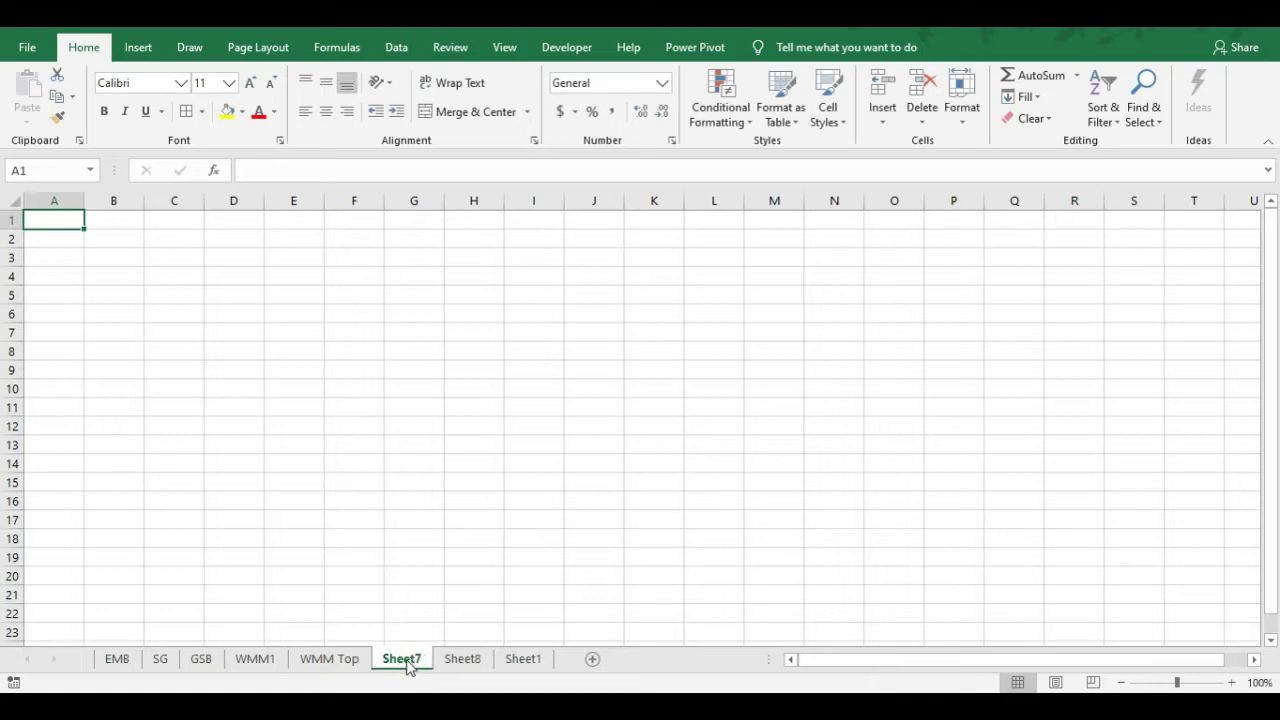
{"action": "double_click", "coordinate": [404, 660]}
{"action": "type", "text": "DMB"}
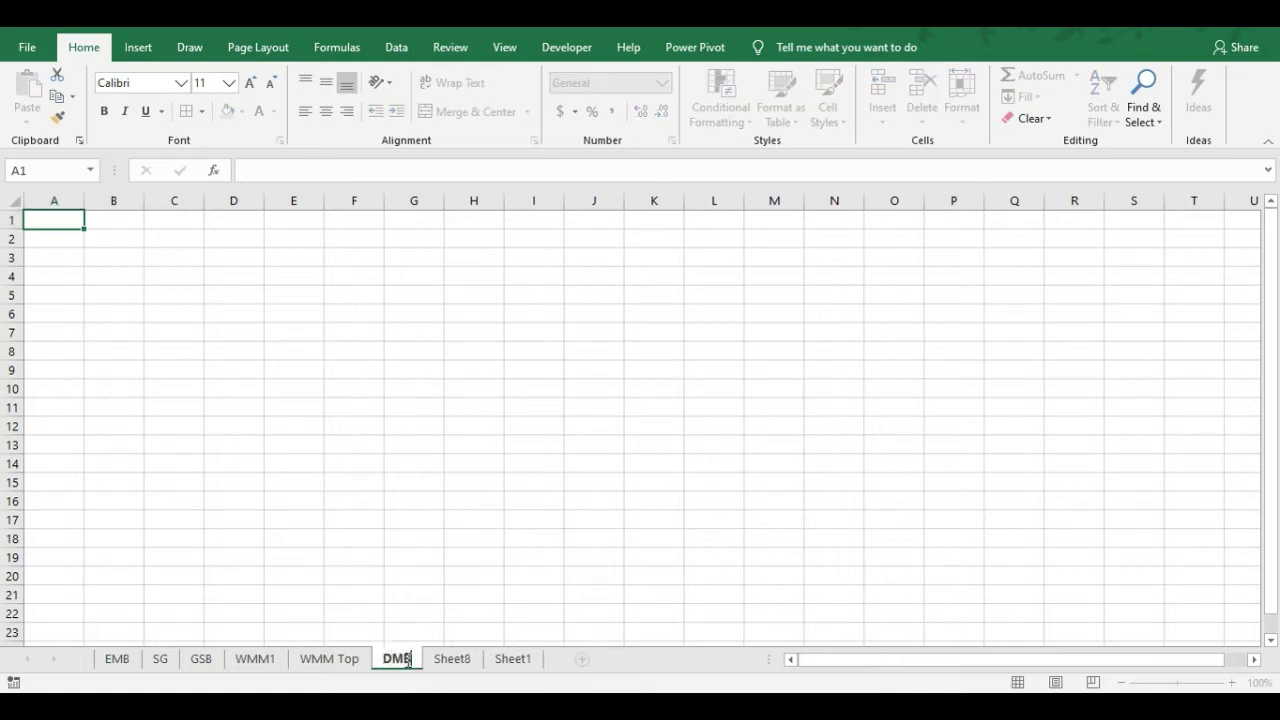
{"action": "left_click", "coordinate": [452, 662]}
{"action": "double_click", "coordinate": [458, 662]}
{"action": "type", "text": "Kerb"}
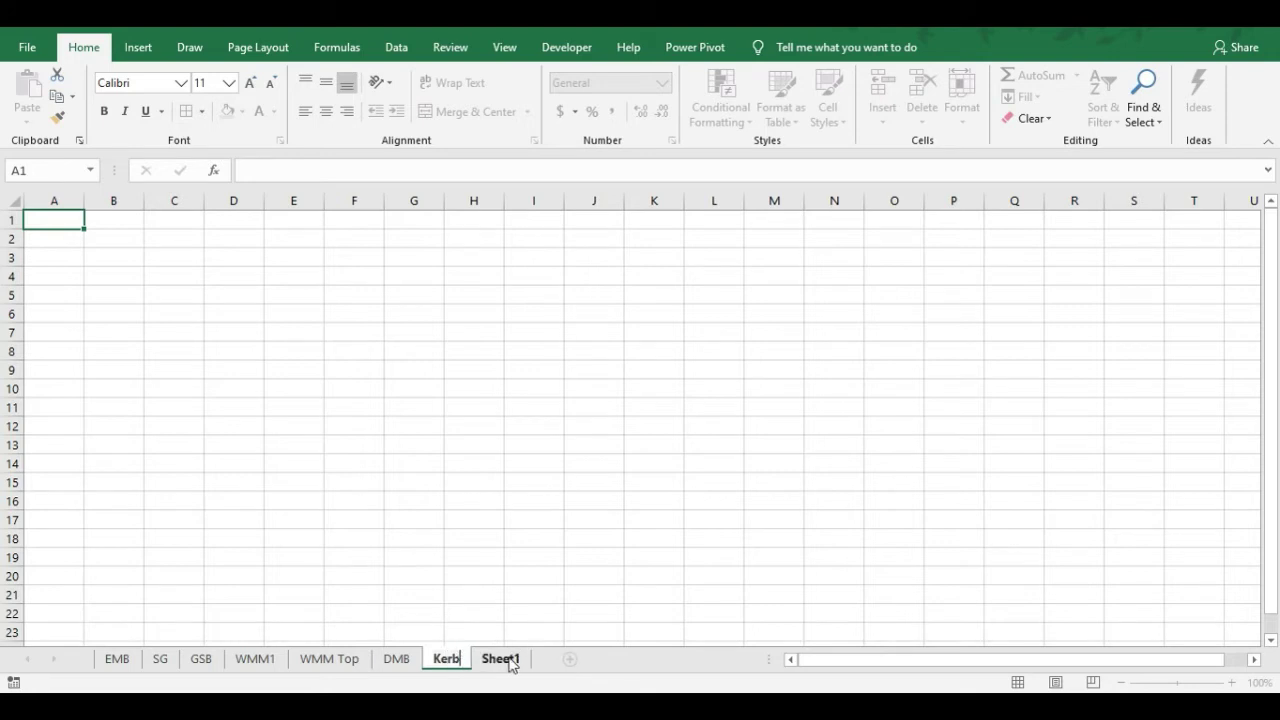
Rename Sheet1 to Chart, check its F13 formula, and go to the EMB sheet
{"action": "left_click", "coordinate": [500, 660]}
{"action": "double_click", "coordinate": [505, 660]}
{"action": "type", "text": "Chart"}
{"action": "key", "text": "Return"}
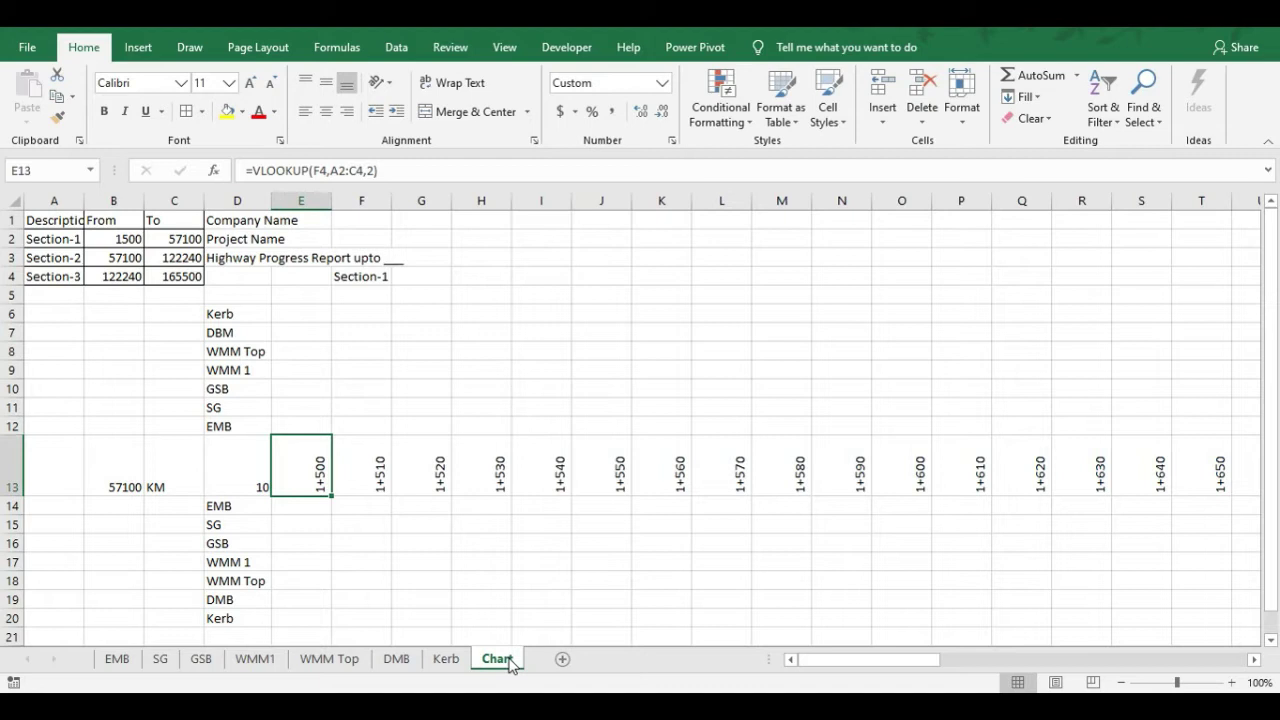
{"action": "left_click", "coordinate": [358, 465]}
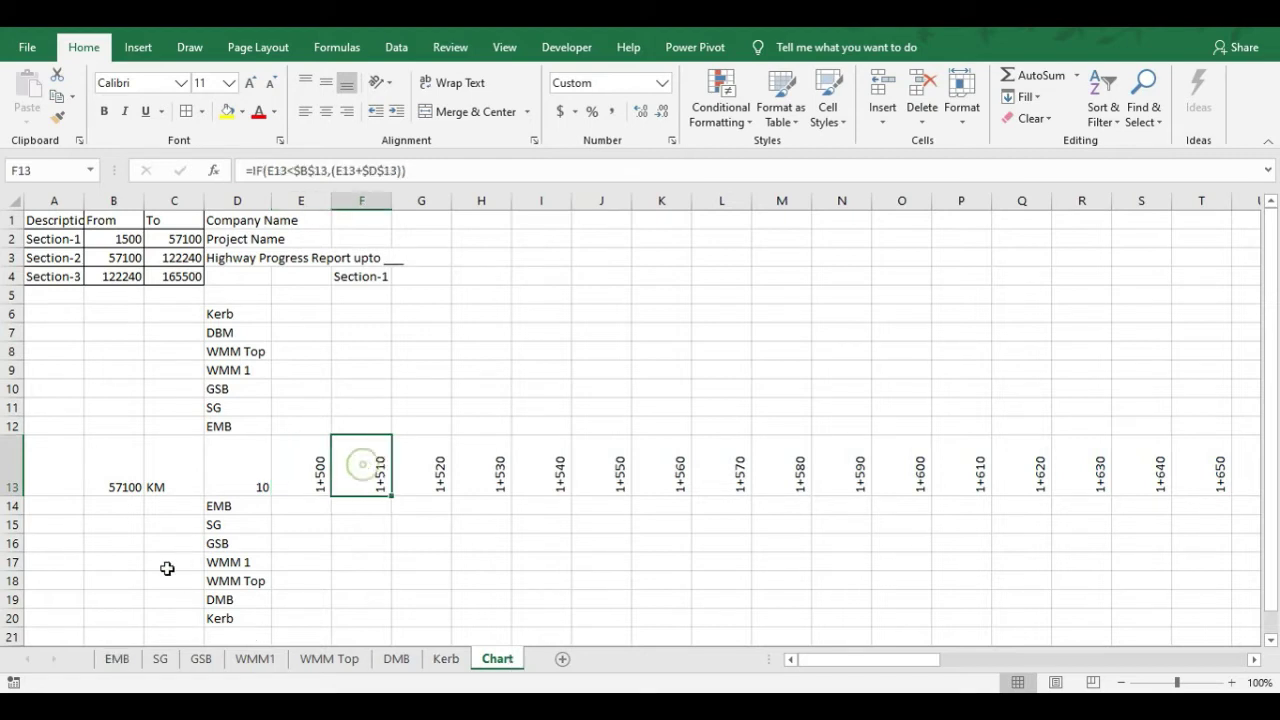
{"action": "left_click", "coordinate": [118, 660]}
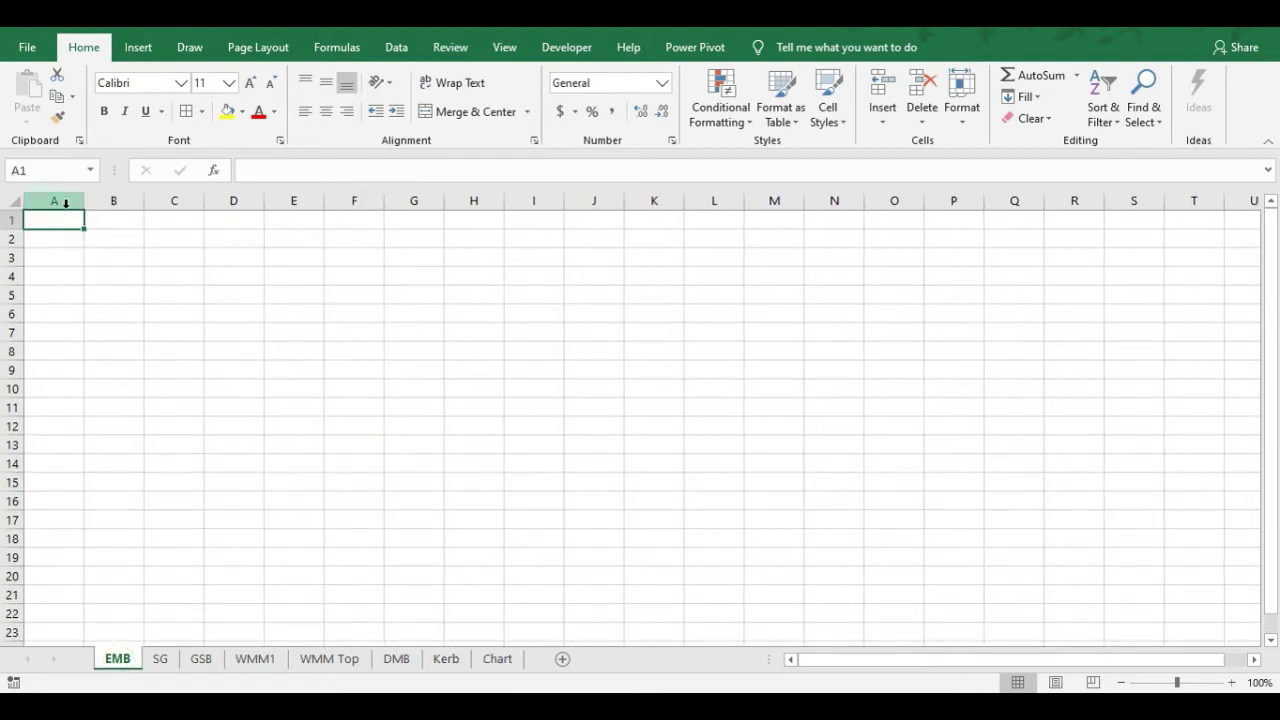
Enter the headers From, To and Side in A1:C1 of EMB
{"action": "type", "text": "F"}
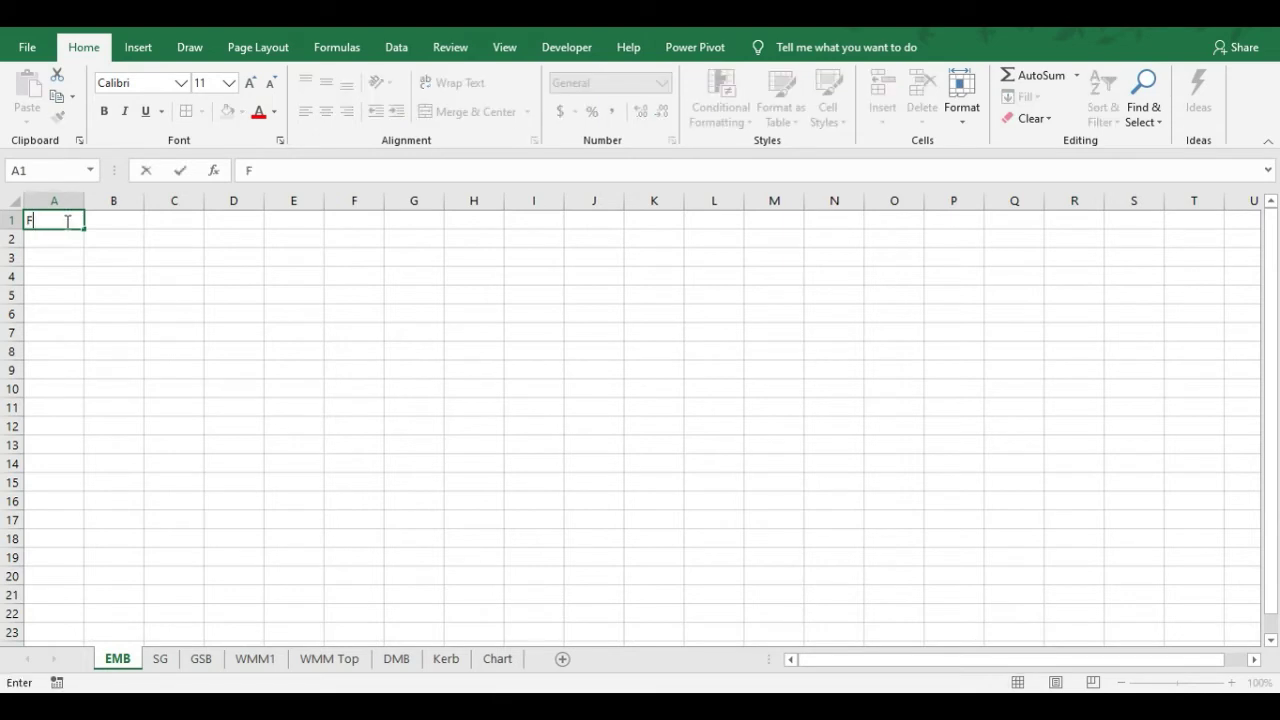
{"action": "type", "text": "rom"}
{"action": "key", "text": "Tab"}
{"action": "type", "text": "To"}
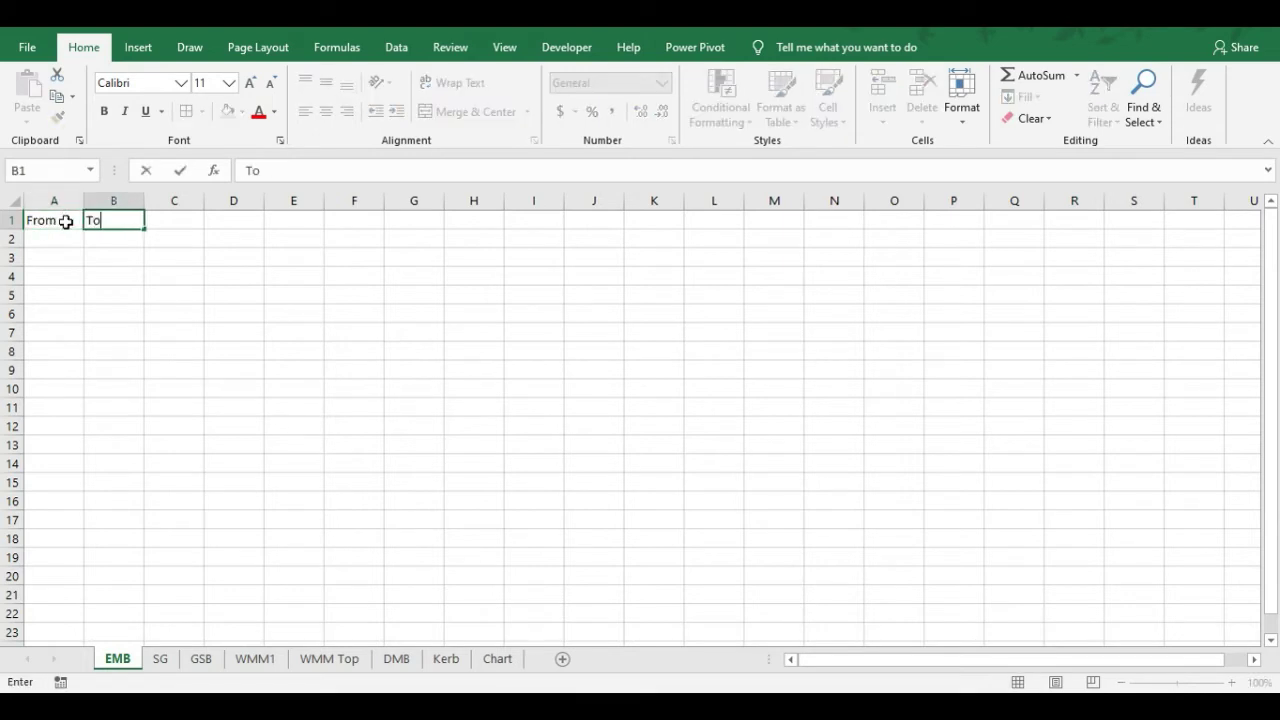
{"action": "key", "text": "Tab"}
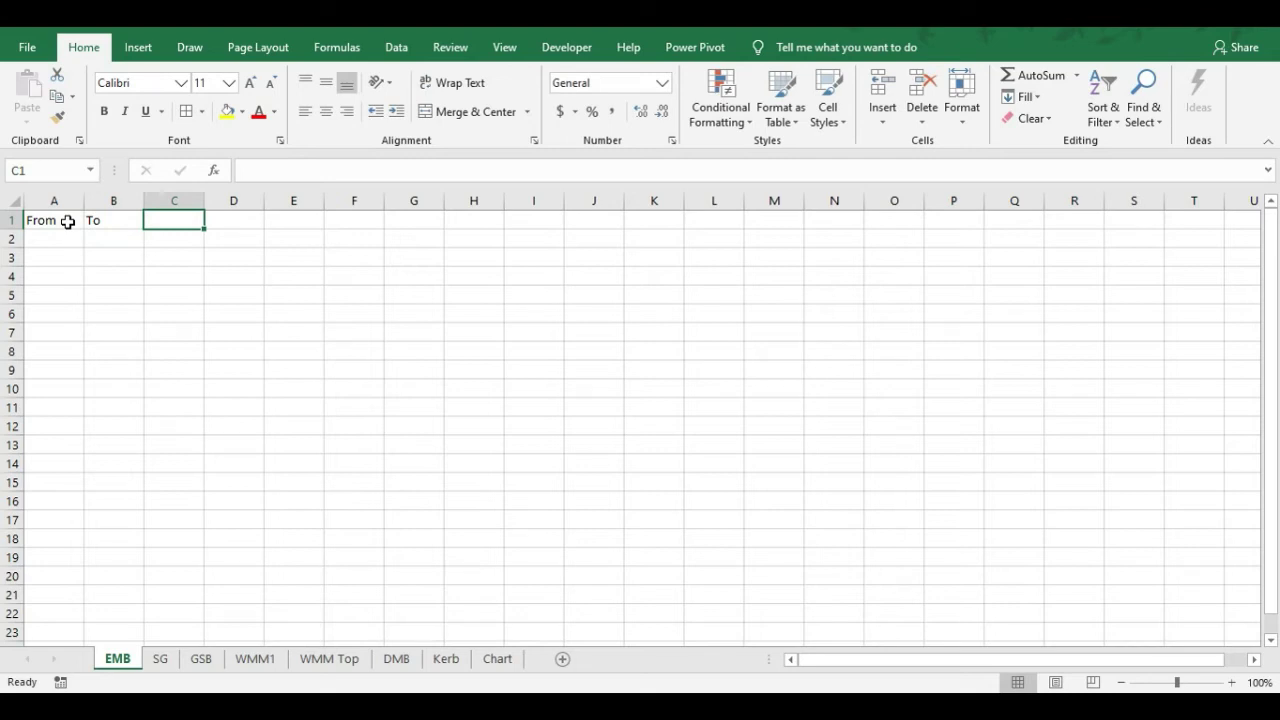
{"action": "type", "text": "Sid"}
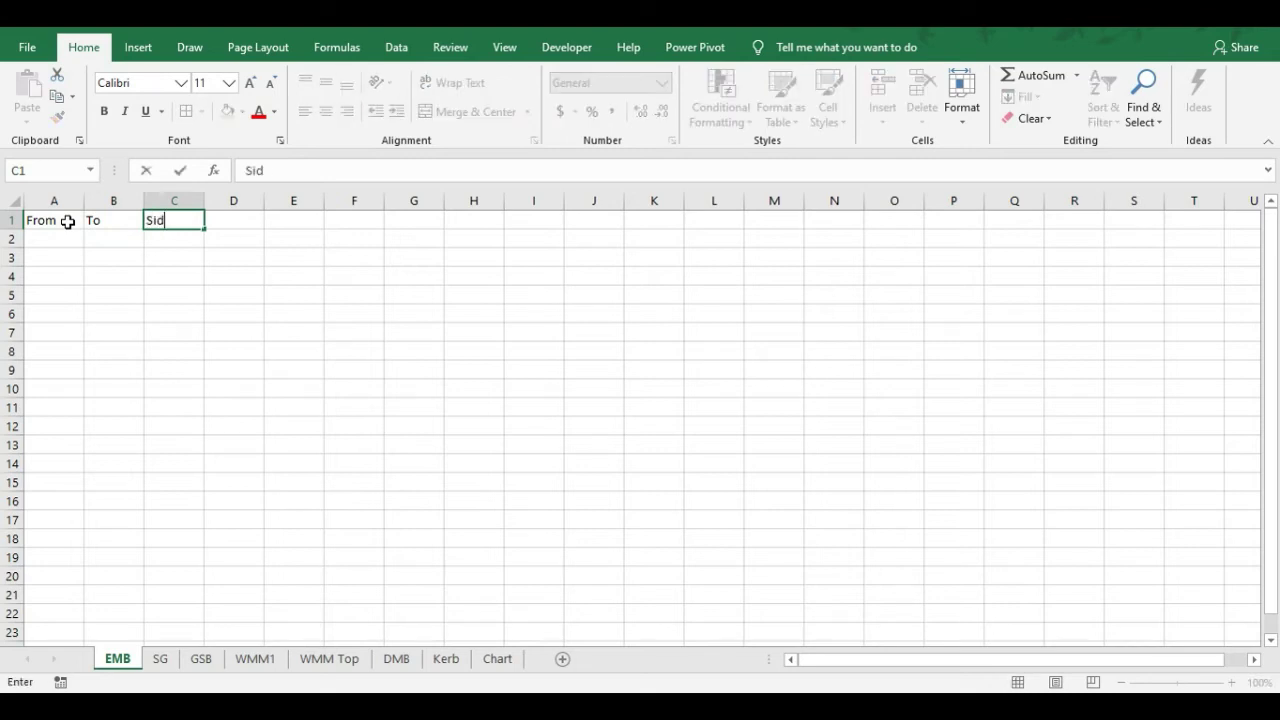
{"action": "type", "text": "e"}
{"action": "key", "text": "Return"}
Make the A1:C1 headers bold and copy them
{"action": "left_click_drag", "start_coordinate": [45, 228], "coordinate": [154, 207]}
{"action": "key", "text": "ctrl+b"}
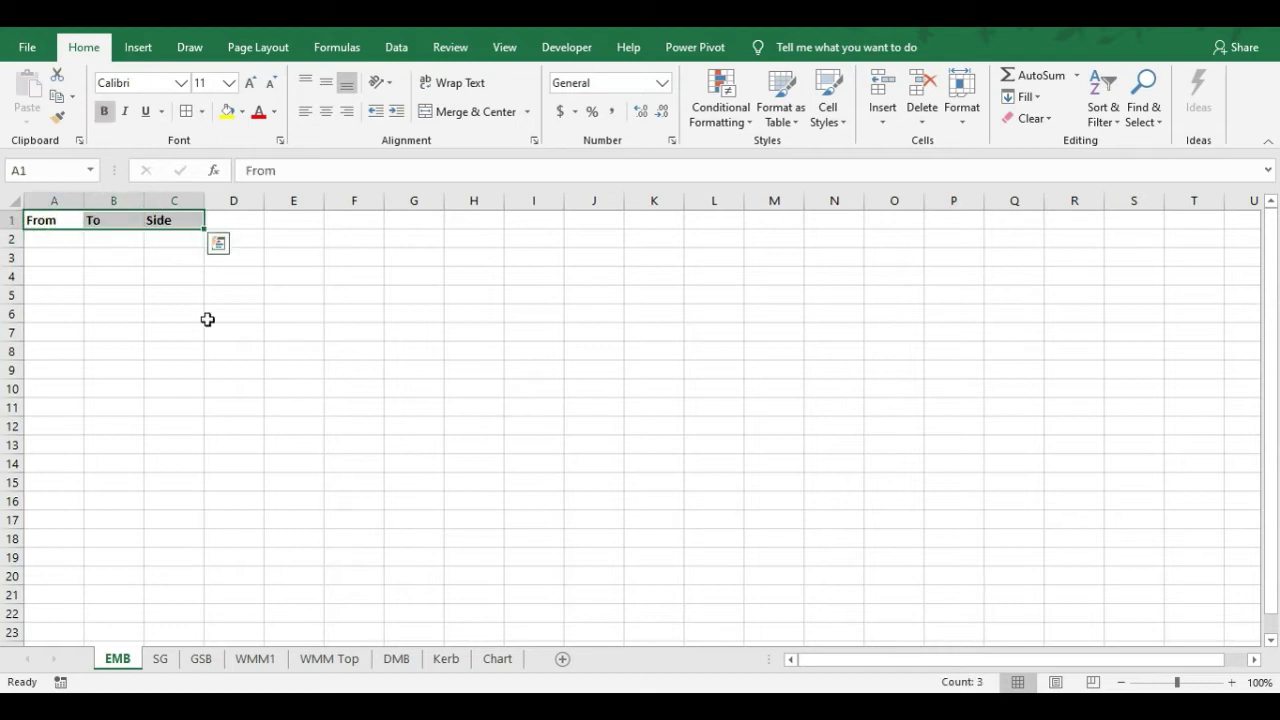
{"action": "key", "text": "ctrl+c"}
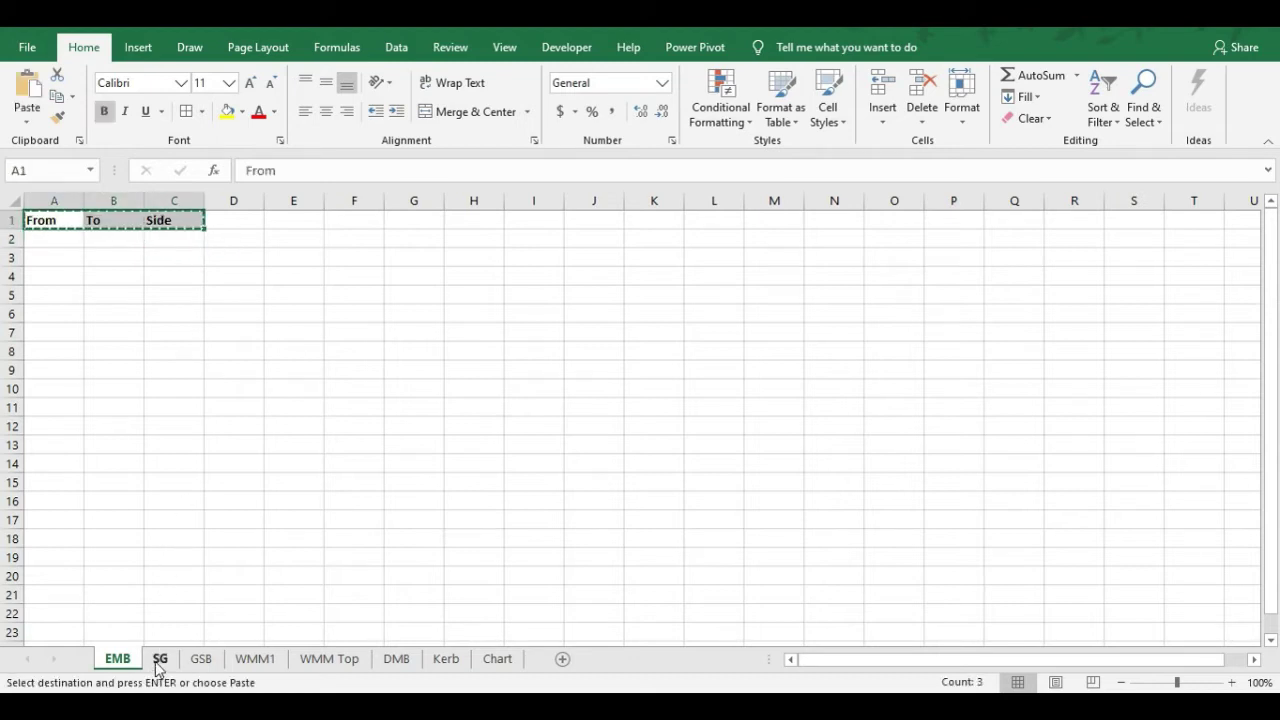
Paste the From/To/Side headers into the SG, GSB and WMM1 sheets
{"action": "left_click", "coordinate": [157, 659]}
{"action": "key", "text": "ctrl+v"}
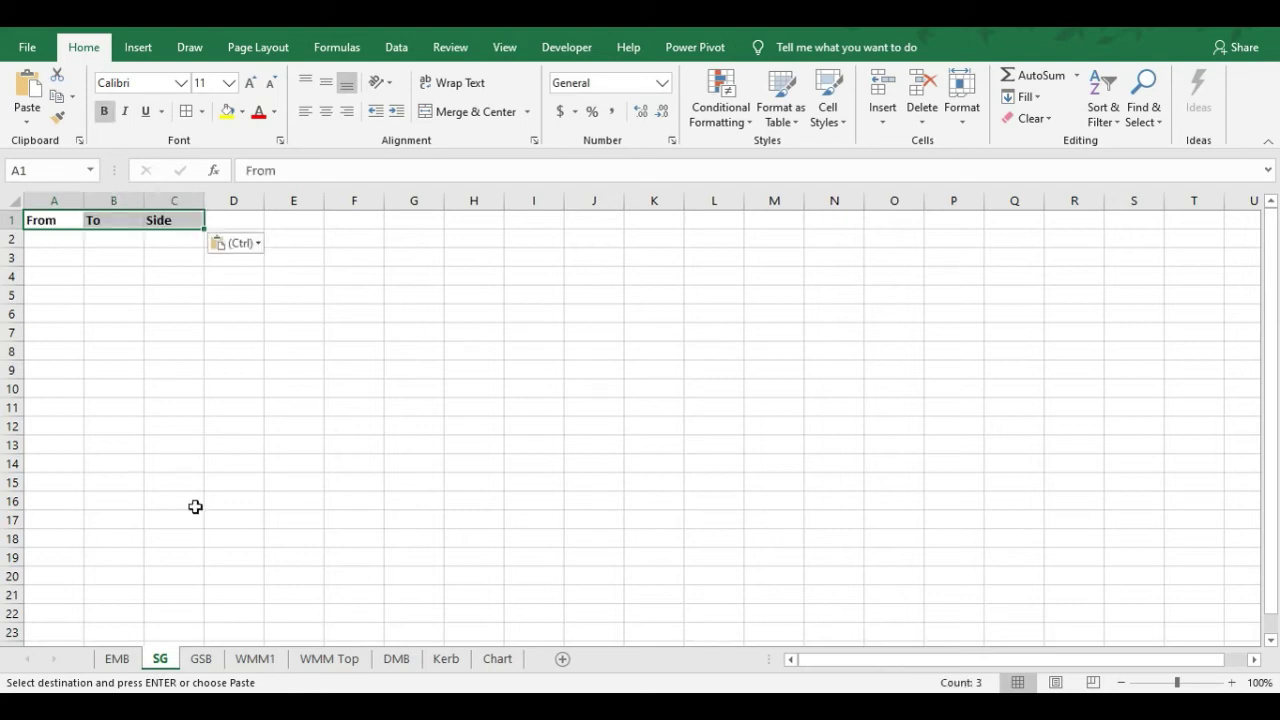
{"action": "left_click", "coordinate": [201, 659]}
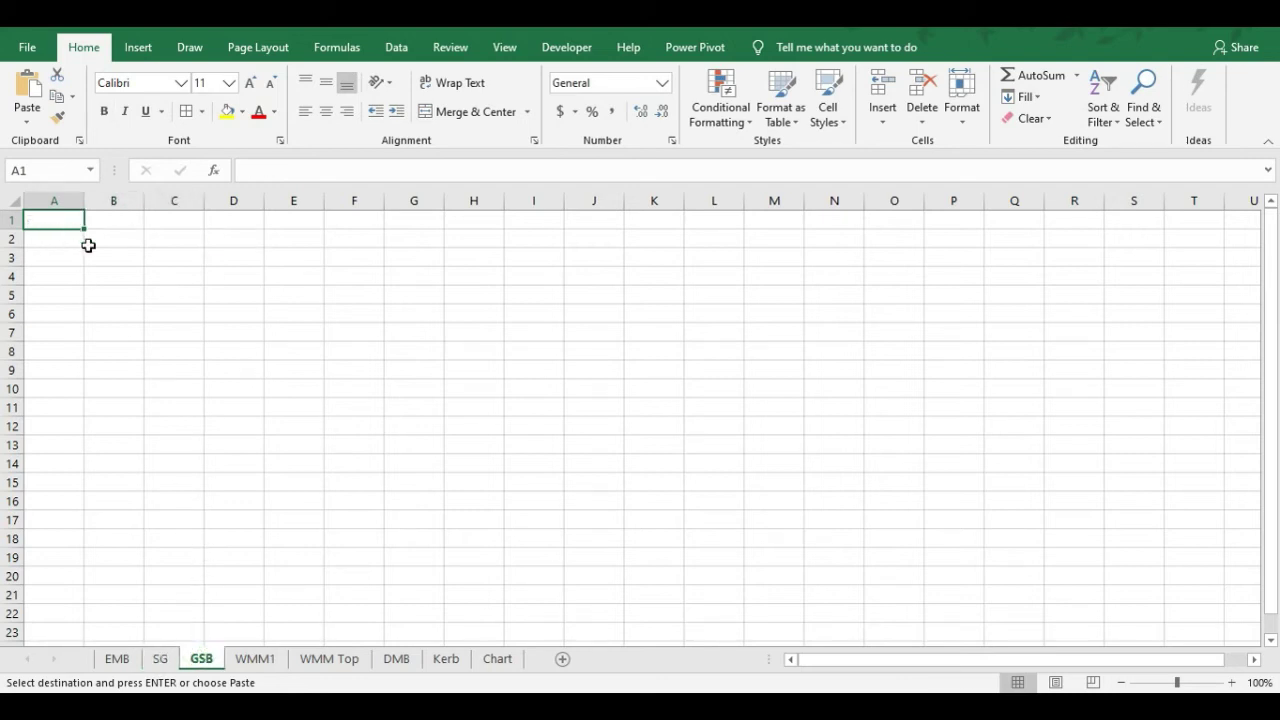
{"action": "key", "text": "ctrl+v"}
{"action": "left_click", "coordinate": [255, 659]}
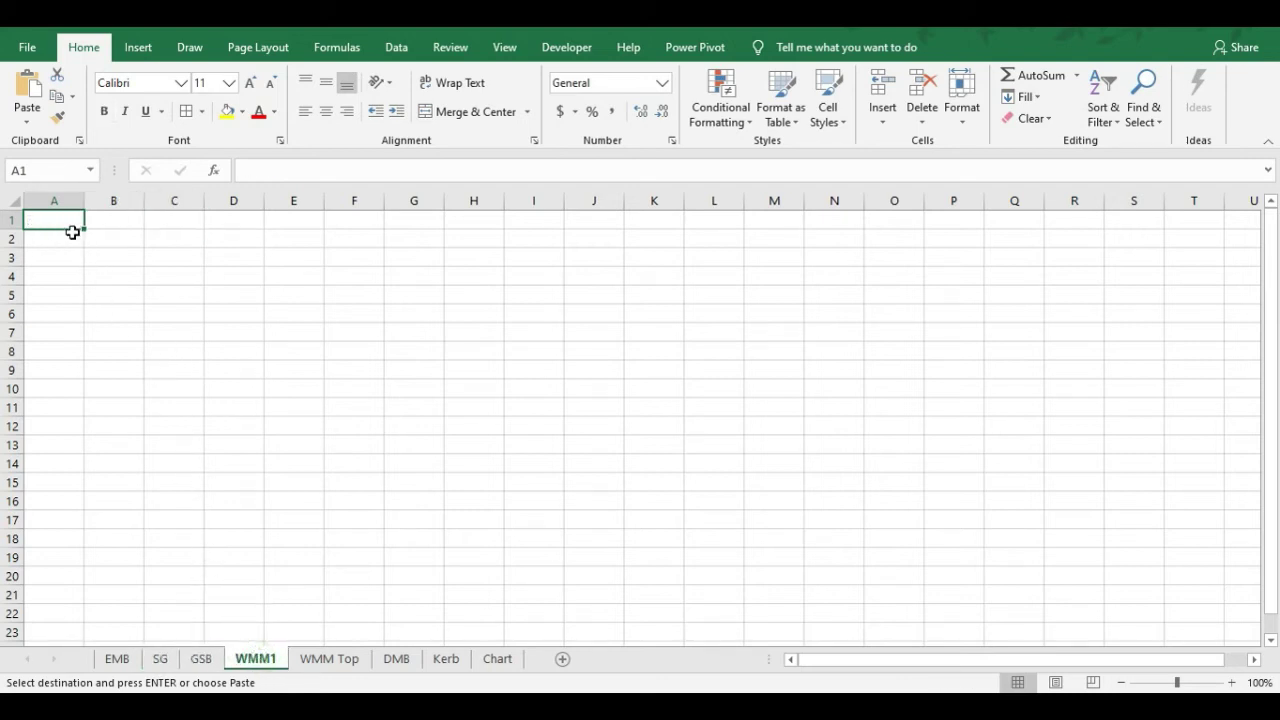
{"action": "key", "text": "ctrl+v"}
Paste the headers into WMM Top, DMB and Kerb, then return to EMB cell A2
{"action": "left_click", "coordinate": [329, 659]}
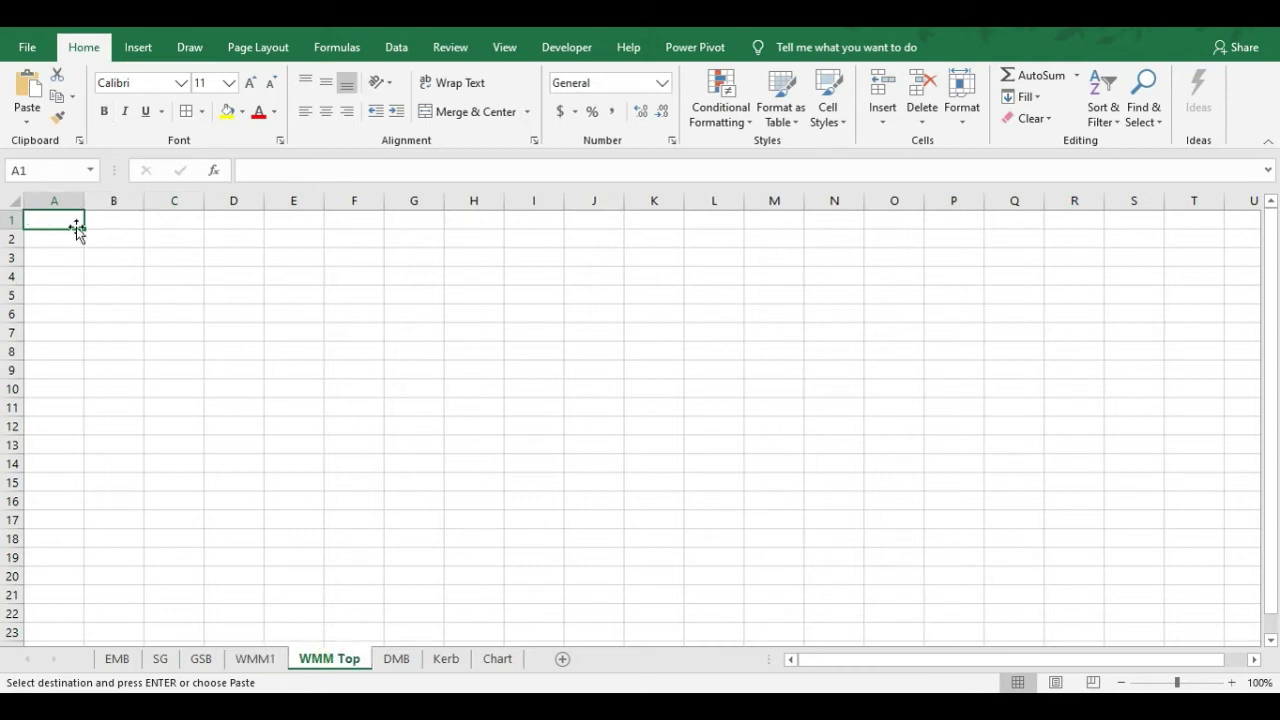
{"action": "key", "text": "ctrl+v"}
{"action": "left_click", "coordinate": [396, 659]}
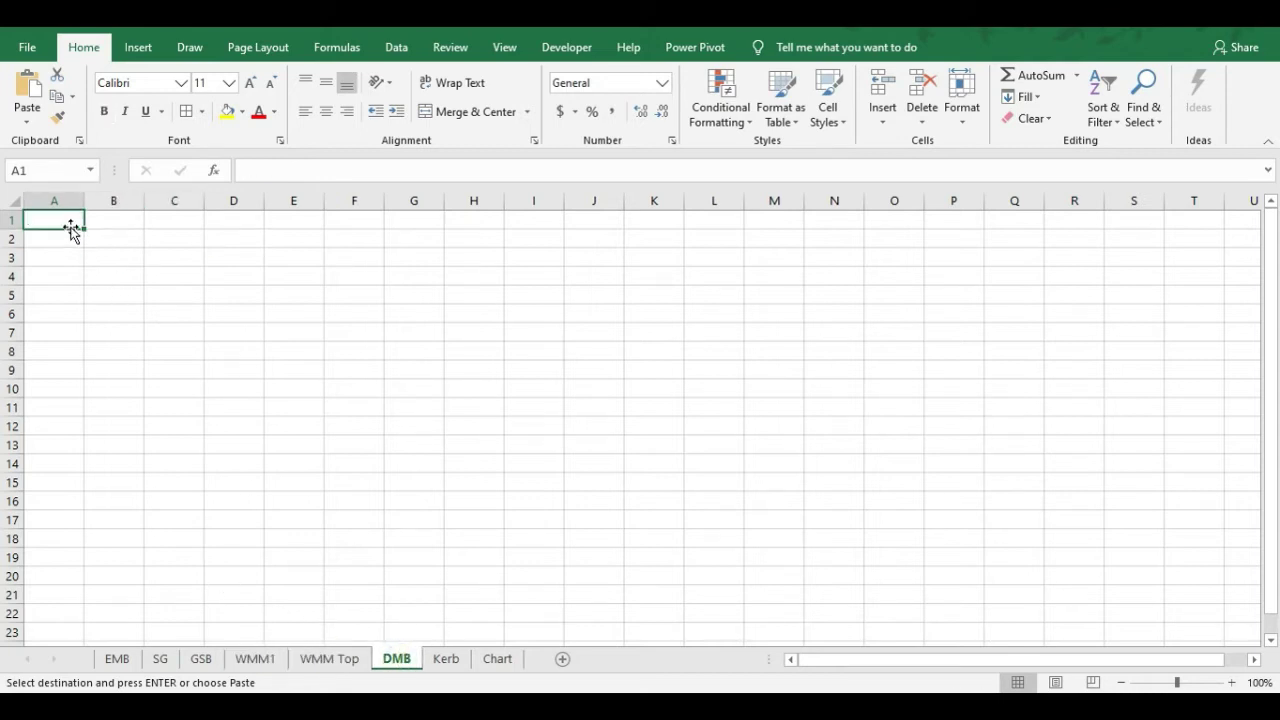
{"action": "key", "text": "ctrl+v"}
{"action": "left_click", "coordinate": [460, 660]}
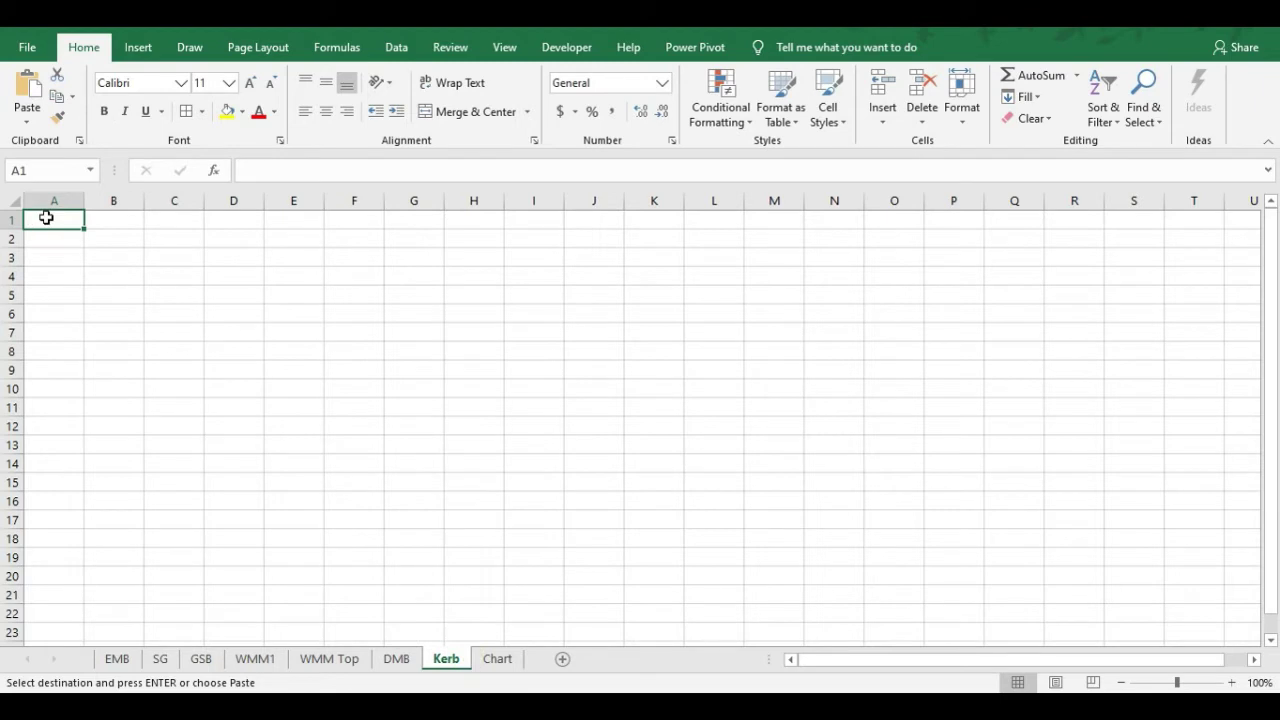
{"action": "key", "text": "ctrl+v"}
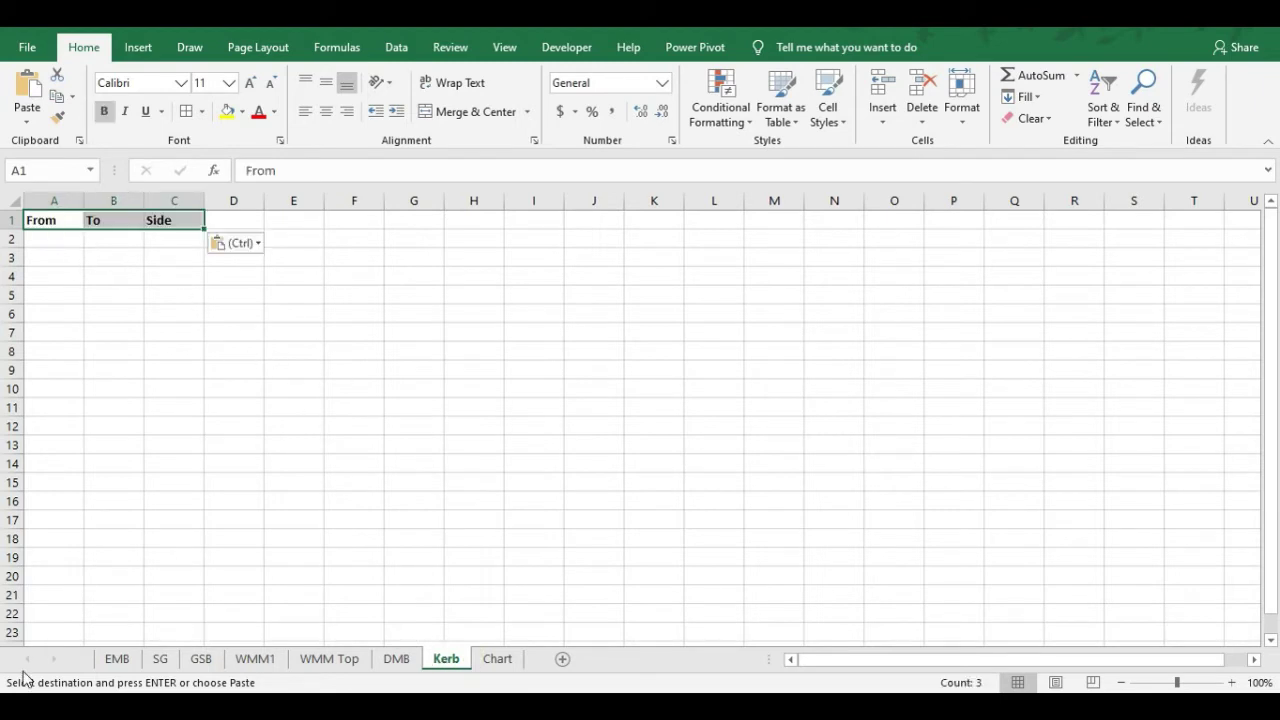
{"action": "left_click", "coordinate": [128, 660]}
{"action": "left_click", "coordinate": [50, 233]}
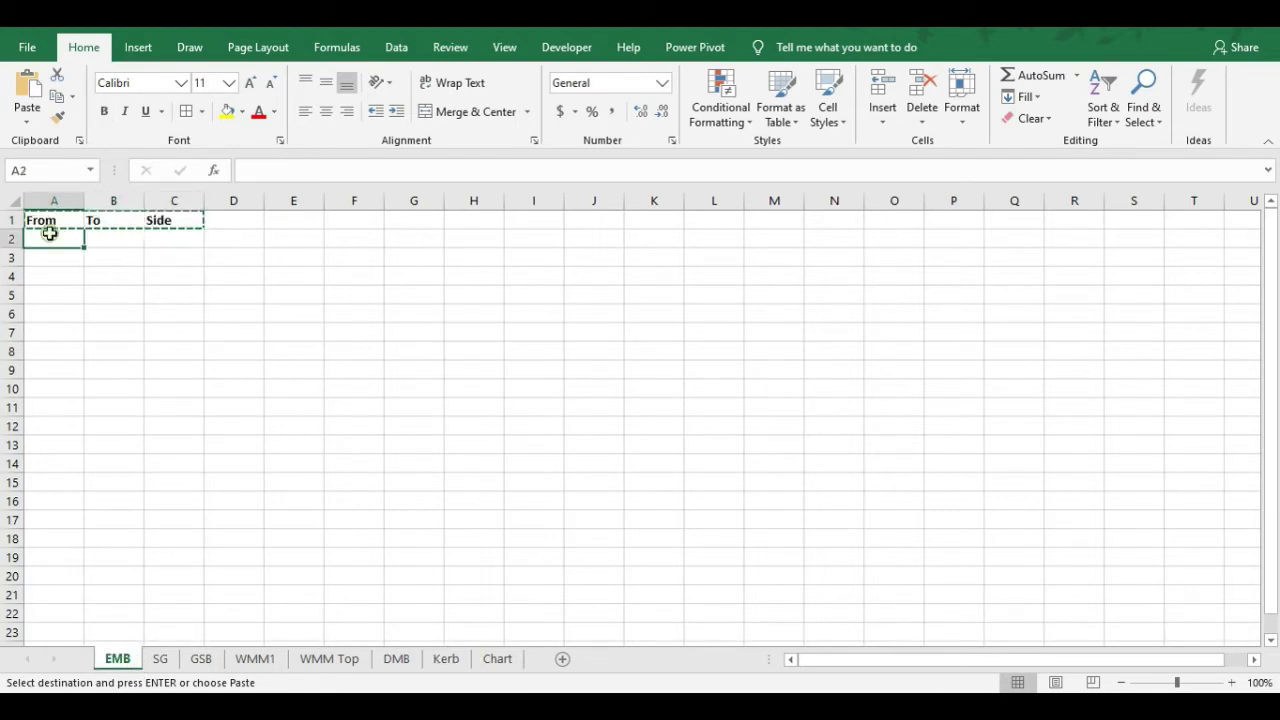
Define the workbook name EMB for A2:C1048576 on the EMB sheet
{"action": "key", "text": "Escape"}
{"action": "key", "text": "shift+Right"}
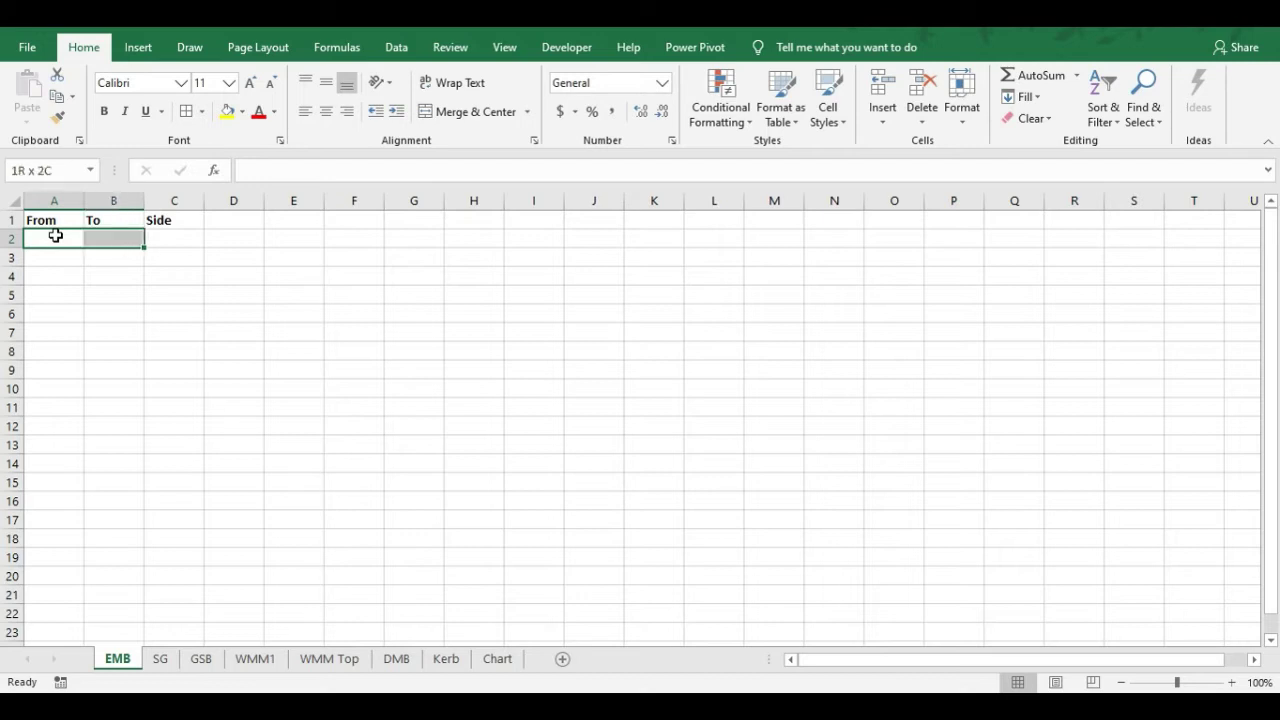
{"action": "key", "text": "shift+Right"}
{"action": "key", "text": "ctrl+shift+Down"}
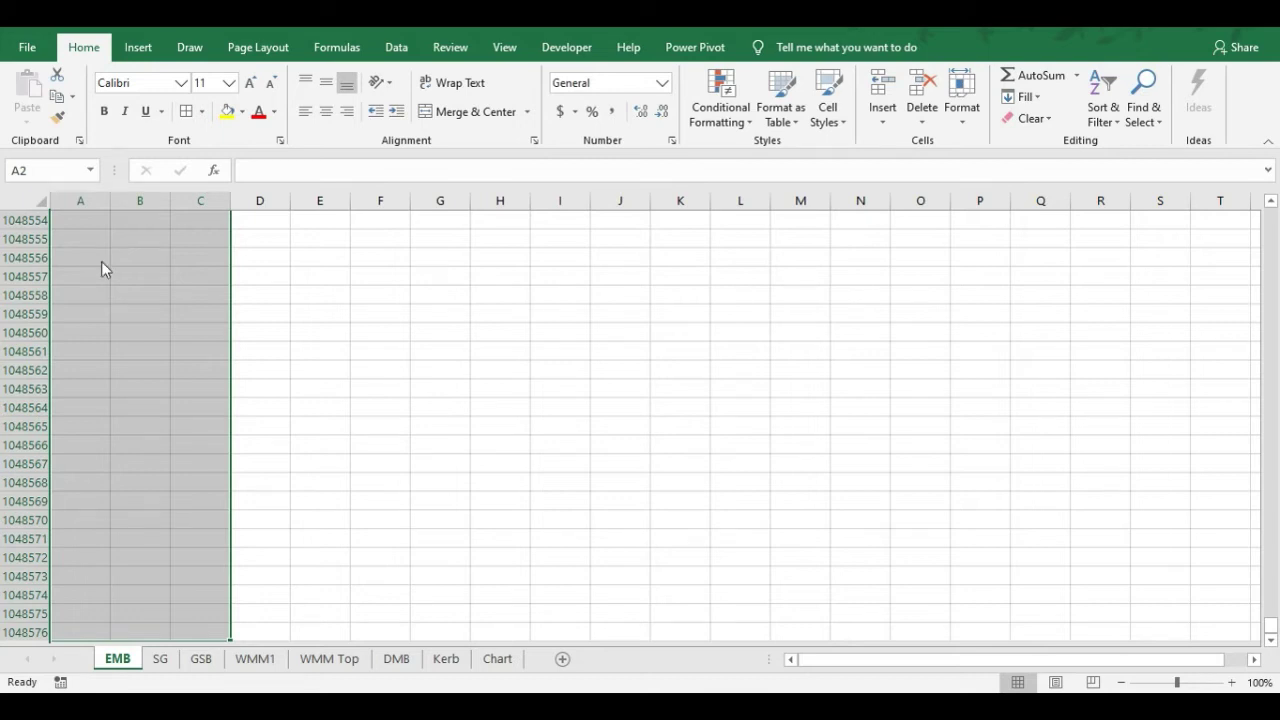
{"action": "key", "text": "ctrl+BackSpace"}
{"action": "key", "text": "ctrl+F3"}
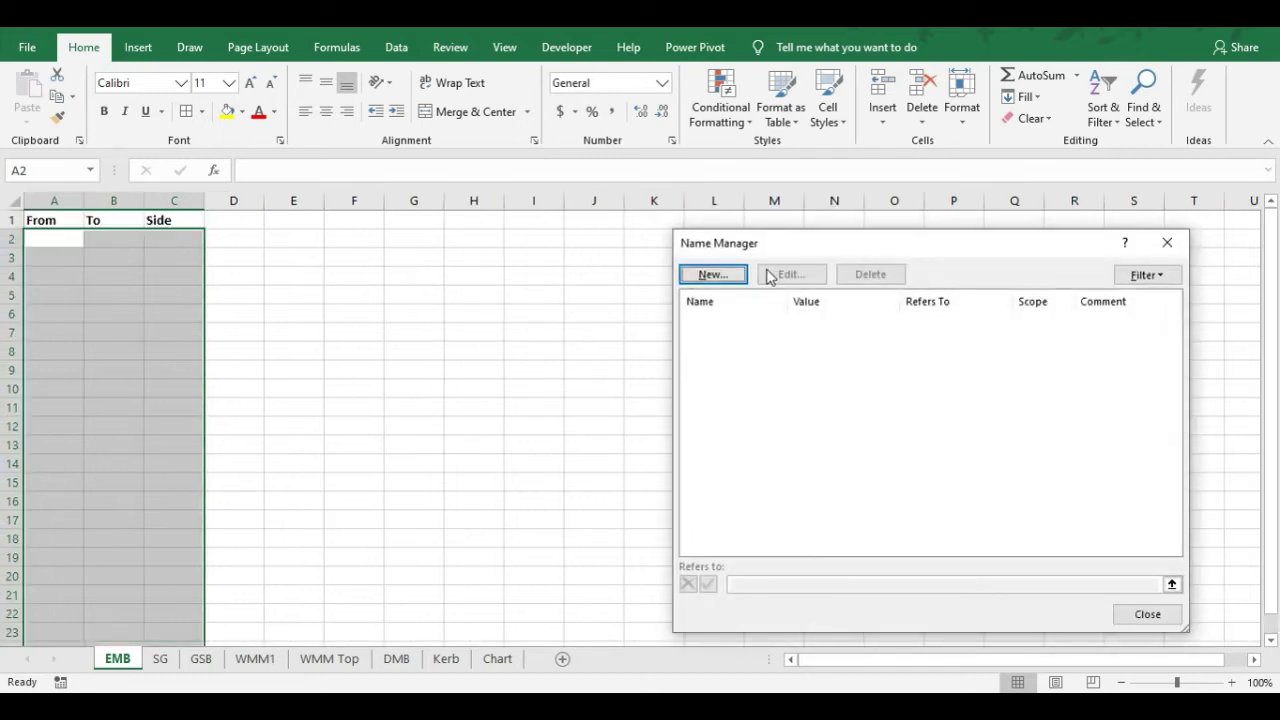
{"action": "left_click", "coordinate": [712, 275]}
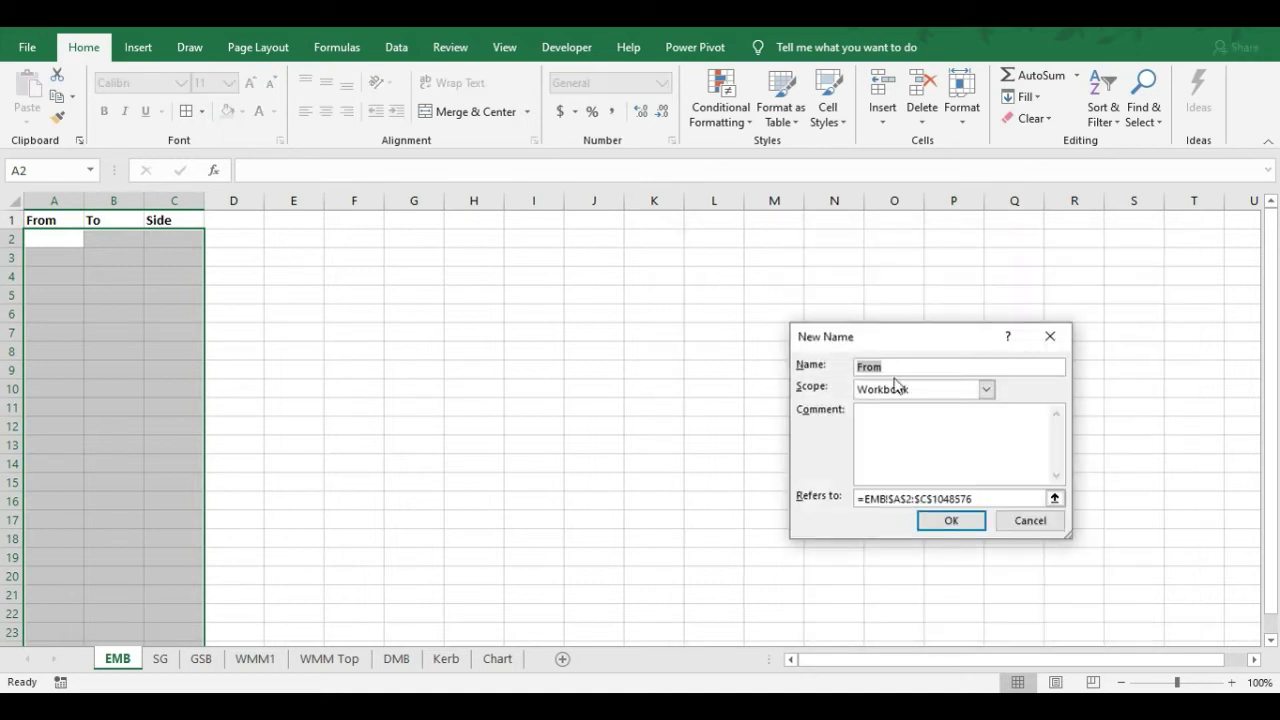
{"action": "type", "text": "EMB"}
{"action": "left_click", "coordinate": [951, 521]}
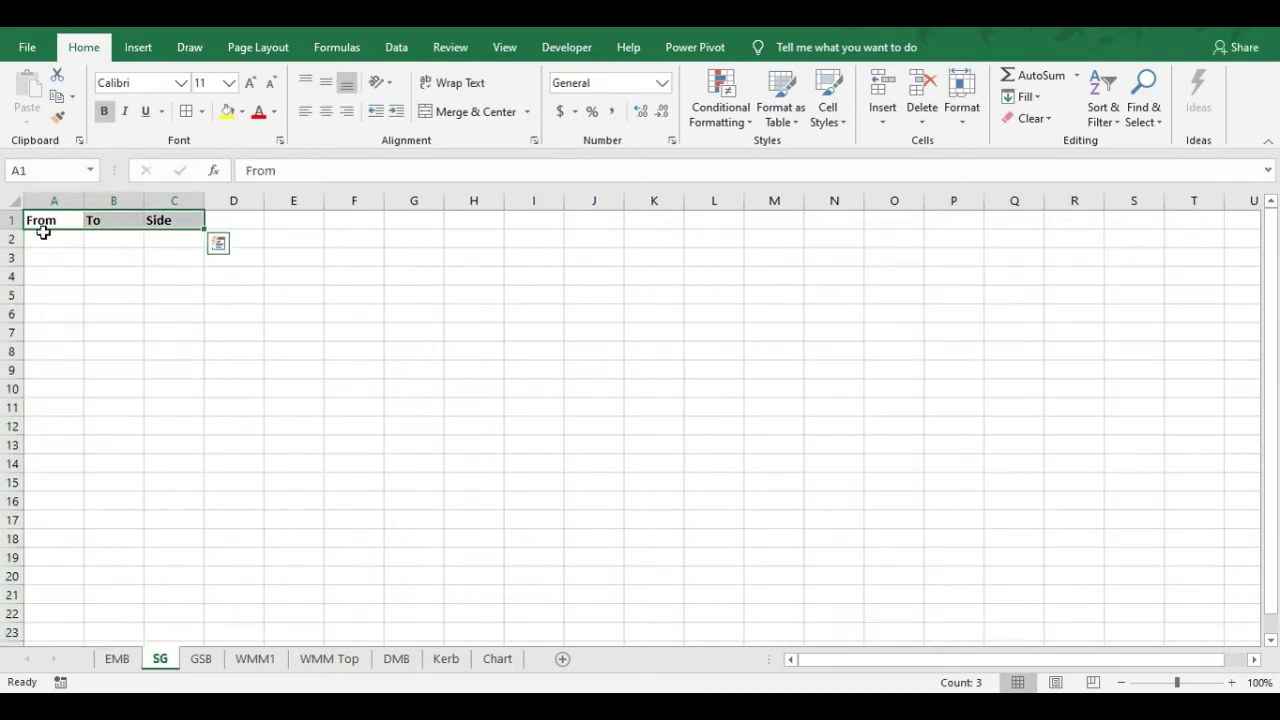
Define the workbook name SG for A2:C1048576 on SG, then move to GSB
{"action": "left_click", "coordinate": [50, 242]}
{"action": "key", "text": "shift+Right"}
{"action": "key", "text": "shift+Right"}
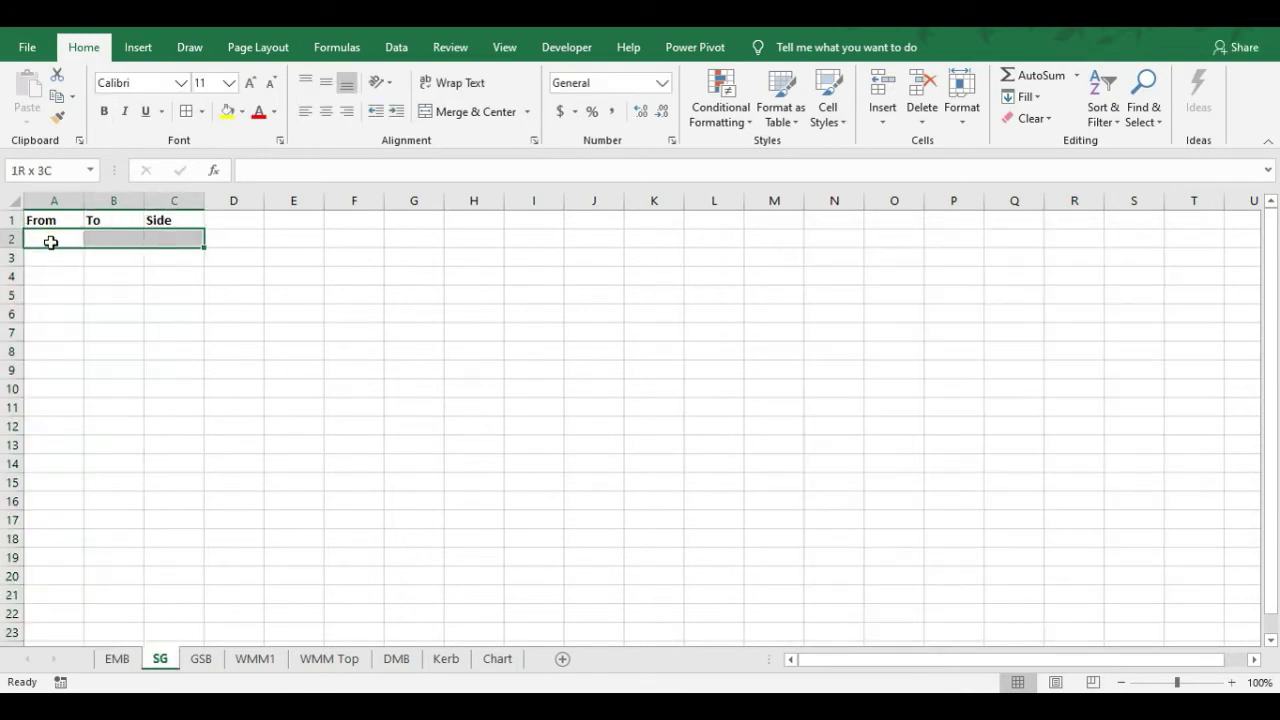
{"action": "key", "text": "ctrl+shift+Down"}
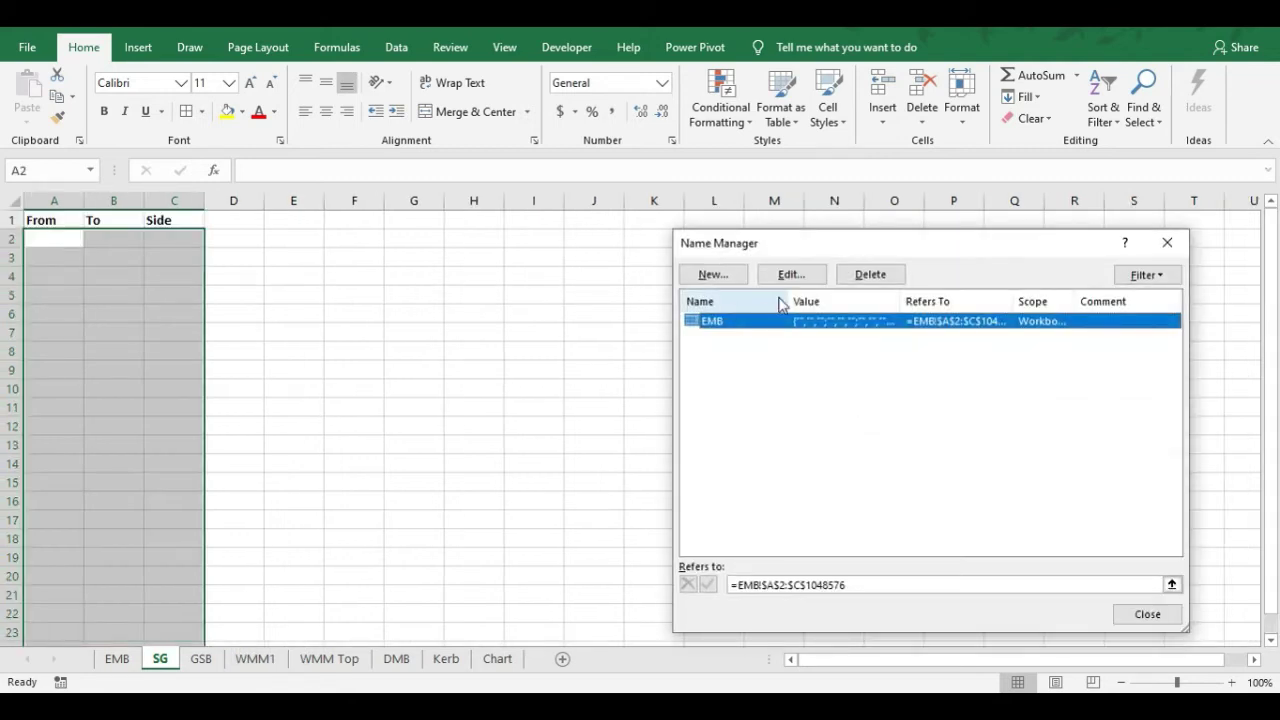
{"action": "left_click", "coordinate": [712, 274]}
{"action": "type", "text": "SG"}
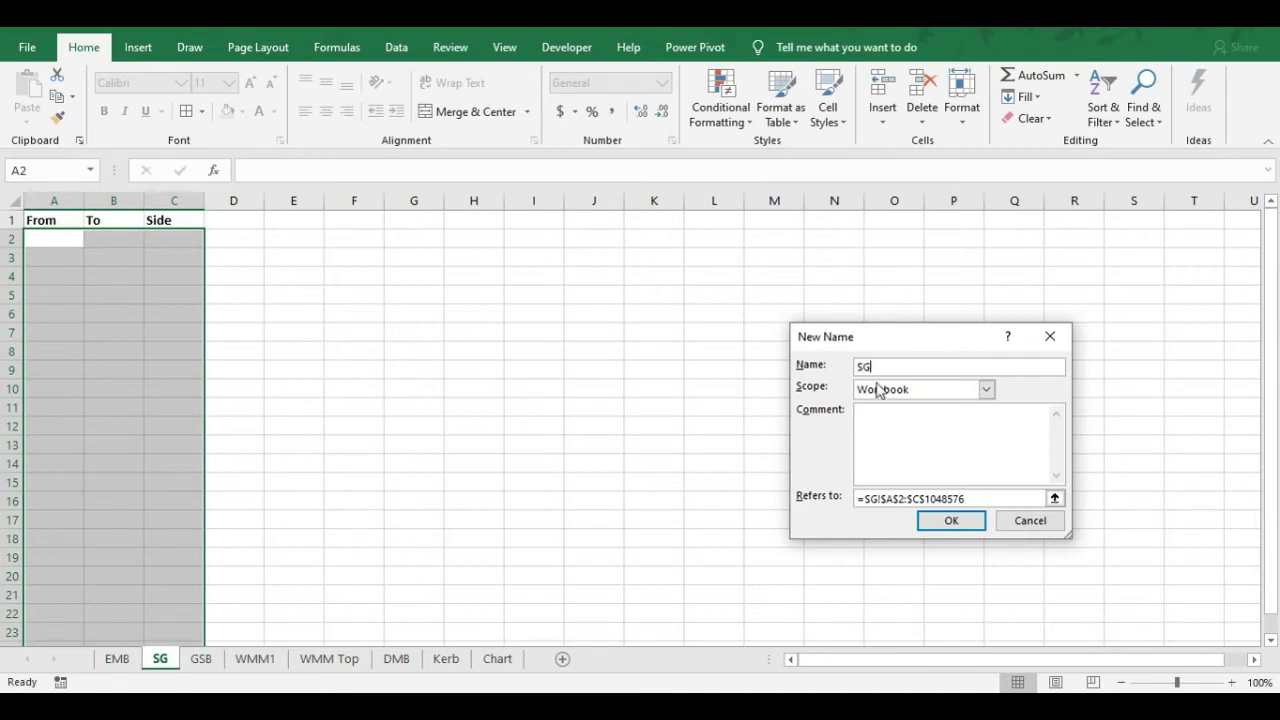
{"action": "left_click", "coordinate": [951, 522]}
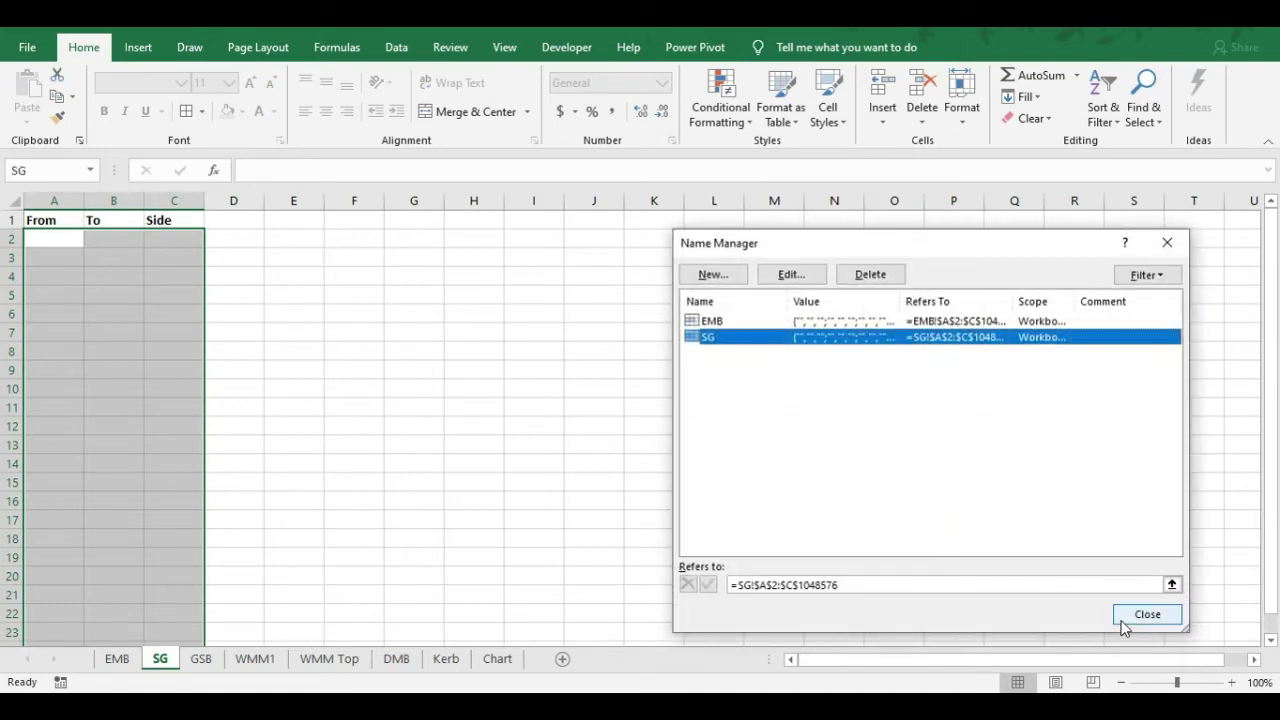
{"action": "key", "text": "Escape"}
{"action": "left_click", "coordinate": [201, 658]}
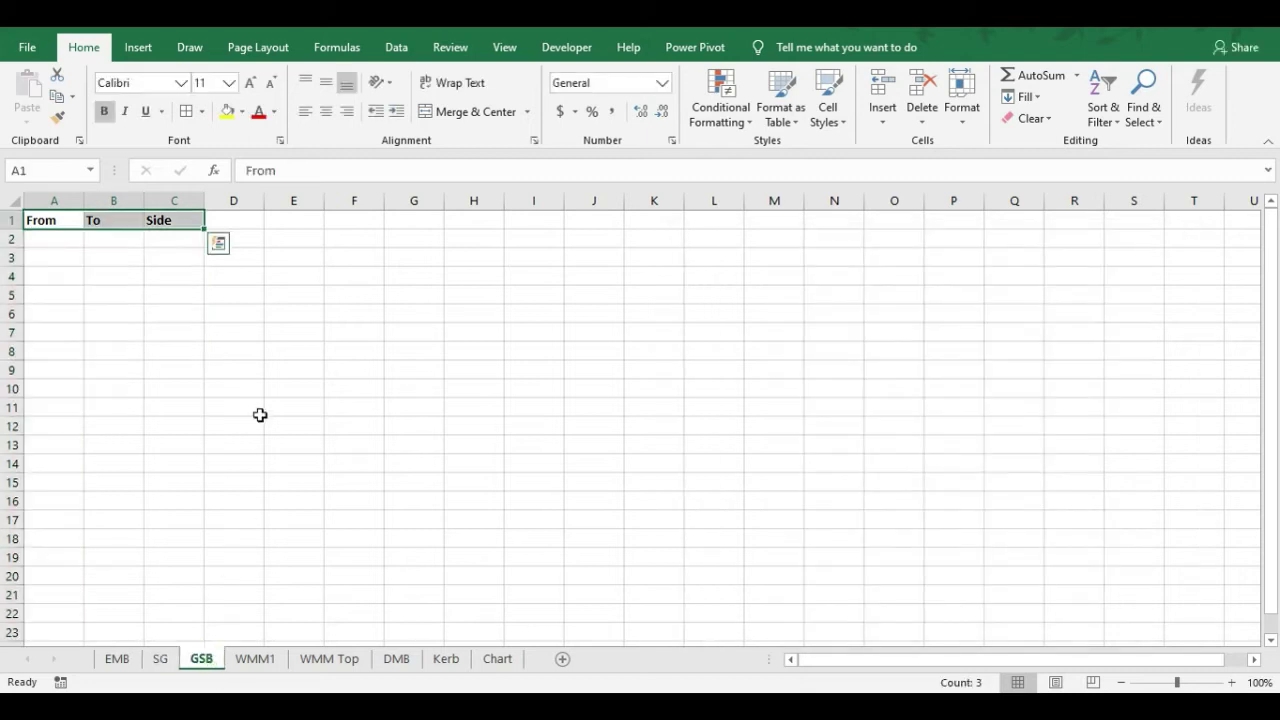
Define the workbook name GSB for the GSB sheet's A2:C range down to the last row
{"action": "left_click", "coordinate": [68, 240]}
{"action": "key", "text": "shift+Right"}
{"action": "key", "text": "shift+Right"}
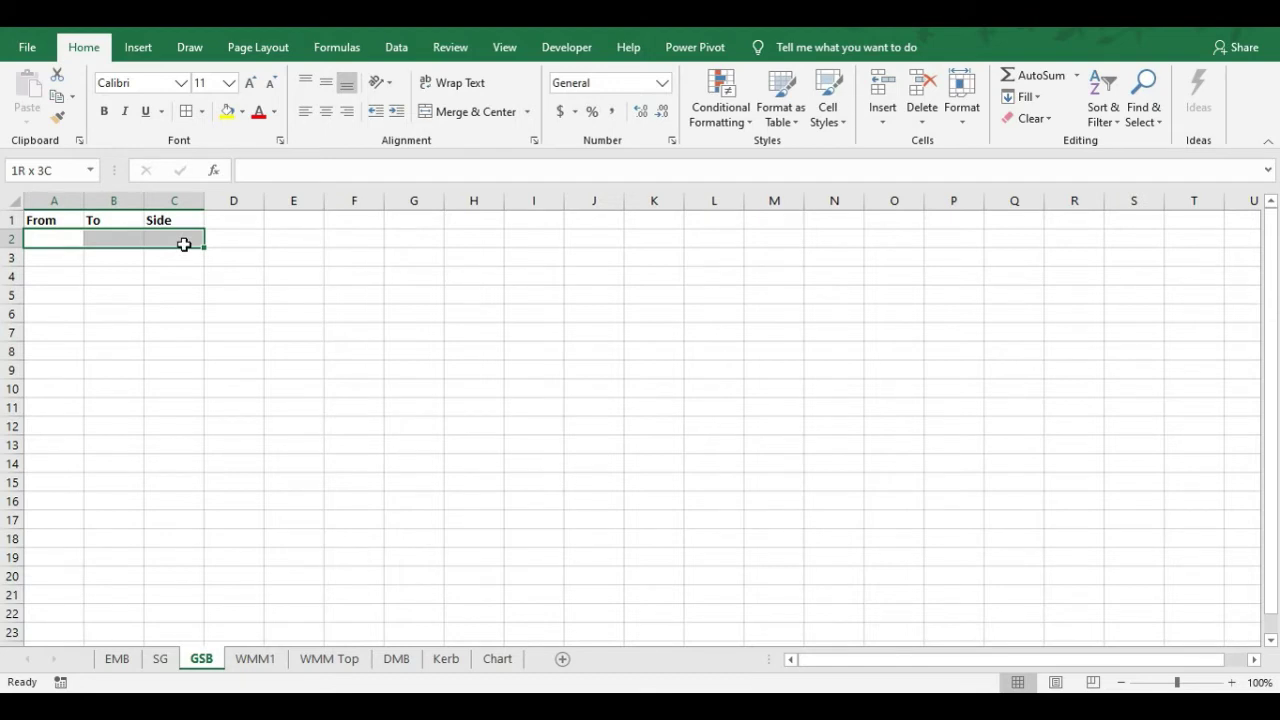
{"action": "key", "text": "ctrl+shift+Down"}
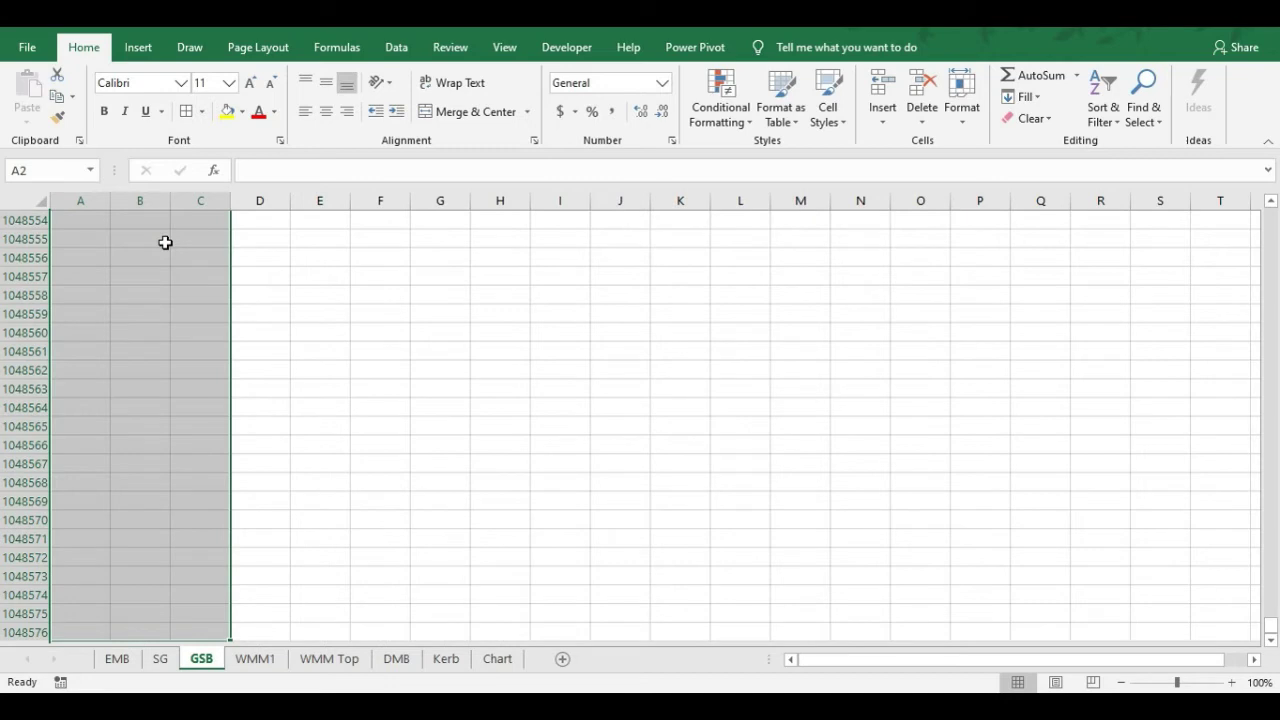
{"action": "key", "text": "ctrl+BackSpace"}
{"action": "key", "text": "ctrl+F3"}
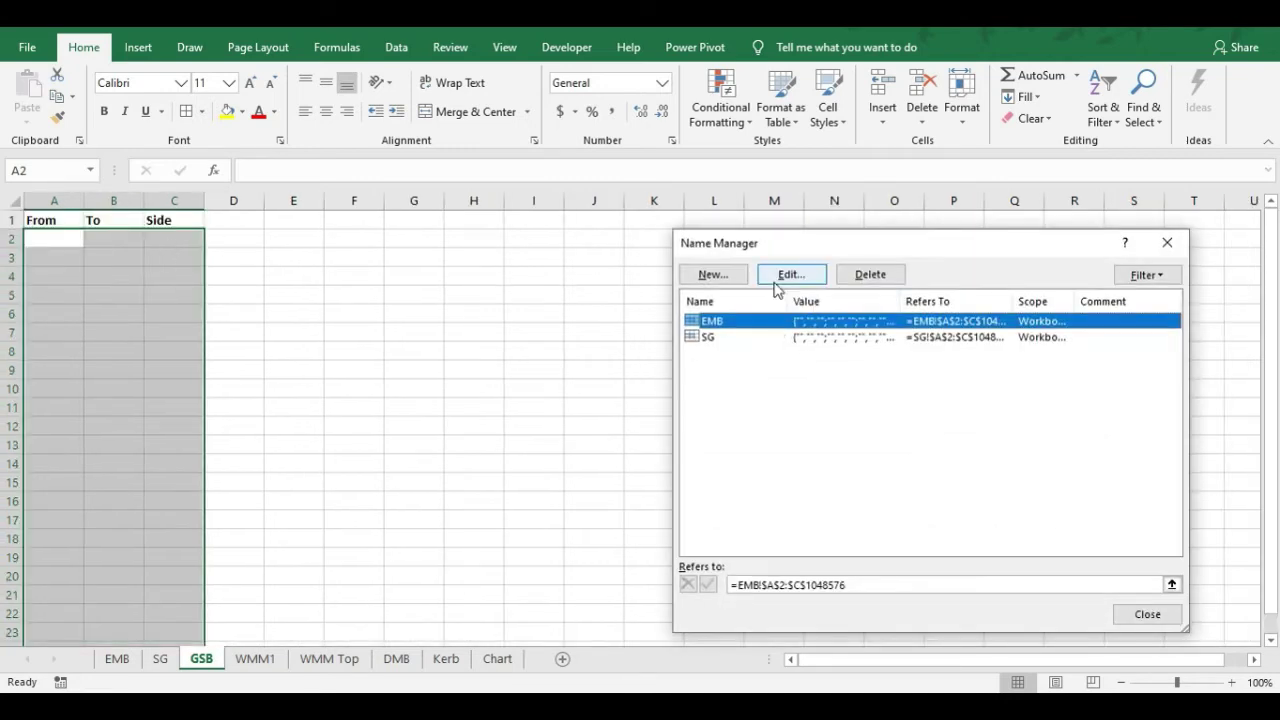
{"action": "left_click", "coordinate": [709, 274]}
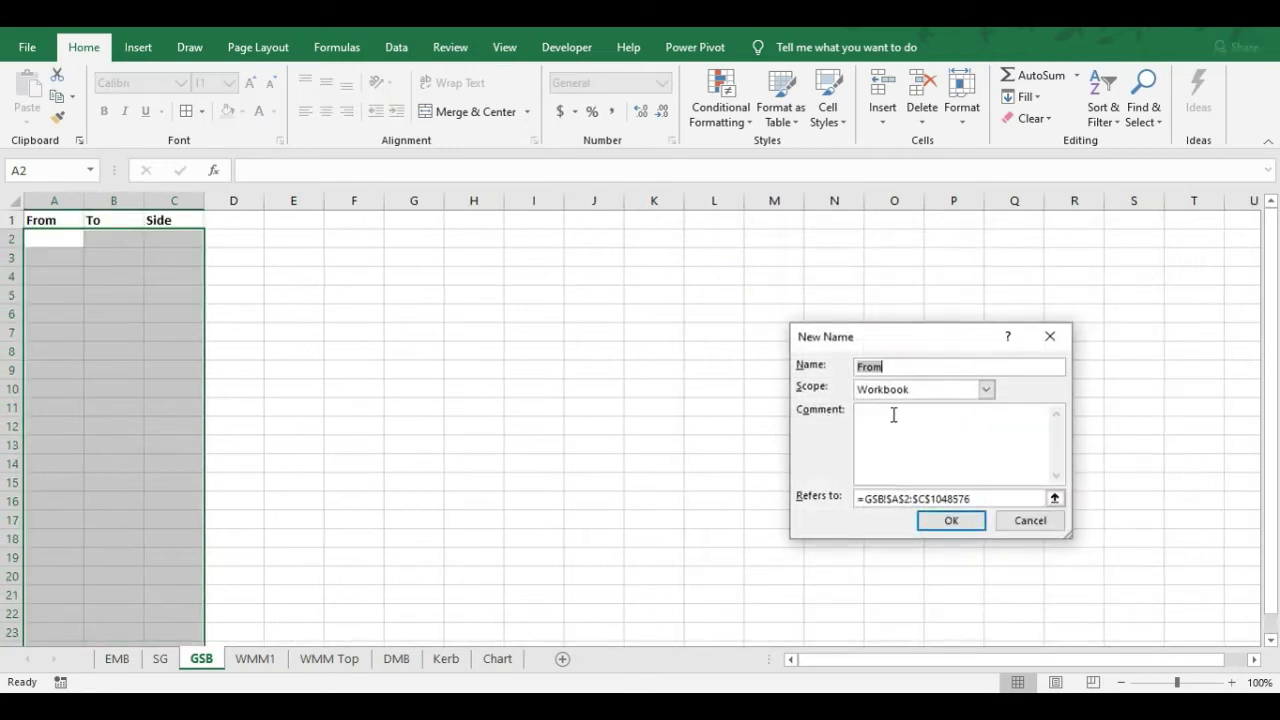
{"action": "type", "text": "SB"}
{"action": "left_click", "coordinate": [951, 519]}
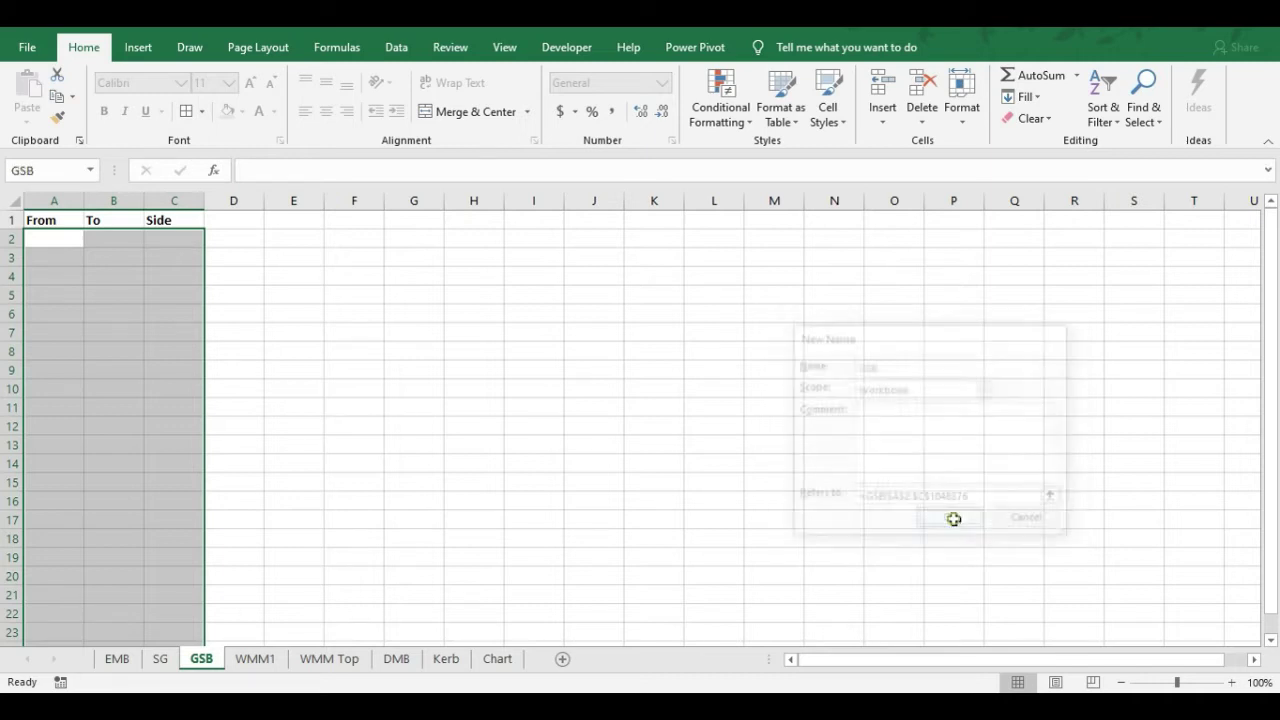
{"action": "left_click", "coordinate": [740, 378]}
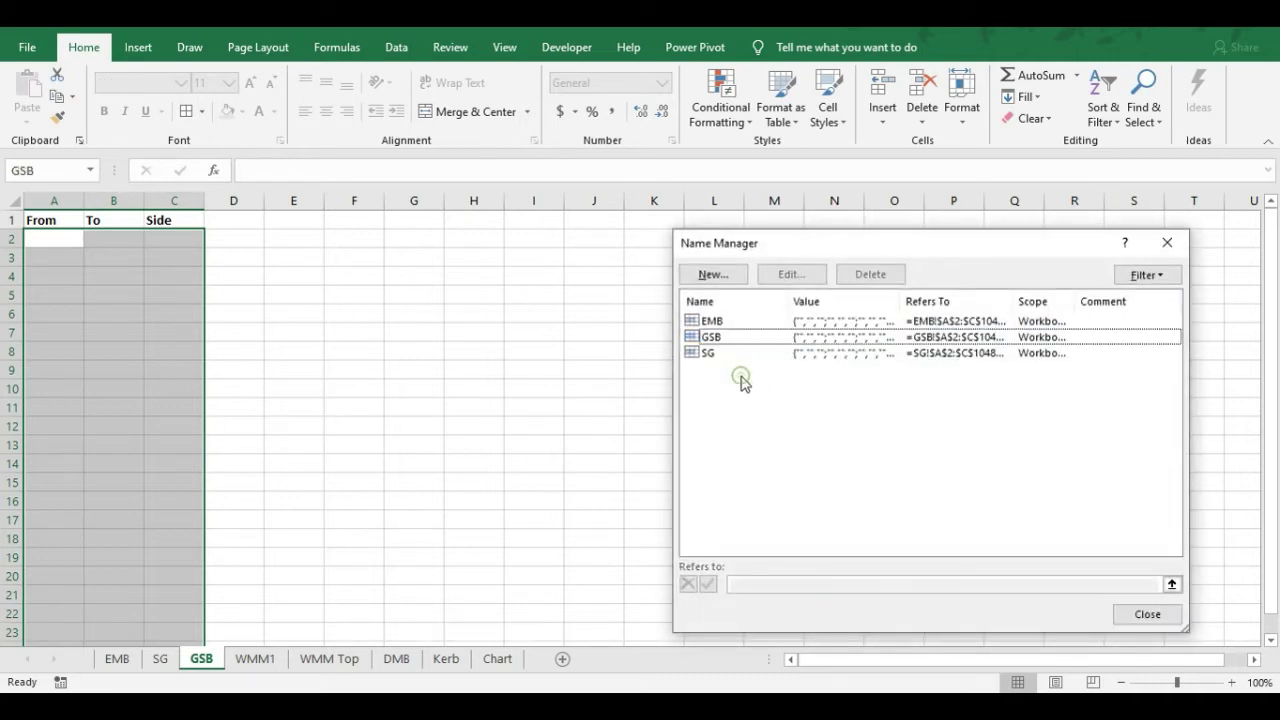
{"action": "key", "text": "Escape"}
{"action": "left_click", "coordinate": [256, 658]}
Name the WMM1 sheet's A2:C range, dismiss the invalid-name error, and begin correcting it to WMM_1
{"action": "left_click", "coordinate": [54, 240]}
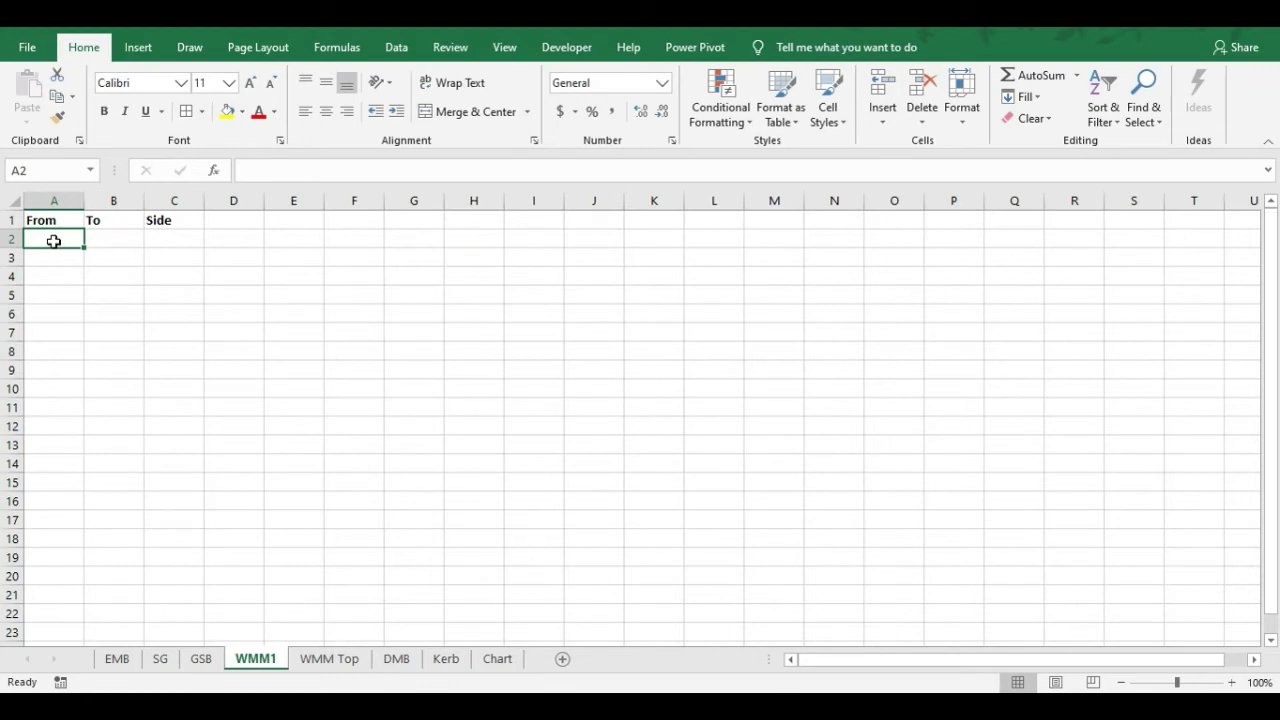
{"action": "left_click_drag", "start_coordinate": [83, 236], "coordinate": [153, 233]}
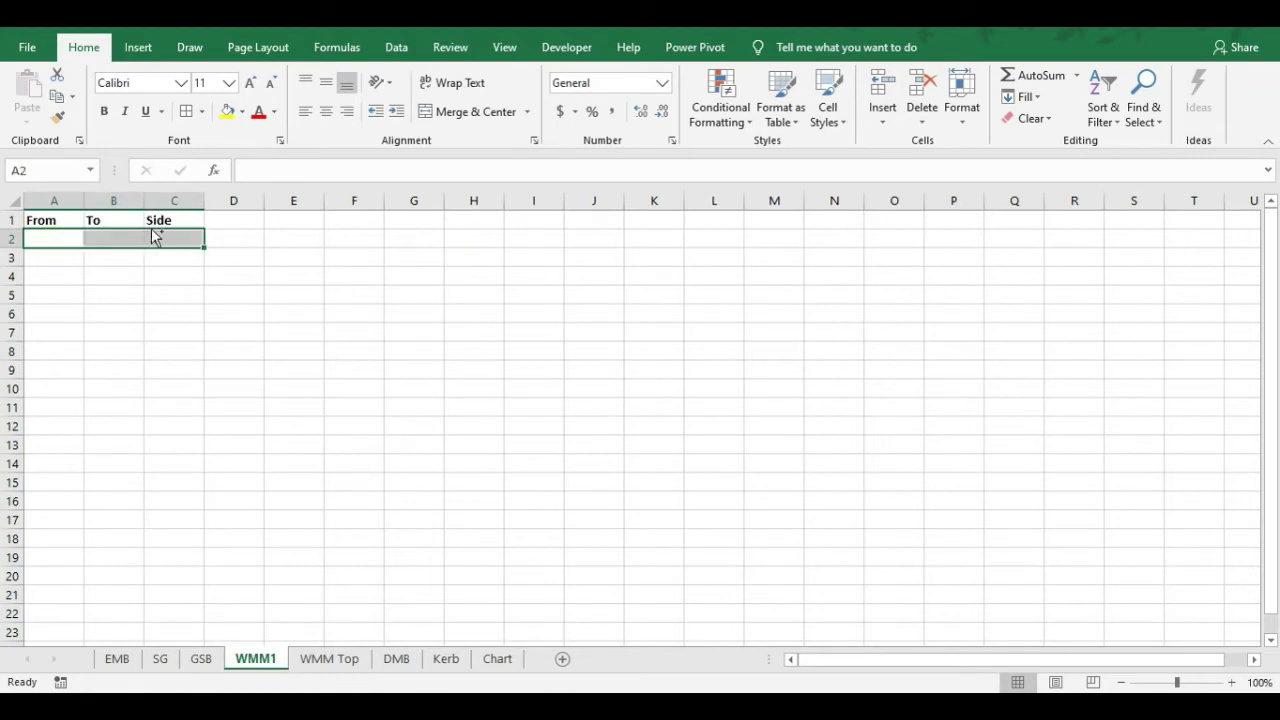
{"action": "key", "text": "ctrl+shift+Down"}
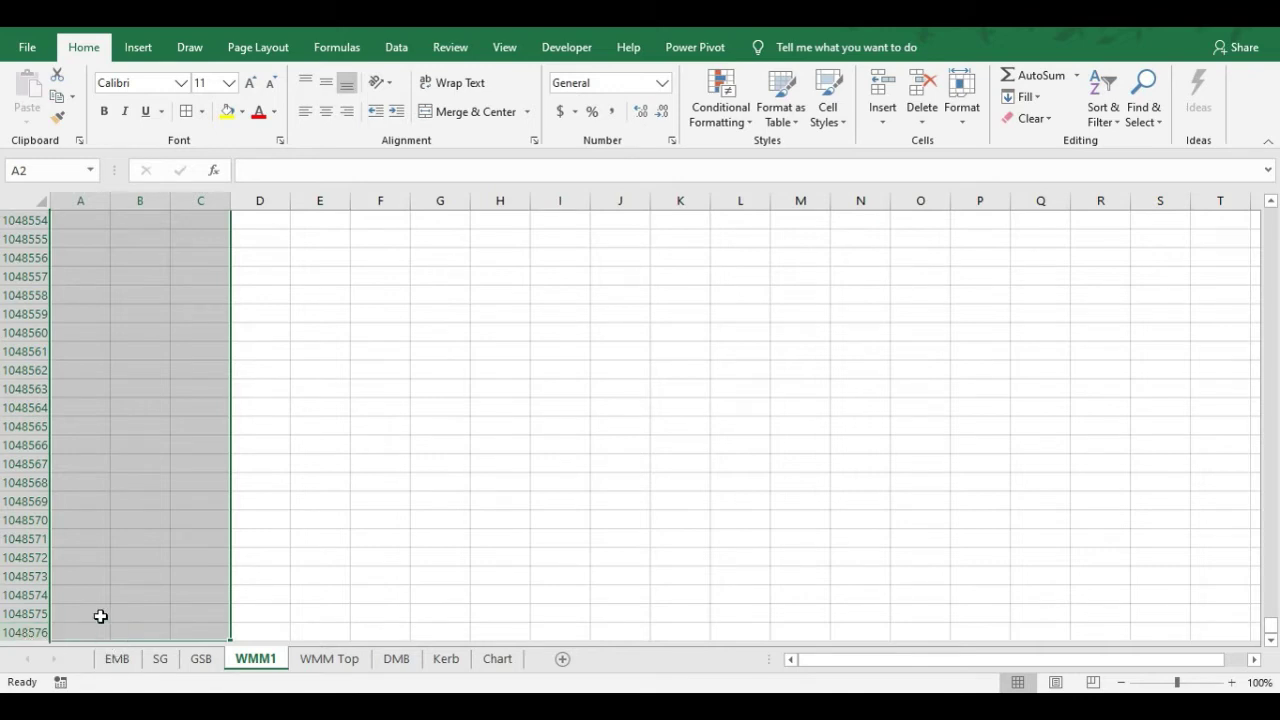
{"action": "key", "text": "ctrl+BackSpace"}
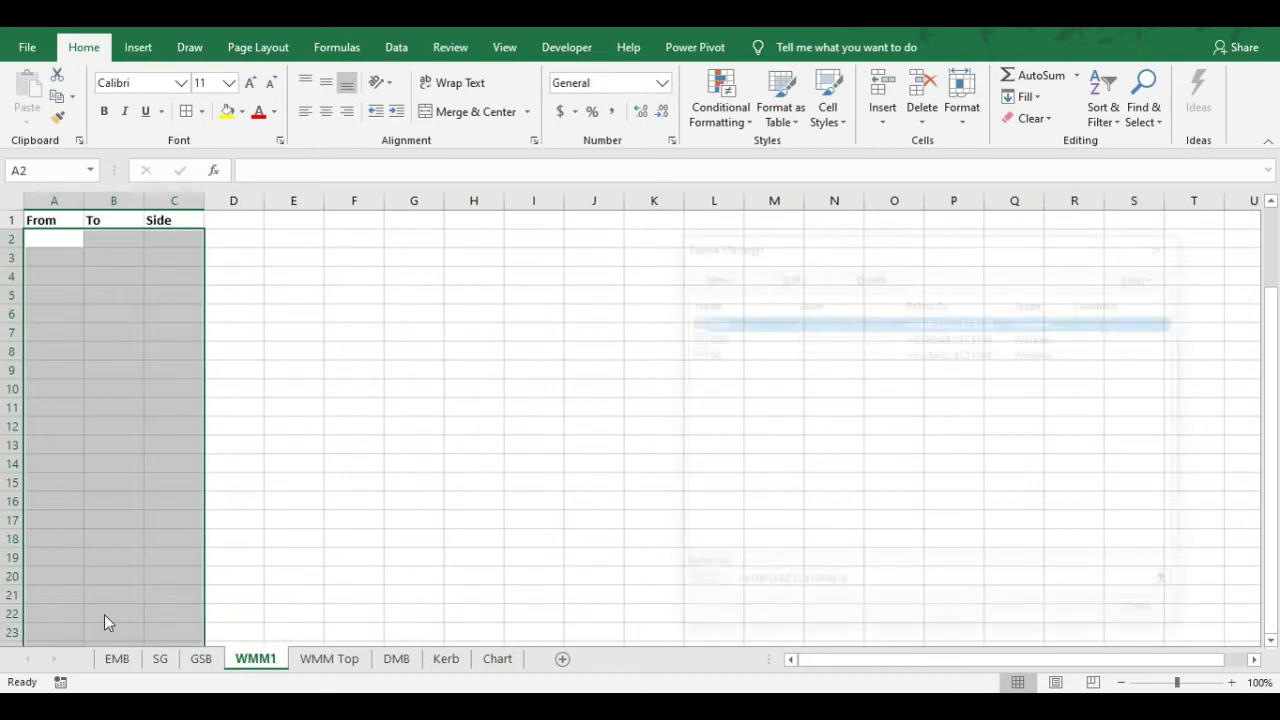
{"action": "key", "text": "ctrl+F3"}
{"action": "left_click", "coordinate": [714, 273]}
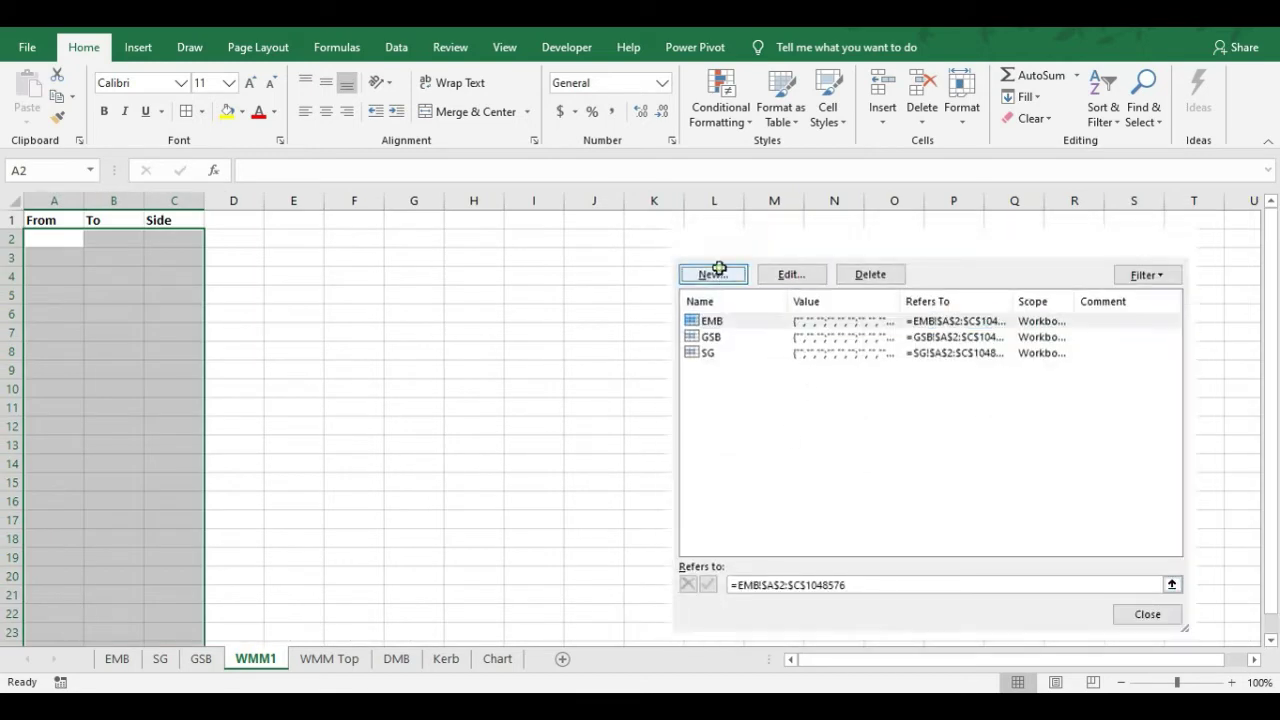
{"action": "type", "text": "WMM1"}
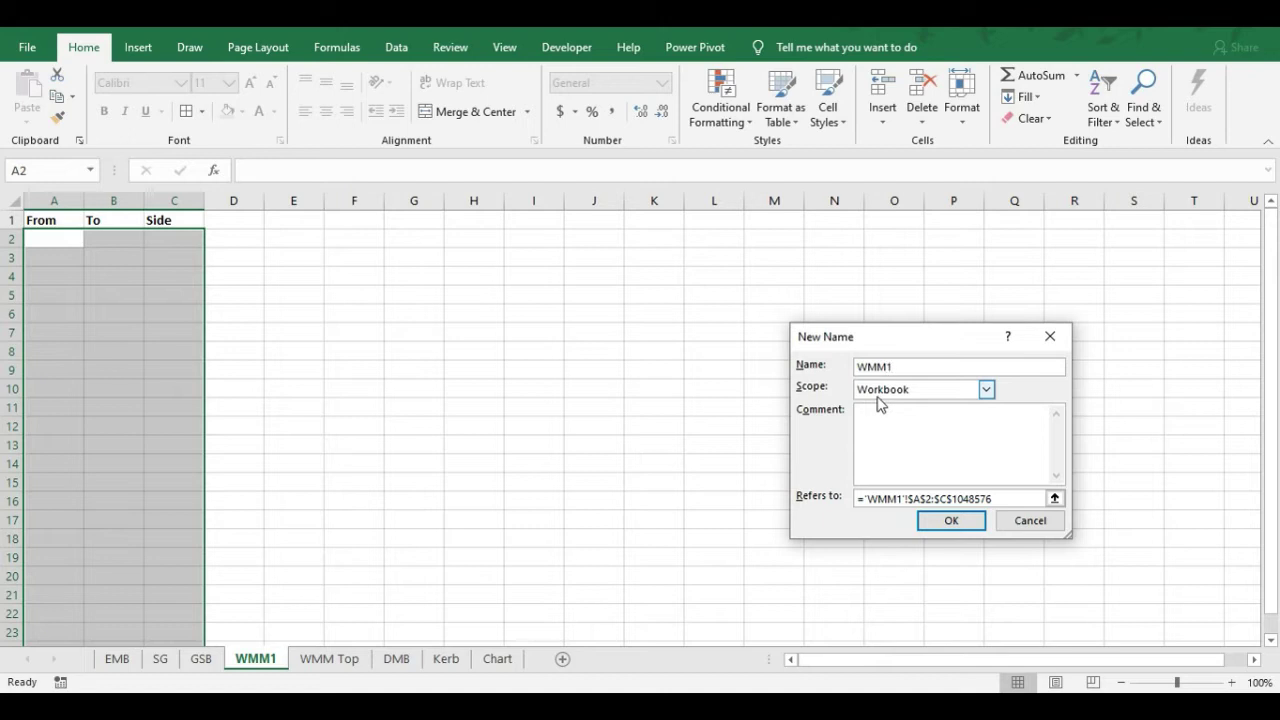
{"action": "left_click", "coordinate": [945, 522]}
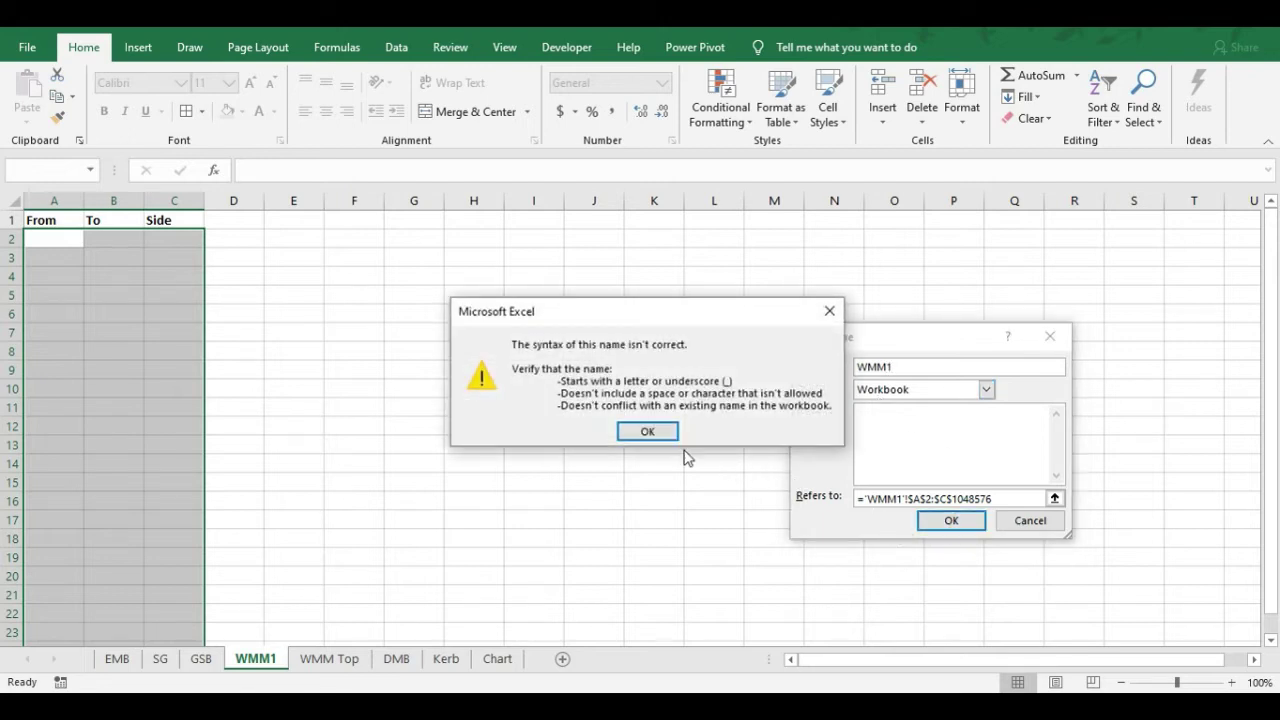
{"action": "left_click", "coordinate": [660, 432]}
{"action": "left_click", "coordinate": [888, 367]}
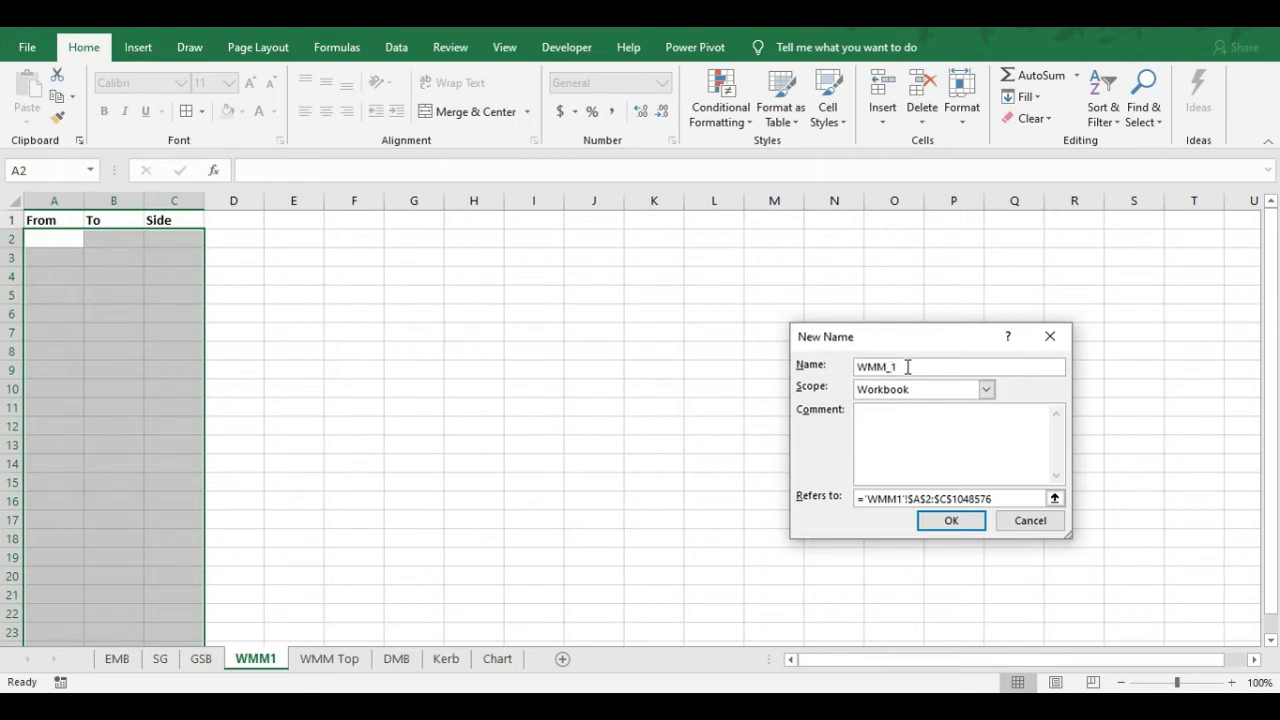
Accept WMM_1 as the name for WMM1's A2:C range and close Name Manager
{"action": "double_click", "coordinate": [908, 367]}
{"action": "left_click", "coordinate": [929, 366]}
{"action": "left_click", "coordinate": [951, 521]}
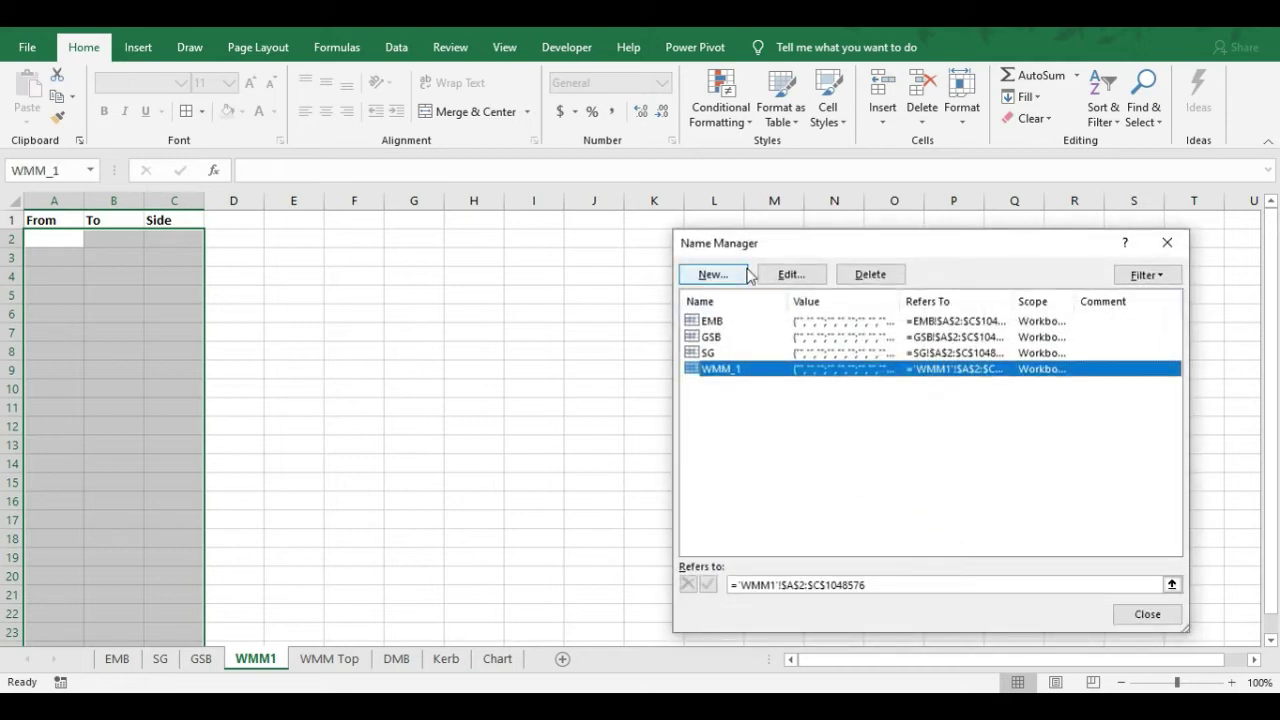
{"action": "left_click", "coordinate": [1145, 616]}
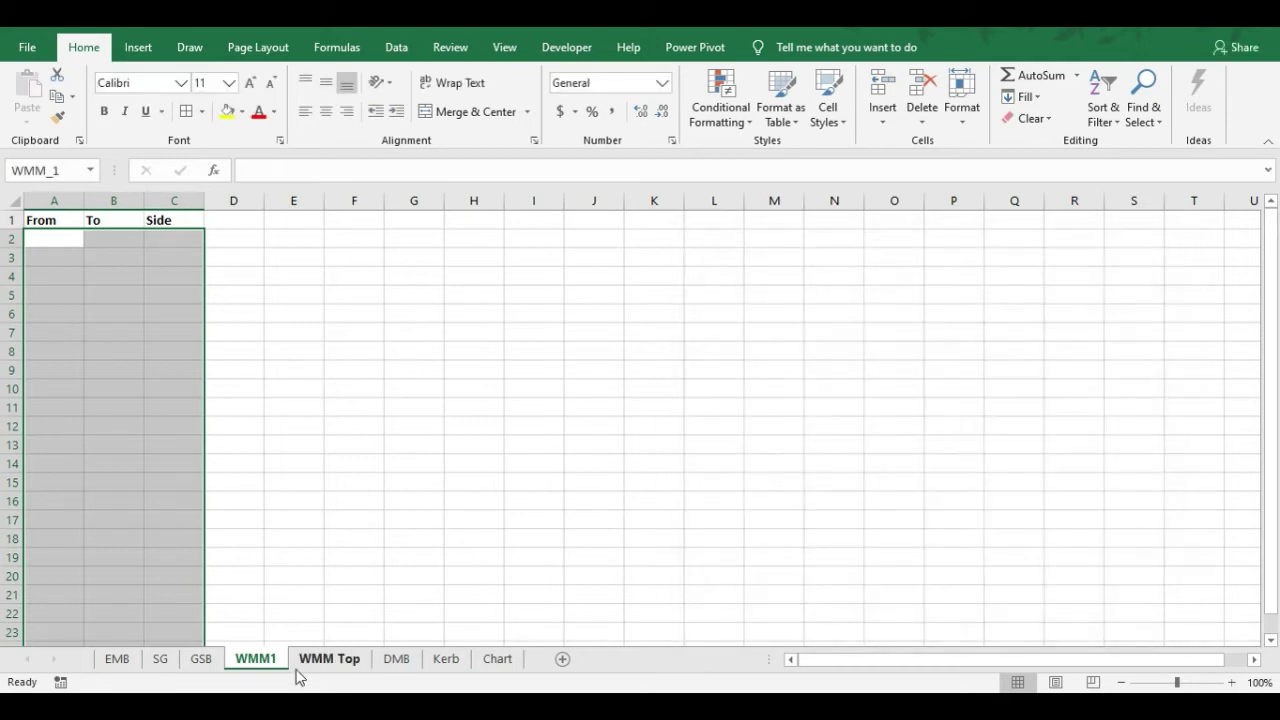
On the WMM Top sheet, select A2:C2 down to the last row
{"action": "left_click", "coordinate": [345, 662]}
{"action": "left_click_drag", "start_coordinate": [51, 240], "coordinate": [161, 250]}
{"action": "key", "text": "ctrl+shift+Down"}
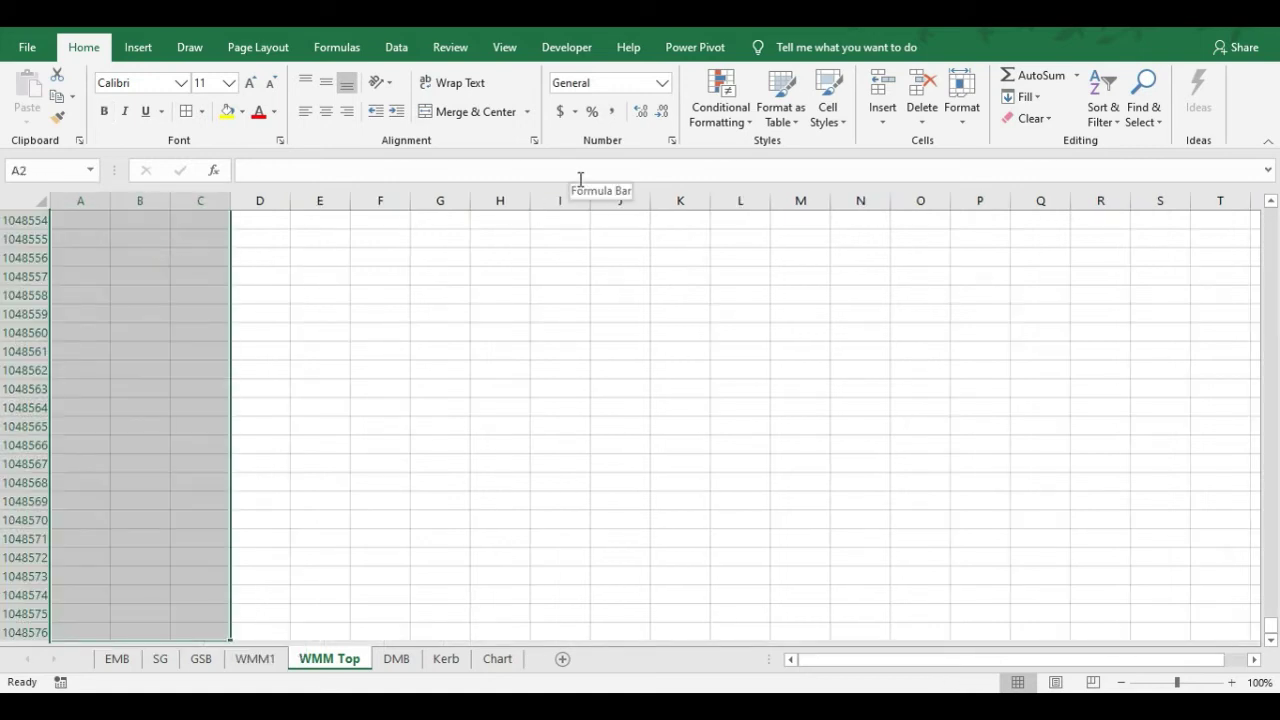
{"action": "key", "text": "ctrl+BackSpace"}
Define the selection as WMM_2, correcting the rejected name WMM2
{"action": "key", "text": "ctrl+F3"}
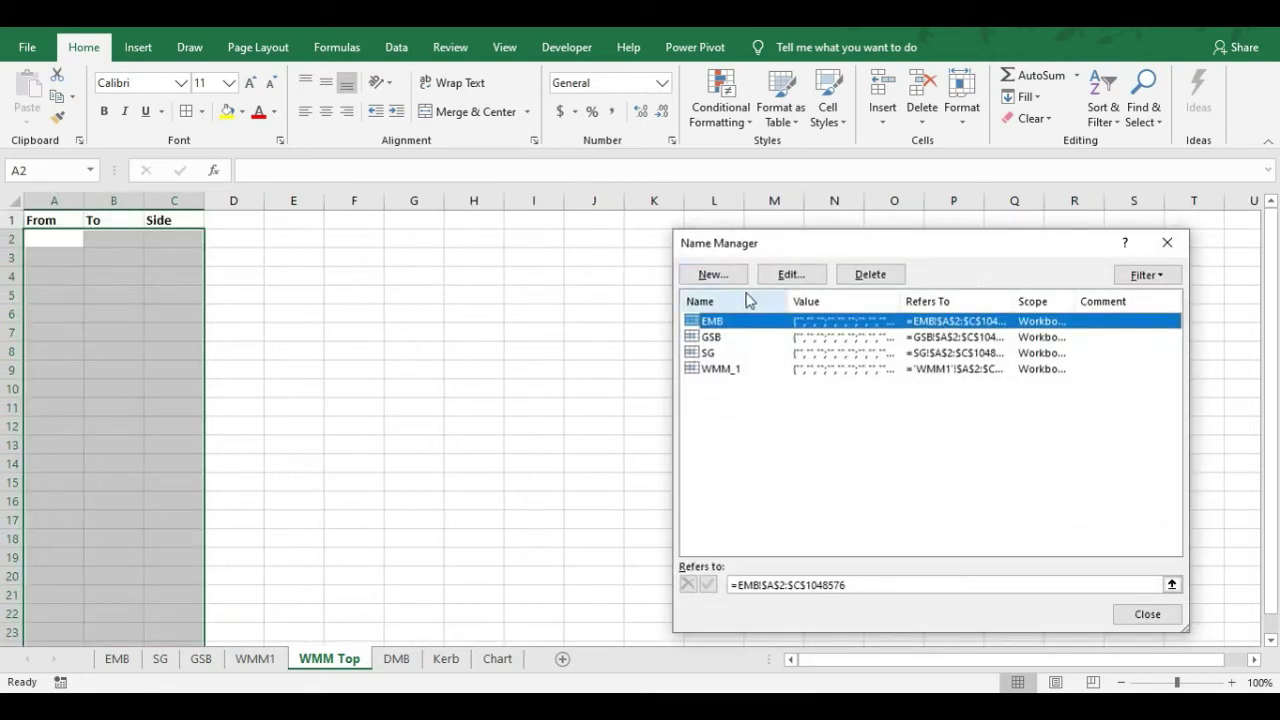
{"action": "left_click", "coordinate": [716, 274]}
{"action": "left_click", "coordinate": [886, 368]}
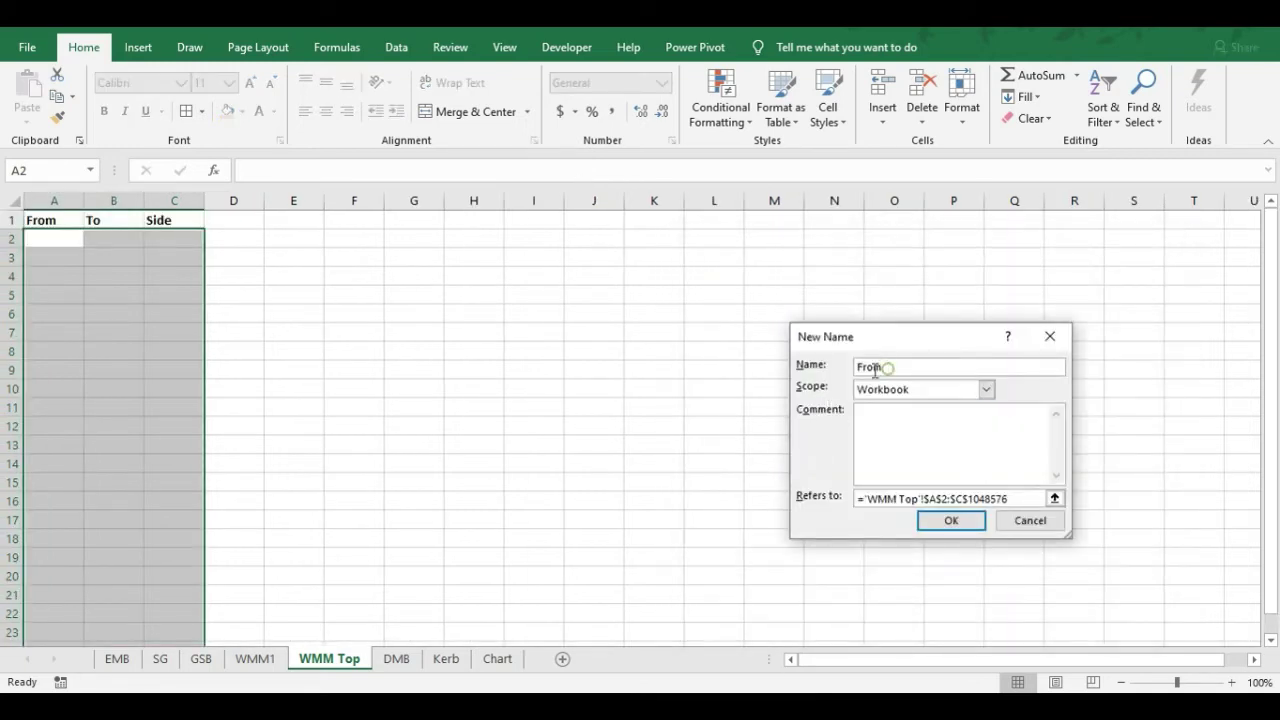
{"action": "double_click", "coordinate": [883, 367]}
{"action": "type", "text": "WW"}
{"action": "left_click", "coordinate": [952, 521]}
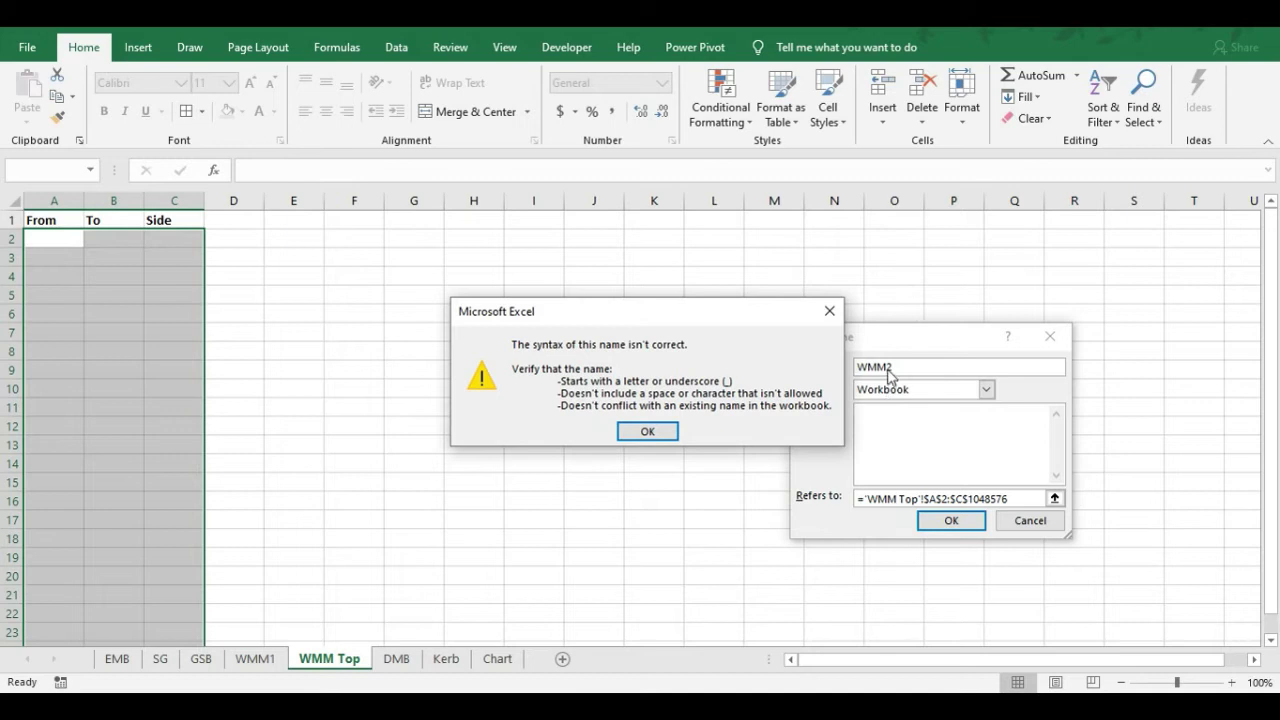
{"action": "left_click", "coordinate": [648, 432]}
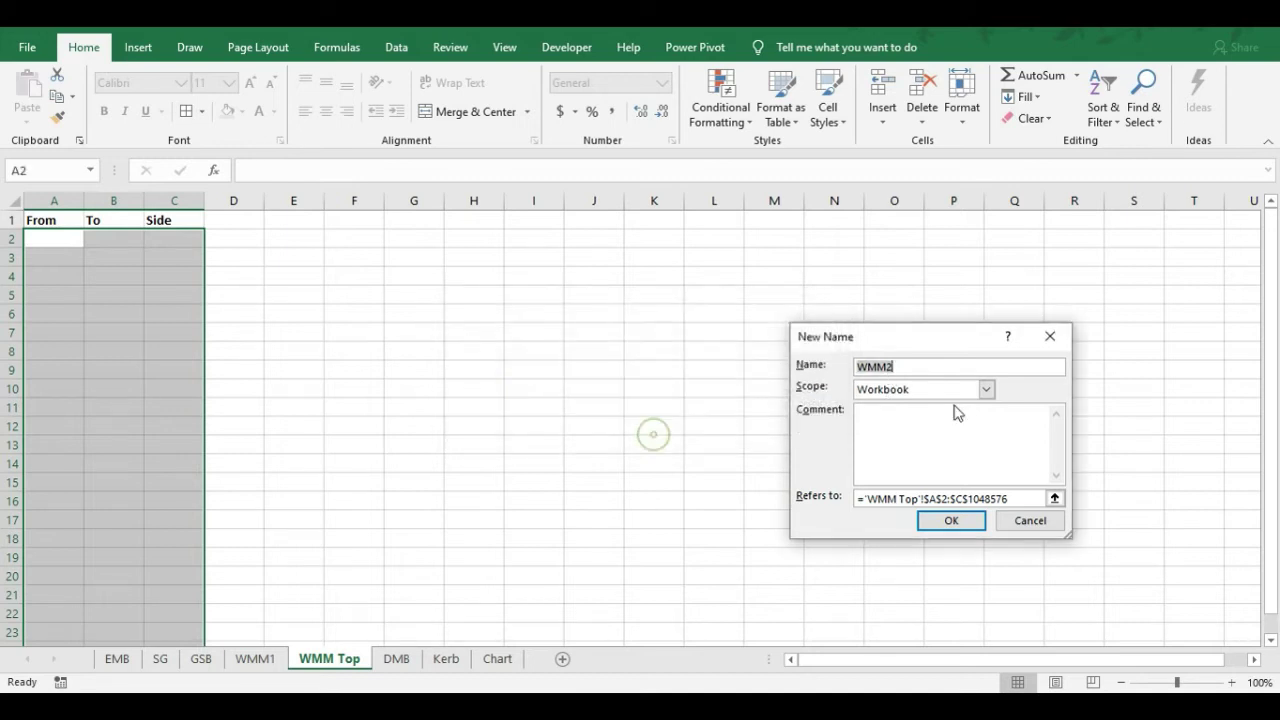
{"action": "left_click", "coordinate": [893, 366]}
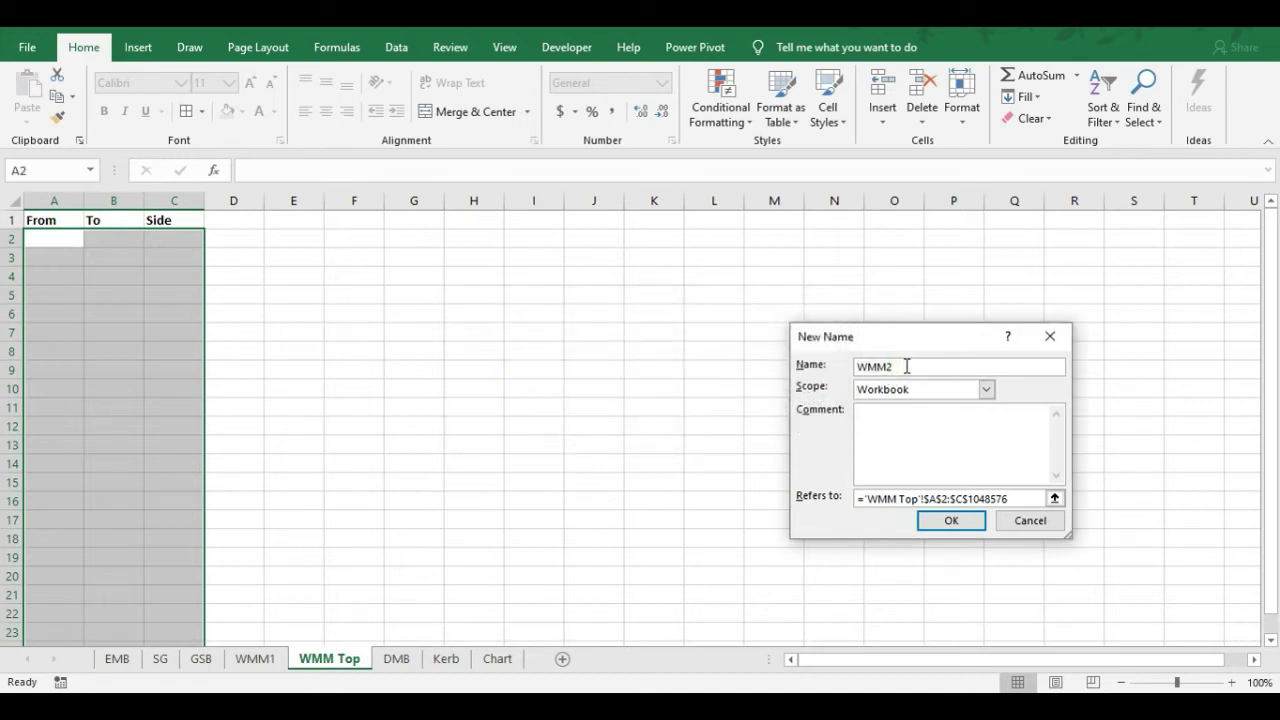
{"action": "left_click", "coordinate": [962, 522]}
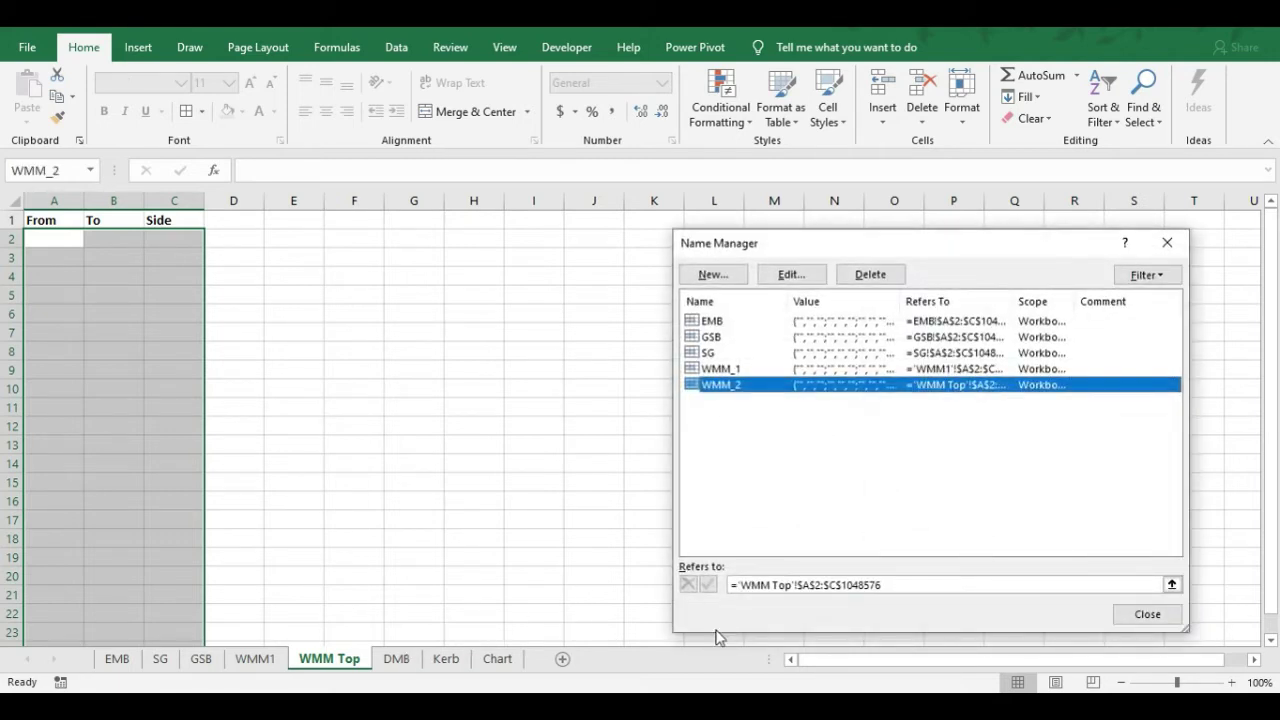
{"action": "left_click", "coordinate": [1147, 614]}
On the DMB sheet, select columns A to C from the first data row down
{"action": "left_click", "coordinate": [397, 658]}
{"action": "left_click_drag", "start_coordinate": [75, 243], "coordinate": [175, 258]}
{"action": "key", "text": "ctrl+shift+Down"}
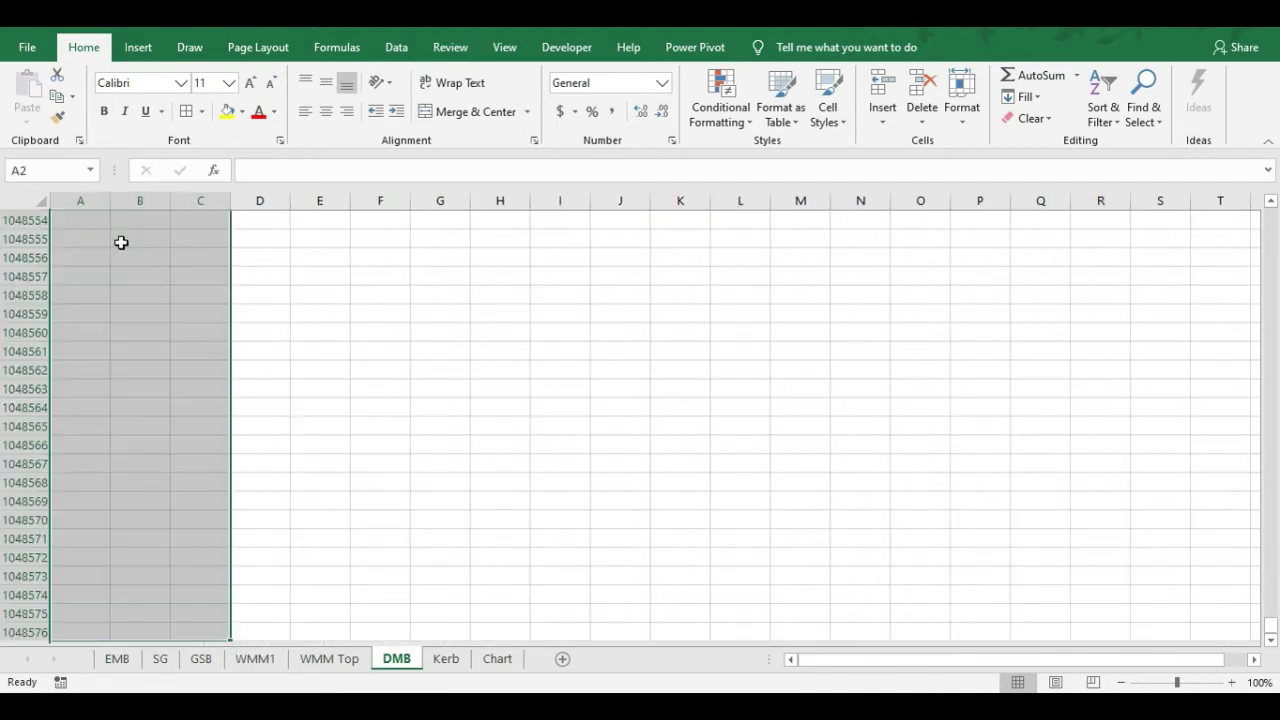
Define the DMB sheet's selected range as DBM
{"action": "key", "text": "ctrl+BackSpace"}
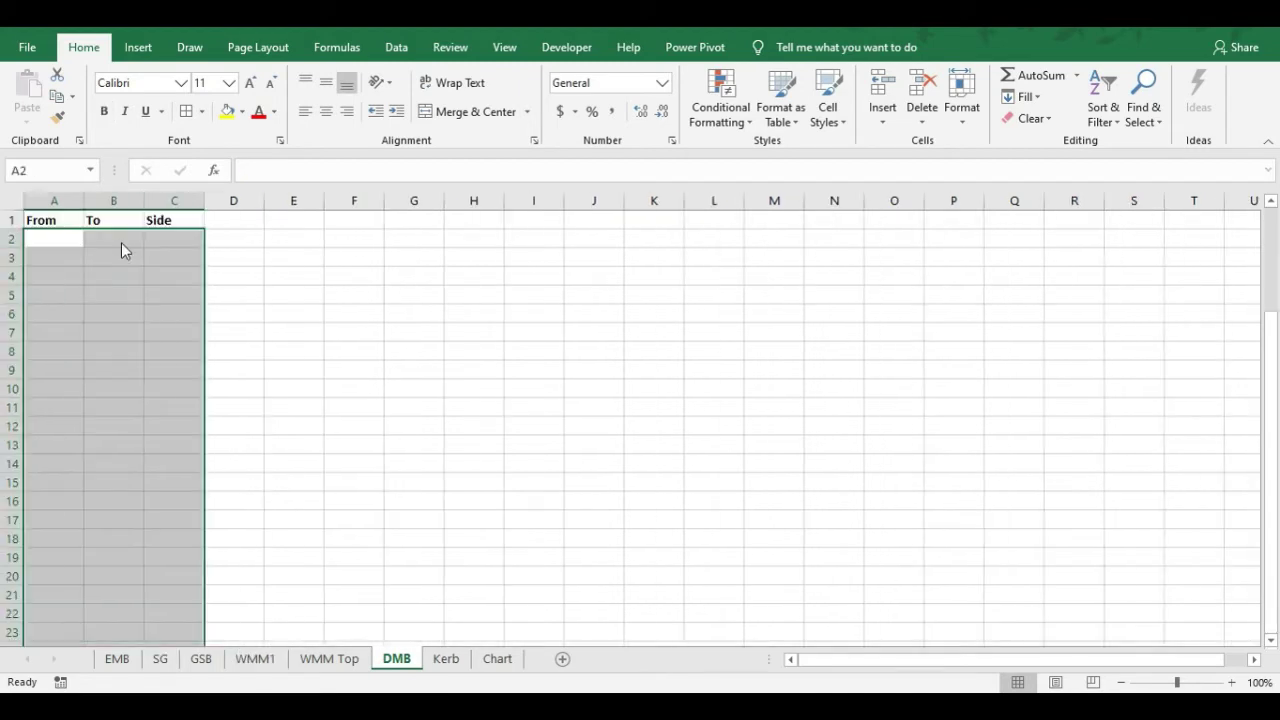
{"action": "key", "text": "ctrl+F3"}
{"action": "left_click", "coordinate": [736, 278]}
{"action": "left_click", "coordinate": [893, 367]}
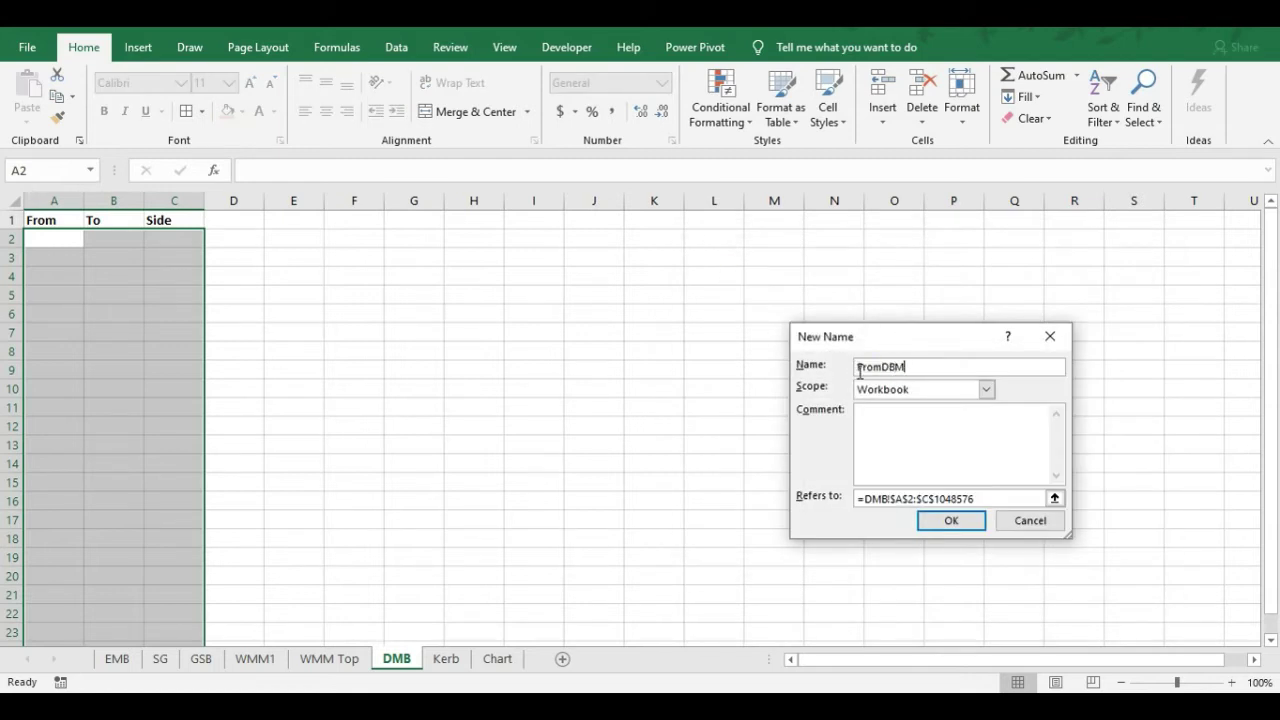
{"action": "key", "text": "BackSpace"}
{"action": "key", "text": "BackSpace"}
{"action": "key", "text": "BackSpace"}
{"action": "key", "text": "BackSpace"}
{"action": "key", "text": "BackSpace"}
{"action": "key", "text": "BackSpace"}
{"action": "left_click", "coordinate": [965, 526]}
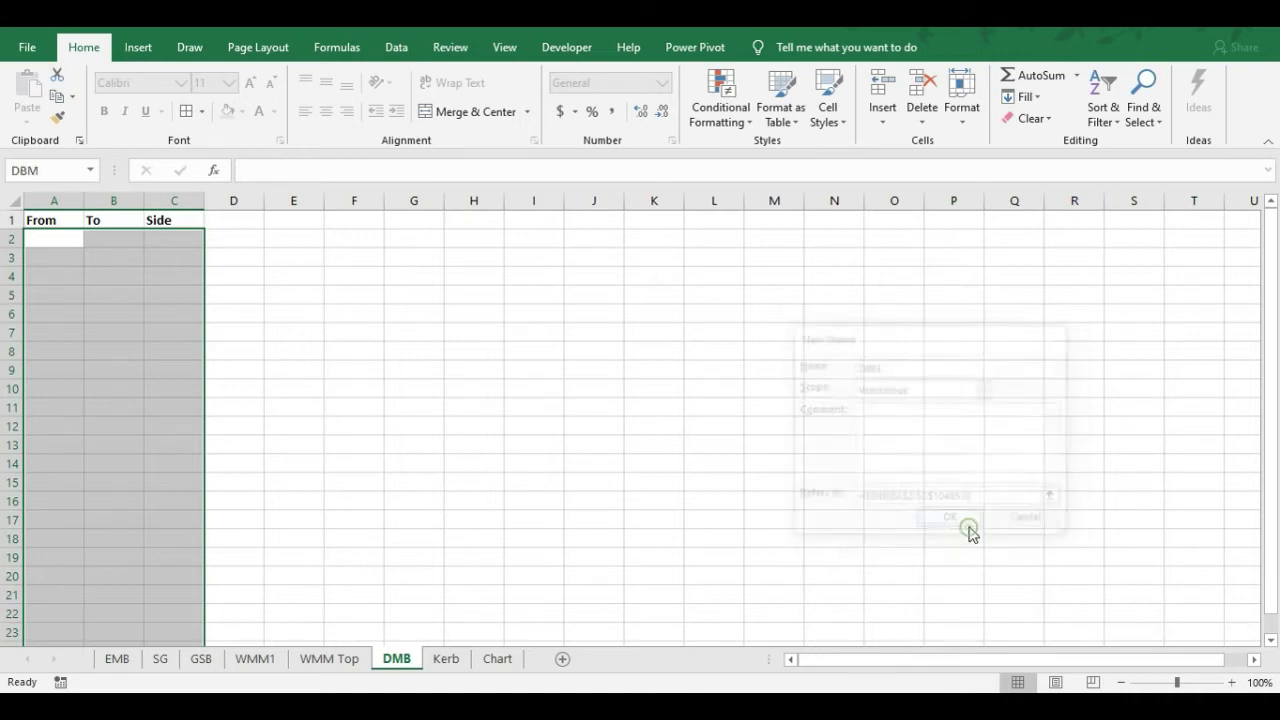
{"action": "left_click", "coordinate": [1147, 614]}
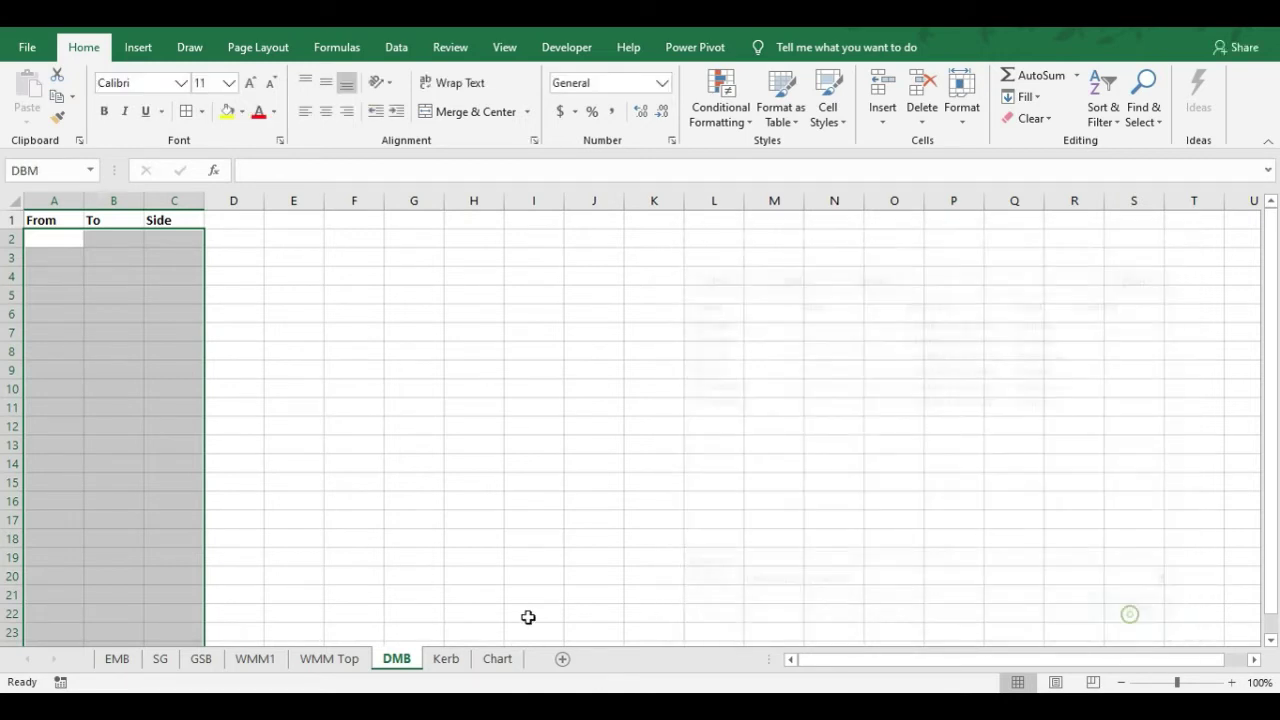
Select A2:C down to the last row on Kerb and name it Kerb
{"action": "left_click", "coordinate": [443, 659]}
{"action": "left_click_drag", "start_coordinate": [50, 238], "coordinate": [160, 241]}
{"action": "key", "text": "ctrl+shift+Down"}
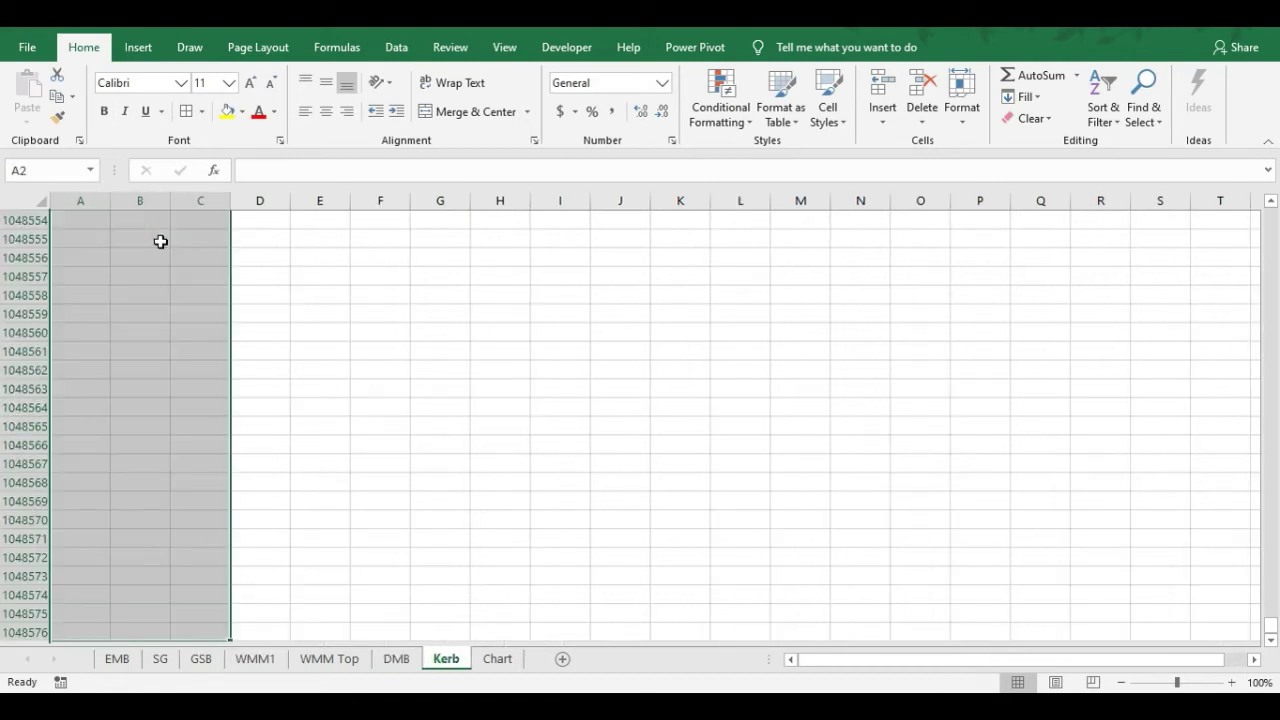
{"action": "key", "text": "ctrl+F3"}
{"action": "left_click", "coordinate": [706, 274]}
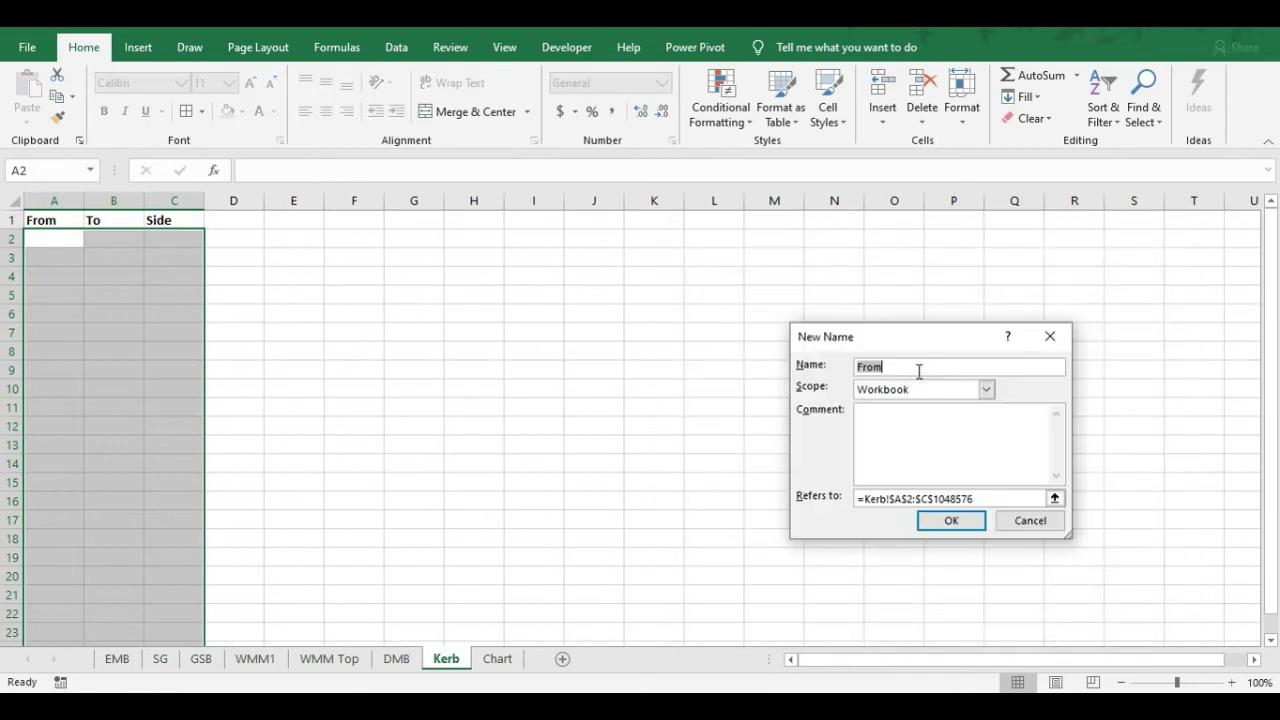
{"action": "type", "text": "Kerb"}
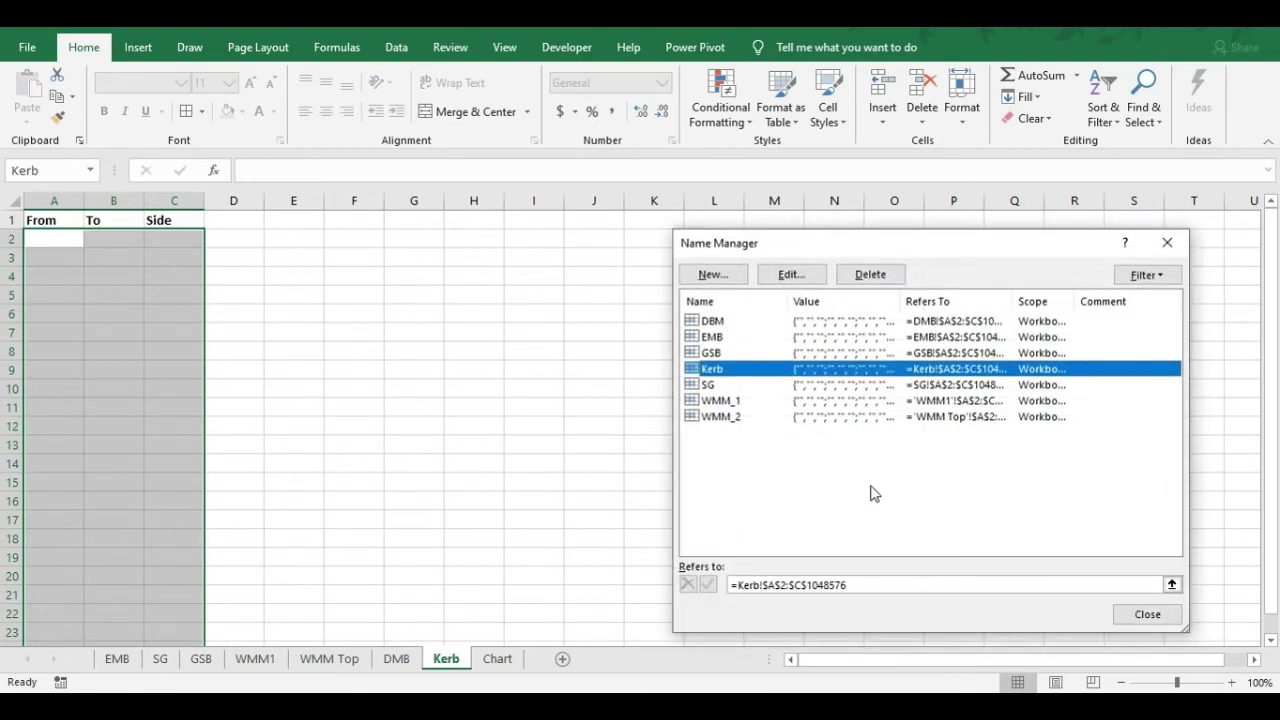
{"action": "left_click", "coordinate": [727, 472]}
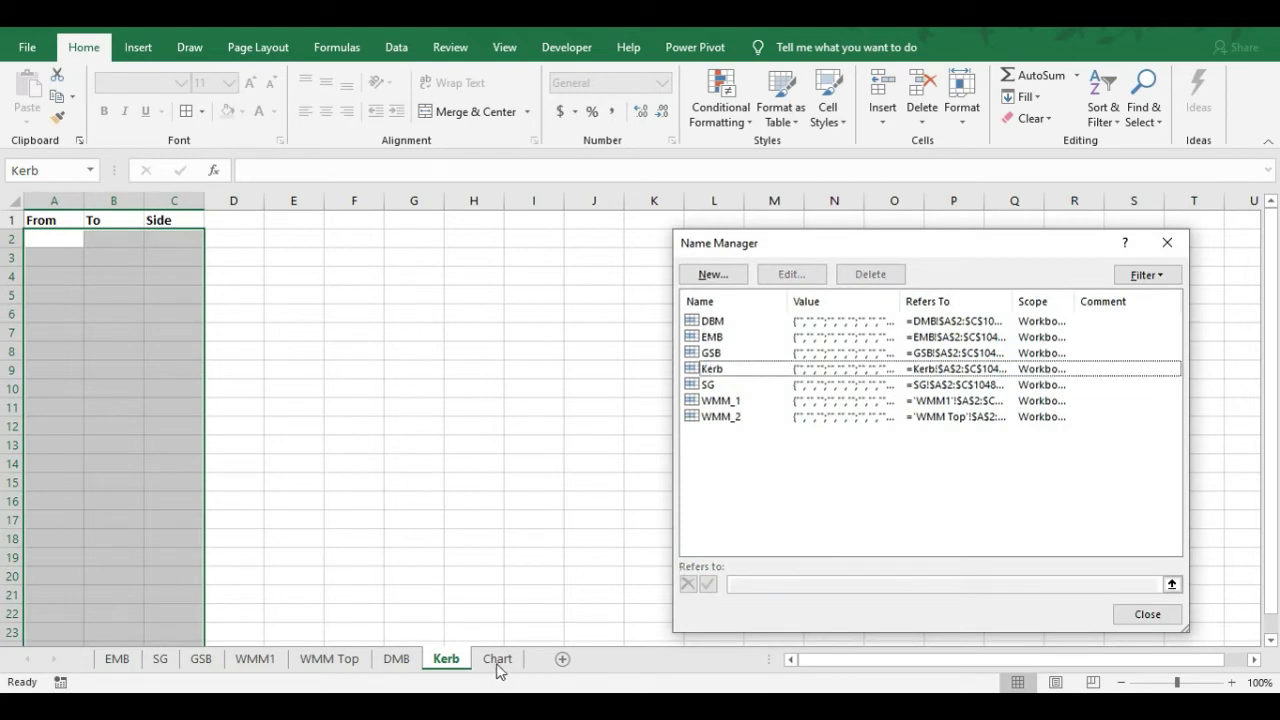
{"action": "left_click", "coordinate": [1147, 614]}
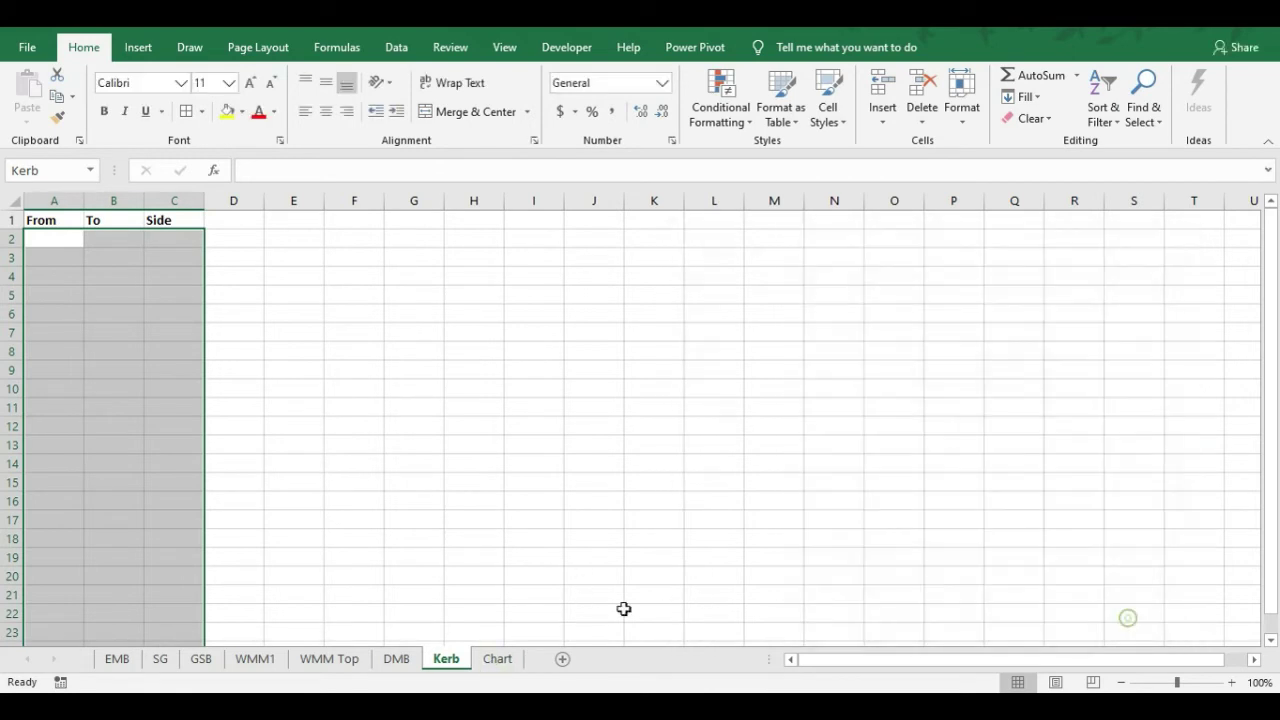
Go to cell E12 on the Chart sheet, then switch to the reference chart image
{"action": "left_click", "coordinate": [497, 659]}
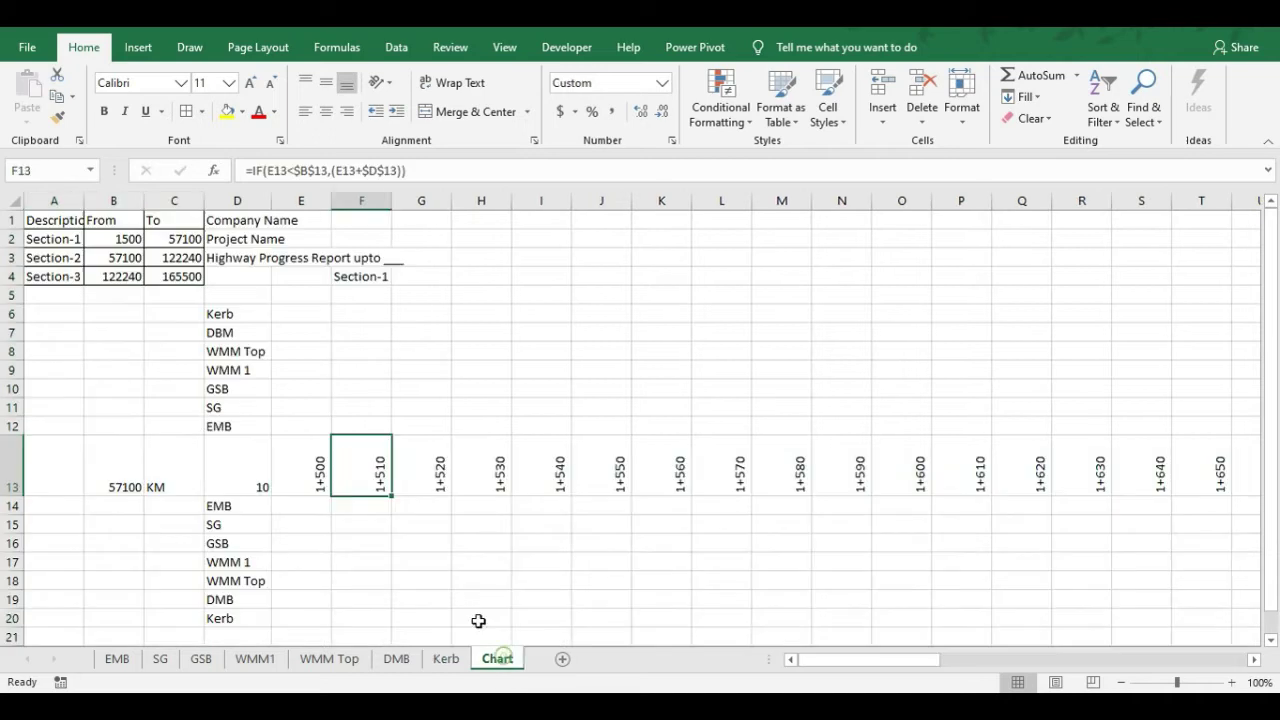
{"action": "left_click", "coordinate": [280, 428]}
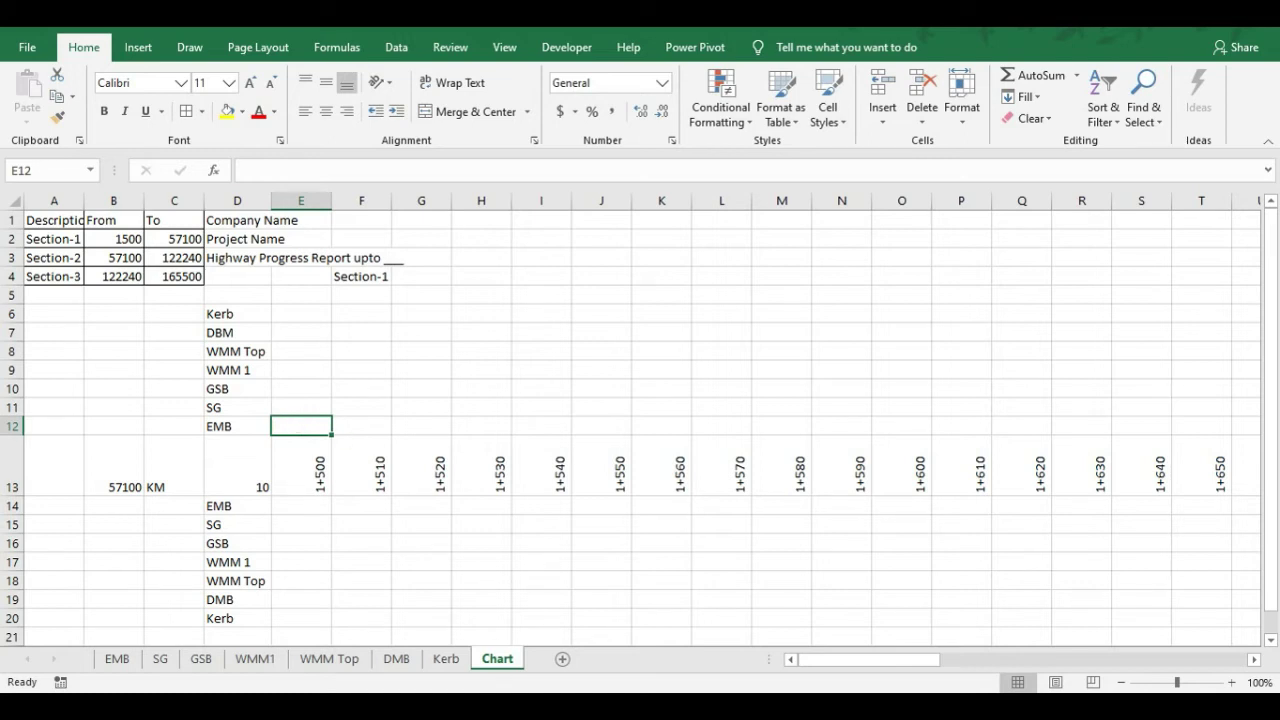
{"action": "key", "text": "alt+Tab"}
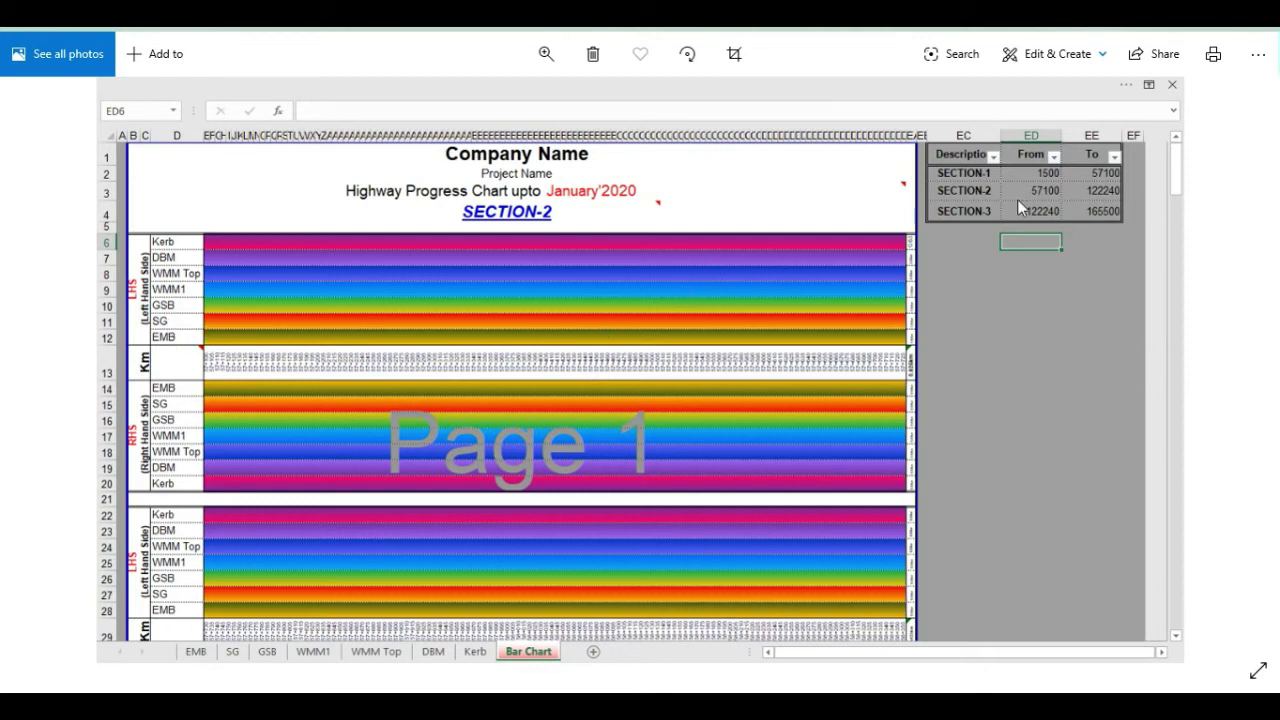
Leave the reference chart image and return to the Excel workbook
{"action": "key", "text": "alt+Tab"}
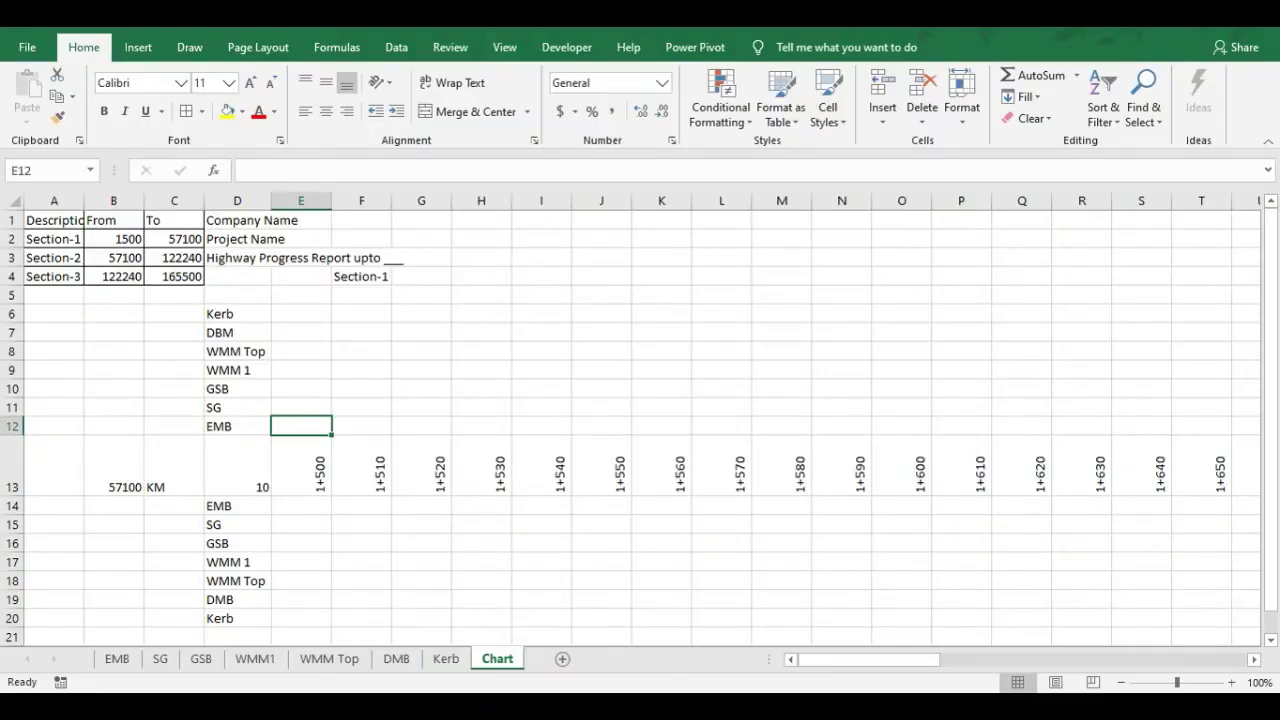
Read the formulas in Sticky Notes, then begin typing =if(And( in cell E12
{"action": "left_click", "coordinate": [400, 600]}
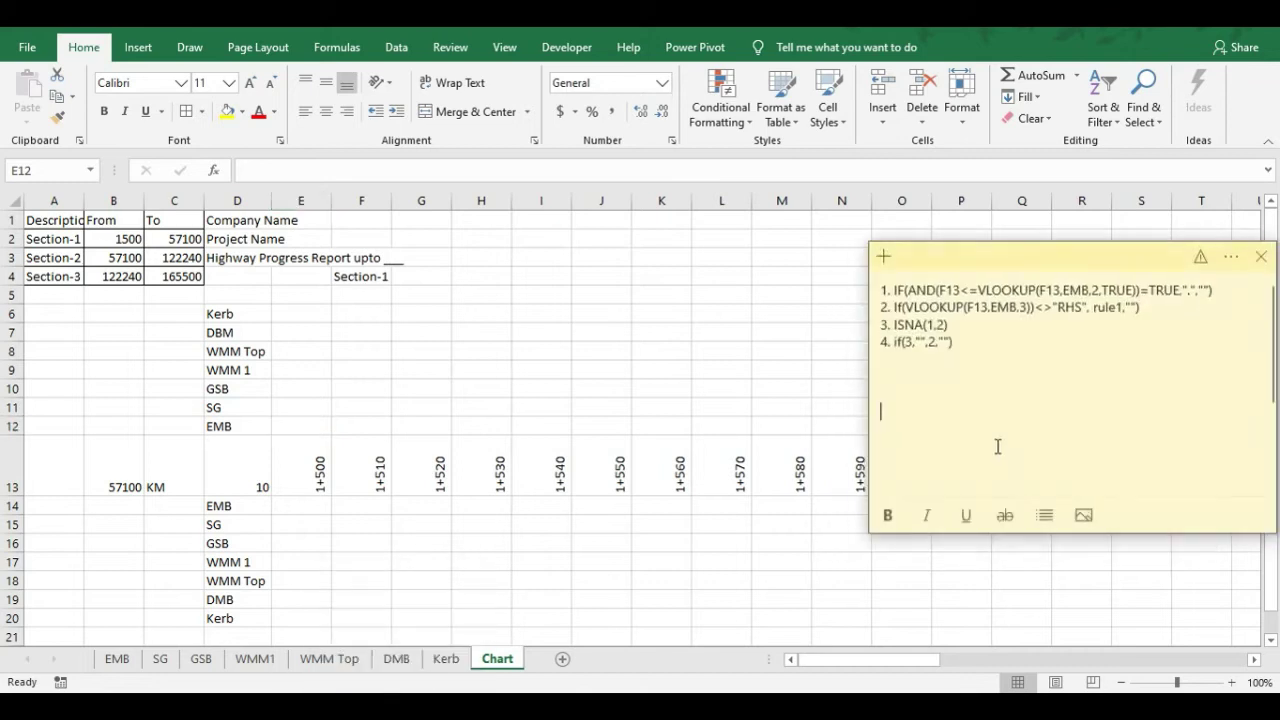
{"action": "left_click", "coordinate": [982, 324]}
{"action": "left_click", "coordinate": [308, 432]}
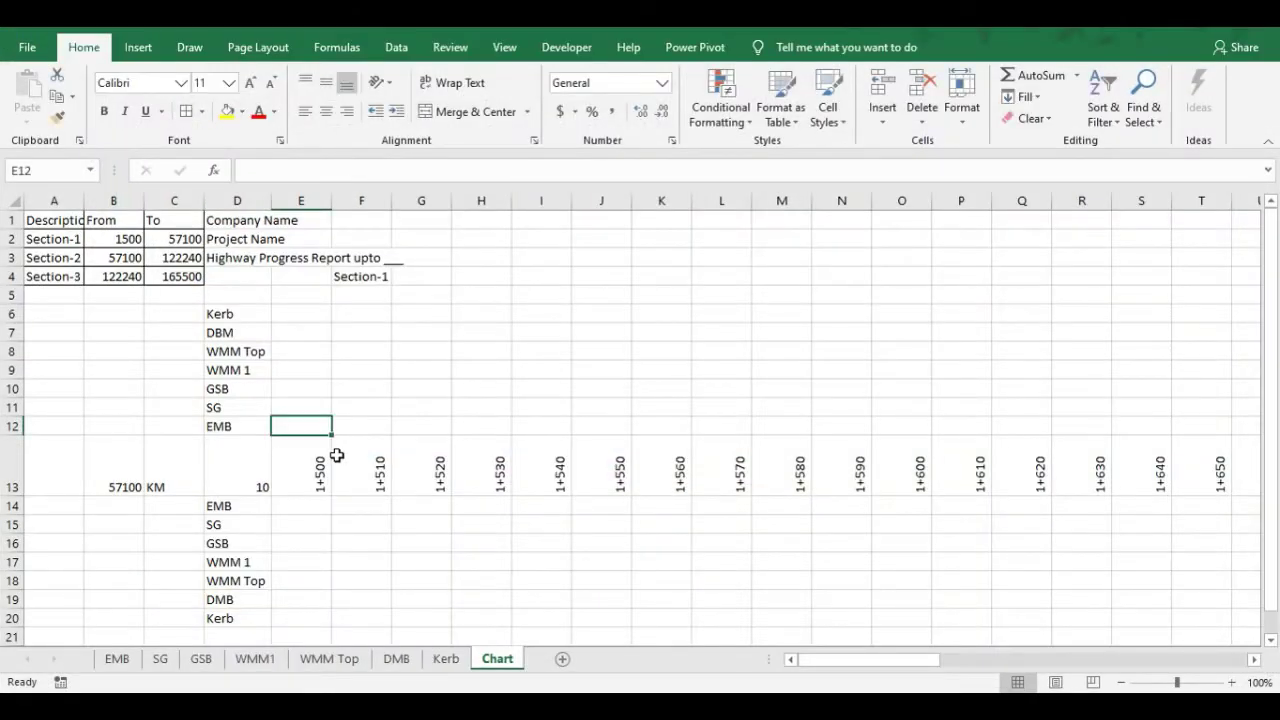
{"action": "type", "text": "=i"}
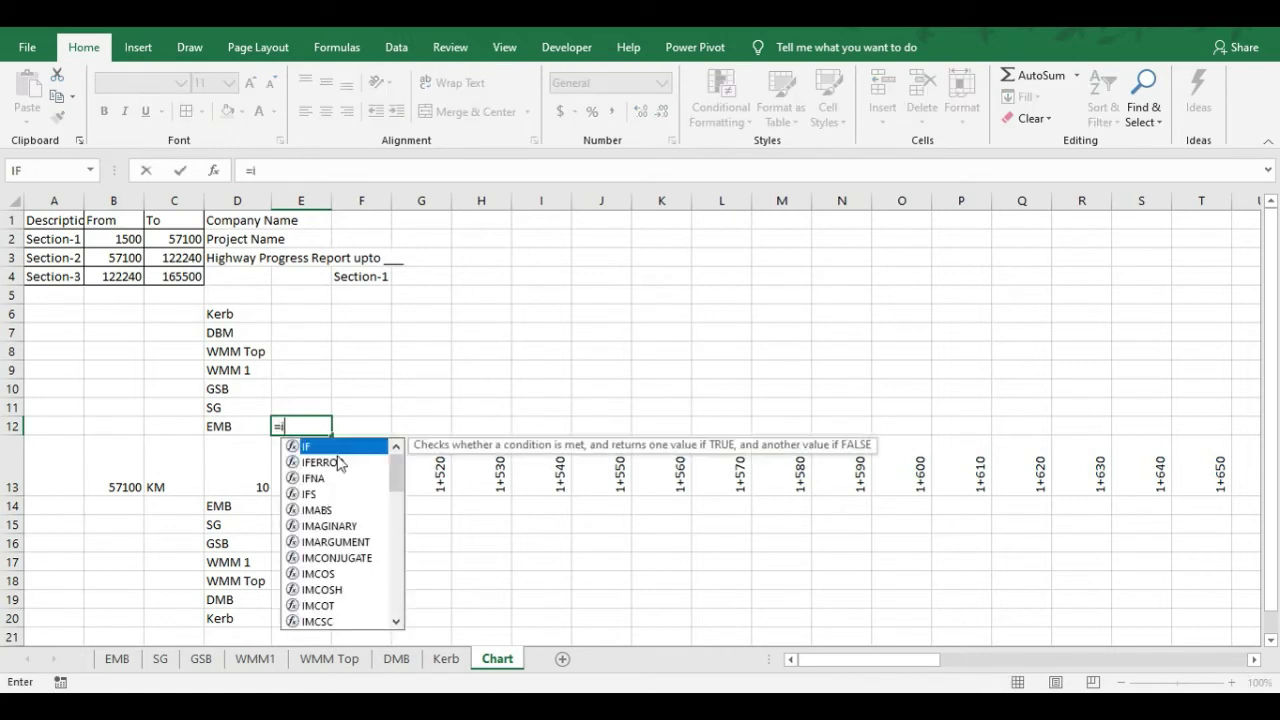
{"action": "type", "text": "f("}
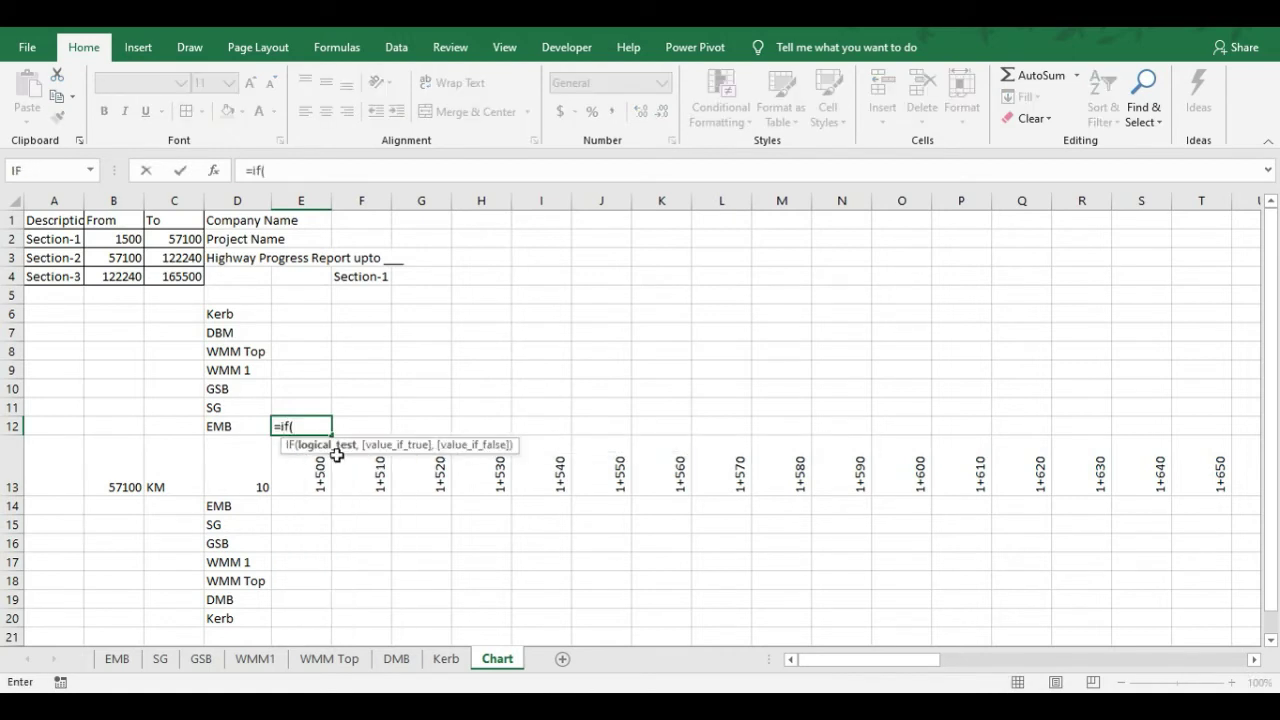
{"action": "type", "text": "And"}
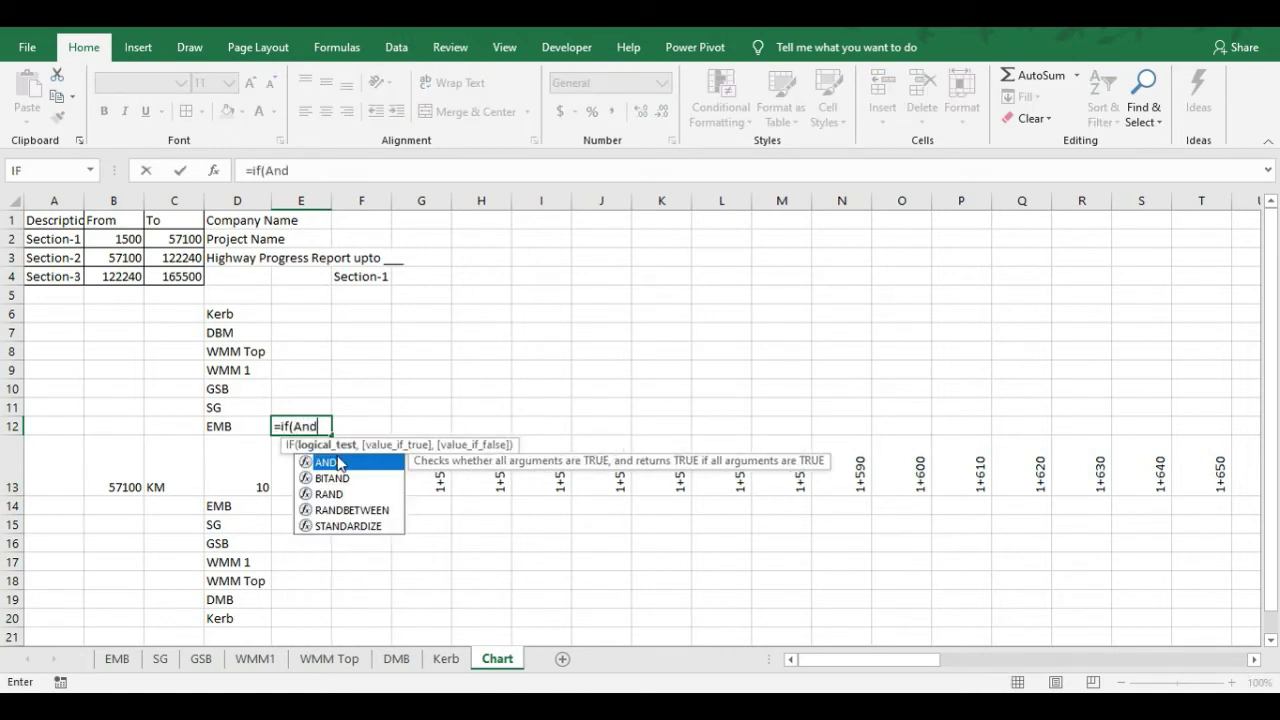
{"action": "type", "text": "("}
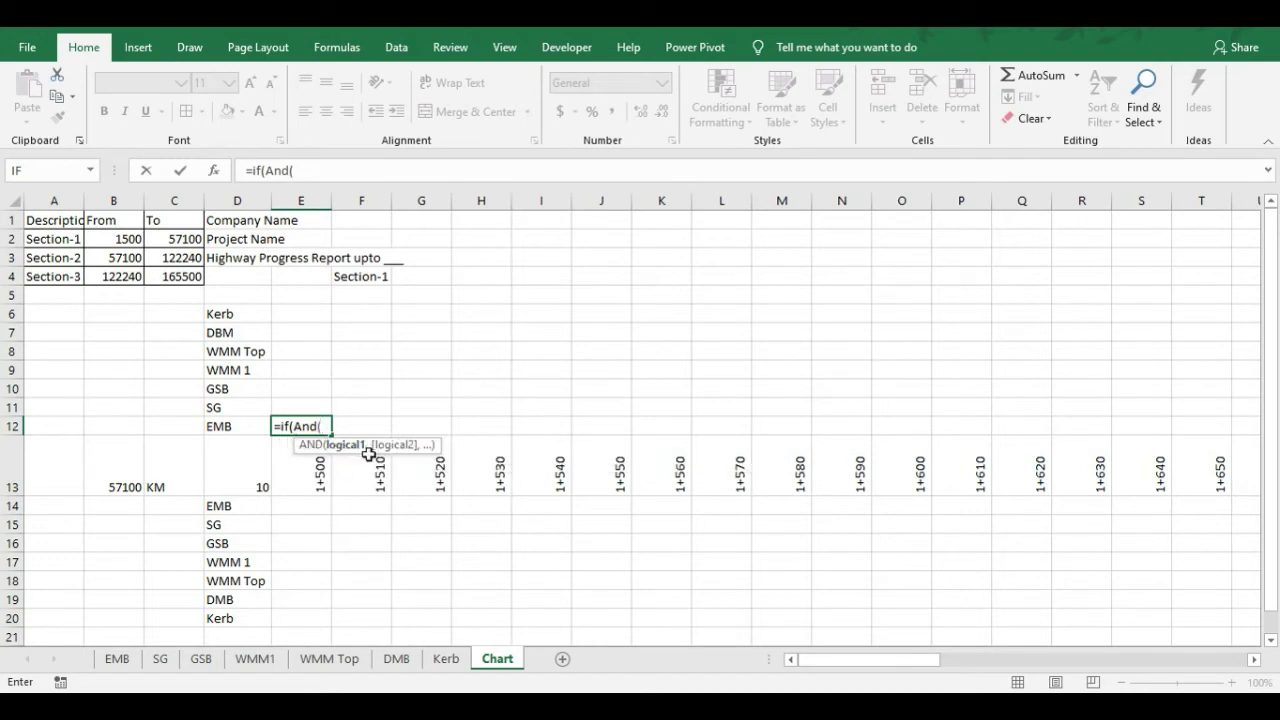
Continue E12's formula with E13<=VLOOKUP(, checking the reference notes
{"action": "key", "text": "alt+Tab"}
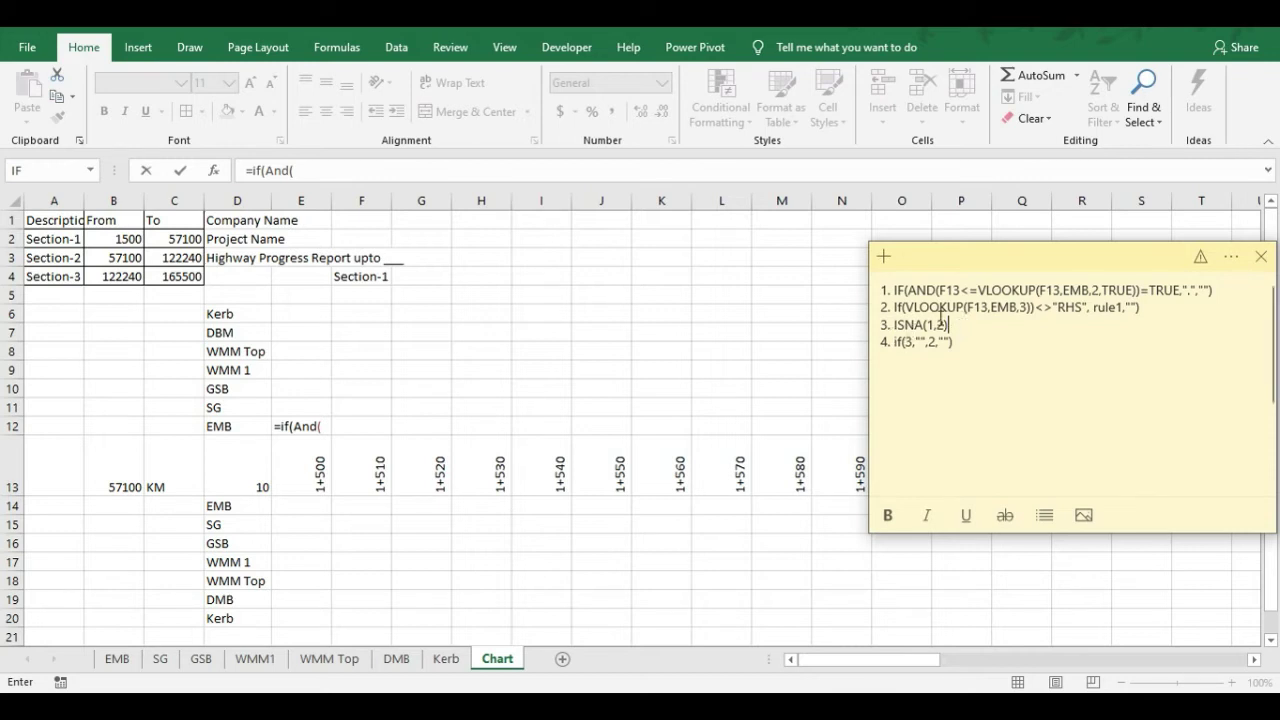
{"action": "left_click", "coordinate": [305, 470]}
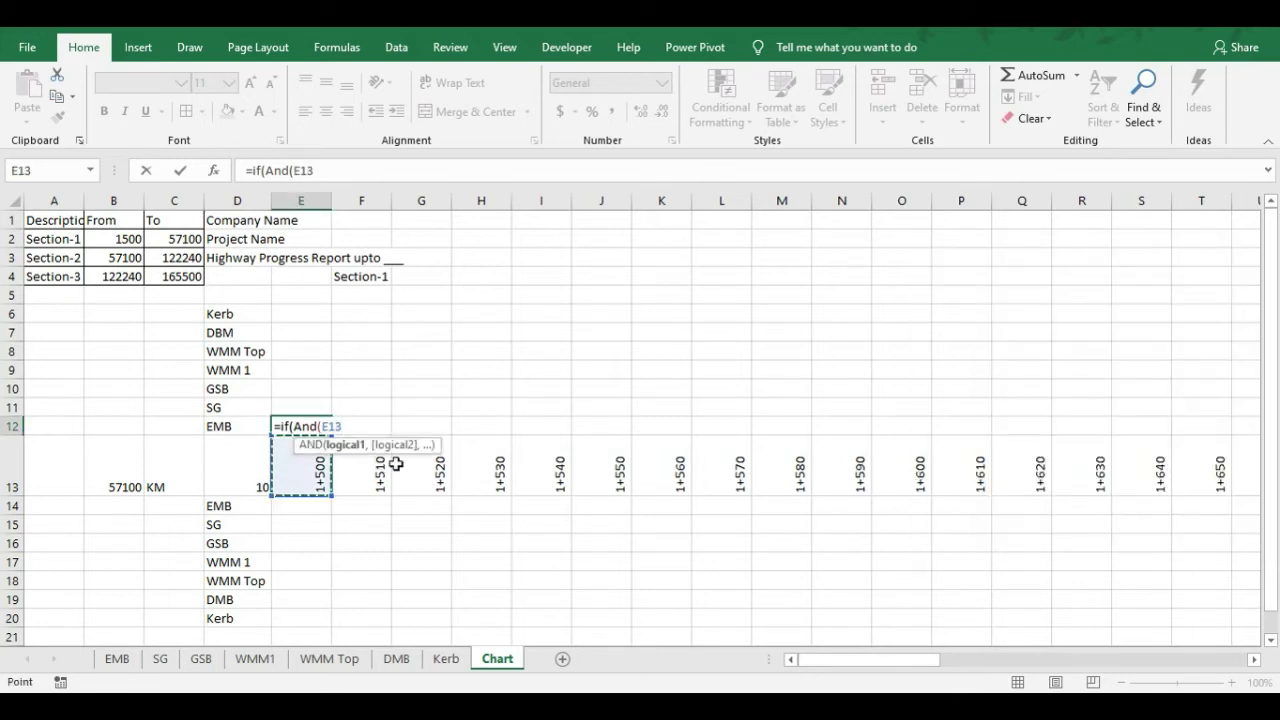
{"action": "type", "text": "<="}
{"action": "key", "text": "alt+Tab"}
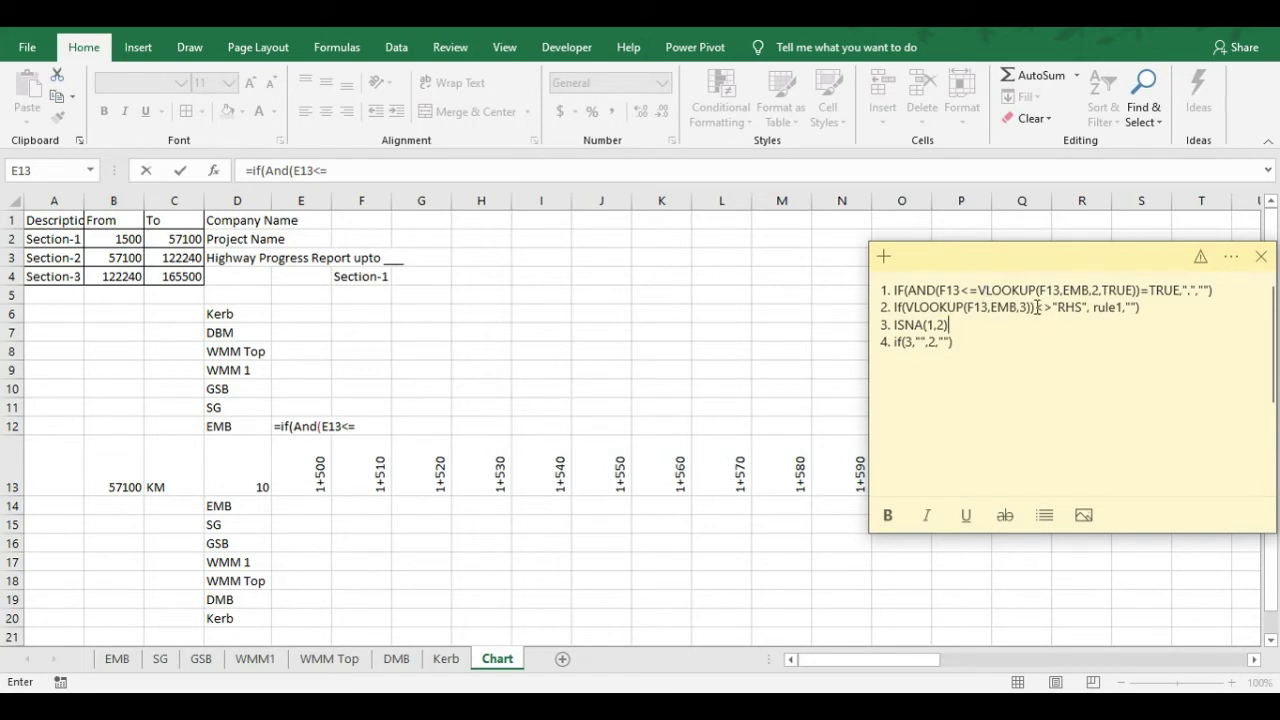
{"action": "key", "text": "alt+Tab"}
{"action": "type", "text": "vlook"}
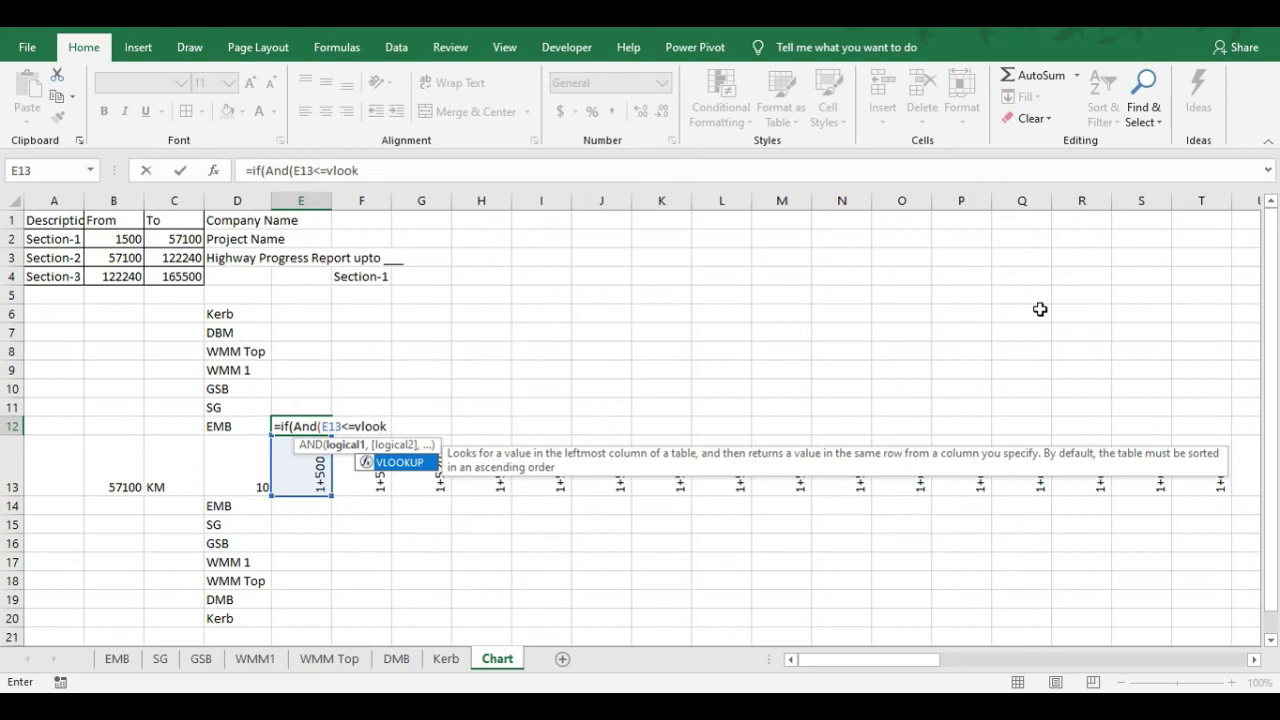
{"action": "key", "text": "Tab"}
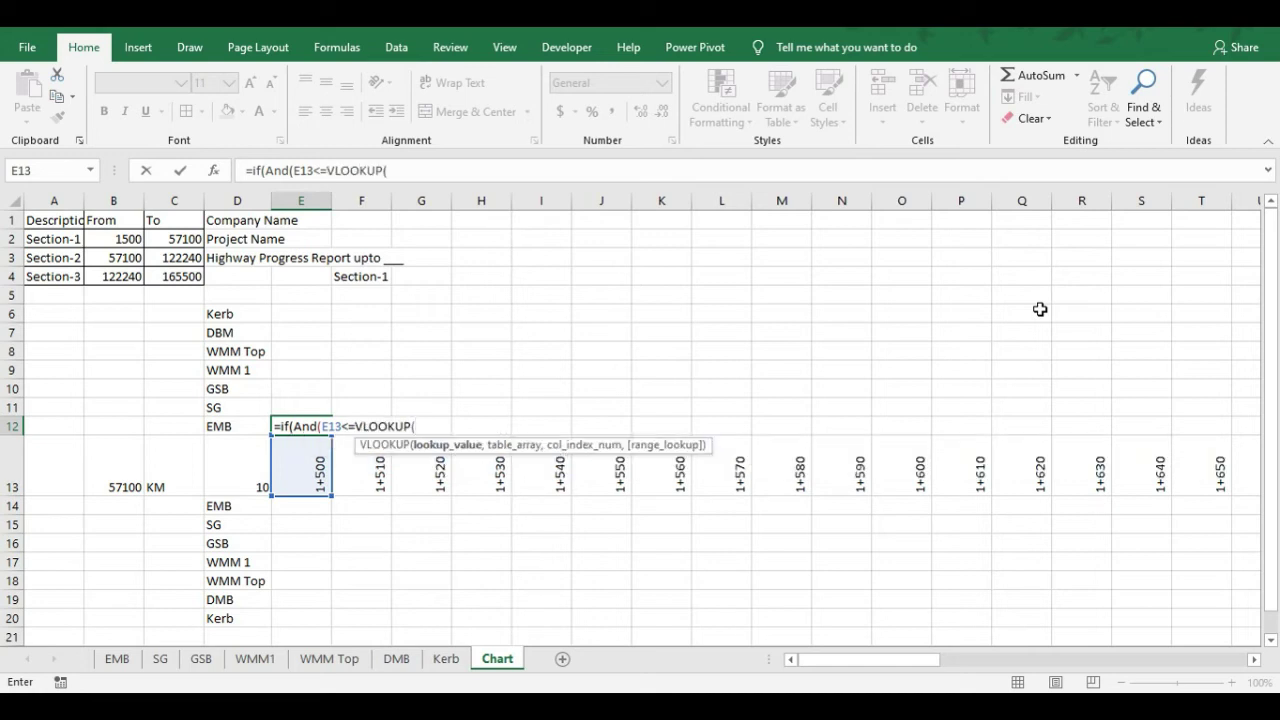
Use E13 as the VLOOKUP lookup value
{"action": "key", "text": "alt+Tab"}
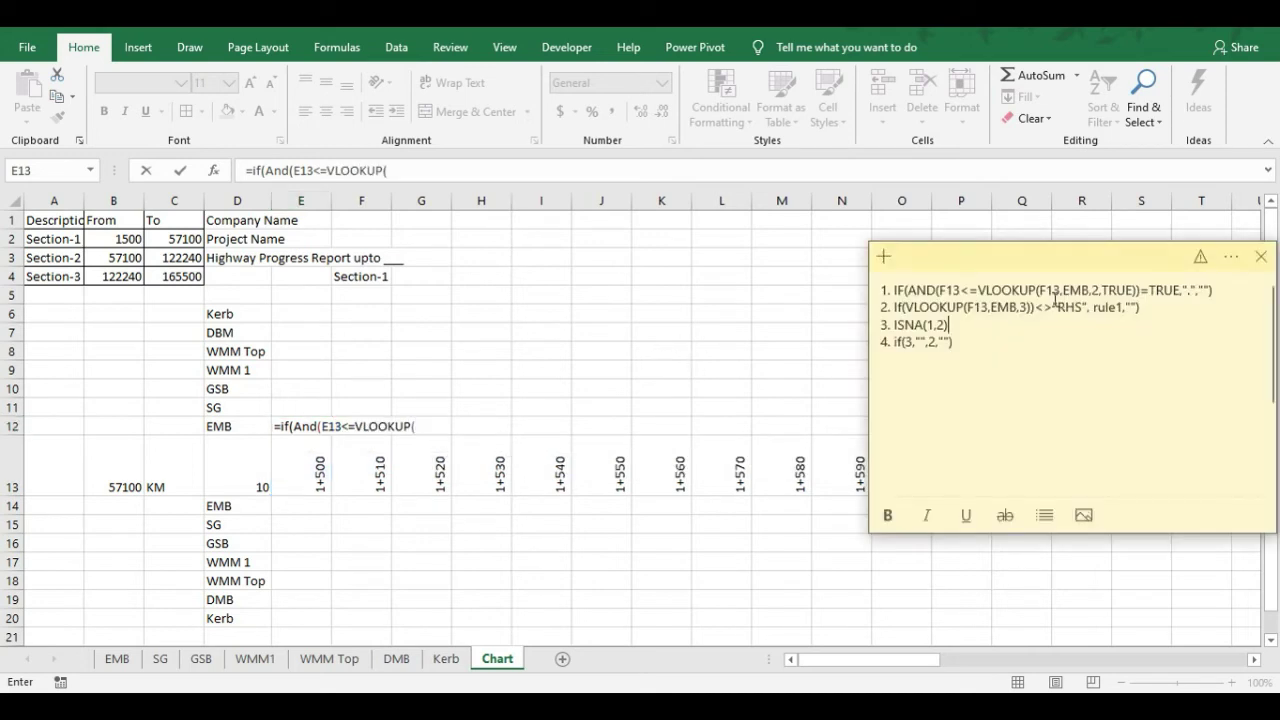
{"action": "key", "text": "alt+Tab"}
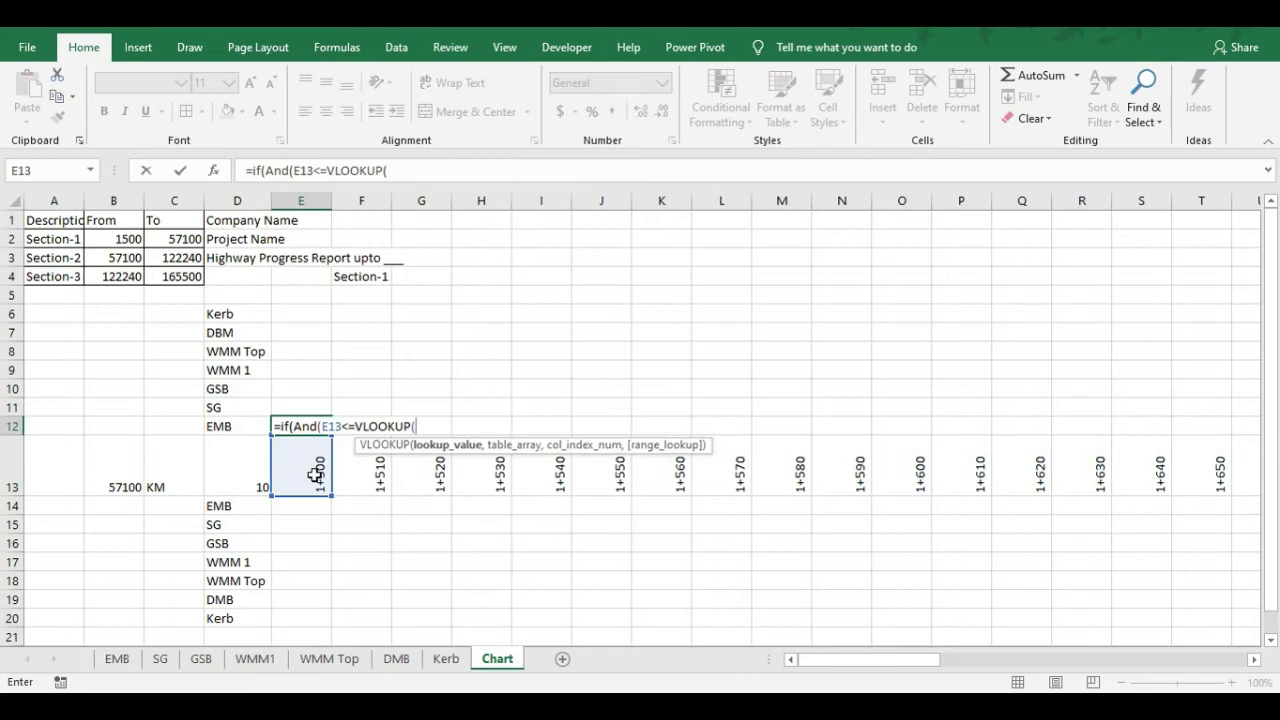
{"action": "left_click", "coordinate": [315, 475]}
{"action": "key", "text": "alt+Tab"}
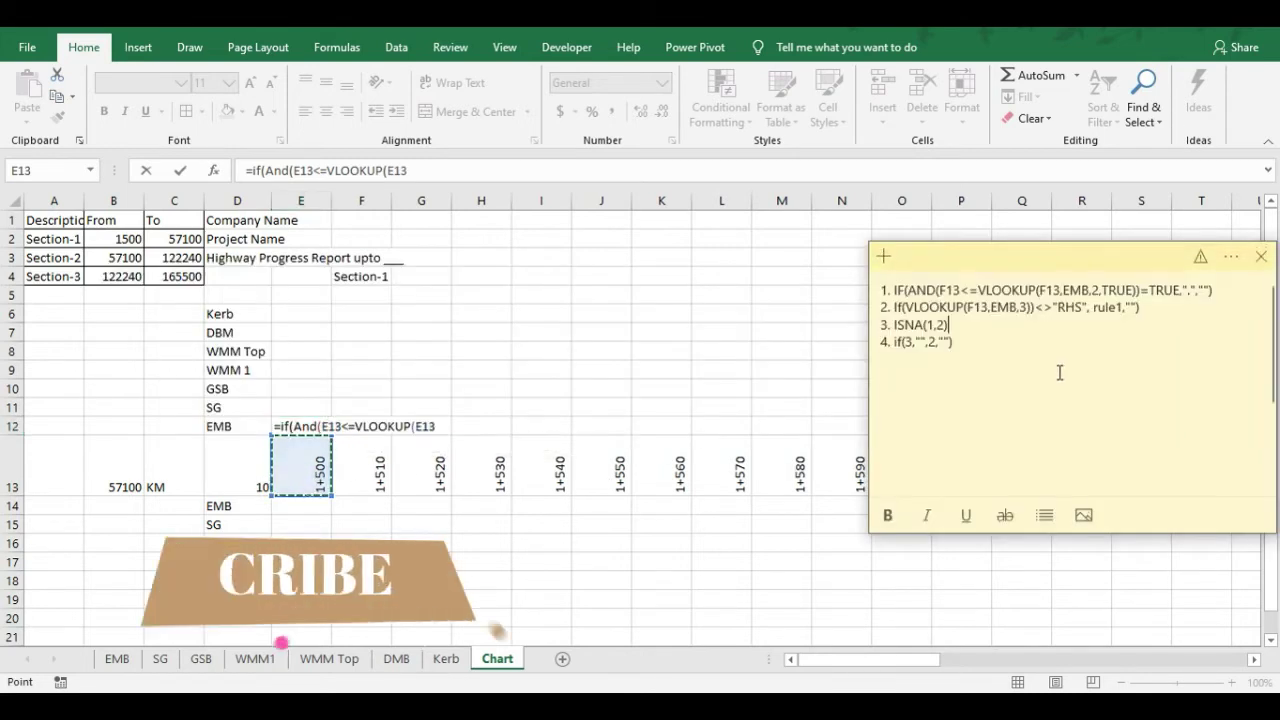
{"action": "key", "text": "alt+Tab"}
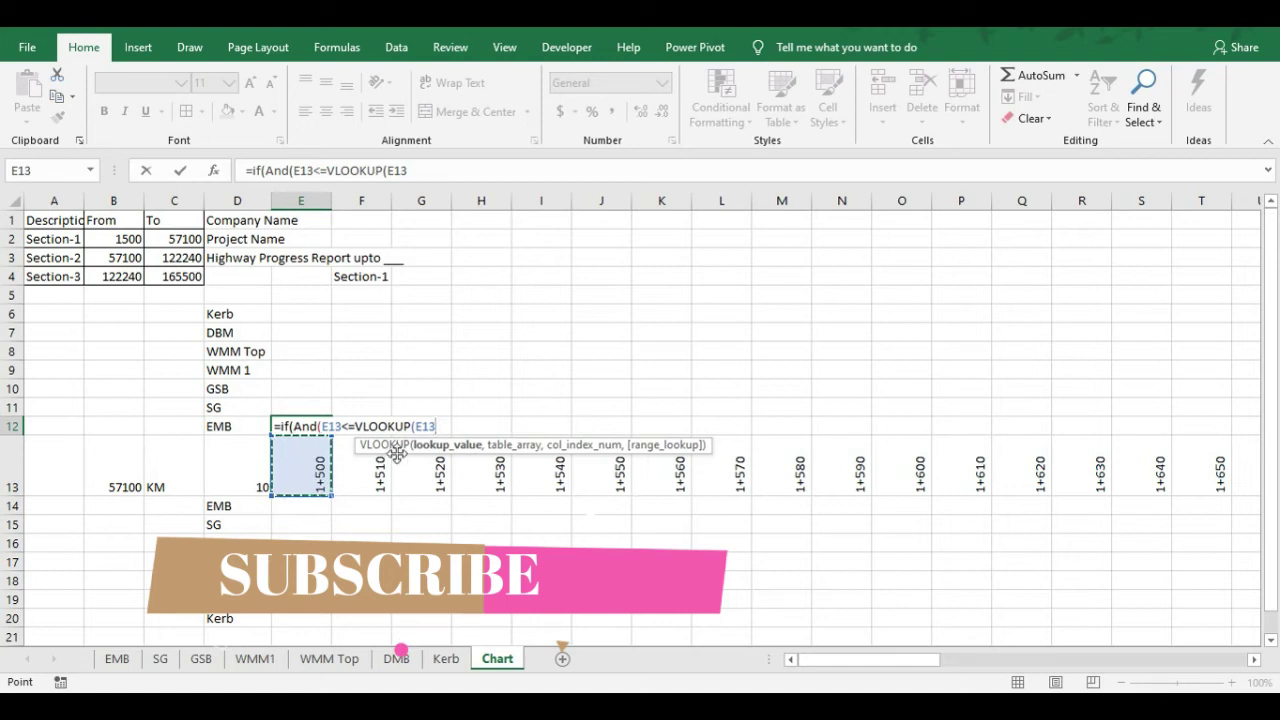
{"action": "type", "text": ","}
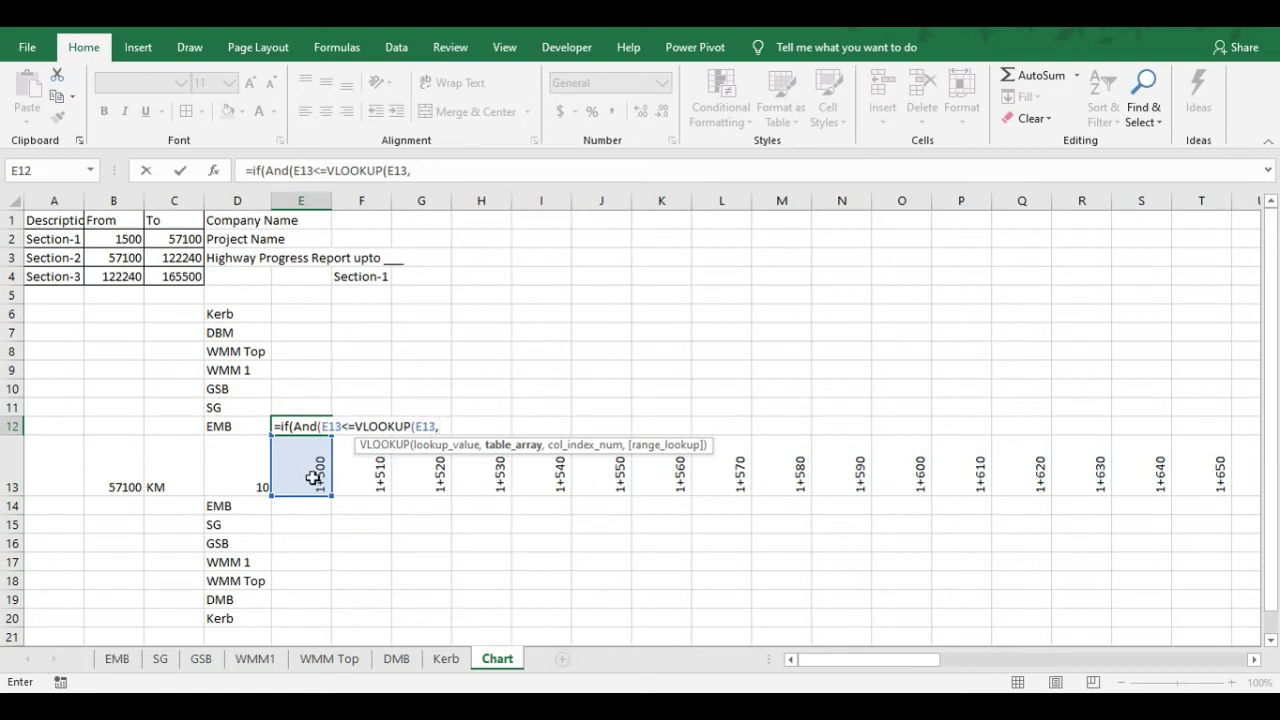
Set the VLOOKUP table argument to the defined name EMB
{"action": "left_click", "coordinate": [115, 660]}
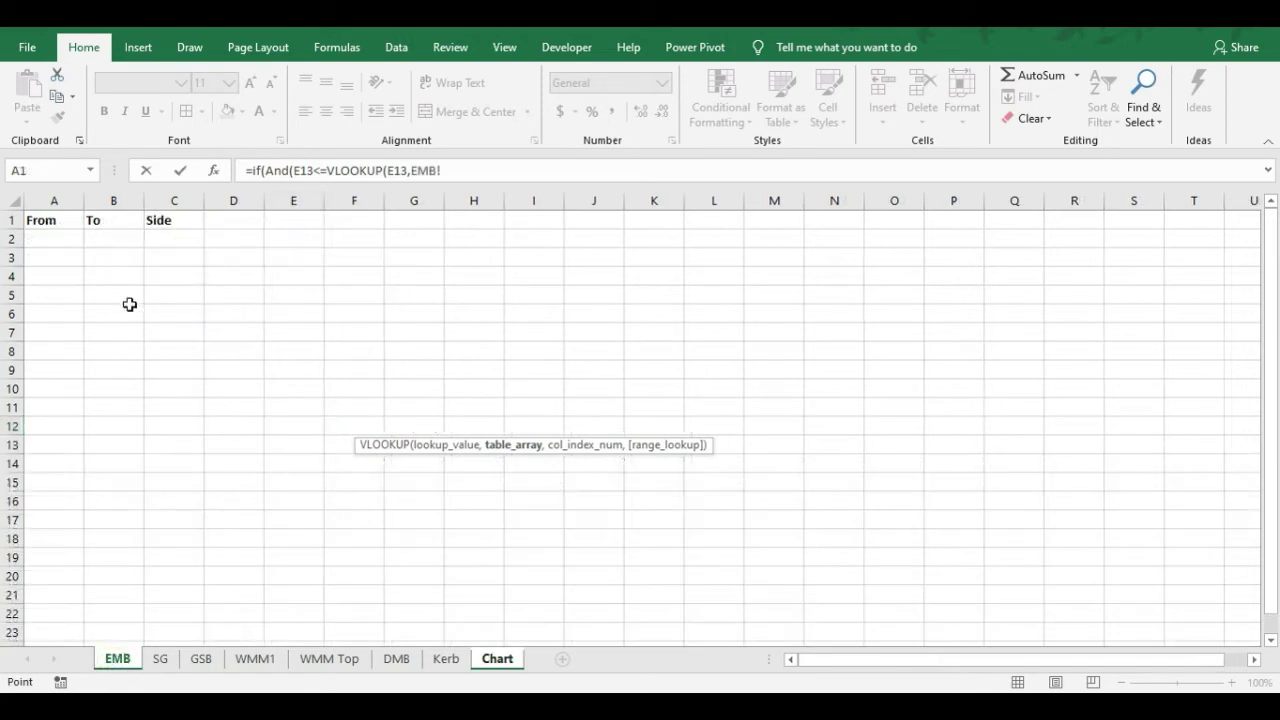
{"action": "left_click", "coordinate": [500, 661]}
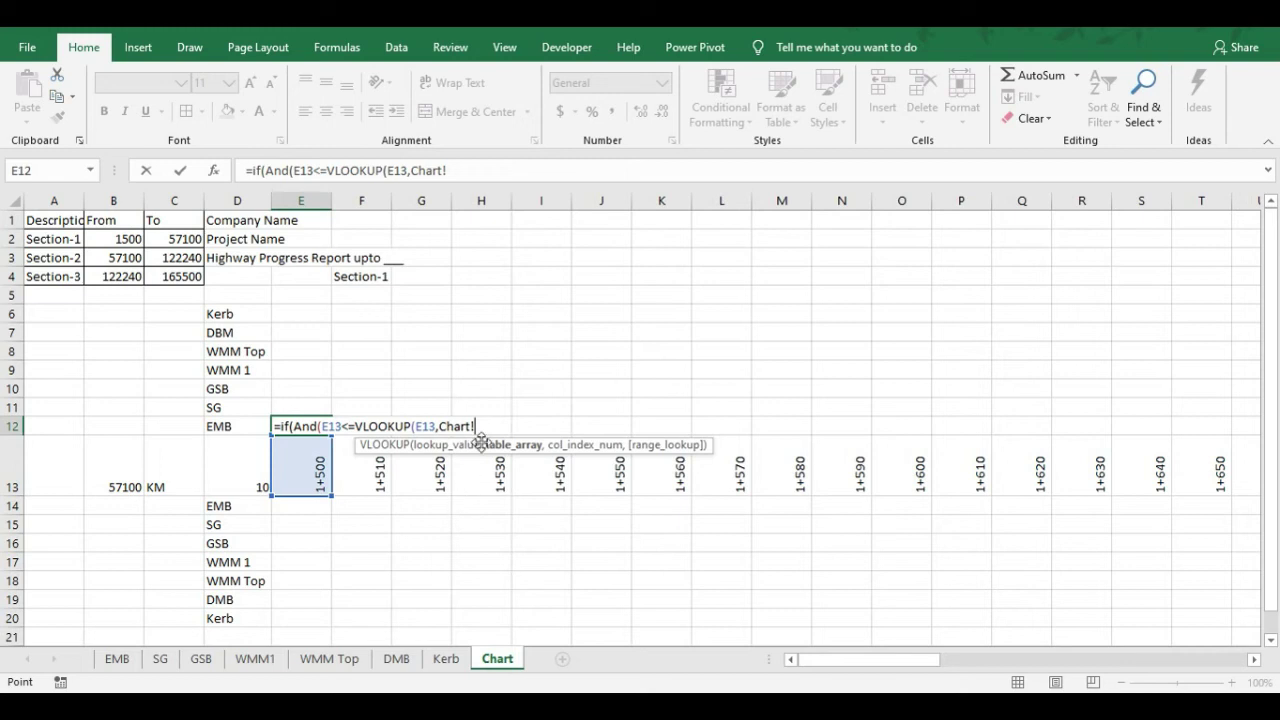
{"action": "key", "text": "BackSpace"}
{"action": "key", "text": "BackSpace"}
{"action": "key", "text": "BackSpace"}
{"action": "key", "text": "BackSpace"}
{"action": "key", "text": "BackSpace"}
{"action": "key", "text": "BackSpace"}
{"action": "type", "text": "Emb"}
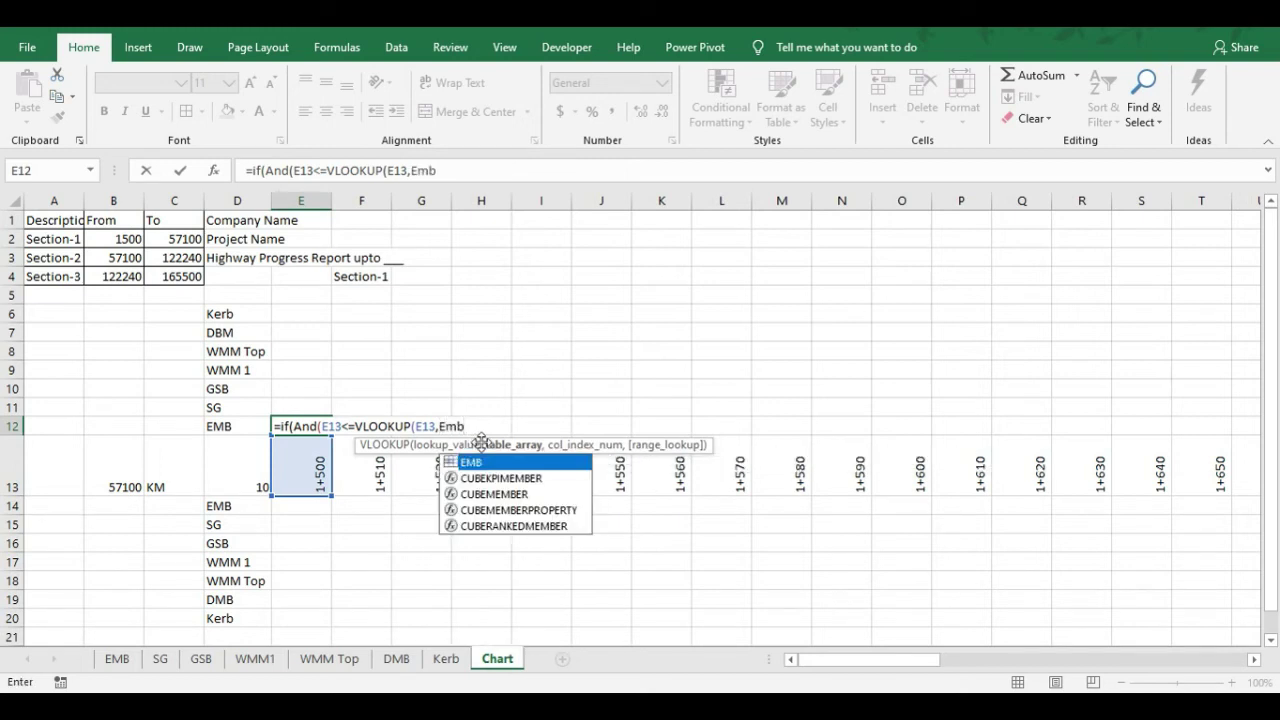
{"action": "key", "text": "BackSpace"}
{"action": "key", "text": "BackSpace"}
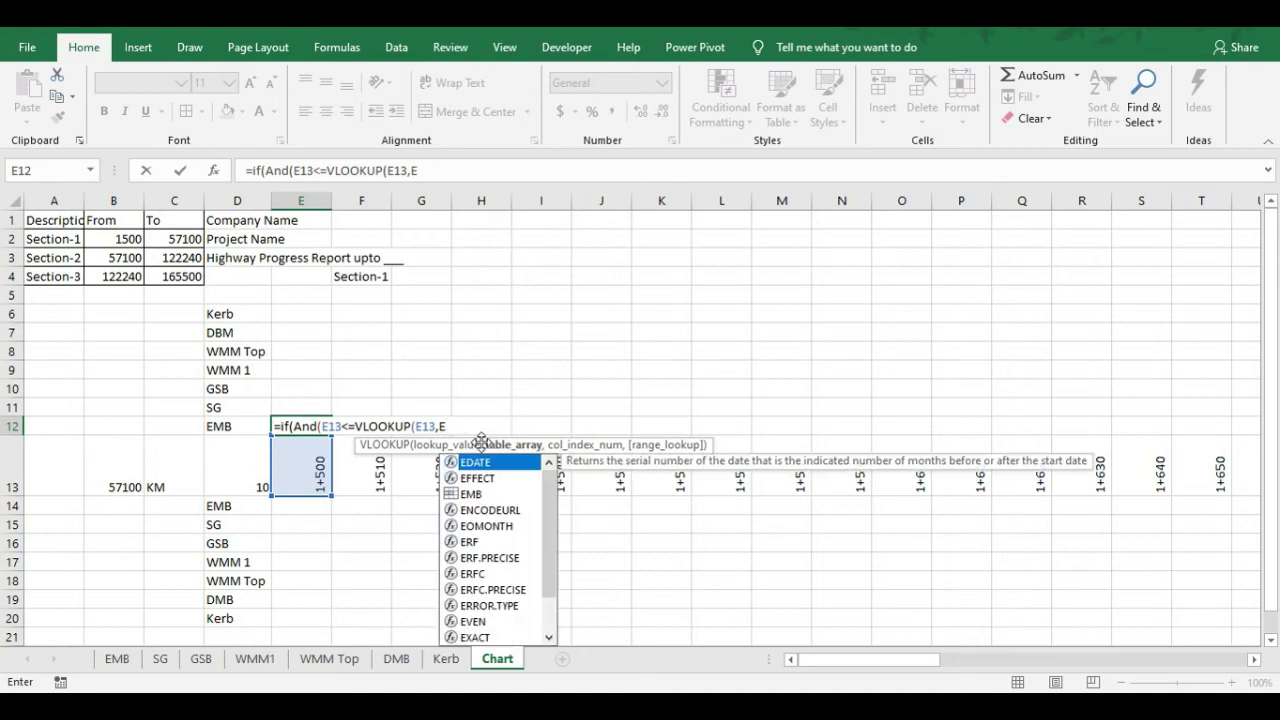
{"action": "type", "text": "m"}
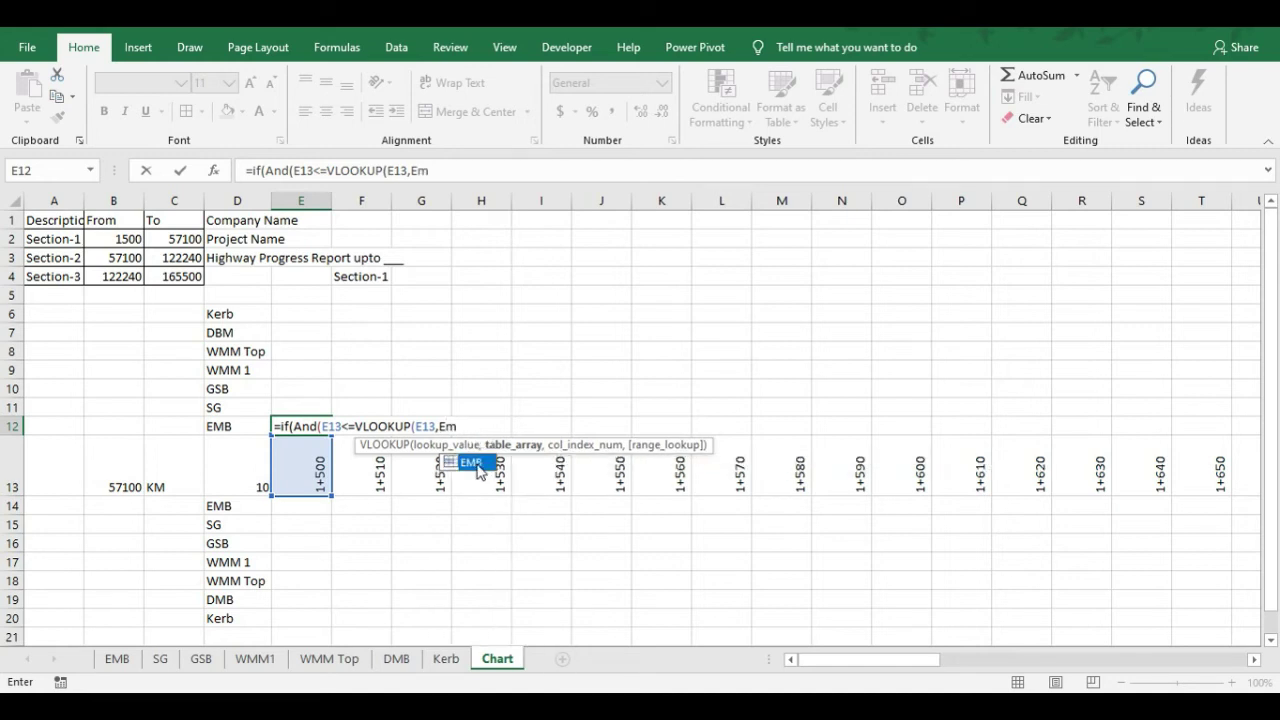
{"action": "double_click", "coordinate": [476, 462]}
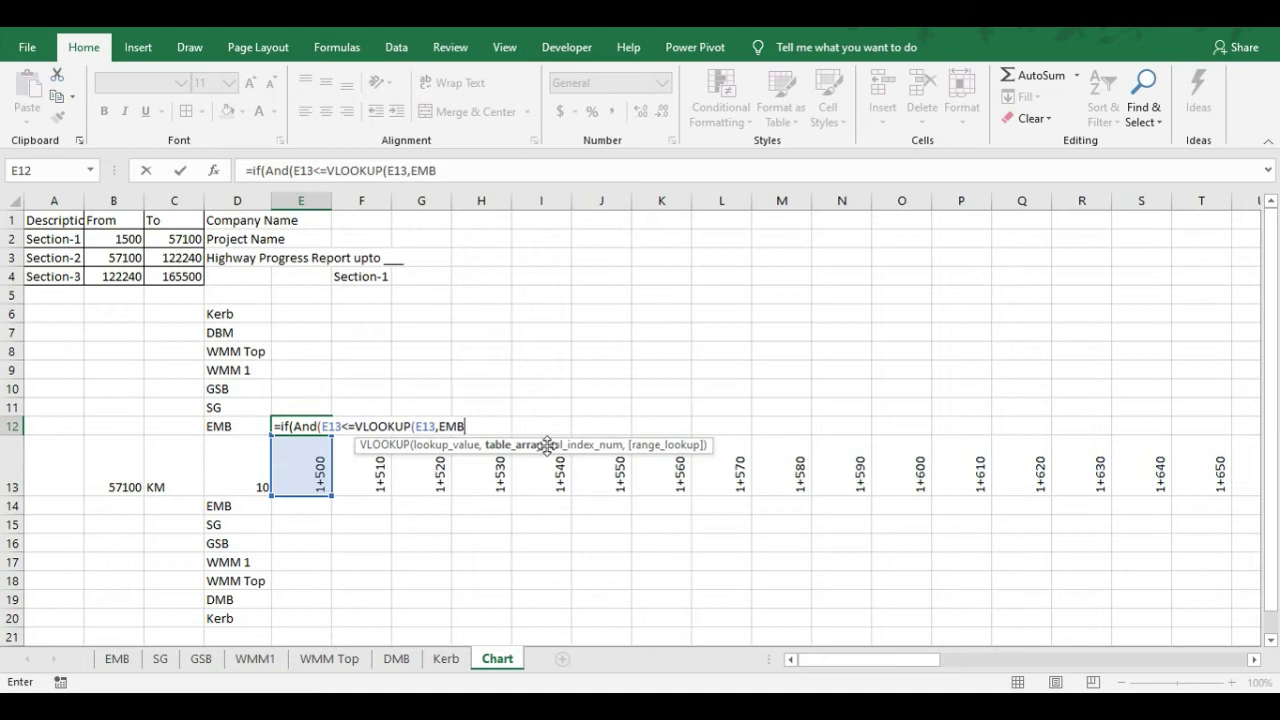
{"action": "type", "text": ","}
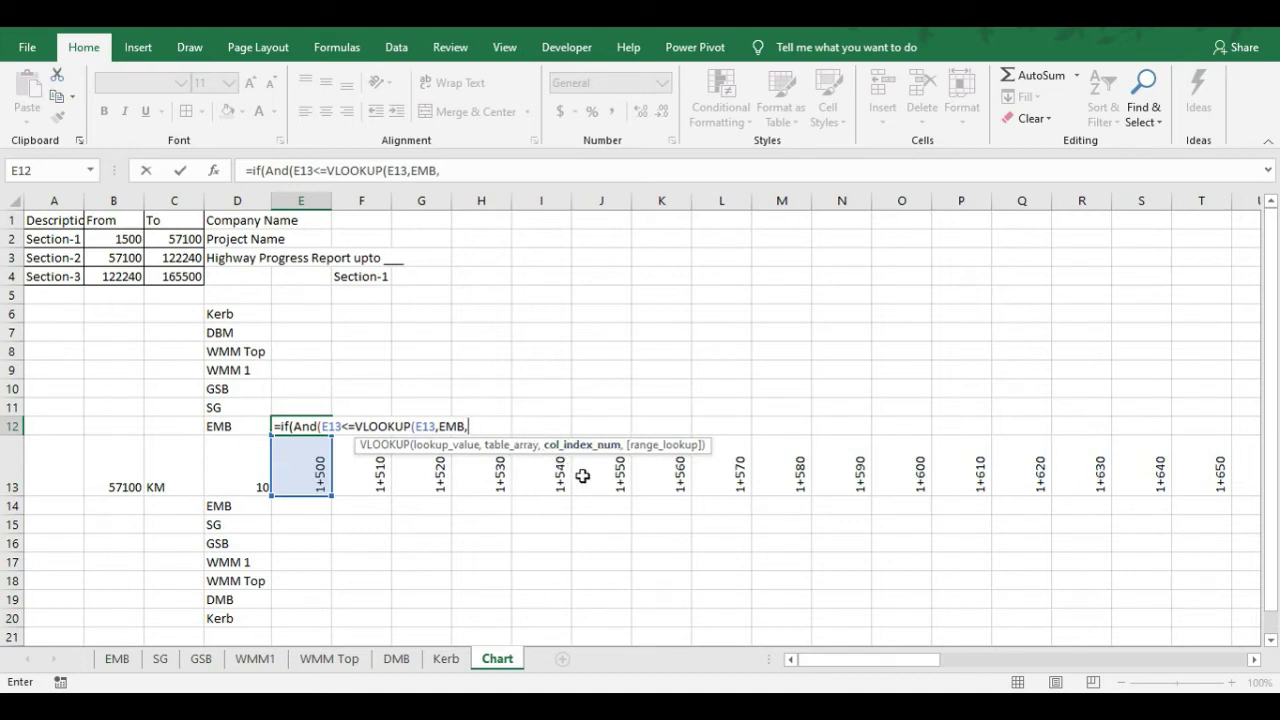
Enter column index 2 and a comma, checking the EMB sheet's columns
{"action": "key", "text": "alt+Tab"}
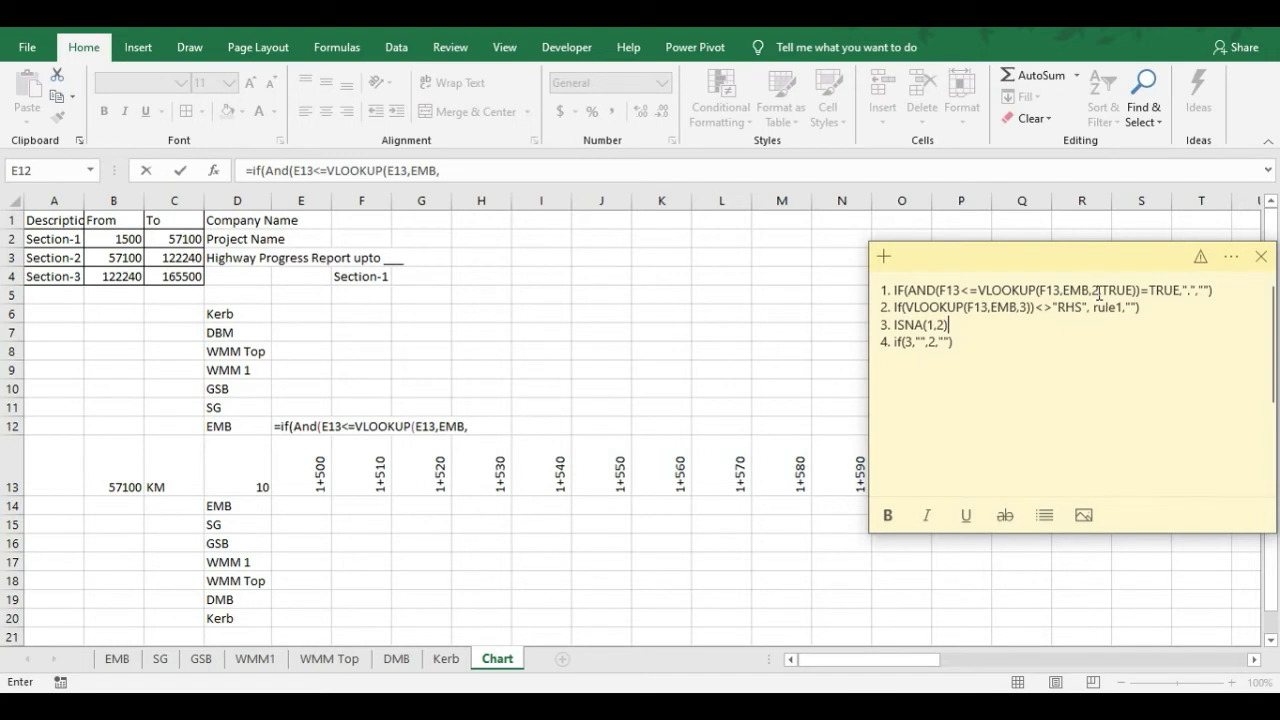
{"action": "key", "text": "alt+Tab"}
{"action": "type", "text": "2"}
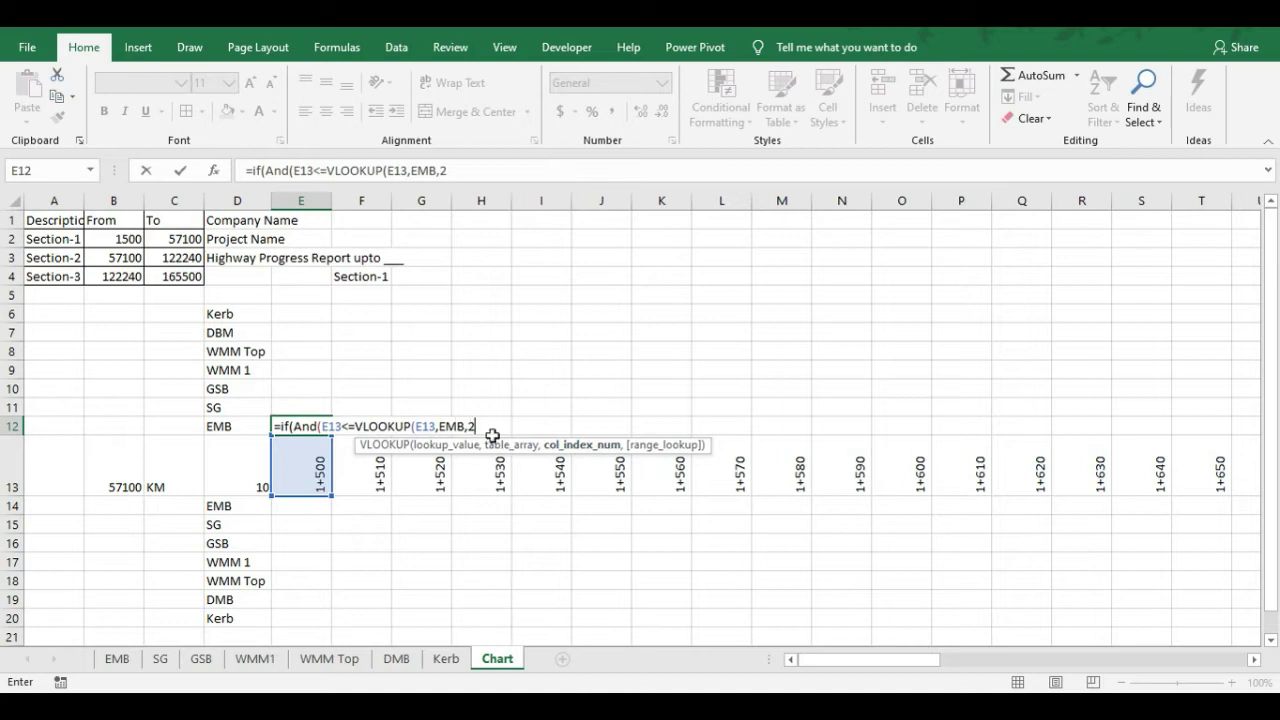
{"action": "left_click_drag", "start_coordinate": [355, 444], "coordinate": [557, 366]}
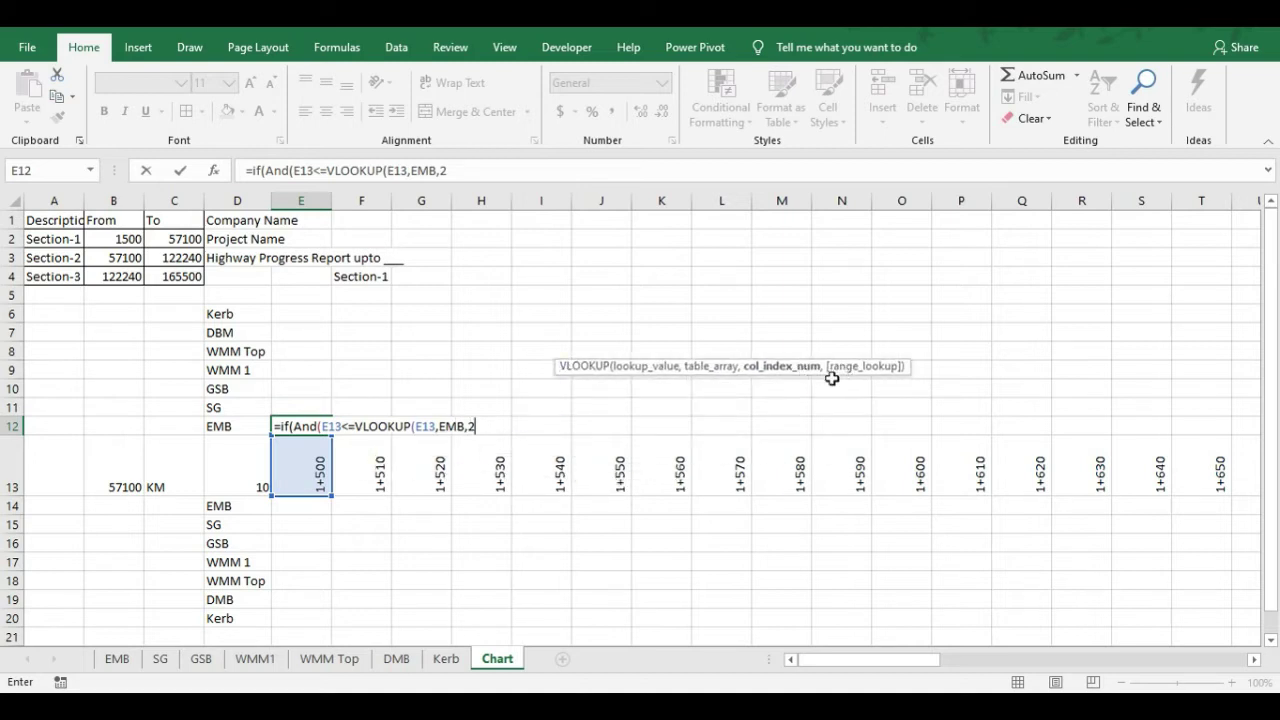
{"action": "left_click", "coordinate": [486, 426]}
{"action": "type", "text": ","}
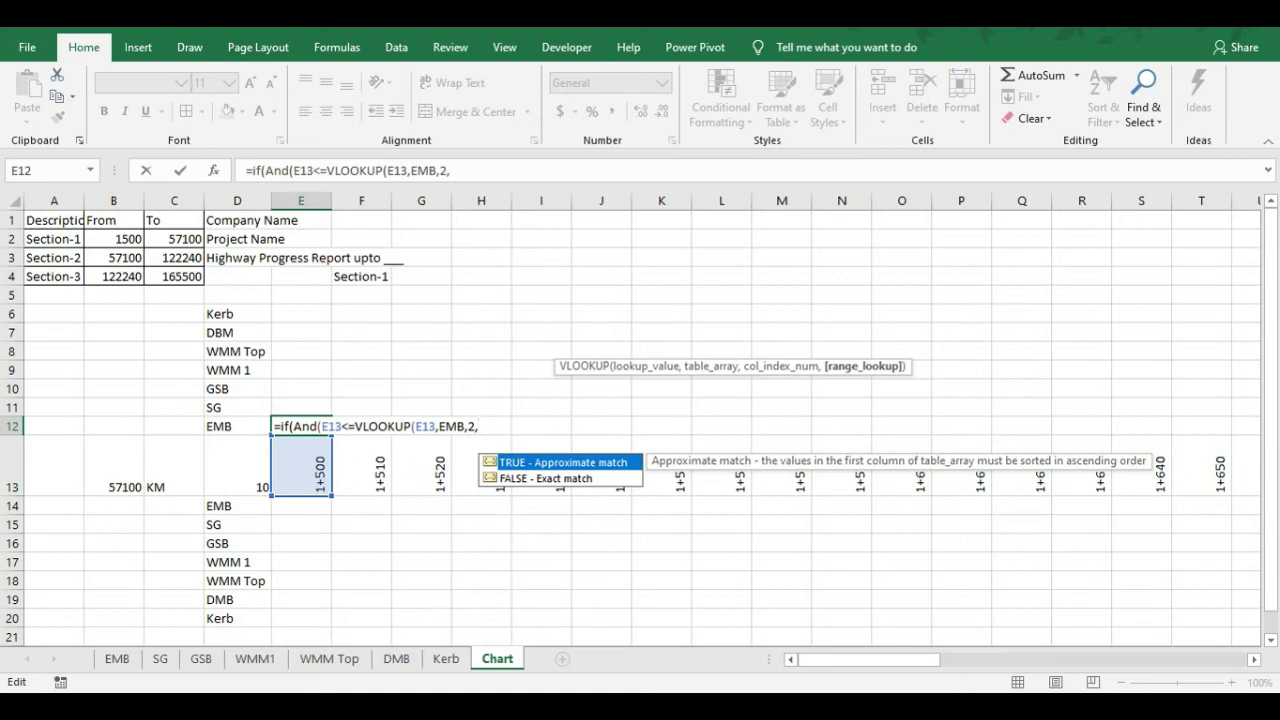
{"action": "left_click", "coordinate": [120, 661]}
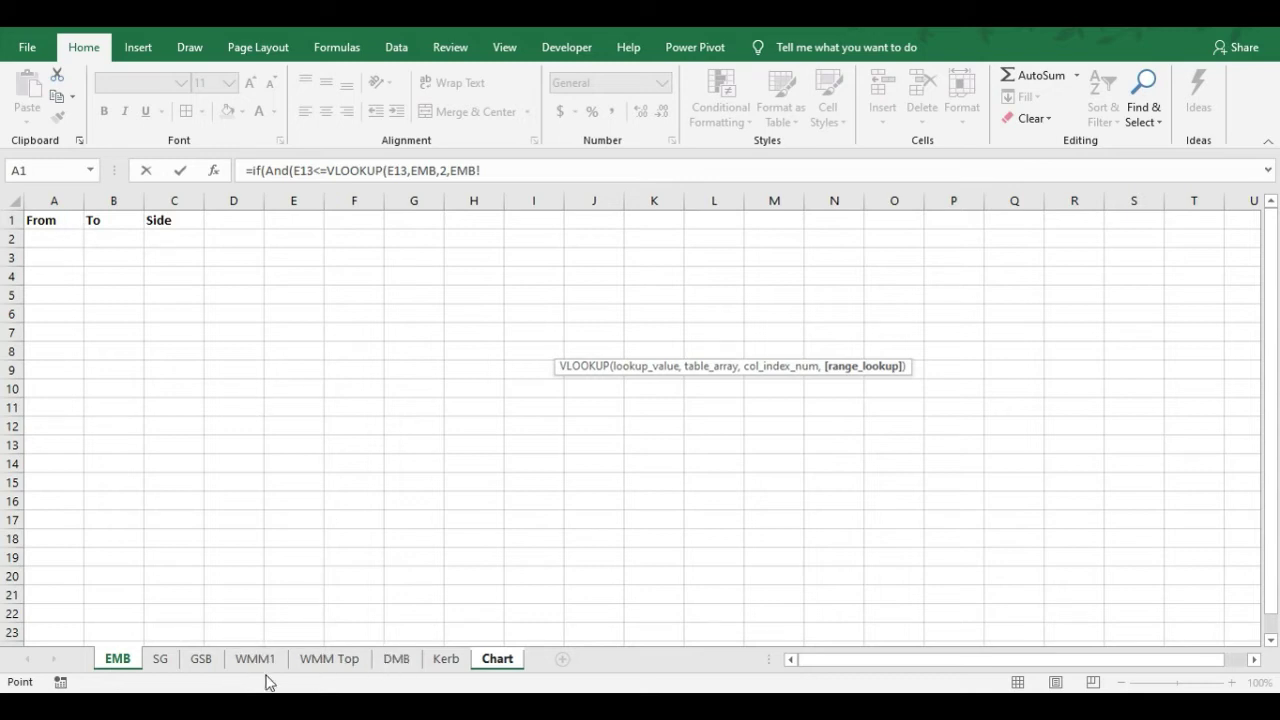
{"action": "left_click", "coordinate": [474, 662]}
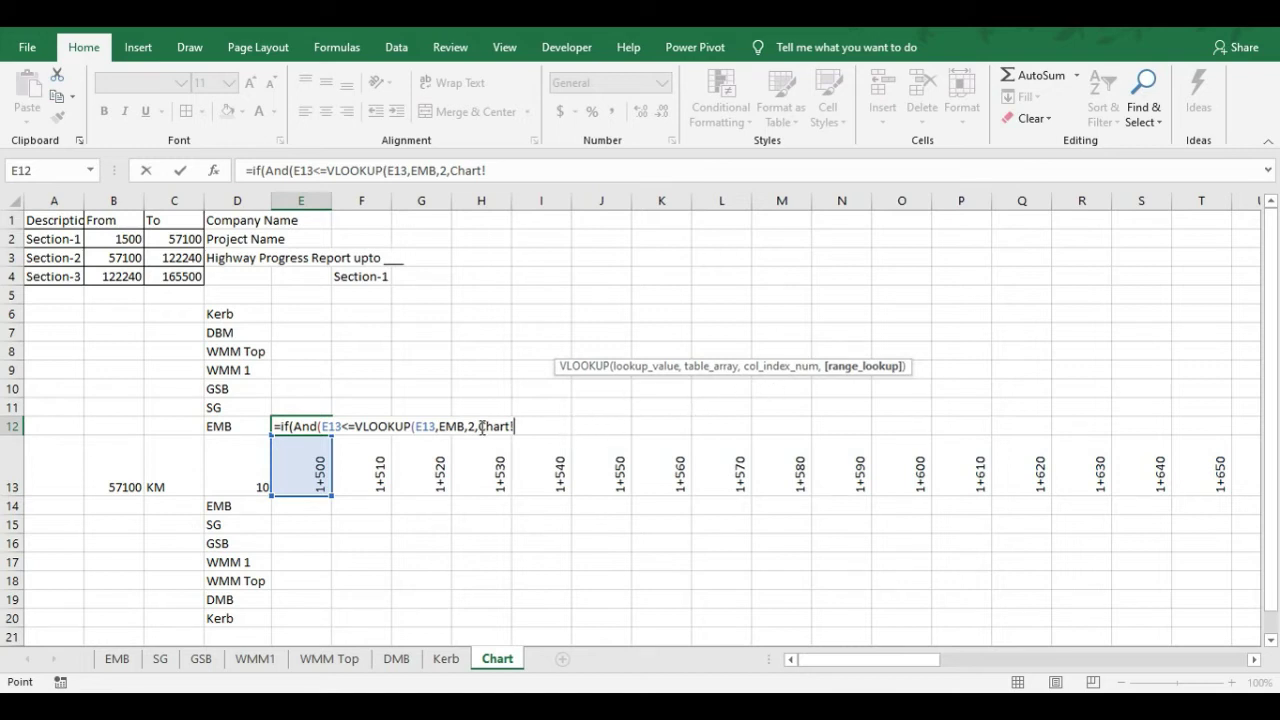
Finish the VLOOKUP with TRUE as range lookup and close the AND
{"action": "key", "text": "BackSpace"}
{"action": "key", "text": "BackSpace"}
{"action": "key", "text": "BackSpace"}
{"action": "key", "text": "BackSpace"}
{"action": "key", "text": "BackSpace"}
{"action": "key", "text": "BackSpace"}
{"action": "type", "text": "t"}
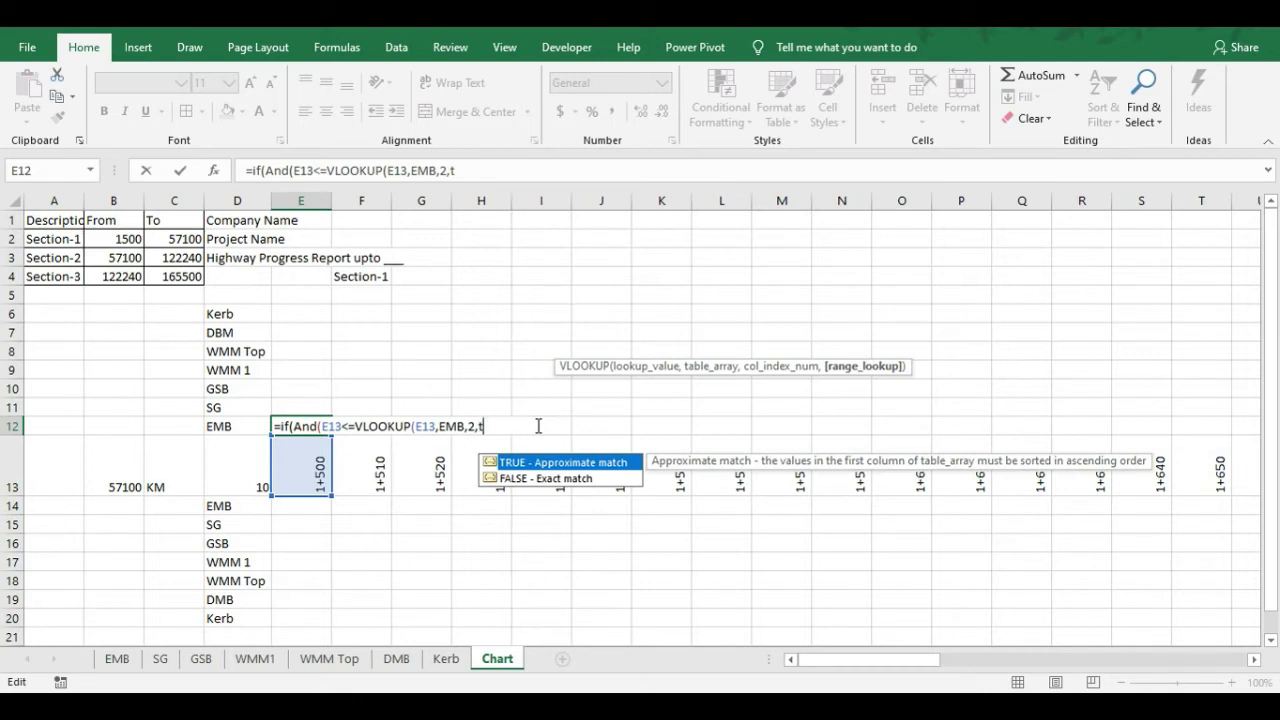
{"action": "type", "text": "rue"}
{"action": "key", "text": "Tab"}
{"action": "type", "text": ")"}
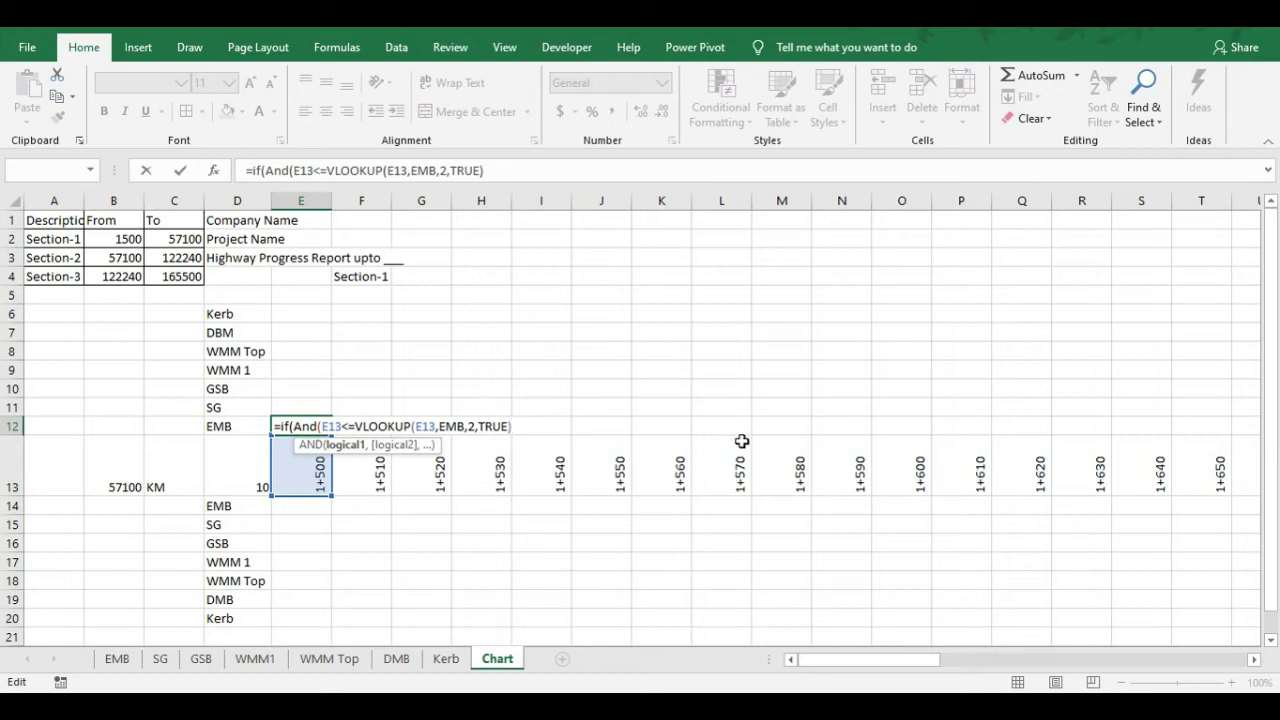
{"action": "key", "text": "alt+Tab"}
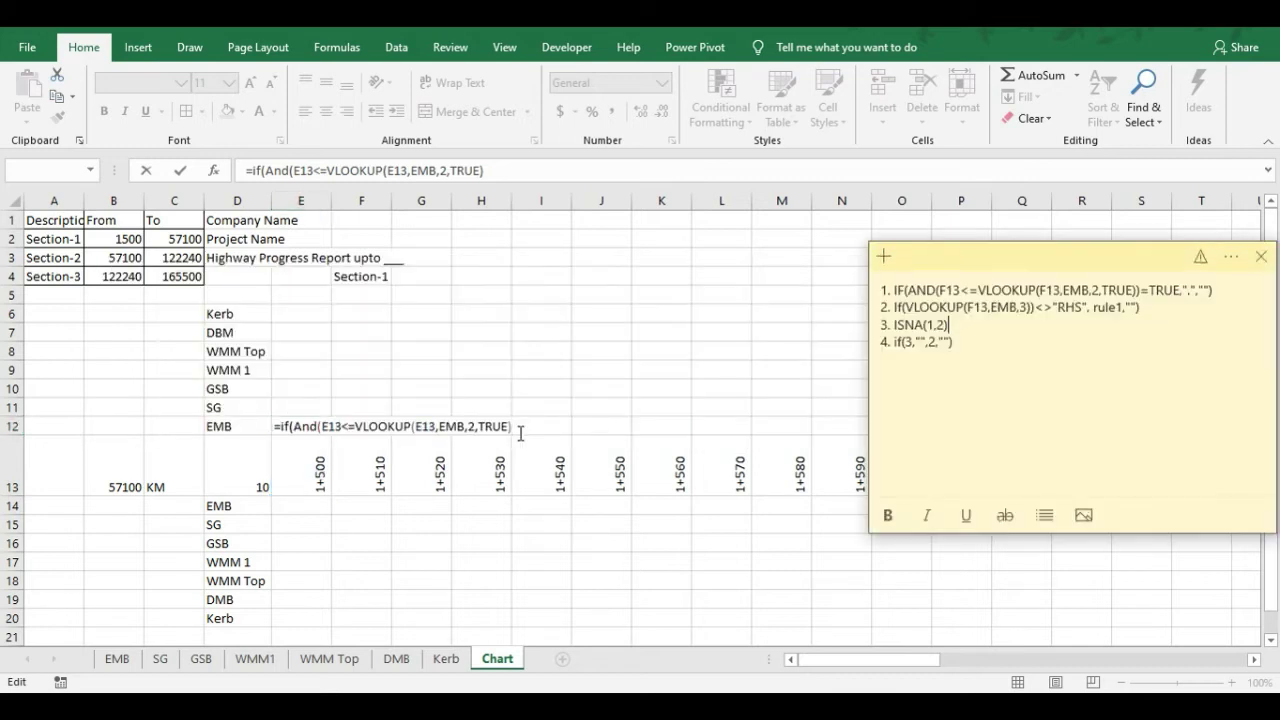
{"action": "key", "text": "alt+Tab"}
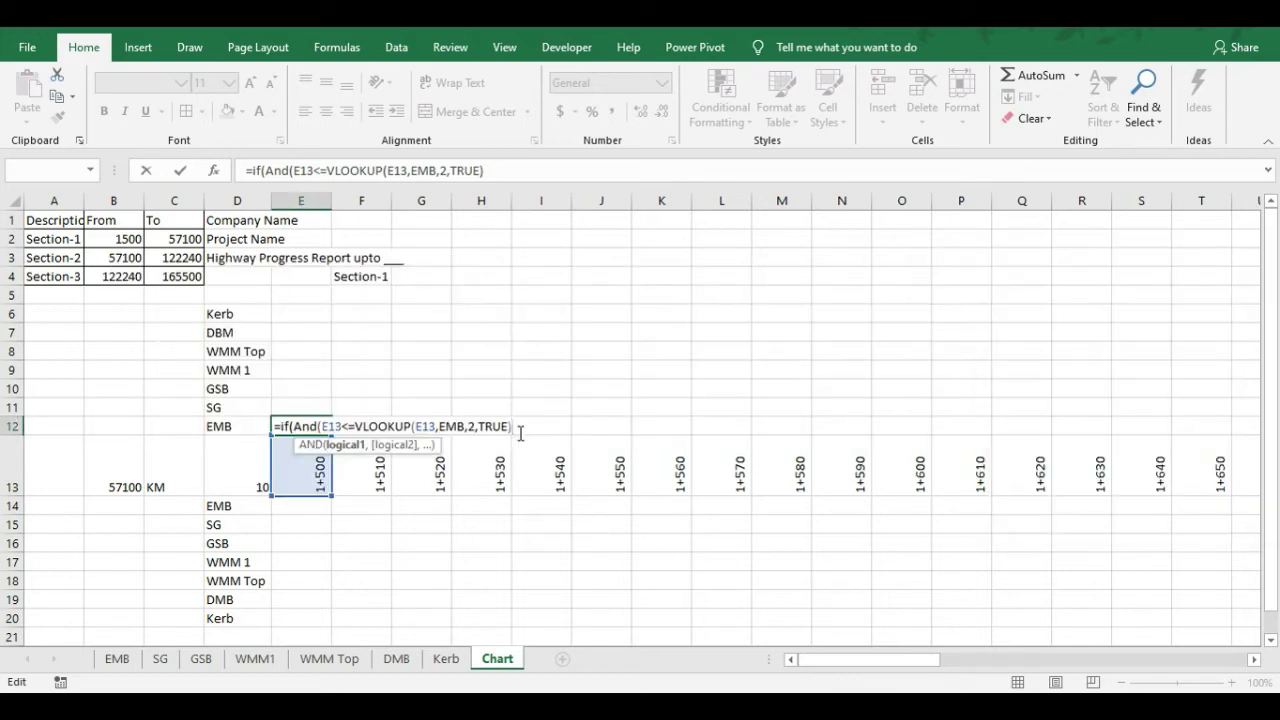
{"action": "type", "text": ")="}
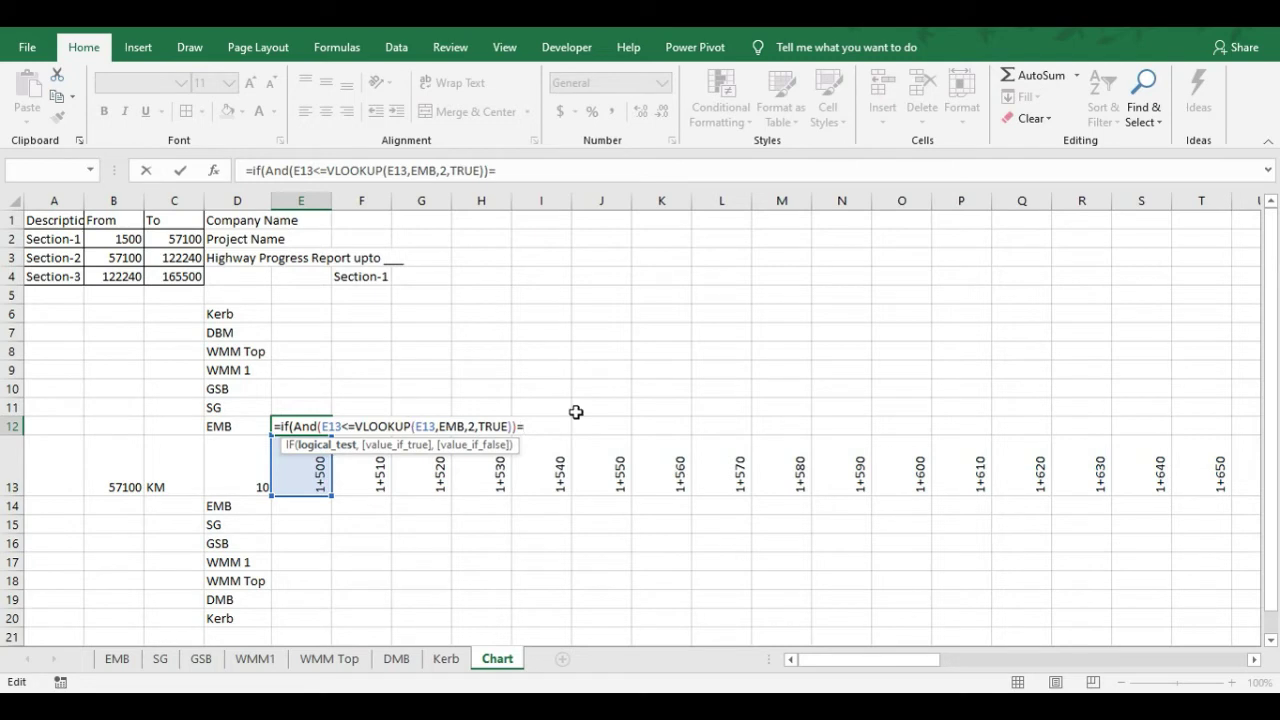
Complete the IF with =True,".","") and commit E12's formula
{"action": "type", "text": "True"}
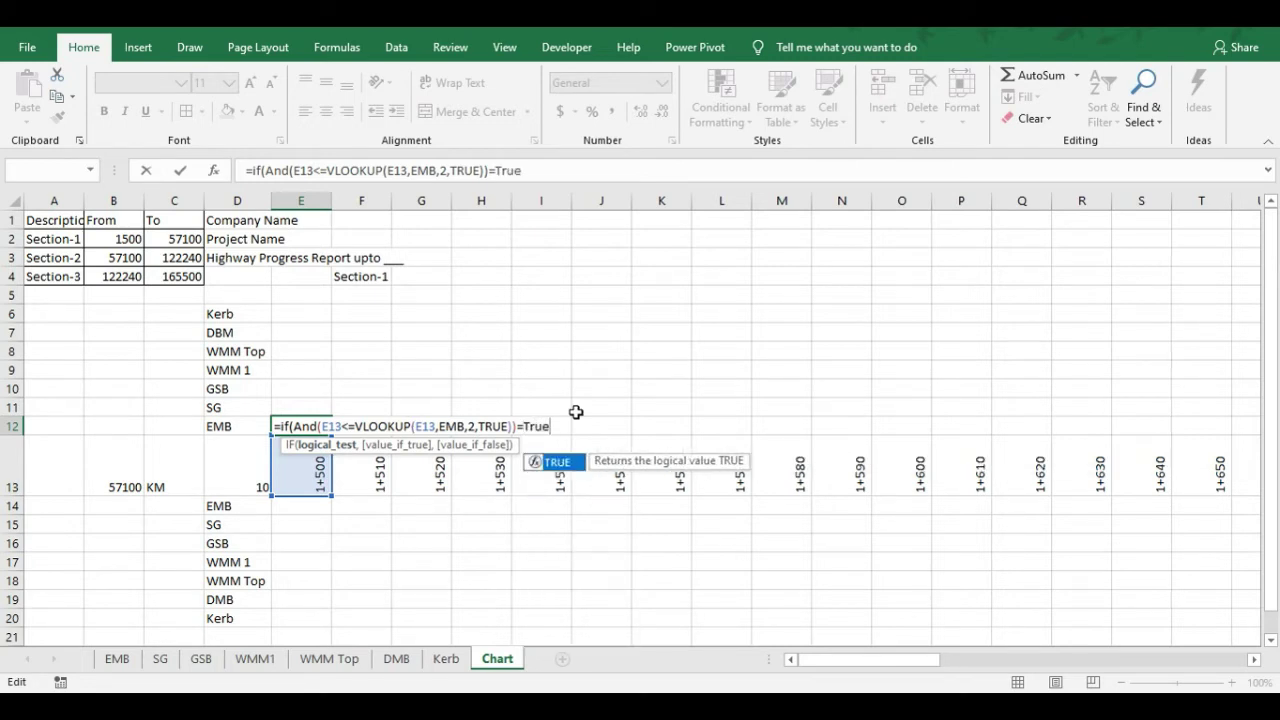
{"action": "type", "text": ","}
{"action": "key", "text": "alt+Tab"}
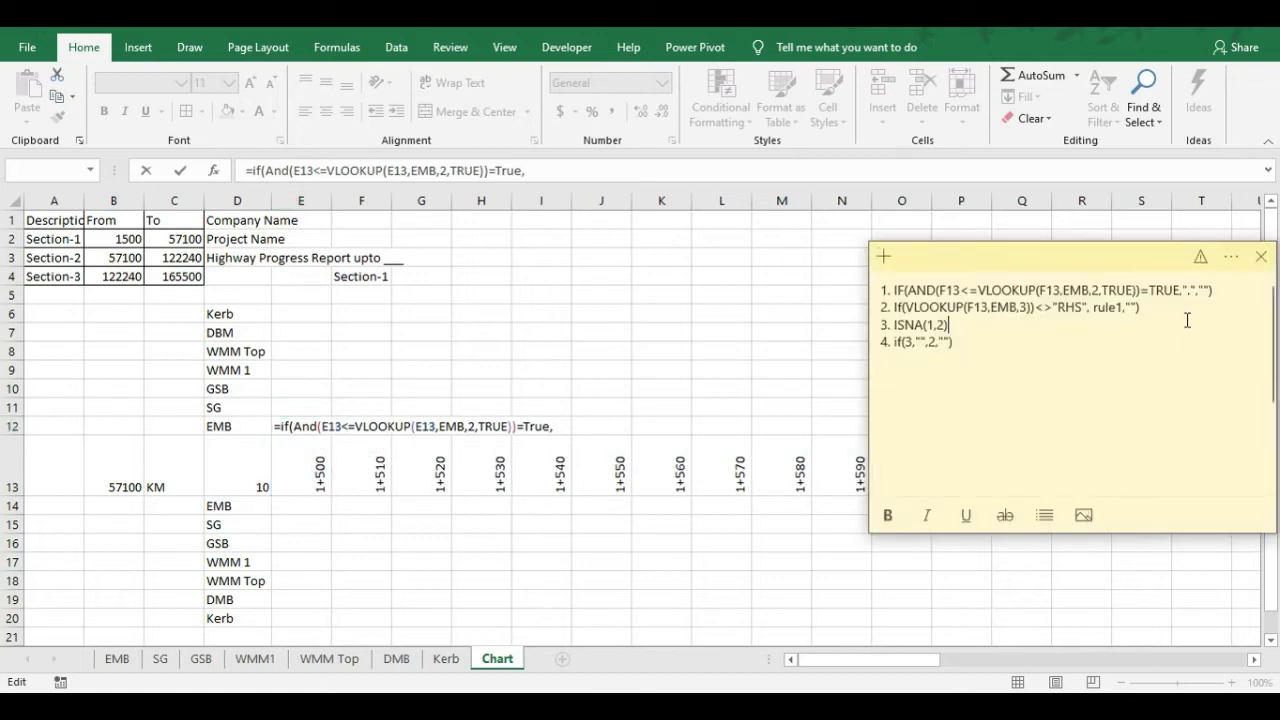
{"action": "key", "text": "alt+Tab"}
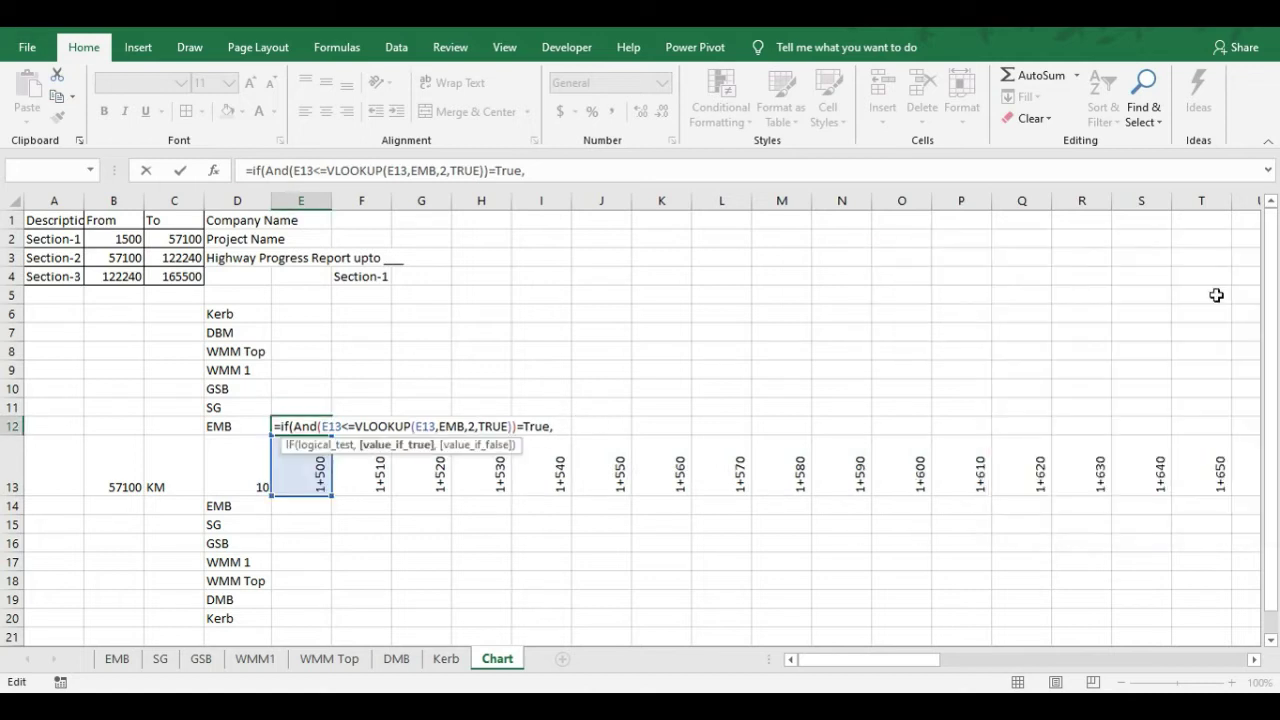
{"action": "type", "text": "\".\",\"\""}
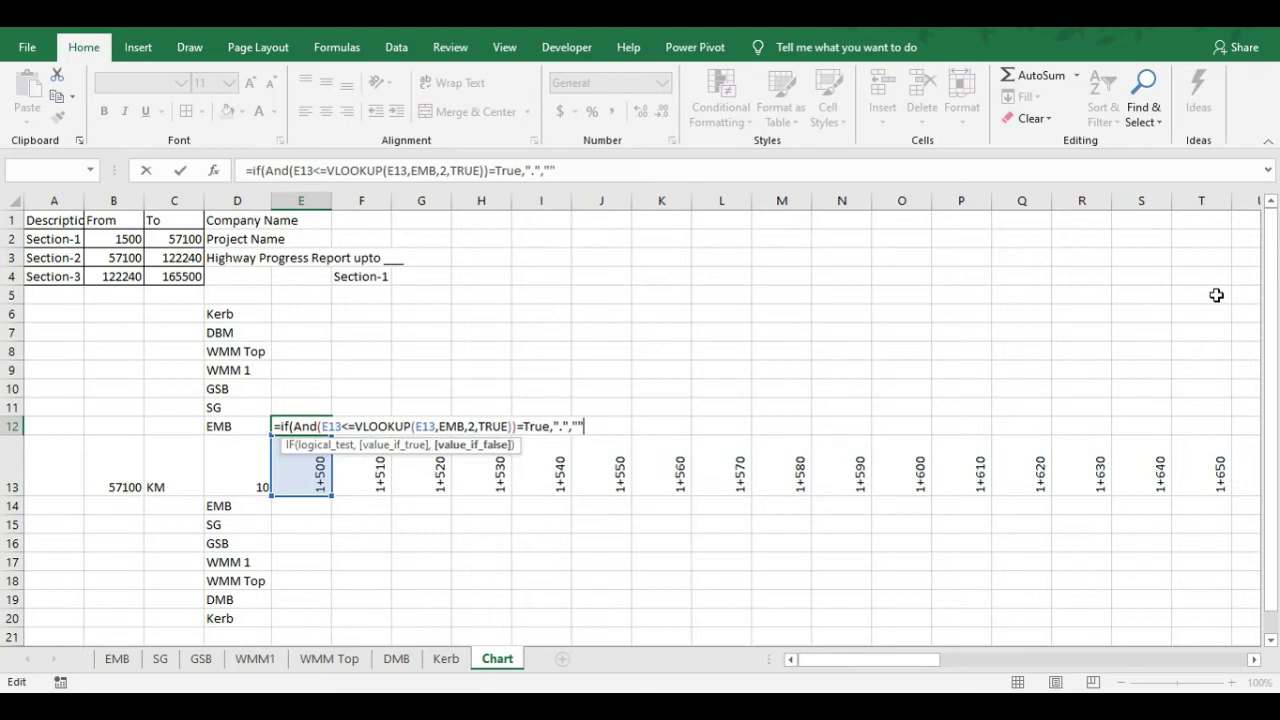
{"action": "type", "text": ")"}
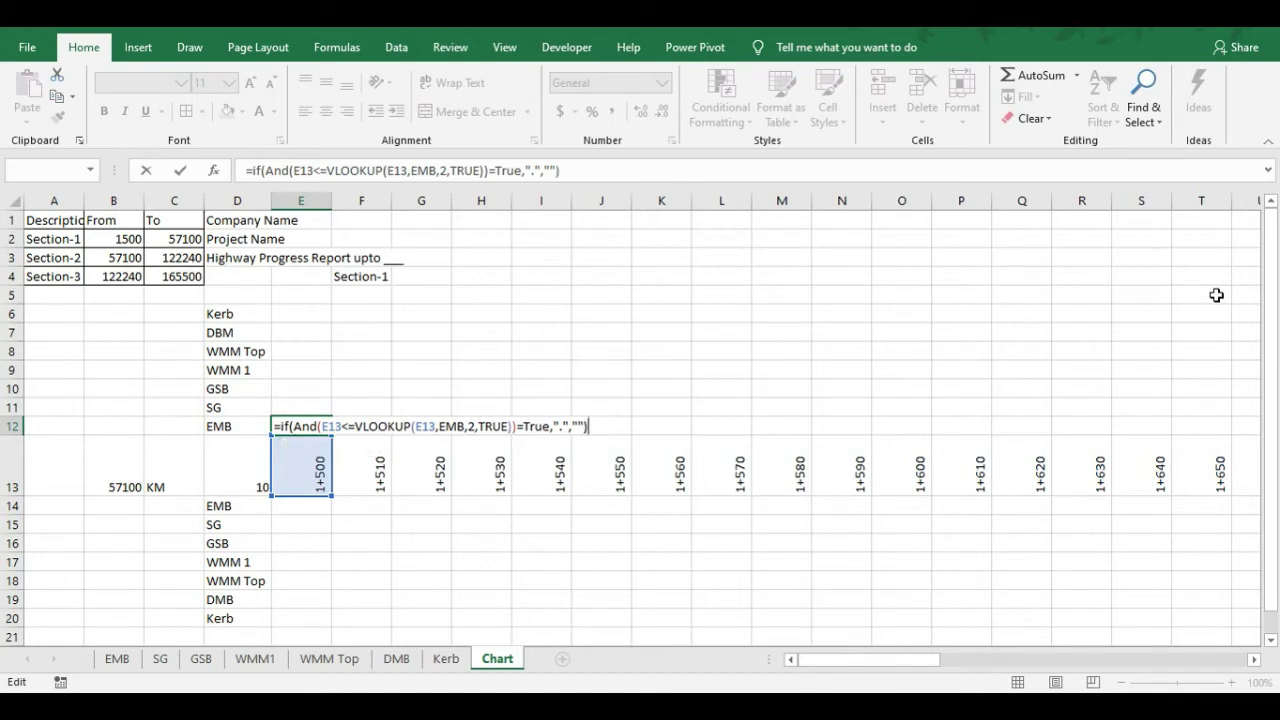
{"action": "key", "text": "Return"}
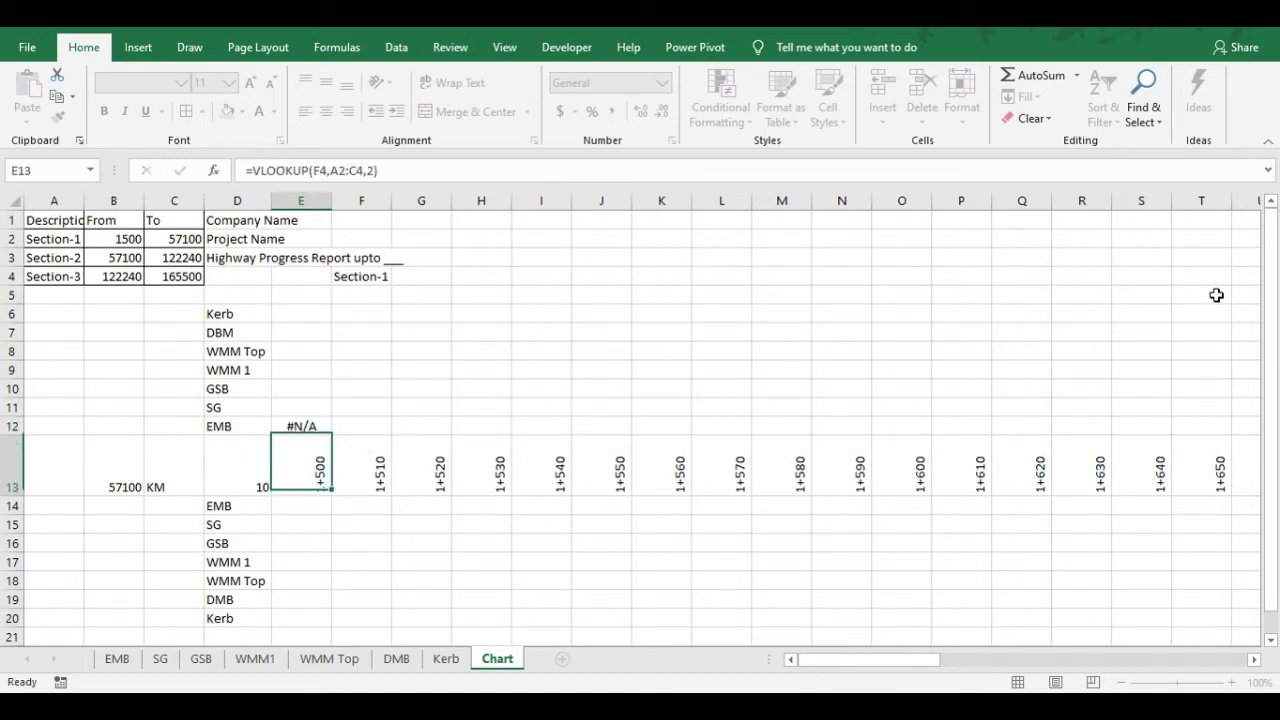
{"action": "left_click", "coordinate": [310, 420]}
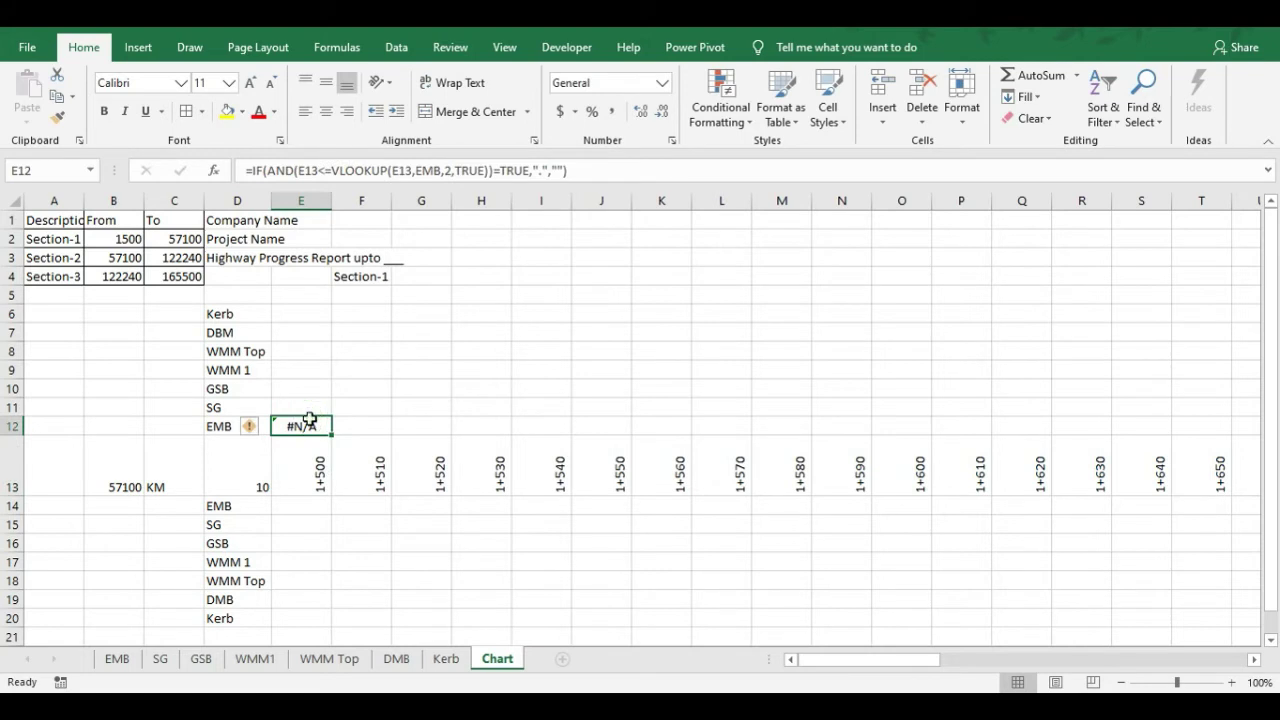
{"action": "double_click", "coordinate": [305, 455]}
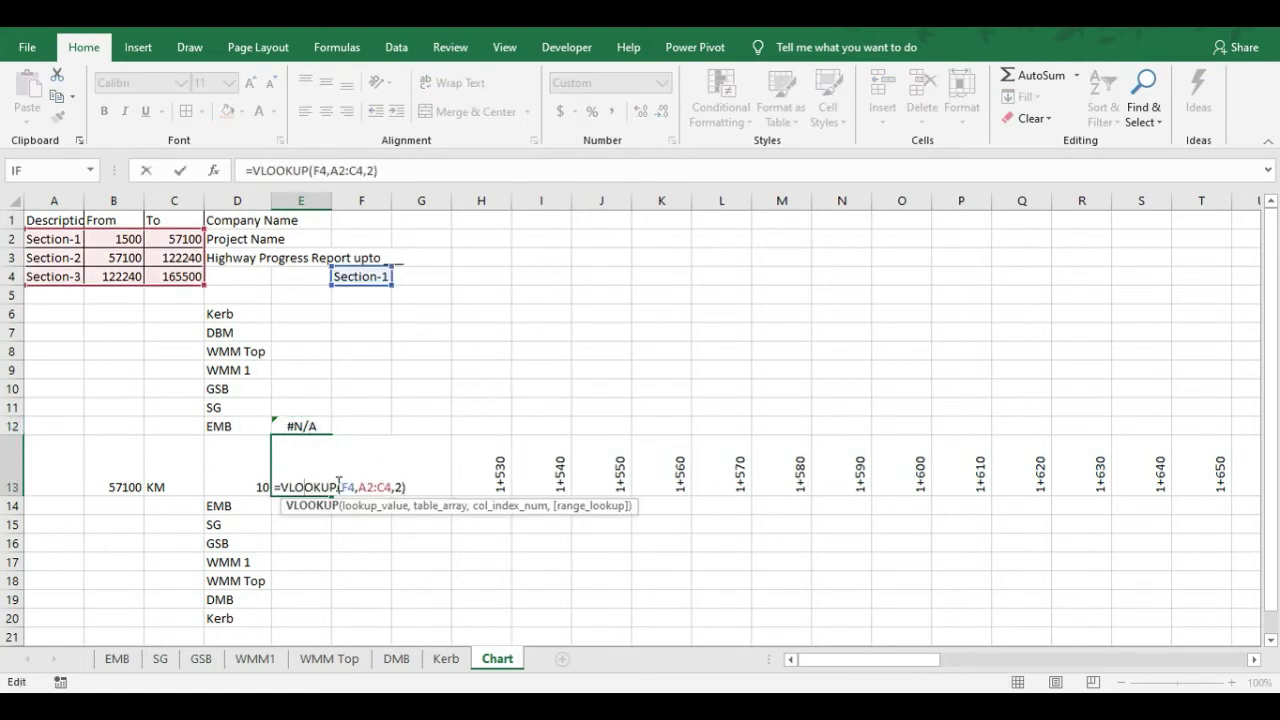
{"action": "key", "text": "ctrl+Return"}
{"action": "left_click", "coordinate": [303, 424]}
{"action": "double_click", "coordinate": [303, 424]}
{"action": "key", "text": "ctrl+Return"}
{"action": "double_click", "coordinate": [303, 424]}
{"action": "key", "text": "ctrl+Return"}
{"action": "key", "text": "Down"}
{"action": "key", "text": "alt+Tab"}
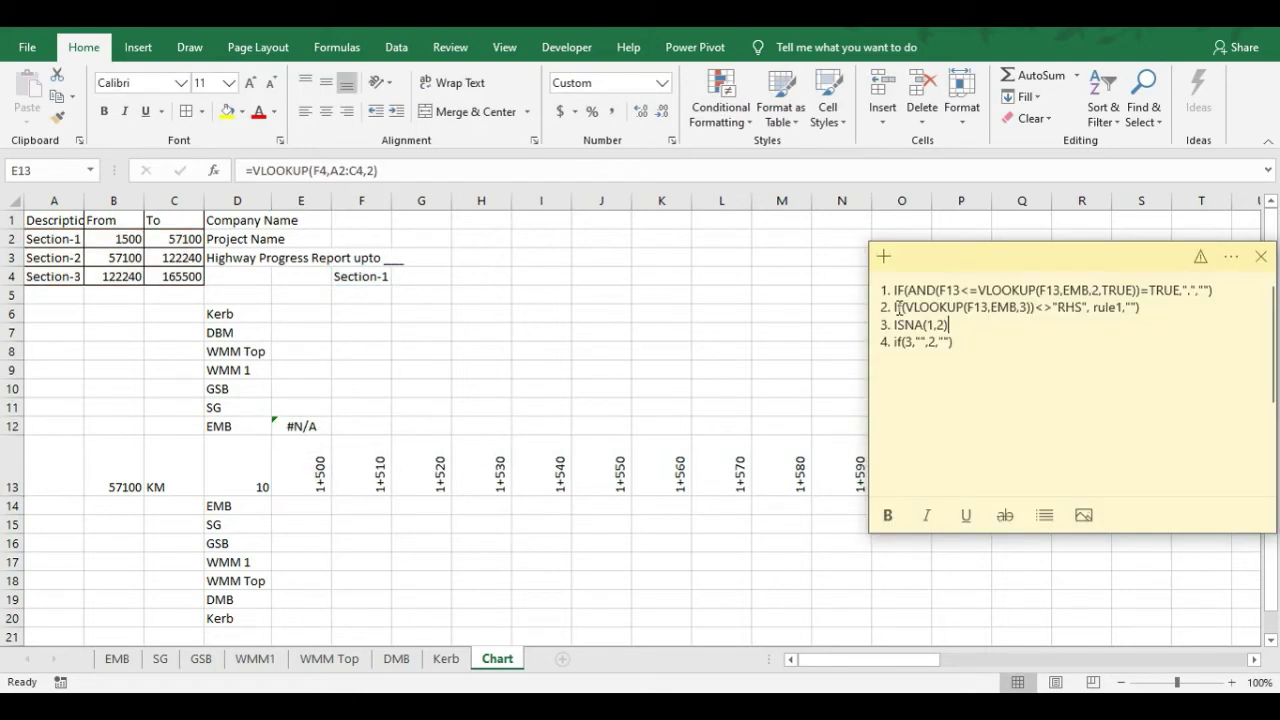
{"action": "left_click", "coordinate": [898, 308]}
{"action": "key", "text": "alt+Tab"}
{"action": "left_click", "coordinate": [300, 426]}
{"action": "left_click", "coordinate": [140, 424]}
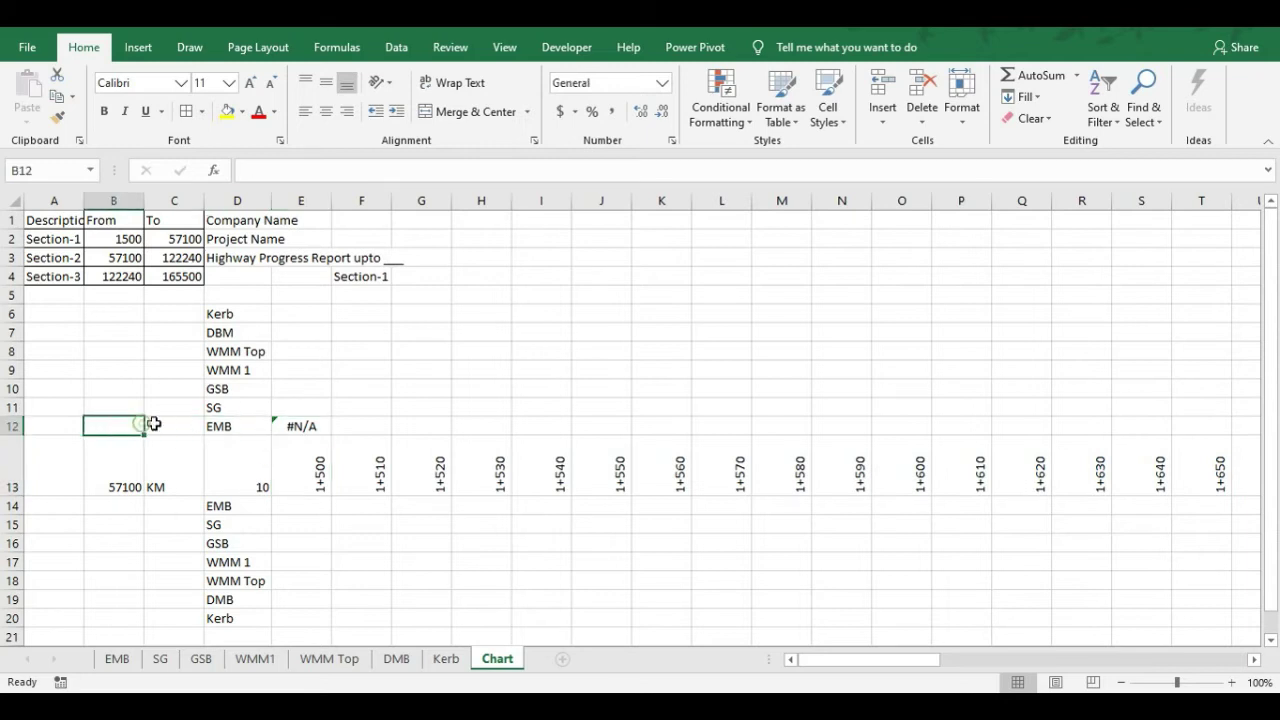
Insert a right-pointing arrow shape beside KM across row 13
{"action": "left_click", "coordinate": [167, 428]}
{"action": "type", "text": "LH"}
{"action": "key", "text": "Escape"}
{"action": "key", "text": "alt+n"}
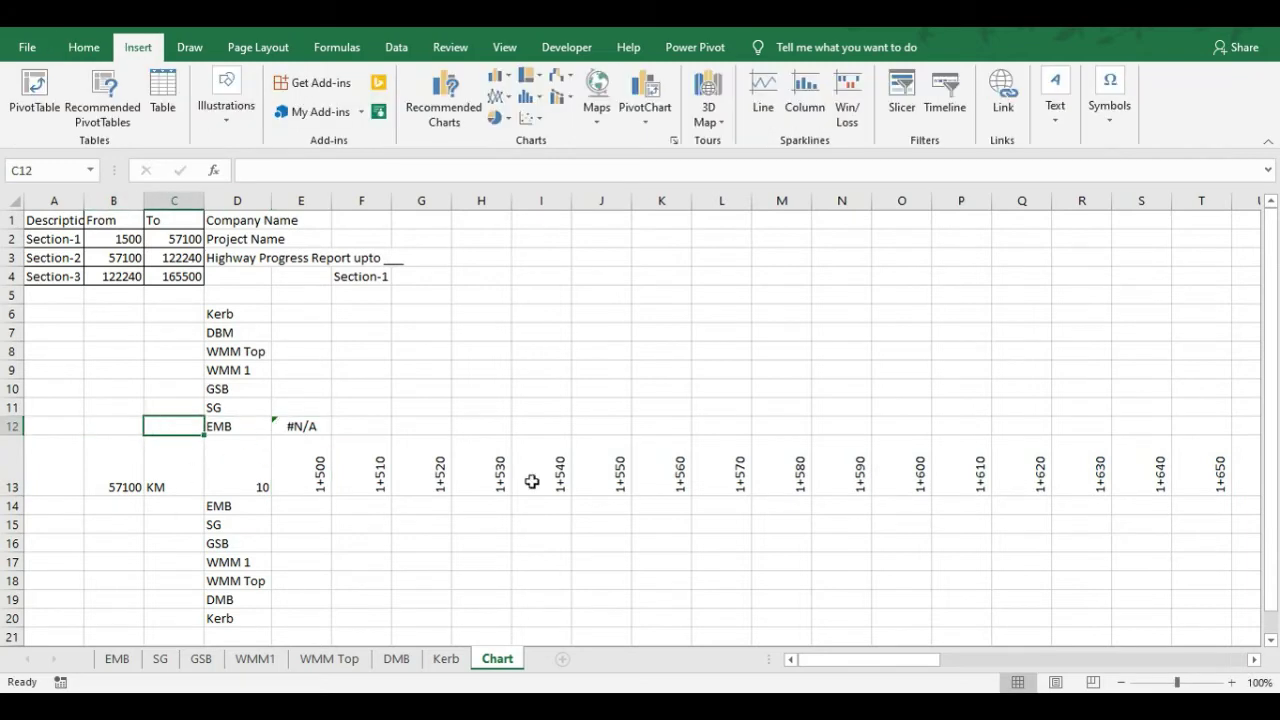
{"action": "left_click", "coordinate": [175, 467]}
{"action": "left_click_drag", "start_coordinate": [175, 467], "coordinate": [711, 470]}
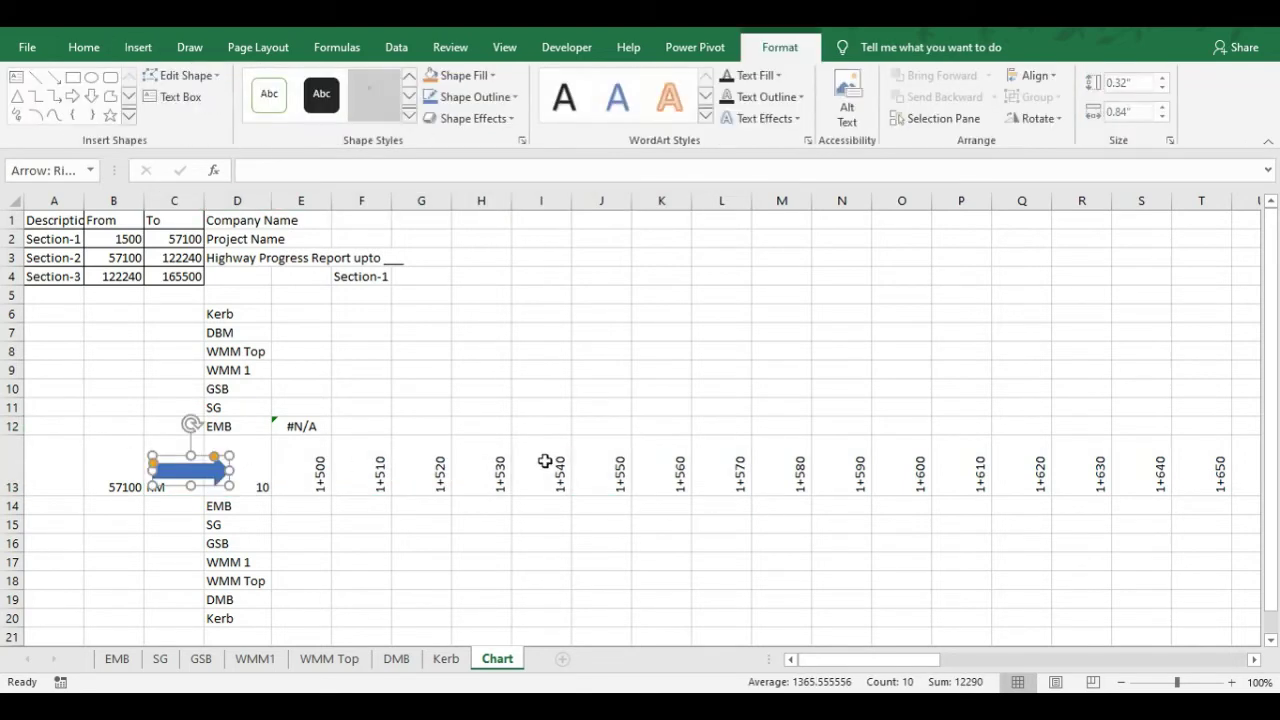
{"action": "left_click", "coordinate": [175, 426]}
Label C10 as LHS and C17 as RHS, then select E12
{"action": "left_click", "coordinate": [163, 368]}
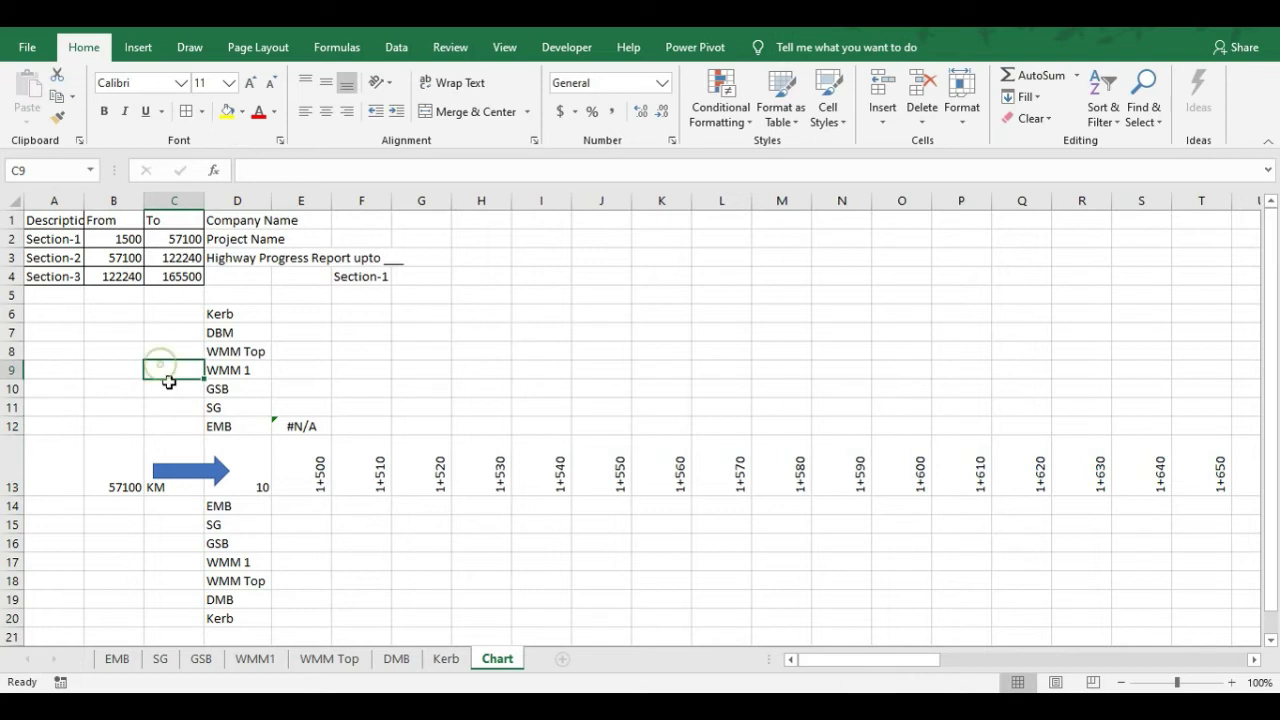
{"action": "left_click", "coordinate": [169, 384]}
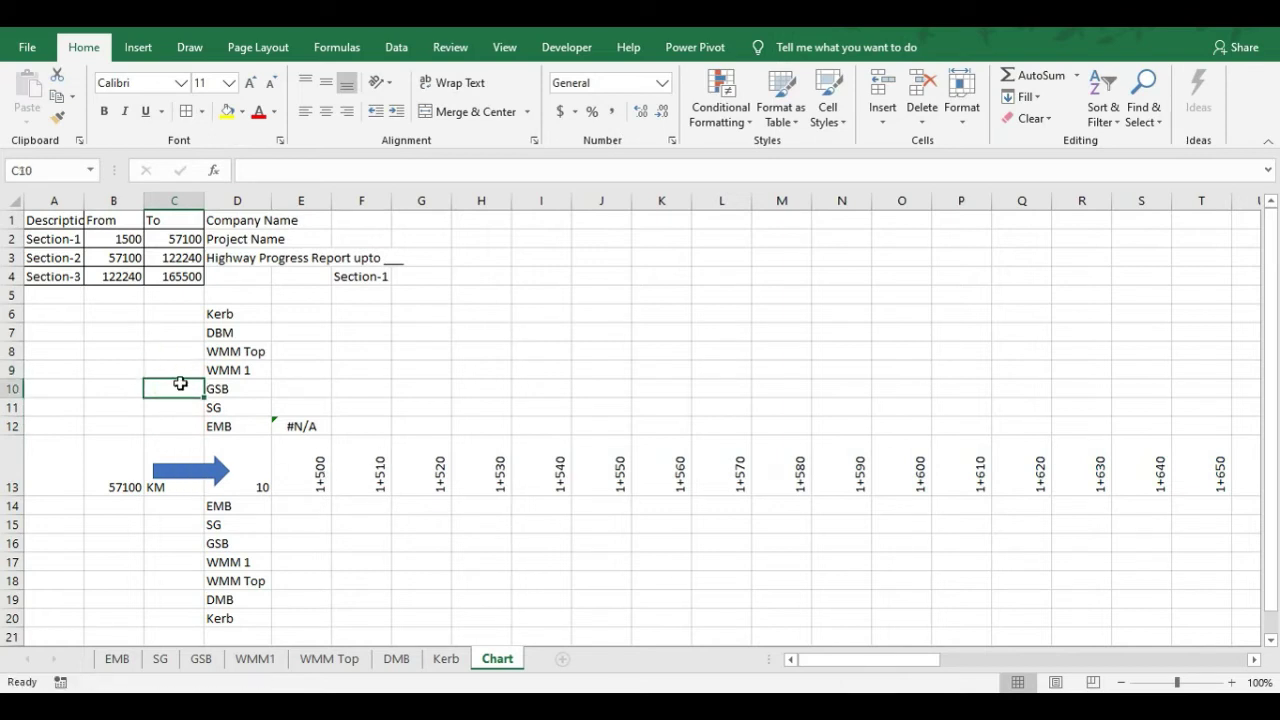
{"action": "type", "text": "LHS"}
{"action": "key", "text": "Up"}
{"action": "left_click", "coordinate": [177, 559]}
{"action": "type", "text": "RHS"}
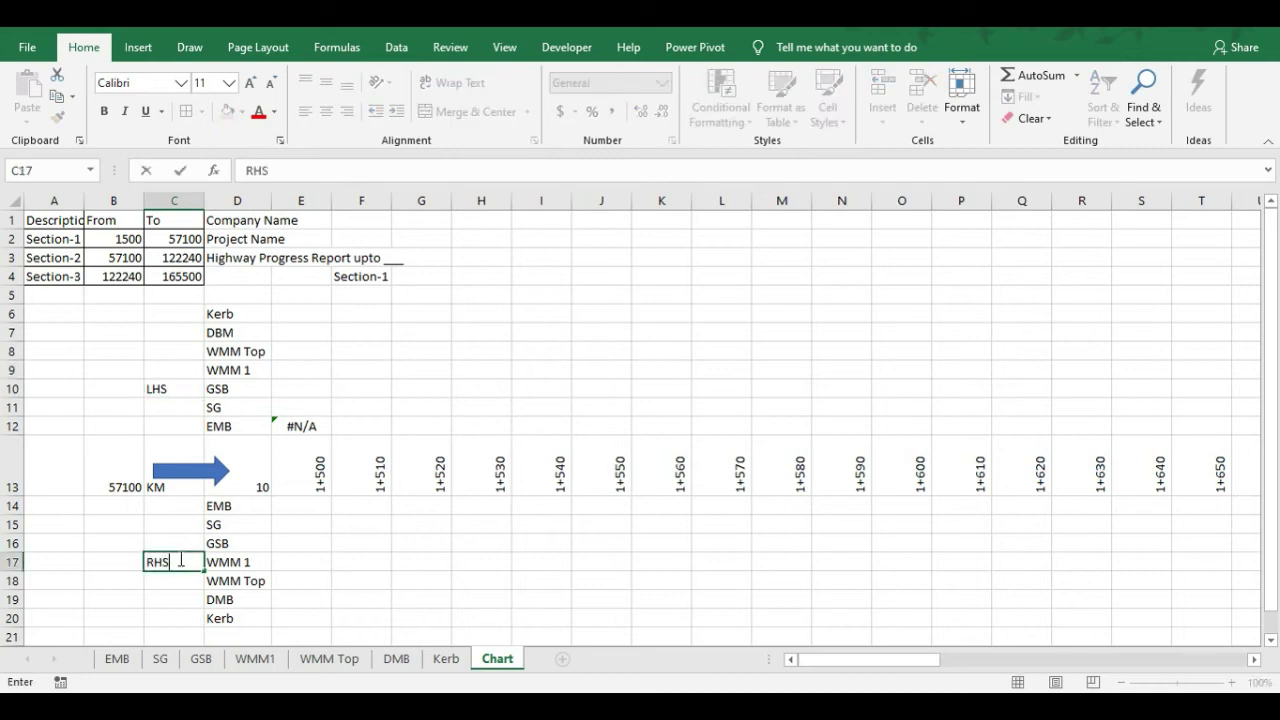
{"action": "key", "text": "Return"}
{"action": "key", "text": "Return"}
{"action": "left_click", "coordinate": [164, 349]}
{"action": "left_click", "coordinate": [232, 578]}
{"action": "left_click", "coordinate": [303, 422]}
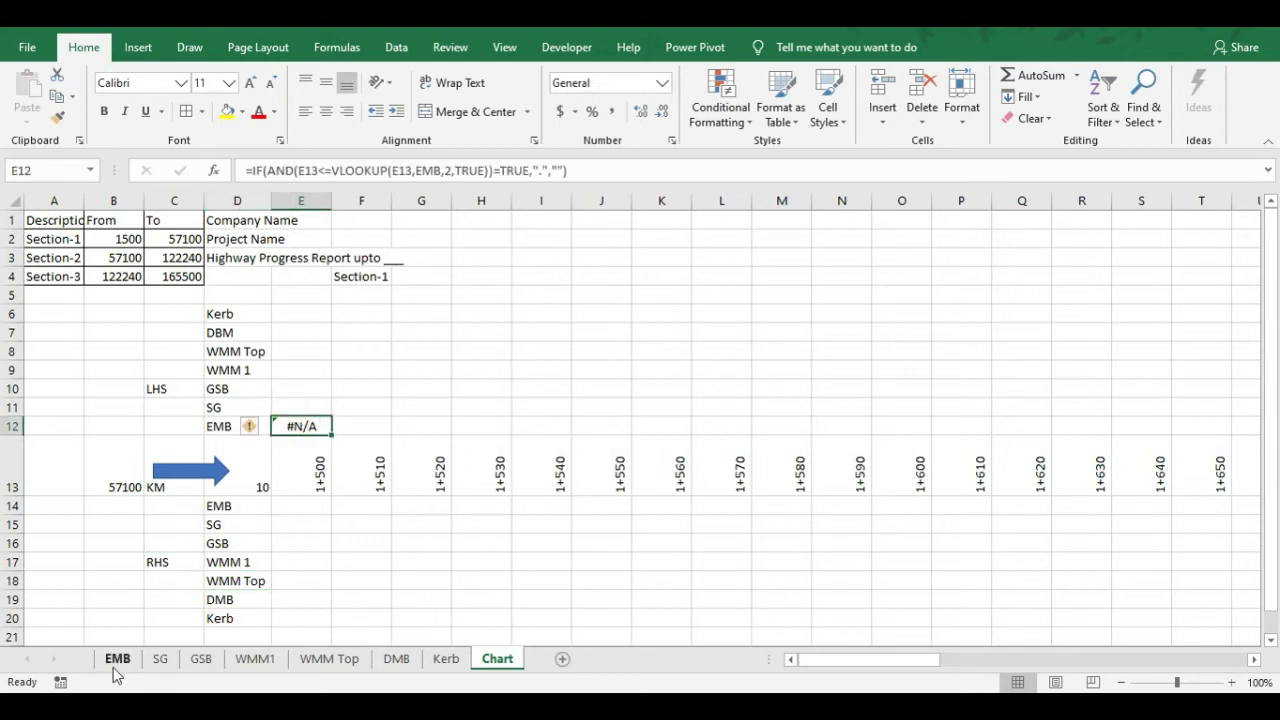
Insert IF(VLOOKUP(E13,EMB,3) at the start of E12's formula
{"action": "left_click", "coordinate": [115, 668]}
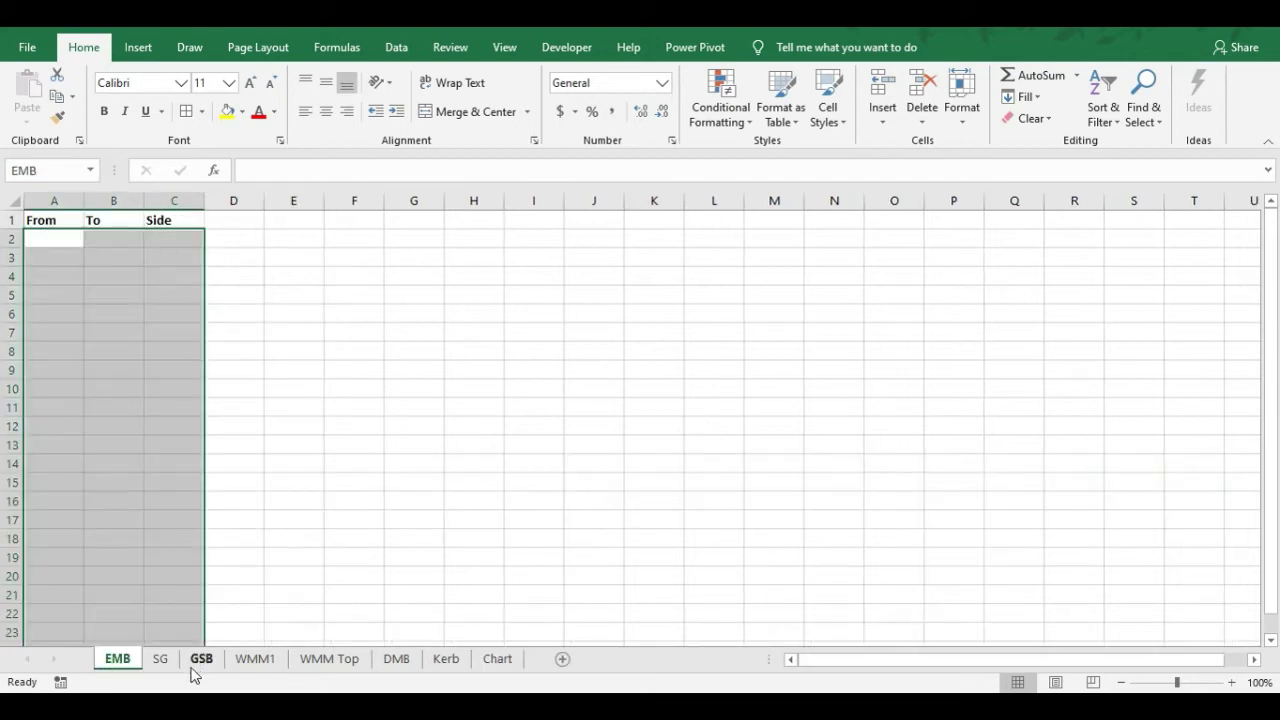
{"action": "left_click", "coordinate": [497, 659]}
{"action": "double_click", "coordinate": [279, 422]}
{"action": "key", "text": "Escape"}
{"action": "double_click", "coordinate": [284, 426]}
{"action": "left_click", "coordinate": [280, 426]}
{"action": "type", "text": "IF("}
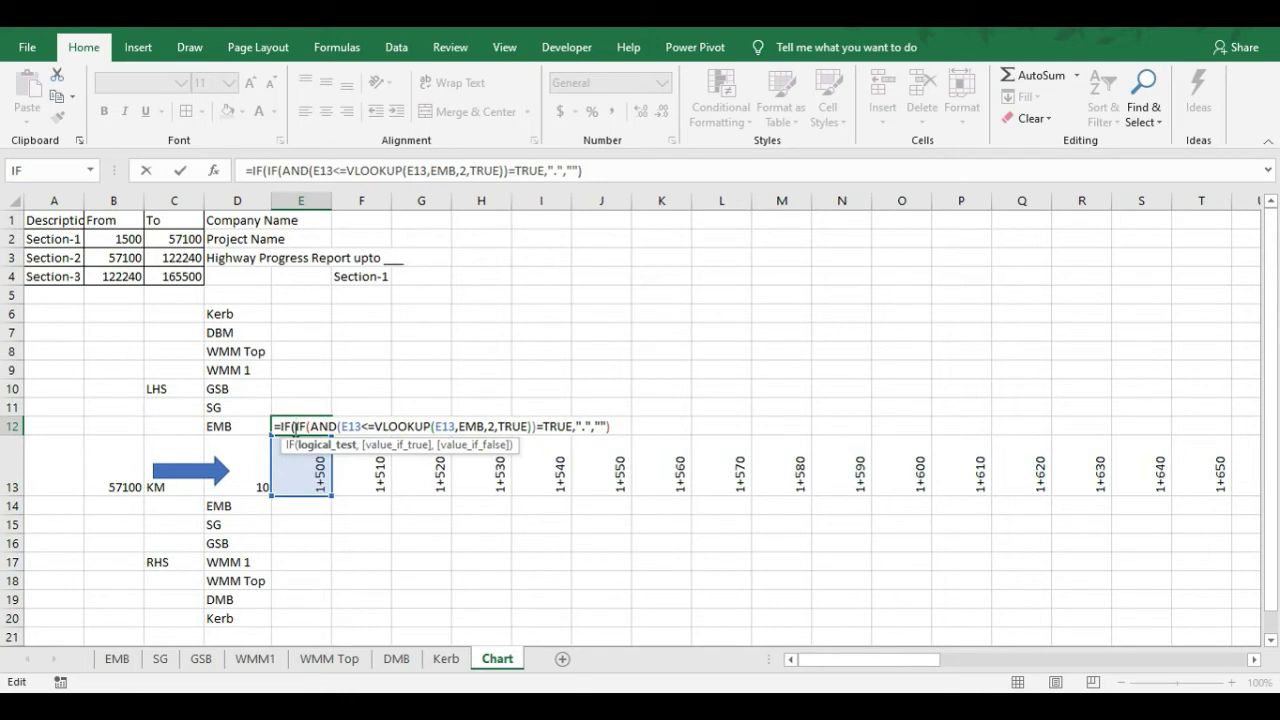
{"action": "type", "text": "vlo"}
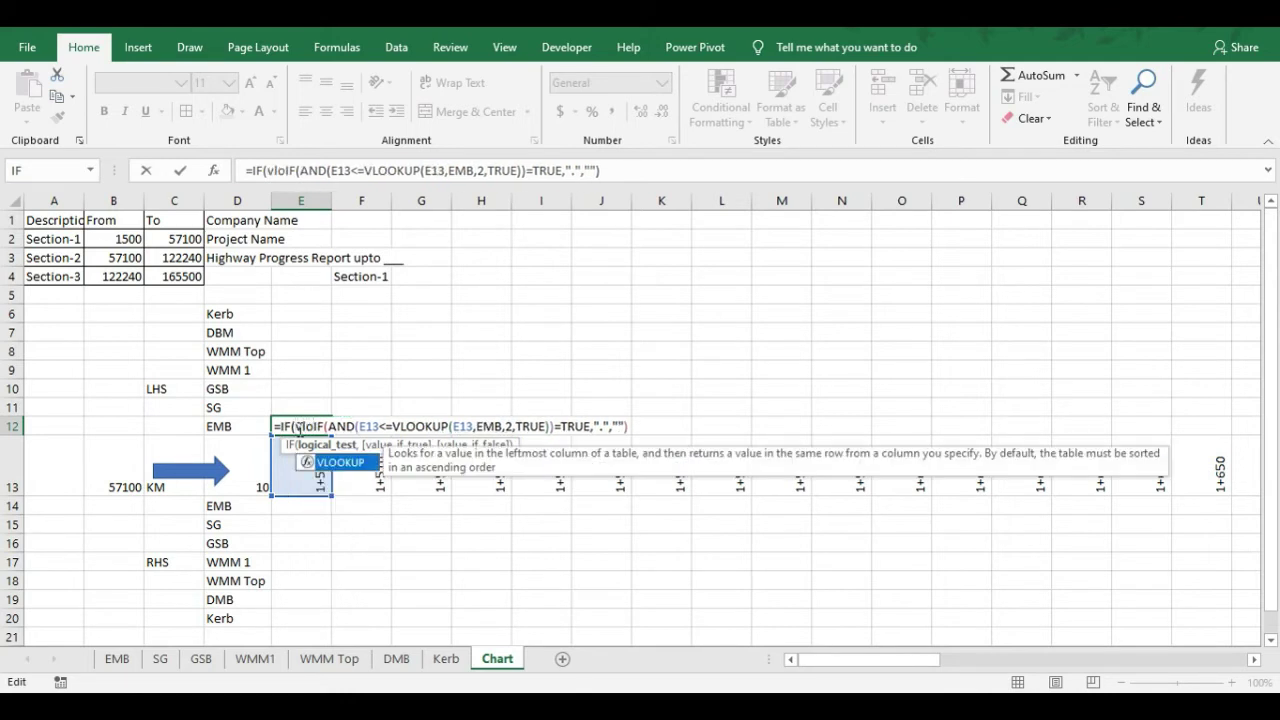
{"action": "key", "text": "Tab"}
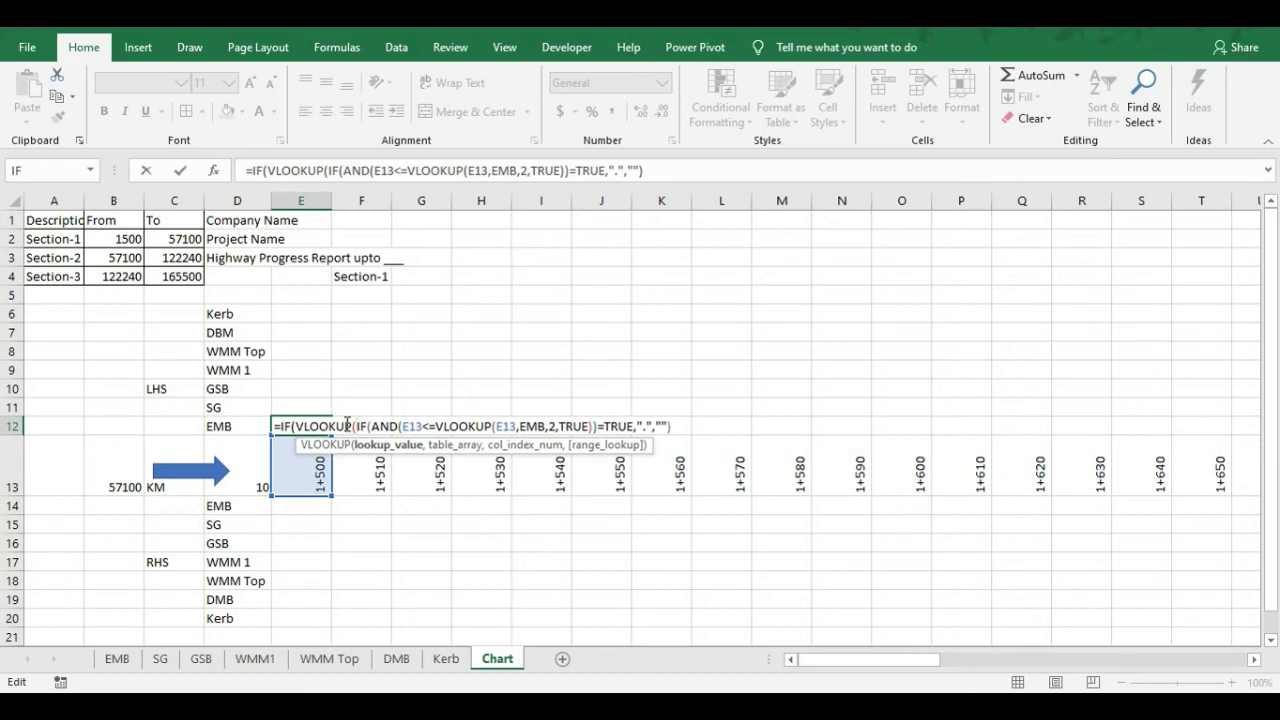
{"action": "left_click", "coordinate": [305, 469]}
{"action": "type", "text": ","}
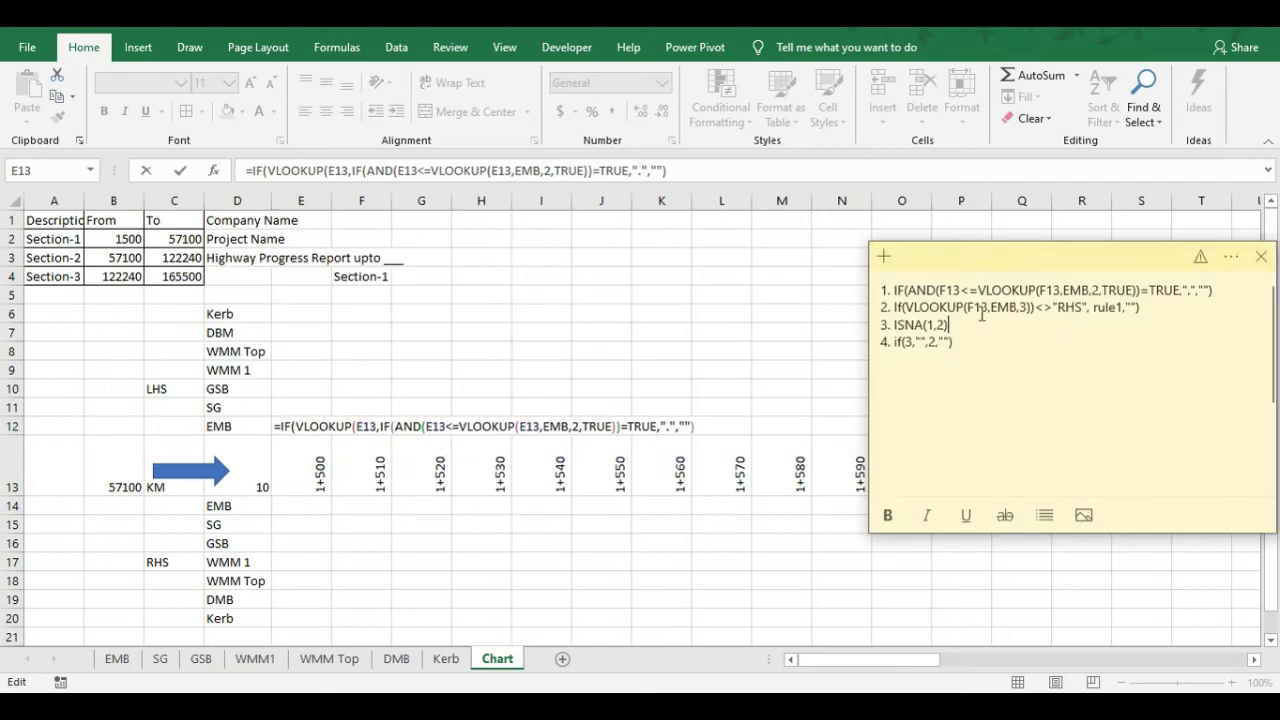
{"action": "type", "text": "EMB"}
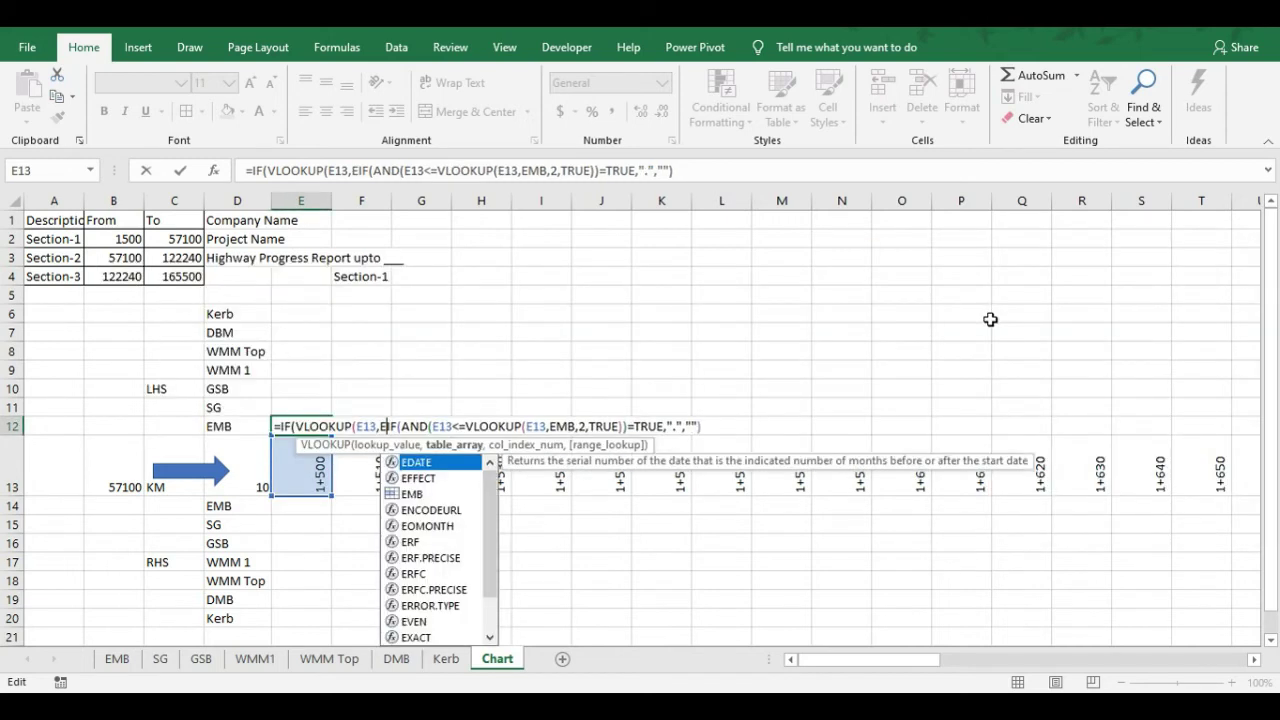
{"action": "type", "text": ","}
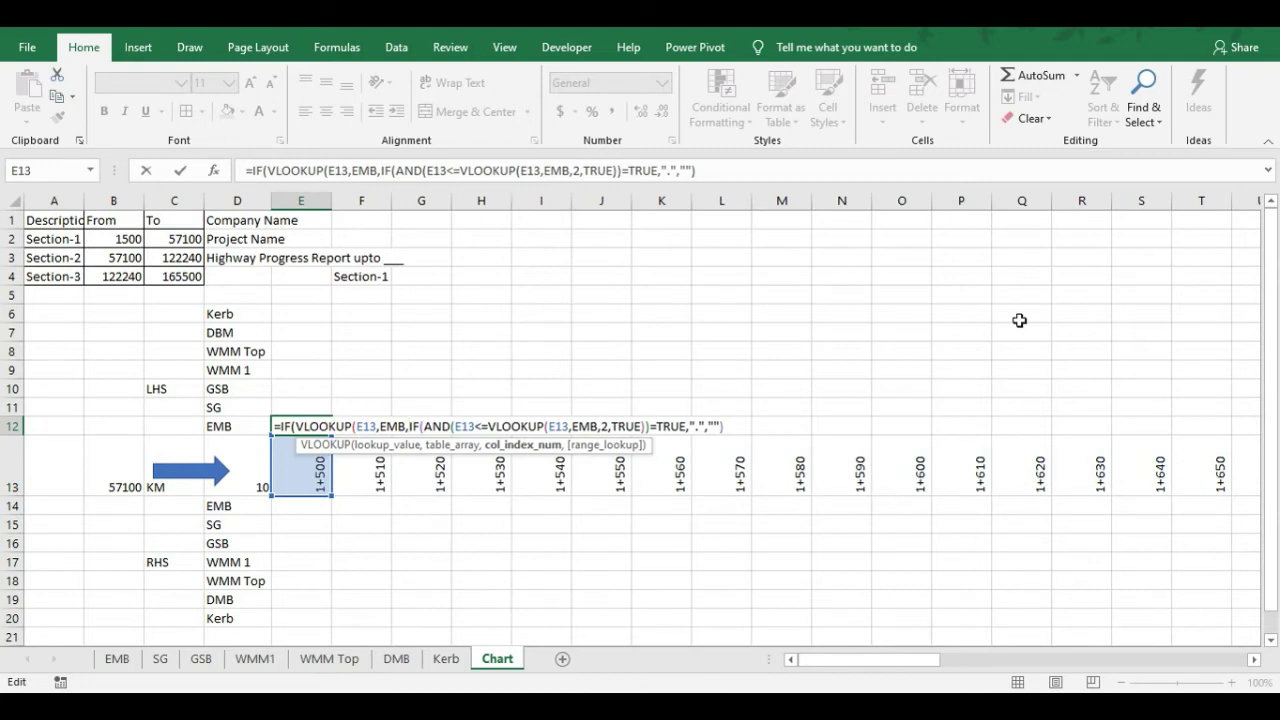
{"action": "type", "text": "3"}
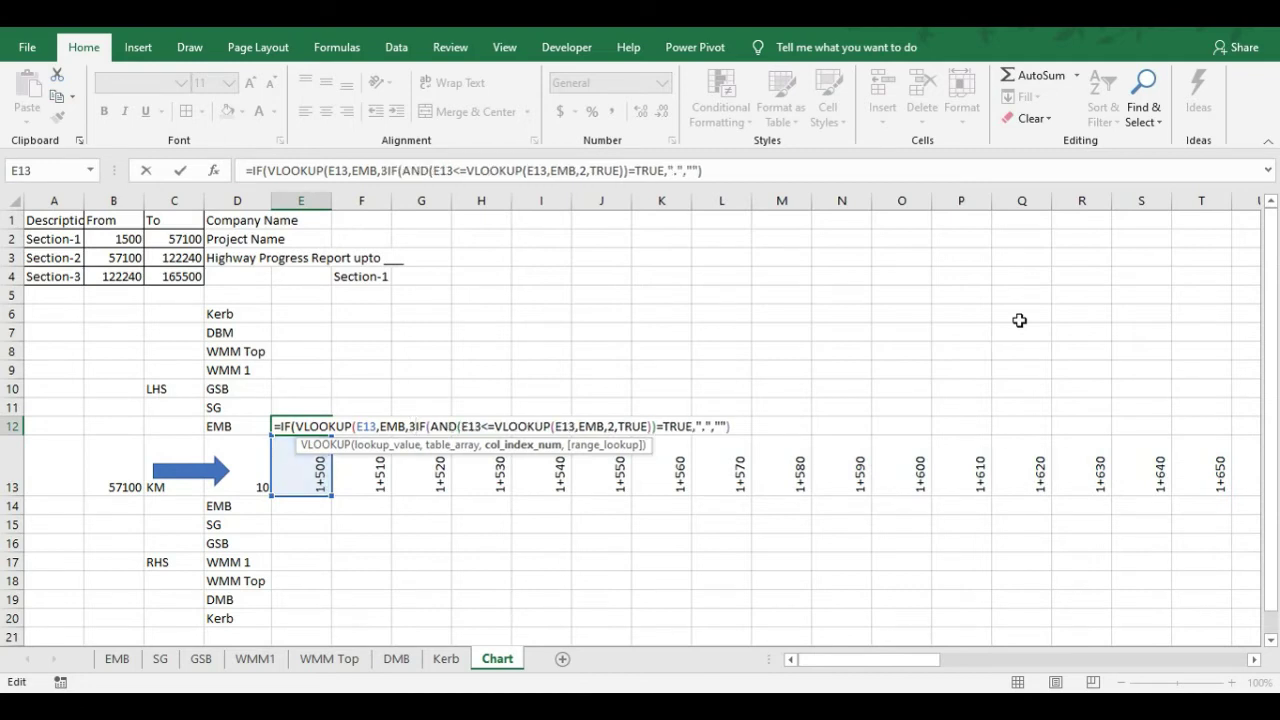
{"action": "type", "text": ")"}
Compare that lookup with <>"RHS", replacing the stray sheet reference
{"action": "key", "text": "alt+Tab"}
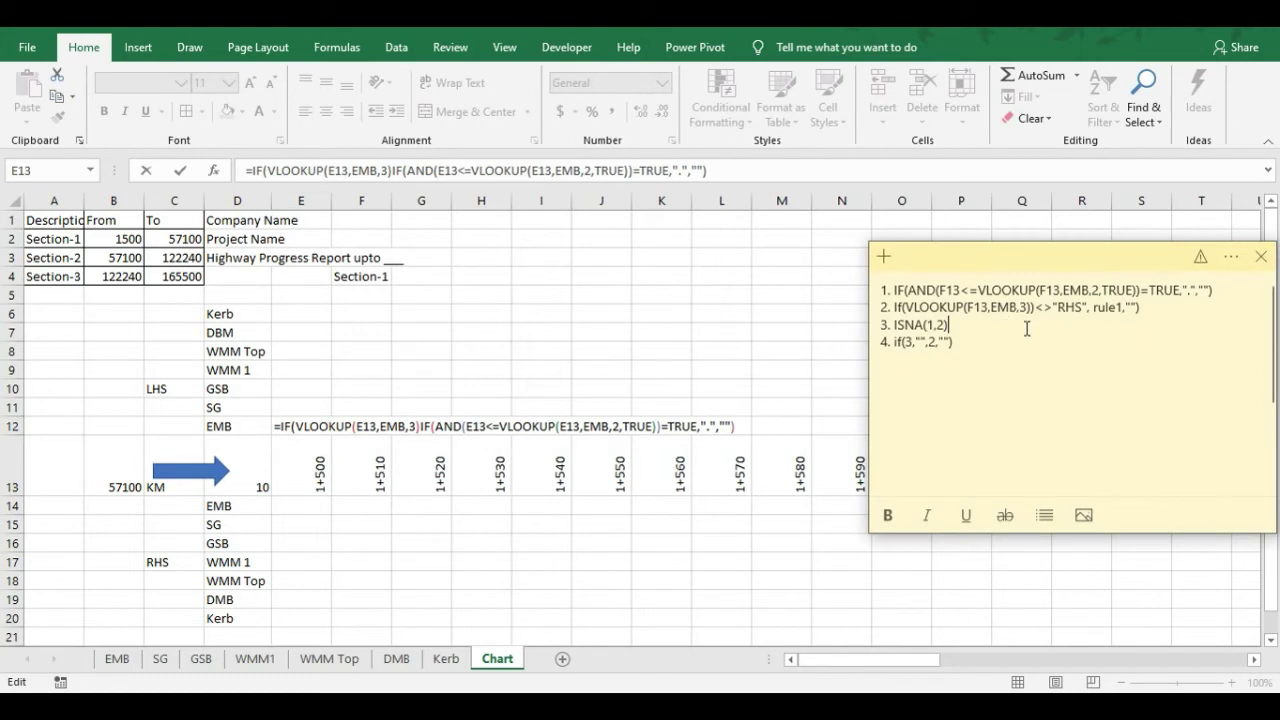
{"action": "key", "text": "alt+Tab"}
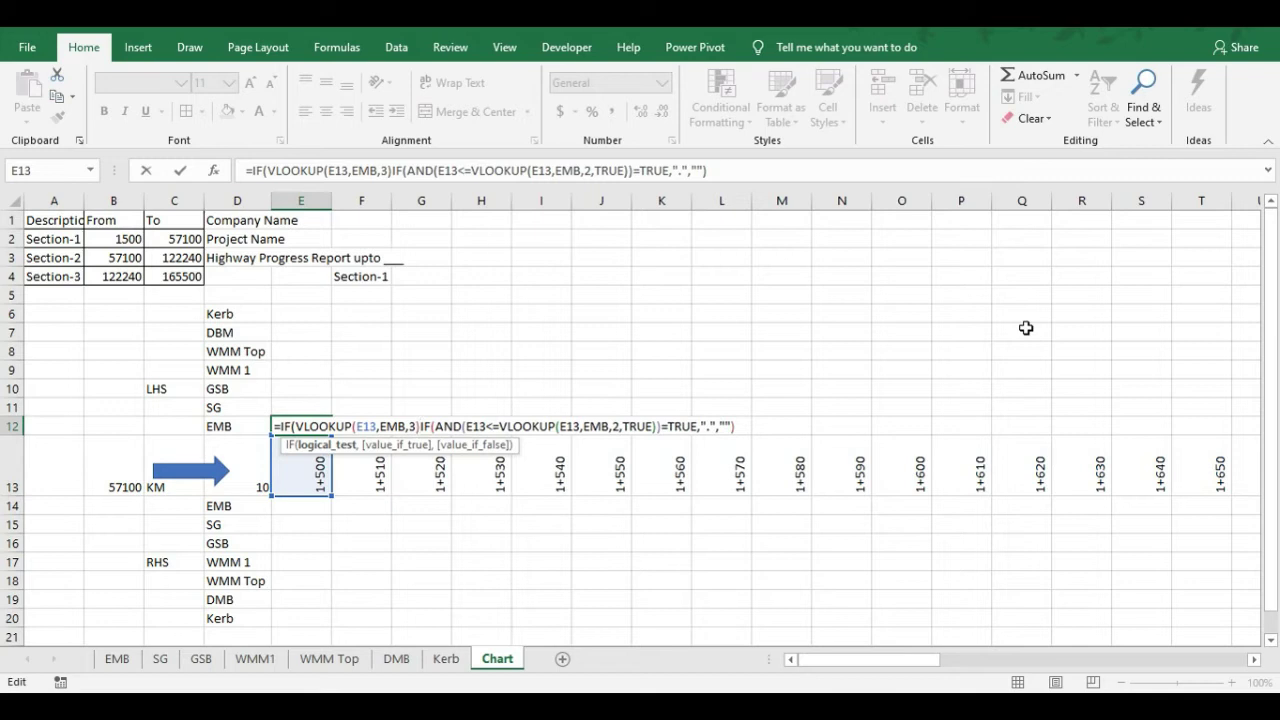
{"action": "type", "text": "<>"}
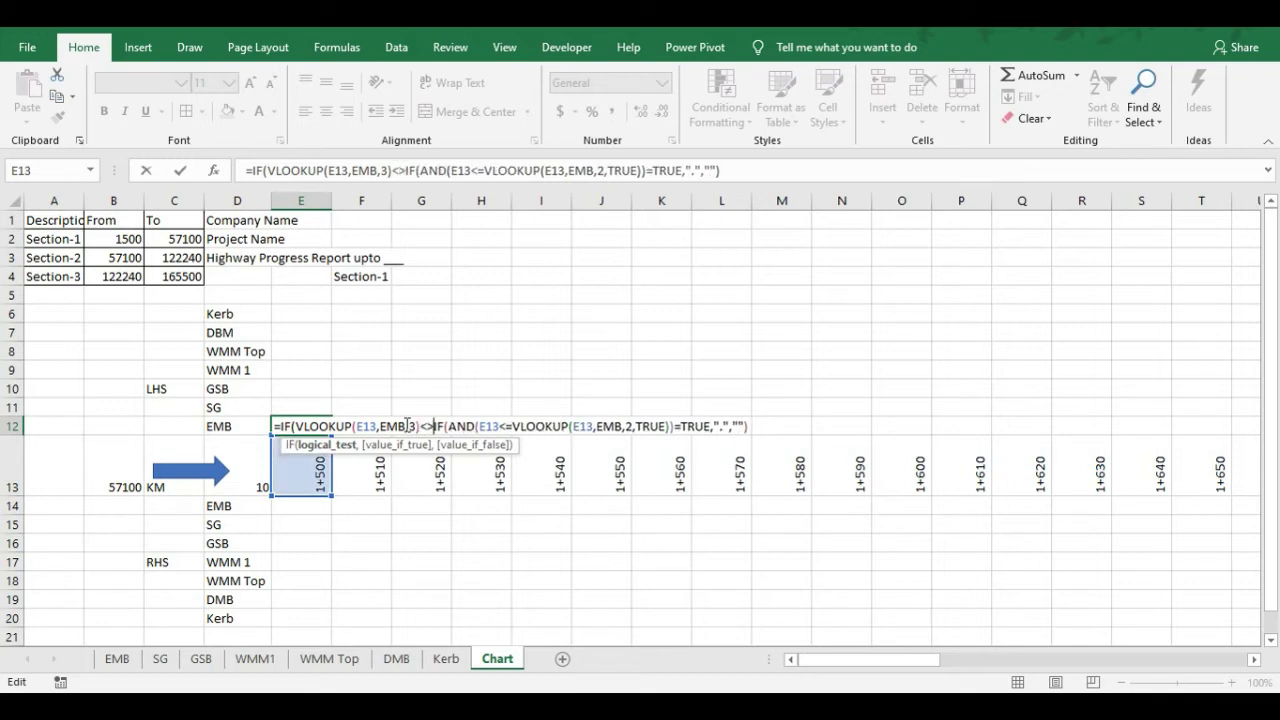
{"action": "left_click", "coordinate": [117, 658]}
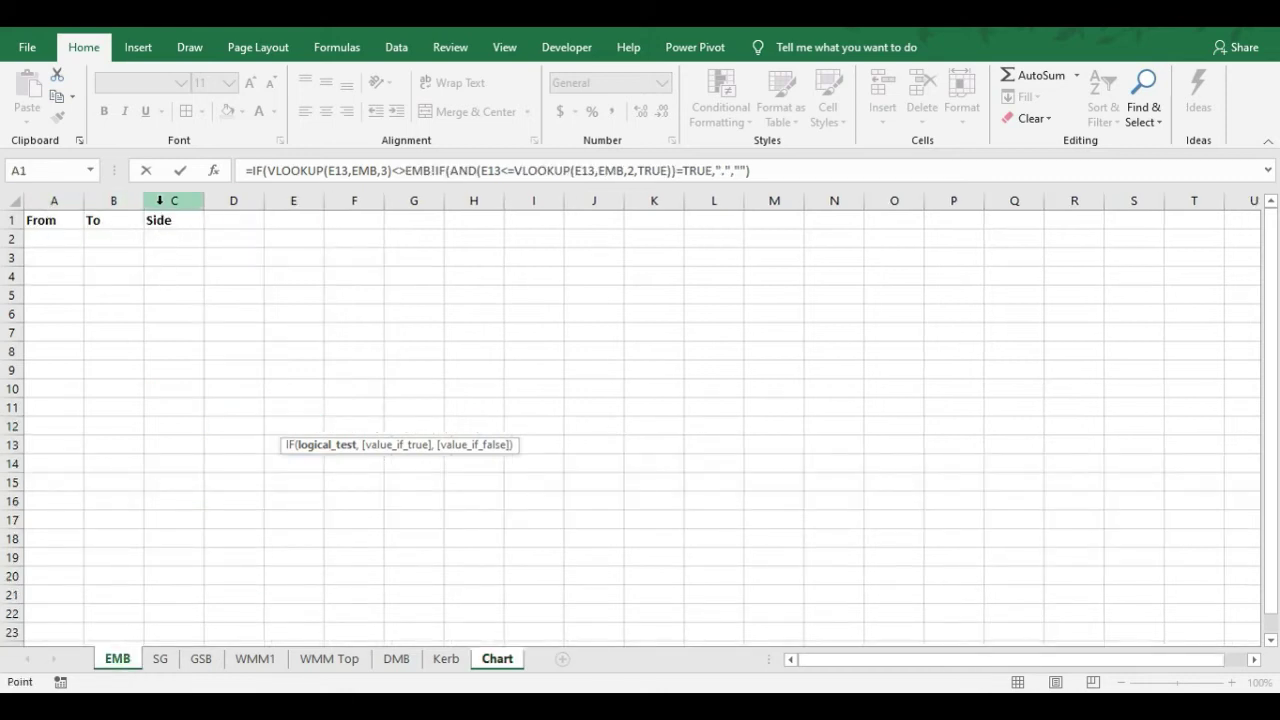
{"action": "left_click", "coordinate": [492, 662]}
{"action": "left_click_drag", "start_coordinate": [434, 426], "coordinate": [470, 424]}
{"action": "type", "text": "RHS"}
{"action": "key", "text": "Left"}
{"action": "key", "text": "Left"}
{"action": "key", "text": "Left"}
{"action": "type", "text": "\""}
{"action": "key", "text": "Right"}
{"action": "key", "text": "Right"}
{"action": "key", "text": "Right"}
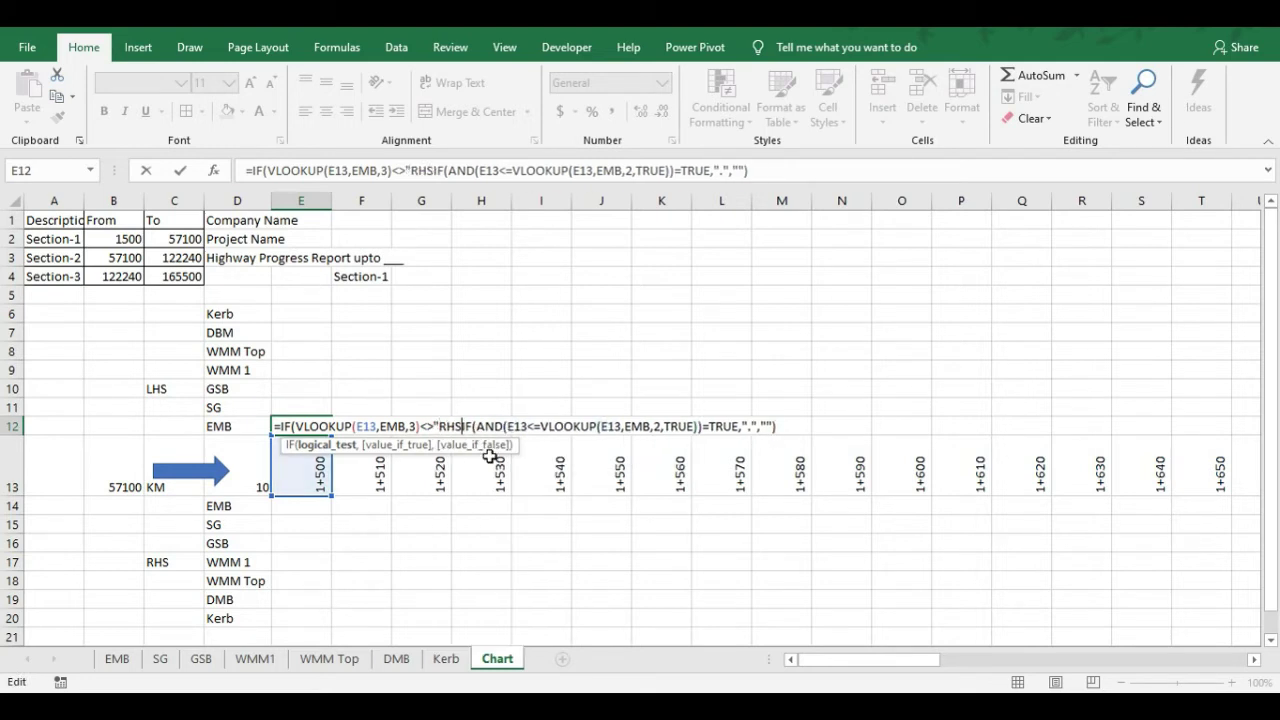
{"action": "type", "text": "\""}
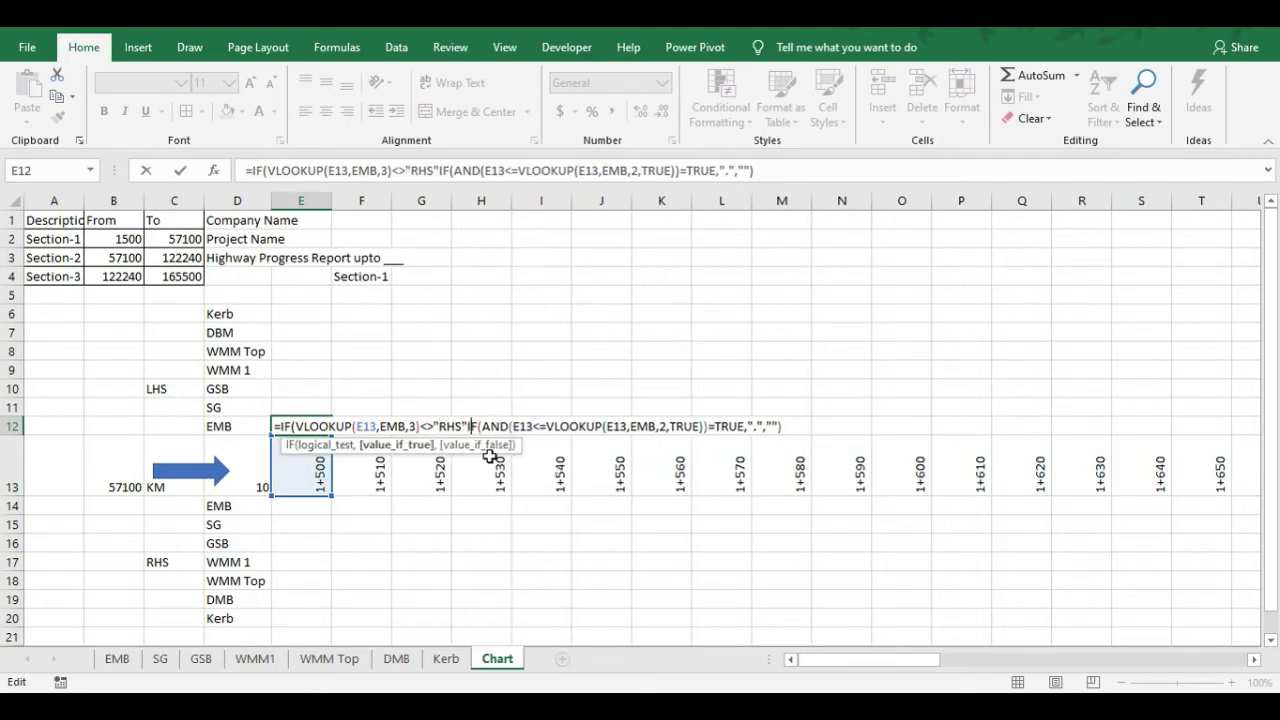
{"action": "type", "text": ","}
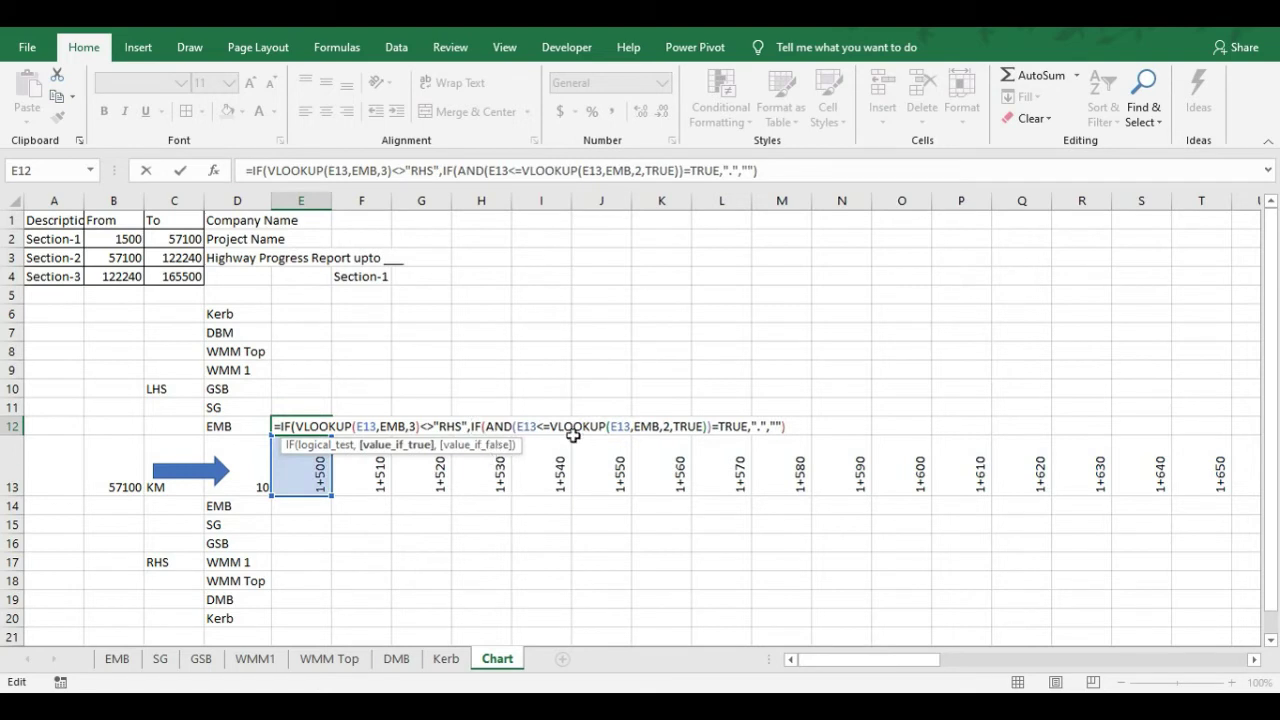
Close the outer IF and commit E12, then reopen its formula and cancel unchanged
{"action": "key", "text": "alt+Tab"}
{"action": "key", "text": "alt+Tab"}
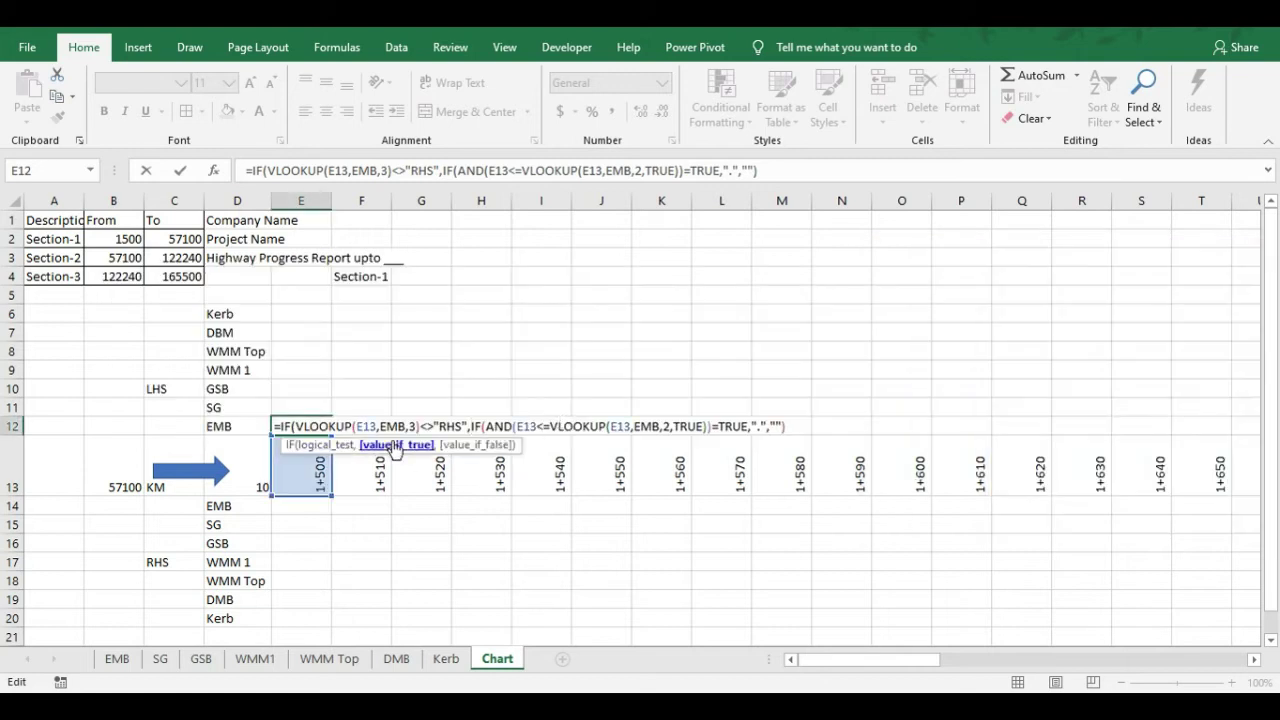
{"action": "left_click", "coordinate": [787, 426]}
{"action": "type", "text": ")"}
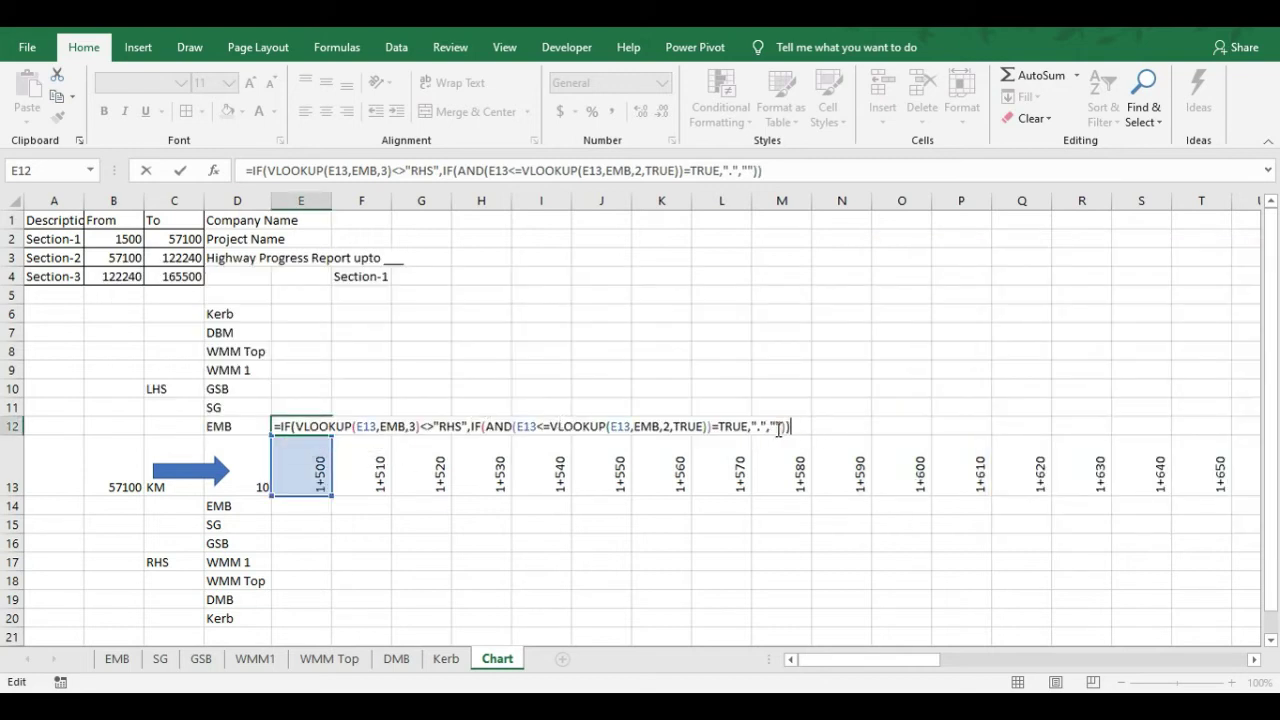
{"action": "key", "text": "Return"}
{"action": "key", "text": "Up"}
{"action": "left_click", "coordinate": [864, 169]}
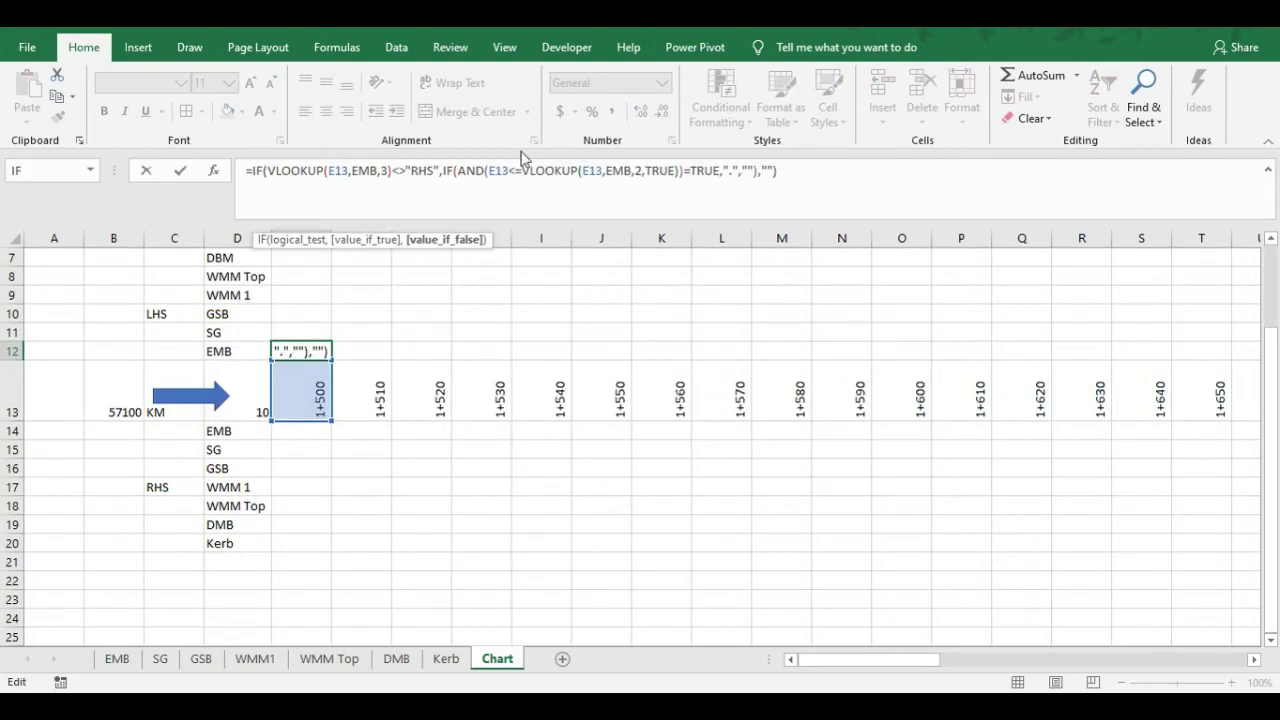
{"action": "left_click_drag", "start_coordinate": [447, 172], "coordinate": [773, 171]}
{"action": "left_click", "coordinate": [775, 171]}
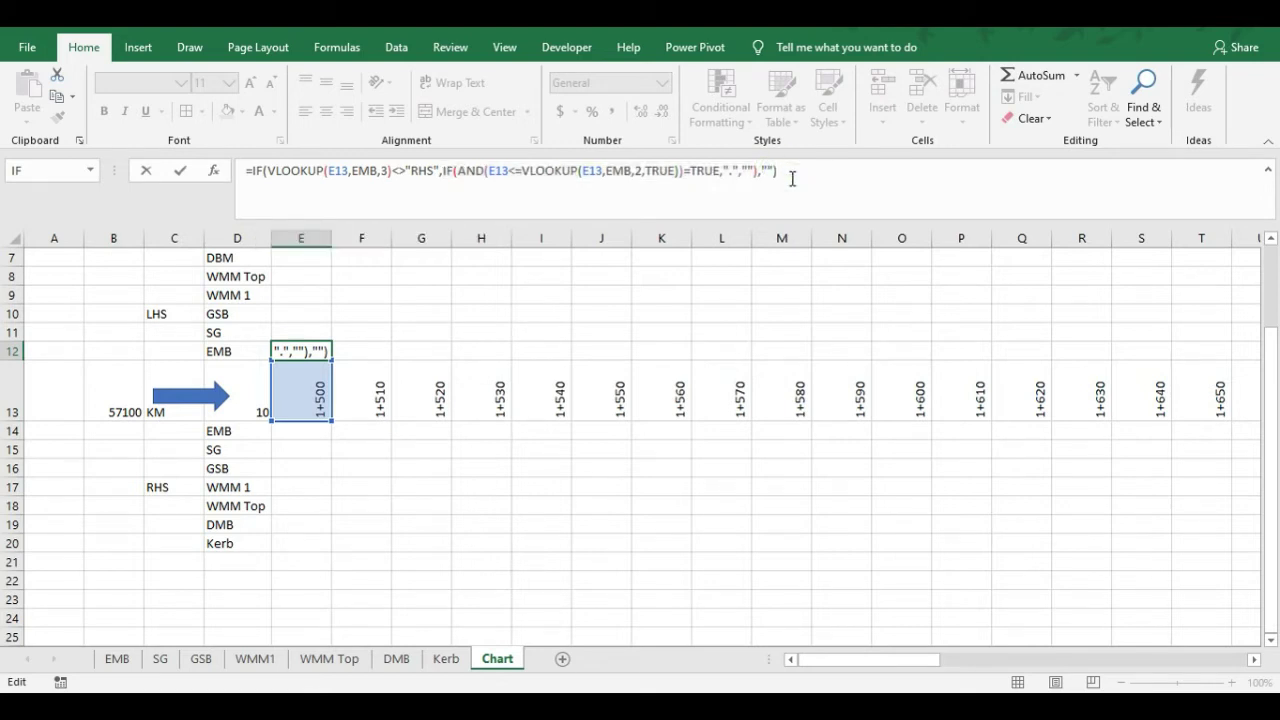
{"action": "key", "text": "Escape"}
Clear the sample values from A2:C2 on the EMB sheet
{"action": "left_click", "coordinate": [296, 351]}
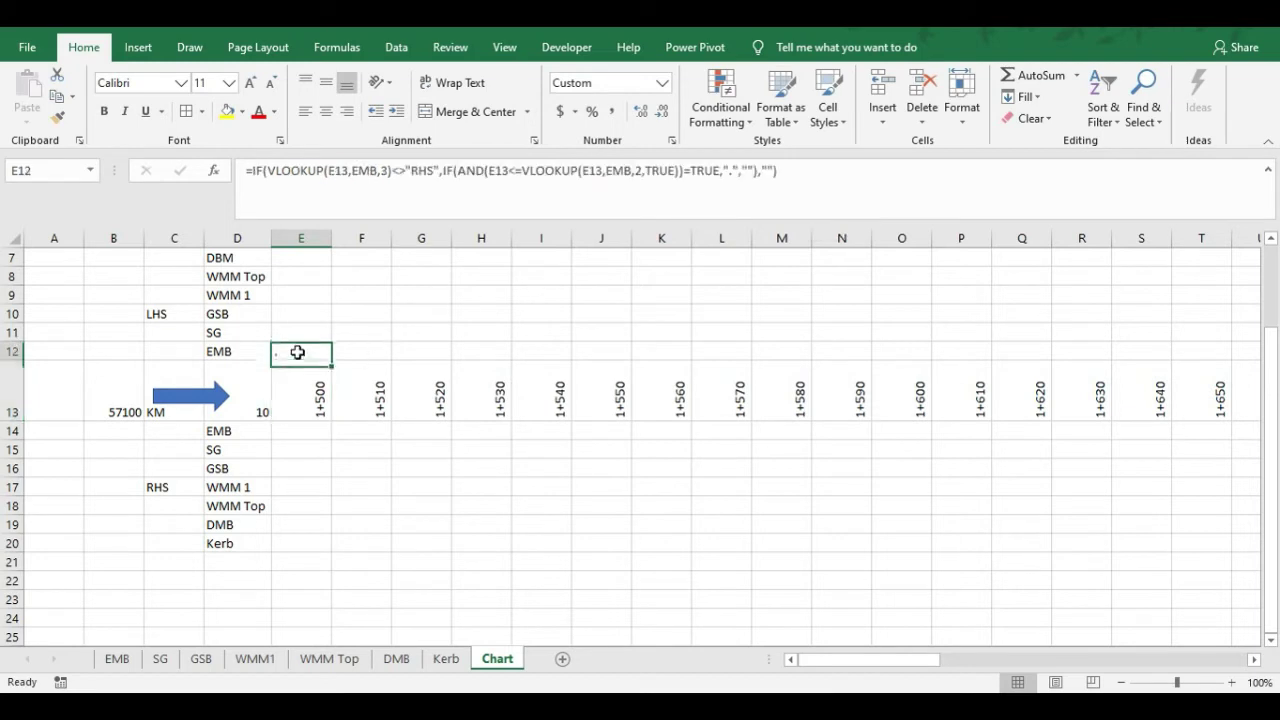
{"action": "left_click", "coordinate": [781, 170]}
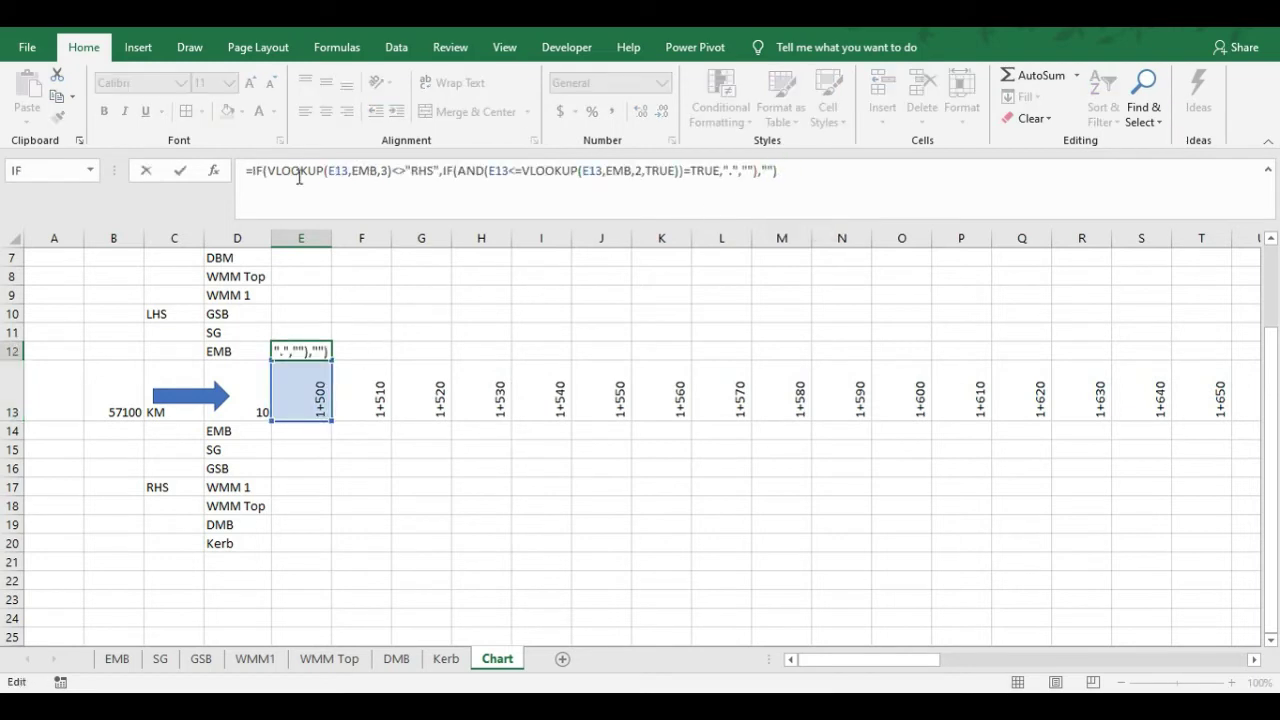
{"action": "left_click", "coordinate": [257, 172]}
{"action": "left_click", "coordinate": [120, 660]}
{"action": "left_click_drag", "start_coordinate": [68, 276], "coordinate": [158, 276]}
{"action": "key", "text": "Escape"}
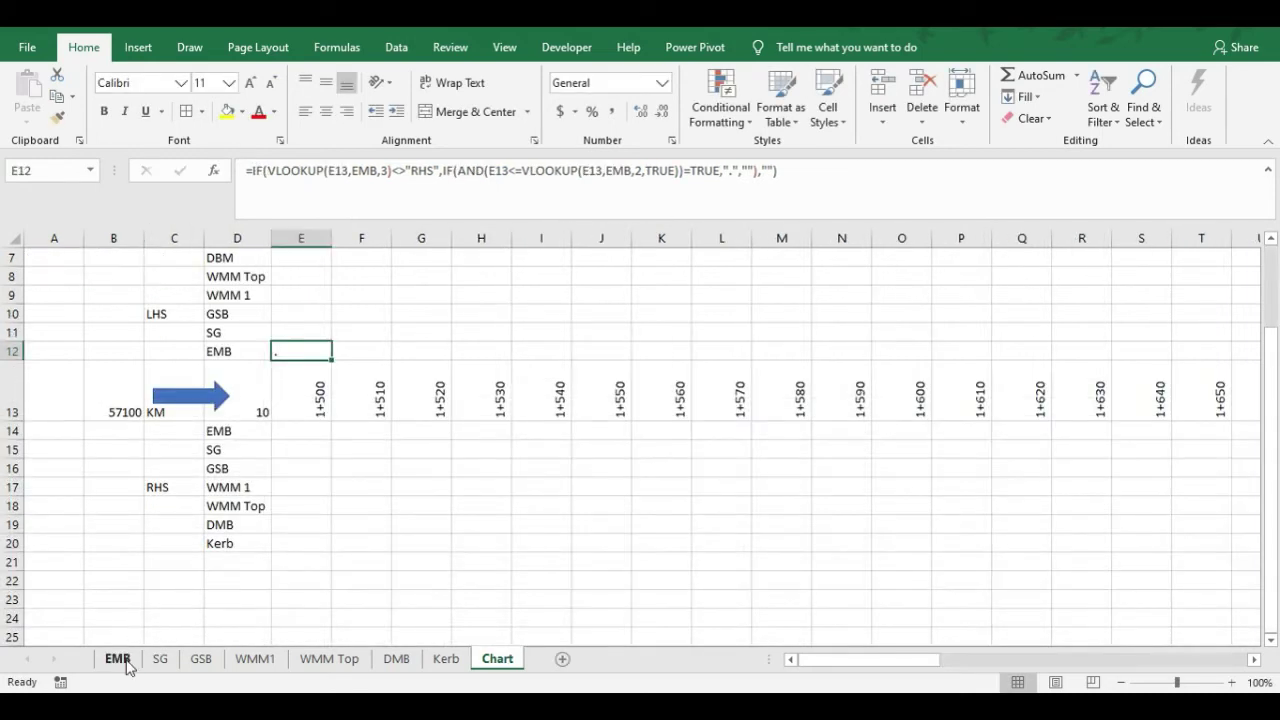
{"action": "left_click", "coordinate": [118, 659]}
{"action": "left_click_drag", "start_coordinate": [70, 277], "coordinate": [157, 274]}
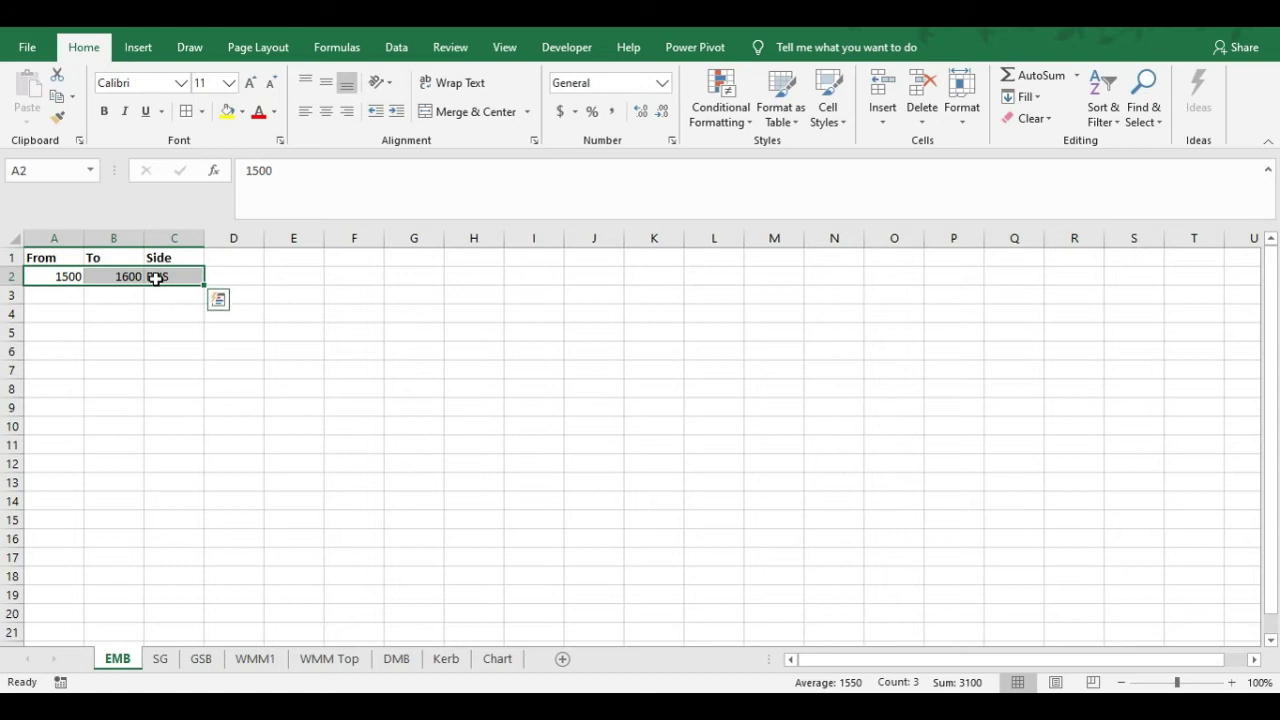
{"action": "key", "text": "Delete"}
Wrap E12's formula in ISNA( … ) on the Chart sheet so it evaluates to TRUE
{"action": "left_click", "coordinate": [496, 658]}
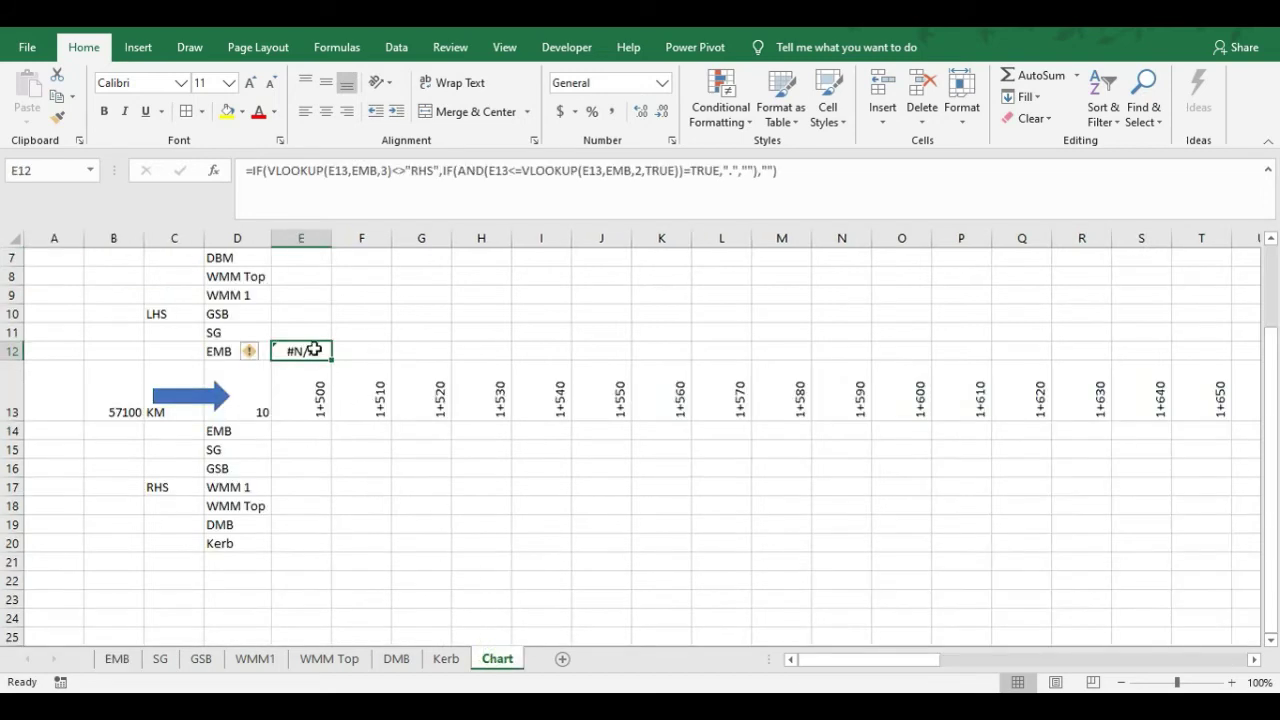
{"action": "left_click", "coordinate": [253, 172]}
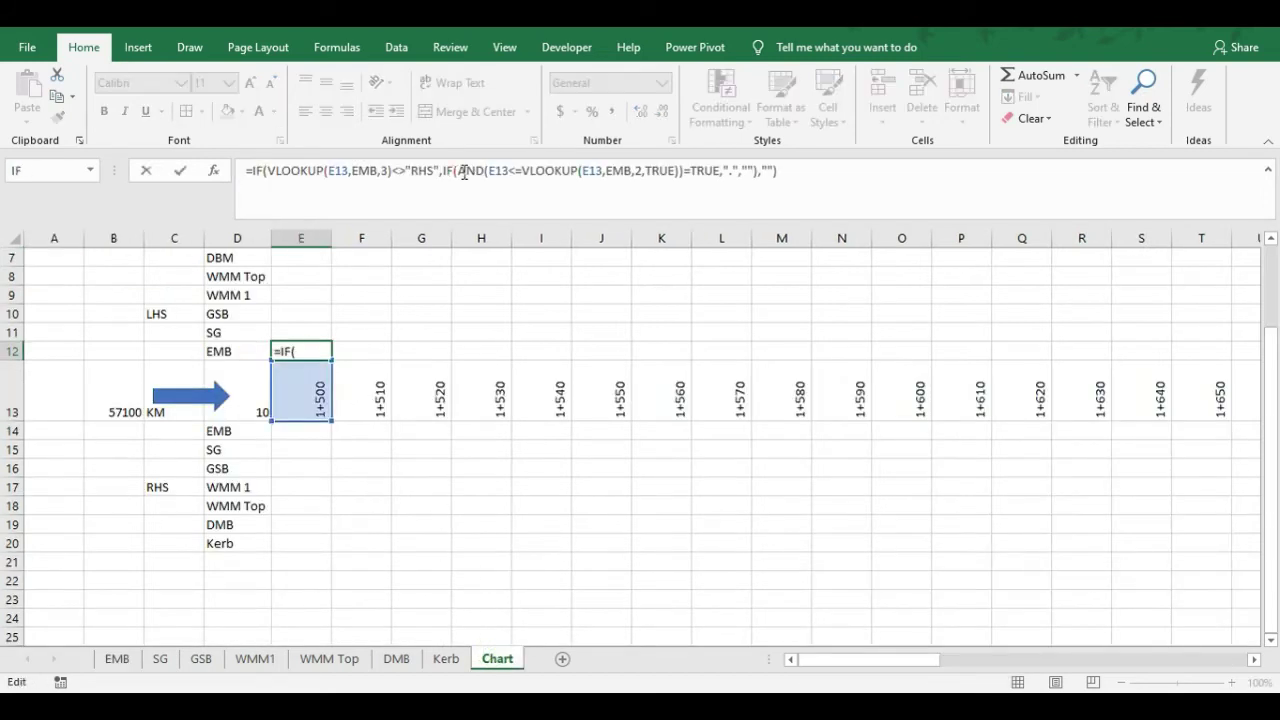
{"action": "type", "text": "isn"}
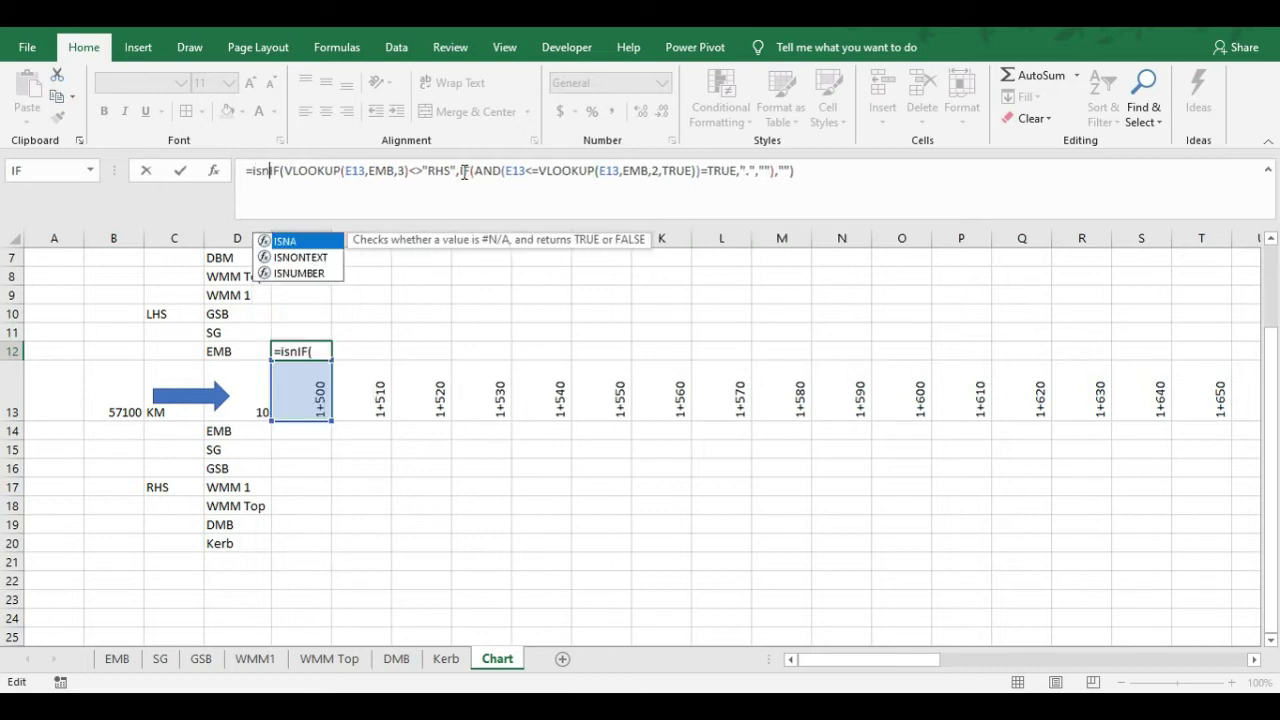
{"action": "key", "text": "Tab"}
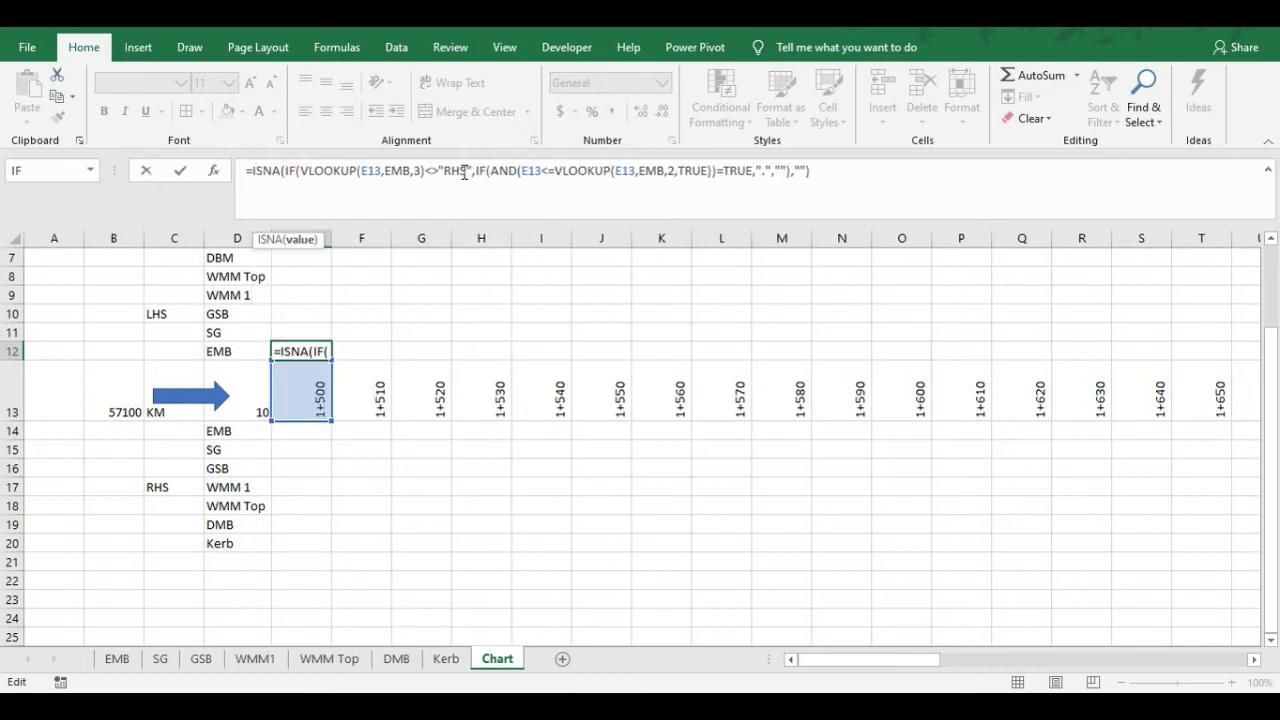
{"action": "left_click", "coordinate": [829, 181]}
{"action": "type", "text": ")"}
{"action": "key", "text": "Return"}
{"action": "left_click", "coordinate": [288, 353]}
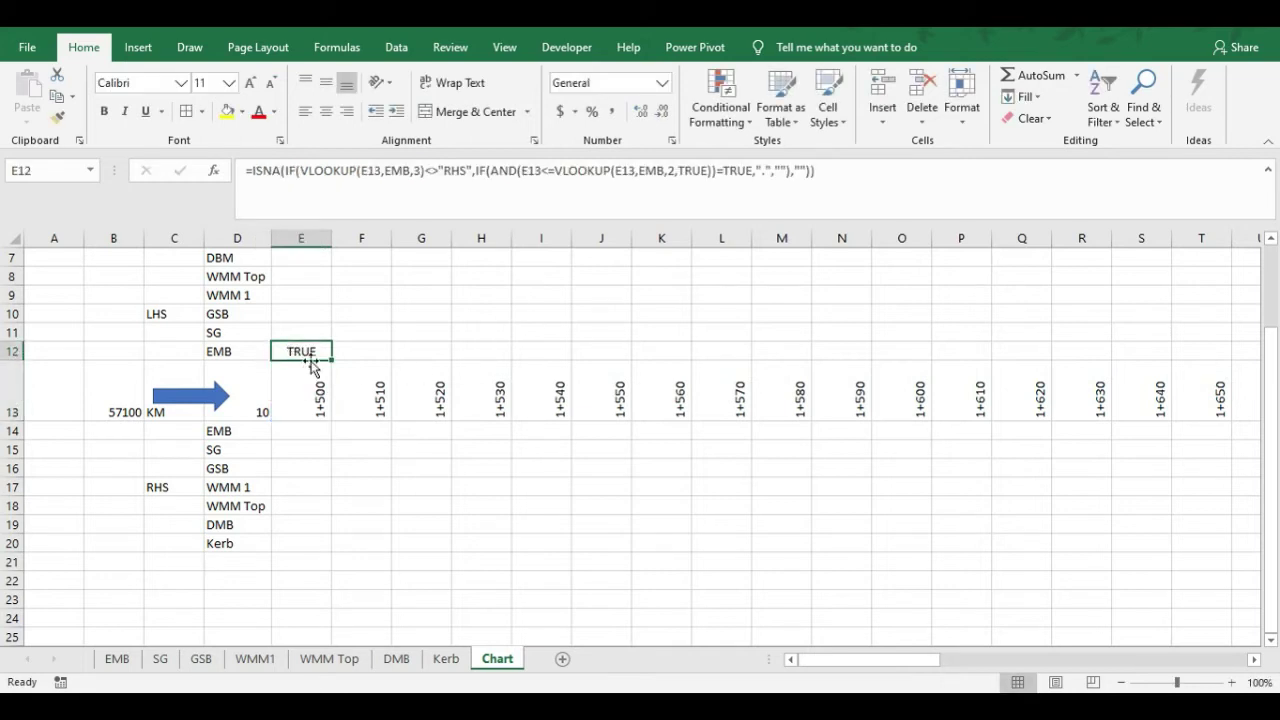
Compare the formulas in E12 and E13, then reopen E12's formula for editing
{"action": "left_click", "coordinate": [310, 380]}
{"action": "left_click", "coordinate": [316, 349]}
{"action": "left_click", "coordinate": [317, 388]}
{"action": "left_click", "coordinate": [318, 352]}
{"action": "left_click", "coordinate": [251, 170]}
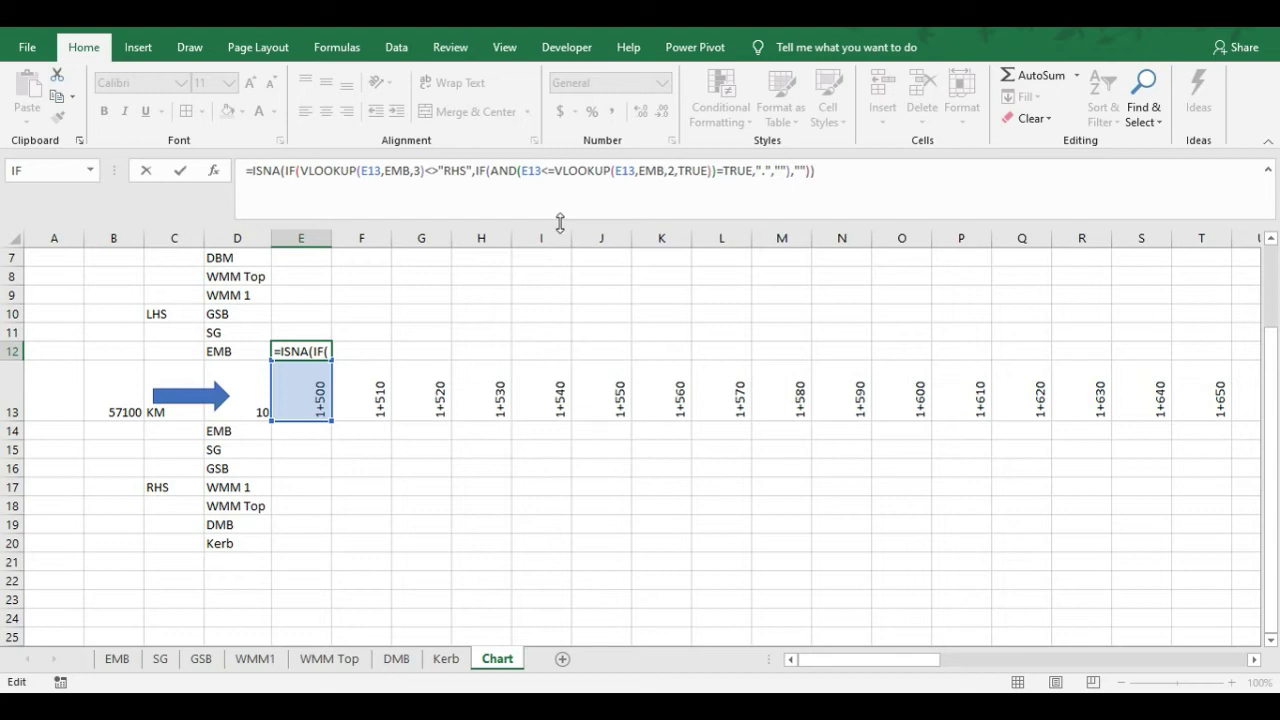
Enclose the ISNA test in IF( with "" as the result for #N/A
{"action": "type", "text": "if("}
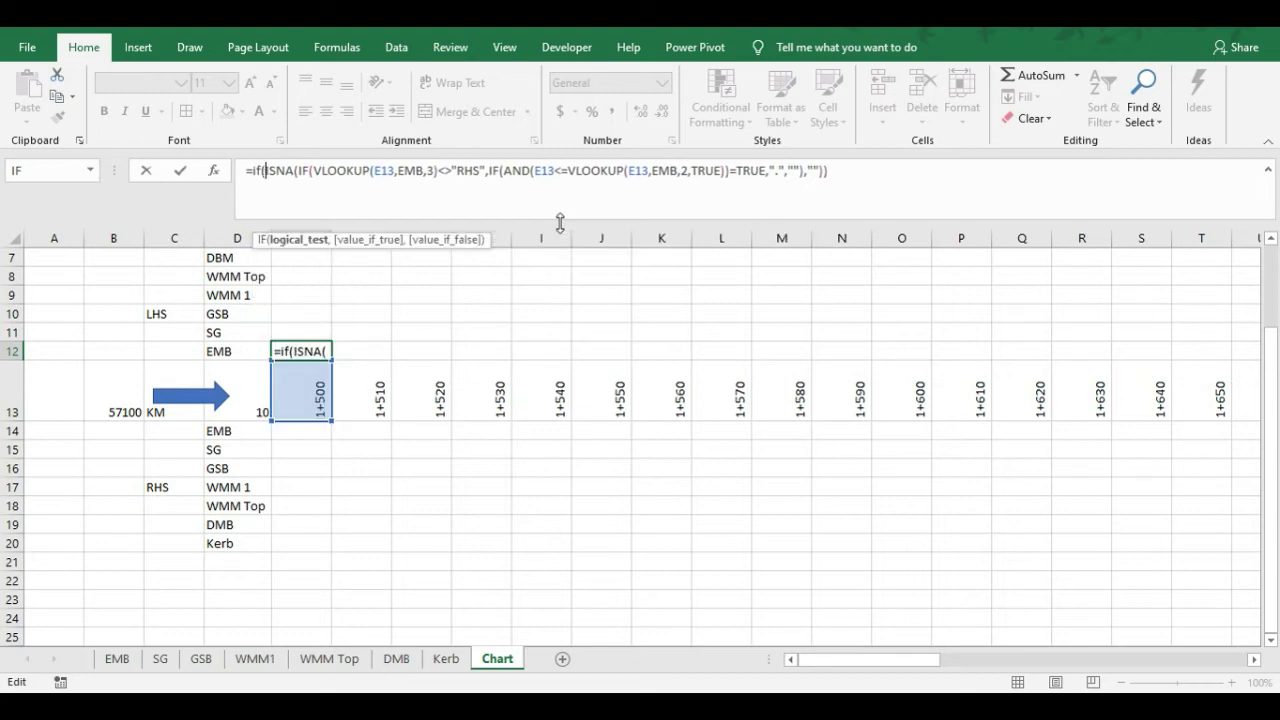
{"action": "left_click", "coordinate": [849, 177]}
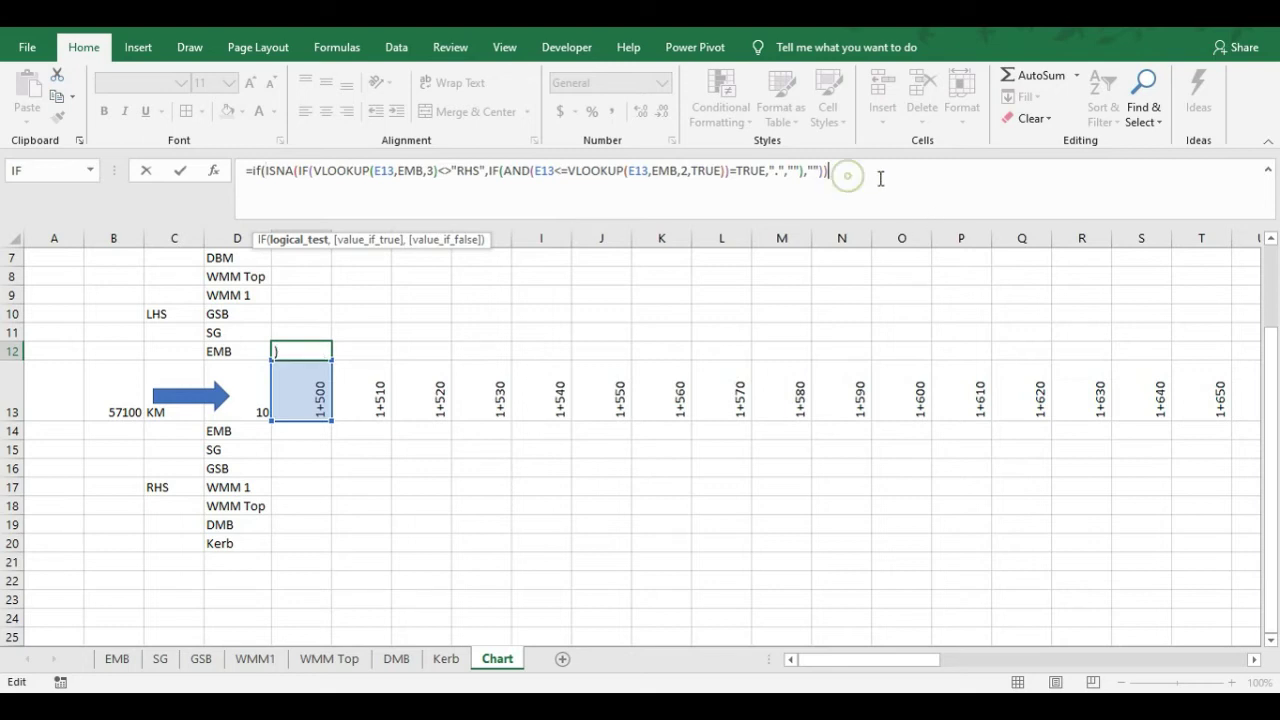
{"action": "type", "text": ","}
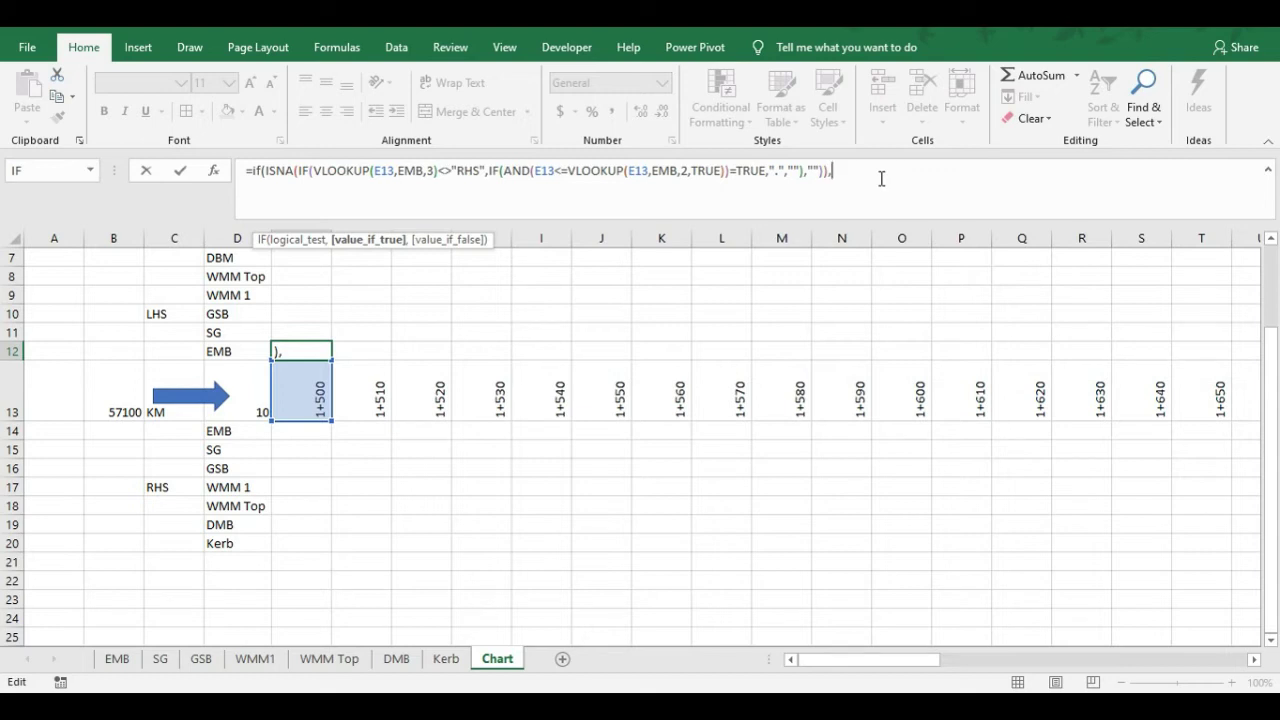
{"action": "type", "text": "\"\""}
{"action": "type", "text": ","}
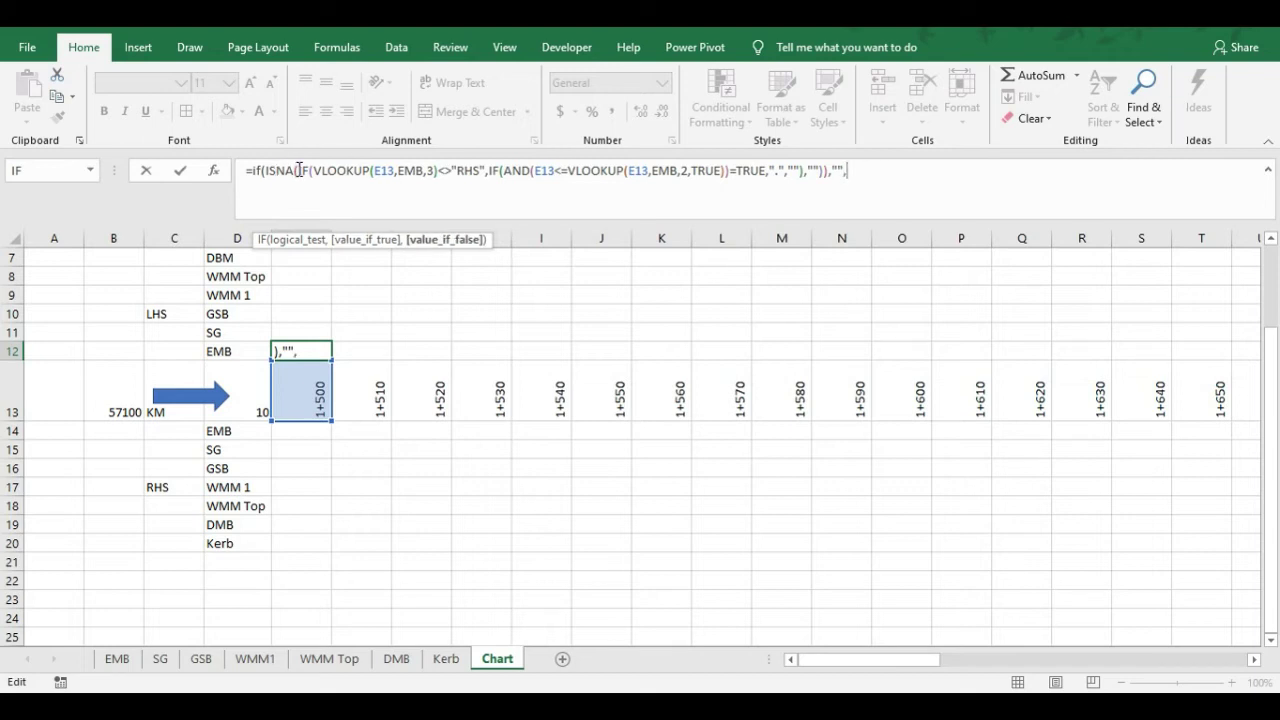
Copy the inner IF expression in as the false result and close E12's formula
{"action": "left_click_drag", "start_coordinate": [300, 171], "coordinate": [825, 170]}
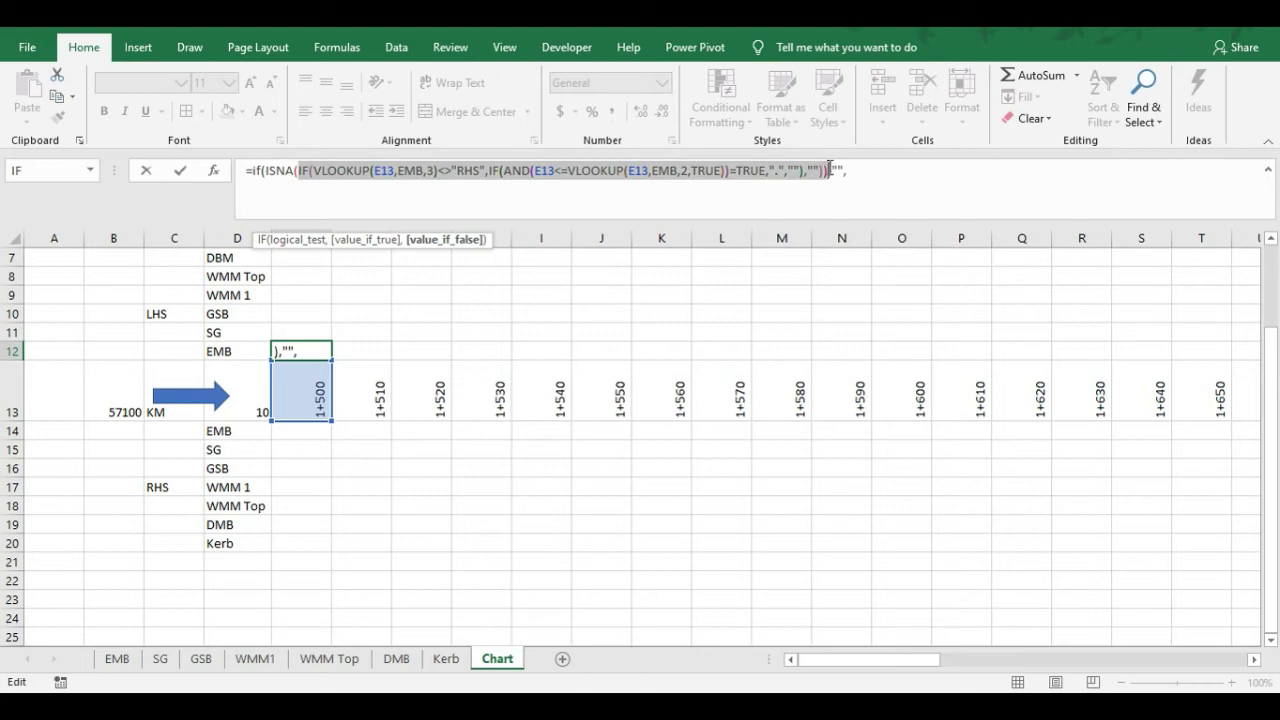
{"action": "left_click_drag", "start_coordinate": [824, 171], "coordinate": [828, 171]}
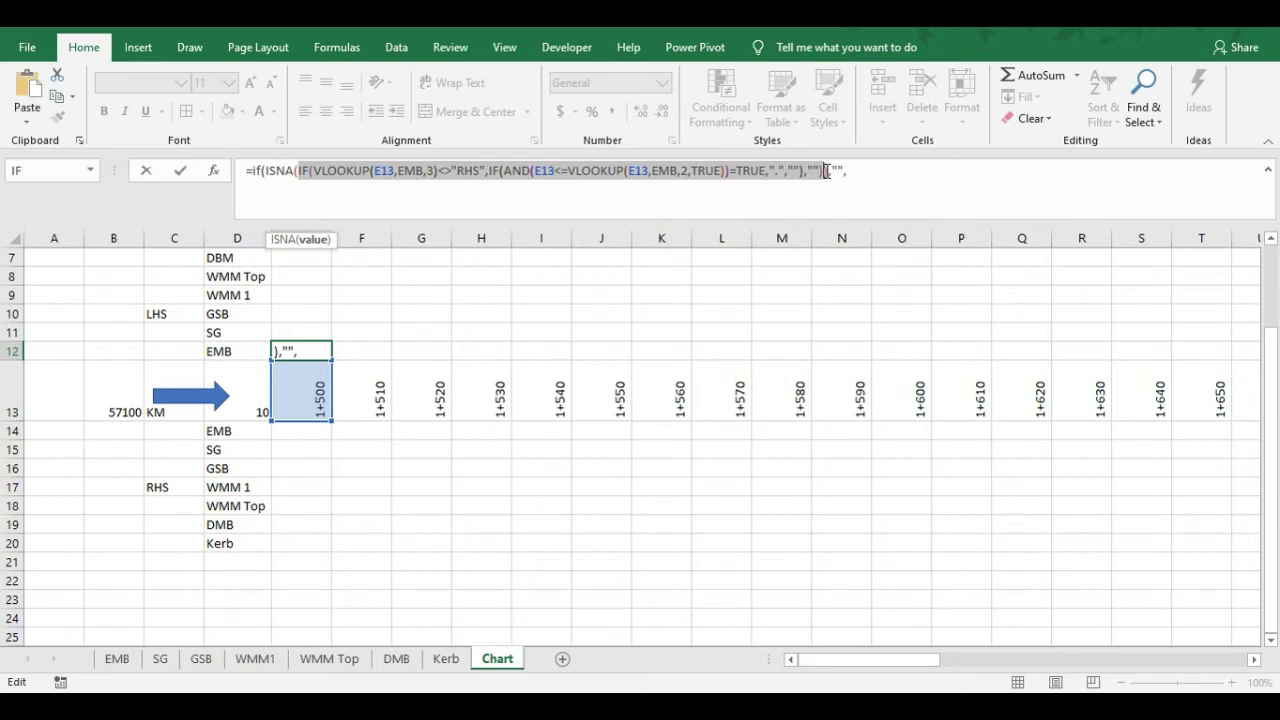
{"action": "key", "text": "ctrl+c"}
{"action": "left_click", "coordinate": [858, 177]}
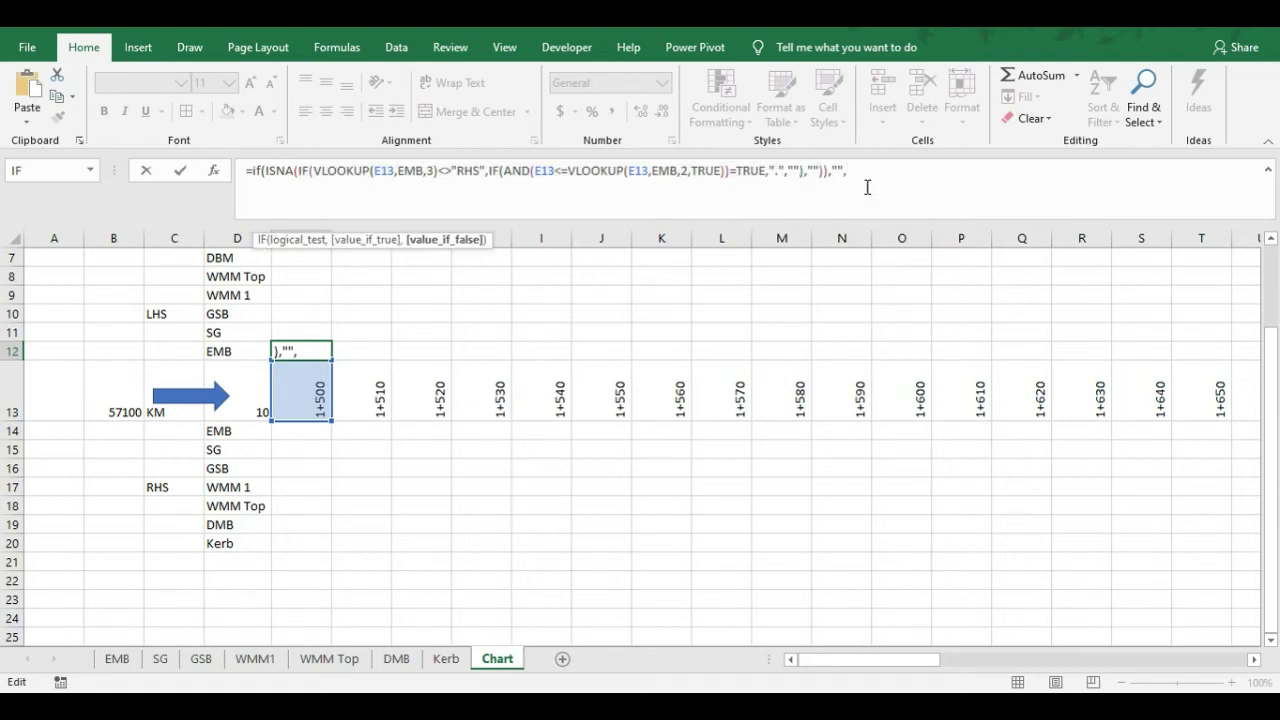
{"action": "key", "text": "ctrl+v"}
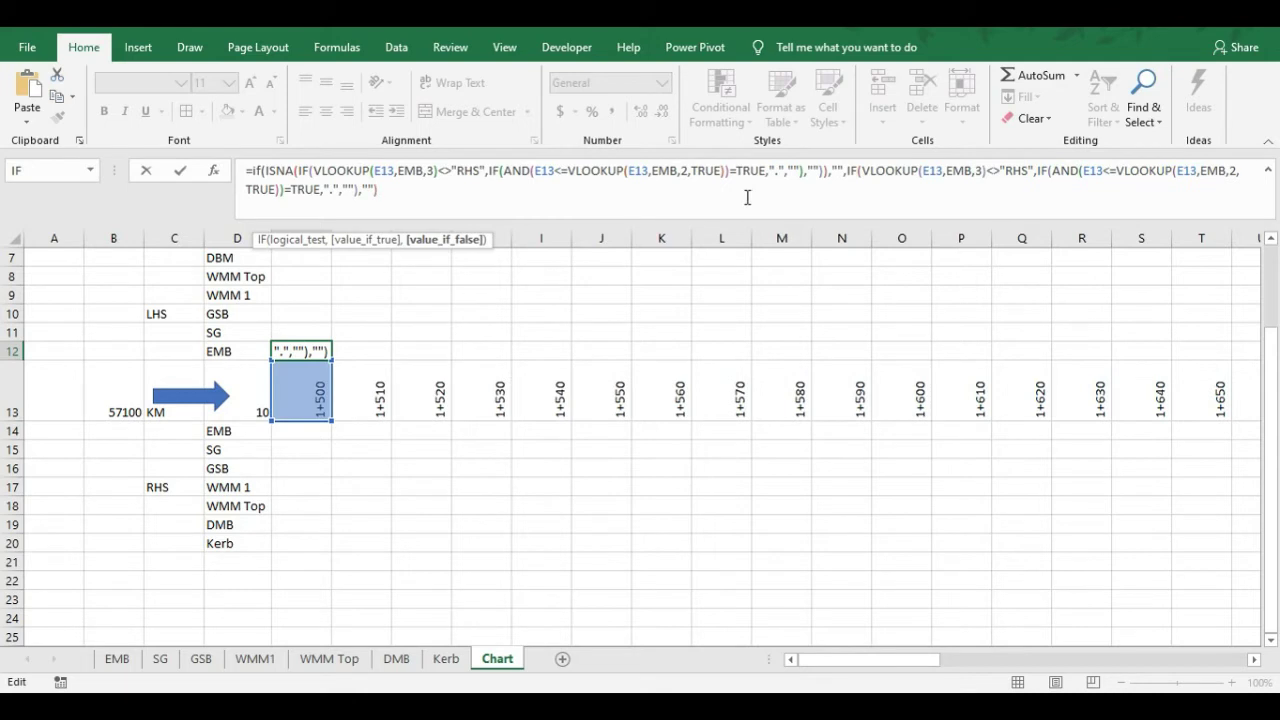
{"action": "type", "text": ")"}
{"action": "key", "text": "Return"}
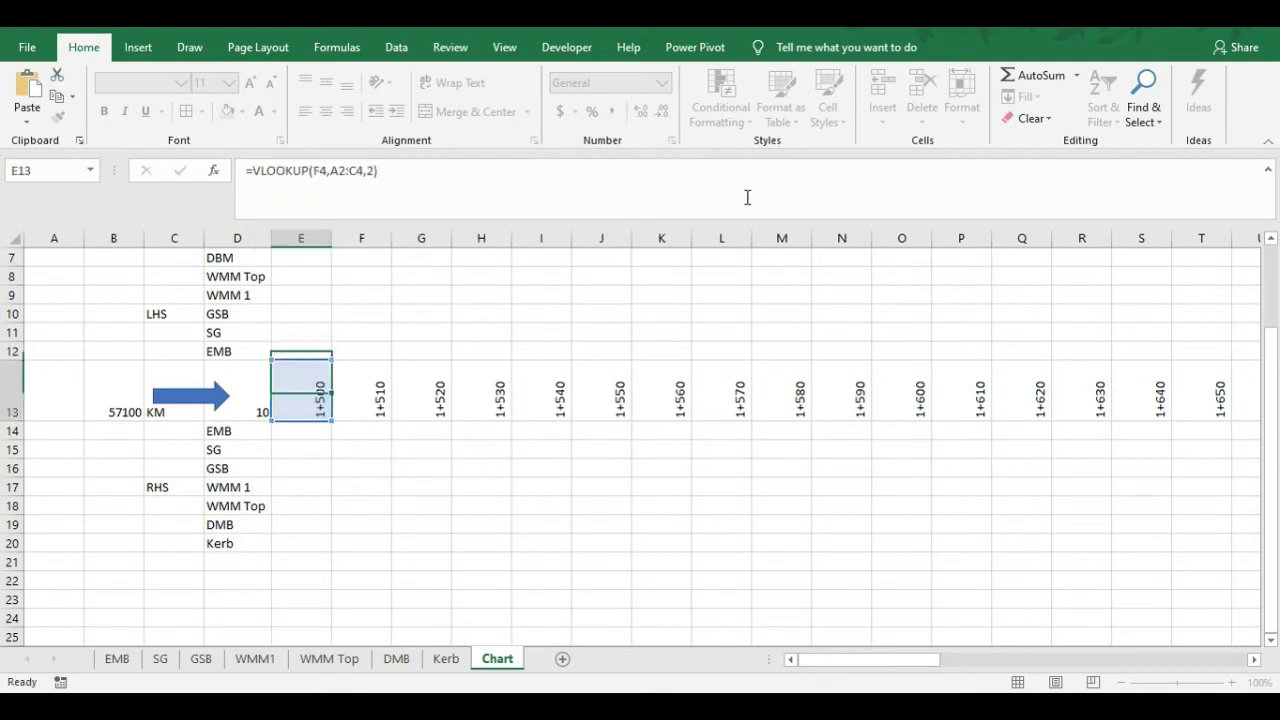
{"action": "left_click", "coordinate": [306, 354]}
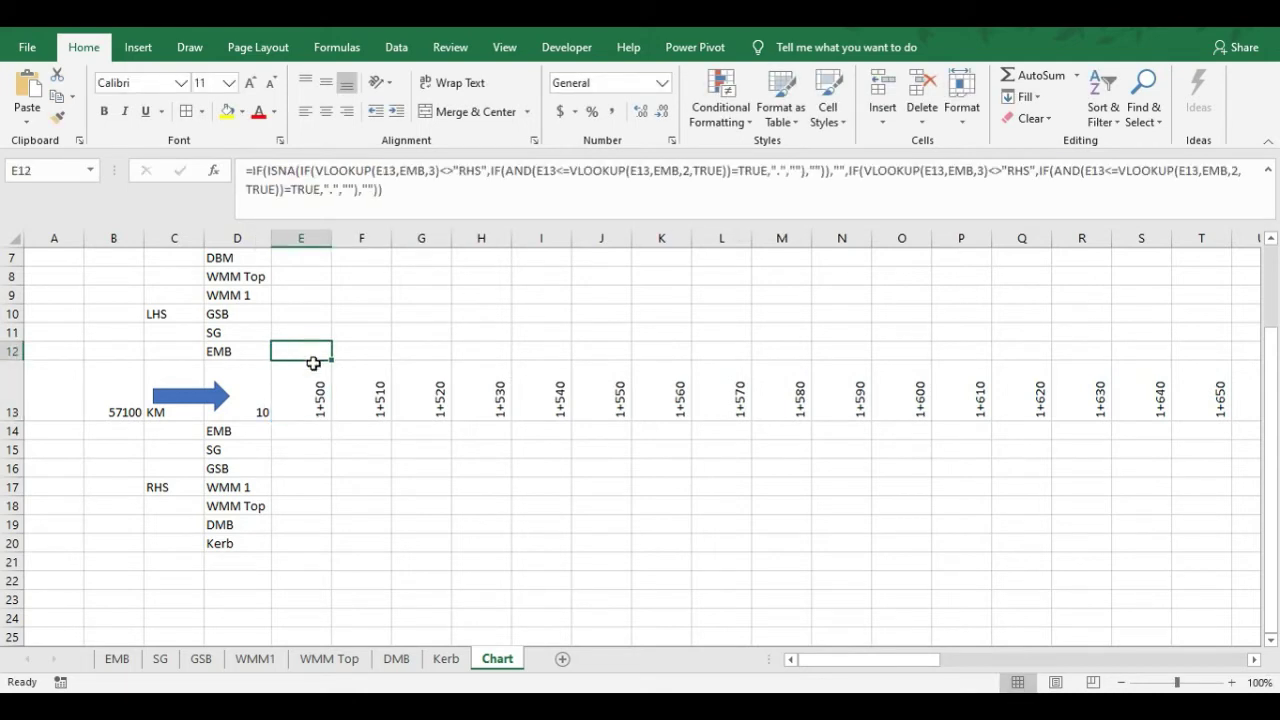
Enter 1500, 1600 and BHS in row 2 of the EMB sheet, then return to Chart
{"action": "left_click", "coordinate": [117, 662]}
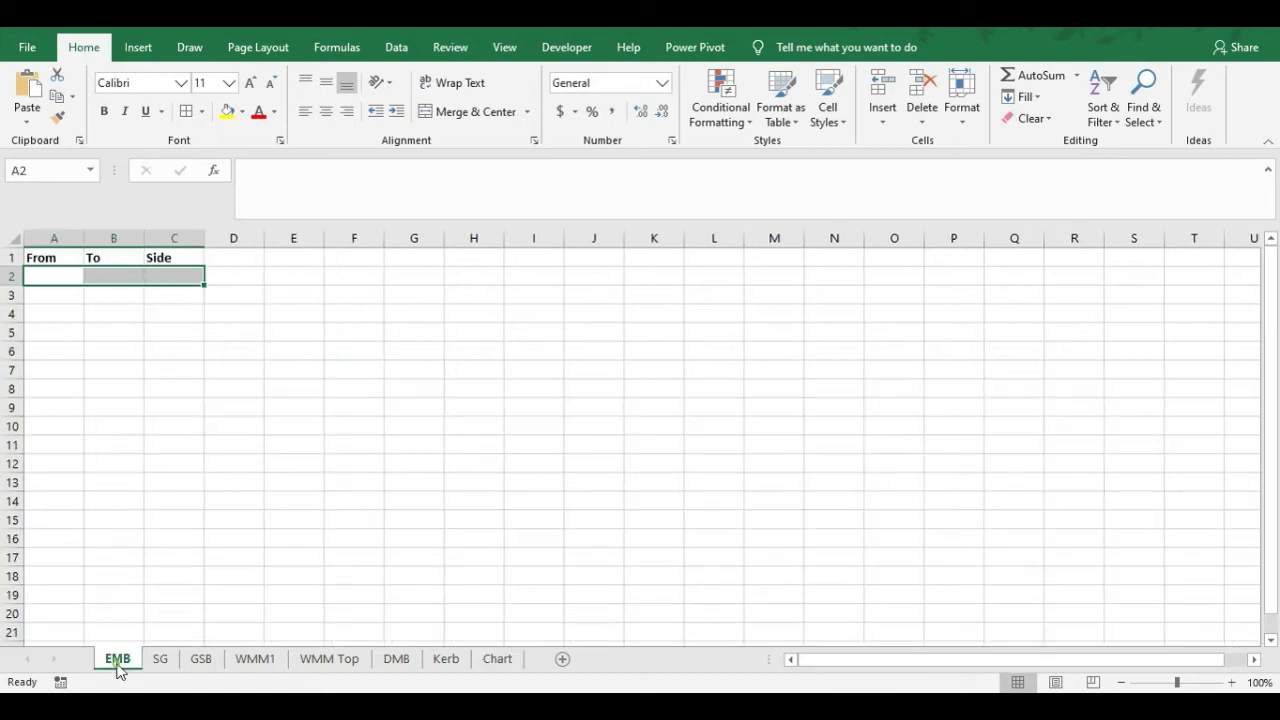
{"action": "left_click", "coordinate": [58, 276]}
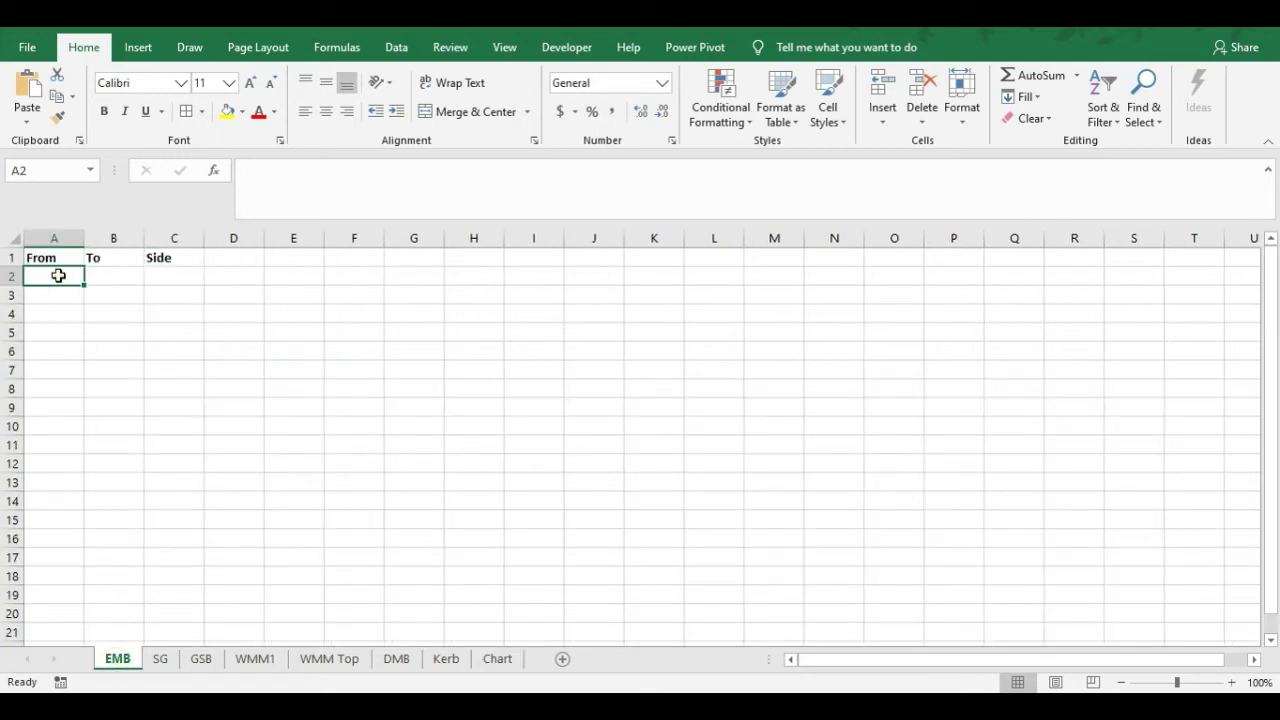
{"action": "type", "text": "1500"}
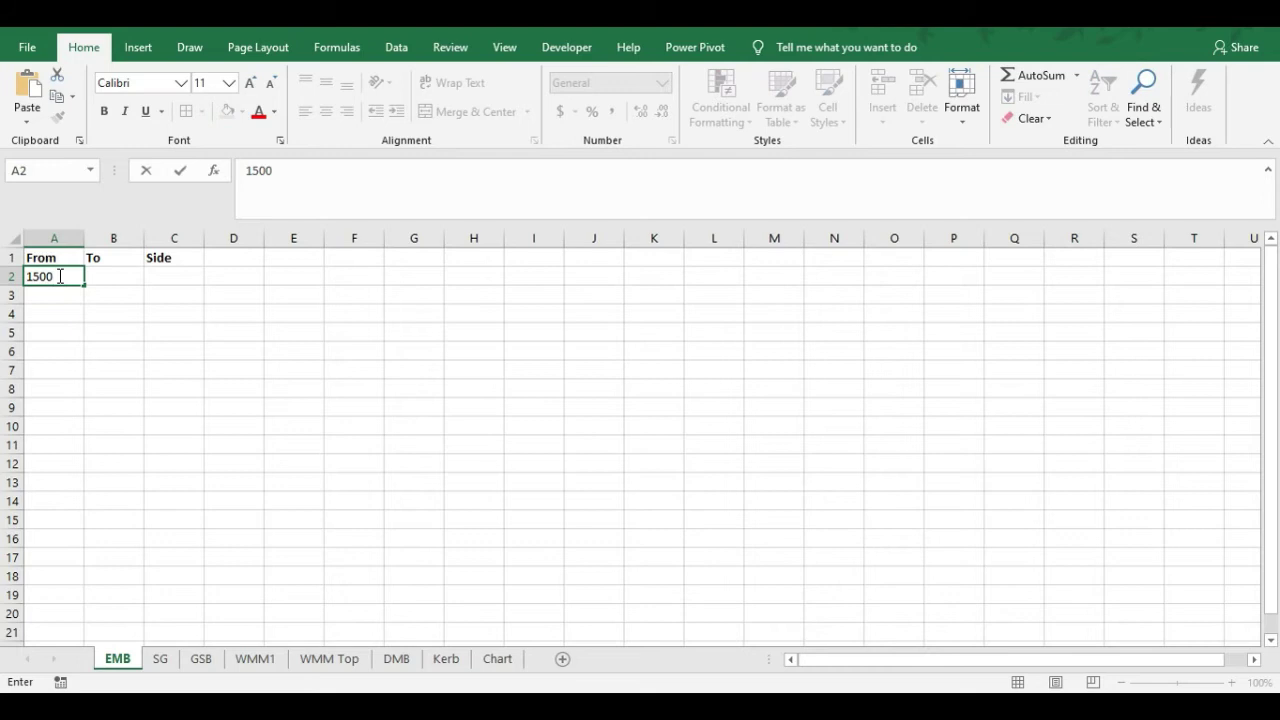
{"action": "key", "text": "Tab"}
{"action": "type", "text": "1600"}
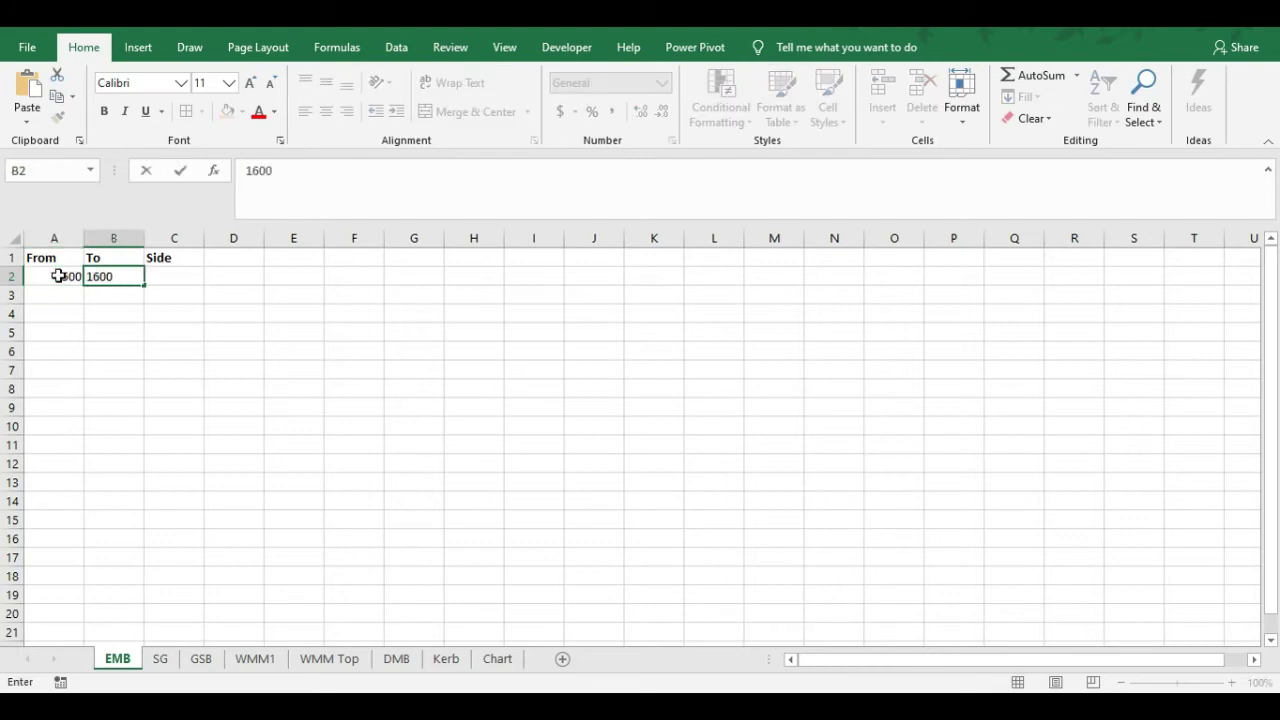
{"action": "key", "text": "Tab"}
{"action": "type", "text": "BHS"}
{"action": "key", "text": "Up"}
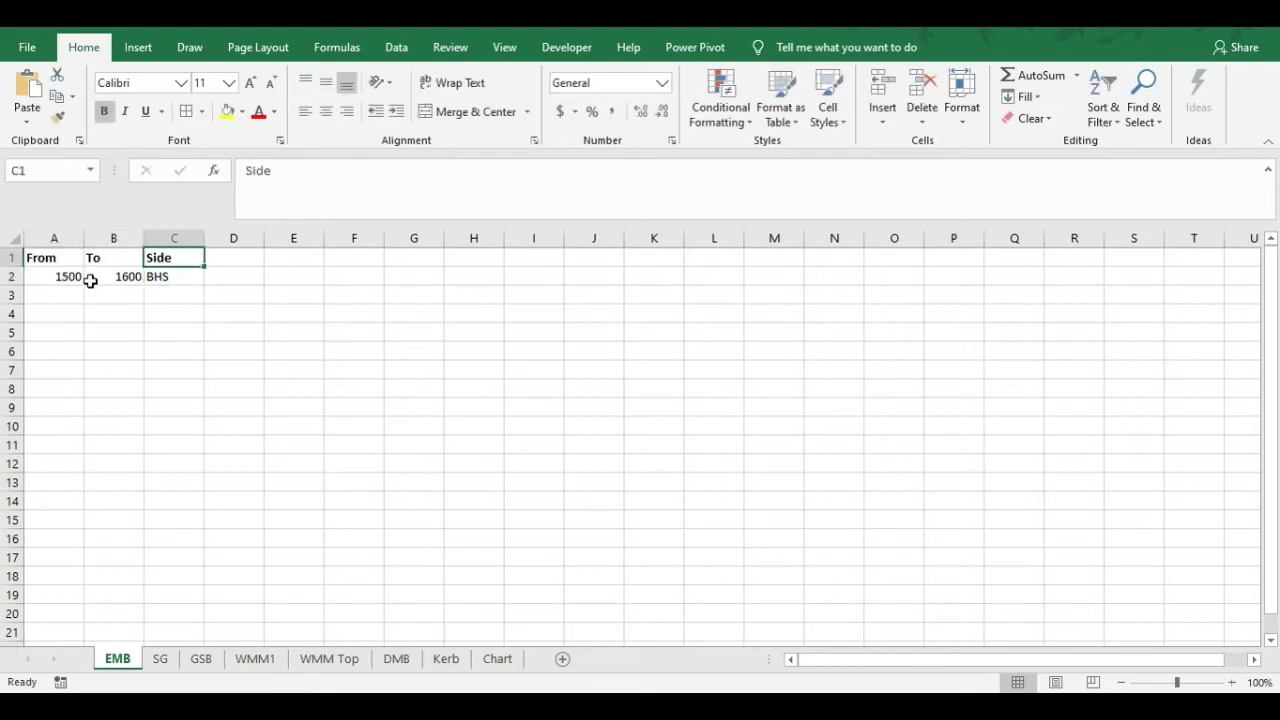
{"action": "left_click", "coordinate": [497, 659]}
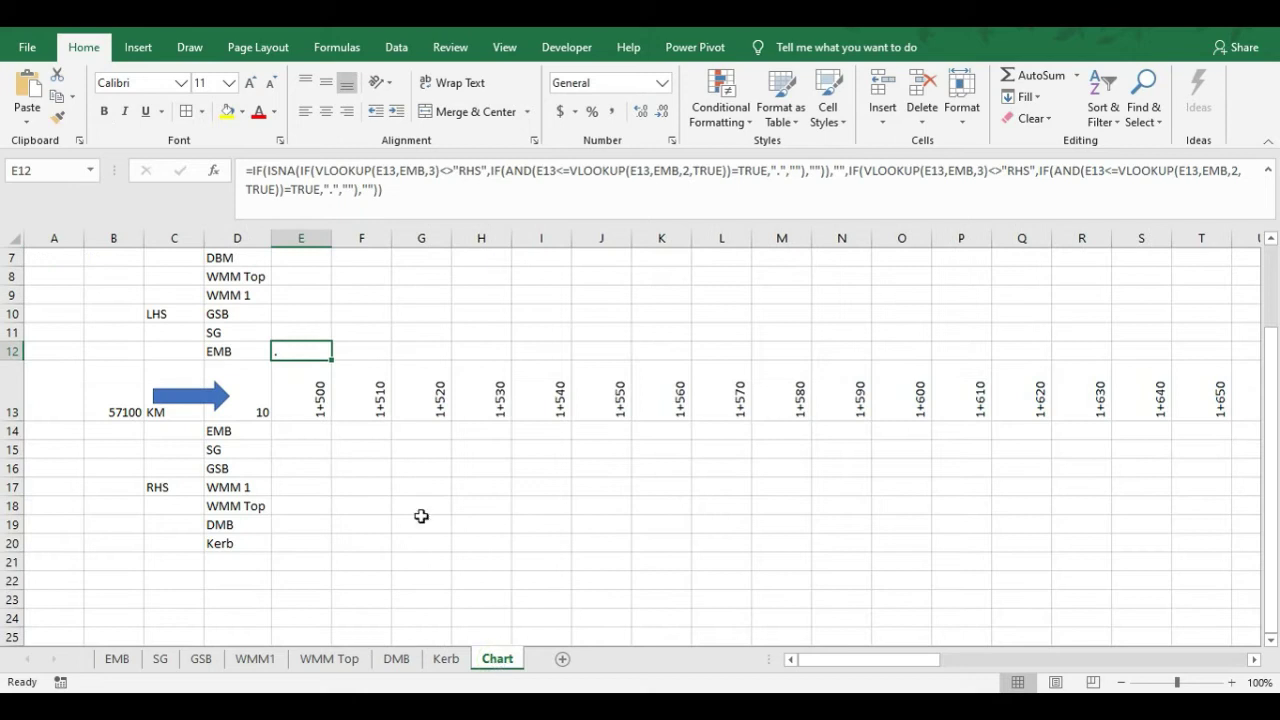
Copy E12's formula to F12 and fill it along row 12 to chainage 2+060
{"action": "double_click", "coordinate": [318, 353]}
{"action": "key", "text": "Escape"}
{"action": "left_click_drag", "start_coordinate": [332, 358], "coordinate": [366, 351]}
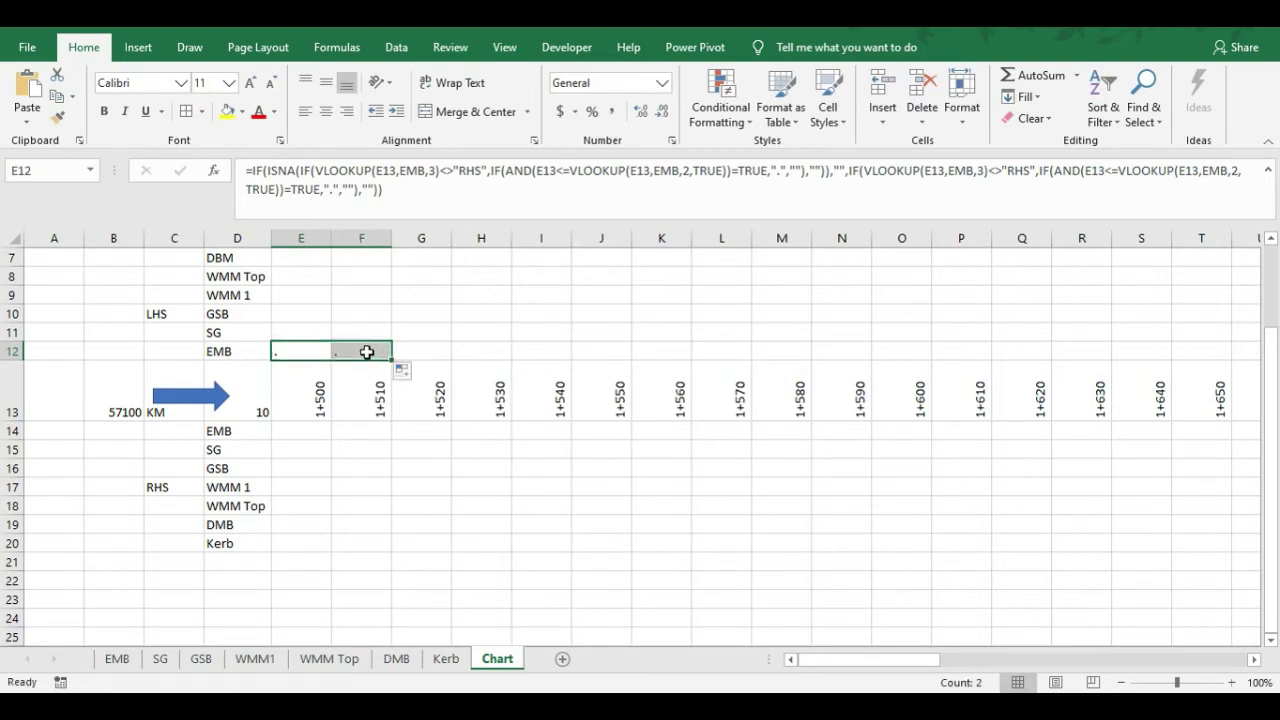
{"action": "double_click", "coordinate": [366, 352]}
{"action": "key", "text": "Escape"}
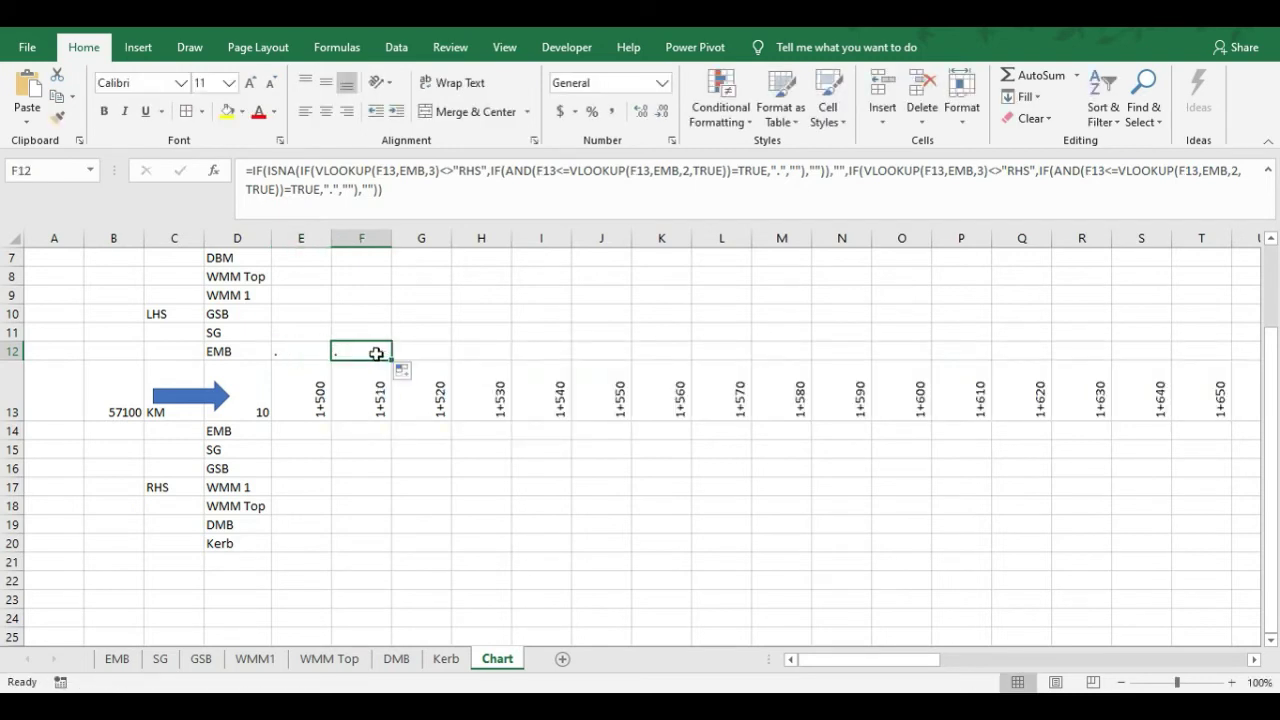
{"action": "left_click_drag", "start_coordinate": [393, 362], "coordinate": [1167, 358]}
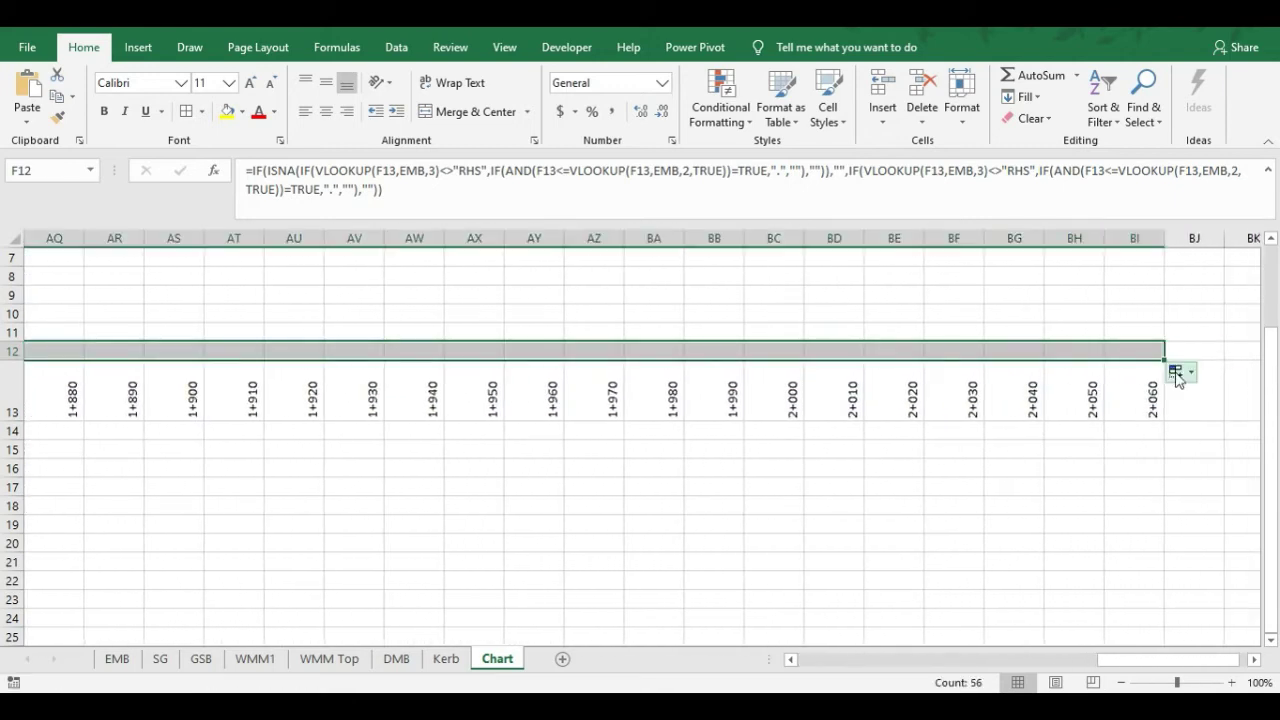
{"action": "left_click_drag", "start_coordinate": [1157, 660], "coordinate": [787, 665]}
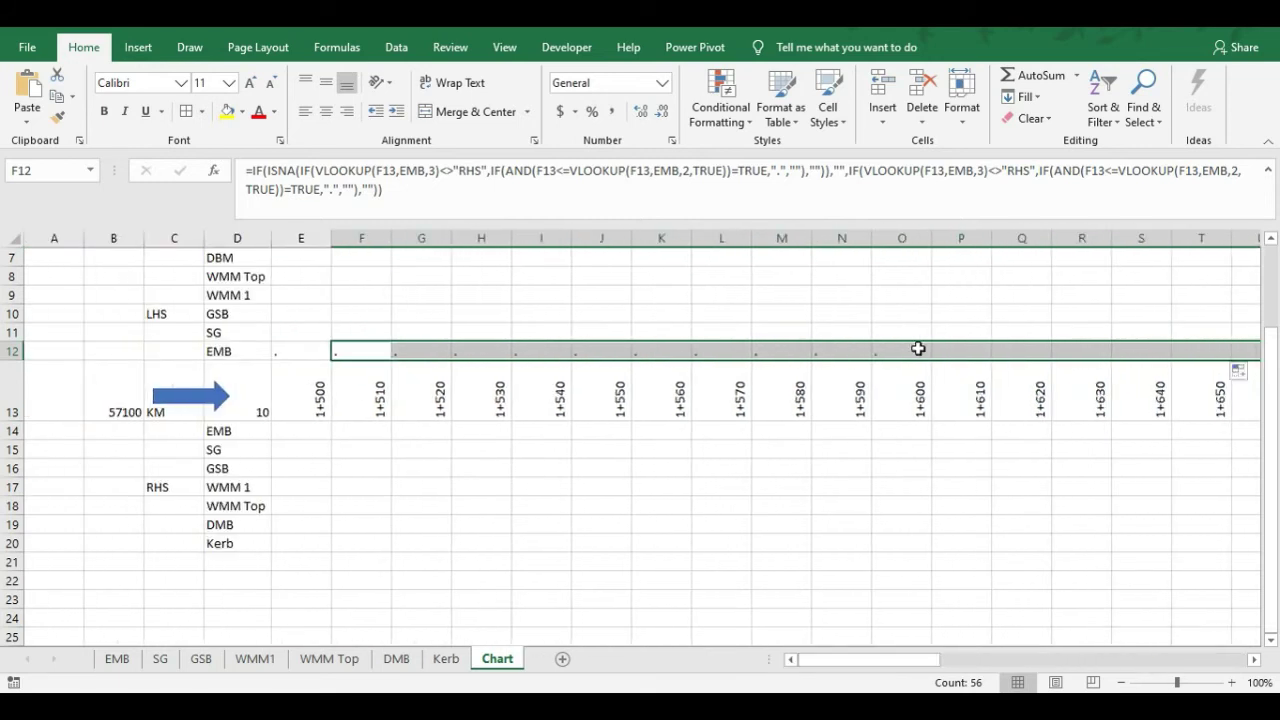
Verify dots appear in E12:O12 up to chainage 1+600, matching the EMB data
{"action": "left_click", "coordinate": [906, 398]}
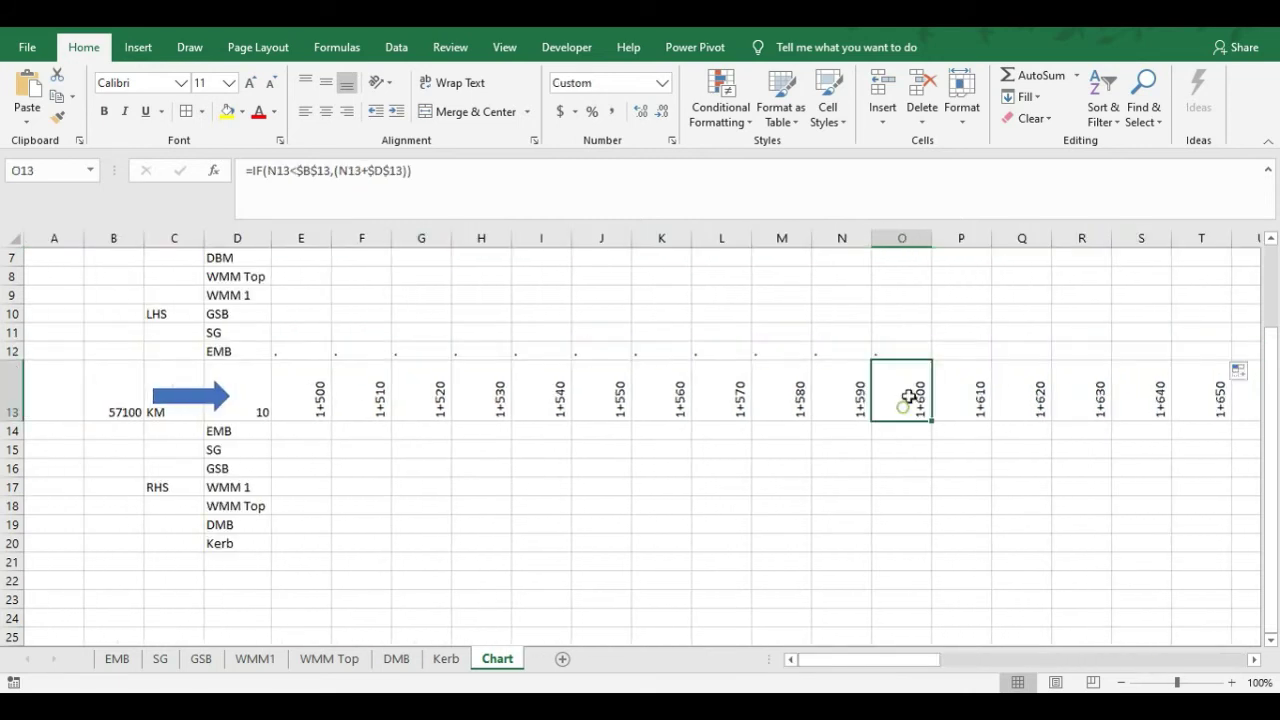
{"action": "left_click", "coordinate": [110, 659]}
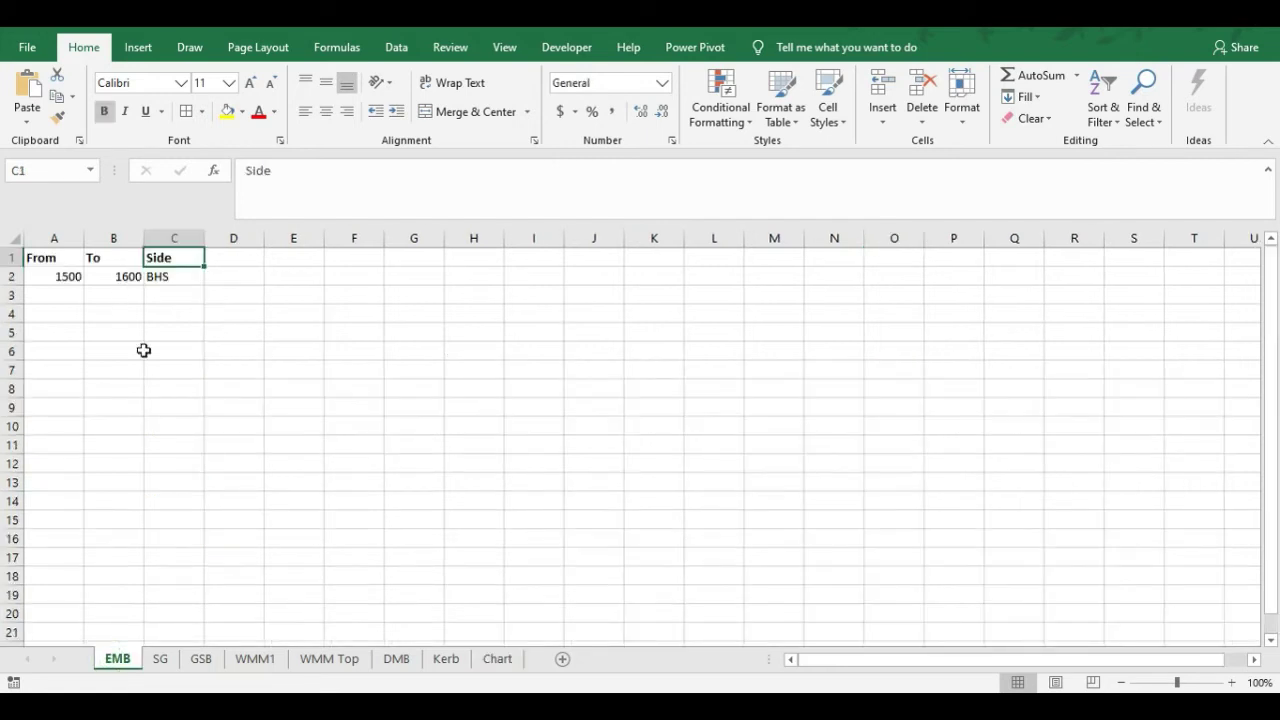
{"action": "left_click", "coordinate": [497, 660]}
{"action": "left_click", "coordinate": [900, 346]}
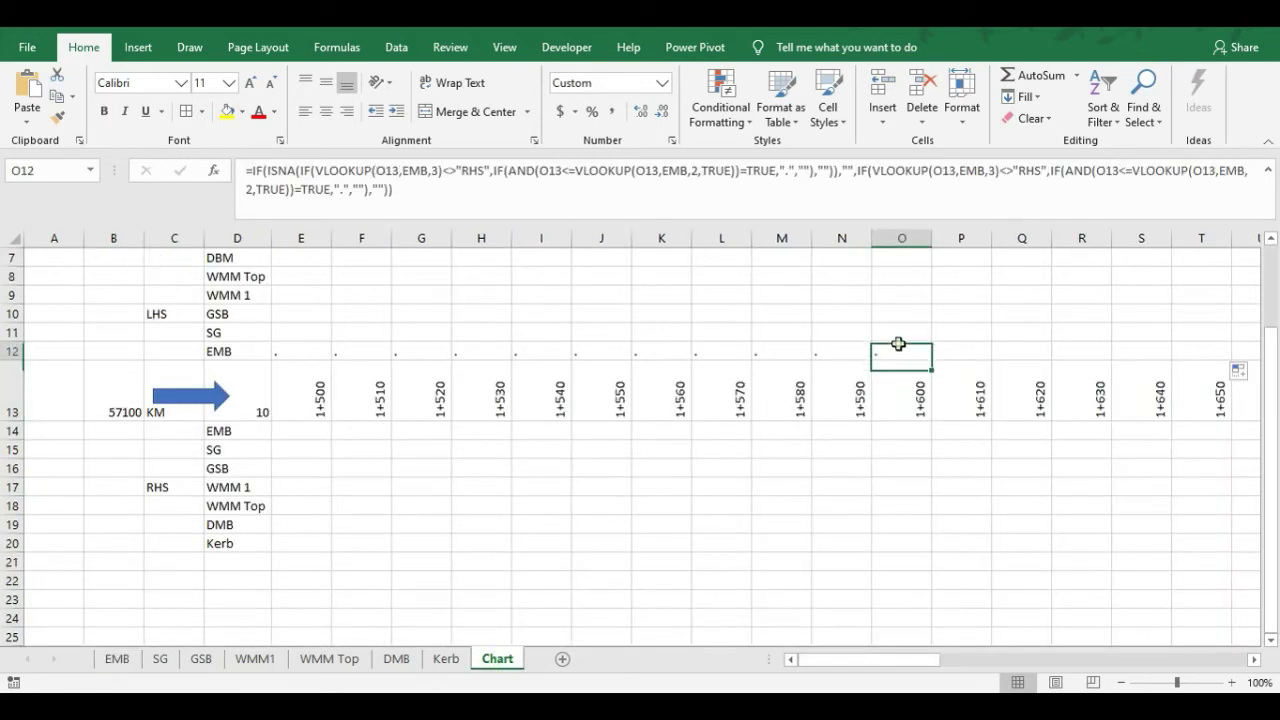
{"action": "left_click", "coordinate": [914, 395]}
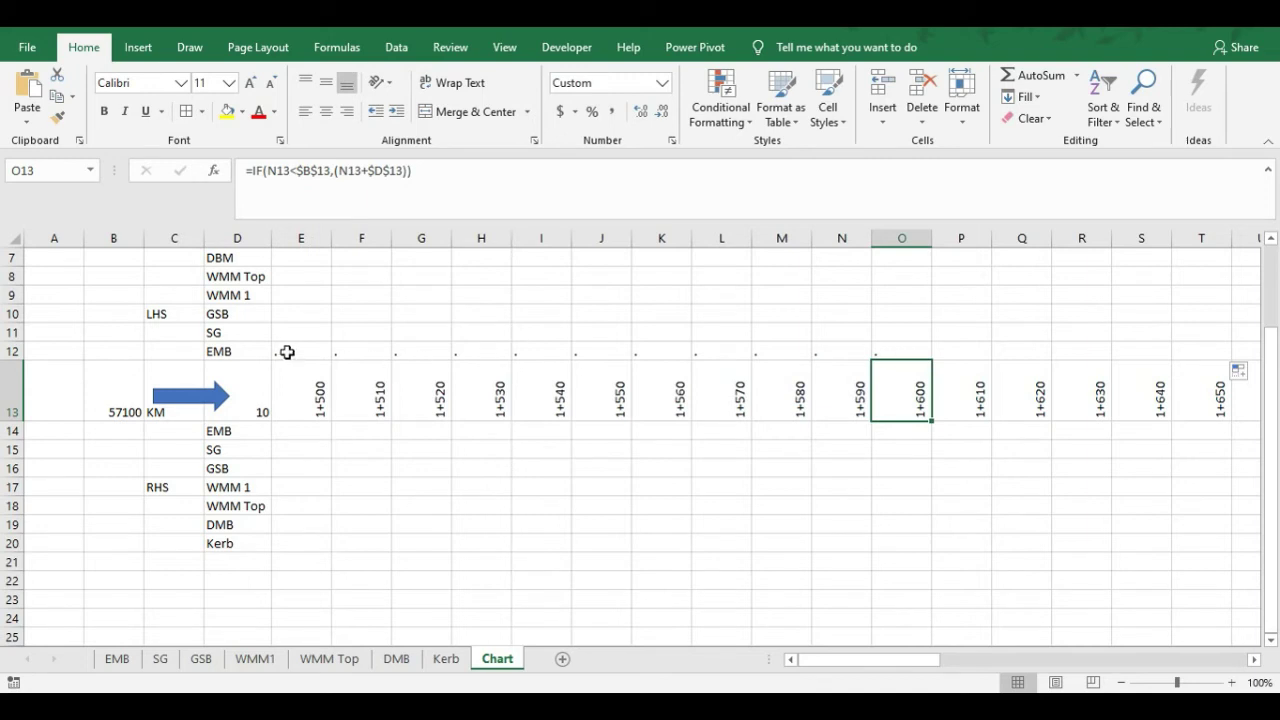
{"action": "left_click", "coordinate": [958, 352]}
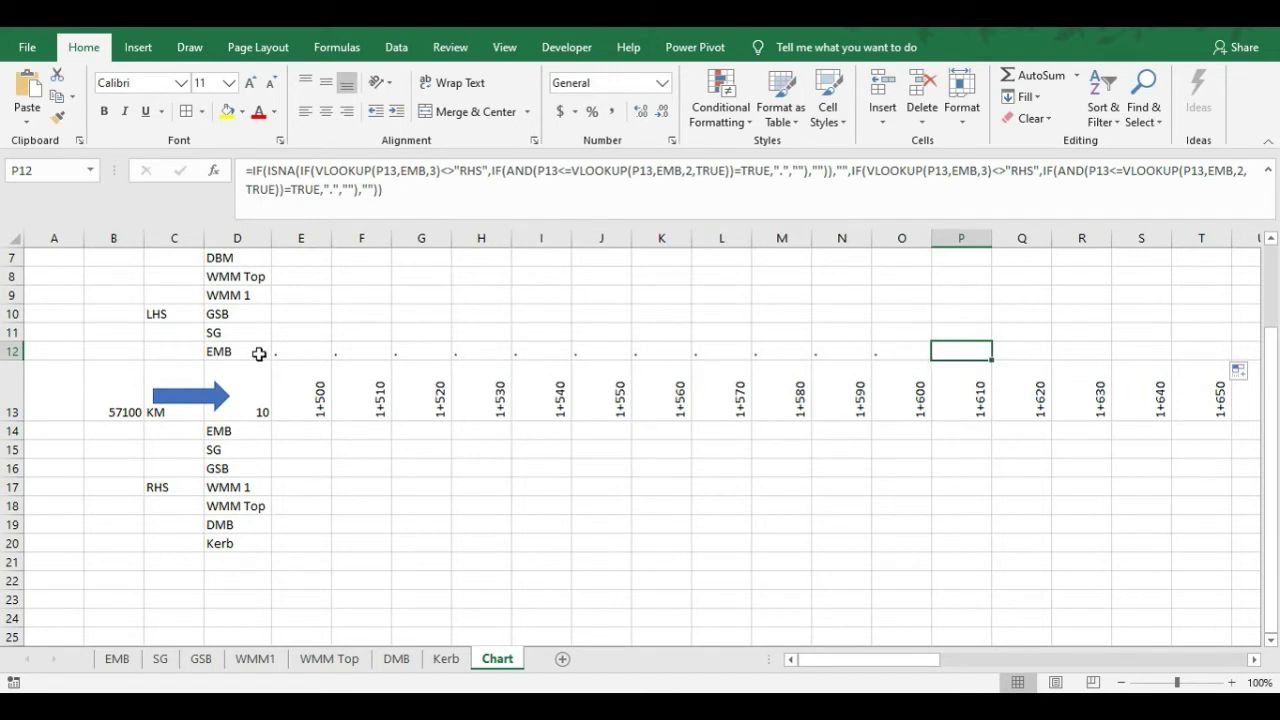
{"action": "left_click", "coordinate": [300, 352]}
{"action": "left_click", "coordinate": [312, 405]}
{"action": "left_click", "coordinate": [292, 352]}
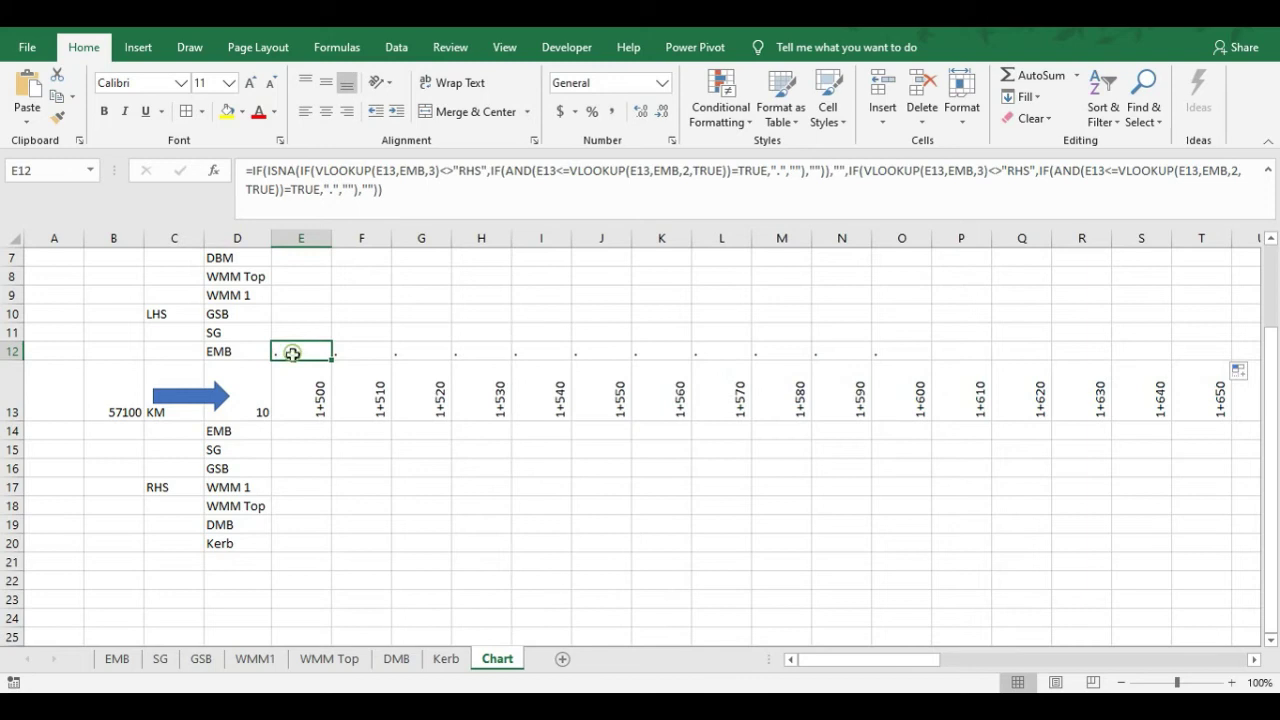
{"action": "left_click_drag", "start_coordinate": [300, 354], "coordinate": [875, 354]}
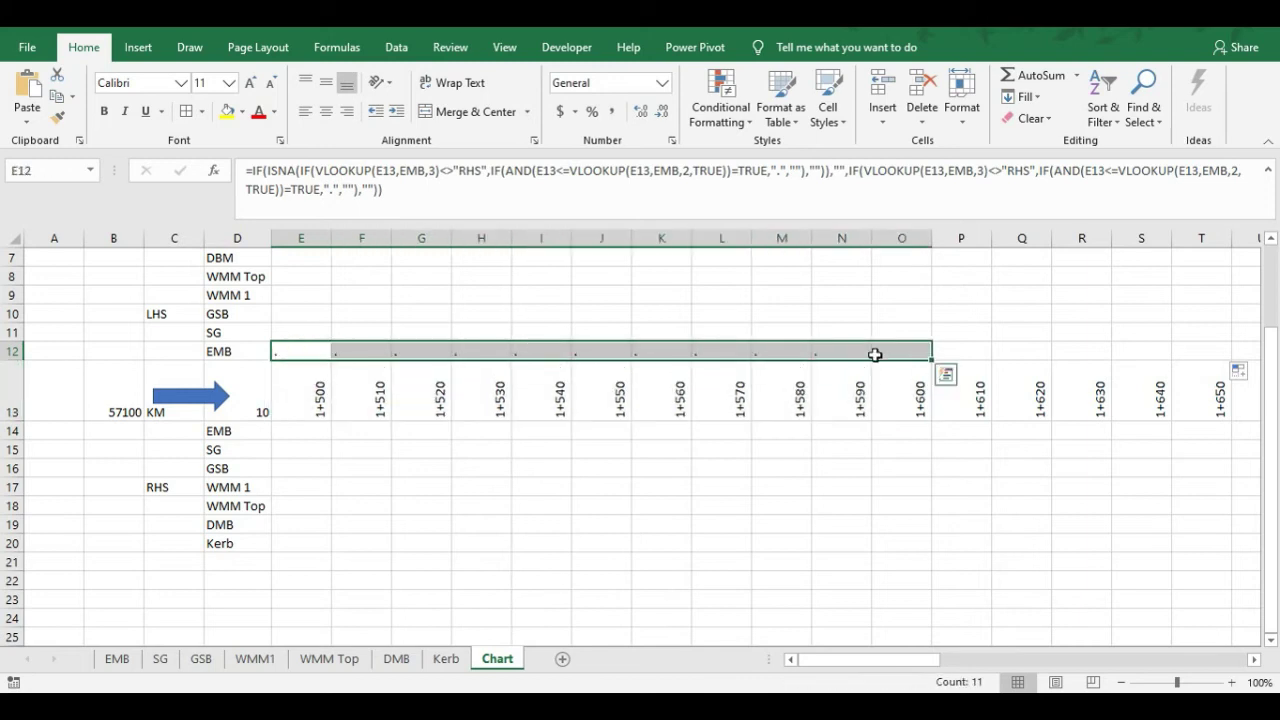
{"action": "left_click", "coordinate": [289, 351]}
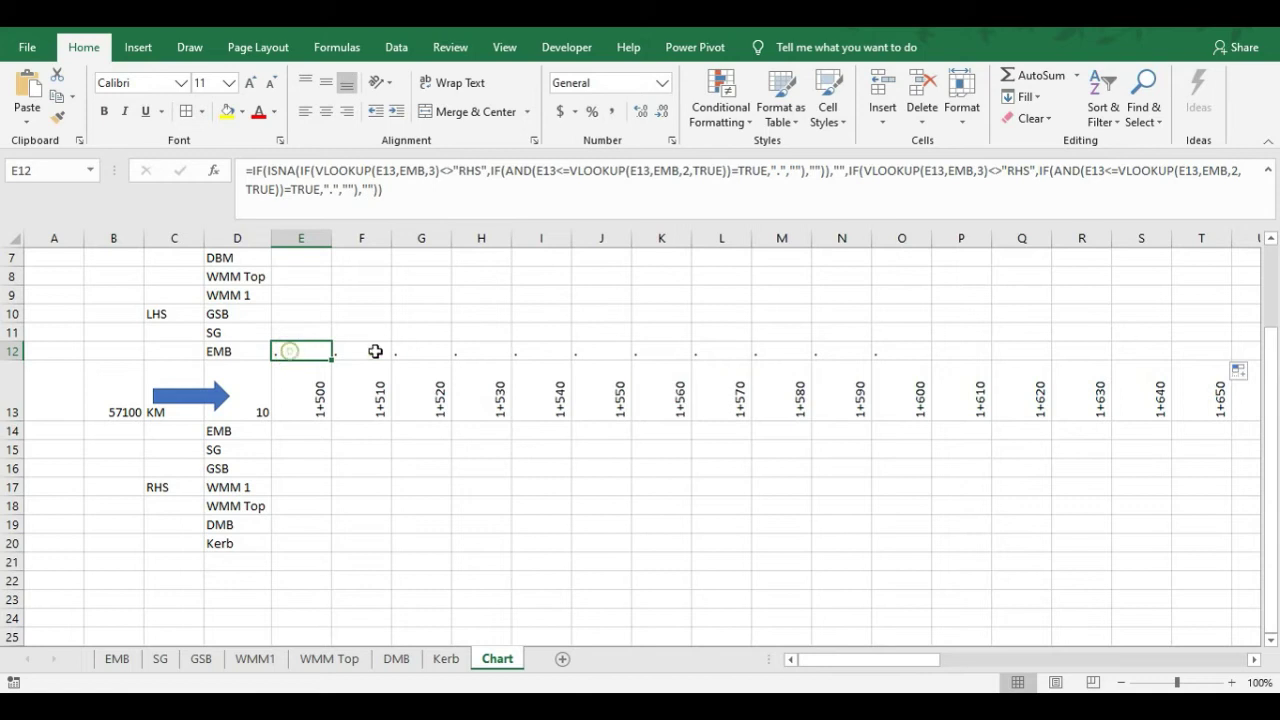
Copy E12's formula text from the formula bar and paste it into E11
{"action": "left_click_drag", "start_coordinate": [300, 352], "coordinate": [986, 351]}
{"action": "scroll", "coordinate": [429, 454], "scroll_direction": "up", "scroll_amount": 2}
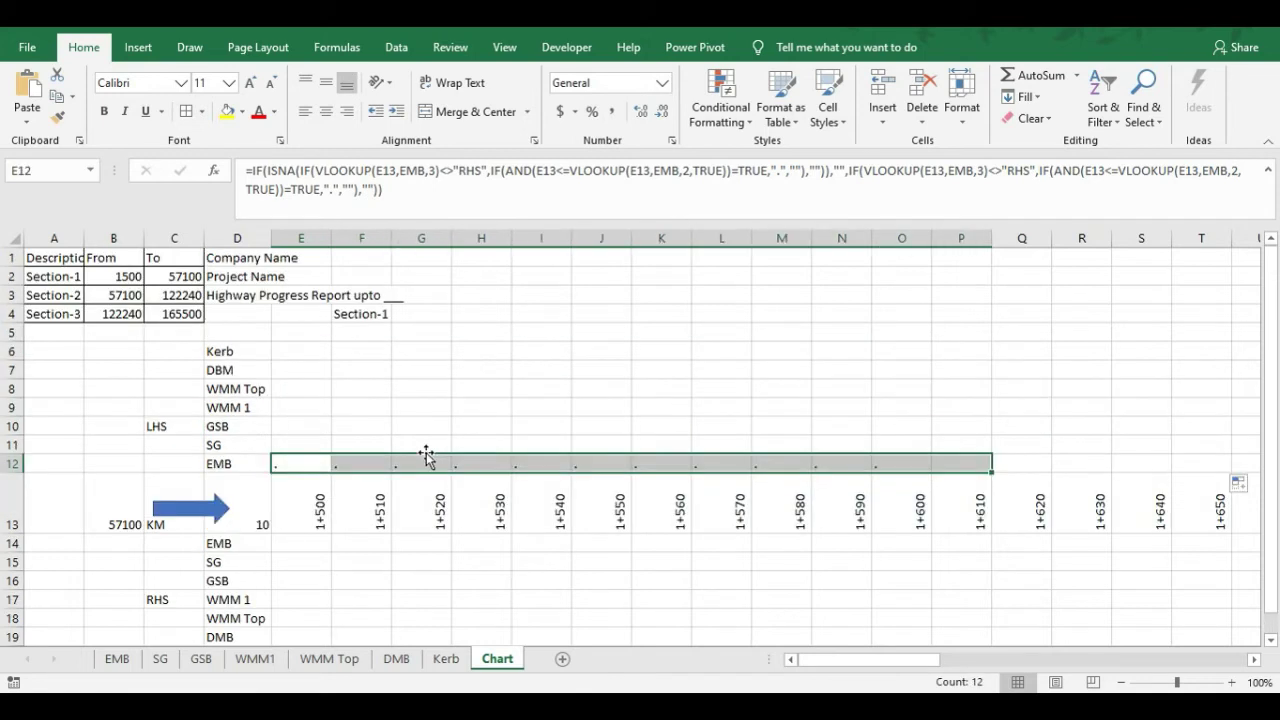
{"action": "left_click", "coordinate": [308, 466]}
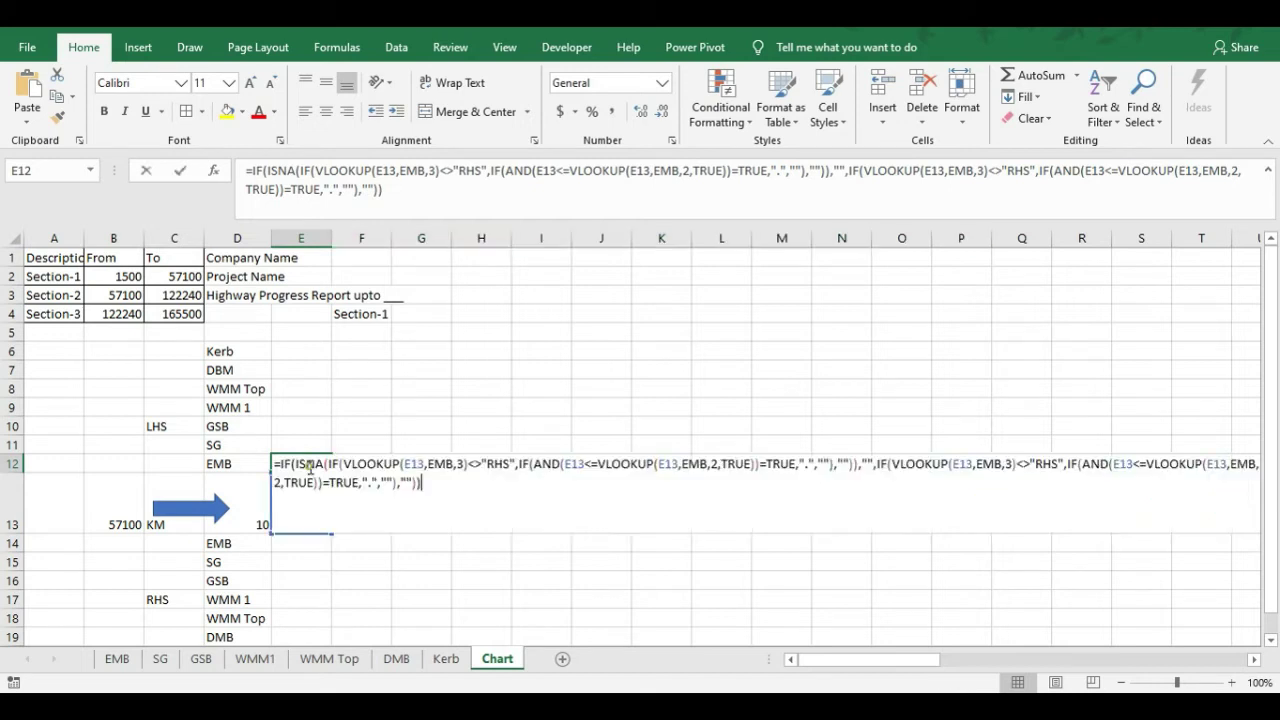
{"action": "left_click_drag", "start_coordinate": [253, 168], "coordinate": [414, 193]}
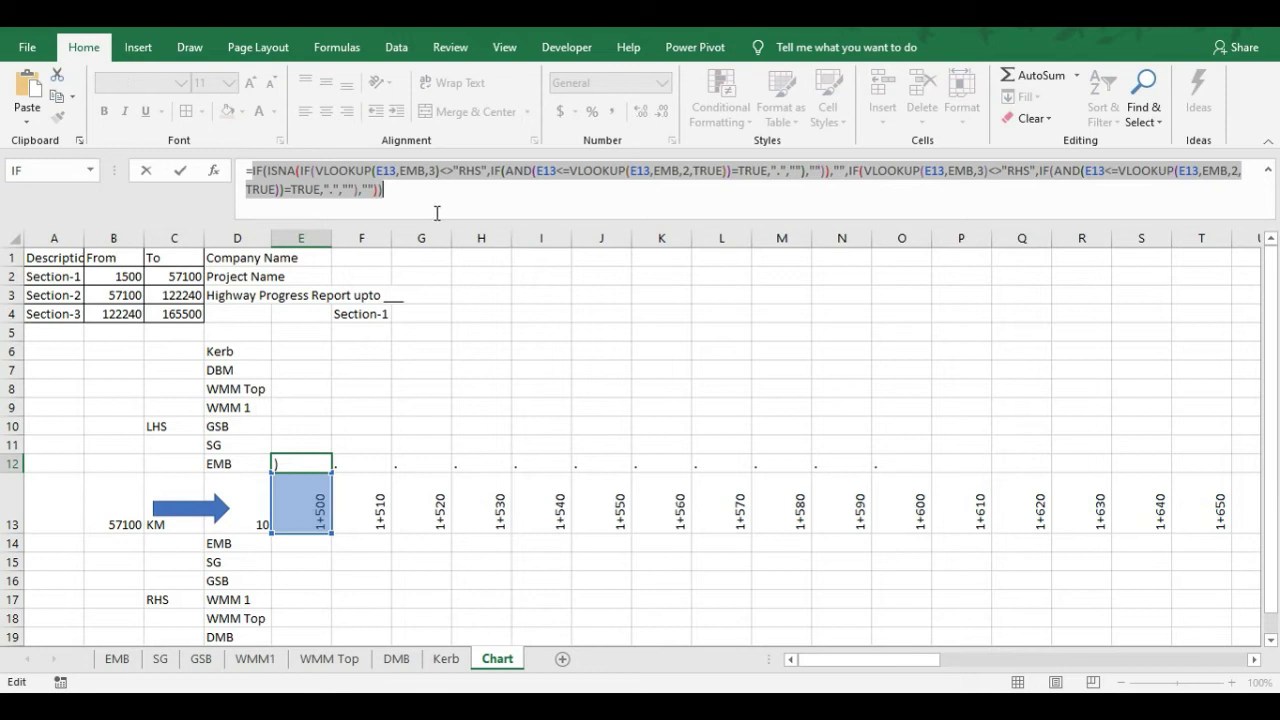
{"action": "key", "text": "ctrl+c"}
{"action": "key", "text": "Escape"}
{"action": "left_click", "coordinate": [290, 444]}
{"action": "key", "text": "ctrl+v"}
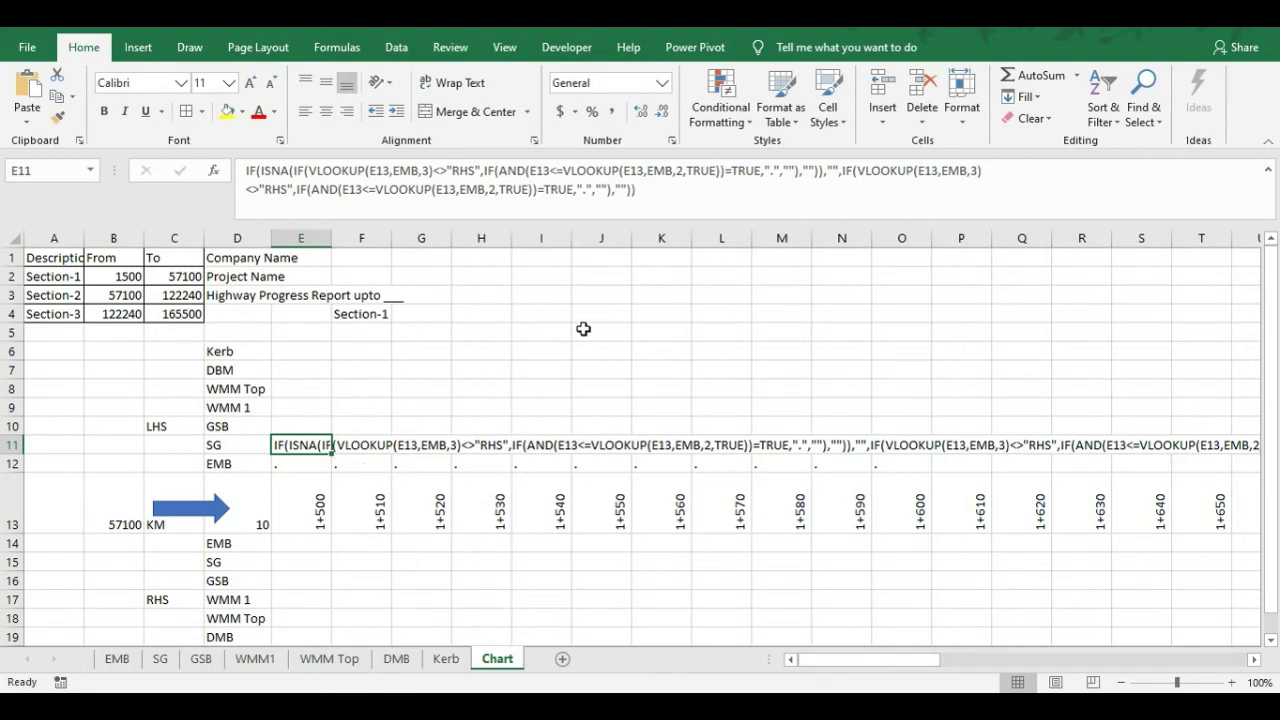
Replace EMB with SG in E11's formula text using Find and Replace
{"action": "key", "text": "ctrl+h"}
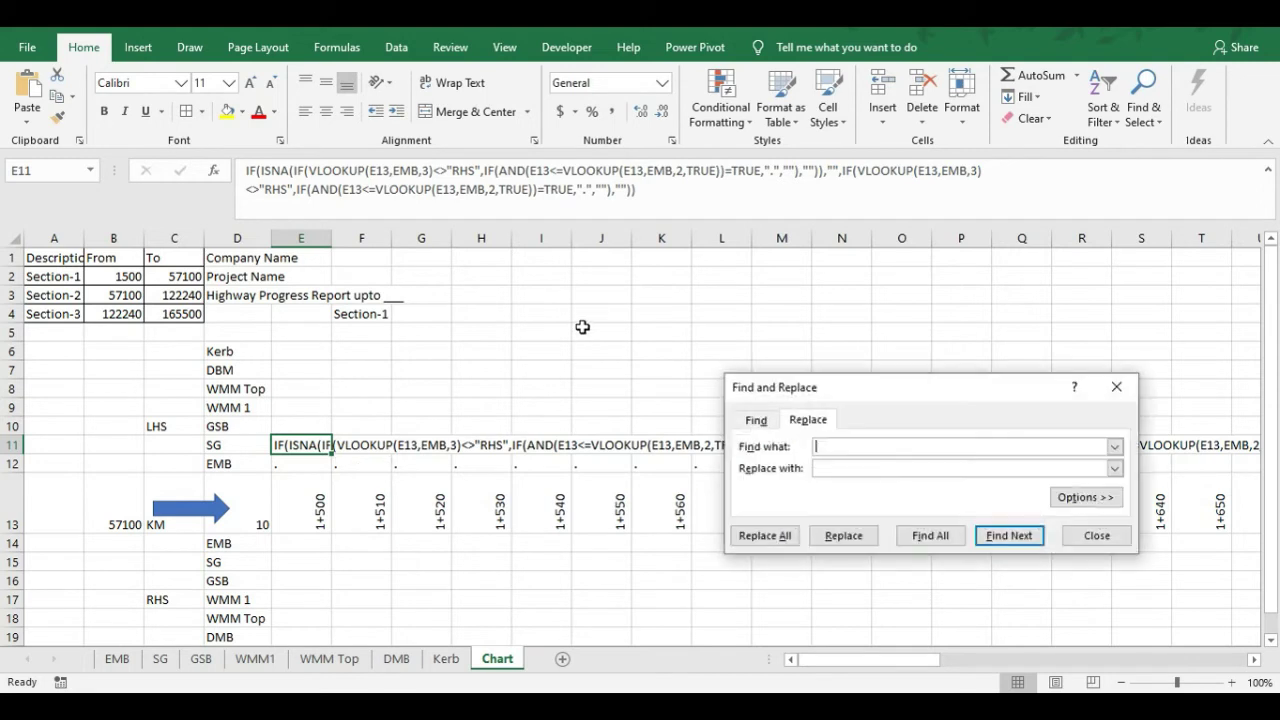
{"action": "type", "text": "EMB"}
{"action": "left_click", "coordinate": [830, 468]}
{"action": "type", "text": "SG"}
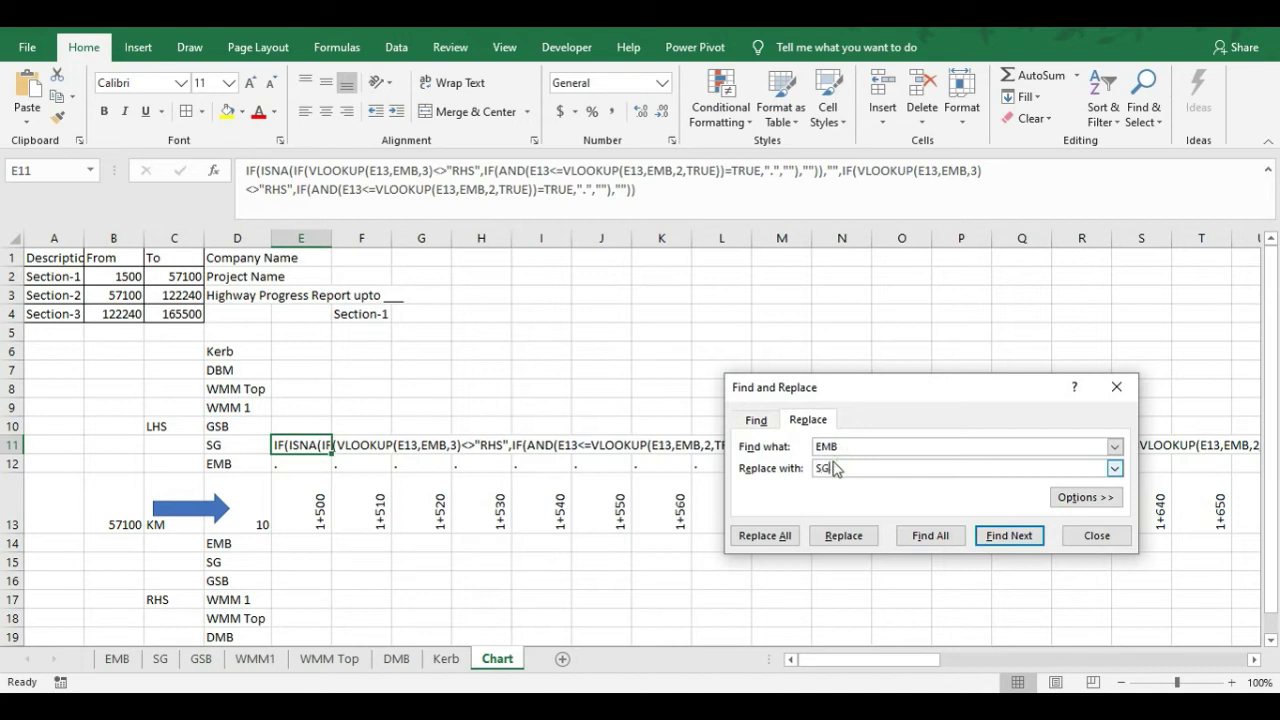
{"action": "left_click", "coordinate": [851, 543]}
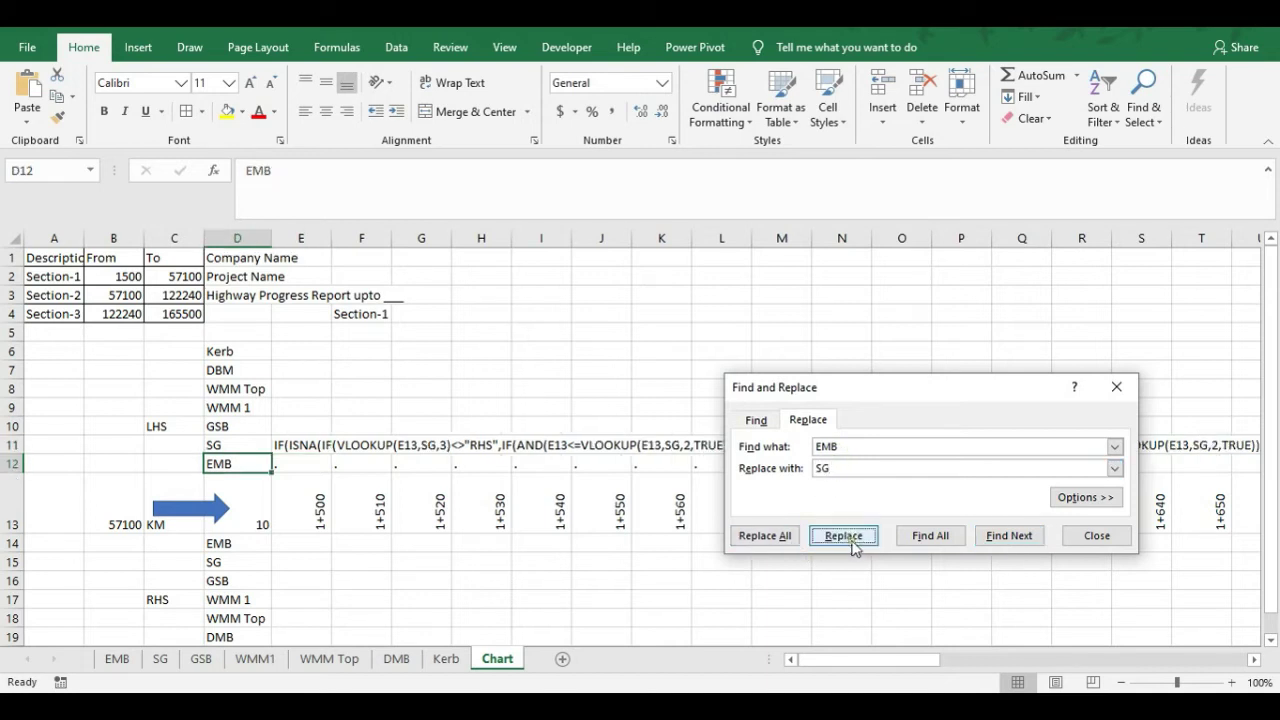
{"action": "left_click", "coordinate": [1082, 537]}
Prefix E11's text with = so it becomes a working formula, then check it
{"action": "left_click", "coordinate": [300, 443]}
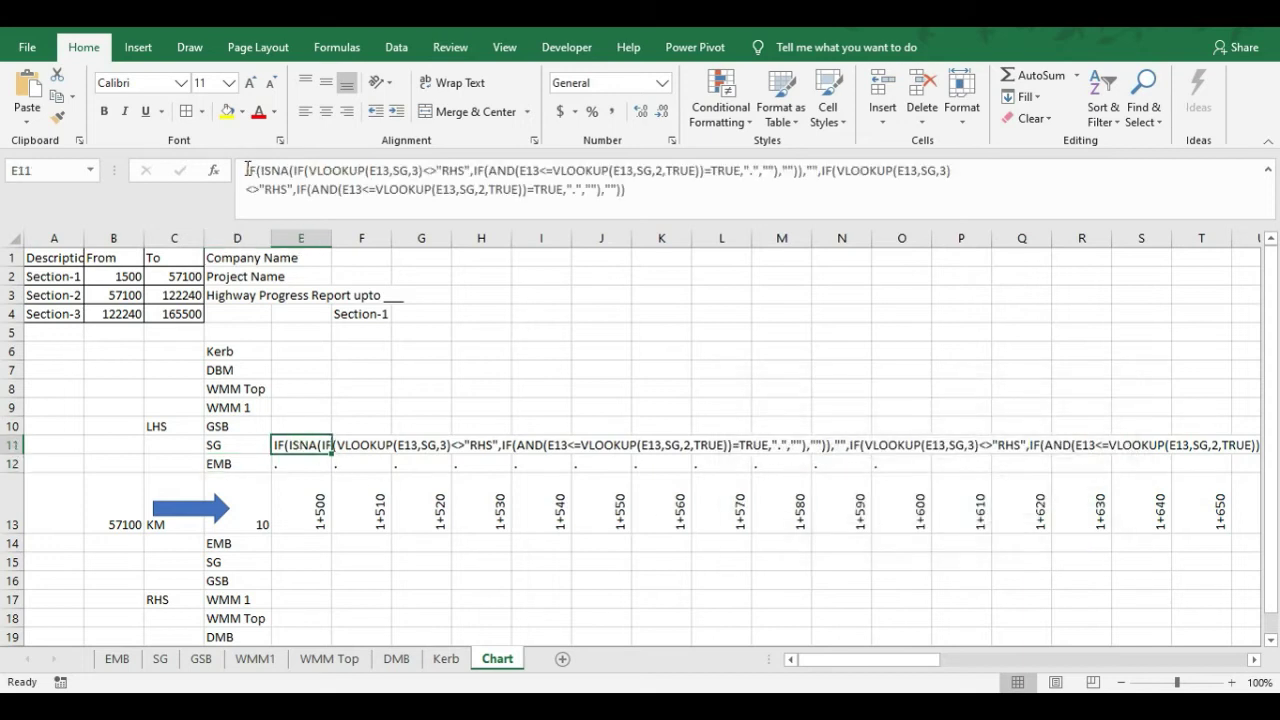
{"action": "left_click", "coordinate": [246, 170]}
{"action": "type", "text": "="}
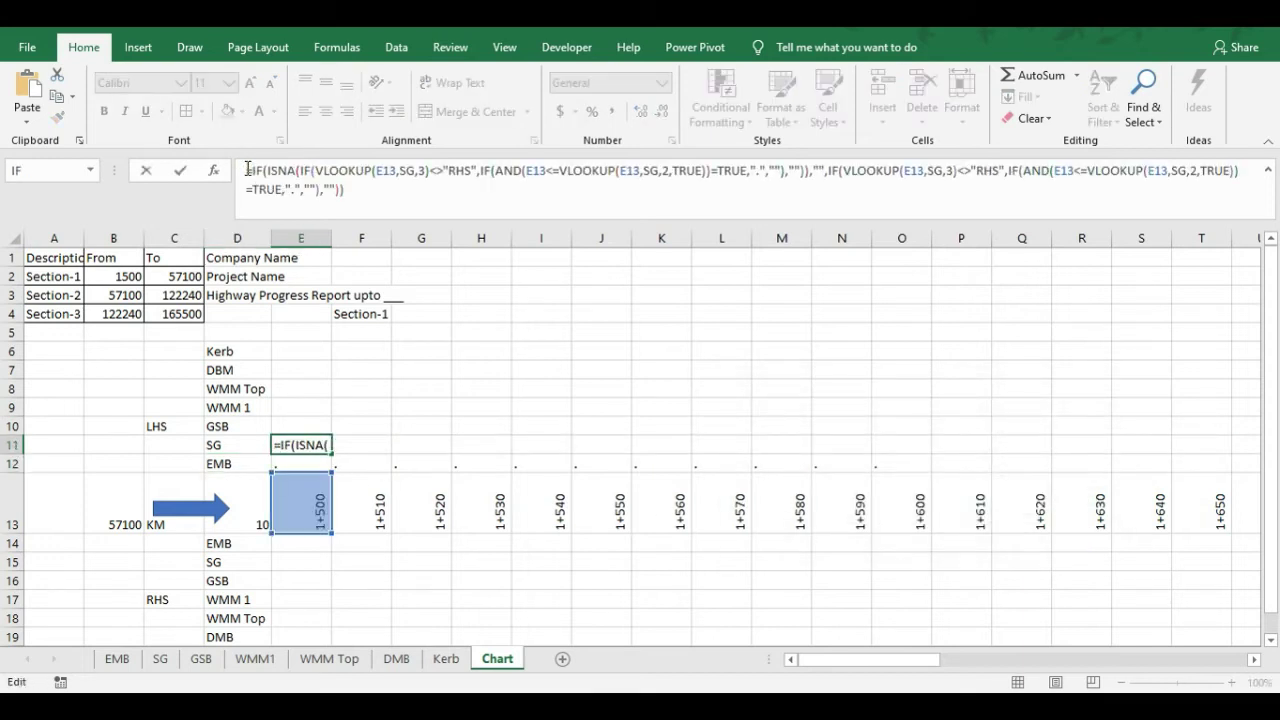
{"action": "left_click", "coordinate": [180, 170]}
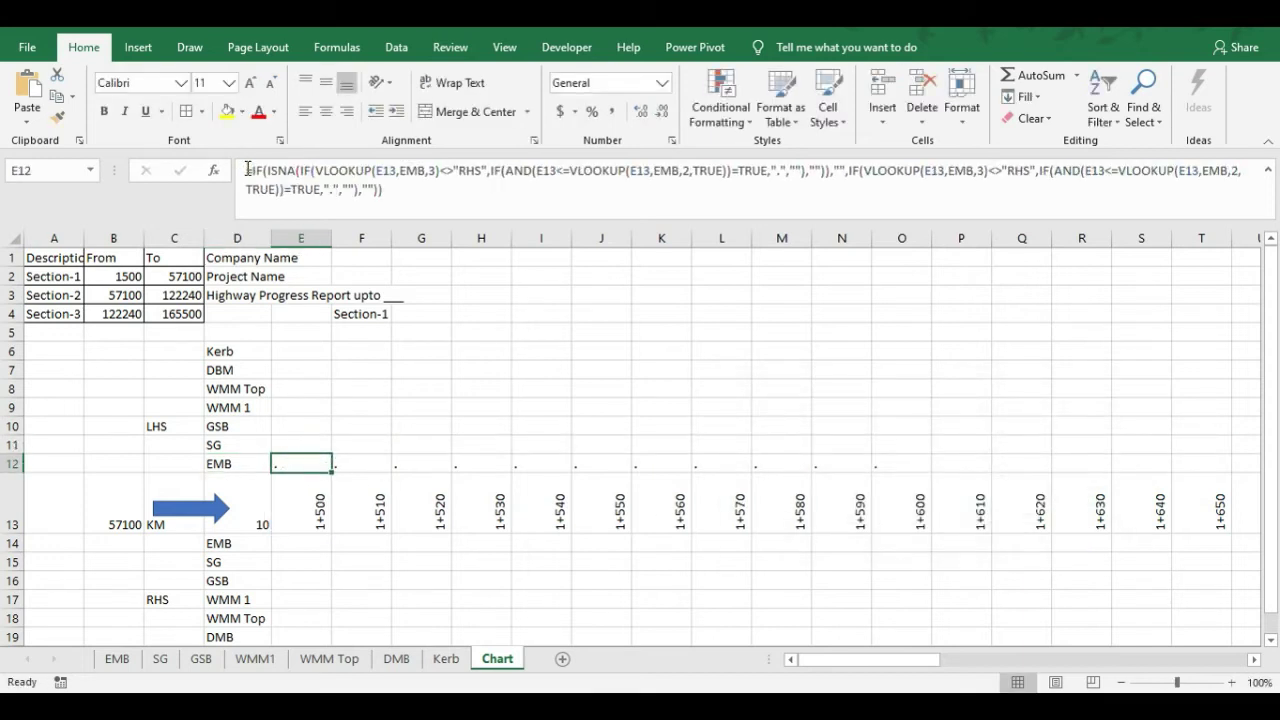
{"action": "double_click", "coordinate": [309, 446]}
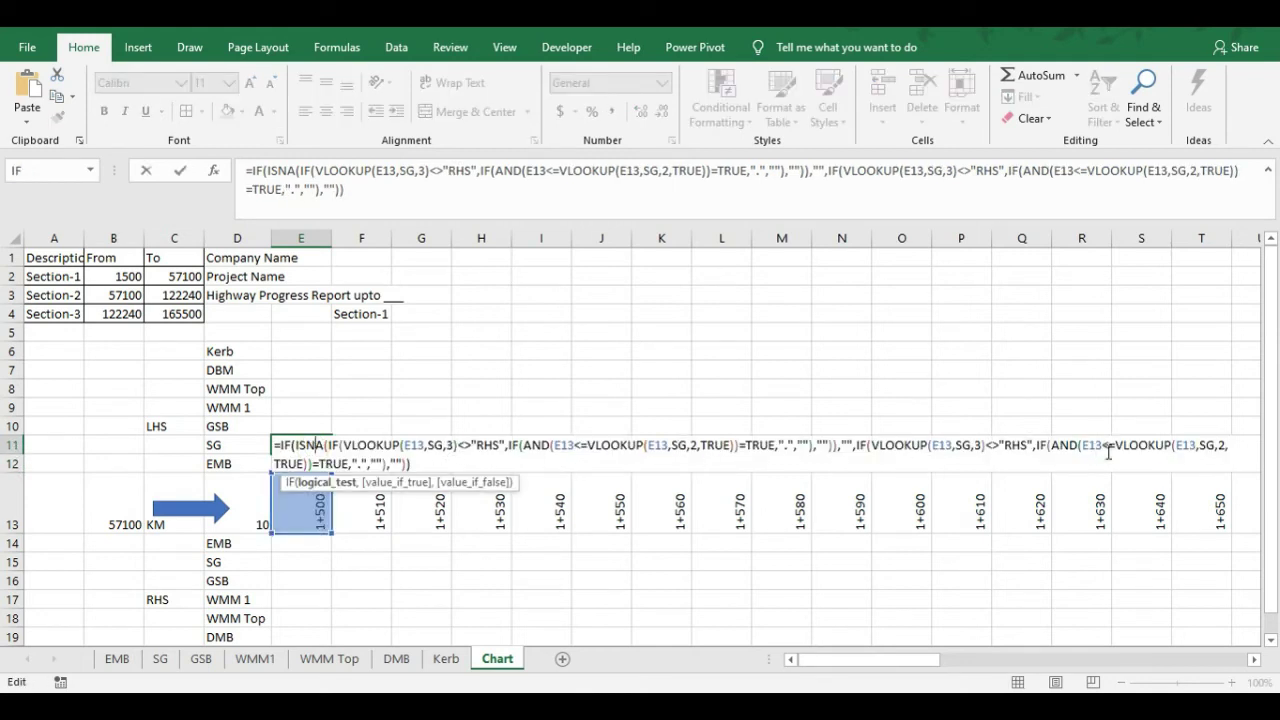
{"action": "key", "text": "Escape"}
{"action": "left_click", "coordinate": [309, 425]}
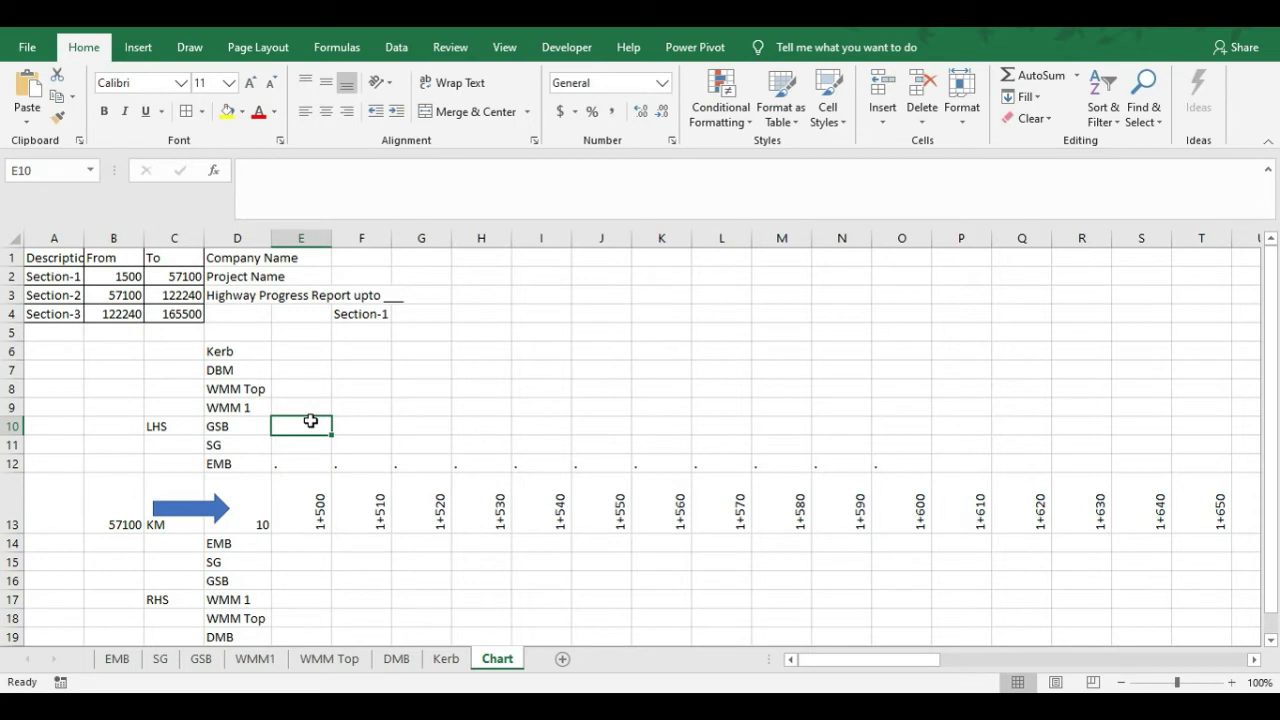
Copy E12's formula text and paste it into E10 in the GSB row
{"action": "left_click", "coordinate": [299, 465]}
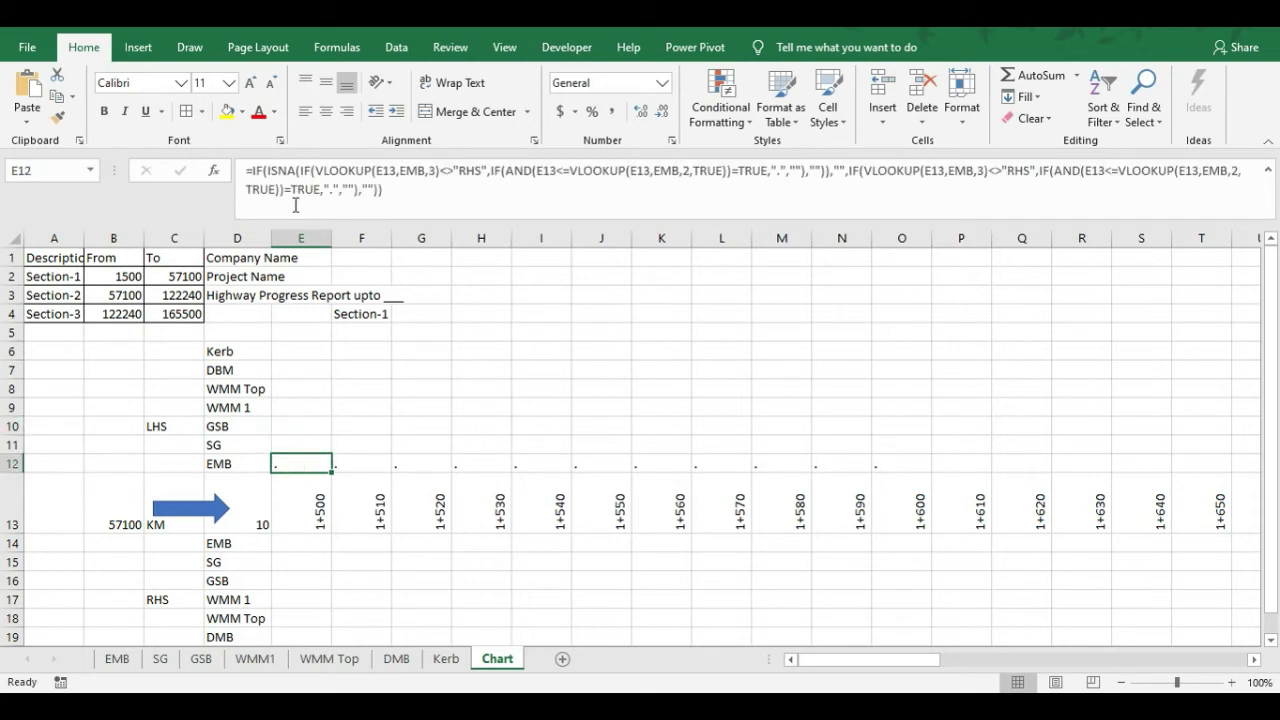
{"action": "left_click_drag", "start_coordinate": [254, 167], "coordinate": [488, 210]}
{"action": "key", "text": "ctrl+c"}
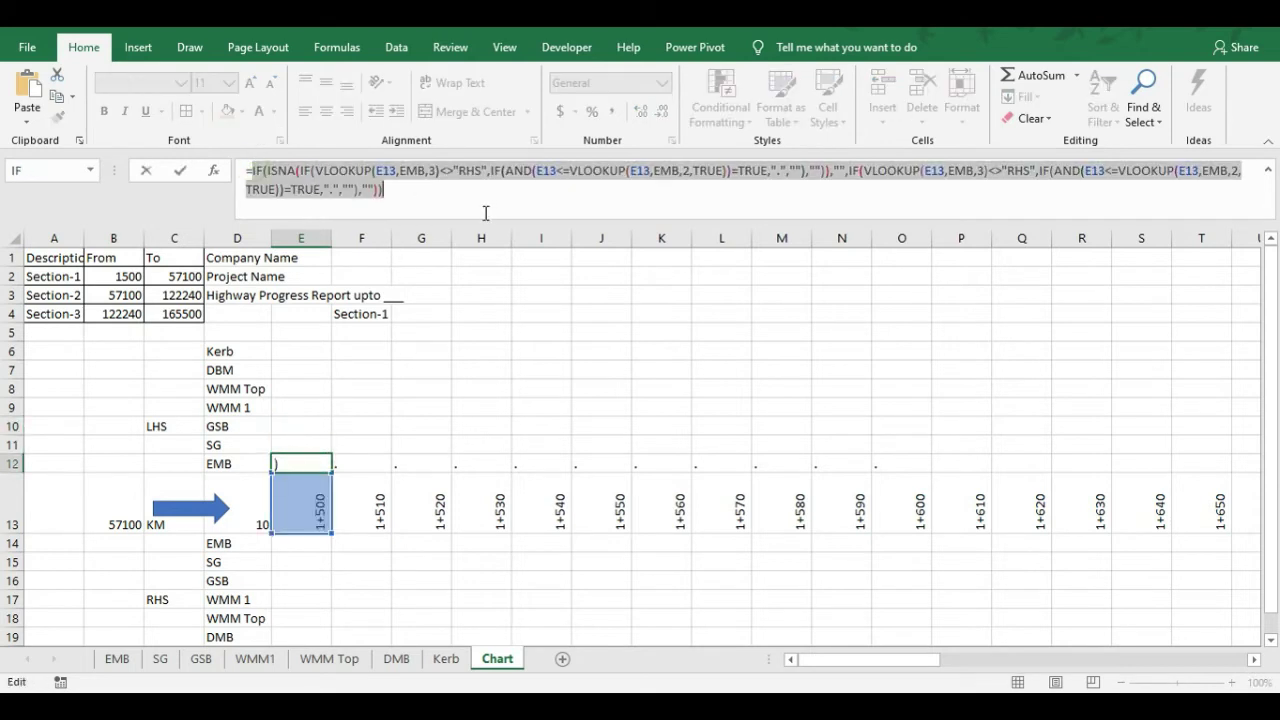
{"action": "key", "text": "Escape"}
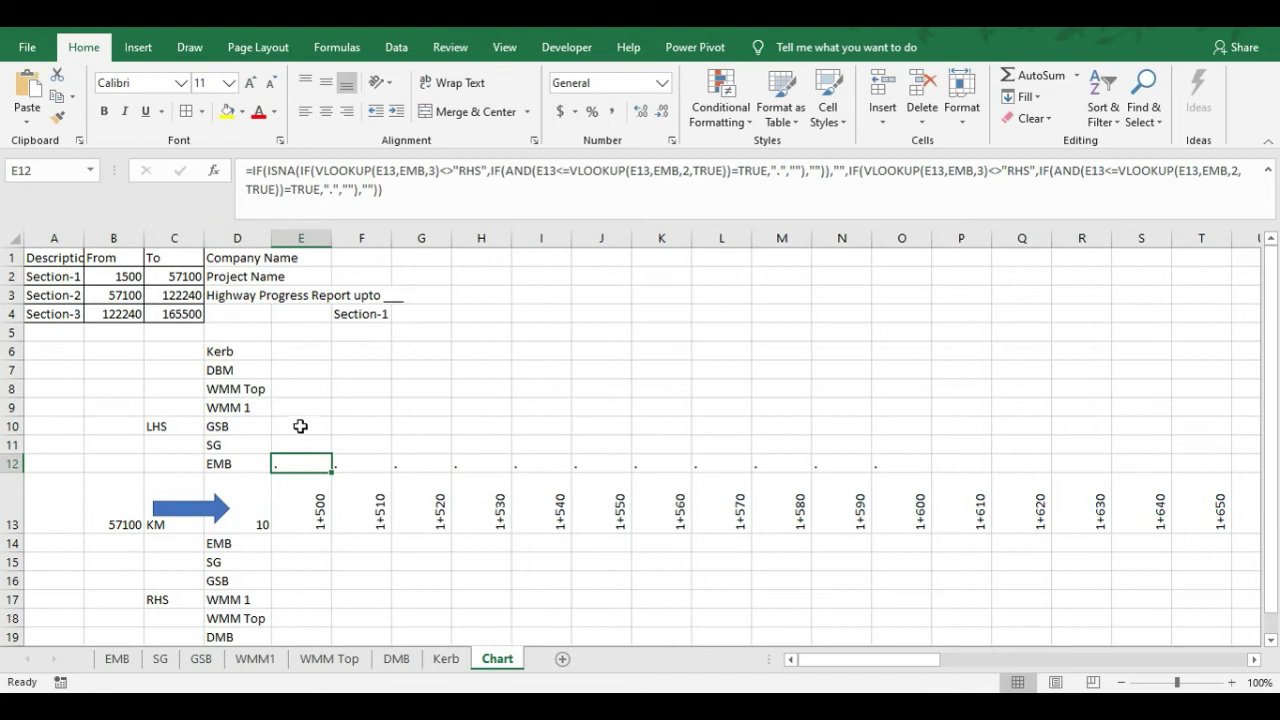
{"action": "left_click", "coordinate": [296, 424]}
{"action": "type", "text": "IF(ISNA(IF(VLOOKUP(E13,EMB,3)<>\"RHS\",IF(AND(E13<=VLOOKUP(E13,EMB,2,TRUE))=TRUE,\".\",\"\"))),\"\",IF(VLOOKUP(E13,EMB,3)<>\"RHS\",IF(AND(E13<=VLOOKUP(E13,EMB,2,TRUE))=TRUE,\".\",\"\"))"}
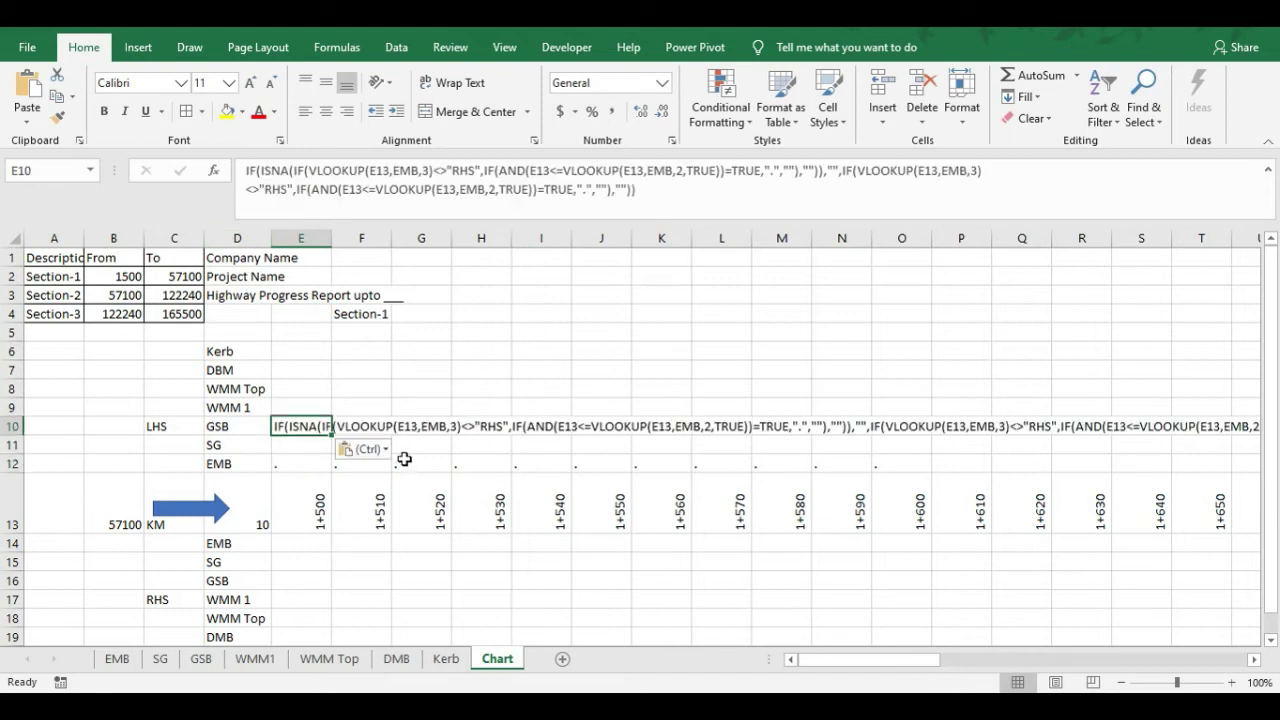
Replace EMB with GSB in E10's formula using Find and Replace
{"action": "key", "text": "ctrl+h"}
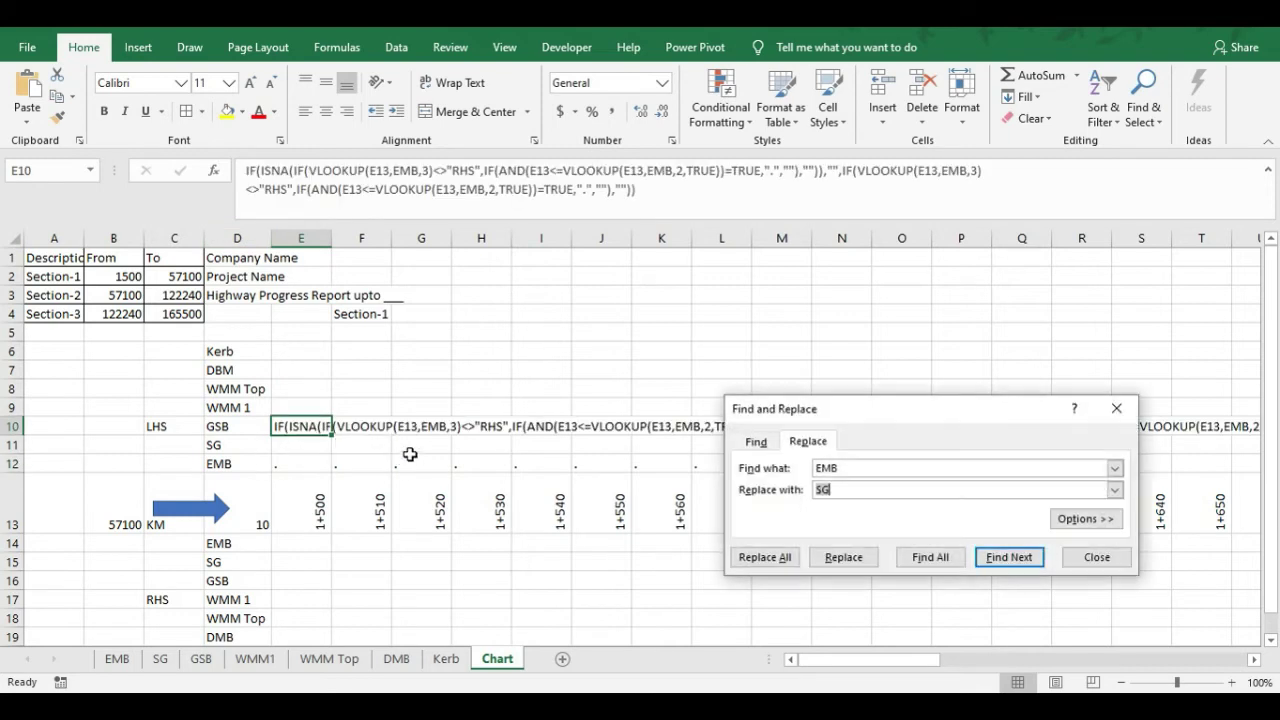
{"action": "double_click", "coordinate": [836, 488]}
{"action": "type", "text": "GSB"}
{"action": "left_click", "coordinate": [843, 557]}
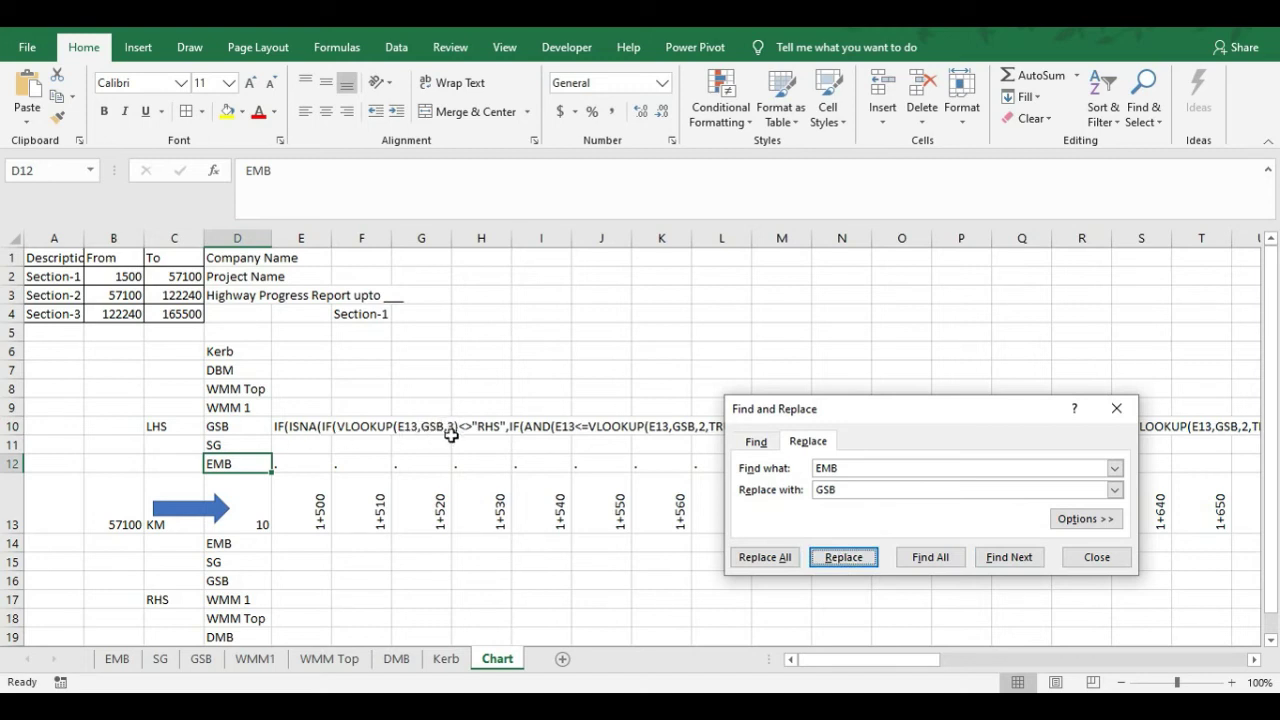
{"action": "left_click", "coordinate": [1095, 557]}
{"action": "left_click", "coordinate": [308, 407]}
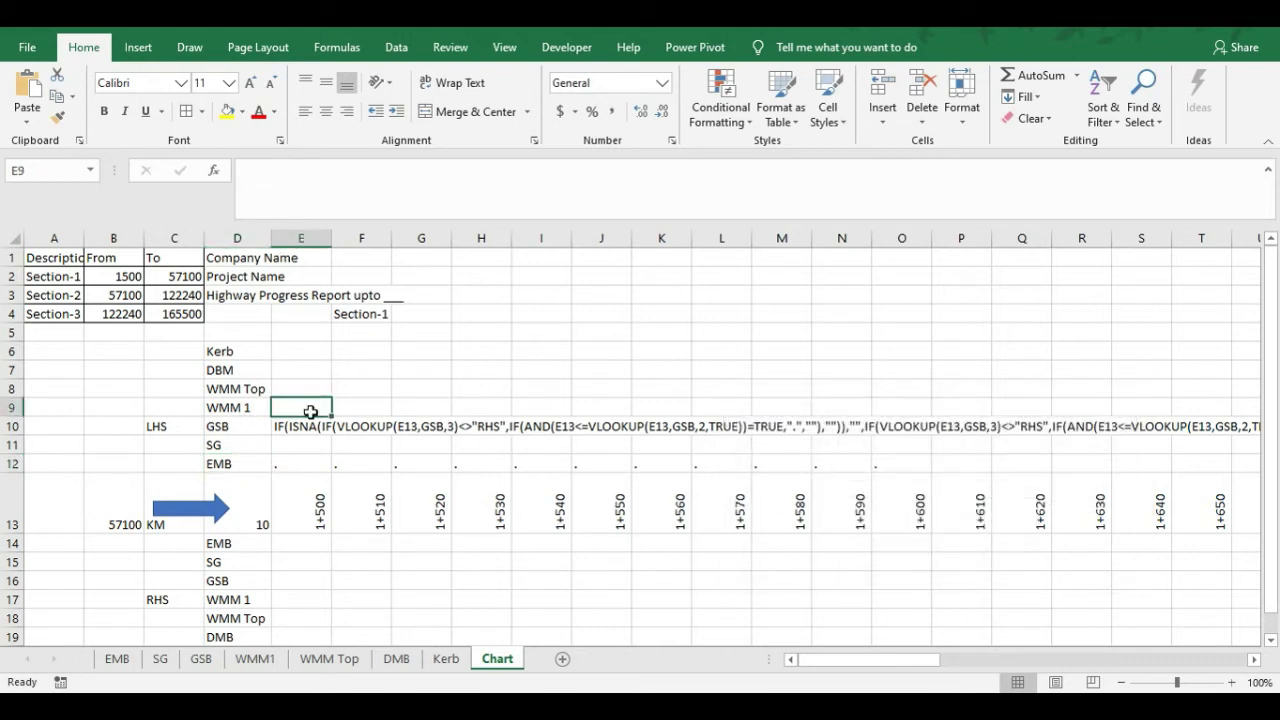
Paste the formula into E9 and replace EMB with WMM_1
{"action": "key", "text": "ctrl+v"}
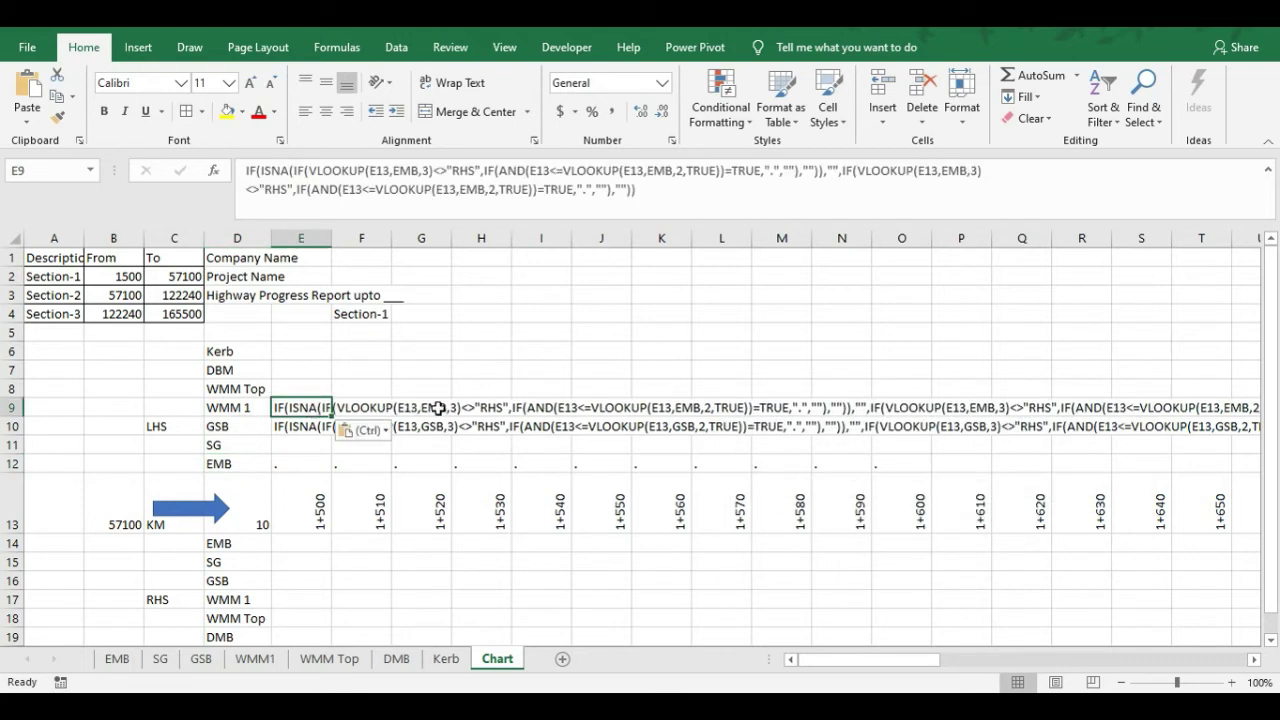
{"action": "key", "text": "ctrl+h"}
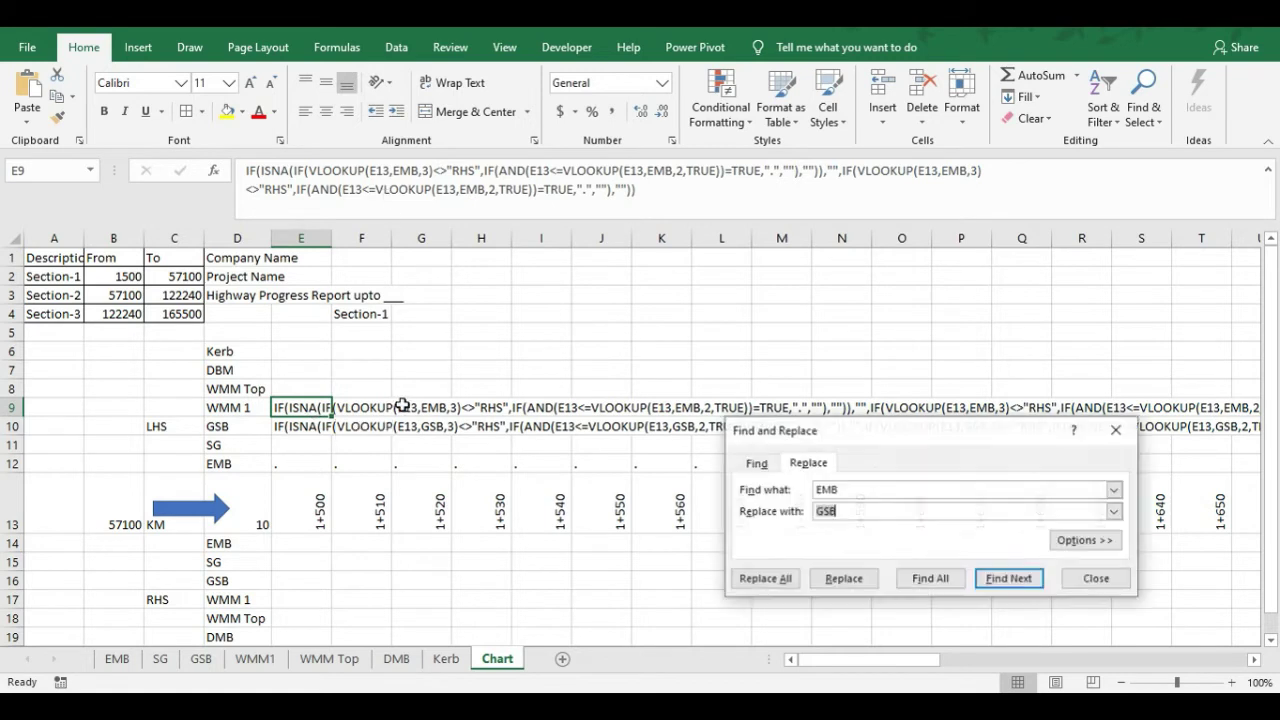
{"action": "key", "text": "Tab"}
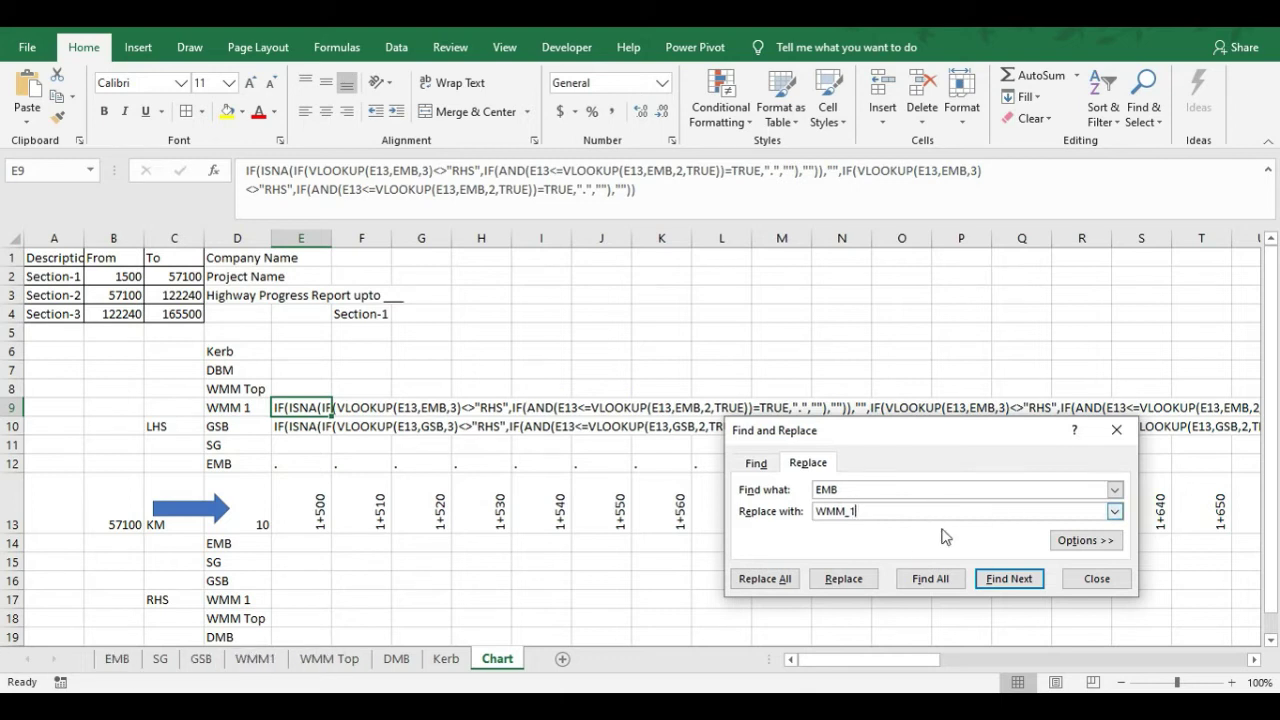
{"action": "left_click", "coordinate": [838, 580]}
{"action": "left_click", "coordinate": [838, 580]}
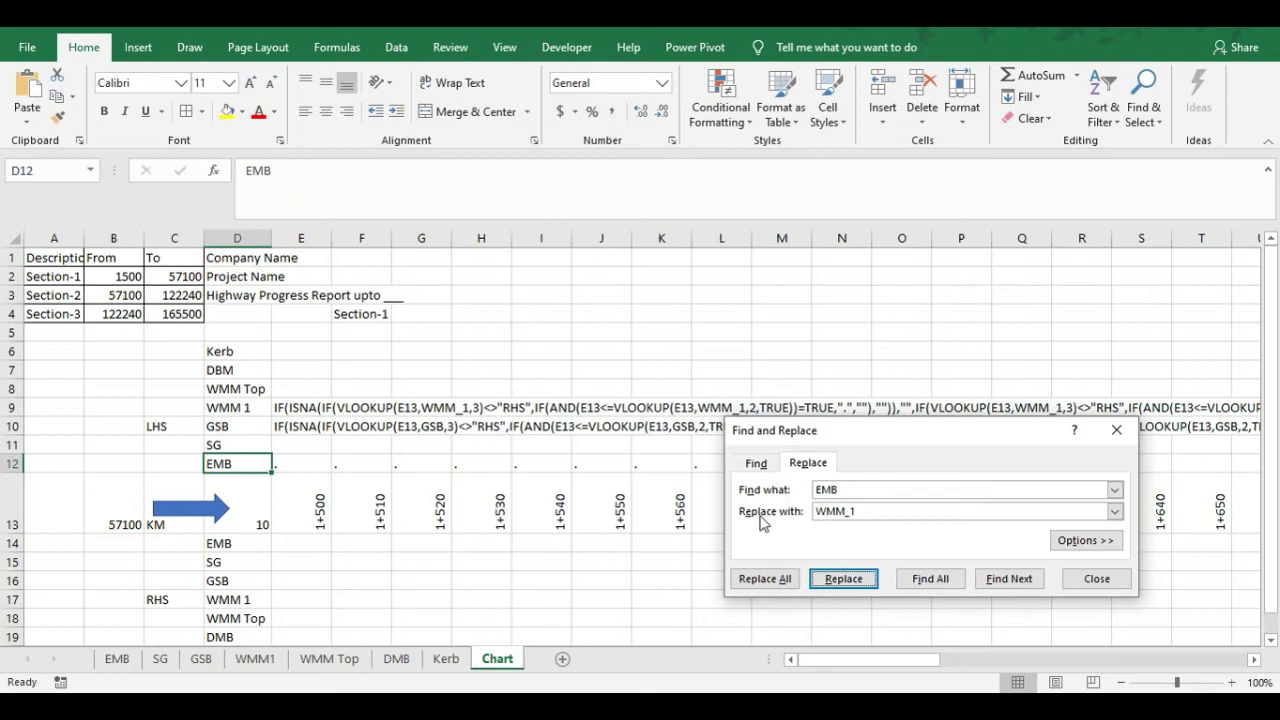
{"action": "left_click", "coordinate": [1097, 579]}
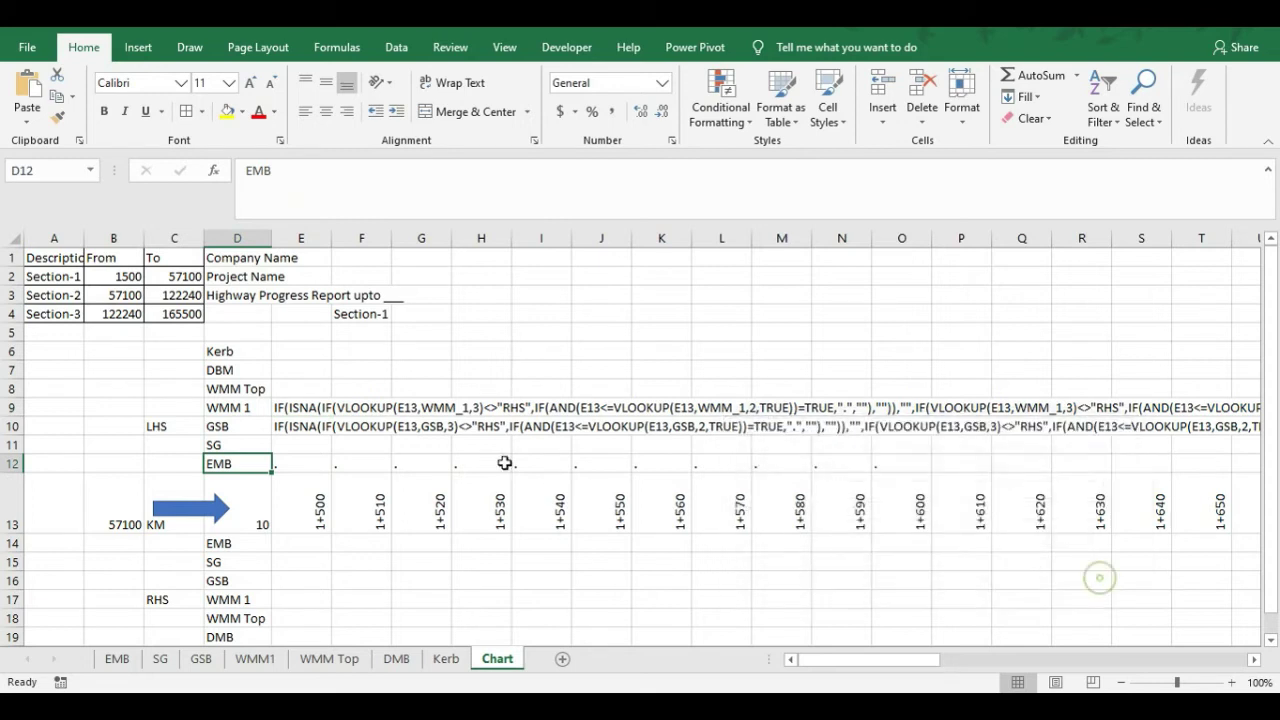
{"action": "left_click", "coordinate": [297, 385]}
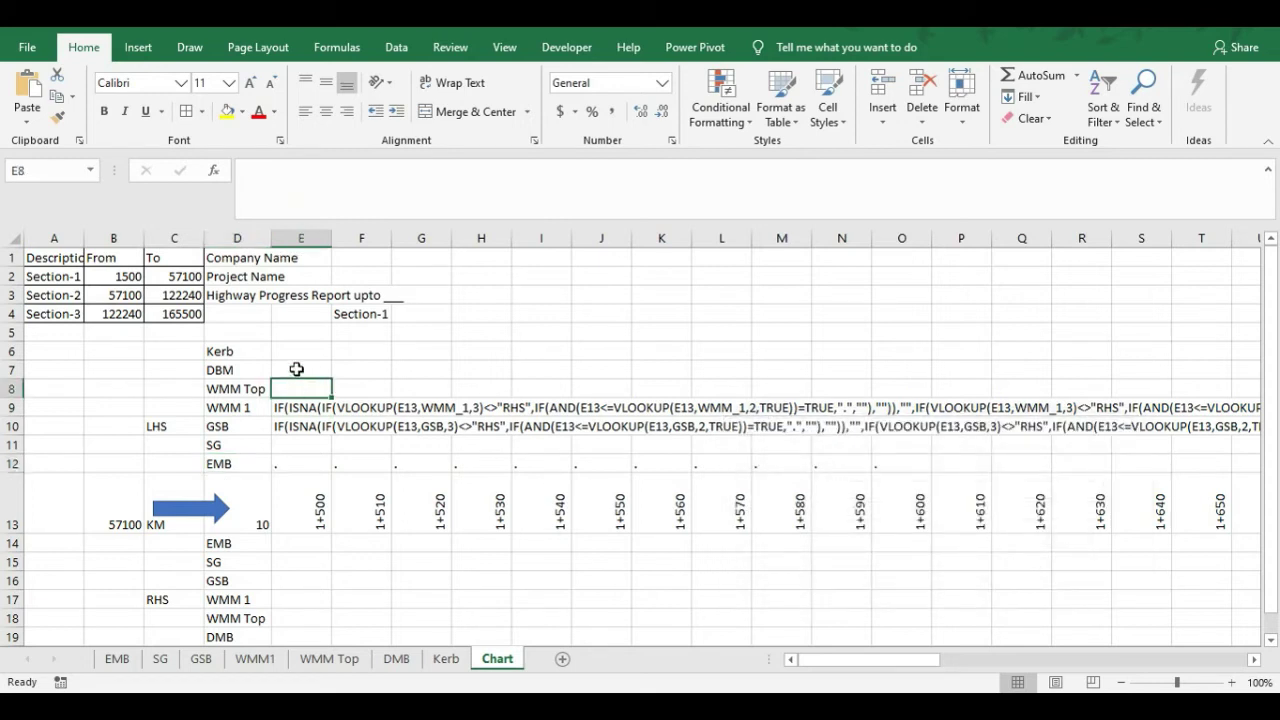
Paste the formula into E8 and check the defined range names in Name Manager
{"action": "type", "text": "IF(ISNA(IF(VLOOKUP(E13,EMB,3)<>\"RHS\",IF(AND(E13<=VLOOKUP(E13,EMB,2,TRUE))=TRUE,\".\",\"\"),\"\")),\"\",IF(VLOOKUP(E13,EMB,3)<>\"RHS\",IF(AND(E13<=VLOOKUP(E13,EMB,2,TRUE))=TRUE,\".\",\"\"),\"\"))"}
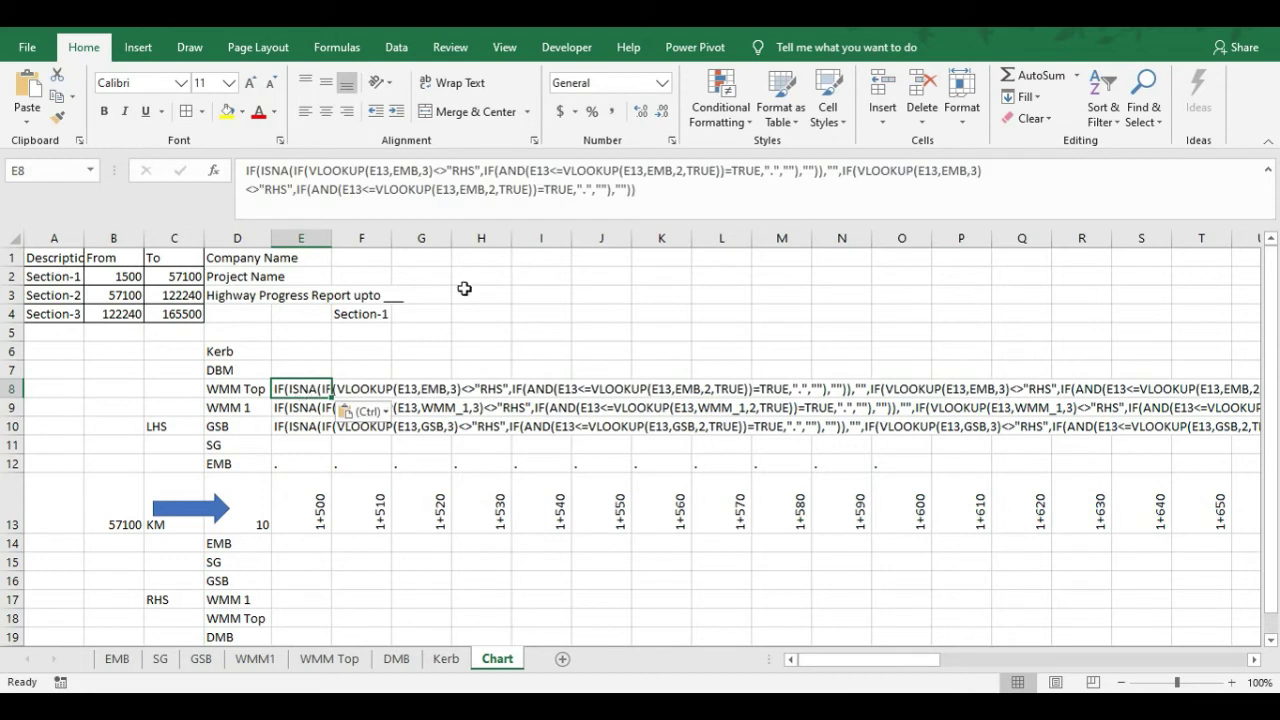
{"action": "key", "text": "ctrl+h"}
{"action": "key", "text": "BackSpace"}
{"action": "type", "text": "EMB"}
{"action": "left_click", "coordinate": [860, 531]}
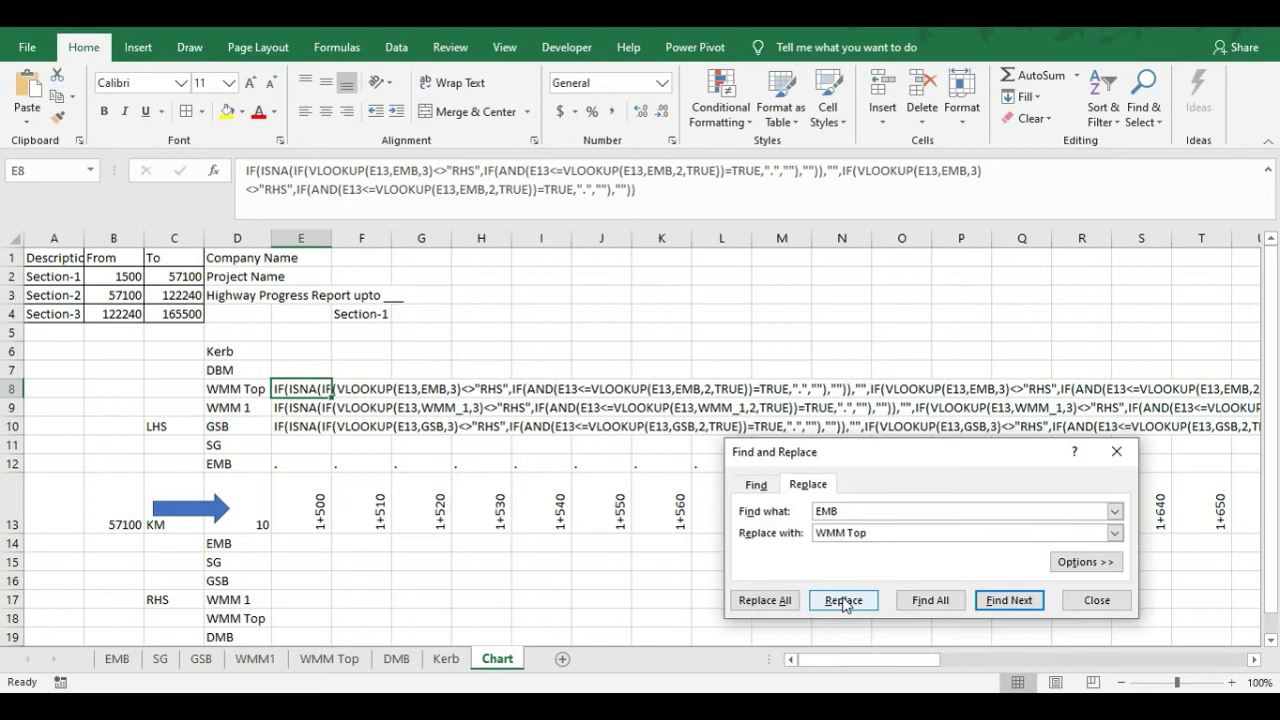
{"action": "left_click", "coordinate": [1097, 600]}
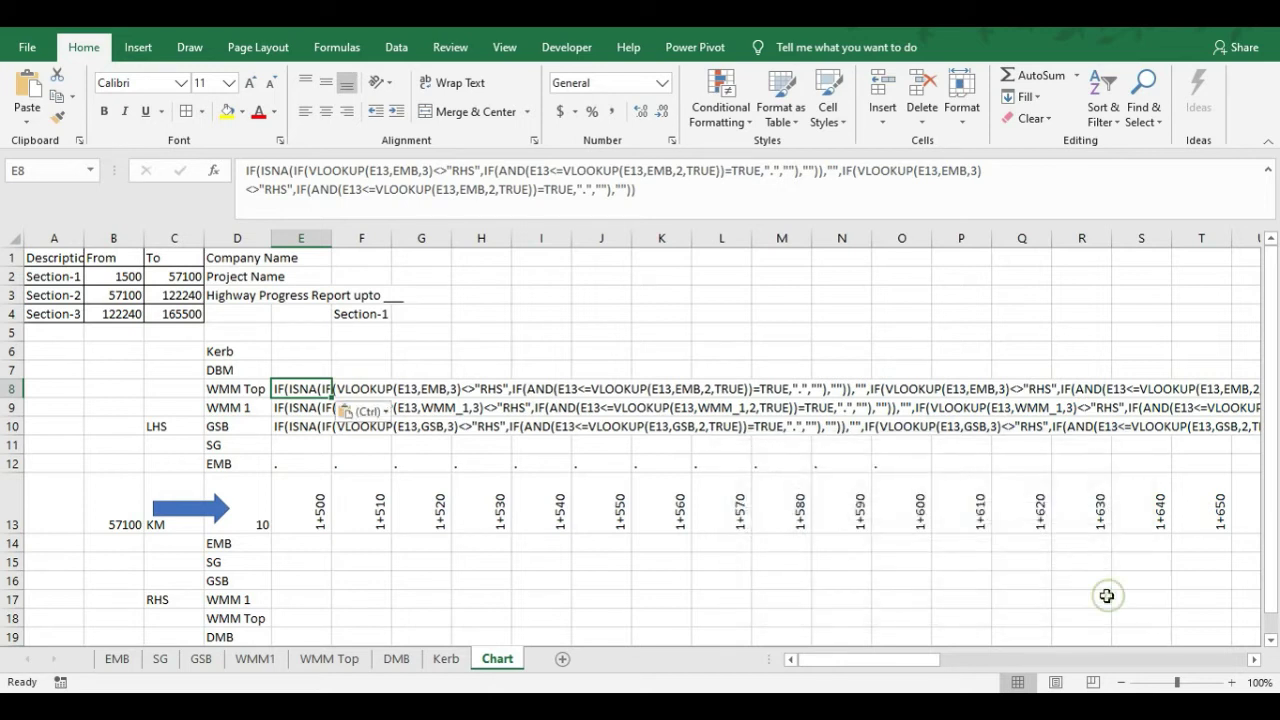
{"action": "key", "text": "ctrl+F3"}
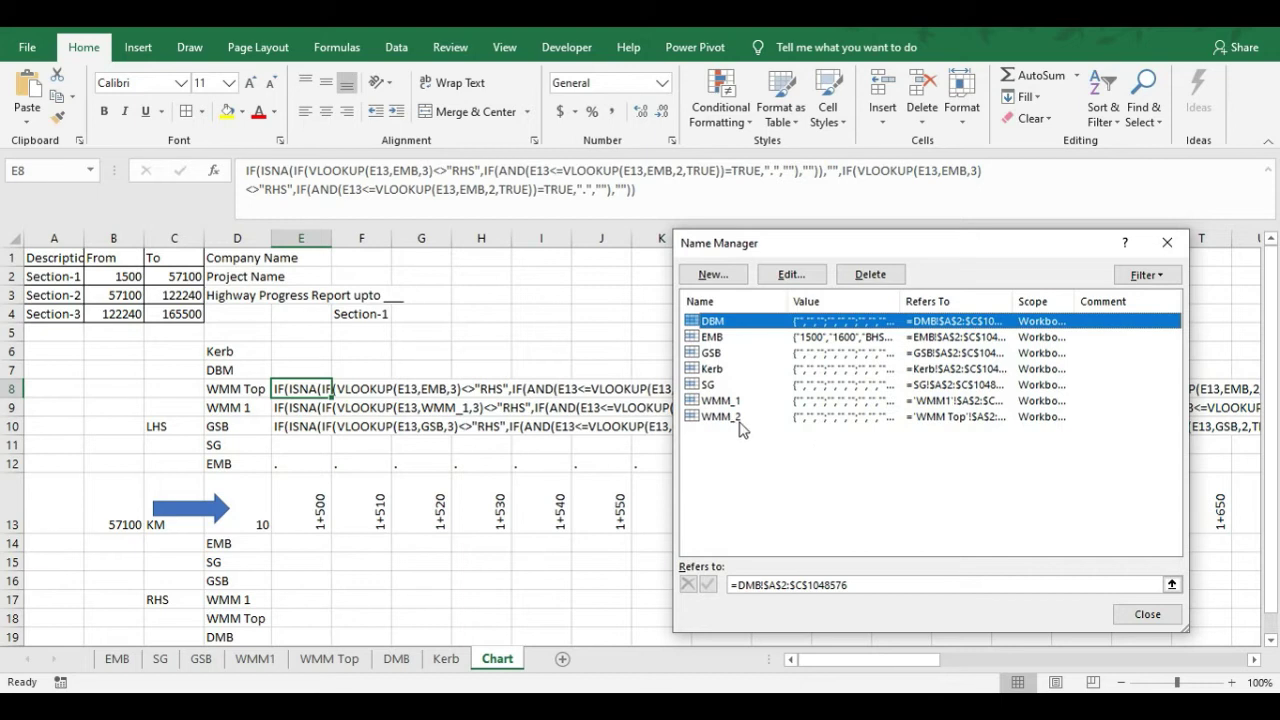
{"action": "key", "text": "Escape"}
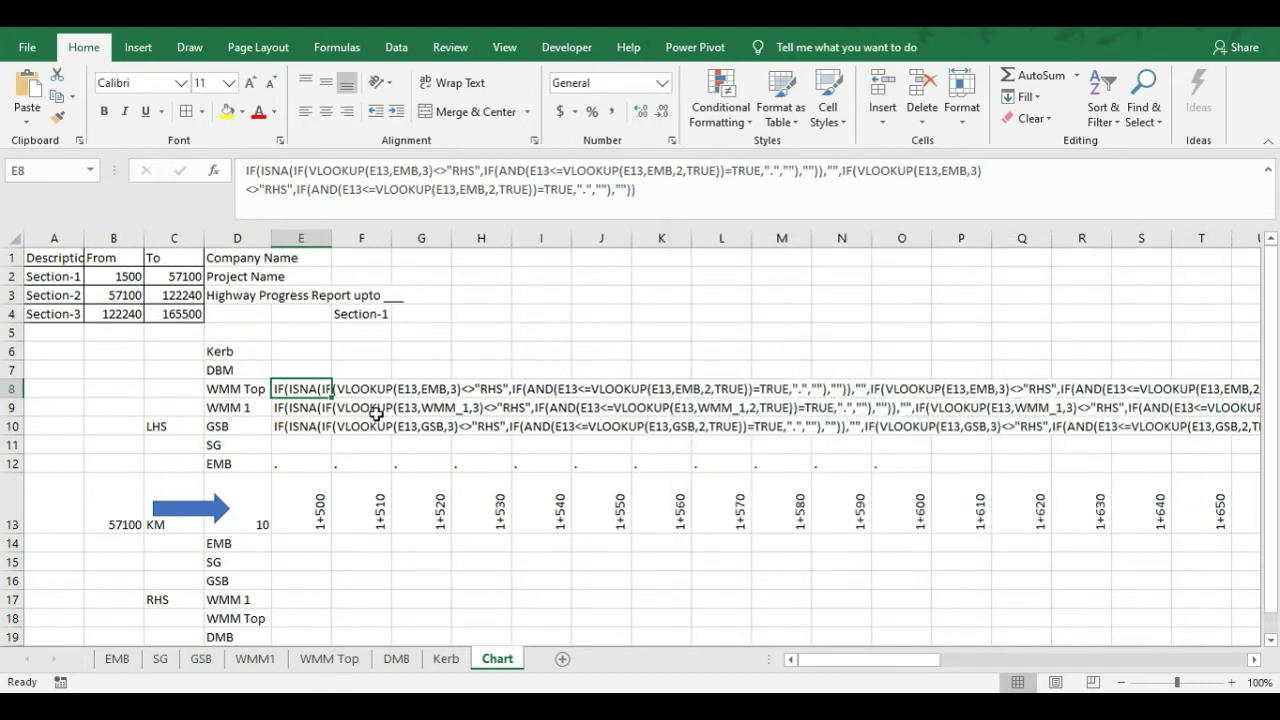
Replace EMB with WMM_2 in E8's formula
{"action": "key", "text": "ctrl+h"}
{"action": "left_click", "coordinate": [860, 553]}
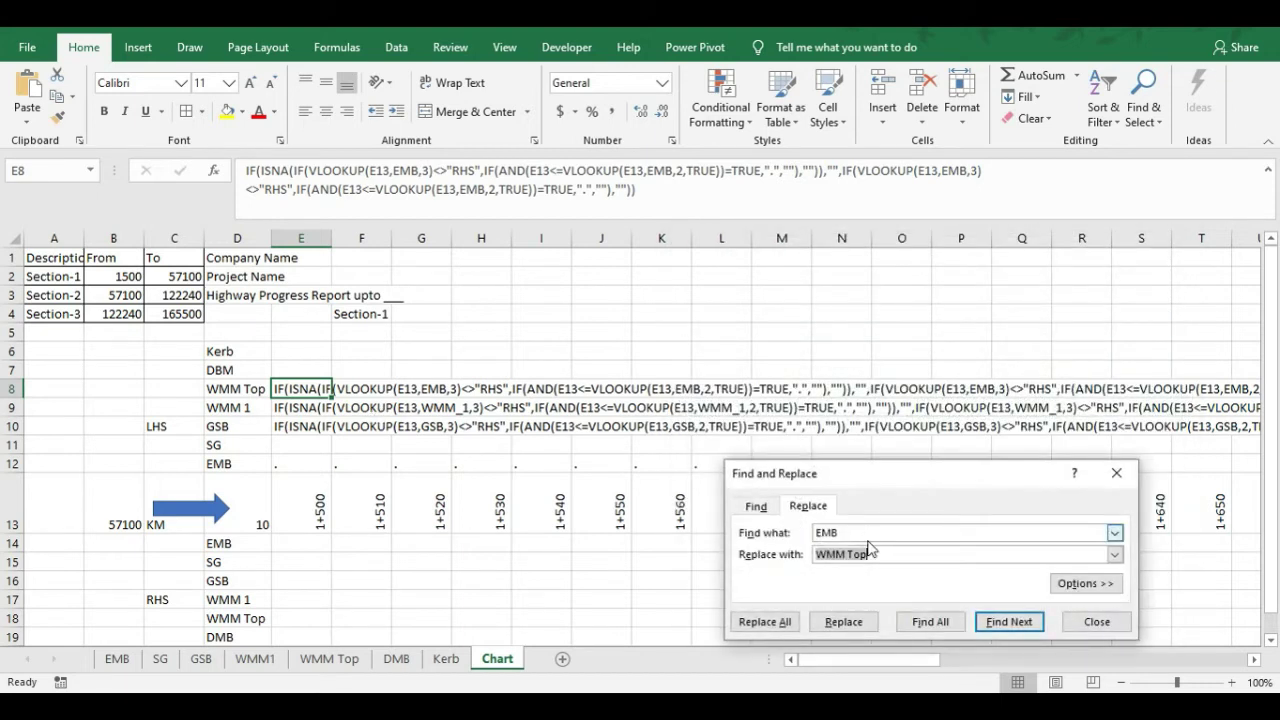
{"action": "left_click", "coordinate": [847, 554]}
{"action": "left_click_drag", "start_coordinate": [847, 554], "coordinate": [908, 558]}
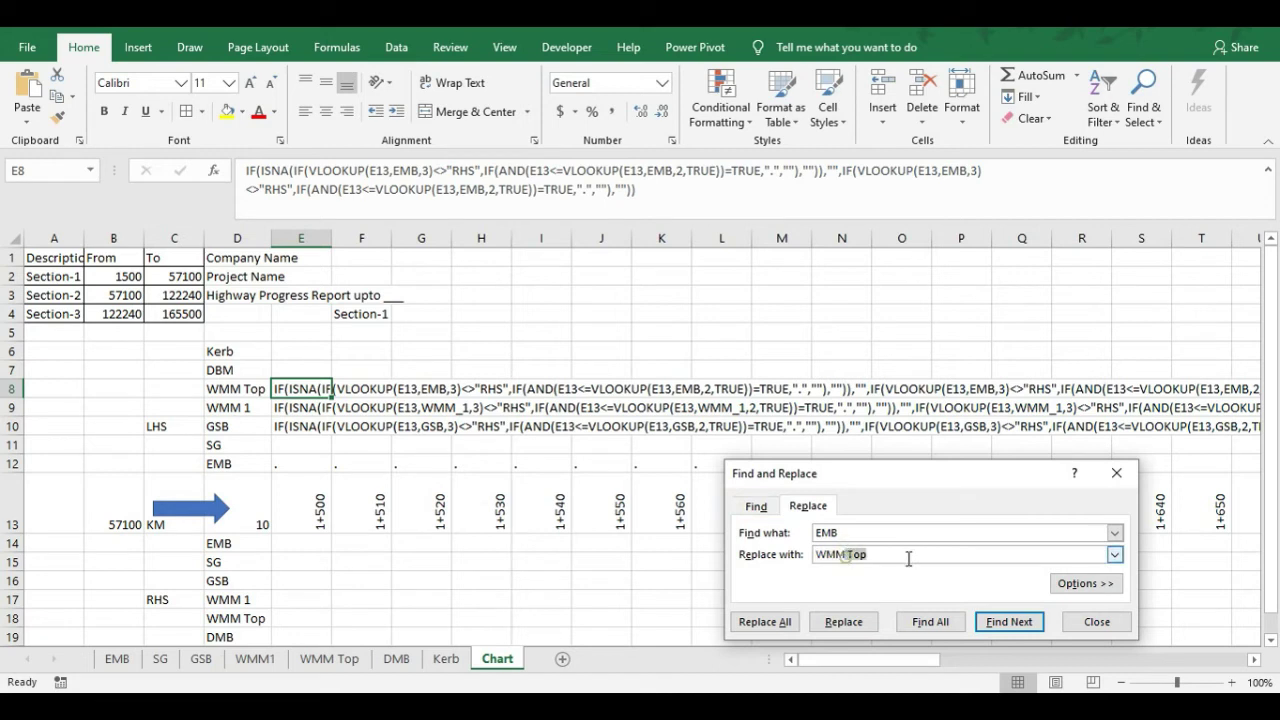
{"action": "type", "text": "_2"}
{"action": "left_click", "coordinate": [833, 622]}
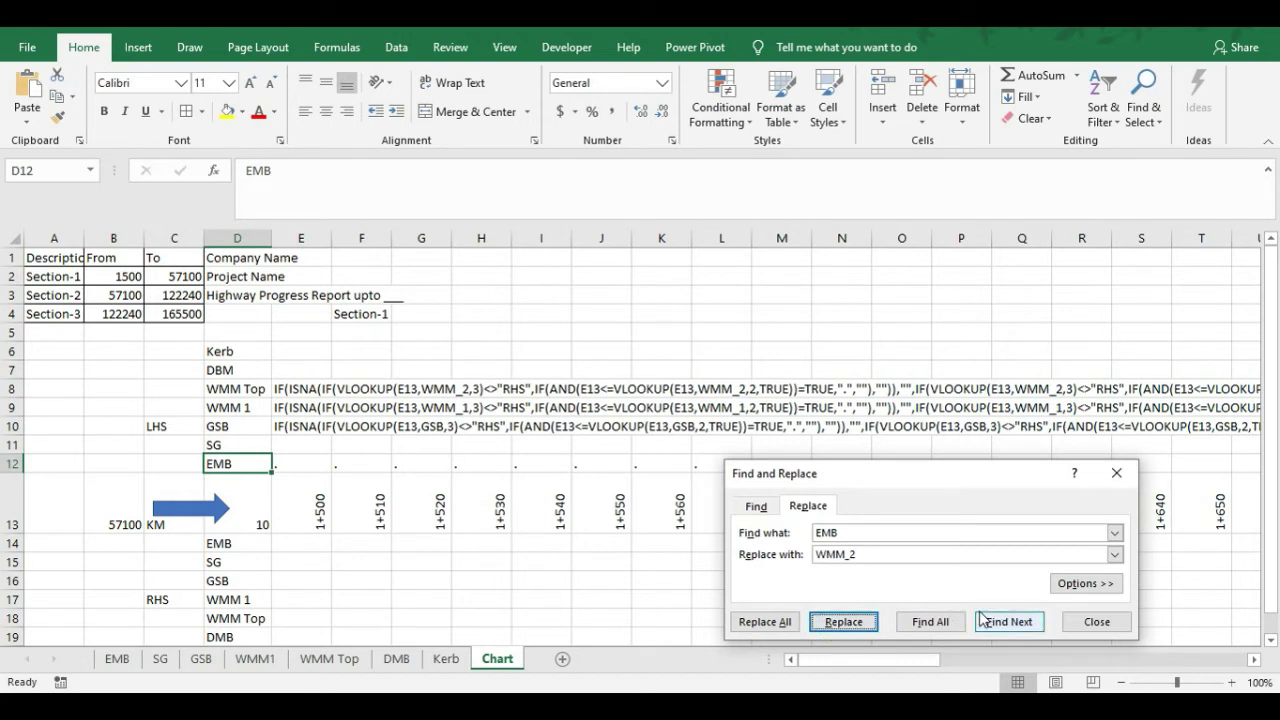
{"action": "left_click", "coordinate": [1090, 626]}
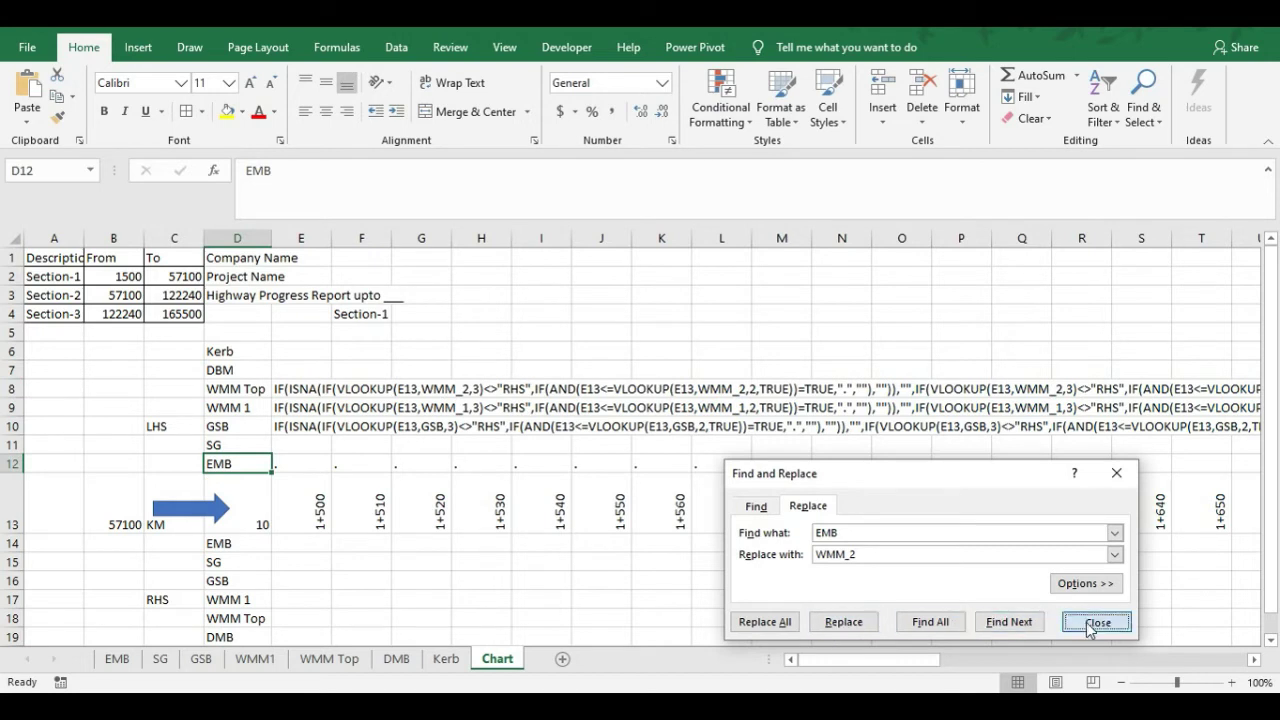
{"action": "left_click", "coordinate": [321, 371]}
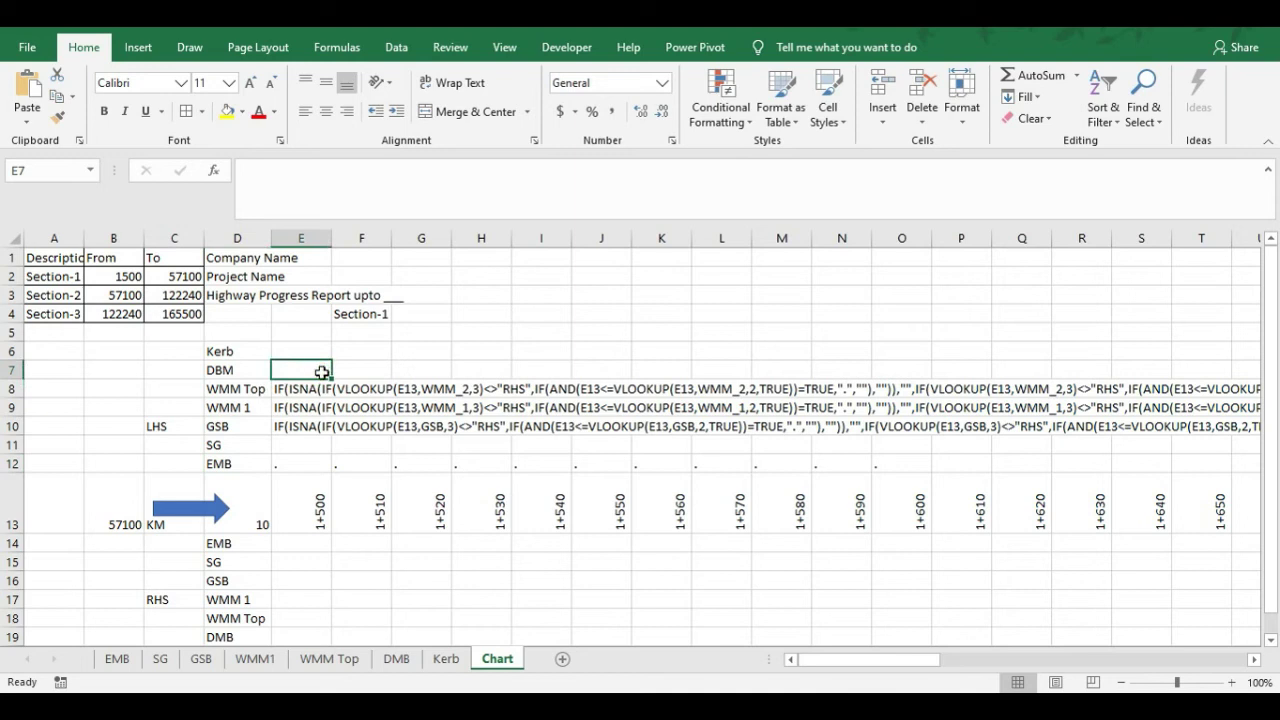
Paste the formula into E7 and replace EMB with DBM
{"action": "type", "text": "IF(ISNA(IF(VLOOKUP(E13,EMB,3)<>\"RHS\",IF(AND(E13<=VLOOKUP(E13,EMB,2,TRUE))=TRUE,\".\",\"\"),\"\")),\"\",IF(VLOOKUP(E13,EMB,3)<>\"RHS\",IF(AND(E13<=VLOOKUP(E13,EMB,2,TRUE))=TRUE,\".\",\"\"),\"\"))"}
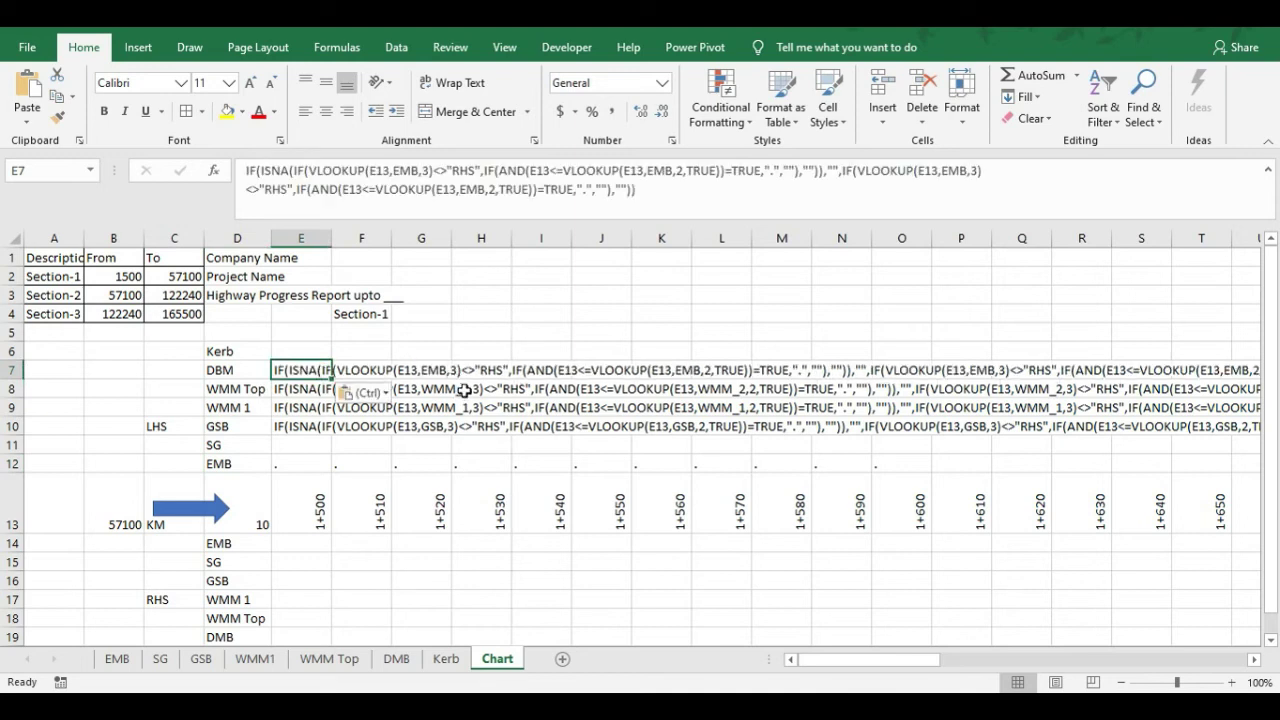
{"action": "key", "text": "ctrl+h"}
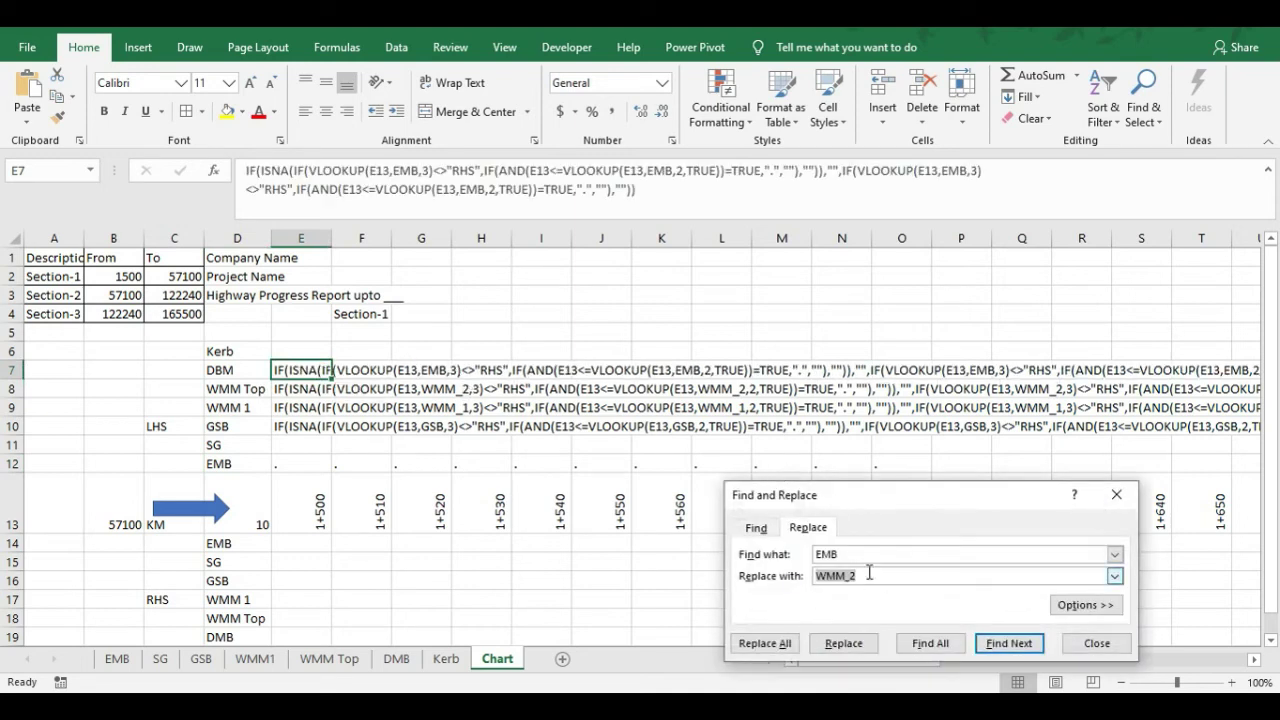
{"action": "type", "text": "DBM"}
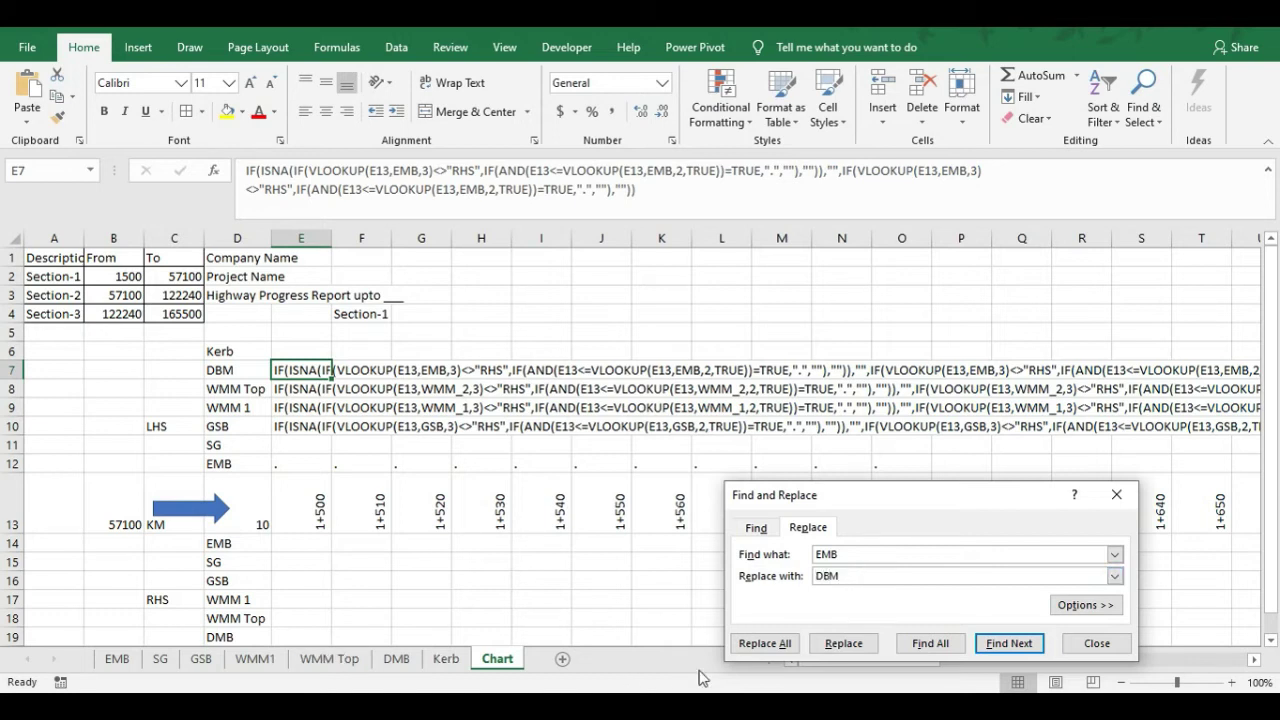
{"action": "left_click", "coordinate": [843, 643]}
{"action": "left_click", "coordinate": [1097, 643]}
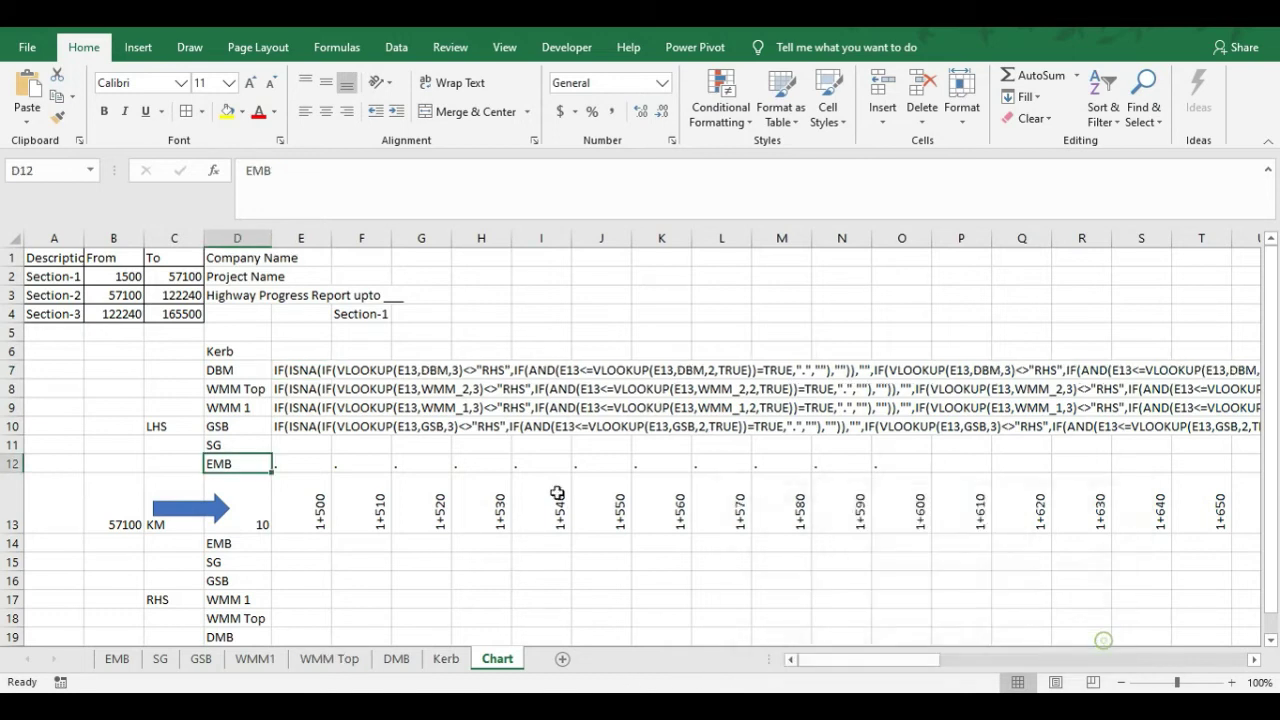
Paste the formula into E6 and replace EMB with Kerb
{"action": "left_click", "coordinate": [307, 347]}
{"action": "key", "text": "ctrl+h"}
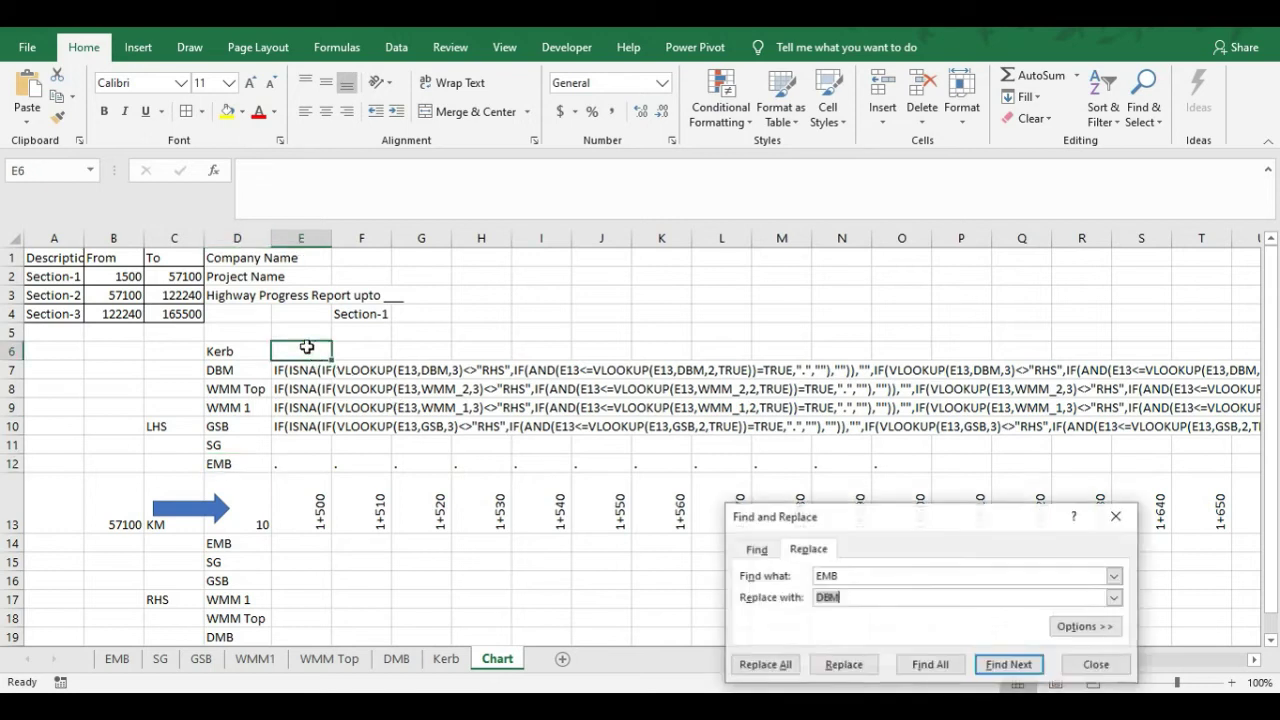
{"action": "key", "text": "Escape"}
{"action": "type", "text": "IF(ISNA(IF(VLOOKUP(E13,EMB,3)<>\"RHS\",IF(AND(E13<=VLOOKUP(E13,EMB,2,TRUE))=TRUE,\".\",\"\"),\"\")),\"\",IF(VLOOKUP(E13,EMB,3)<>\"RHS\",IF(AND(E13<=VLOOKUP(E13,EMB,2,TRUE))=TRUE,\".\",\"\"),\"\"))"}
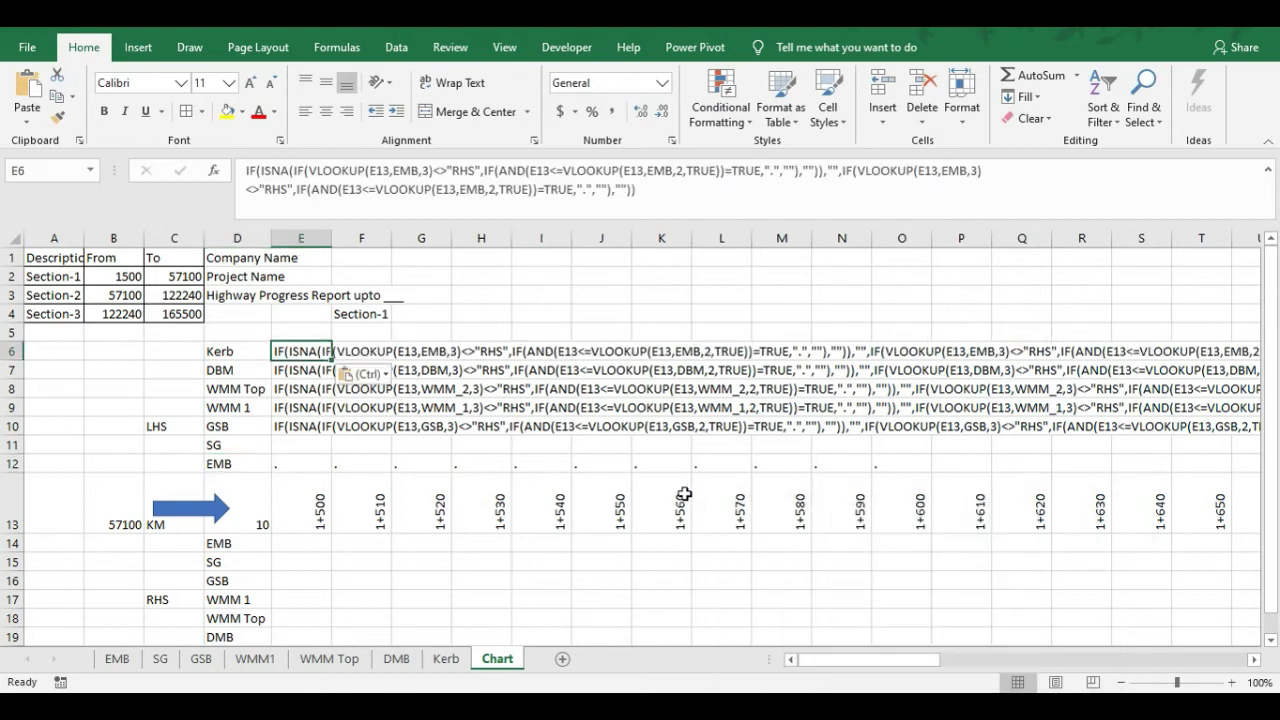
{"action": "key", "text": "ctrl+h"}
{"action": "left_click", "coordinate": [845, 598]}
{"action": "double_click", "coordinate": [845, 598]}
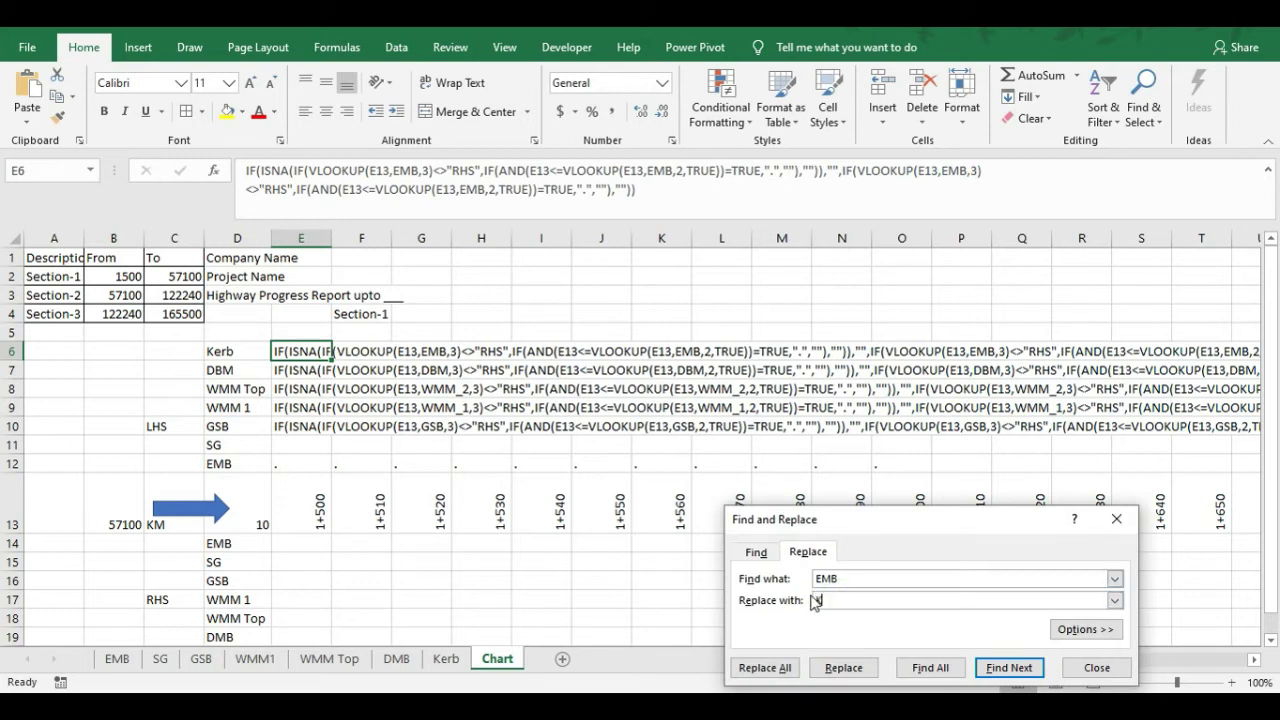
{"action": "type", "text": "Kerb"}
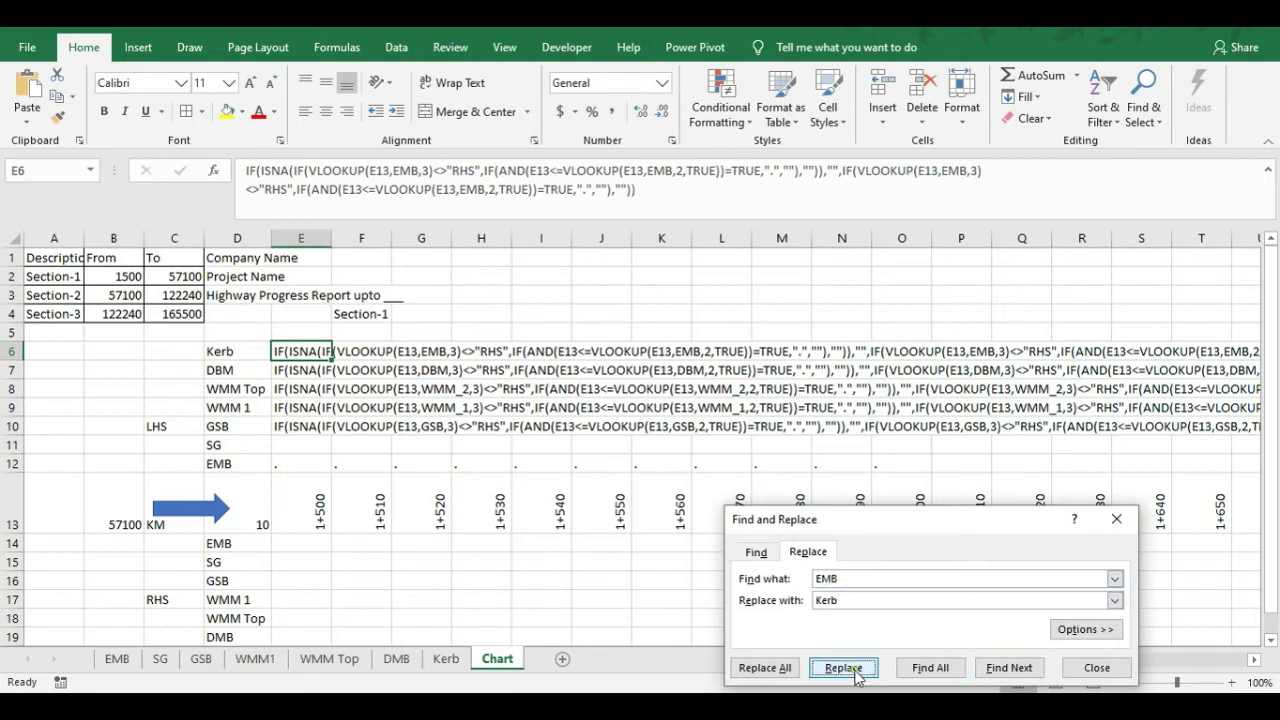
{"action": "left_click", "coordinate": [843, 668]}
{"action": "left_click", "coordinate": [1096, 668]}
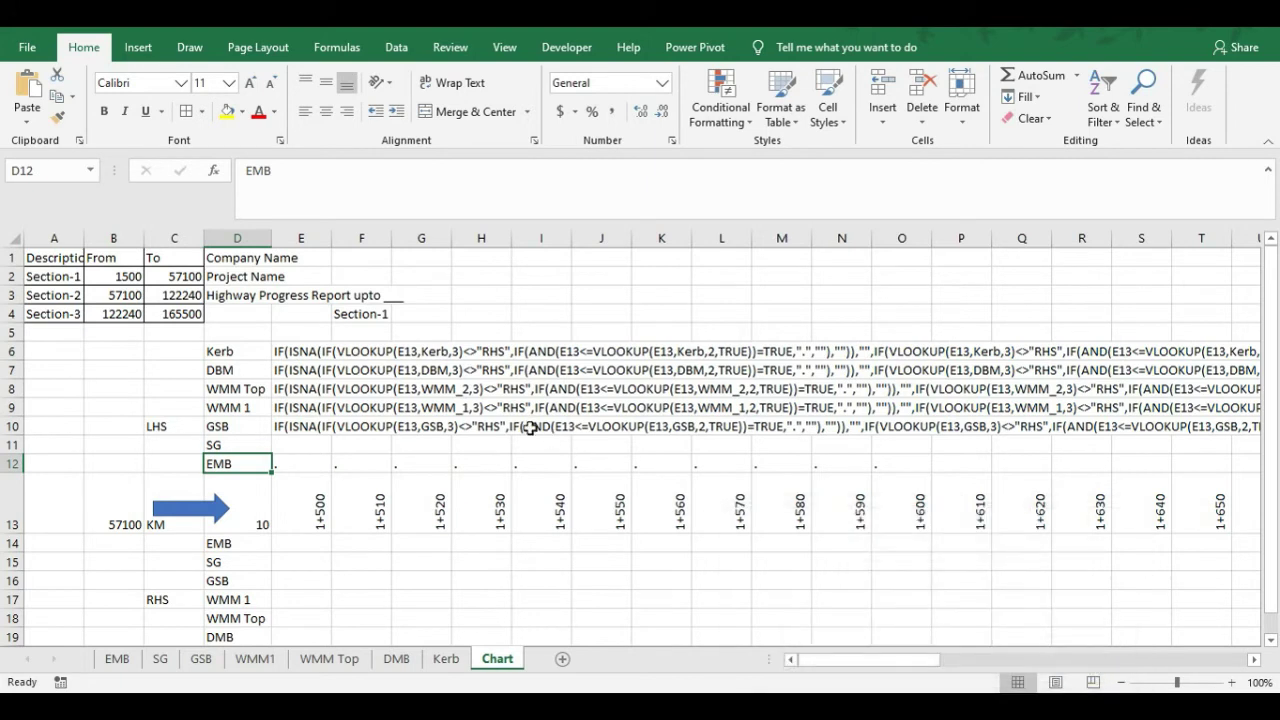
Add a leading = to the formulas in E6, E7 and E8 so they evaluate
{"action": "left_click", "coordinate": [290, 352]}
{"action": "left_click", "coordinate": [247, 175]}
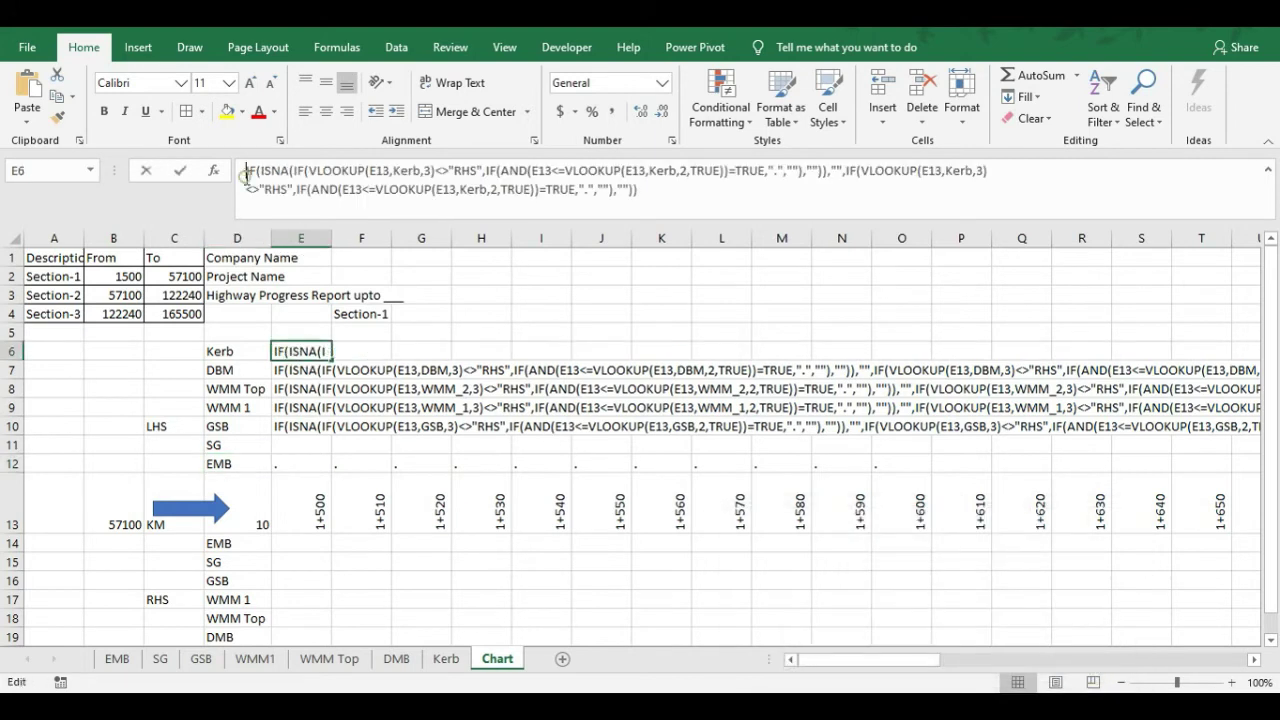
{"action": "type", "text": "="}
{"action": "key", "text": "Return"}
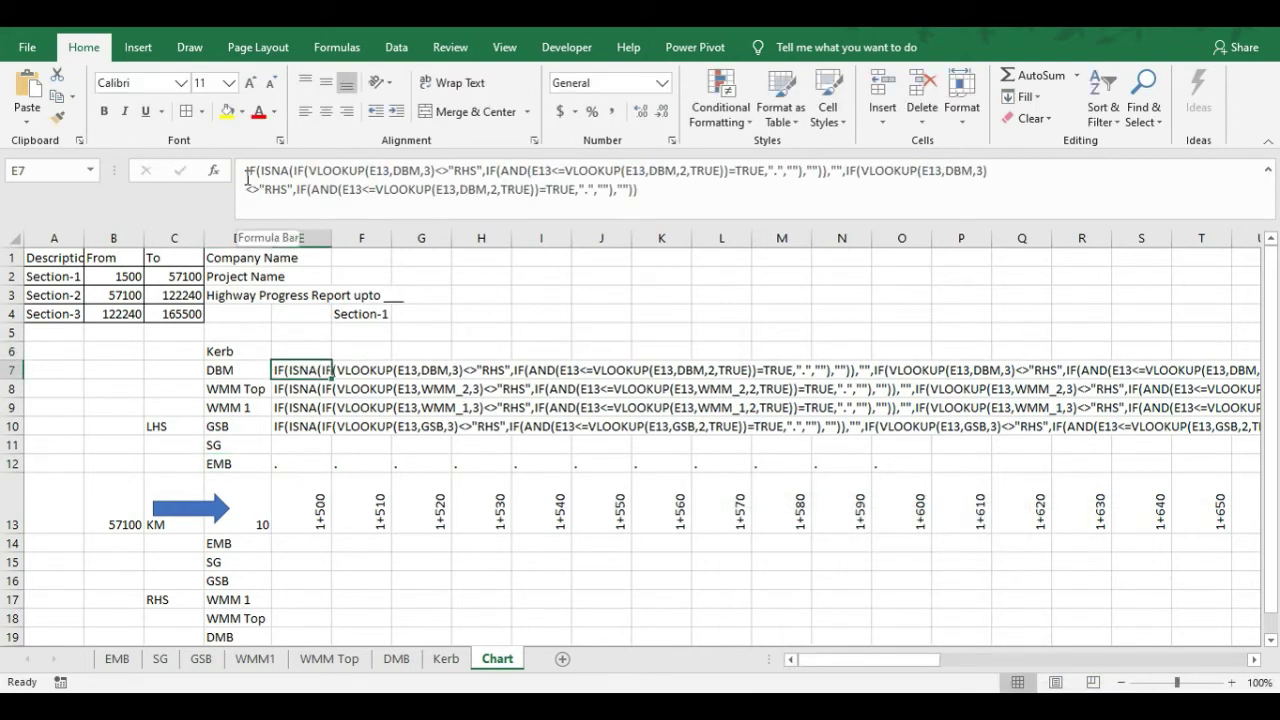
{"action": "left_click", "coordinate": [246, 175]}
{"action": "type", "text": "="}
{"action": "key", "text": "Return"}
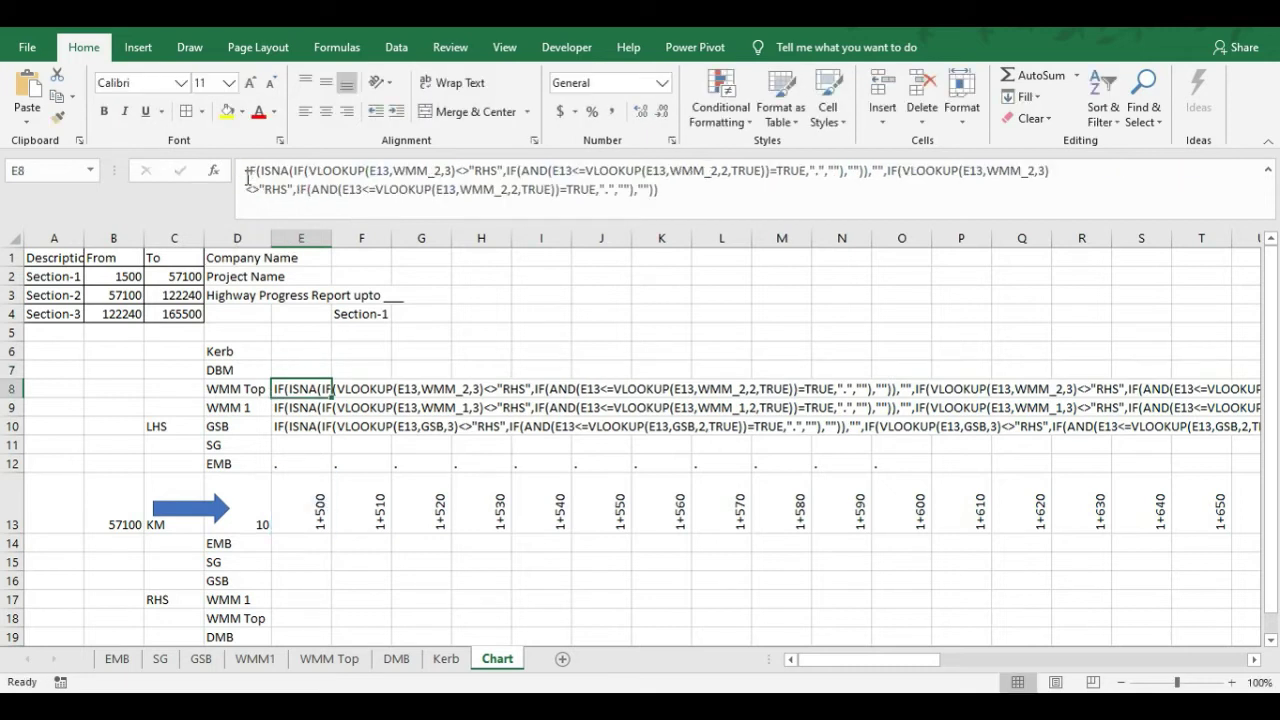
{"action": "left_click", "coordinate": [247, 175]}
{"action": "type", "text": "="}
{"action": "key", "text": "Return"}
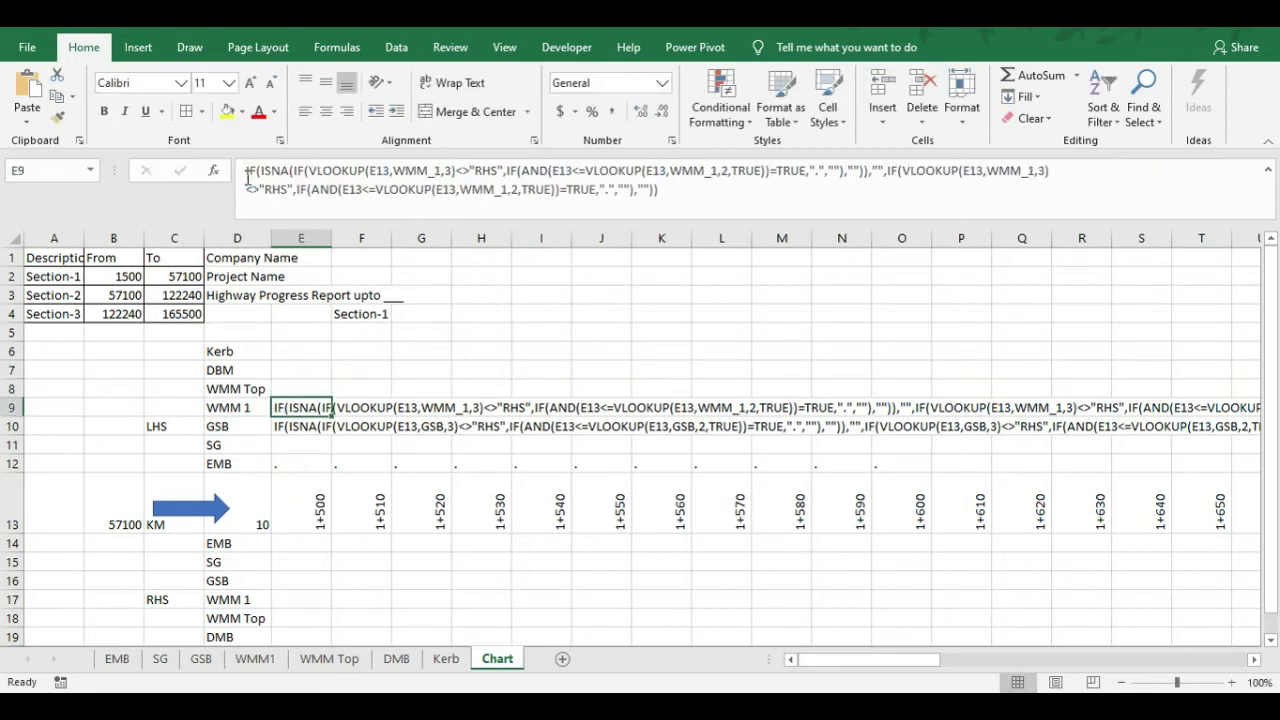
Add a leading = to the E9 and E10 formulas so they evaluate too
{"action": "left_click", "coordinate": [247, 175]}
{"action": "type", "text": "="}
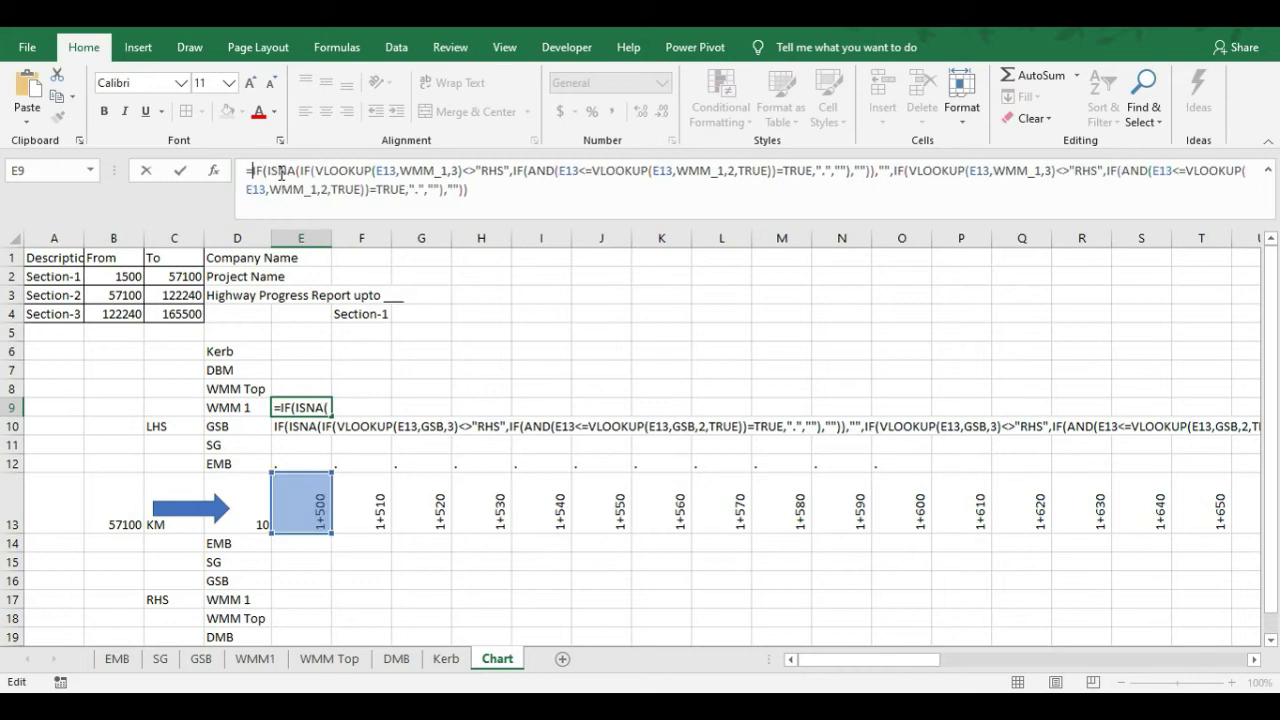
{"action": "key", "text": "Return"}
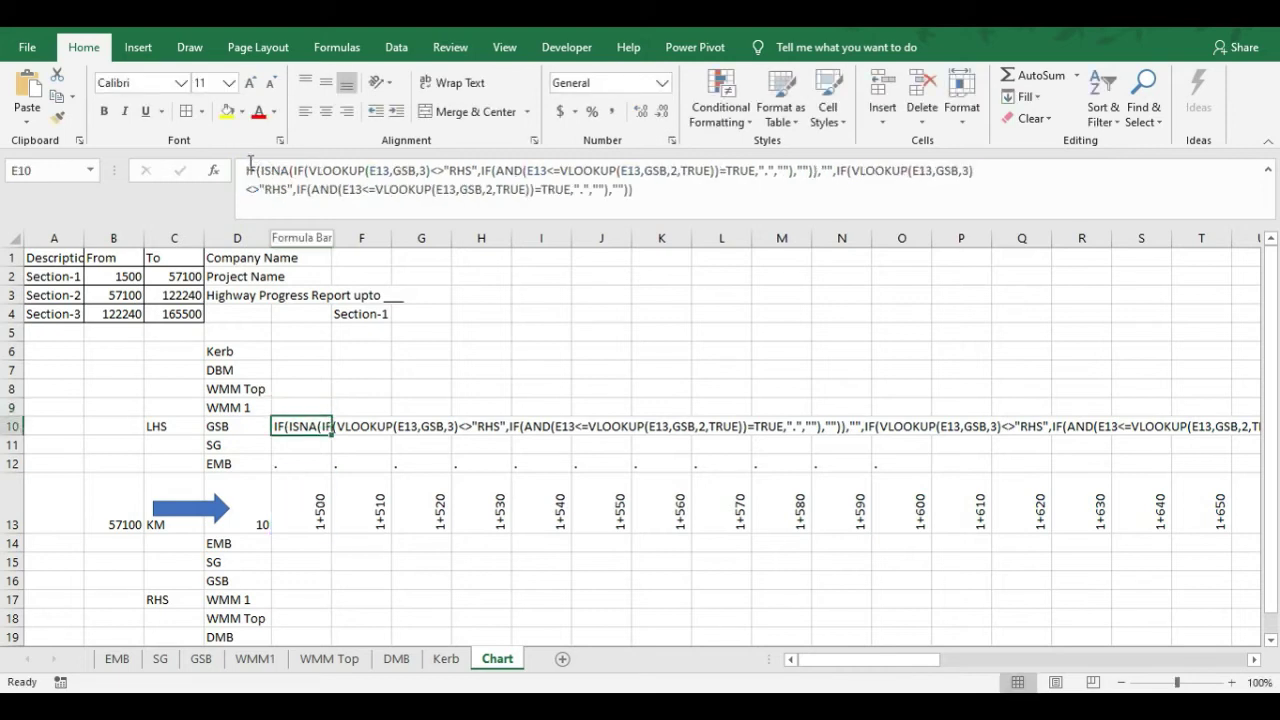
{"action": "left_click", "coordinate": [247, 171]}
{"action": "type", "text": "="}
{"action": "key", "text": "Return"}
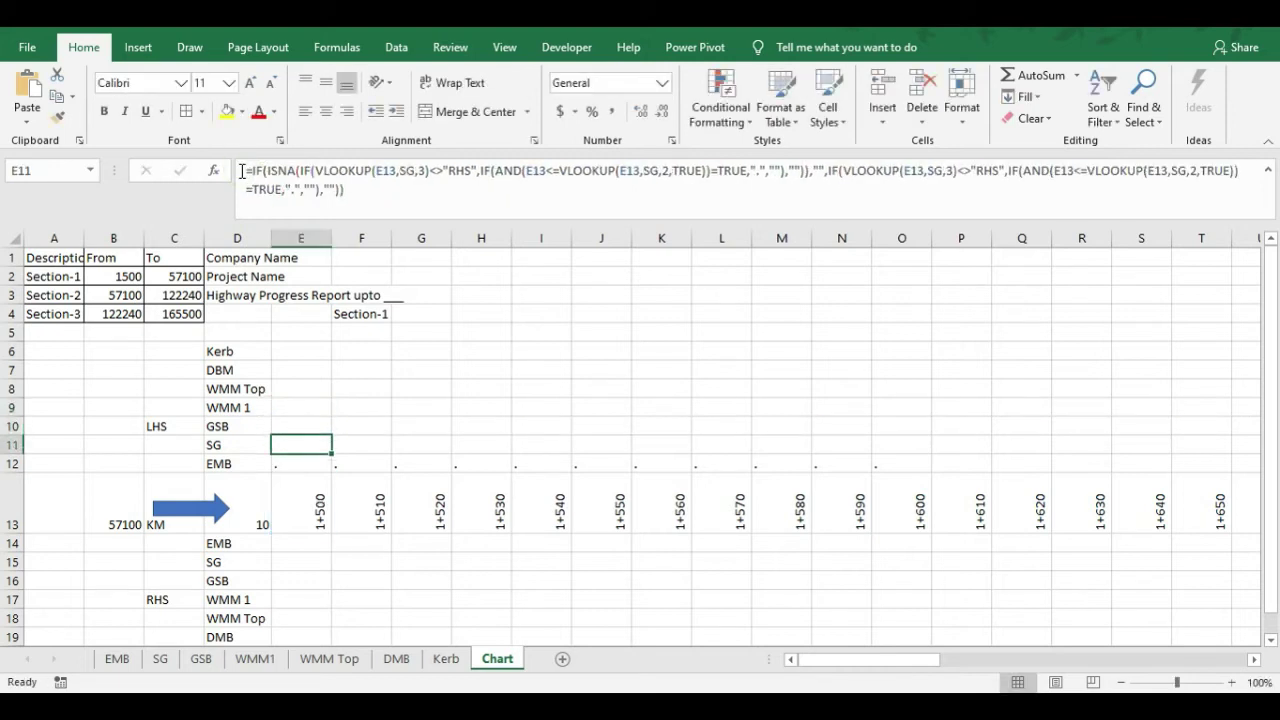
Fill the LHS formulas in E6:E11 right across the chart to column BI
{"action": "left_click_drag", "start_coordinate": [286, 347], "coordinate": [1140, 437]}
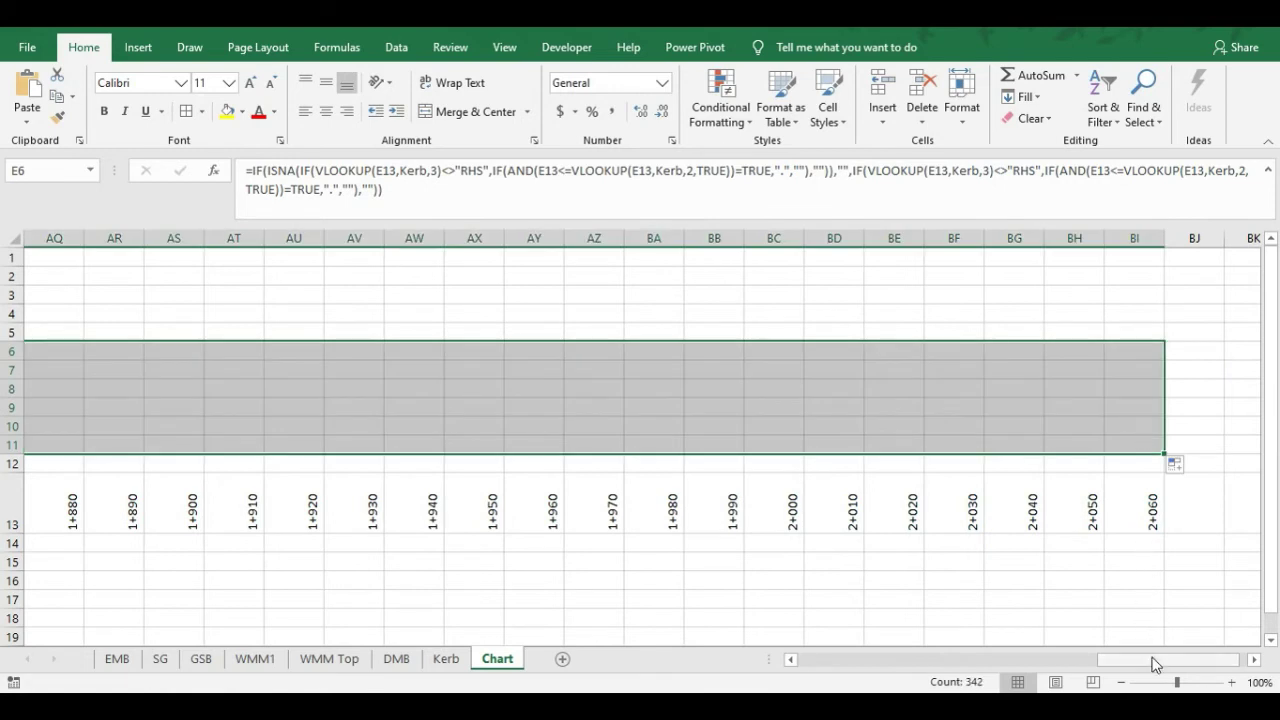
{"action": "left_click_drag", "start_coordinate": [1157, 659], "coordinate": [830, 659]}
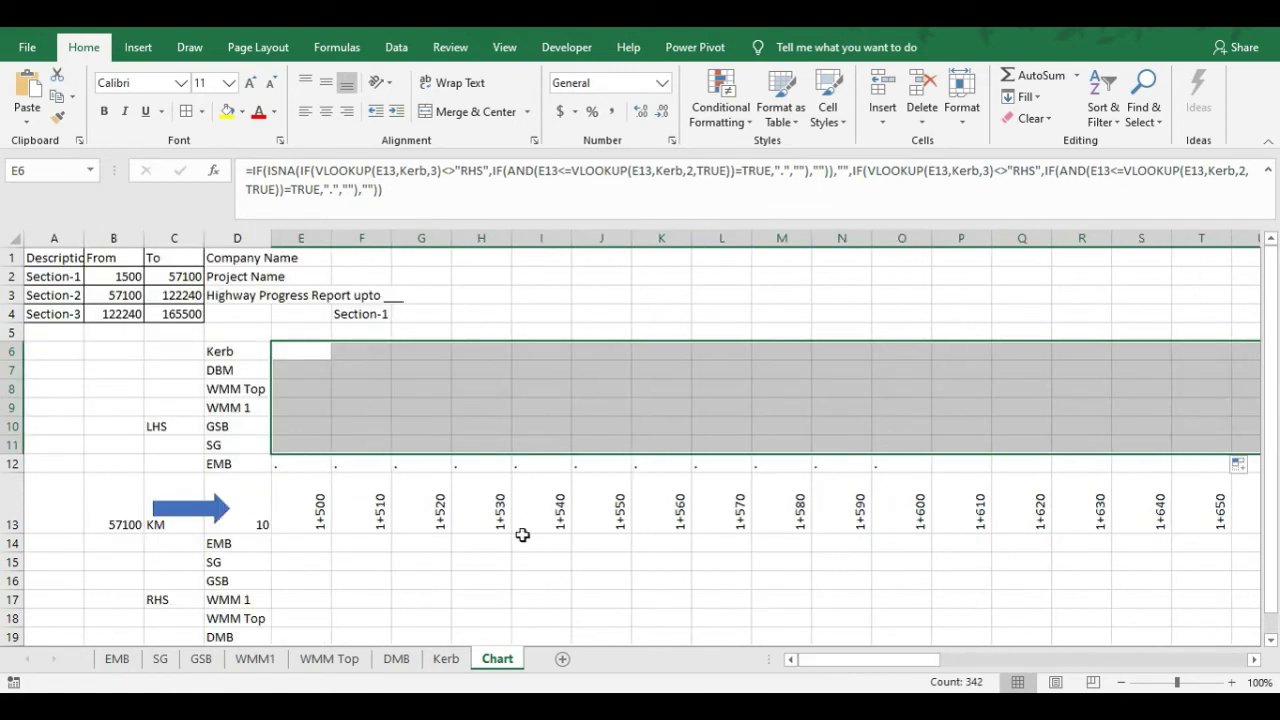
{"action": "left_click", "coordinate": [285, 348]}
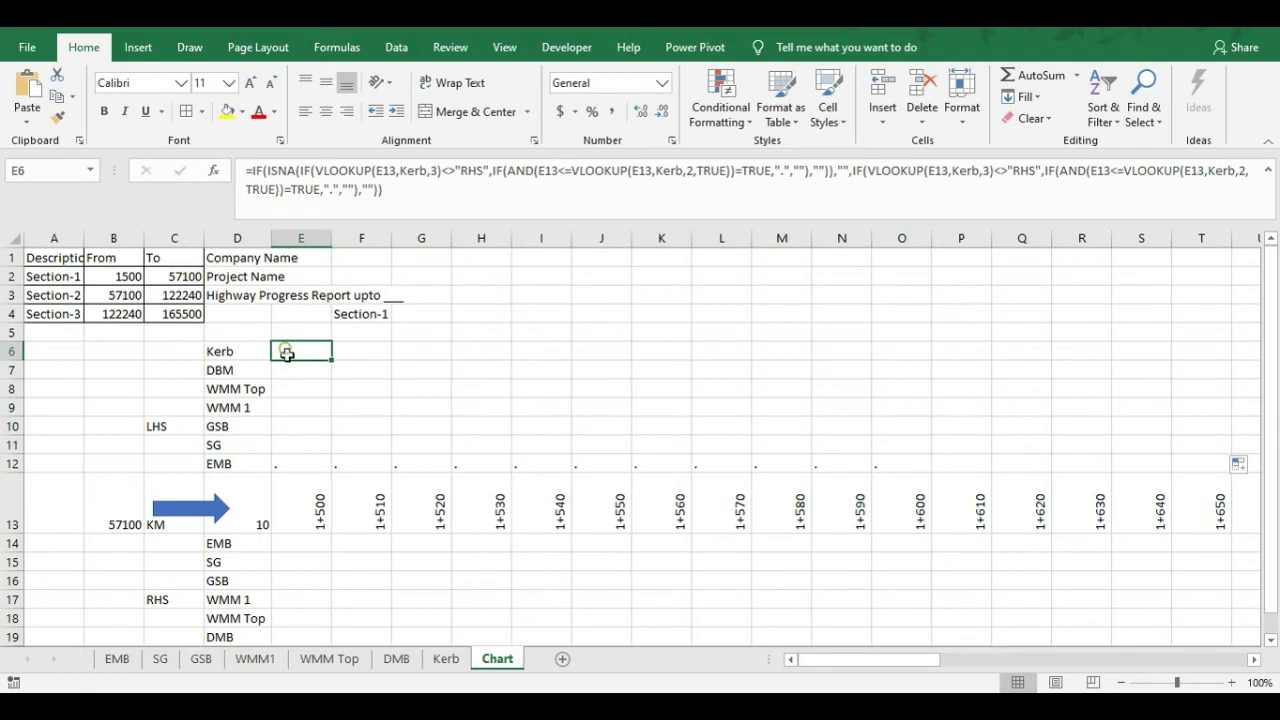
Check E12's EMB formula, then copy it for pasting into E14
{"action": "left_click", "coordinate": [296, 464]}
{"action": "scroll", "coordinate": [362, 430], "scroll_direction": "down", "scroll_amount": 2}
{"action": "scroll", "coordinate": [355, 430], "scroll_direction": "up", "scroll_amount": 2}
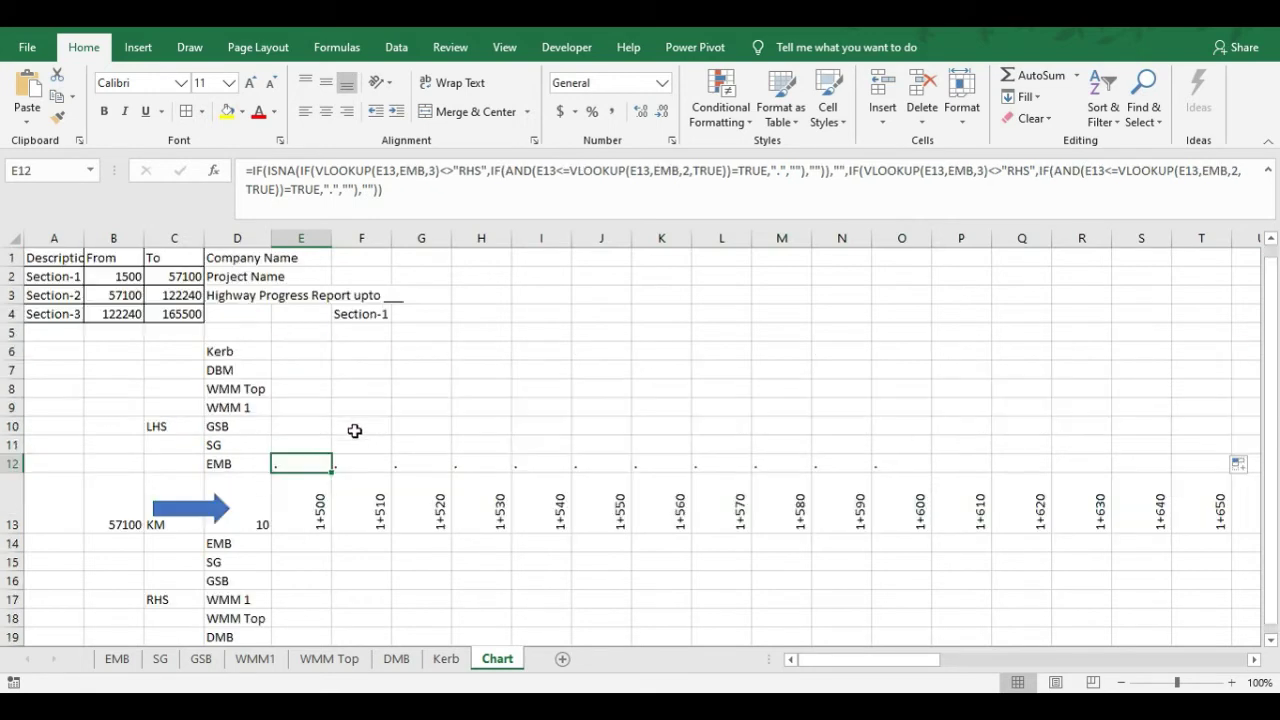
{"action": "double_click", "coordinate": [289, 465]}
{"action": "key", "text": "Escape"}
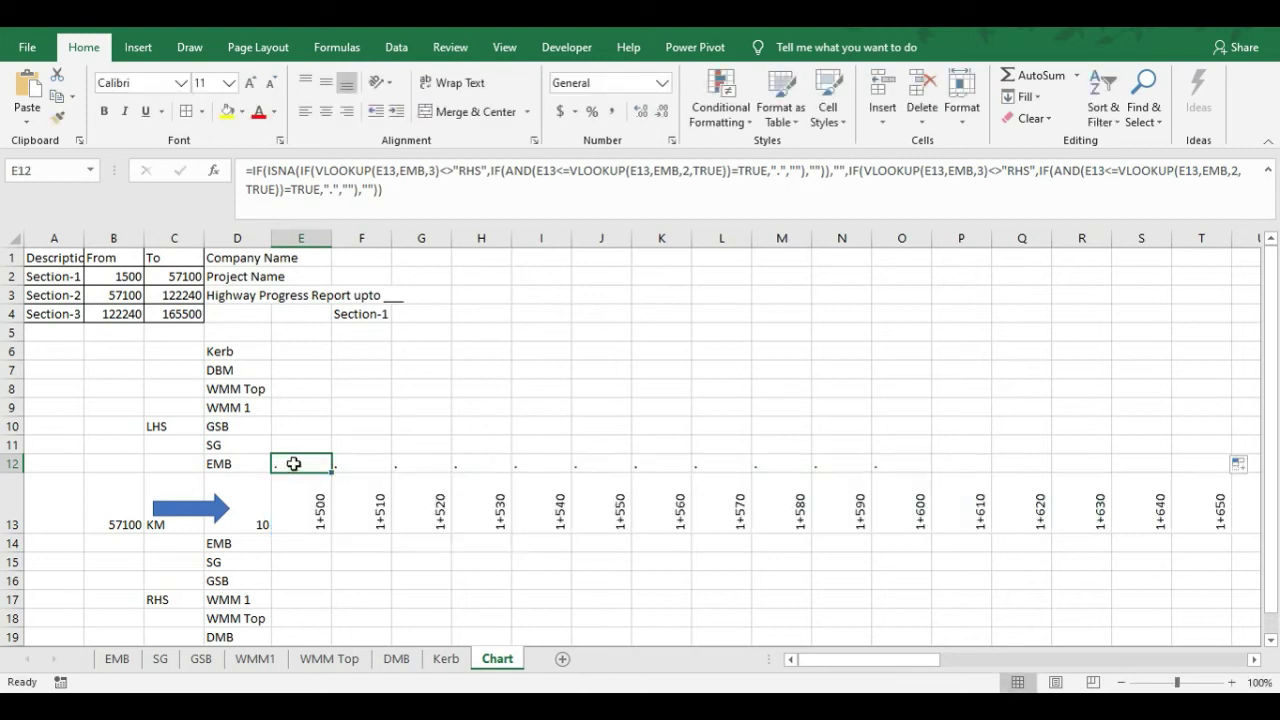
{"action": "left_click_drag", "start_coordinate": [290, 350], "coordinate": [291, 463]}
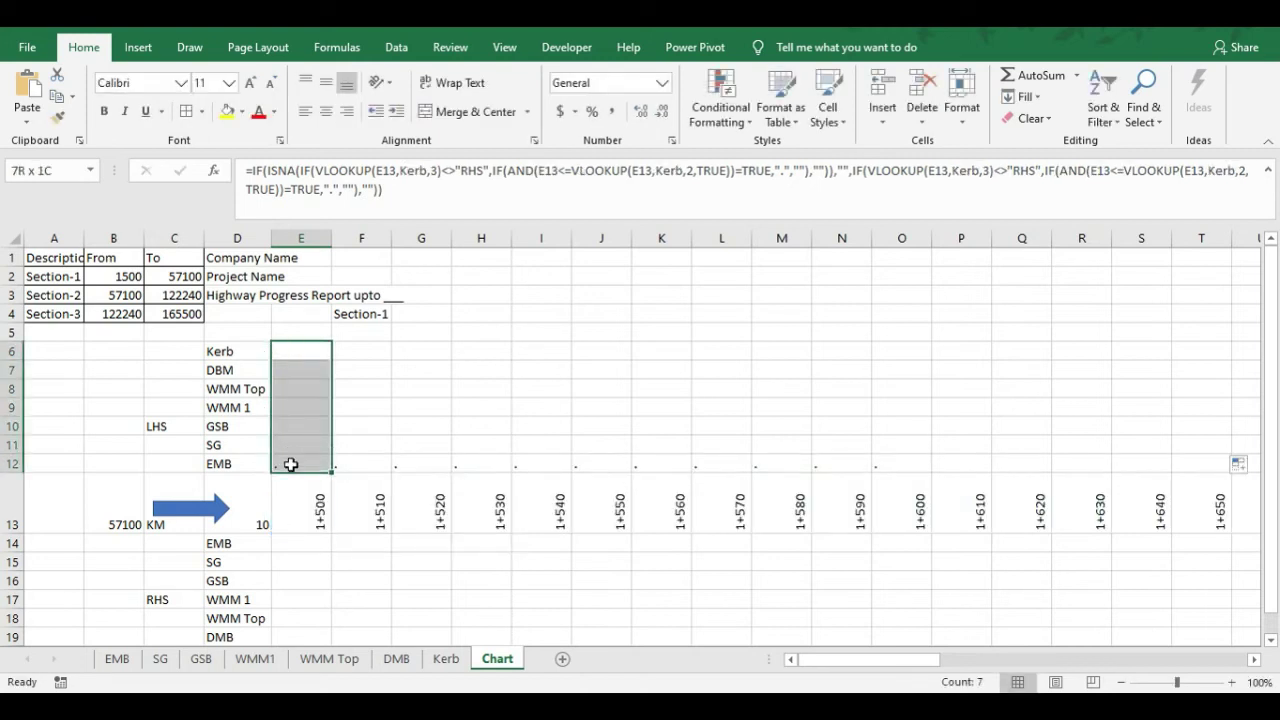
{"action": "left_click", "coordinate": [311, 460]}
{"action": "scroll", "coordinate": [315, 459], "scroll_direction": "down", "scroll_amount": 2}
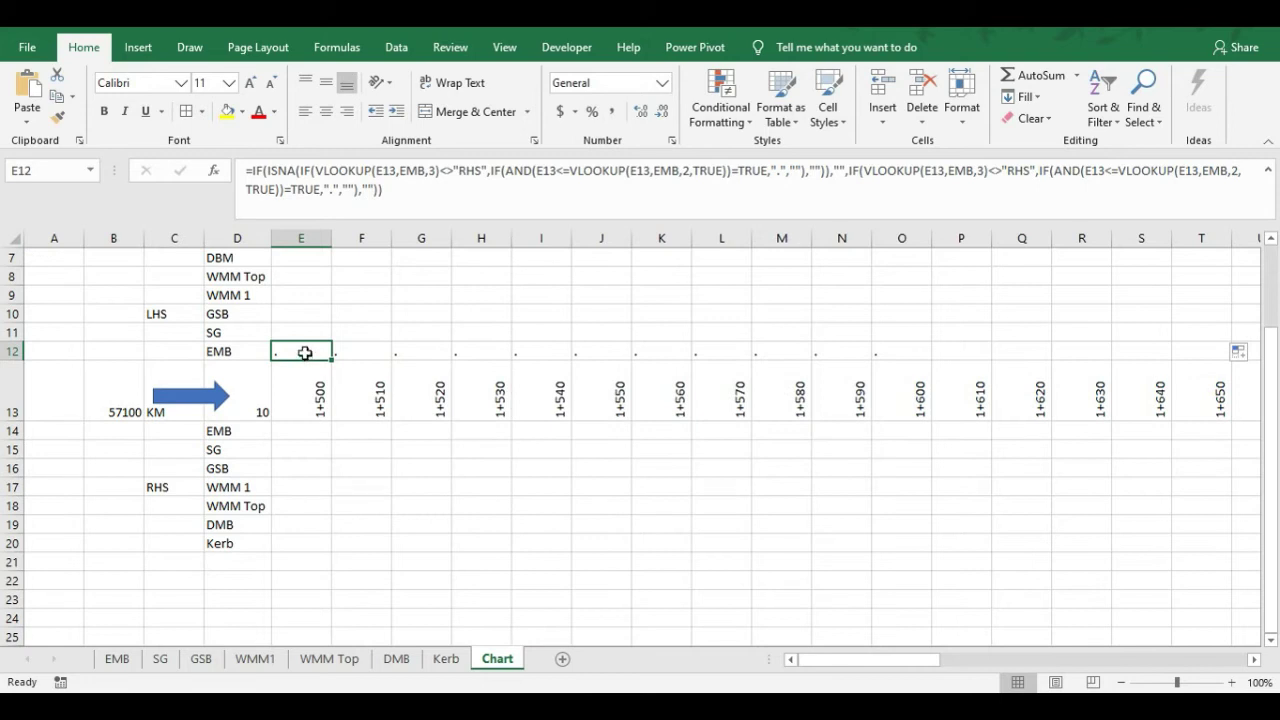
{"action": "key", "text": "ctrl+c"}
{"action": "left_click", "coordinate": [307, 435]}
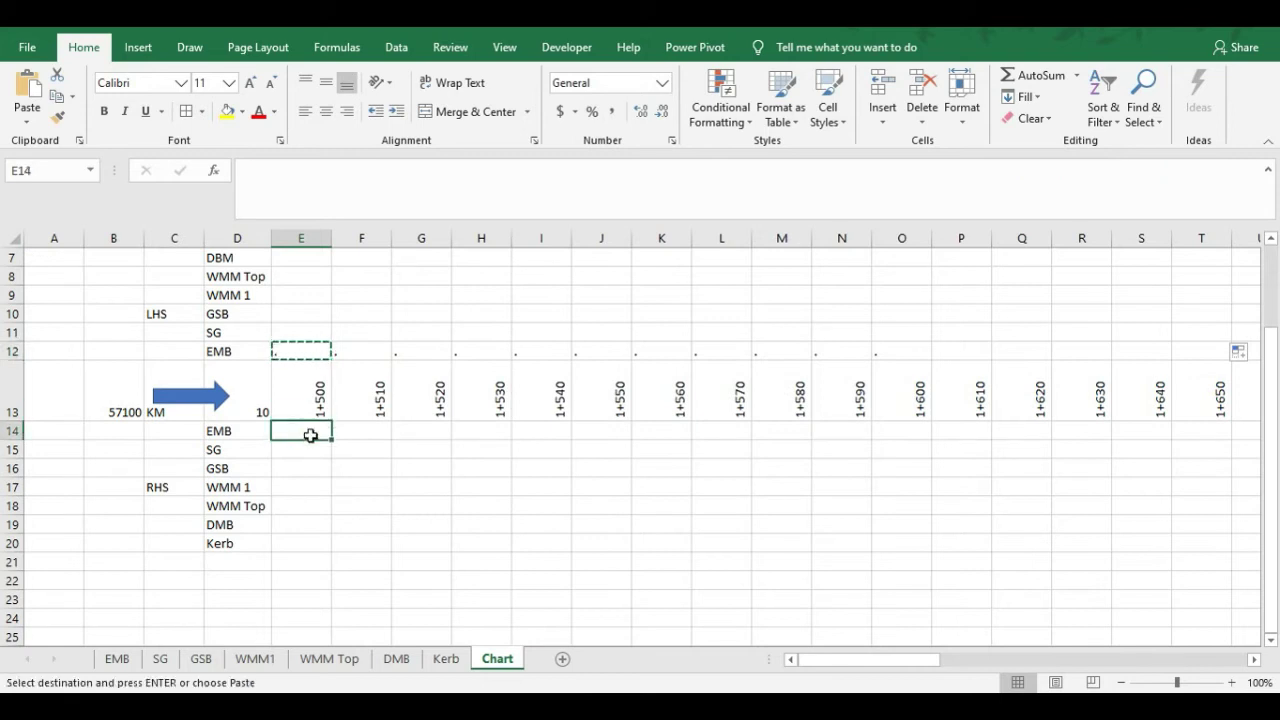
Paste the EMB formula into E14 and strip its leading = to keep it as text
{"action": "key", "text": "Return"}
{"action": "scroll", "coordinate": [307, 435], "scroll_direction": "up", "scroll_amount": 1}
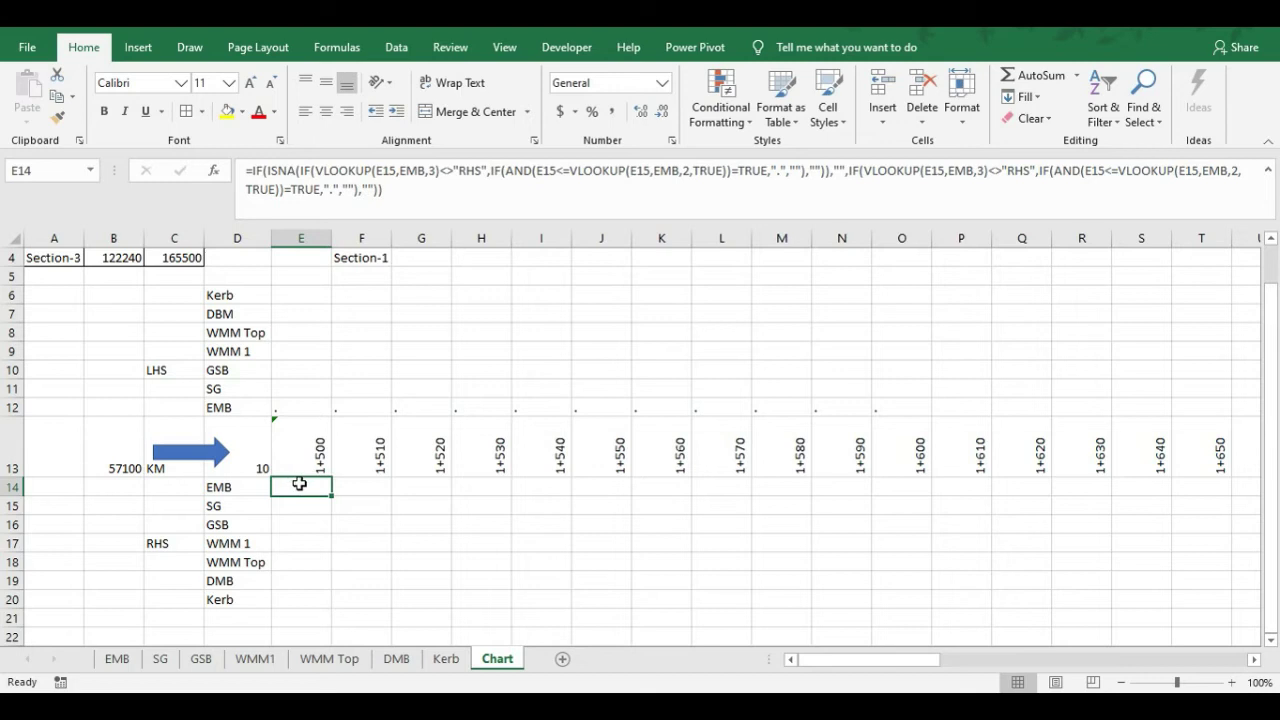
{"action": "double_click", "coordinate": [299, 484]}
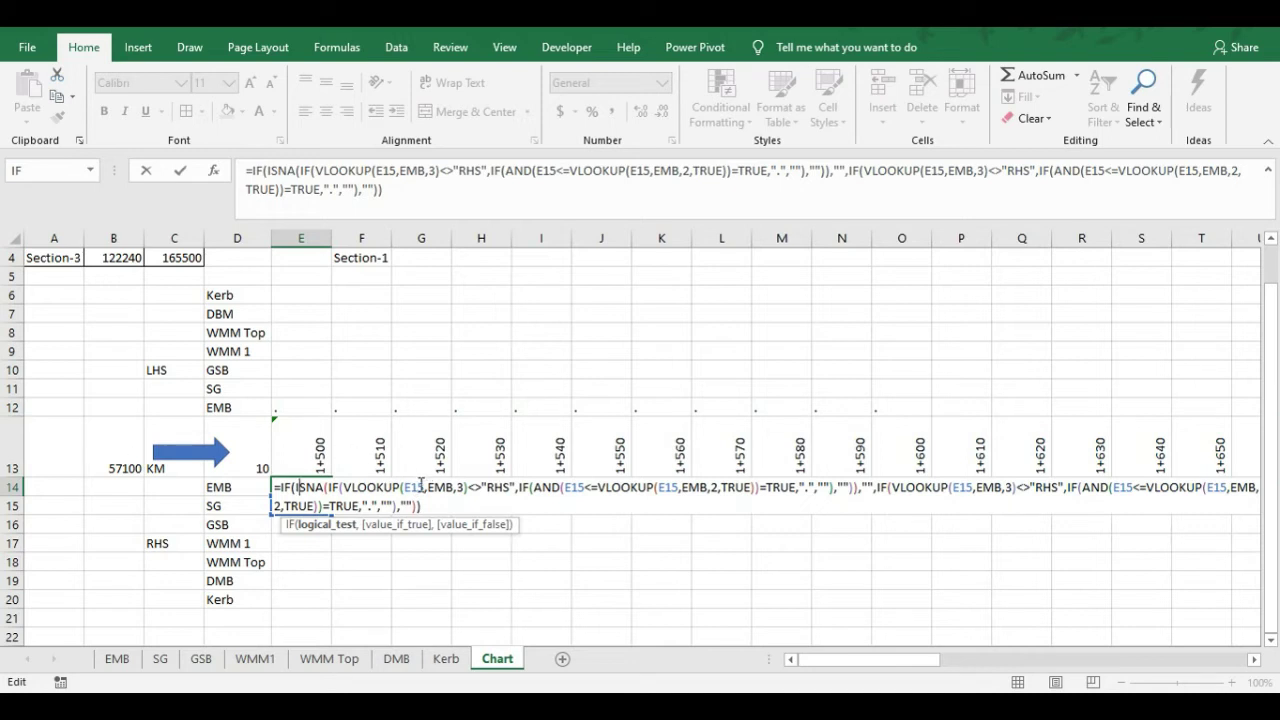
{"action": "left_click", "coordinate": [423, 487]}
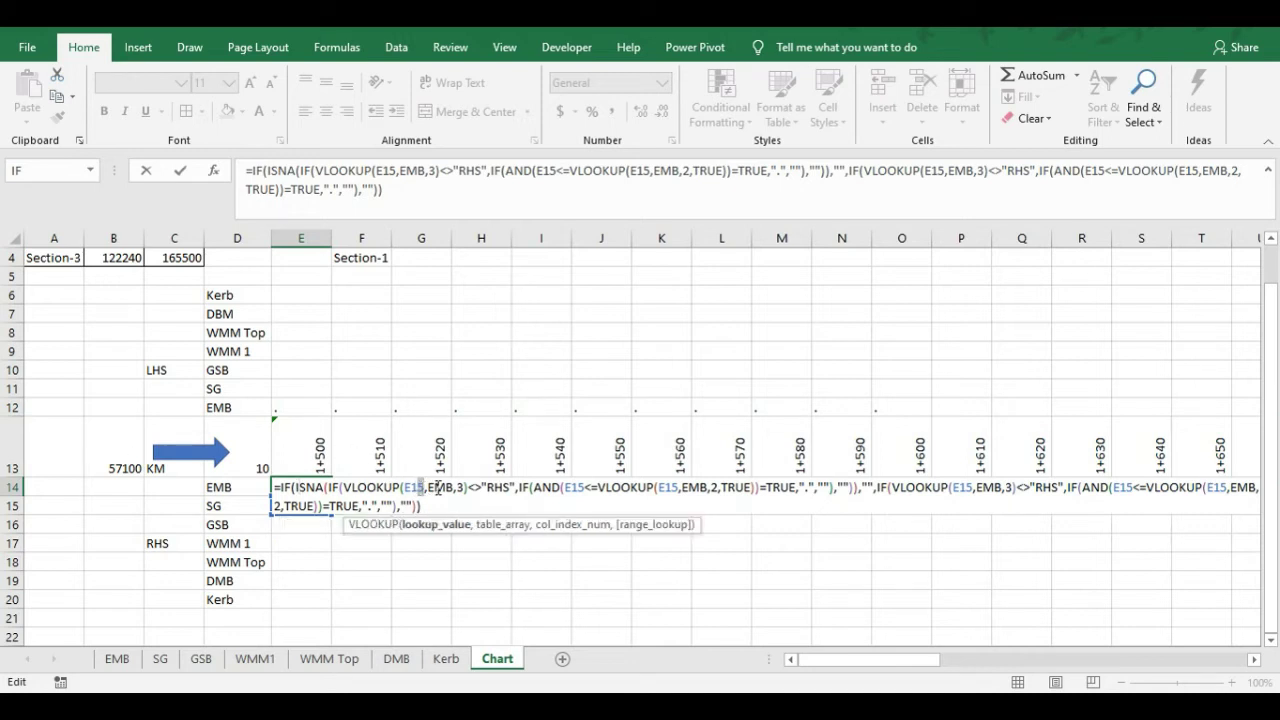
{"action": "key", "text": "Home"}
{"action": "key", "text": "Delete"}
{"action": "key", "text": "ctrl+Return"}
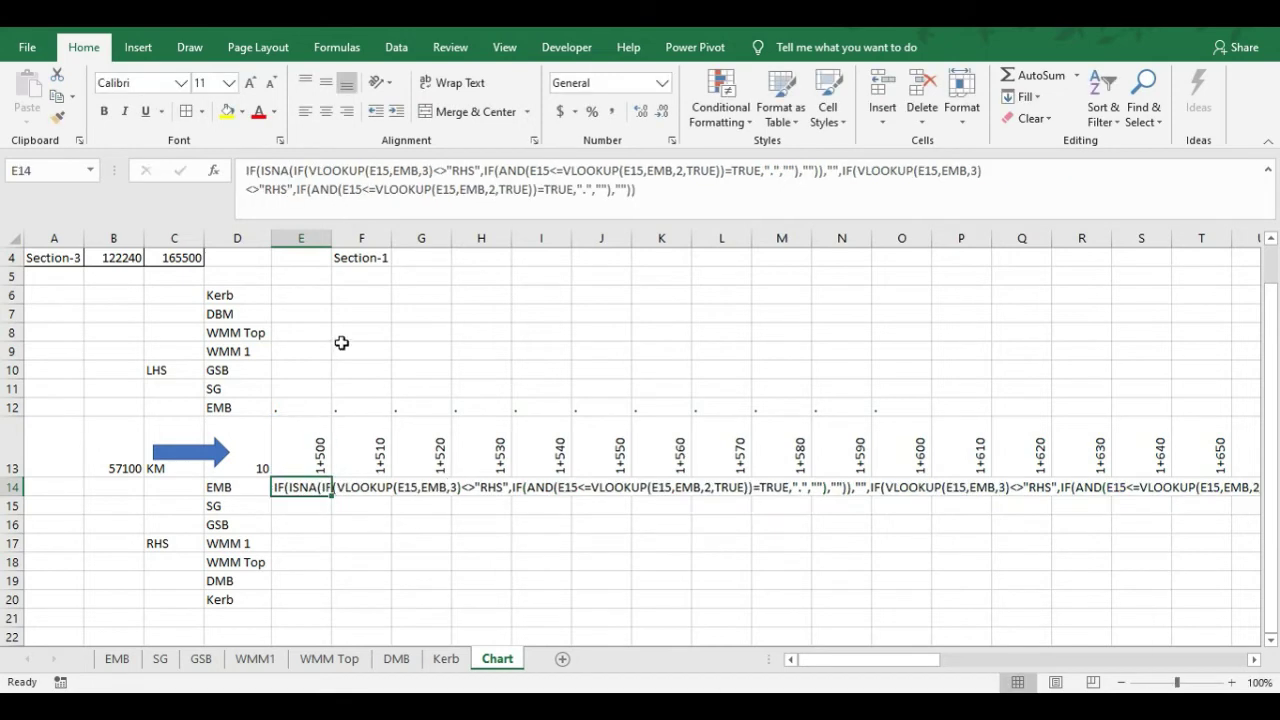
Use Find and Replace to change E15 to E13 in E14's formula
{"action": "key", "text": "ctrl+h"}
{"action": "double_click", "coordinate": [850, 579]}
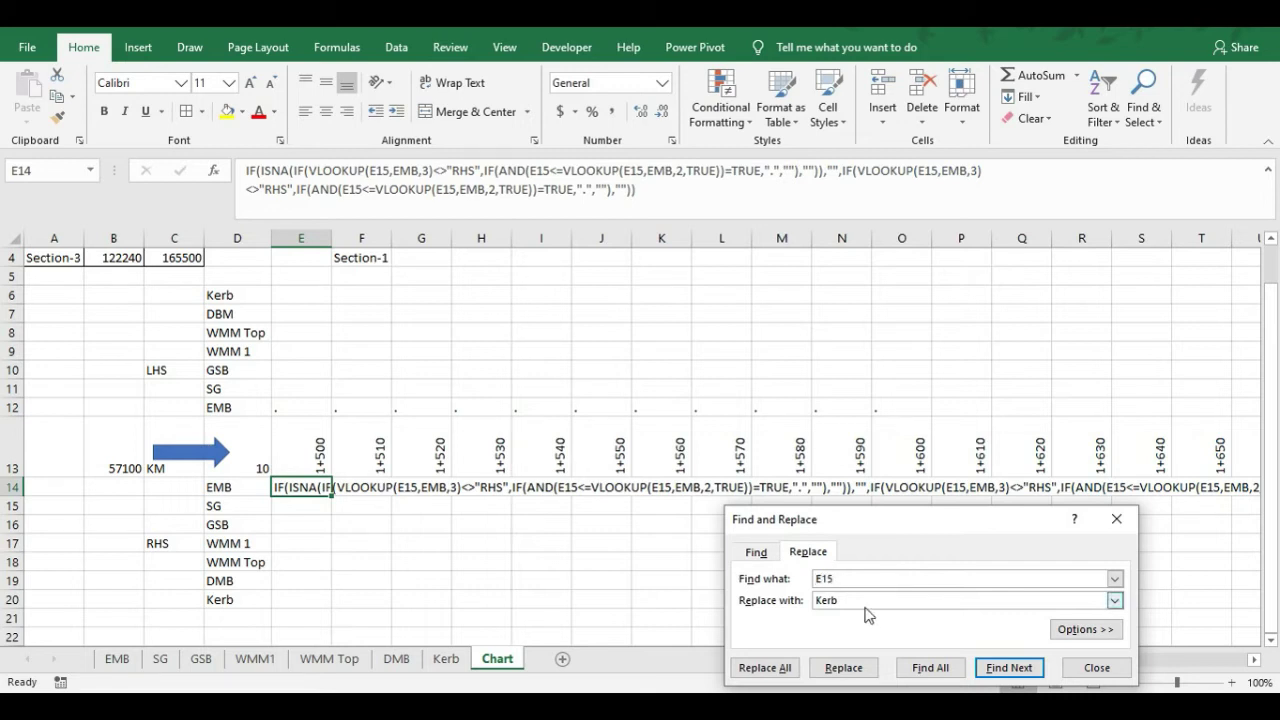
{"action": "left_click_drag", "start_coordinate": [860, 602], "coordinate": [806, 610]}
{"action": "type", "text": "E13"}
{"action": "left_click", "coordinate": [838, 672]}
{"action": "left_click", "coordinate": [1098, 668]}
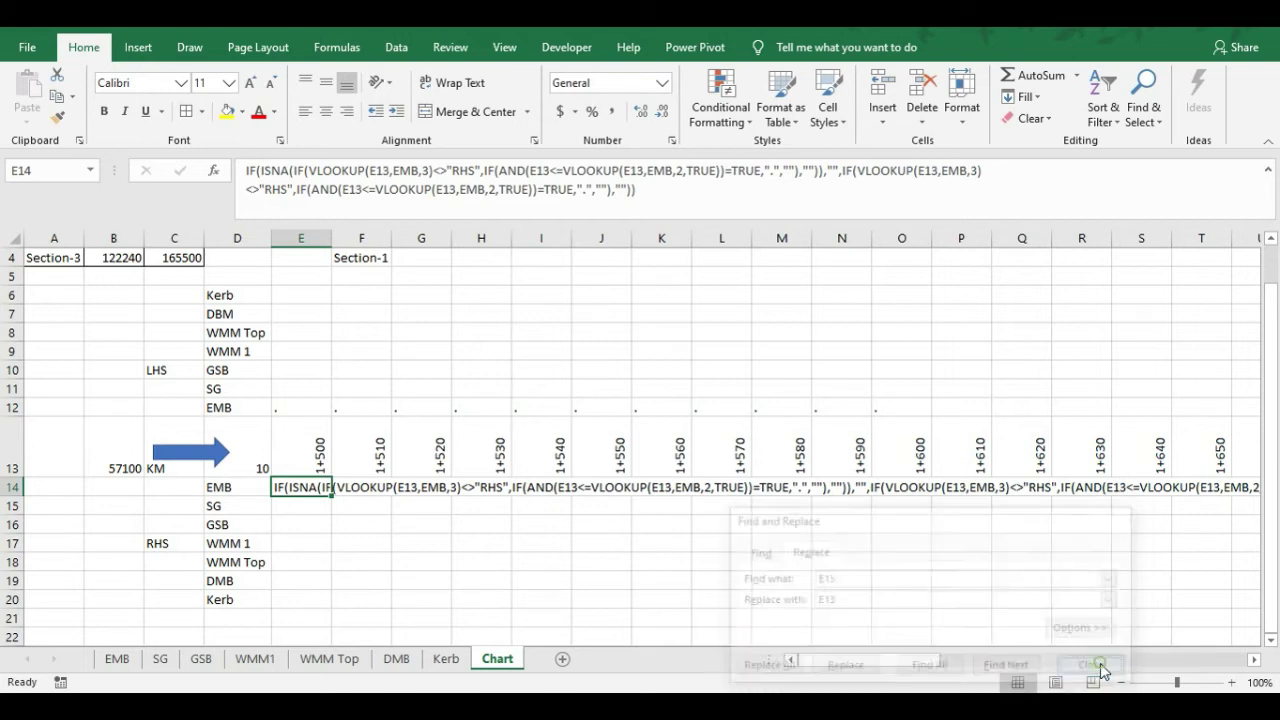
{"action": "left_click", "coordinate": [242, 174]}
Prefix E14's formula with = and fill it across row 14 to column BI
{"action": "type", "text": "="}
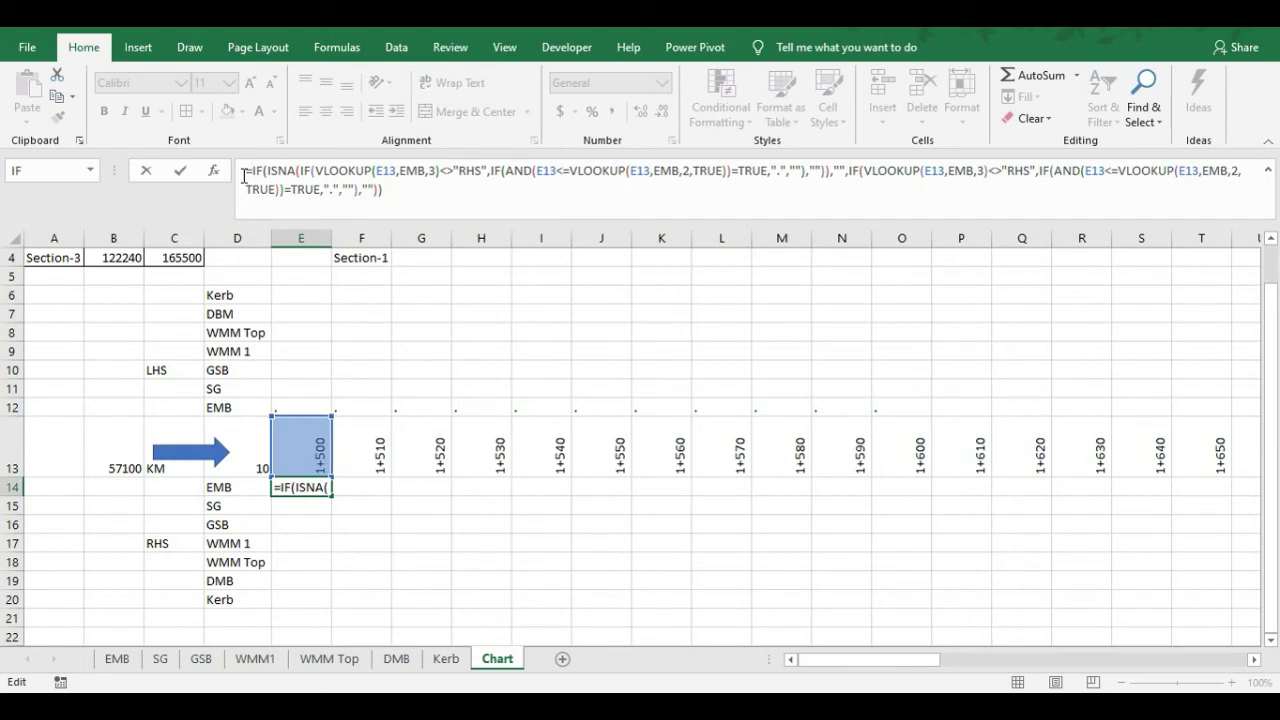
{"action": "key", "text": "Return"}
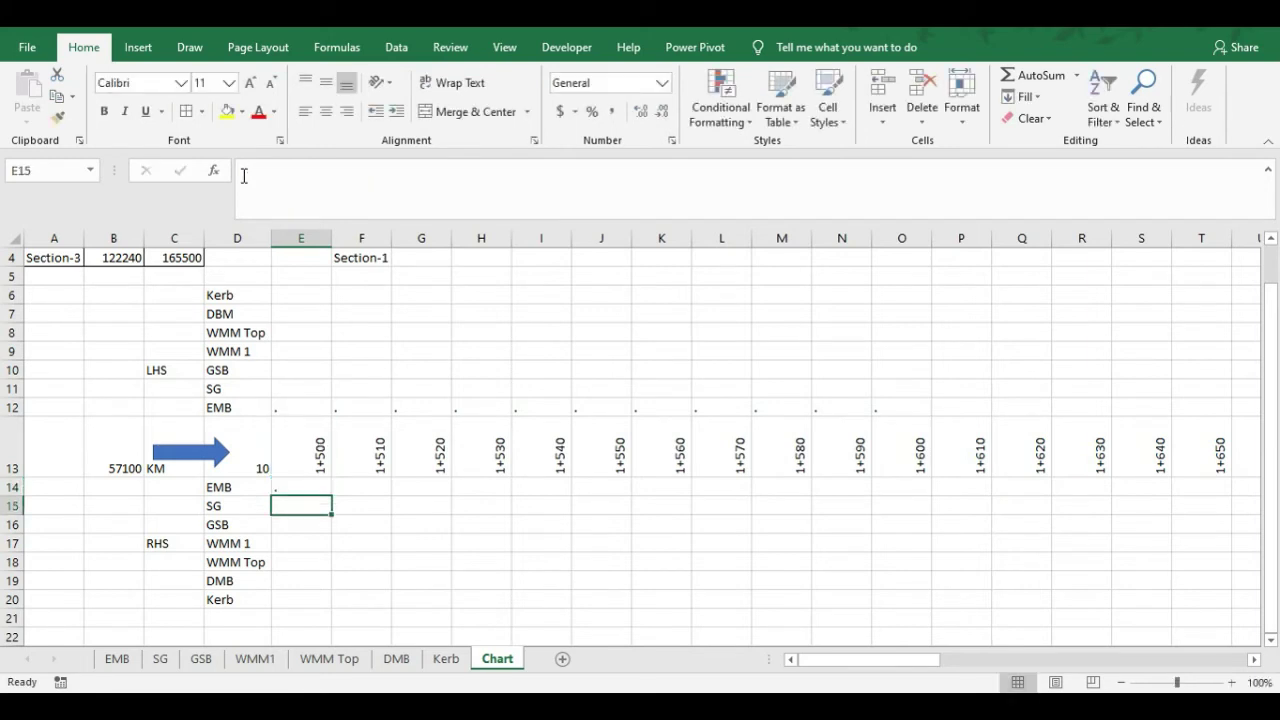
{"action": "left_click", "coordinate": [312, 487]}
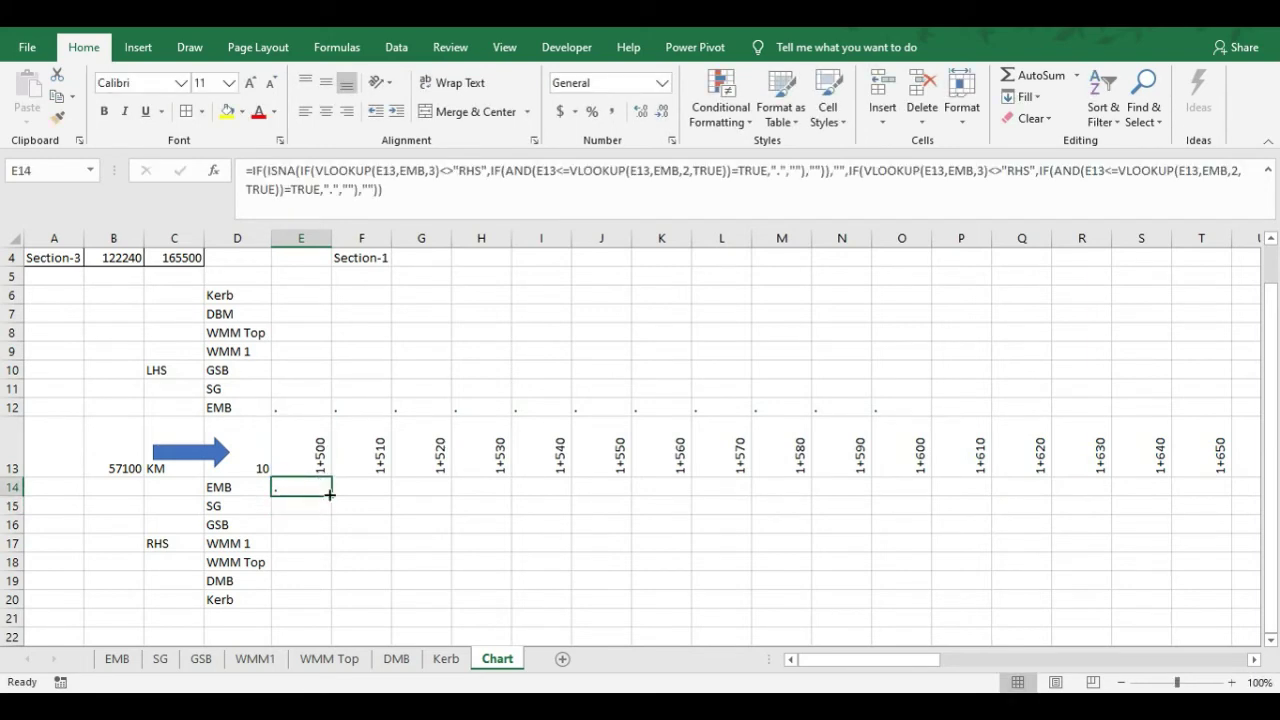
{"action": "left_click_drag", "start_coordinate": [332, 494], "coordinate": [1046, 486]}
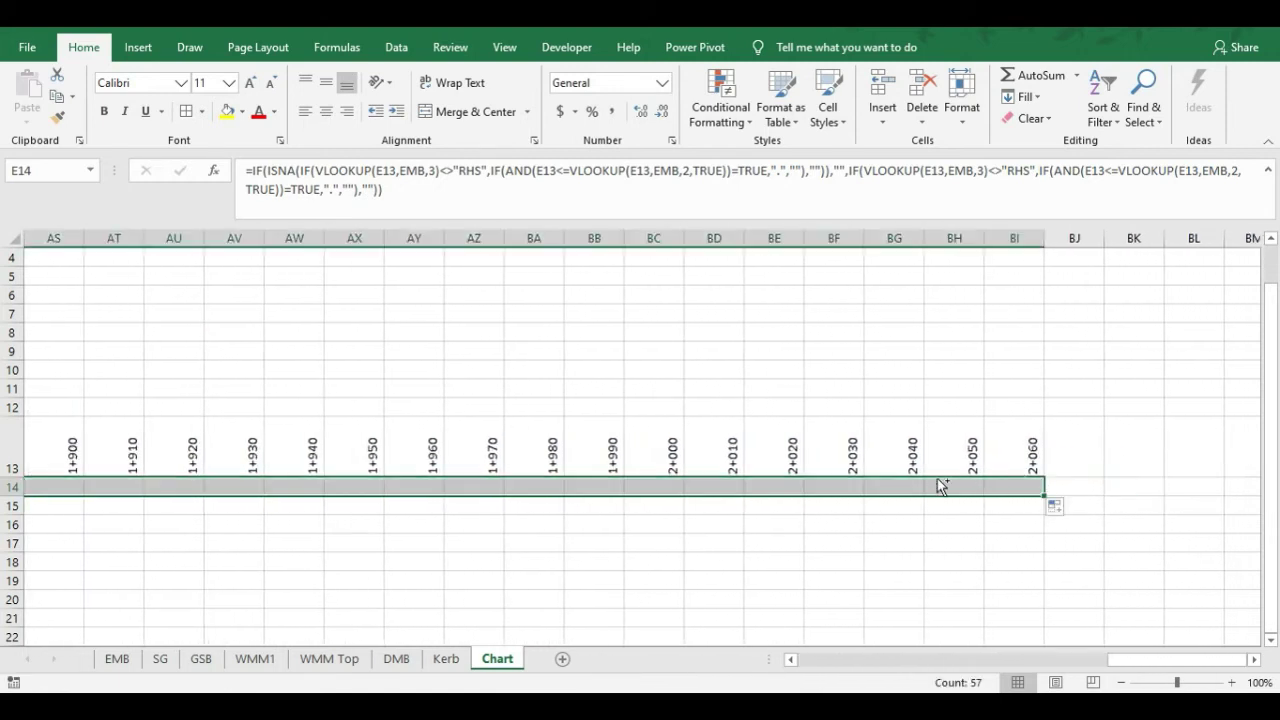
{"action": "key", "text": "Left"}
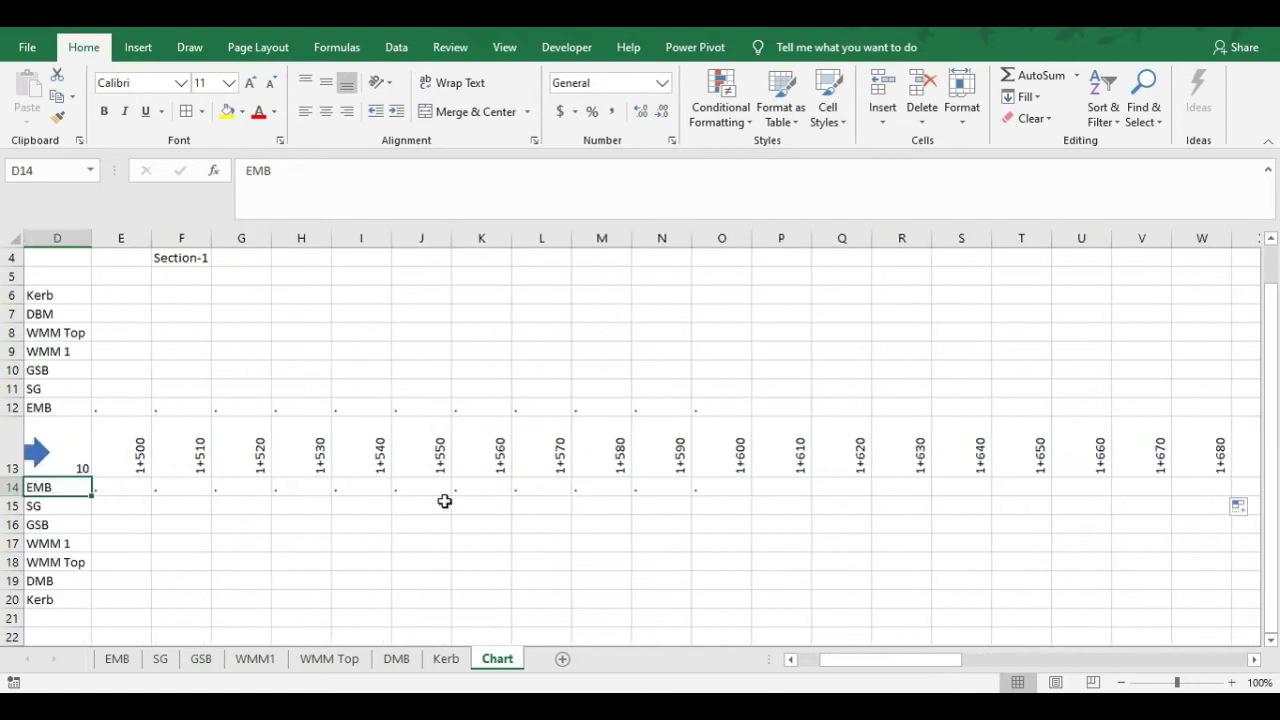
Copy the SG, GSB and WMM 1 formulas from E11, E10, E9 into E15, E16, E17
{"action": "left_click", "coordinate": [140, 503]}
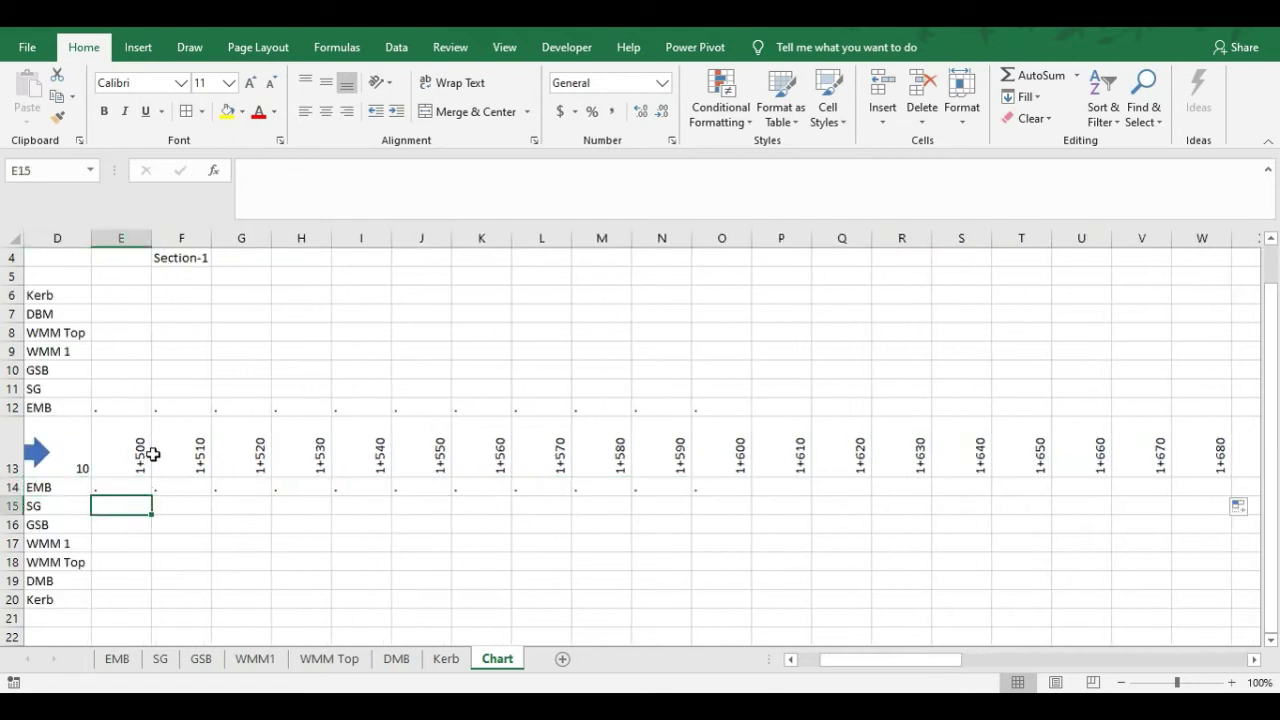
{"action": "left_click", "coordinate": [121, 386]}
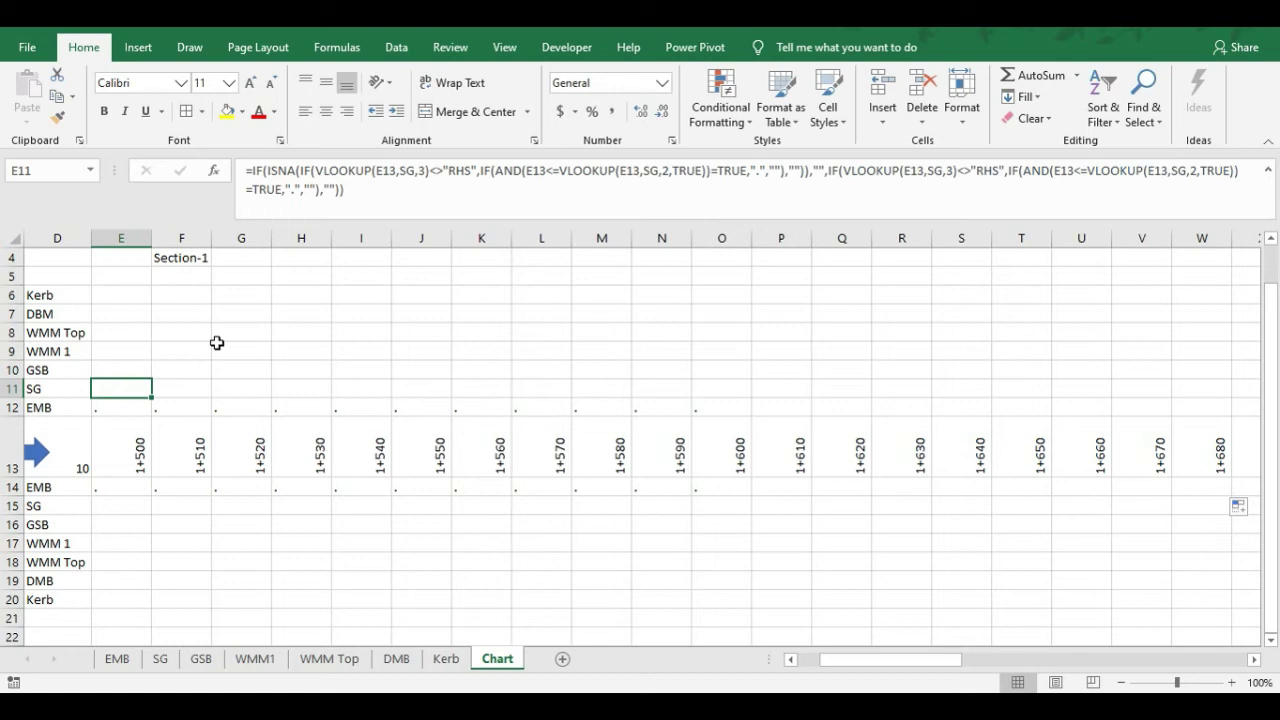
{"action": "key", "text": "ctrl+c"}
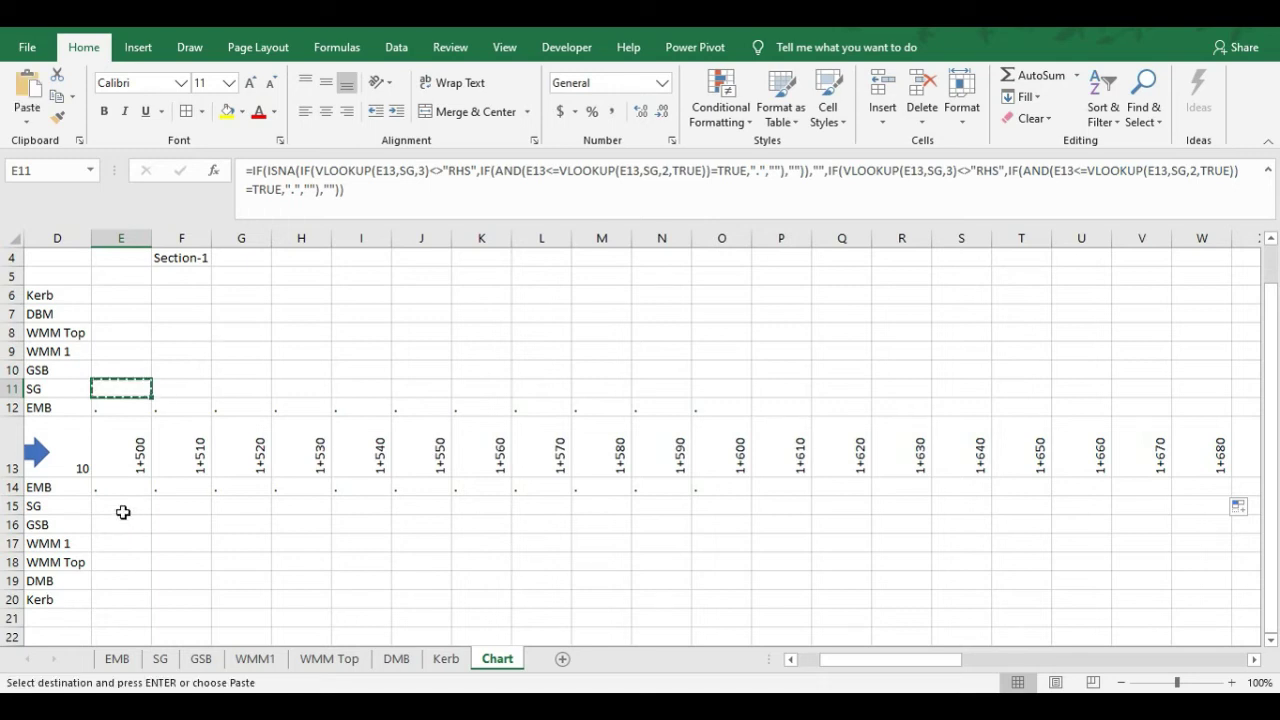
{"action": "left_click", "coordinate": [122, 513]}
{"action": "key", "text": "ctrl+v"}
{"action": "left_click", "coordinate": [115, 370]}
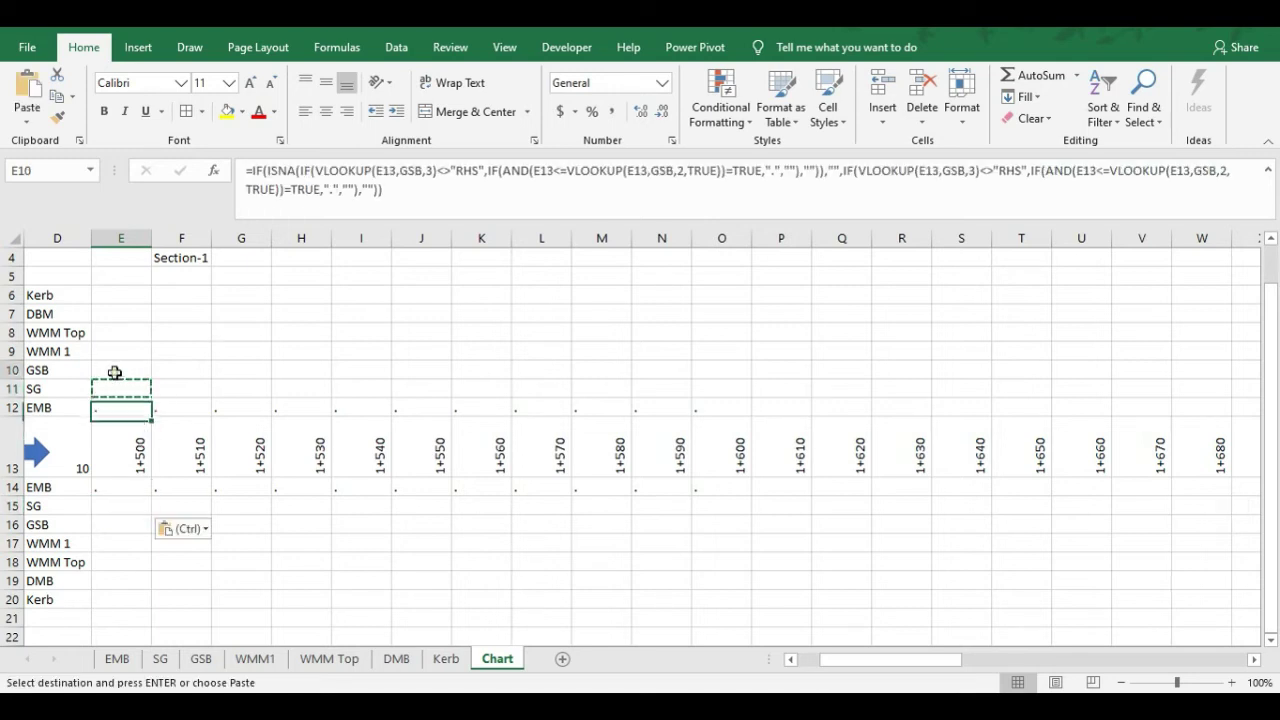
{"action": "key", "text": "ctrl+c"}
{"action": "key", "text": "ctrl+c"}
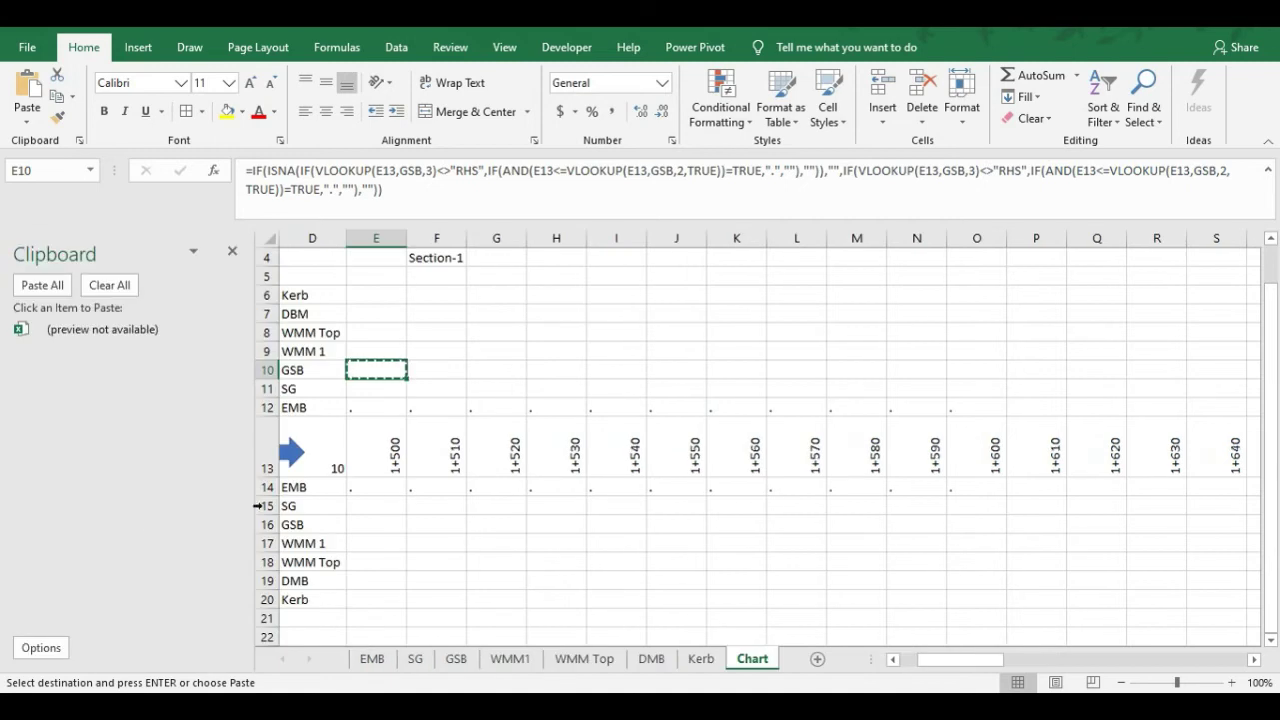
{"action": "left_click", "coordinate": [373, 524]}
{"action": "key", "text": "ctrl+v"}
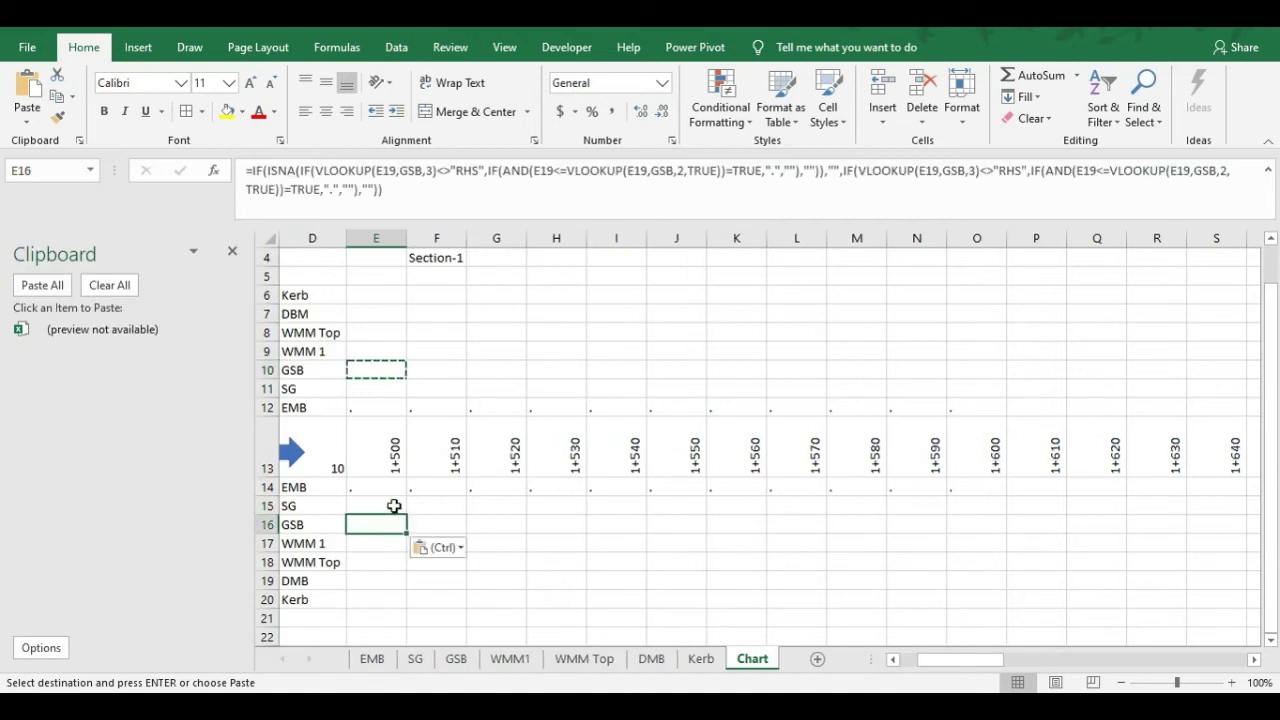
{"action": "left_click", "coordinate": [379, 357]}
{"action": "key", "text": "ctrl+c"}
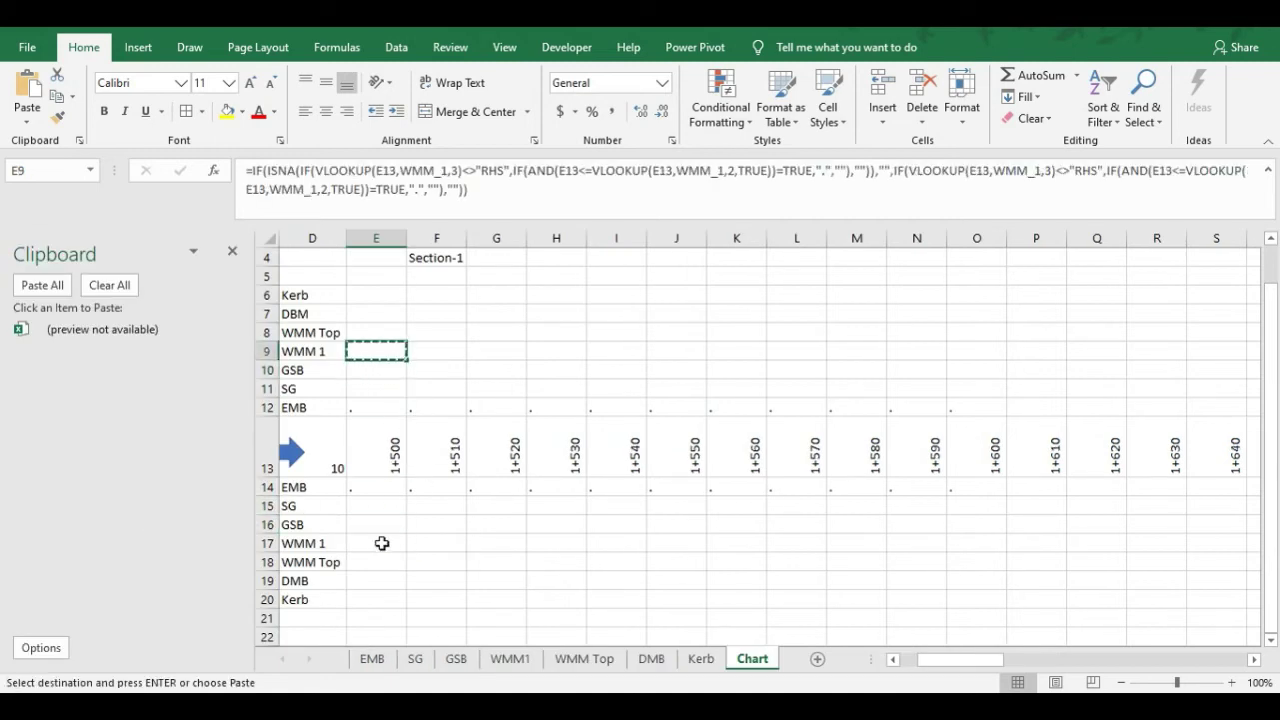
{"action": "left_click", "coordinate": [390, 545]}
{"action": "key", "text": "ctrl+v"}
Copy the WMM Top, DBM and Kerb formulas from E8, E7, E6 into E18, E19, E20
{"action": "left_click", "coordinate": [372, 331]}
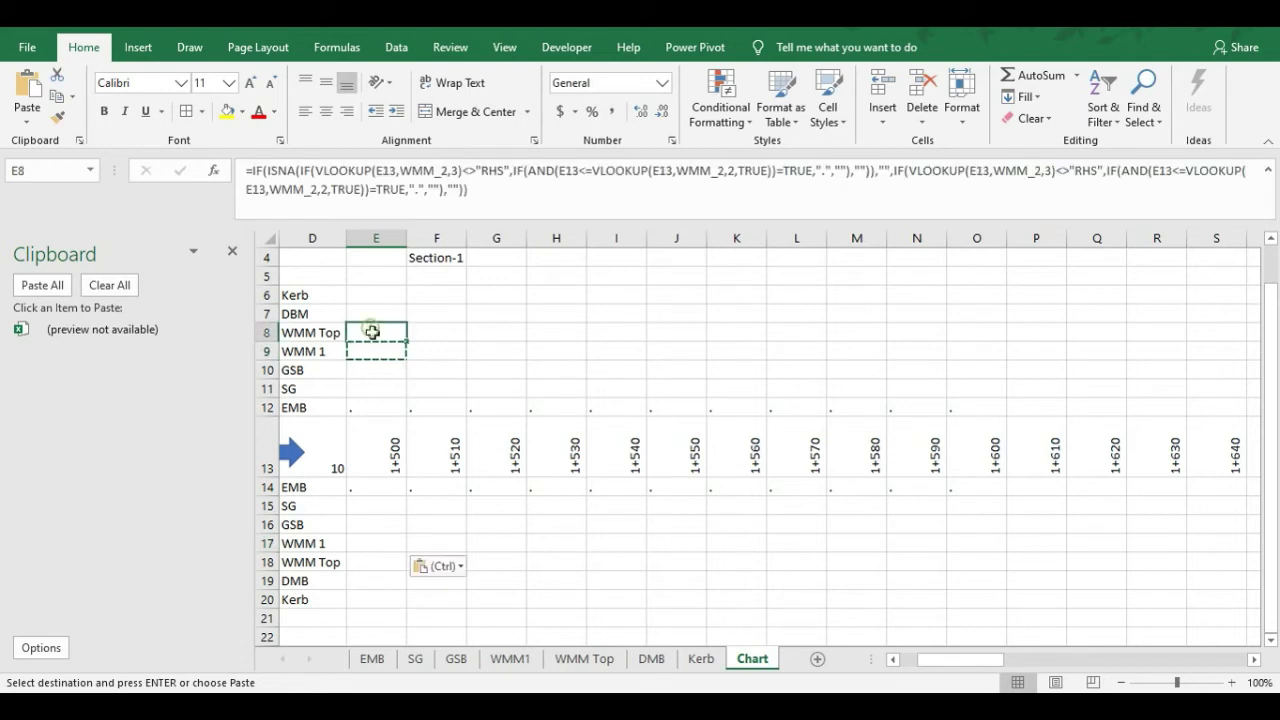
{"action": "key", "text": "ctrl+c"}
{"action": "key", "text": "ctrl+v"}
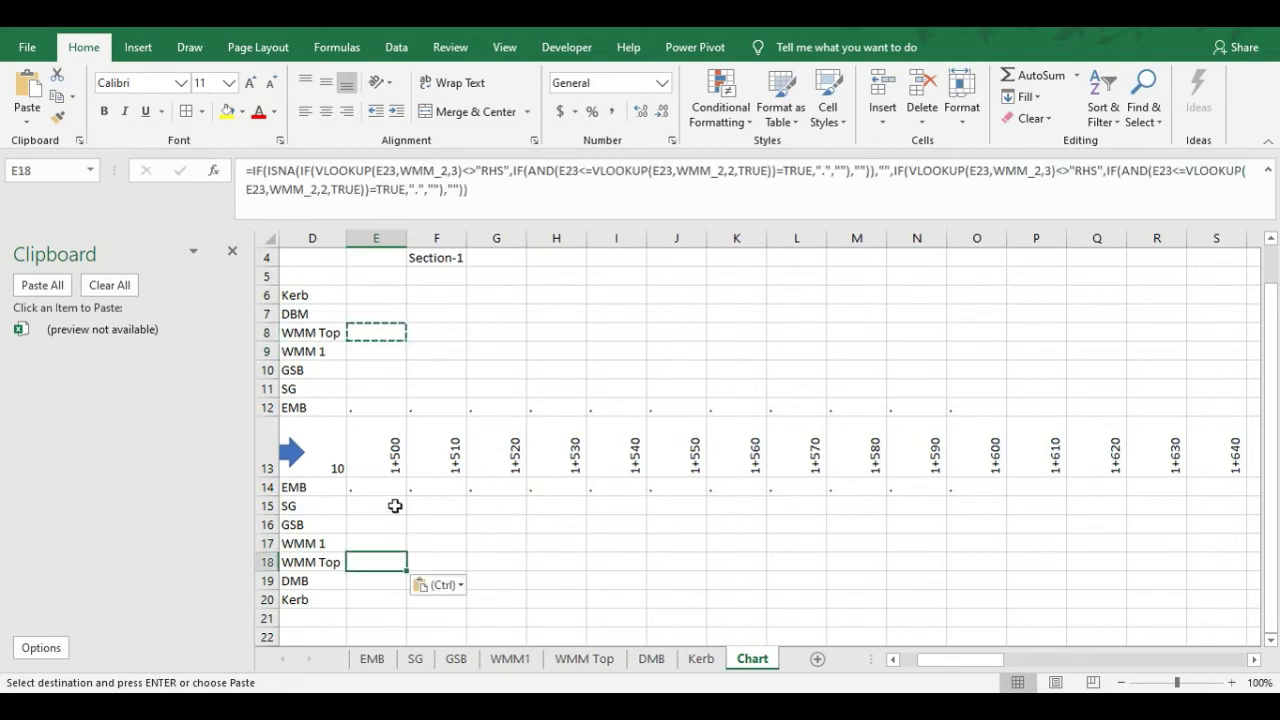
{"action": "left_click", "coordinate": [375, 313]}
{"action": "key", "text": "ctrl+c"}
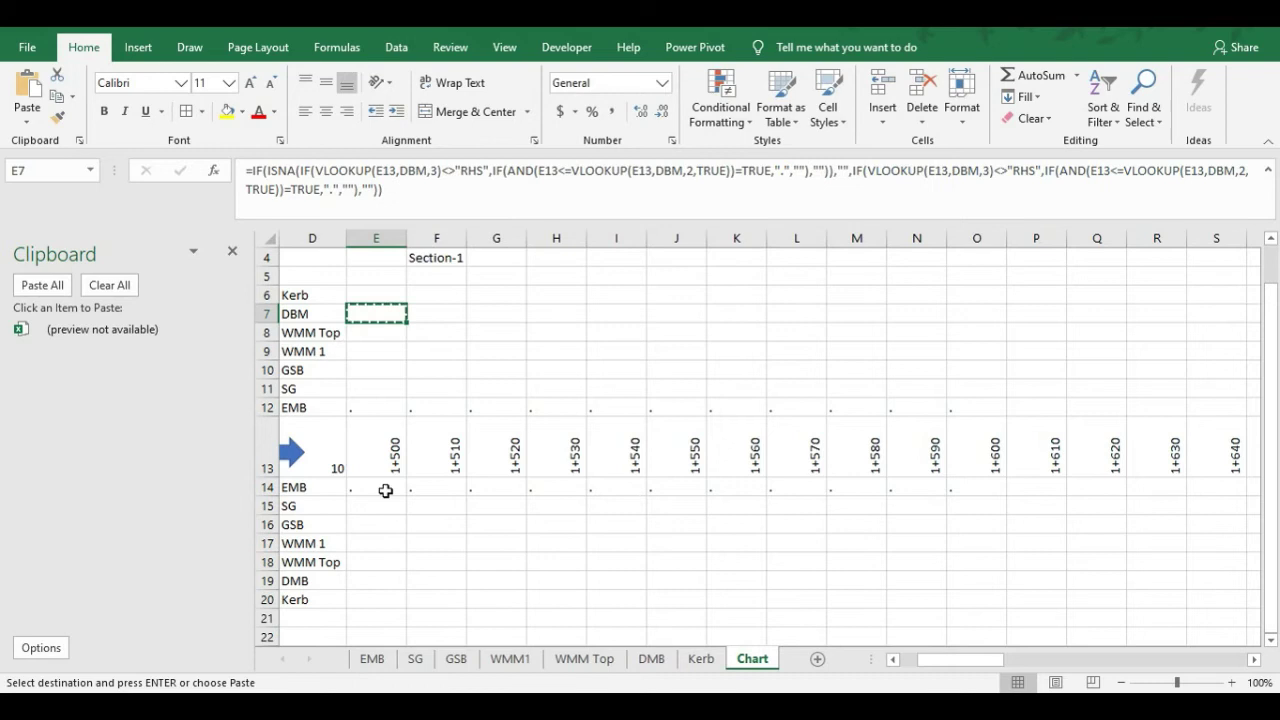
{"action": "left_click", "coordinate": [382, 580]}
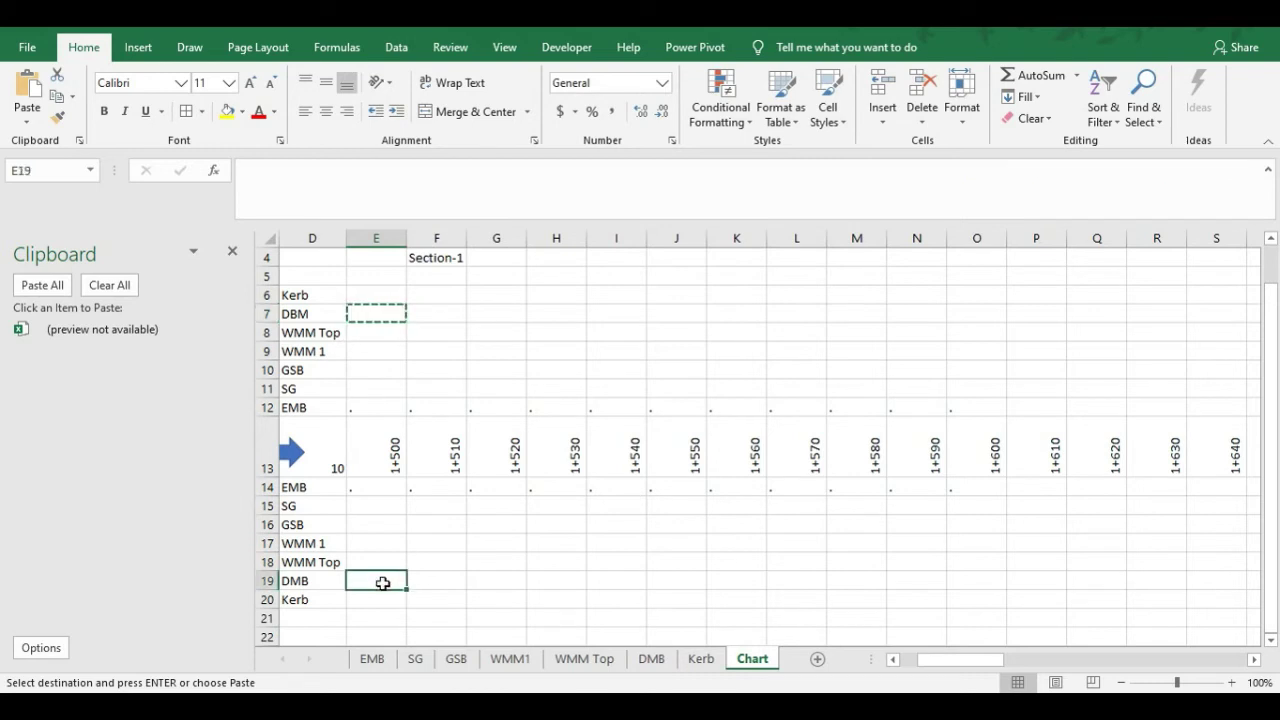
{"action": "key", "text": "ctrl+v"}
{"action": "left_click", "coordinate": [380, 296]}
{"action": "key", "text": "ctrl+c"}
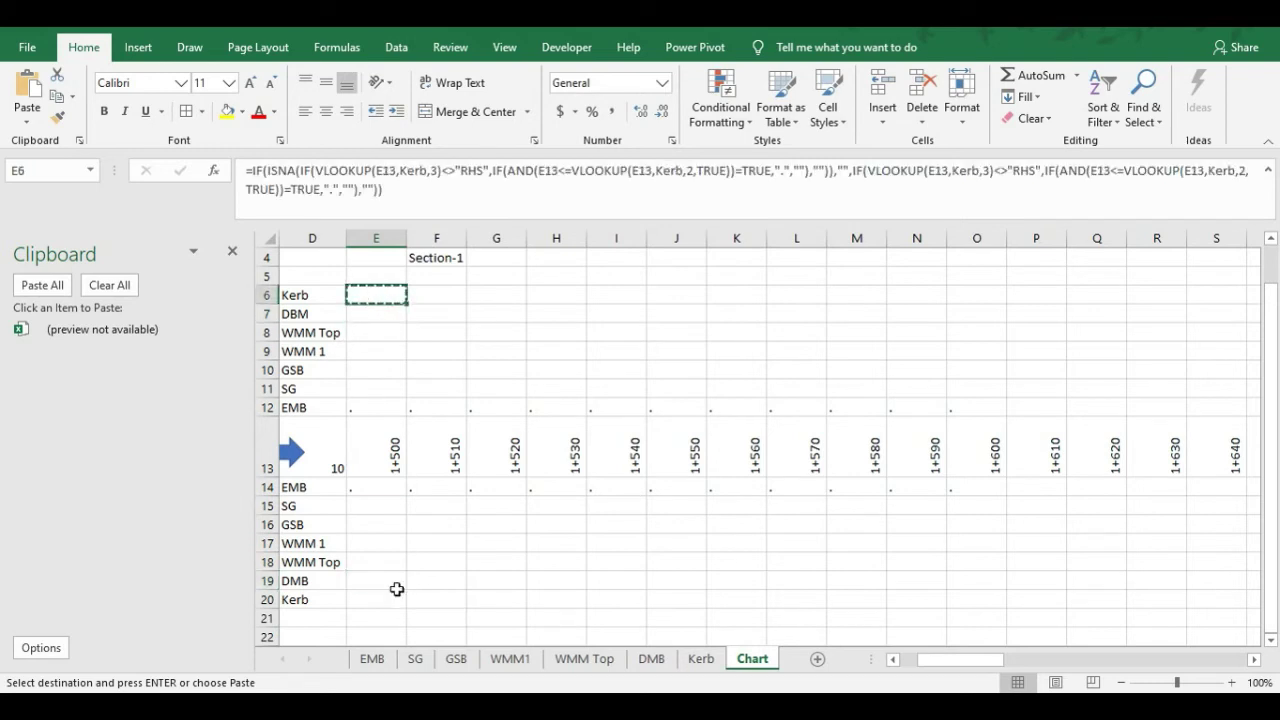
{"action": "left_click", "coordinate": [395, 598]}
{"action": "key", "text": "Return"}
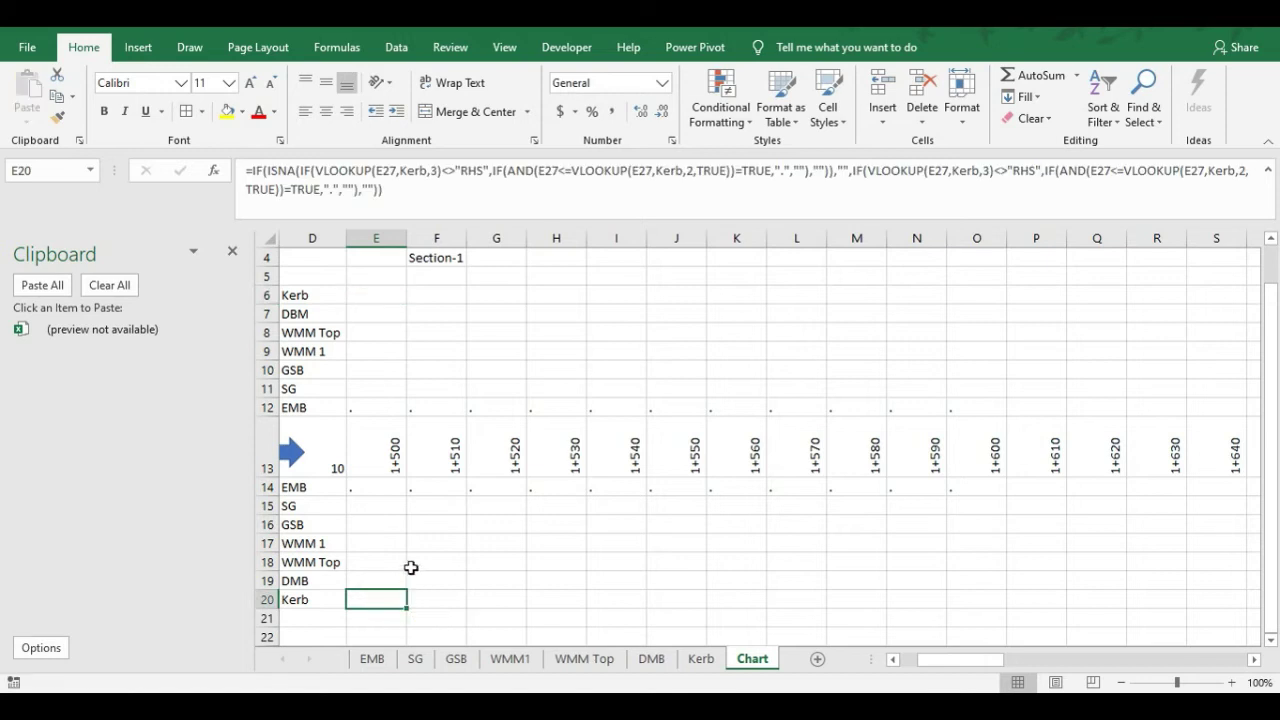
Remove the leading = from the pasted formulas in E15, E16 and E17
{"action": "left_click", "coordinate": [371, 510]}
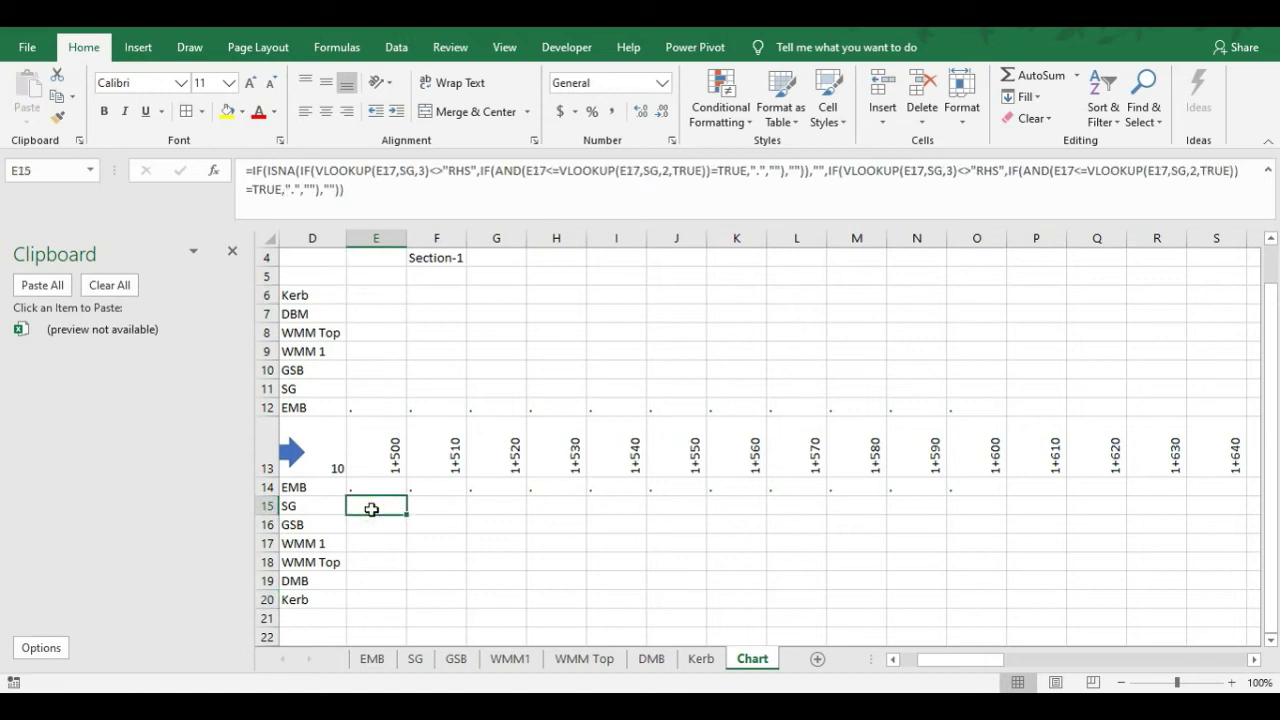
{"action": "double_click", "coordinate": [371, 510]}
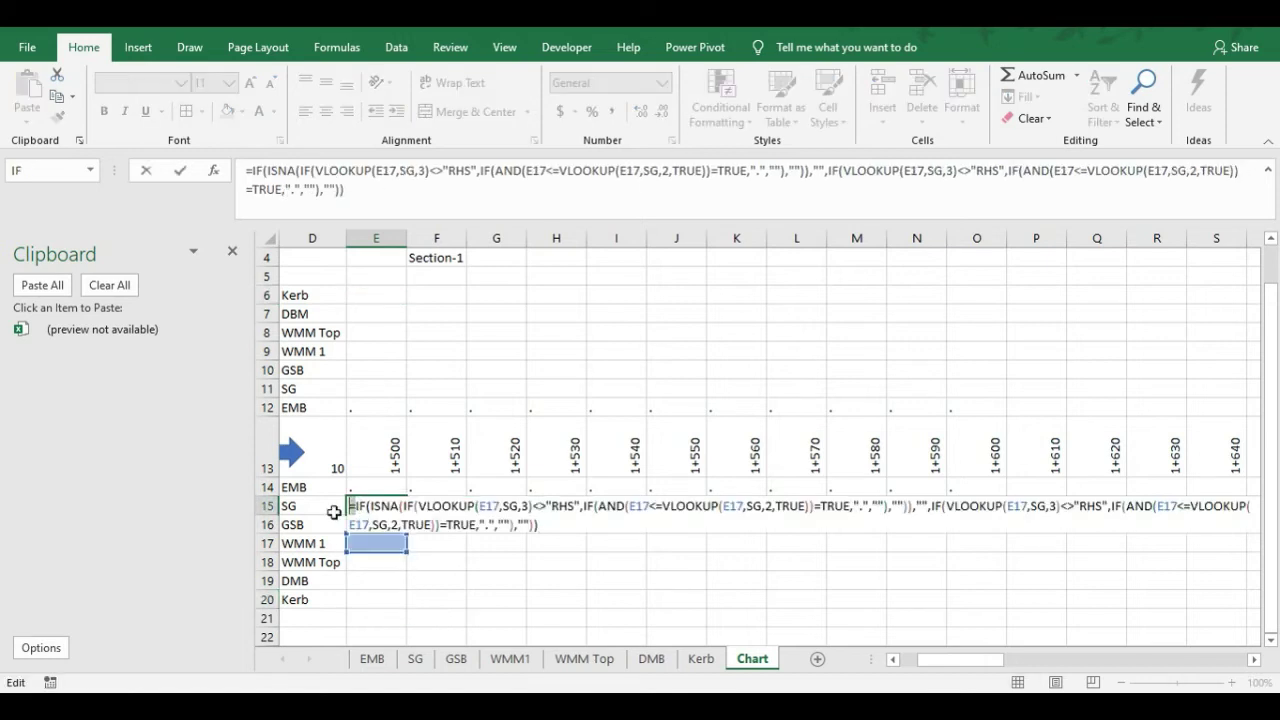
{"action": "key", "text": "Delete"}
{"action": "key", "text": "Return"}
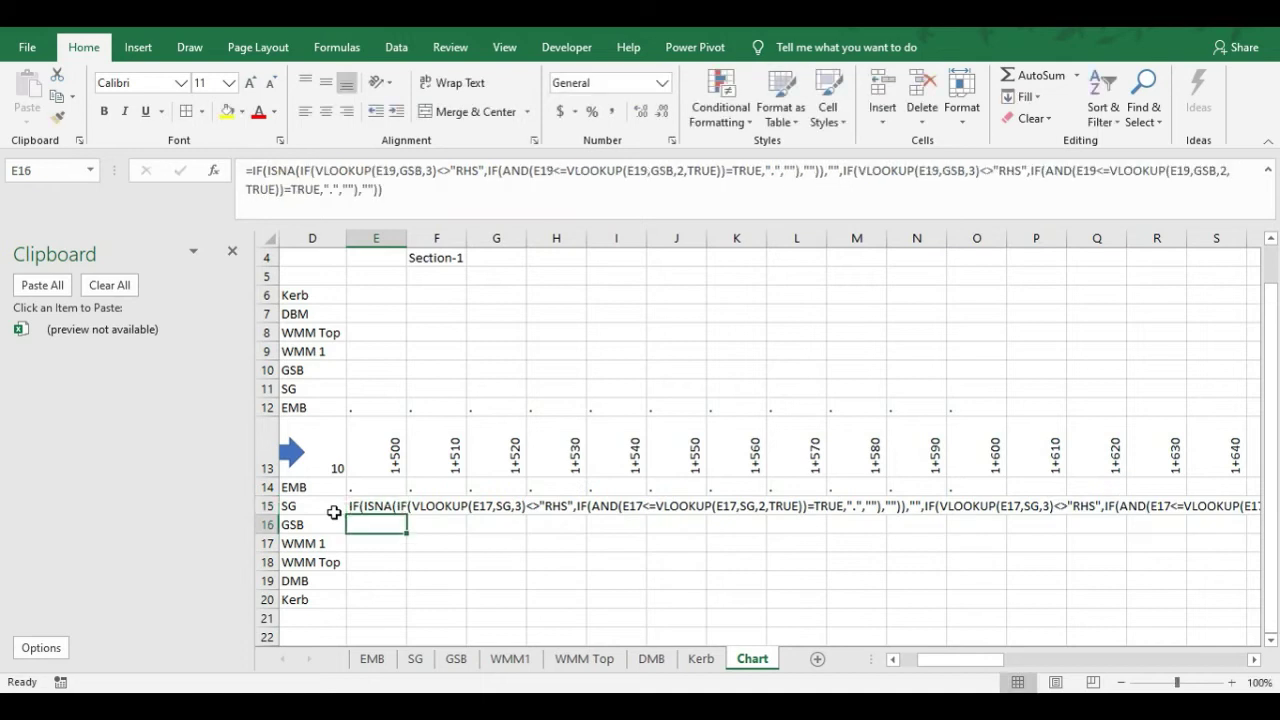
{"action": "left_click", "coordinate": [250, 170]}
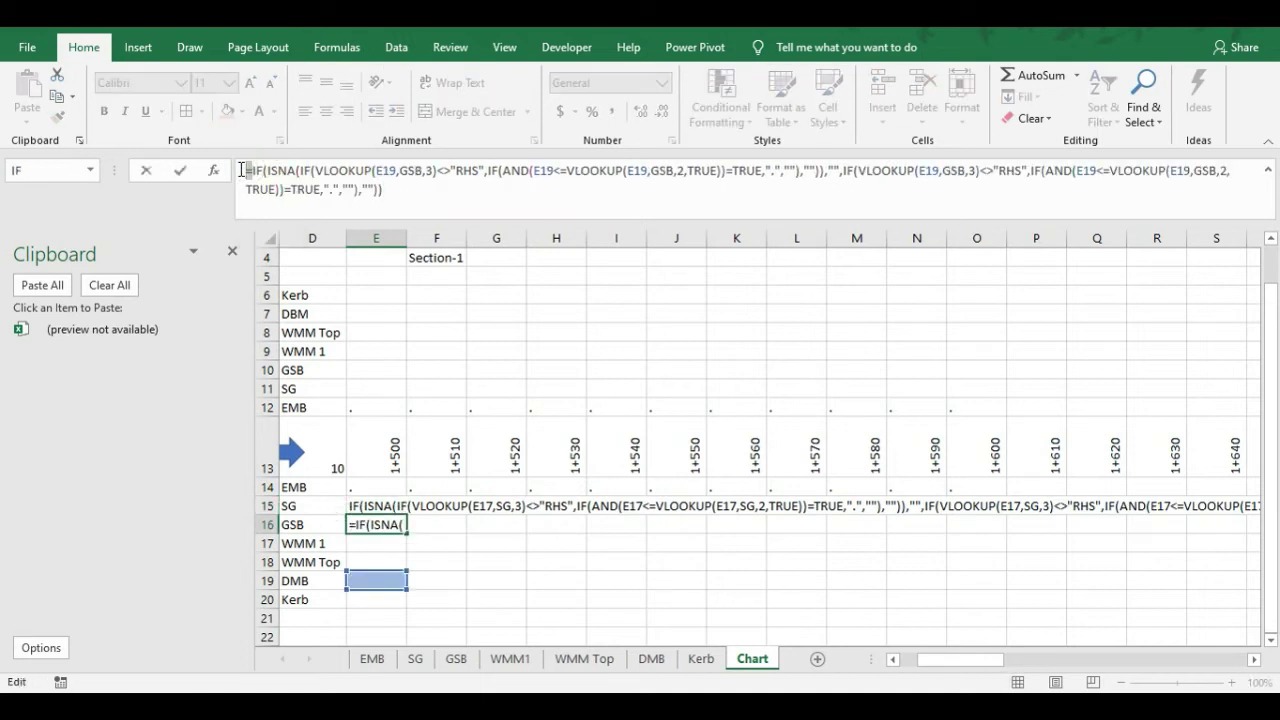
{"action": "key", "text": "Delete"}
{"action": "key", "text": "Return"}
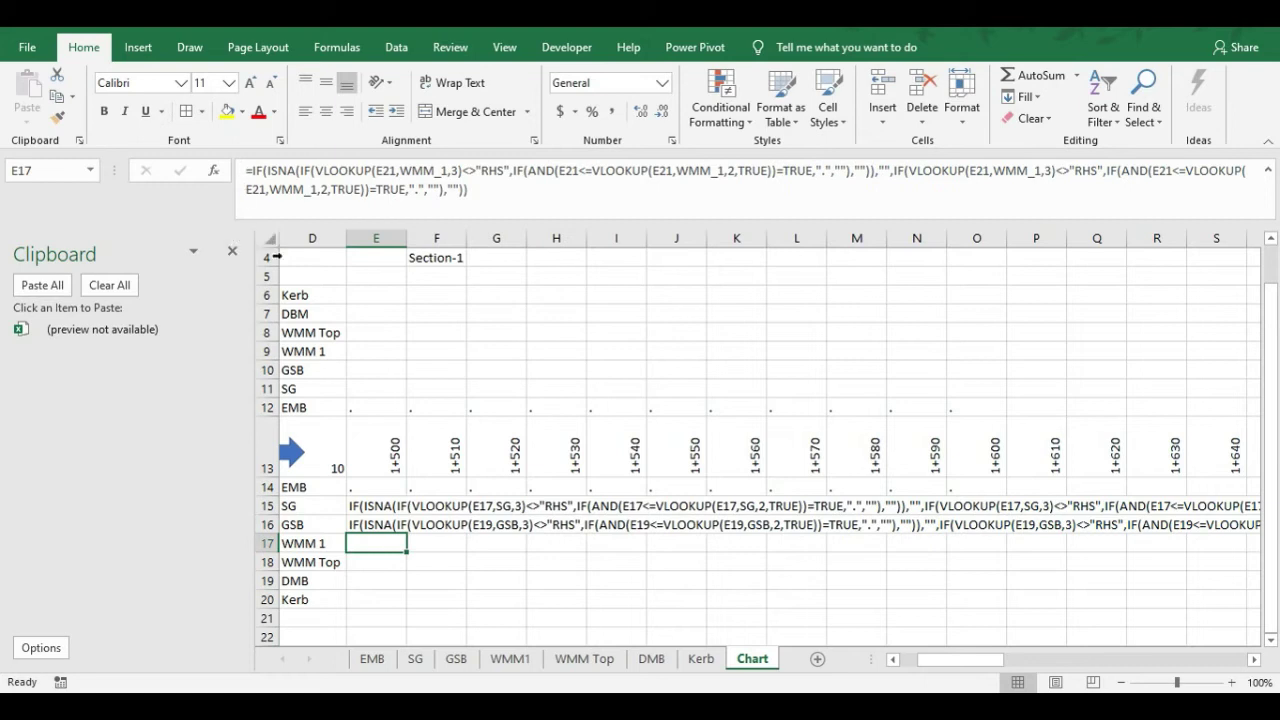
{"action": "left_click", "coordinate": [245, 170]}
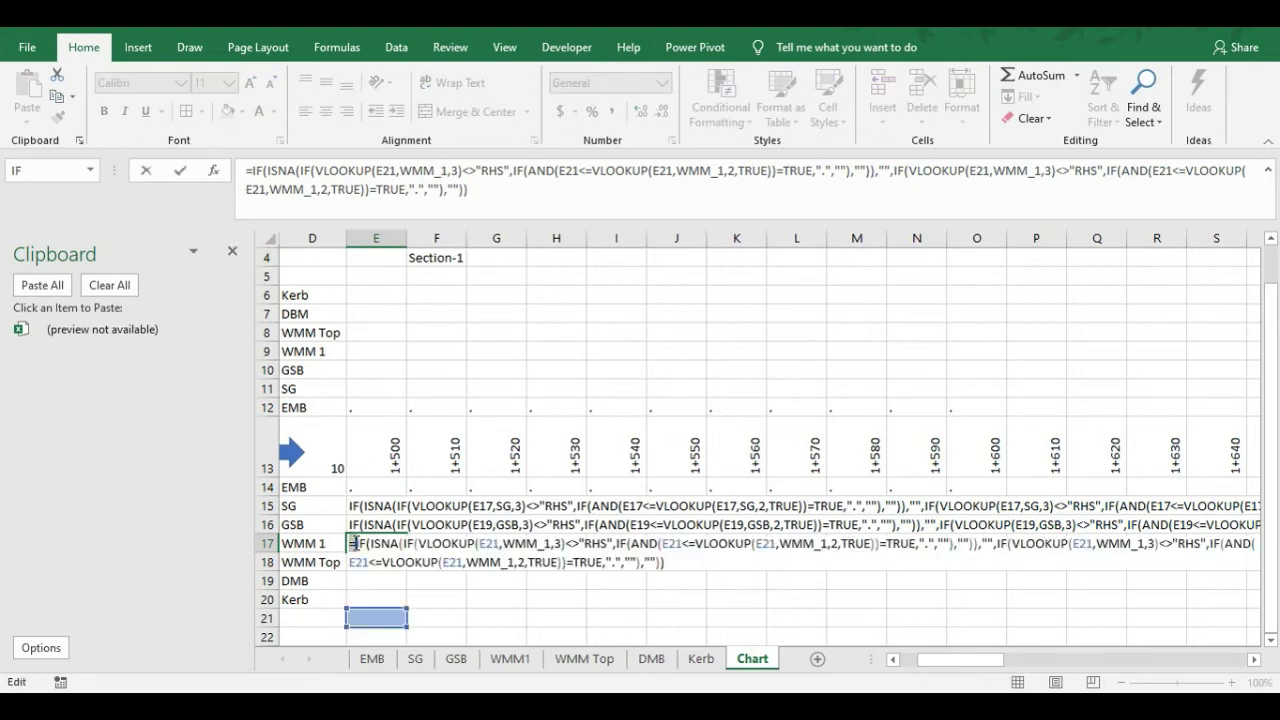
{"action": "key", "text": "Delete"}
{"action": "key", "text": "Return"}
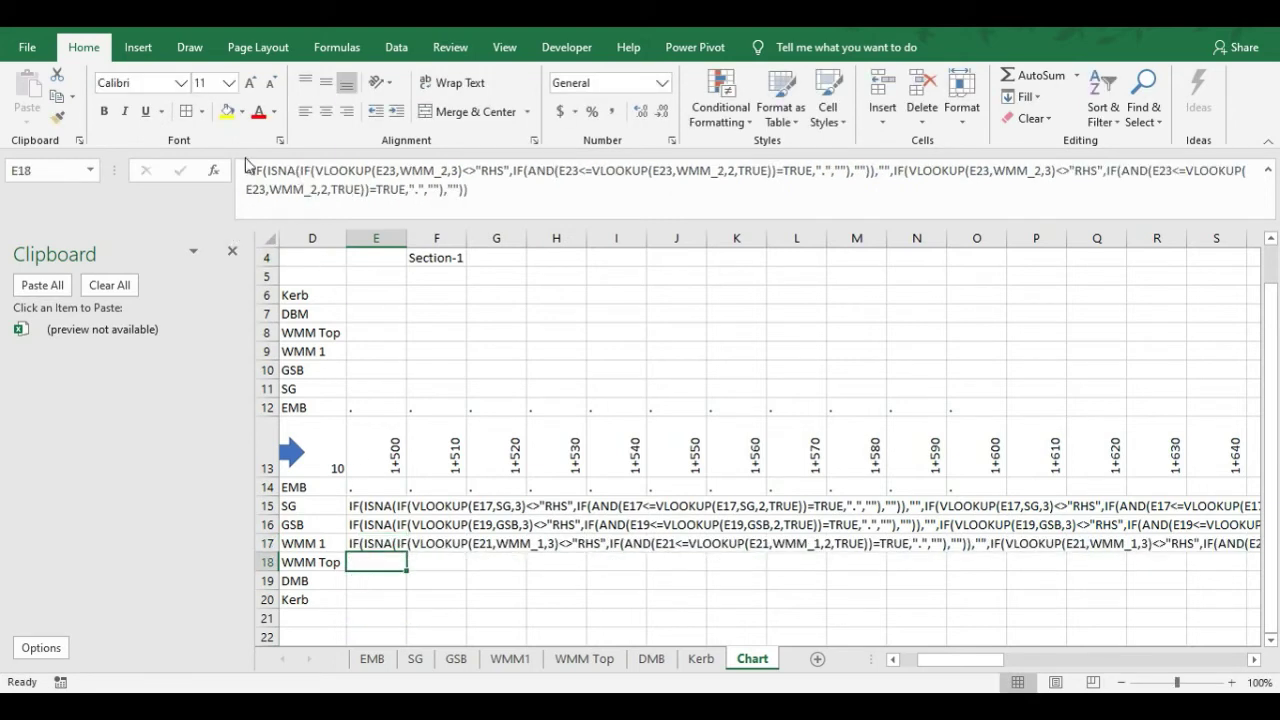
Remove the leading = from the pasted formulas in E18, E19 and E20
{"action": "left_click", "coordinate": [246, 171]}
{"action": "key", "text": "Delete"}
{"action": "key", "text": "Return"}
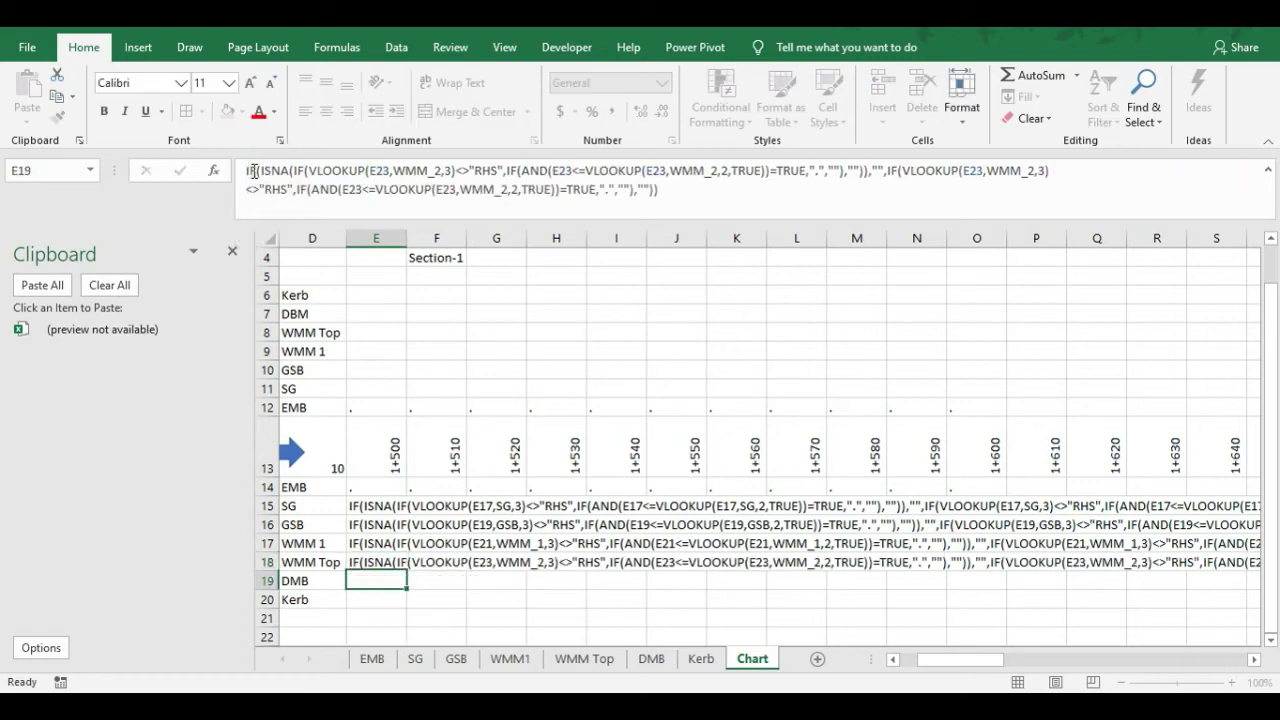
{"action": "left_click", "coordinate": [246, 171]}
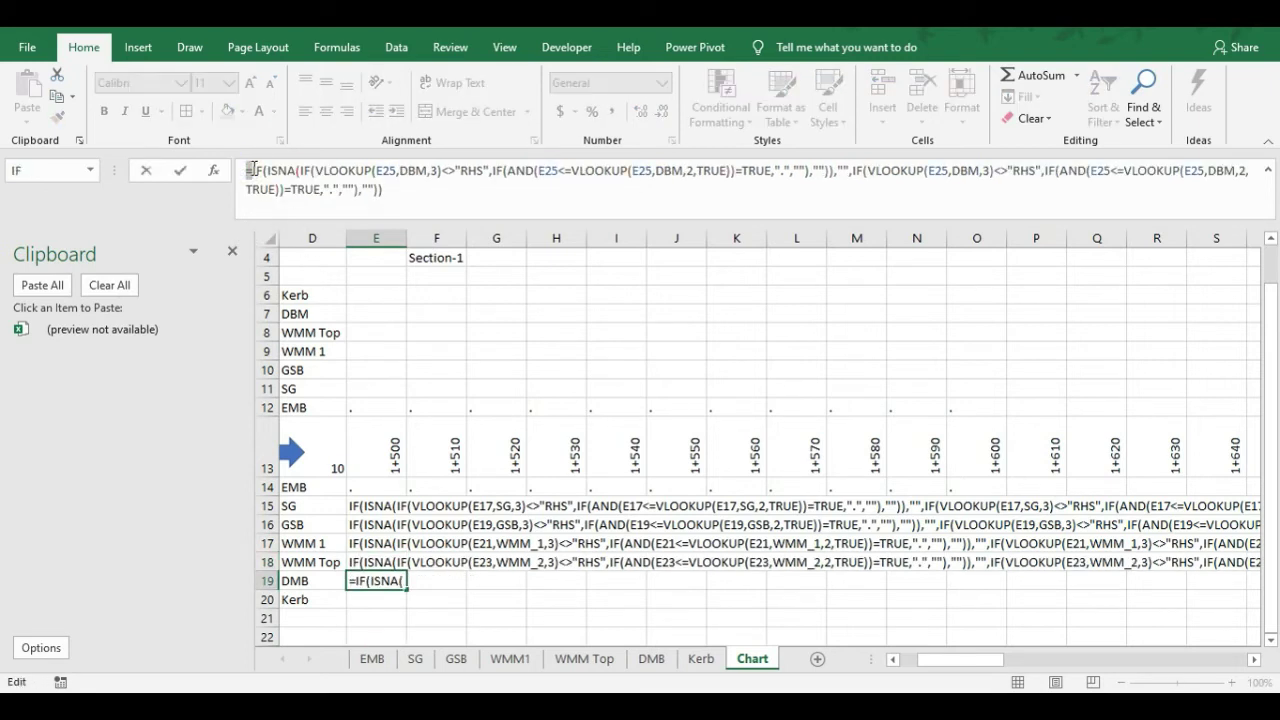
{"action": "key", "text": "Delete"}
{"action": "key", "text": "Return"}
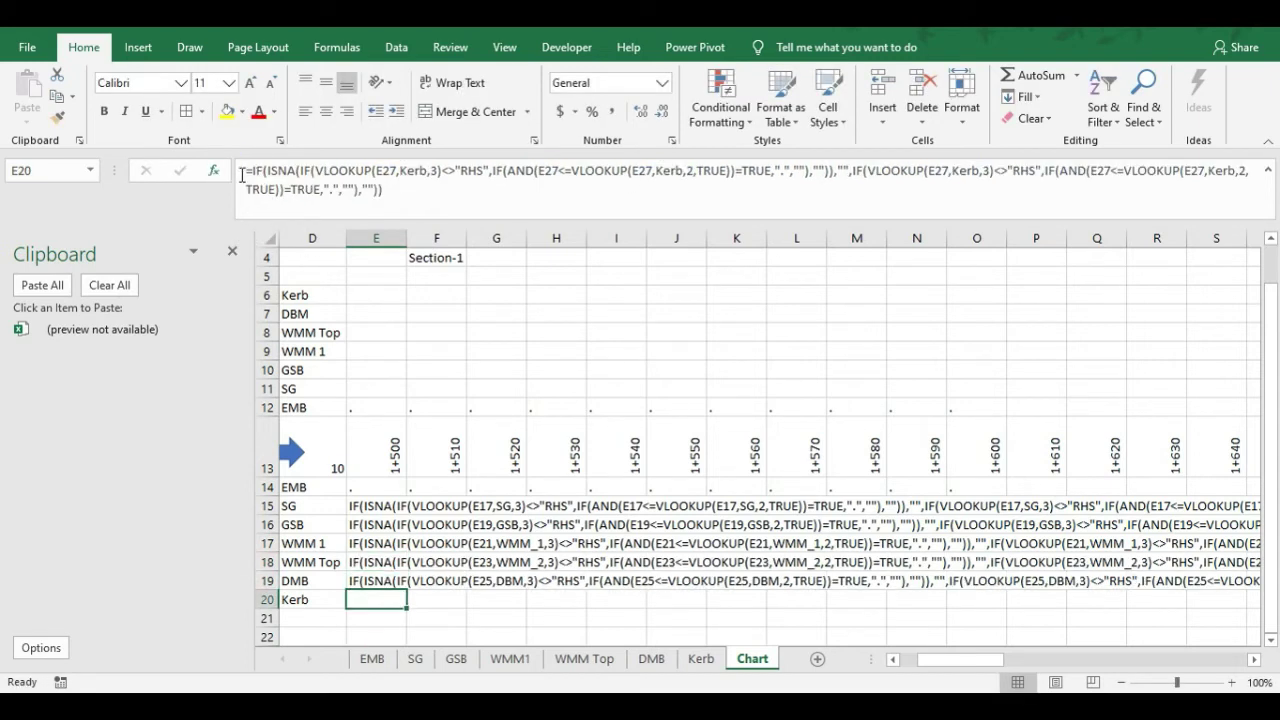
{"action": "left_click", "coordinate": [242, 174]}
{"action": "key", "text": "Delete"}
{"action": "key", "text": "Return"}
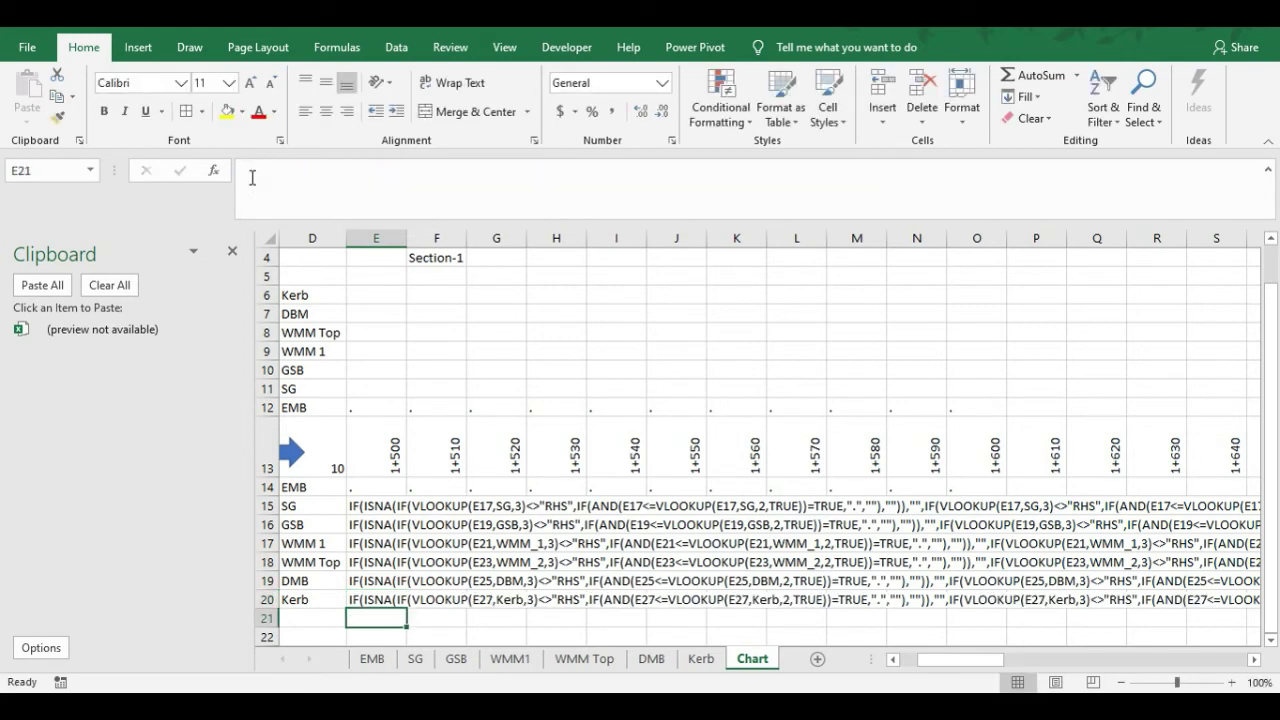
{"action": "key", "text": "ctrl+h"}
{"action": "key", "text": "Return"}
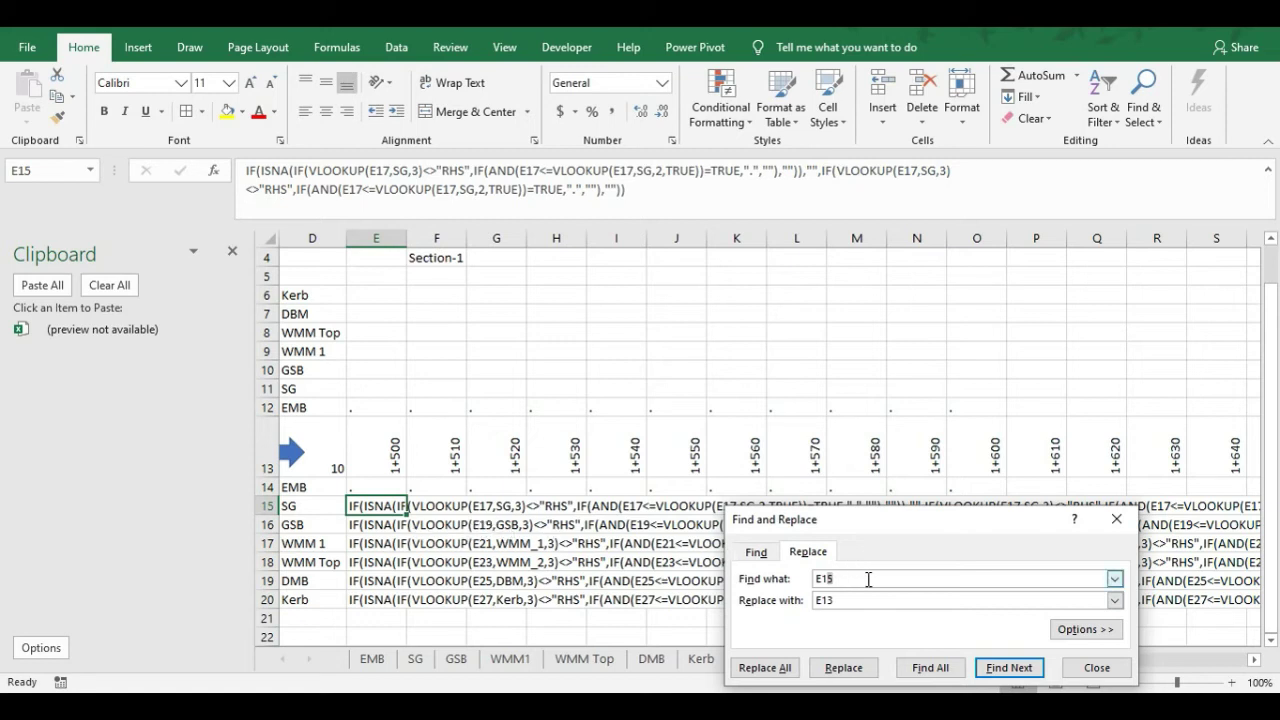
Replace E19, E21 and E23 with E13 in the E16, E17 and E18 formulas
{"action": "left_click", "coordinate": [372, 532]}
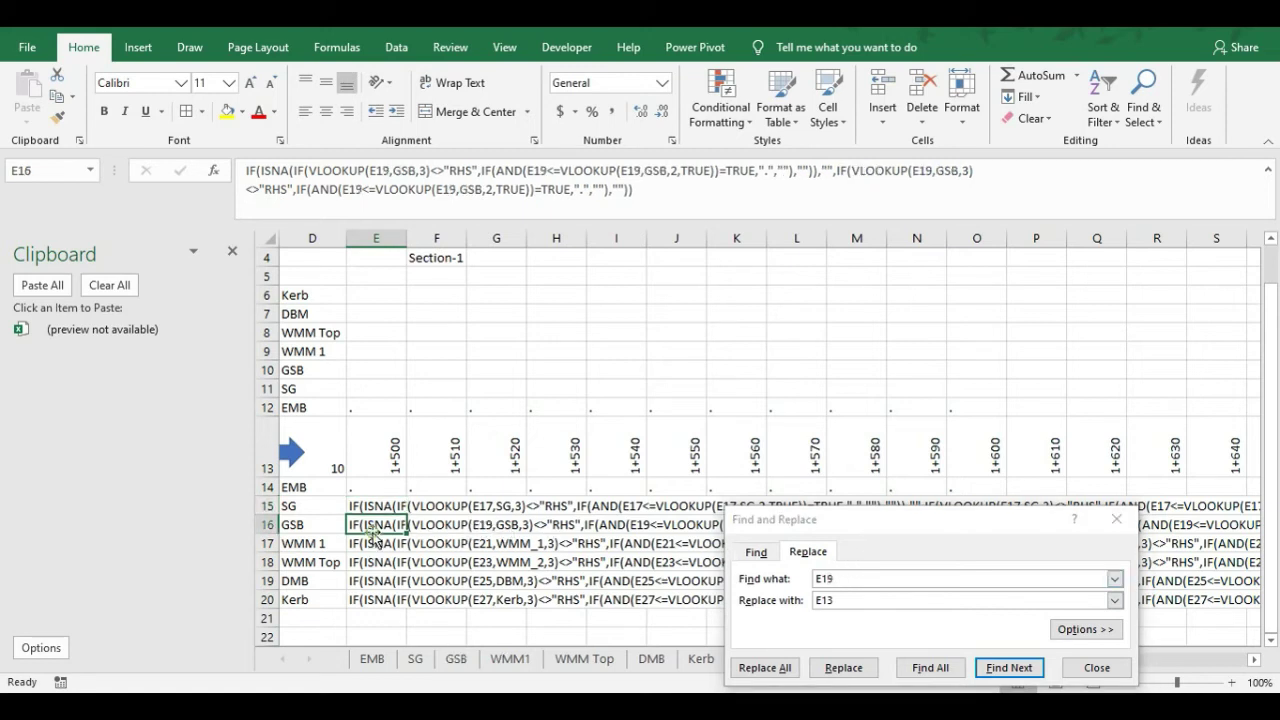
{"action": "left_click", "coordinate": [843, 667]}
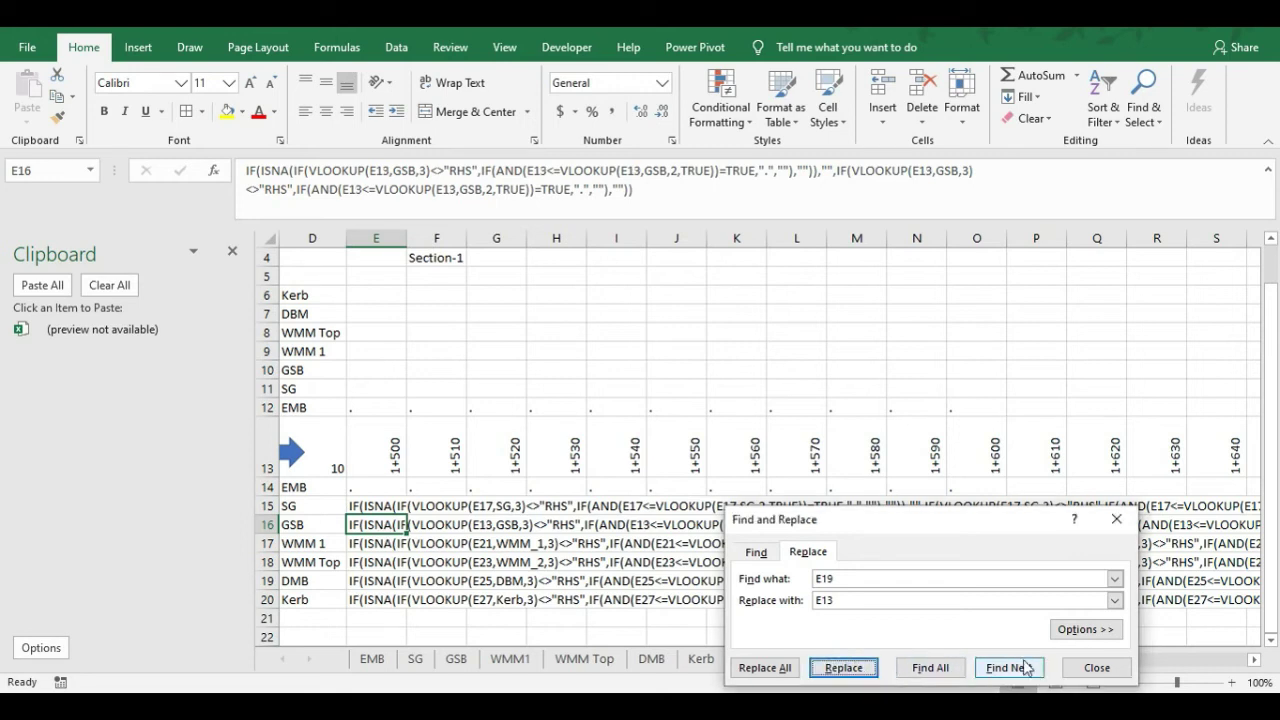
{"action": "left_click", "coordinate": [386, 544]}
{"action": "left_click", "coordinate": [825, 576]}
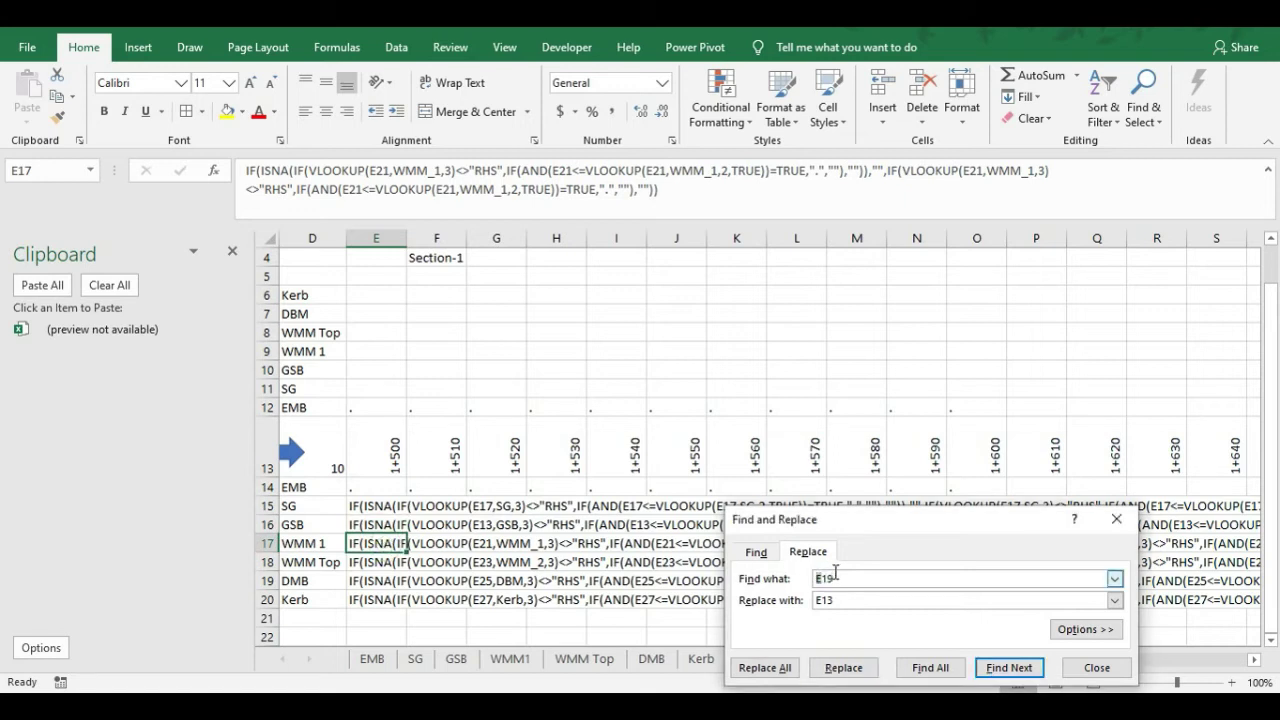
{"action": "type", "text": "E21"}
{"action": "left_click", "coordinate": [843, 667]}
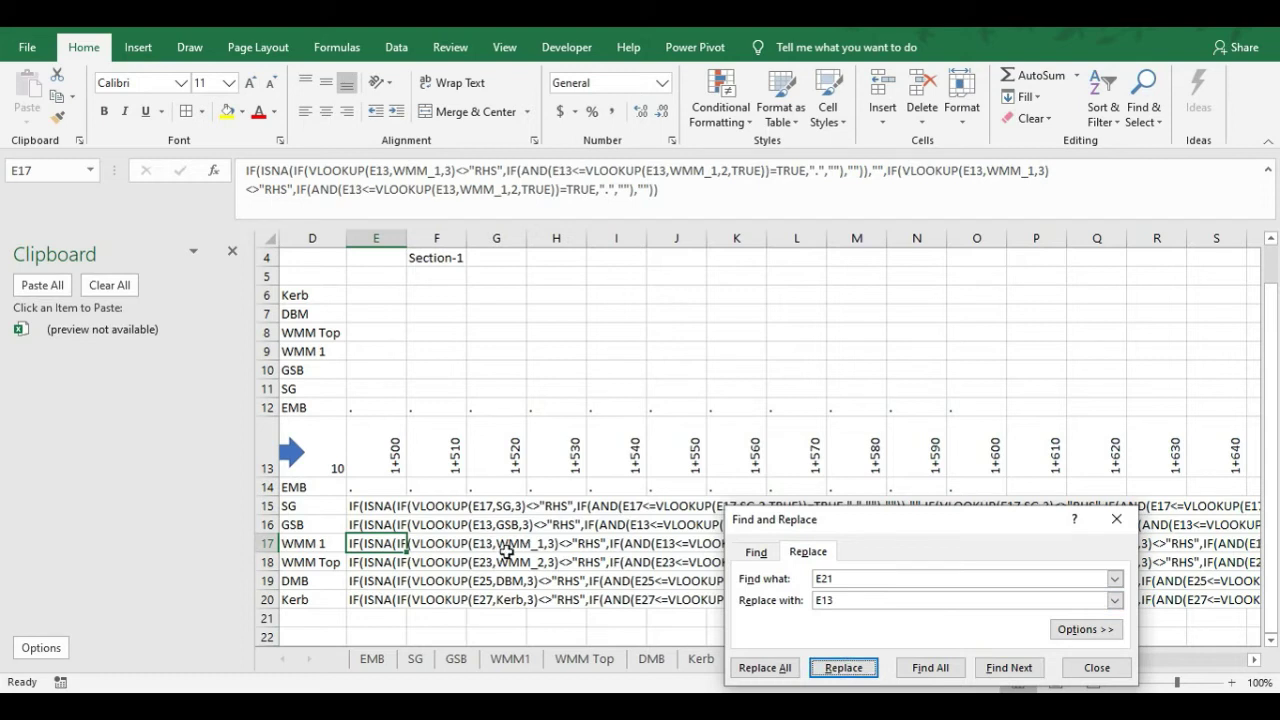
{"action": "left_click", "coordinate": [378, 563]}
{"action": "left_click", "coordinate": [830, 577]}
{"action": "type", "text": "1"}
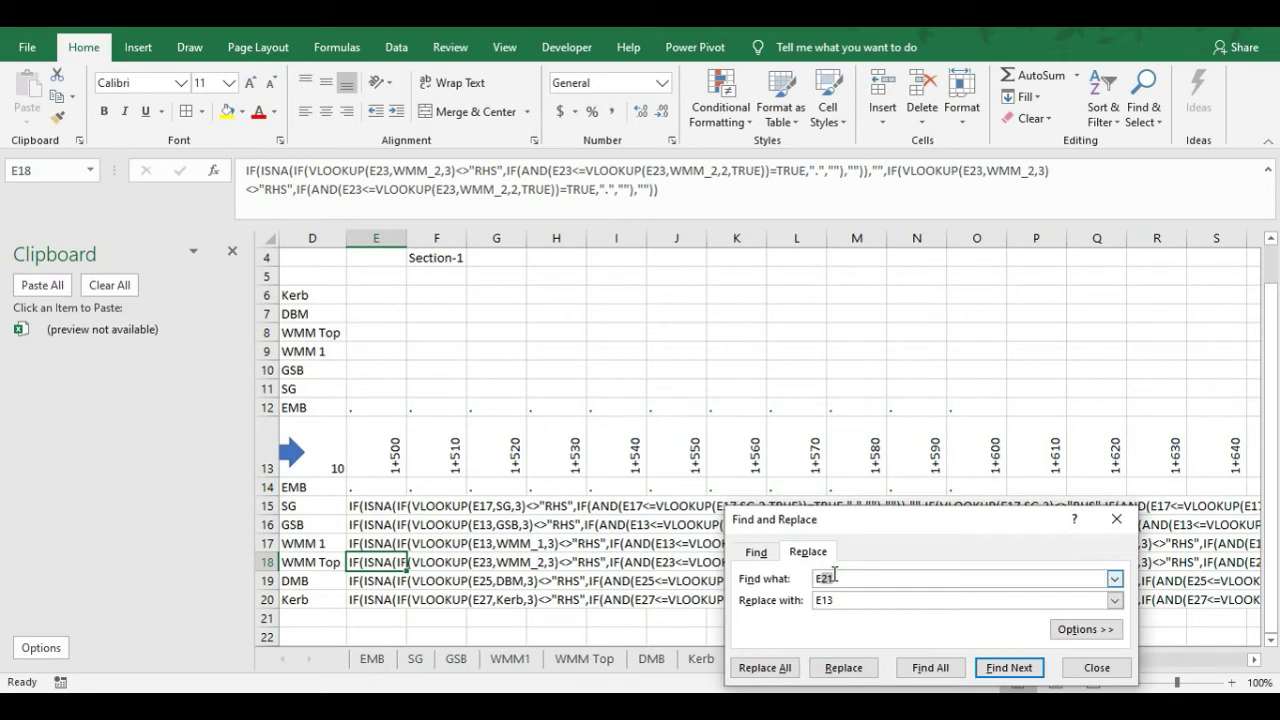
{"action": "left_click", "coordinate": [843, 667]}
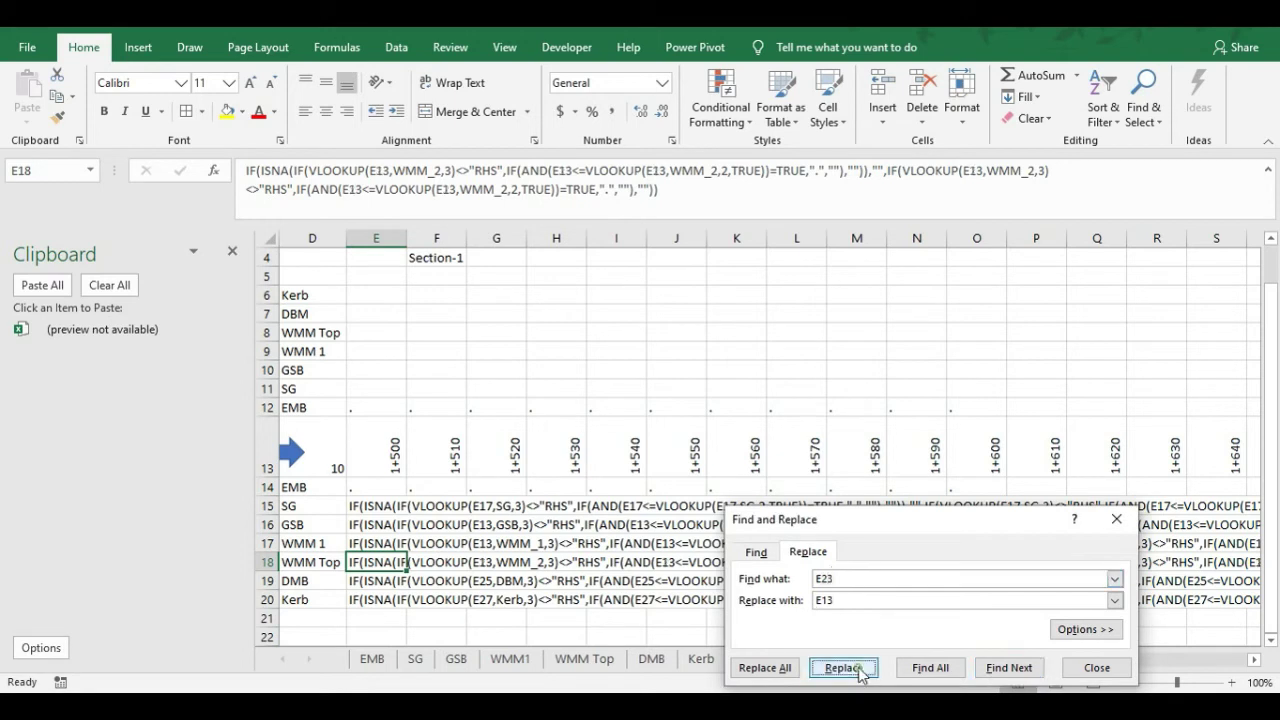
Replace E25 and E27 with E13 in the DMB and Kerb formulas, then close Find and Replace
{"action": "left_click", "coordinate": [390, 583]}
{"action": "left_click_drag", "start_coordinate": [820, 578], "coordinate": [838, 578]}
{"action": "type", "text": "25"}
{"action": "left_click", "coordinate": [843, 667]}
{"action": "left_click", "coordinate": [385, 600]}
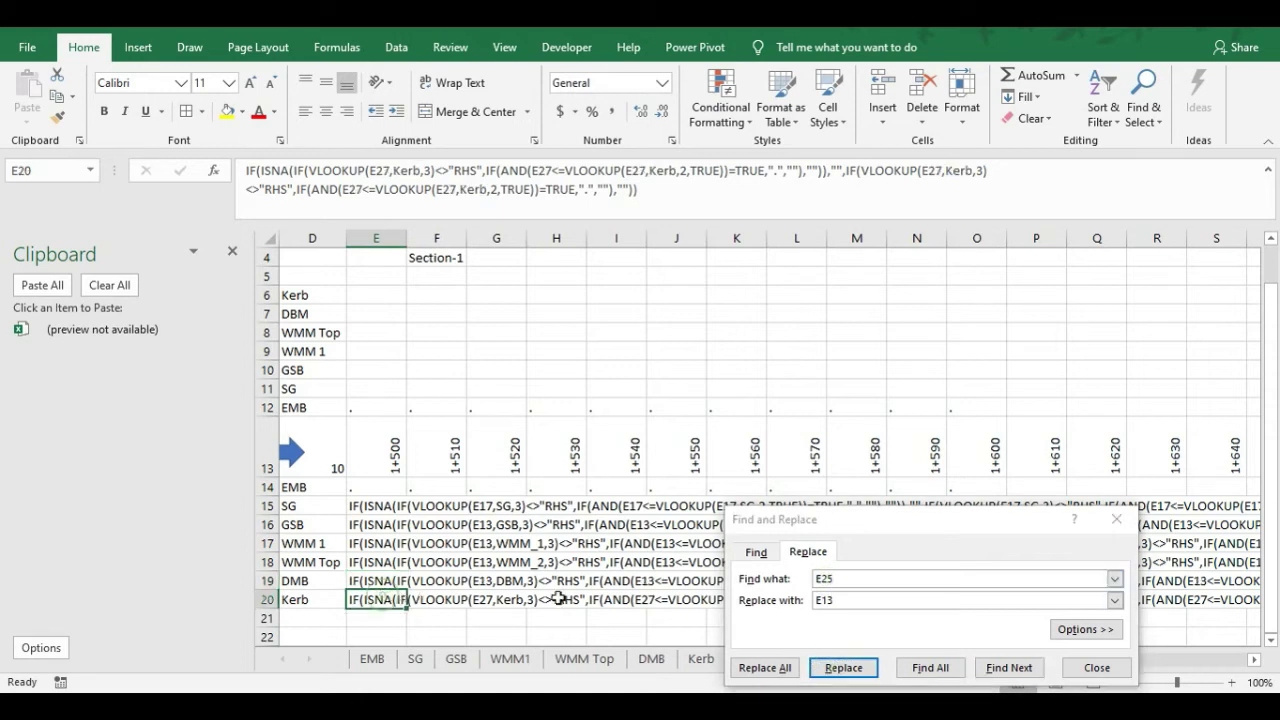
{"action": "left_click", "coordinate": [826, 579]}
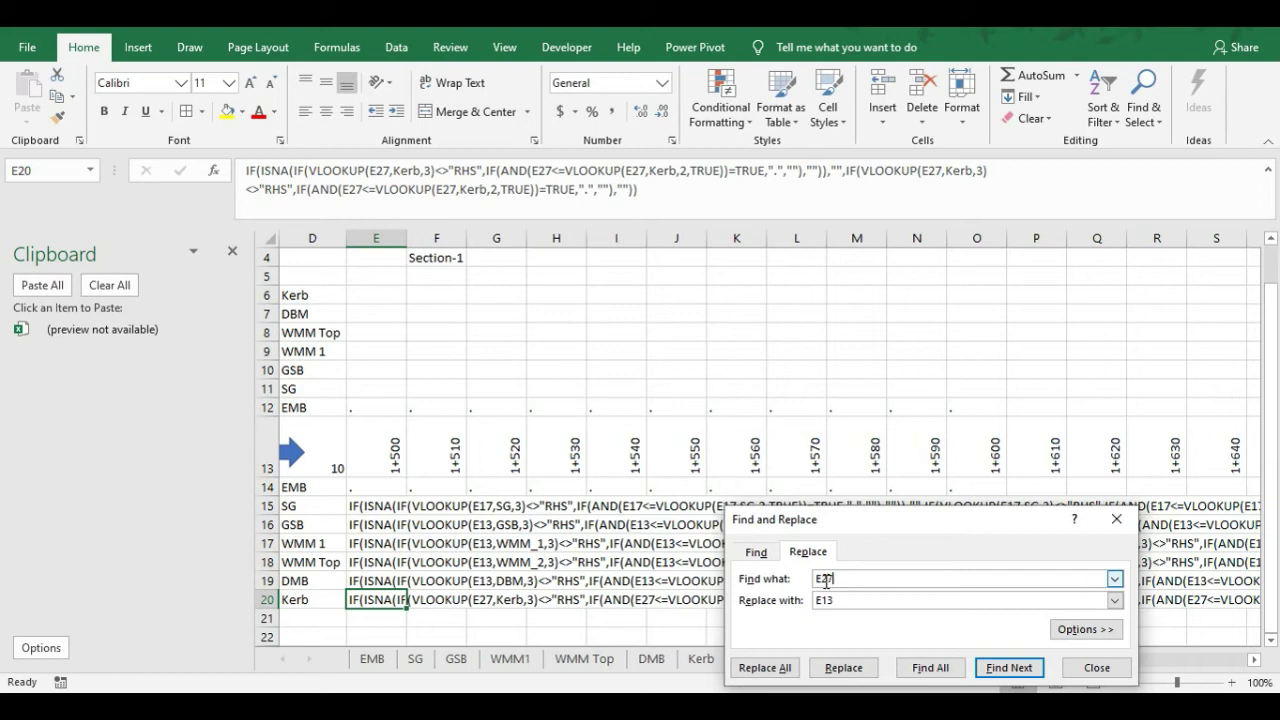
{"action": "left_click", "coordinate": [843, 667]}
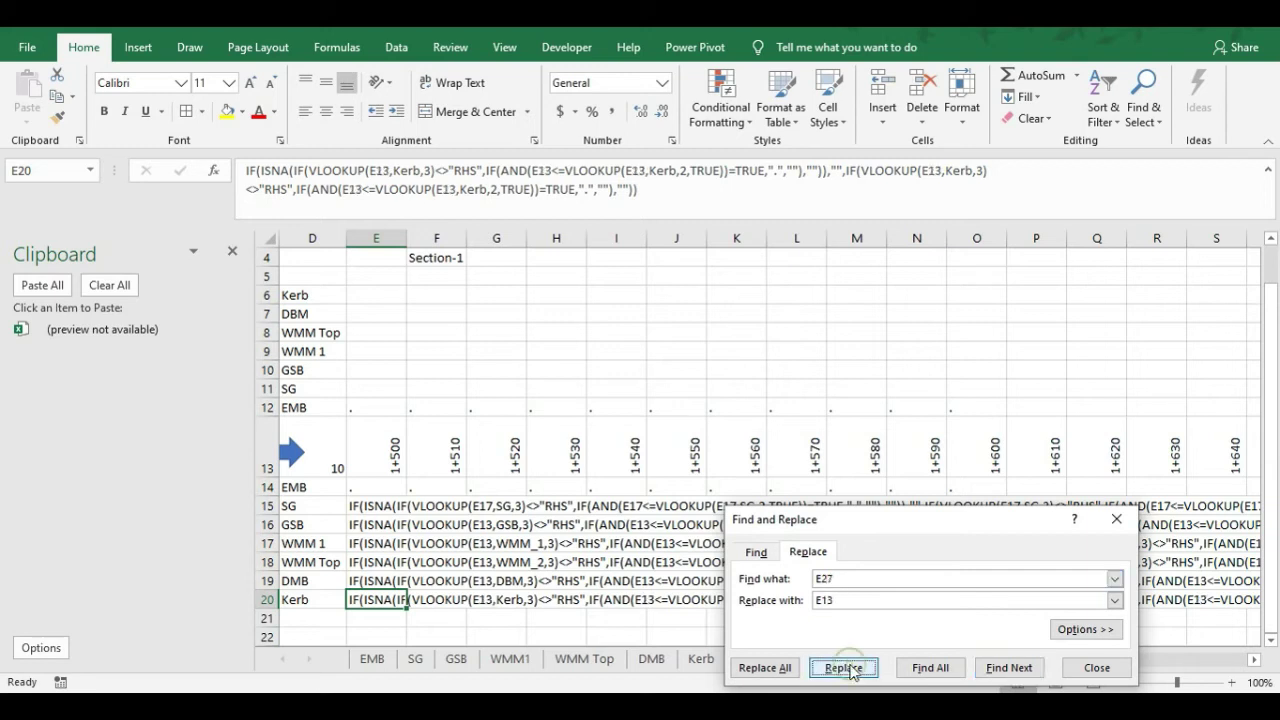
{"action": "left_click", "coordinate": [1096, 668]}
{"action": "left_click", "coordinate": [358, 506]}
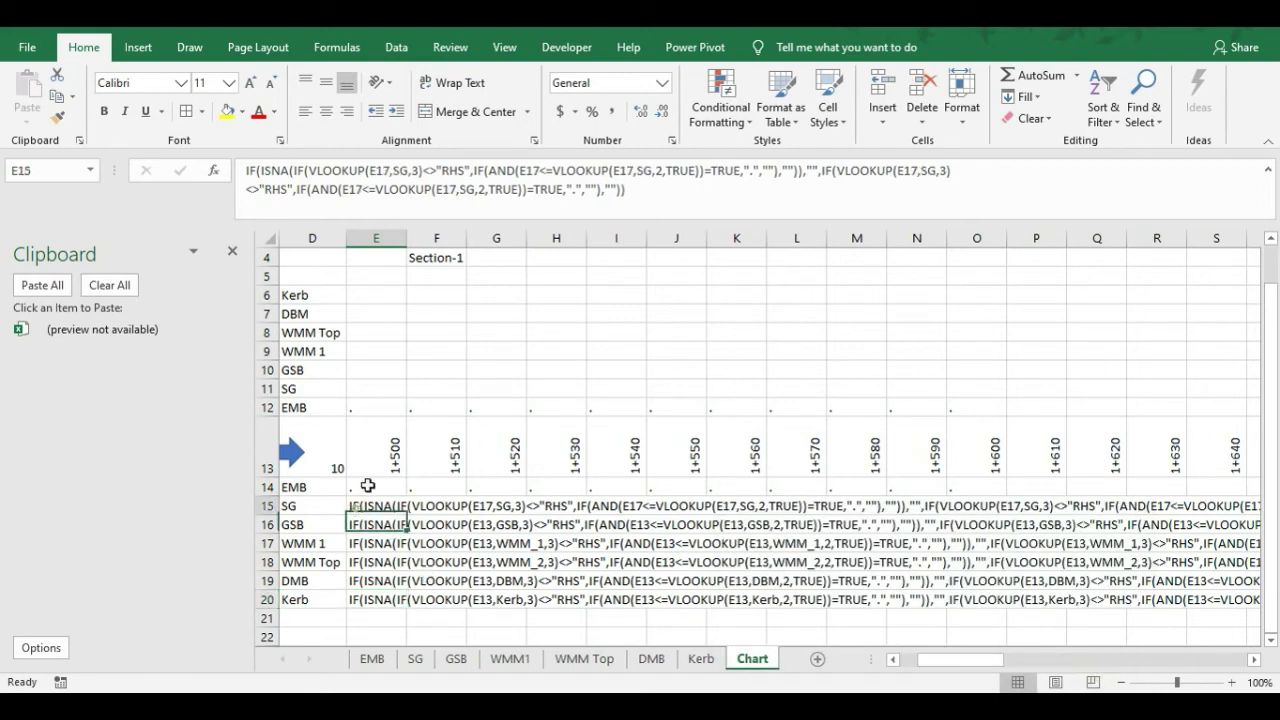
Prefix the formula text in E15, E19 and E20 with = so they evaluate
{"action": "left_click", "coordinate": [246, 172]}
{"action": "type", "text": "="}
{"action": "key", "text": "Return"}
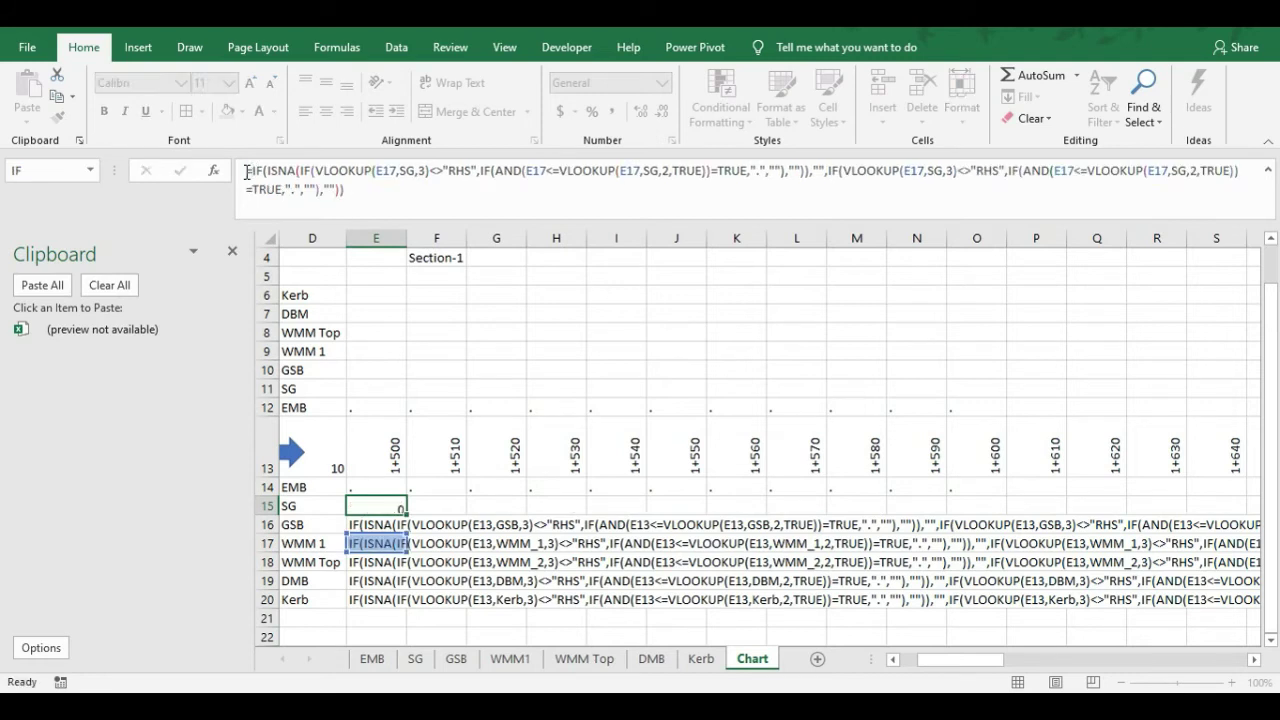
{"action": "left_click", "coordinate": [243, 170]}
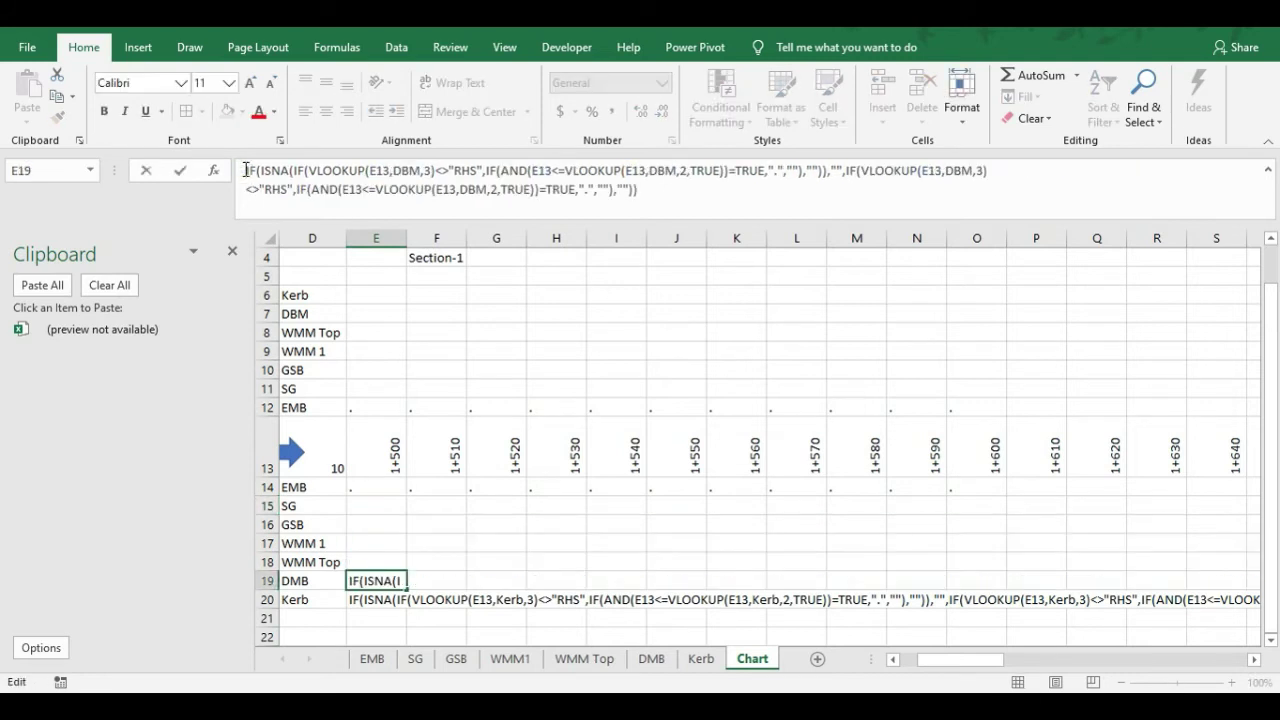
{"action": "type", "text": "="}
{"action": "key", "text": "Return"}
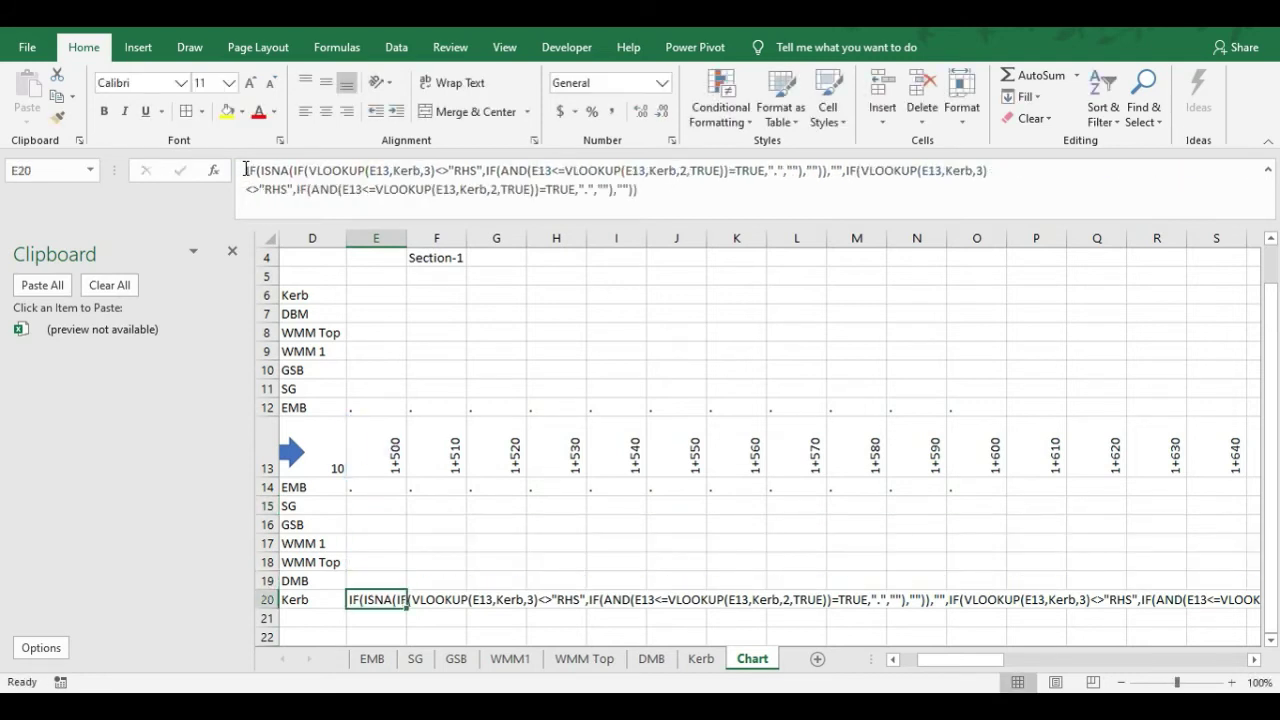
{"action": "left_click", "coordinate": [245, 170]}
{"action": "type", "text": "="}
{"action": "key", "text": "Return"}
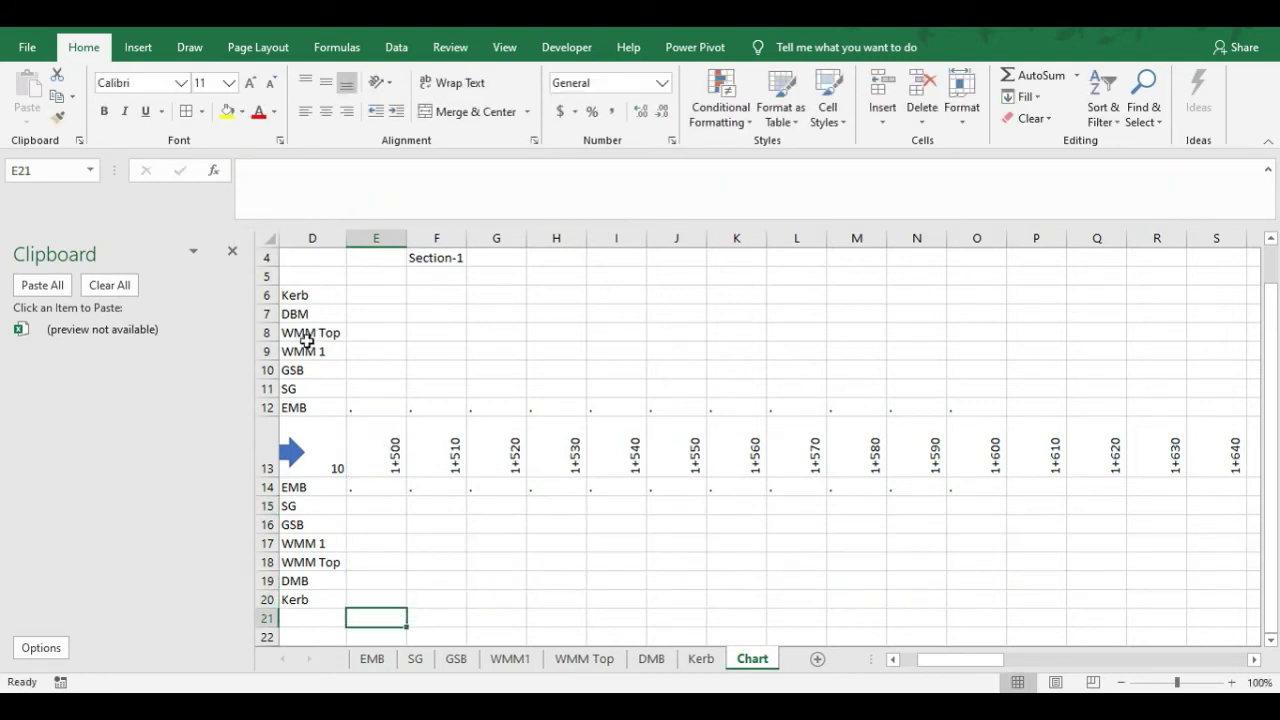
Check the E14 and E15 formulas, then paste the RHS formulas across rows 15–20 to column BI
{"action": "double_click", "coordinate": [366, 490]}
{"action": "key", "text": "Escape"}
{"action": "double_click", "coordinate": [378, 504]}
{"action": "key", "text": "Escape"}
{"action": "left_click_drag", "start_coordinate": [377, 506], "coordinate": [1116, 554]}
{"action": "key", "text": "ctrl+v"}
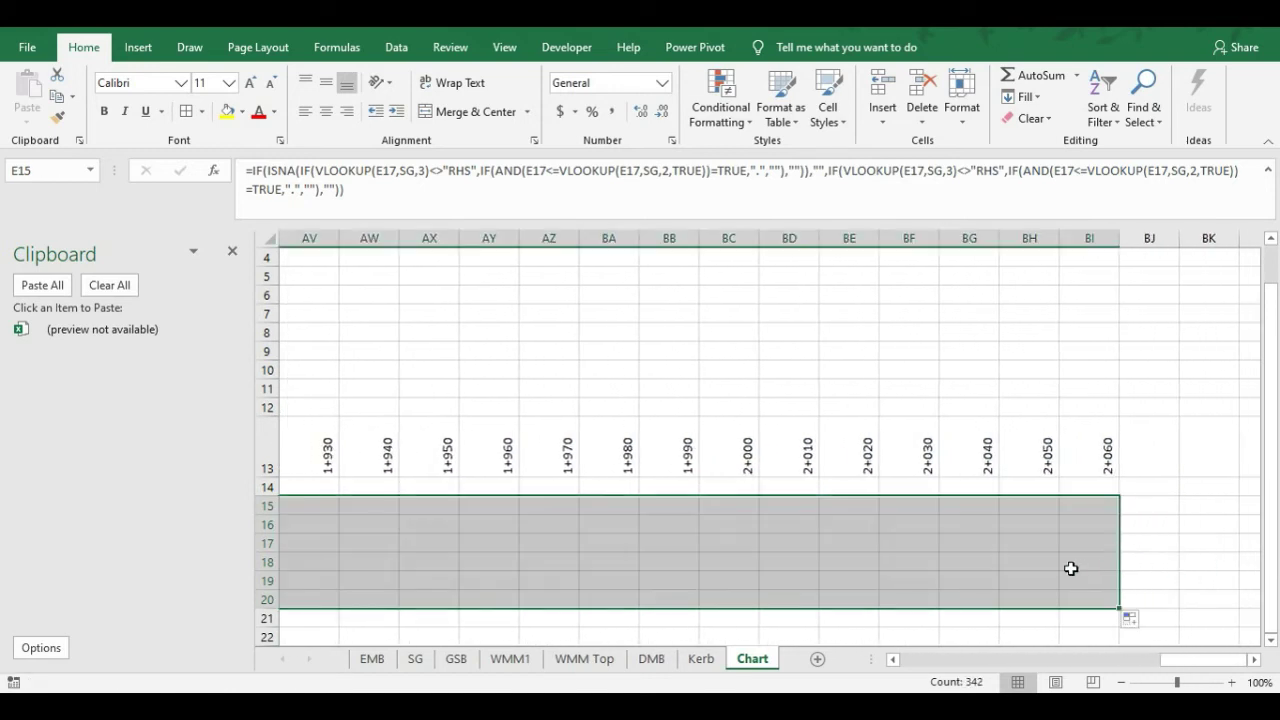
{"action": "left_click_drag", "start_coordinate": [1199, 660], "coordinate": [926, 660]}
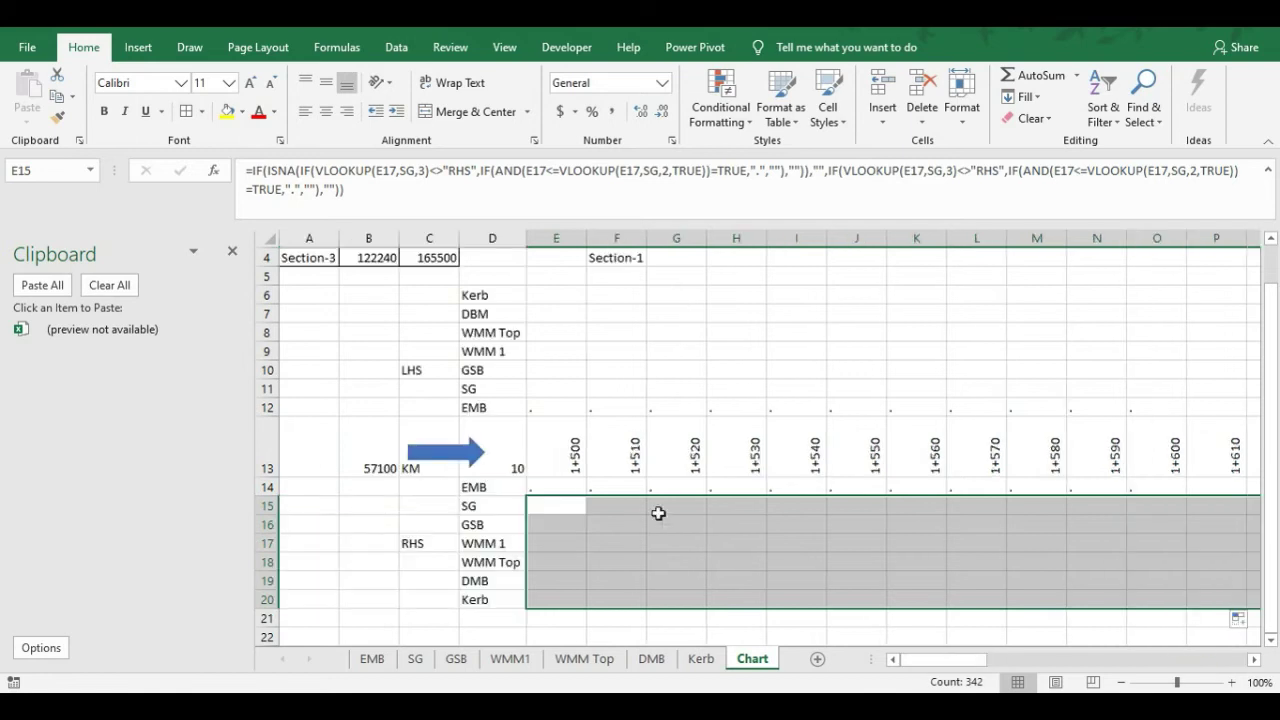
Select the whole chart grid, working out from E12
{"action": "left_click", "coordinate": [554, 410]}
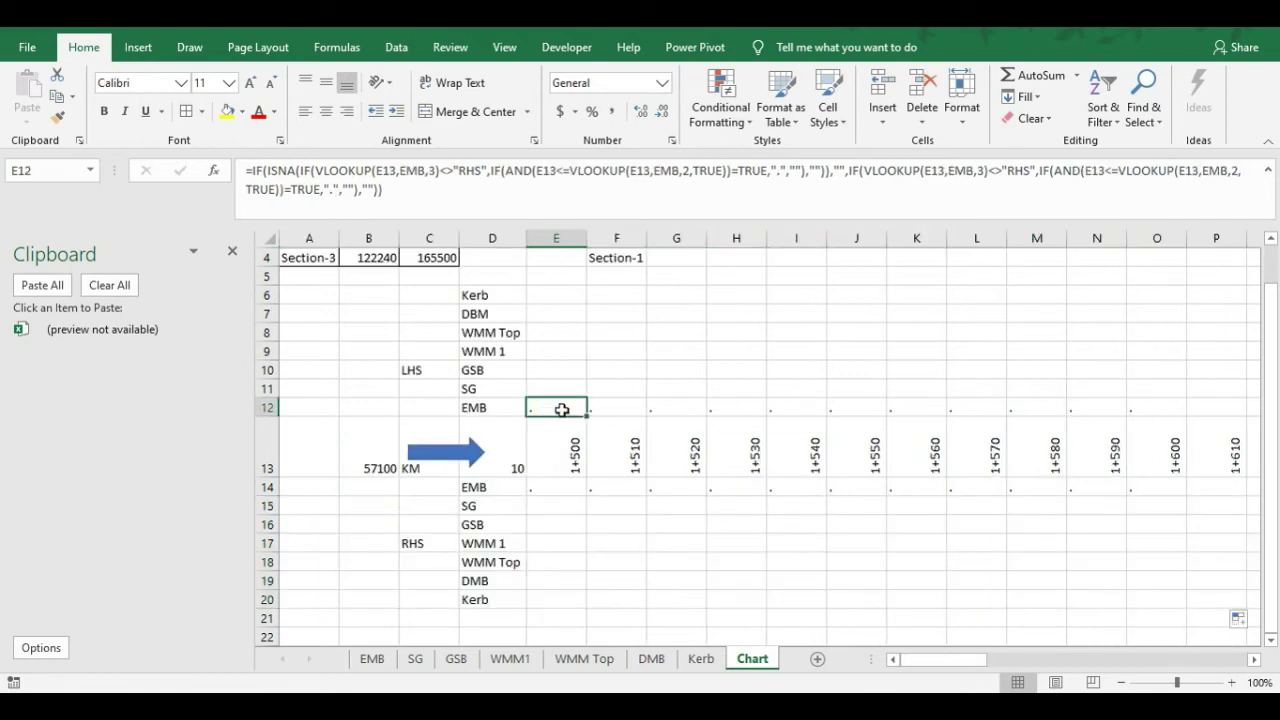
{"action": "scroll", "coordinate": [562, 410], "scroll_direction": "up", "scroll_amount": 1}
{"action": "key", "text": "ctrl+Up"}
{"action": "key", "text": "ctrl+shift+Right"}
{"action": "key", "text": "ctrl+shift+Down"}
{"action": "left_click_drag", "start_coordinate": [1150, 660], "coordinate": [850, 657]}
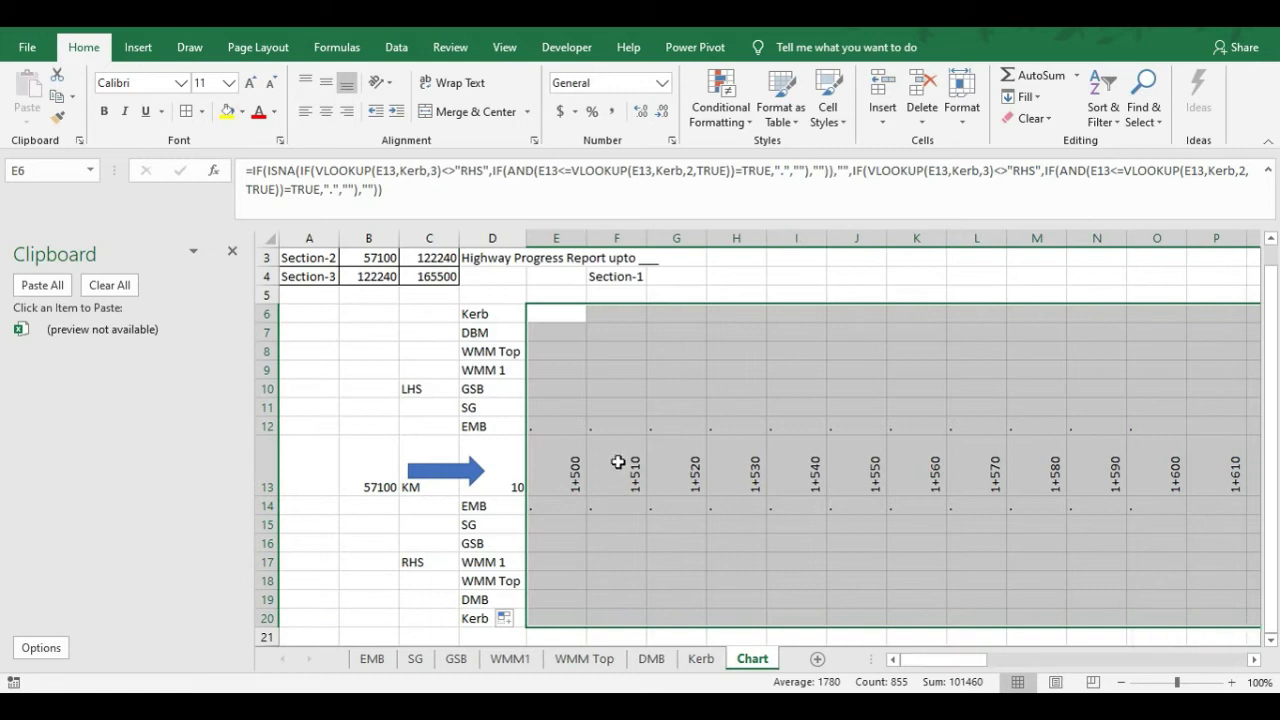
Give E6:BI20 thin solid lines between rows plus top and bottom edges
{"action": "left_click", "coordinate": [202, 112]}
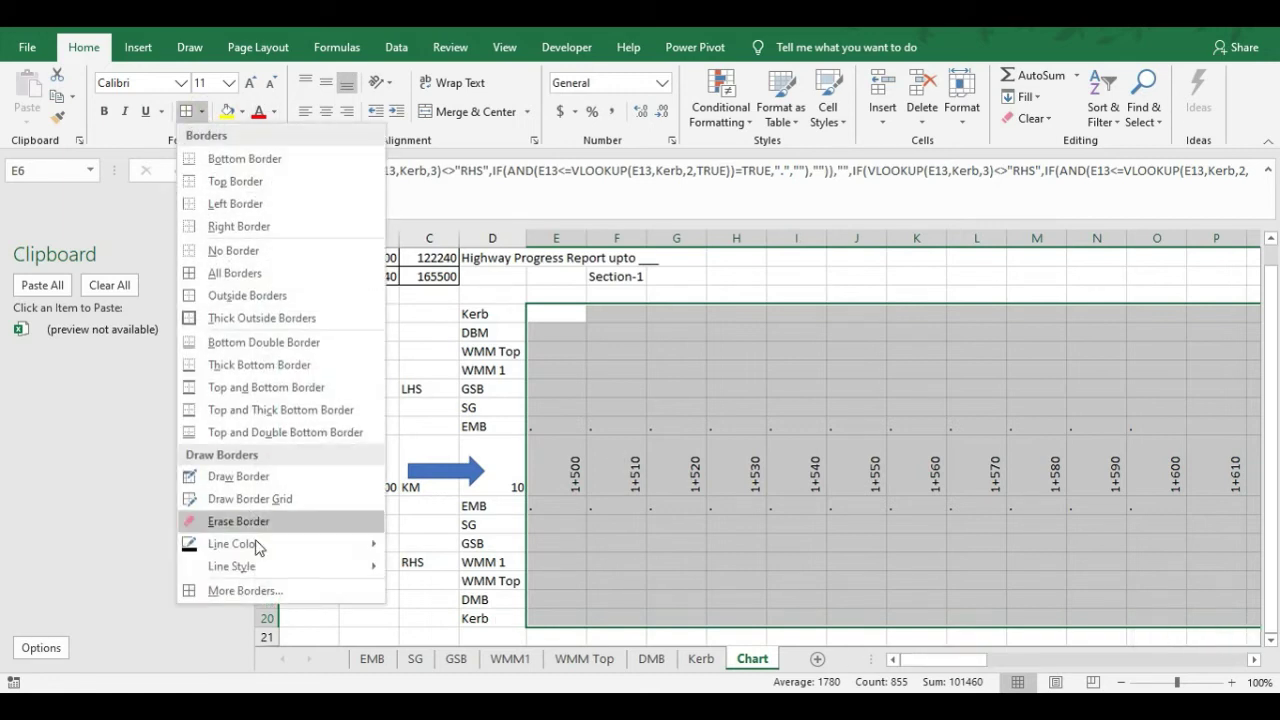
{"action": "left_click", "coordinate": [258, 591]}
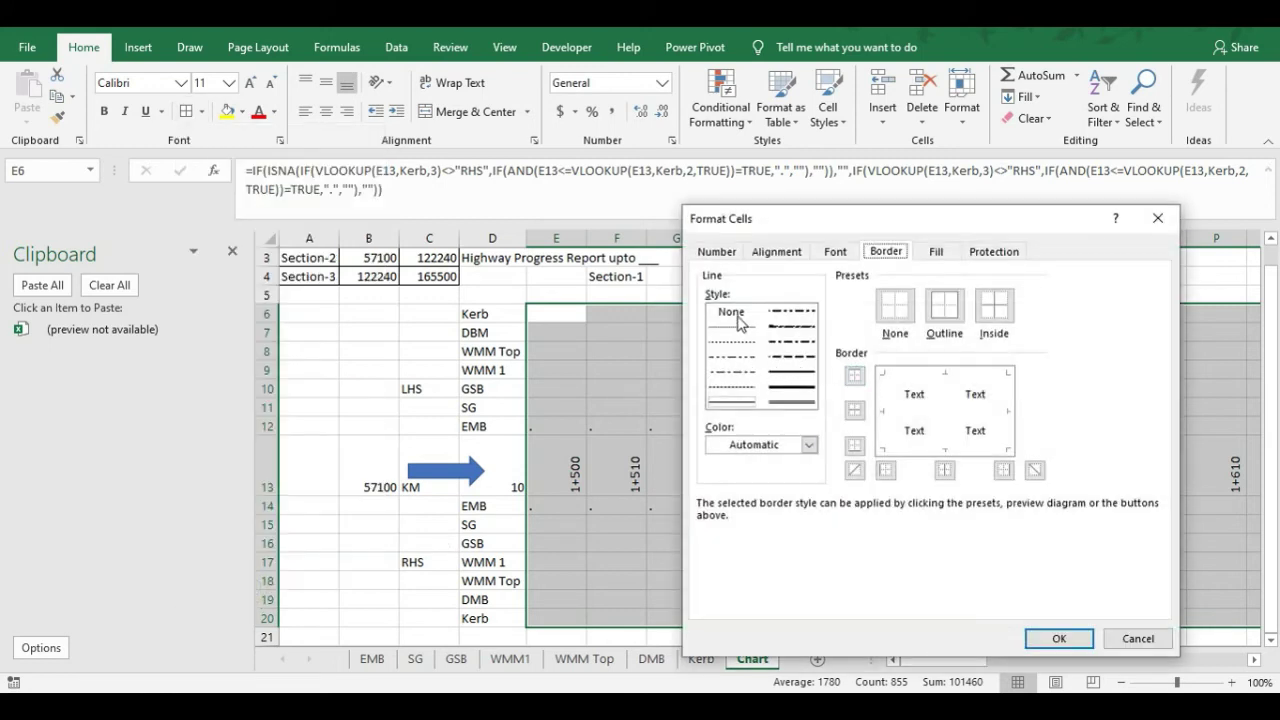
{"action": "left_click", "coordinate": [733, 328]}
{"action": "left_click", "coordinate": [942, 402]}
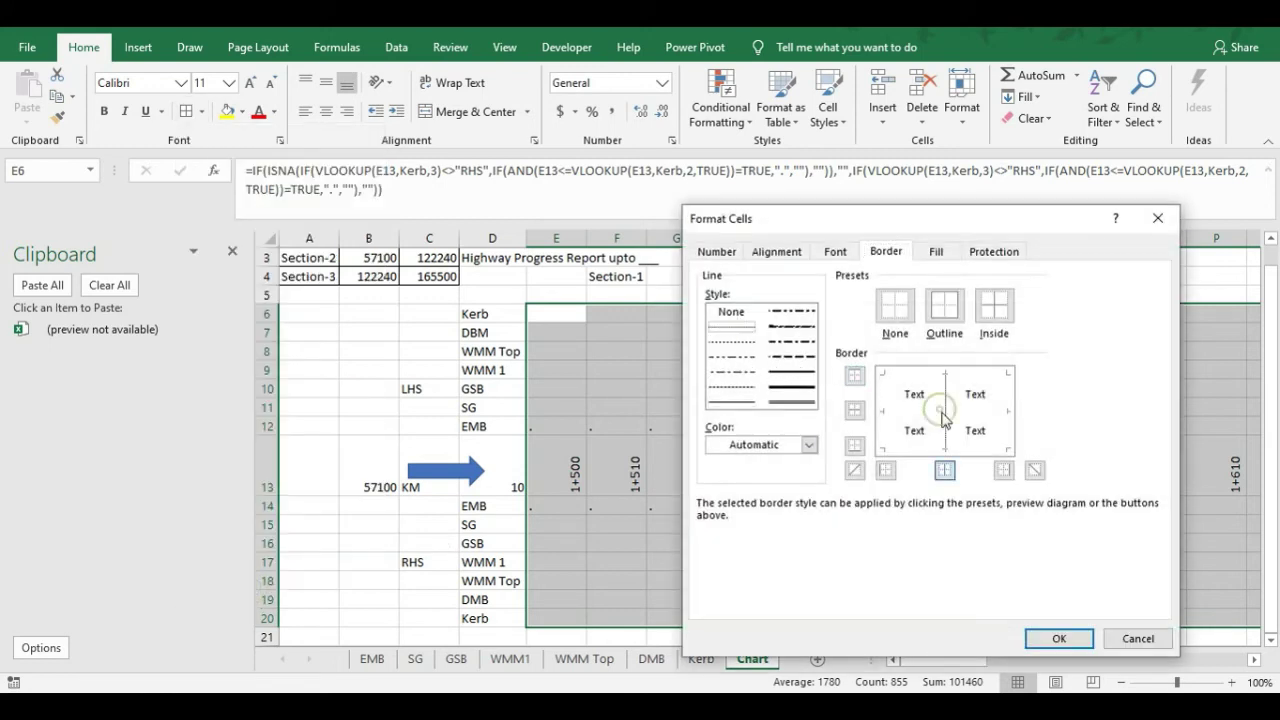
{"action": "left_click", "coordinate": [947, 418]}
{"action": "left_click", "coordinate": [935, 410]}
{"action": "left_click", "coordinate": [949, 376]}
{"action": "left_click", "coordinate": [950, 451]}
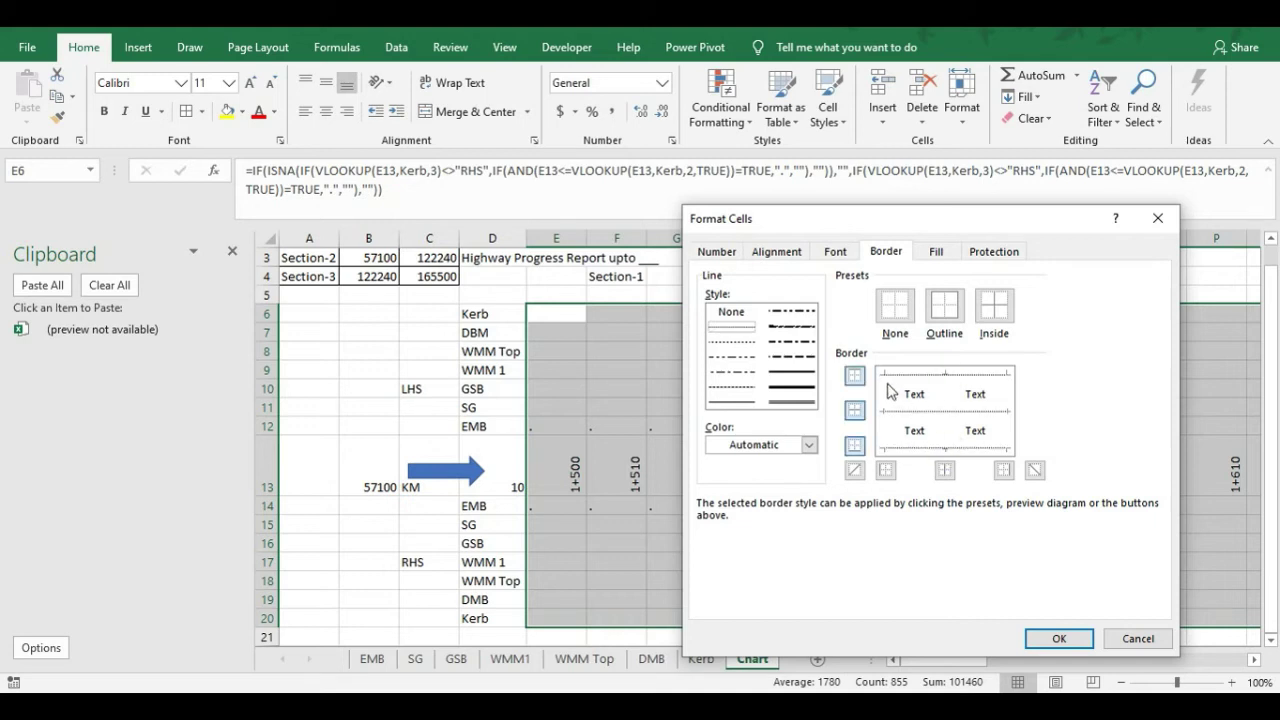
Add double-line left and right edges to the grid and apply the borders
{"action": "left_click", "coordinate": [793, 387]}
{"action": "left_click", "coordinate": [775, 403]}
{"action": "left_click", "coordinate": [884, 404]}
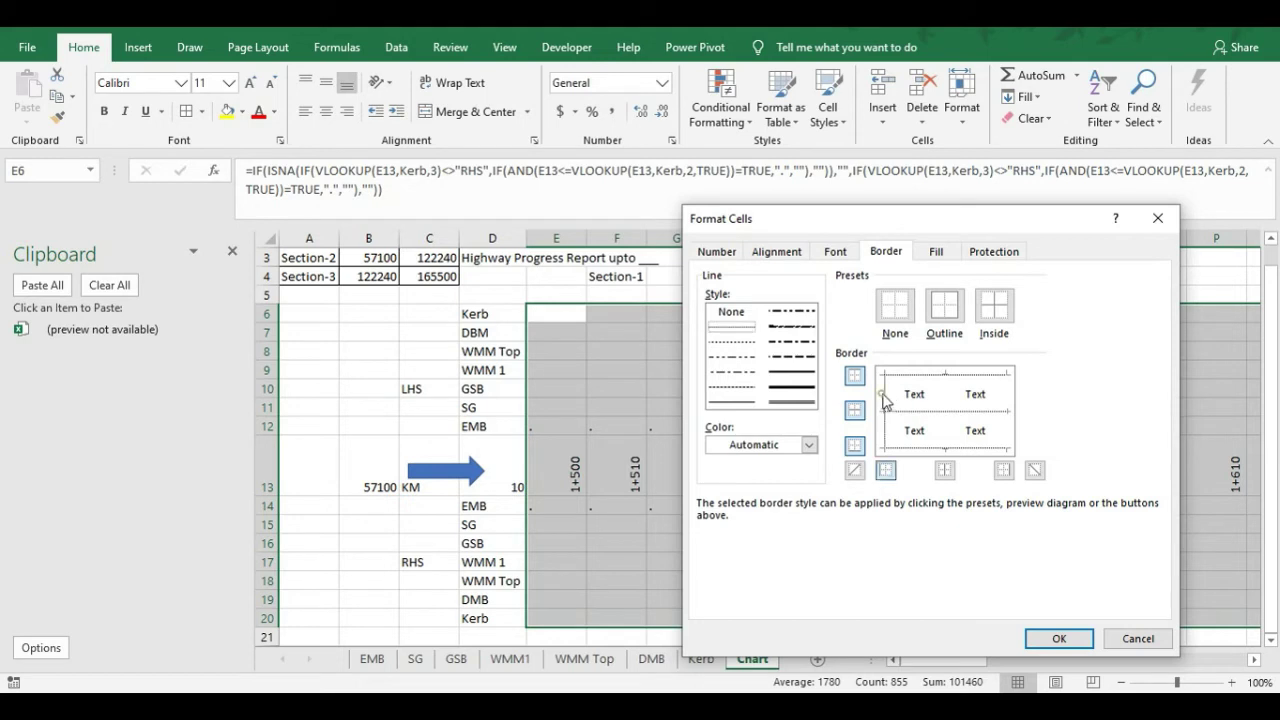
{"action": "left_click", "coordinate": [1008, 407]}
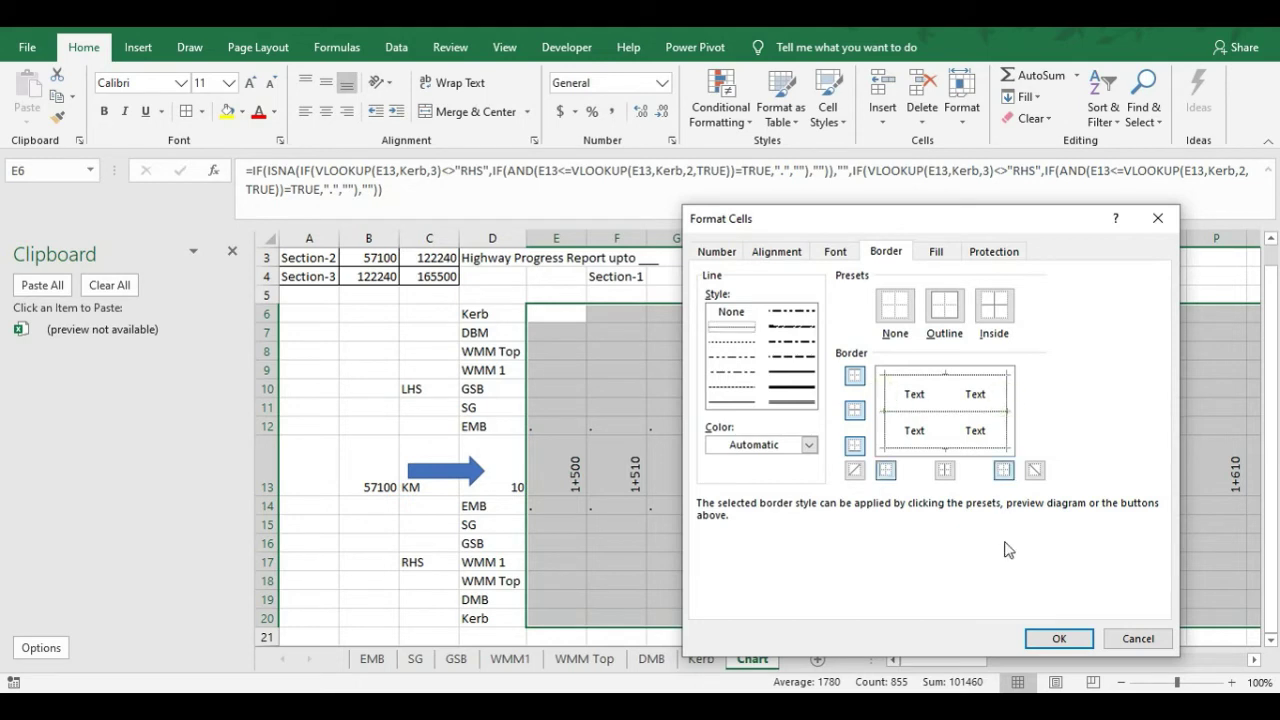
{"action": "left_click", "coordinate": [1055, 639]}
Check the formulas in E12, F12 and E14, then select the EMB row out to BI
{"action": "scroll", "coordinate": [775, 495], "scroll_direction": "down", "scroll_amount": 3}
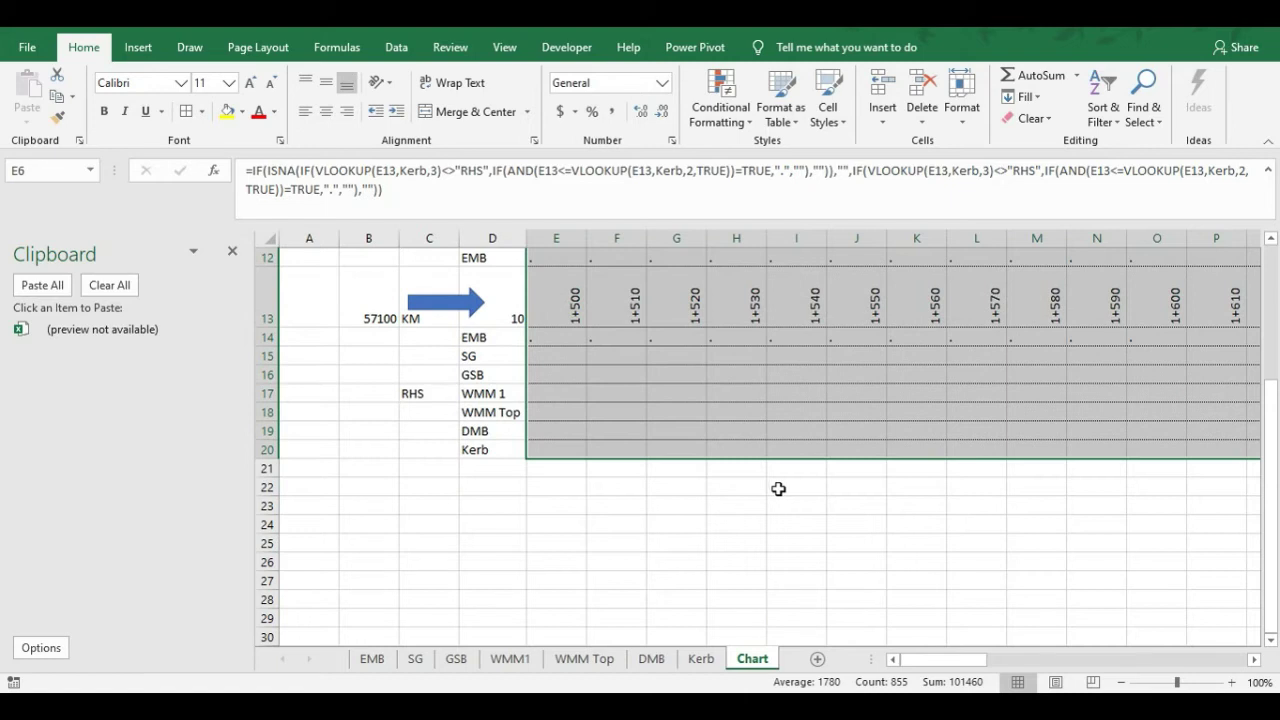
{"action": "scroll", "coordinate": [708, 443], "scroll_direction": "up", "scroll_amount": 2}
{"action": "scroll", "coordinate": [580, 357], "scroll_direction": "up", "scroll_amount": 2}
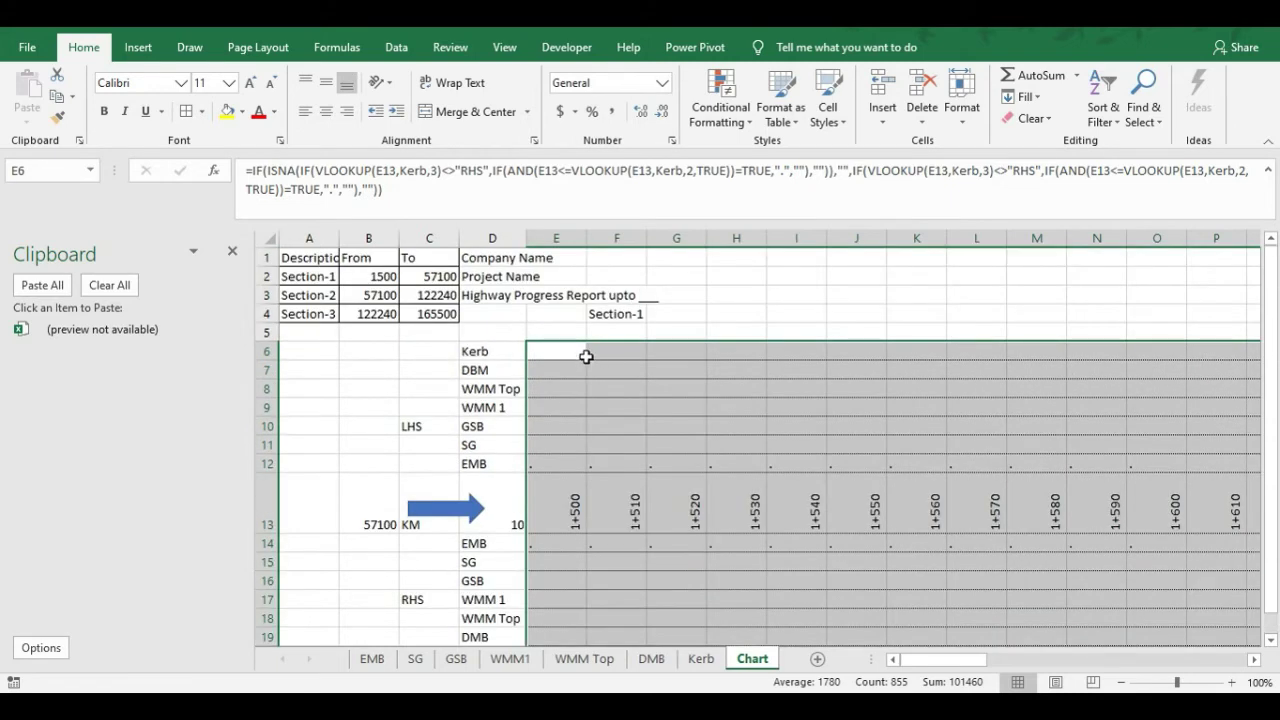
{"action": "scroll", "coordinate": [586, 357], "scroll_direction": "down", "scroll_amount": 1}
{"action": "left_click", "coordinate": [553, 369]}
{"action": "left_click", "coordinate": [553, 405]}
{"action": "left_click", "coordinate": [602, 412]}
{"action": "left_click", "coordinate": [556, 409]}
{"action": "left_click", "coordinate": [560, 487]}
{"action": "left_click", "coordinate": [549, 412]}
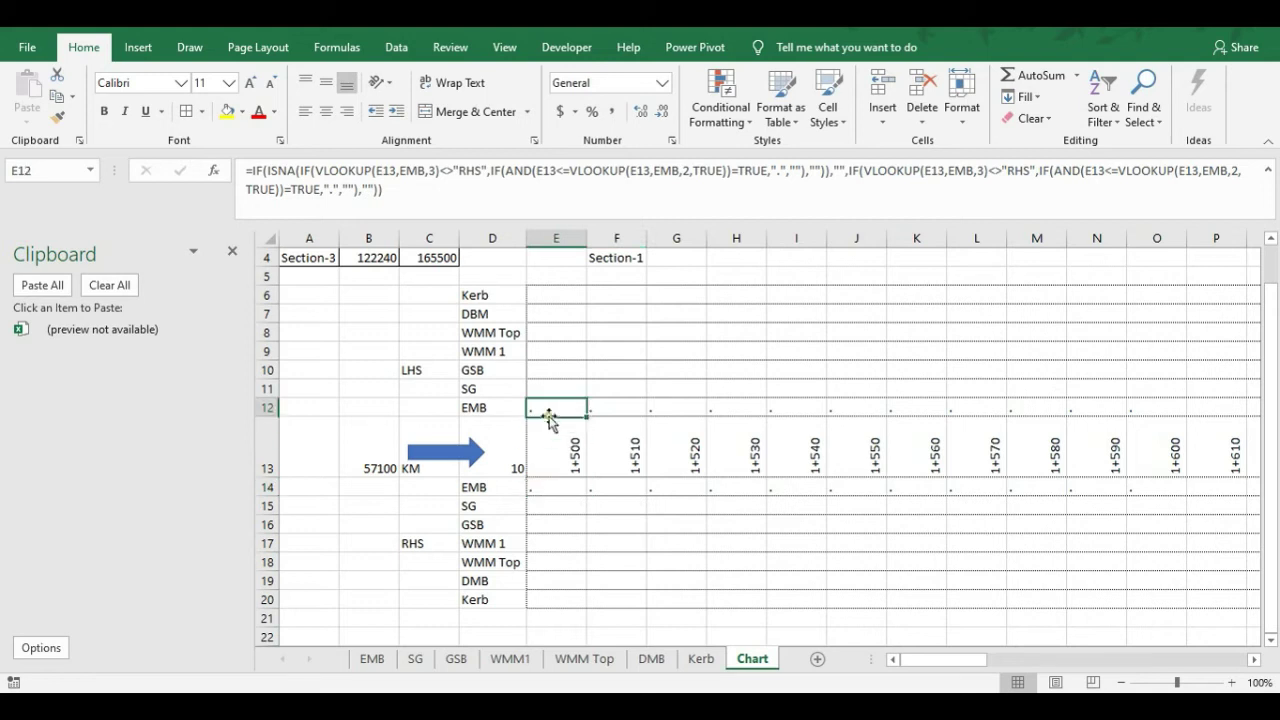
{"action": "scroll", "coordinate": [562, 409], "scroll_direction": "up", "scroll_amount": 1}
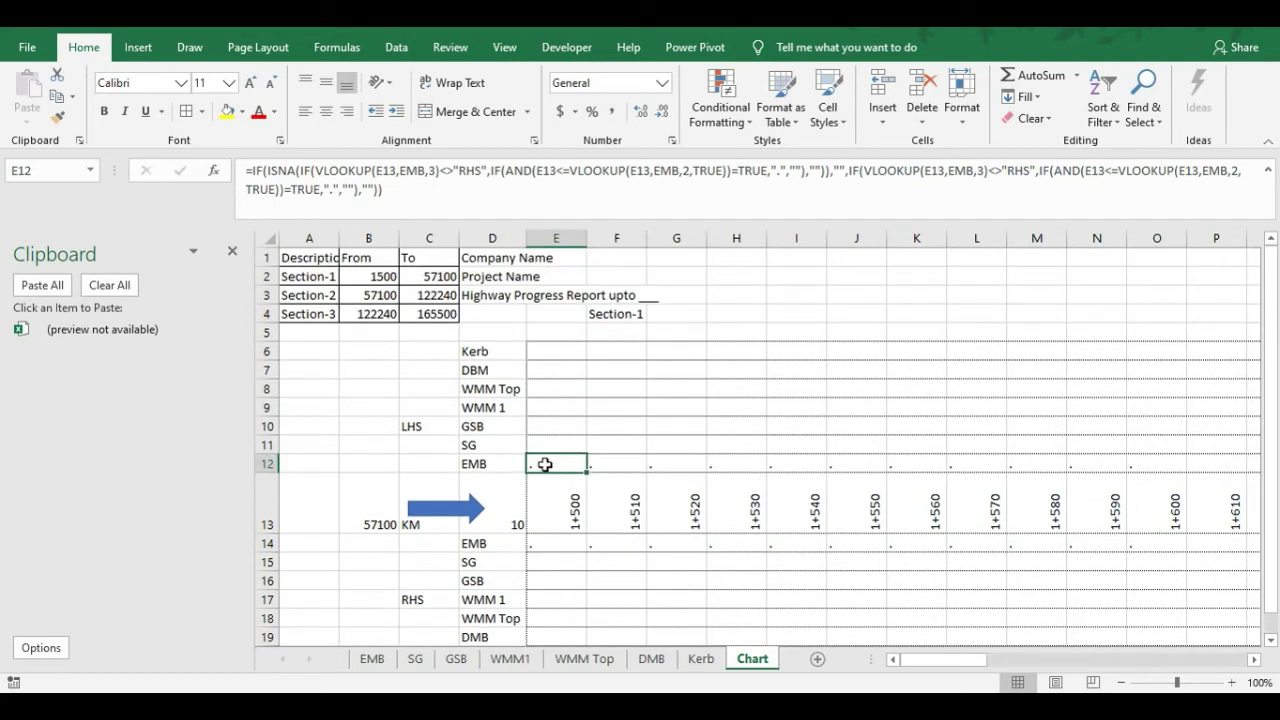
{"action": "key", "text": "ctrl+shift+Right"}
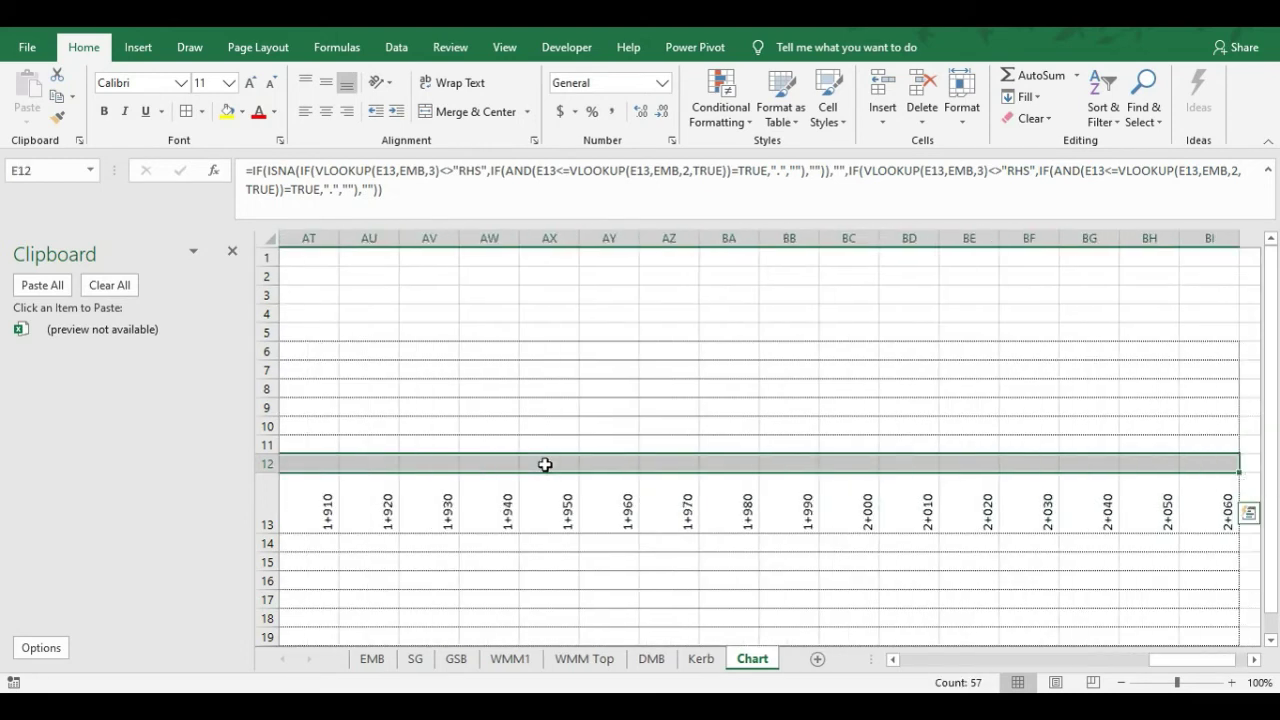
Close the Clipboard pane and start a new 'Format only cells that contain' Specific Text rule
{"action": "left_click", "coordinate": [230, 251]}
{"action": "left_click_drag", "start_coordinate": [1154, 659], "coordinate": [1050, 660]}
{"action": "left_click", "coordinate": [738, 122]}
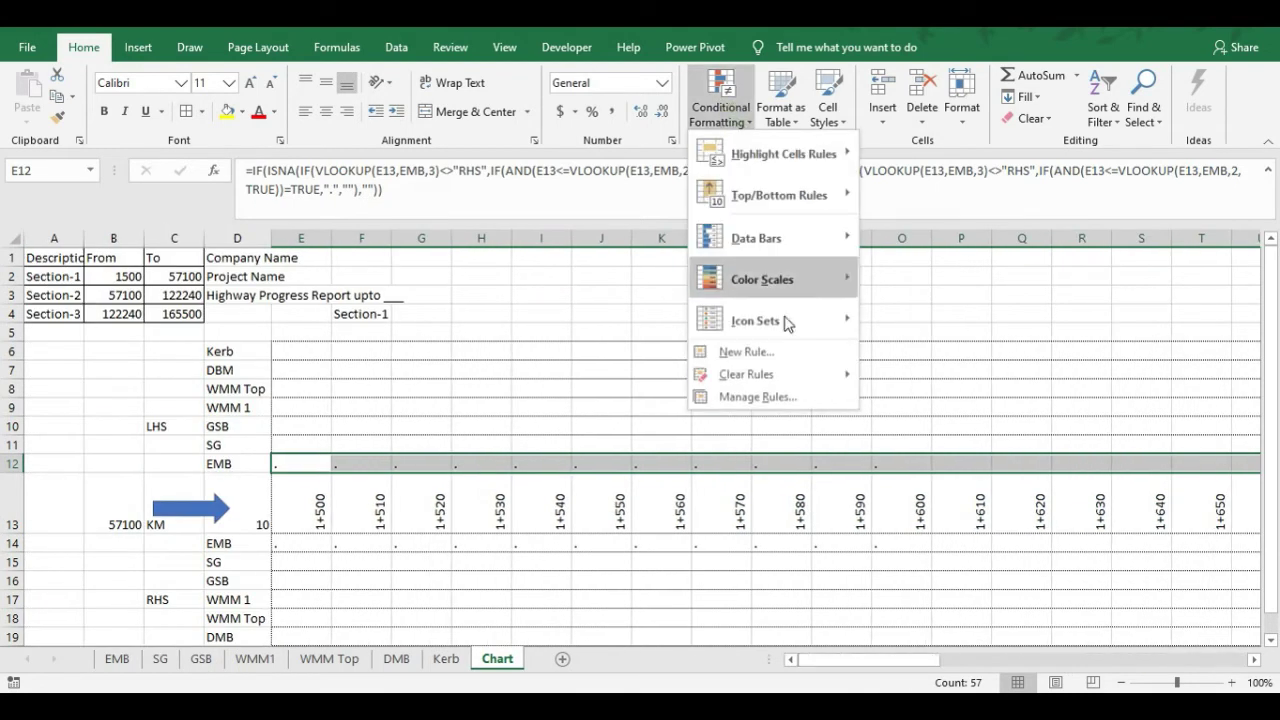
{"action": "left_click", "coordinate": [758, 402]}
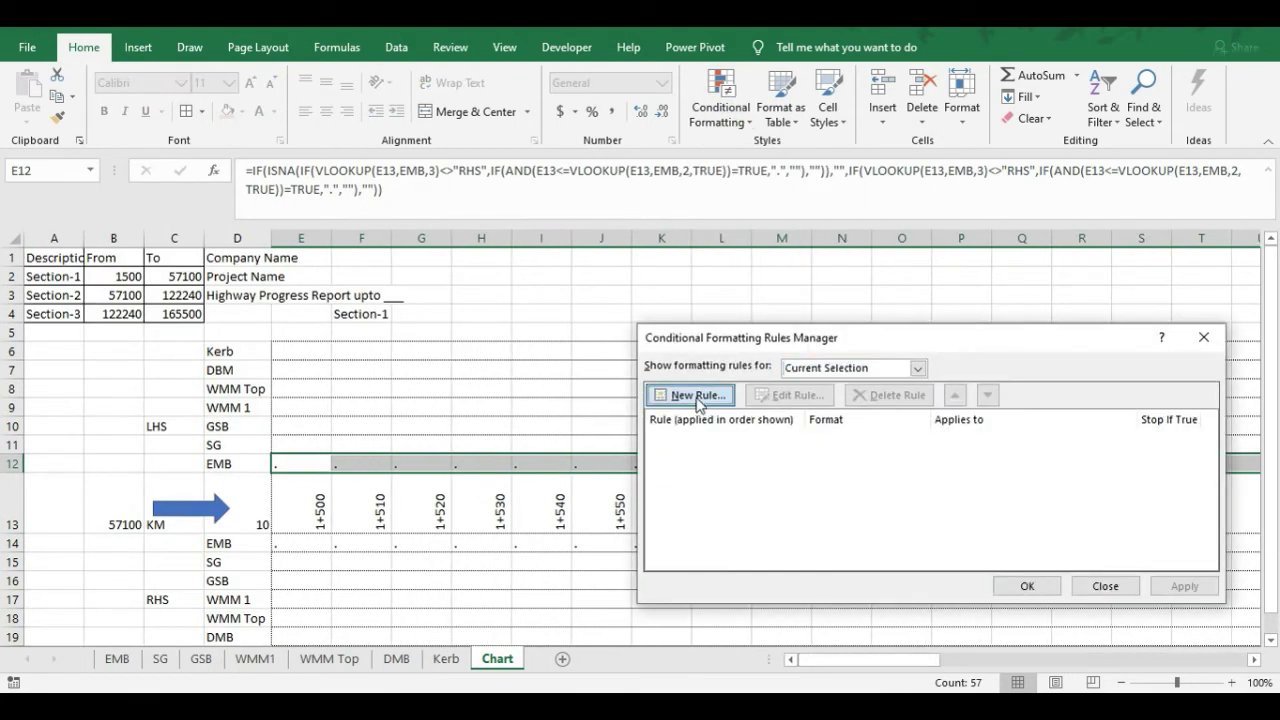
{"action": "left_click", "coordinate": [698, 398]}
{"action": "left_click", "coordinate": [777, 421]}
{"action": "left_click", "coordinate": [781, 356]}
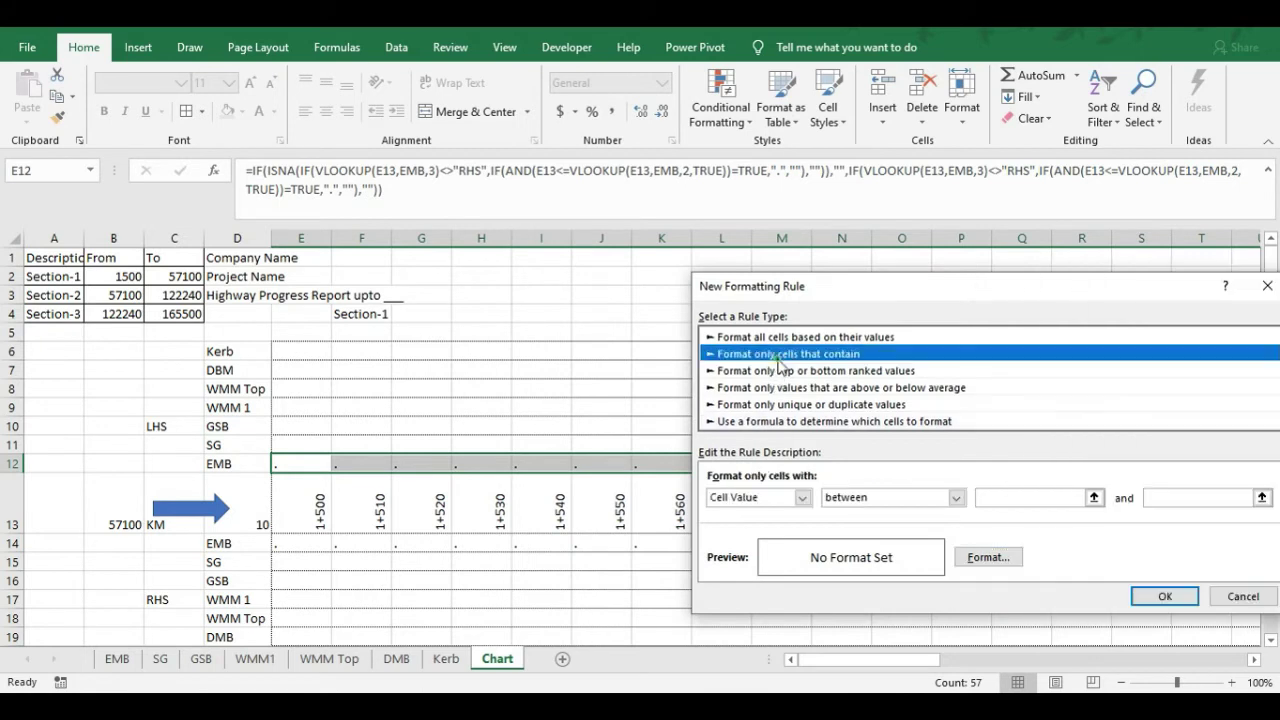
{"action": "left_click", "coordinate": [802, 498]}
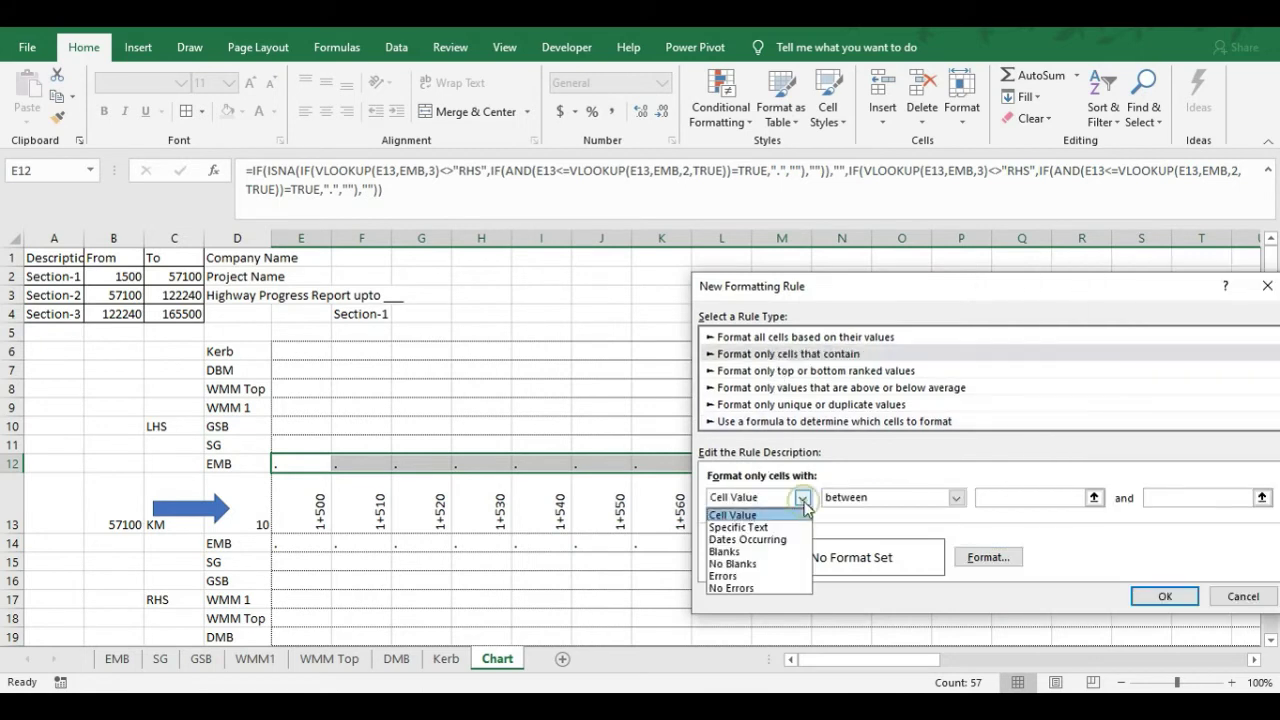
{"action": "left_click", "coordinate": [781, 527]}
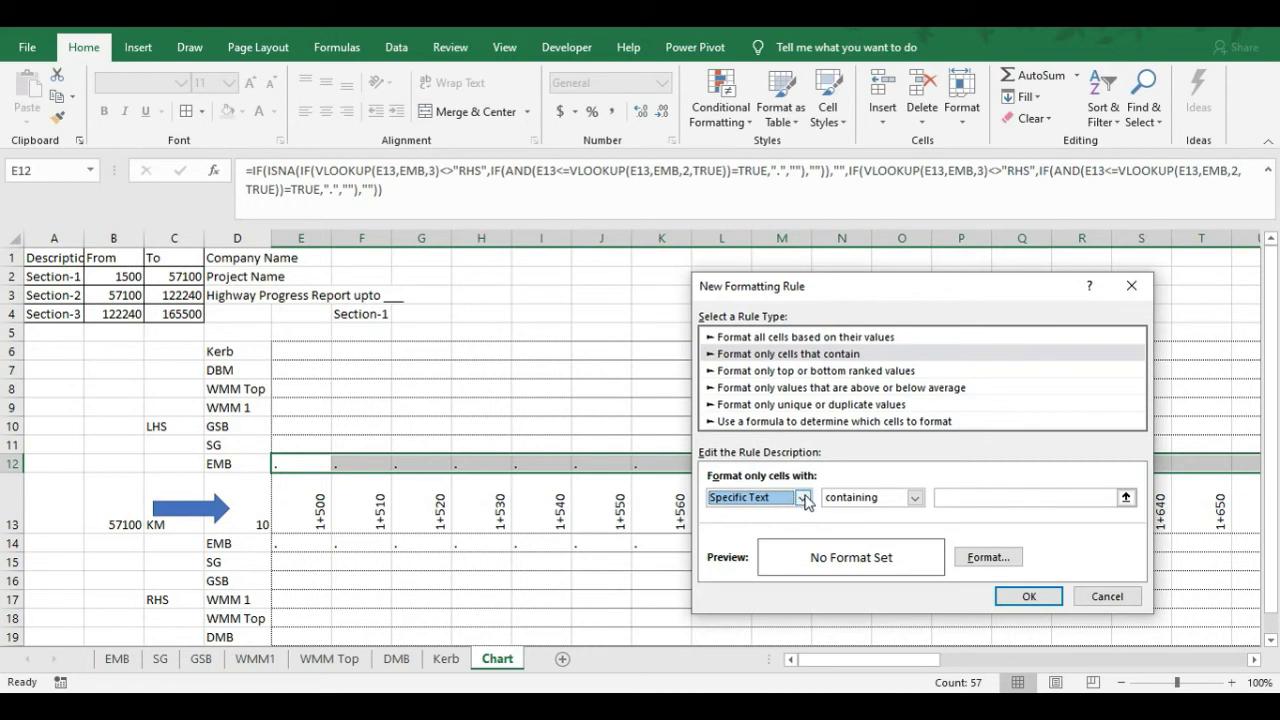
Add a rule filling cells that contain '.' with orange and apply it to row 12
{"action": "left_click", "coordinate": [1036, 503]}
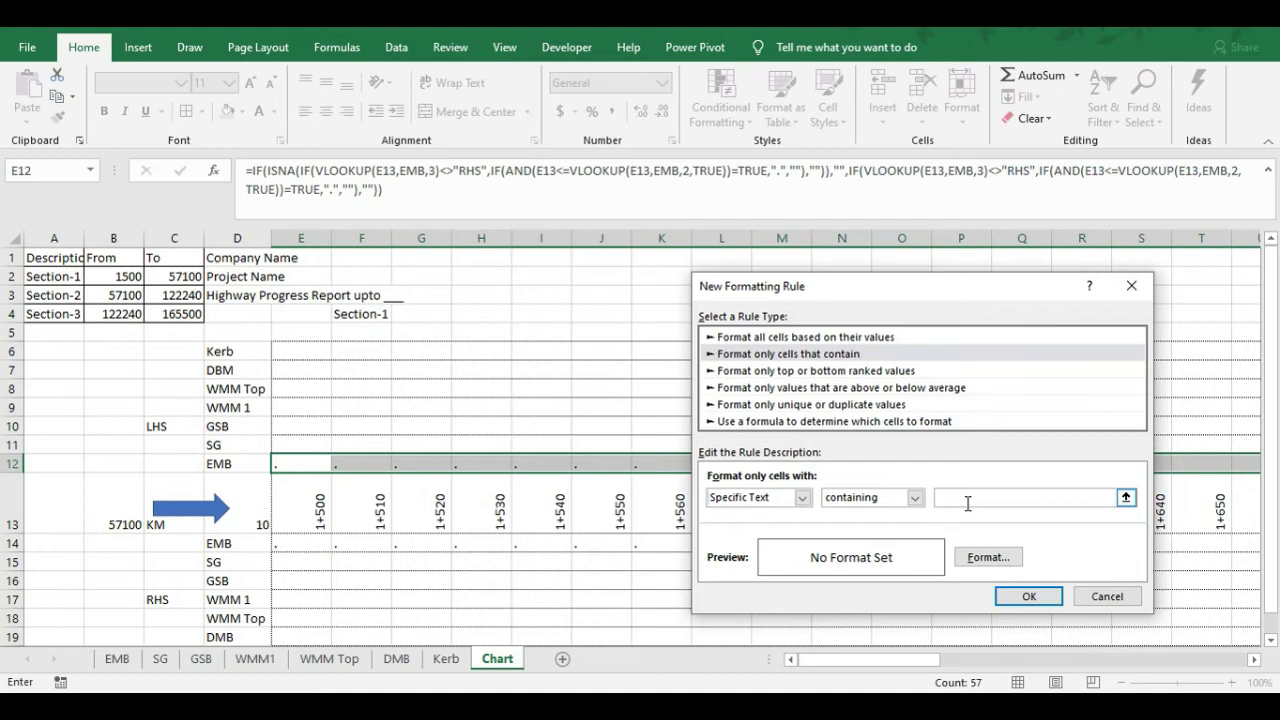
{"action": "left_click", "coordinate": [990, 558]}
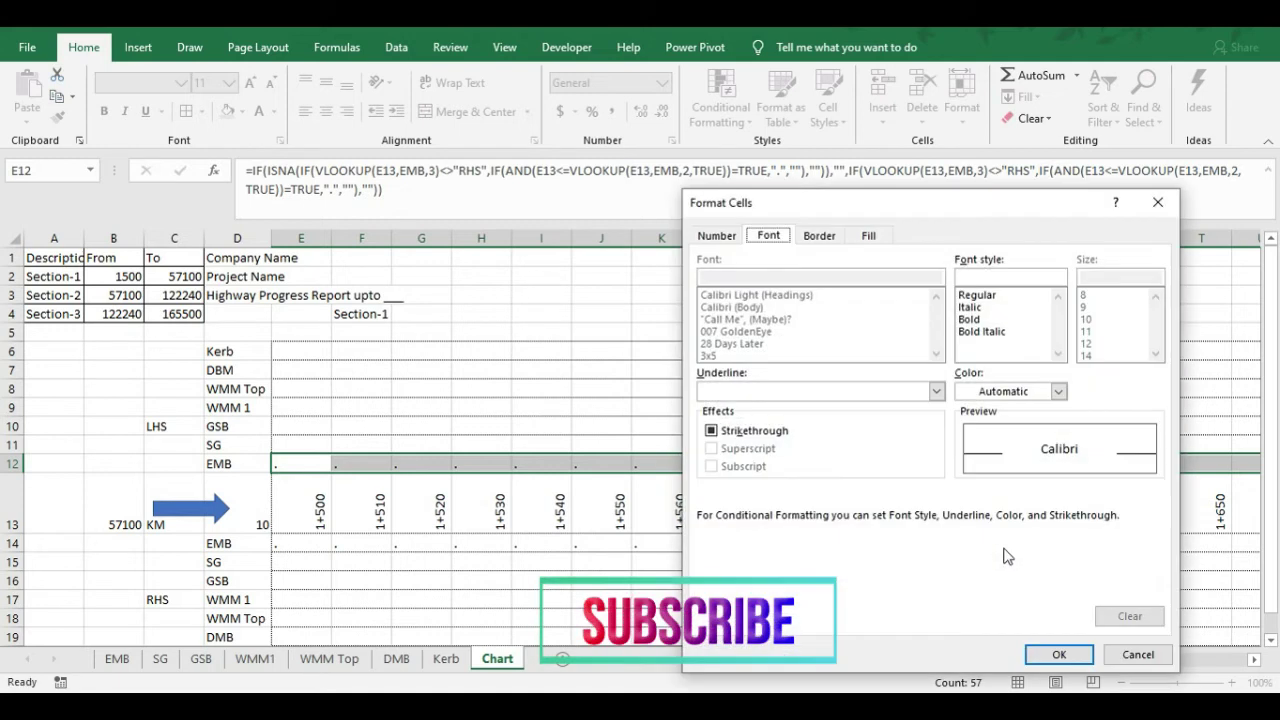
{"action": "left_click", "coordinate": [868, 236]}
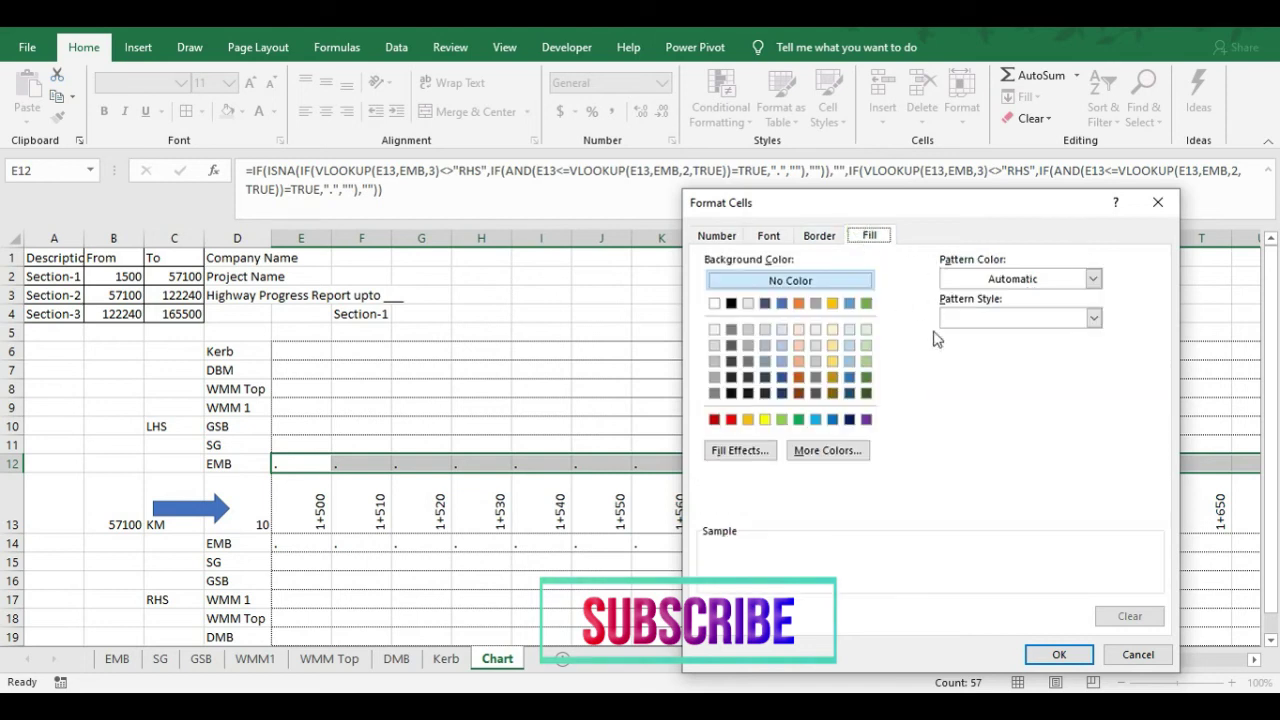
{"action": "left_click", "coordinate": [748, 421]}
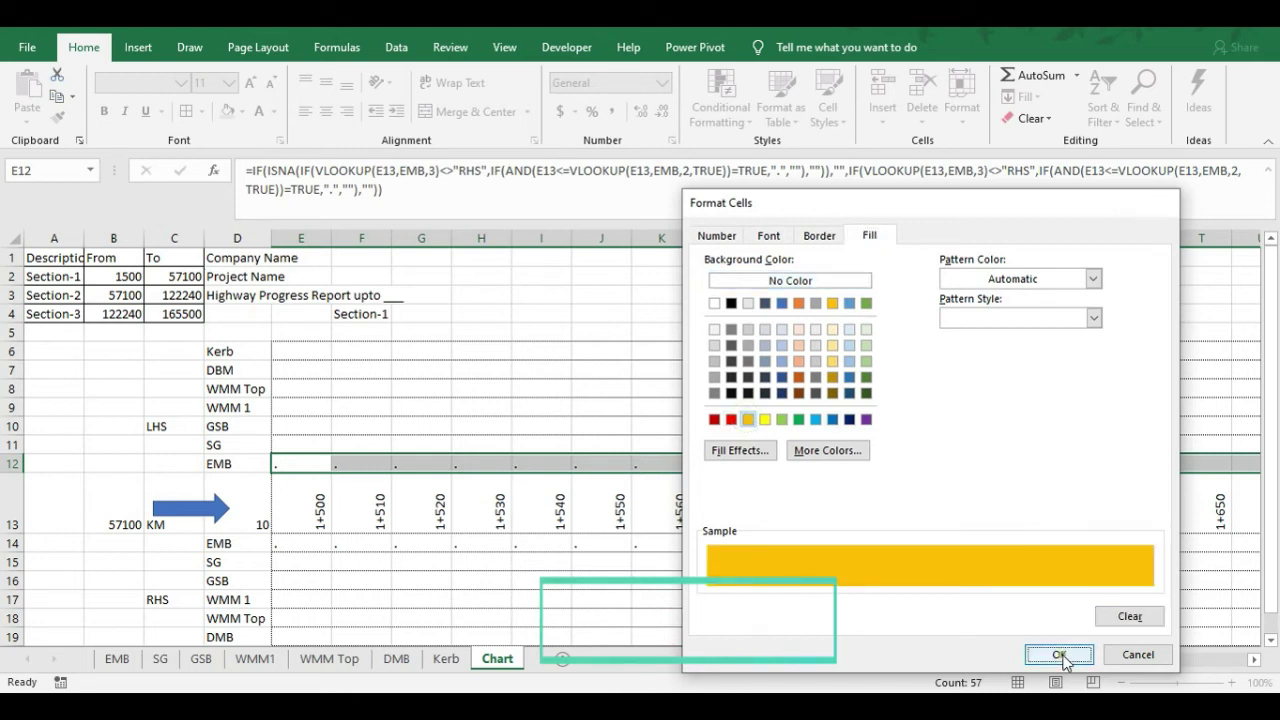
{"action": "left_click", "coordinate": [1059, 654]}
{"action": "left_click", "coordinate": [1029, 597]}
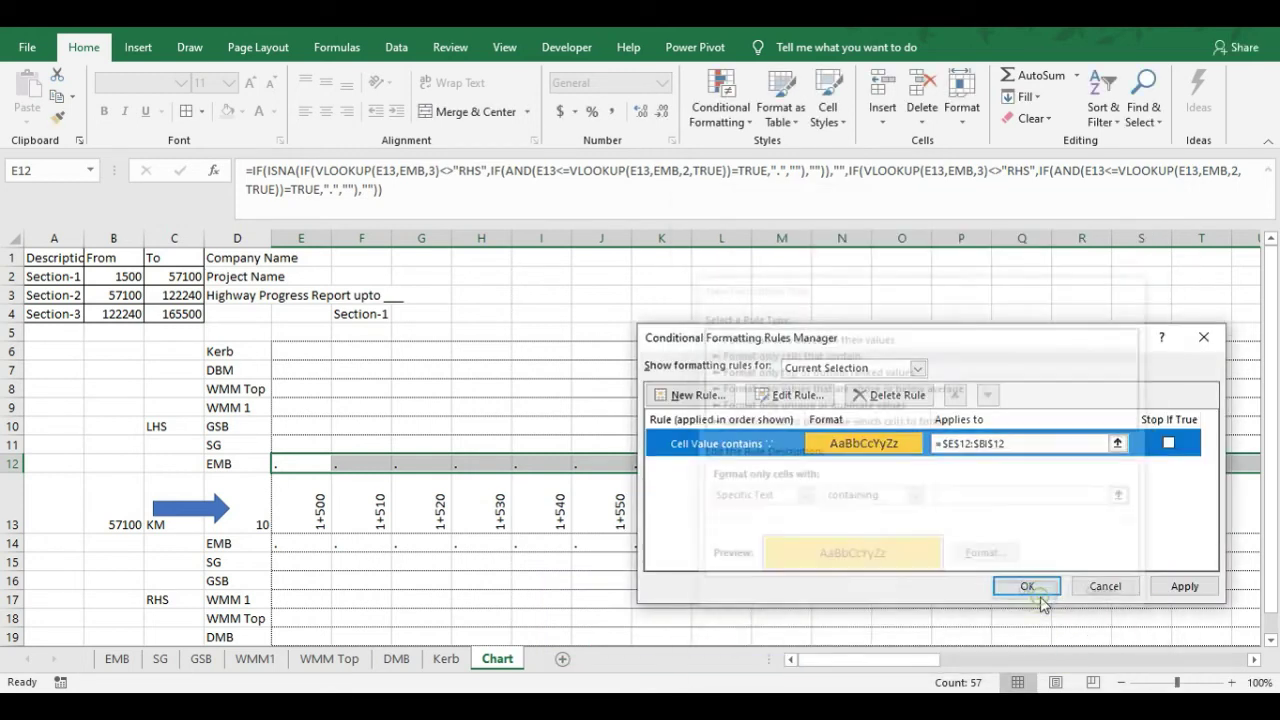
{"action": "left_click", "coordinate": [1185, 587]}
{"action": "left_click_drag", "start_coordinate": [968, 334], "coordinate": [808, 547]}
{"action": "left_click_drag", "start_coordinate": [882, 532], "coordinate": [979, 340]}
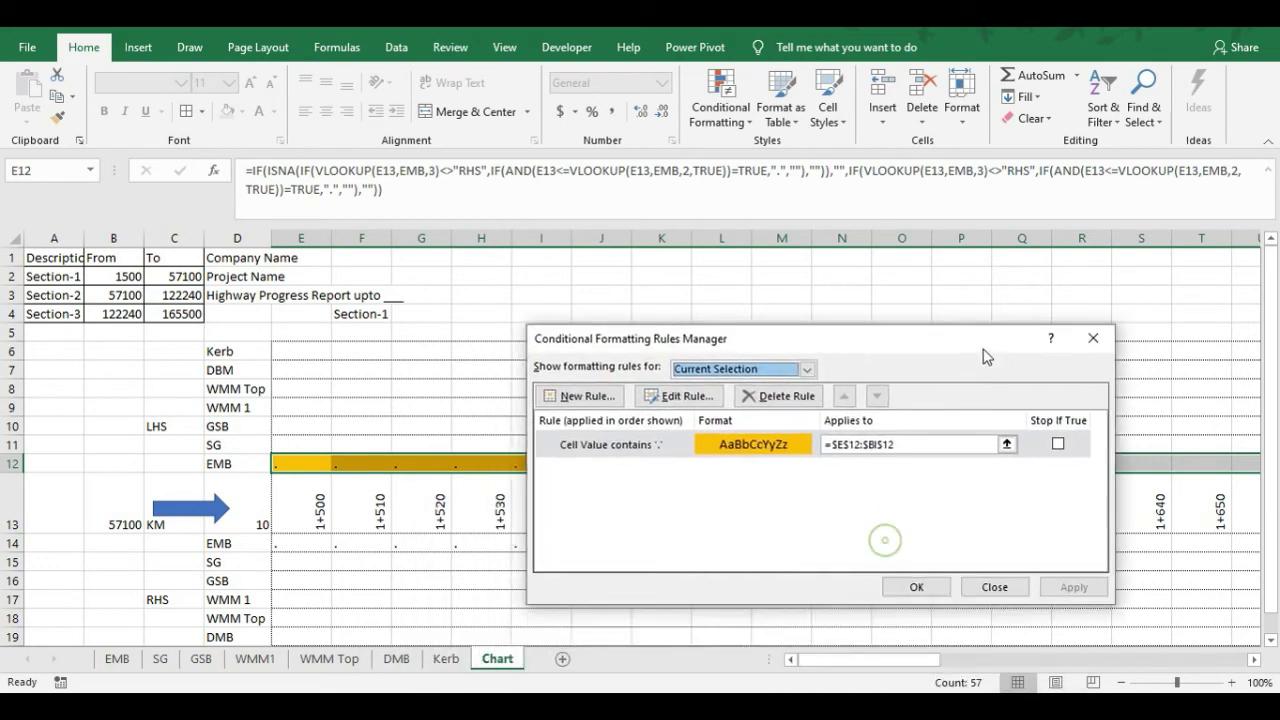
{"action": "left_click", "coordinate": [930, 588]}
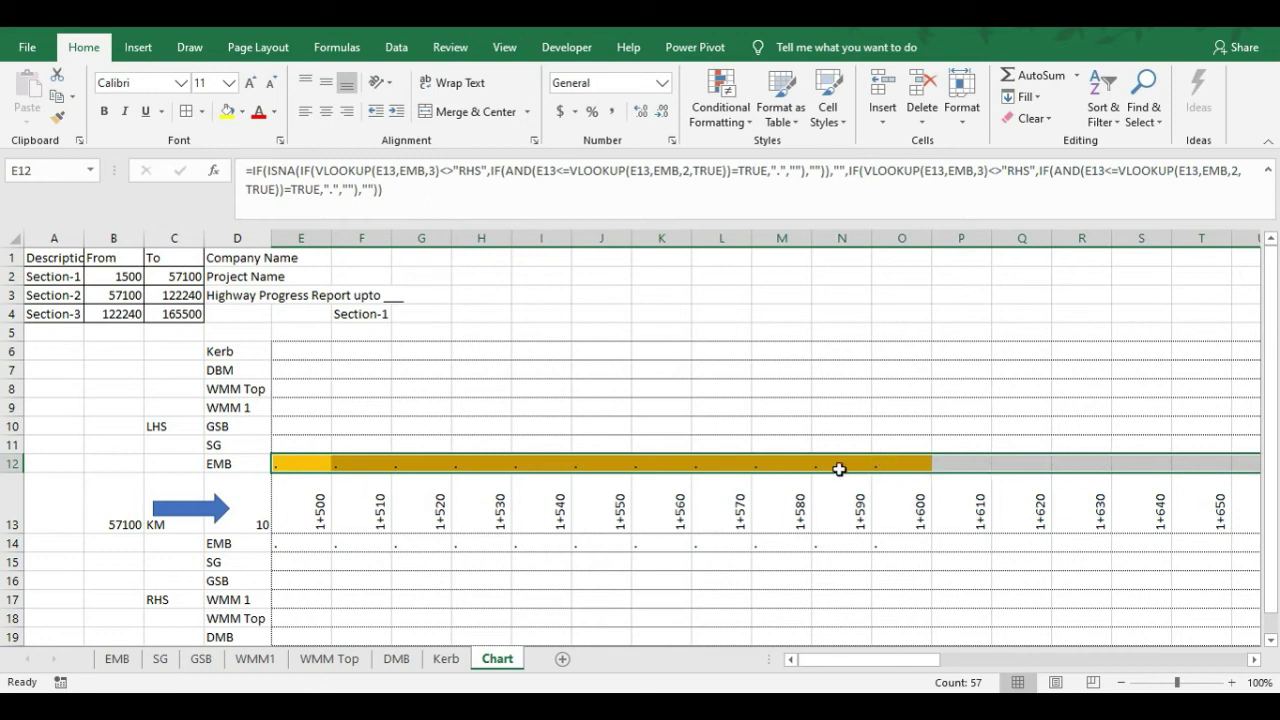
{"action": "left_click", "coordinate": [937, 661]}
Copy row 12's orange dot formatting onto the RHS EMB row 14 with Format Painter
{"action": "left_click_drag", "start_coordinate": [1110, 665], "coordinate": [660, 643]}
{"action": "left_click", "coordinate": [60, 118]}
{"action": "mouse_move", "coordinate": [297, 540]}
{"action": "left_mouse_down"}
{"action": "mouse_move", "coordinate": [610, 549]}
{"action": "mouse_move", "coordinate": [1276, 536]}
{"action": "mouse_move", "coordinate": [1157, 550]}
{"action": "left_mouse_up"}
{"action": "left_click_drag", "start_coordinate": [894, 666], "coordinate": [878, 668]}
Select the LHS SG chart row, E11:BI11, for a new conditional format
{"action": "left_click", "coordinate": [287, 443]}
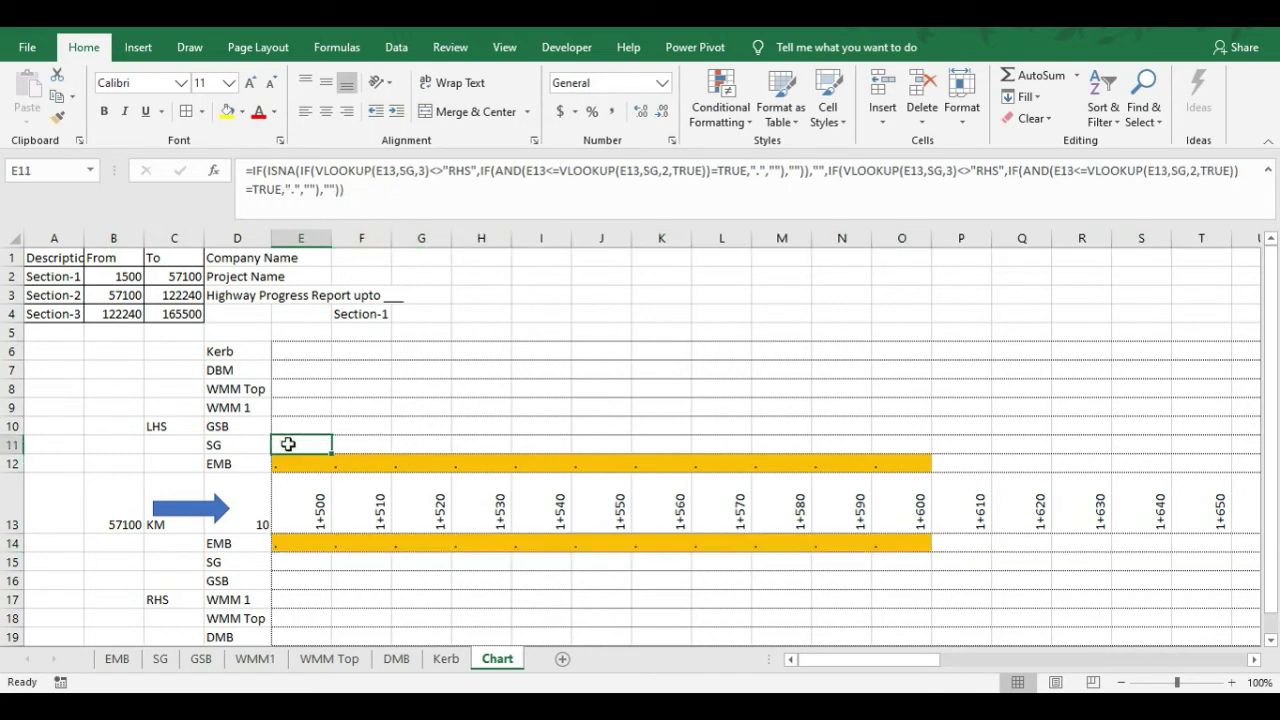
{"action": "key", "text": "ctrl+shift+Right"}
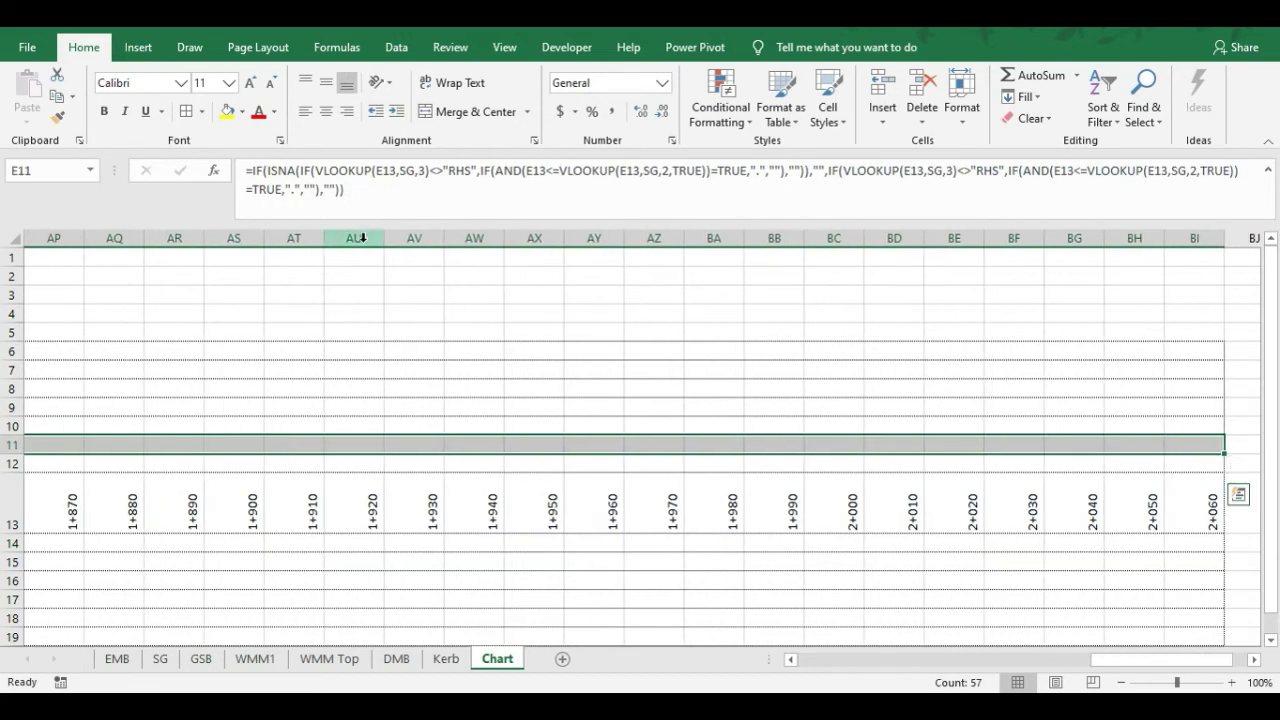
{"action": "left_click_drag", "start_coordinate": [649, 221], "coordinate": [649, 178]}
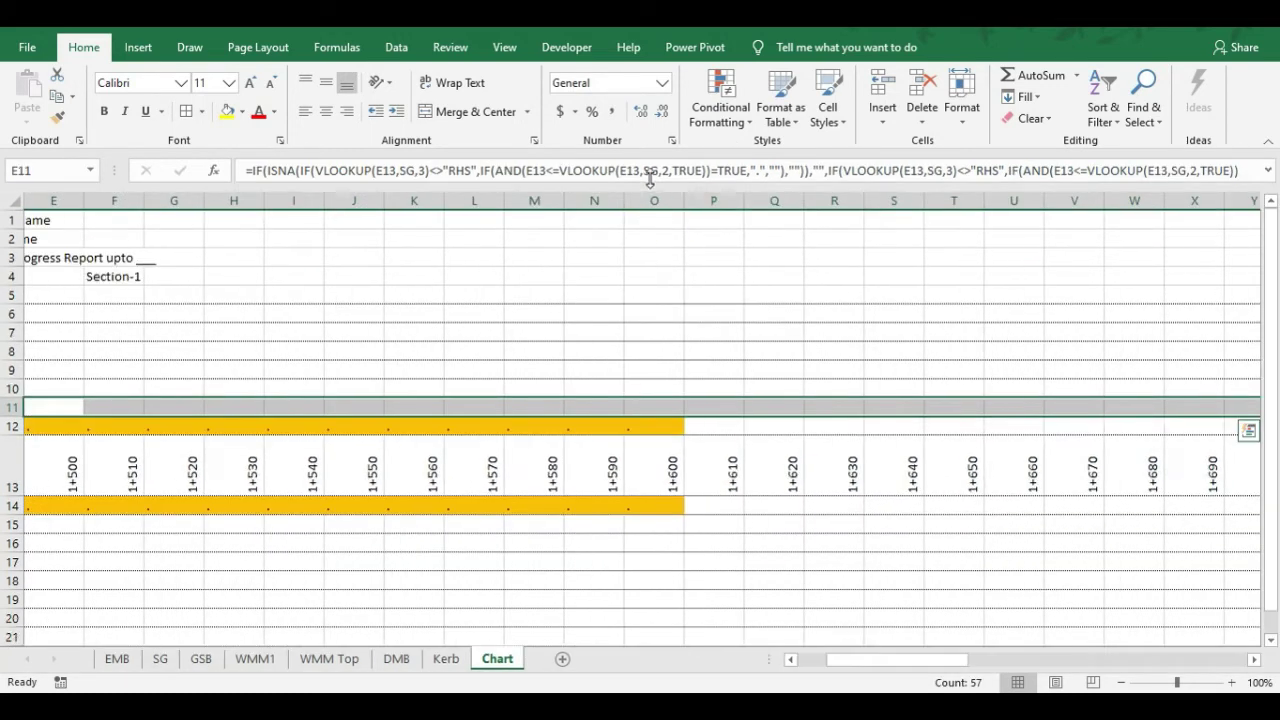
{"action": "left_click", "coordinate": [741, 124]}
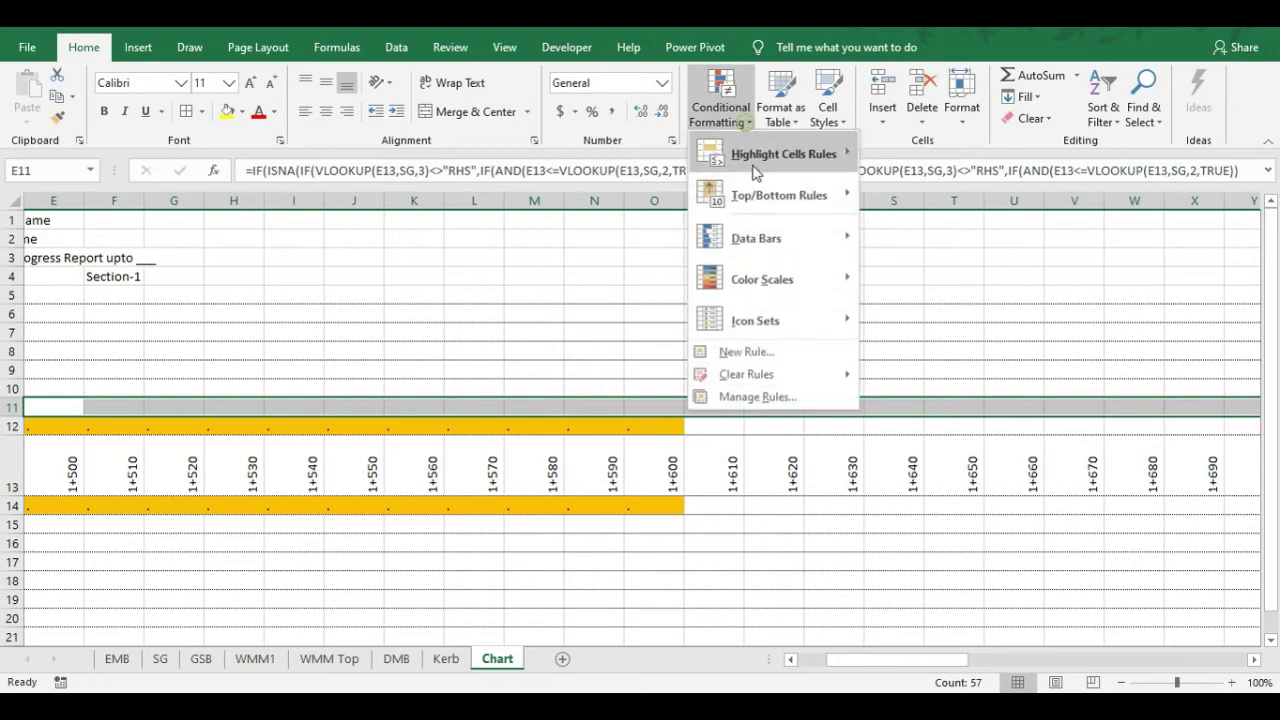
Start a new rule formatting only cells whose specific text contains '.'
{"action": "left_click", "coordinate": [773, 397]}
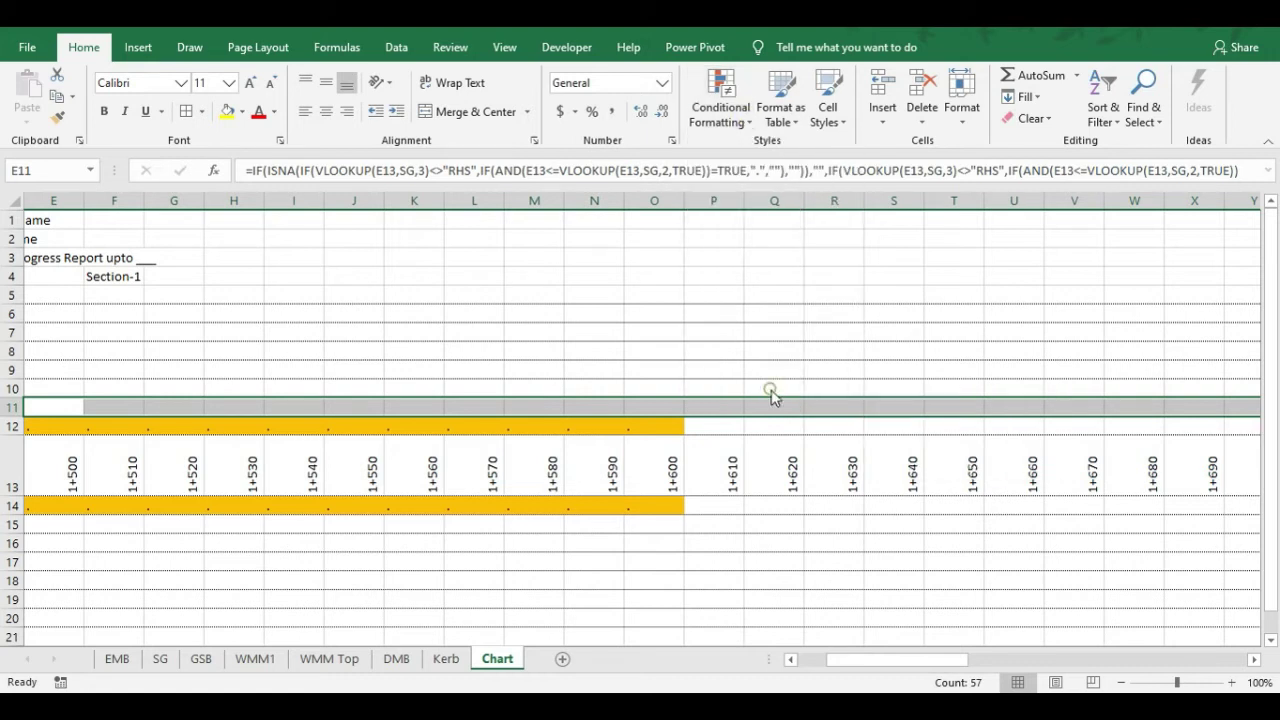
{"action": "left_click", "coordinate": [600, 400]}
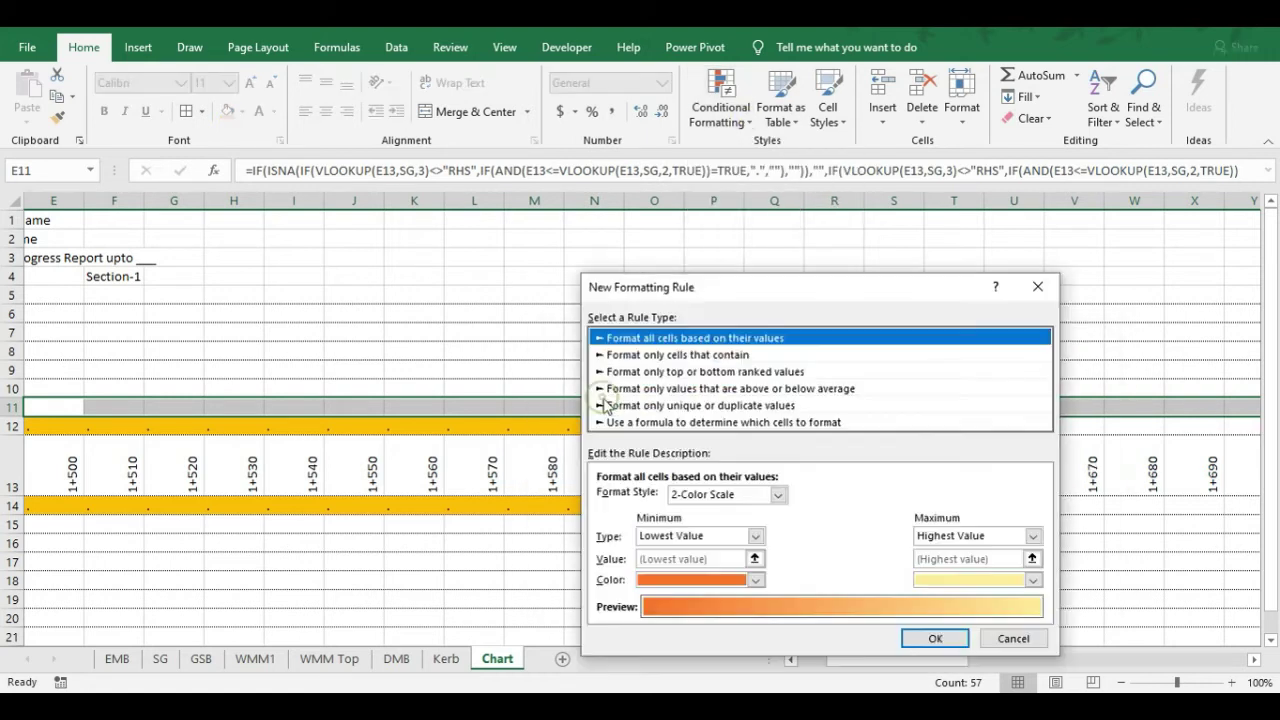
{"action": "left_click", "coordinate": [679, 356]}
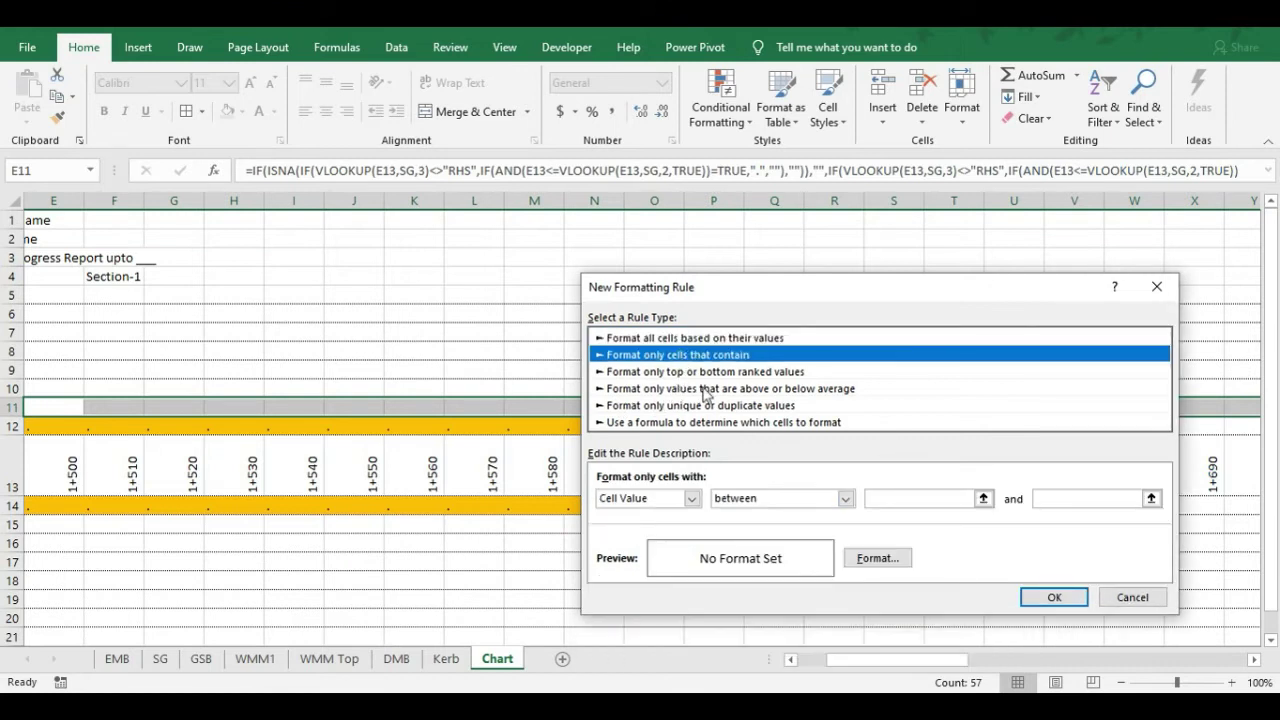
{"action": "left_click", "coordinate": [703, 372]}
{"action": "left_click", "coordinate": [700, 355]}
{"action": "left_click", "coordinate": [691, 497]}
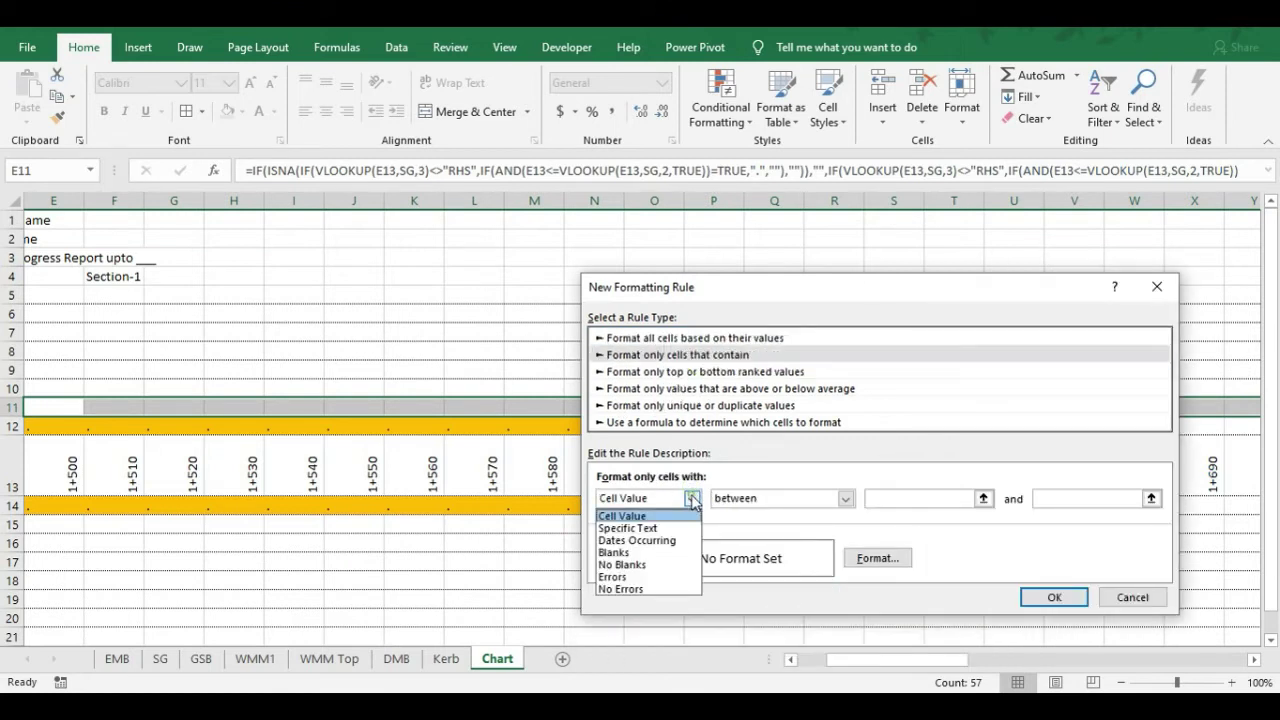
{"action": "left_click", "coordinate": [646, 530]}
{"action": "left_click", "coordinate": [847, 496]}
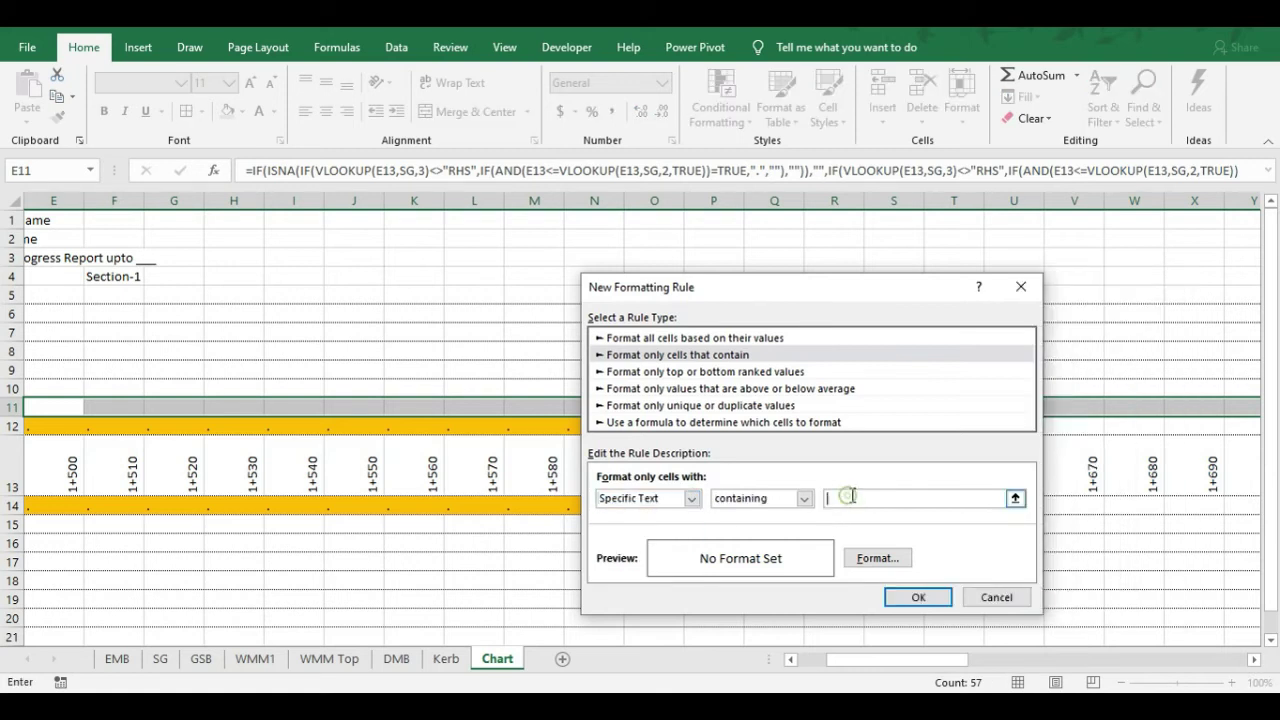
Give the dot rule a red fill and apply it to E11:BI11
{"action": "left_click", "coordinate": [877, 558]}
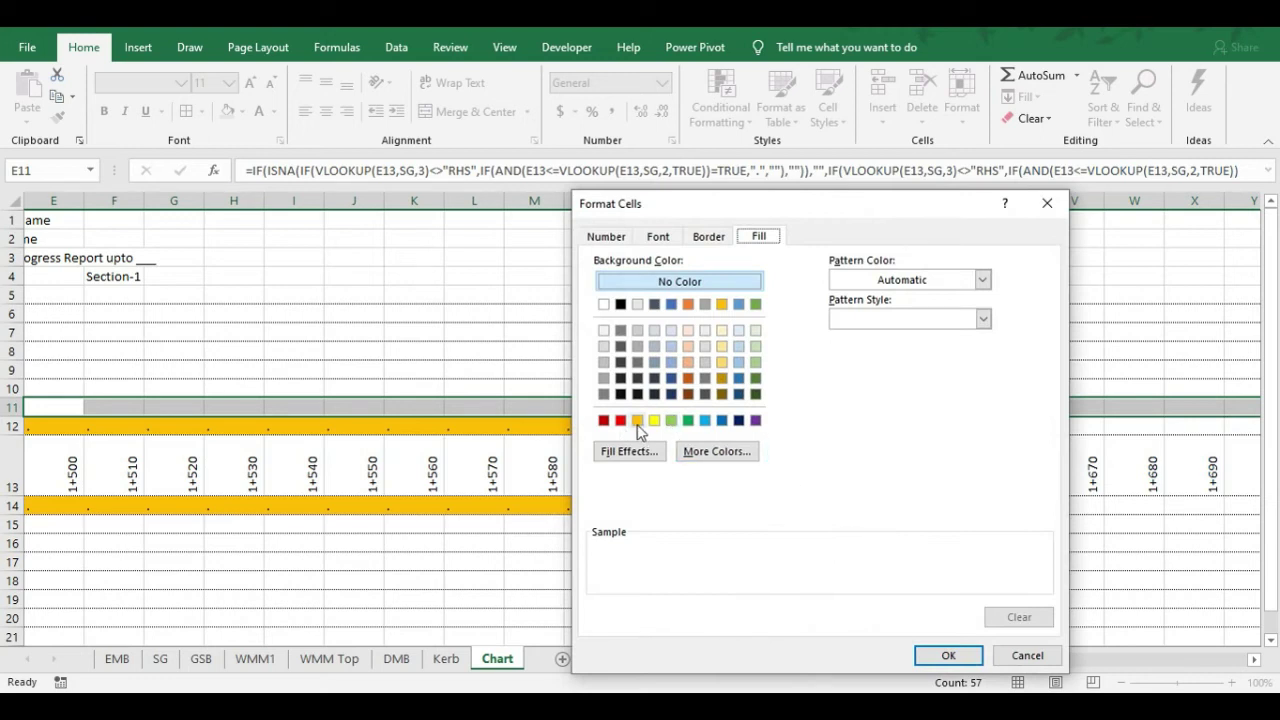
{"action": "left_click", "coordinate": [620, 420]}
{"action": "left_click", "coordinate": [940, 655]}
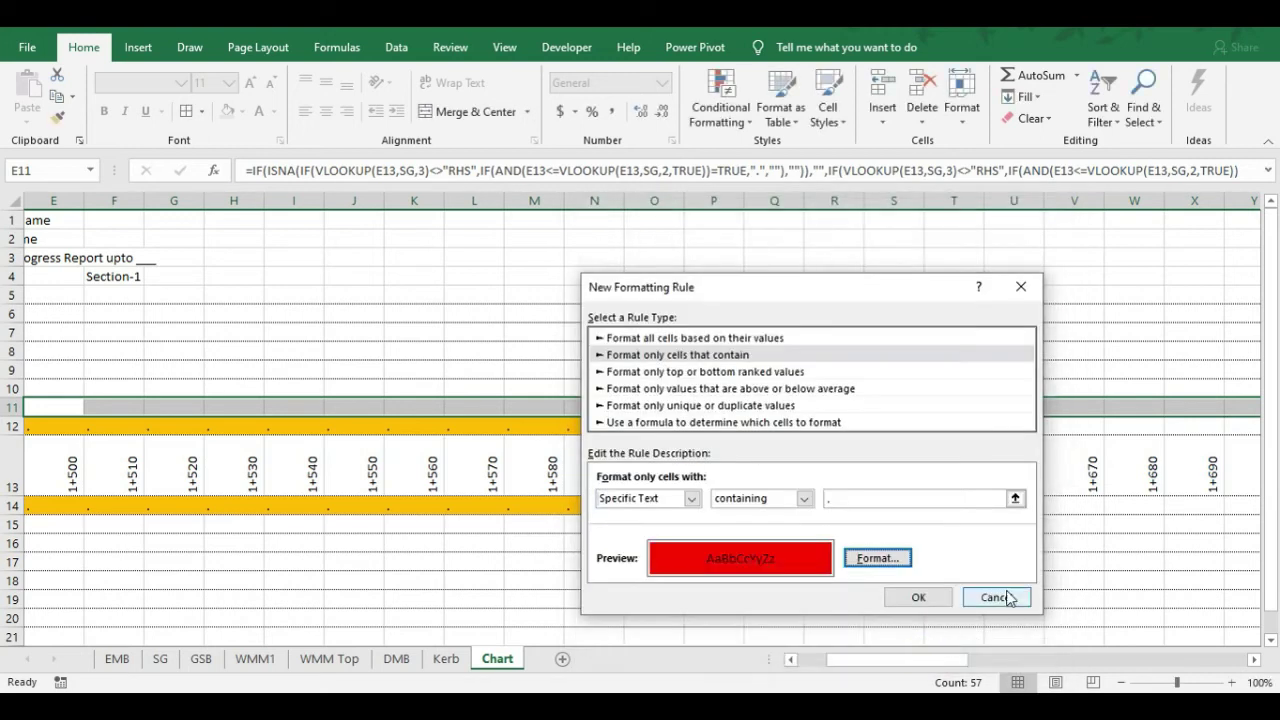
{"action": "left_click", "coordinate": [918, 597]}
{"action": "left_click", "coordinate": [1068, 584]}
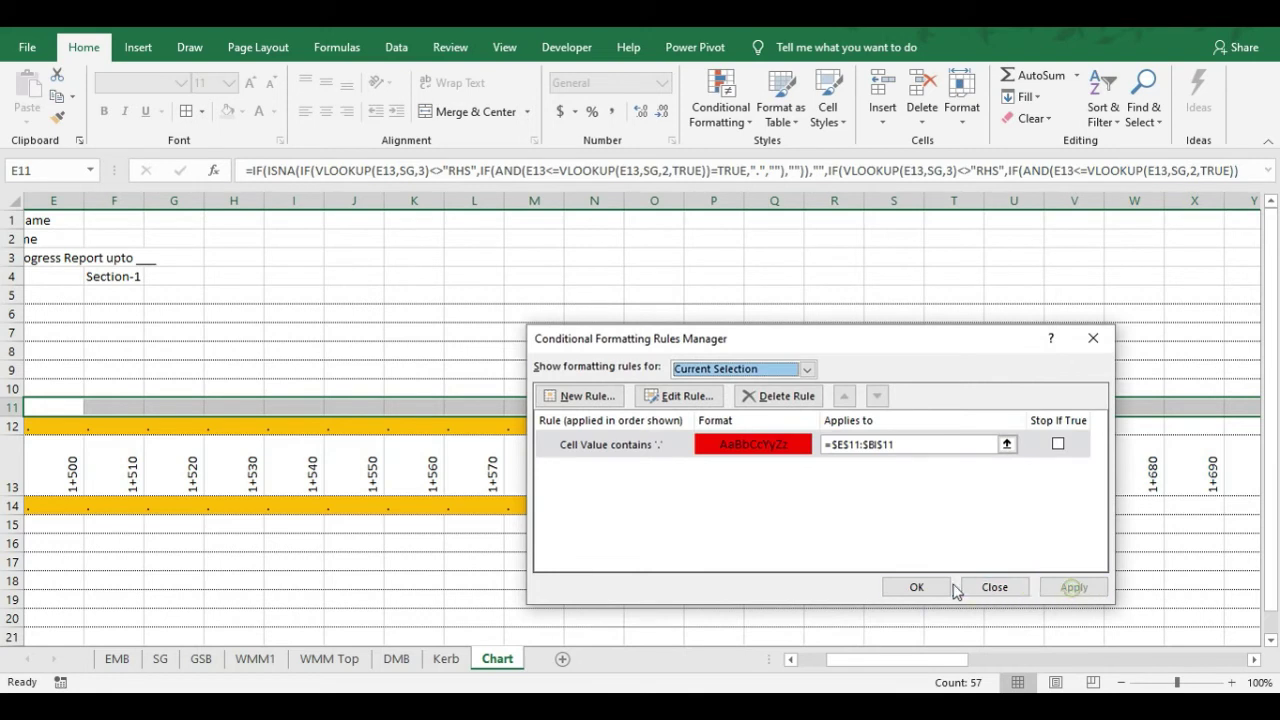
{"action": "left_click", "coordinate": [920, 584]}
{"action": "left_click_drag", "start_coordinate": [931, 660], "coordinate": [806, 660]}
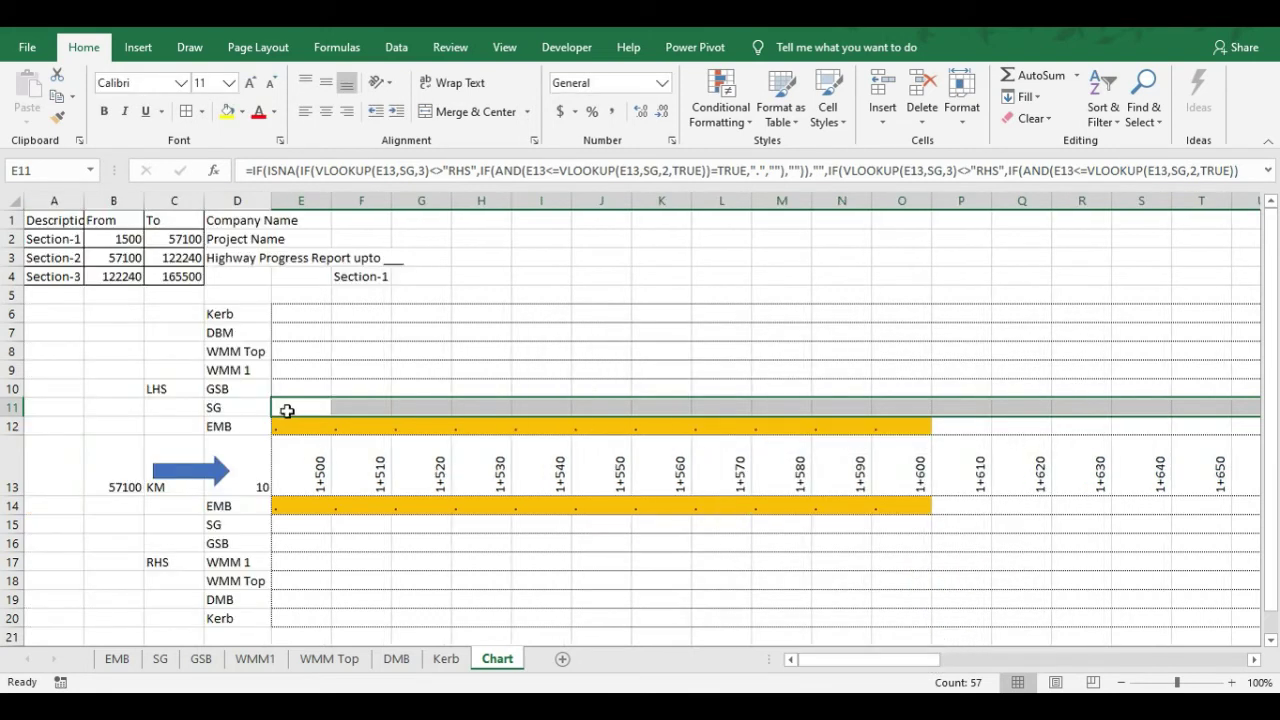
Copy the 1500–1600 BHS entry from EMB A2:C2 into cell A2 of the SG sheet
{"action": "left_click", "coordinate": [160, 659]}
{"action": "left_click", "coordinate": [125, 659]}
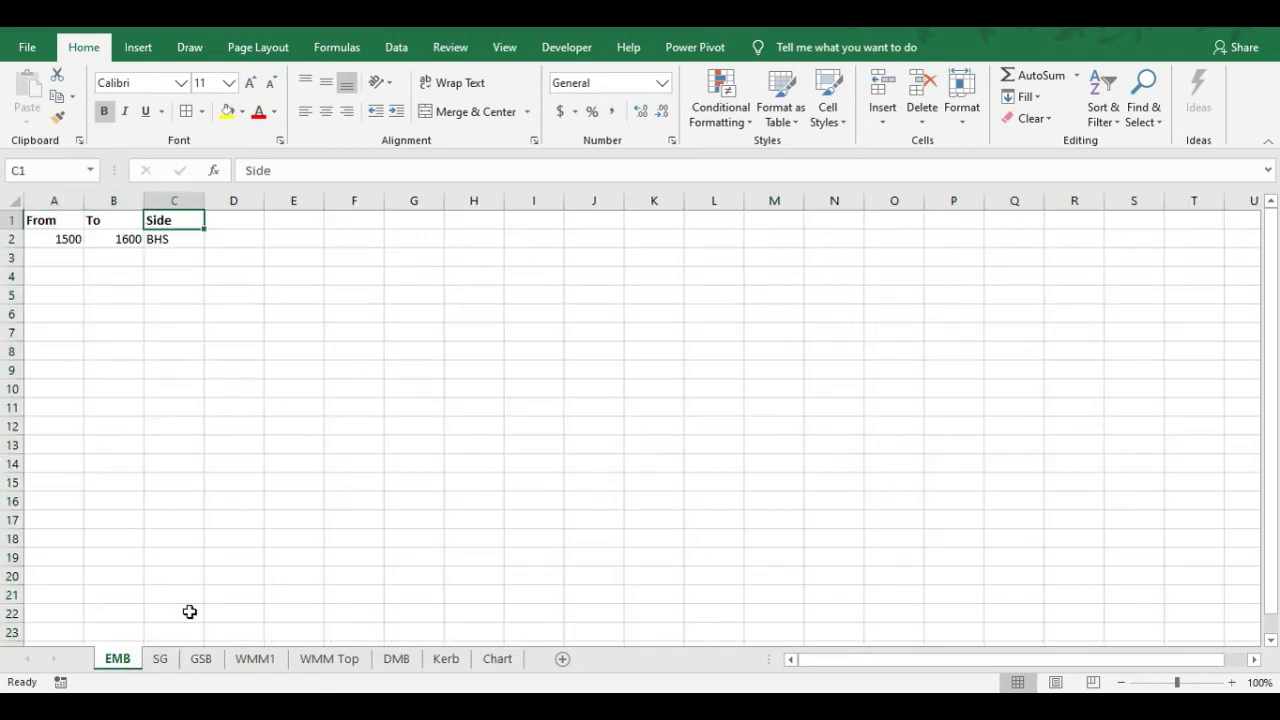
{"action": "left_click_drag", "start_coordinate": [63, 239], "coordinate": [152, 240]}
{"action": "key", "text": "ctrl+c"}
{"action": "left_click", "coordinate": [160, 659]}
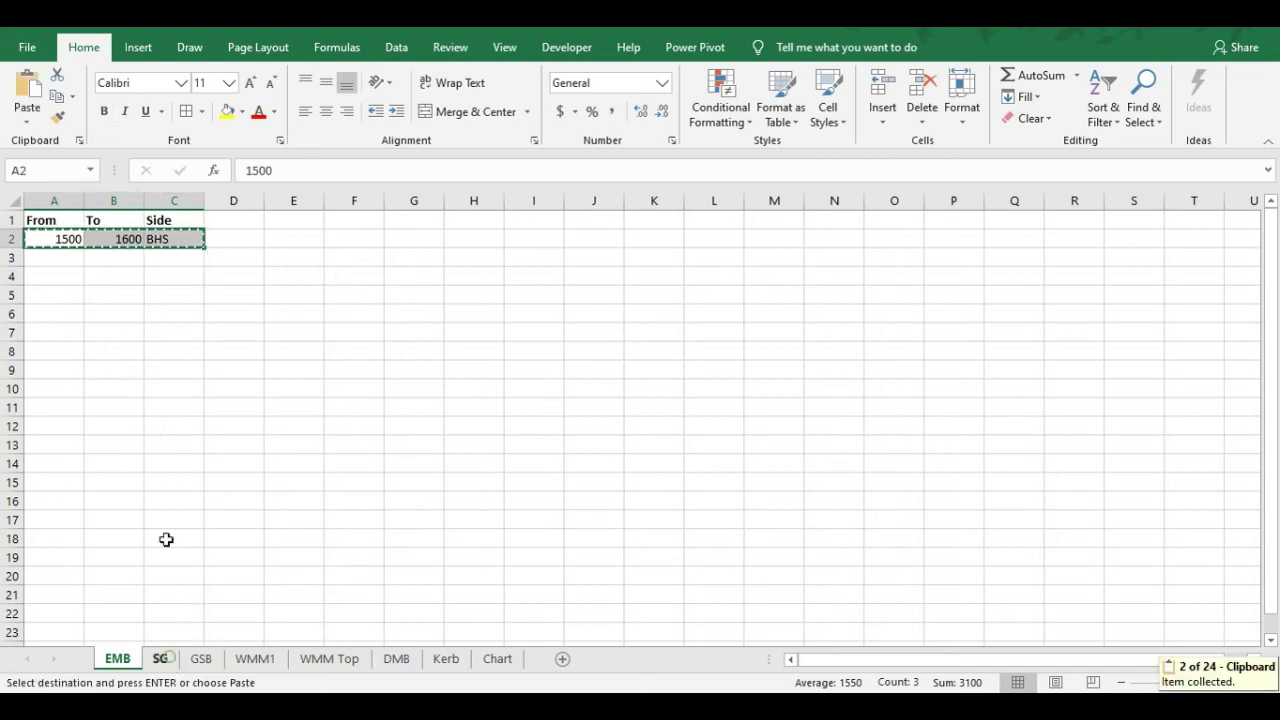
{"action": "left_click", "coordinate": [57, 247]}
{"action": "key", "text": "ctrl+v"}
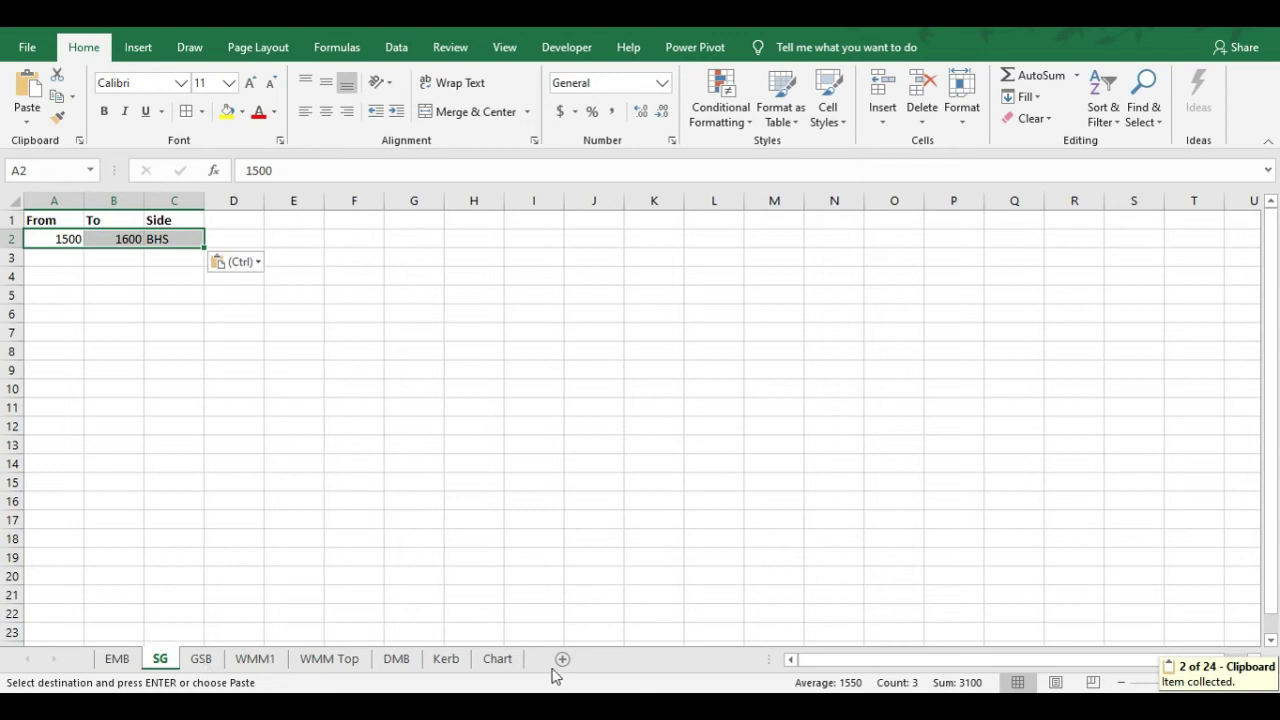
{"action": "left_click", "coordinate": [497, 659]}
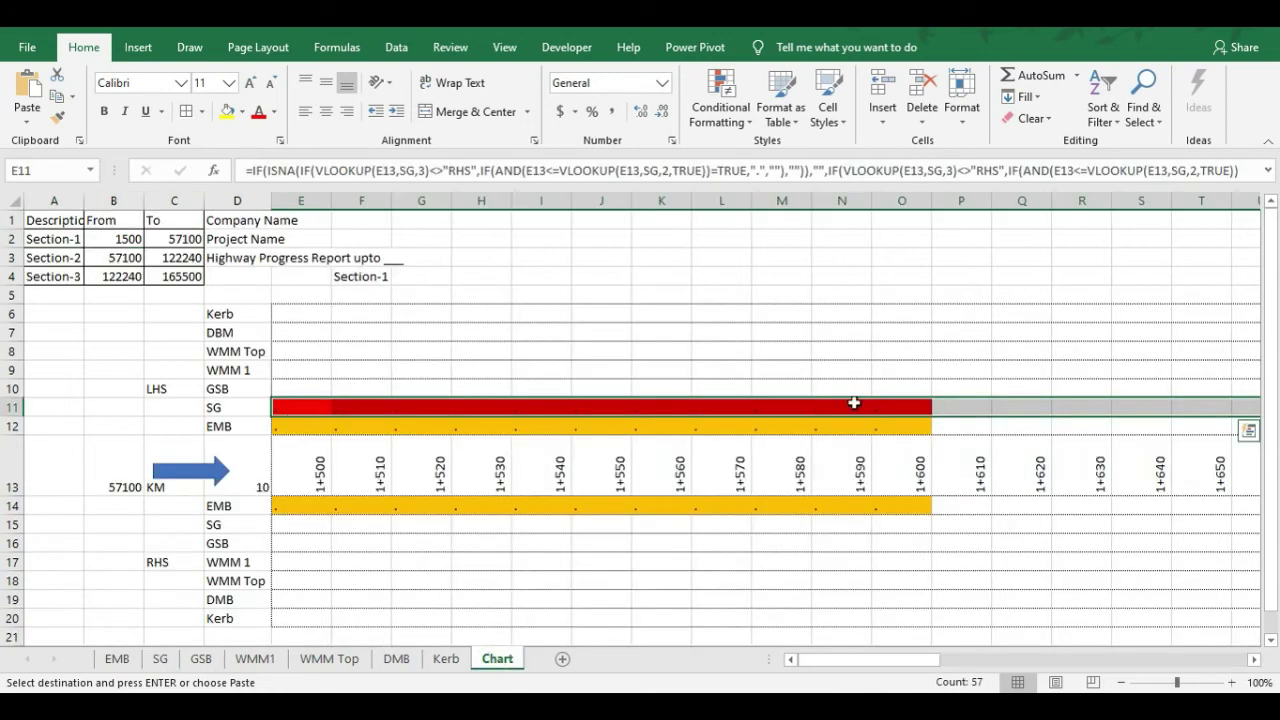
Paint E11:BI11's red dot formatting across row 15 from E15 with Format Painter
{"action": "left_click", "coordinate": [298, 386]}
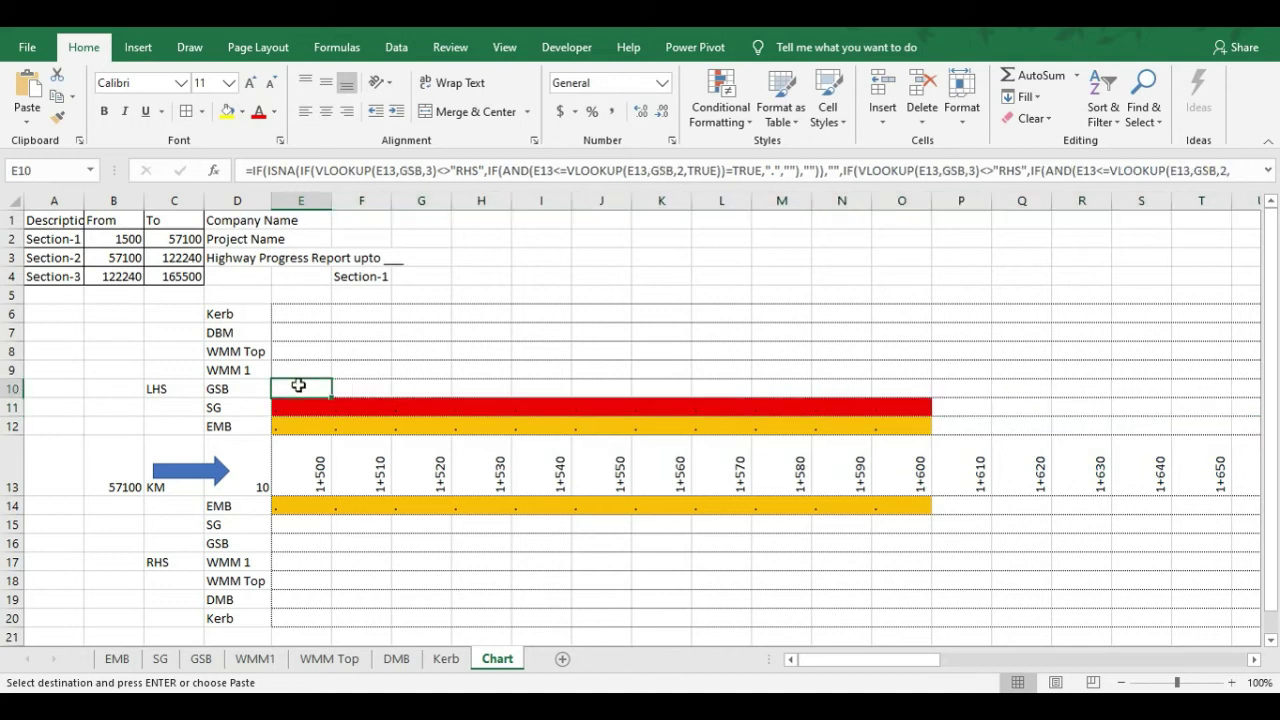
{"action": "left_click", "coordinate": [289, 409]}
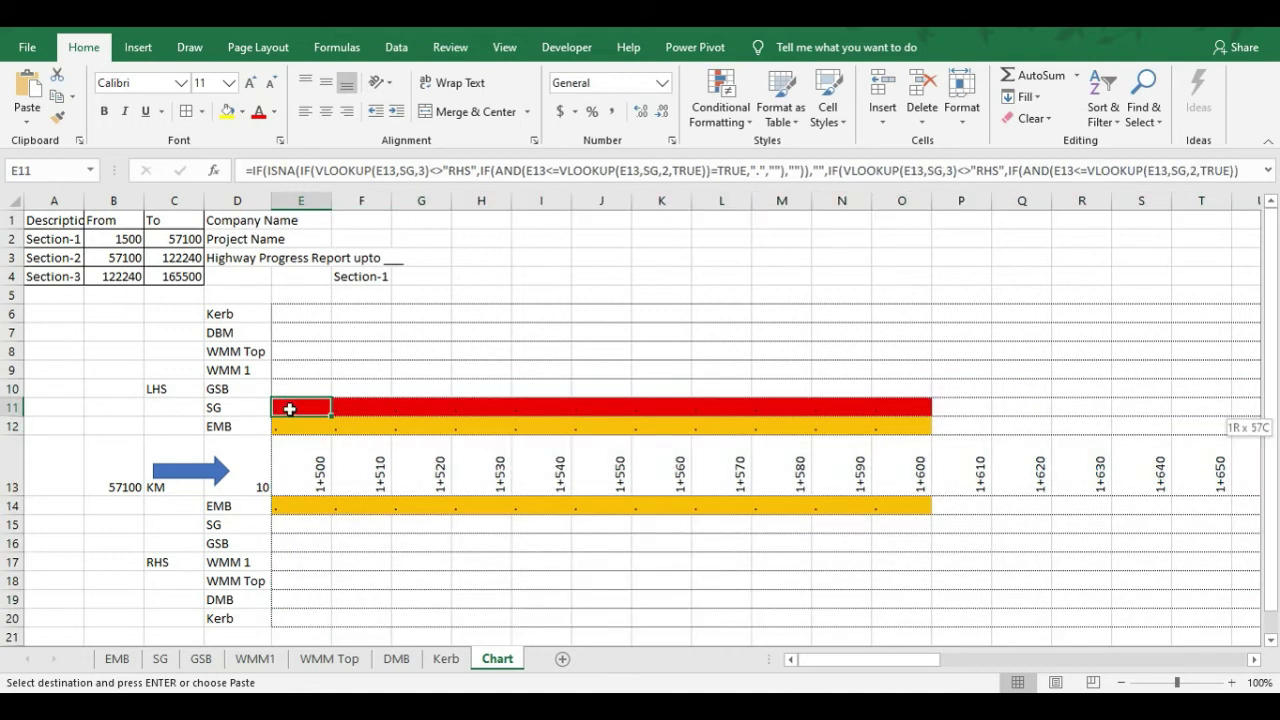
{"action": "key", "text": "ctrl+shift+Right"}
{"action": "left_click", "coordinate": [57, 118]}
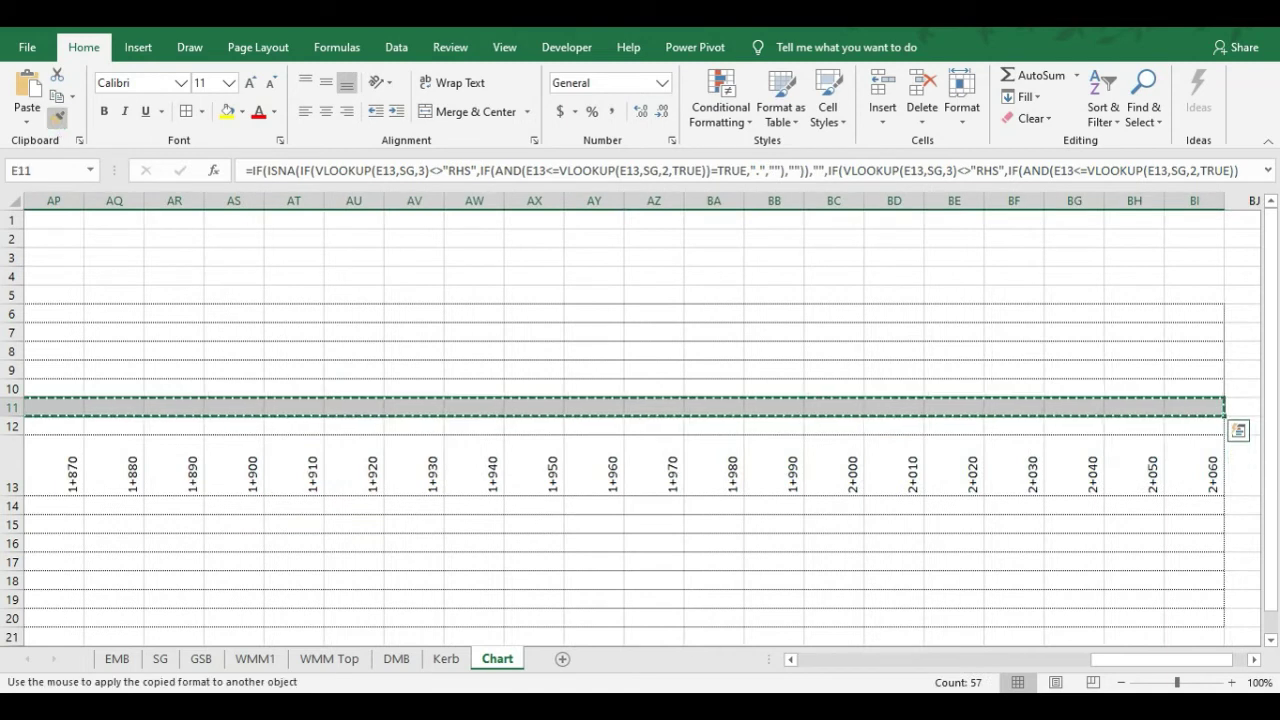
{"action": "left_click_drag", "start_coordinate": [1144, 662], "coordinate": [850, 660]}
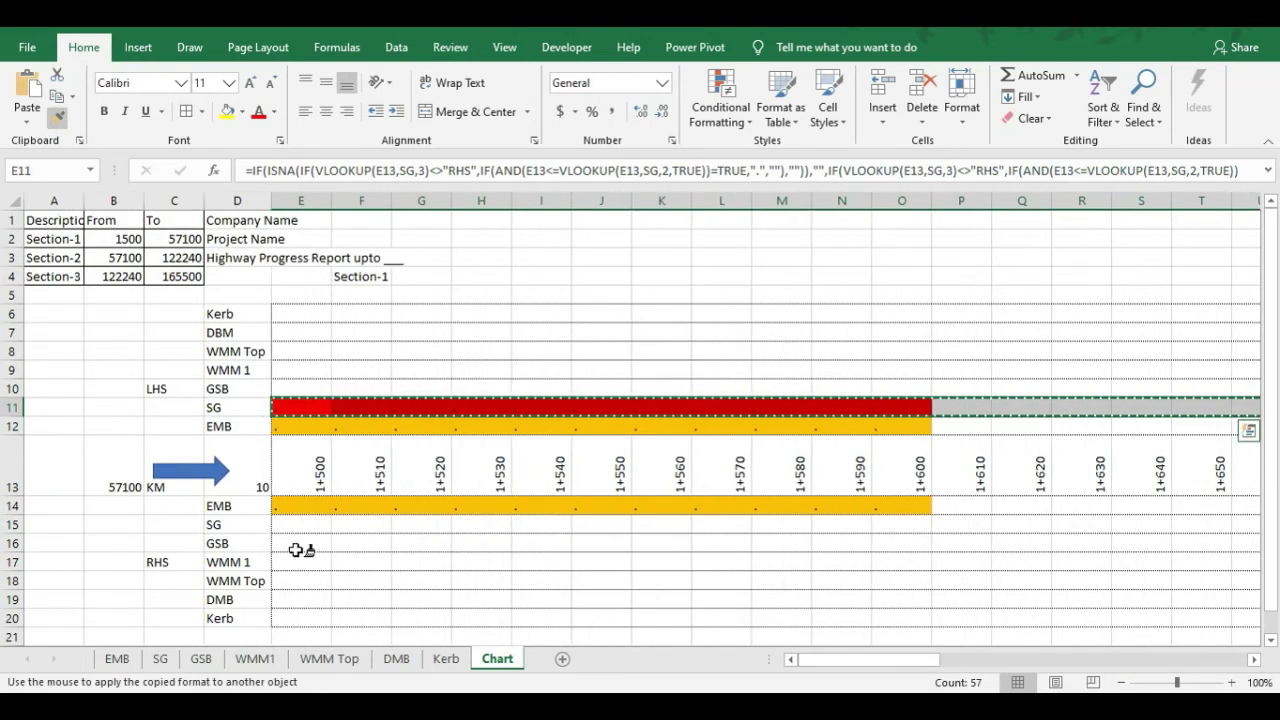
{"action": "mouse_move", "coordinate": [294, 523]}
{"action": "left_mouse_down"}
{"action": "mouse_move", "coordinate": [706, 529]}
{"action": "mouse_move", "coordinate": [1274, 463]}
{"action": "mouse_move", "coordinate": [1257, 523]}
{"action": "mouse_move", "coordinate": [1228, 524]}
{"action": "mouse_move", "coordinate": [1271, 529]}
{"action": "mouse_move", "coordinate": [1160, 526]}
{"action": "left_mouse_up"}
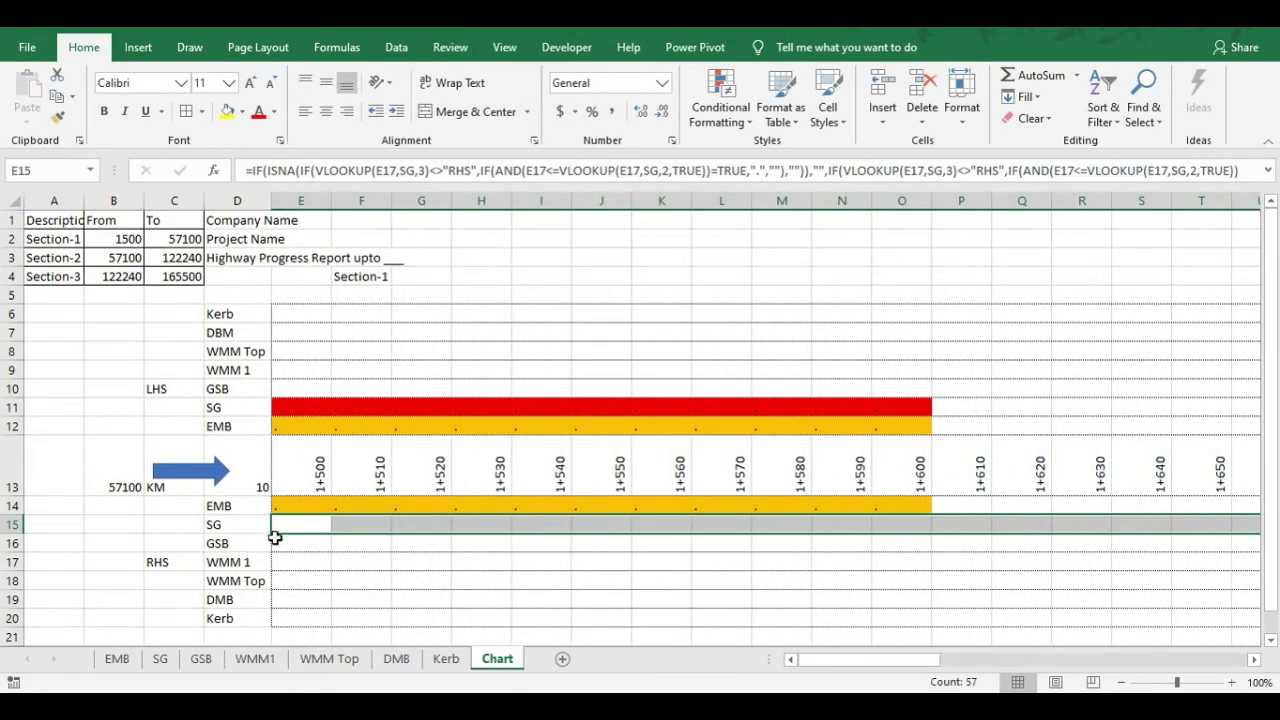
{"action": "key", "text": "Up"}
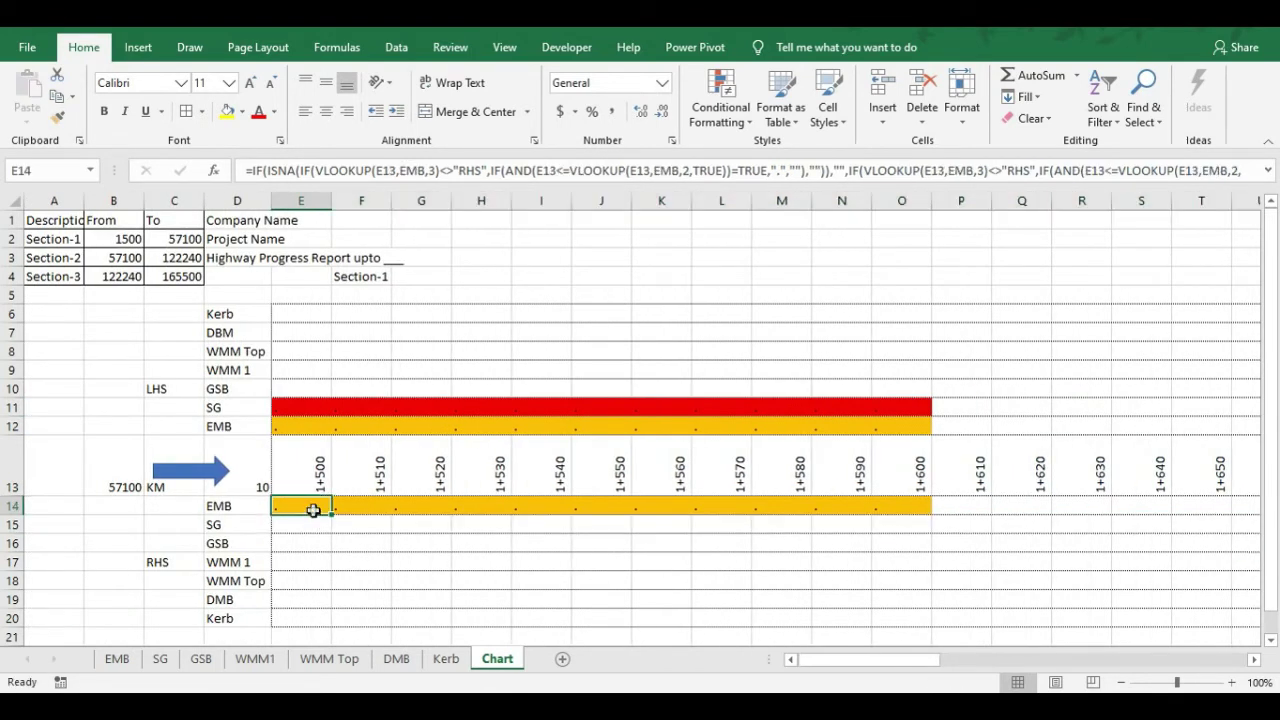
{"action": "double_click", "coordinate": [313, 510]}
{"action": "key", "text": "Escape"}
{"action": "double_click", "coordinate": [313, 508]}
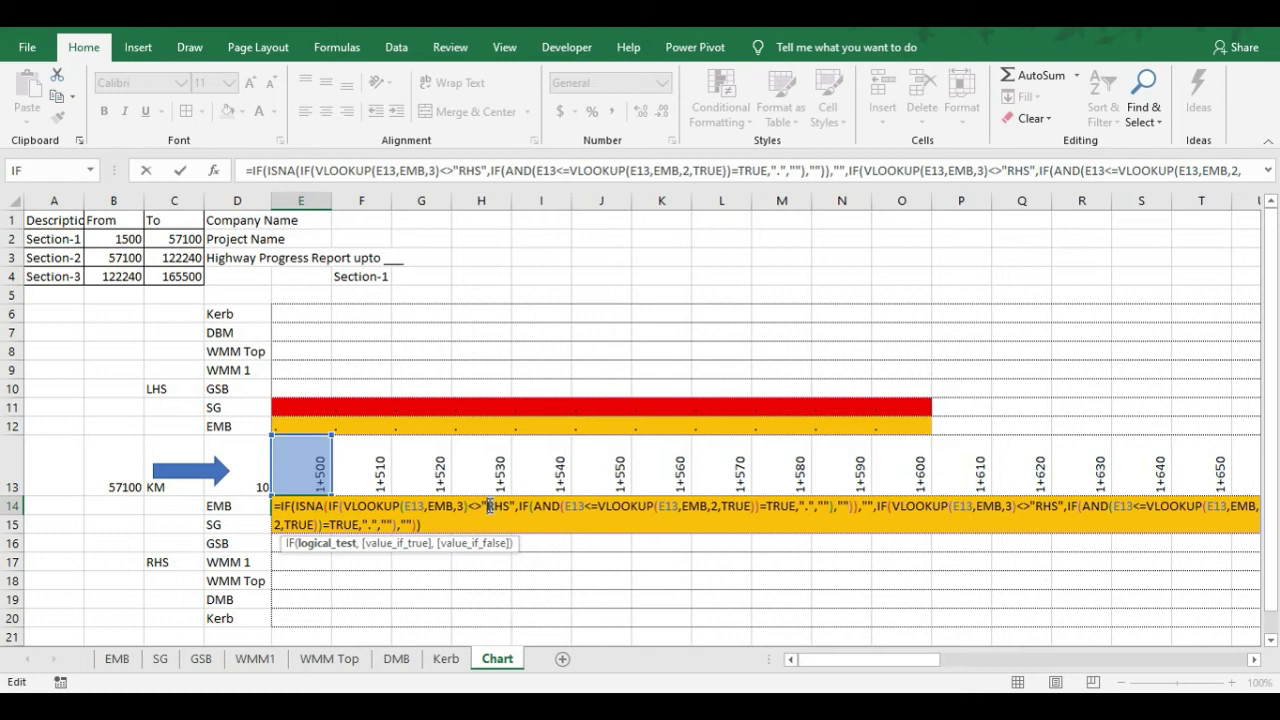
{"action": "left_click", "coordinate": [489, 507]}
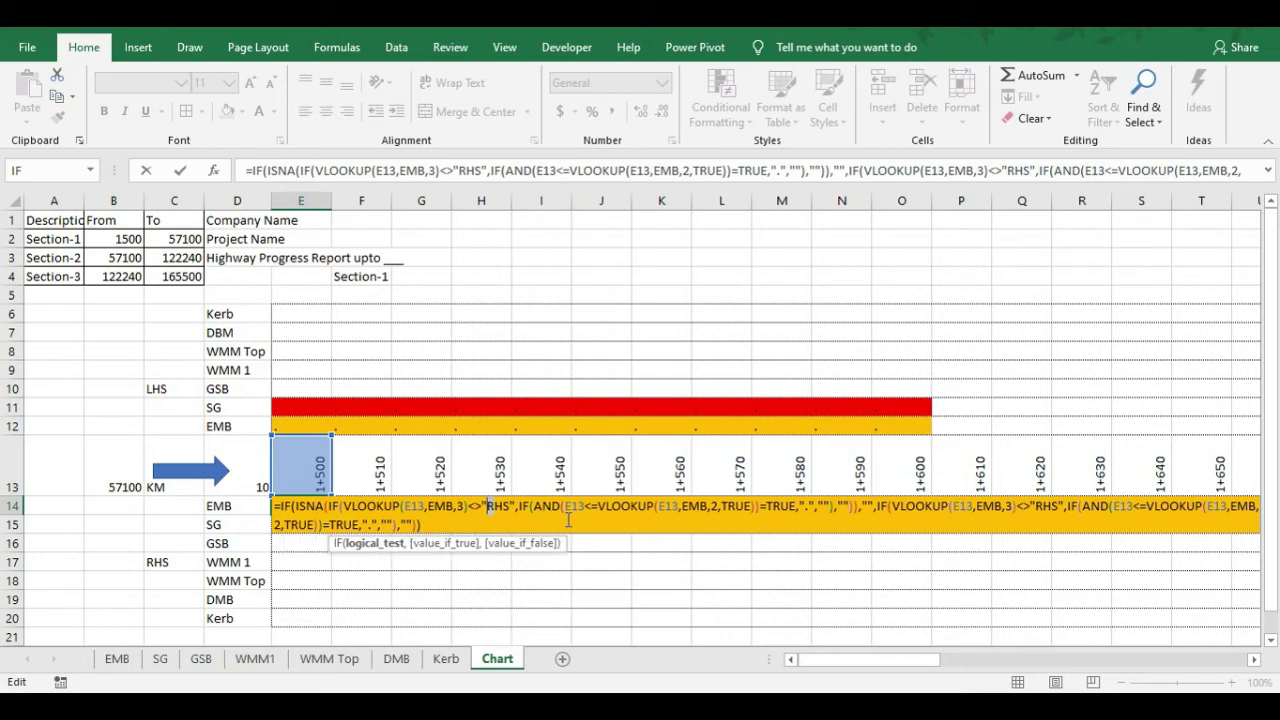
{"action": "key", "text": "Delete"}
{"action": "type", "text": "L"}
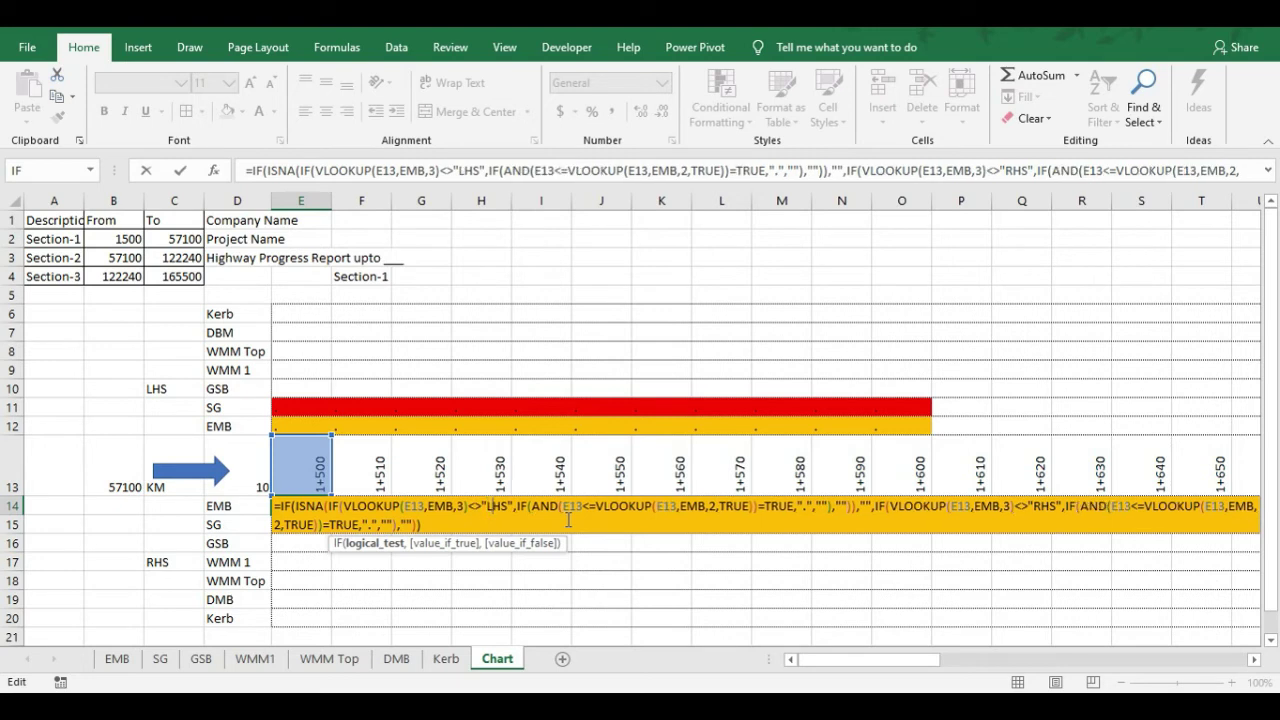
{"action": "key", "text": "Escape"}
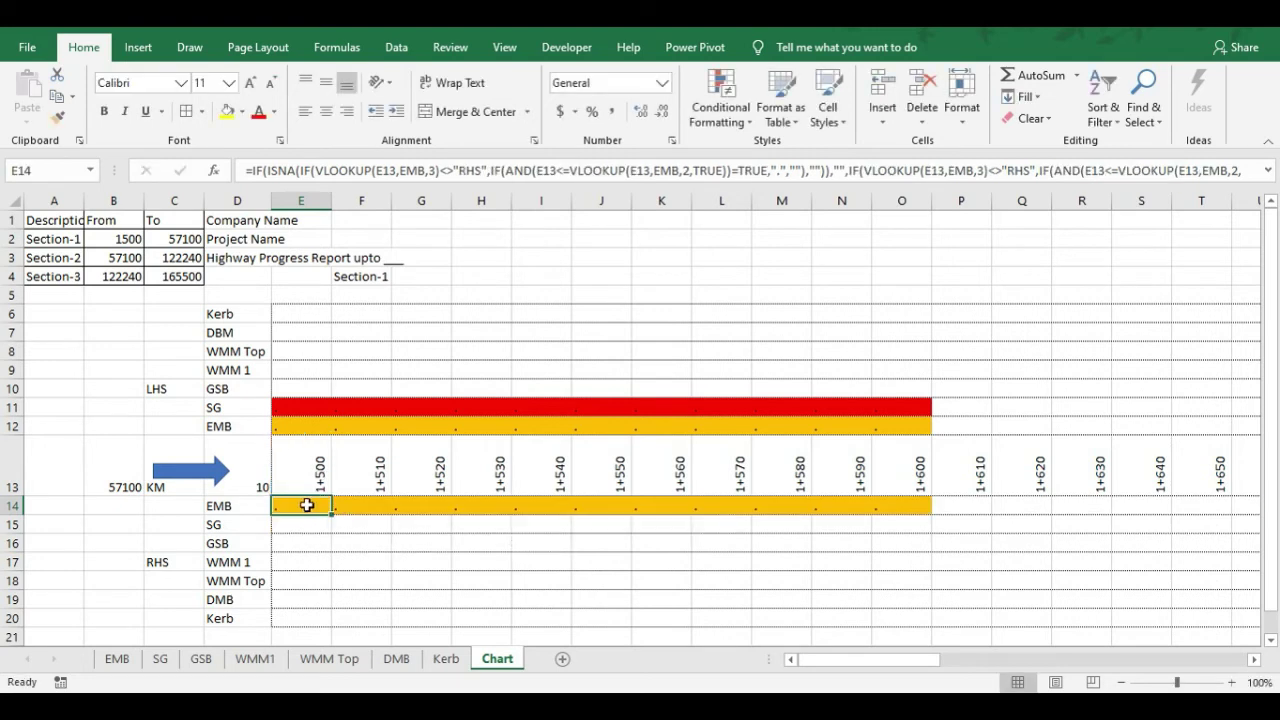
Select the lower chart block E14:BI20
{"action": "left_click_drag", "start_coordinate": [307, 515], "coordinate": [1075, 622]}
{"action": "key", "text": "Left"}
{"action": "key", "text": "Down"}
{"action": "key", "text": "Up"}
{"action": "key", "text": "Right"}
{"action": "key", "text": "ctrl+shift+Down"}
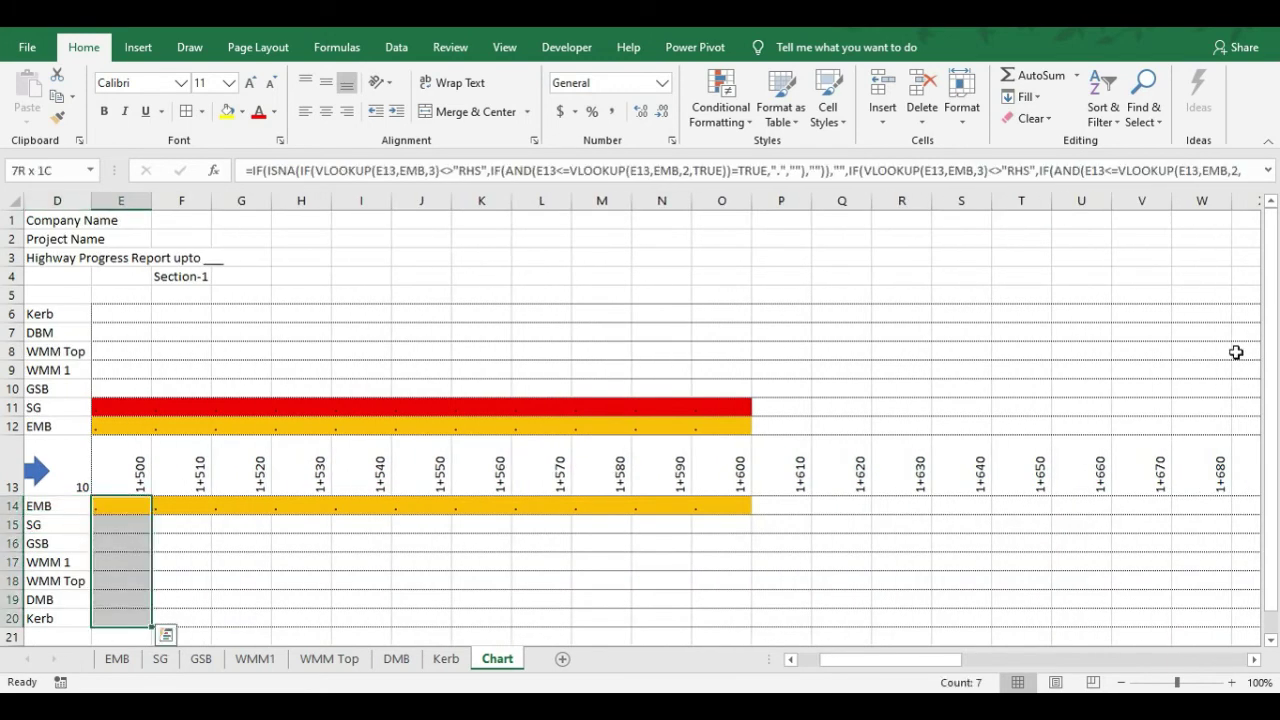
{"action": "key", "text": "ctrl+shift+Right"}
Replace every 'RHS' with 'LHS' in the selection, 796 replacements in all
{"action": "key", "text": "ctrl+h"}
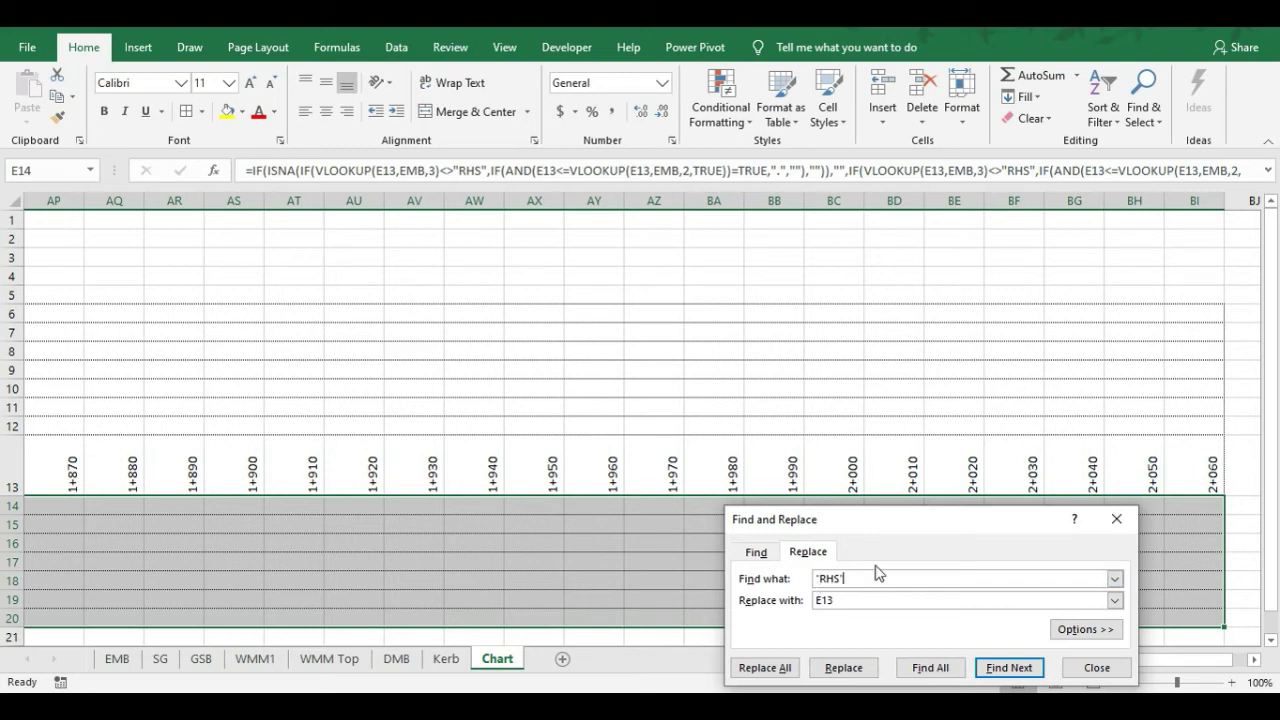
{"action": "left_click_drag", "start_coordinate": [838, 601], "coordinate": [802, 604]}
{"action": "left_click", "coordinate": [842, 667]}
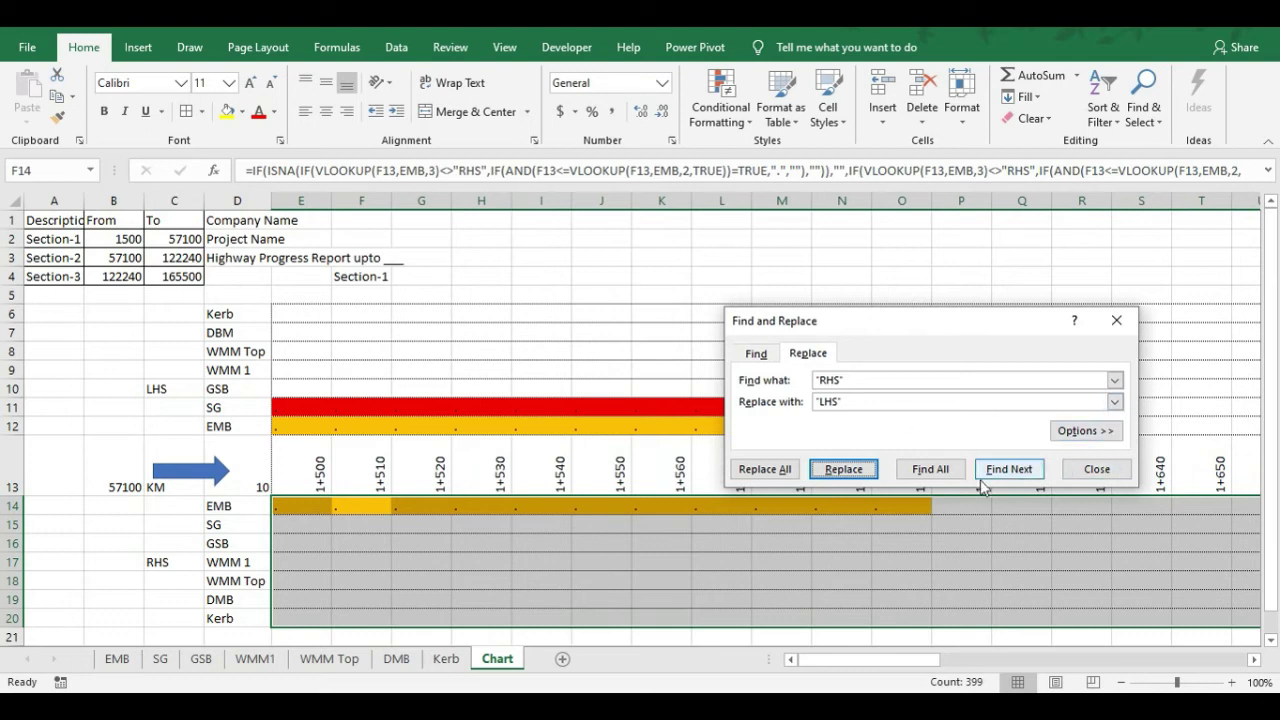
{"action": "left_click", "coordinate": [770, 472]}
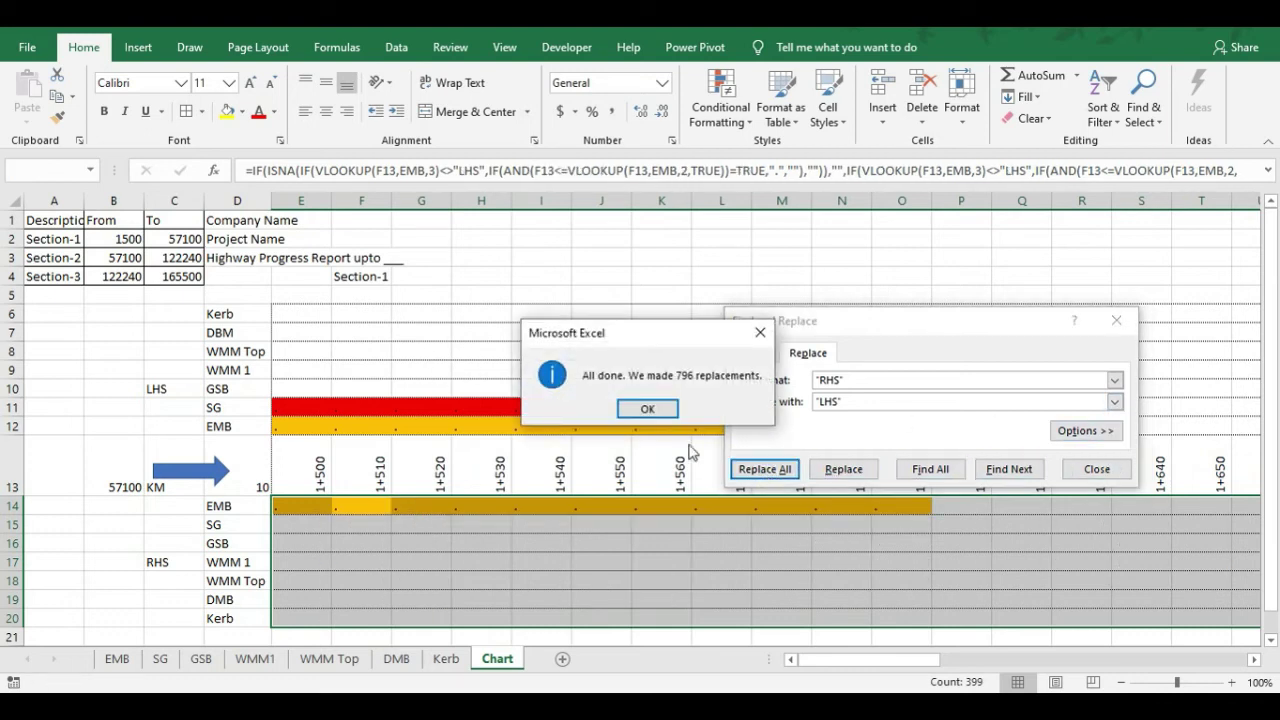
{"action": "left_click", "coordinate": [648, 410]}
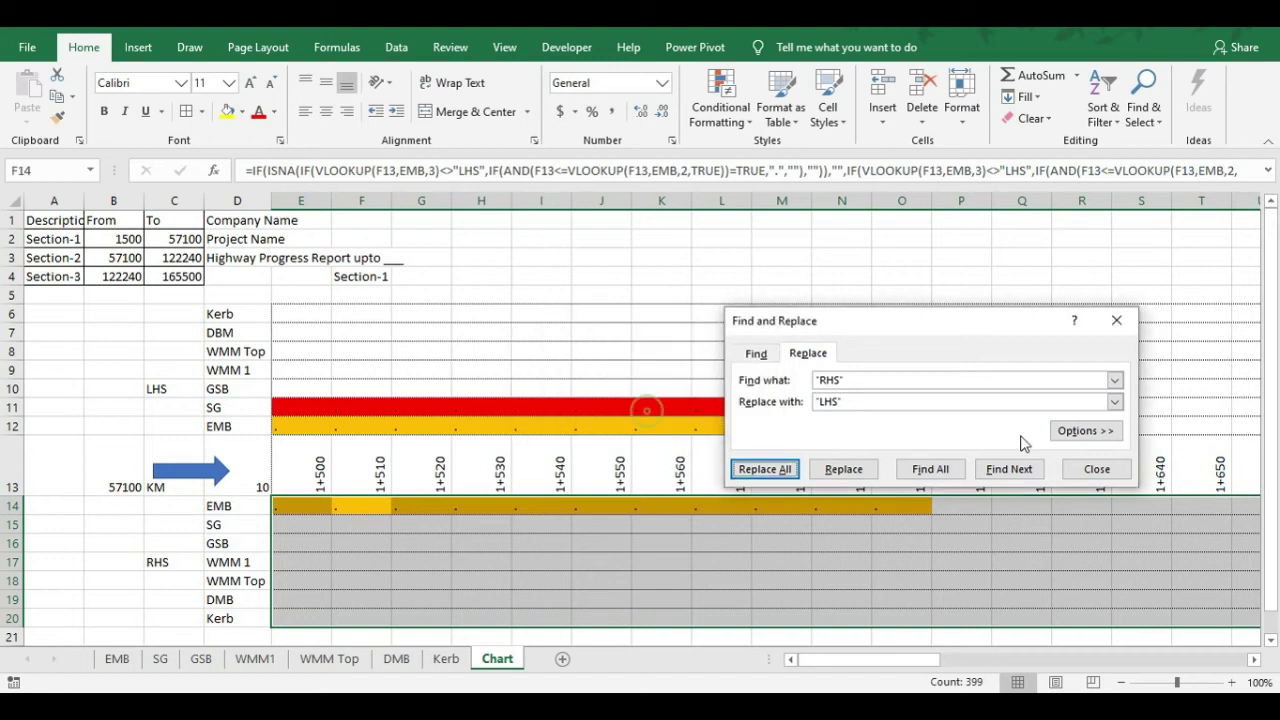
{"action": "left_click", "coordinate": [1088, 469]}
{"action": "scroll", "coordinate": [780, 500], "scroll_direction": "down", "scroll_amount": 2}
{"action": "left_click", "coordinate": [320, 413]}
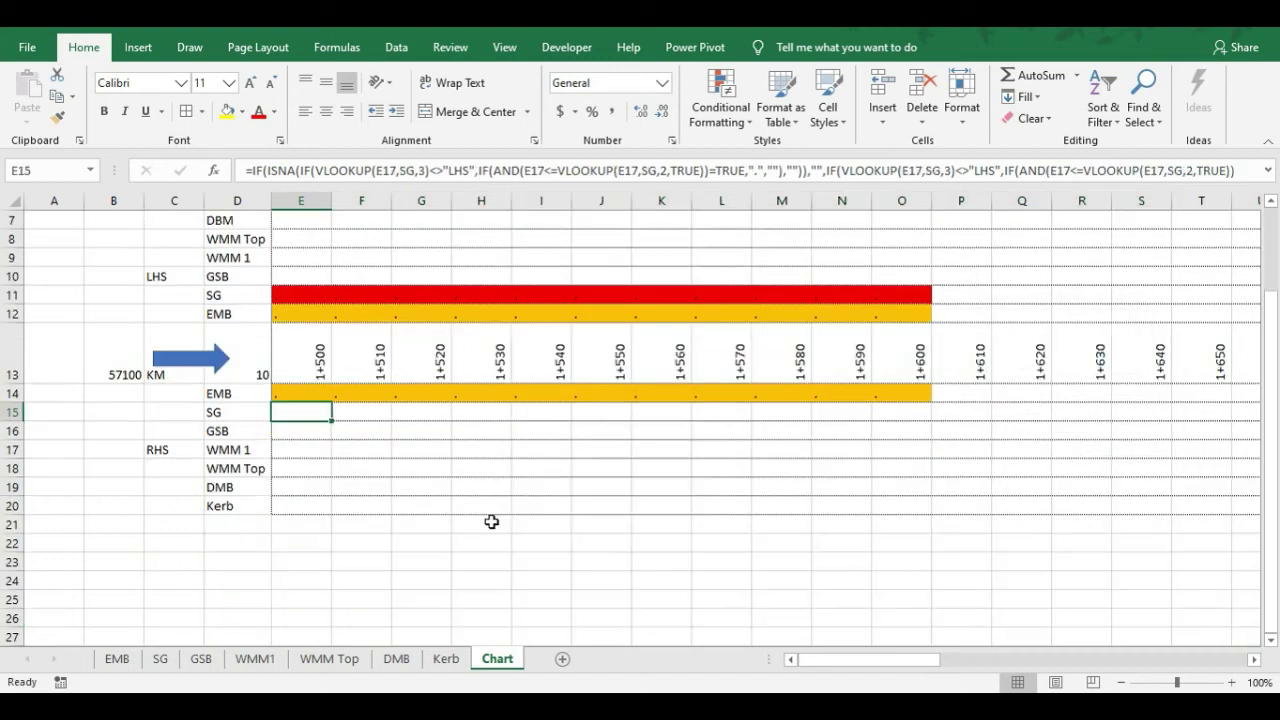
Replace E17 with E13 in E15's SG formula using Find and Replace
{"action": "double_click", "coordinate": [288, 412]}
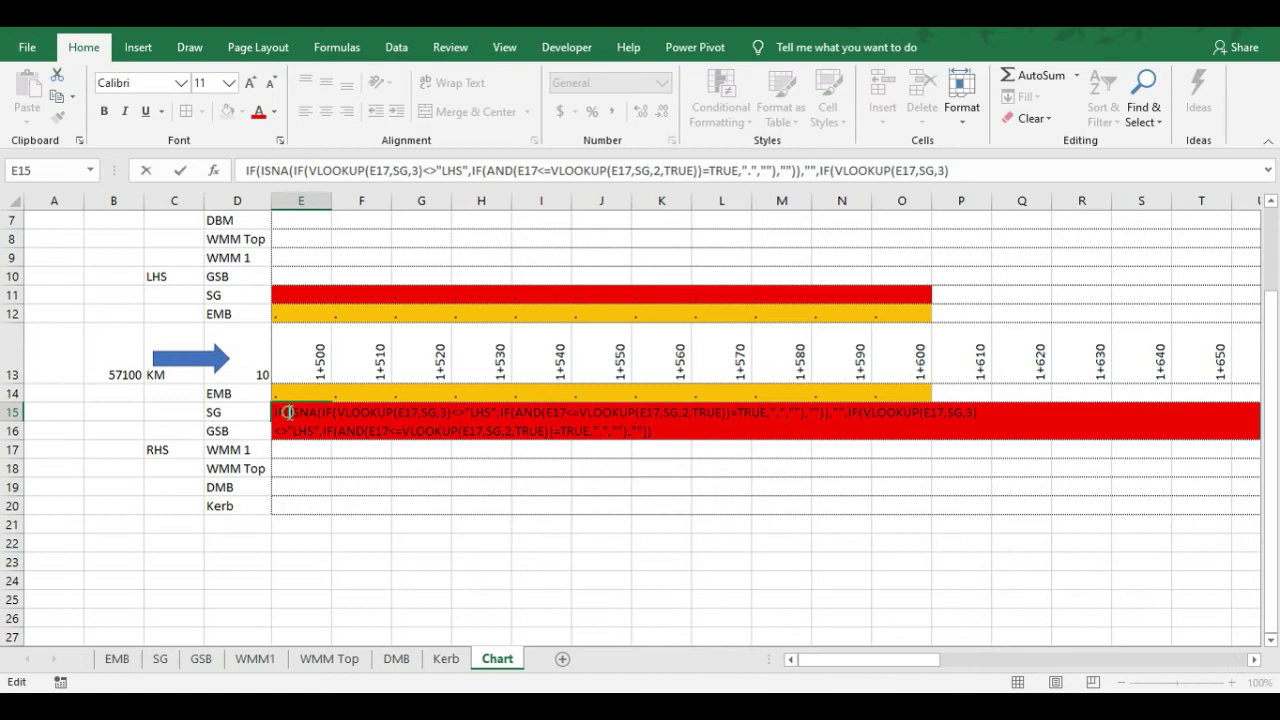
{"action": "key", "text": "Escape"}
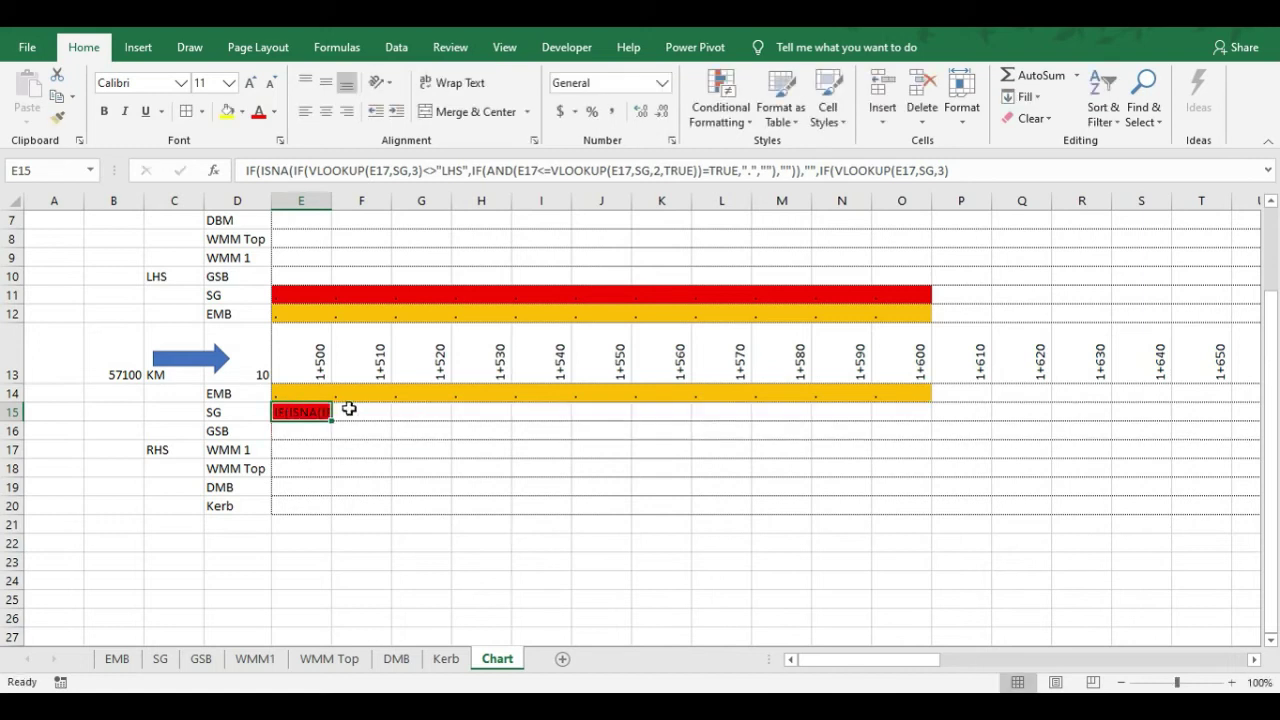
{"action": "key", "text": "ctrl+h"}
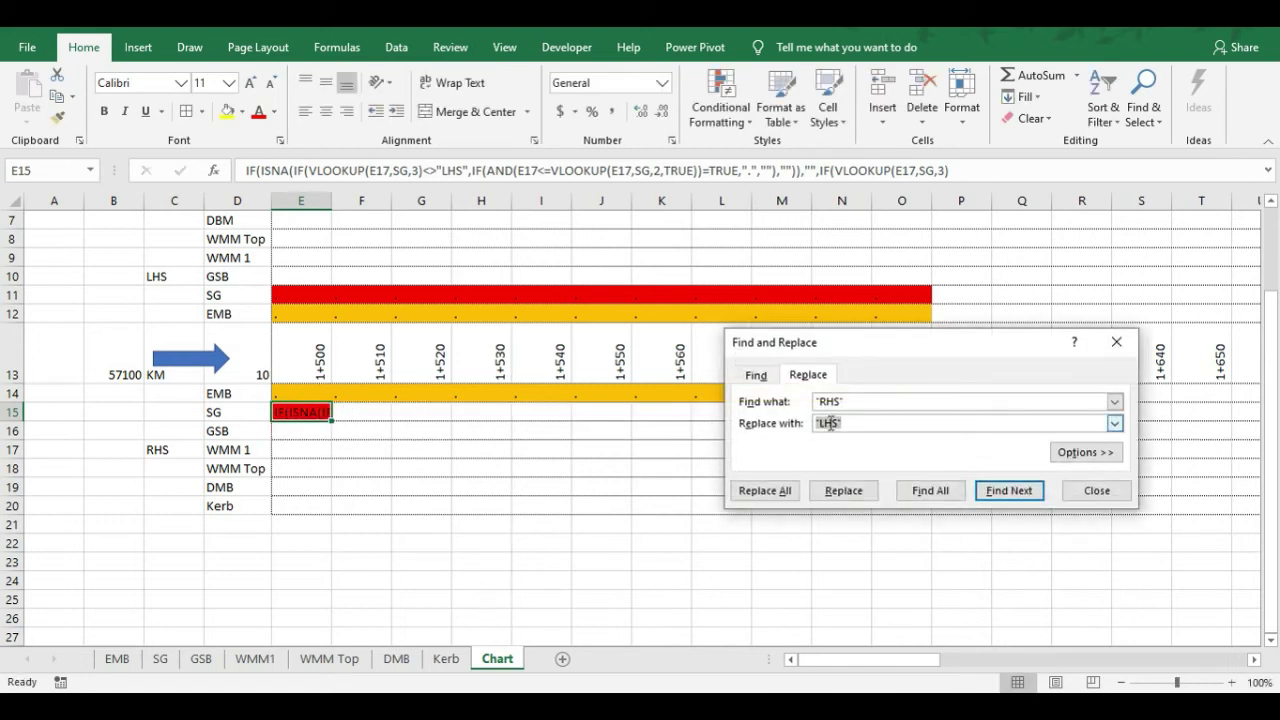
{"action": "left_click_drag", "start_coordinate": [845, 401], "coordinate": [793, 401]}
{"action": "type", "text": "E17"}
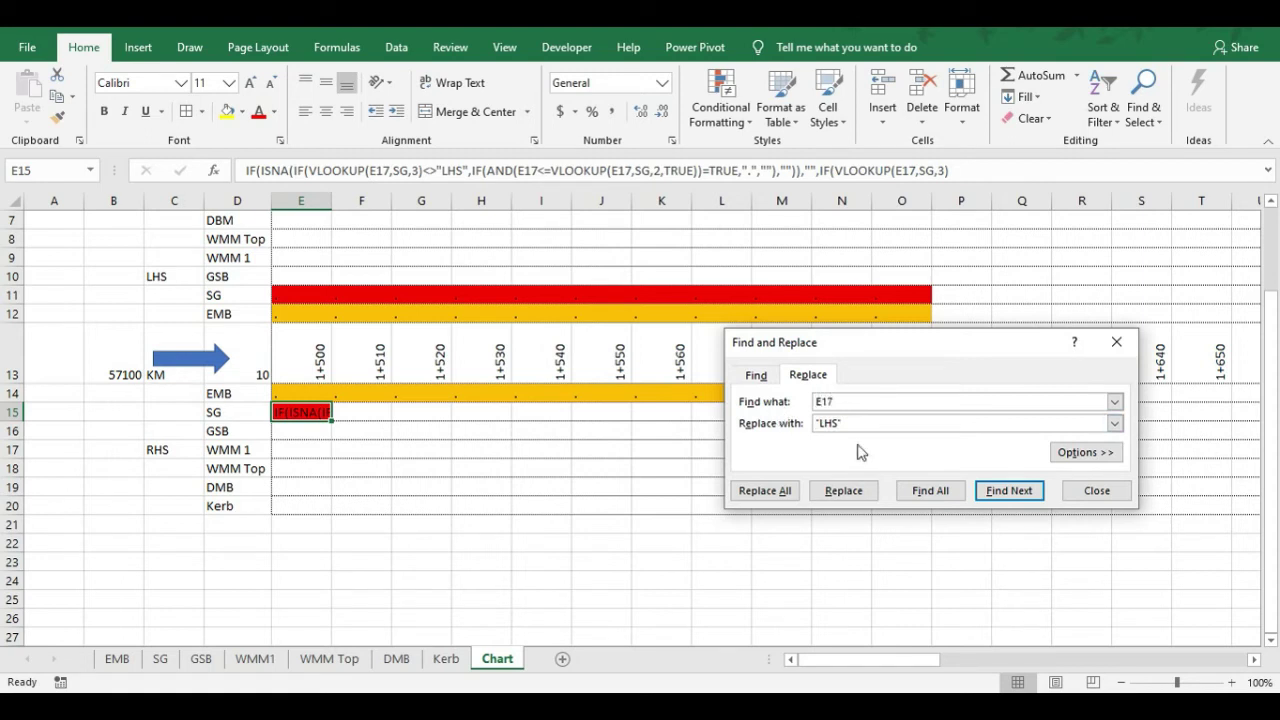
{"action": "left_click_drag", "start_coordinate": [849, 423], "coordinate": [743, 430]}
{"action": "type", "text": "E13"}
{"action": "left_click", "coordinate": [843, 490]}
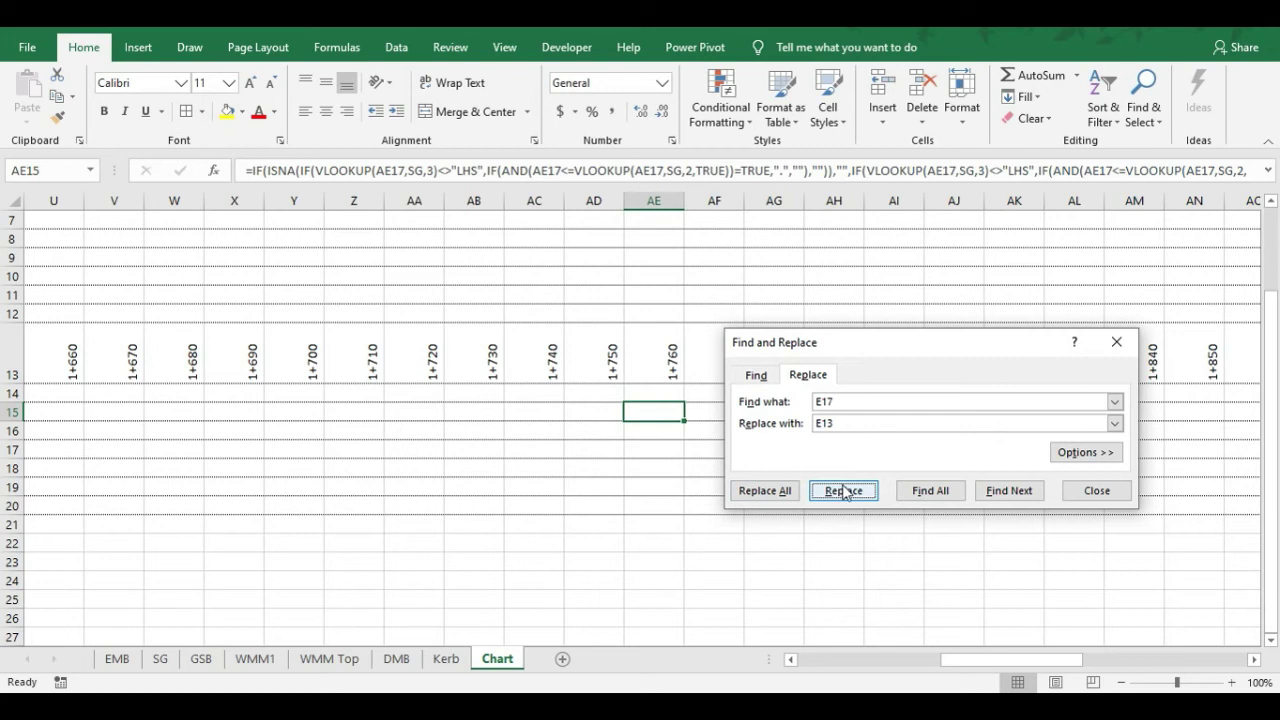
{"action": "left_click", "coordinate": [1070, 492]}
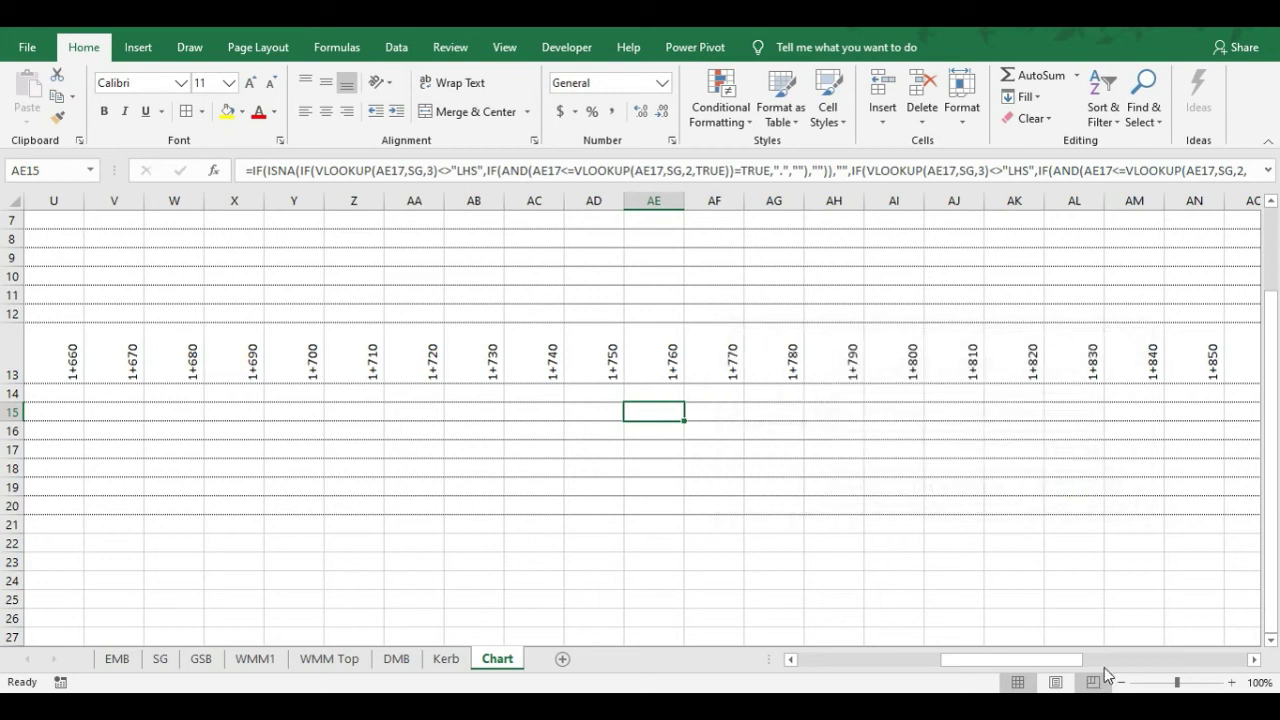
Commit E15's corrected formula and fill it right across row 15 to BI15
{"action": "left_click_drag", "start_coordinate": [1008, 660], "coordinate": [815, 656]}
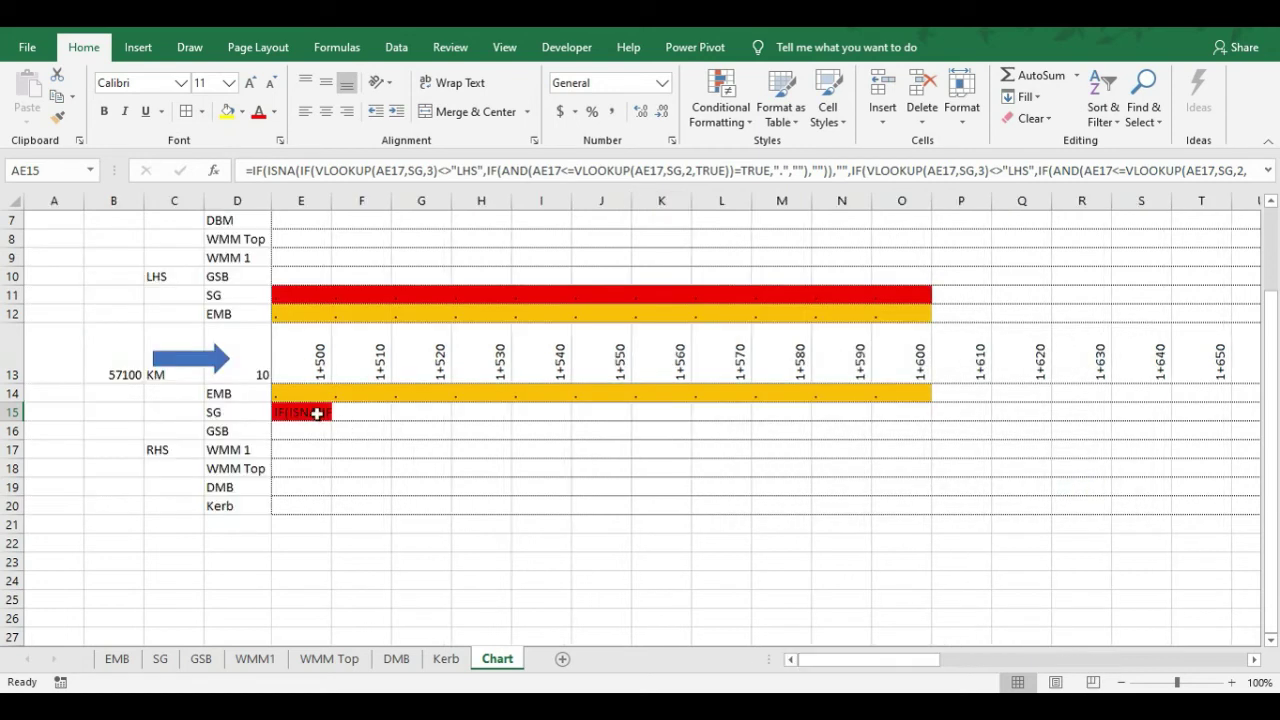
{"action": "left_click", "coordinate": [317, 413]}
{"action": "left_click_drag", "start_coordinate": [331, 422], "coordinate": [322, 418]}
{"action": "left_click", "coordinate": [248, 172]}
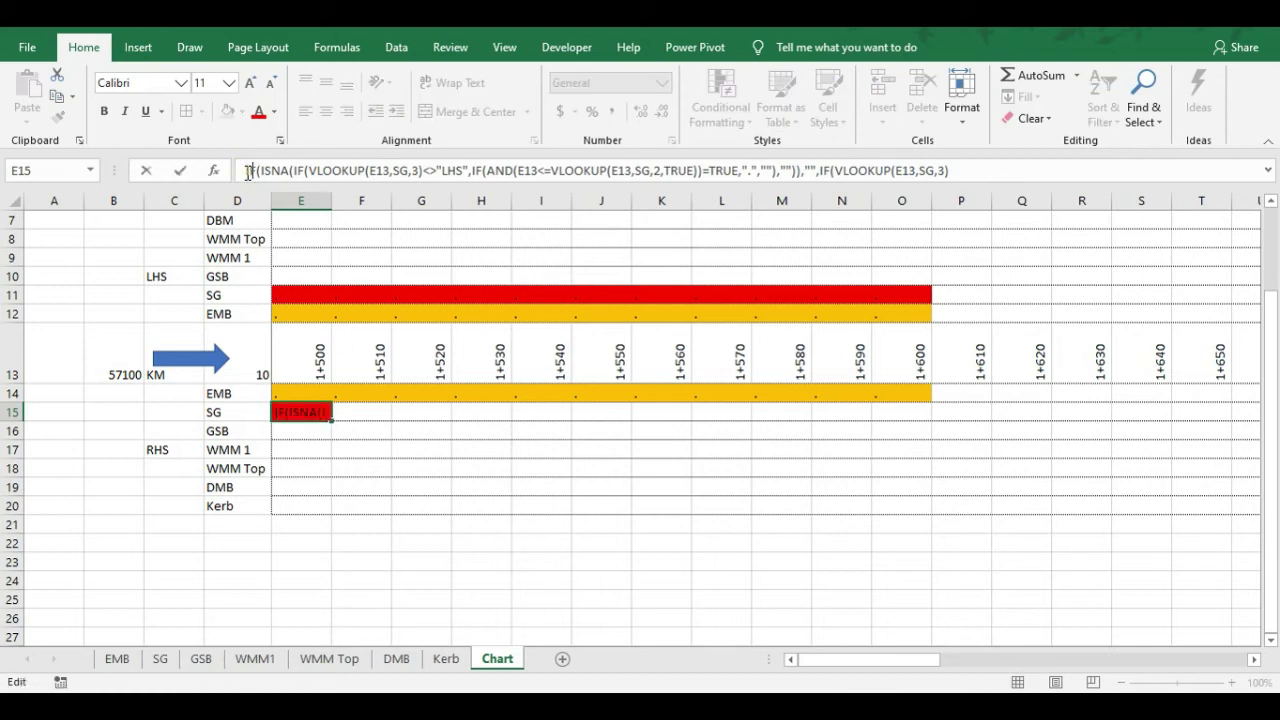
{"action": "key", "text": "Return"}
{"action": "left_click", "coordinate": [318, 412]}
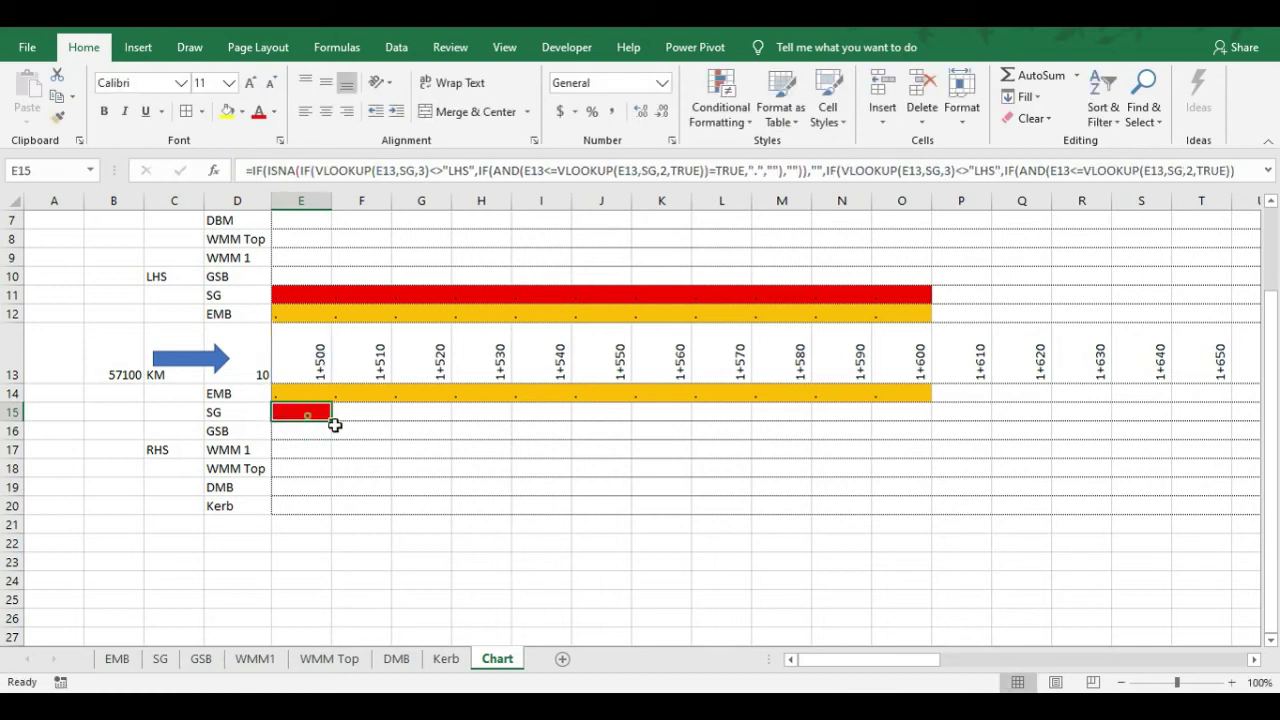
{"action": "left_click_drag", "start_coordinate": [331, 421], "coordinate": [1085, 415]}
{"action": "left_click_drag", "start_coordinate": [1277, 556], "coordinate": [1158, 462]}
{"action": "left_click", "coordinate": [720, 112]}
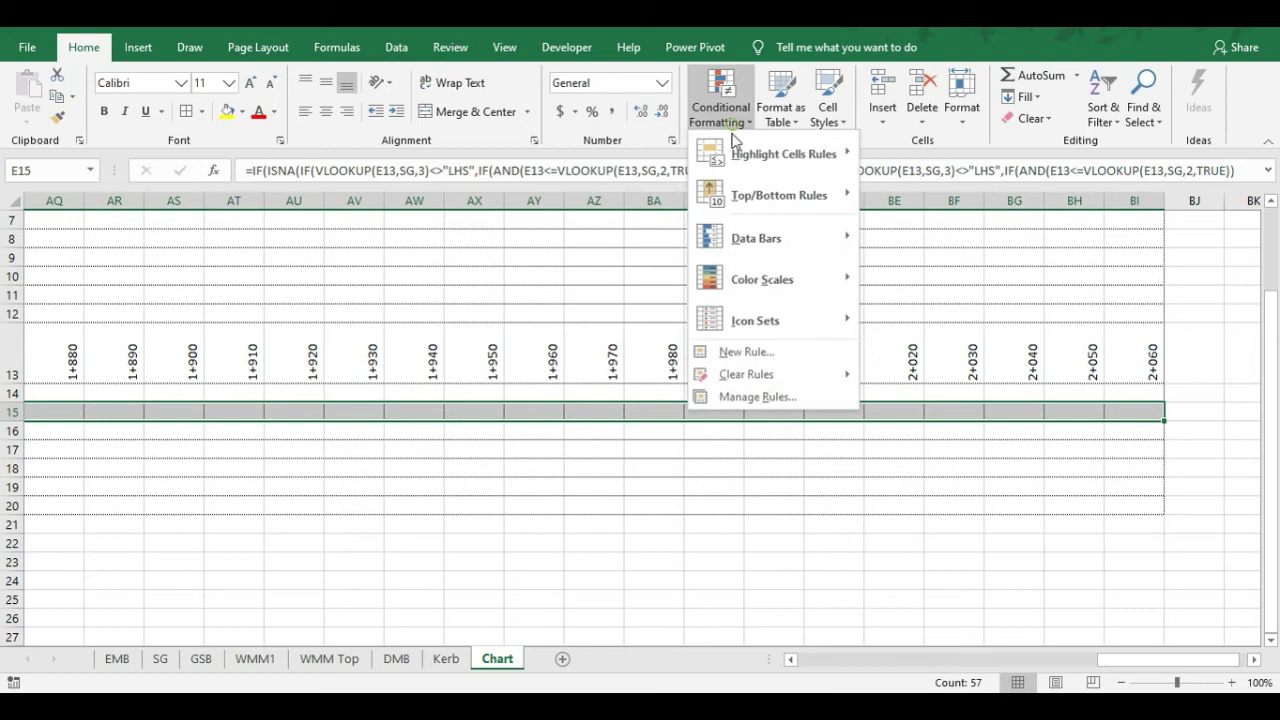
Confirm the dot rule applies to =$E$15:$BI$15, then select the GSB row E16:BI16
{"action": "left_click", "coordinate": [780, 388]}
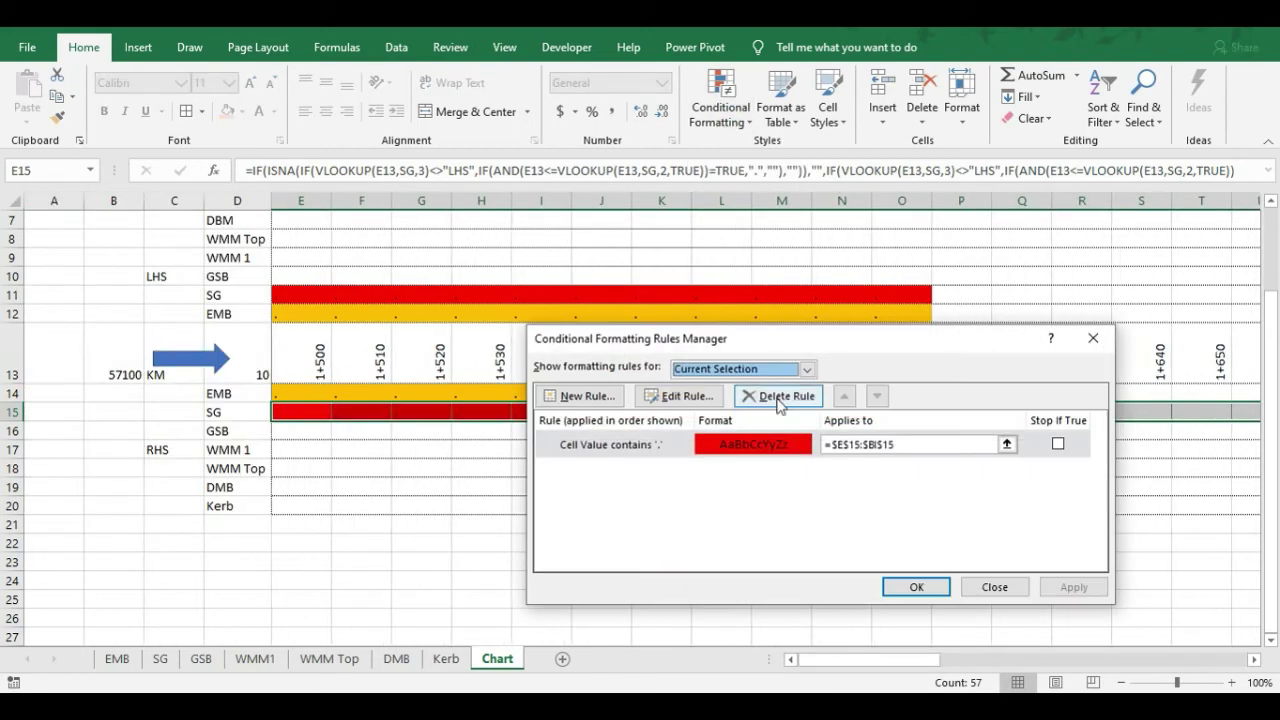
{"action": "left_click", "coordinate": [700, 445]}
{"action": "left_click", "coordinate": [931, 450]}
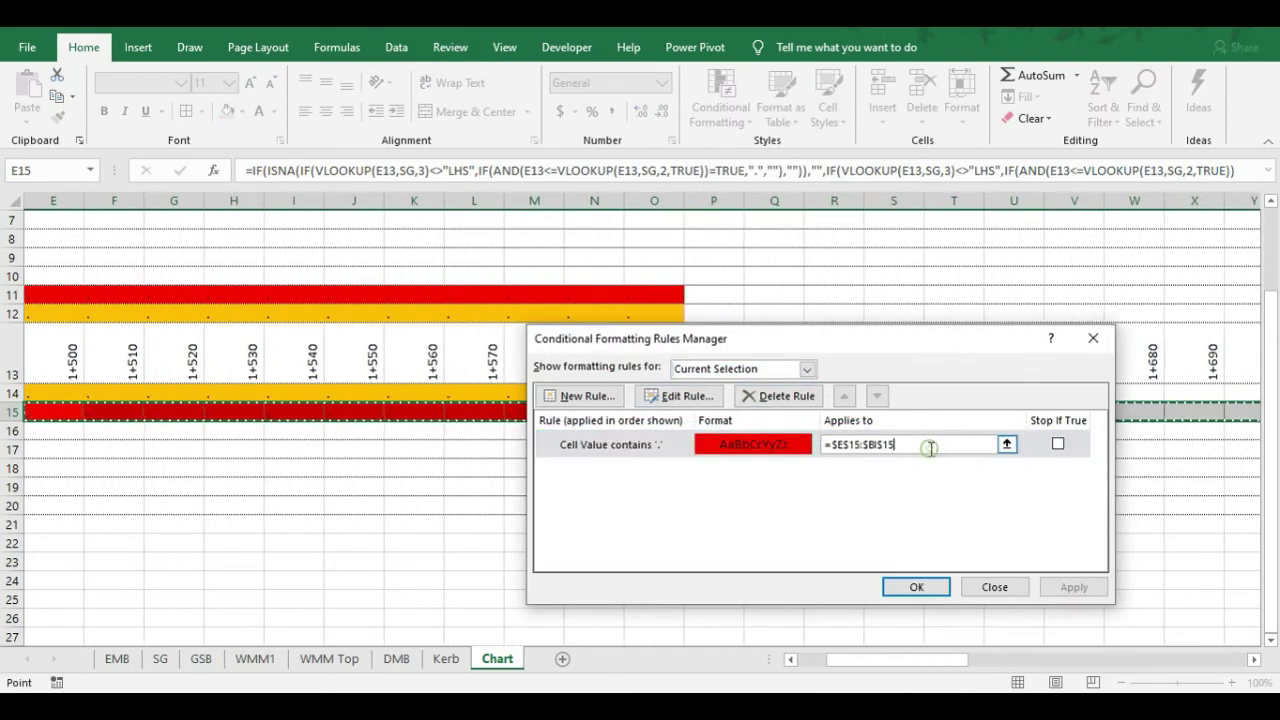
{"action": "left_click", "coordinate": [917, 587]}
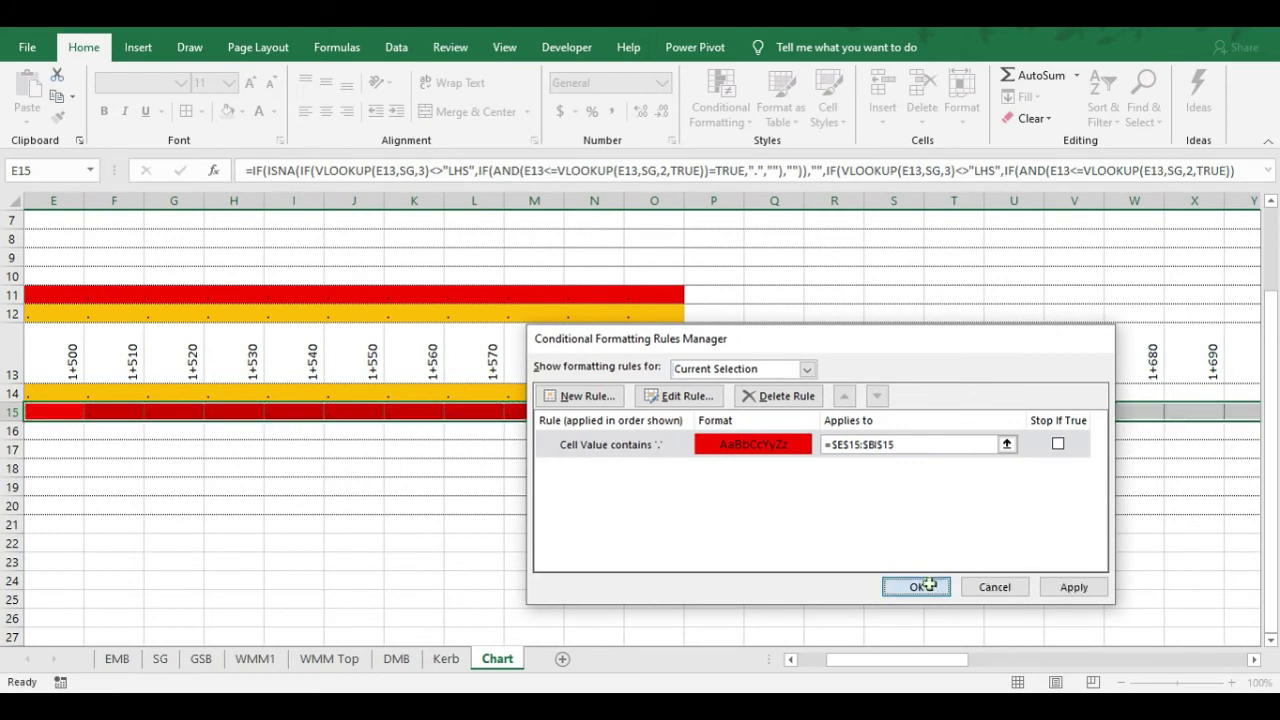
{"action": "left_click_drag", "start_coordinate": [958, 657], "coordinate": [930, 657]}
{"action": "left_click", "coordinate": [303, 431]}
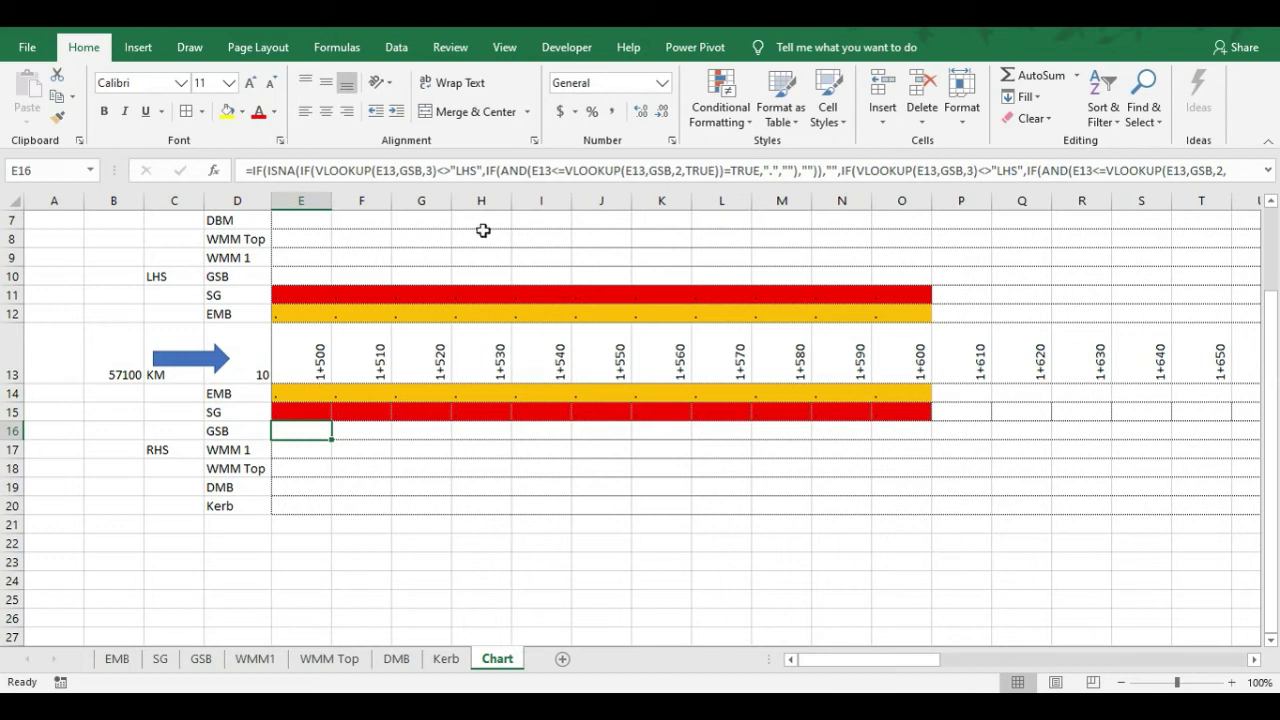
{"action": "key", "text": "ctrl+shift+Right"}
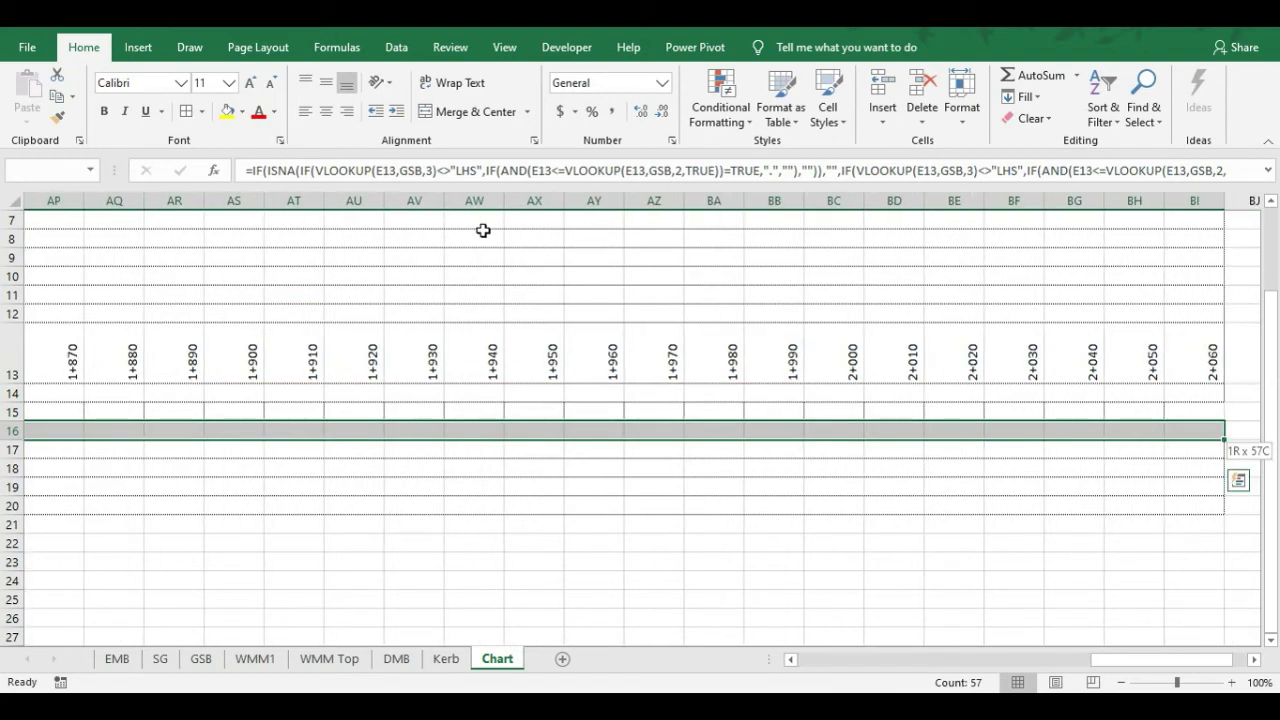
Start a new GSB-row rule formatting only cells containing specific text
{"action": "left_click", "coordinate": [720, 122]}
{"action": "left_click", "coordinate": [762, 403]}
{"action": "left_click", "coordinate": [580, 396]}
{"action": "left_click", "coordinate": [698, 356]}
{"action": "left_click", "coordinate": [690, 498]}
{"action": "left_click", "coordinate": [705, 527]}
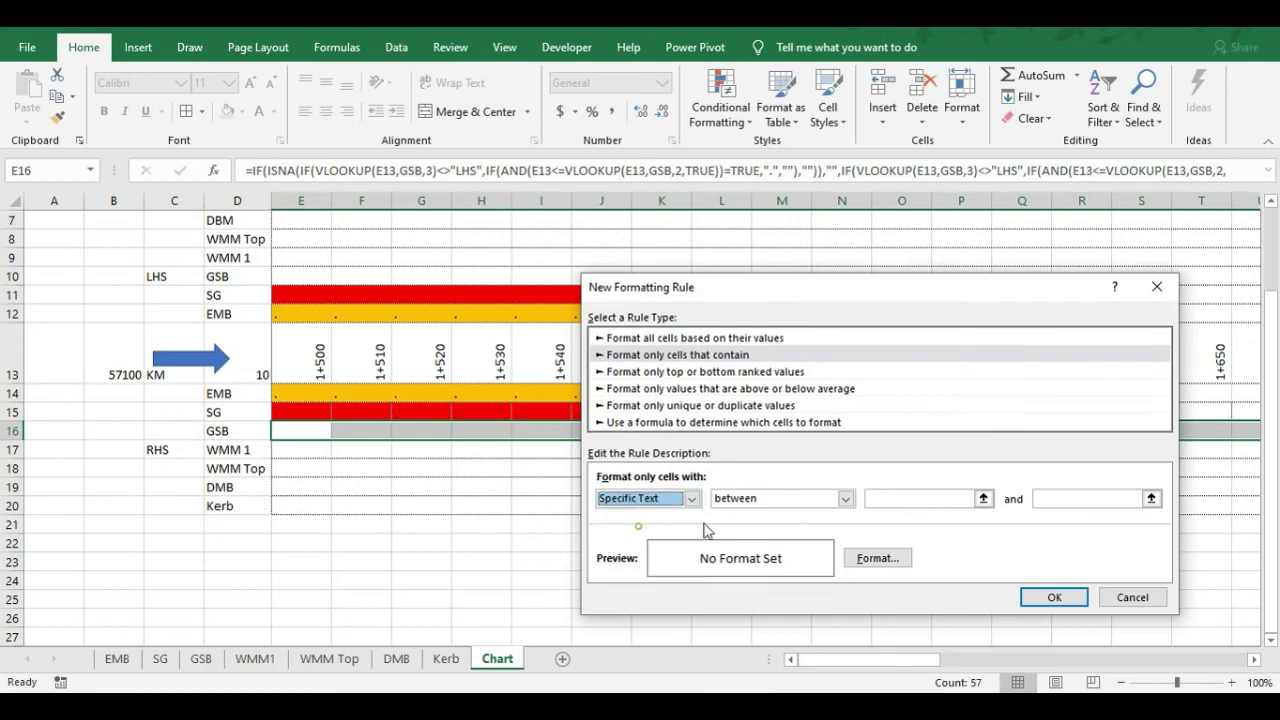
{"action": "left_click", "coordinate": [885, 505]}
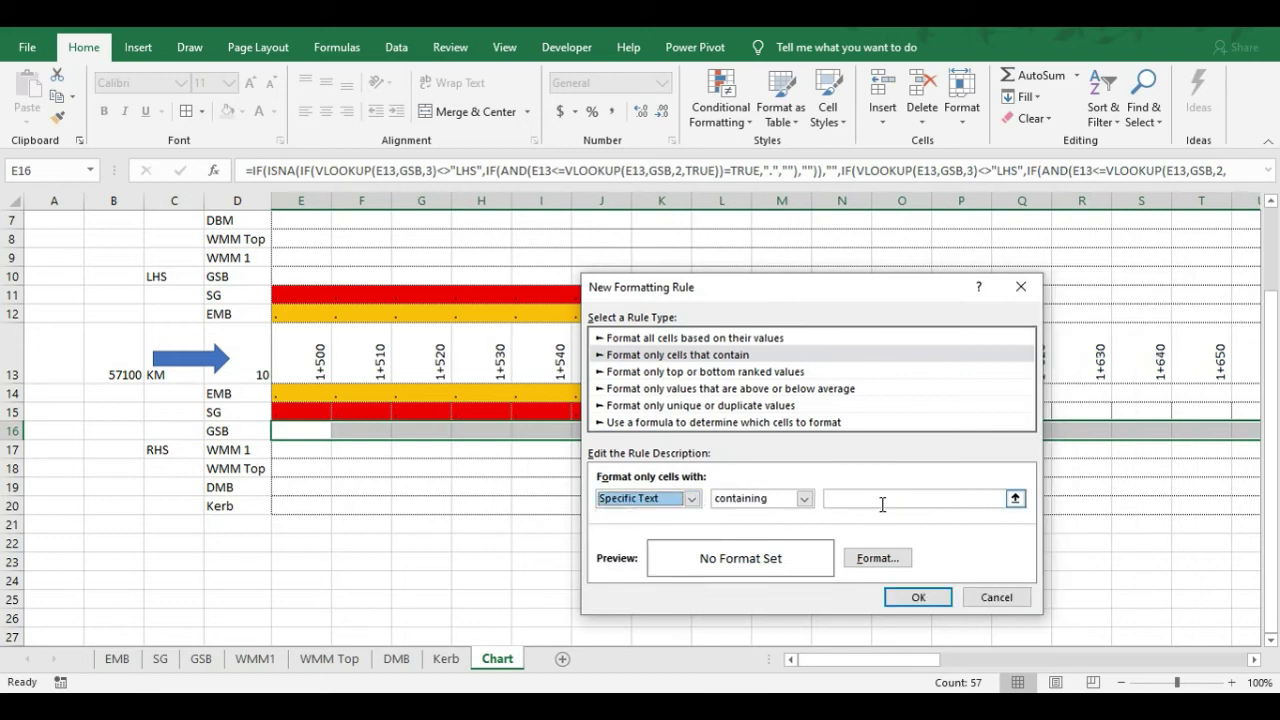
{"action": "left_click", "coordinate": [882, 504]}
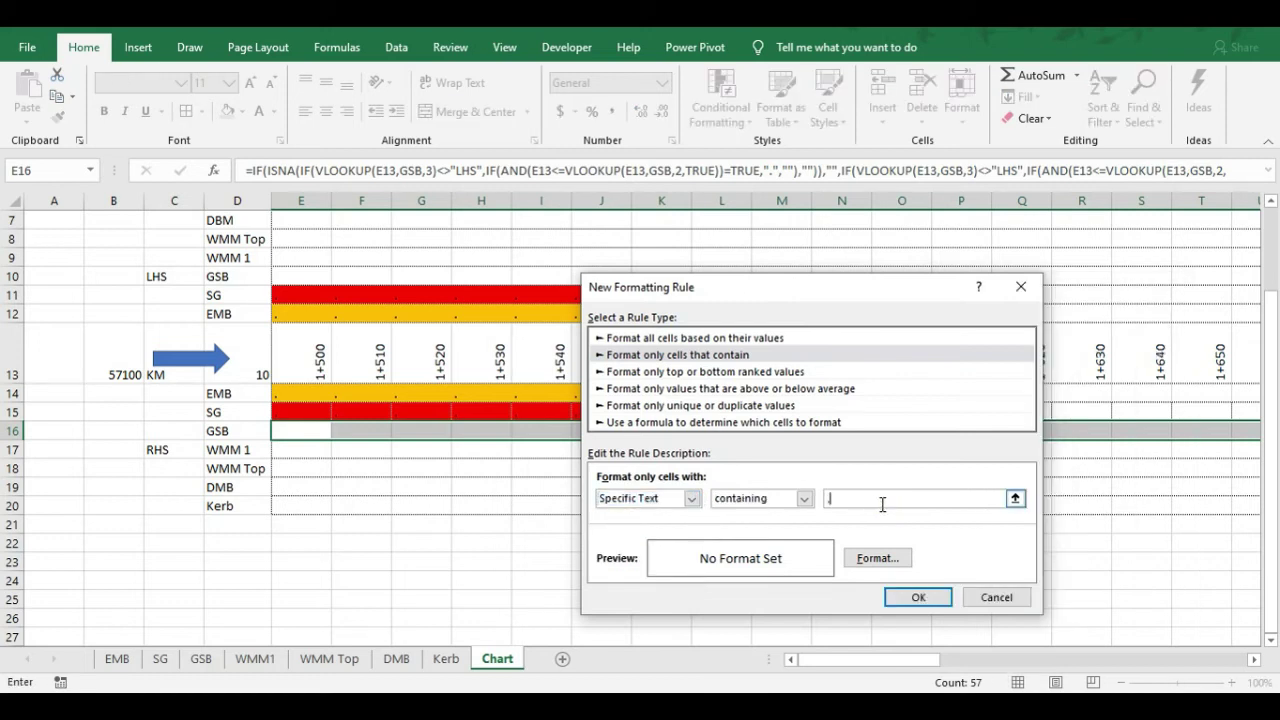
Set the rule's fill to a horizontal light-blue gradient via Fill Effects
{"action": "left_click", "coordinate": [877, 558]}
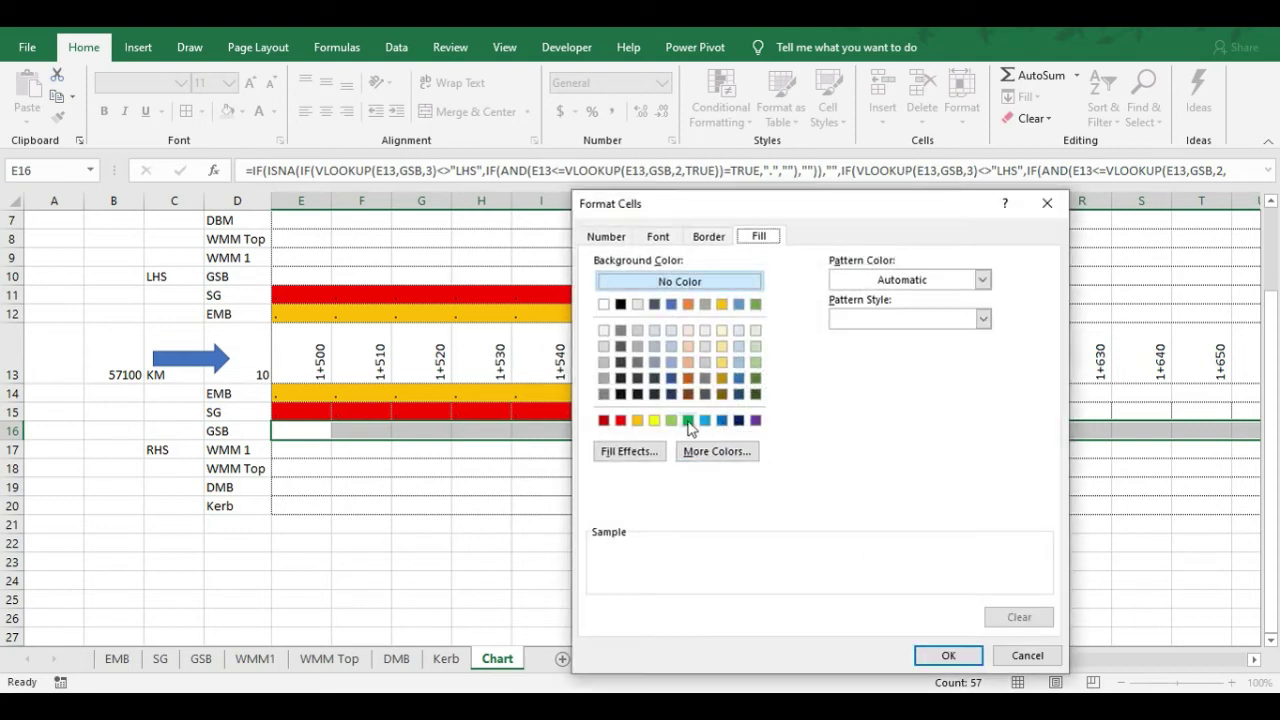
{"action": "left_click", "coordinate": [688, 421]}
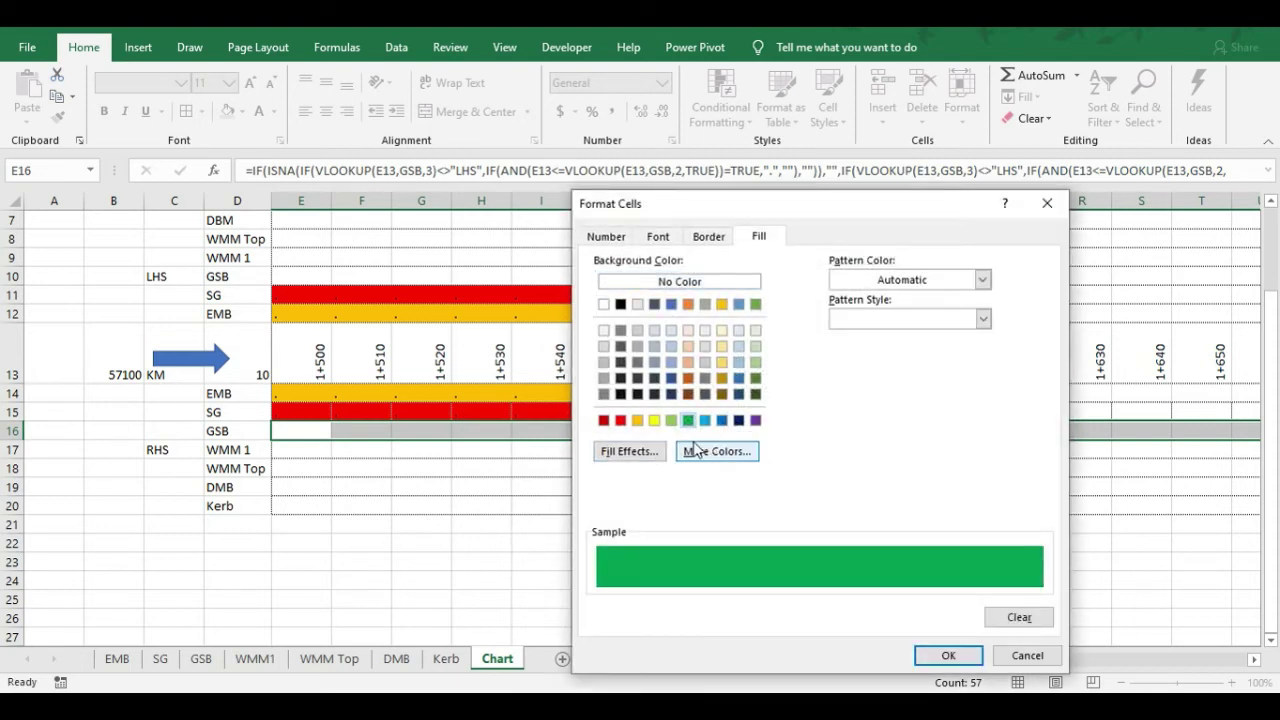
{"action": "left_click", "coordinate": [658, 452]}
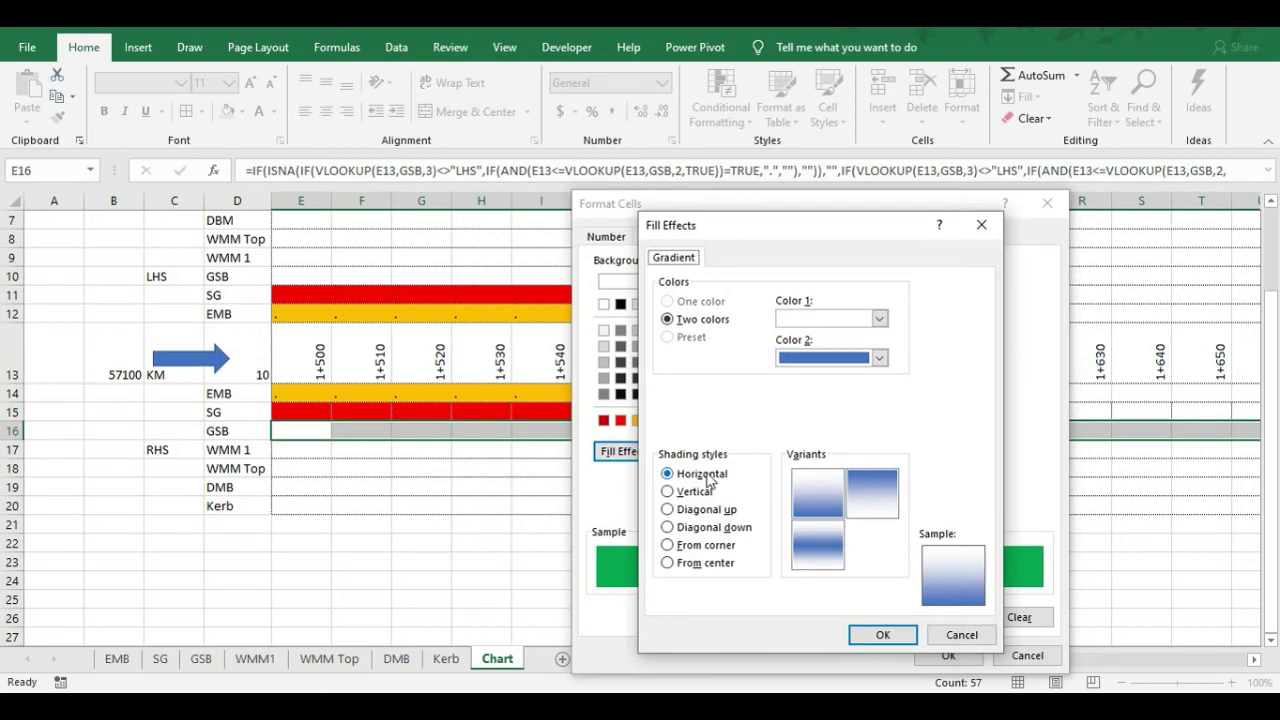
{"action": "left_click", "coordinate": [820, 512]}
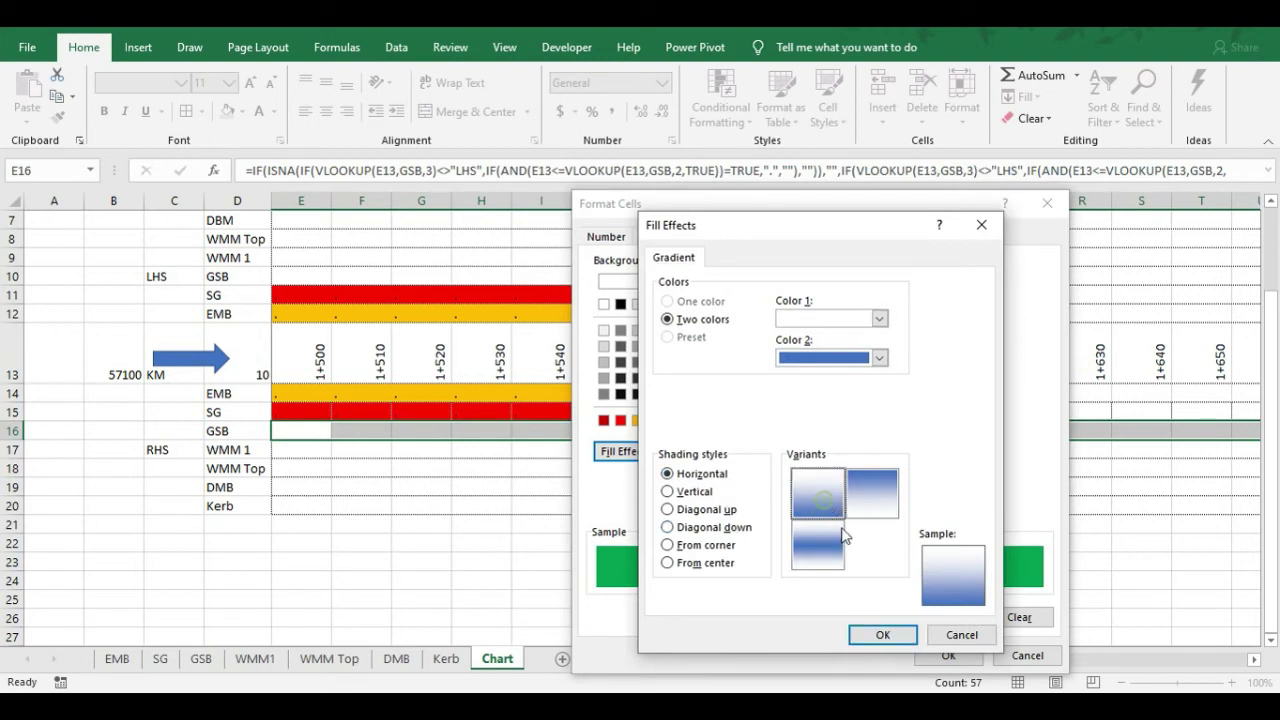
{"action": "left_click", "coordinate": [879, 318]}
{"action": "left_click", "coordinate": [817, 463]}
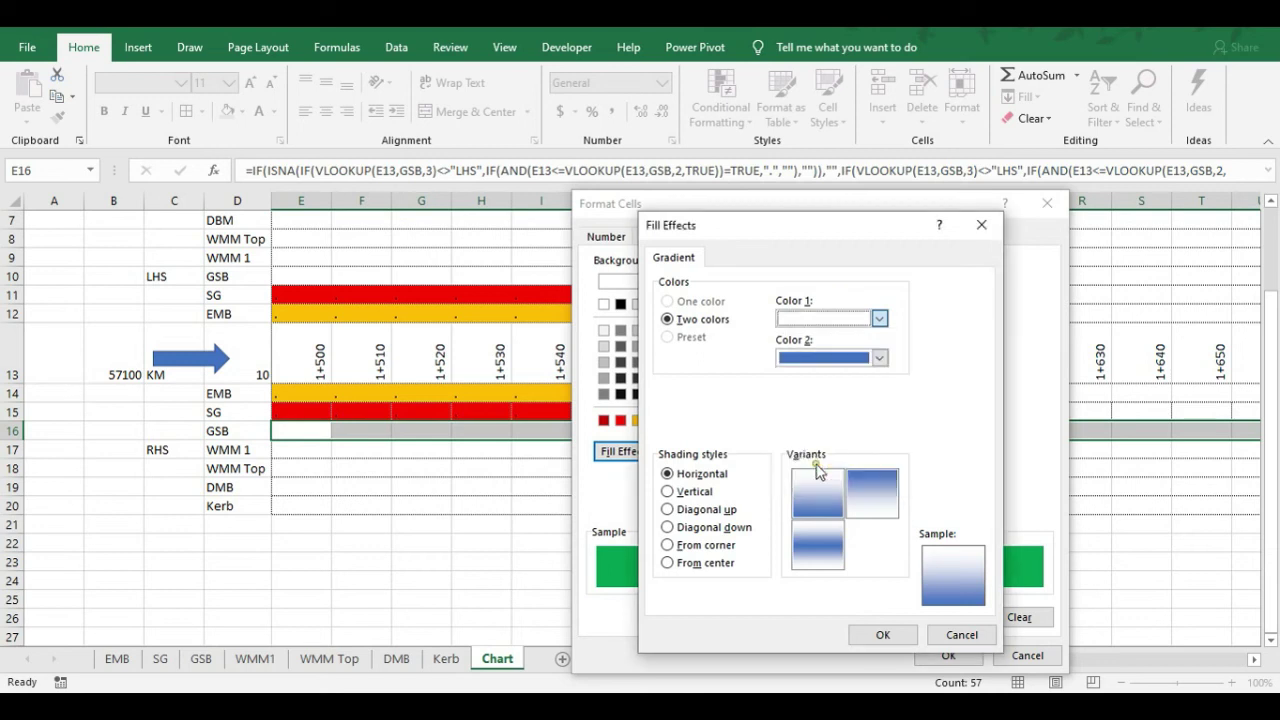
{"action": "left_click", "coordinate": [879, 318]}
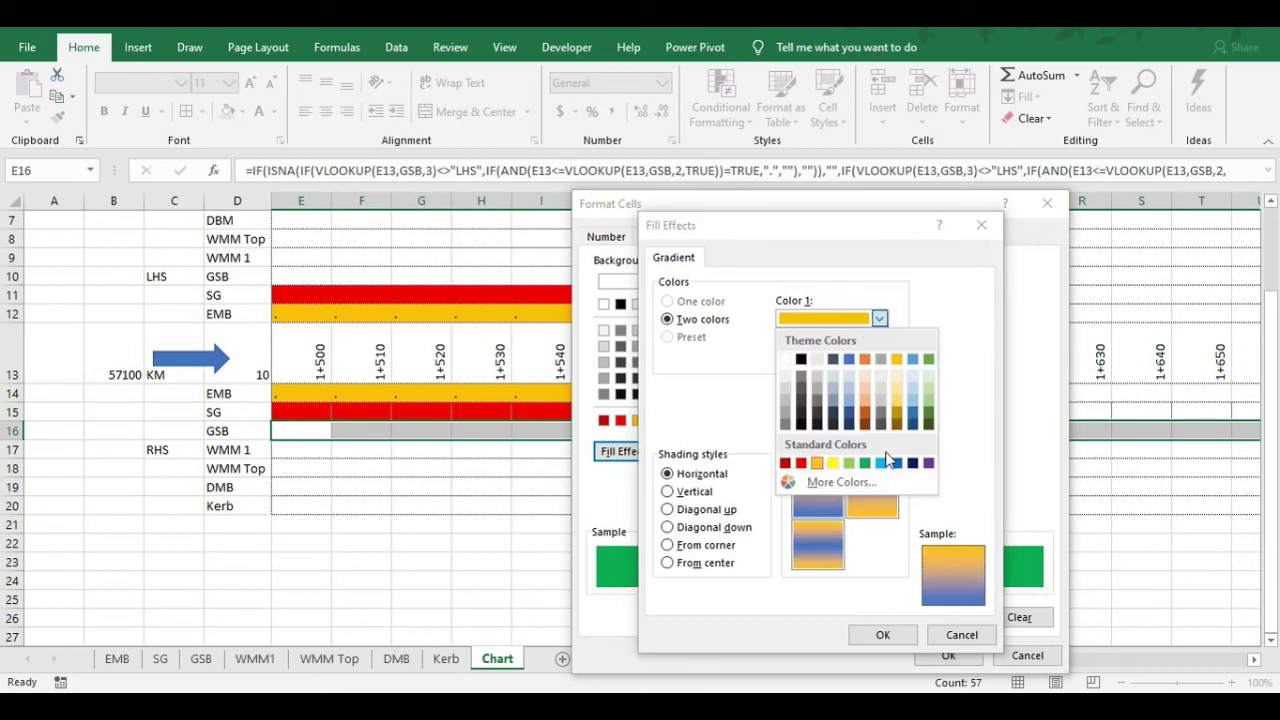
{"action": "left_click", "coordinate": [881, 463]}
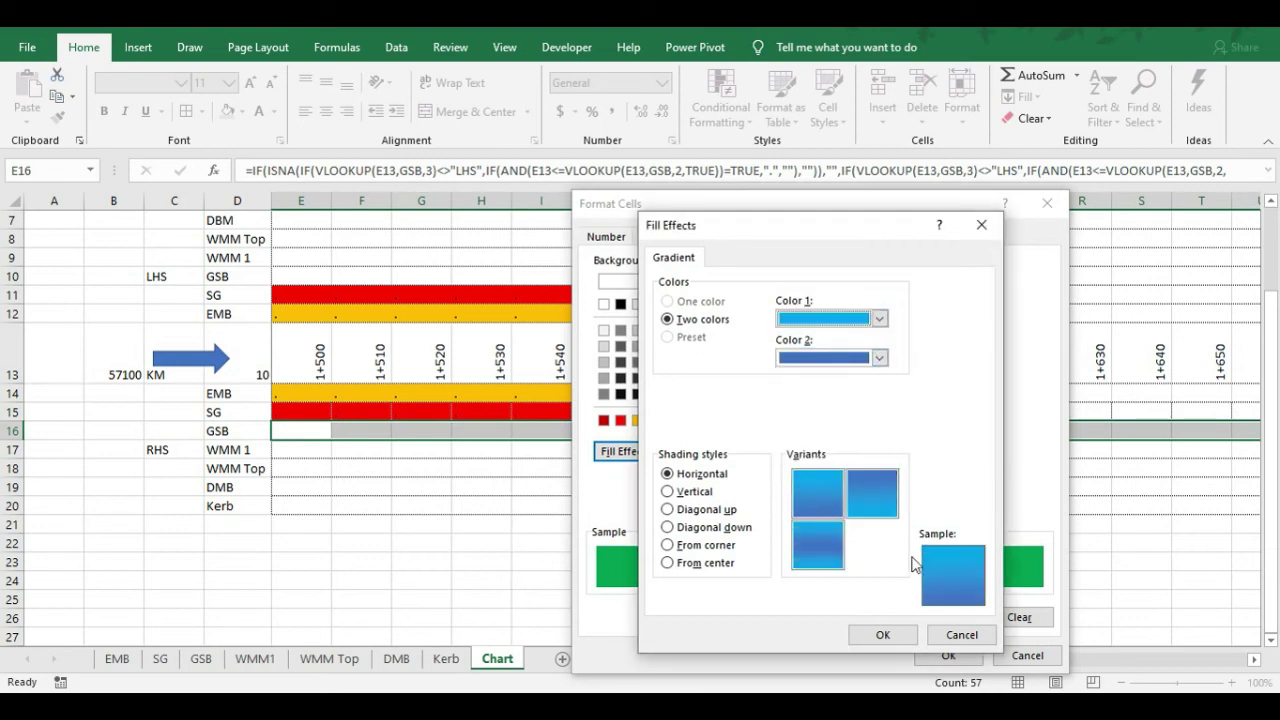
{"action": "left_click", "coordinate": [883, 634]}
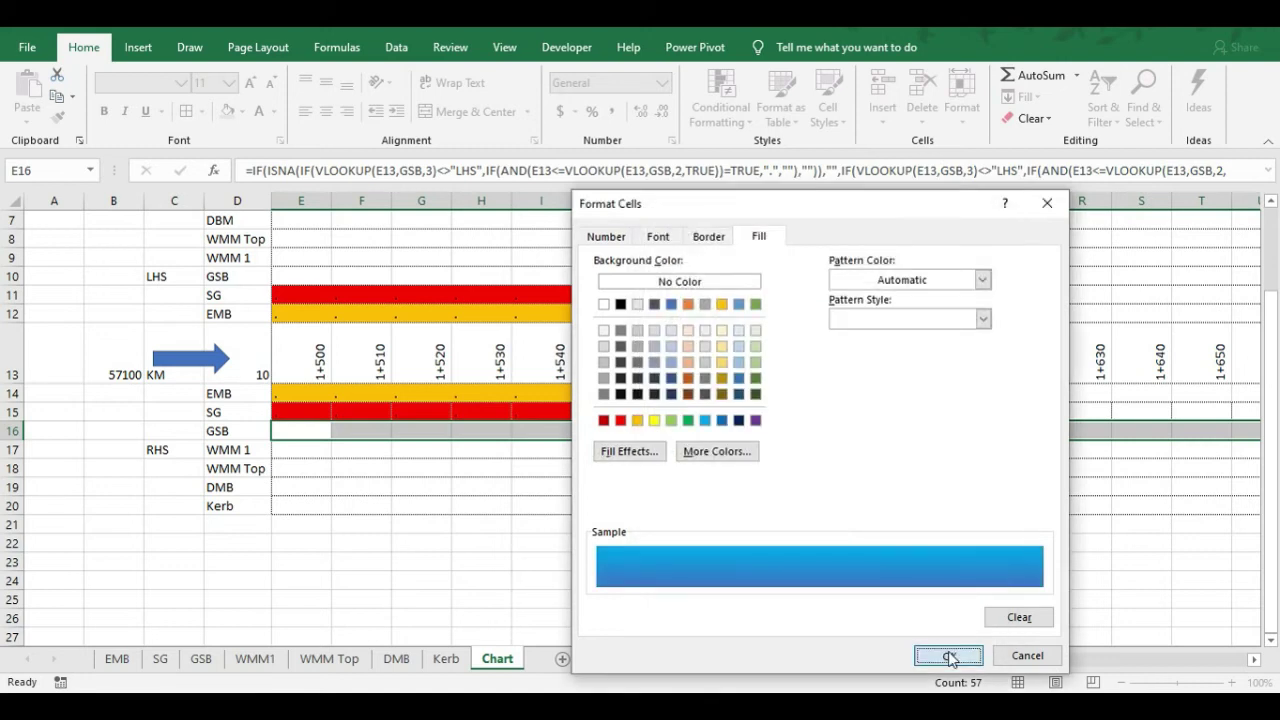
Save the blue gradient rule and apply it to E16:BI16
{"action": "left_click", "coordinate": [948, 655]}
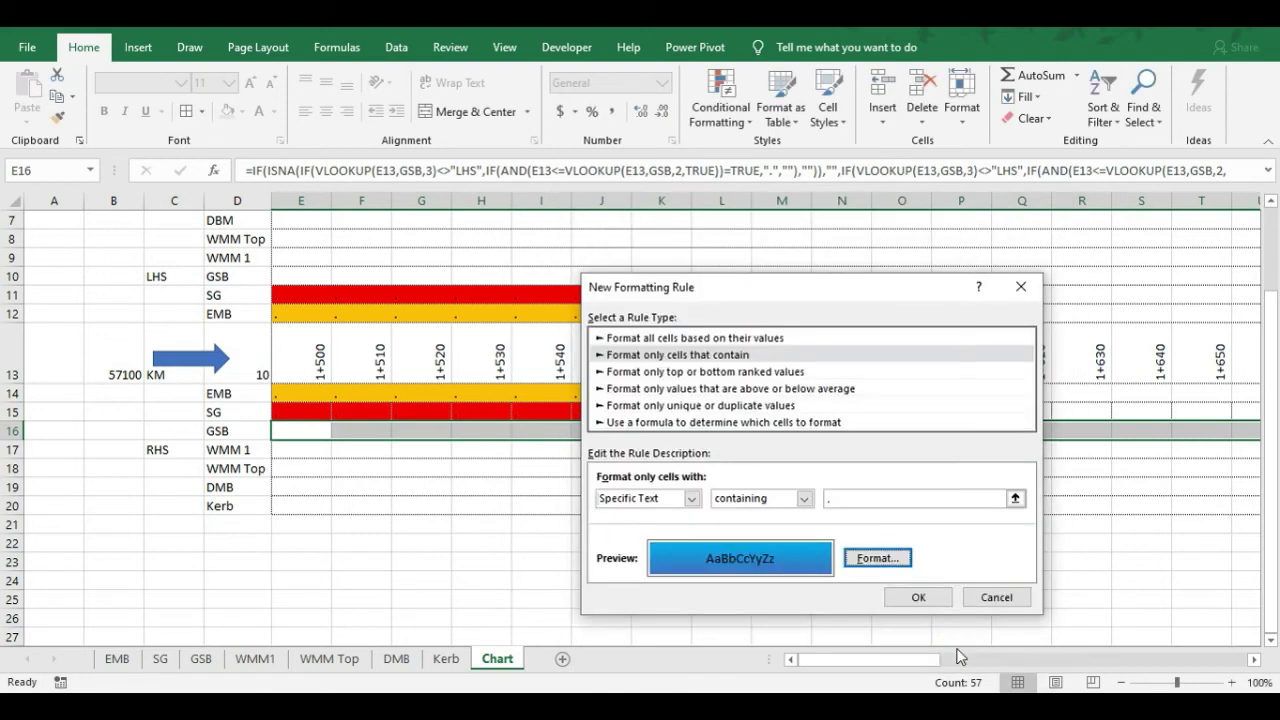
{"action": "left_click", "coordinate": [918, 598]}
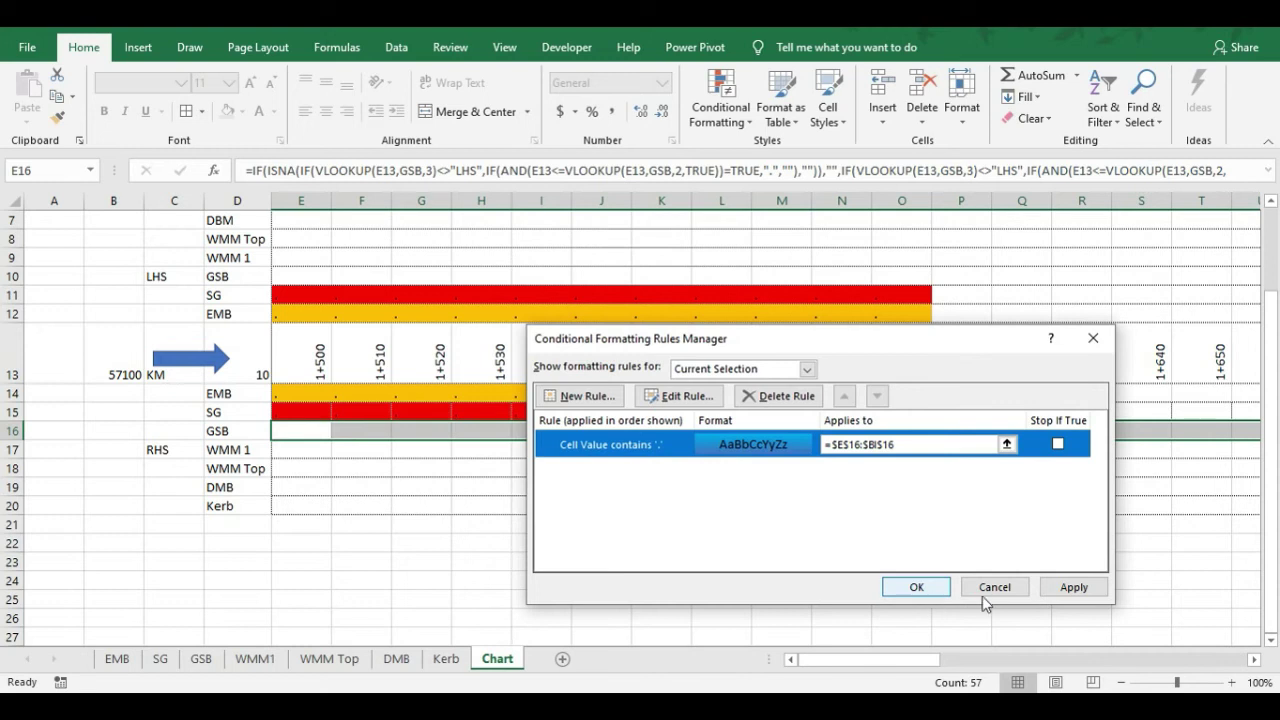
{"action": "left_click", "coordinate": [1071, 587]}
{"action": "left_click", "coordinate": [920, 587]}
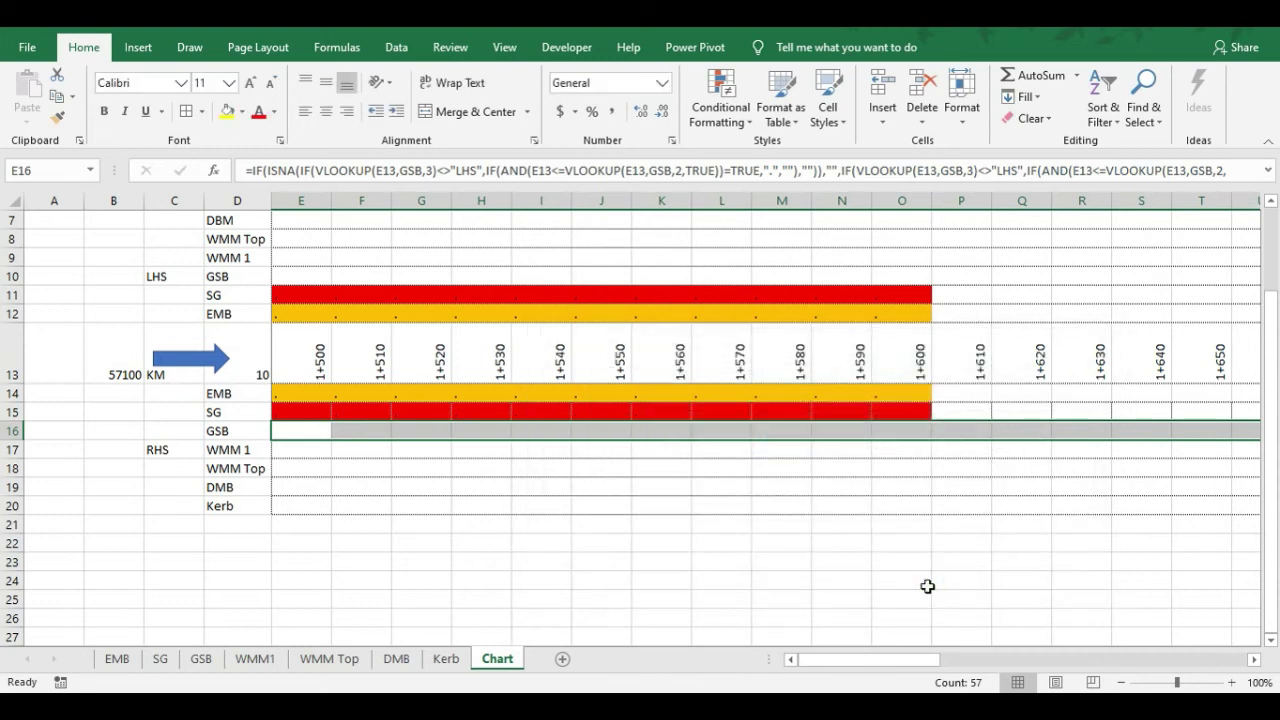
Copy the 1500–1600 BHS entry from SG A2:C2 into cell A2 of the GSB sheet
{"action": "left_click", "coordinate": [201, 658]}
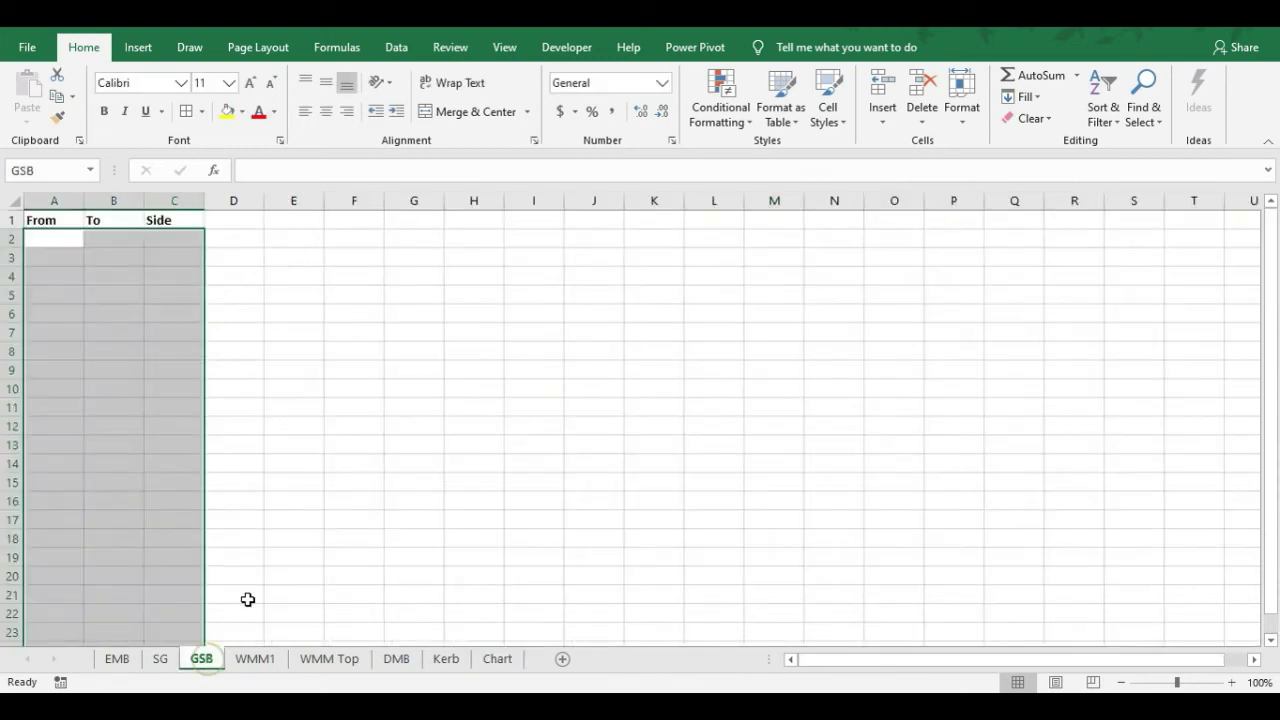
{"action": "left_click", "coordinate": [163, 658]}
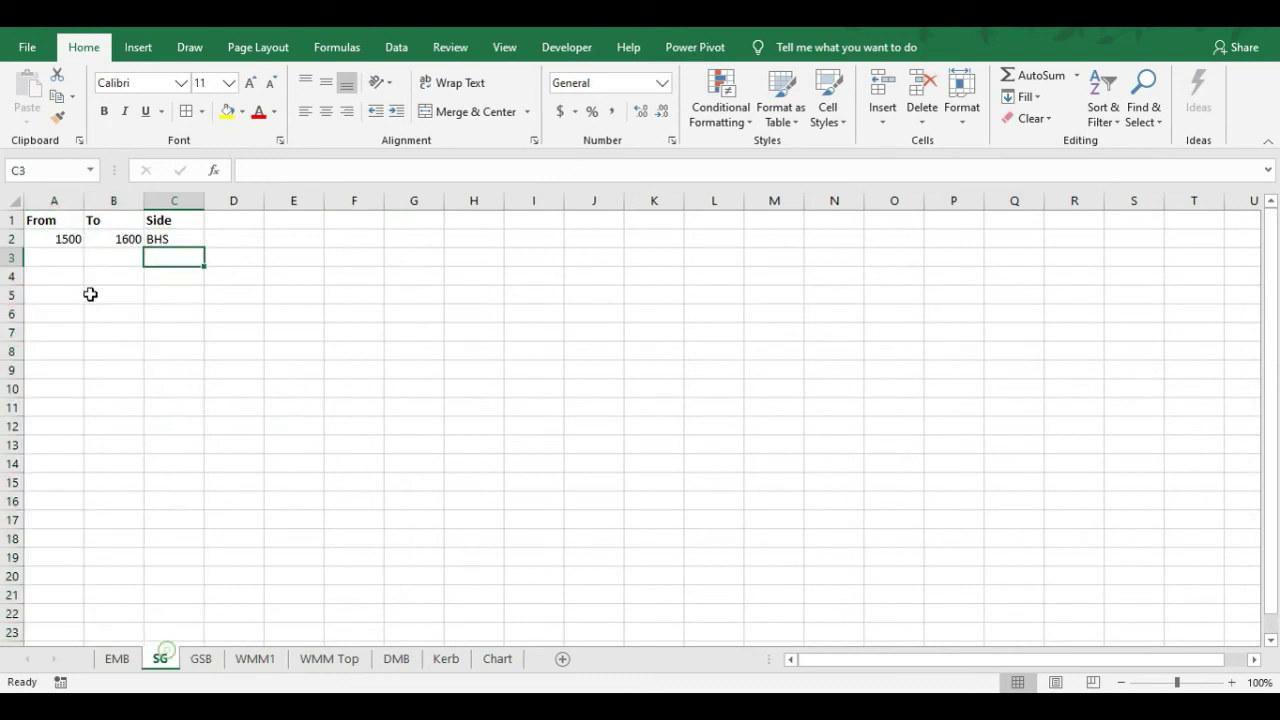
{"action": "left_click_drag", "start_coordinate": [63, 238], "coordinate": [177, 236]}
{"action": "key", "text": "ctrl+c"}
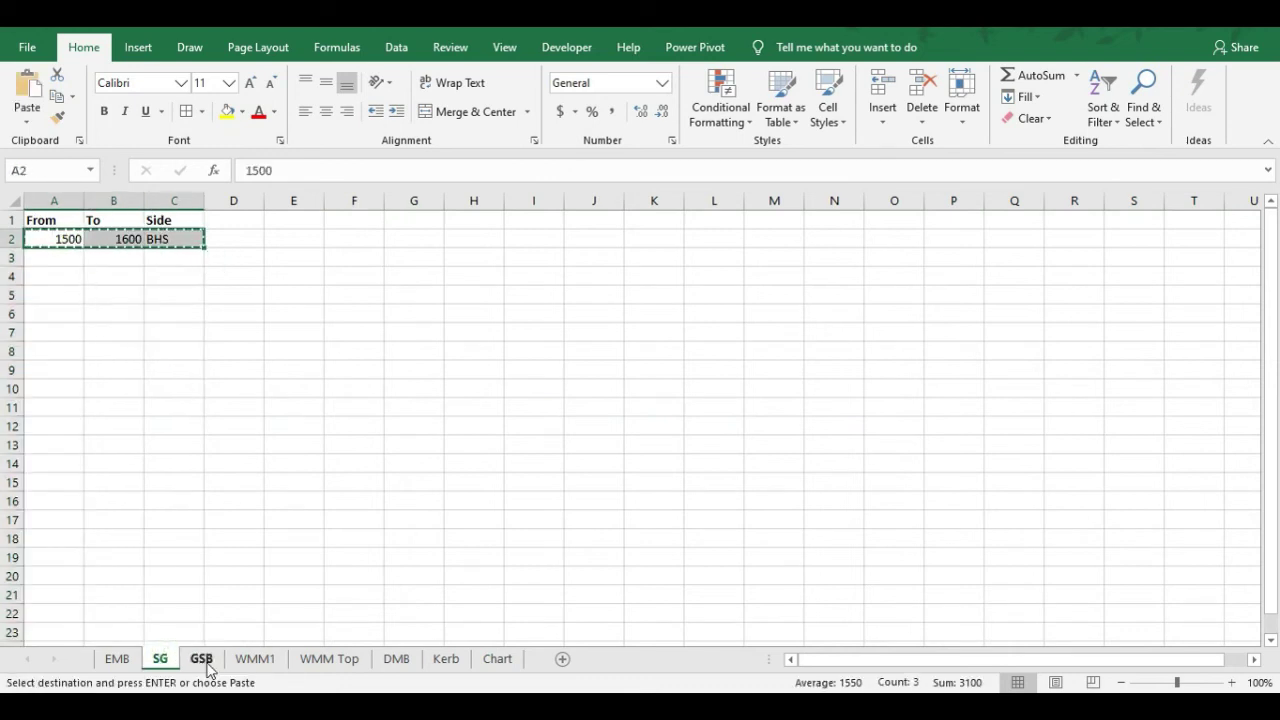
{"action": "left_click", "coordinate": [201, 658]}
{"action": "left_click", "coordinate": [61, 238]}
{"action": "key", "text": "ctrl+v"}
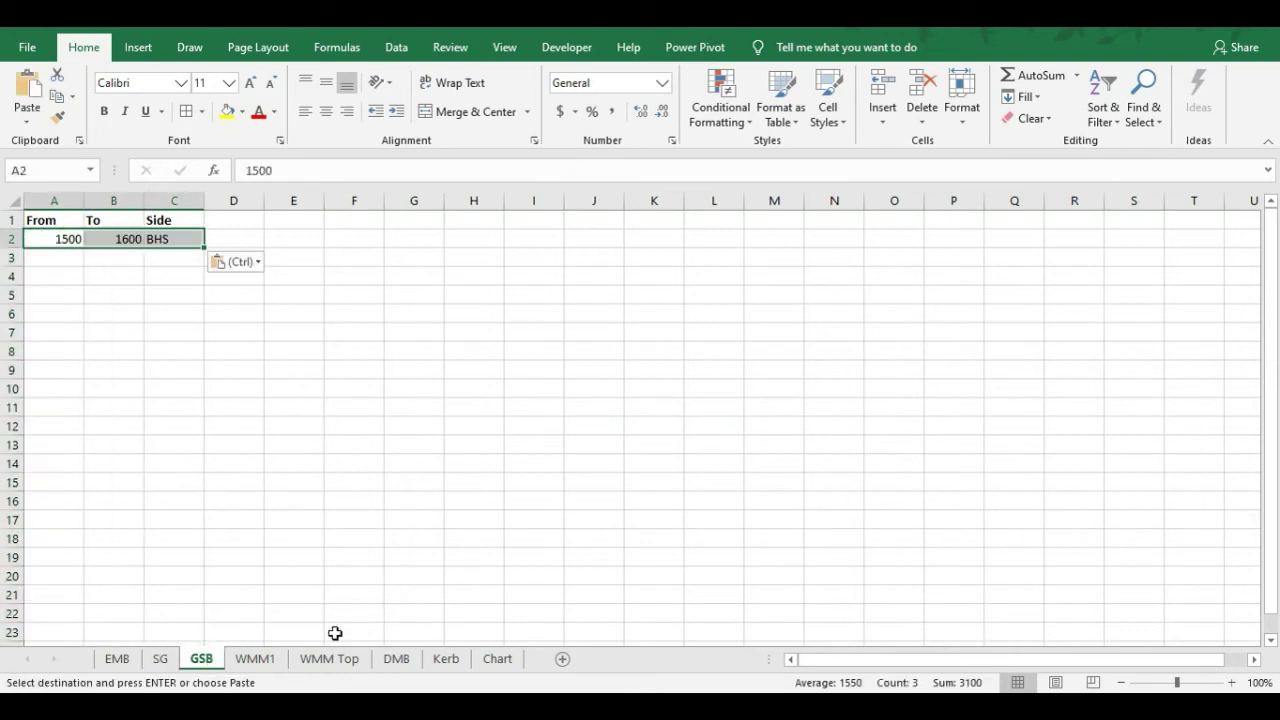
{"action": "left_click", "coordinate": [497, 658]}
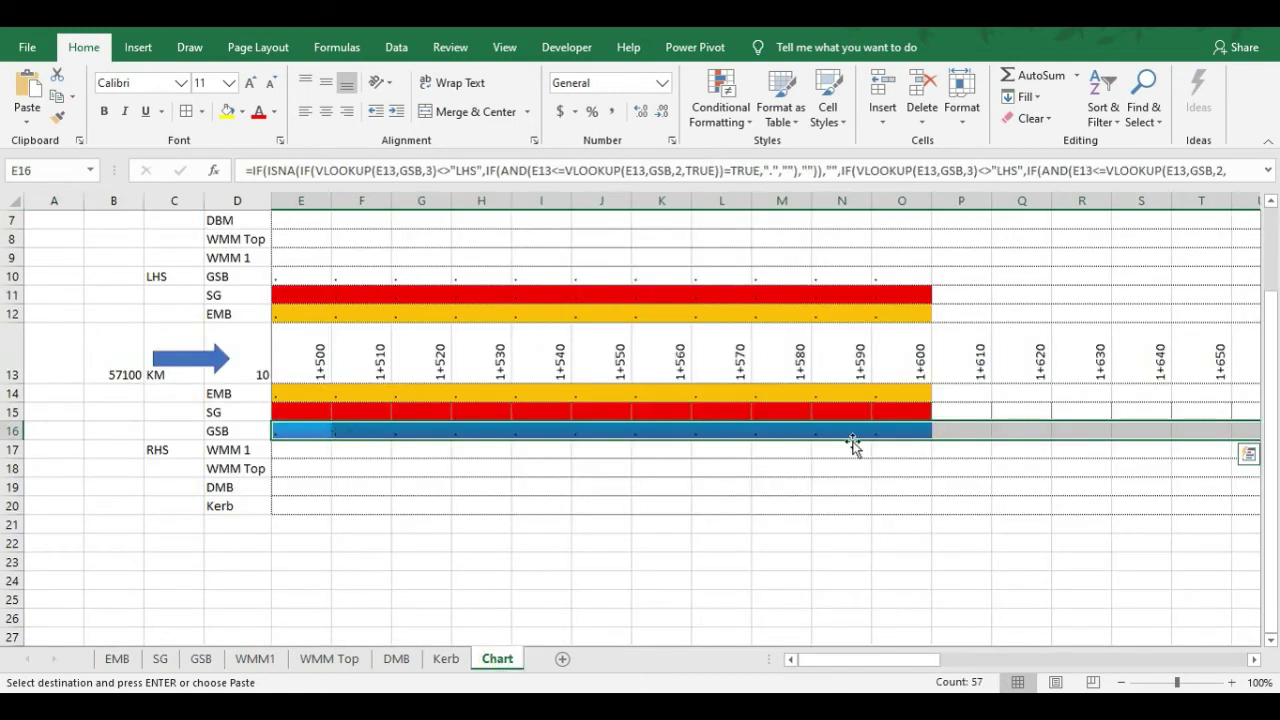
Select the Chart sheet's GSB row from E16 through BI16
{"action": "left_click", "coordinate": [480, 449]}
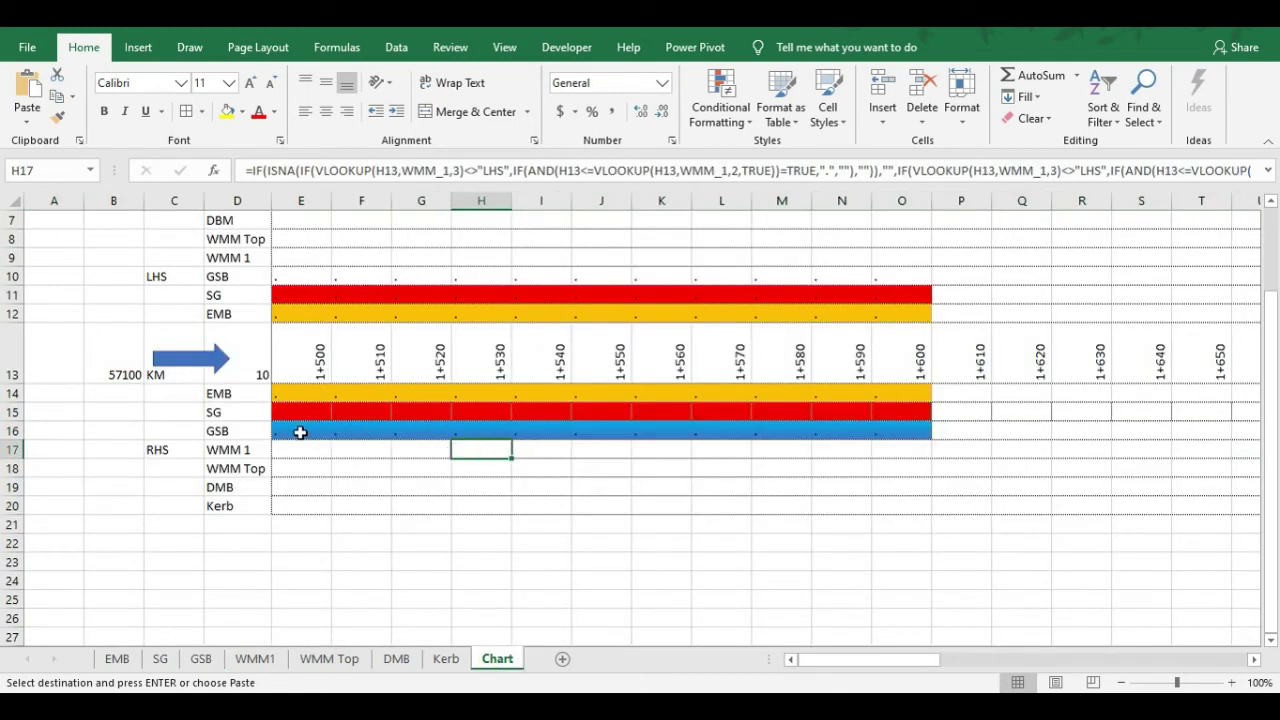
{"action": "left_click", "coordinate": [296, 431]}
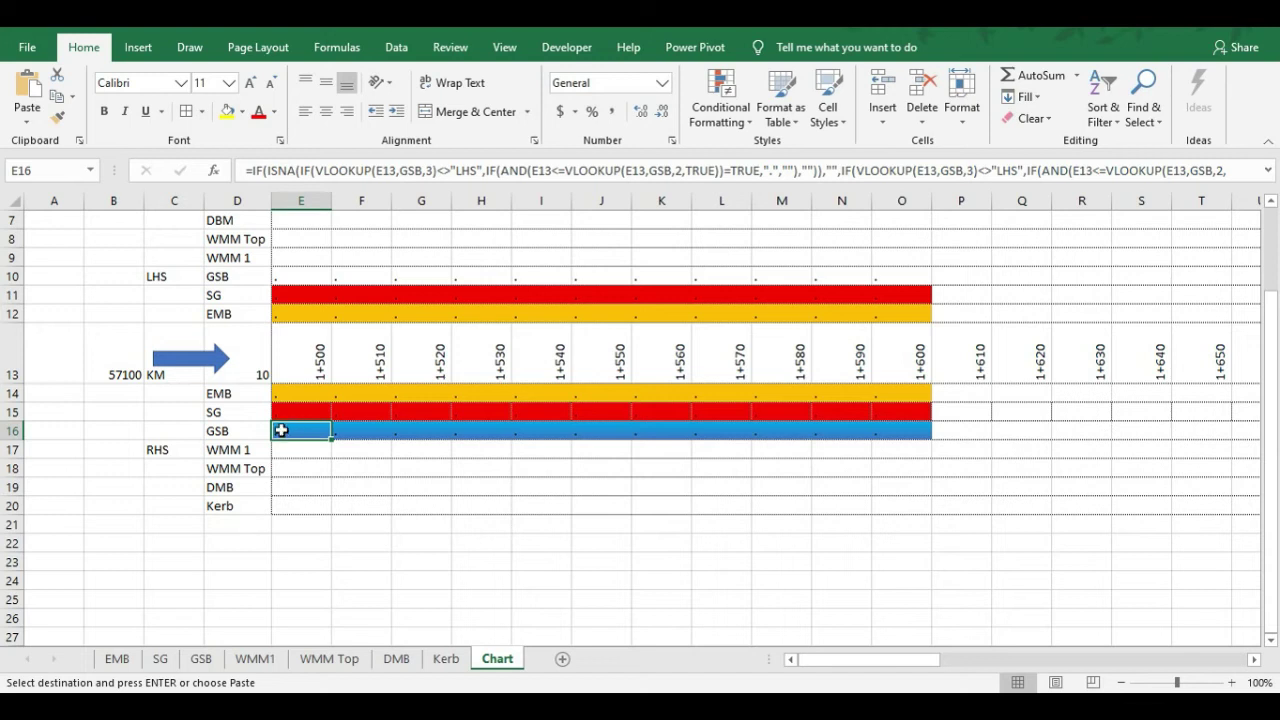
{"action": "key", "text": "ctrl+shift+Right"}
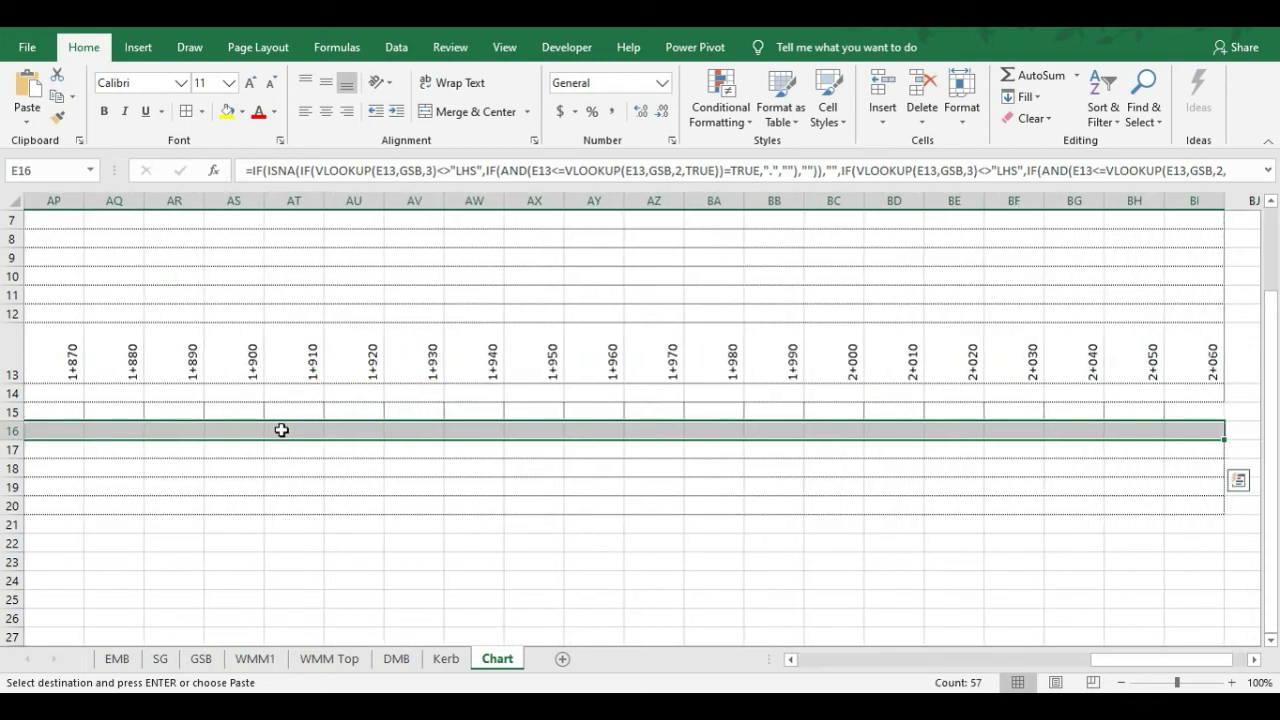
Format-paint row 16's blue GSB fill onto row 10 from E10 onward, then review the DMB and DBM rows
{"action": "left_click", "coordinate": [60, 116]}
{"action": "left_click_drag", "start_coordinate": [1160, 660], "coordinate": [865, 660]}
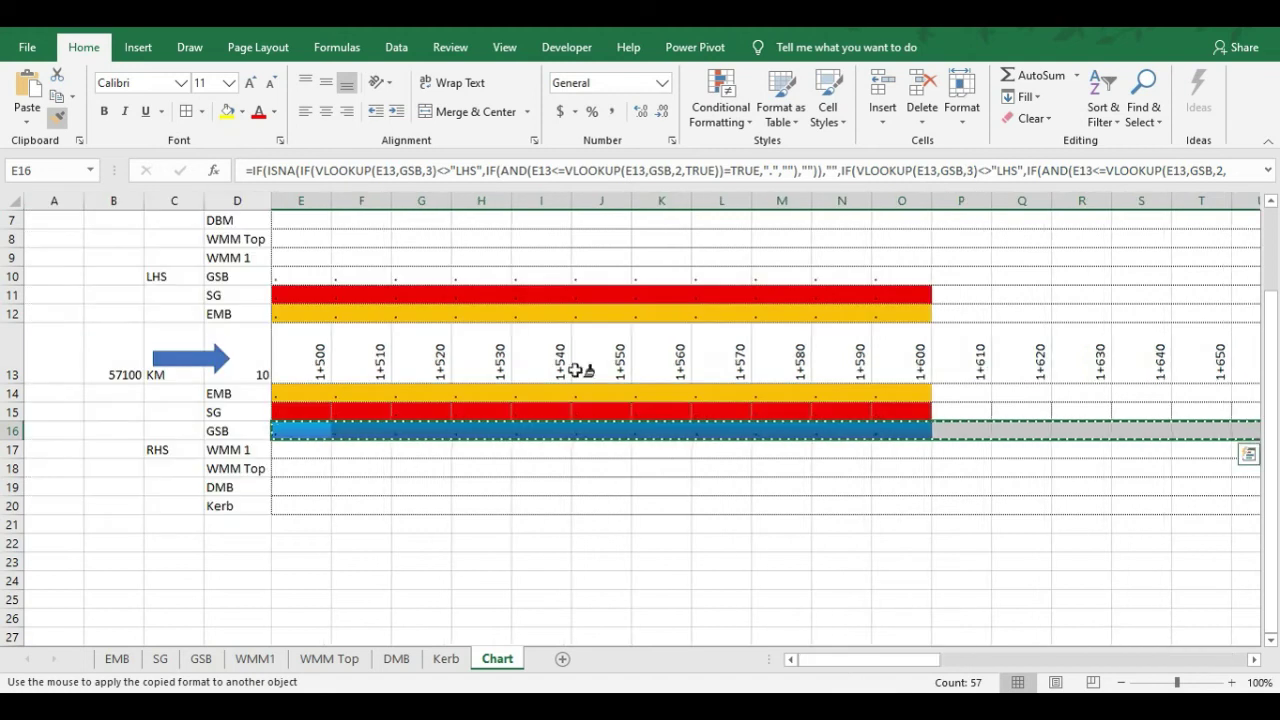
{"action": "mouse_move", "coordinate": [298, 281]}
{"action": "left_mouse_down"}
{"action": "mouse_move", "coordinate": [580, 294]}
{"action": "mouse_move", "coordinate": [1275, 282]}
{"action": "mouse_move", "coordinate": [1223, 256]}
{"action": "mouse_move", "coordinate": [1149, 280]}
{"action": "left_mouse_up"}
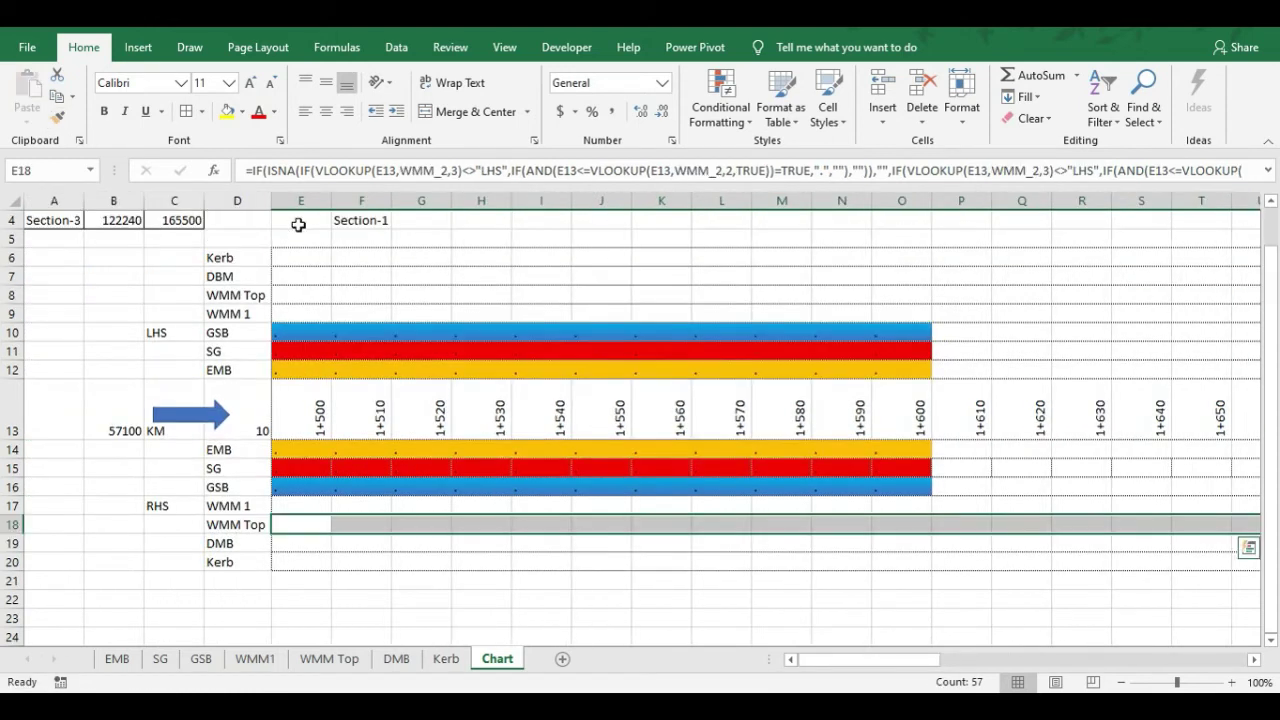
{"action": "left_click", "coordinate": [290, 543]}
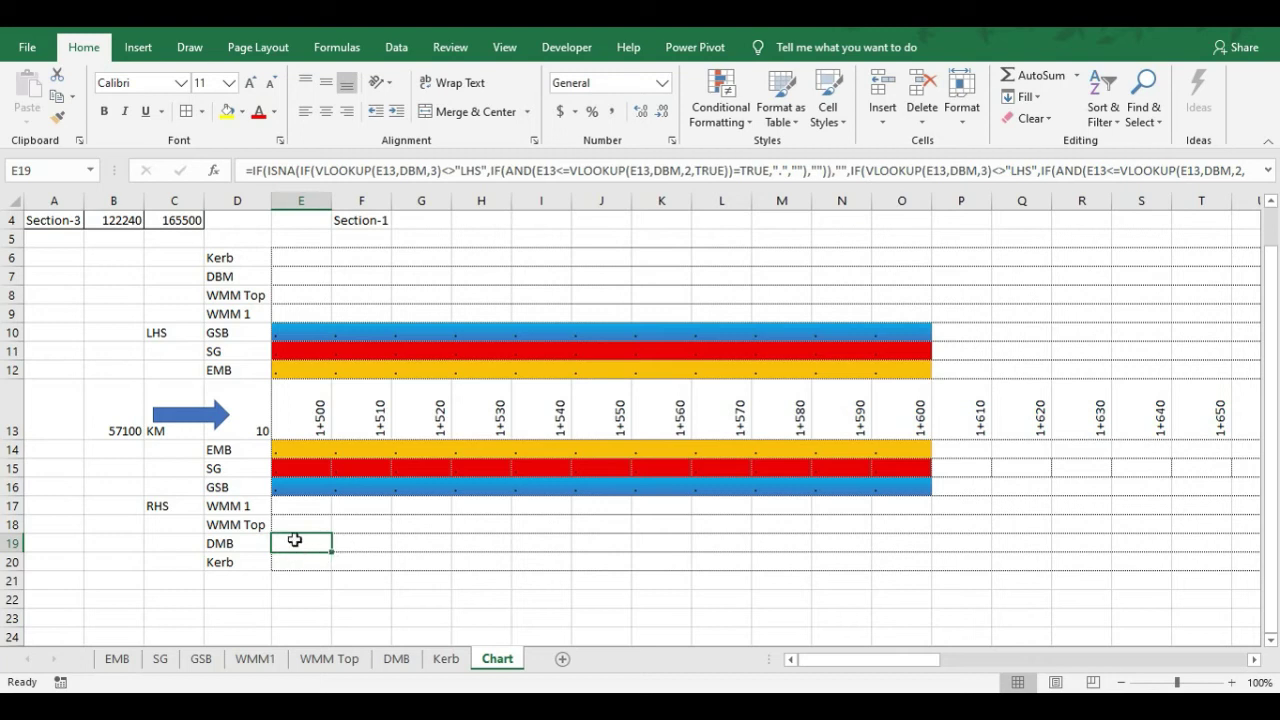
{"action": "left_click", "coordinate": [282, 273]}
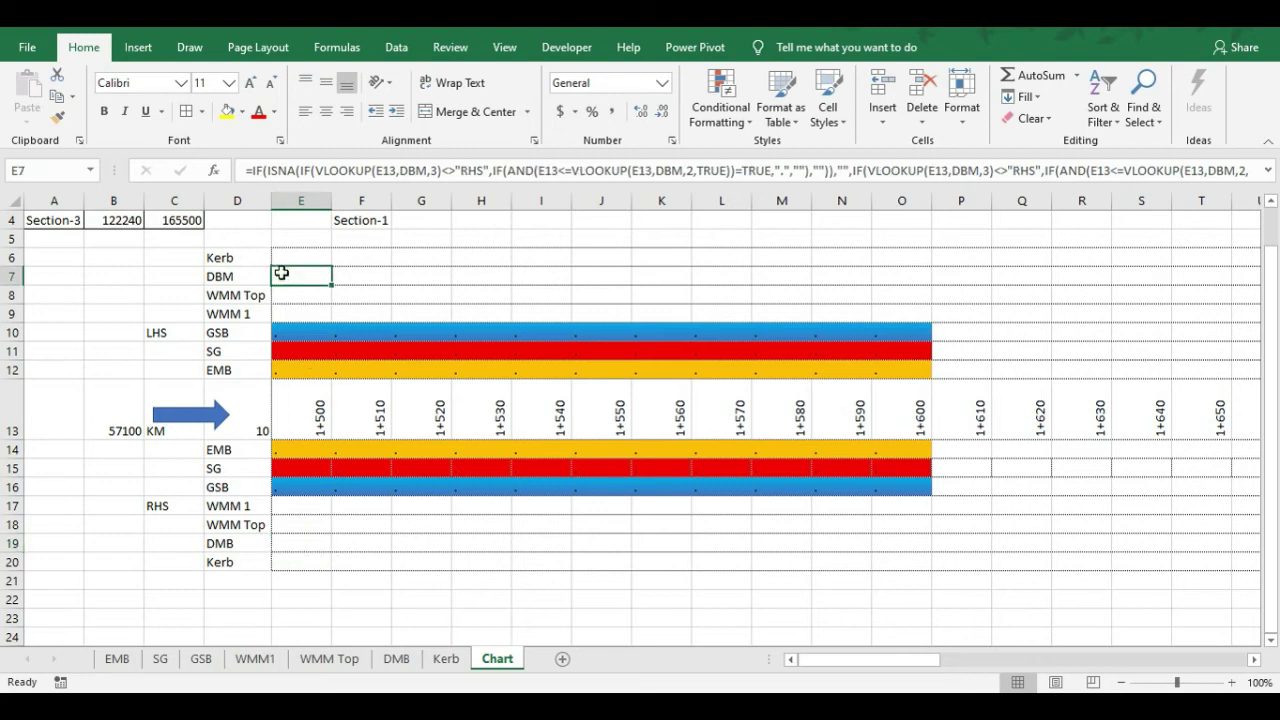
{"action": "key", "text": "ctrl+shift+Right"}
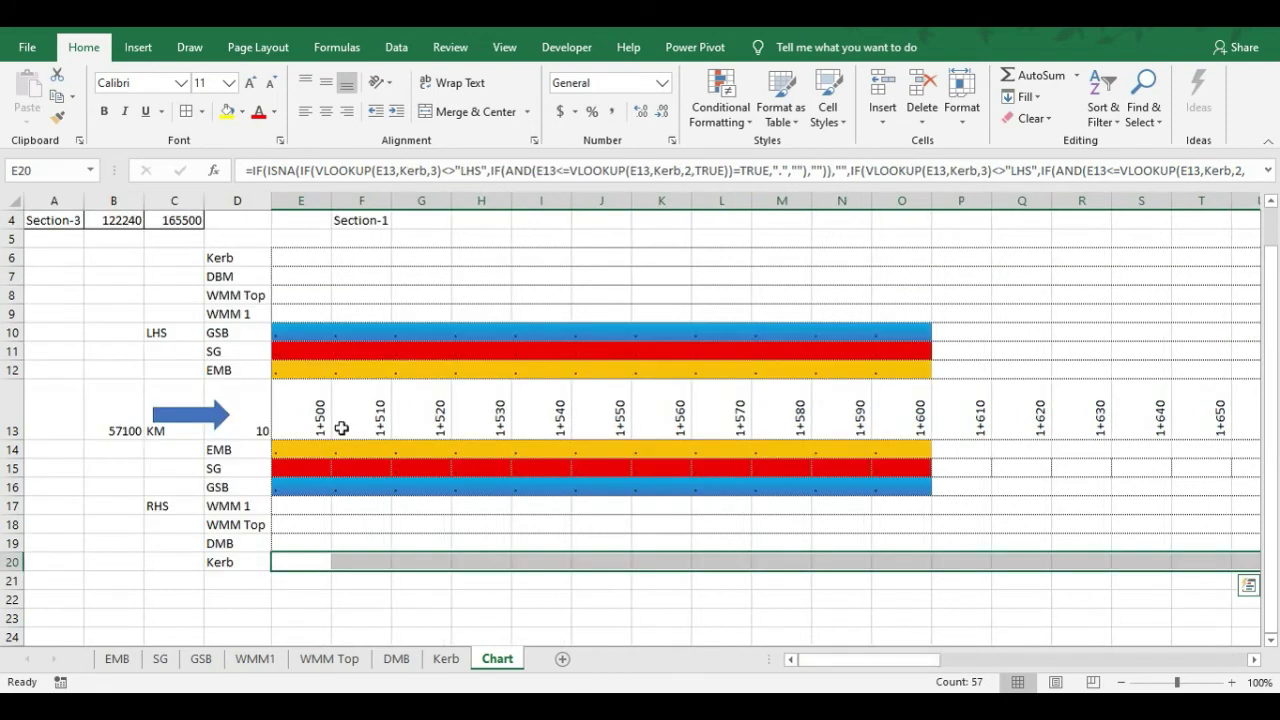
{"action": "scroll", "coordinate": [335, 400], "scroll_direction": "up", "scroll_amount": 1}
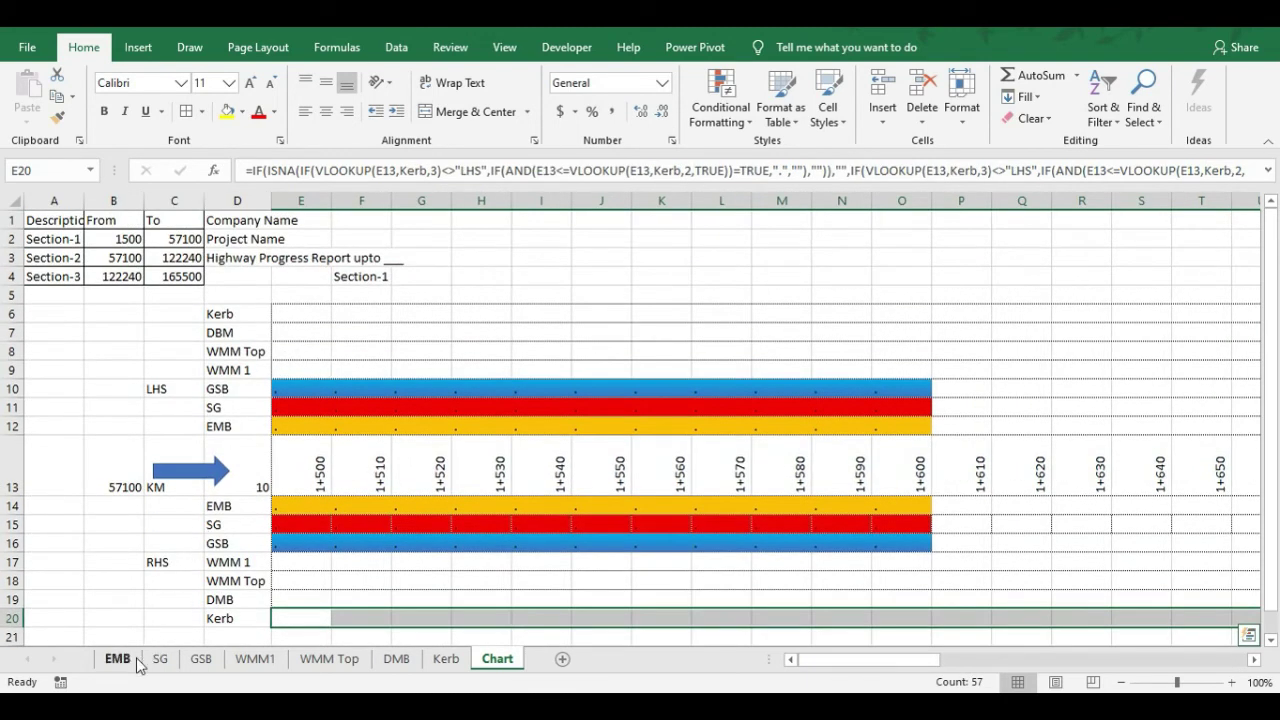
Copy the 1500, 1600, BHS entry from EMB into cell A2 of the WMM1 and WMM Top sheets
{"action": "left_click", "coordinate": [120, 658]}
{"action": "key", "text": "ctrl+c"}
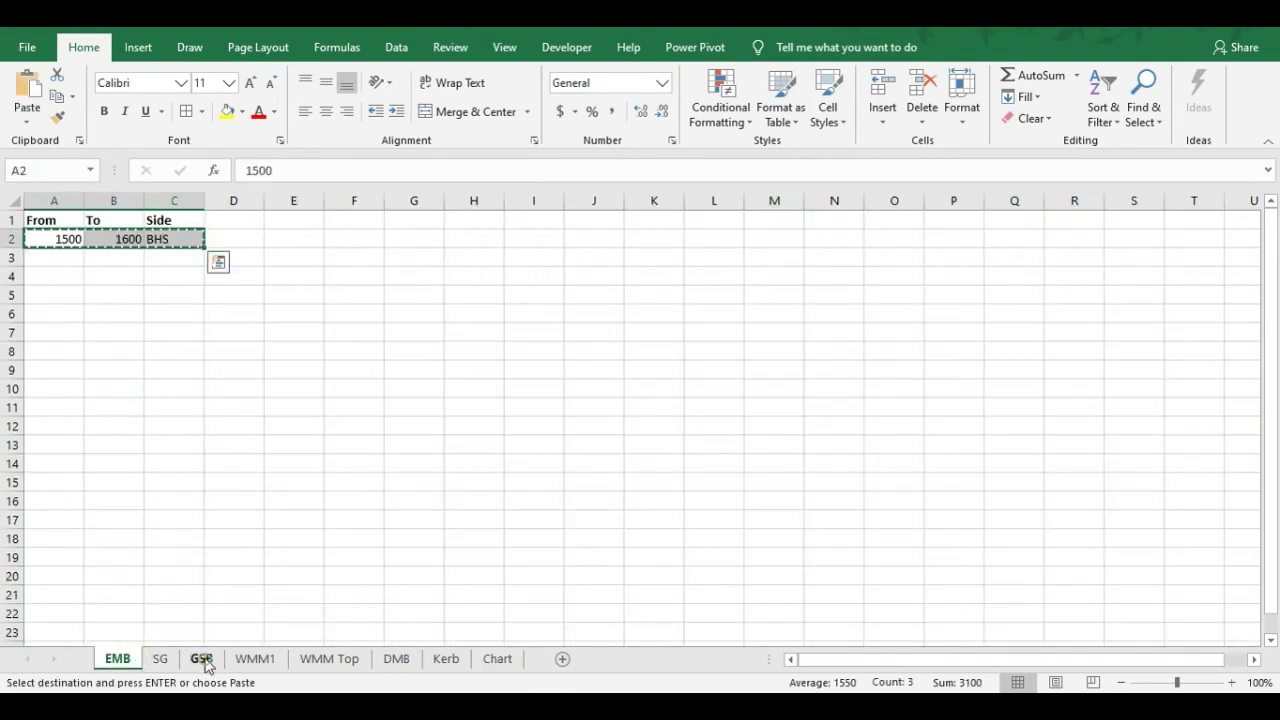
{"action": "left_click", "coordinate": [201, 658]}
{"action": "left_click", "coordinate": [255, 658]}
{"action": "left_click", "coordinate": [54, 240]}
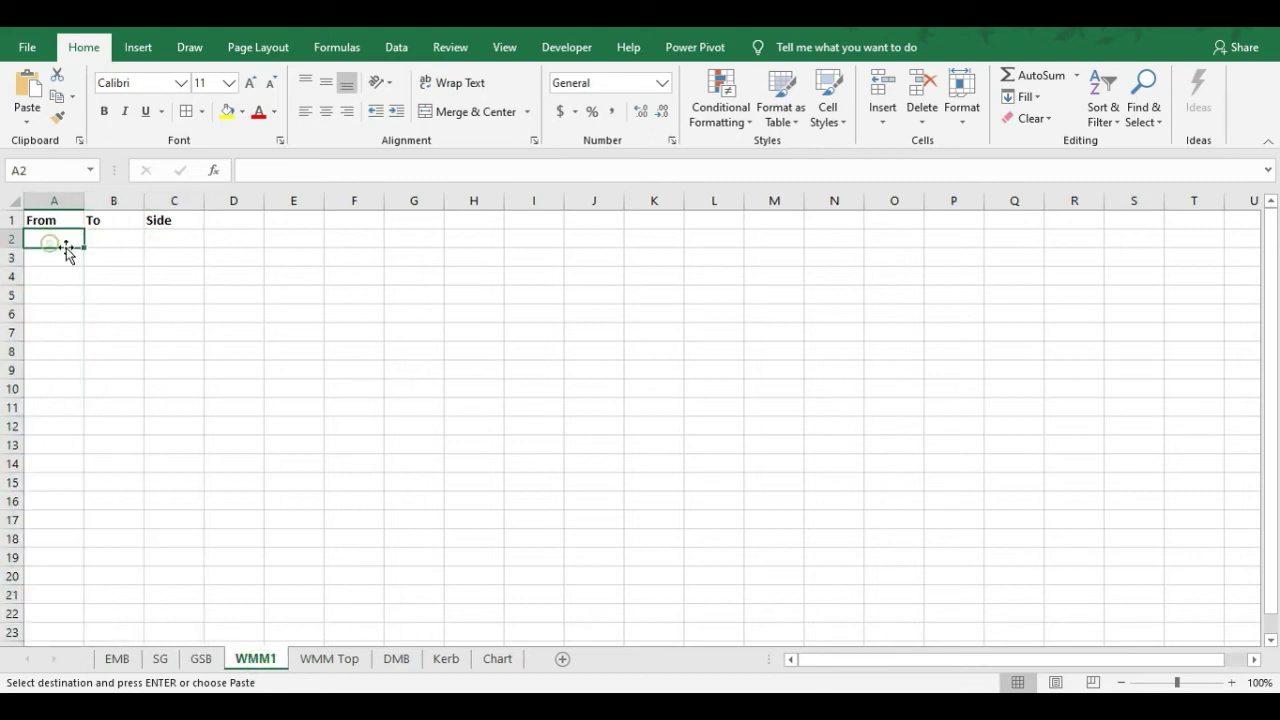
{"action": "key", "text": "ctrl+v"}
{"action": "left_click", "coordinate": [329, 658]}
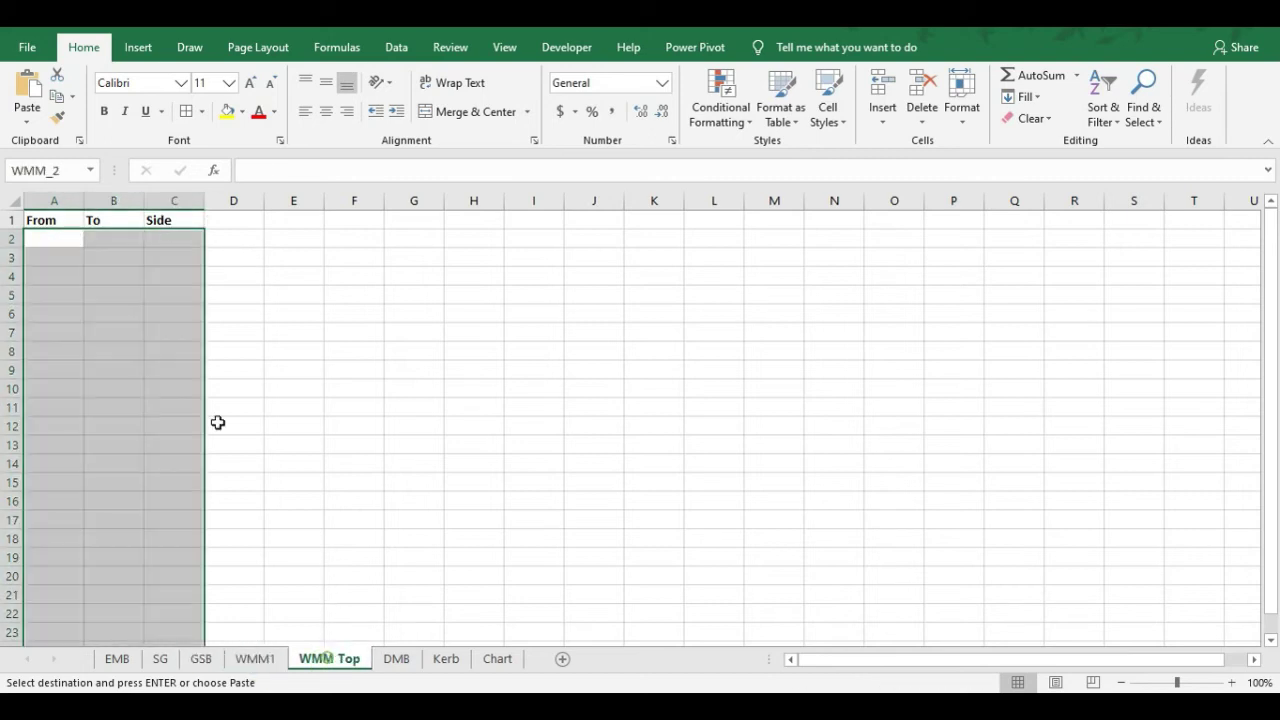
{"action": "left_click", "coordinate": [46, 241]}
{"action": "key", "text": "ctrl+v"}
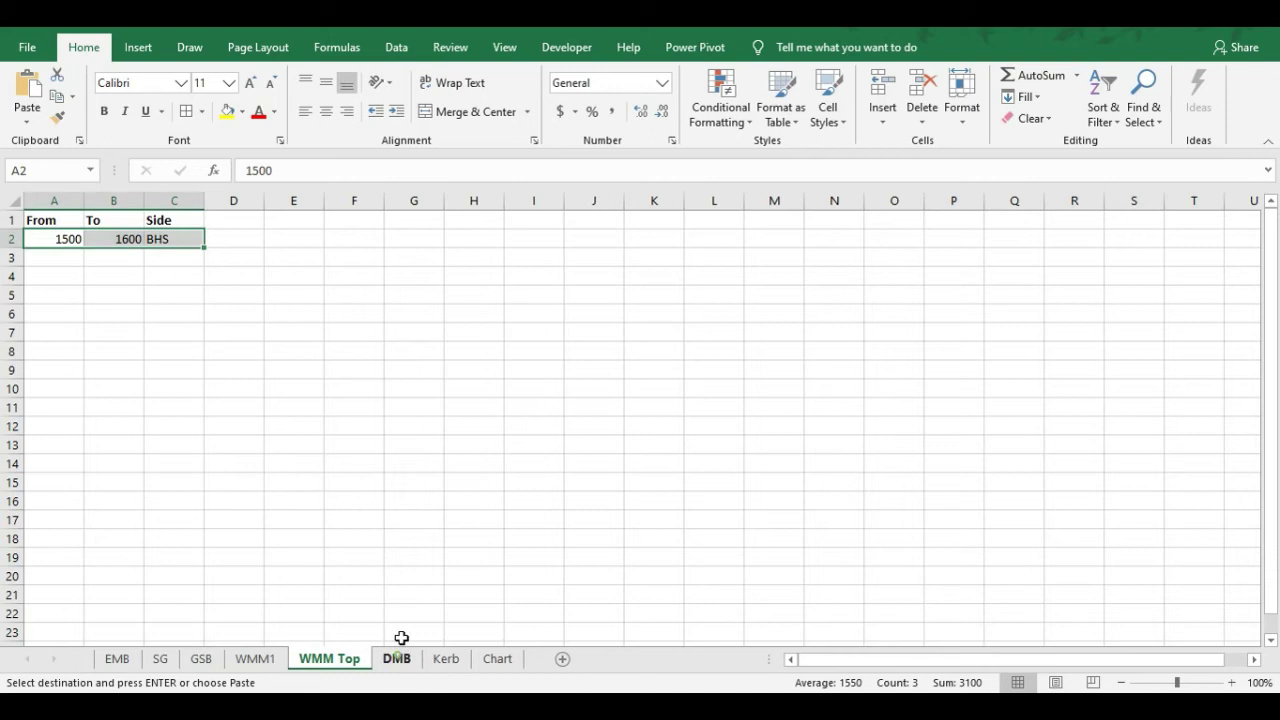
Paste the same 1500, 1600, BHS entry into A2 of the DMB and Kerb sheets
{"action": "left_click", "coordinate": [396, 658]}
{"action": "left_click", "coordinate": [73, 244]}
{"action": "key", "text": "ctrl+v"}
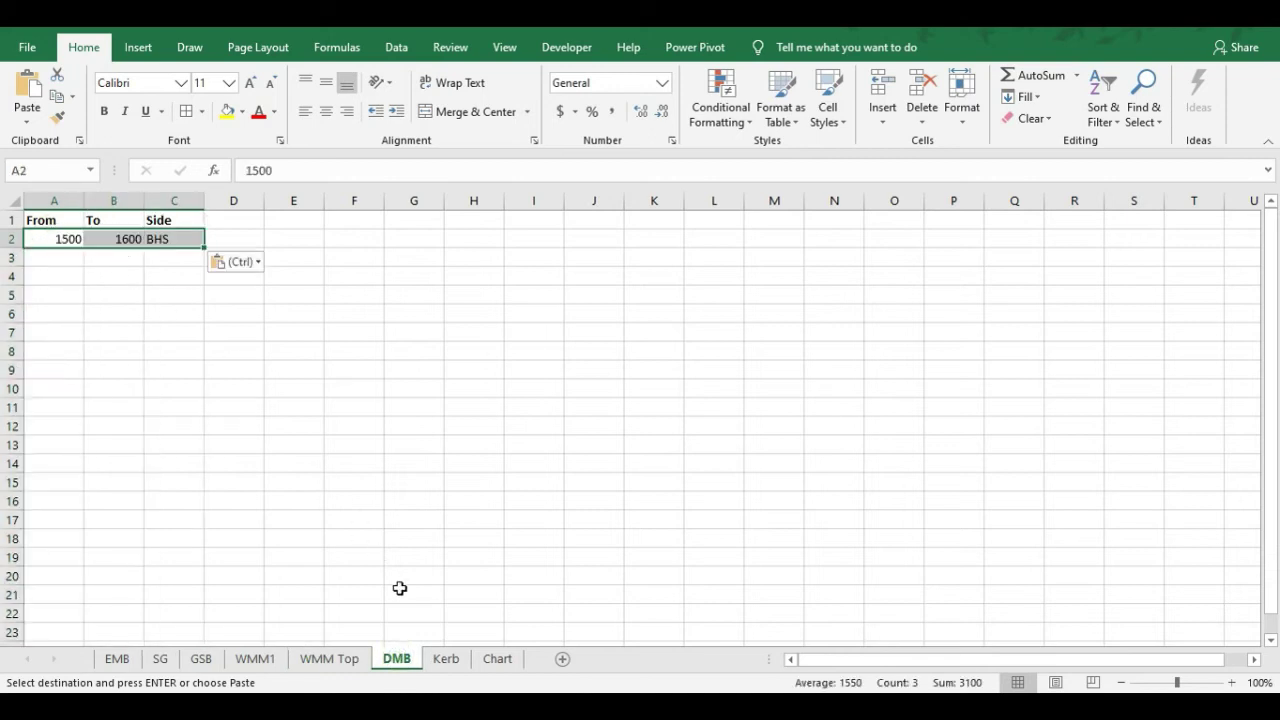
{"action": "left_click", "coordinate": [446, 658]}
{"action": "left_click", "coordinate": [44, 235]}
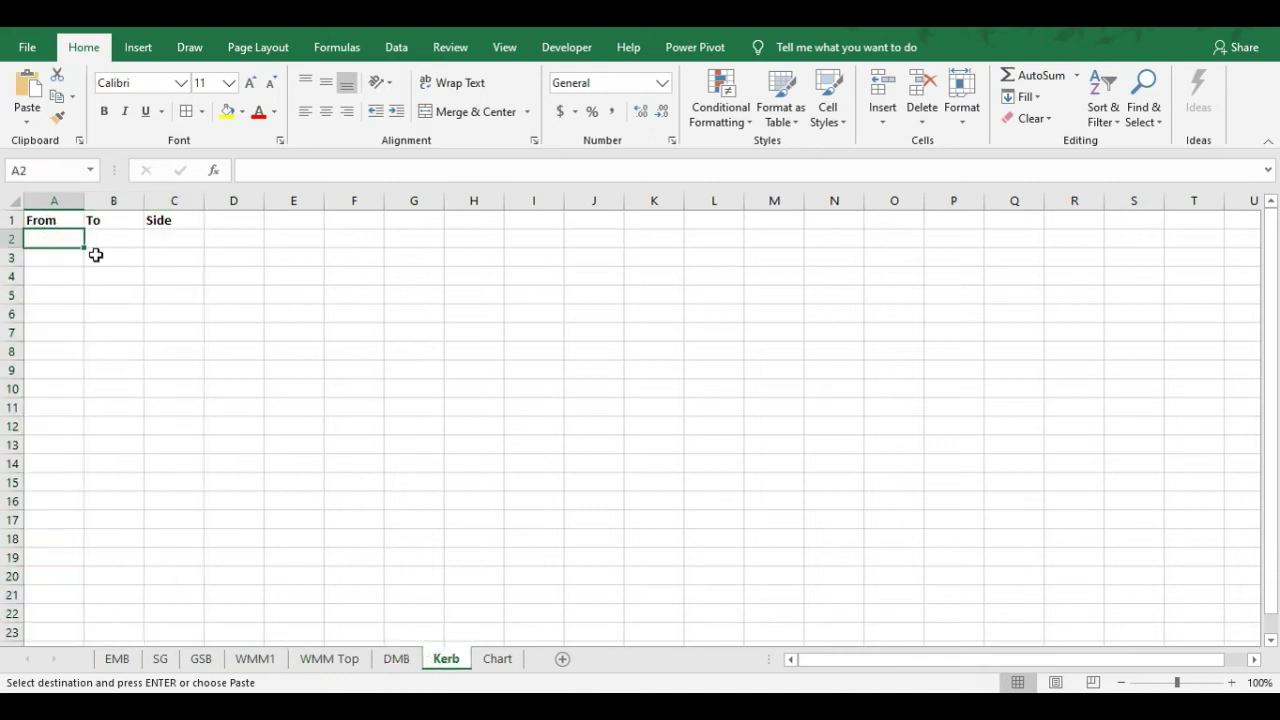
{"action": "key", "text": "ctrl+v"}
Check the Chart sheet, then on EMB cancel the pending copy and select sample row A2:C2
{"action": "left_click", "coordinate": [498, 658]}
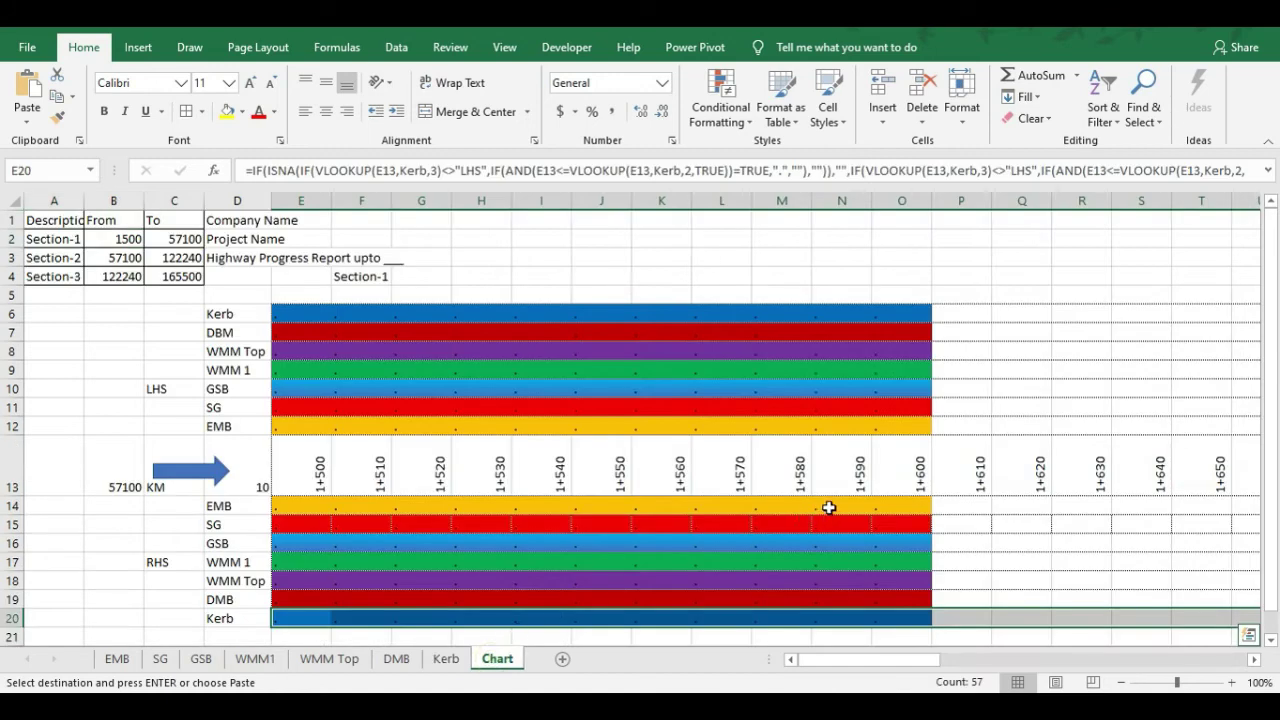
{"action": "scroll", "coordinate": [854, 480], "scroll_direction": "down", "scroll_amount": 2}
{"action": "scroll", "coordinate": [852, 483], "scroll_direction": "up", "scroll_amount": 2}
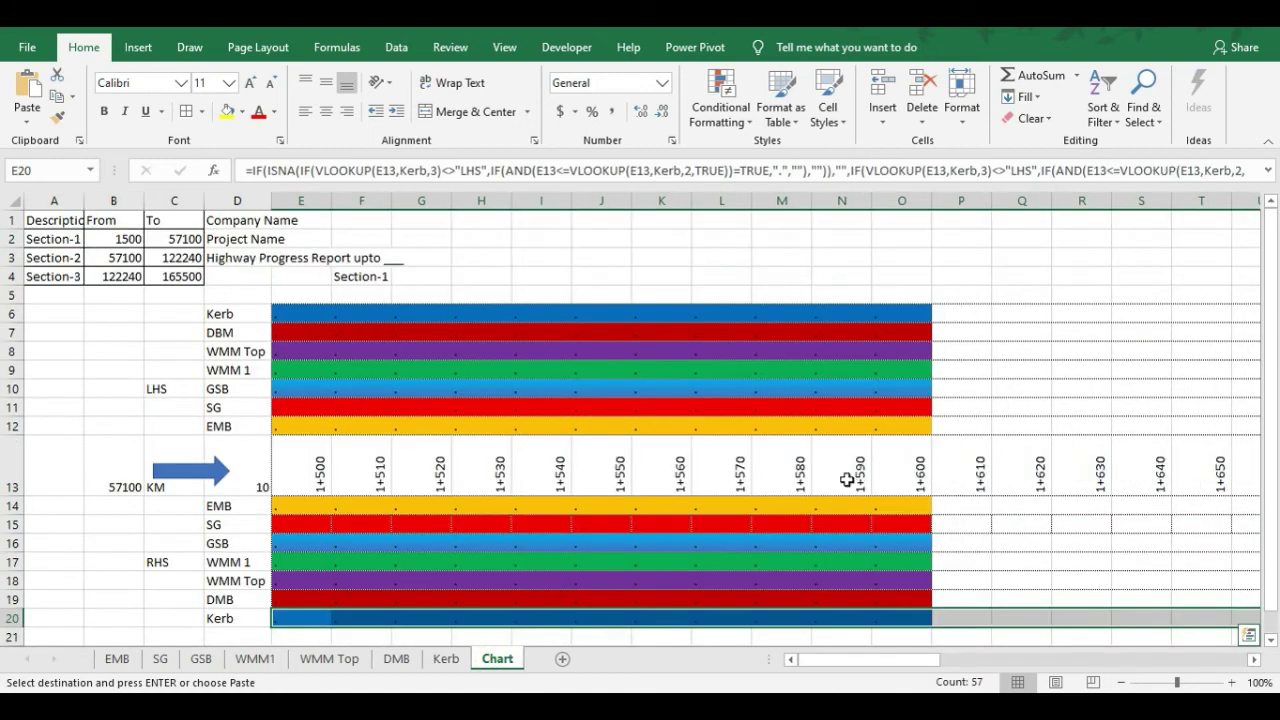
{"action": "left_click", "coordinate": [118, 659]}
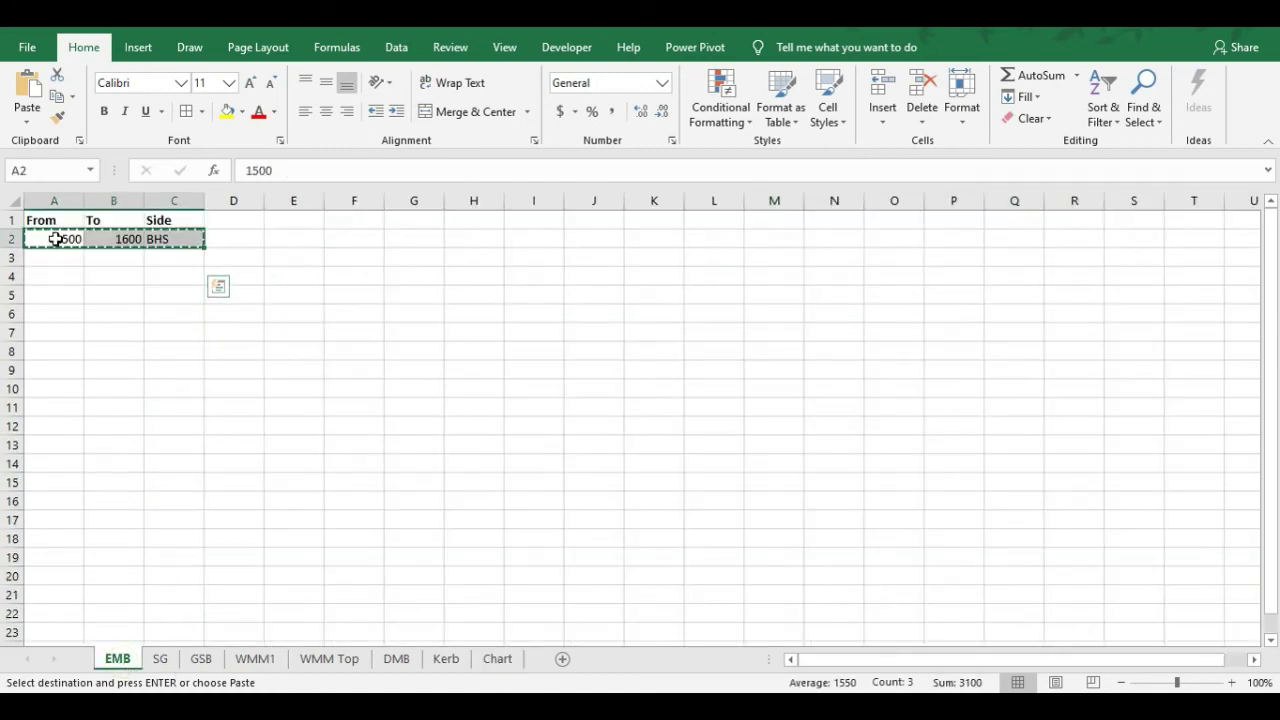
{"action": "left_click", "coordinate": [54, 237]}
{"action": "key", "text": "Escape"}
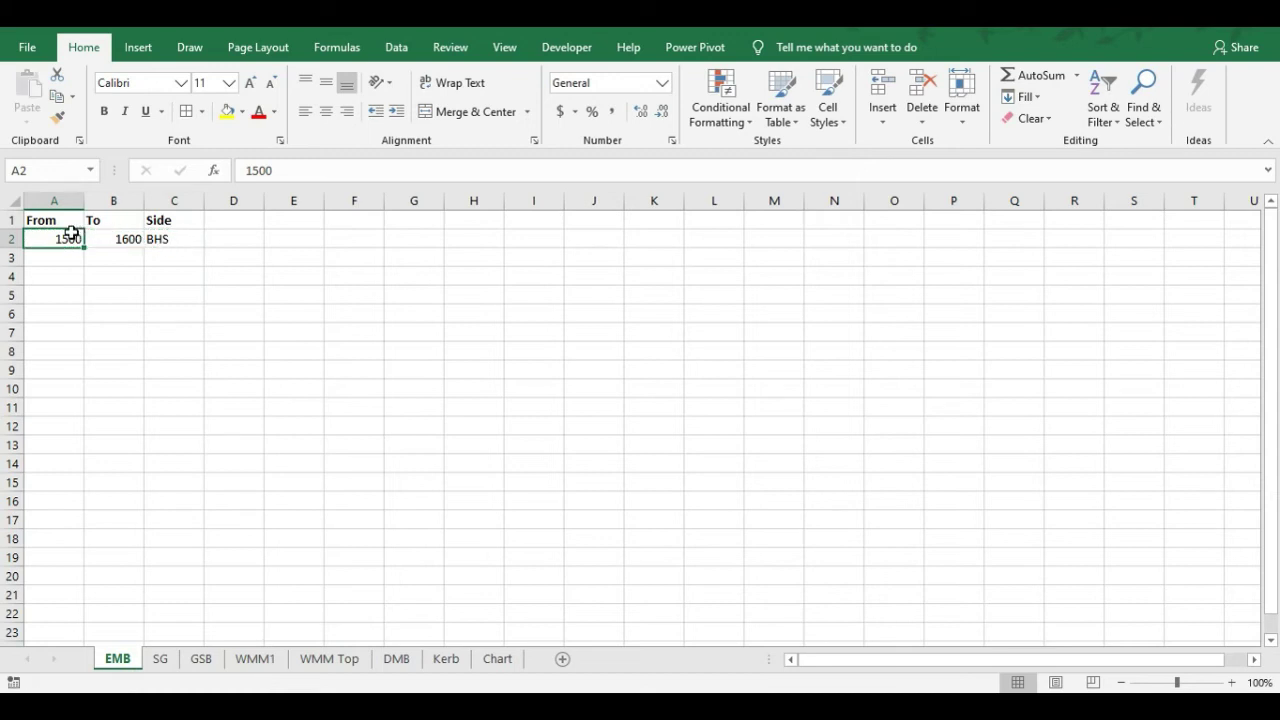
{"action": "left_click", "coordinate": [177, 234], "text": "shift"}
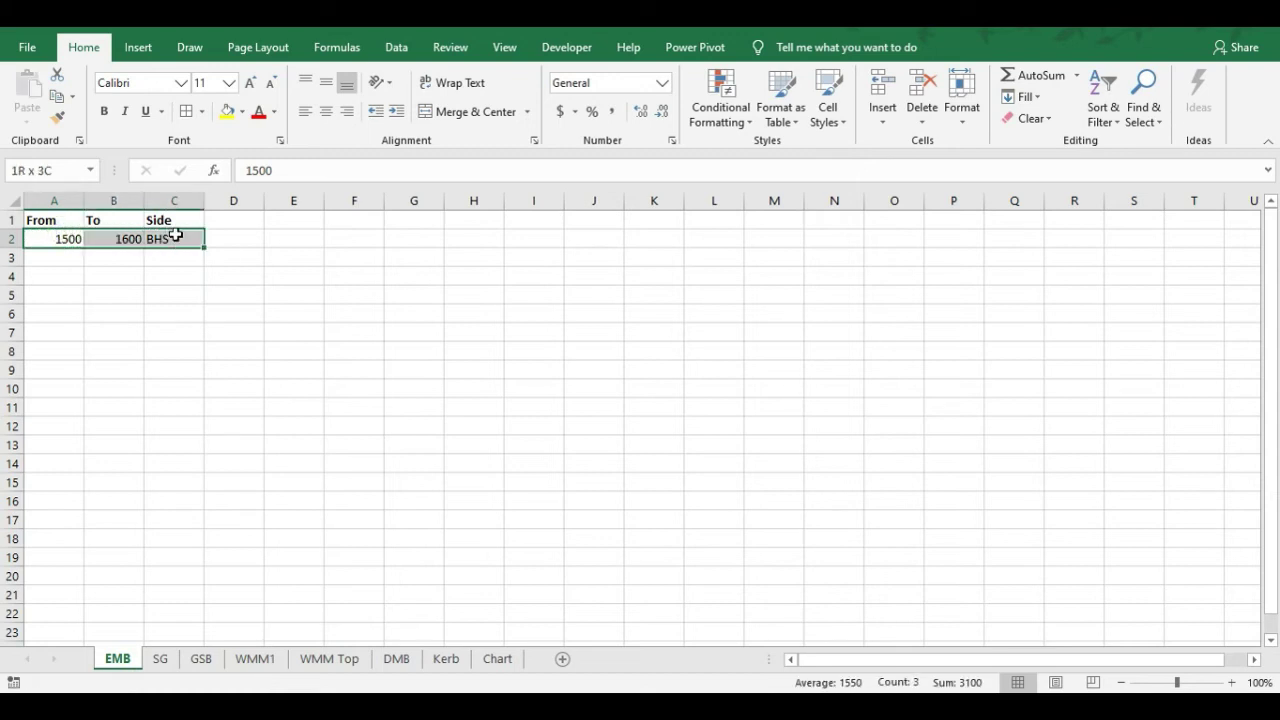
Apply the custom 0+000 chainage format to EMB's From and To cells A2:B2
{"action": "key", "text": "ctrl+v"}
{"action": "left_click", "coordinate": [76, 237]}
{"action": "left_click_drag", "start_coordinate": [76, 237], "coordinate": [149, 240]}
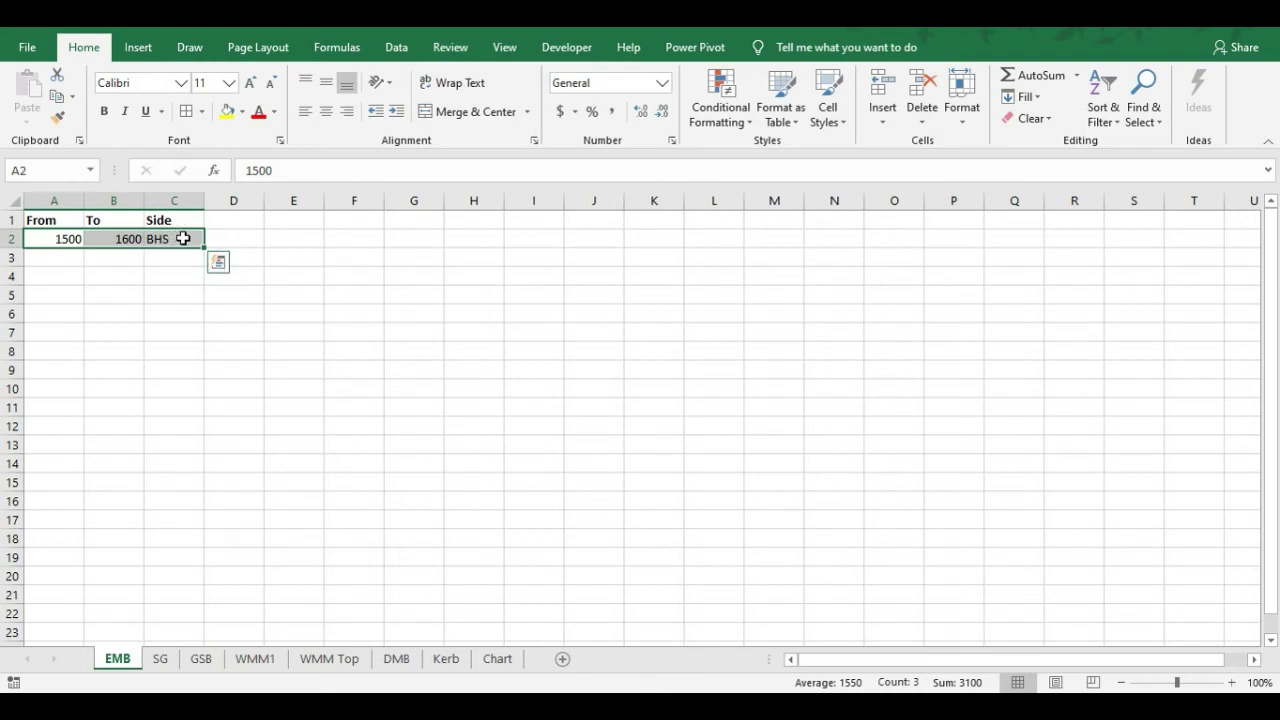
{"action": "left_click_drag", "start_coordinate": [57, 236], "coordinate": [118, 238]}
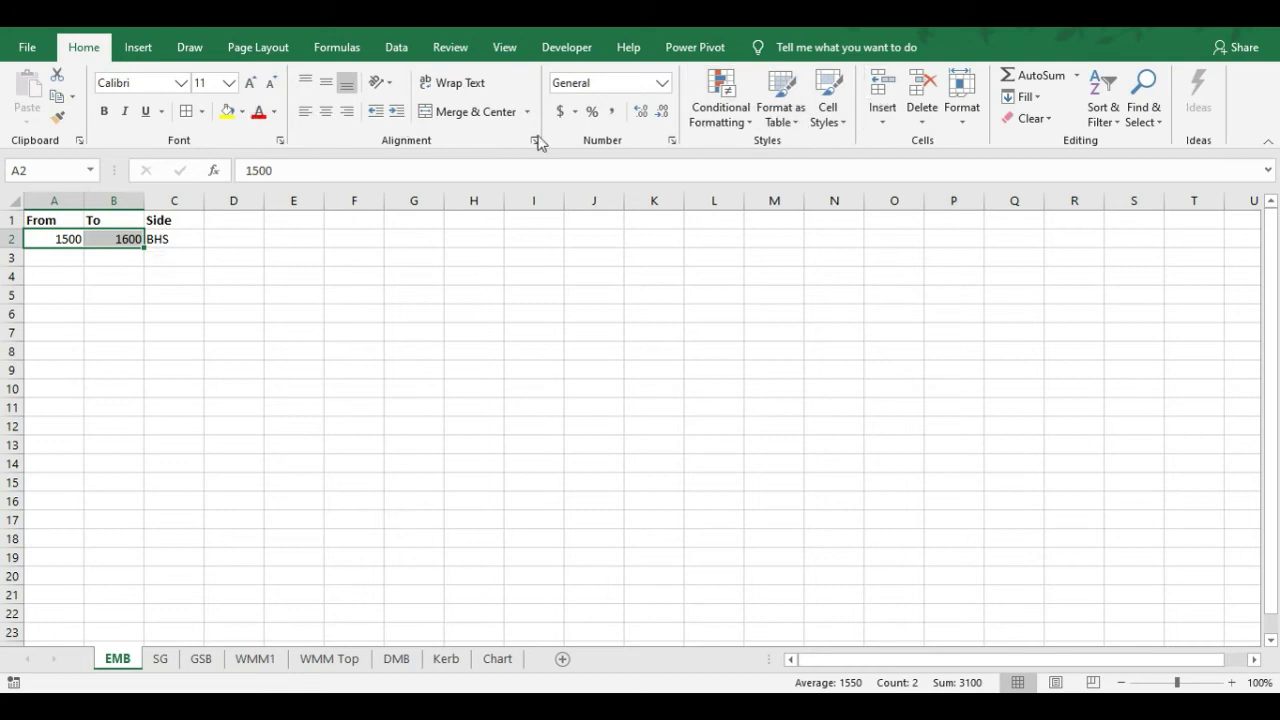
{"action": "left_click", "coordinate": [672, 141]}
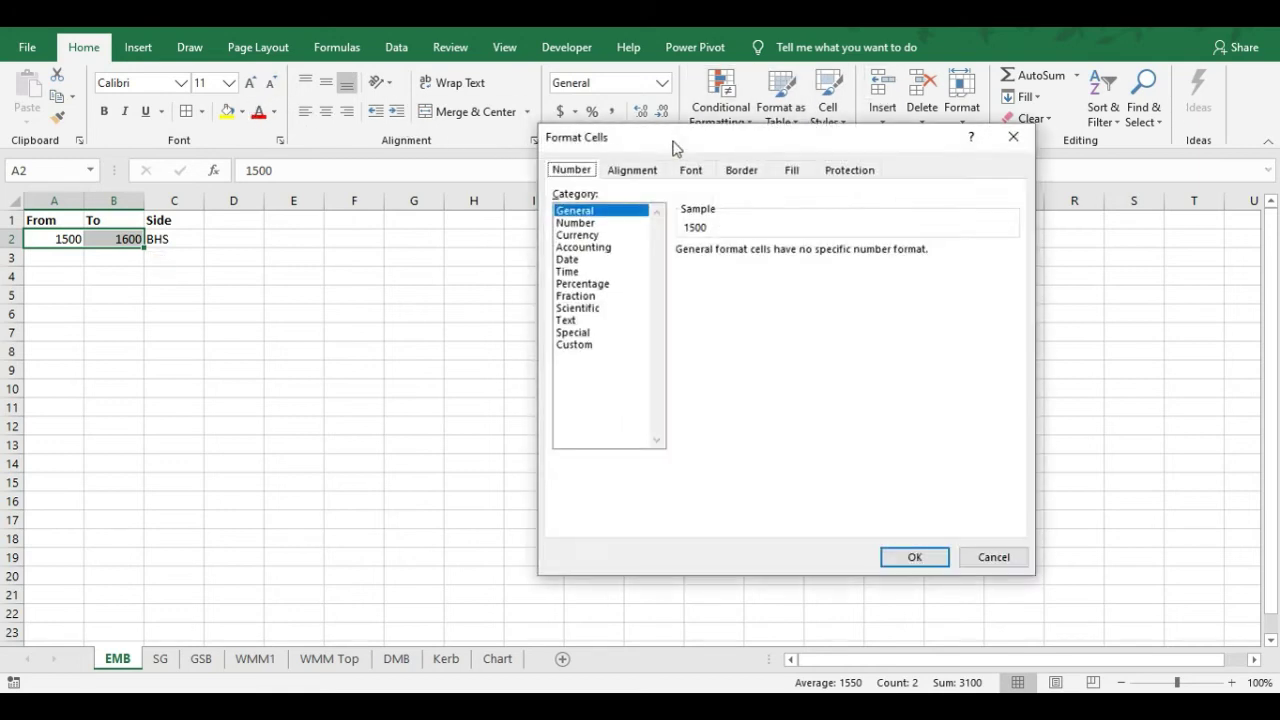
{"action": "left_click", "coordinate": [580, 345]}
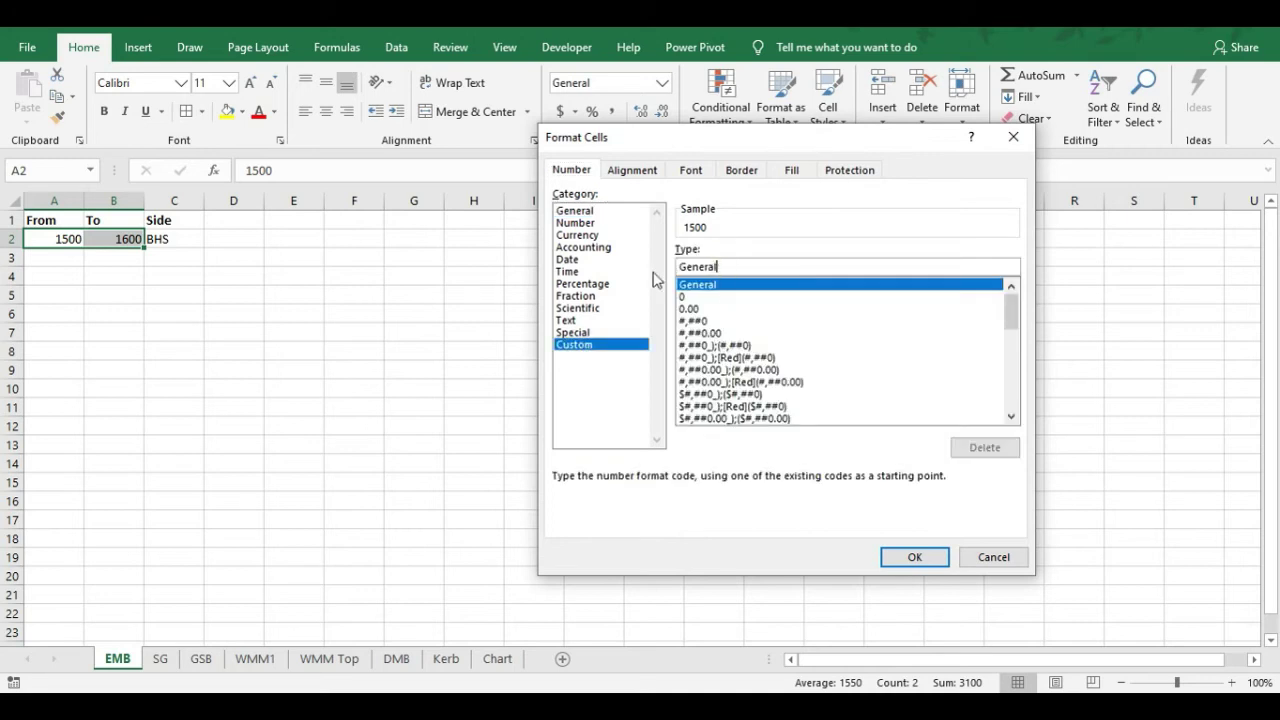
{"action": "left_click_drag", "start_coordinate": [729, 267], "coordinate": [671, 271]}
{"action": "type", "text": "0+000"}
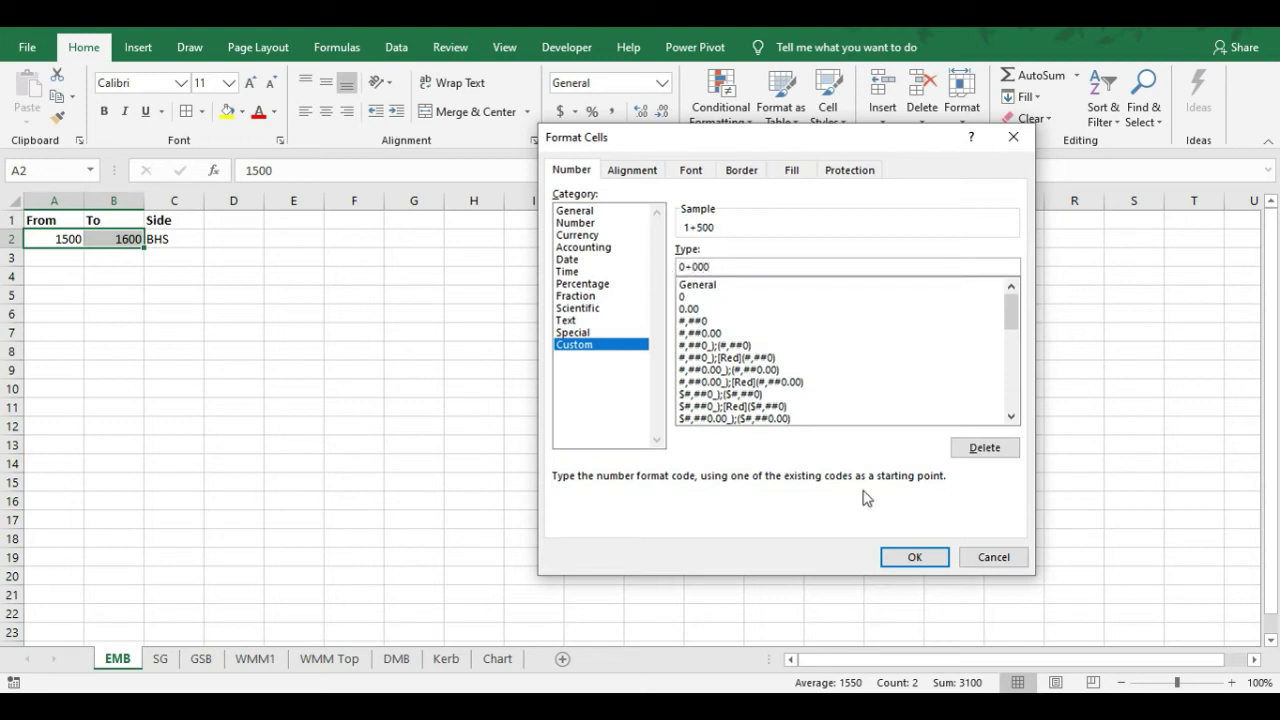
{"action": "left_click", "coordinate": [911, 557]}
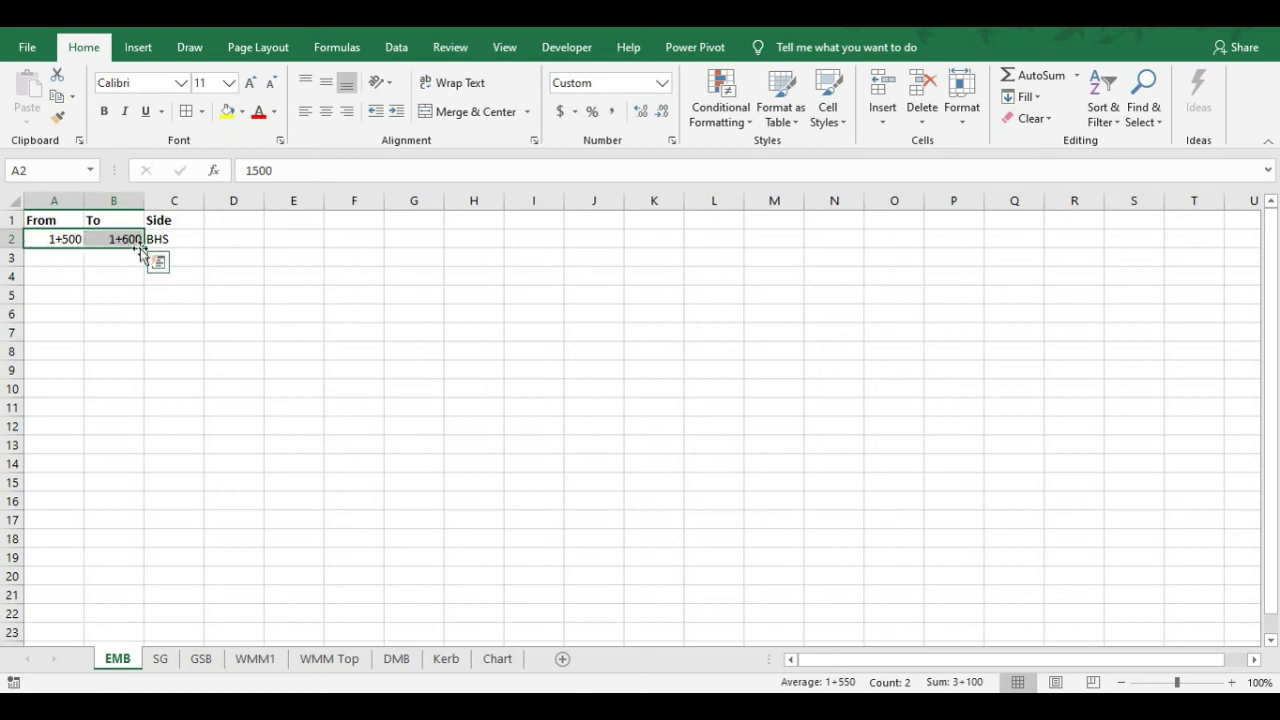
Select the From and To values on the GSB sheet, then go to the Chart sheet
{"action": "key", "text": "ctrl+Page_Down"}
{"action": "key", "text": "ctrl+Page_Down"}
{"action": "left_click_drag", "start_coordinate": [63, 245], "coordinate": [104, 238]}
{"action": "left_click", "coordinate": [490, 665]}
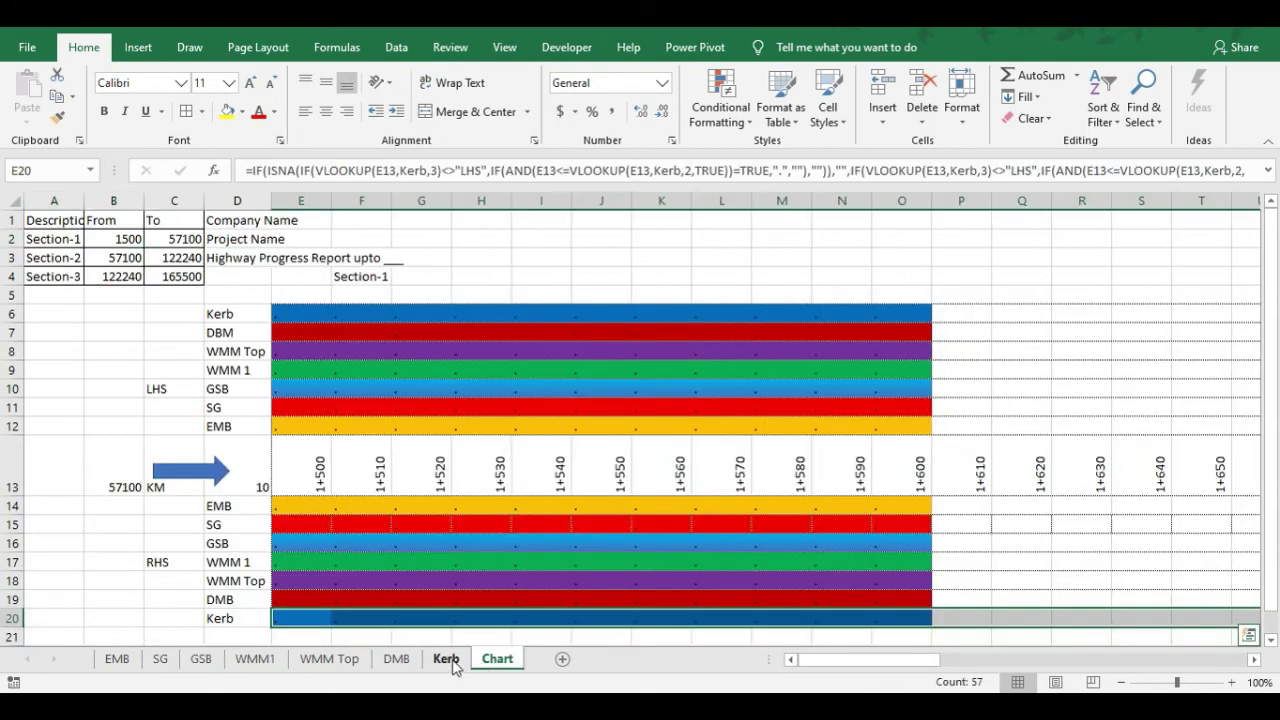
Shrink chart columns E:BI to a column width below 1, then select the LHS block E6:BI12
{"action": "left_click", "coordinate": [447, 659]}
{"action": "left_click", "coordinate": [483, 663]}
{"action": "left_click_drag", "start_coordinate": [288, 312], "coordinate": [903, 420]}
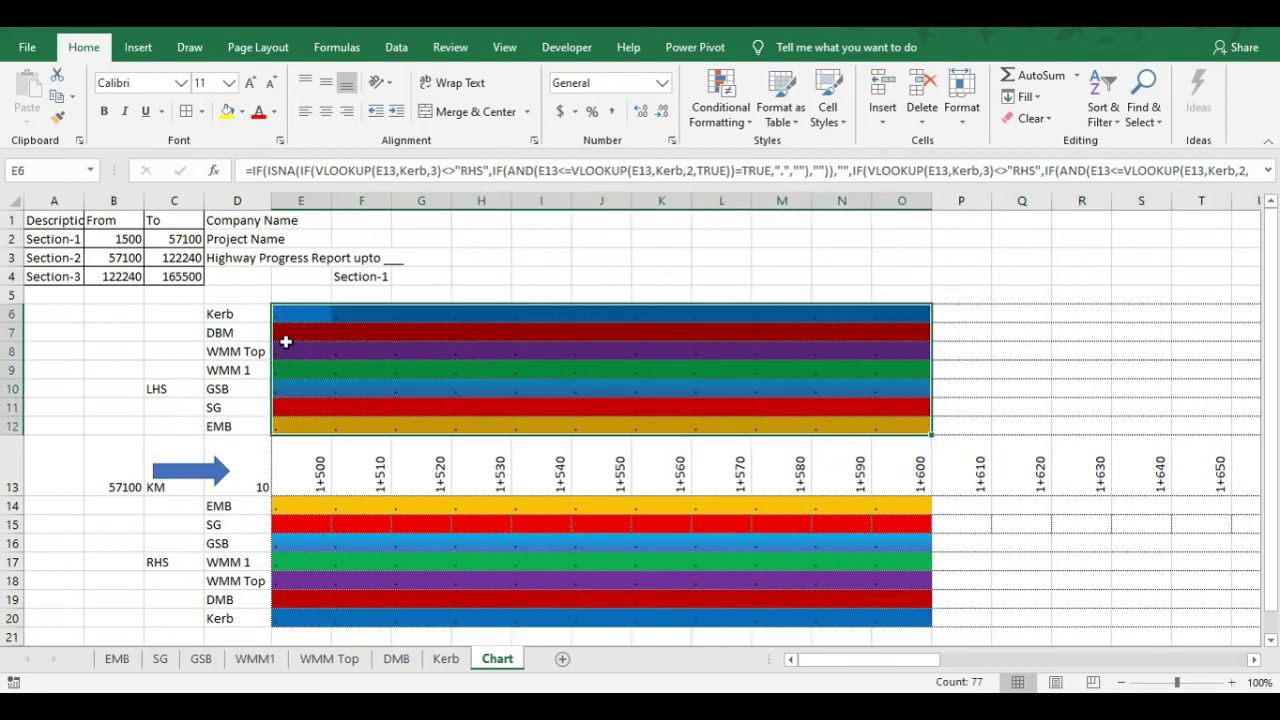
{"action": "left_click_drag", "start_coordinate": [296, 316], "coordinate": [912, 424]}
{"action": "left_click_drag", "start_coordinate": [318, 195], "coordinate": [1141, 362]}
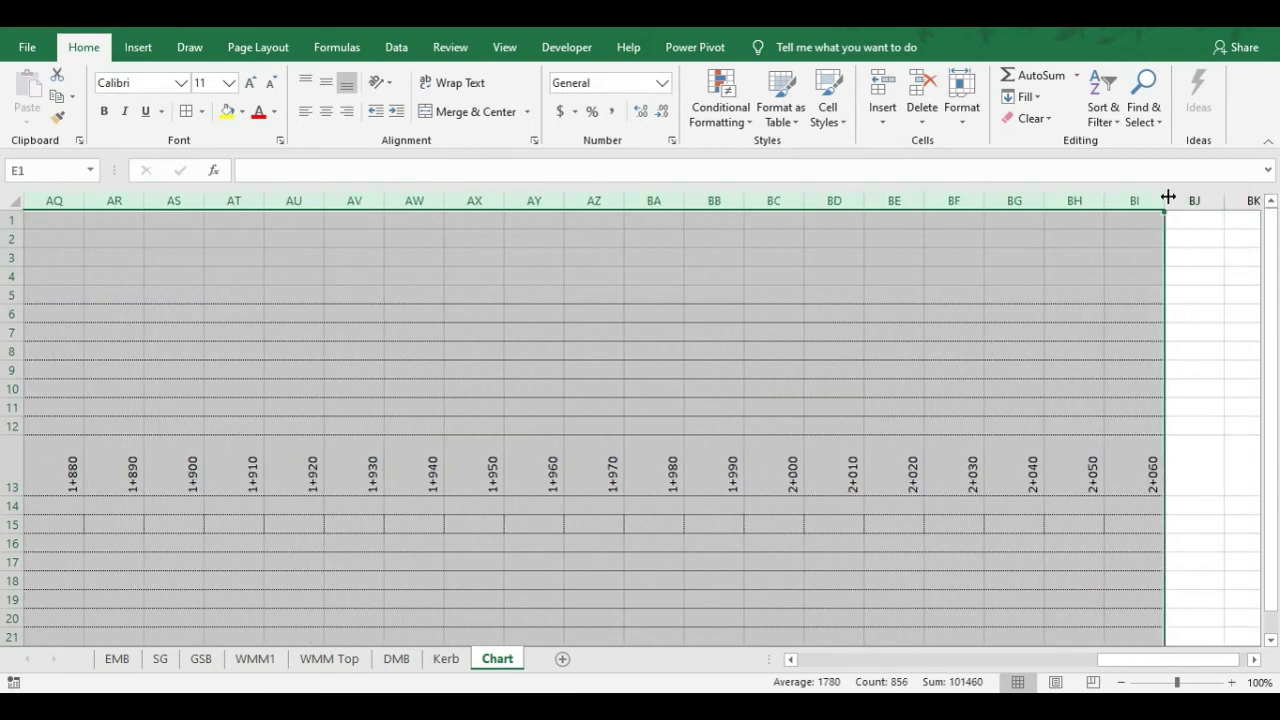
{"action": "right_click", "coordinate": [1145, 195]}
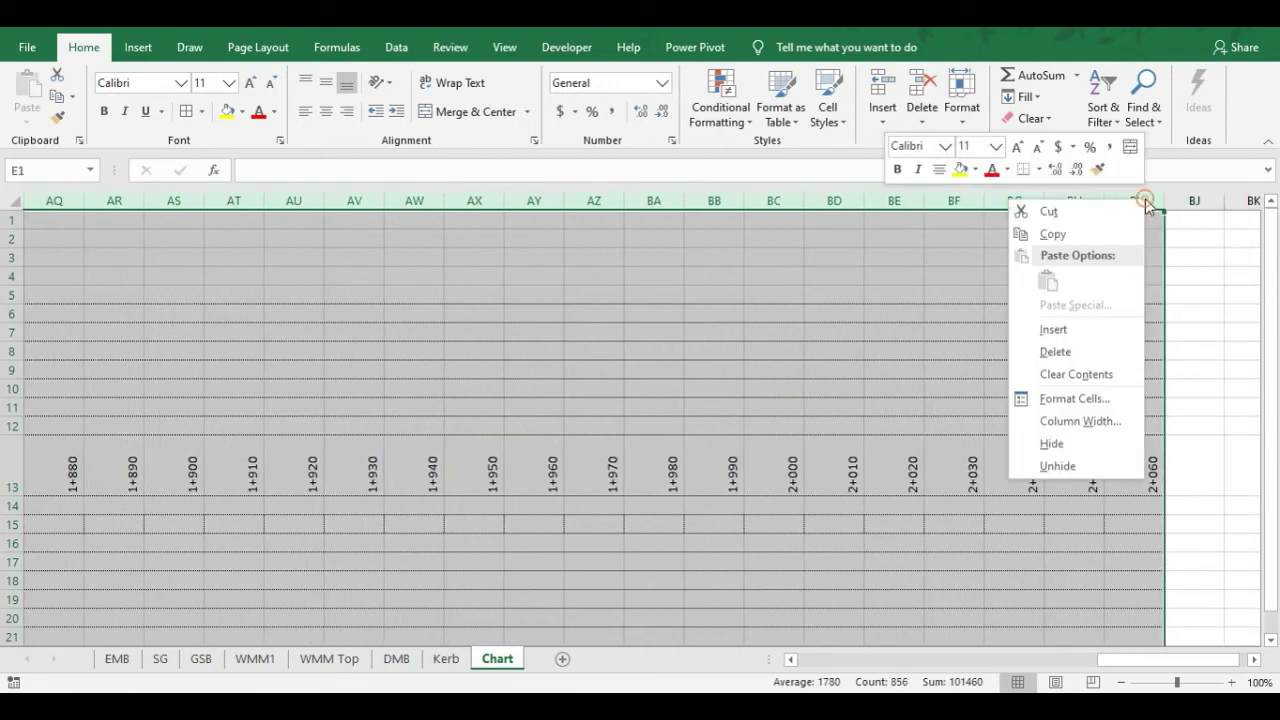
{"action": "left_click", "coordinate": [1071, 440]}
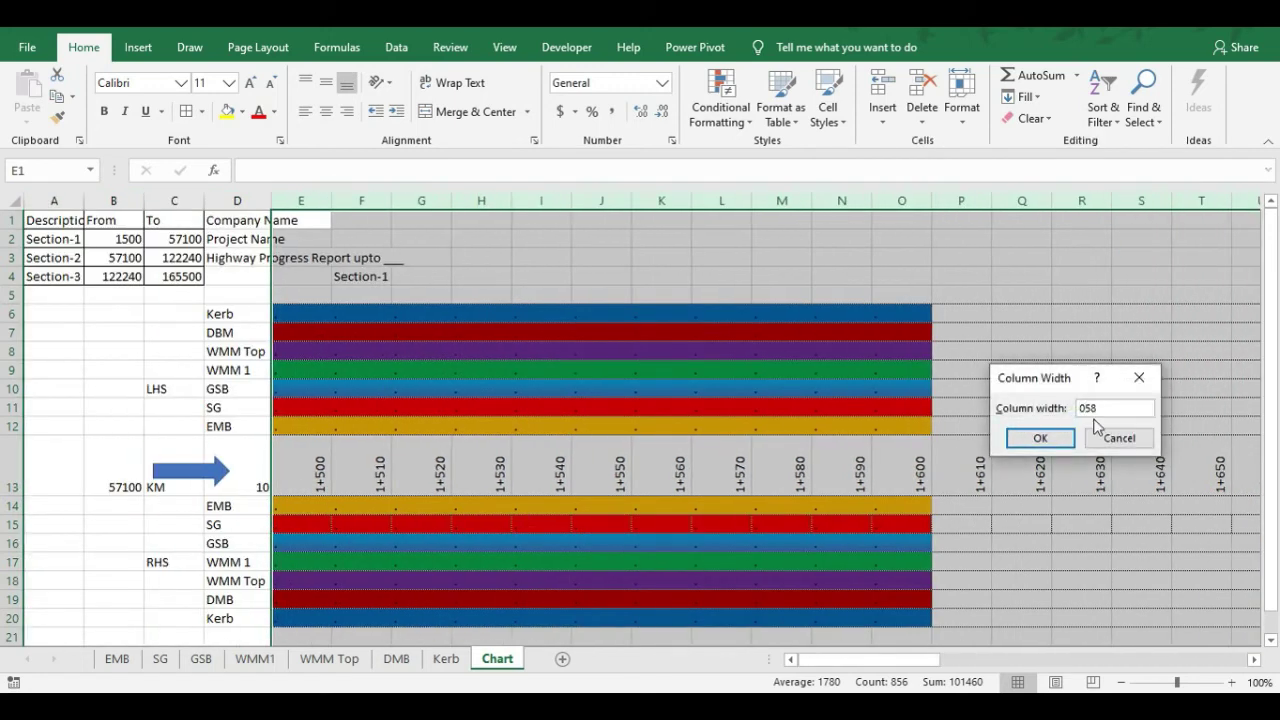
{"action": "type", "text": "0.6"}
{"action": "key", "text": "Return"}
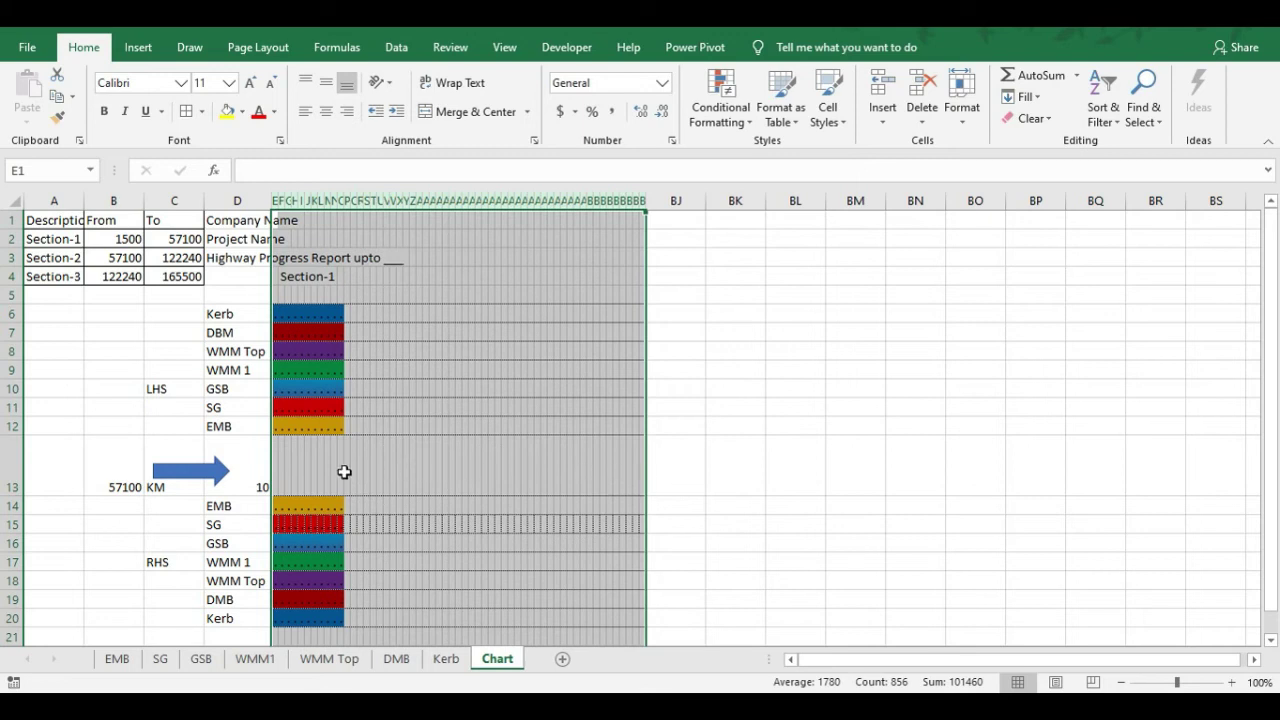
{"action": "left_click_drag", "start_coordinate": [280, 306], "coordinate": [391, 366]}
{"action": "left_click_drag", "start_coordinate": [275, 313], "coordinate": [640, 431]}
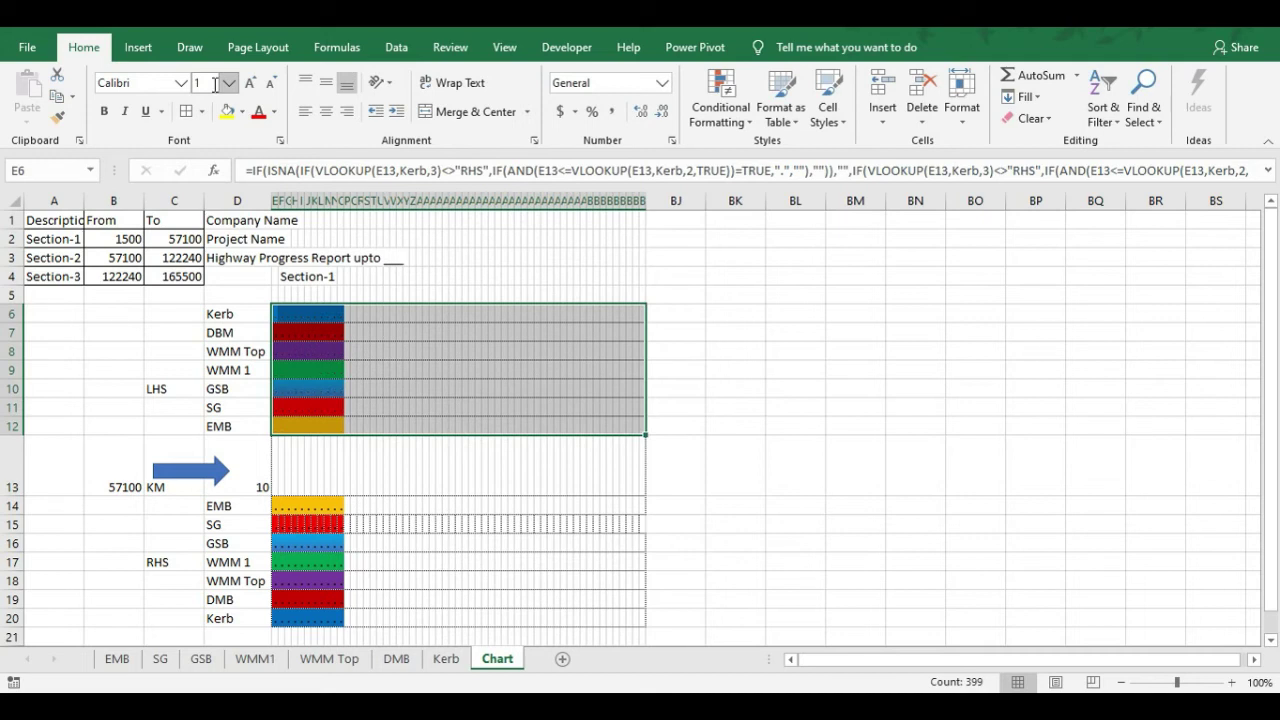
Scroll across the chart and bring up Quick Analysis options for the selected bars
{"action": "scroll", "coordinate": [314, 434], "scroll_direction": "up", "scroll_amount": 3}
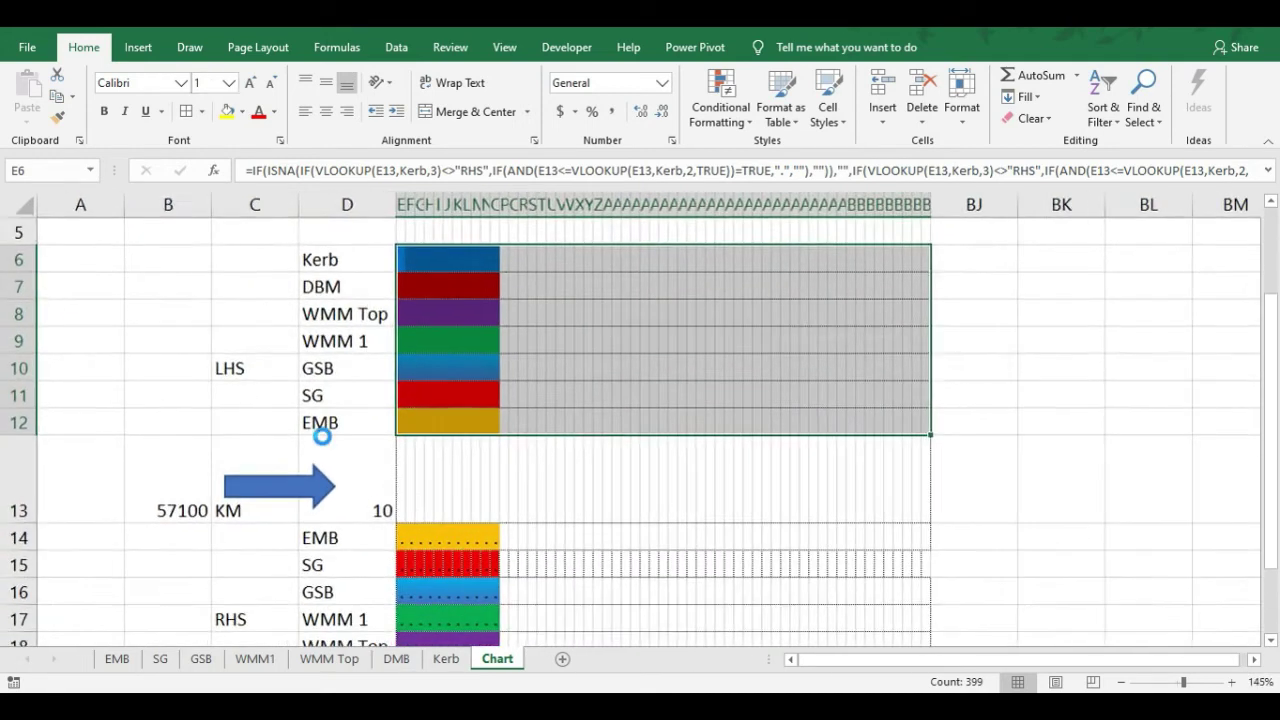
{"action": "scroll", "coordinate": [322, 435], "scroll_direction": "up", "scroll_amount": 12}
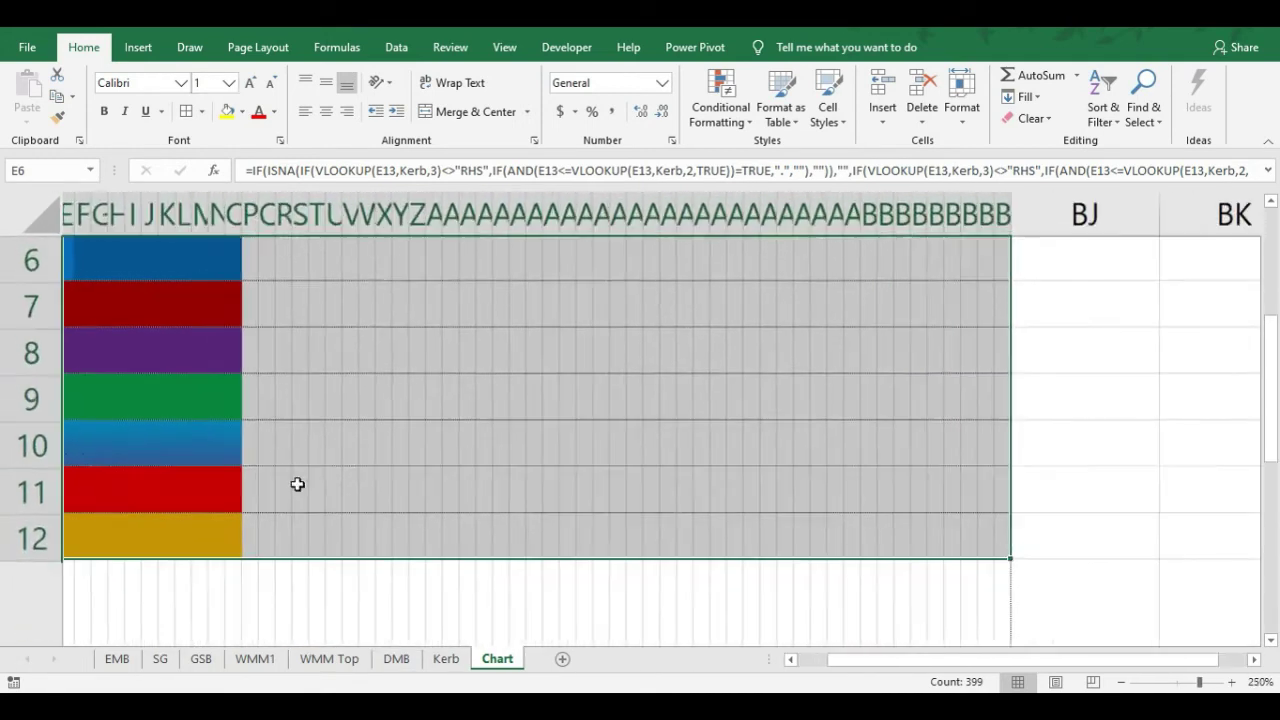
{"action": "scroll", "coordinate": [287, 527], "scroll_direction": "up", "scroll_amount": 1}
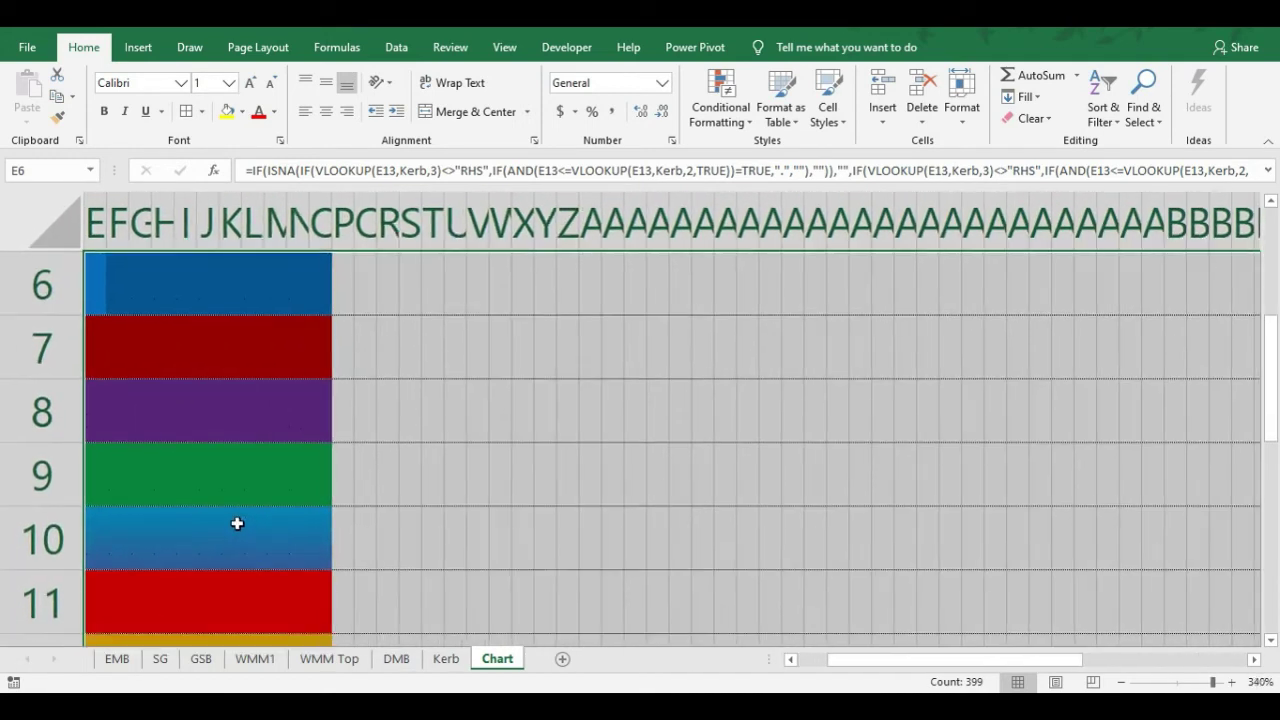
{"action": "scroll", "coordinate": [243, 498], "scroll_direction": "down", "scroll_amount": 4}
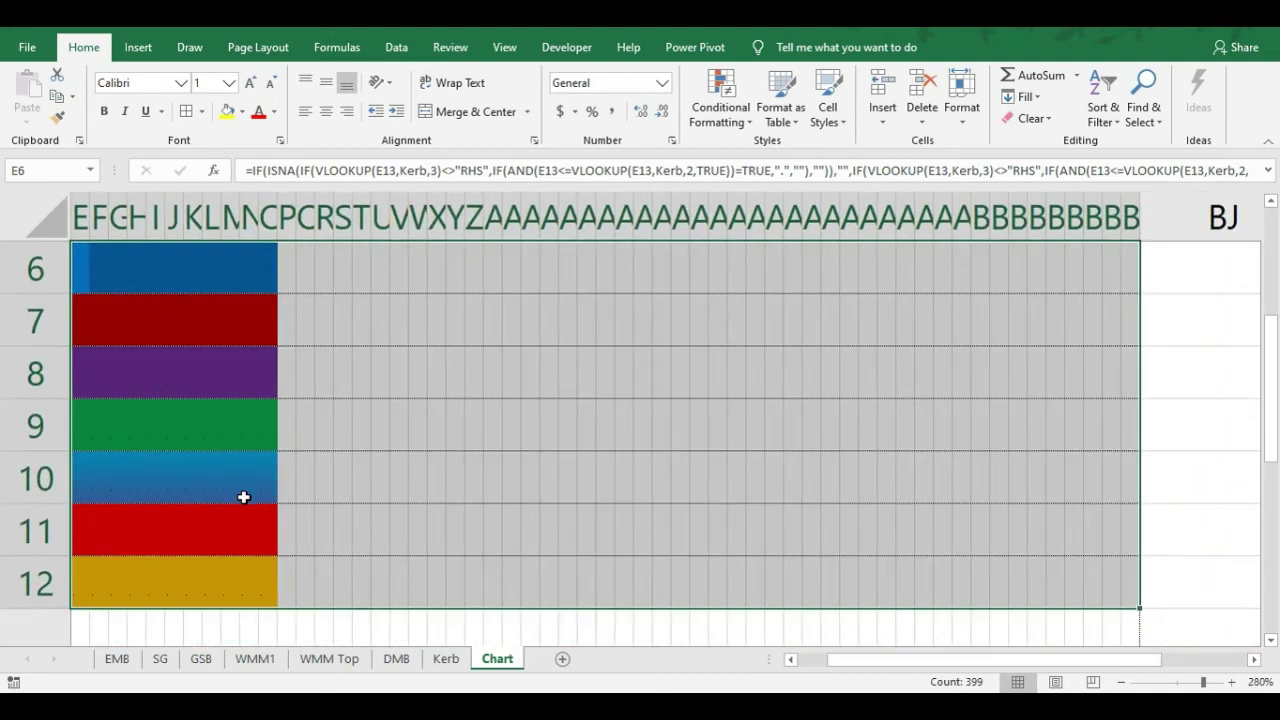
{"action": "left_click_drag", "start_coordinate": [874, 663], "coordinate": [789, 663]}
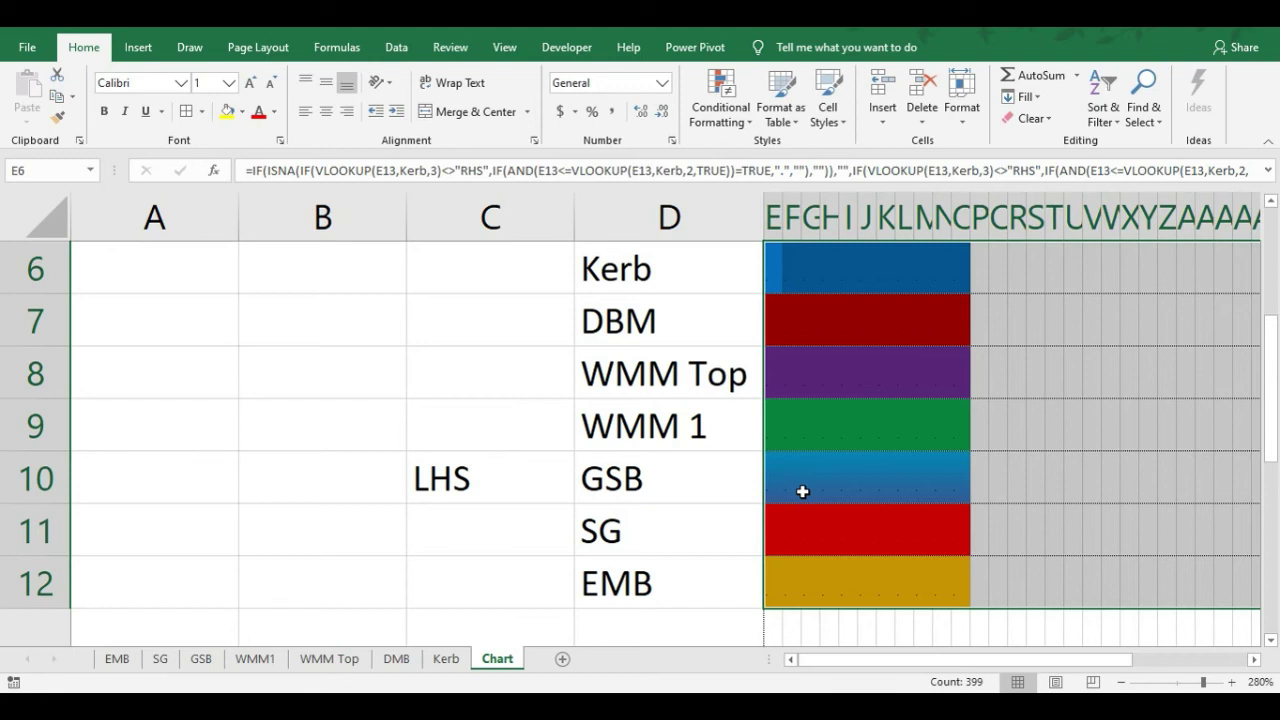
{"action": "scroll", "coordinate": [802, 491], "scroll_direction": "up", "scroll_amount": 8}
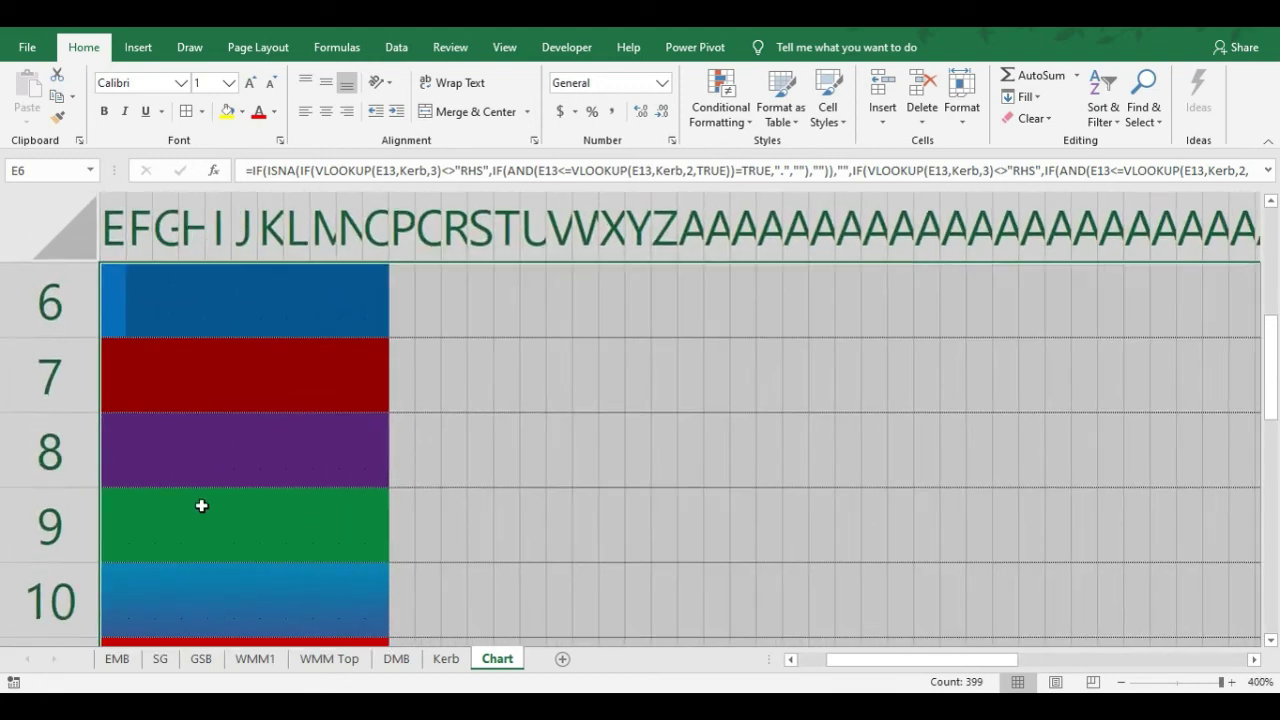
{"action": "scroll", "coordinate": [201, 506], "scroll_direction": "down", "scroll_amount": 12}
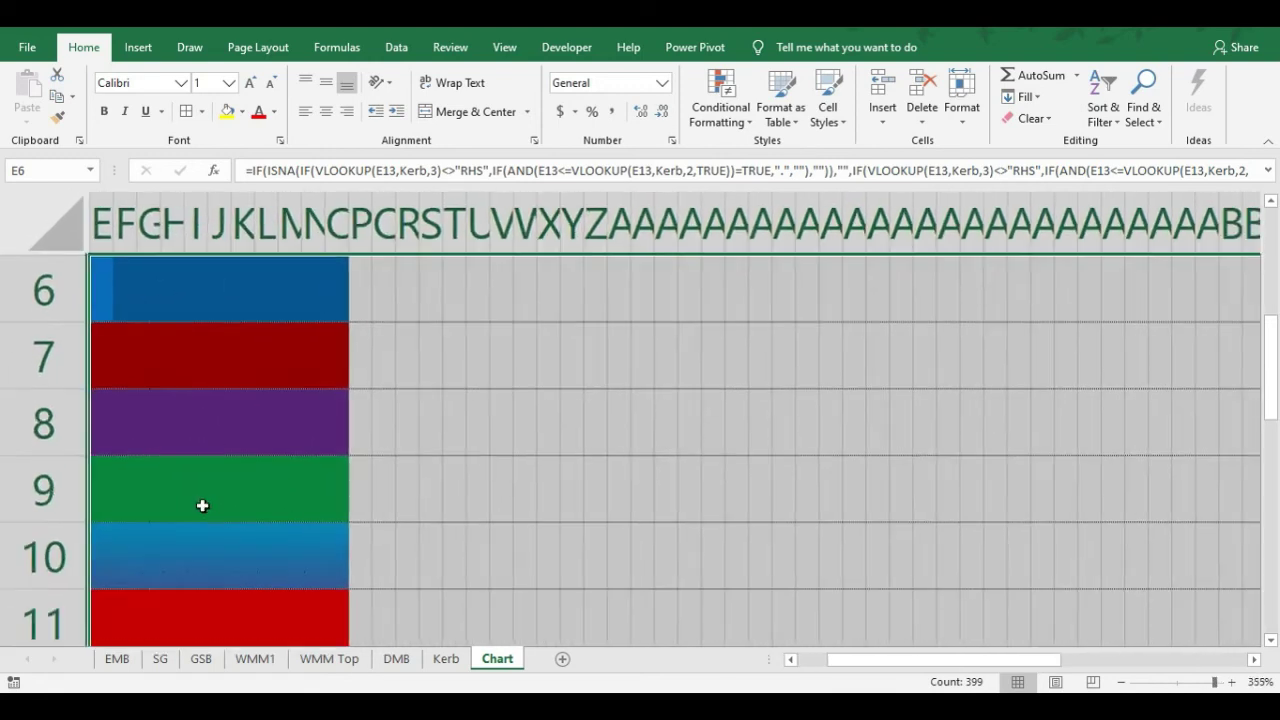
{"action": "scroll", "coordinate": [203, 503], "scroll_direction": "down", "scroll_amount": 2}
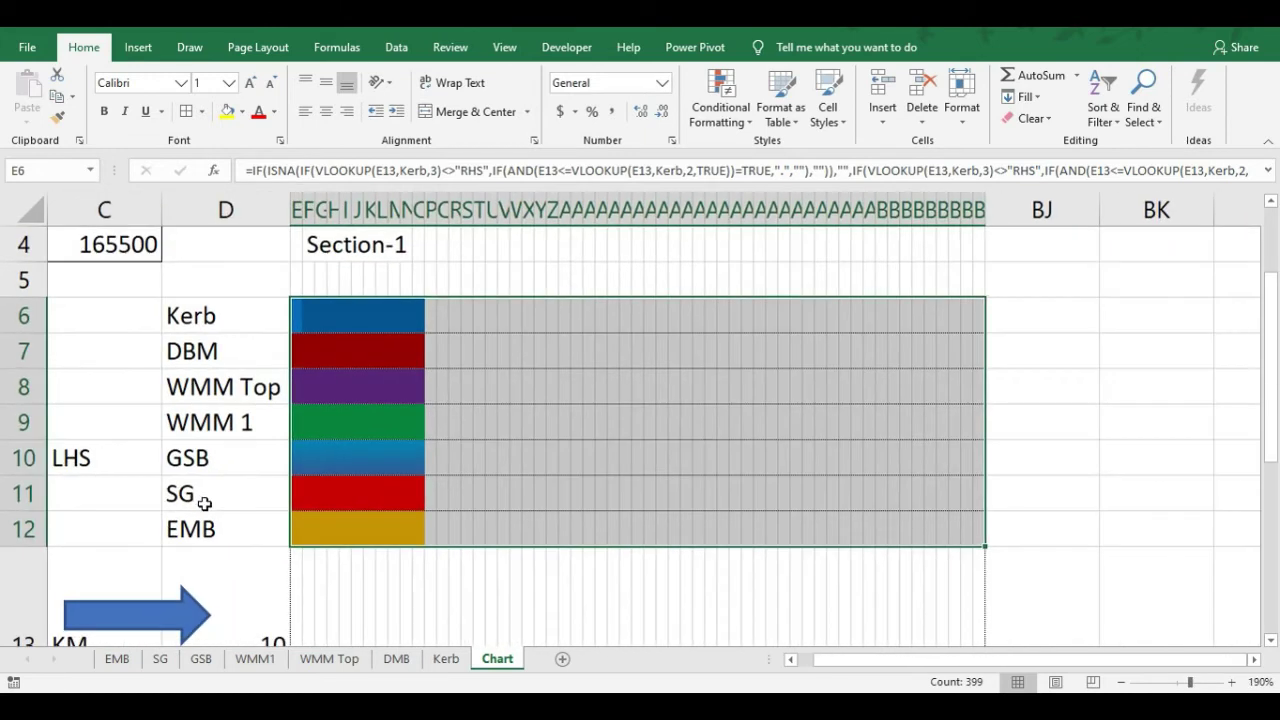
{"action": "scroll", "coordinate": [382, 492], "scroll_direction": "down", "scroll_amount": 2}
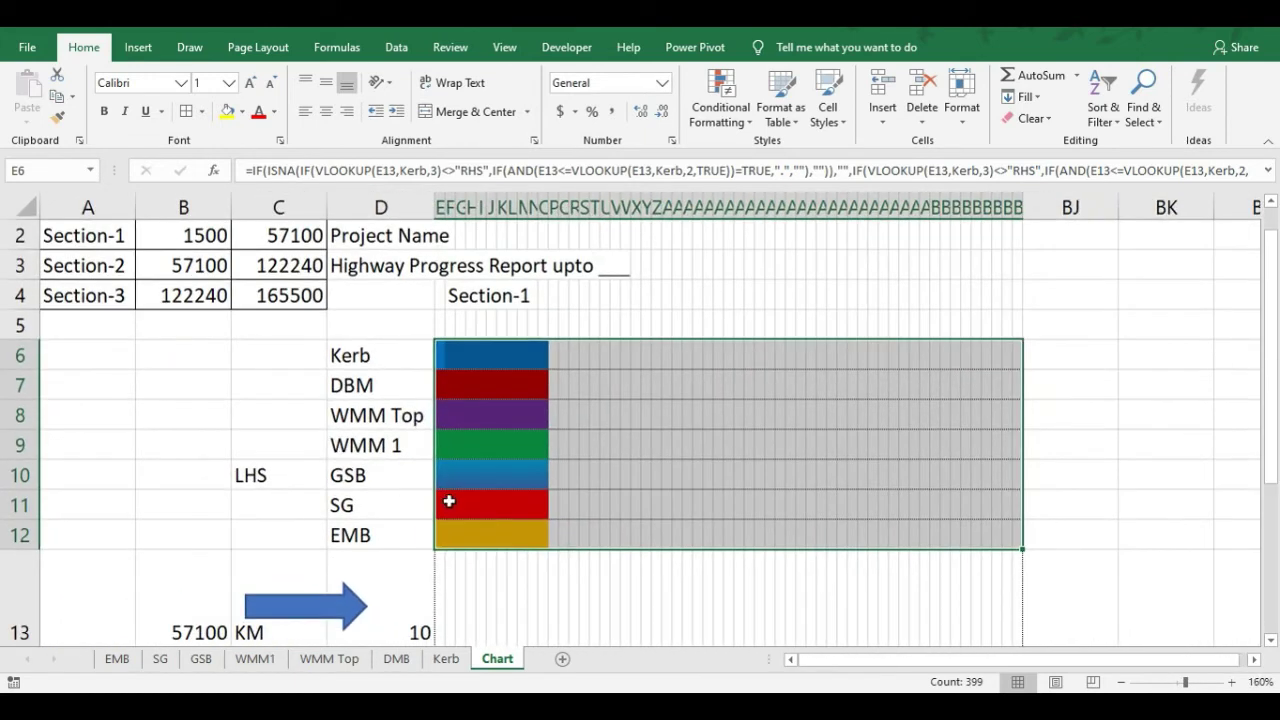
{"action": "left_click", "coordinate": [1036, 563]}
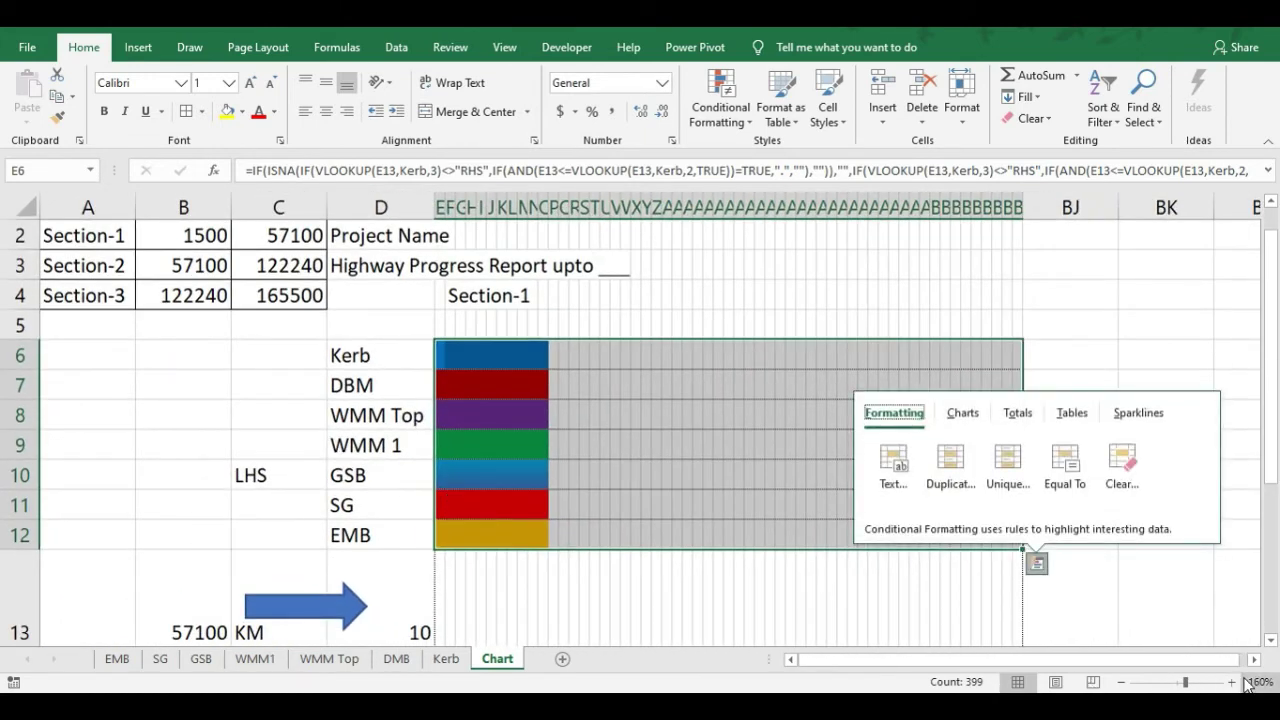
Check the formula in E14 and select the EMB chart row 12
{"action": "scroll", "coordinate": [586, 503], "scroll_direction": "down", "scroll_amount": 3}
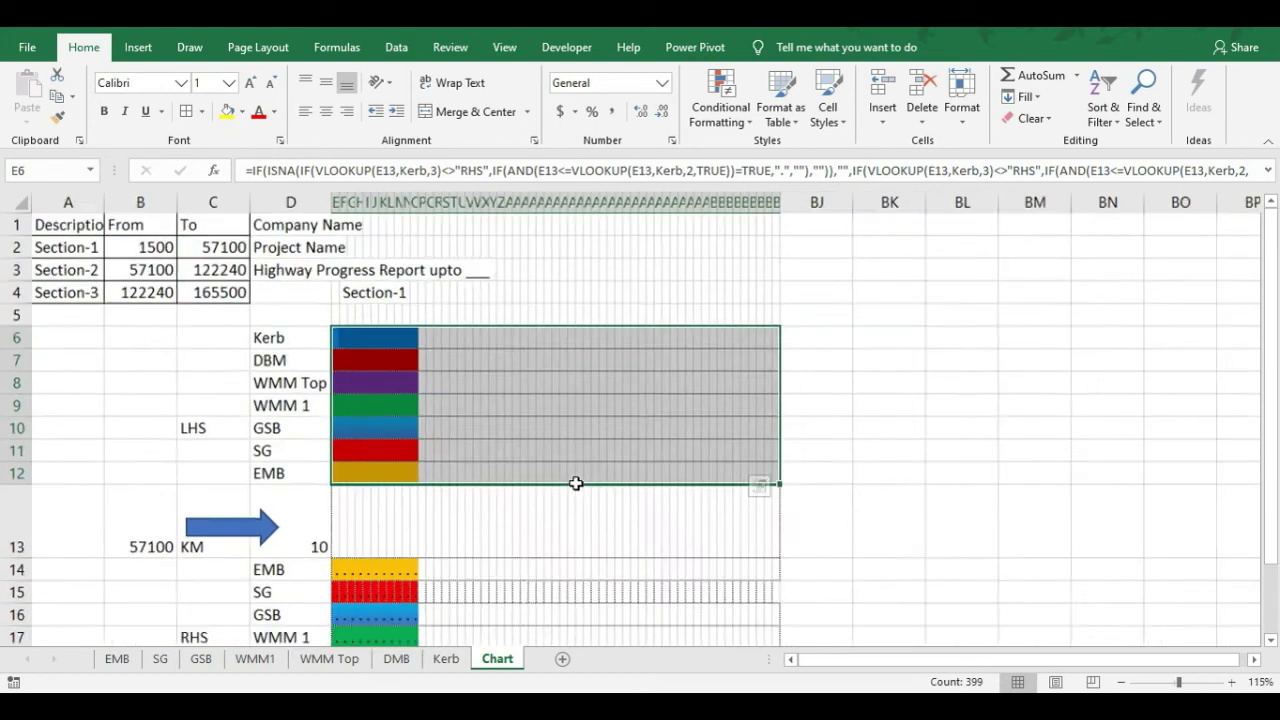
{"action": "scroll", "coordinate": [576, 483], "scroll_direction": "down", "scroll_amount": 2}
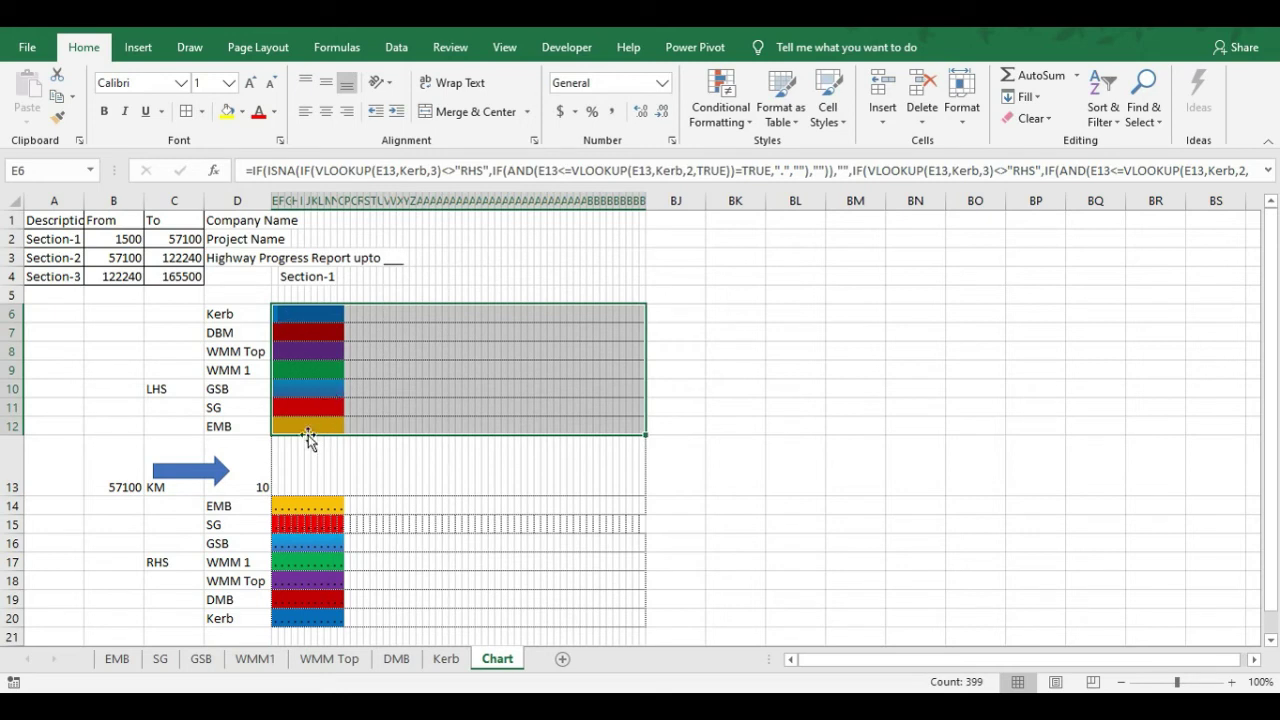
{"action": "left_click", "coordinate": [275, 506]}
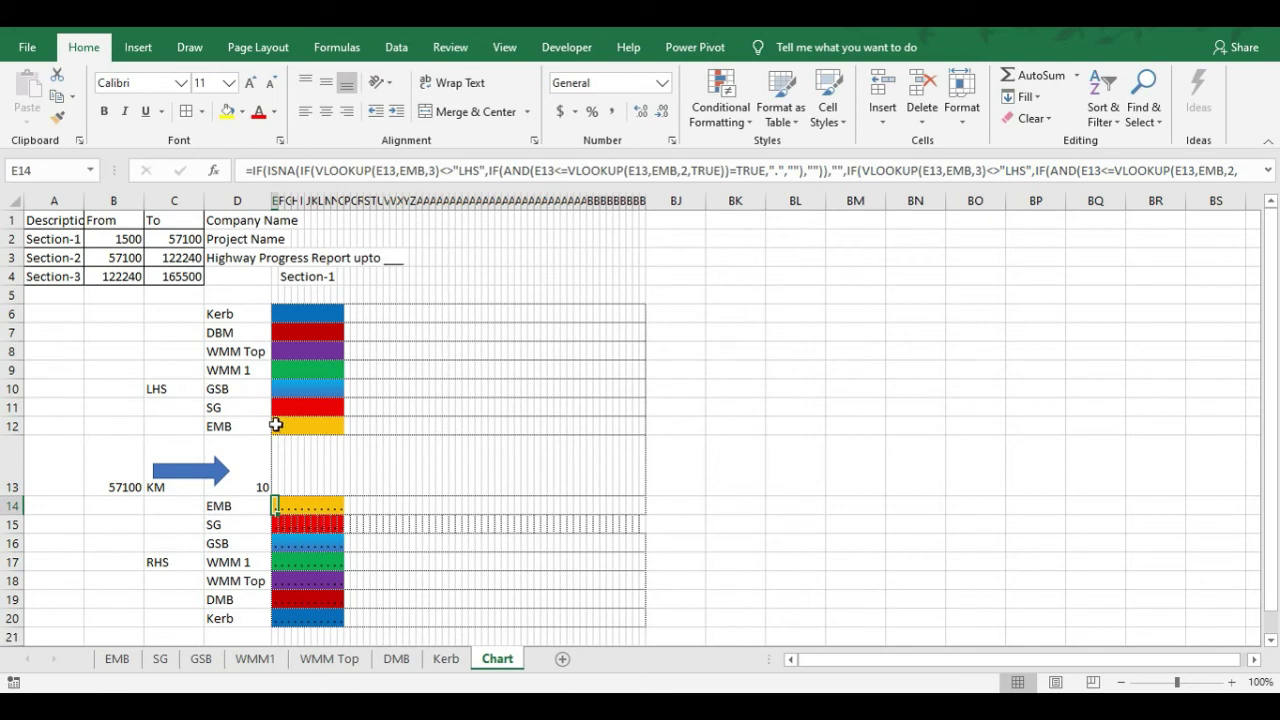
{"action": "left_click_drag", "start_coordinate": [275, 425], "coordinate": [645, 425]}
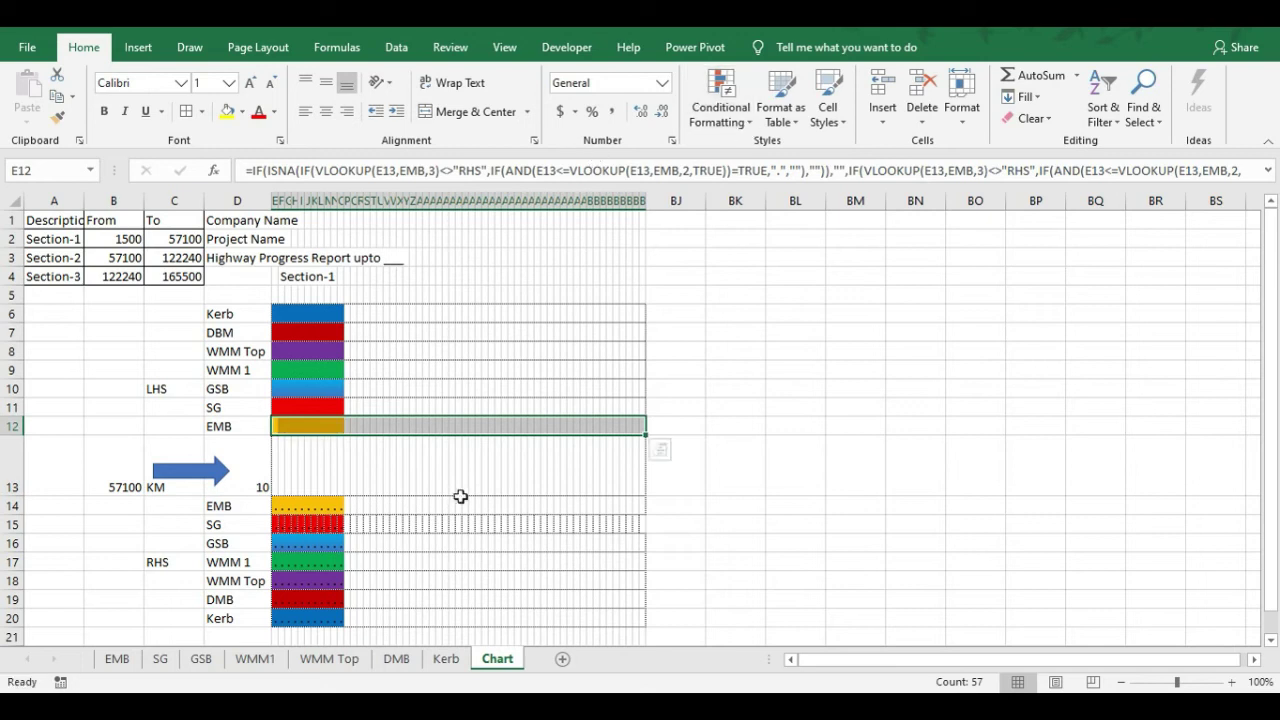
Edit the EMB dot rule so its font colour is yellow to match its yellow fill
{"action": "left_click", "coordinate": [743, 122]}
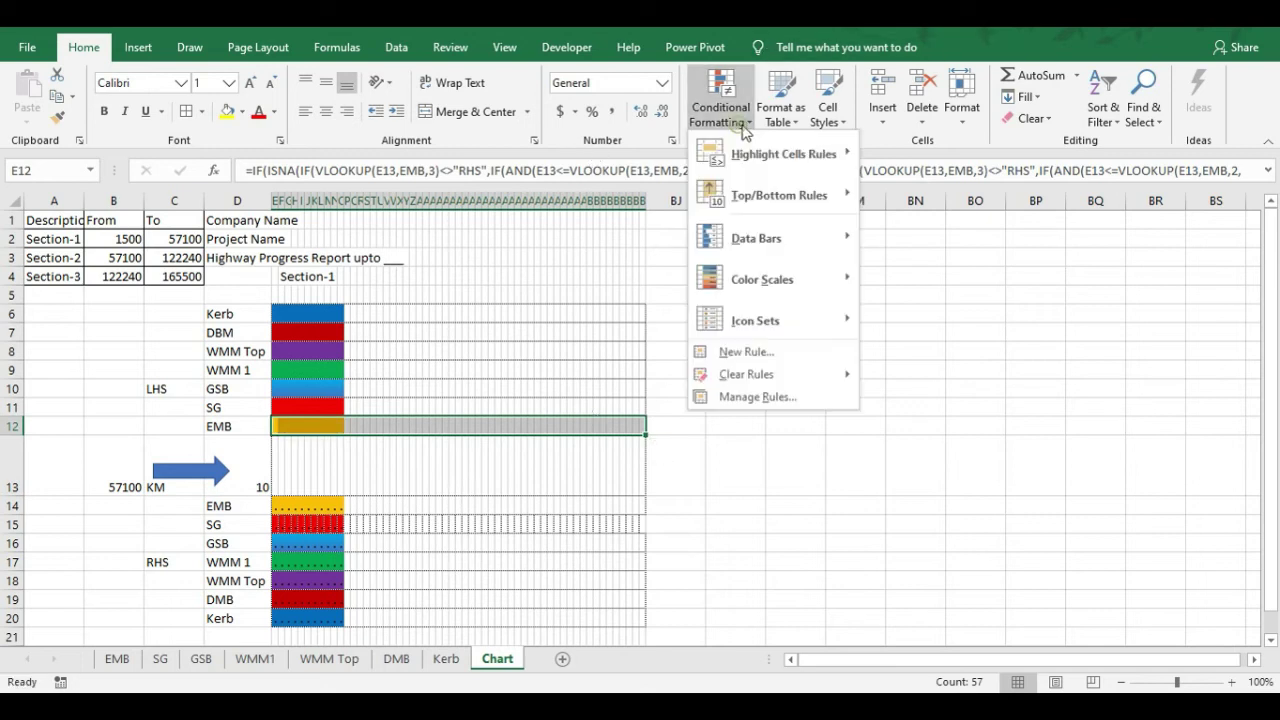
{"action": "left_click", "coordinate": [752, 396]}
{"action": "left_click", "coordinate": [686, 372]}
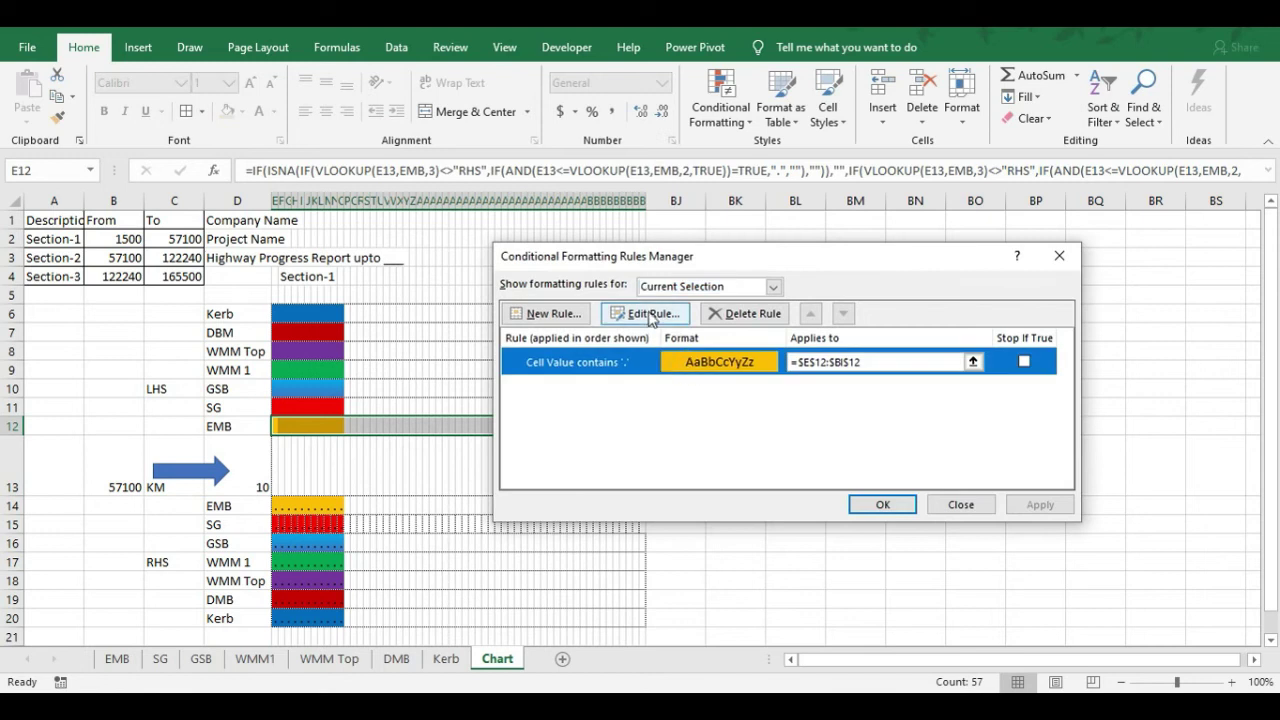
{"action": "left_click", "coordinate": [652, 316]}
{"action": "left_click", "coordinate": [838, 498]}
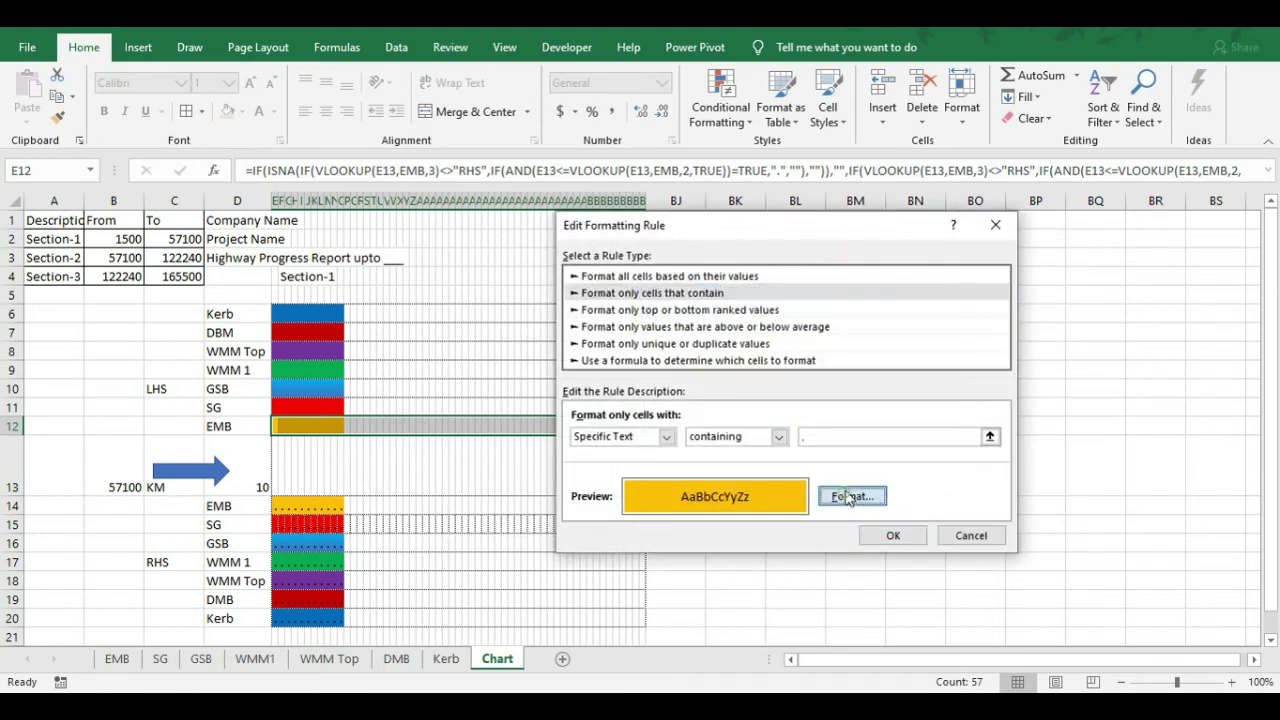
{"action": "left_click", "coordinate": [725, 158]}
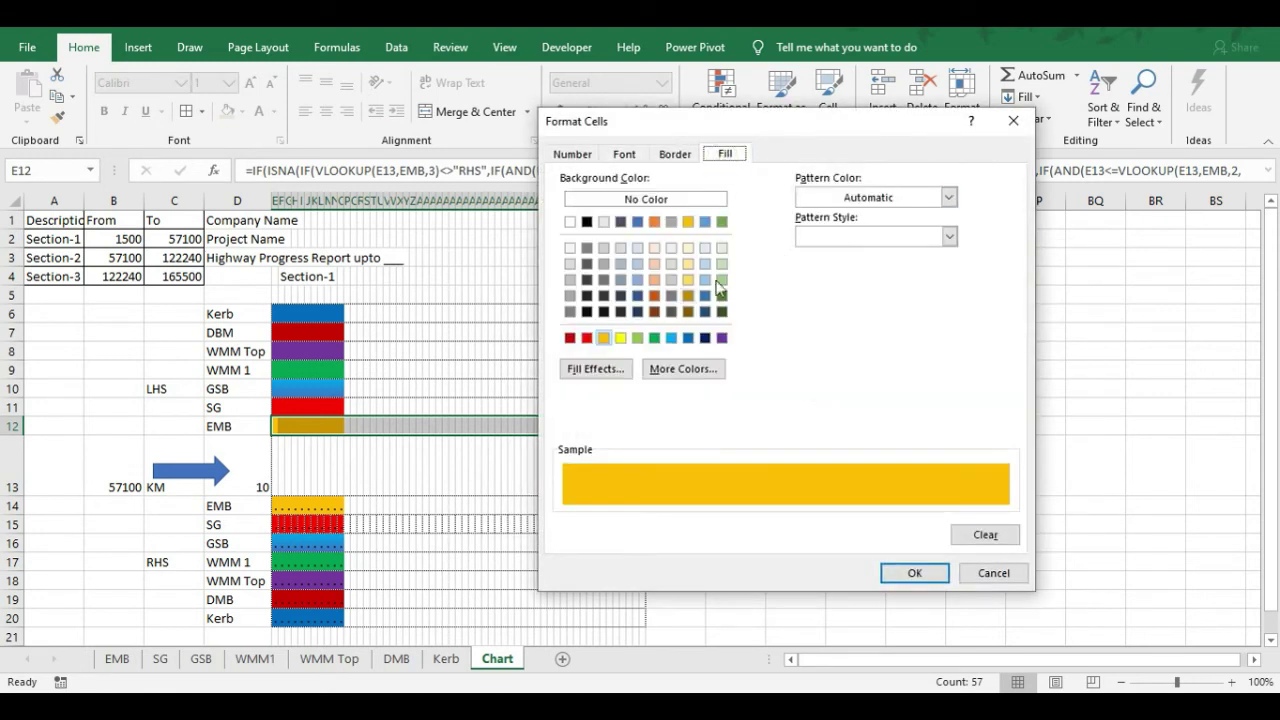
{"action": "left_click", "coordinate": [633, 158]}
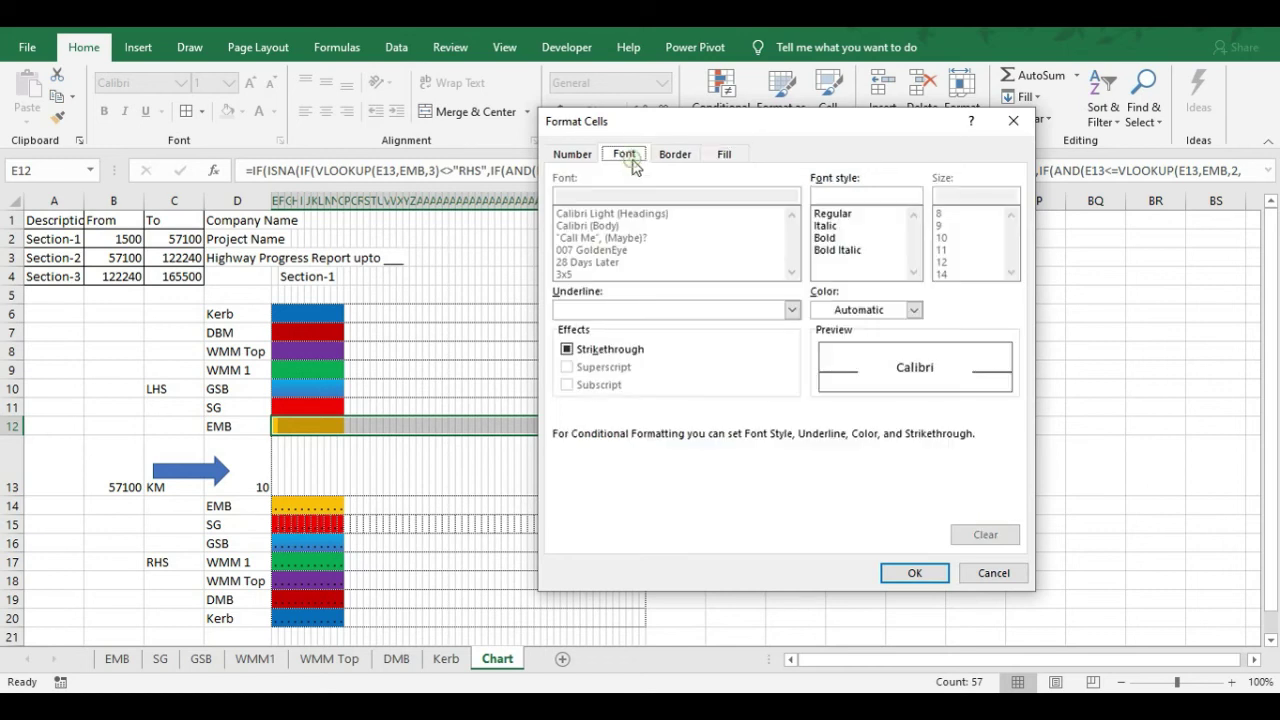
{"action": "left_click", "coordinate": [912, 310]}
{"action": "left_click", "coordinate": [870, 477]}
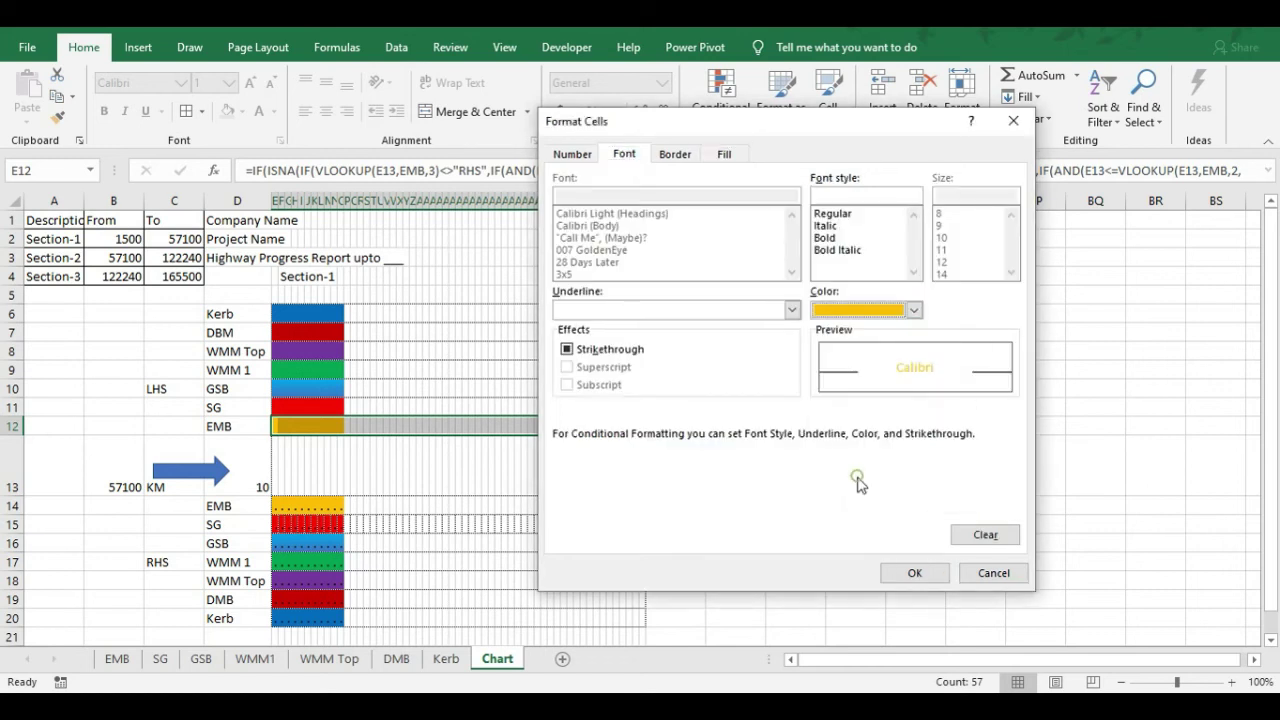
{"action": "left_click", "coordinate": [927, 575]}
{"action": "left_click", "coordinate": [882, 537]}
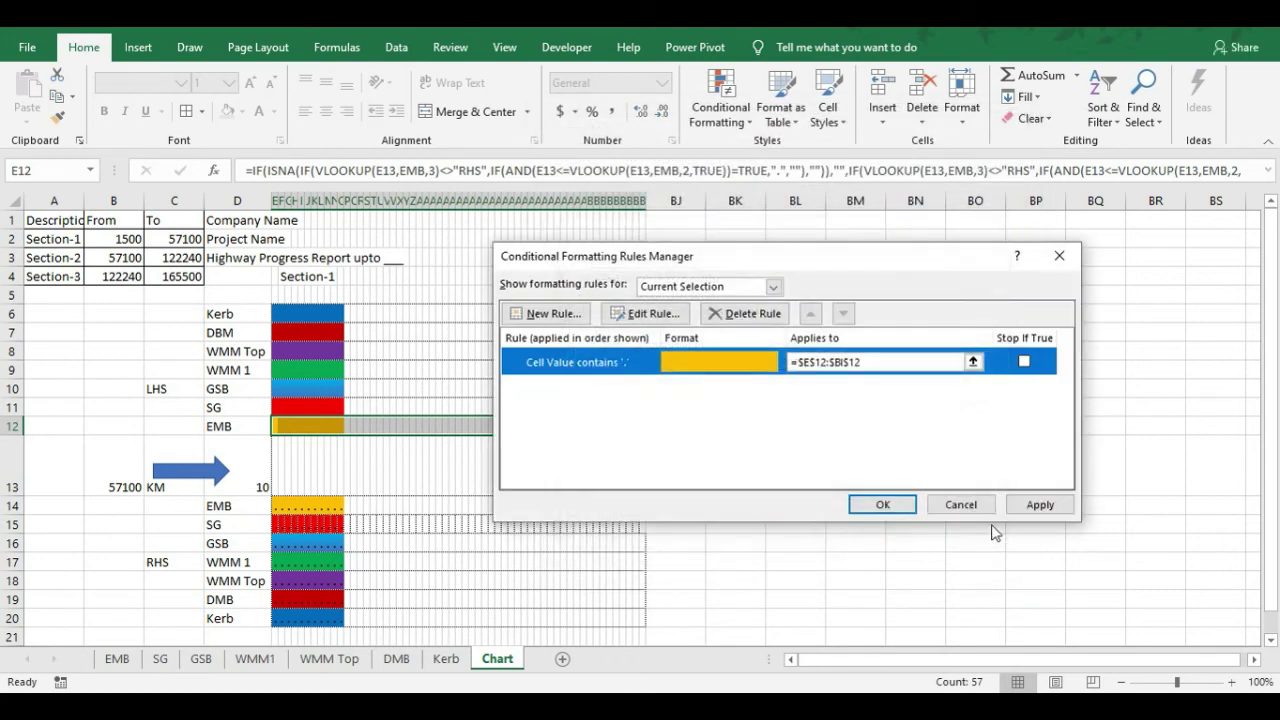
{"action": "left_click", "coordinate": [883, 504]}
Scroll and pan across the chart to inspect the LHS and RHS bars up to 1+600
{"action": "scroll", "coordinate": [362, 456], "scroll_direction": "up", "scroll_amount": 17}
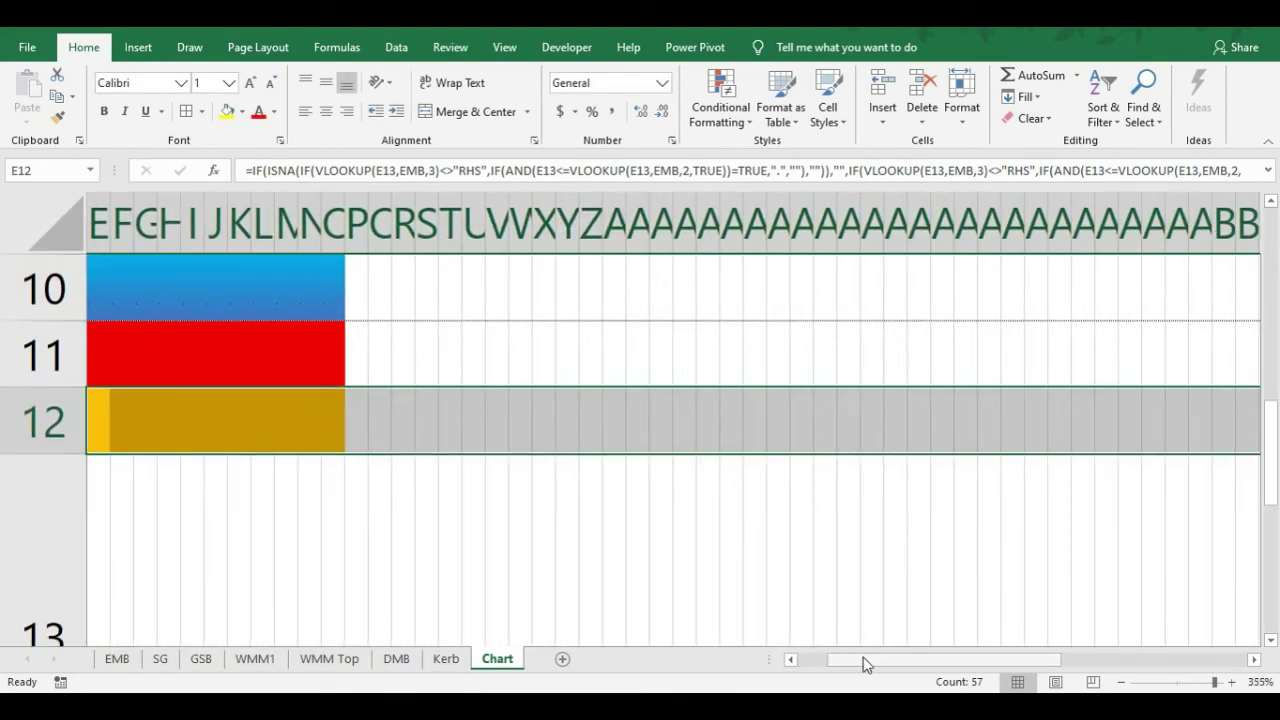
{"action": "left_click_drag", "start_coordinate": [866, 660], "coordinate": [832, 660]}
{"action": "scroll", "coordinate": [992, 440], "scroll_direction": "up", "scroll_amount": 3}
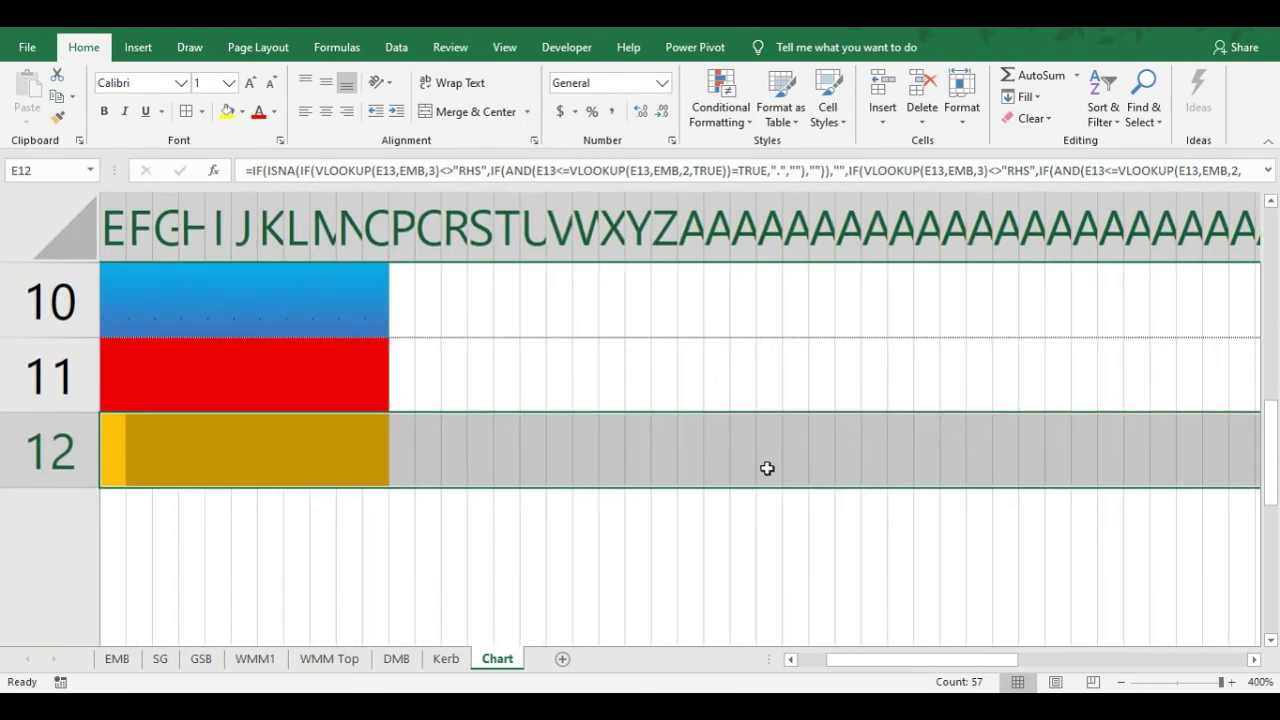
{"action": "left_click_drag", "start_coordinate": [848, 670], "coordinate": [795, 662]}
{"action": "scroll", "coordinate": [1111, 466], "scroll_direction": "up", "scroll_amount": 2}
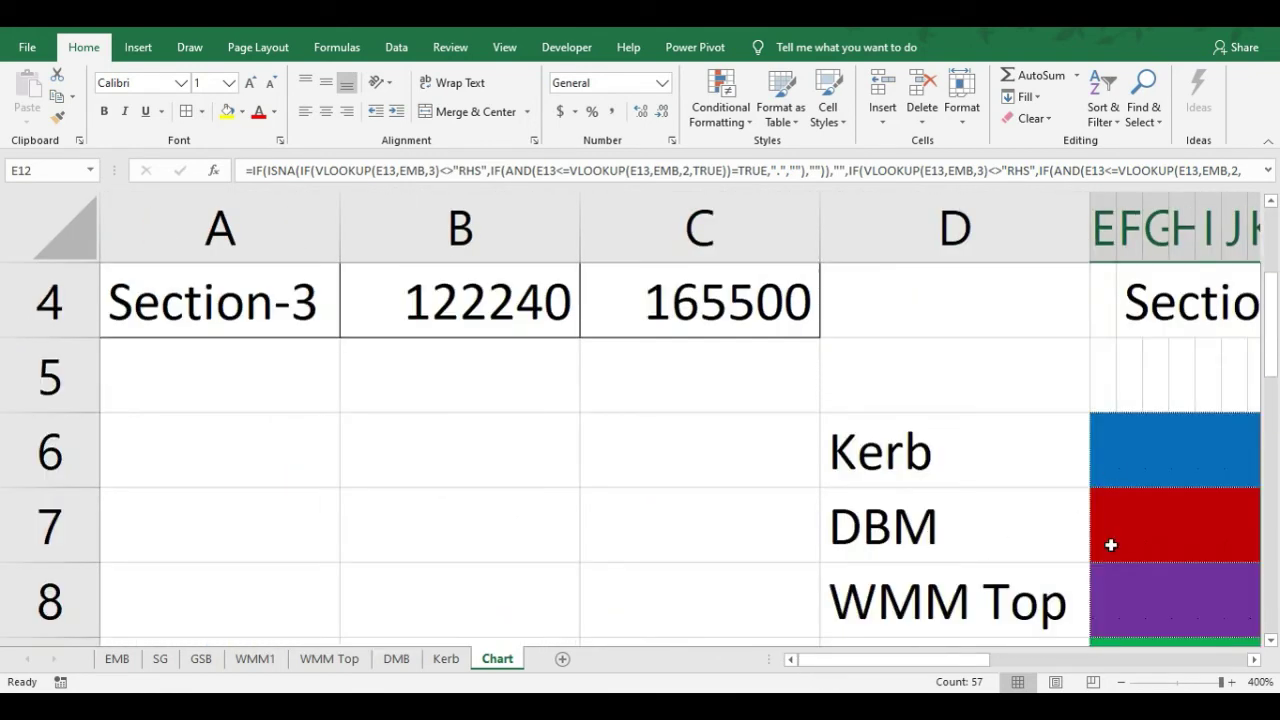
{"action": "scroll", "coordinate": [1111, 545], "scroll_direction": "down", "scroll_amount": 4}
{"action": "left_click_drag", "start_coordinate": [920, 662], "coordinate": [993, 662]}
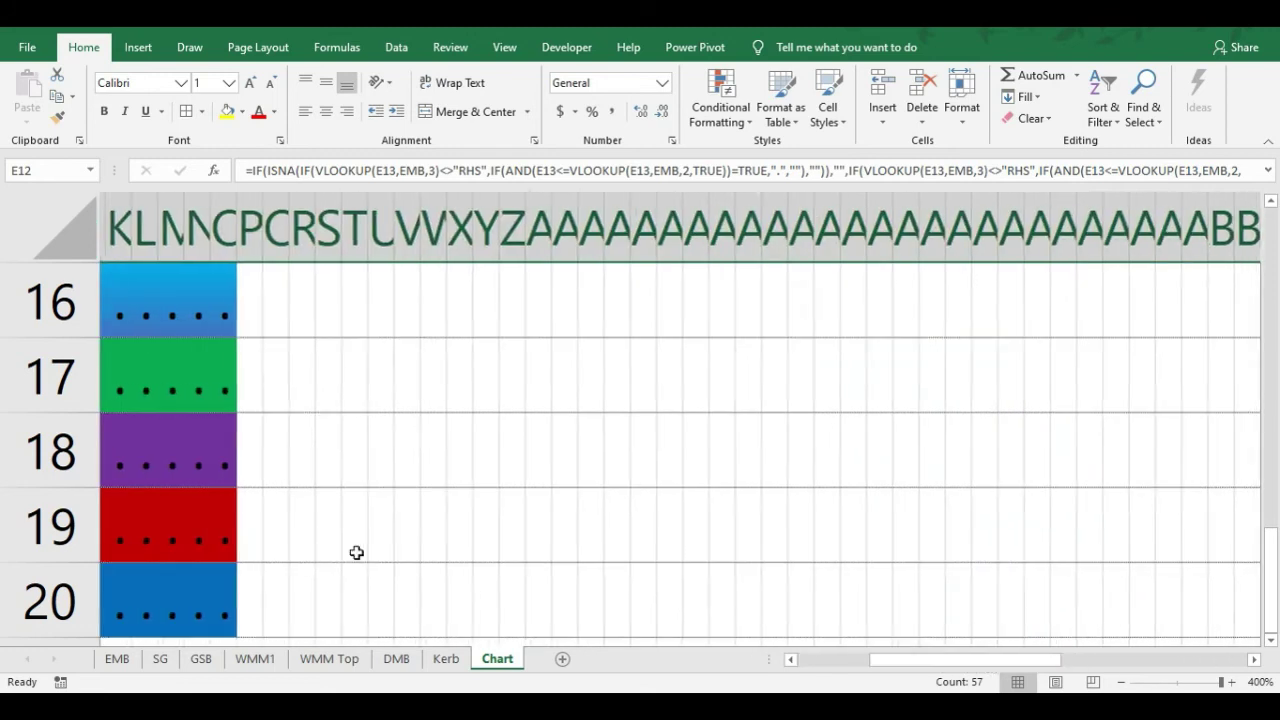
{"action": "left_click_drag", "start_coordinate": [884, 671], "coordinate": [812, 668]}
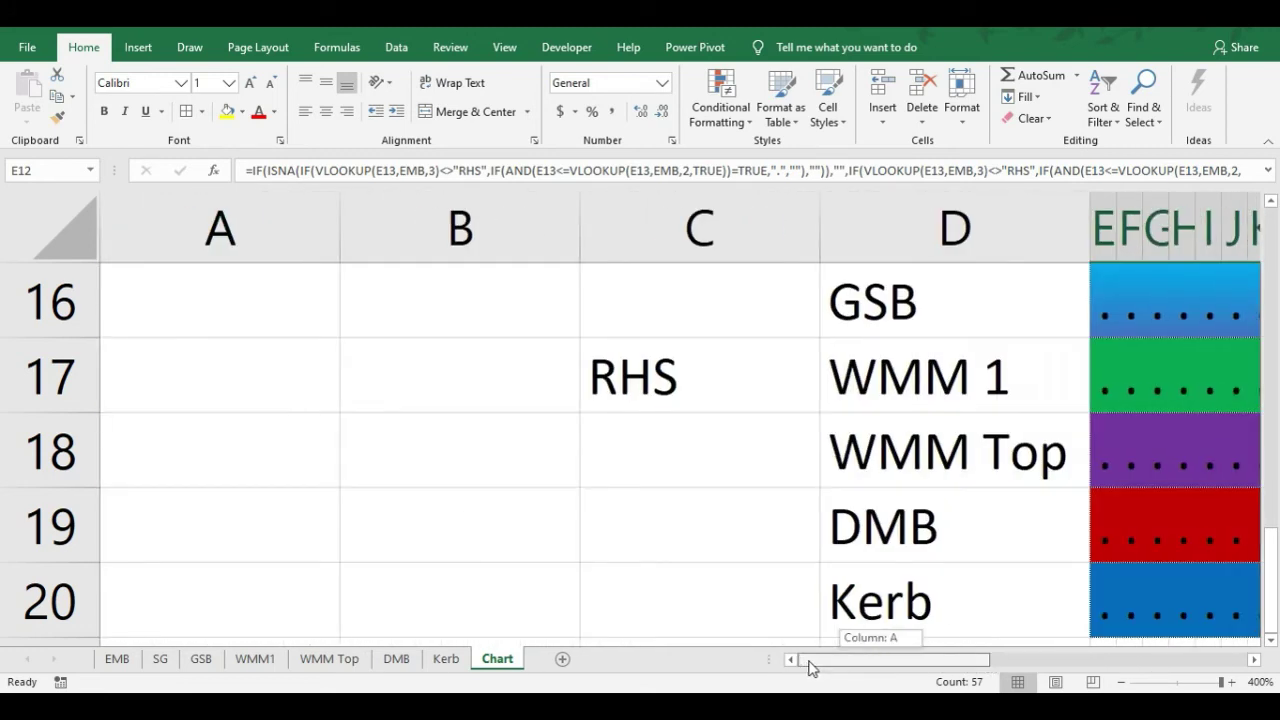
{"action": "scroll", "coordinate": [1018, 558], "scroll_direction": "down", "scroll_amount": 6}
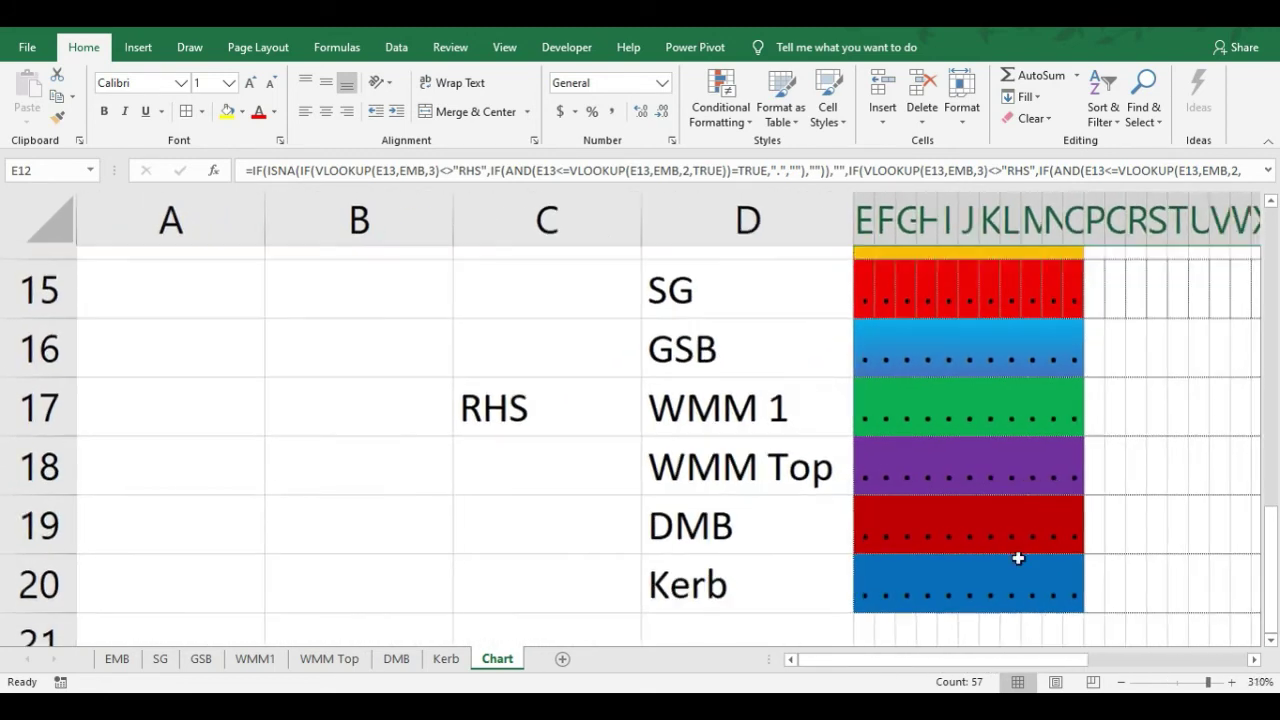
{"action": "scroll", "coordinate": [1018, 558], "scroll_direction": "down", "scroll_amount": 12}
Set chart columns E through CE to column width 1
{"action": "left_click_drag", "start_coordinate": [360, 371], "coordinate": [820, 377]}
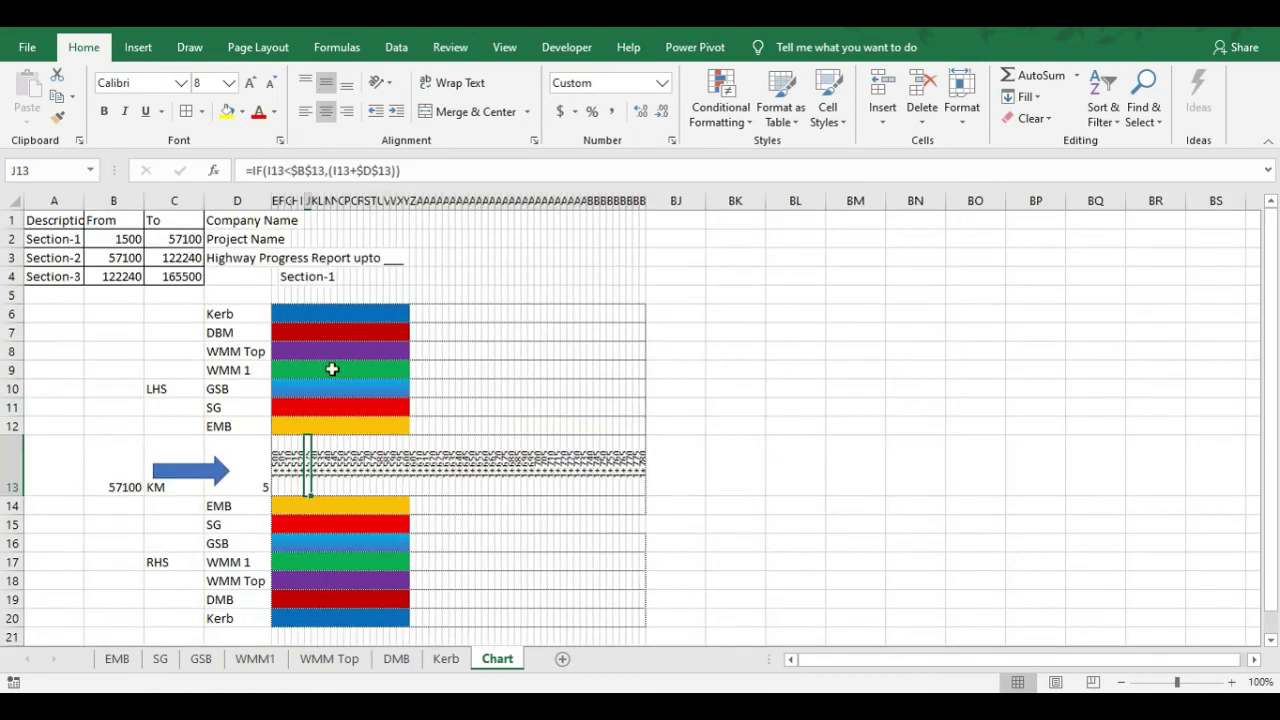
{"action": "left_click", "coordinate": [278, 460]}
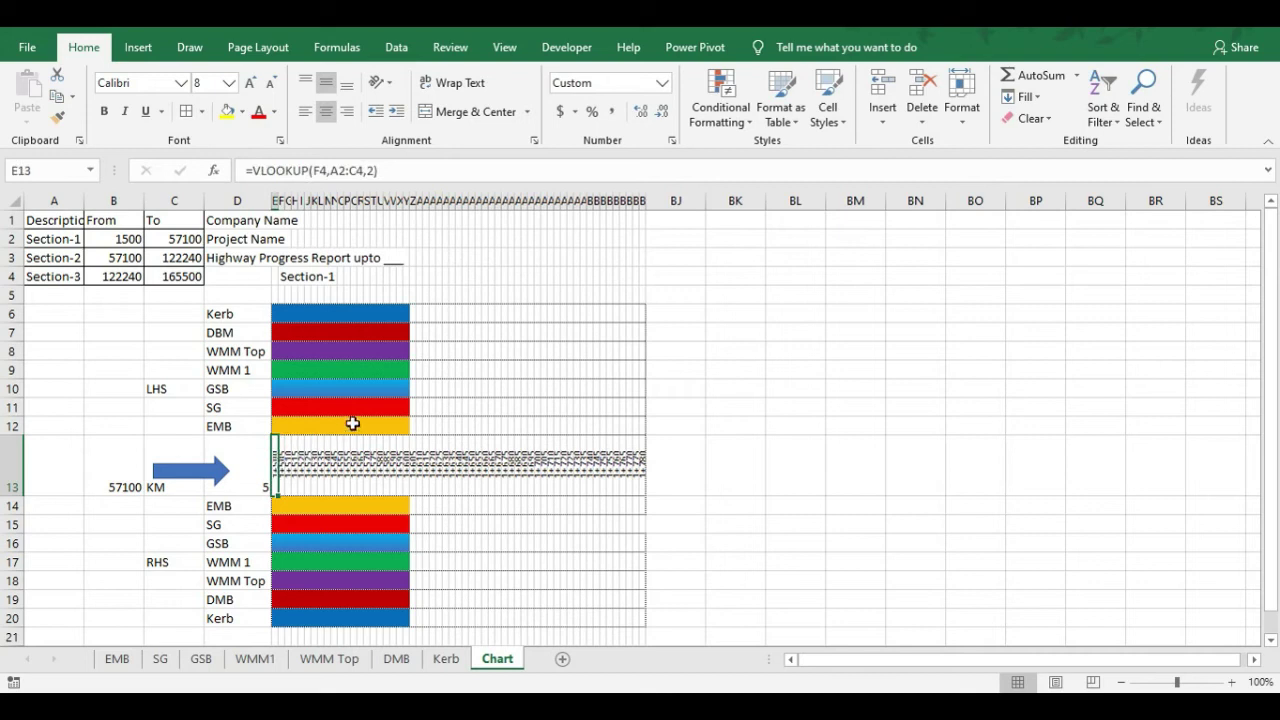
{"action": "left_click_drag", "start_coordinate": [274, 200], "coordinate": [862, 200]}
{"action": "right_click", "coordinate": [276, 198]}
{"action": "left_click", "coordinate": [366, 402]}
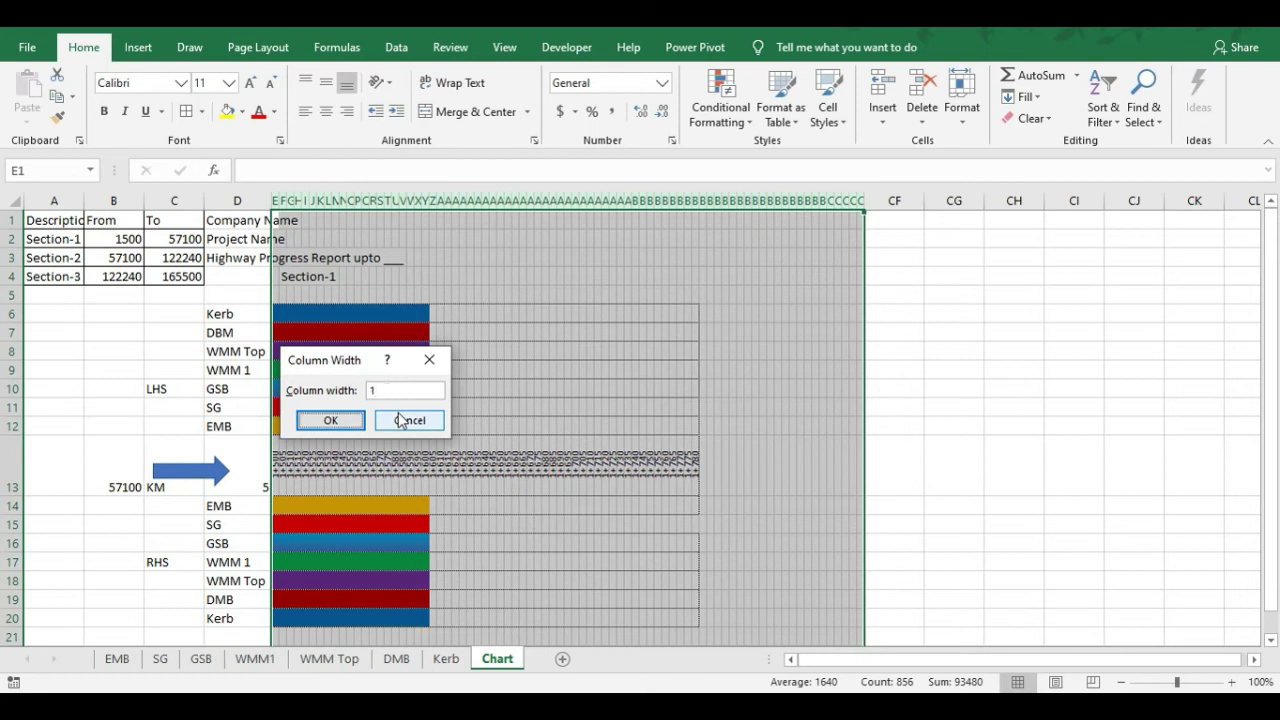
{"action": "key", "text": "Return"}
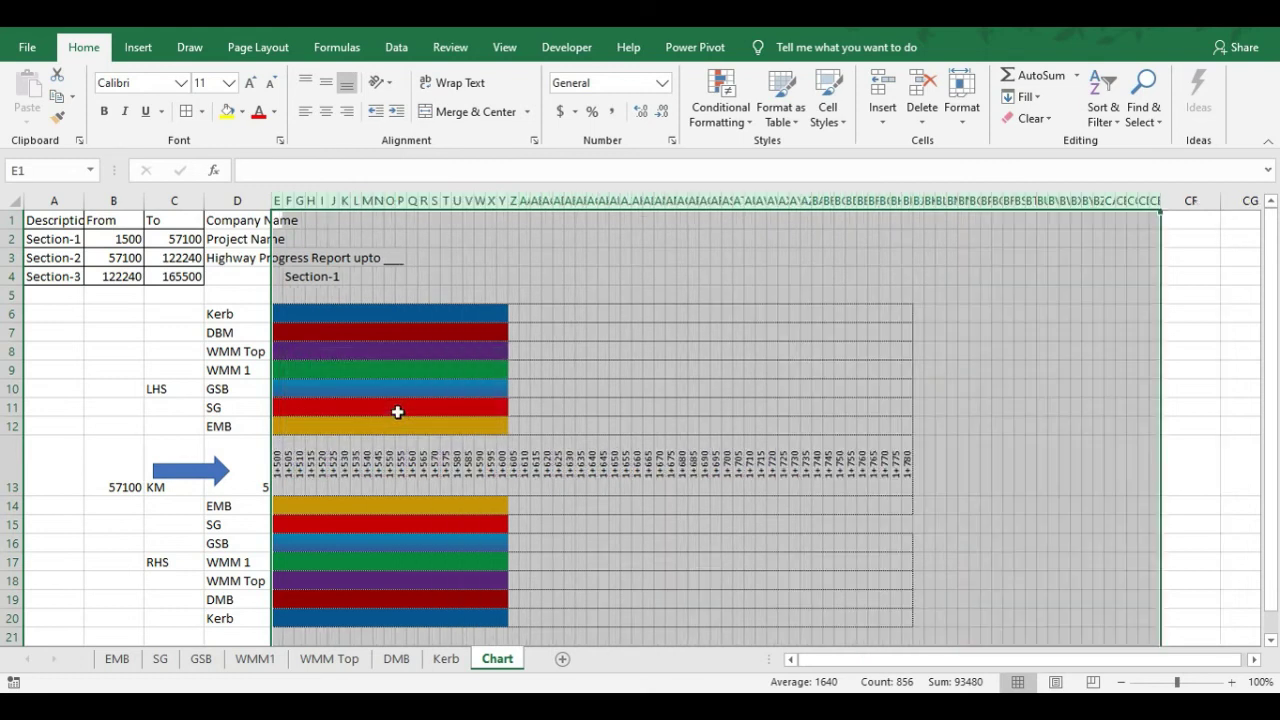
Switch the sheet to Page Break Preview with E13 selected
{"action": "left_click", "coordinate": [380, 470]}
{"action": "key", "text": "alt+w"}
{"action": "key", "text": "i"}
{"action": "left_click", "coordinate": [255, 47]}
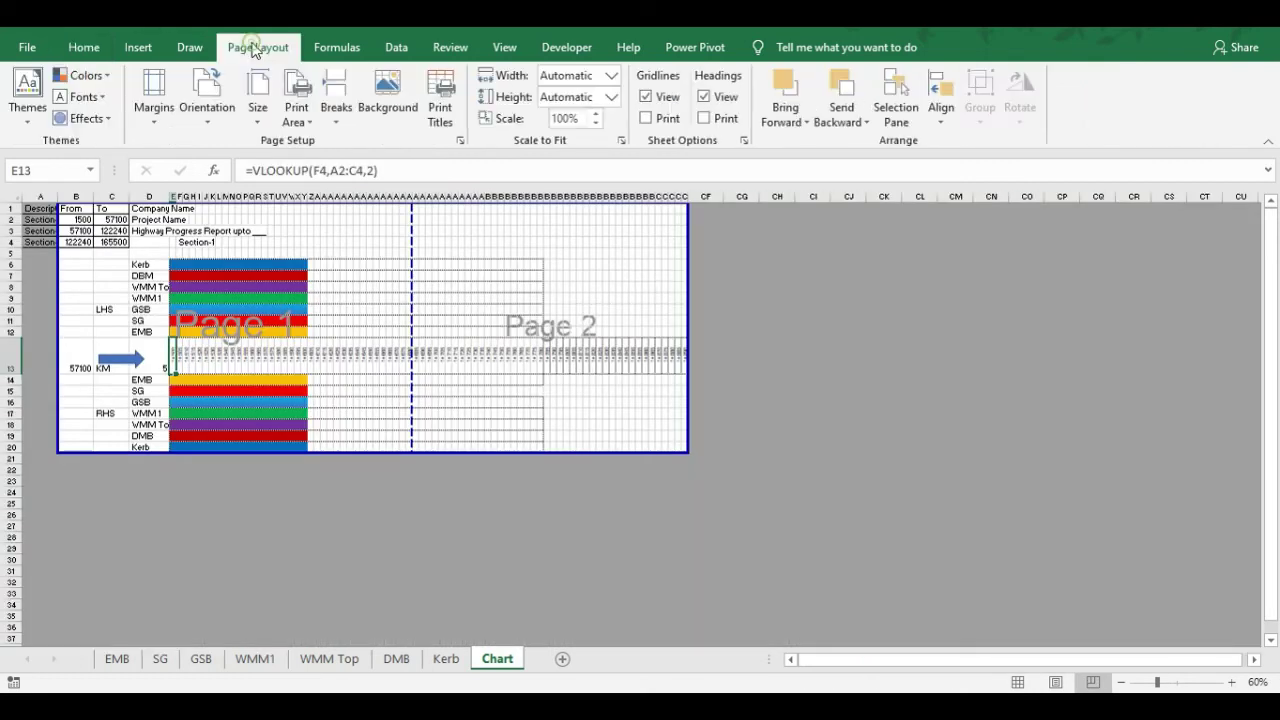
Set the paper size to A4 and the page orientation to landscape
{"action": "left_click", "coordinate": [263, 125]}
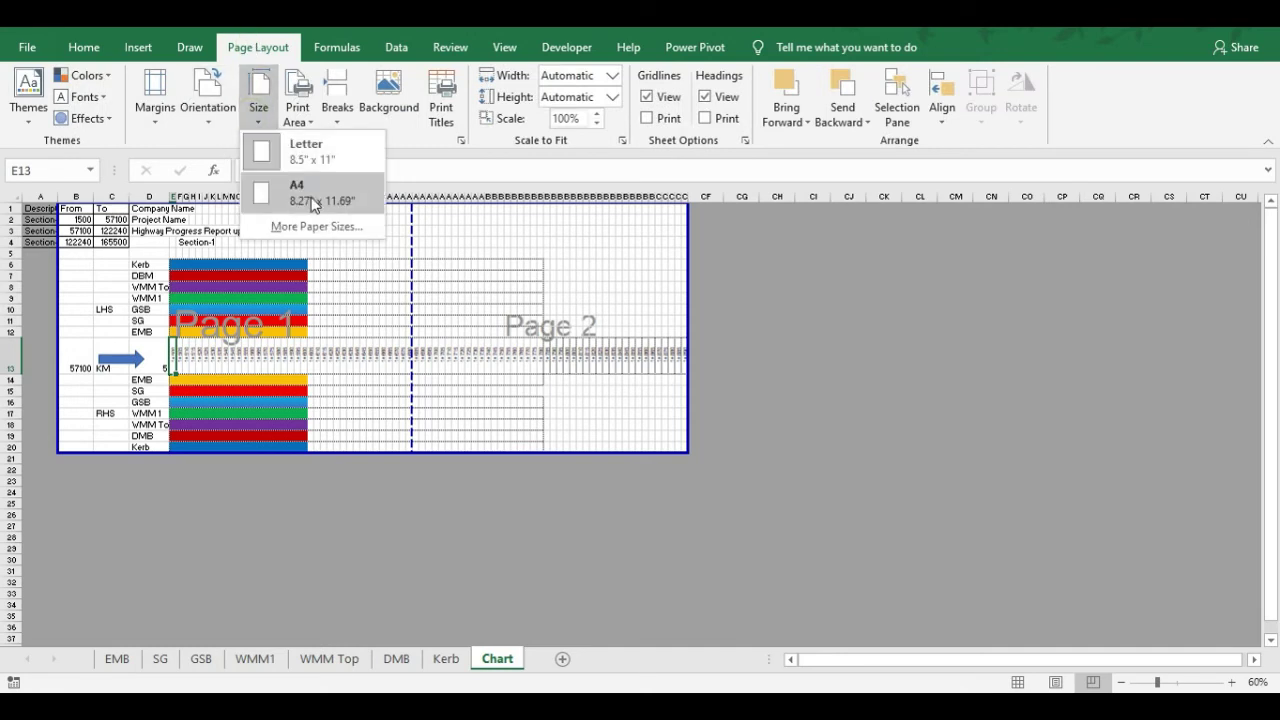
{"action": "left_click", "coordinate": [314, 200]}
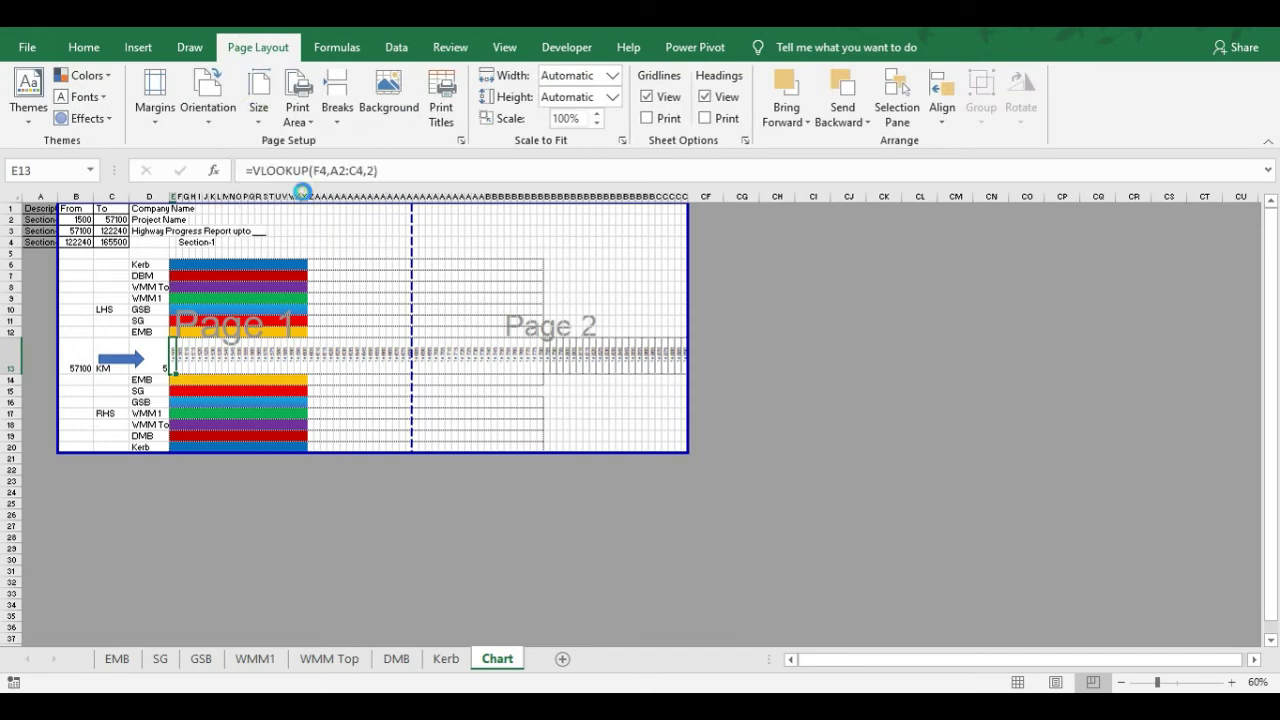
{"action": "left_click", "coordinate": [228, 133]}
{"action": "left_click", "coordinate": [245, 191]}
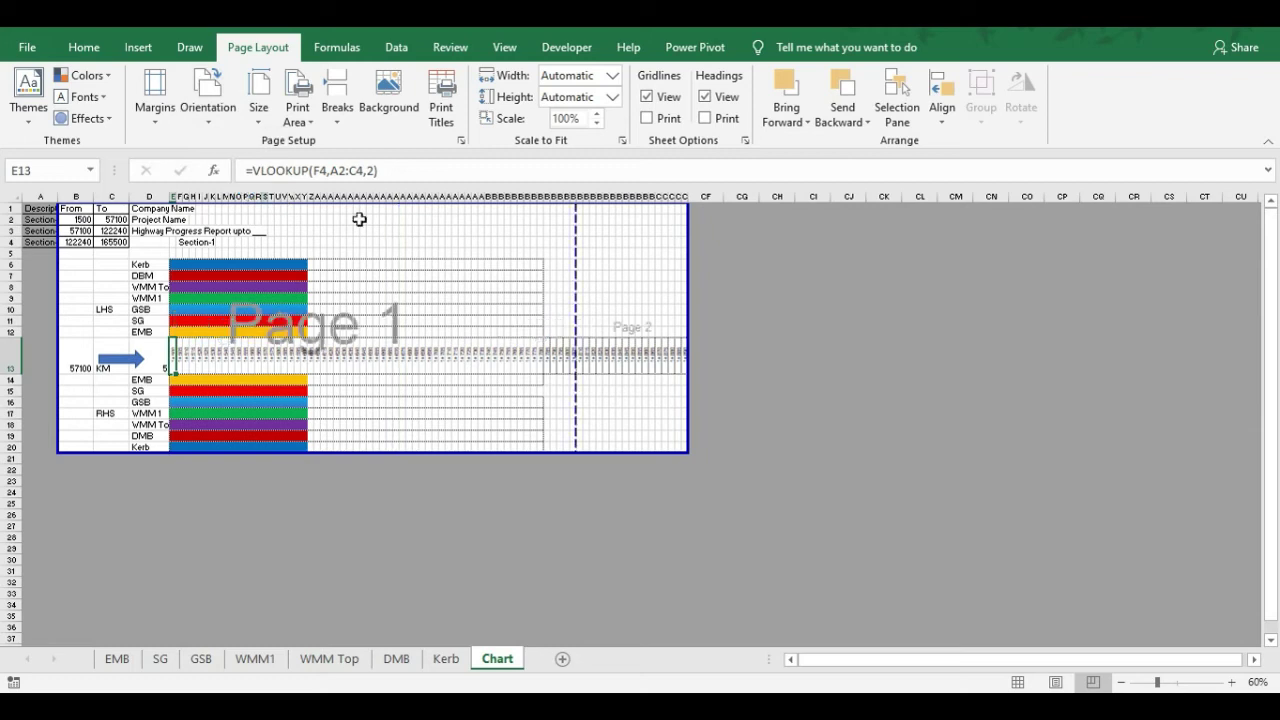
{"action": "left_click", "coordinate": [212, 126]}
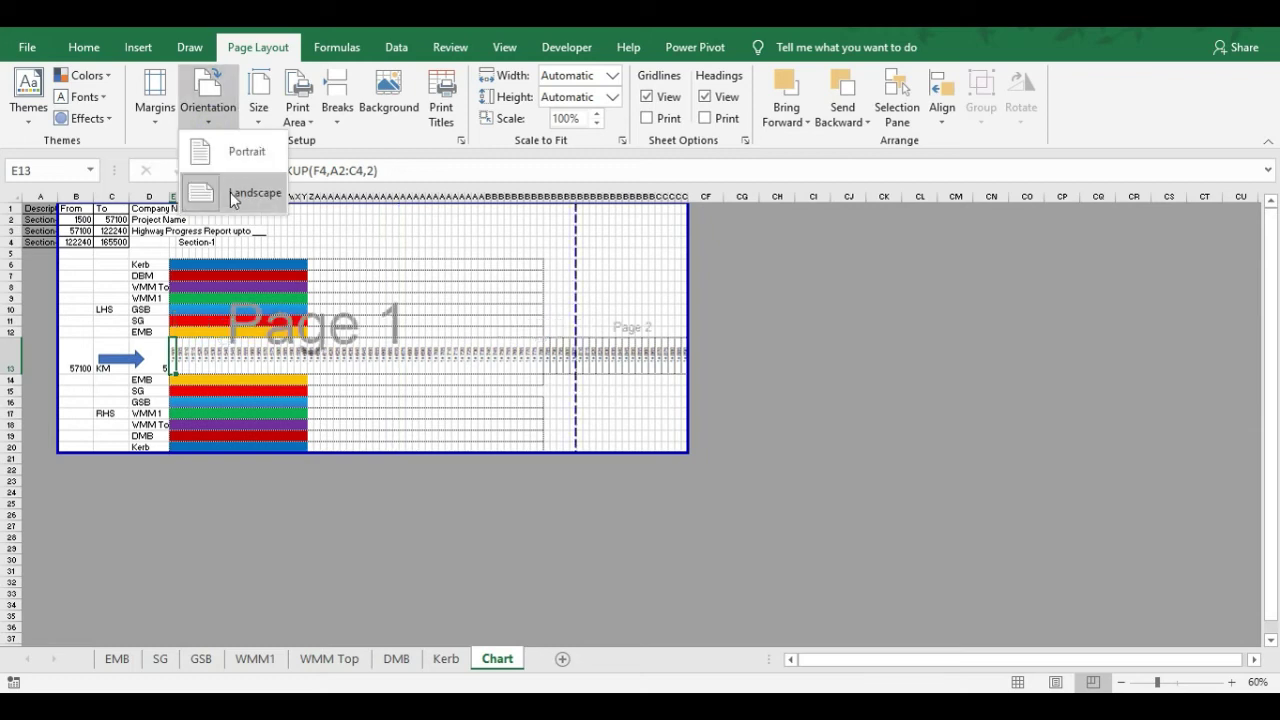
{"action": "left_click", "coordinate": [778, 337]}
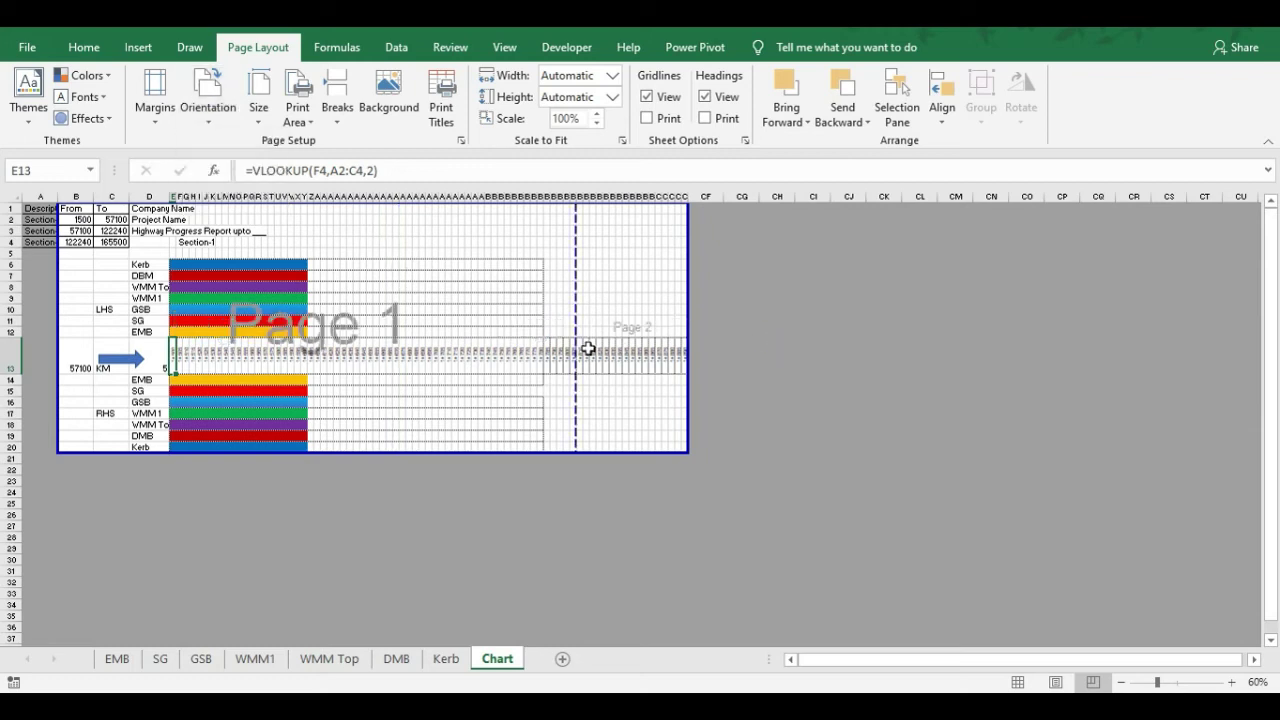
Delete the blue arrow shape beside the KM label and select B13 holding 57100
{"action": "scroll", "coordinate": [585, 363], "scroll_direction": "up", "scroll_amount": 3}
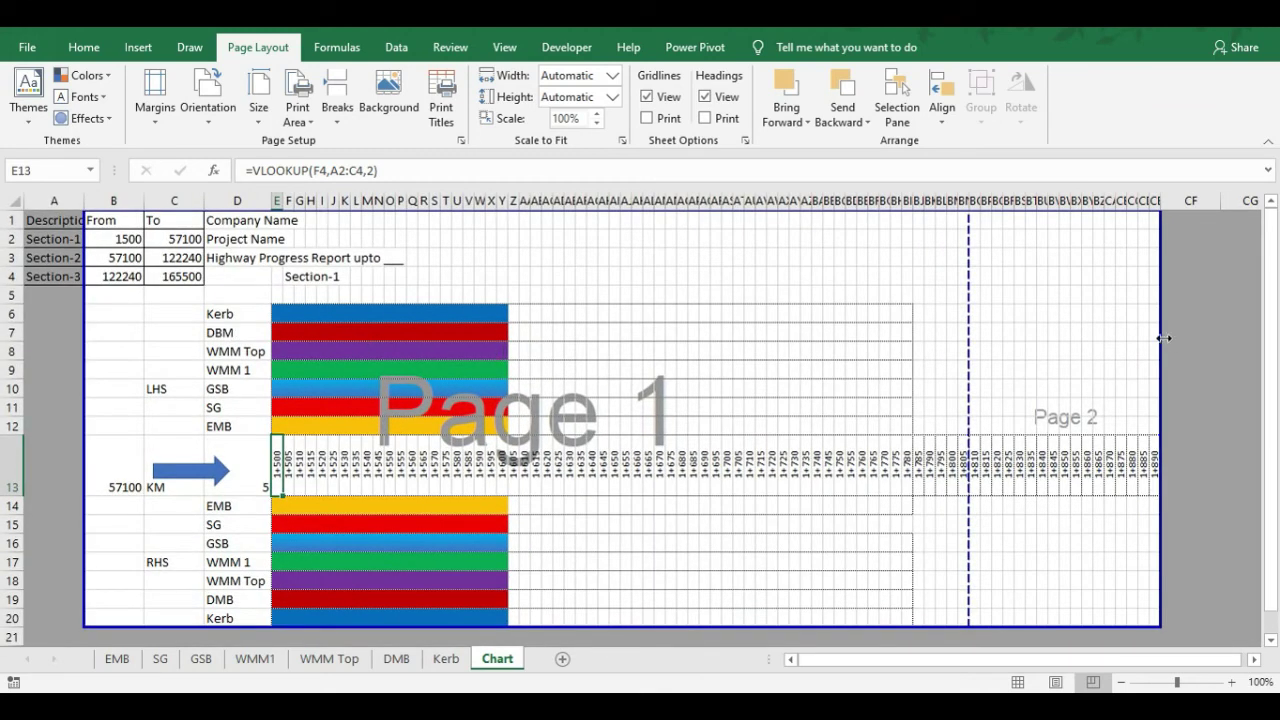
{"action": "scroll", "coordinate": [266, 463], "scroll_direction": "down", "scroll_amount": 1}
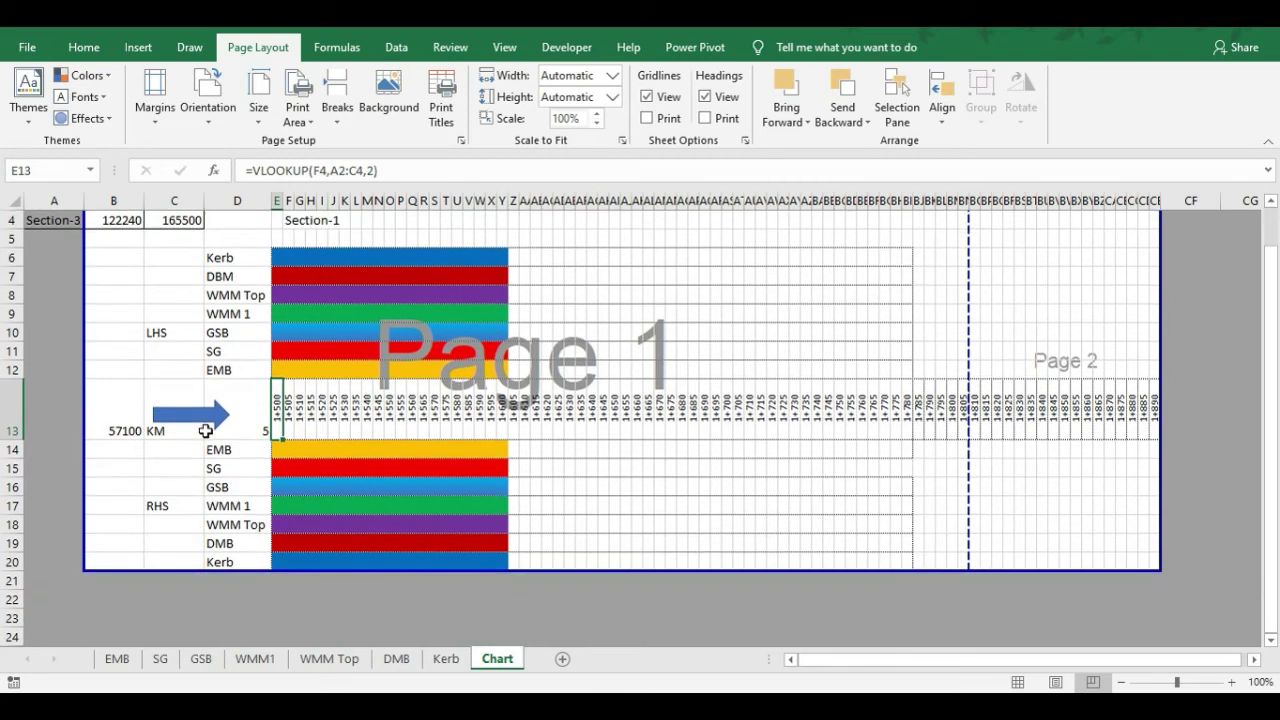
{"action": "left_click", "coordinate": [200, 412]}
{"action": "key", "text": "Delete"}
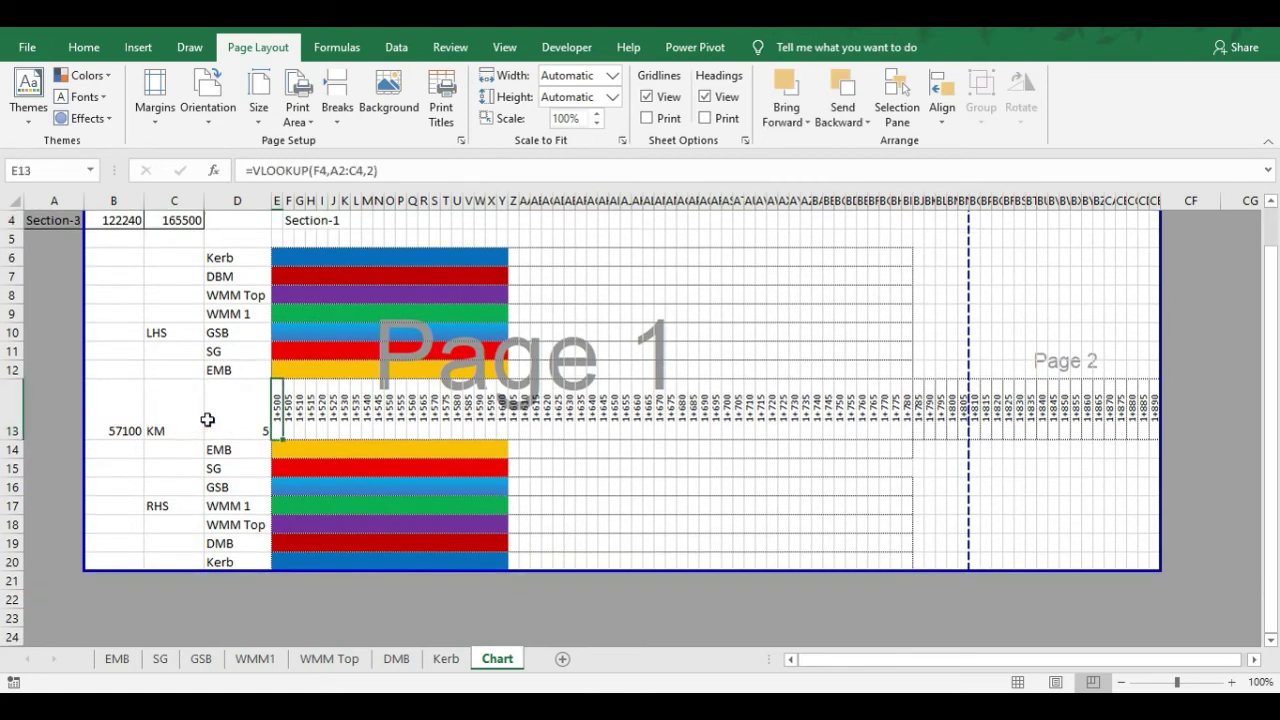
{"action": "scroll", "coordinate": [207, 420], "scroll_direction": "up", "scroll_amount": 1}
{"action": "left_click", "coordinate": [114, 480]}
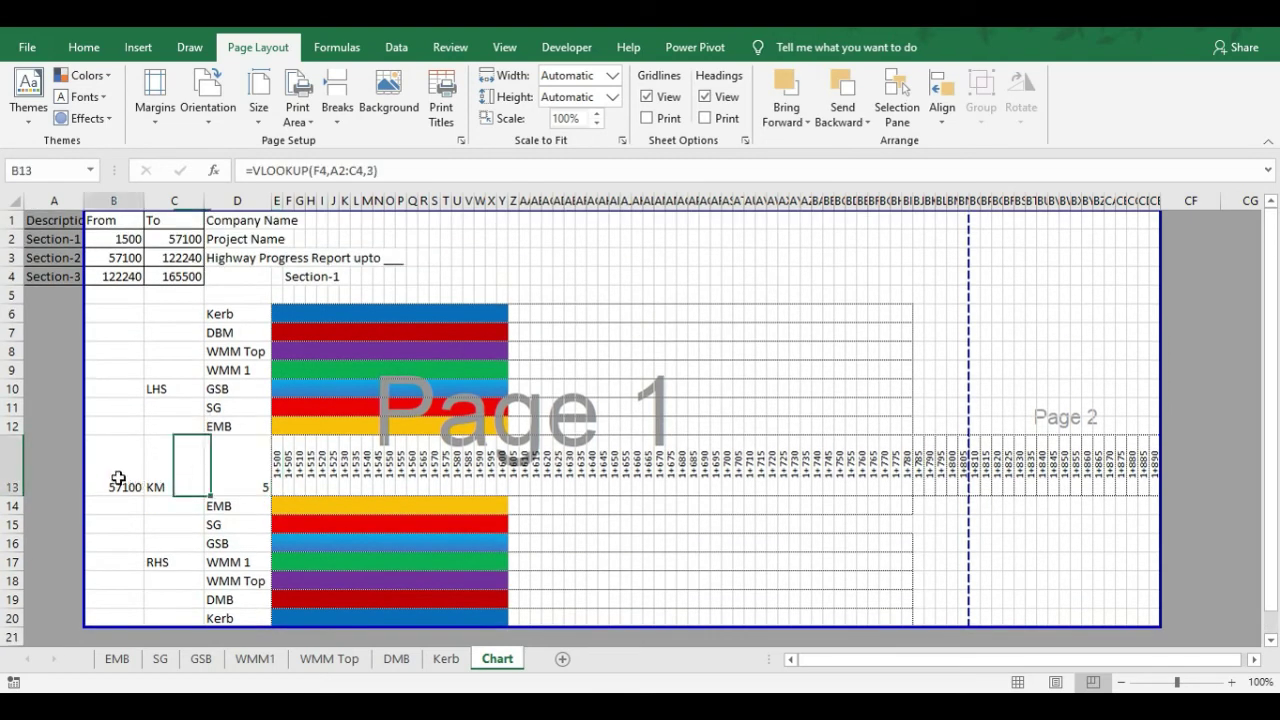
{"action": "left_click", "coordinate": [82, 48]}
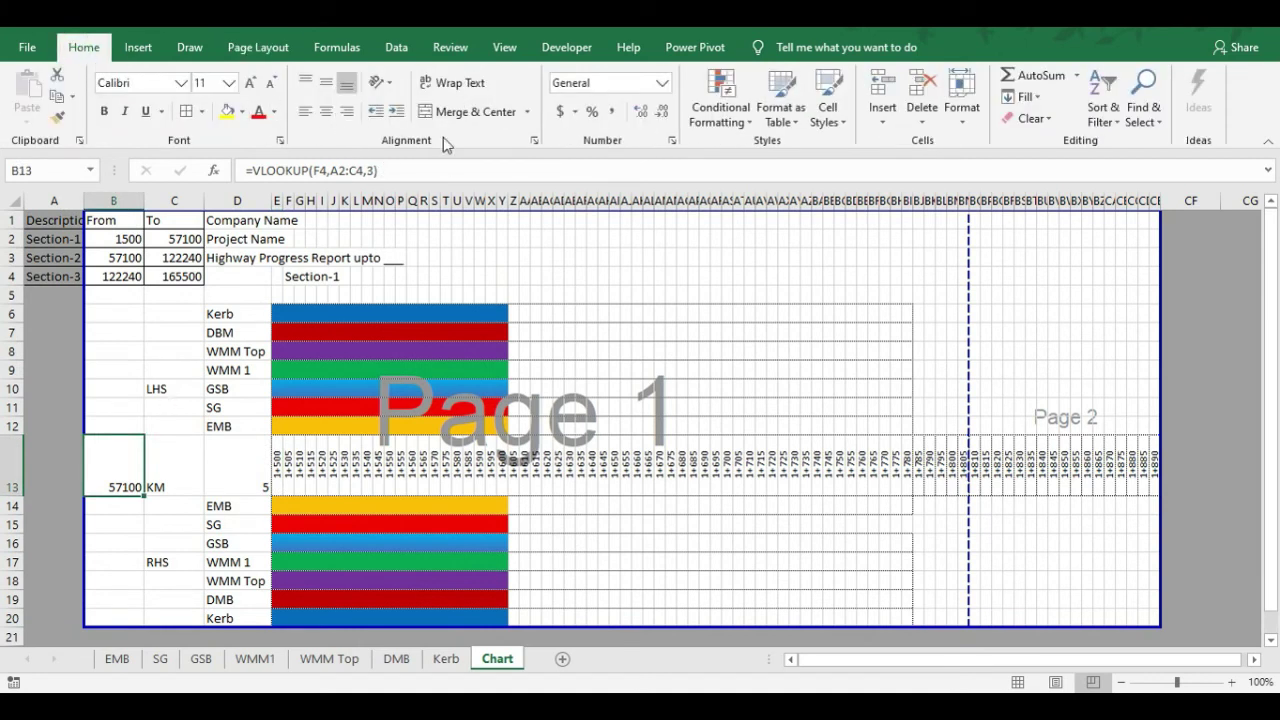
Hide the 57100 value in B13 by giving it white font colour
{"action": "left_click", "coordinate": [273, 84]}
{"action": "left_click", "coordinate": [275, 112]}
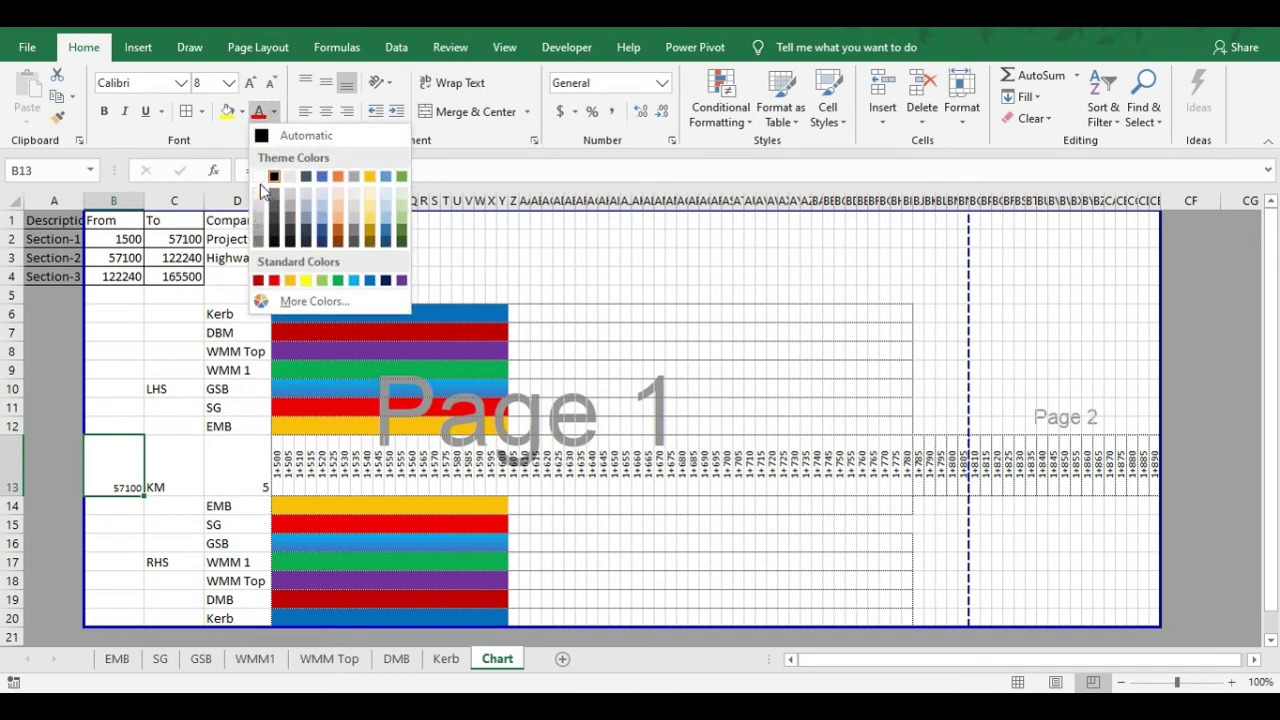
{"action": "left_click", "coordinate": [260, 177]}
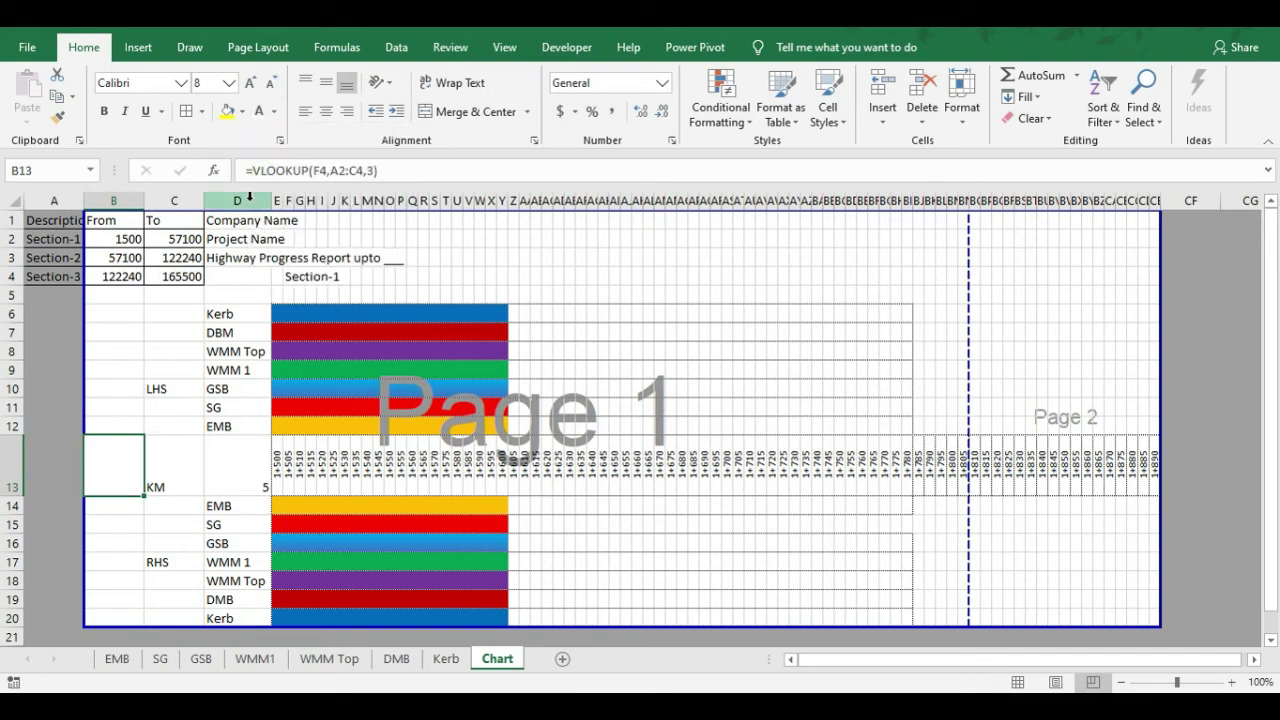
{"action": "key", "text": "ctrl+z"}
{"action": "left_click", "coordinate": [174, 437]}
{"action": "left_click", "coordinate": [135, 459]}
{"action": "left_click", "coordinate": [258, 111]}
Try km intervals 15, 20, 50 and 10 in D13, then set it back to 5
{"action": "left_click", "coordinate": [262, 458]}
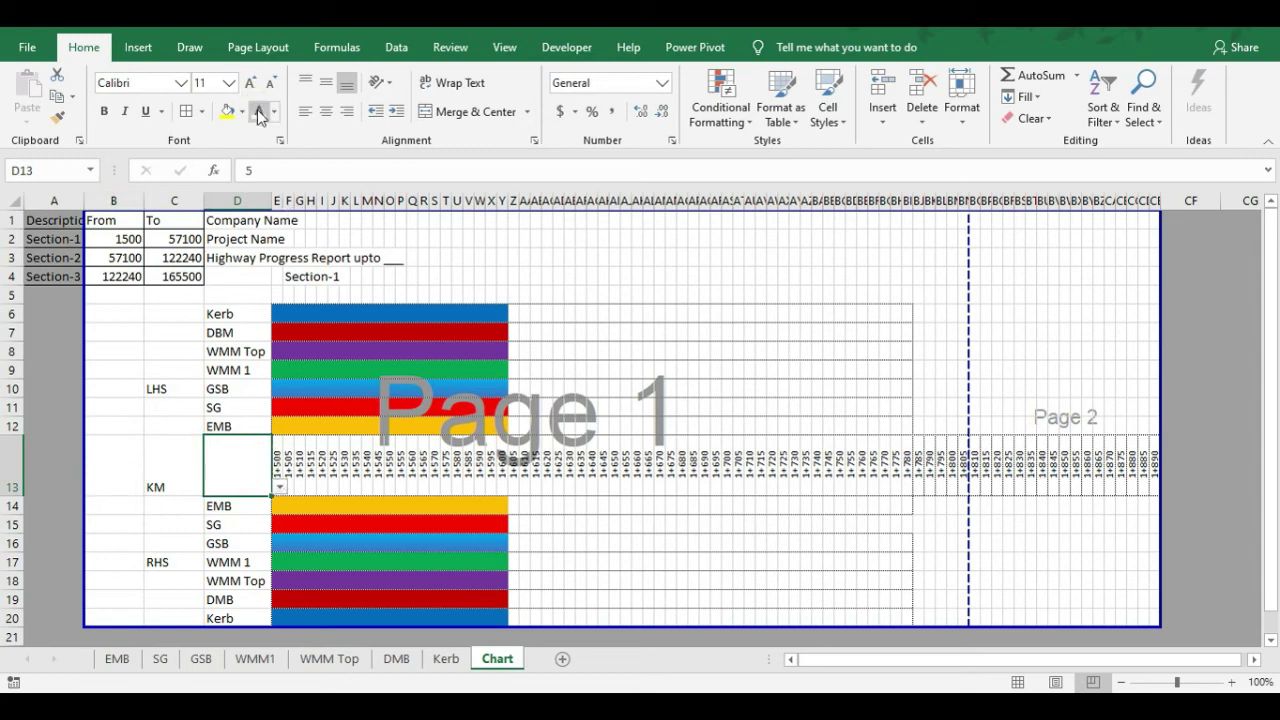
{"action": "left_click", "coordinate": [281, 488]}
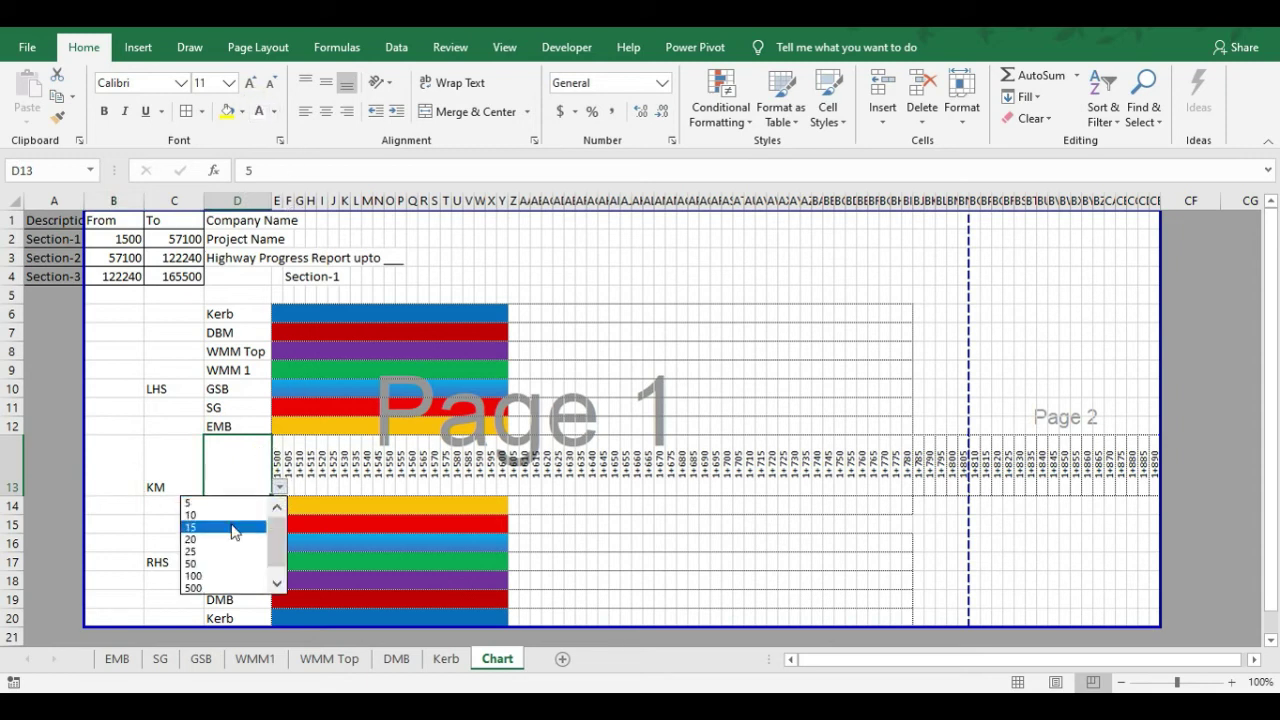
{"action": "left_click", "coordinate": [232, 527]}
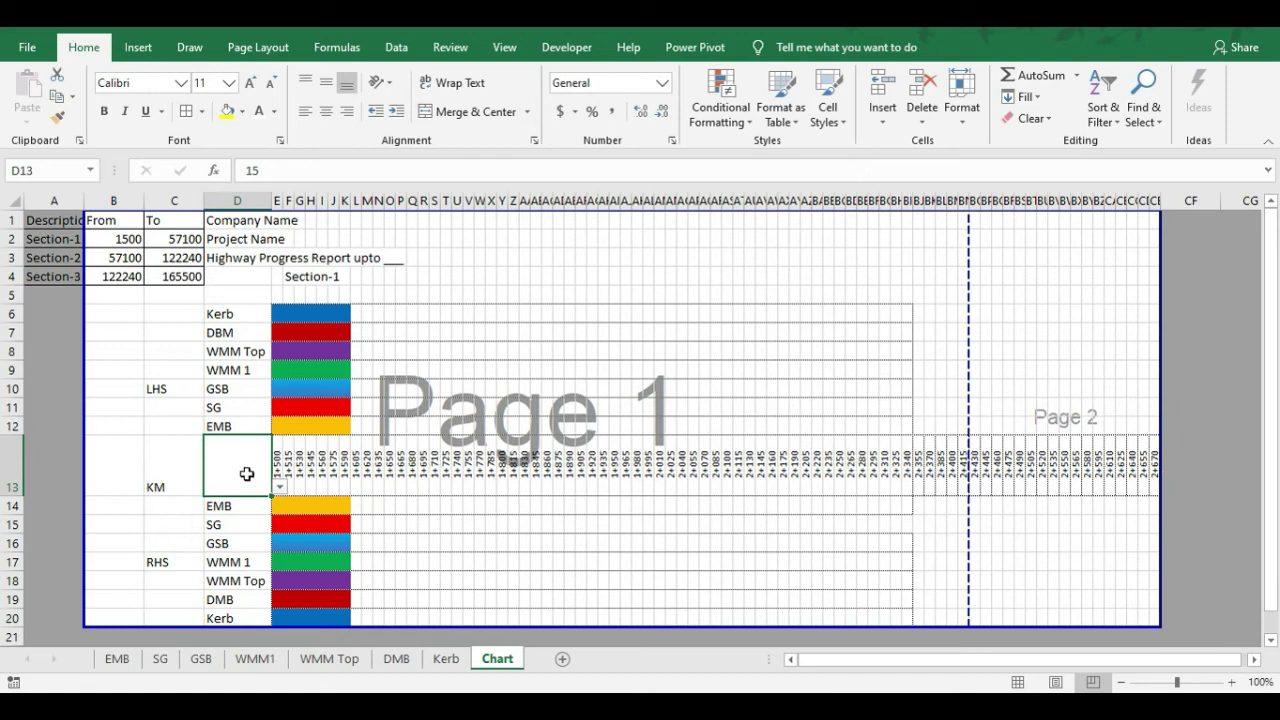
{"action": "left_click", "coordinate": [281, 488]}
{"action": "left_click", "coordinate": [220, 527]}
{"action": "left_click", "coordinate": [281, 488]}
{"action": "left_click", "coordinate": [222, 551]}
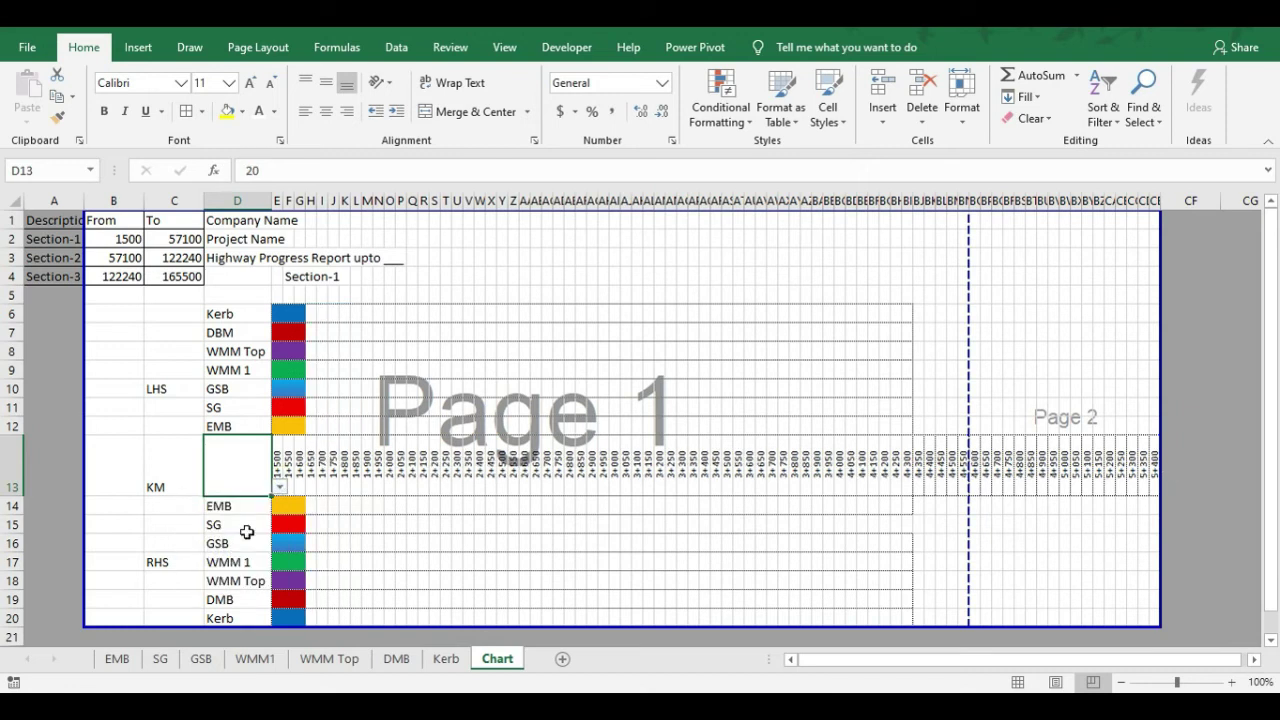
{"action": "left_click", "coordinate": [284, 489]}
{"action": "left_click", "coordinate": [205, 503]}
{"action": "left_click", "coordinate": [281, 488]}
{"action": "left_click_drag", "start_coordinate": [273, 542], "coordinate": [273, 512]}
{"action": "left_click", "coordinate": [205, 503]}
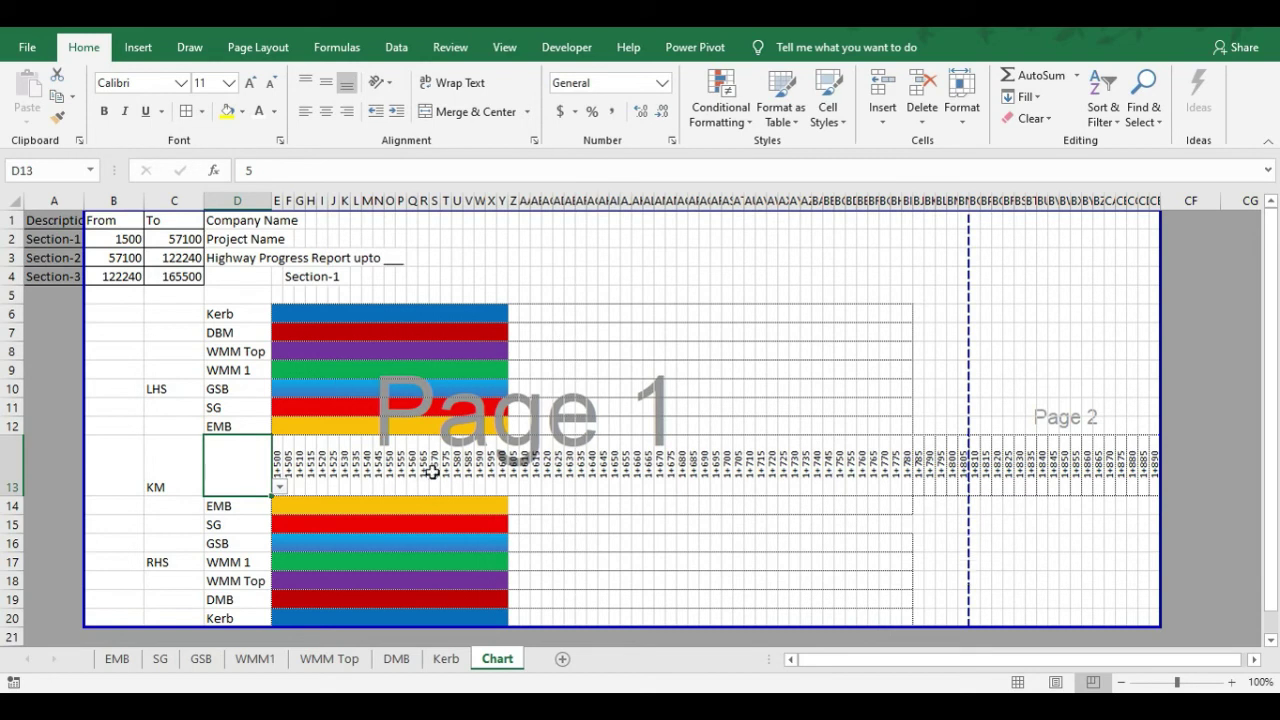
Check the print preview of the chart, then select the LHS label cells C6:C12
{"action": "scroll", "coordinate": [432, 470], "scroll_direction": "down", "scroll_amount": 2}
{"action": "left_click", "coordinate": [258, 540]}
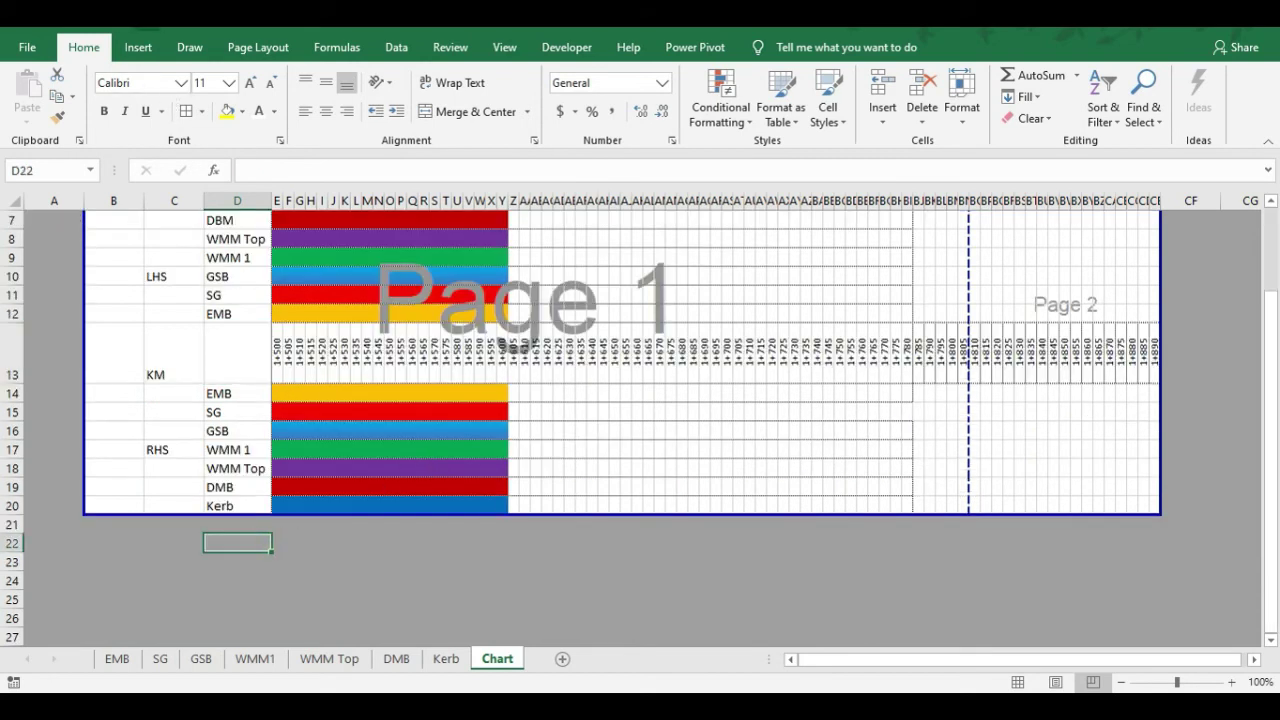
{"action": "key", "text": "ctrl+p"}
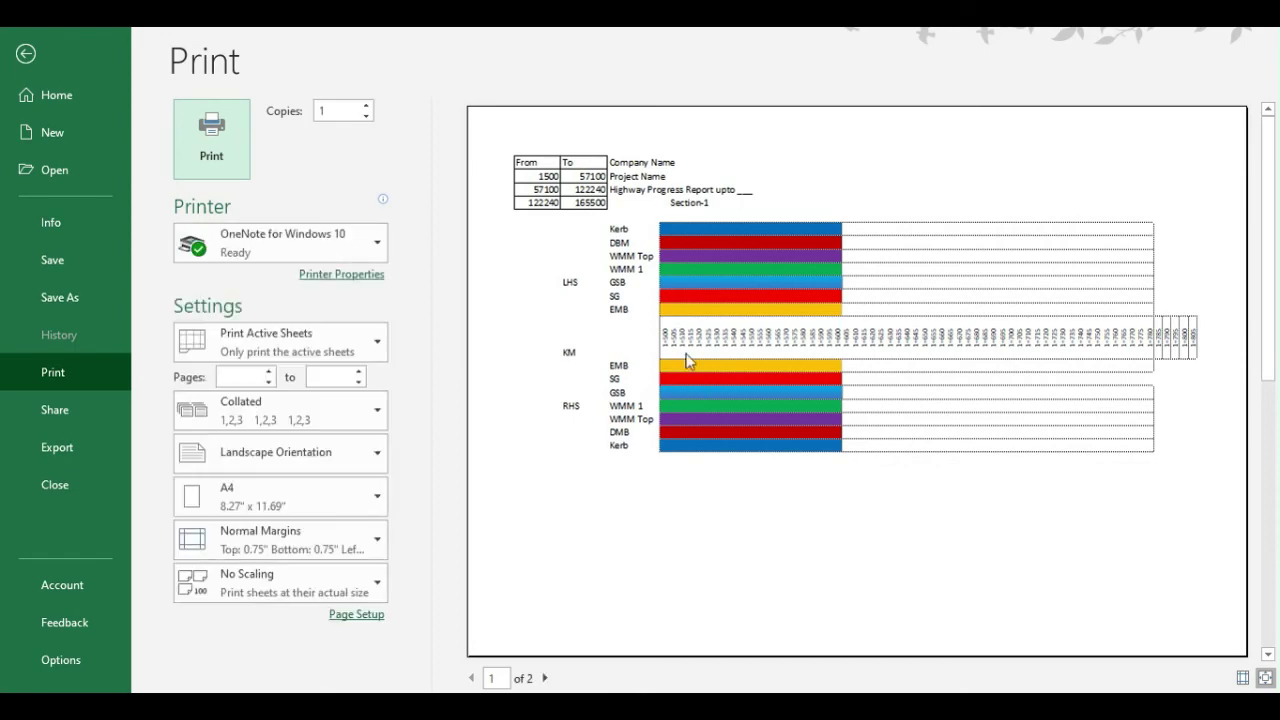
{"action": "key", "text": "Escape"}
{"action": "left_click_drag", "start_coordinate": [174, 322], "coordinate": [174, 420]}
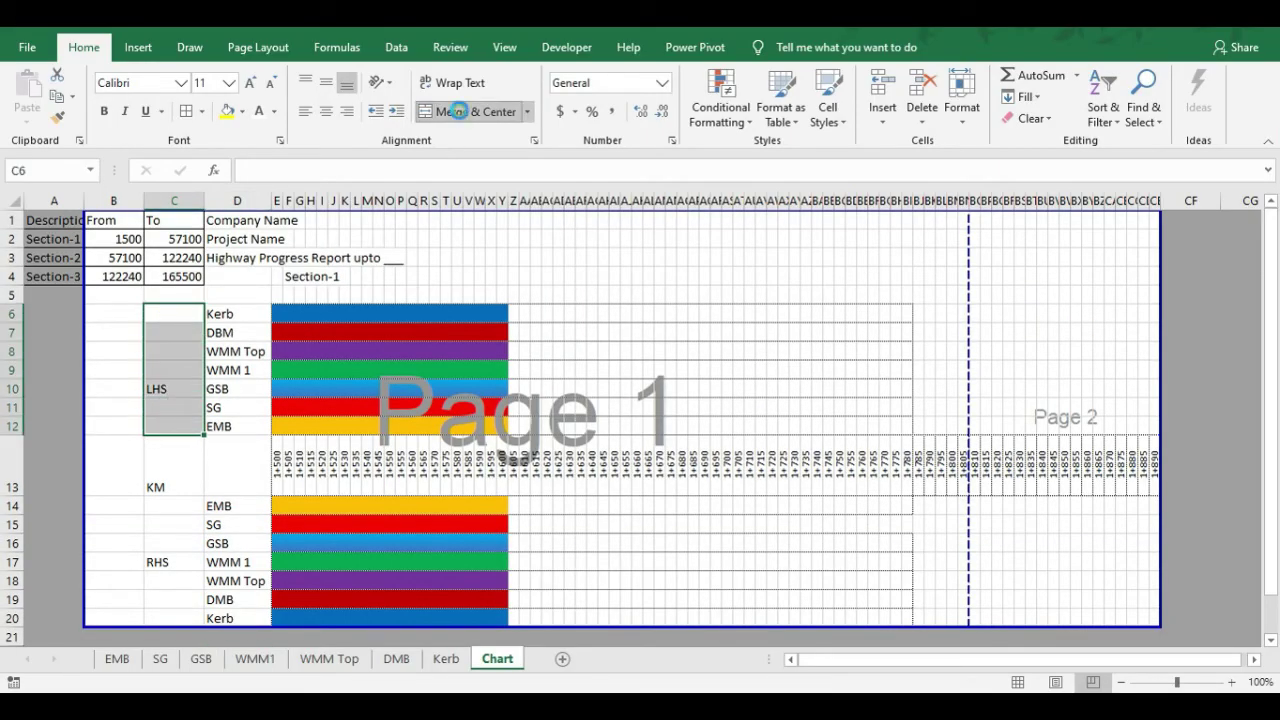
Merge the LHS label cells C6:C12, rotate the text upward, centre it vertically and bold it
{"action": "left_click", "coordinate": [455, 111]}
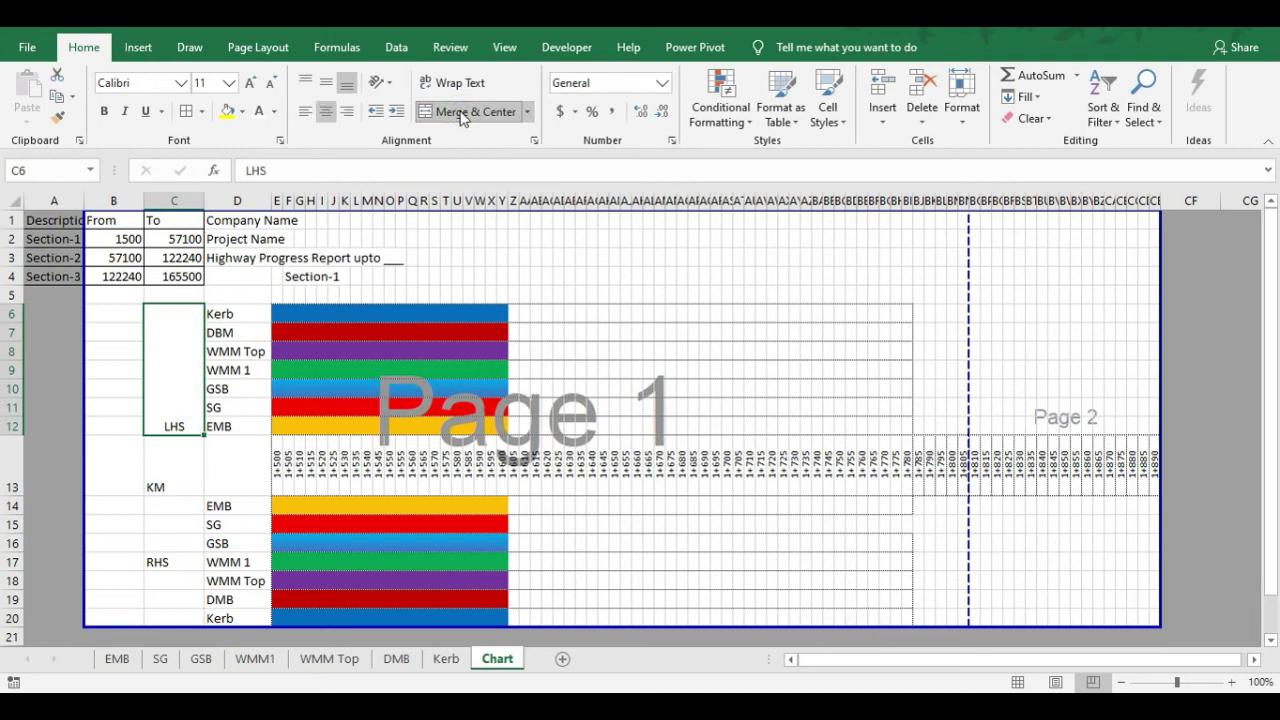
{"action": "left_click", "coordinate": [380, 82]}
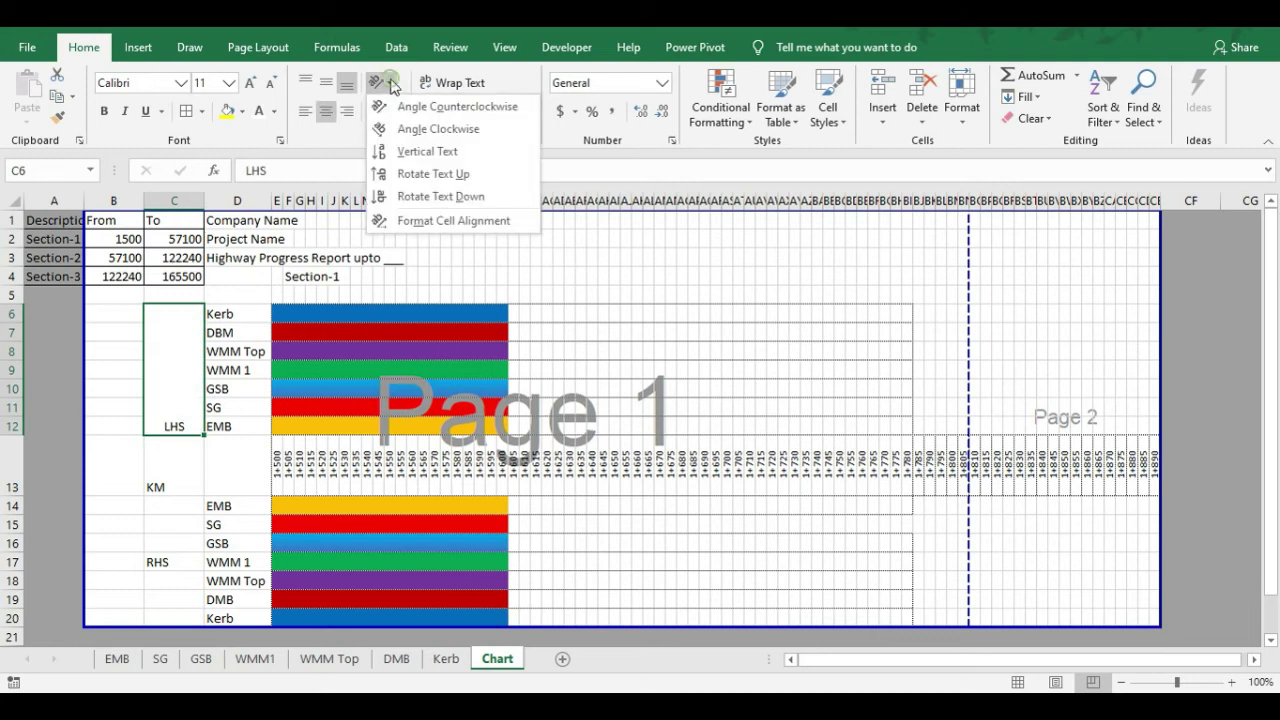
{"action": "left_click", "coordinate": [417, 170]}
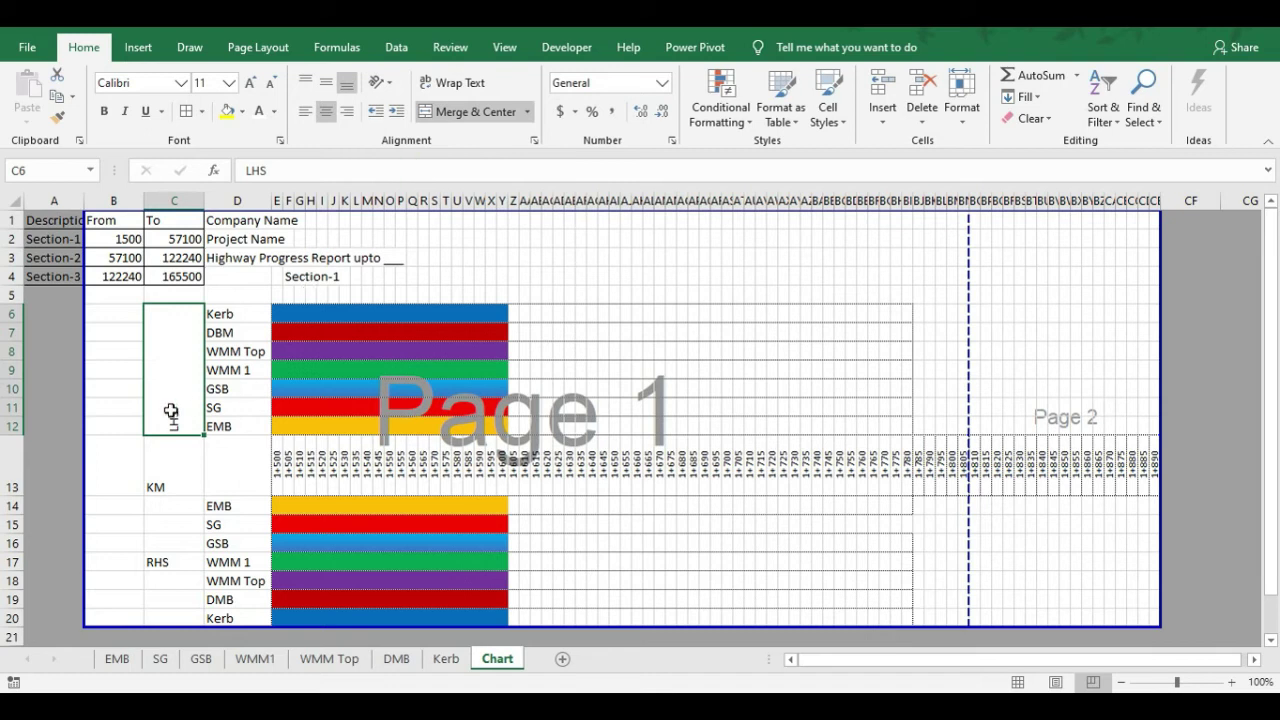
{"action": "left_click", "coordinate": [326, 82]}
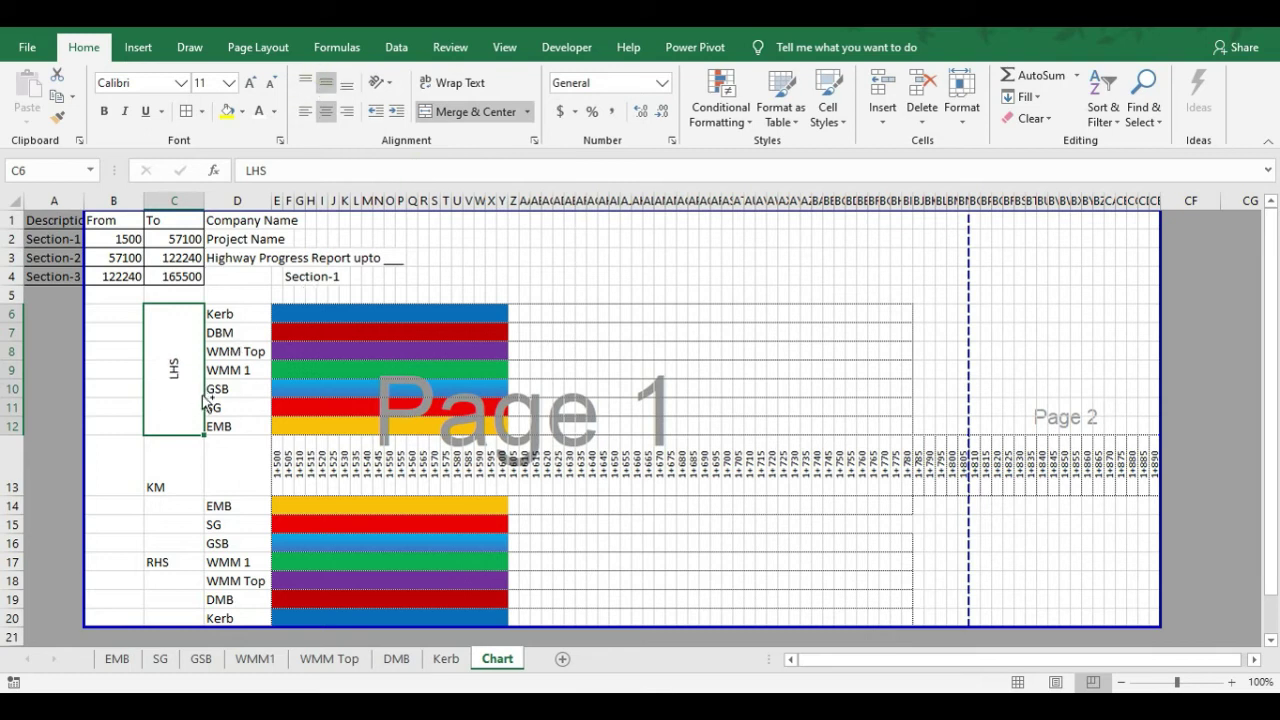
{"action": "key", "text": "ctrl+b"}
Bold, merge, rotate upward and centre the RHS label C14:C20, then narrow column C
{"action": "left_click_drag", "start_coordinate": [176, 503], "coordinate": [201, 600]}
{"action": "key", "text": "ctrl+b"}
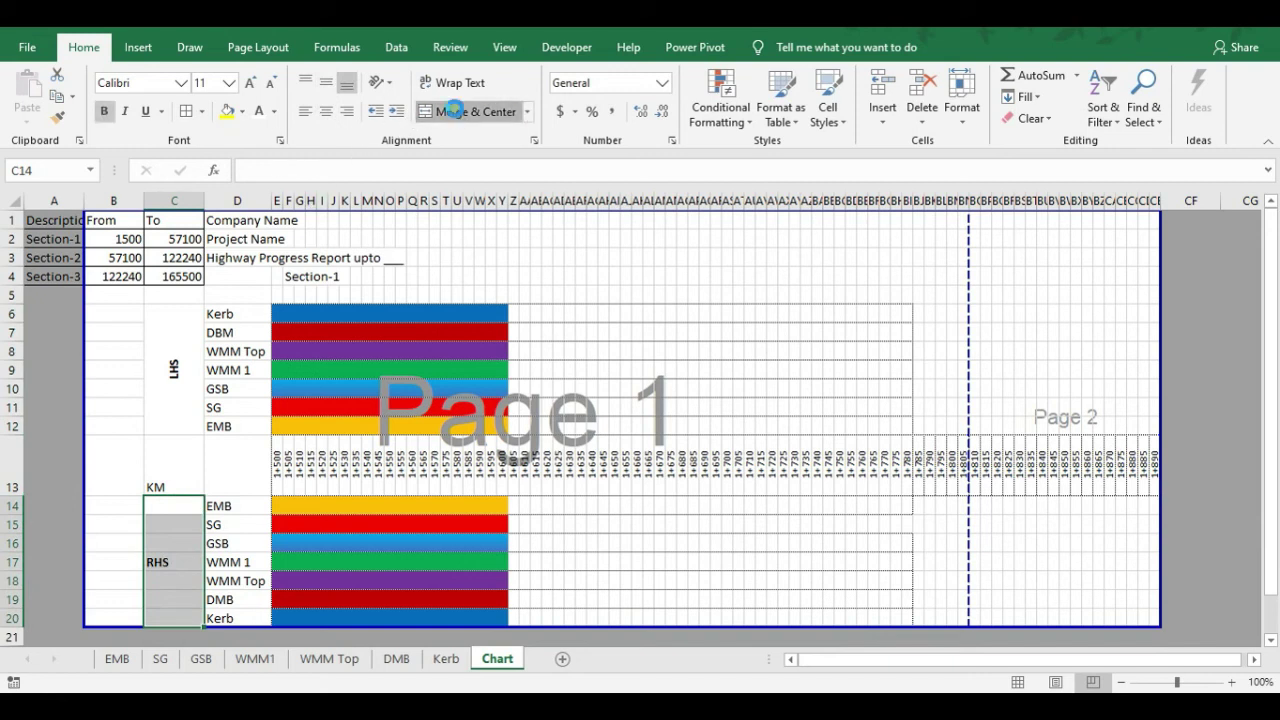
{"action": "left_click", "coordinate": [465, 111]}
{"action": "left_click", "coordinate": [390, 84]}
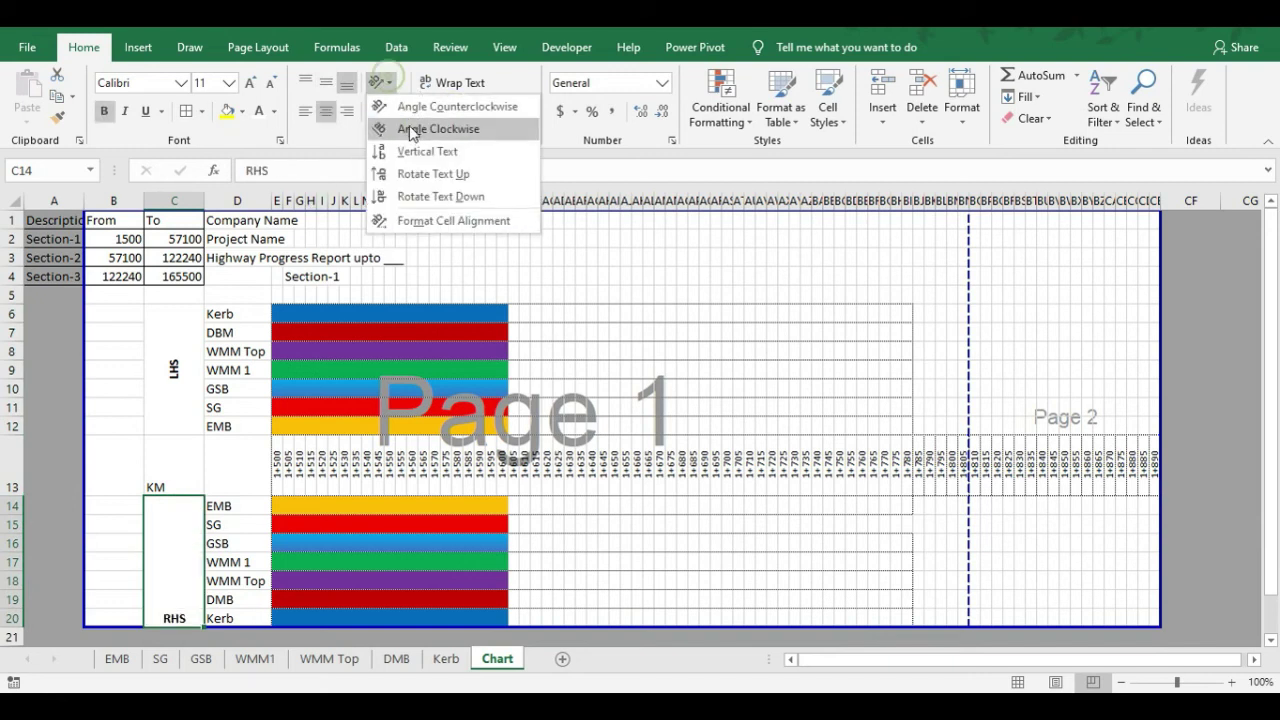
{"action": "left_click", "coordinate": [420, 174]}
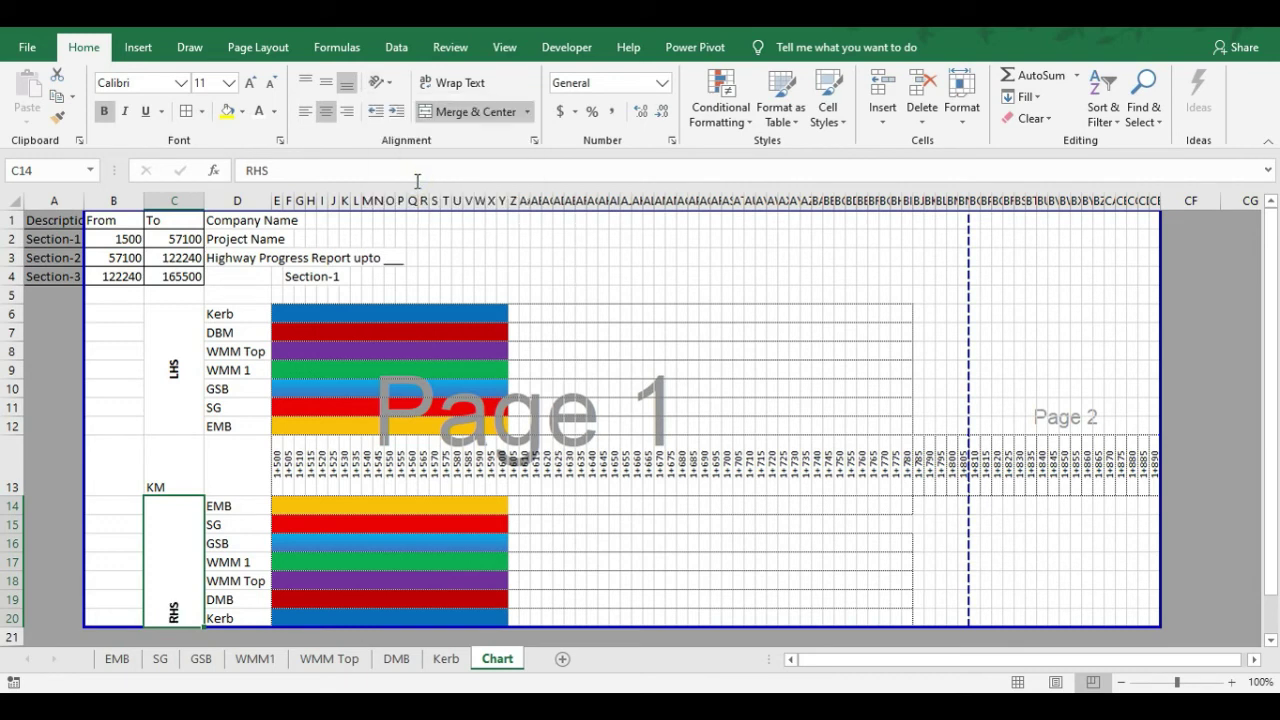
{"action": "left_click", "coordinate": [326, 83]}
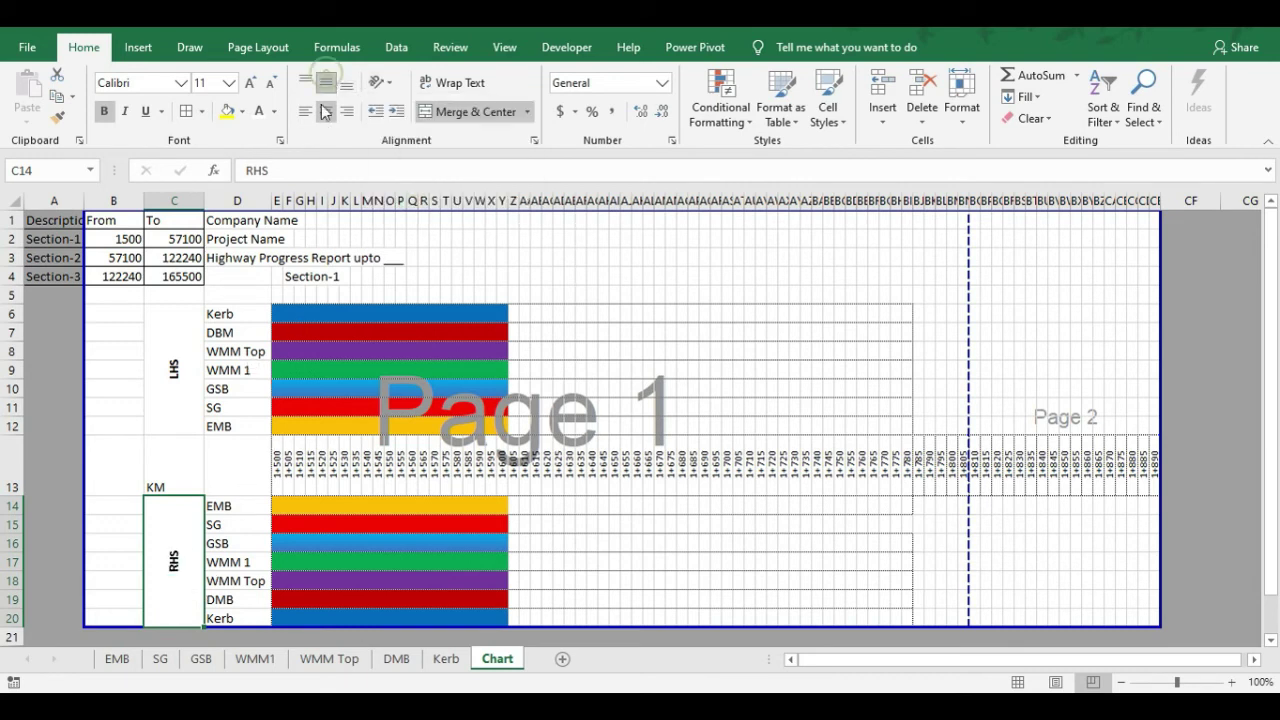
{"action": "left_click", "coordinate": [178, 363]}
{"action": "left_click_drag", "start_coordinate": [206, 204], "coordinate": [177, 204]}
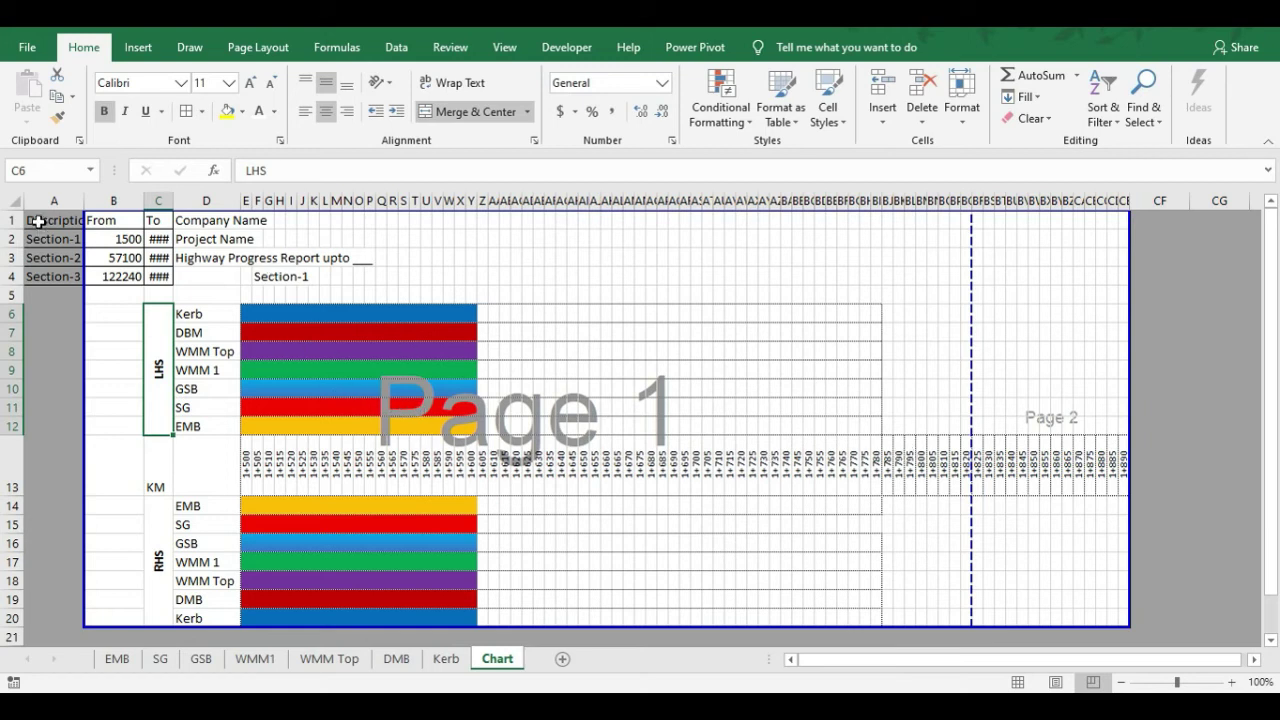
Move the section lookup table A1:C4 out to column BW and check the B13 lookup formula
{"action": "left_click_drag", "start_coordinate": [53, 217], "coordinate": [1060, 235]}
{"action": "scroll", "coordinate": [114, 200], "scroll_direction": "down", "scroll_amount": 1}
{"action": "scroll", "coordinate": [120, 255], "scroll_direction": "up", "scroll_amount": 1}
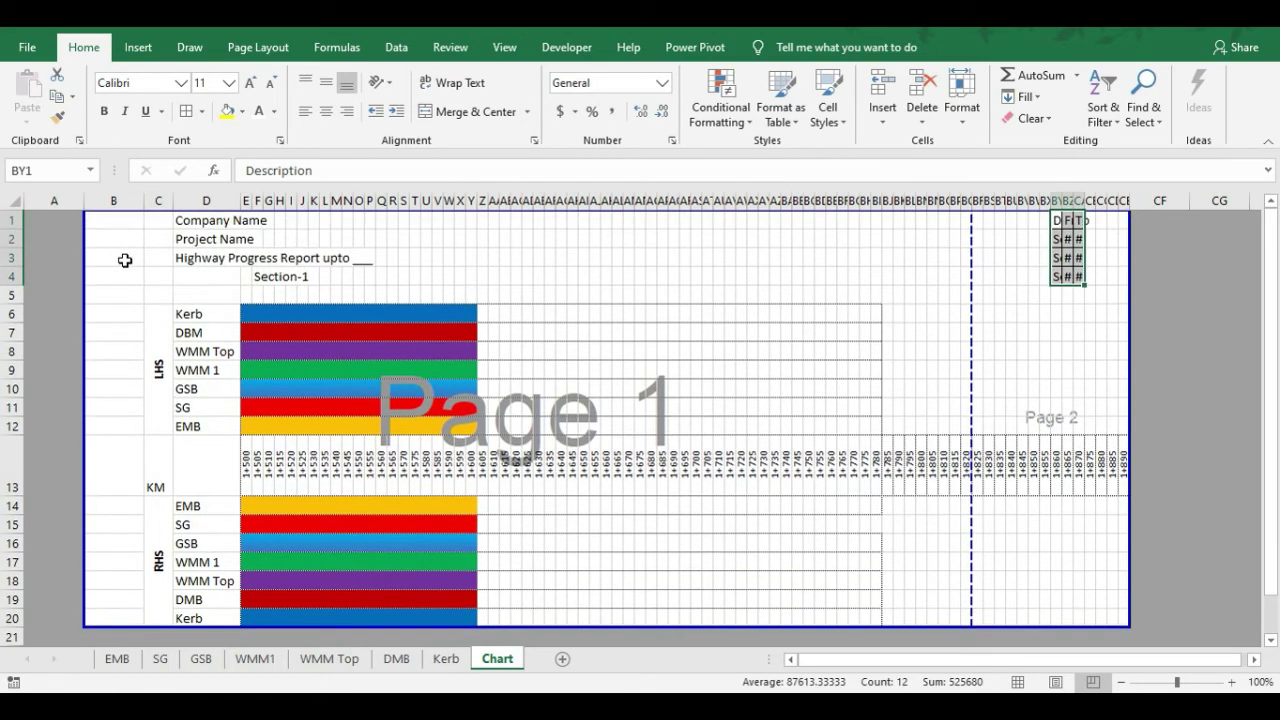
{"action": "left_click", "coordinate": [101, 217]}
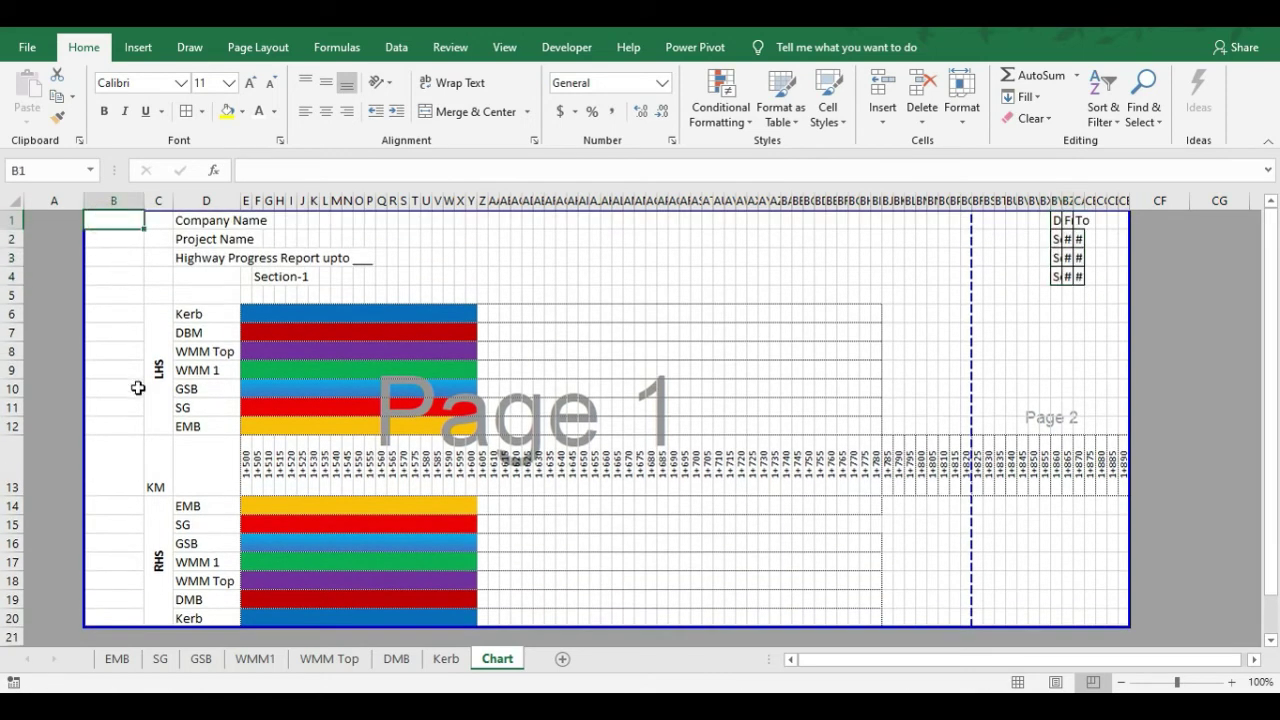
{"action": "left_click", "coordinate": [129, 196]}
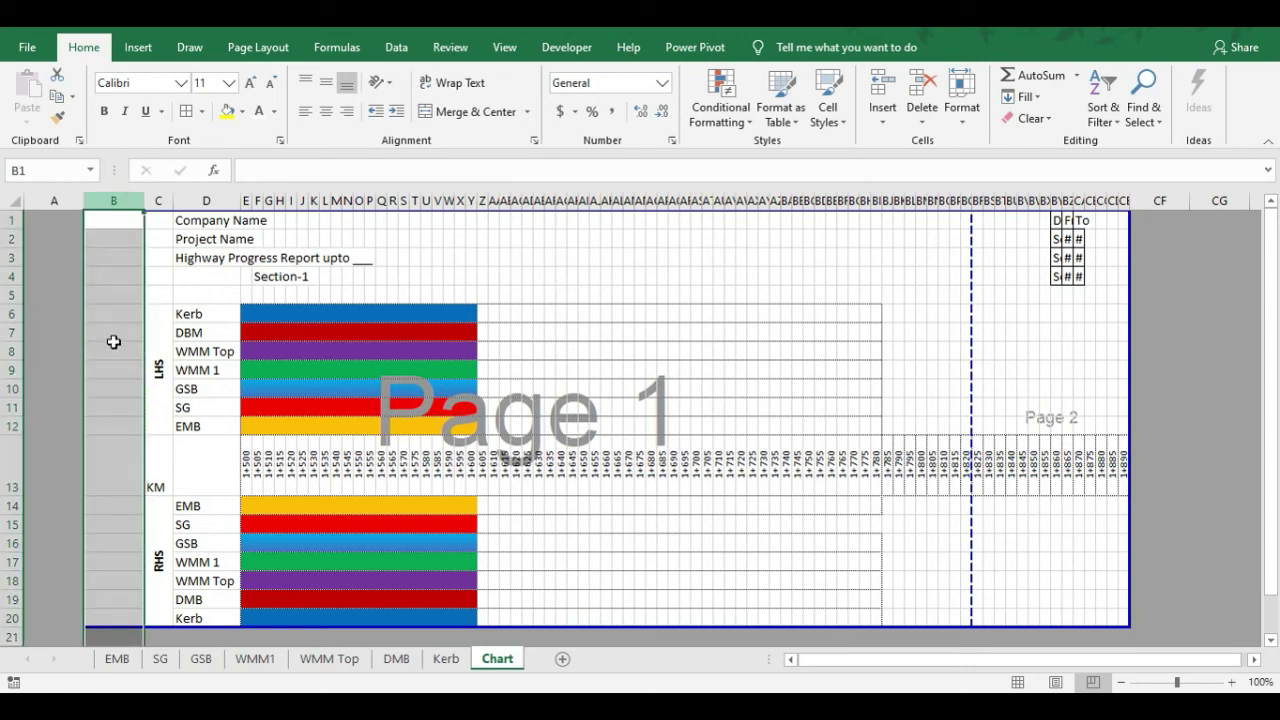
{"action": "left_click", "coordinate": [116, 467]}
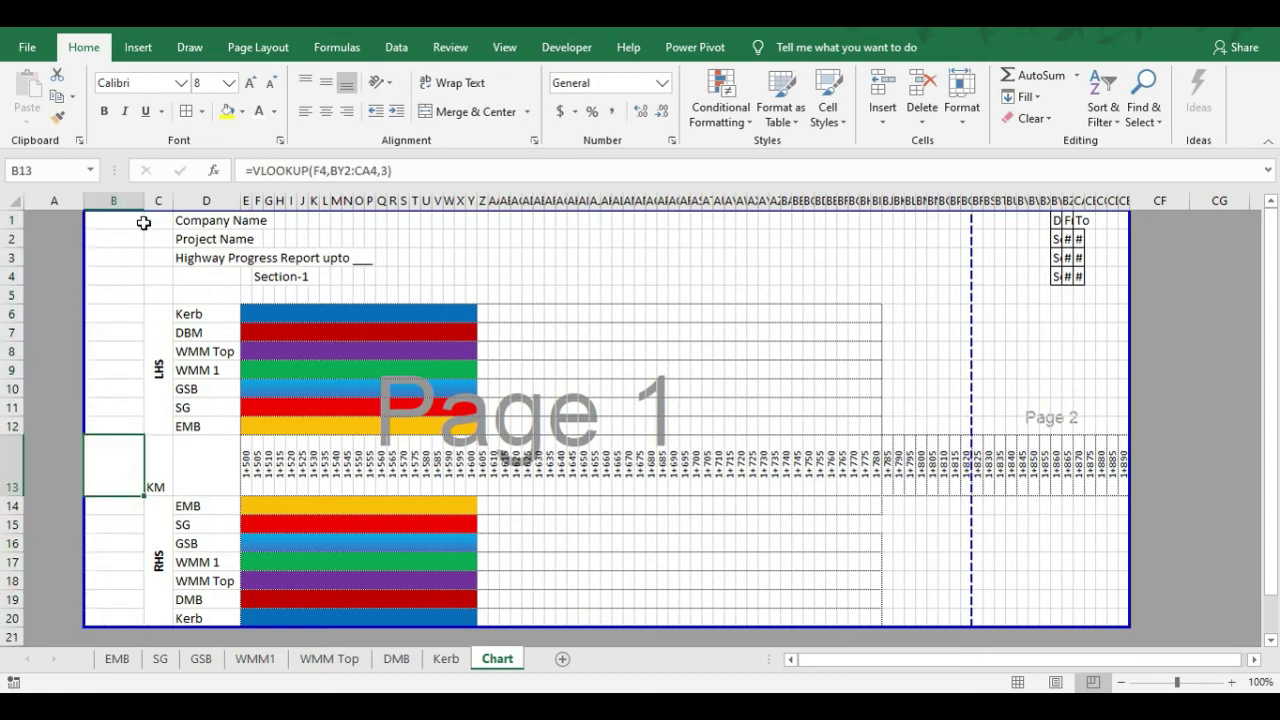
Merge B6:C12 and B14:C20 into the LHS and RHS labels, and narrow columns B and C
{"action": "left_click_drag", "start_coordinate": [128, 316], "coordinate": [163, 420]}
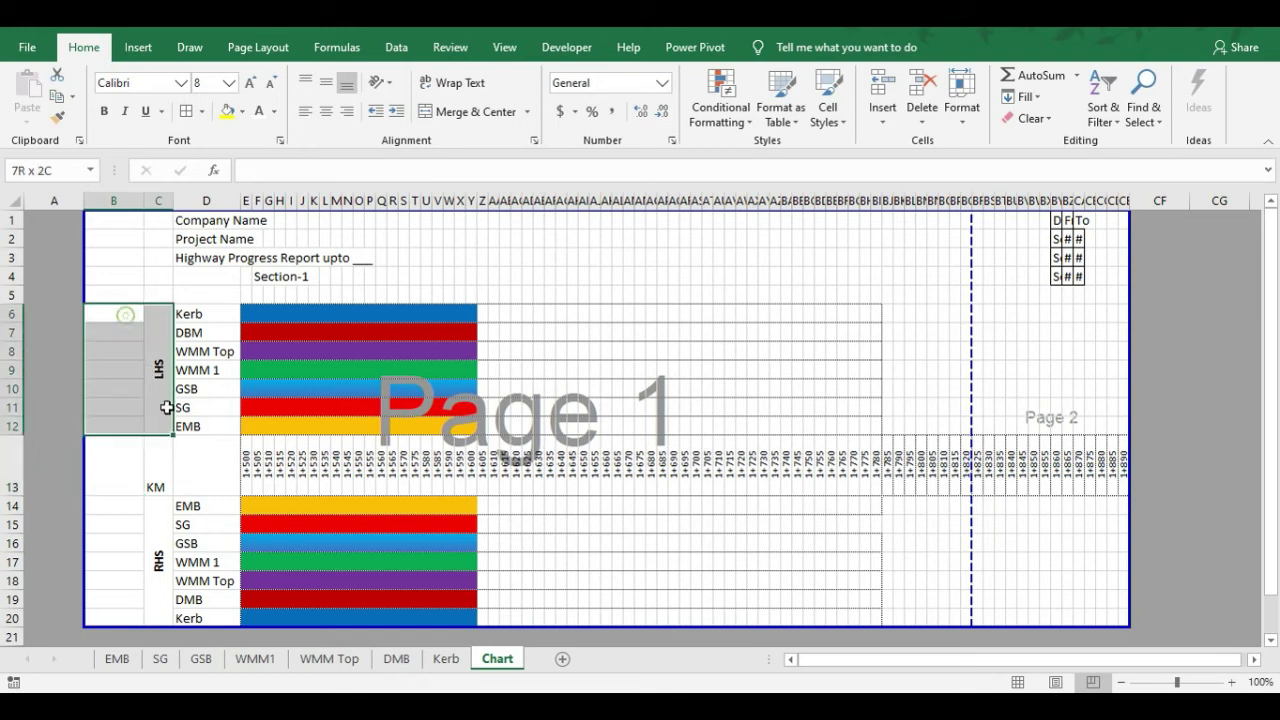
{"action": "left_click", "coordinate": [490, 110]}
{"action": "left_click_drag", "start_coordinate": [173, 205], "coordinate": [97, 205]}
{"action": "left_click_drag", "start_coordinate": [90, 505], "coordinate": [106, 608]}
{"action": "left_click", "coordinate": [465, 110]}
{"action": "left_click", "coordinate": [458, 112]}
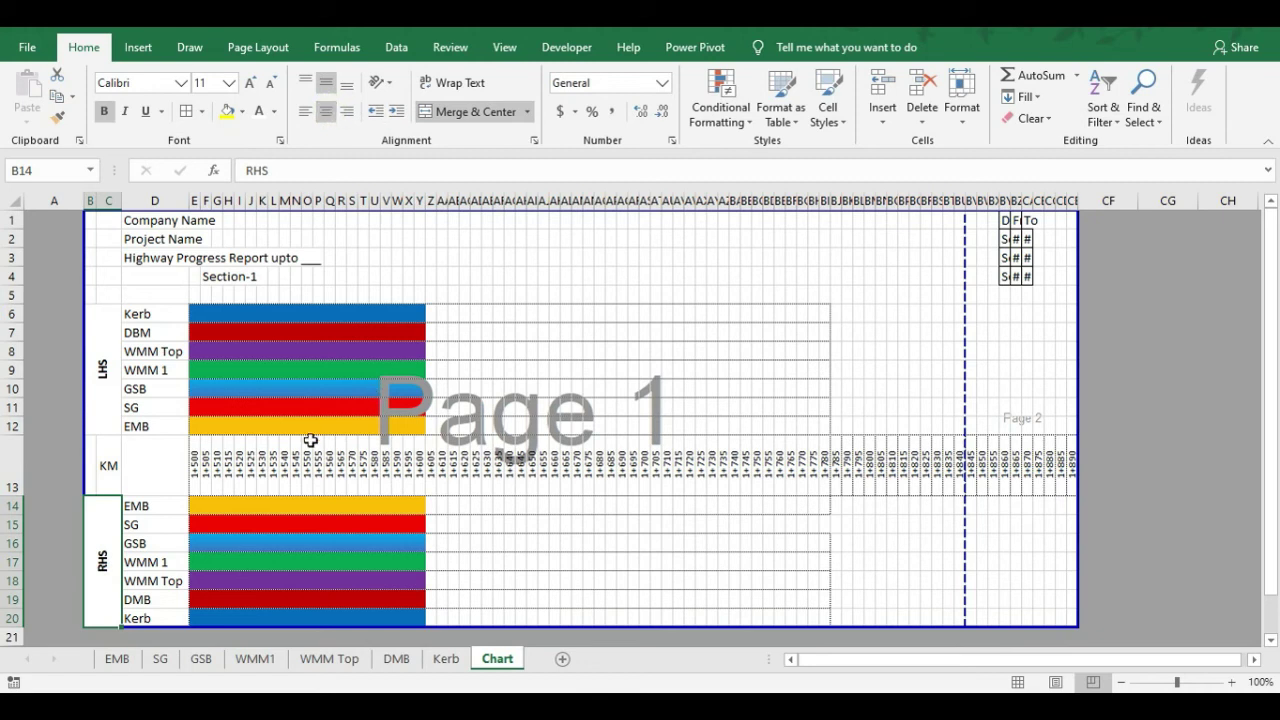
{"action": "left_click_drag", "start_coordinate": [108, 310], "coordinate": [948, 581]}
Border the chart block B6 to row 20 with a double-line outline and thin horizontal inner lines
{"action": "left_click", "coordinate": [203, 111]}
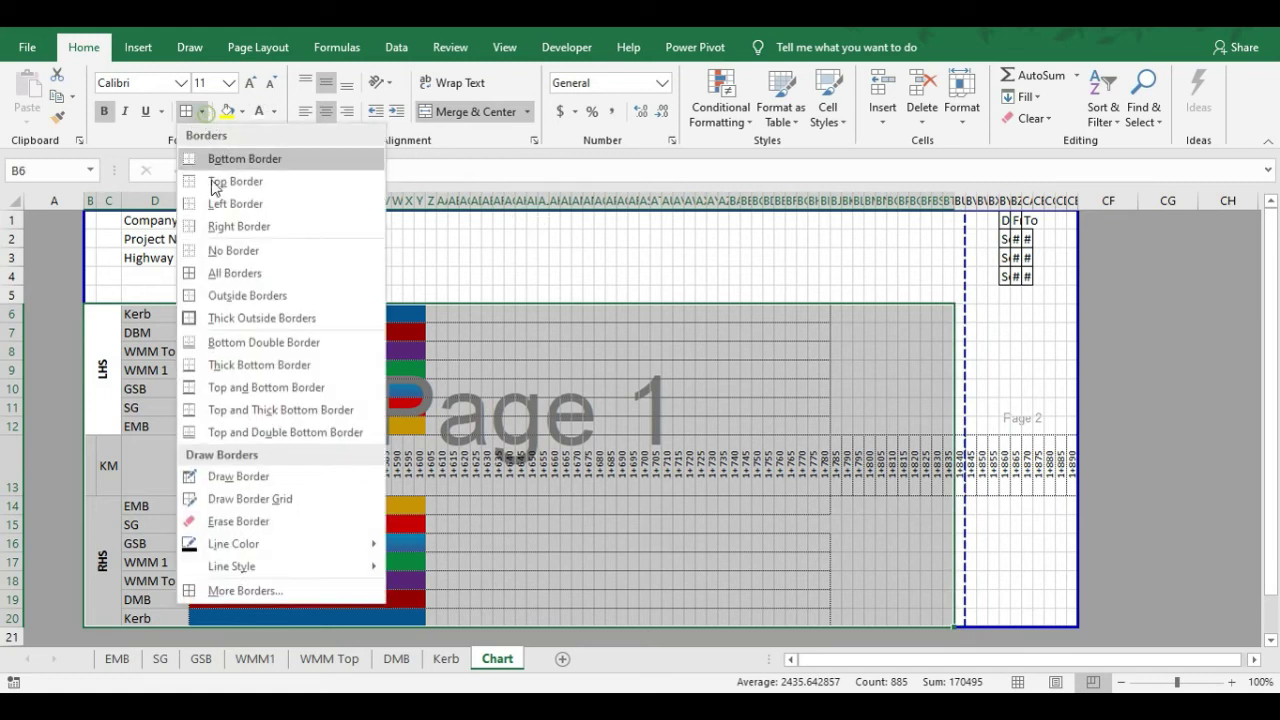
{"action": "left_click", "coordinate": [240, 590]}
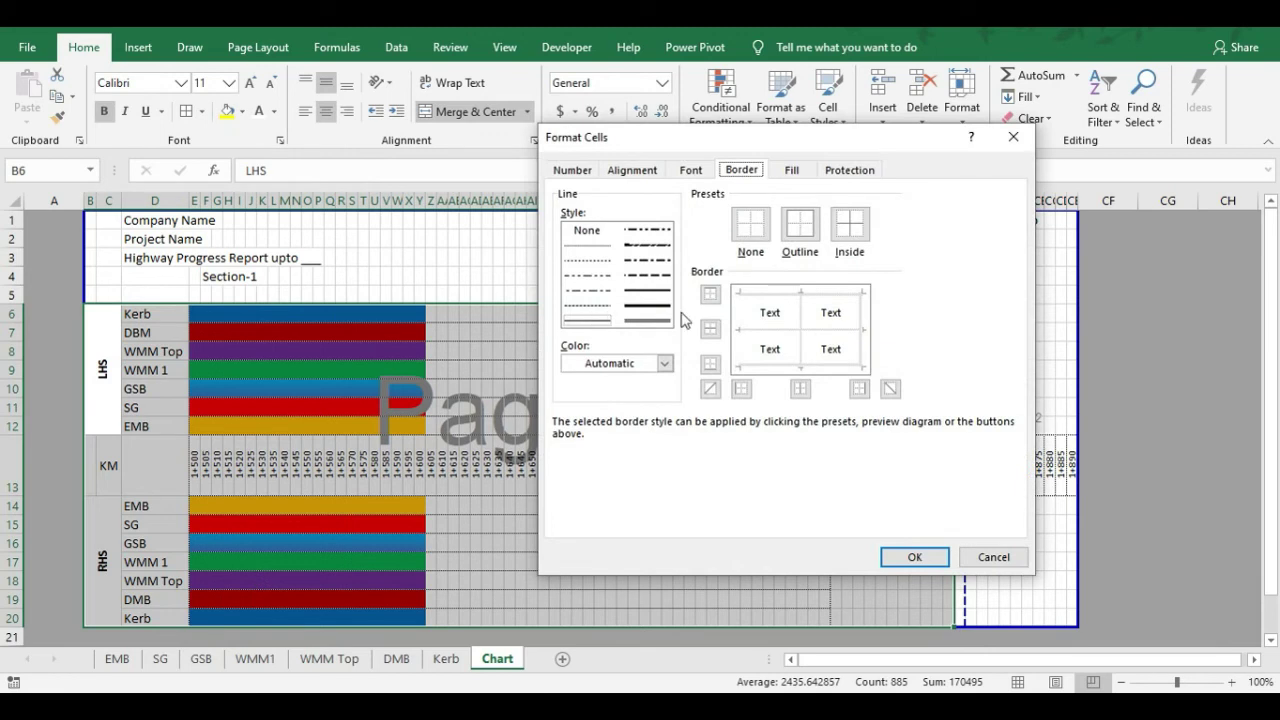
{"action": "left_click", "coordinate": [661, 324]}
{"action": "left_click", "coordinate": [800, 225]}
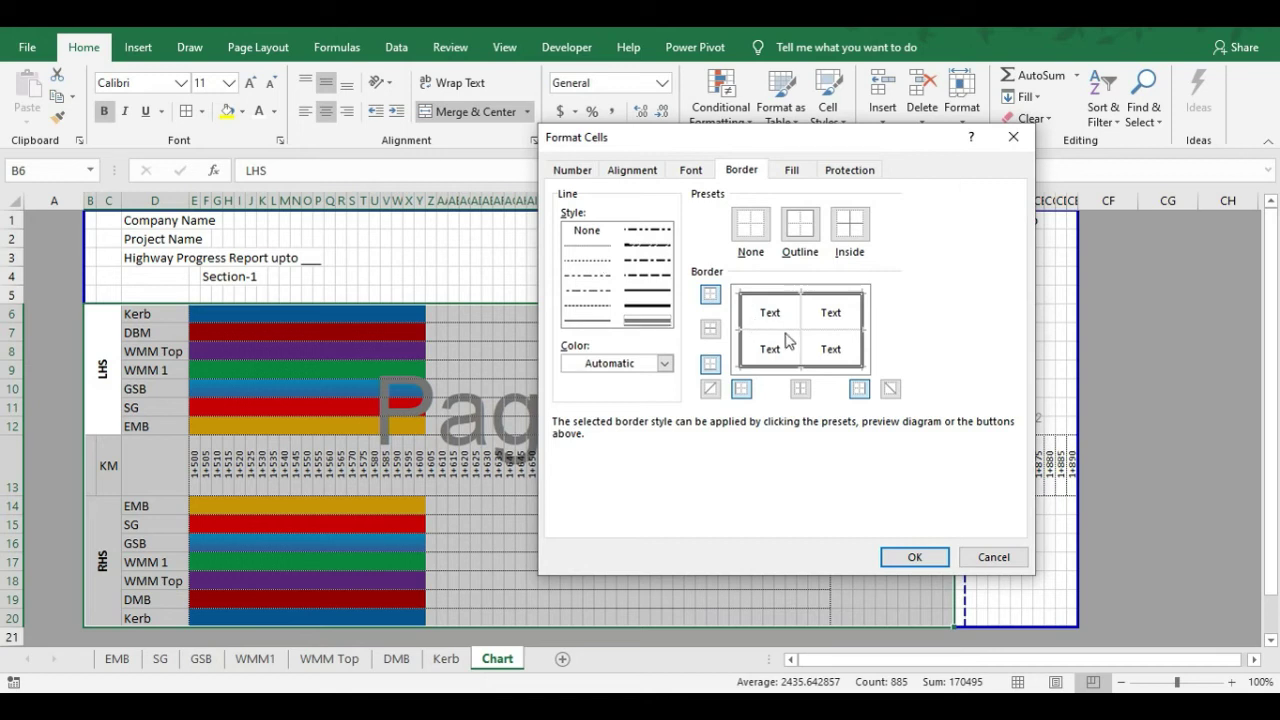
{"action": "left_click", "coordinate": [587, 245]}
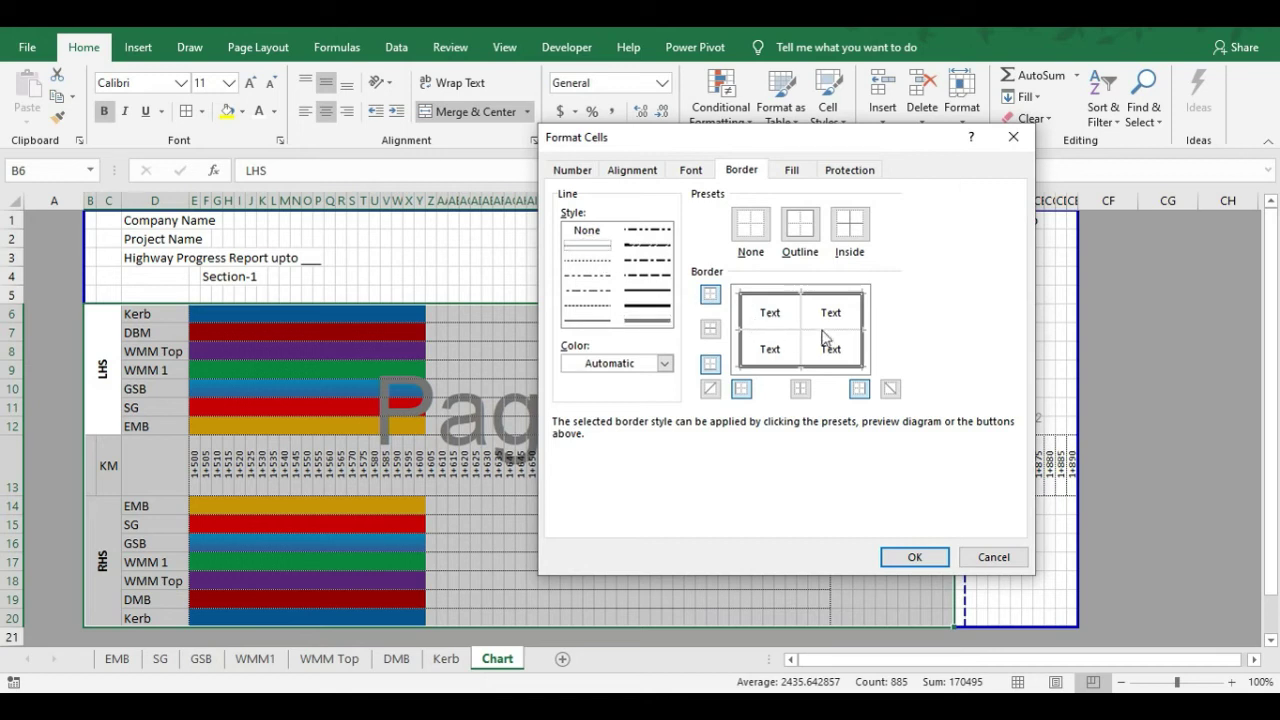
{"action": "left_click", "coordinate": [782, 329]}
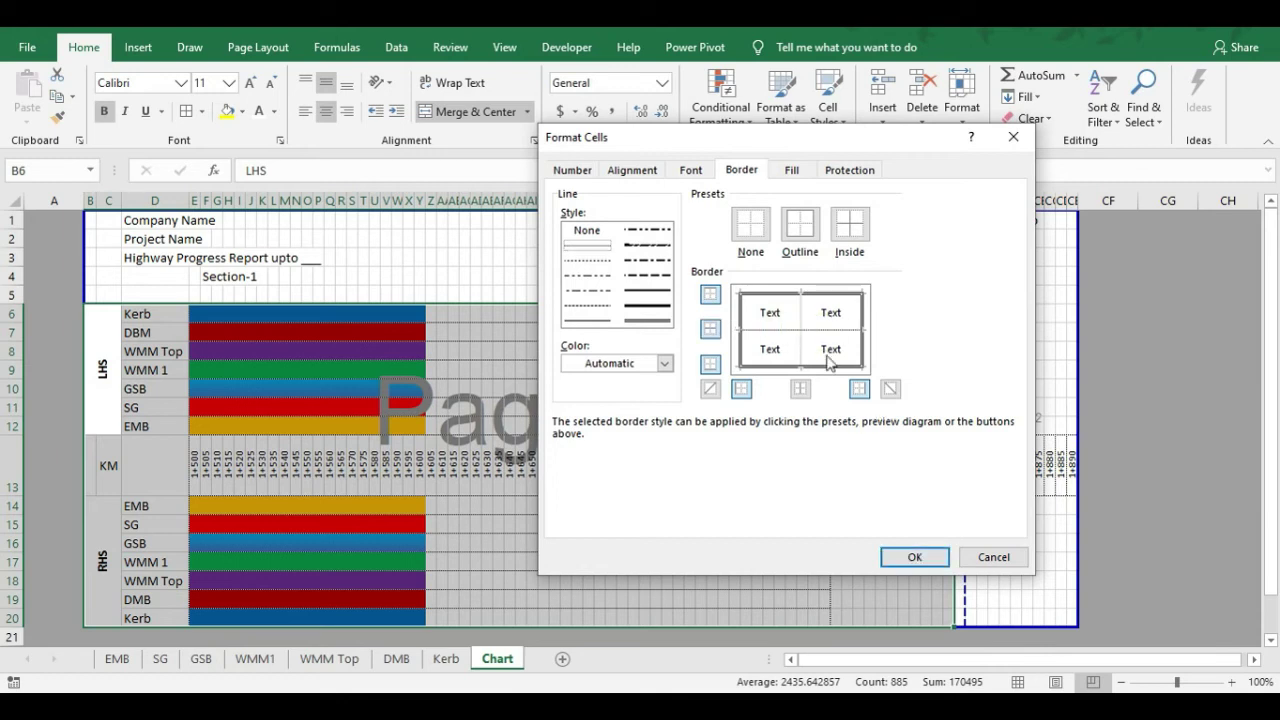
{"action": "left_click", "coordinate": [800, 318]}
{"action": "left_click", "coordinate": [800, 318]}
{"action": "left_click", "coordinate": [800, 318]}
{"action": "left_click", "coordinate": [800, 318]}
{"action": "left_click", "coordinate": [915, 558]}
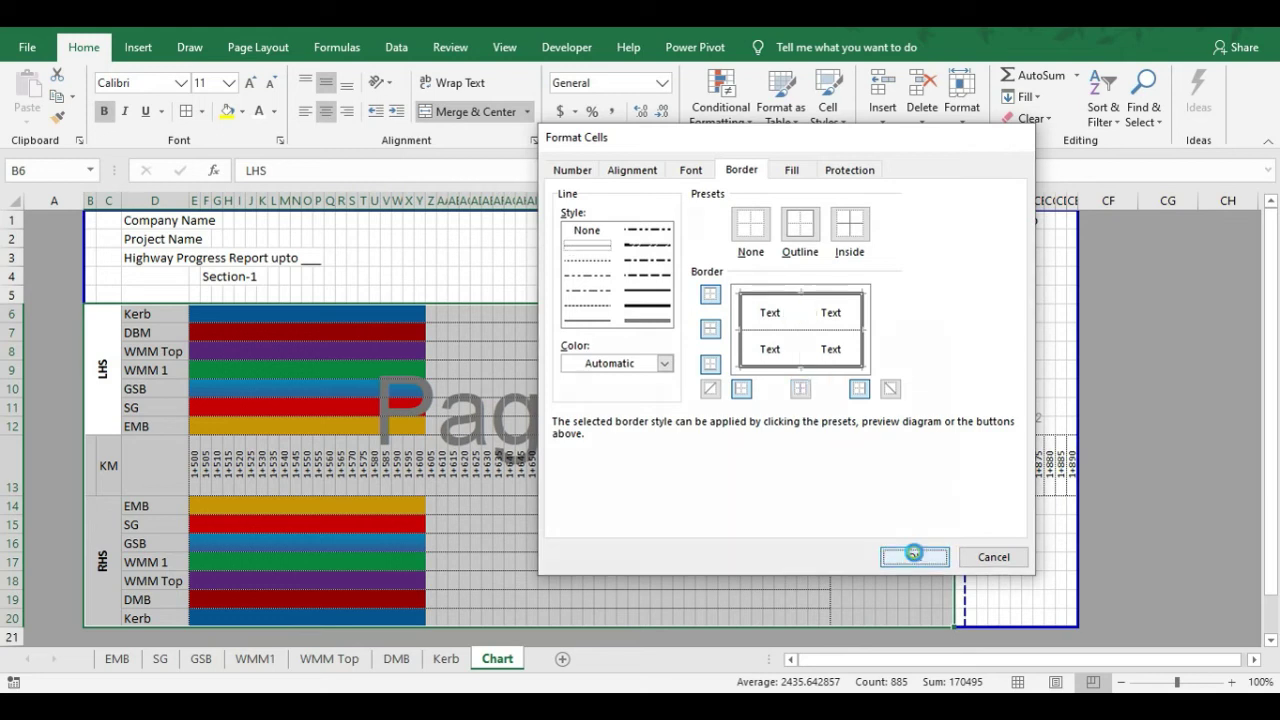
{"action": "left_click", "coordinate": [155, 318]}
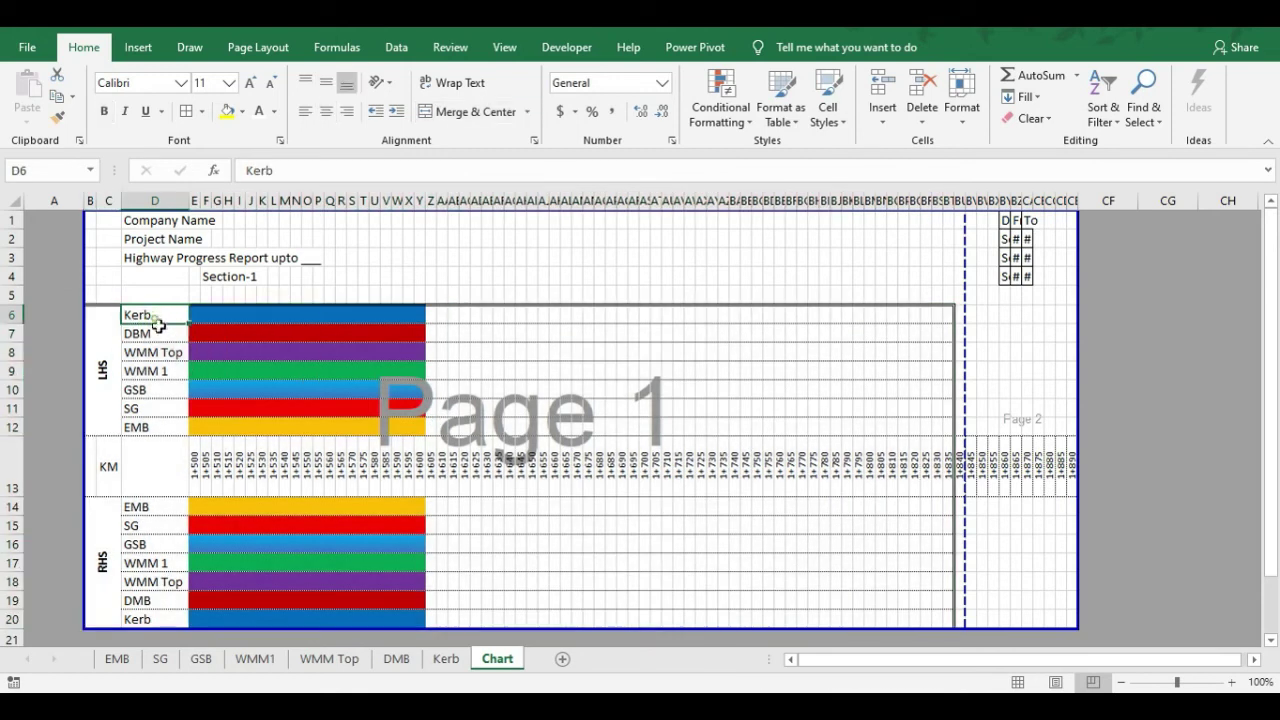
Add a thin right border to the LHS, KM and RHS label block
{"action": "left_click_drag", "start_coordinate": [153, 582], "coordinate": [163, 600]}
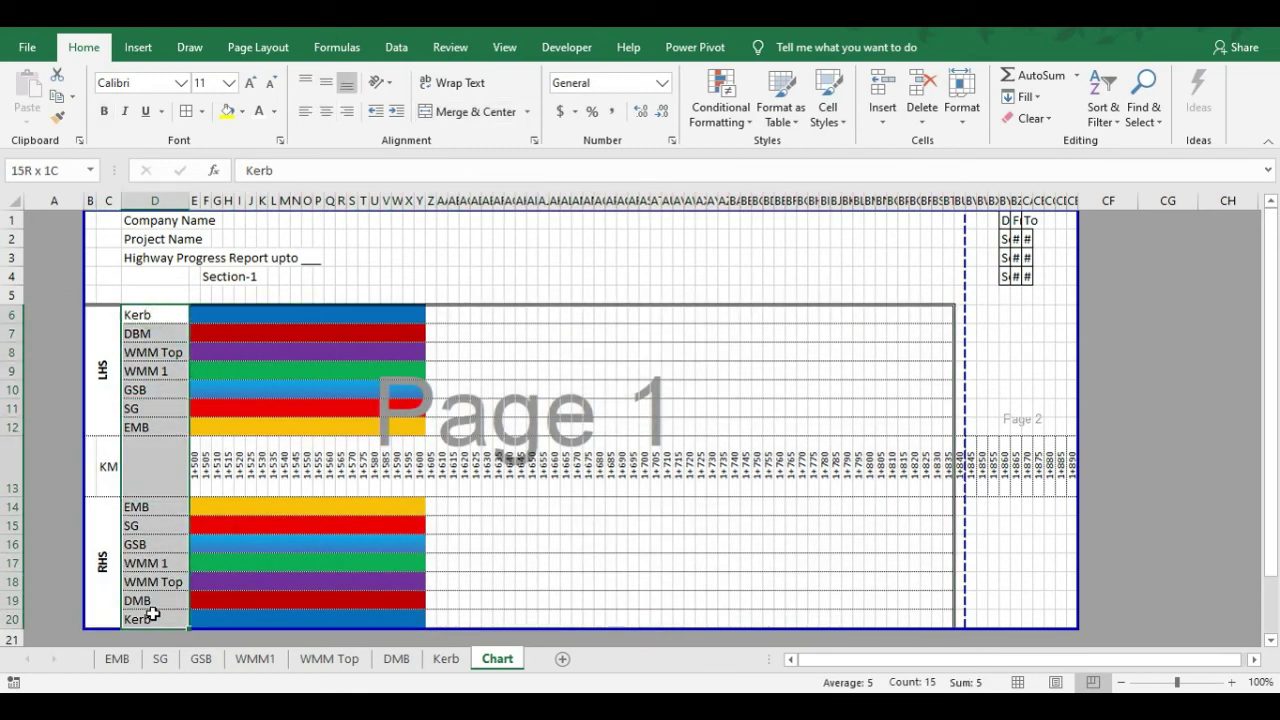
{"action": "left_click", "coordinate": [102, 451]}
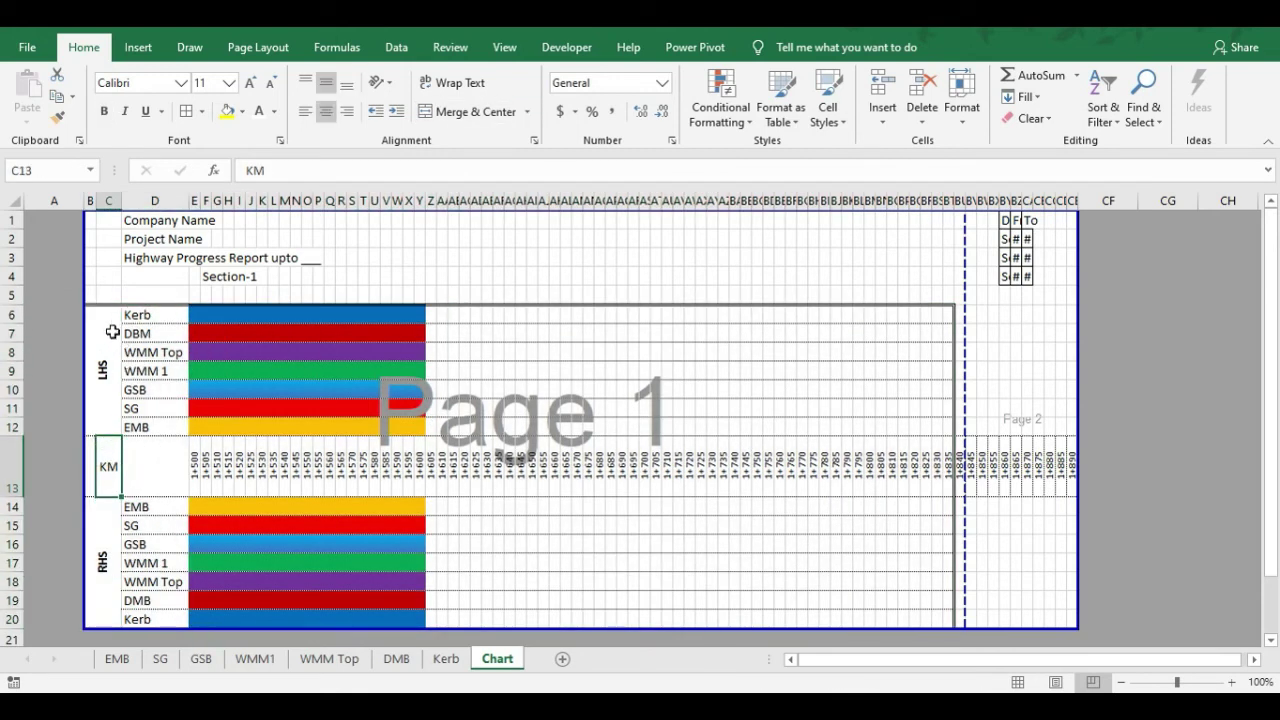
{"action": "left_click_drag", "start_coordinate": [105, 319], "coordinate": [105, 604]}
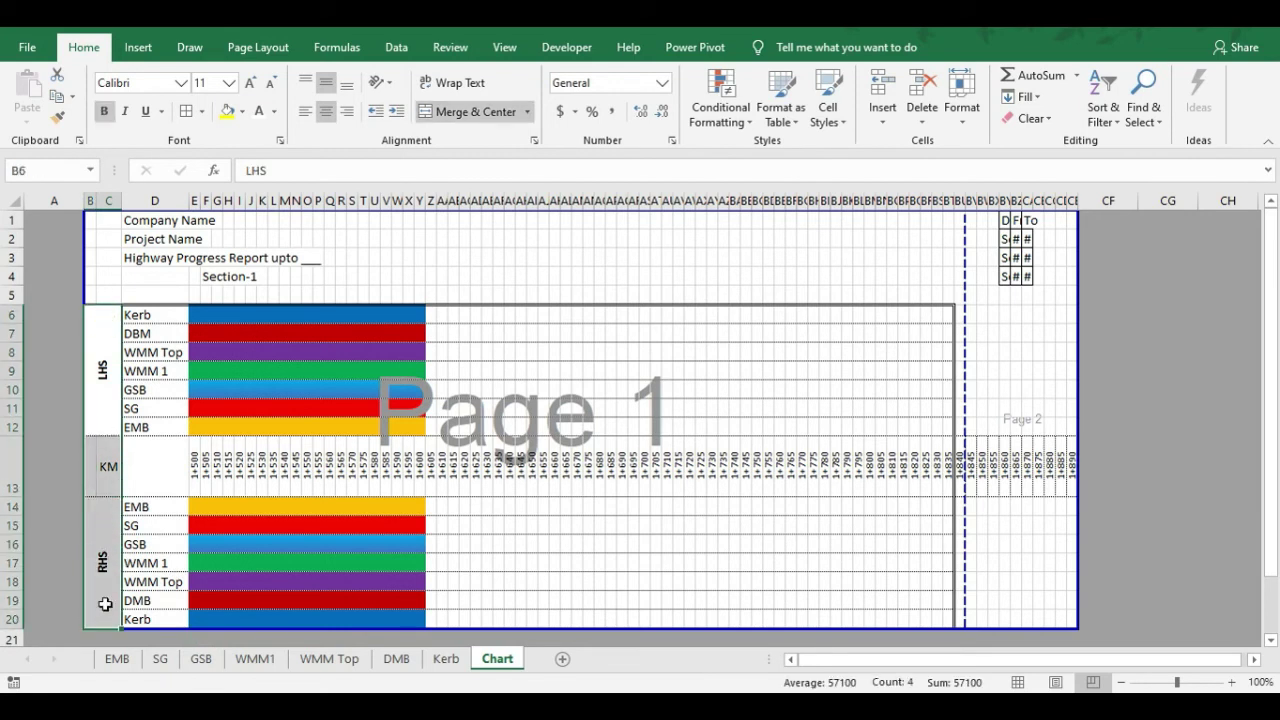
{"action": "right_click", "coordinate": [107, 594]}
{"action": "key", "text": "f"}
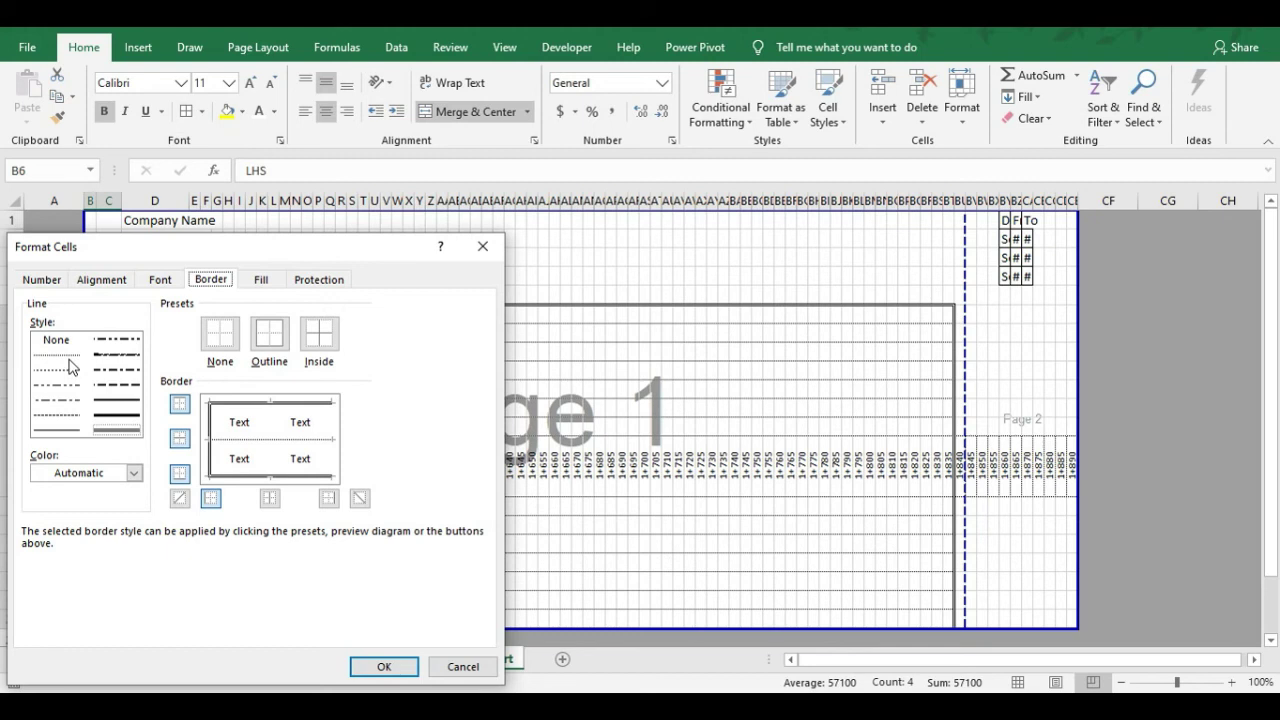
{"action": "left_click", "coordinate": [72, 434]}
{"action": "left_click", "coordinate": [334, 429]}
{"action": "left_click", "coordinate": [384, 666]}
Add thin top and bottom borders along the whole KM row
{"action": "left_click", "coordinate": [272, 470]}
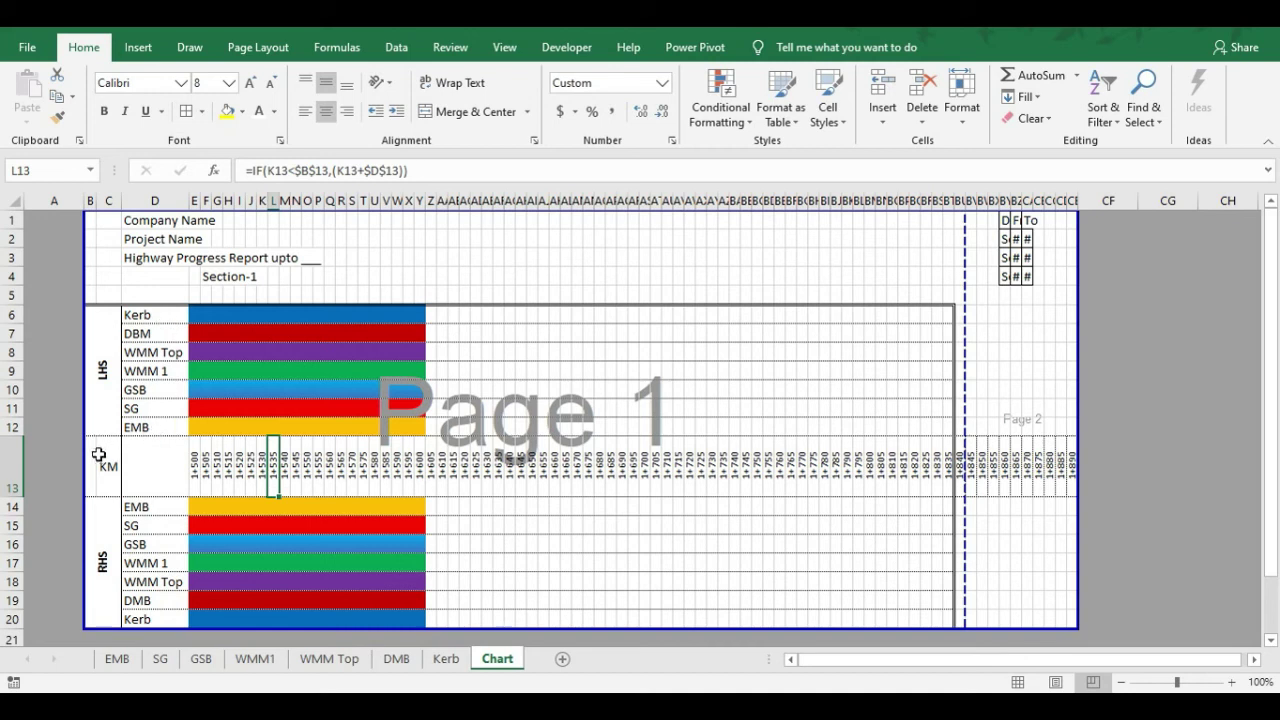
{"action": "left_click_drag", "start_coordinate": [94, 456], "coordinate": [1068, 467]}
{"action": "key", "text": "shift+F10"}
{"action": "key", "text": "f"}
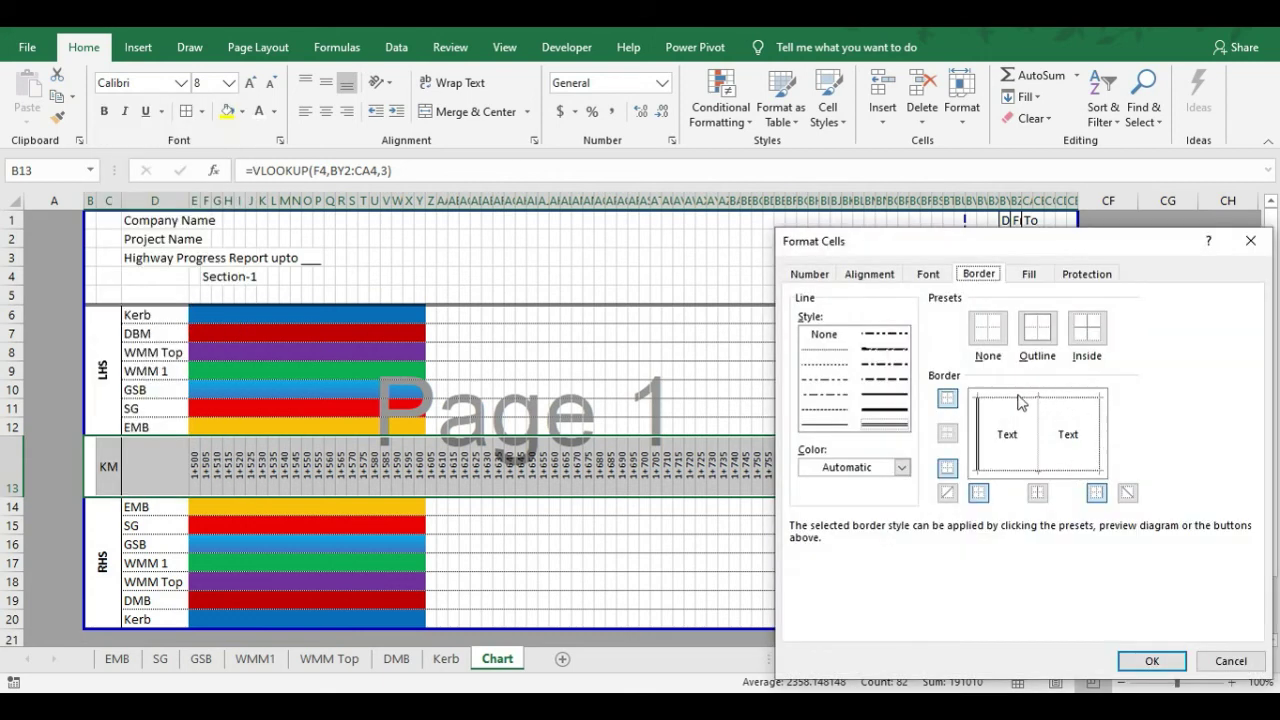
{"action": "left_click", "coordinate": [835, 424]}
{"action": "left_click", "coordinate": [1070, 408]}
{"action": "left_click", "coordinate": [1082, 472]}
{"action": "left_click", "coordinate": [1148, 661]}
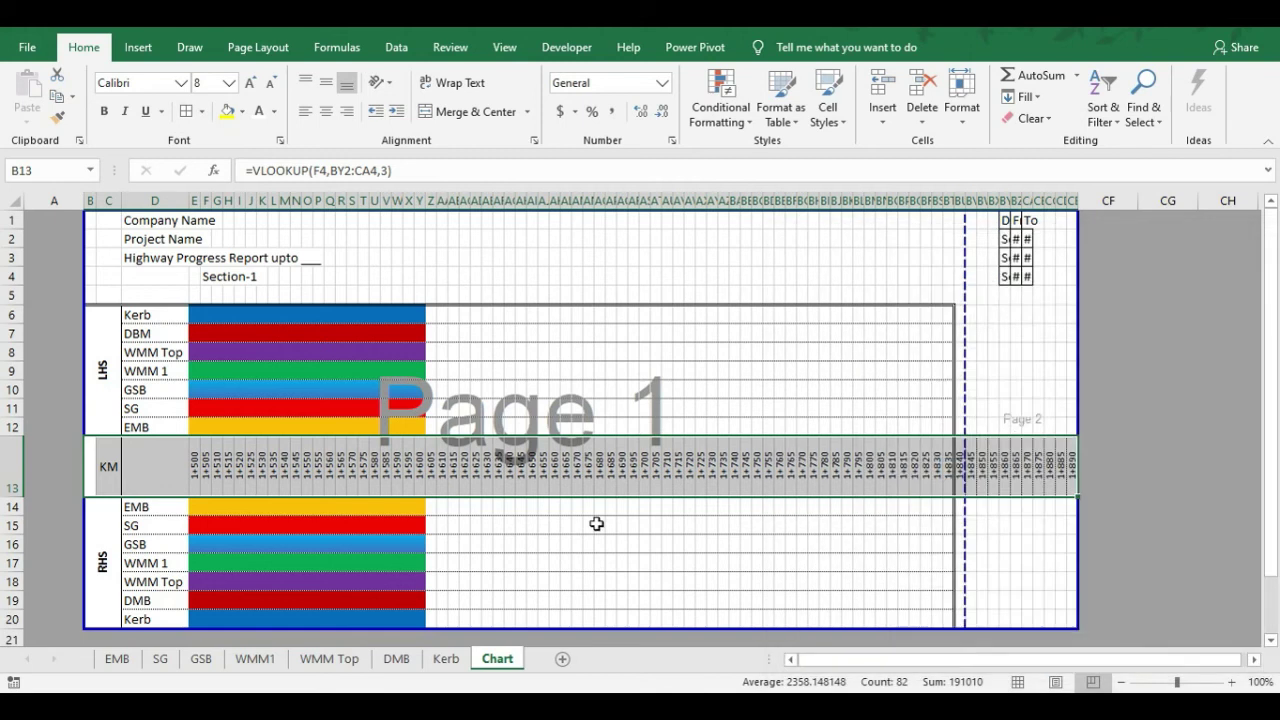
{"action": "left_click", "coordinate": [596, 524]}
Add a thin right border to the row names from Kerb to Kerb
{"action": "left_click_drag", "start_coordinate": [171, 315], "coordinate": [180, 621]}
{"action": "key", "text": "ctrl+1"}
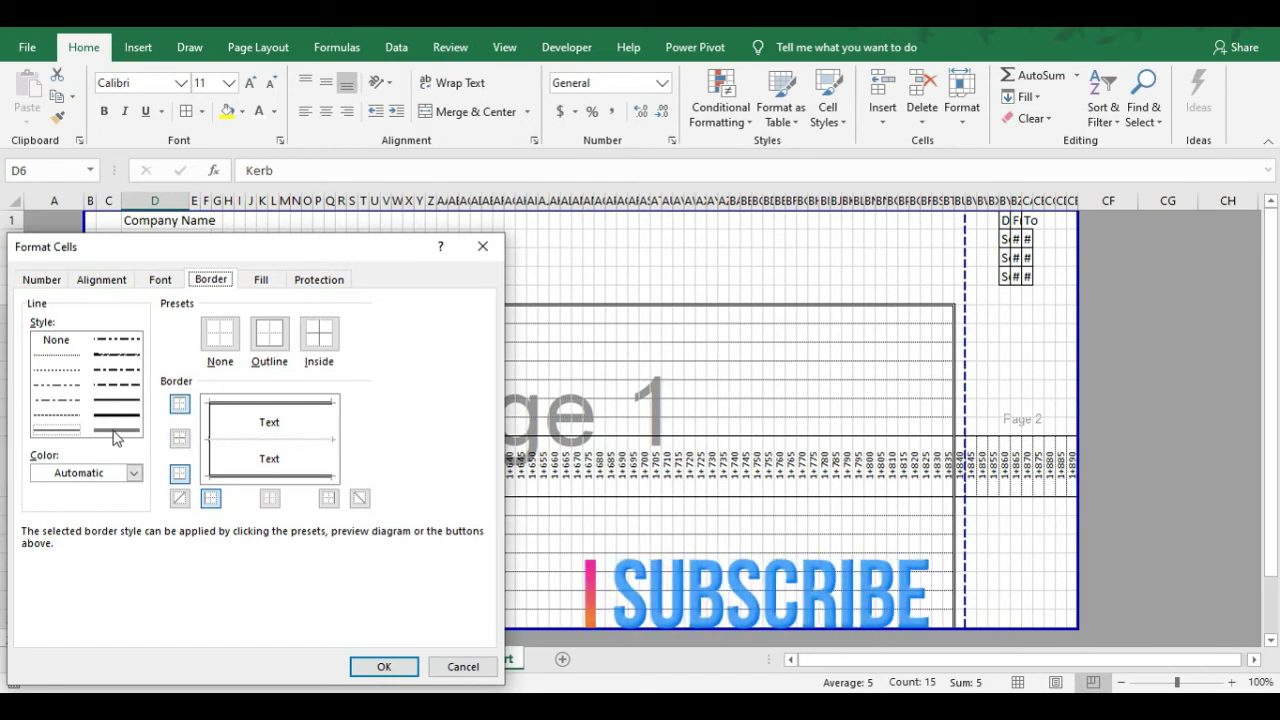
{"action": "left_click", "coordinate": [333, 438]}
{"action": "left_click", "coordinate": [383, 666]}
{"action": "left_click", "coordinate": [610, 524]}
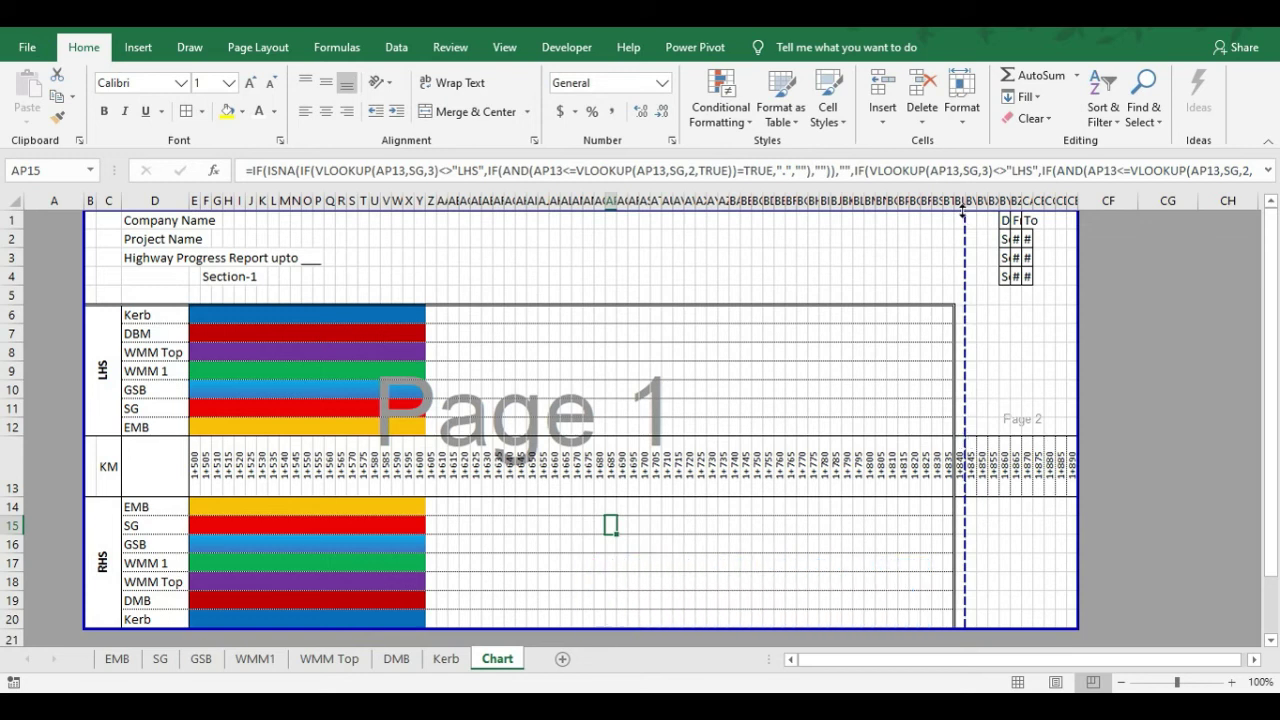
Delete the three columns past the page break, clear the #REF! and leftover cells, and pull the page edge in
{"action": "mouse_move", "coordinate": [959, 201]}
{"action": "left_mouse_down"}
{"action": "mouse_move", "coordinate": [988, 215]}
{"action": "mouse_move", "coordinate": [977, 215]}
{"action": "left_mouse_up"}
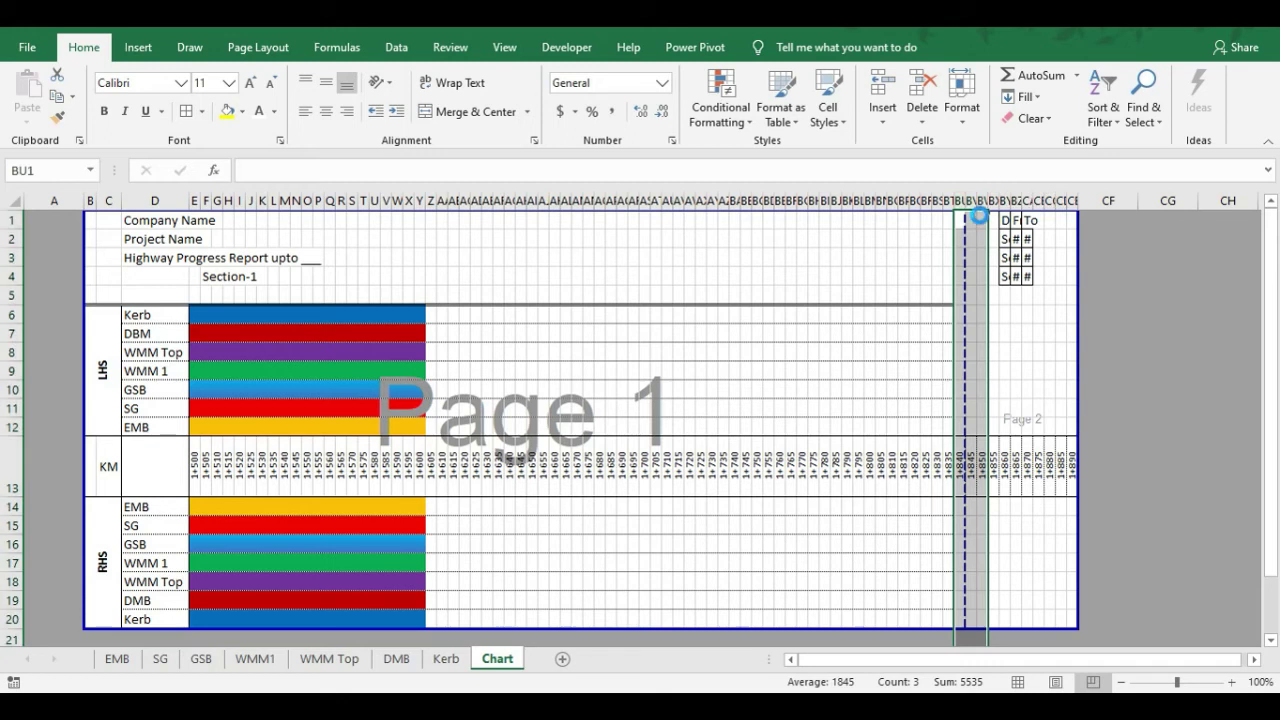
{"action": "key", "text": "ctrl+minus"}
{"action": "left_click_drag", "start_coordinate": [960, 441], "coordinate": [1040, 468]}
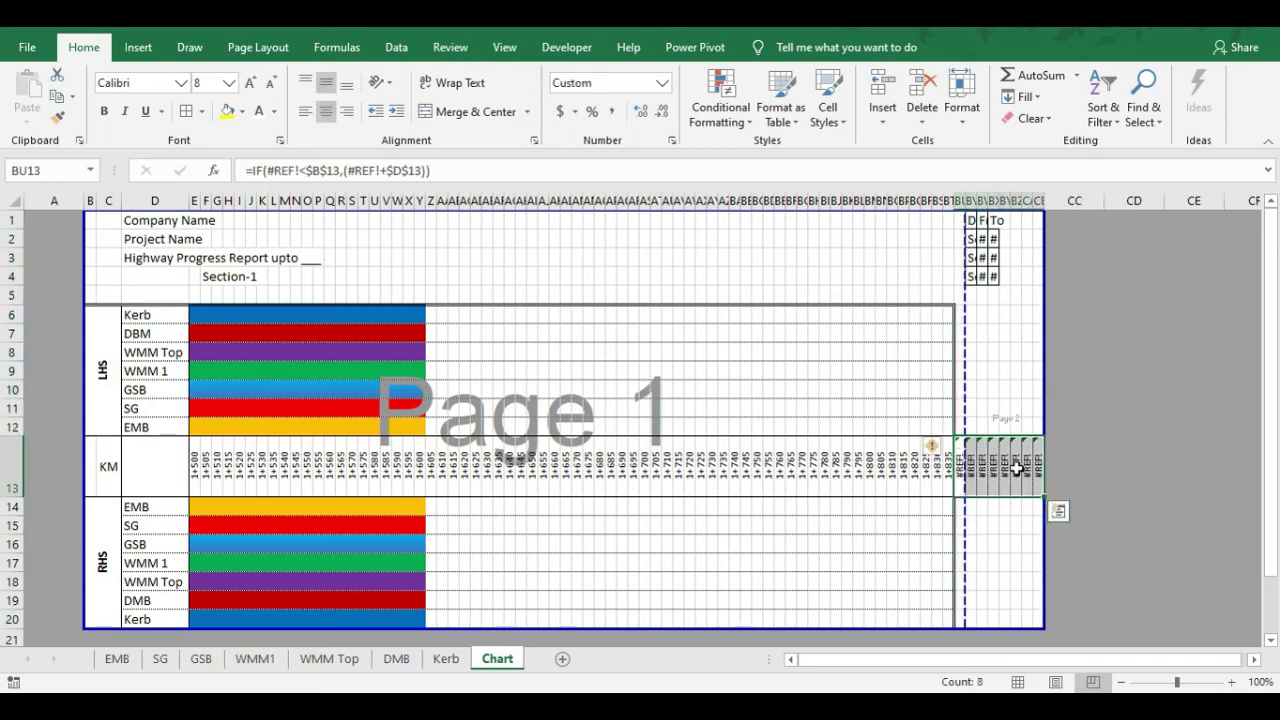
{"action": "key", "text": "Delete"}
{"action": "left_click", "coordinate": [1106, 470]}
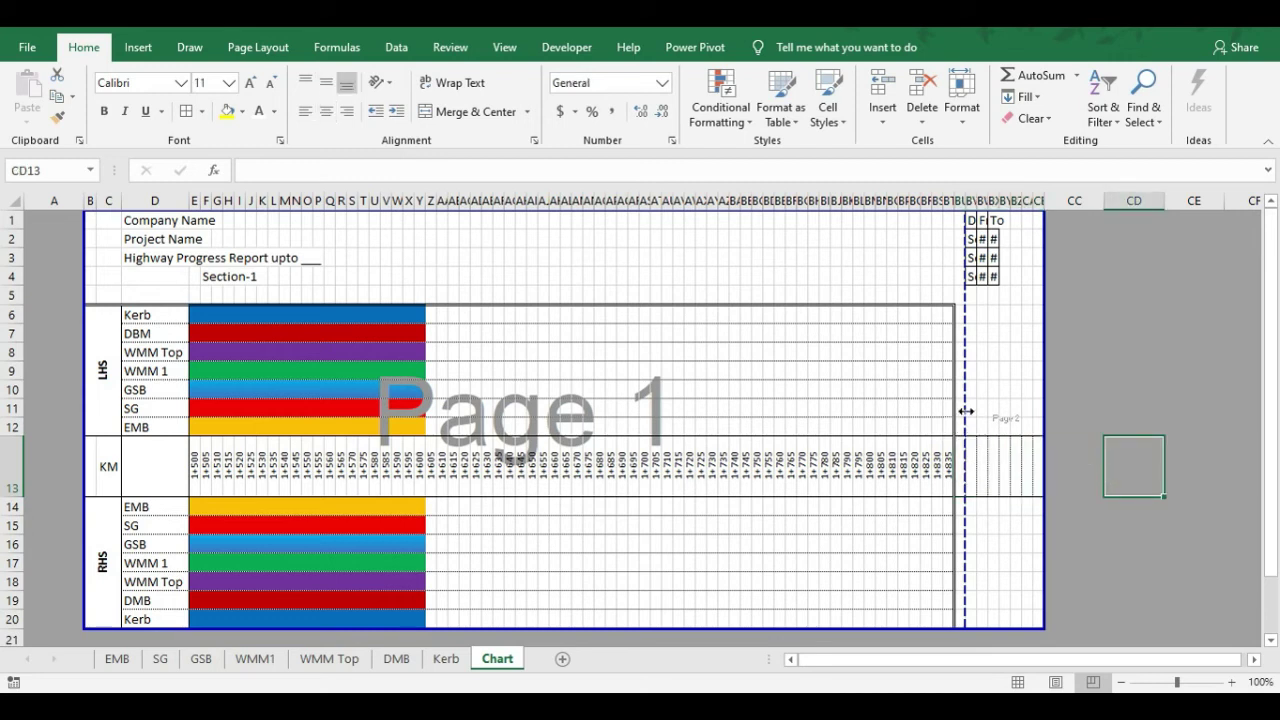
{"action": "left_click_drag", "start_coordinate": [960, 422], "coordinate": [1039, 522]}
{"action": "key", "text": "Delete"}
{"action": "left_click", "coordinate": [1091, 503]}
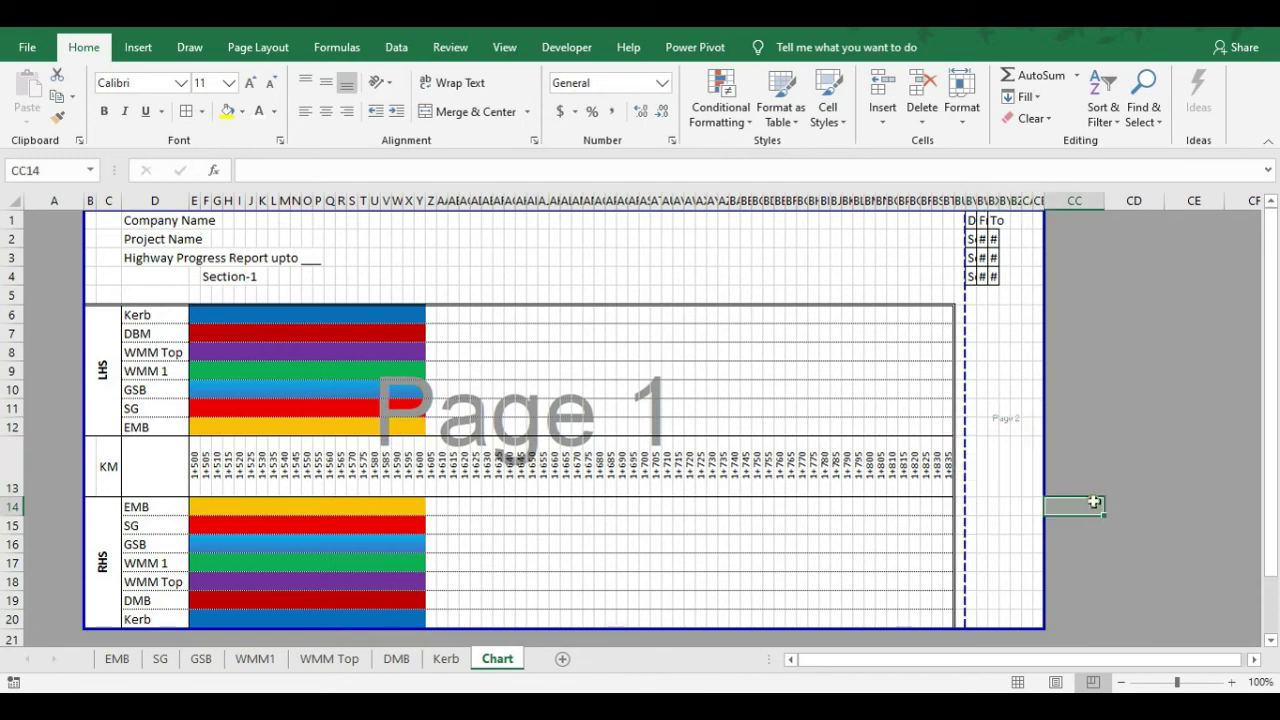
{"action": "left_click_drag", "start_coordinate": [1043, 403], "coordinate": [966, 405]}
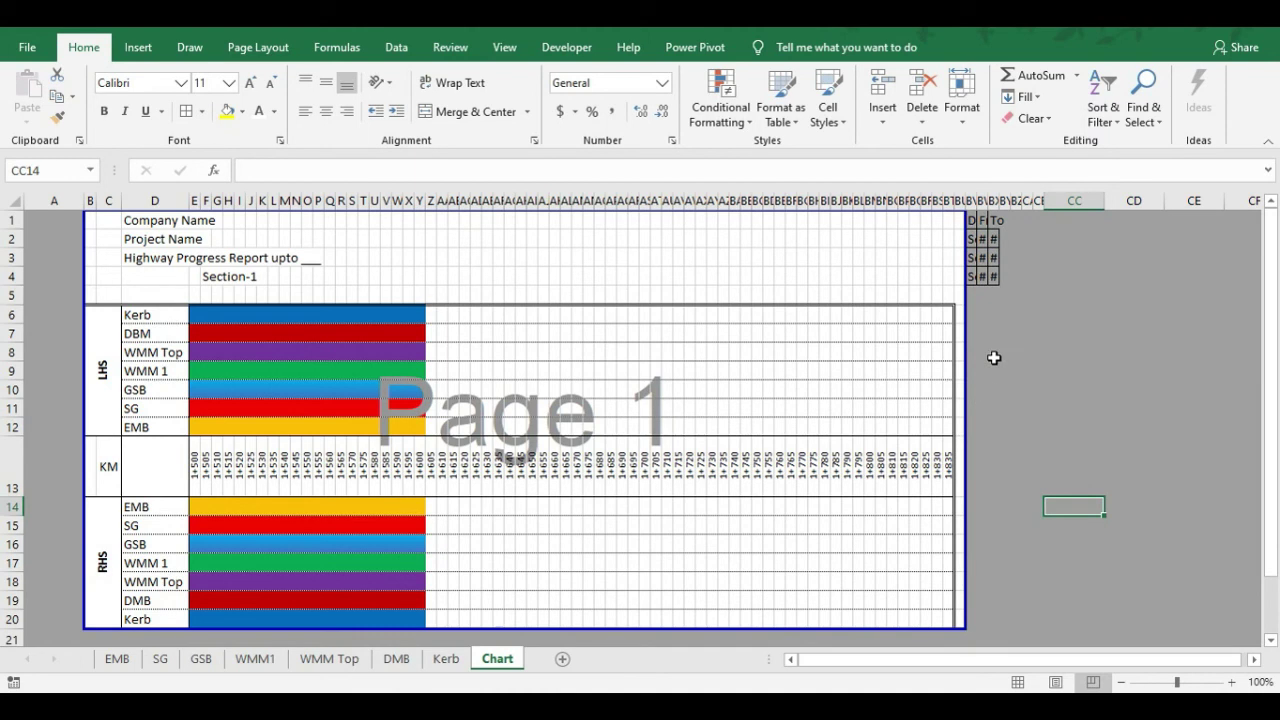
{"action": "key", "text": "ctrl+p"}
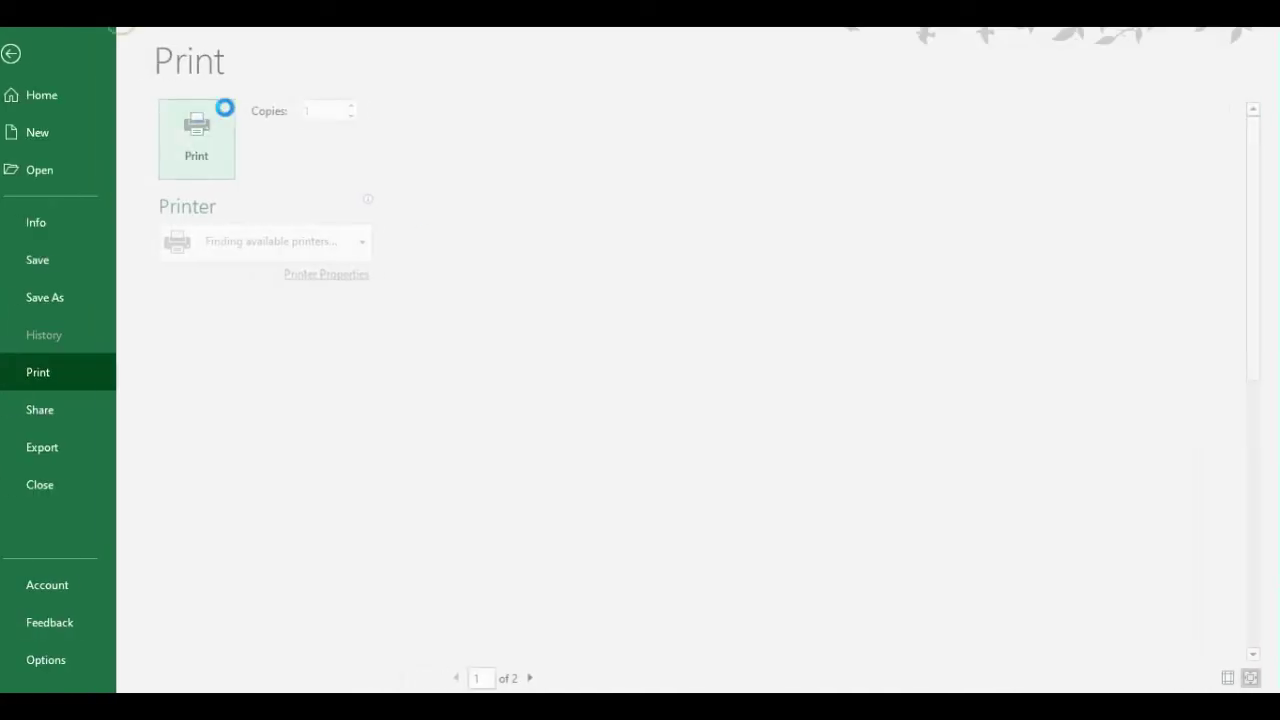
Widen the left and right print margins and set top 0.72" and bottom 0.58"
{"action": "left_click", "coordinate": [1252, 681]}
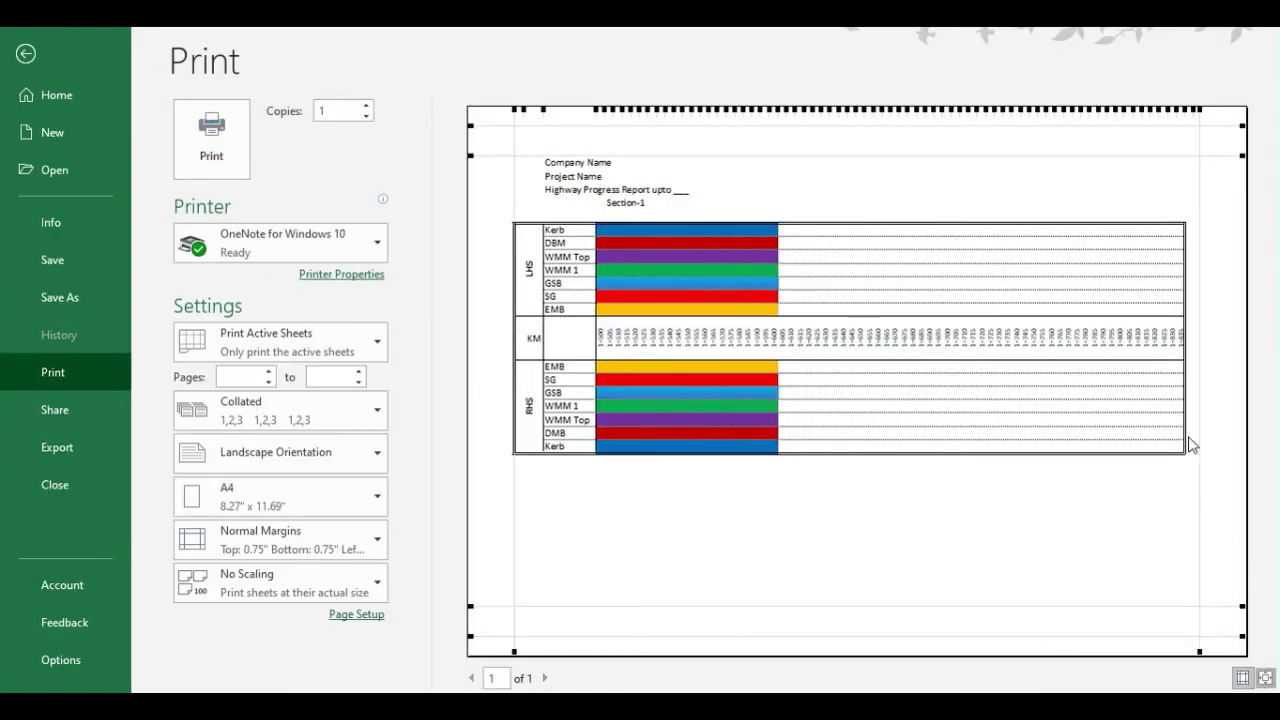
{"action": "left_click_drag", "start_coordinate": [1201, 431], "coordinate": [1219, 428]}
{"action": "left_click_drag", "start_coordinate": [512, 488], "coordinate": [491, 489]}
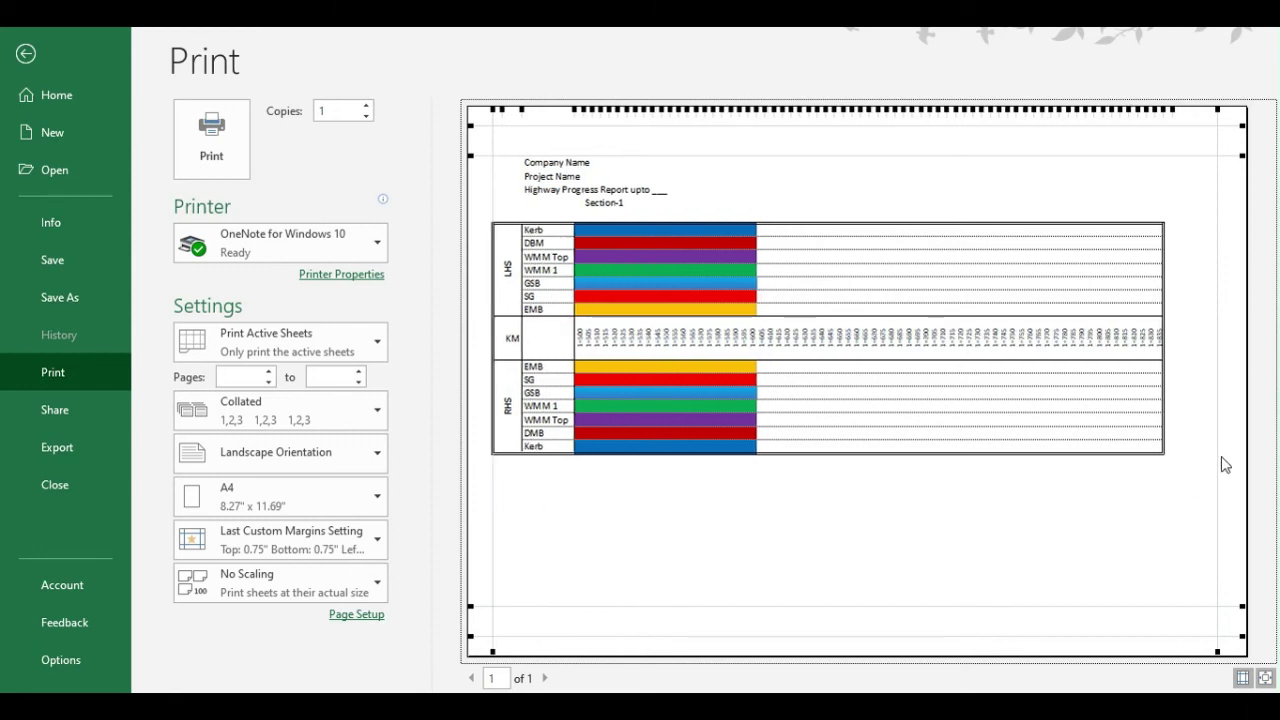
{"action": "left_click_drag", "start_coordinate": [1218, 456], "coordinate": [1224, 462]}
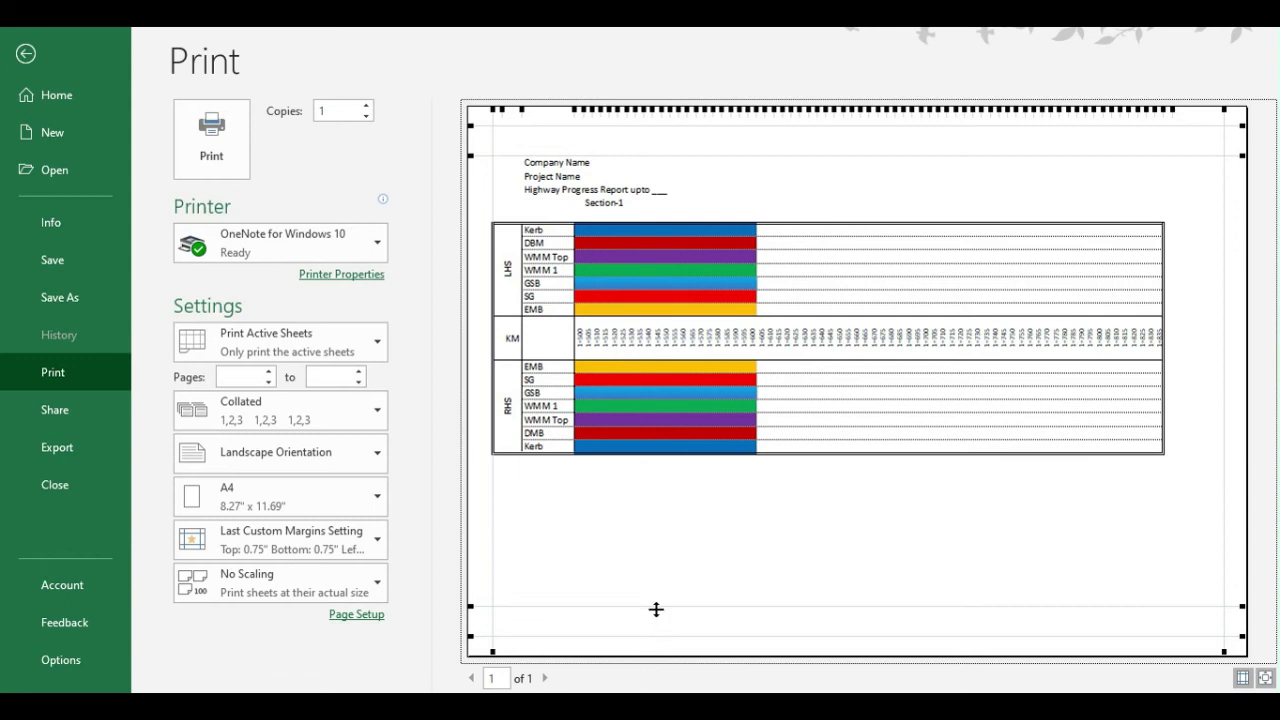
{"action": "left_click_drag", "start_coordinate": [656, 608], "coordinate": [655, 624]}
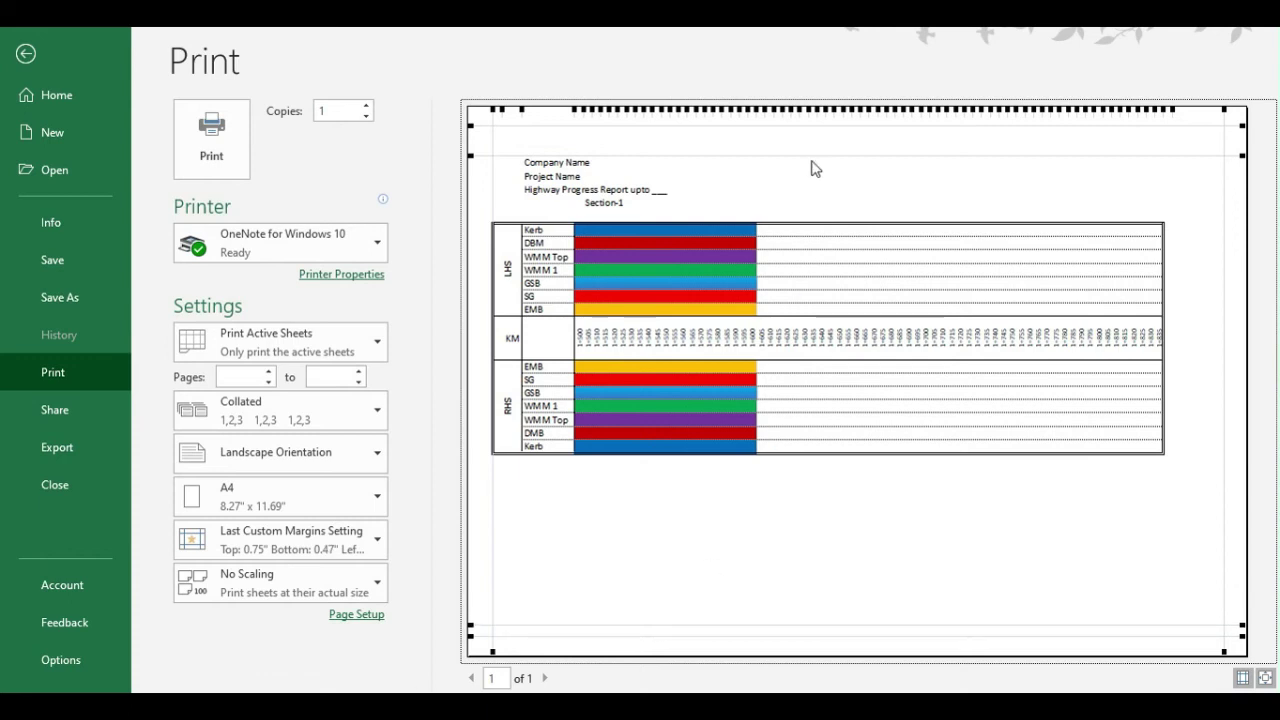
{"action": "mouse_move", "coordinate": [811, 155]}
{"action": "left_mouse_down"}
{"action": "mouse_move", "coordinate": [814, 131]}
{"action": "mouse_move", "coordinate": [802, 155]}
{"action": "left_mouse_up"}
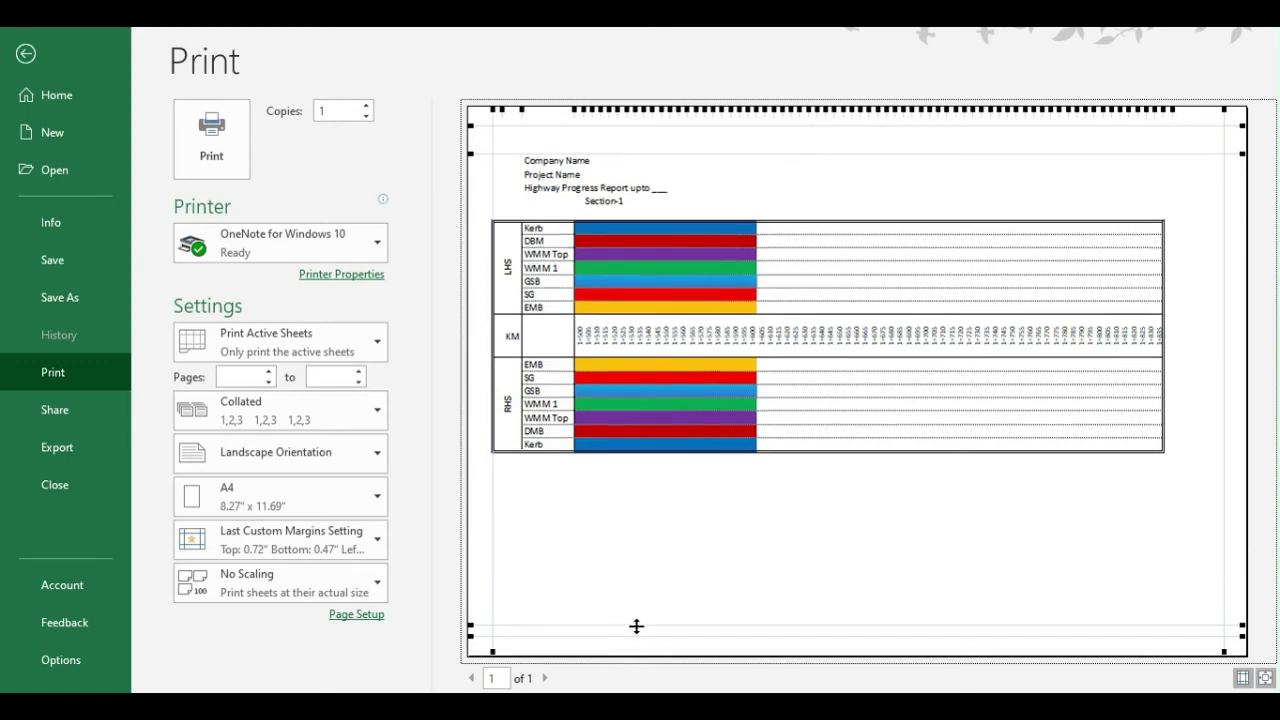
{"action": "left_click_drag", "start_coordinate": [636, 626], "coordinate": [634, 617]}
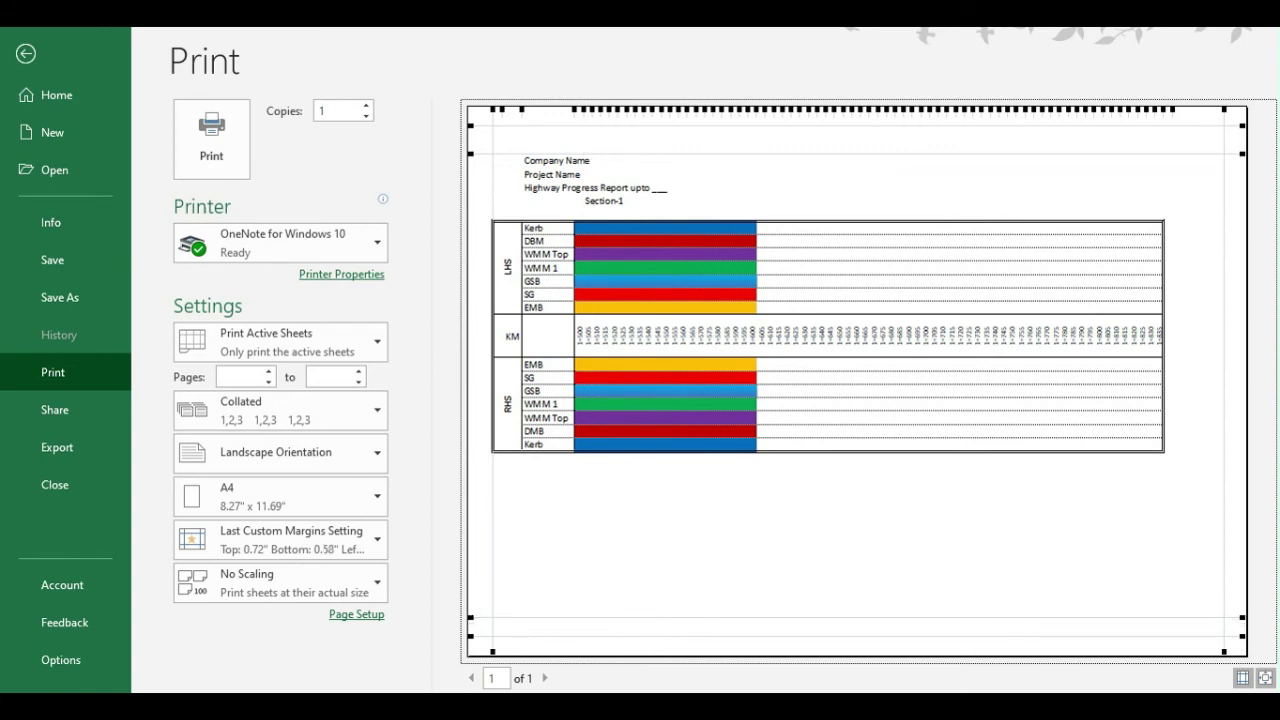
{"action": "key", "text": "Escape"}
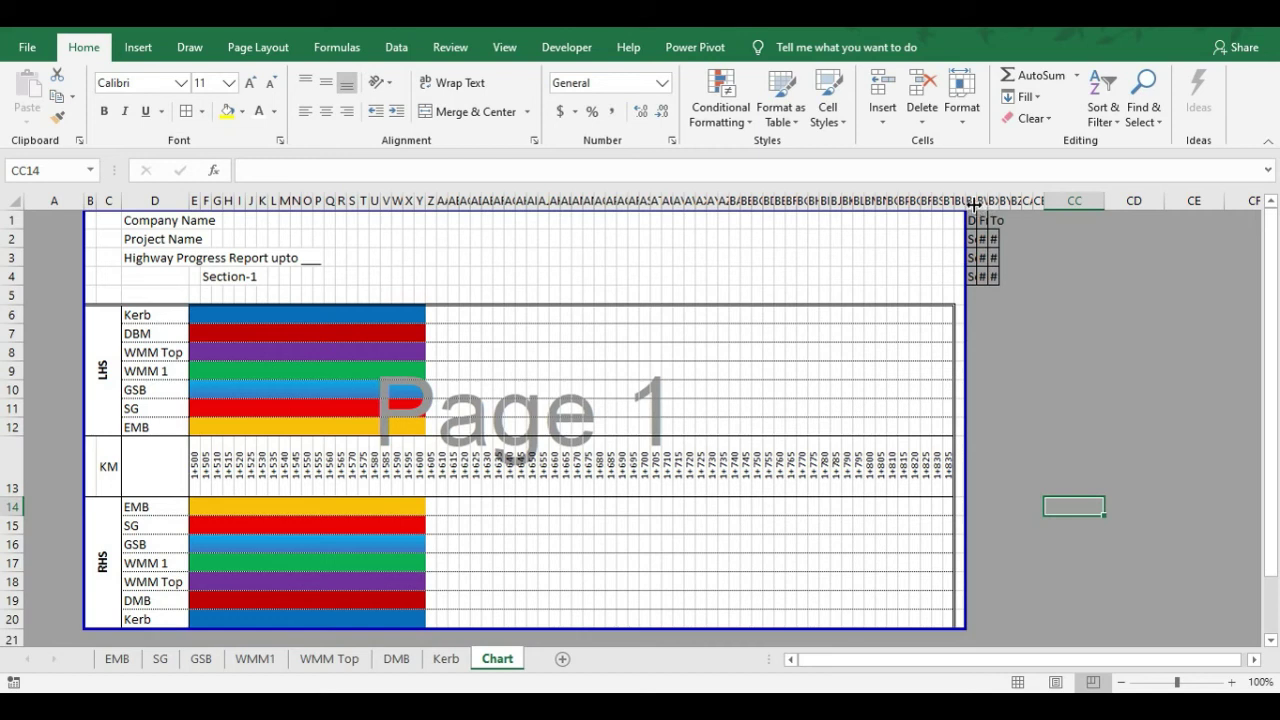
Widen section table columns CC:CE and fill the last chart column right into extra KM columns
{"action": "left_click_drag", "start_coordinate": [971, 201], "coordinate": [997, 205]}
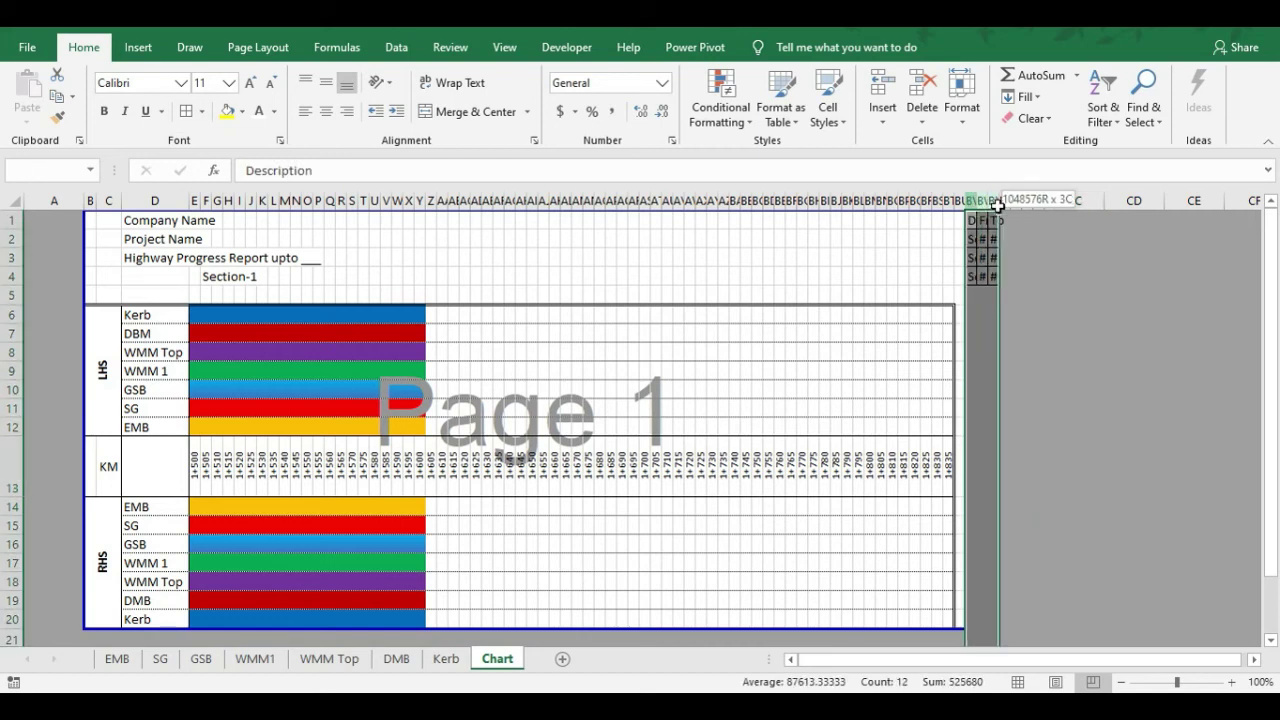
{"action": "left_click_drag", "start_coordinate": [998, 205], "coordinate": [1171, 265]}
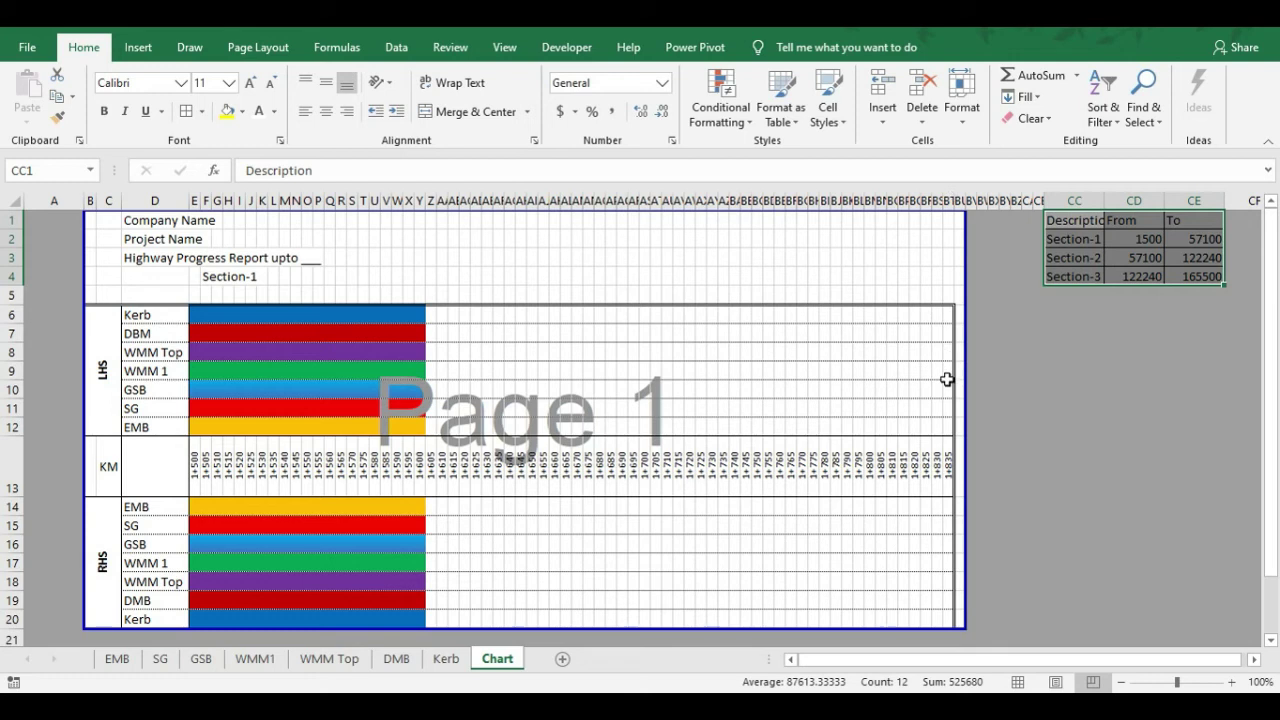
{"action": "left_click_drag", "start_coordinate": [949, 314], "coordinate": [1024, 606]}
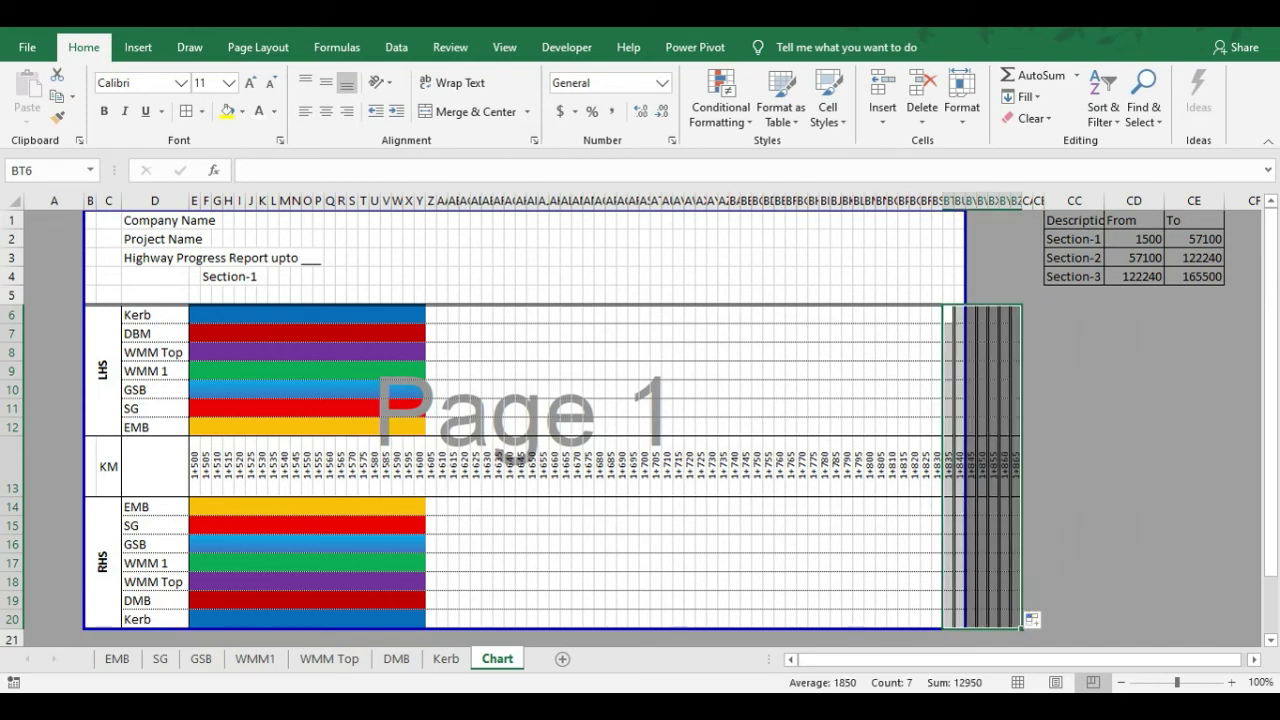
{"action": "key", "text": "ctrl+p"}
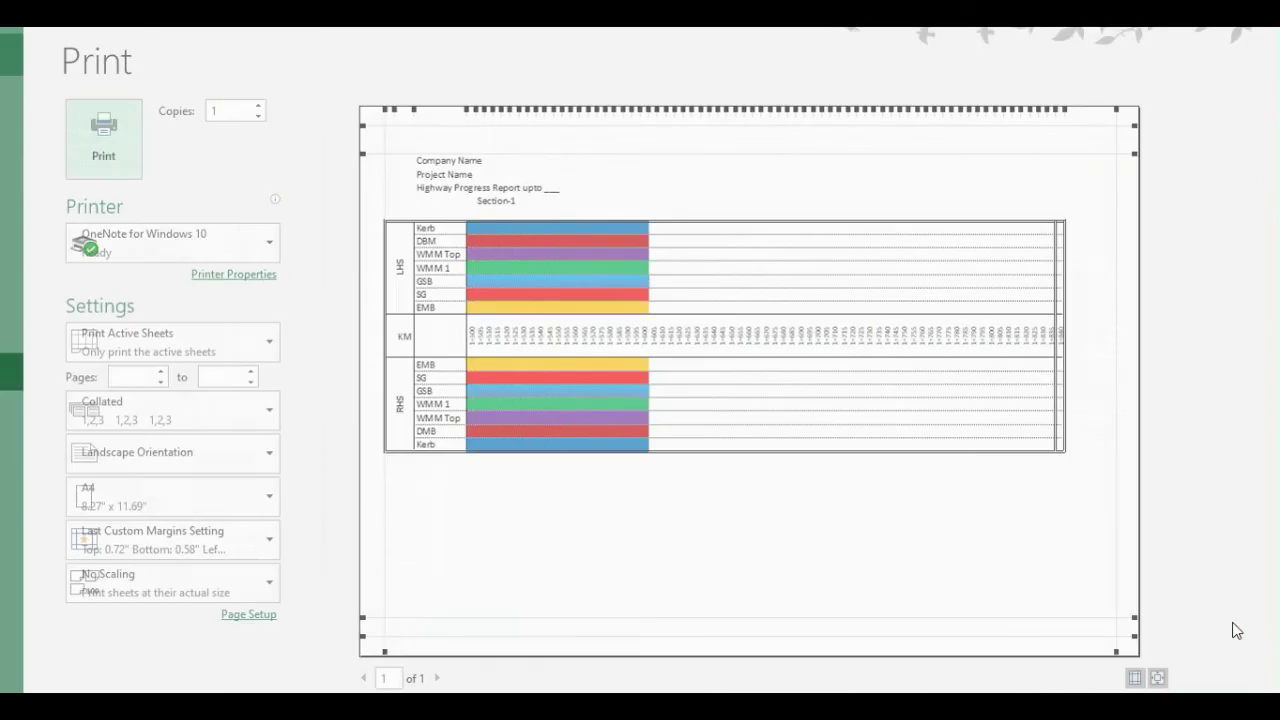
Extend the print area to the new KM columns and nudge both side margins slightly outward
{"action": "key", "text": "Escape"}
{"action": "left_click_drag", "start_coordinate": [965, 268], "coordinate": [1025, 288]}
{"action": "left_click", "coordinate": [1130, 408]}
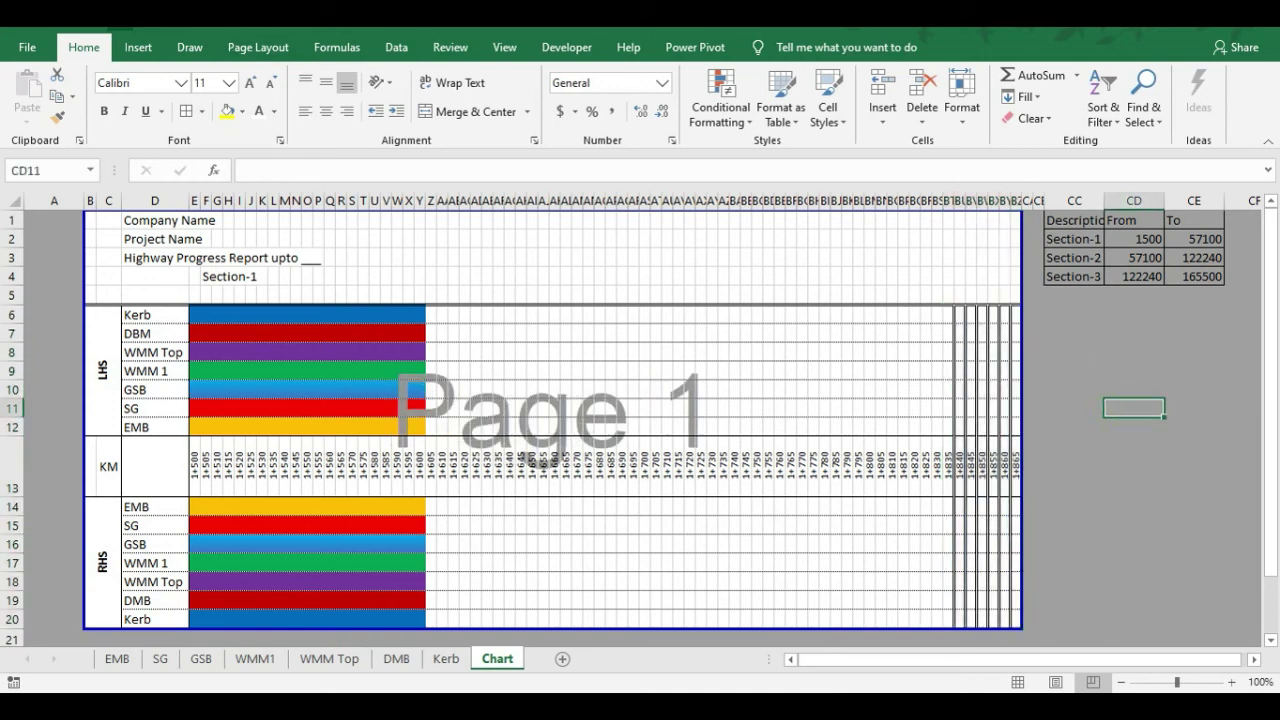
{"action": "key", "text": "ctrl+p"}
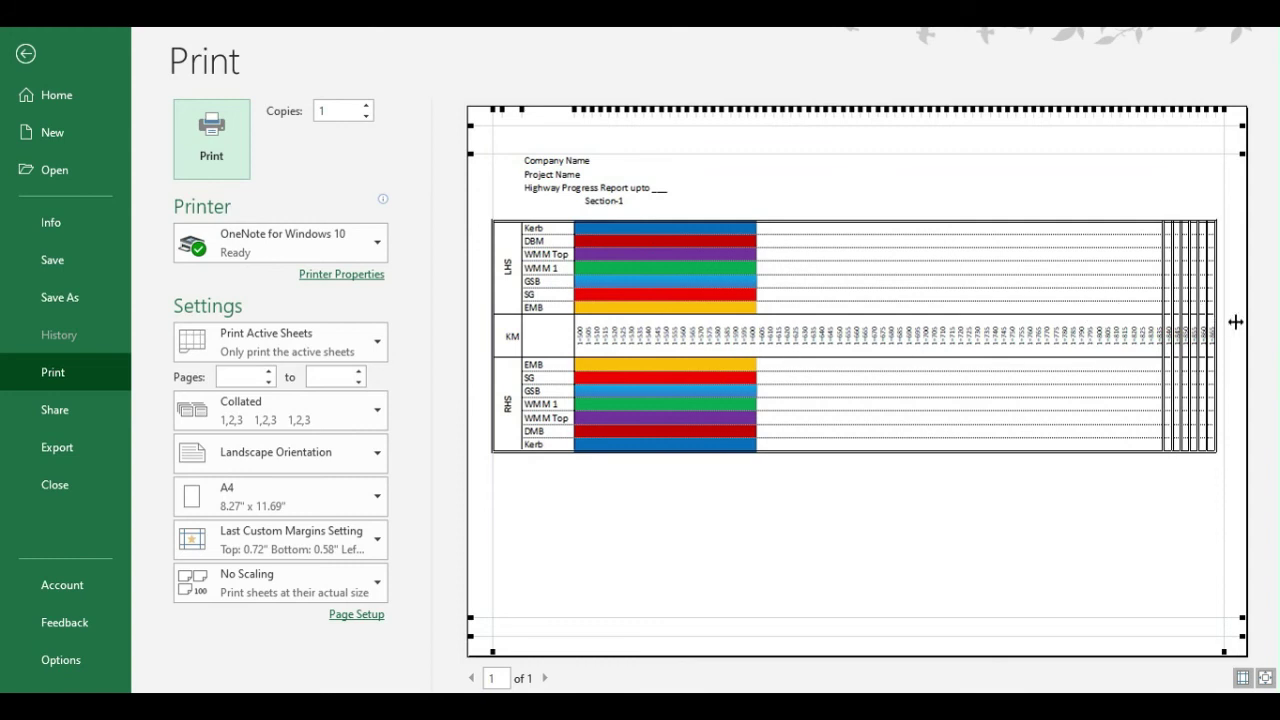
{"action": "left_click_drag", "start_coordinate": [1225, 301], "coordinate": [1234, 294]}
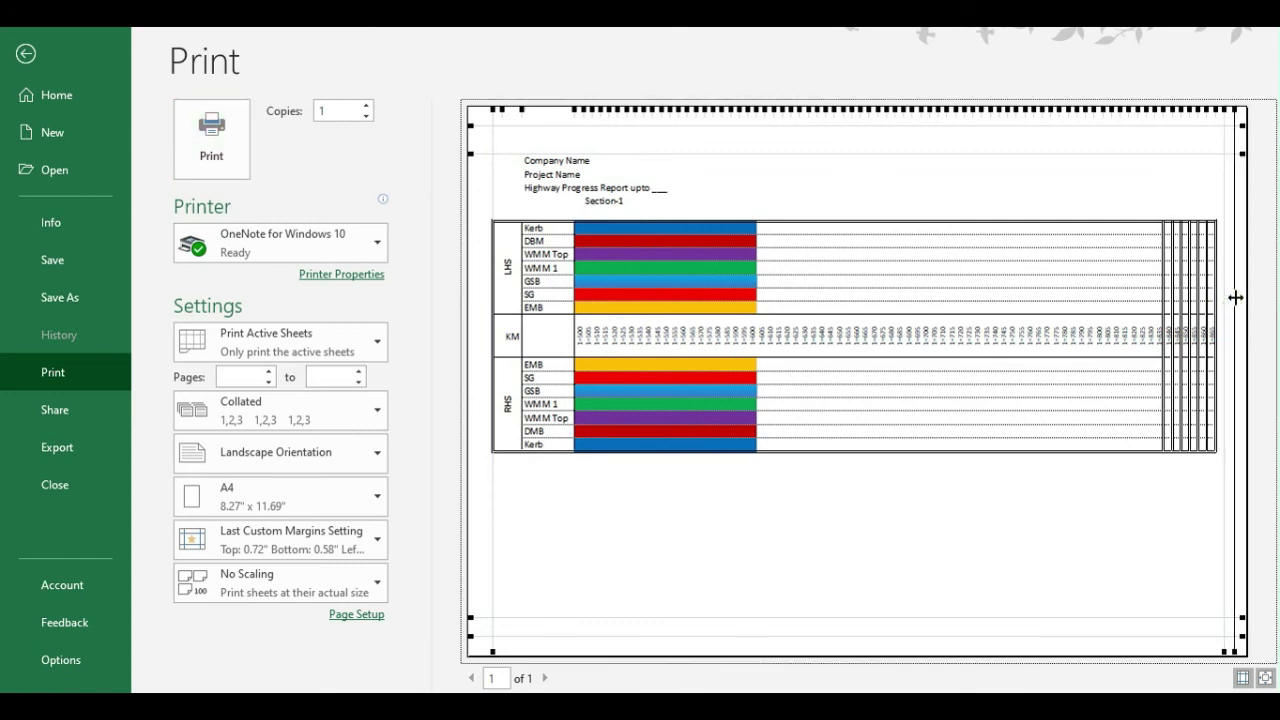
{"action": "left_click_drag", "start_coordinate": [494, 506], "coordinate": [484, 507]}
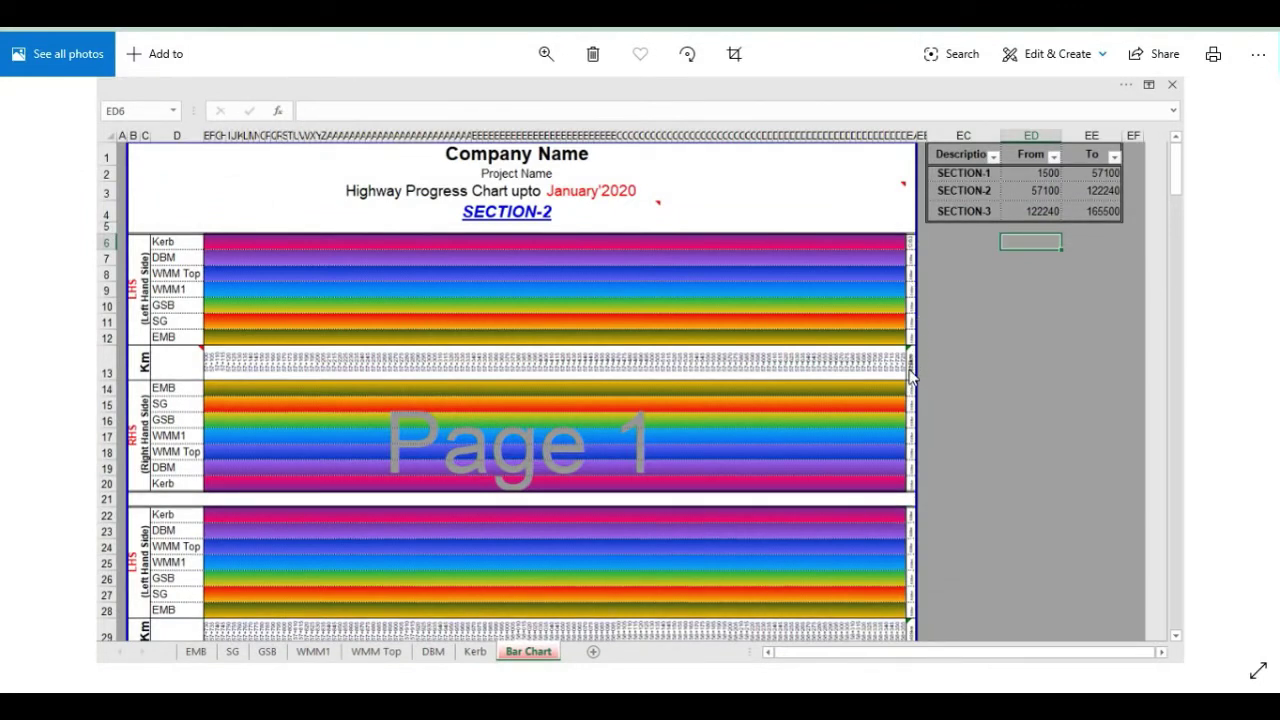
{"action": "key", "text": "alt+Tab"}
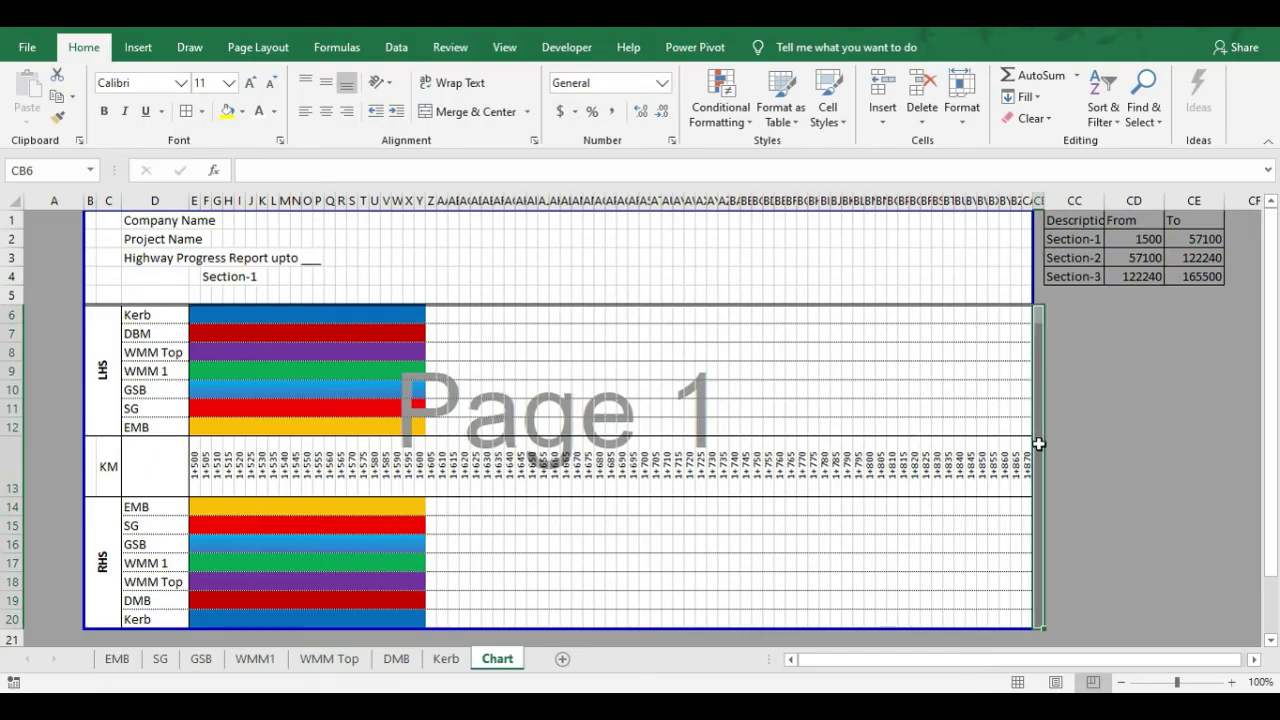
{"action": "left_click", "coordinate": [1038, 456]}
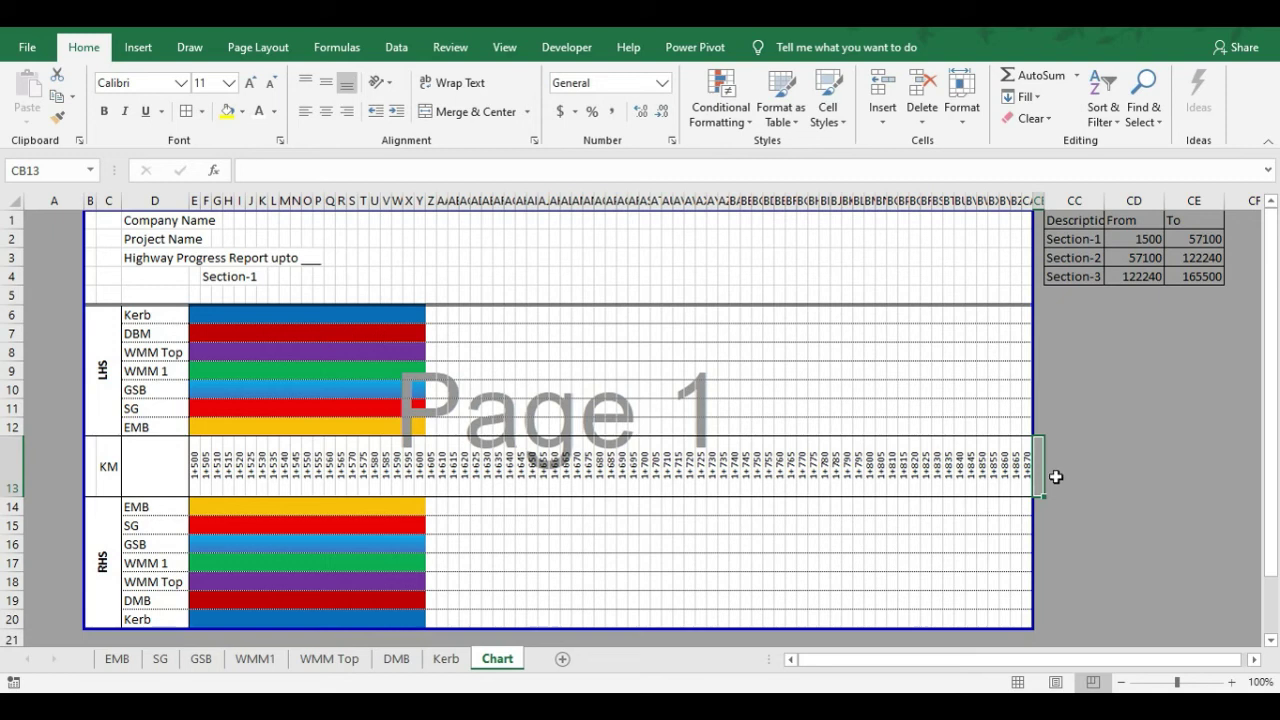
{"action": "scroll", "coordinate": [1075, 439], "scroll_direction": "down", "scroll_amount": 2}
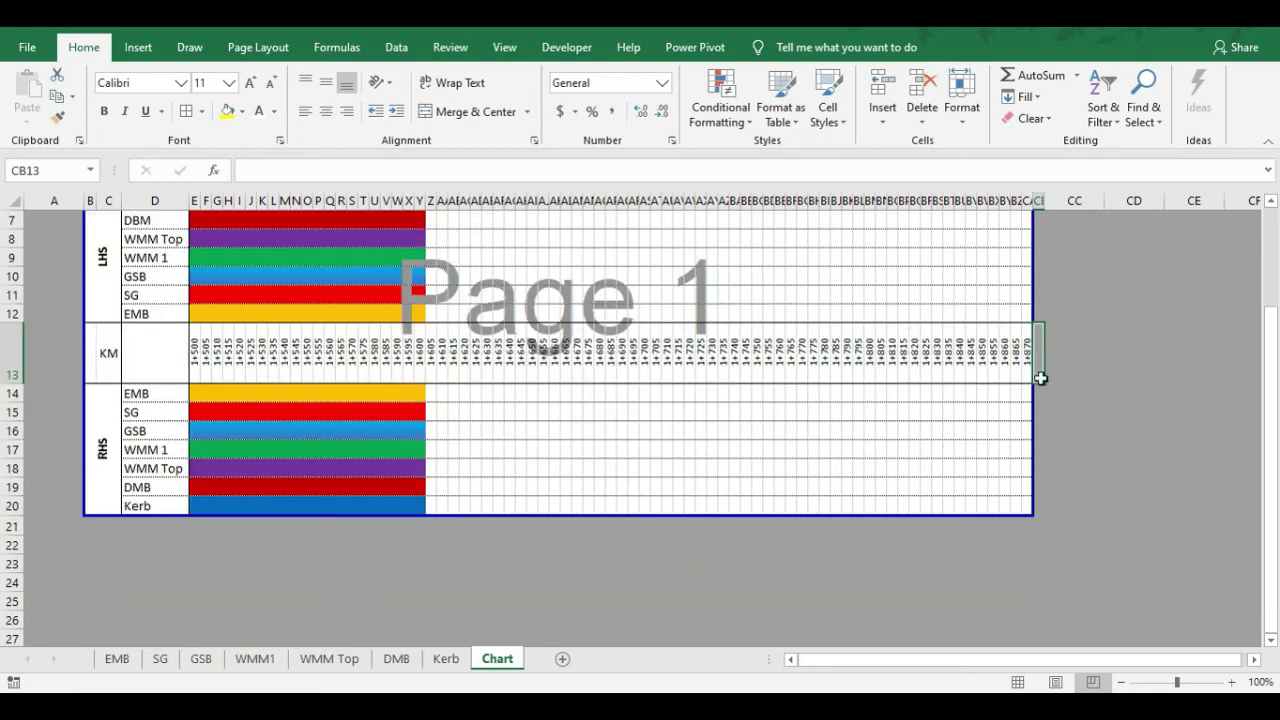
{"action": "scroll", "coordinate": [1040, 378], "scroll_direction": "up", "scroll_amount": 2}
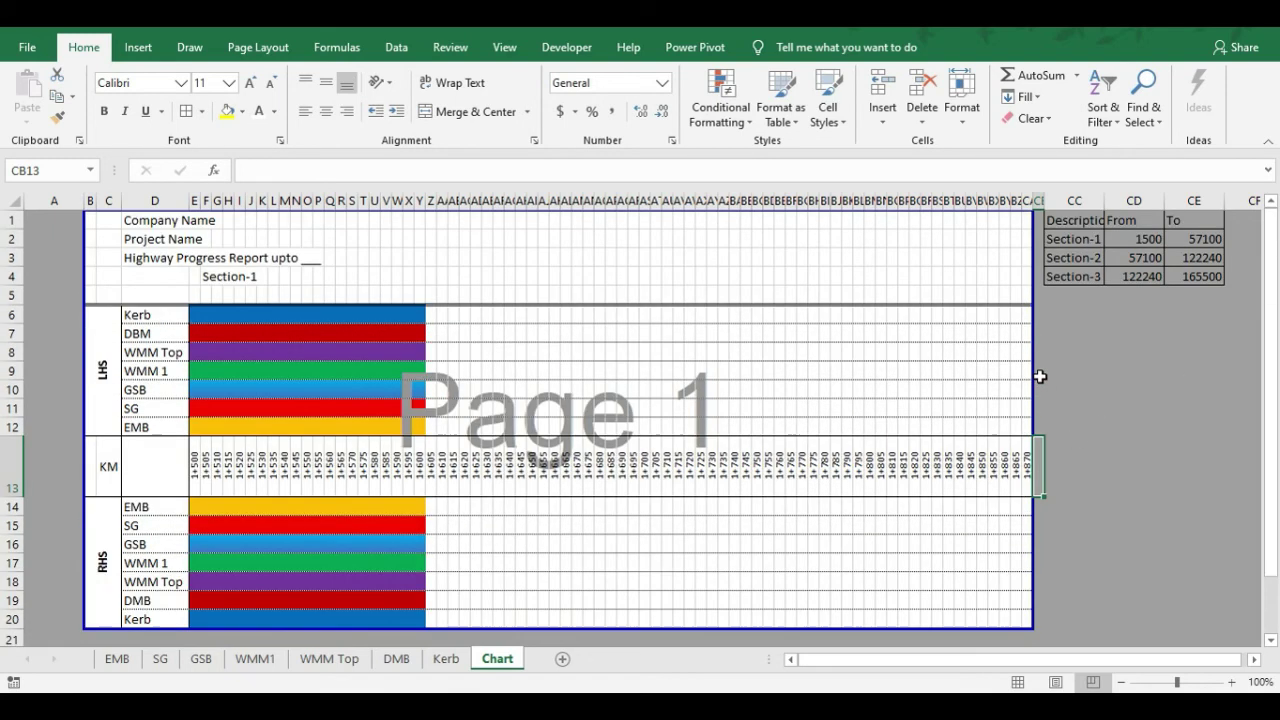
Enter =COUNTIF(E6:CA6,".") in cell CB6
{"action": "left_click", "coordinate": [1040, 315]}
{"action": "type", "text": "i"}
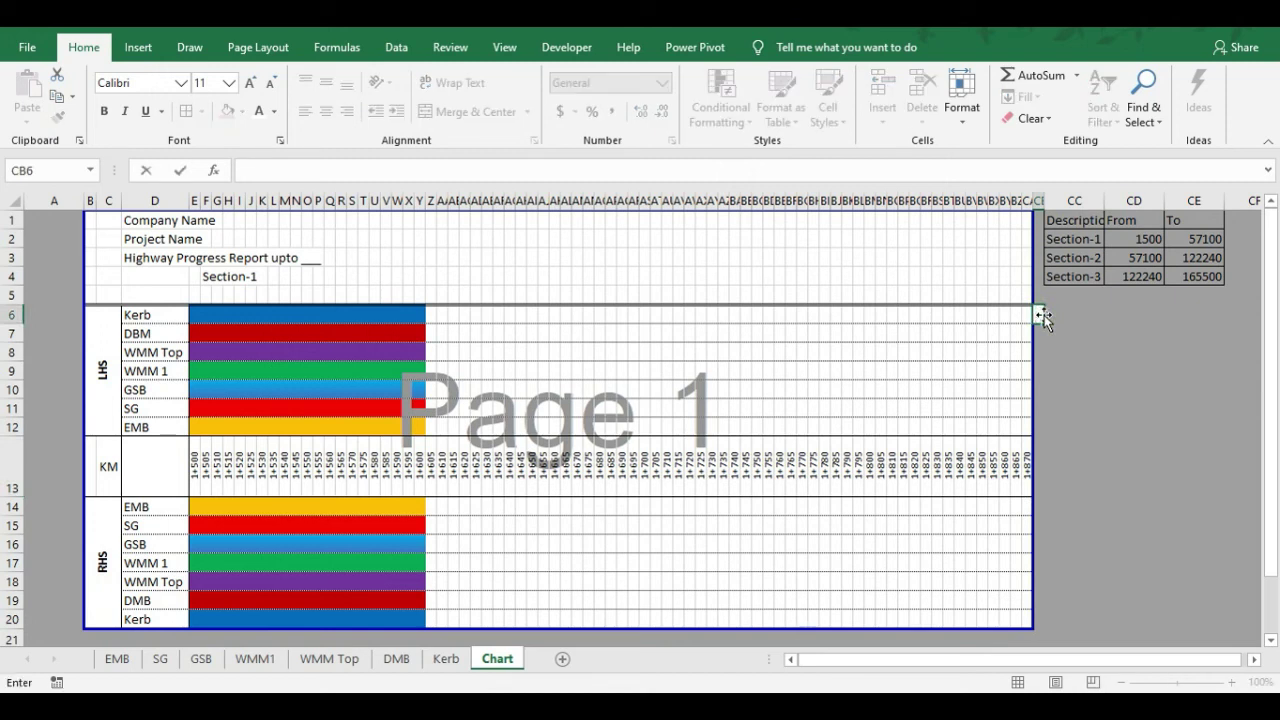
{"action": "type", "text": "=co"}
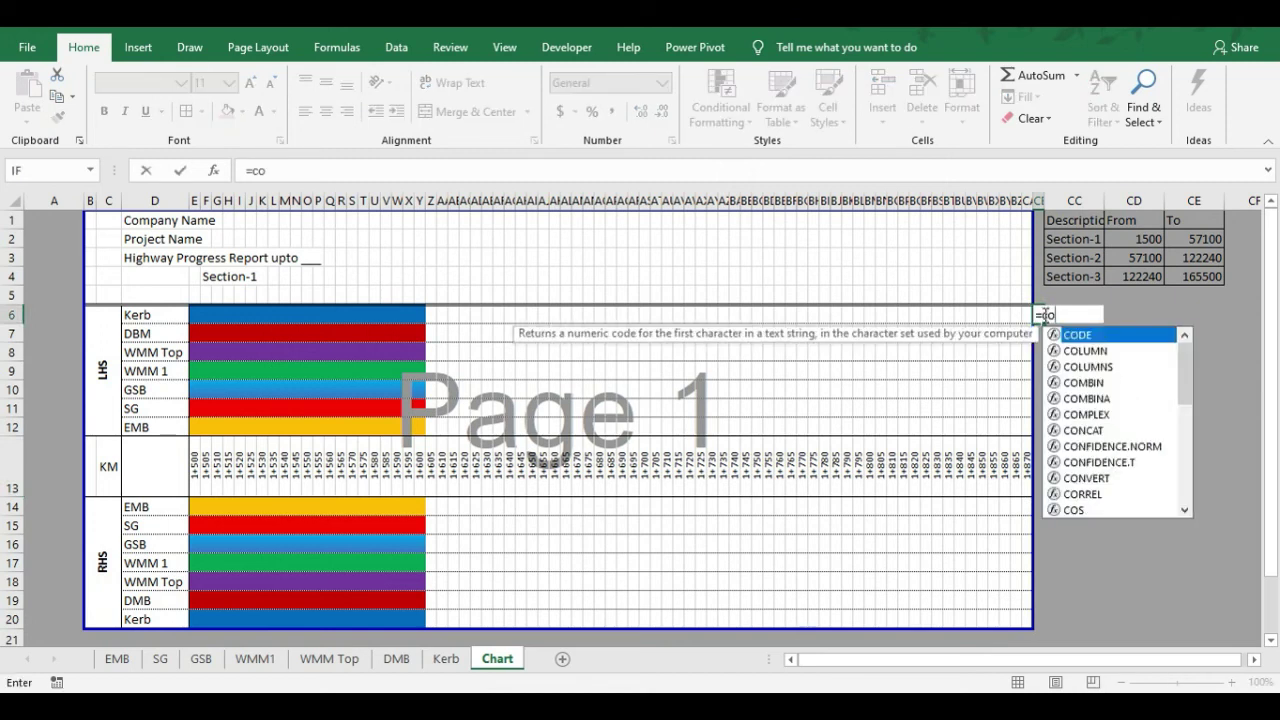
{"action": "type", "text": "uni"}
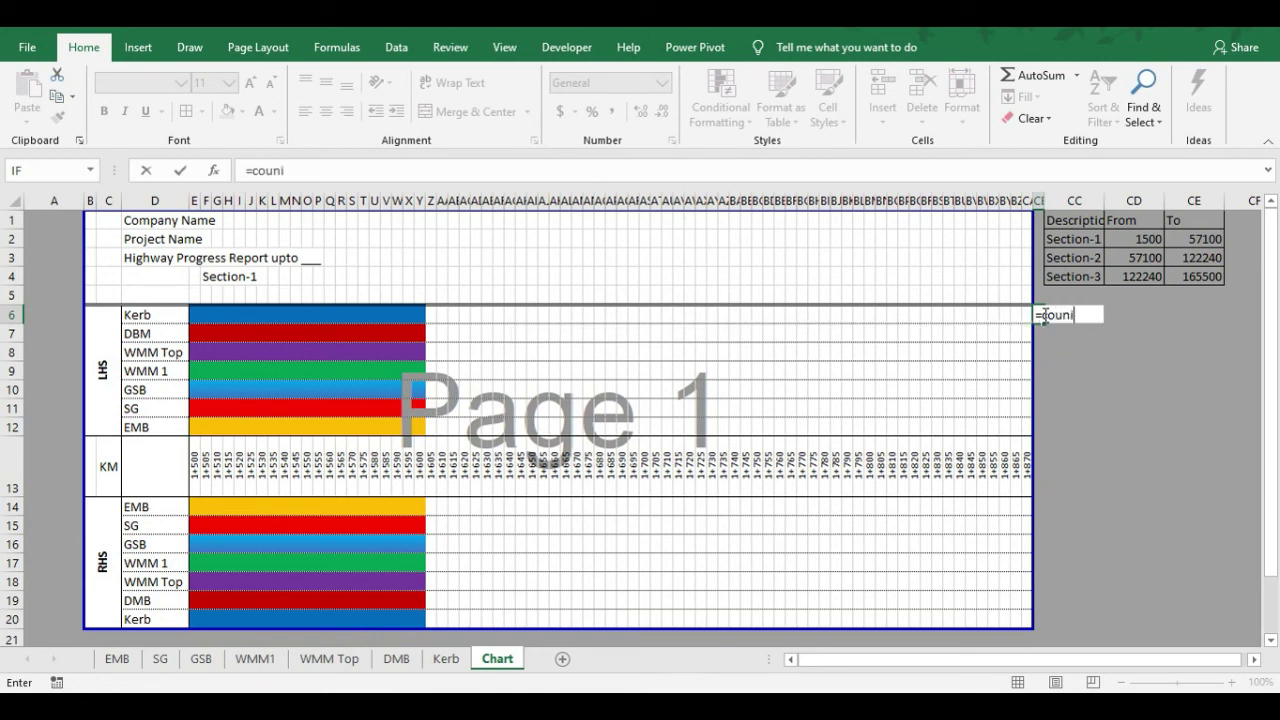
{"action": "key", "text": "BackSpace"}
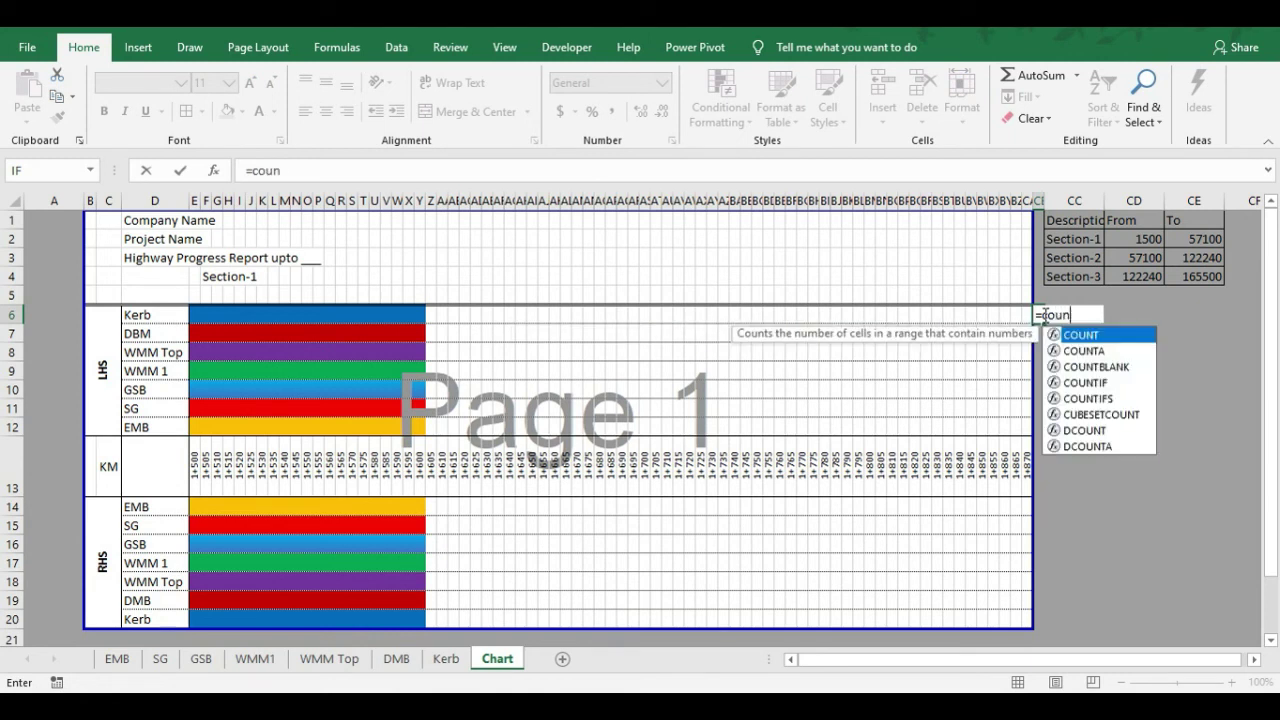
{"action": "type", "text": "t"}
{"action": "double_click", "coordinate": [1090, 382]}
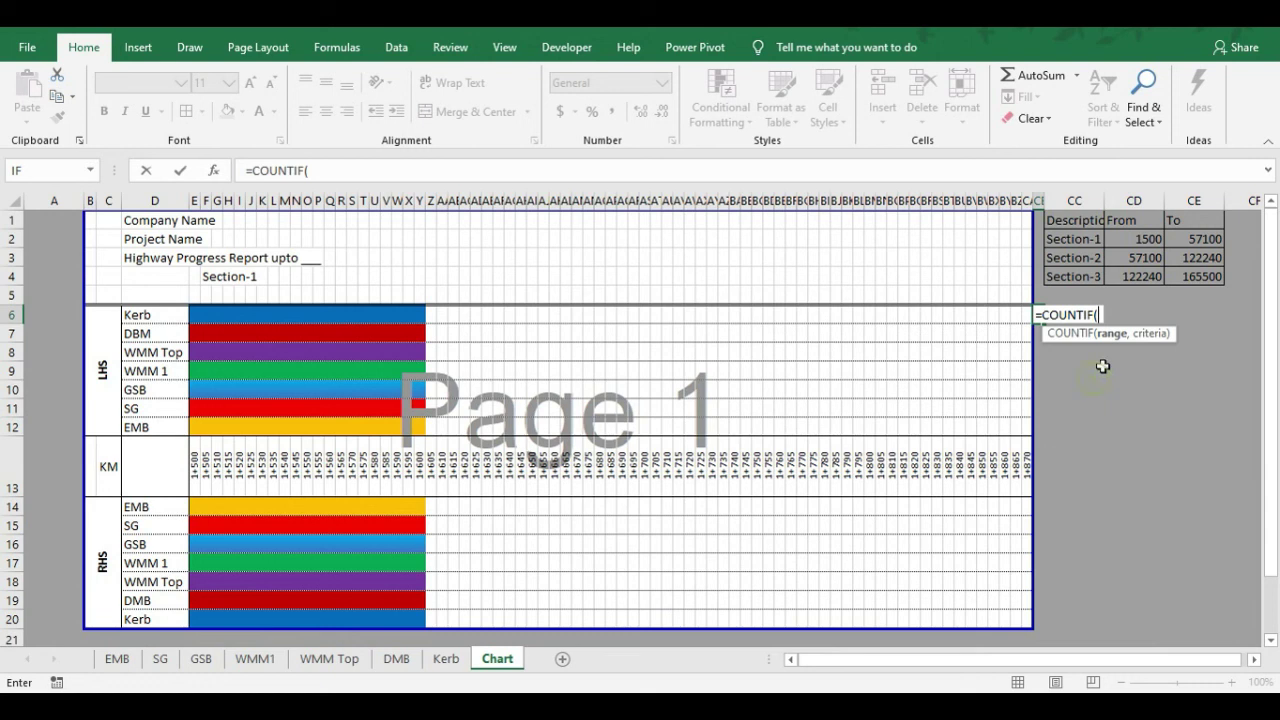
{"action": "left_click_drag", "start_coordinate": [192, 315], "coordinate": [1023, 316]}
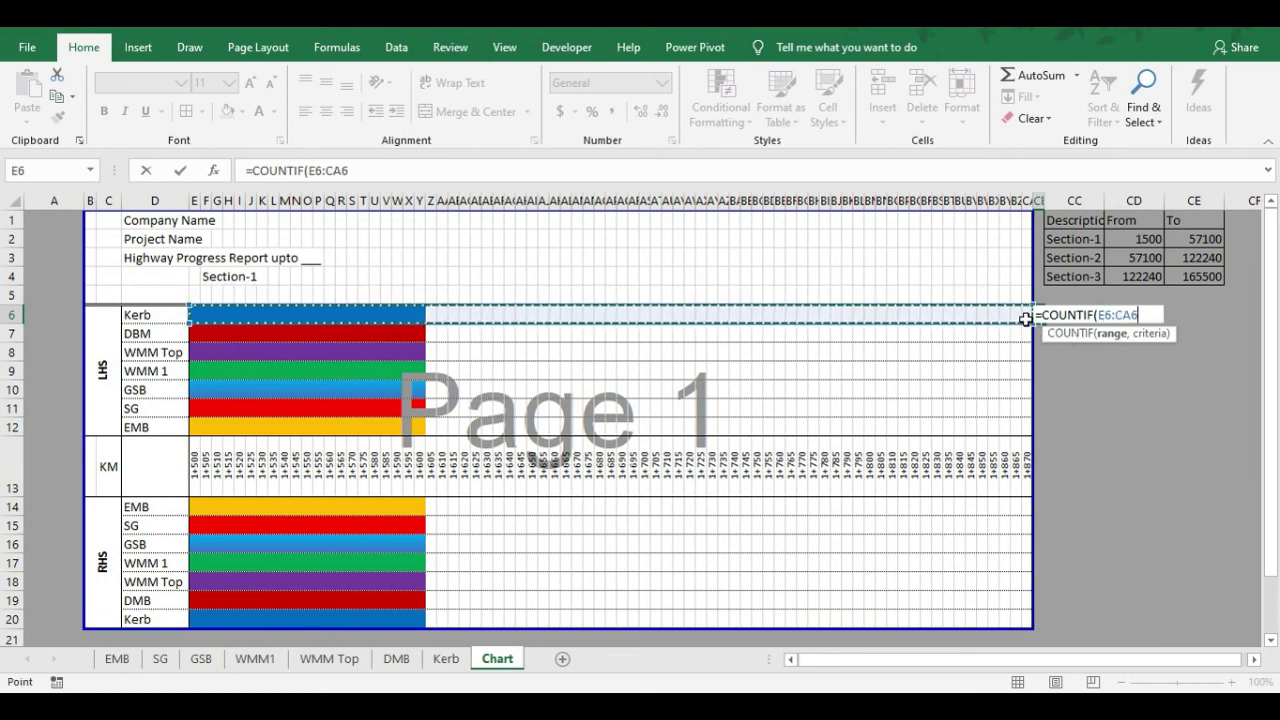
{"action": "type", "text": ","}
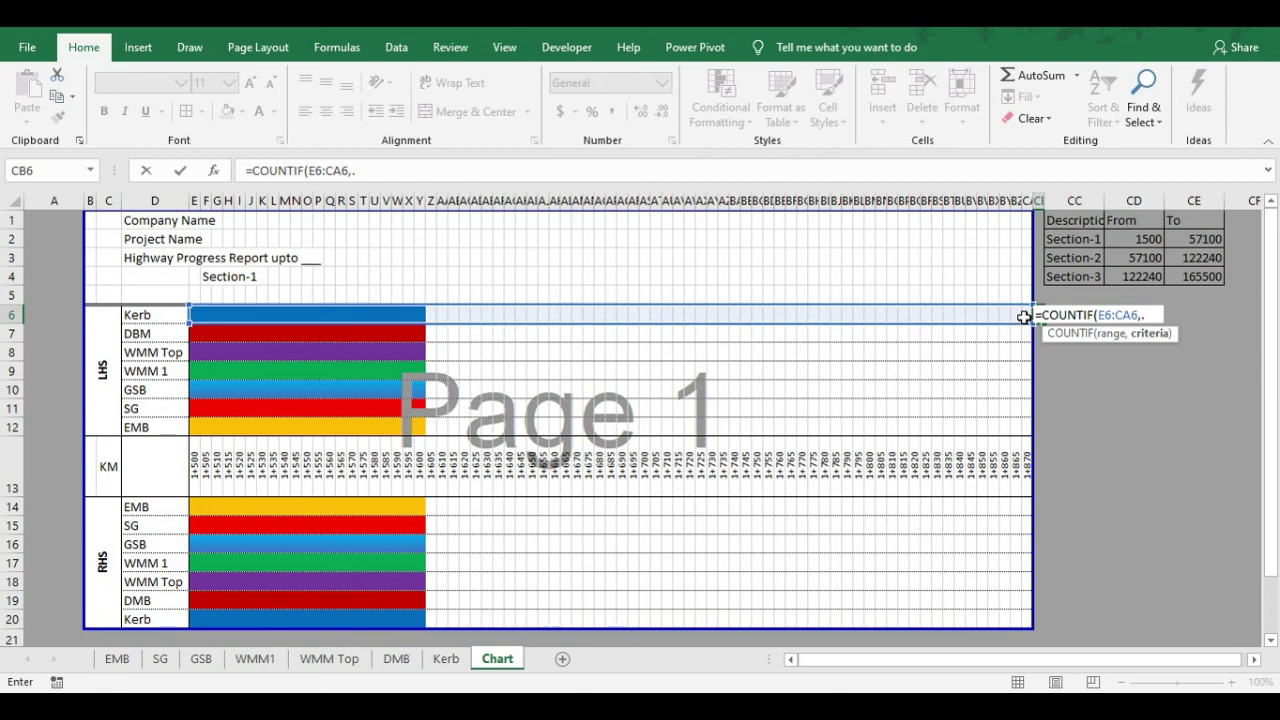
{"action": "type", "text": "\".\")"}
{"action": "key", "text": "Return"}
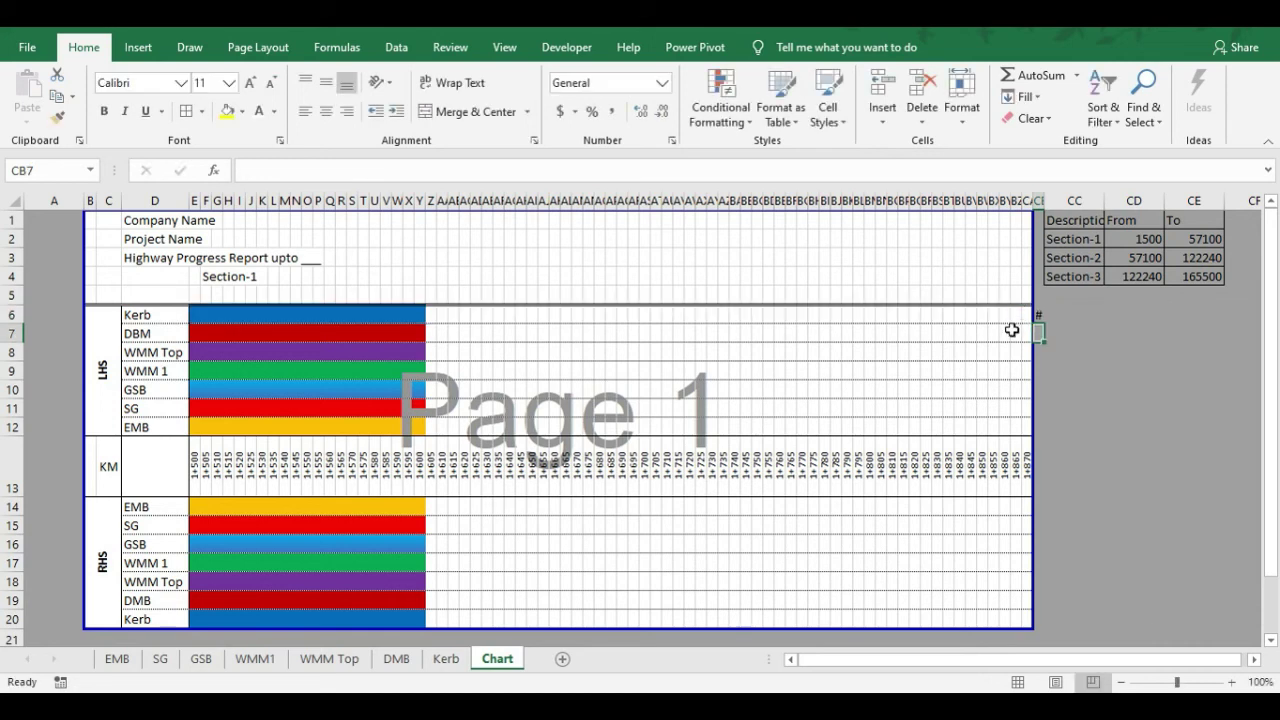
Rotate the CB6 count to read upward, autofit column CB, and fill it down to CB20
{"action": "left_click", "coordinate": [1039, 314]}
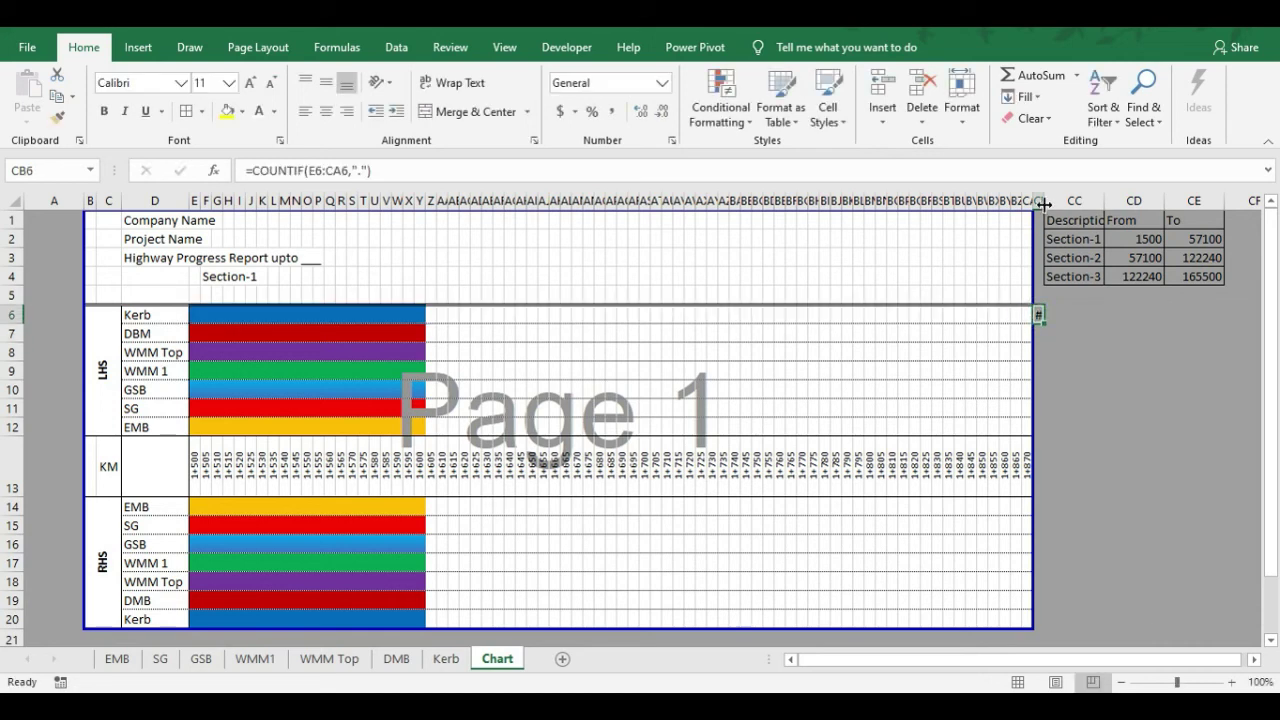
{"action": "left_click_drag", "start_coordinate": [1043, 204], "coordinate": [1049, 201]}
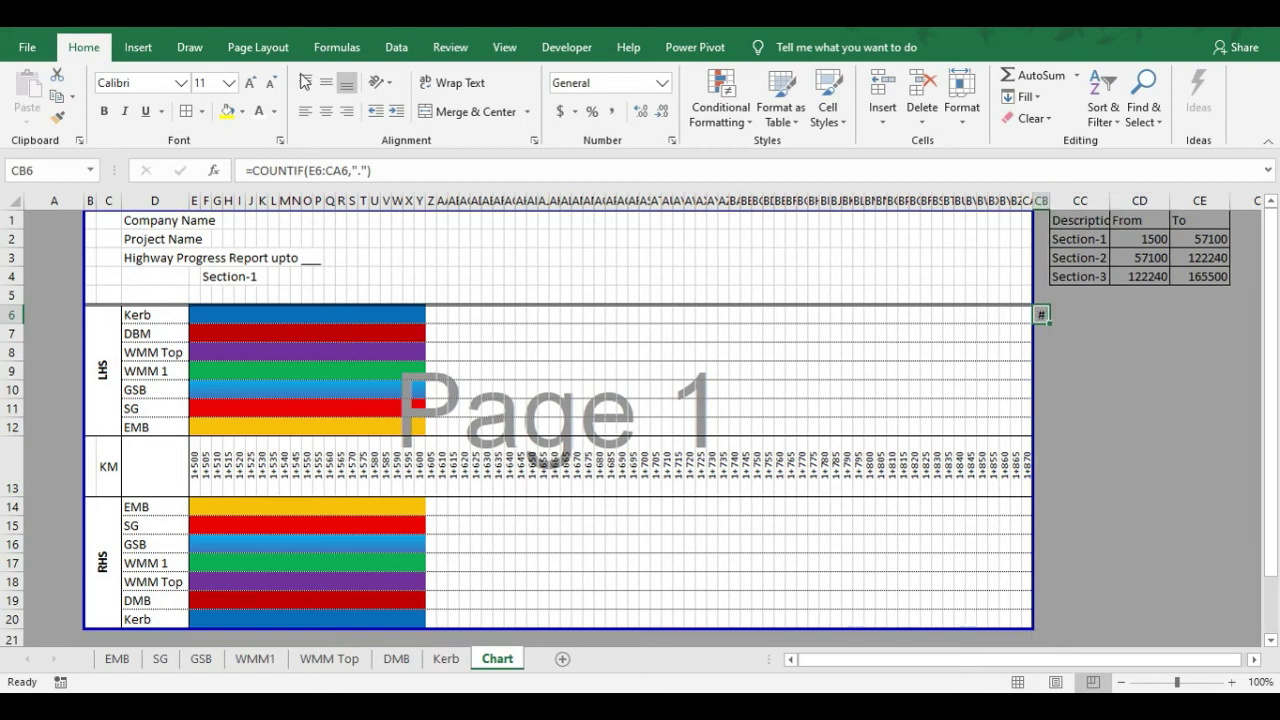
{"action": "left_click", "coordinate": [391, 84]}
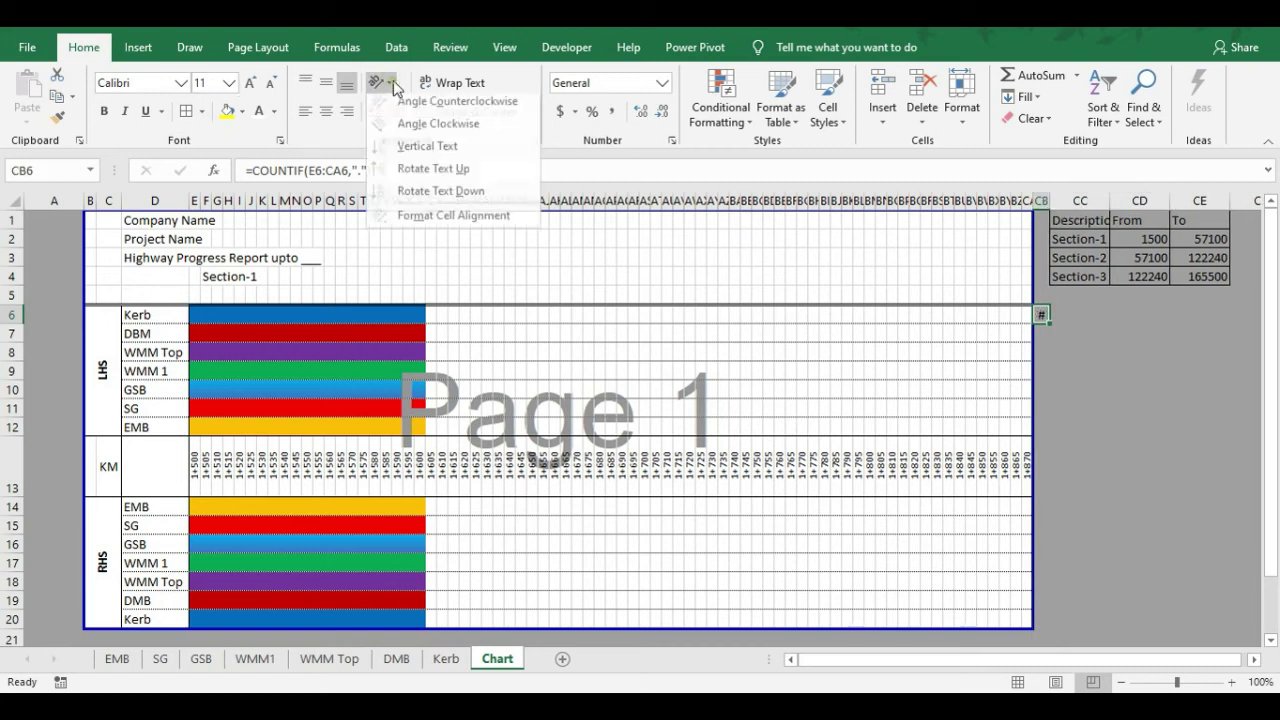
{"action": "left_click", "coordinate": [411, 169]}
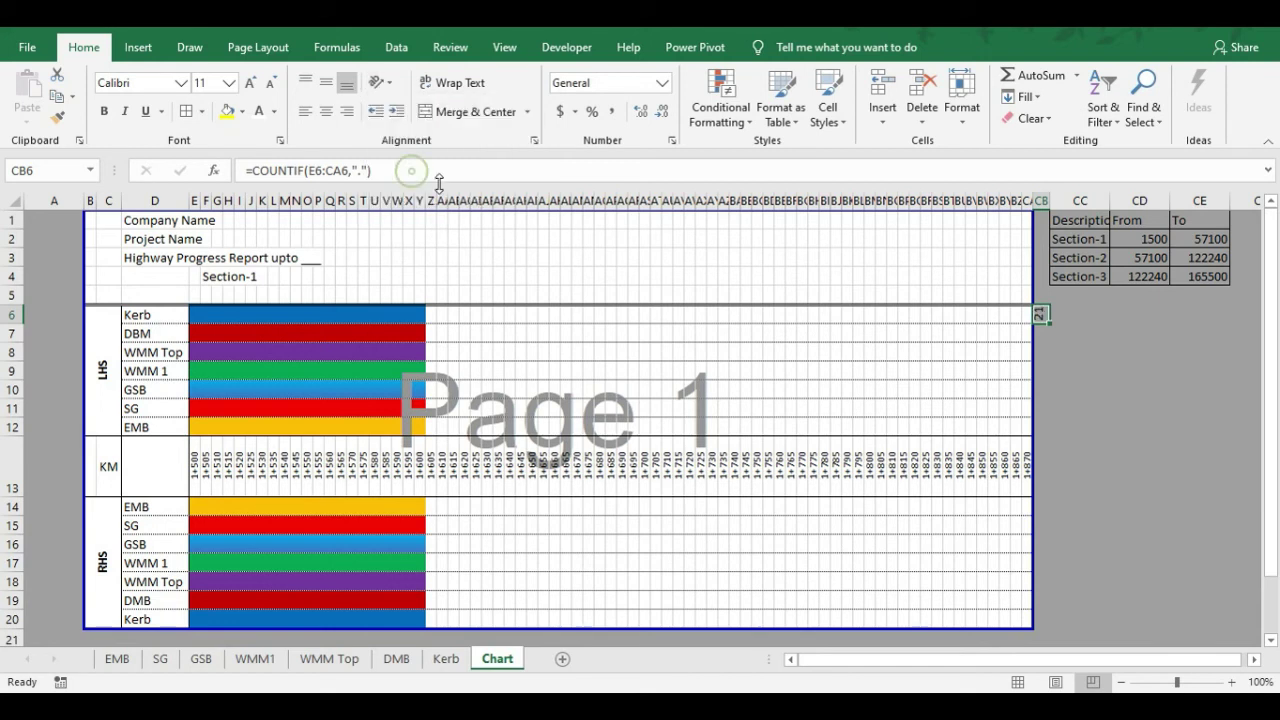
{"action": "double_click", "coordinate": [1045, 203]}
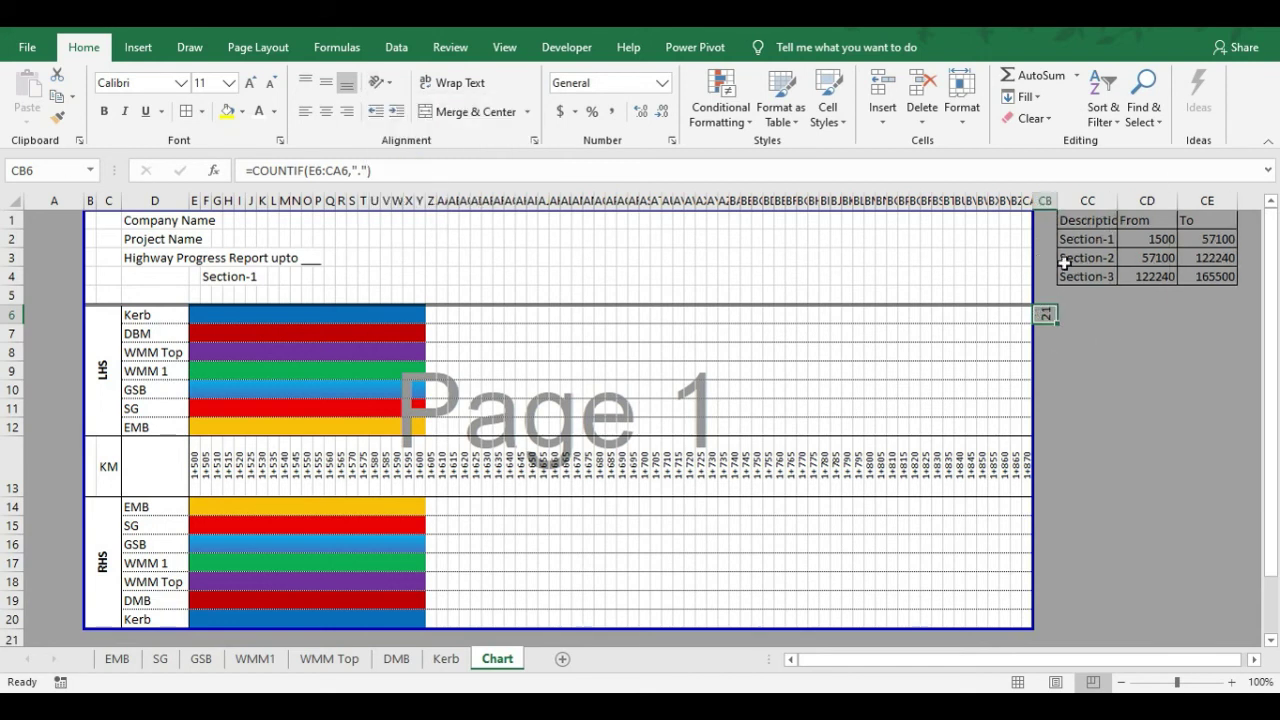
{"action": "left_click_drag", "start_coordinate": [1056, 321], "coordinate": [1056, 630]}
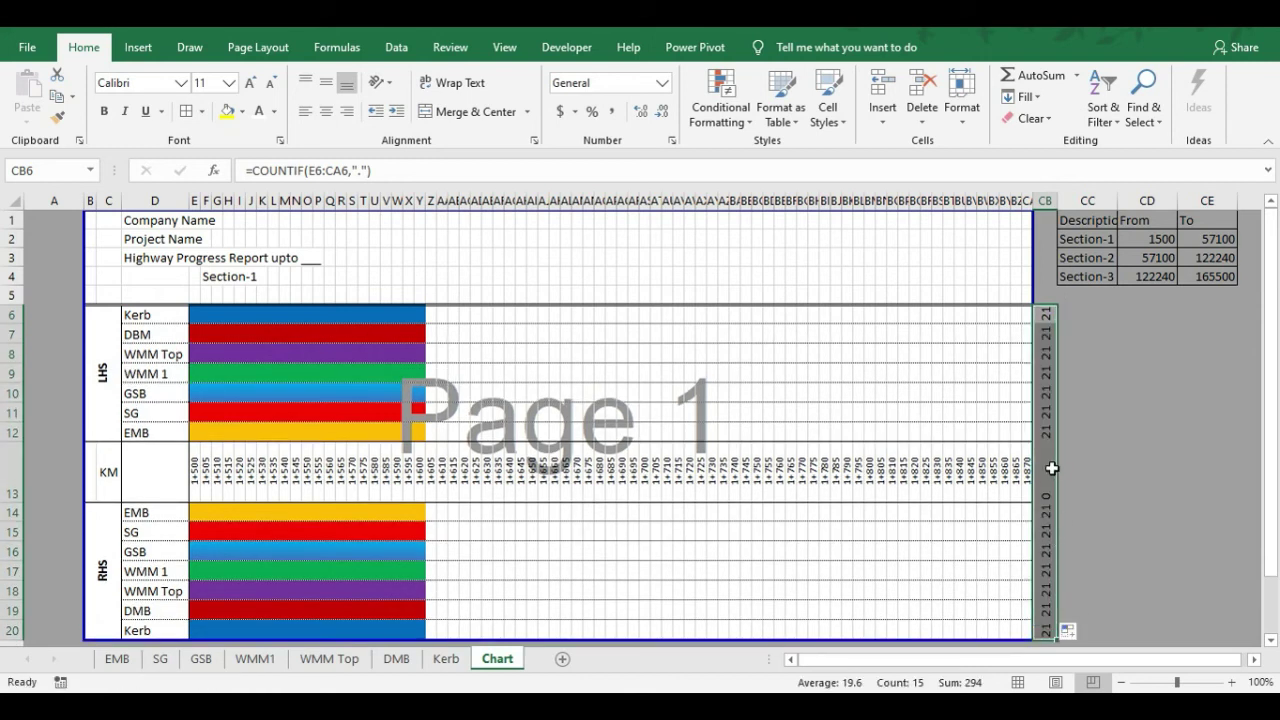
Rewrite the CB6 formula as (COUNTIF(E6:CA6,".")*$D$13)/1000&, still uncommitted
{"action": "left_click", "coordinate": [1052, 468]}
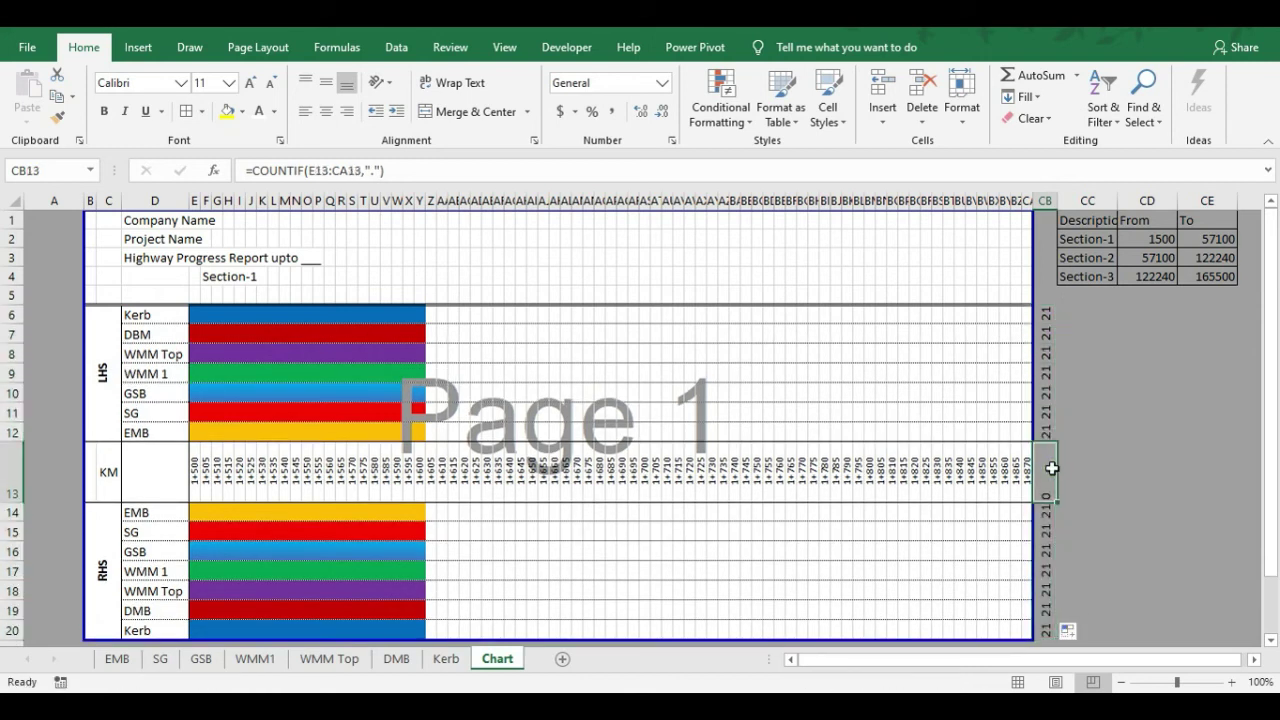
{"action": "left_click", "coordinate": [1045, 312]}
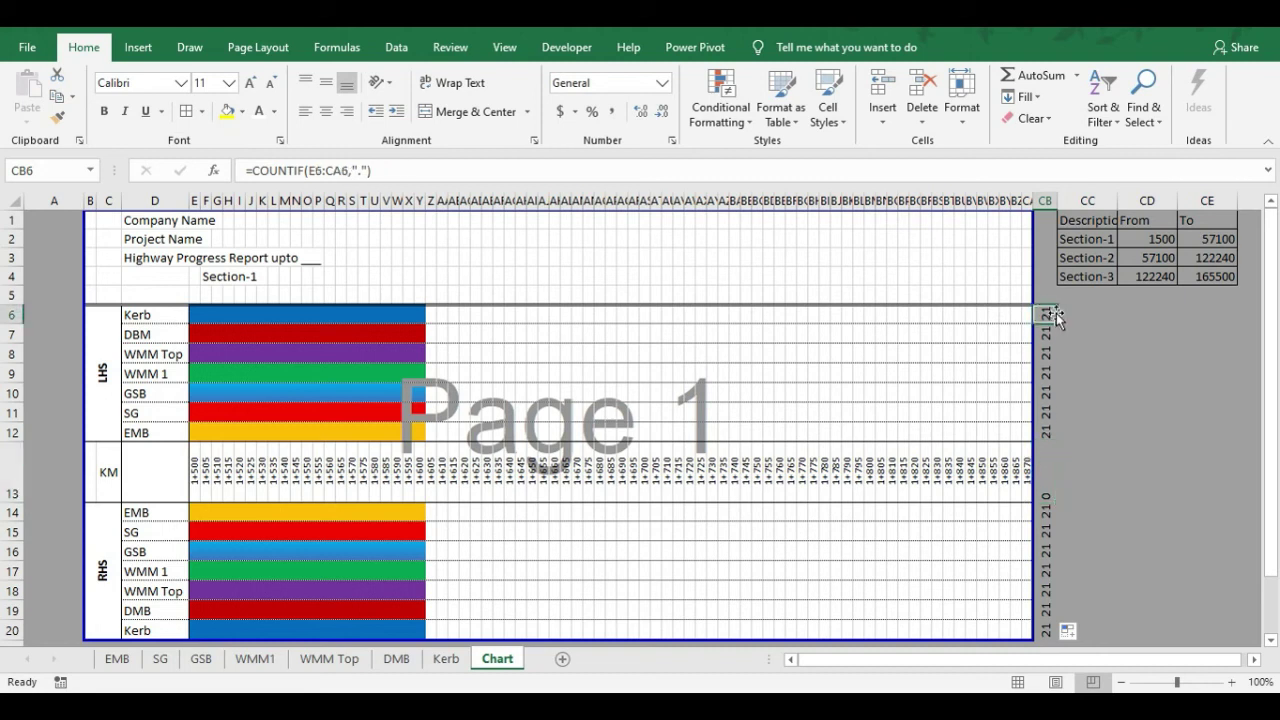
{"action": "left_click", "coordinate": [392, 172]}
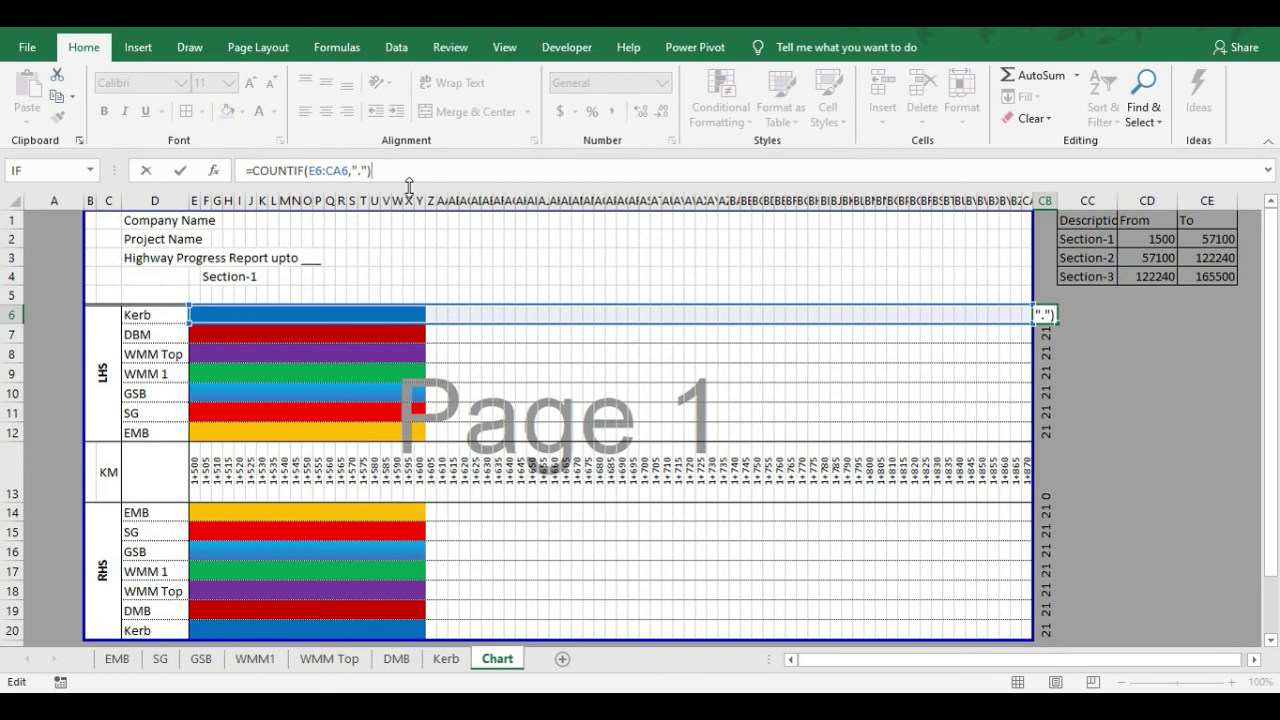
{"action": "type", "text": "*"}
{"action": "left_click", "coordinate": [155, 470]}
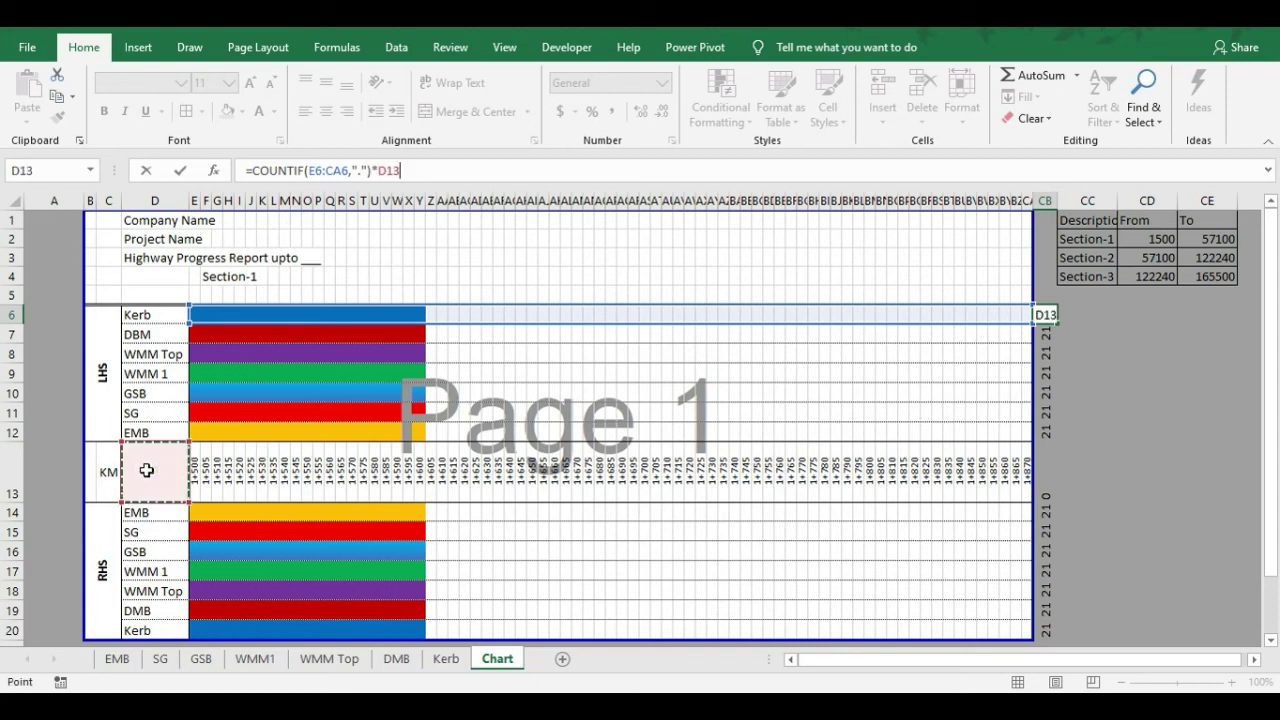
{"action": "key", "text": "F4"}
{"action": "type", "text": ")"}
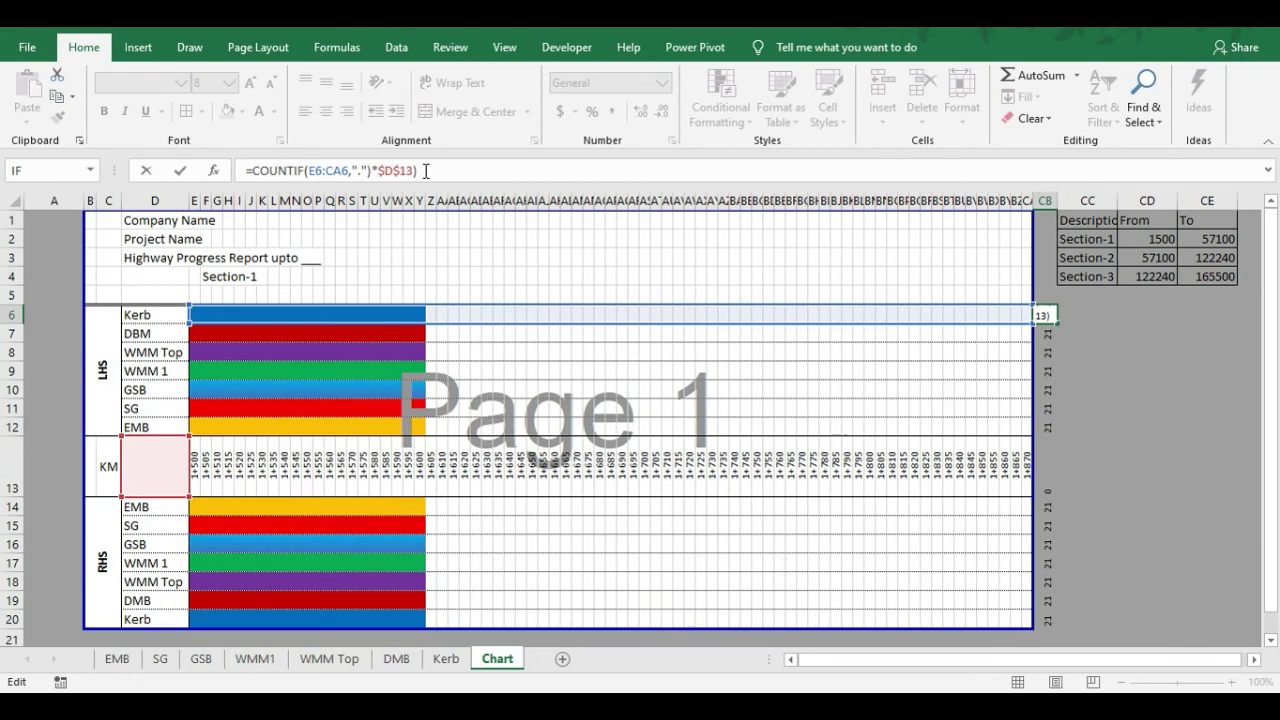
{"action": "left_click", "coordinate": [256, 171]}
{"action": "type", "text": "("}
{"action": "left_click", "coordinate": [457, 170]}
{"action": "type", "text": "/1000&\"Km"}
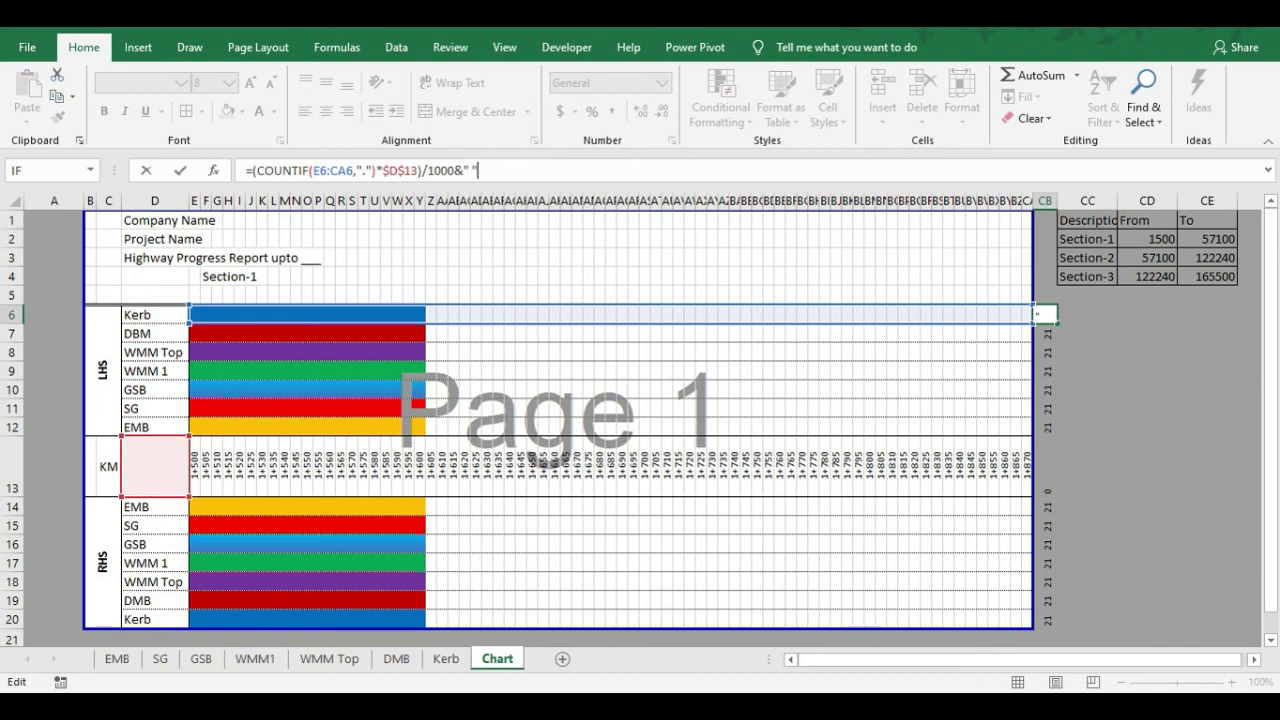
Append &"km" to the CB6 length formula after discarding a mistyped edit
{"action": "type", "text": "KMm)"}
{"action": "key", "text": "Escape"}
{"action": "left_click", "coordinate": [593, 169]}
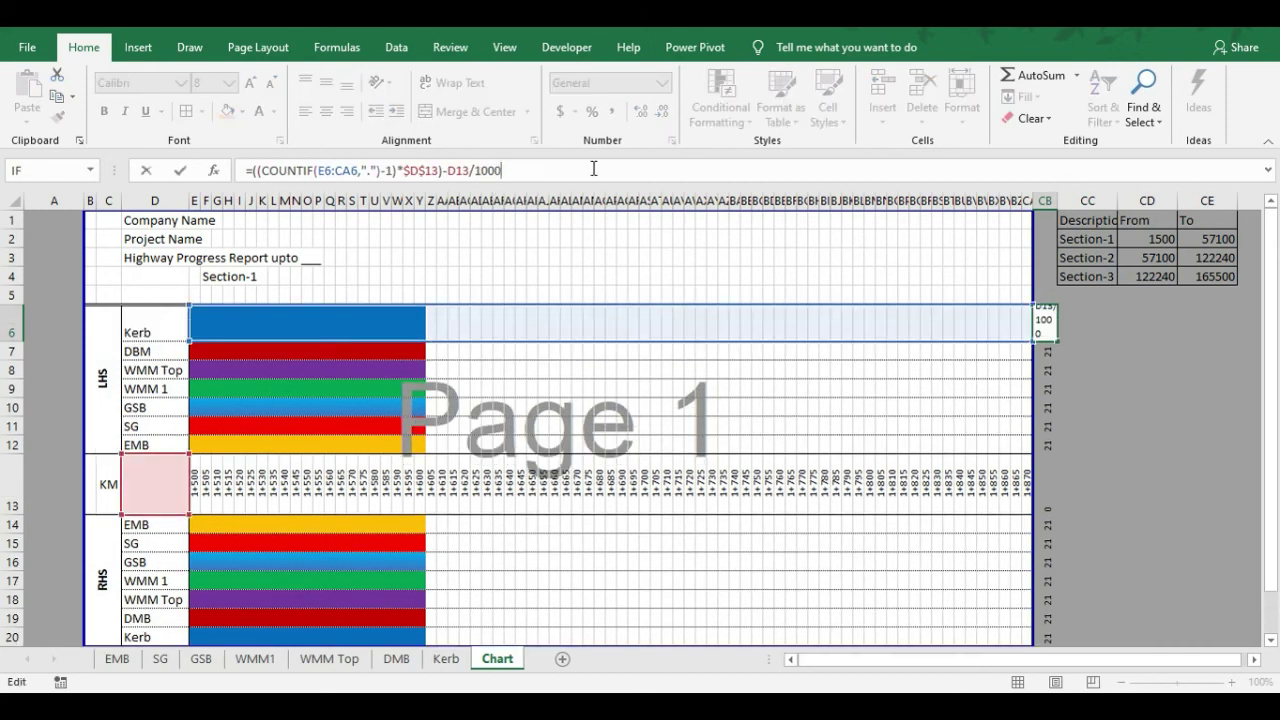
{"action": "type", "text": "&\"km\""}
{"action": "key", "text": "Return"}
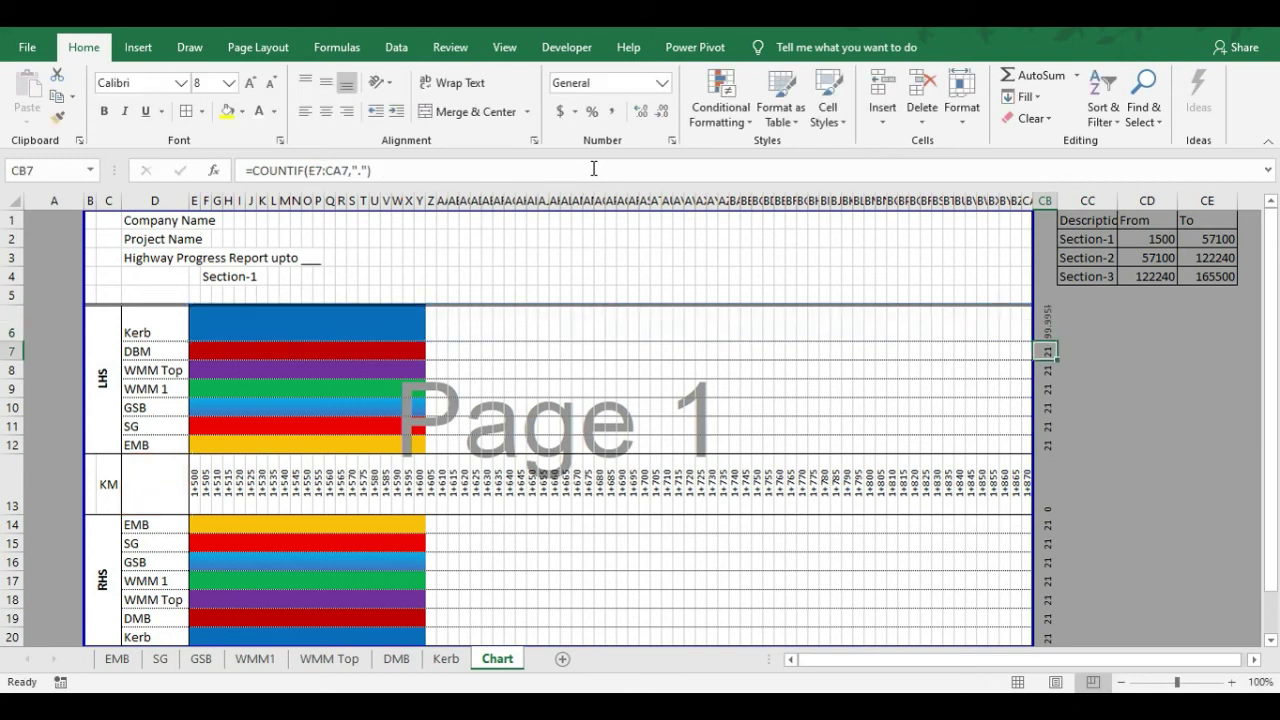
{"action": "left_click", "coordinate": [1048, 320]}
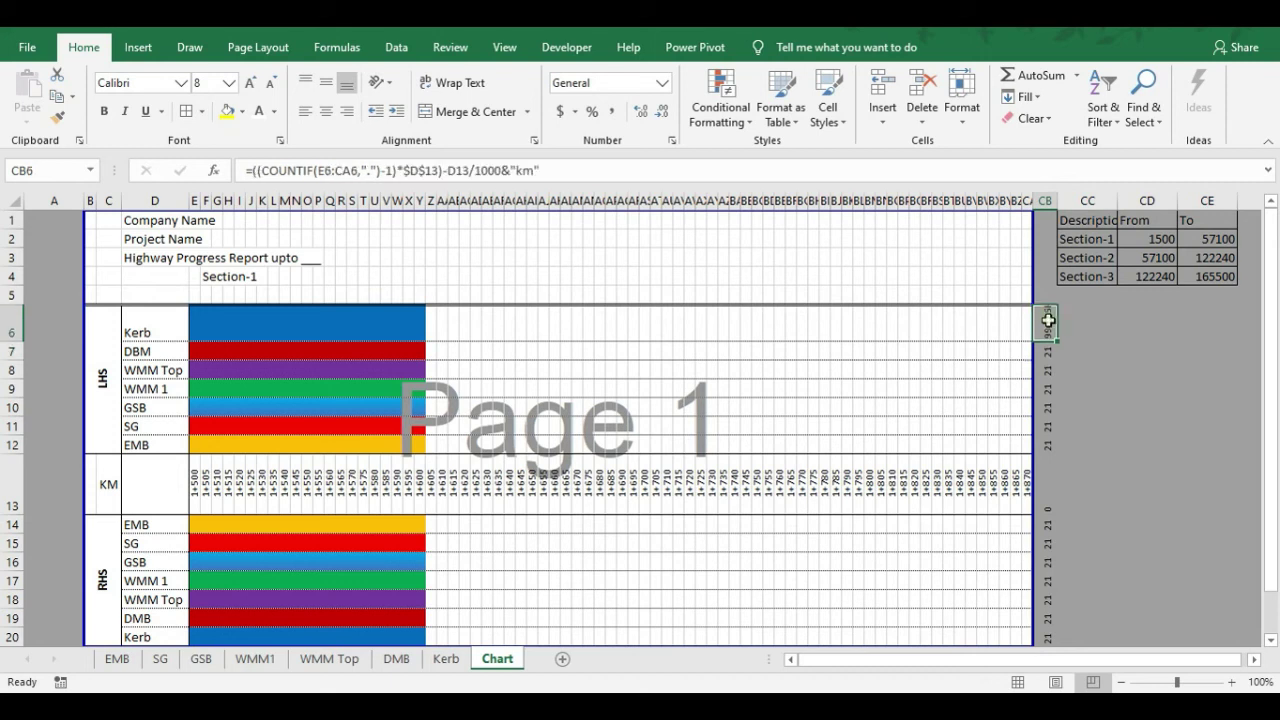
Wrap the CB6 length calculation in ROUND( … ) up to the /1000 term
{"action": "left_click", "coordinate": [504, 170]}
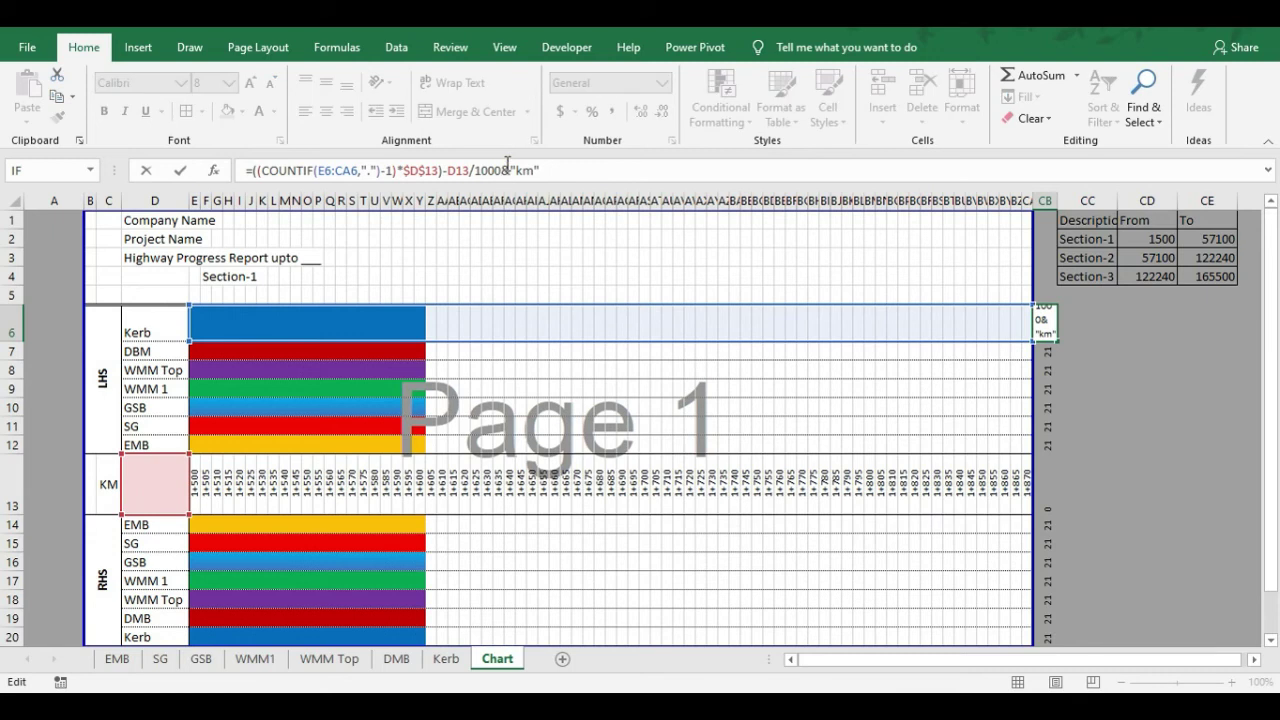
{"action": "left_click", "coordinate": [256, 170]}
{"action": "type", "text": "("}
{"action": "type", "text": "Round"}
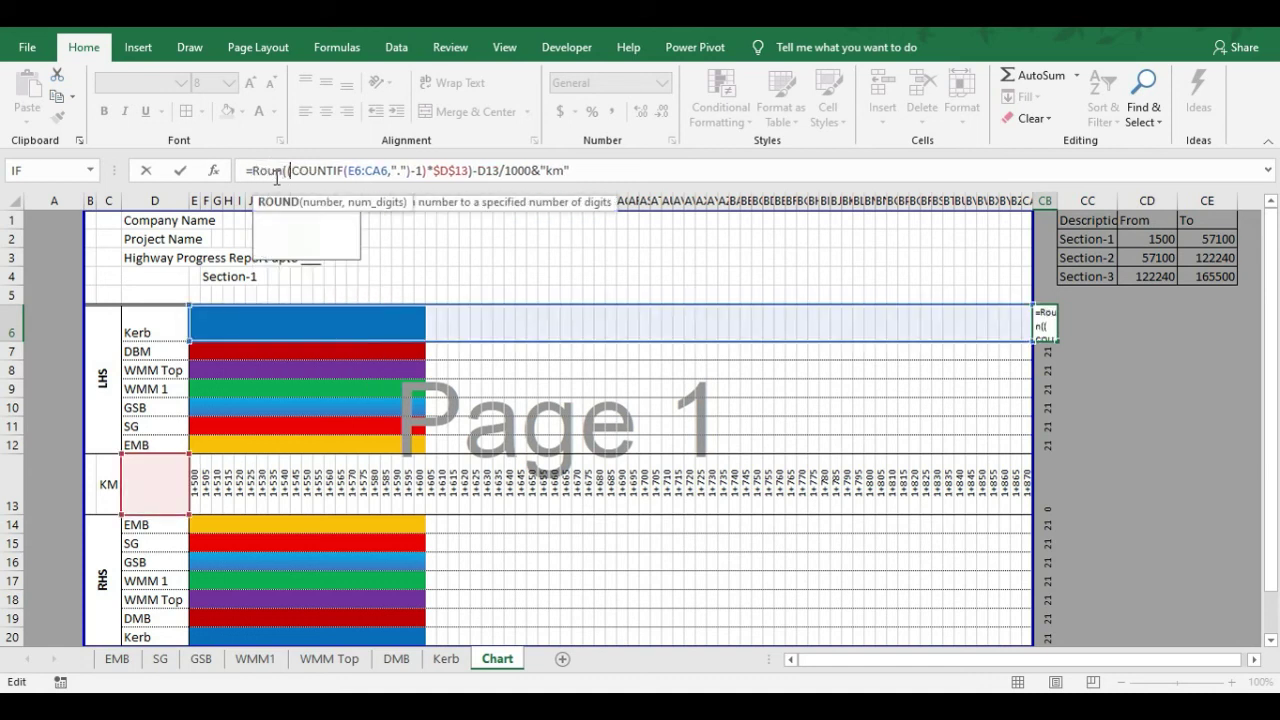
{"action": "left_click", "coordinate": [545, 170]}
{"action": "type", "text": ")"}
{"action": "key", "text": "Return"}
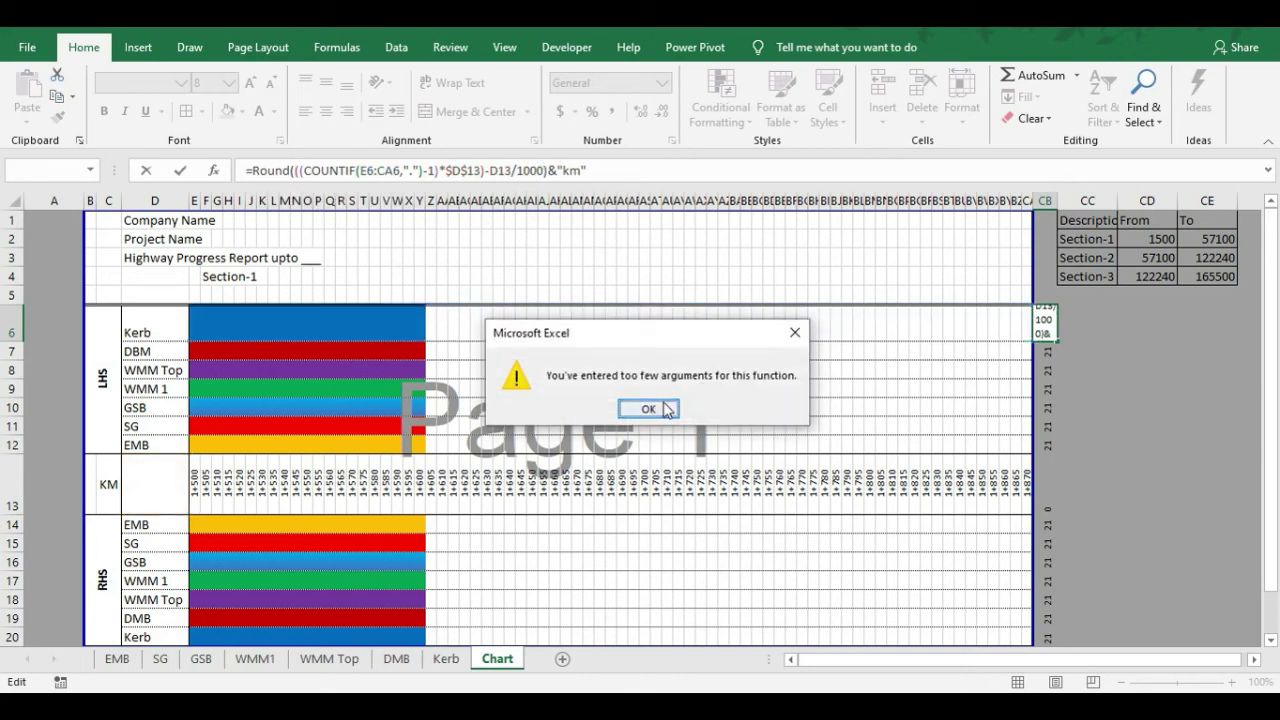
Fix the too-few-arguments error by giving ROUND 0 decimal places
{"action": "left_click", "coordinate": [649, 407]}
{"action": "left_click", "coordinate": [545, 170]}
{"action": "type", "text": ")"}
{"action": "key", "text": "Left"}
{"action": "type", "text": ",0"}
{"action": "key", "text": "Return"}
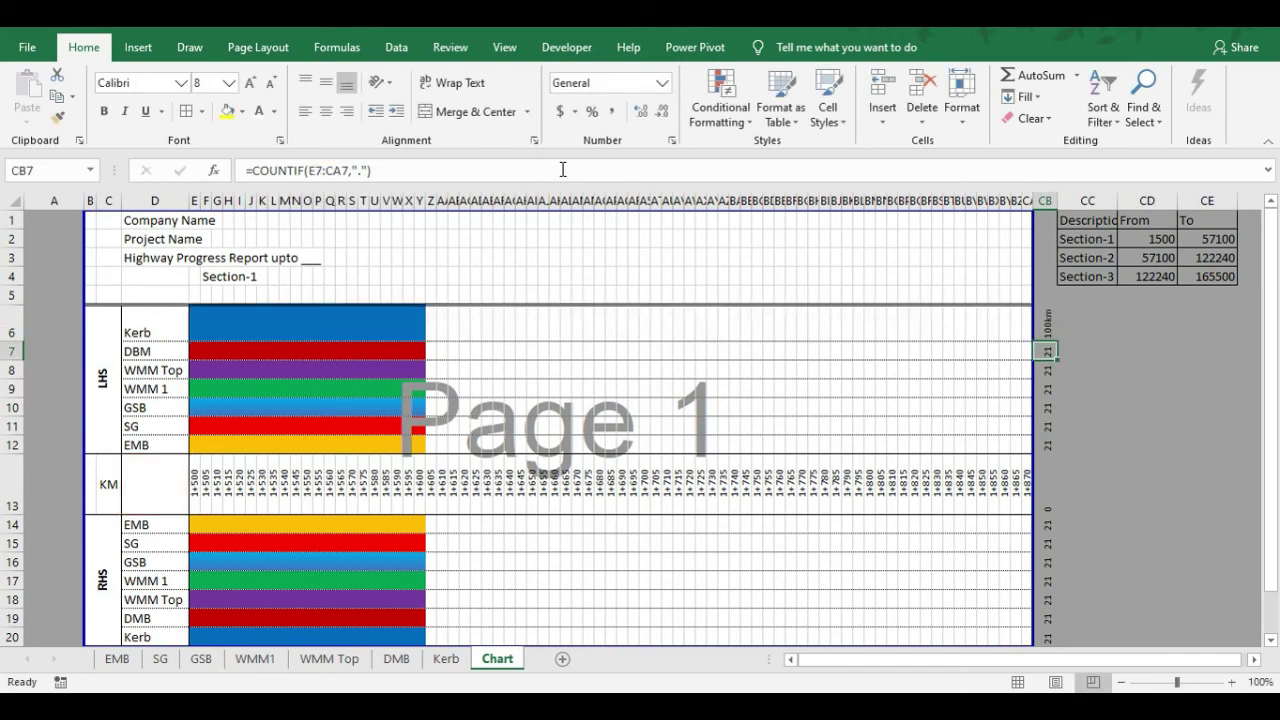
{"action": "left_click", "coordinate": [1041, 327]}
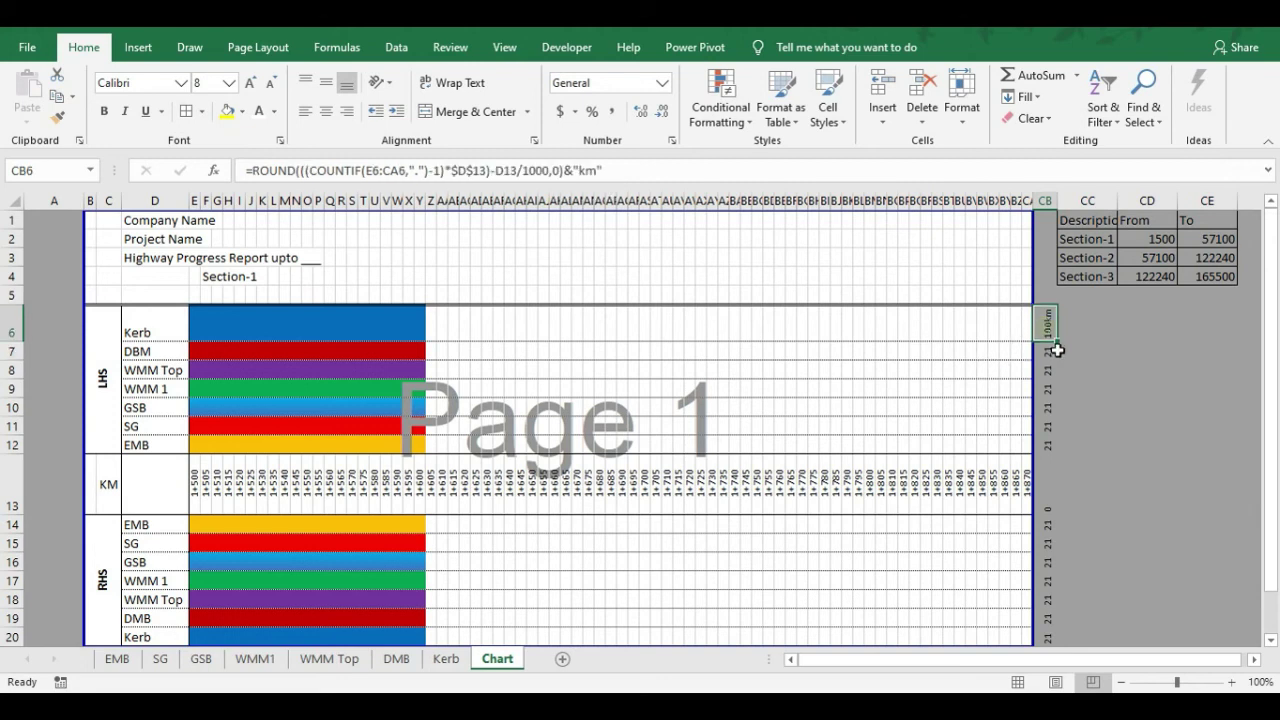
Fill CB6 down and inspect the #VALUE! error caused by the shifting D13 reference
{"action": "left_click_drag", "start_coordinate": [1054, 342], "coordinate": [1070, 548]}
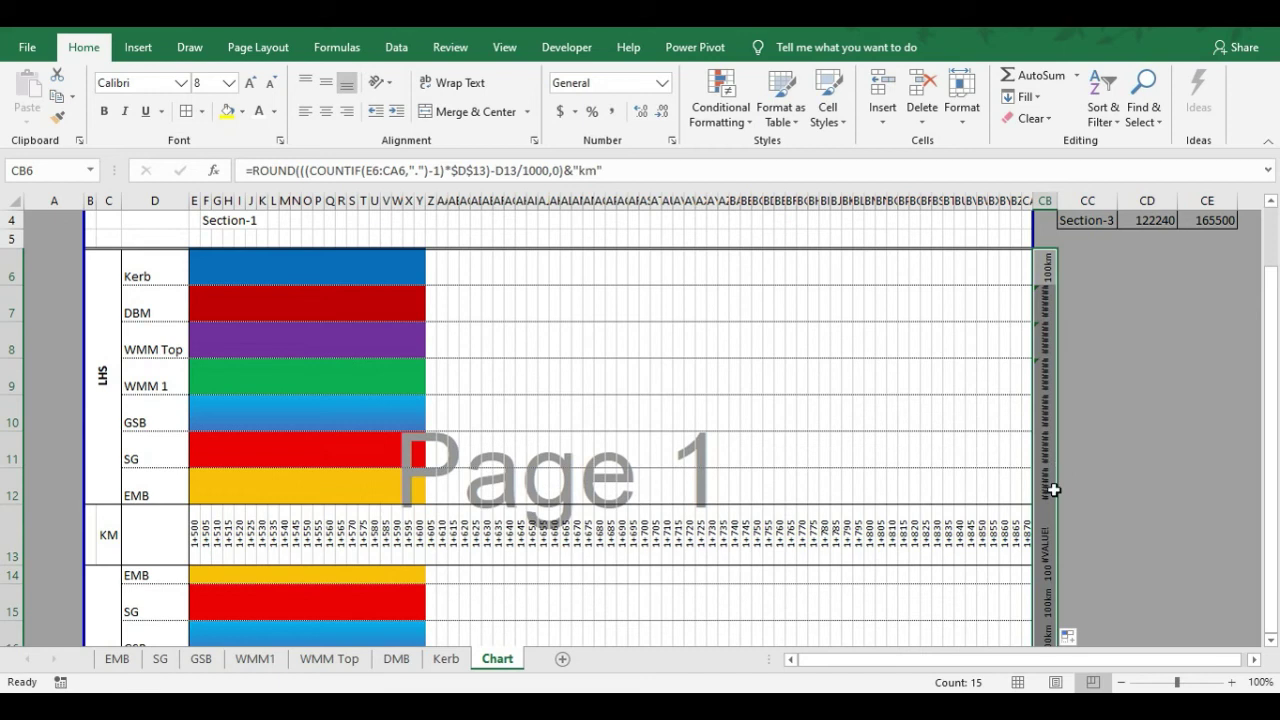
{"action": "left_click", "coordinate": [1046, 525]}
{"action": "left_click", "coordinate": [1046, 267]}
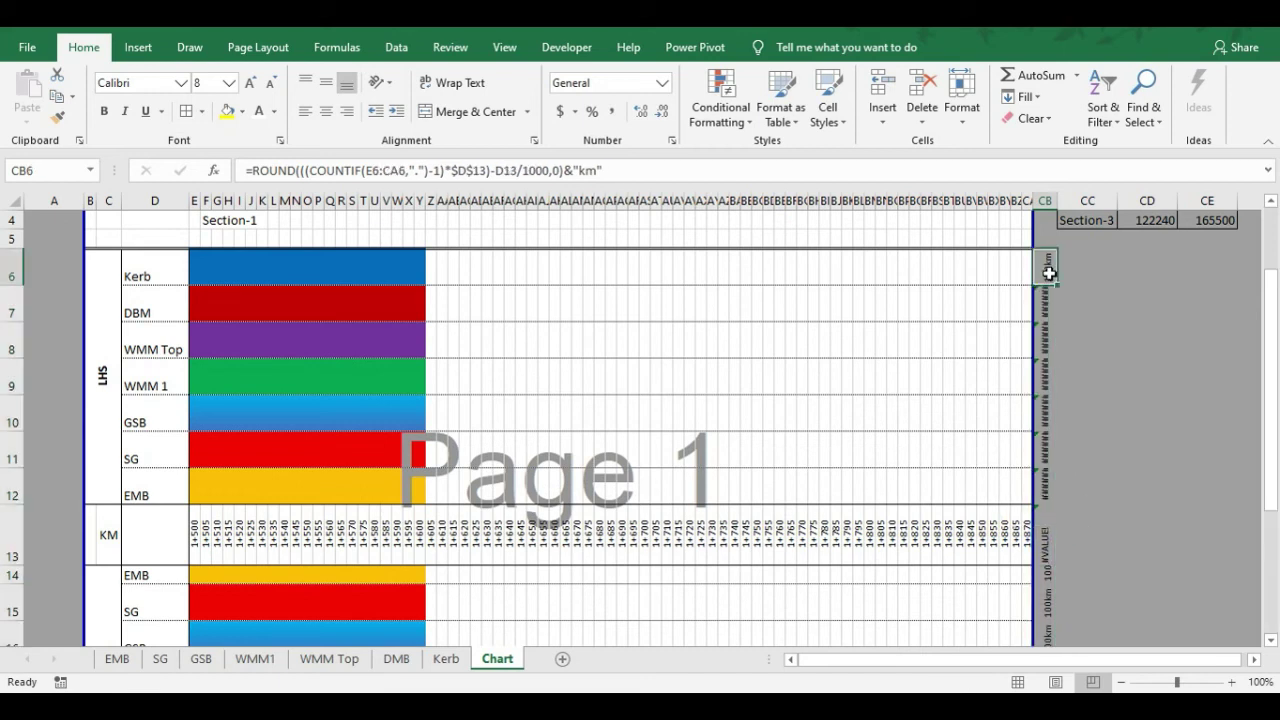
{"action": "double_click", "coordinate": [1046, 267]}
{"action": "key", "text": "Escape"}
{"action": "double_click", "coordinate": [1043, 302]}
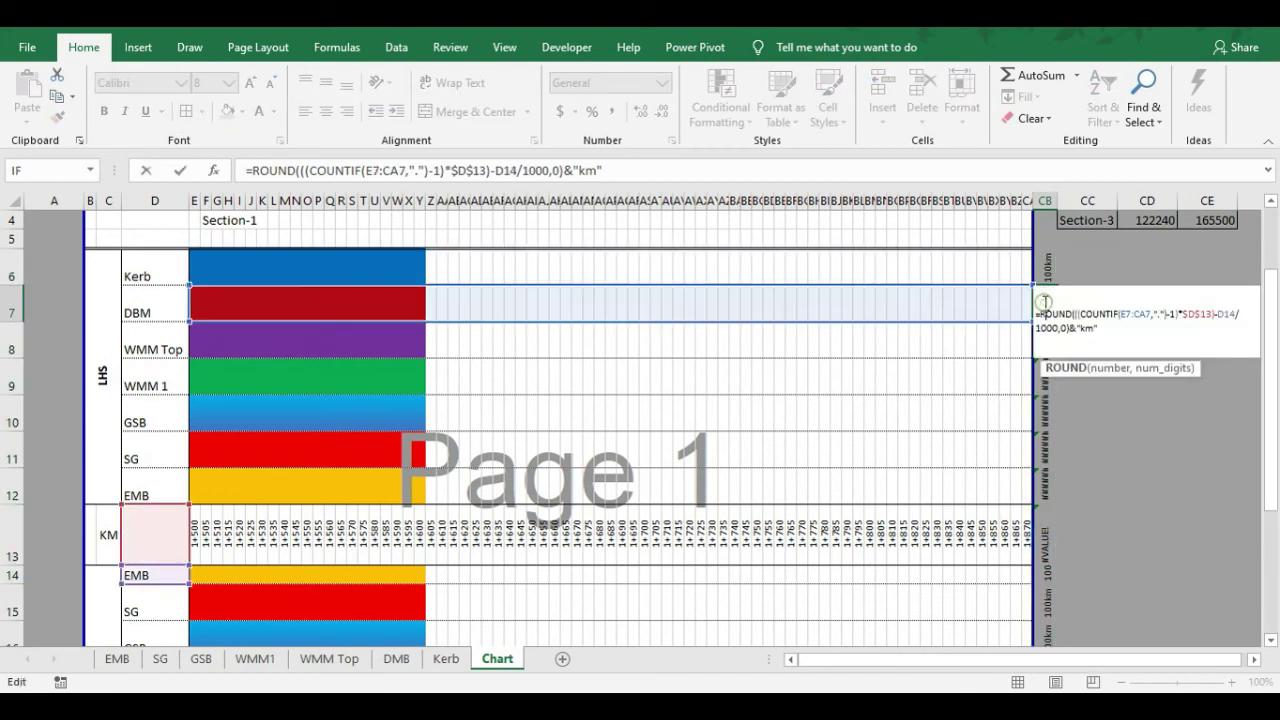
{"action": "key", "text": "Escape"}
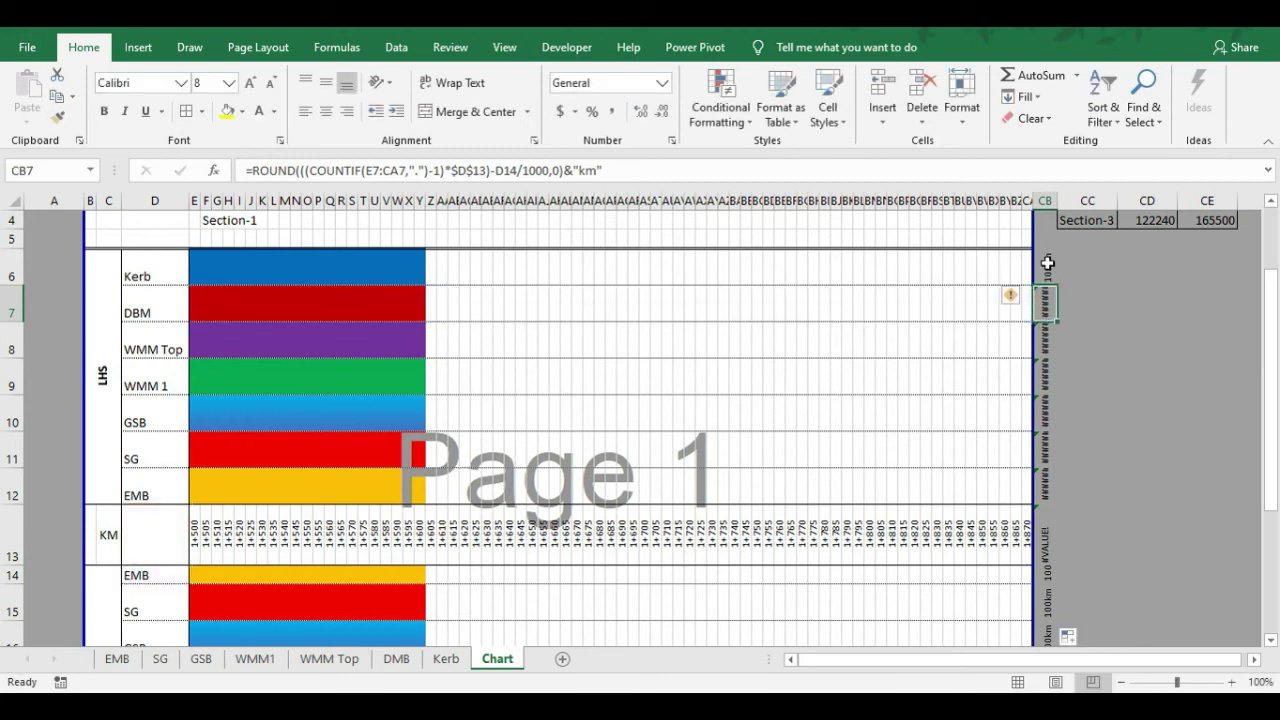
Make the D13 reference in CB6's formula absolute as $D$13
{"action": "double_click", "coordinate": [1046, 265]}
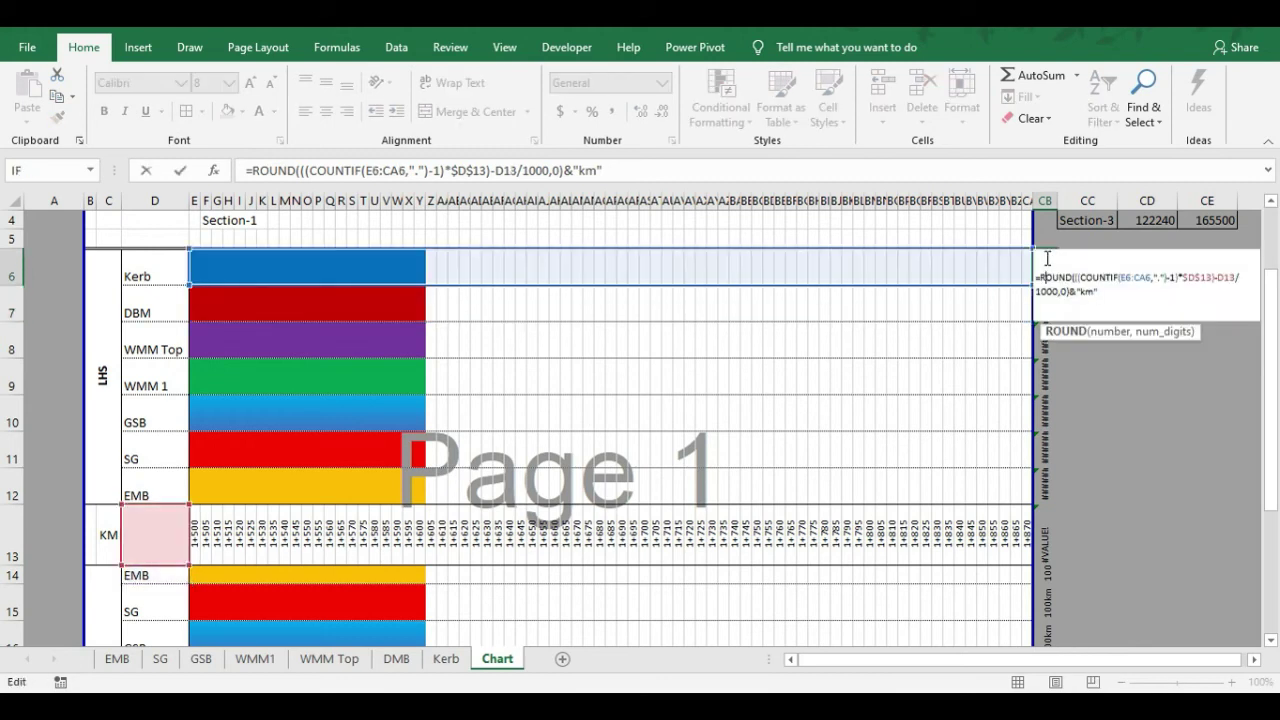
{"action": "double_click", "coordinate": [506, 170]}
{"action": "key", "text": "F4"}
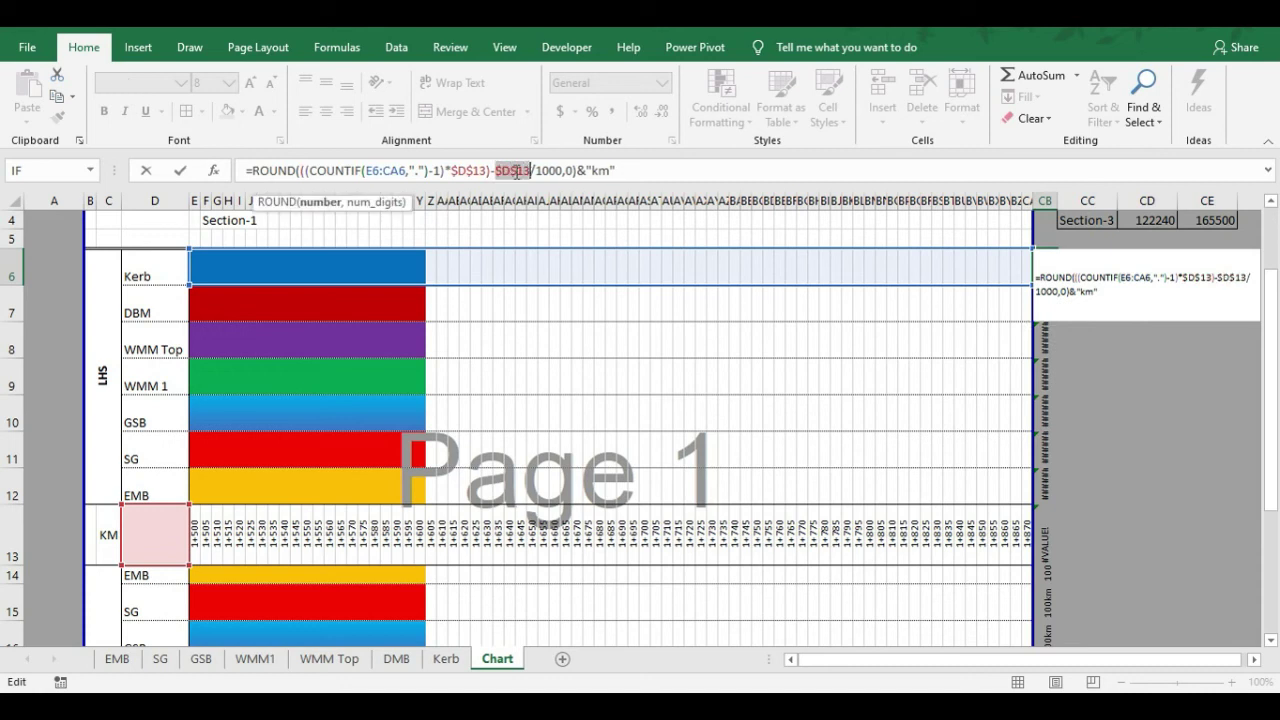
{"action": "key", "text": "Return"}
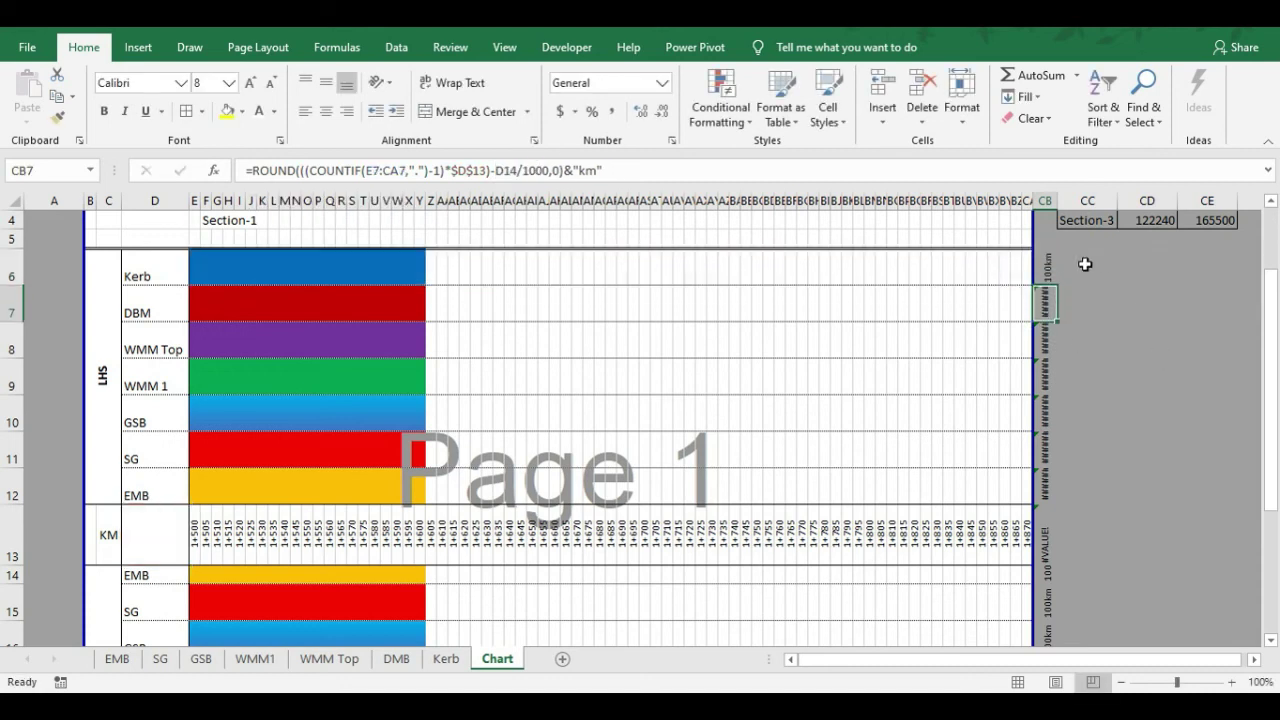
Fill the corrected CB6 formula down through CB20
{"action": "left_click", "coordinate": [1053, 262]}
{"action": "left_click_drag", "start_coordinate": [1057, 287], "coordinate": [1056, 516]}
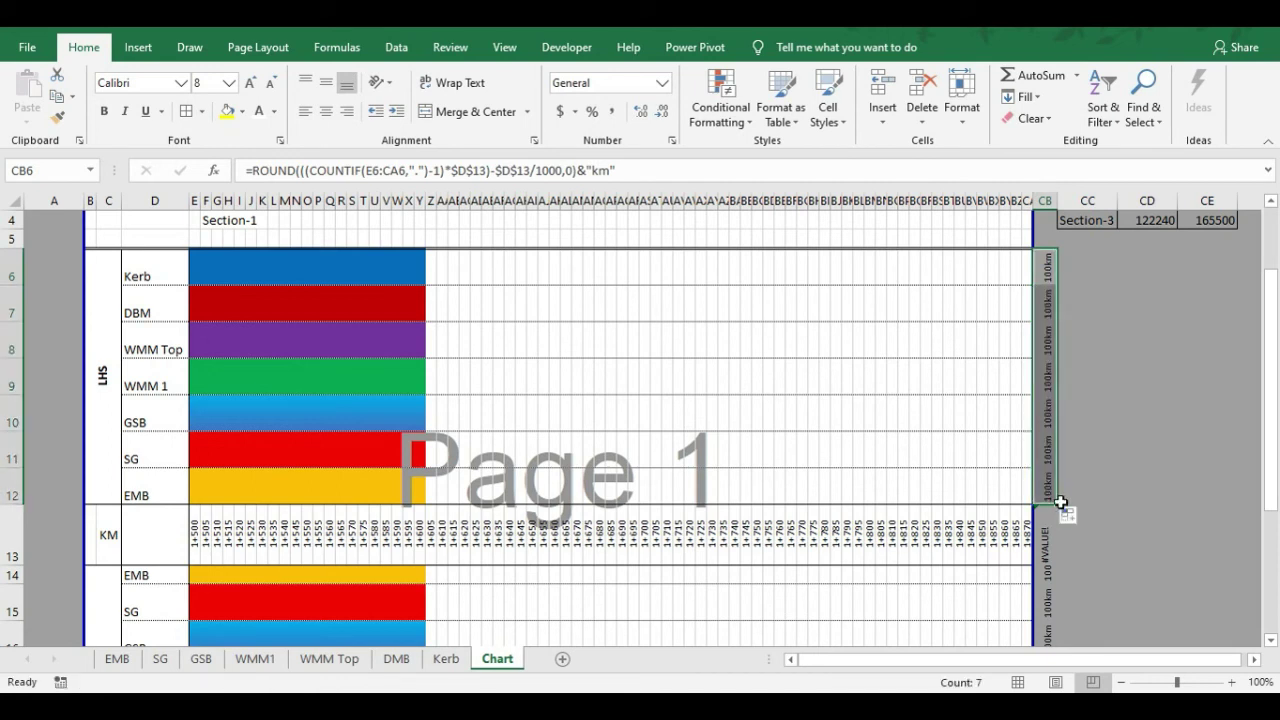
{"action": "left_click_drag", "start_coordinate": [1057, 506], "coordinate": [1045, 618]}
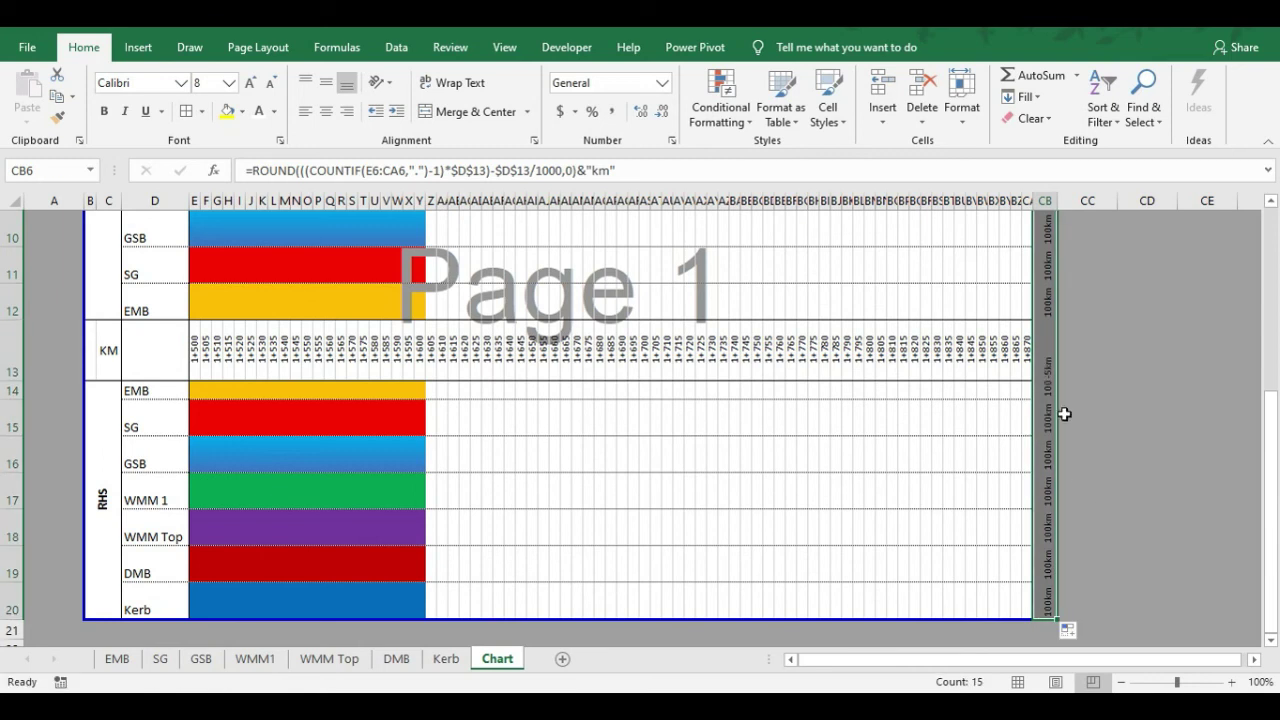
{"action": "left_click", "coordinate": [1047, 386]}
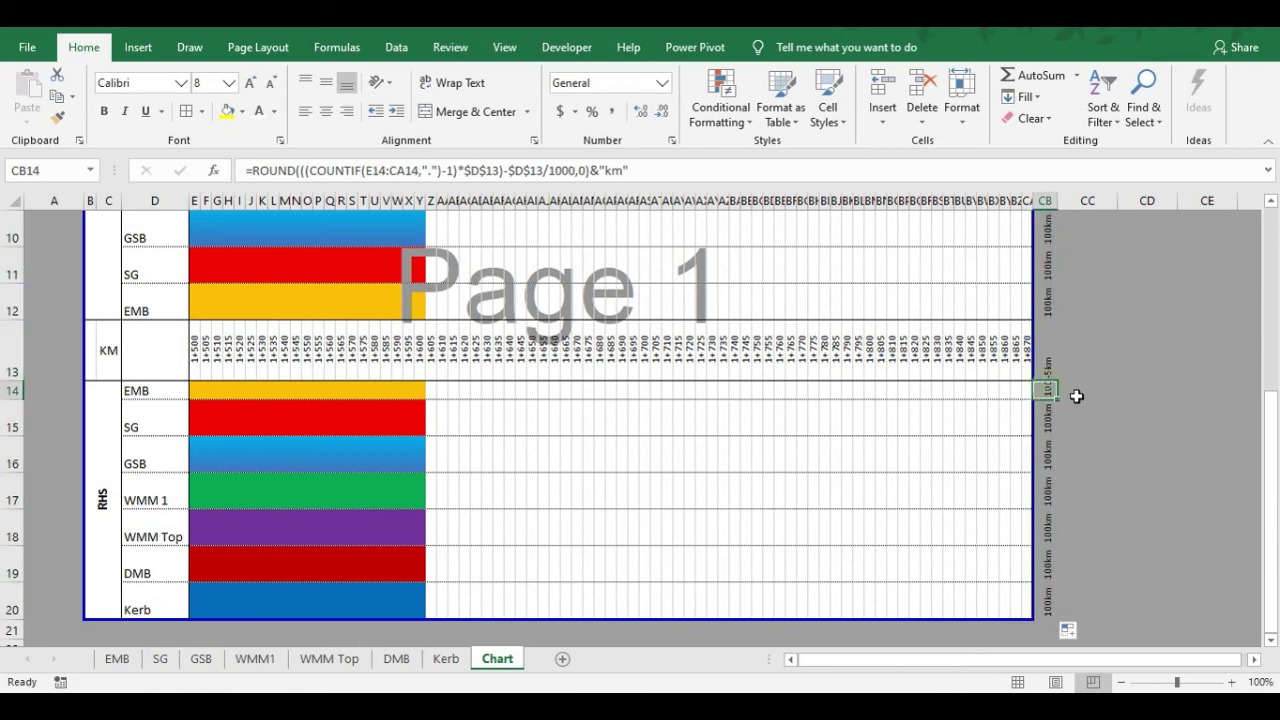
Replace CB13's formula with =CA13-E13, the end minus start chainage
{"action": "double_click", "coordinate": [1045, 349]}
{"action": "key", "text": "Escape"}
{"action": "double_click", "coordinate": [1051, 349]}
{"action": "key", "text": "Escape"}
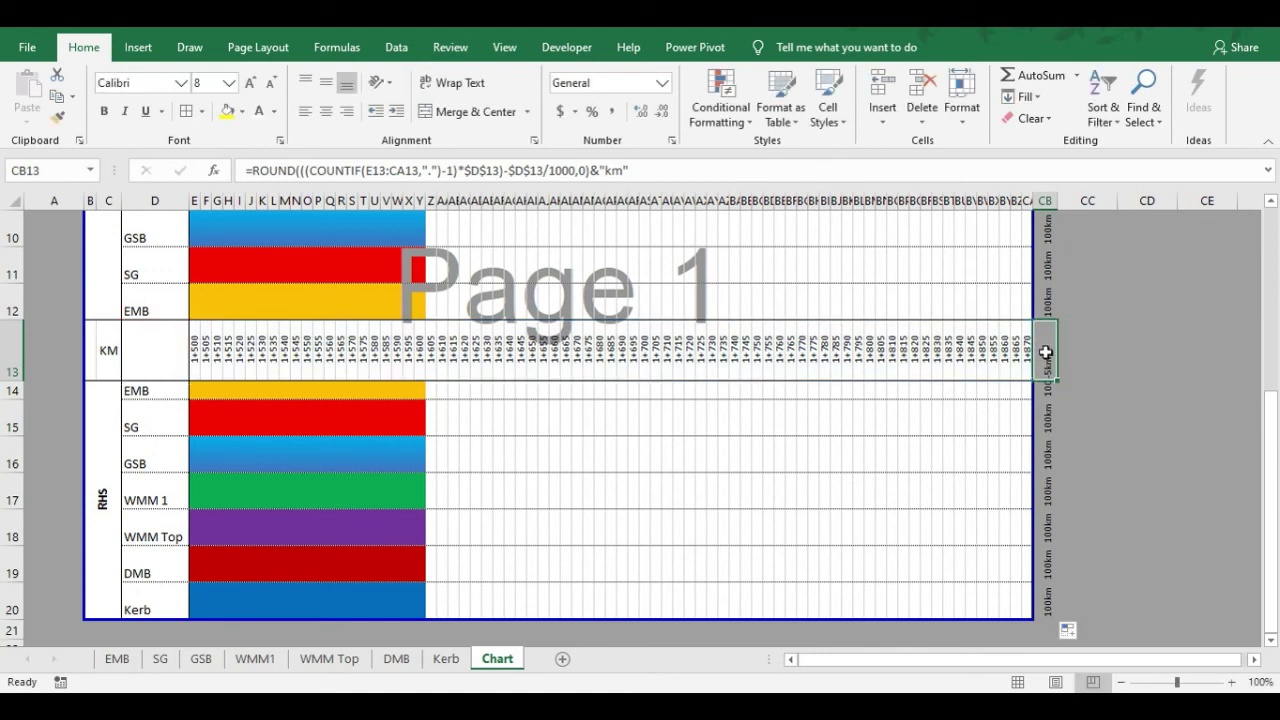
{"action": "double_click", "coordinate": [1046, 352]}
{"action": "key", "text": "Escape"}
{"action": "type", "text": "="}
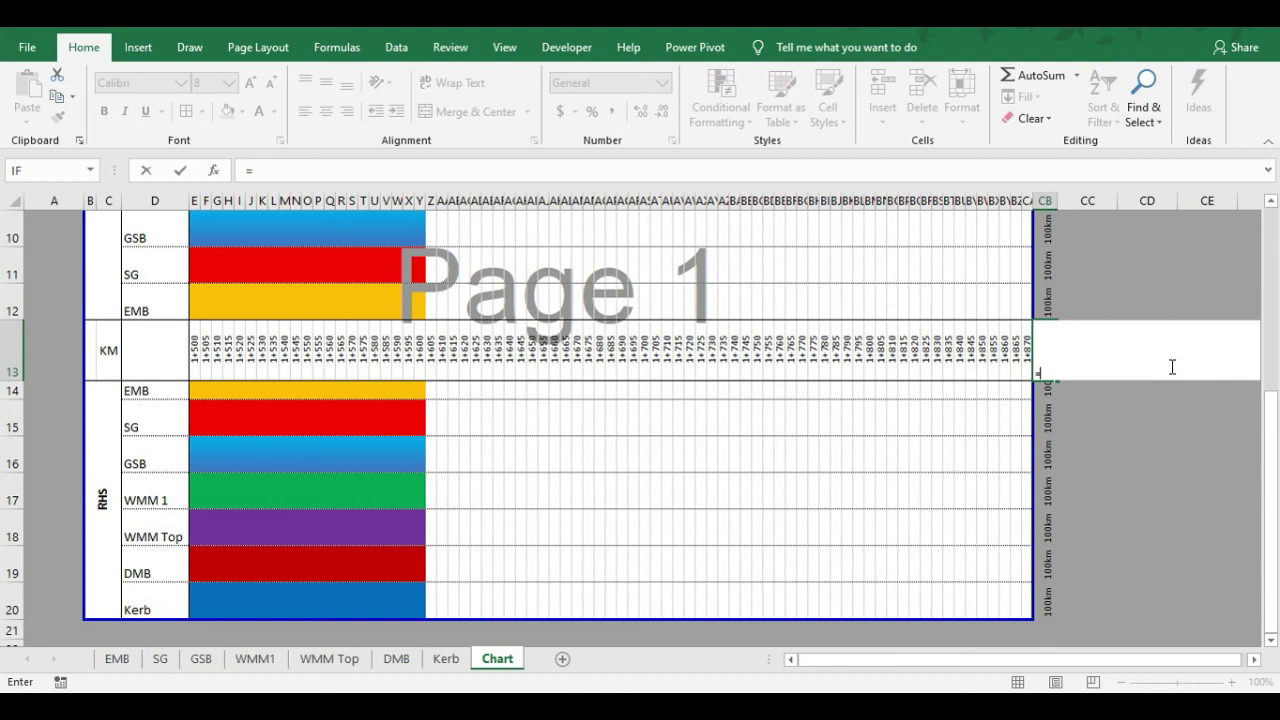
{"action": "left_click", "coordinate": [1030, 357]}
{"action": "type", "text": "-"}
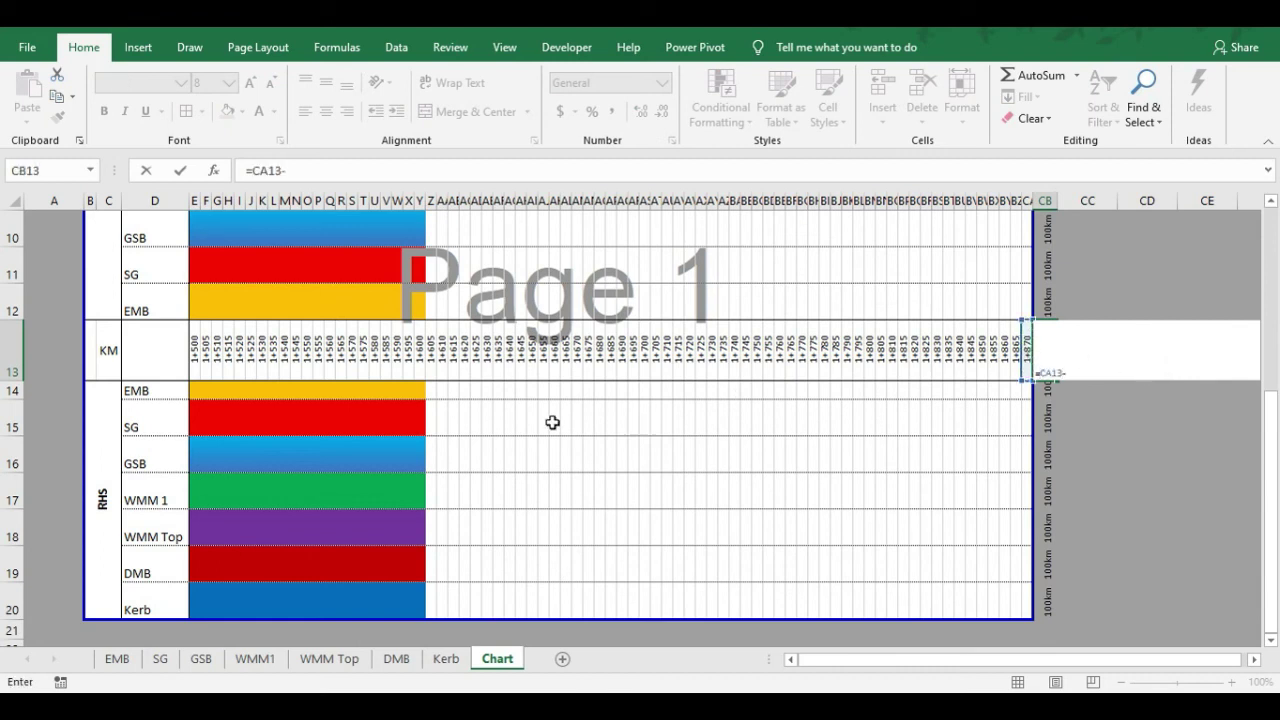
{"action": "left_click", "coordinate": [194, 356]}
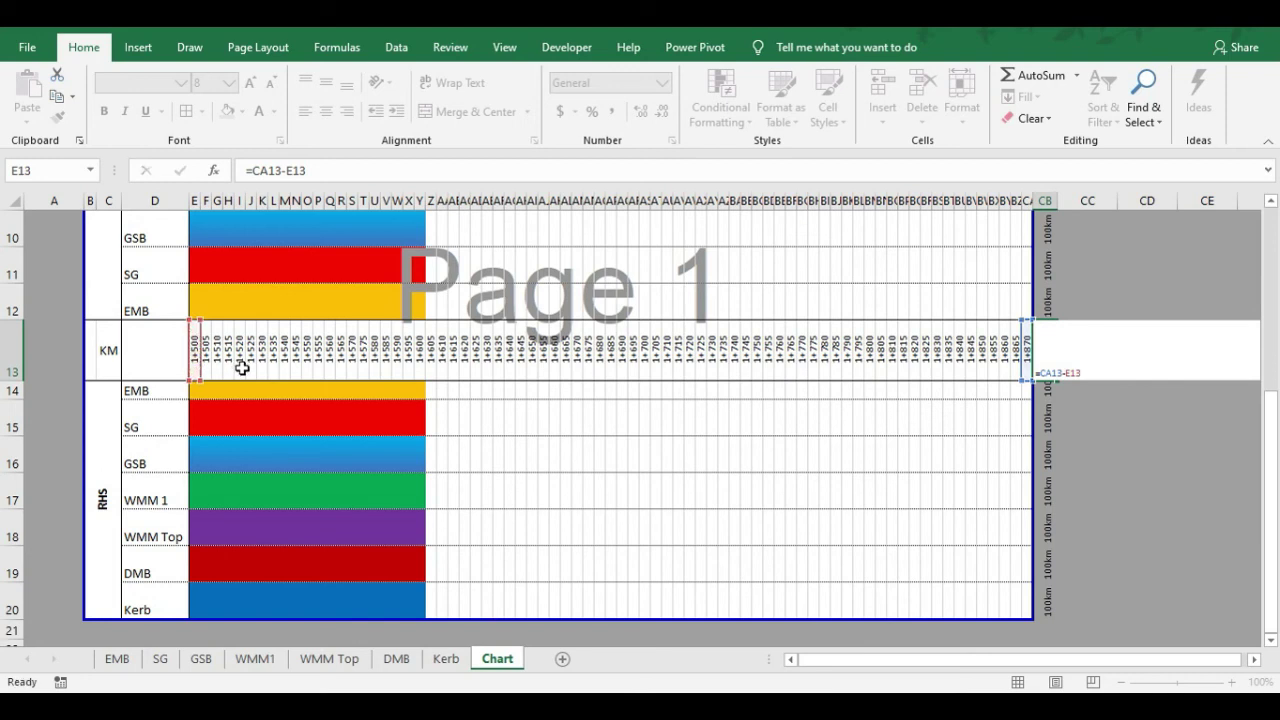
{"action": "key", "text": "Return"}
{"action": "left_click", "coordinate": [1055, 359]}
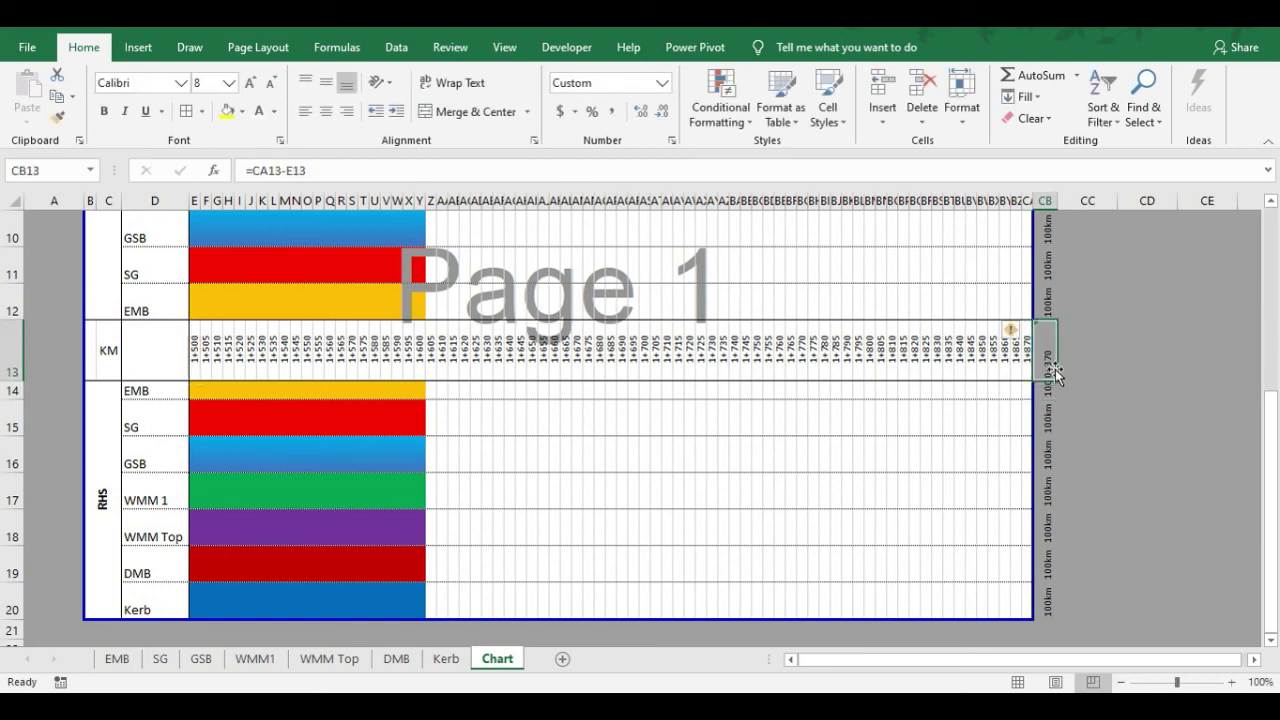
Turn CB13 into =(CA13-E13)/1000&"km" so it shows the length in km
{"action": "left_click", "coordinate": [343, 170]}
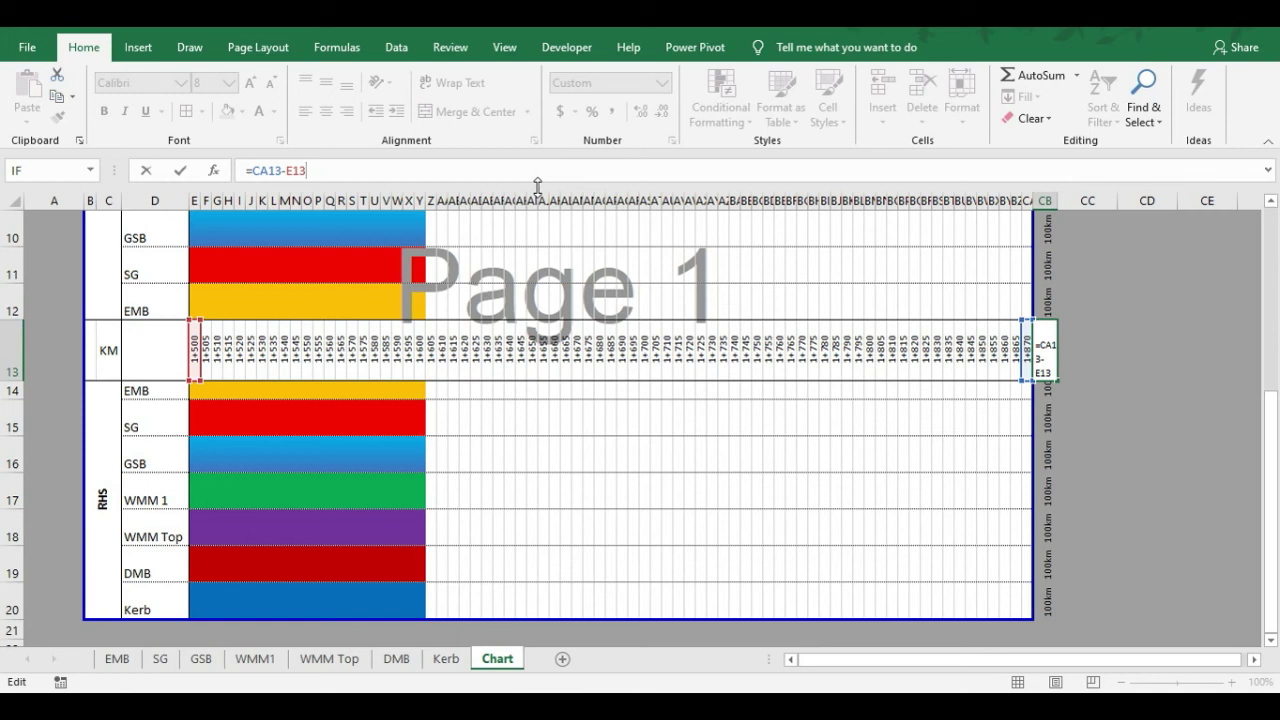
{"action": "type", "text": "&"}
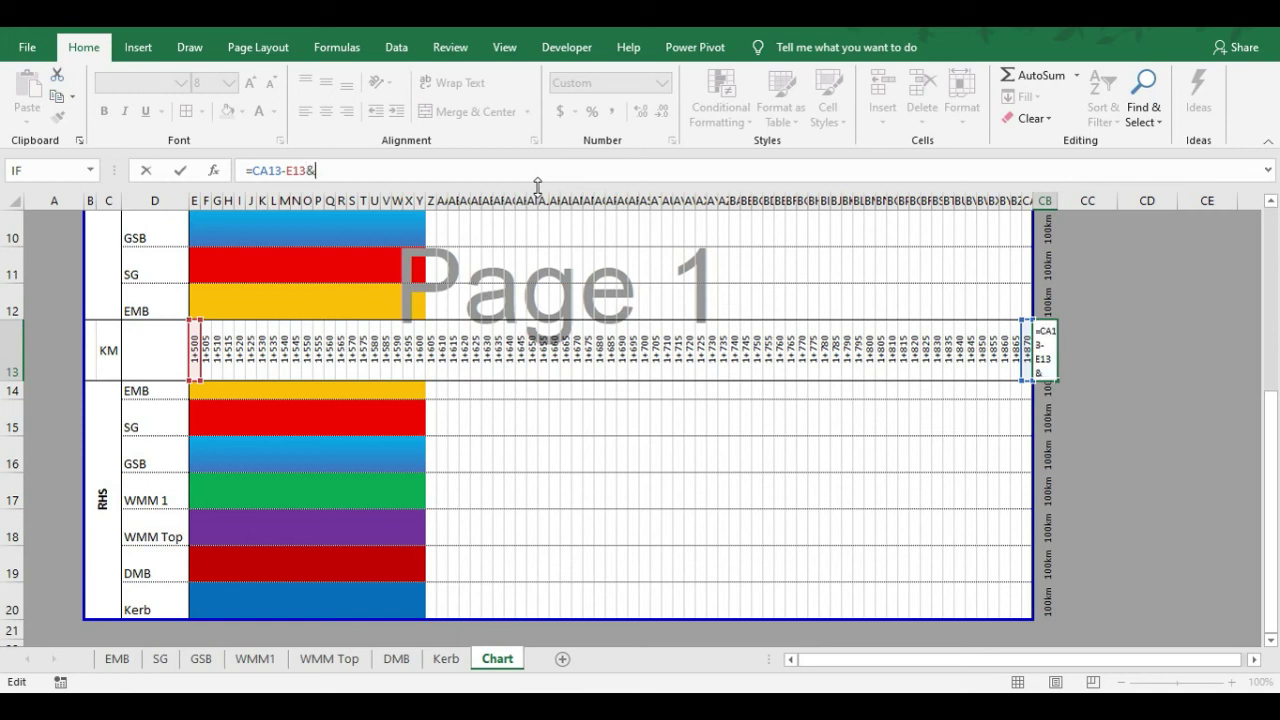
{"action": "type", "text": "\"km\""}
{"action": "key", "text": "Return"}
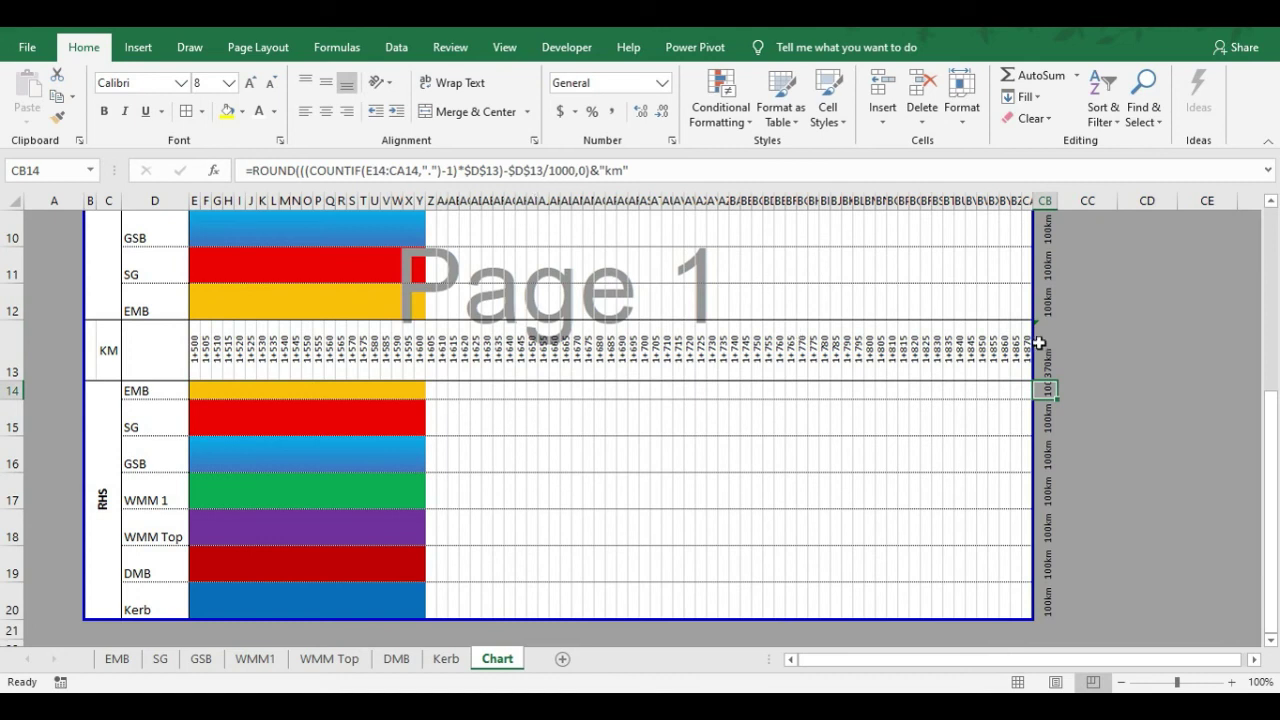
{"action": "left_click", "coordinate": [1050, 348]}
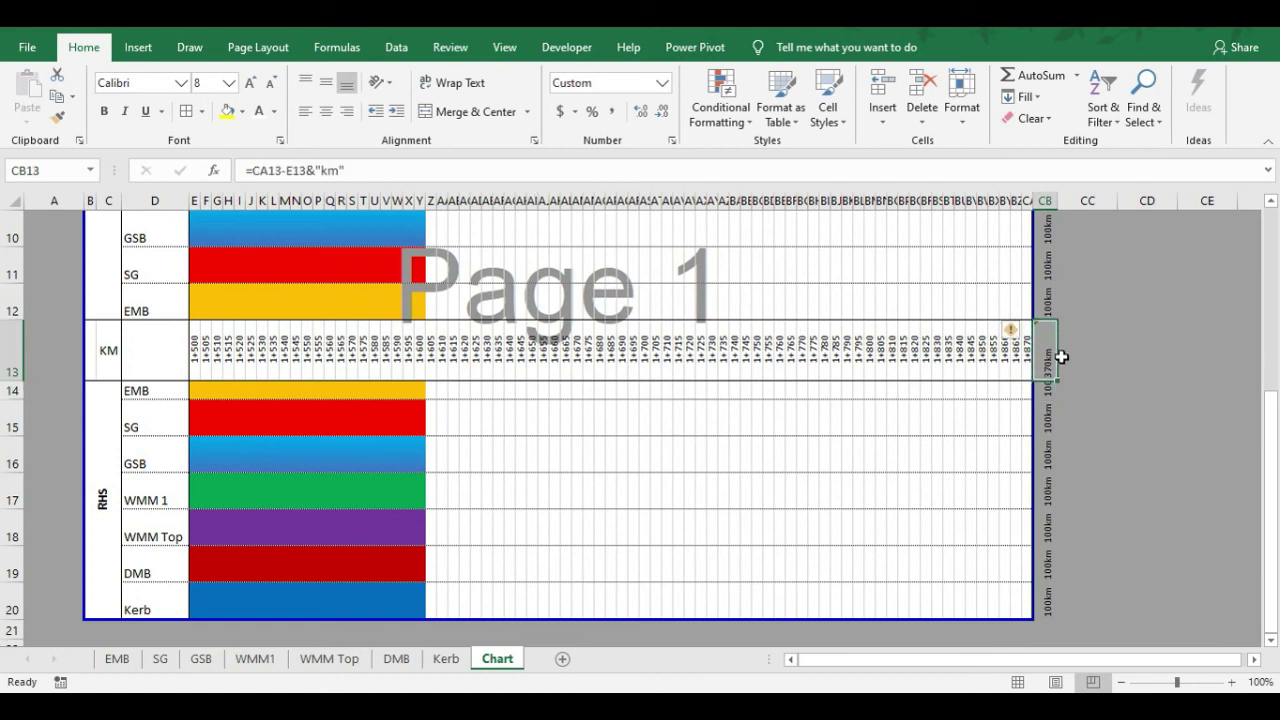
{"action": "left_click", "coordinate": [313, 170]}
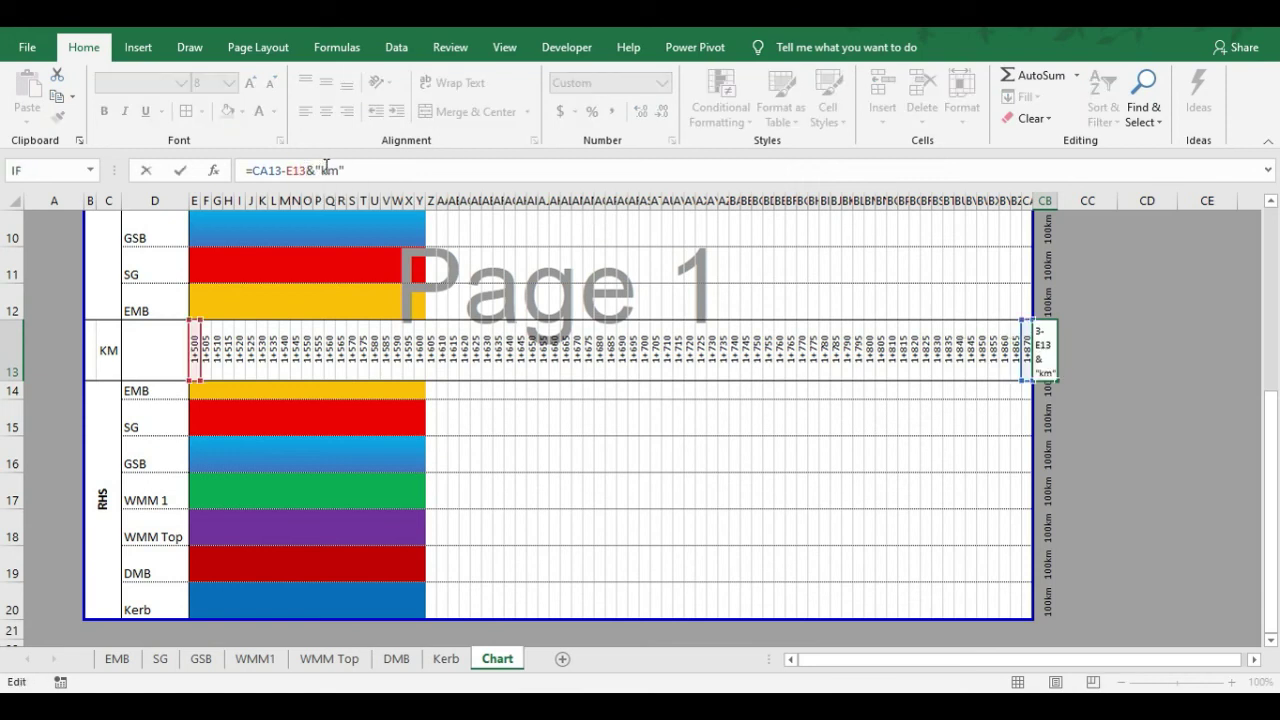
{"action": "type", "text": ")"}
{"action": "key", "text": "Left"}
{"action": "key", "text": "Left"}
{"action": "key", "text": "Left"}
{"action": "key", "text": "Left"}
{"action": "key", "text": "Left"}
{"action": "type", "text": "("}
{"action": "left_click", "coordinate": [328, 170]}
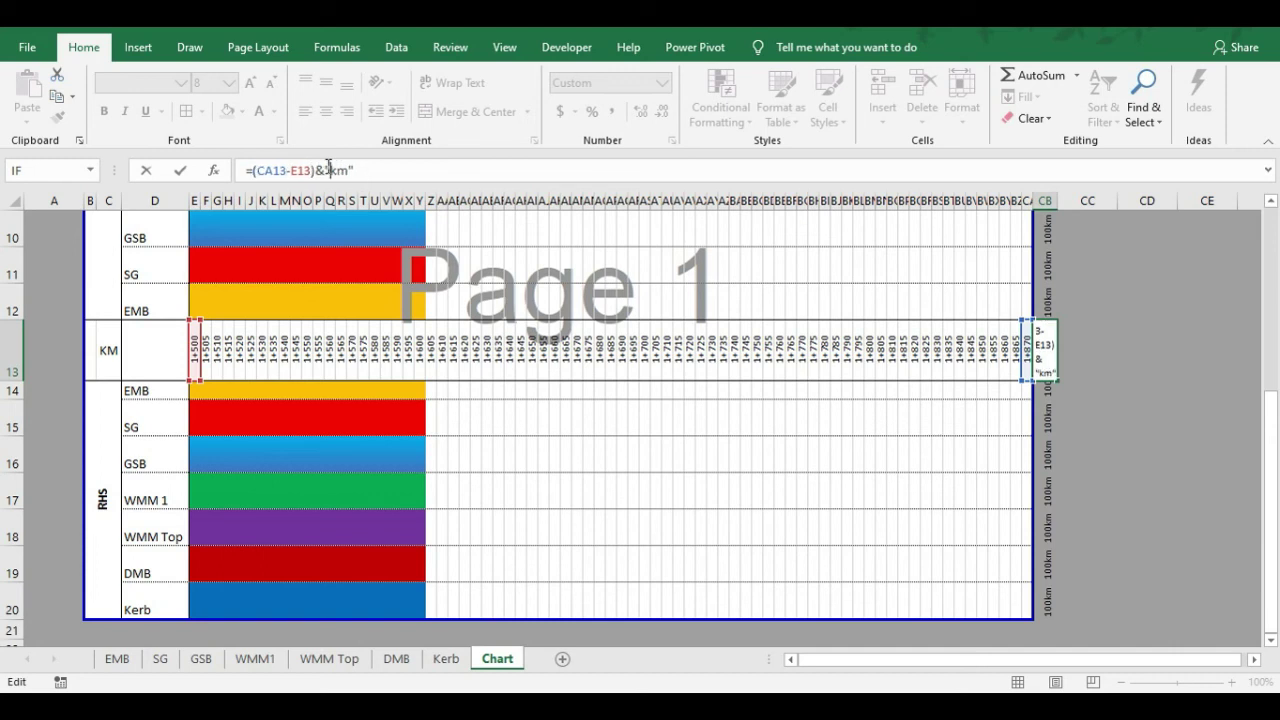
{"action": "type", "text": "/1000"}
{"action": "key", "text": "Return"}
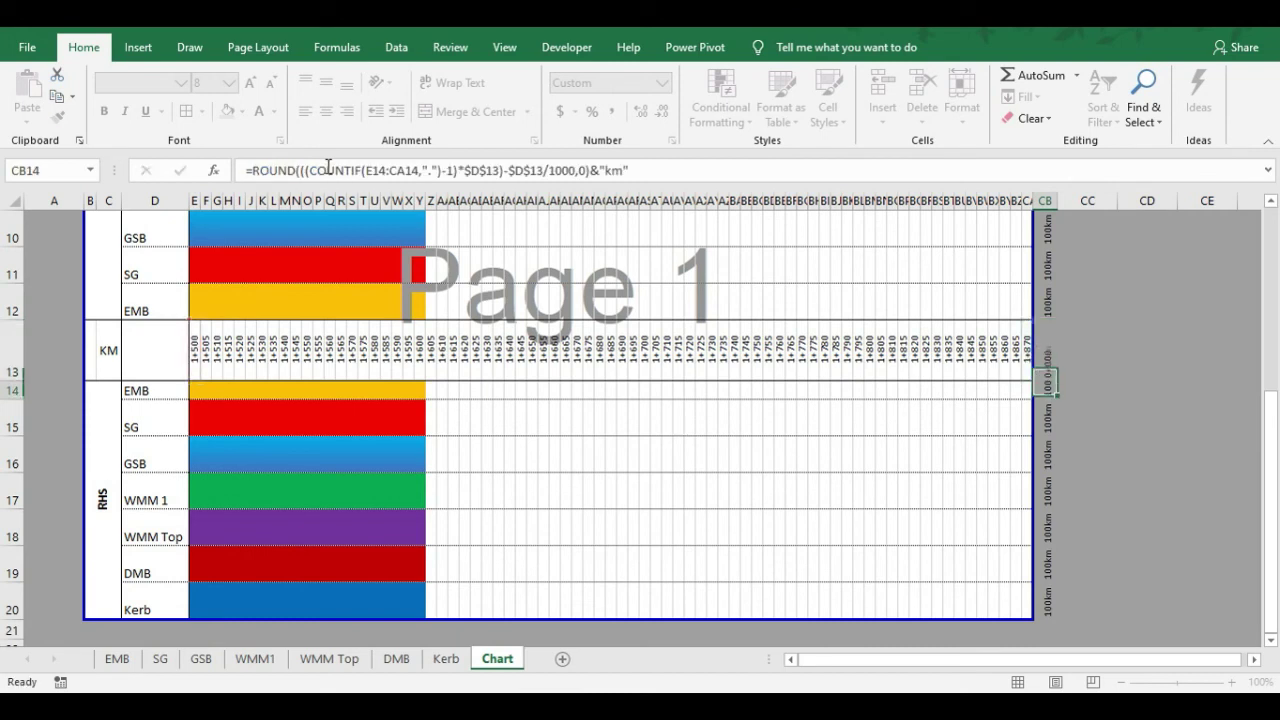
{"action": "left_click", "coordinate": [1046, 353]}
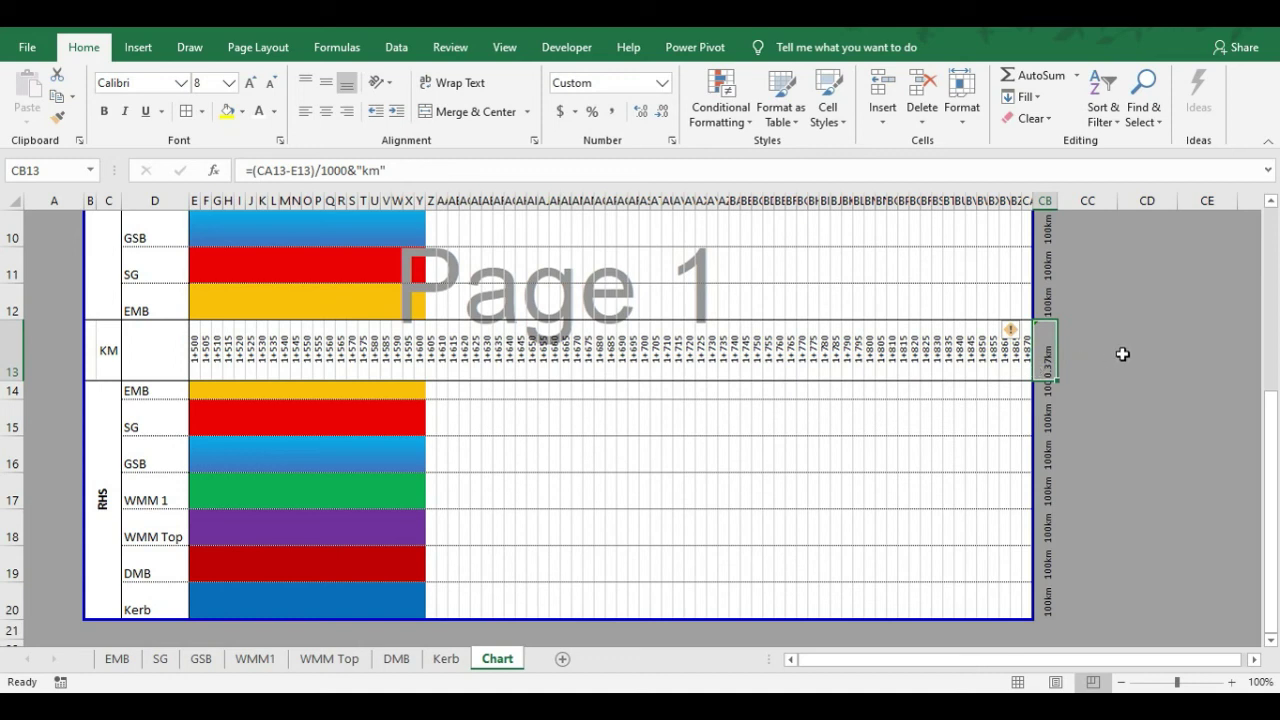
Check the CA13 and E13 chainage formulas against CB13's 0.37km result
{"action": "left_click", "coordinate": [1028, 352]}
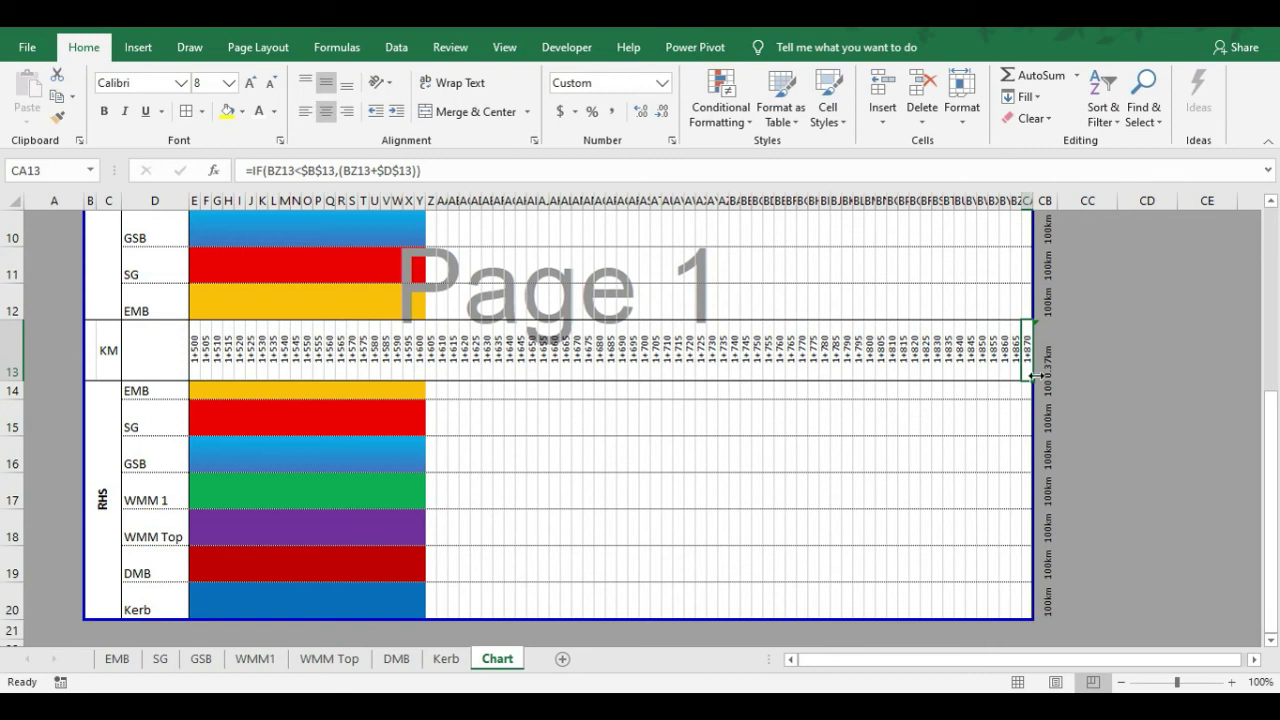
{"action": "left_click", "coordinate": [196, 366]}
{"action": "left_click", "coordinate": [1025, 354]}
{"action": "double_click", "coordinate": [1044, 358]}
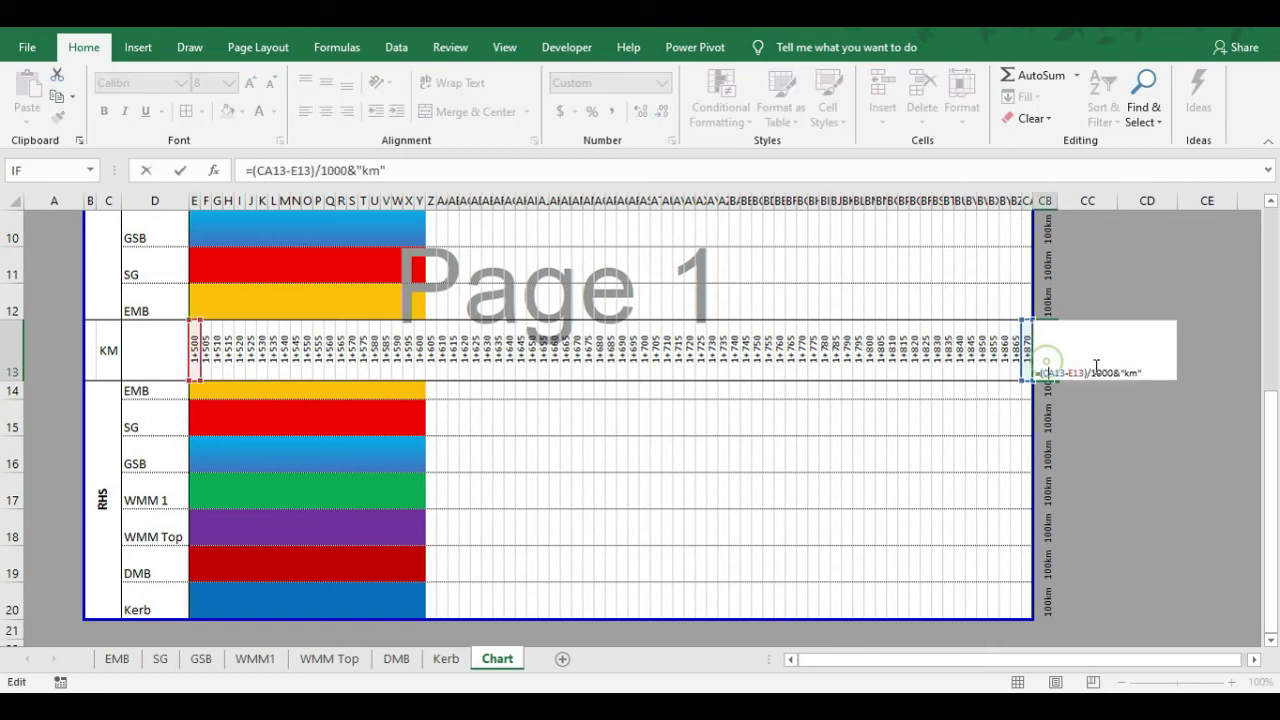
{"action": "key", "text": "Escape"}
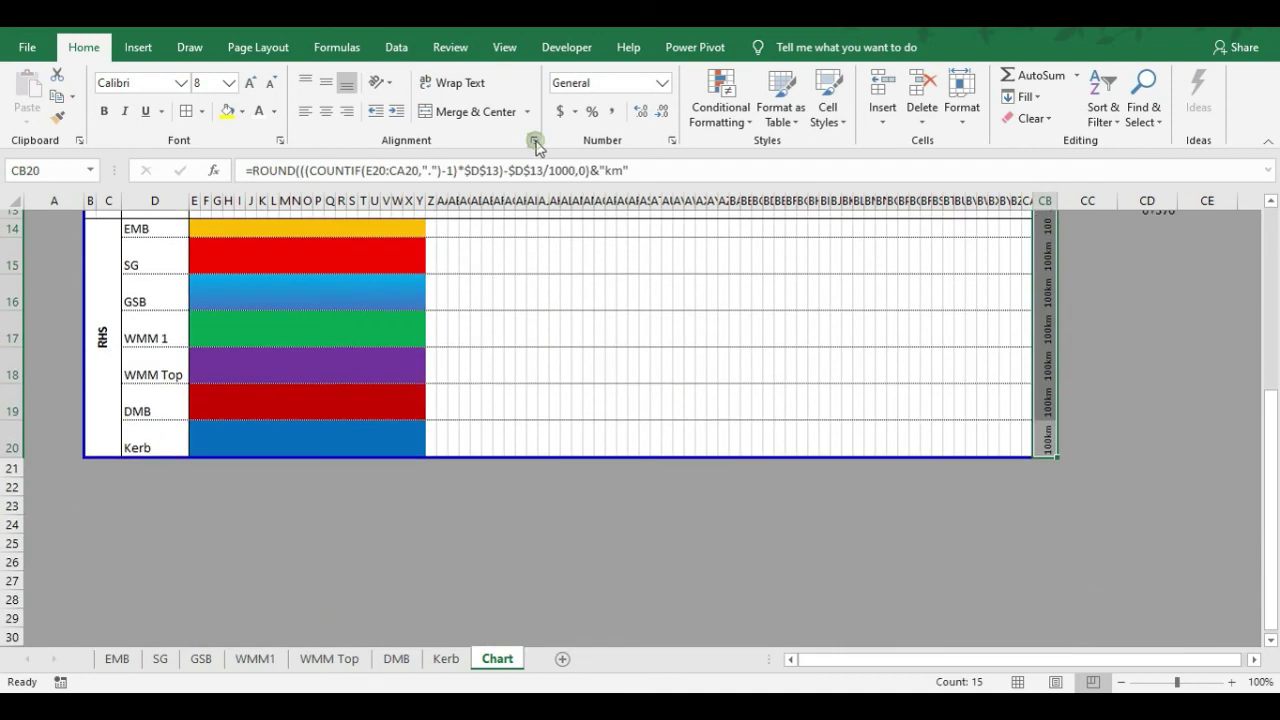
Set the column CB length labels to shrink to fit and check the print preview
{"action": "left_click", "coordinate": [536, 141]}
{"action": "left_click", "coordinate": [598, 349]}
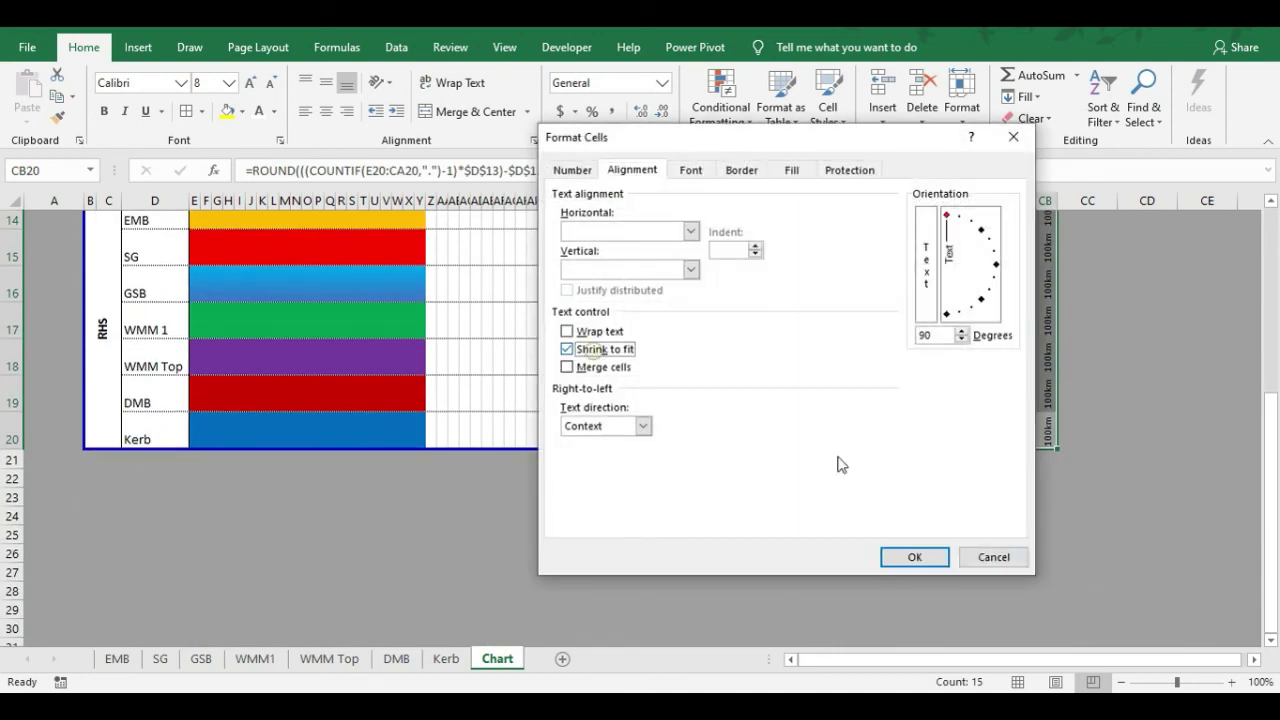
{"action": "left_click", "coordinate": [914, 557]}
{"action": "scroll", "coordinate": [1001, 430], "scroll_direction": "up", "scroll_amount": 3}
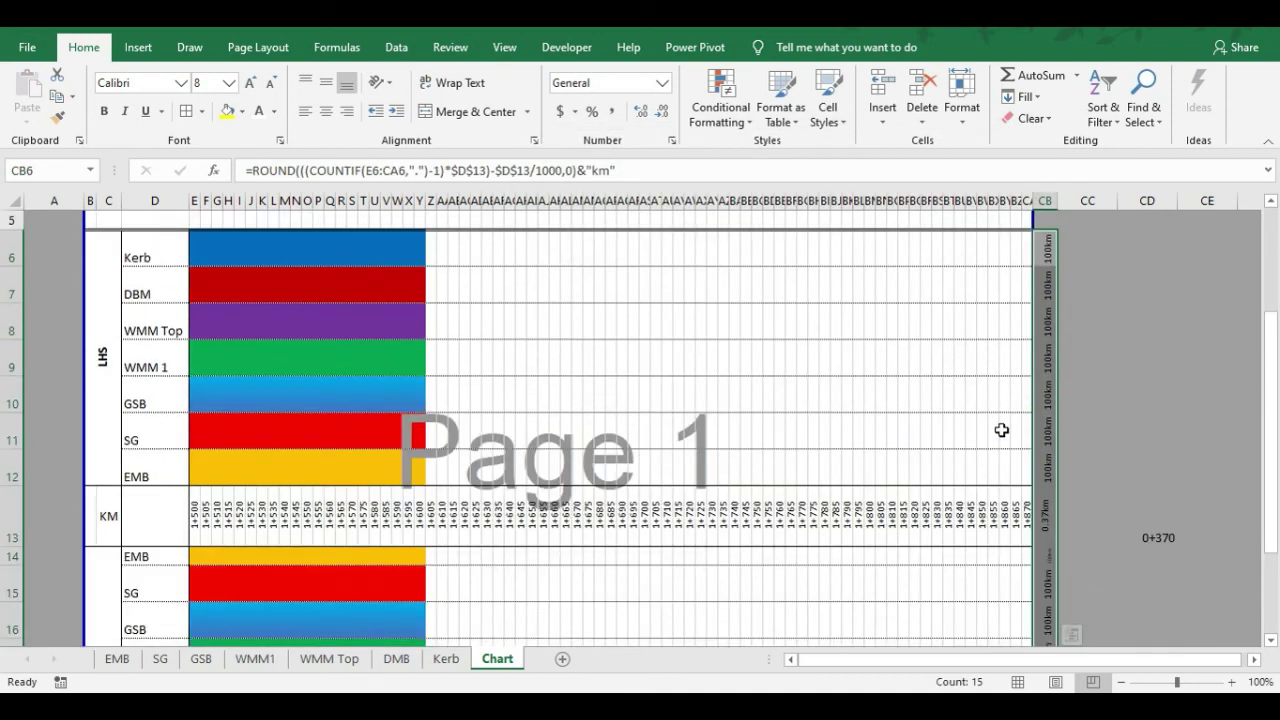
{"action": "key", "text": "ctrl+p"}
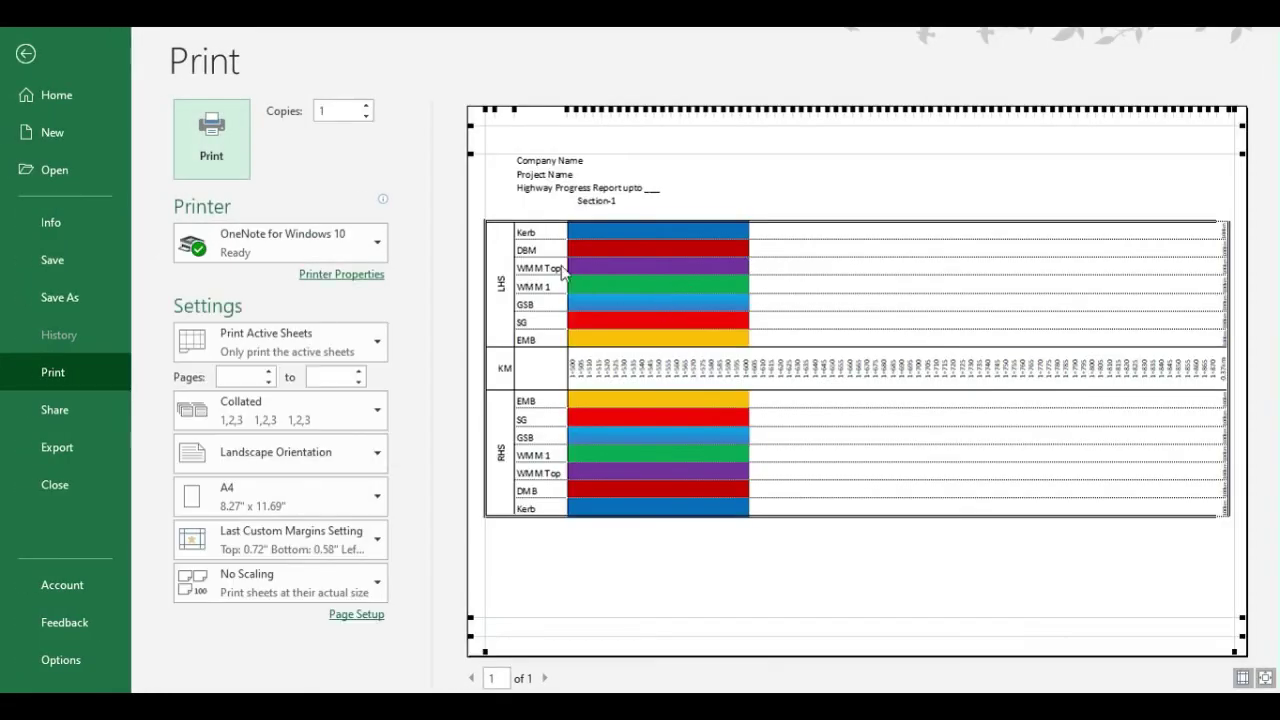
{"action": "key", "text": "Escape"}
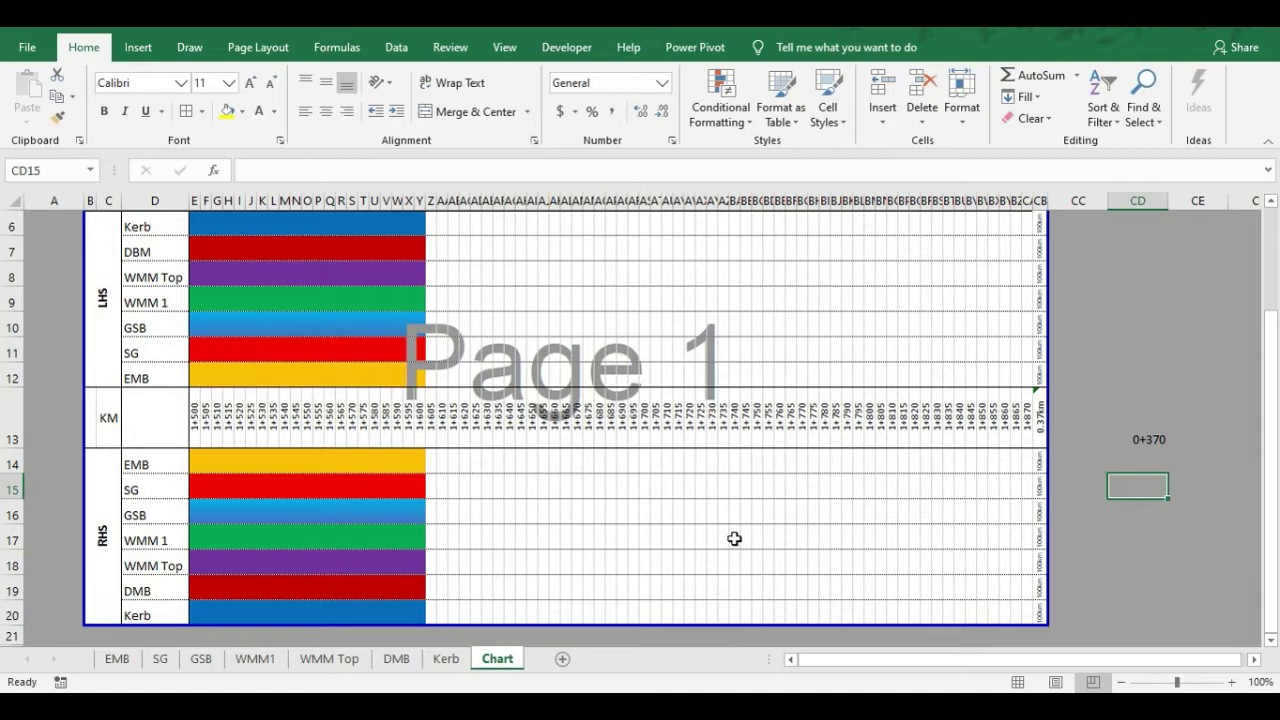
Clear the 0+370 helper value from CD13 and select chart rows 6–20
{"action": "scroll", "coordinate": [430, 520], "scroll_direction": "up", "scroll_amount": 1}
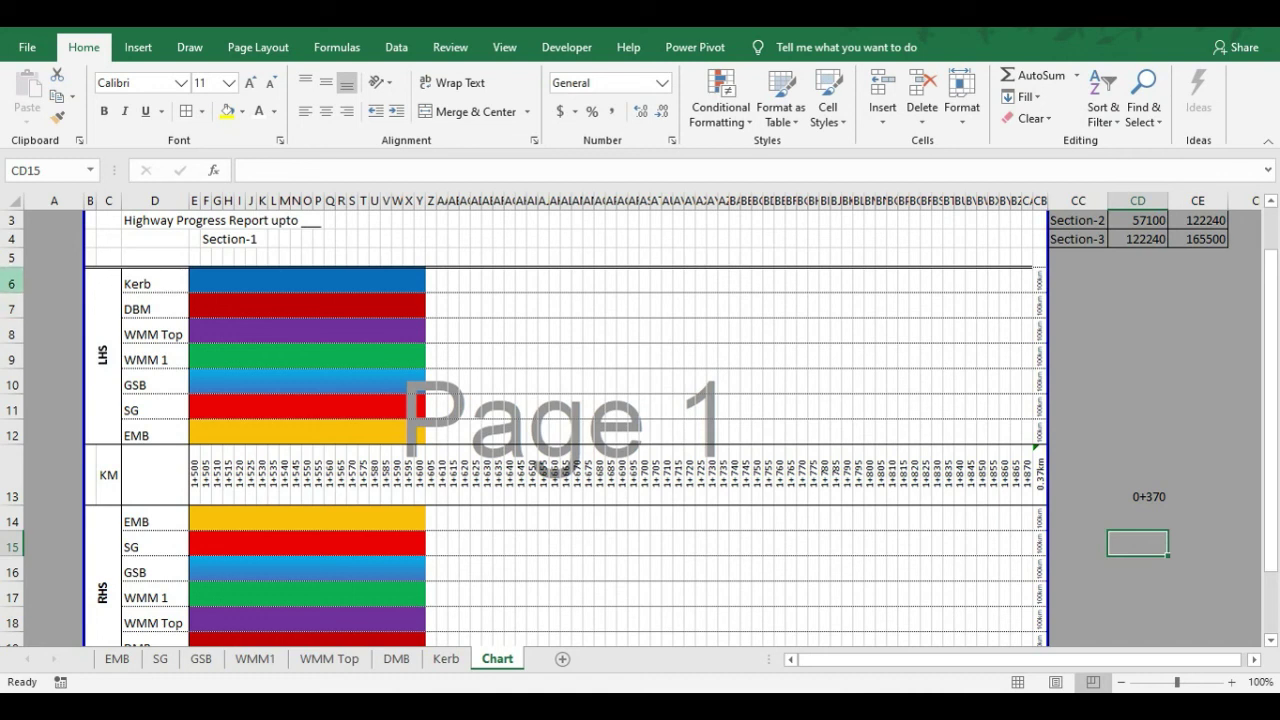
{"action": "left_click_drag", "start_coordinate": [12, 284], "coordinate": [823, 603]}
{"action": "left_click", "coordinate": [1157, 425]}
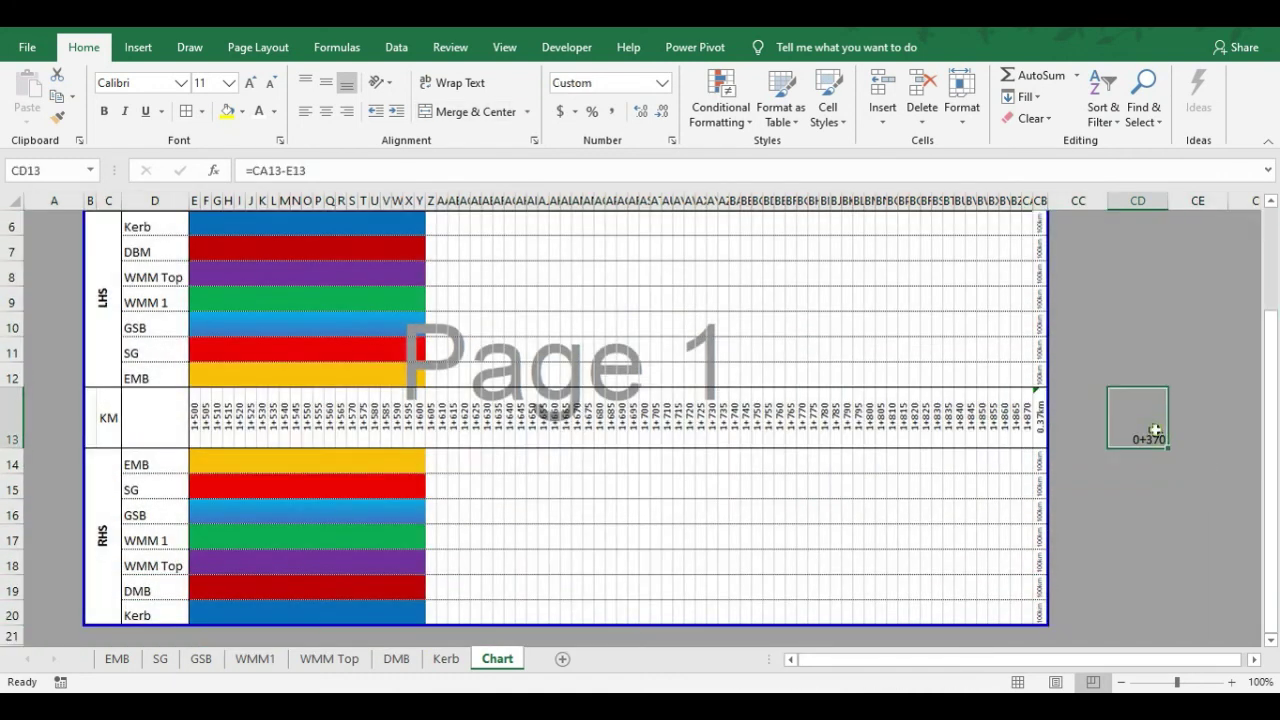
{"action": "key", "text": "Delete"}
{"action": "scroll", "coordinate": [12, 222], "scroll_direction": "up", "scroll_amount": 2}
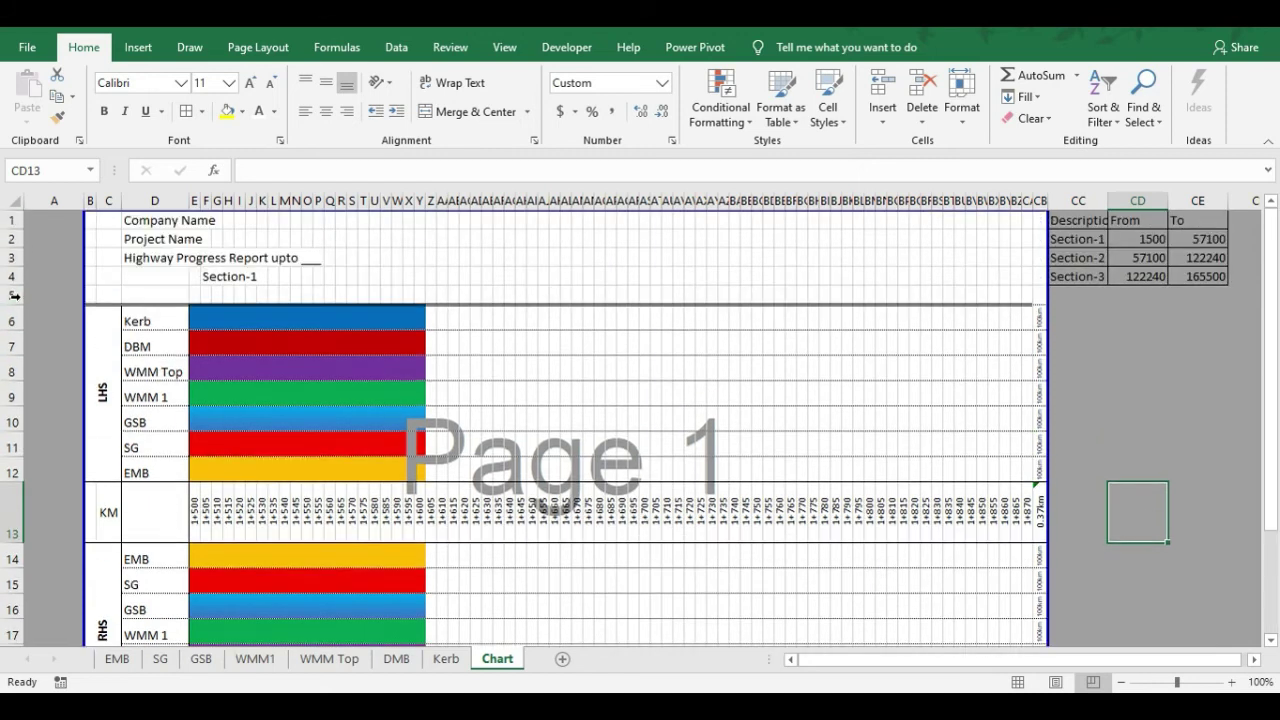
{"action": "left_click_drag", "start_coordinate": [12, 320], "coordinate": [125, 588]}
Copy rows 6–20 and insert them at row 22 as a second chart block
{"action": "key", "text": "ctrl+c"}
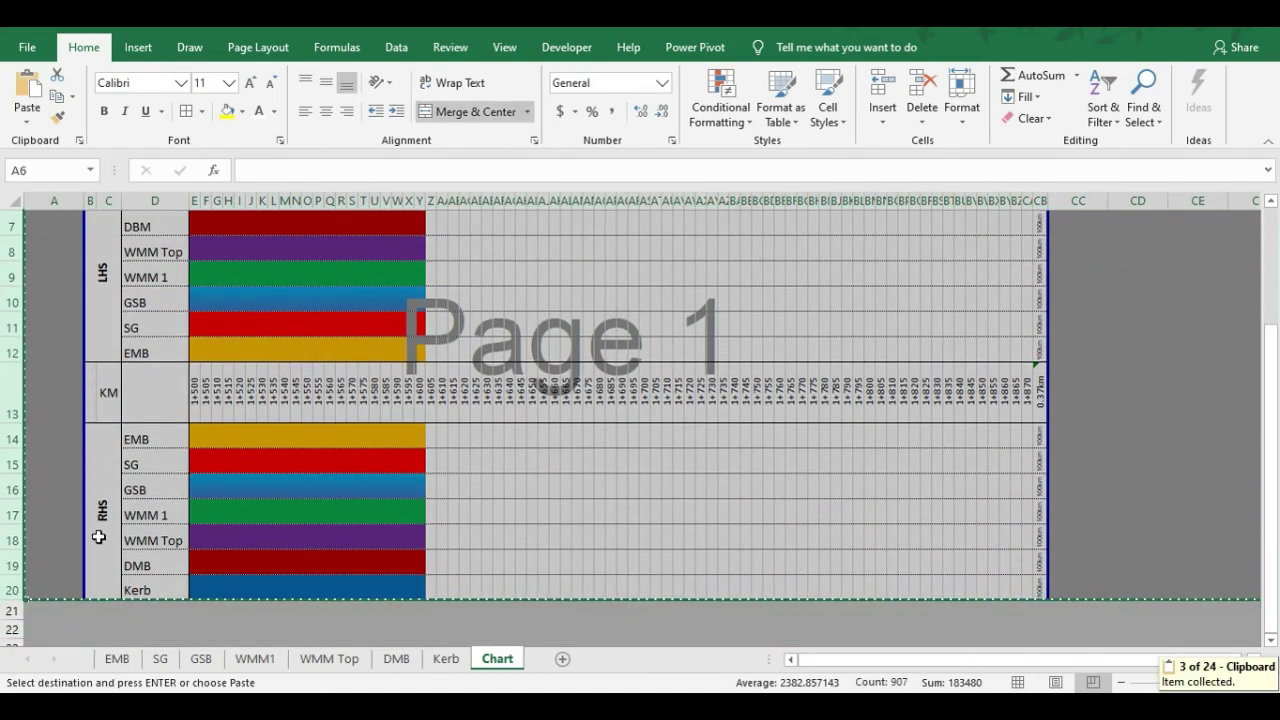
{"action": "scroll", "coordinate": [70, 520], "scroll_direction": "down", "scroll_amount": 2}
{"action": "left_click", "coordinate": [18, 478]}
{"action": "right_click", "coordinate": [18, 478]}
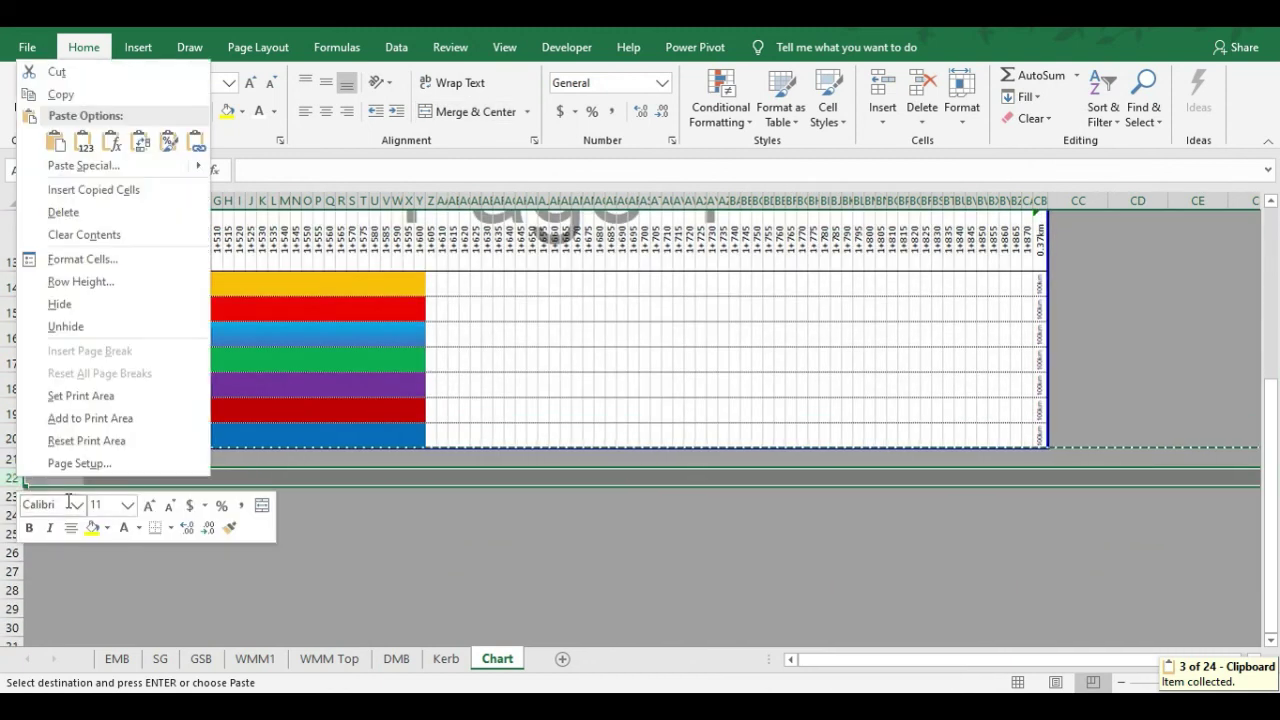
{"action": "left_click", "coordinate": [90, 189]}
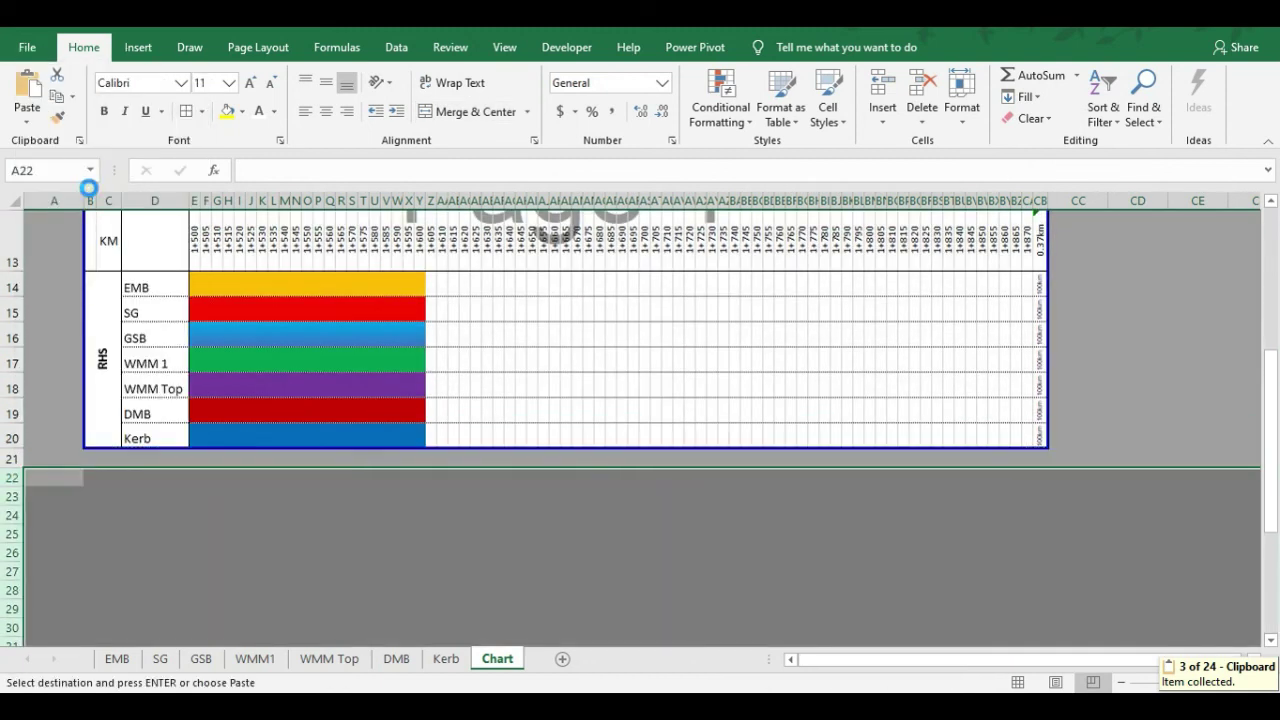
{"action": "scroll", "coordinate": [347, 451], "scroll_direction": "down", "scroll_amount": 2}
{"action": "scroll", "coordinate": [347, 451], "scroll_direction": "down", "scroll_amount": 2}
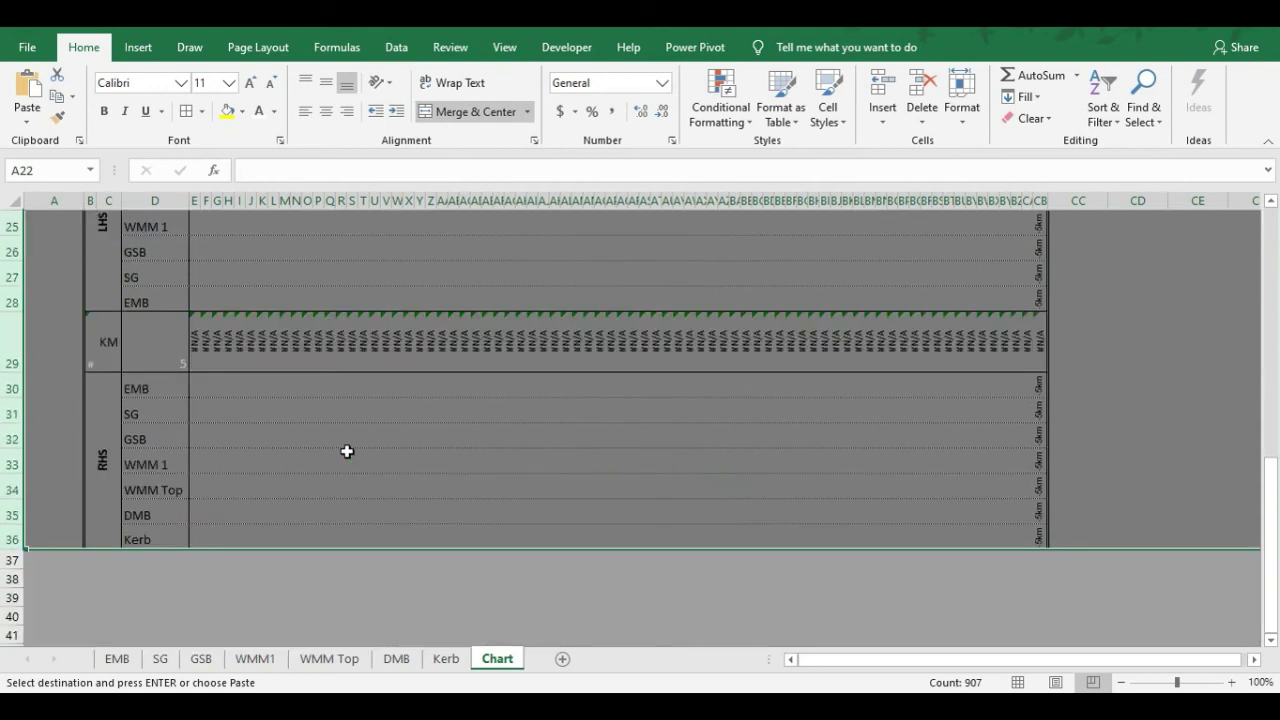
{"action": "scroll", "coordinate": [347, 451], "scroll_direction": "up", "scroll_amount": 2}
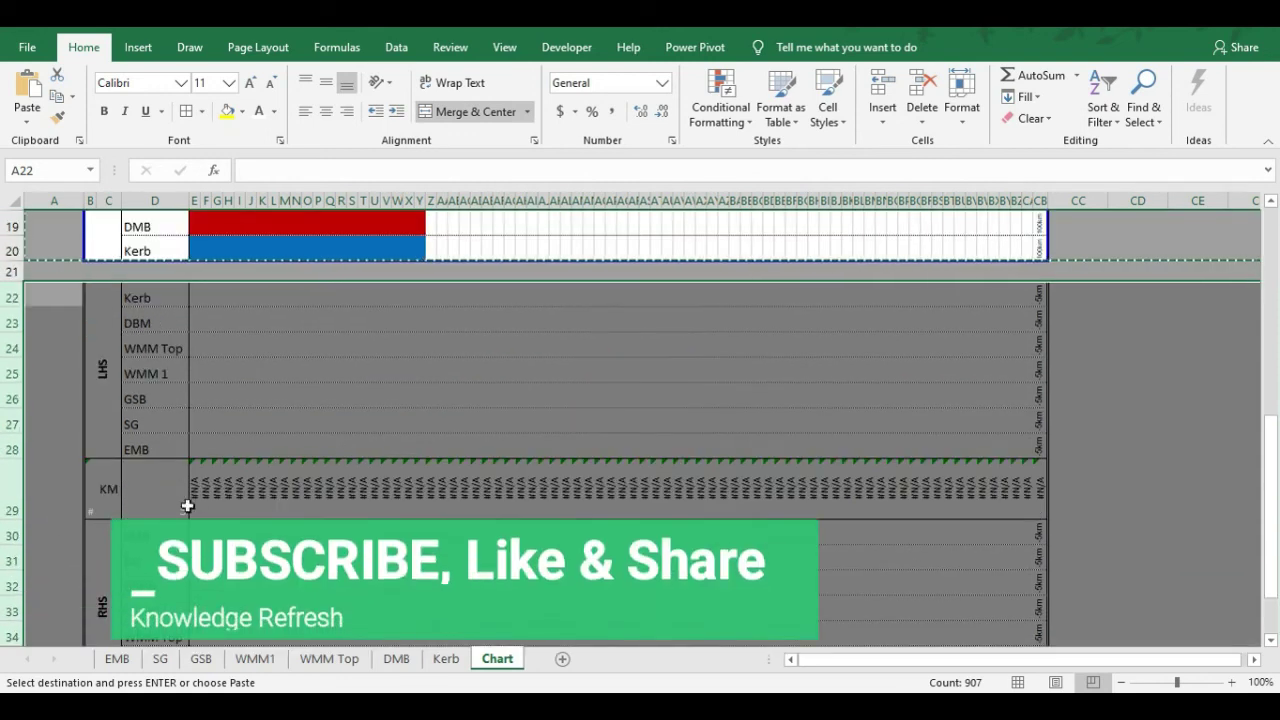
{"action": "scroll", "coordinate": [304, 399], "scroll_direction": "up", "scroll_amount": 1}
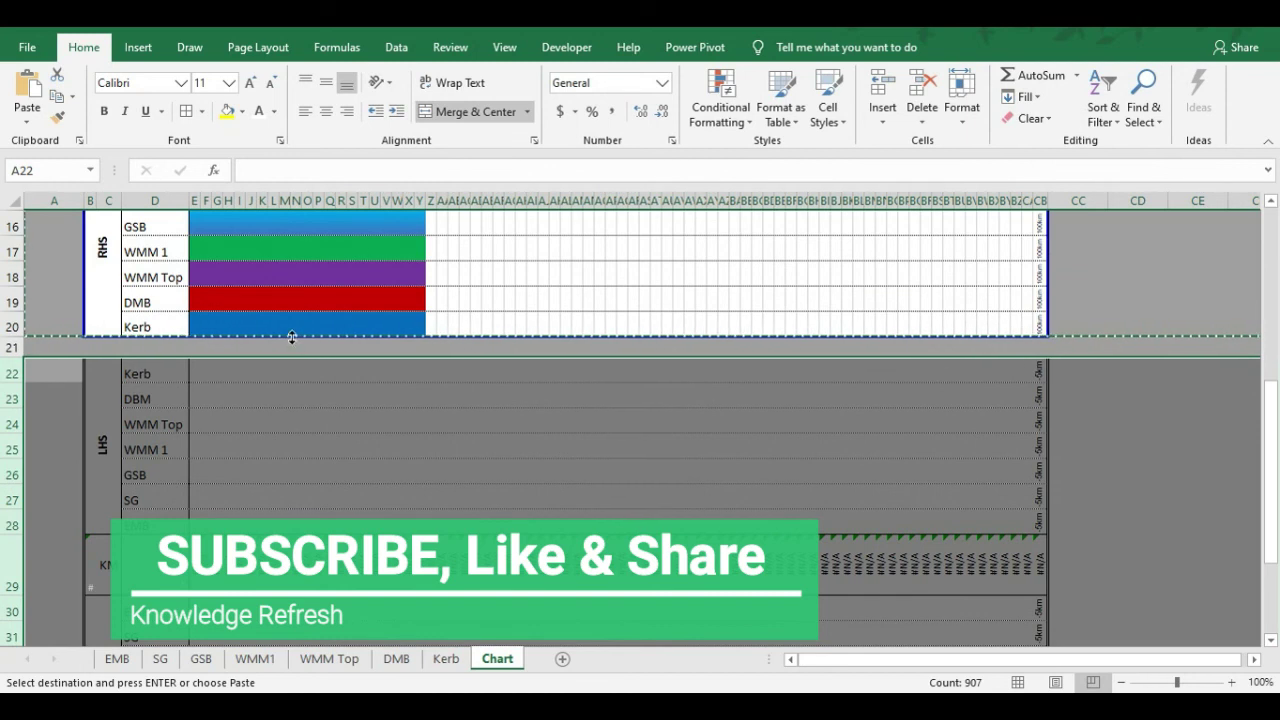
Cancel the copy and inspect the lookup formula in the copied start cell E29
{"action": "key", "text": "Escape"}
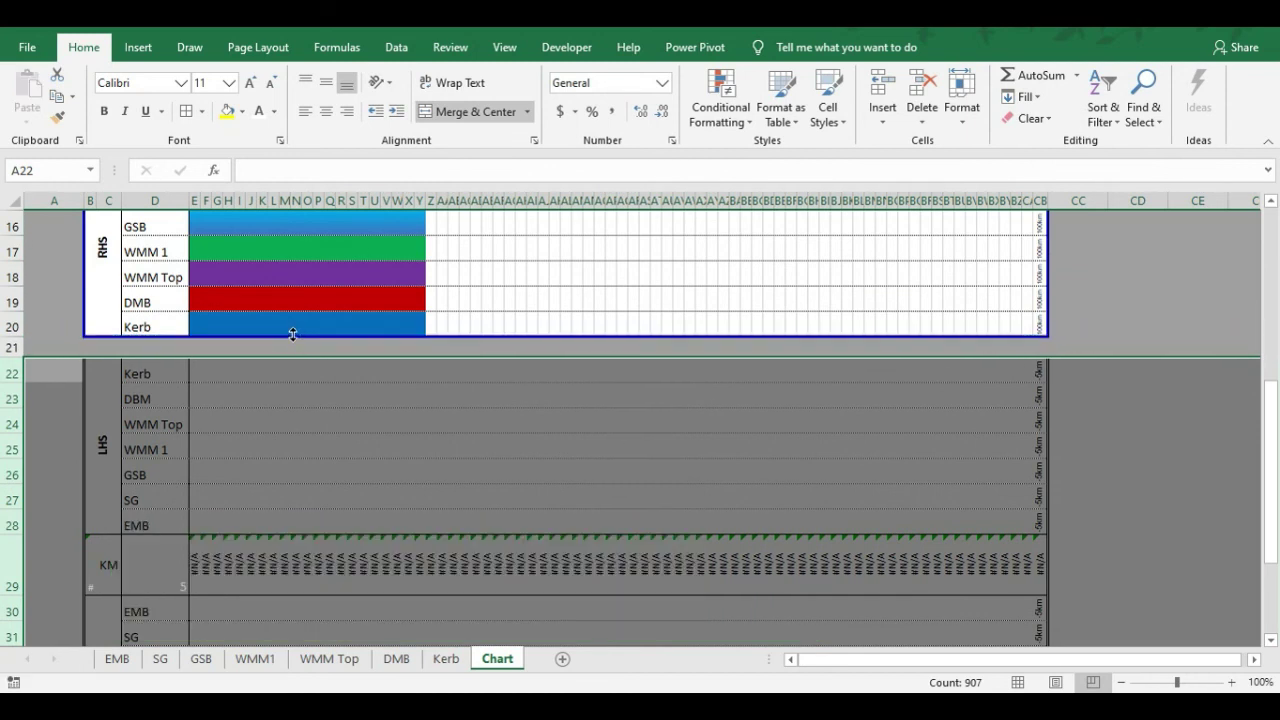
{"action": "left_click", "coordinate": [197, 561]}
{"action": "double_click", "coordinate": [197, 561]}
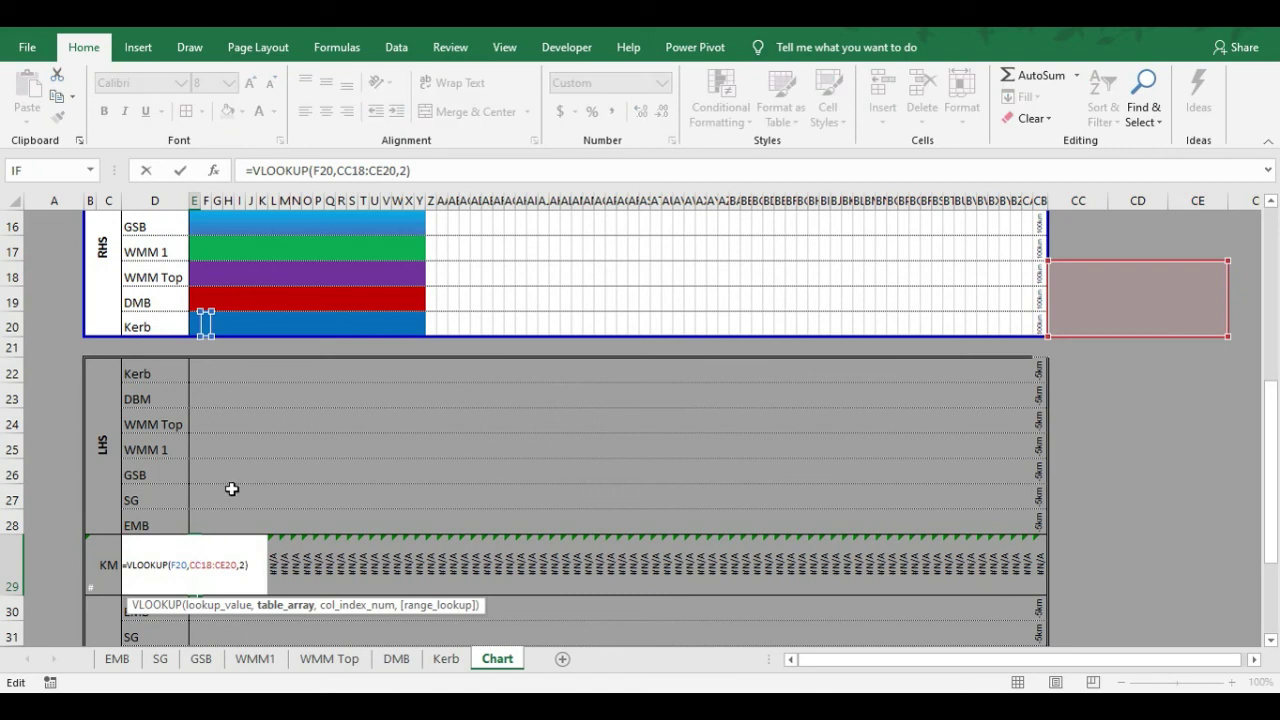
{"action": "key", "text": "Escape"}
{"action": "double_click", "coordinate": [197, 563]}
{"action": "scroll", "coordinate": [223, 529], "scroll_direction": "up", "scroll_amount": 5}
{"action": "scroll", "coordinate": [223, 529], "scroll_direction": "down", "scroll_amount": 2}
{"action": "key", "text": "Escape"}
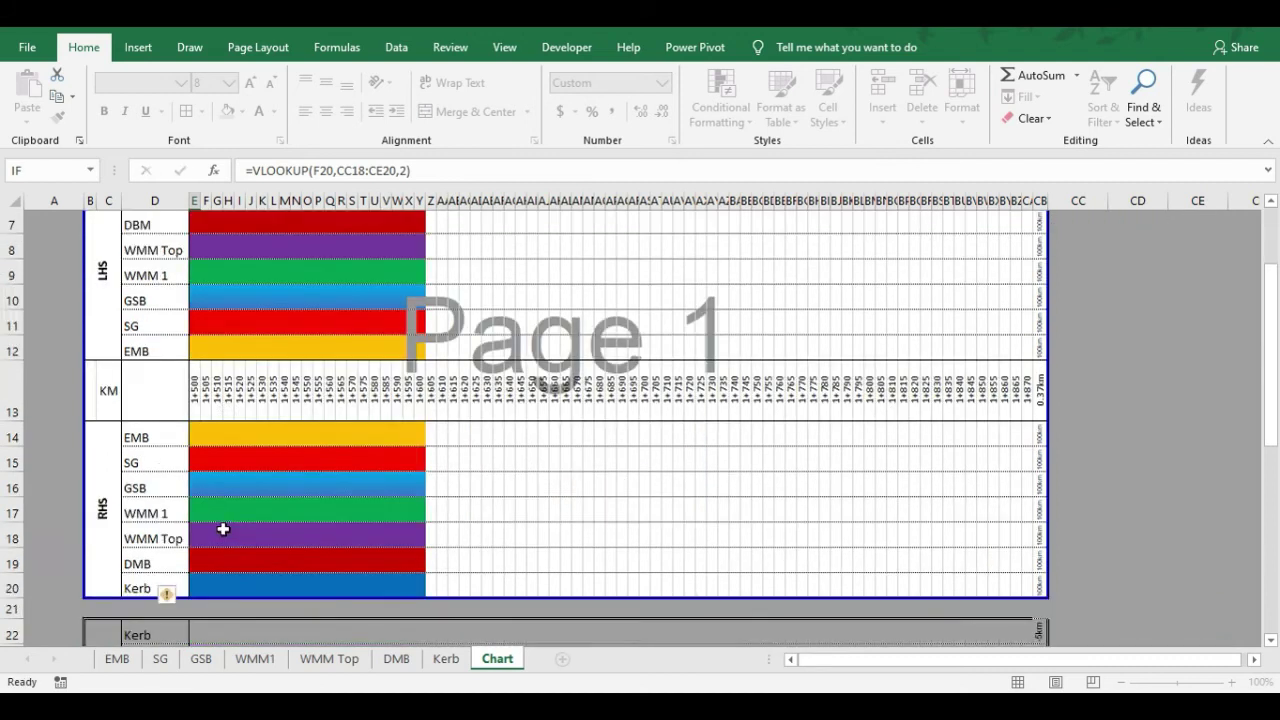
{"action": "scroll", "coordinate": [223, 531], "scroll_direction": "down", "scroll_amount": 3}
{"action": "scroll", "coordinate": [190, 418], "scroll_direction": "up", "scroll_amount": 3}
Make E13's lookup use absolute references: =VLOOKUP($F$4,$CC$2:$CE$4,2)
{"action": "left_click", "coordinate": [190, 418]}
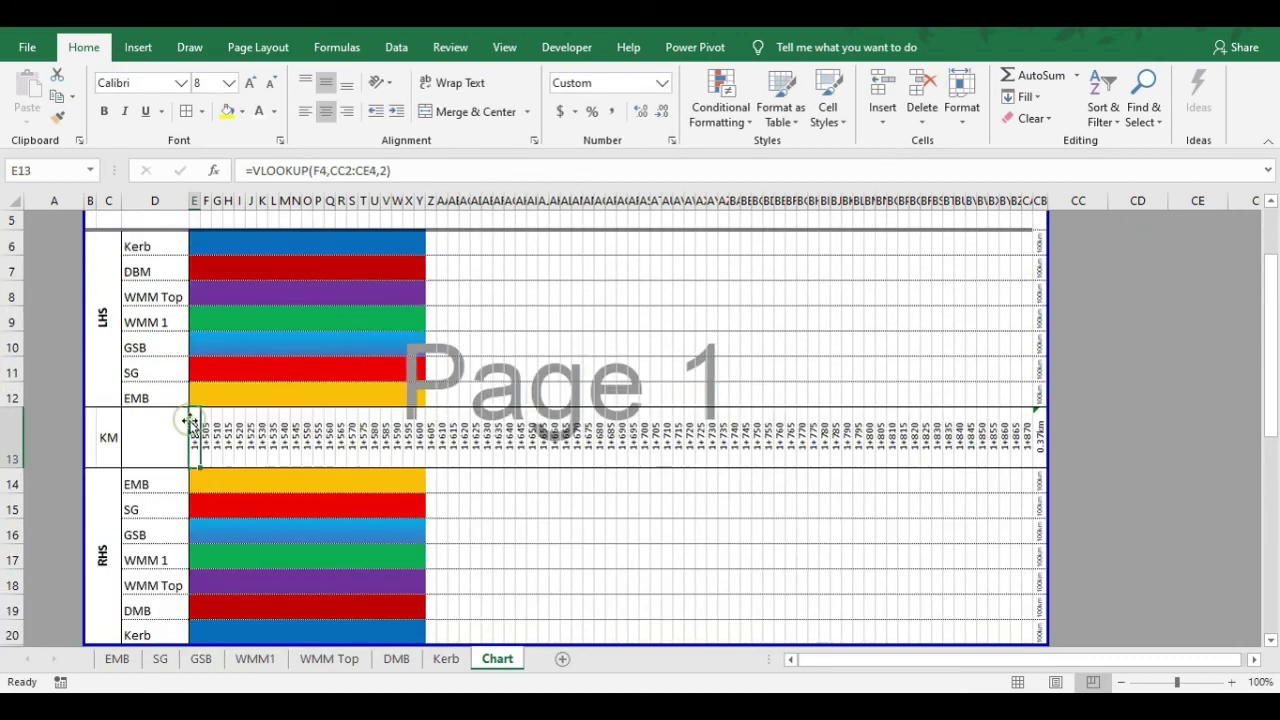
{"action": "double_click", "coordinate": [192, 420]}
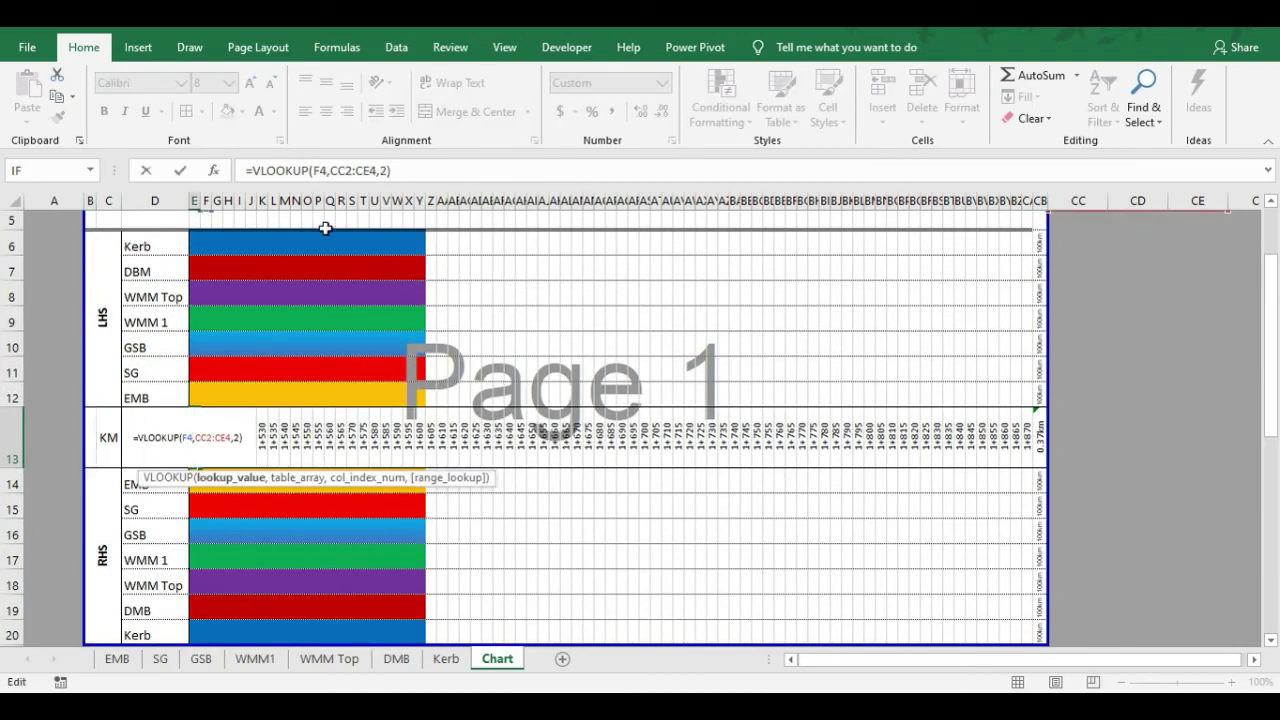
{"action": "left_click_drag", "start_coordinate": [330, 170], "coordinate": [377, 170]}
{"action": "key", "text": "F4"}
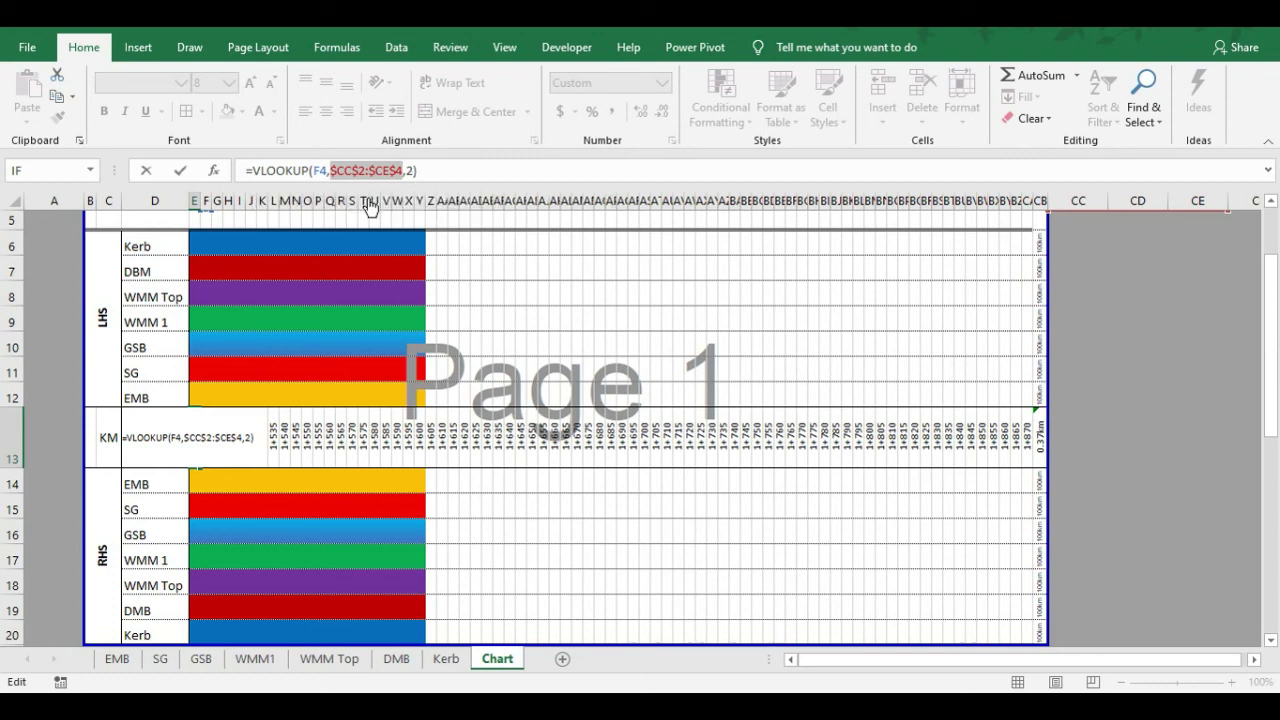
{"action": "key", "text": "Return"}
{"action": "left_click", "coordinate": [197, 430]}
{"action": "double_click", "coordinate": [318, 171]}
{"action": "scroll", "coordinate": [561, 316], "scroll_direction": "up", "scroll_amount": 2}
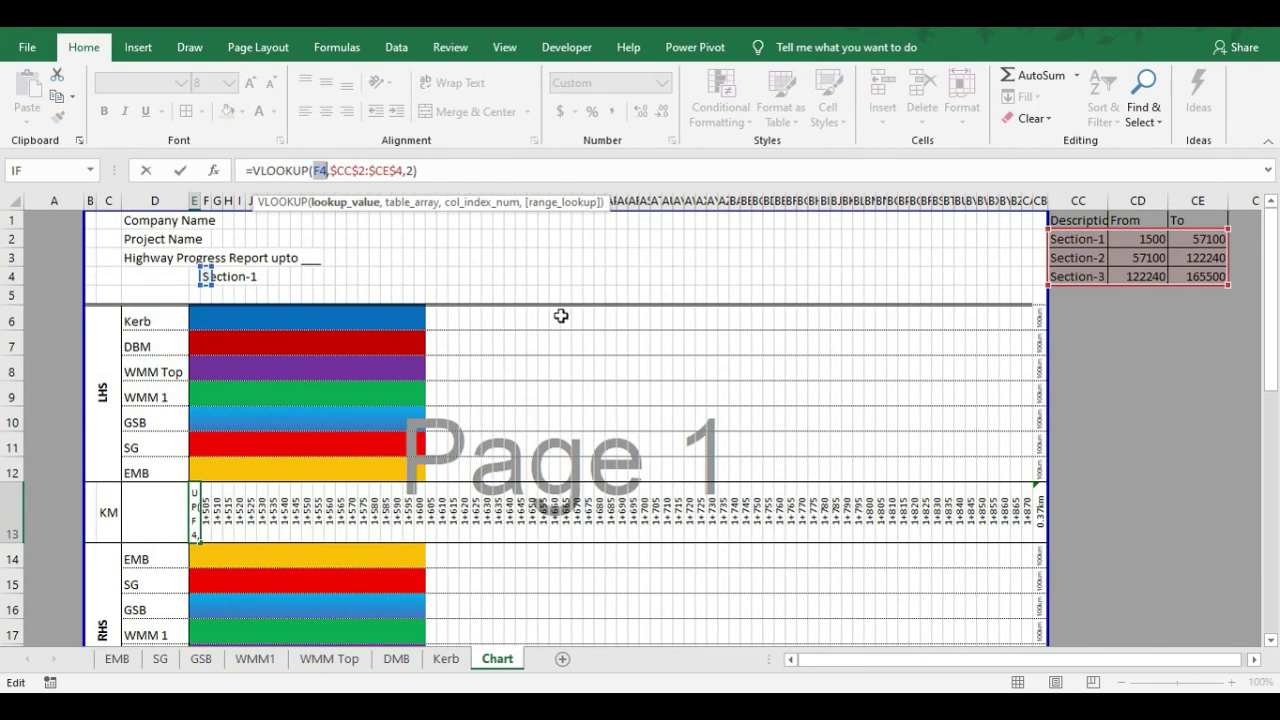
{"action": "key", "text": "F4"}
{"action": "key", "text": "Return"}
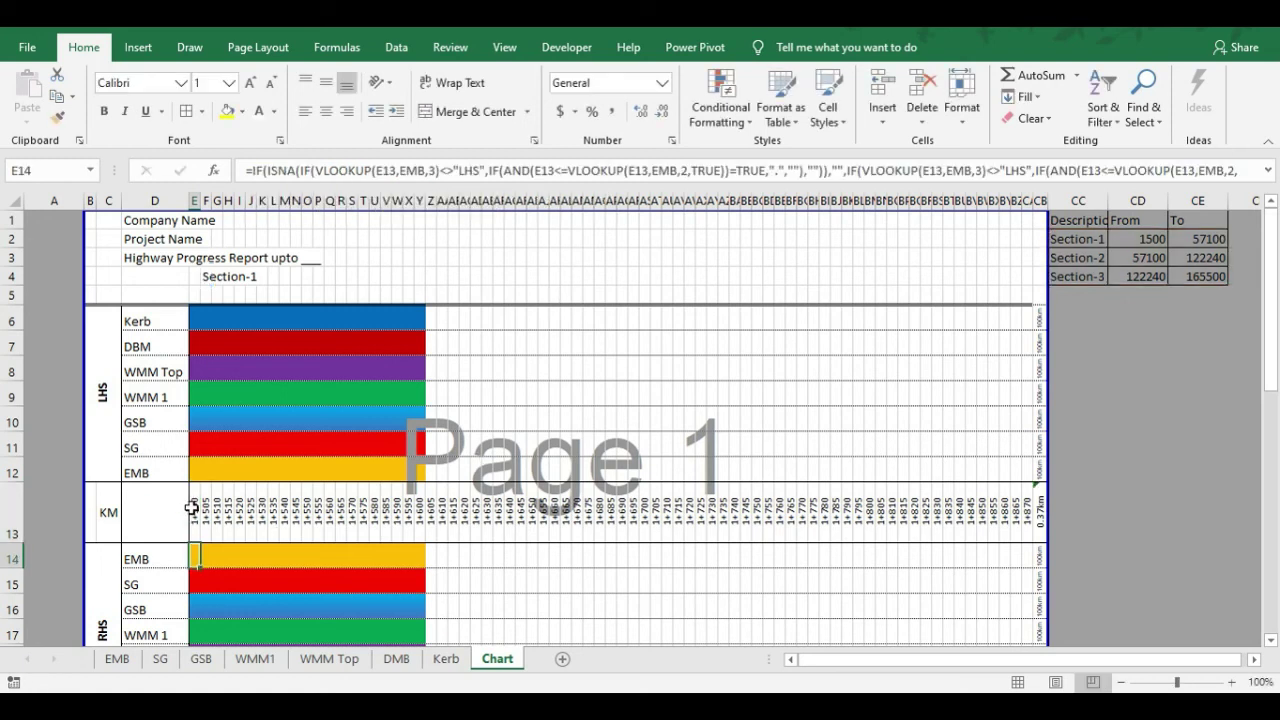
{"action": "scroll", "coordinate": [200, 520], "scroll_direction": "down", "scroll_amount": 5}
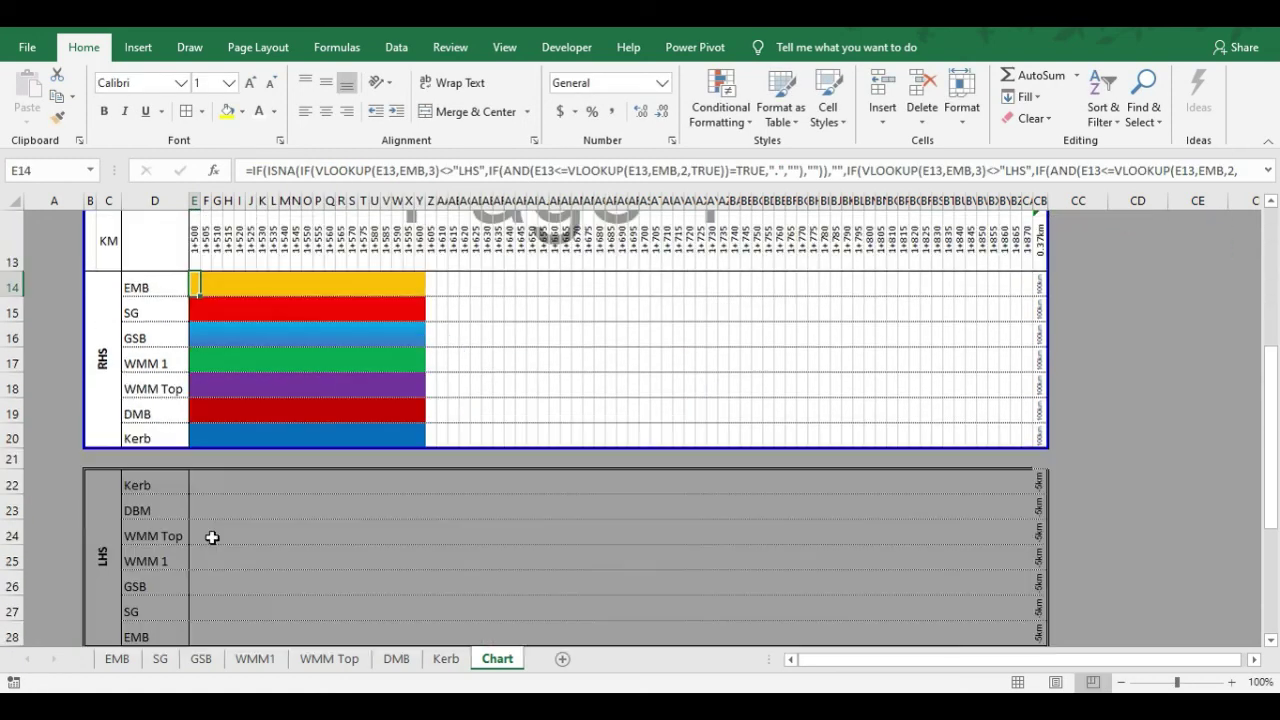
{"action": "left_click", "coordinate": [194, 615]}
{"action": "left_click", "coordinate": [268, 170]}
In E29, replace the old lookup with an IF testing CA13<B13
{"action": "left_click_drag", "start_coordinate": [268, 170], "coordinate": [614, 171]}
{"action": "key", "text": "BackSpace"}
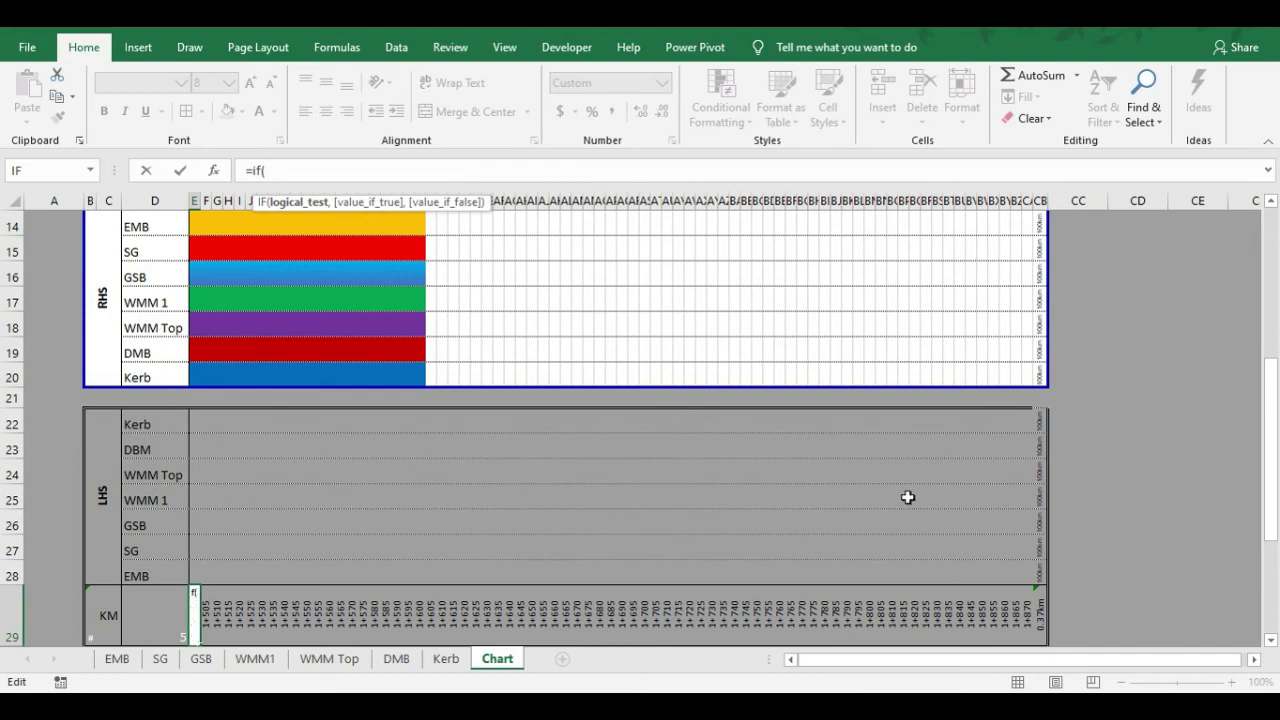
{"action": "scroll", "coordinate": [907, 497], "scroll_direction": "up", "scroll_amount": 5}
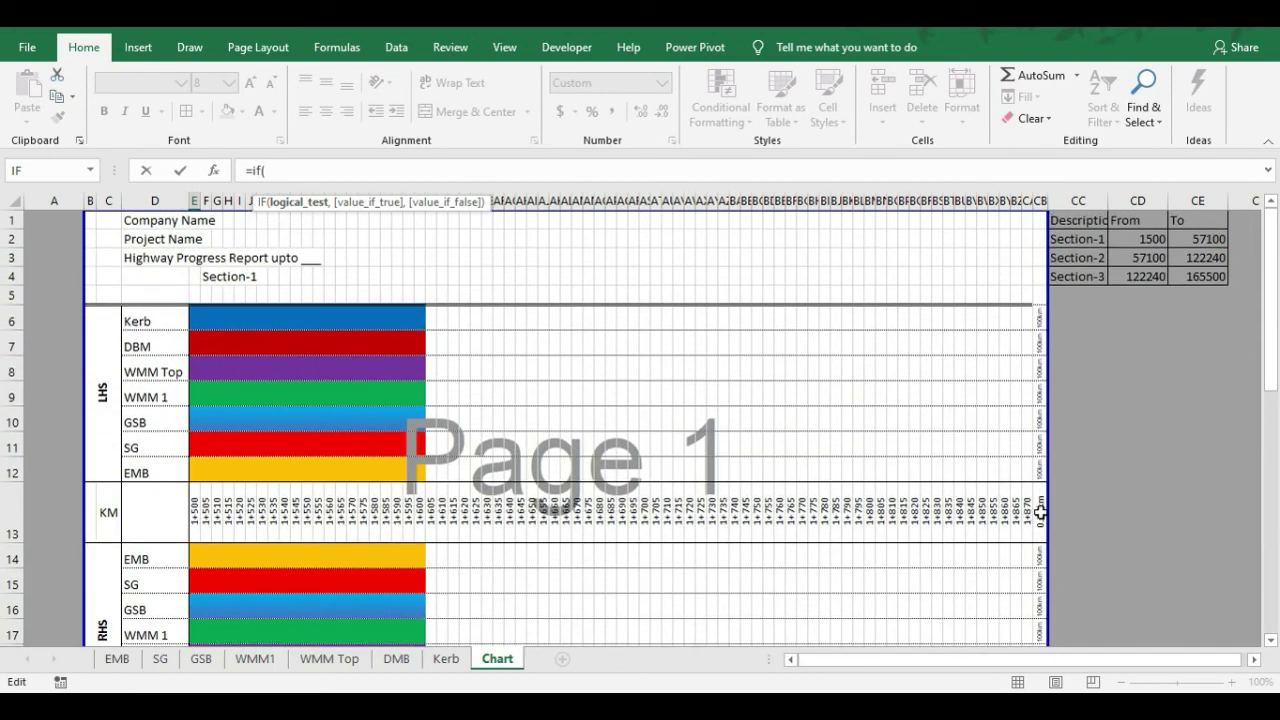
{"action": "left_click", "coordinate": [1026, 510]}
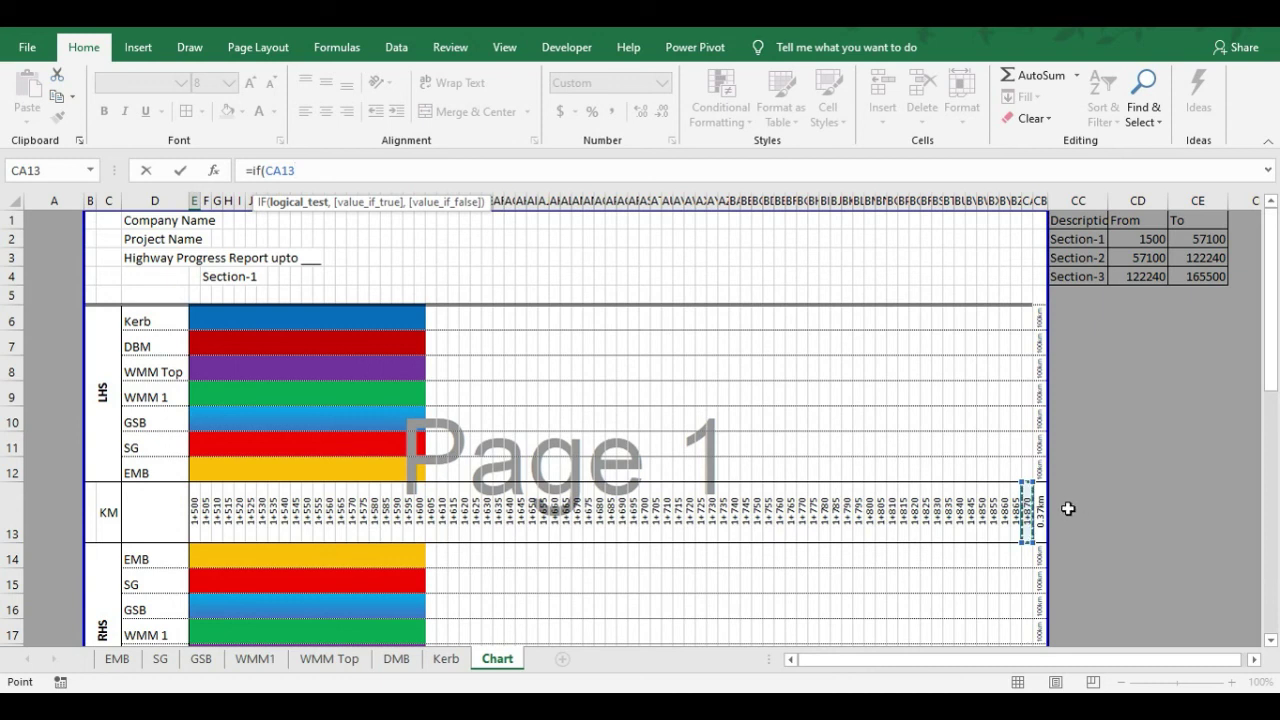
{"action": "type", "text": "<"}
{"action": "left_click", "coordinate": [94, 510]}
{"action": "type", "text": ",("}
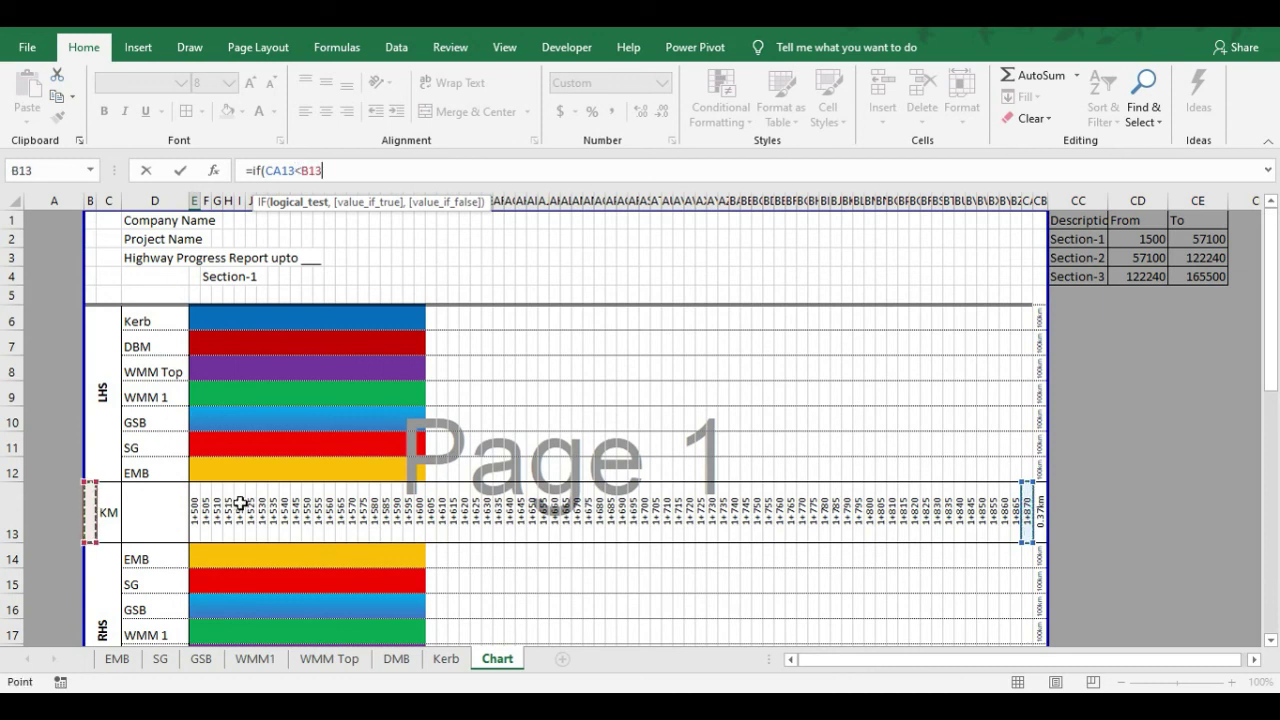
Complete E29 as =IF(CA13<B13,(CA13+$D$13),"0") and accept Excel's suggested correction
{"action": "scroll", "coordinate": [1018, 452], "scroll_direction": "down", "scroll_amount": 1}
{"action": "left_click", "coordinate": [1020, 454]}
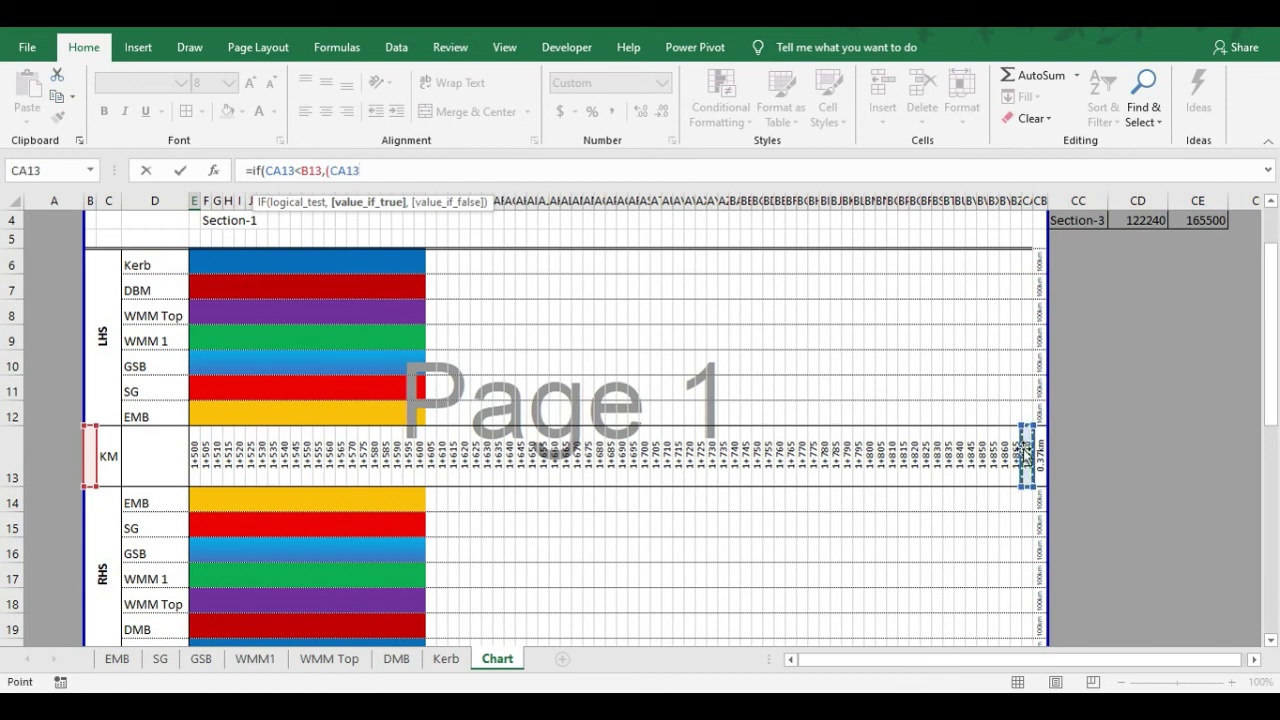
{"action": "type", "text": "+"}
{"action": "scroll", "coordinate": [288, 556], "scroll_direction": "down", "scroll_amount": 1}
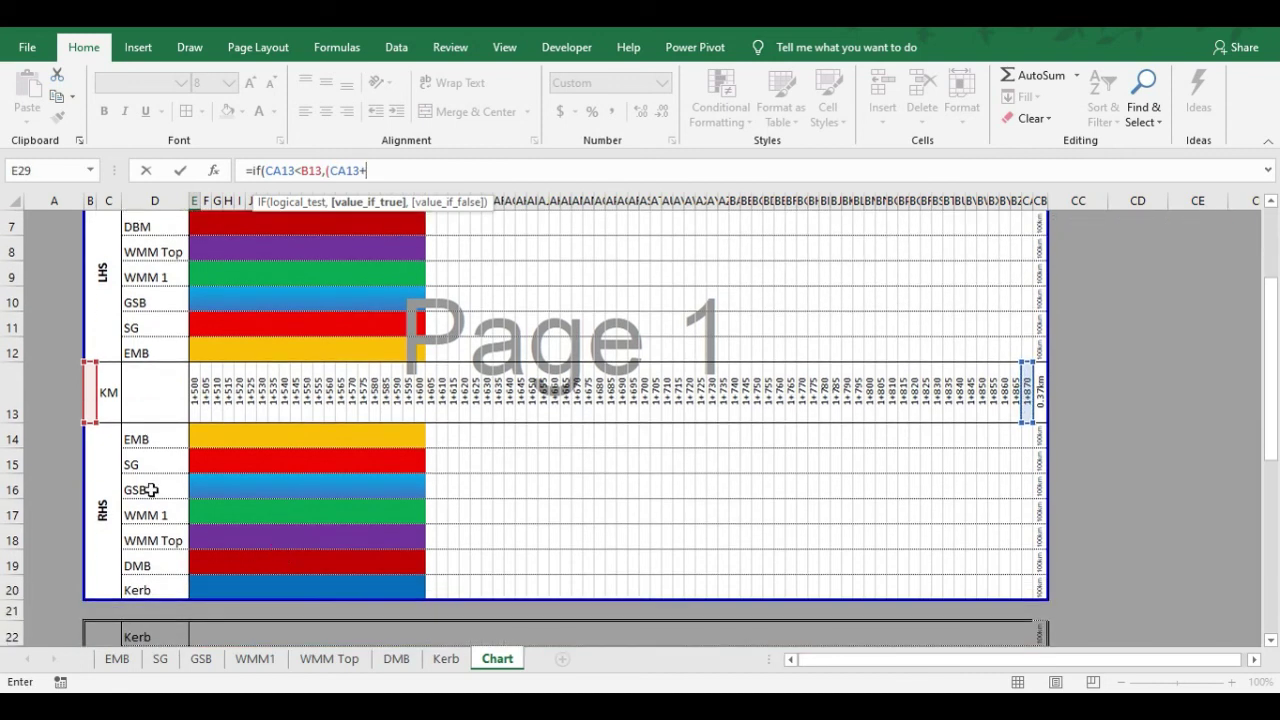
{"action": "left_click", "coordinate": [162, 394]}
{"action": "left_click", "coordinate": [392, 170]}
{"action": "key", "text": "F4"}
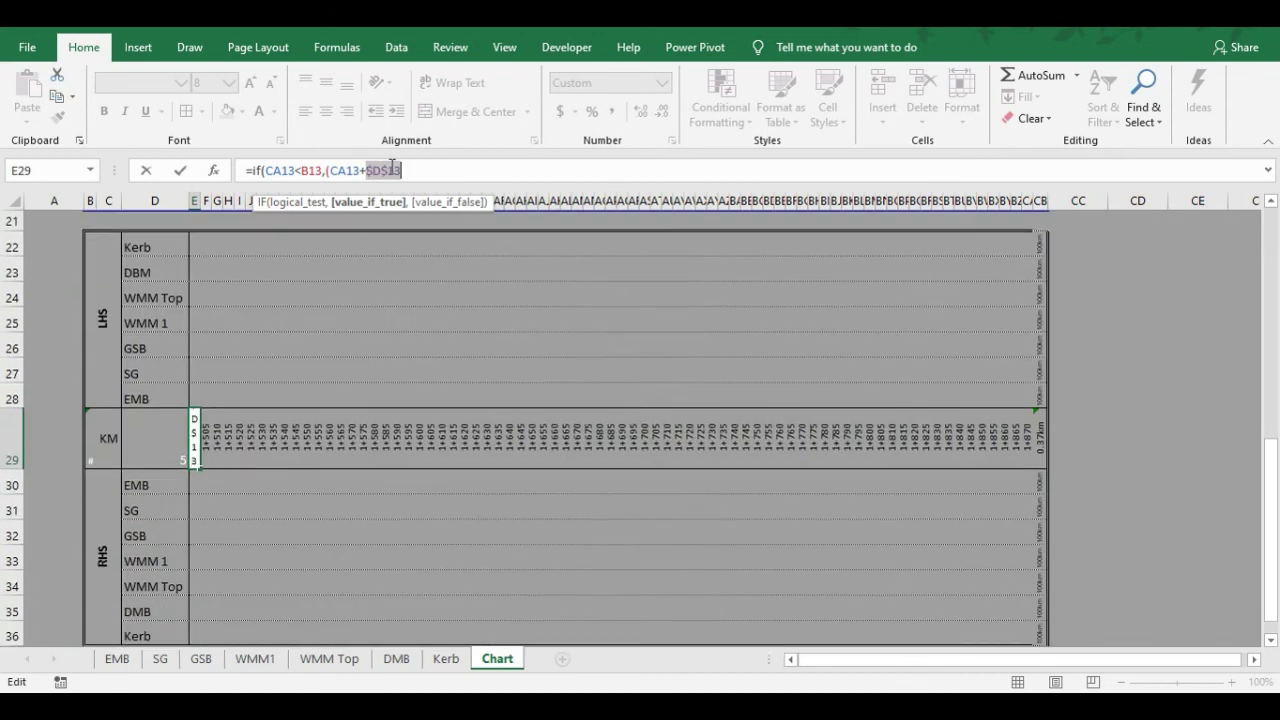
{"action": "left_click", "coordinate": [401, 171]}
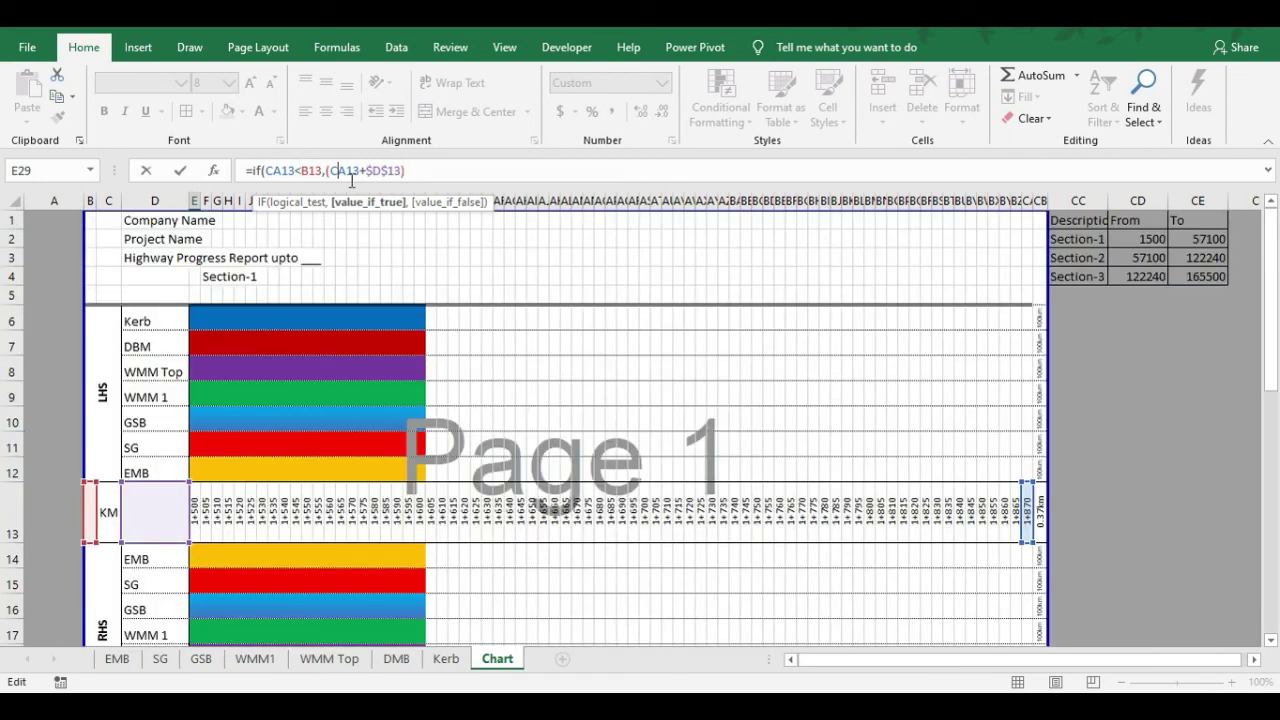
{"action": "left_click", "coordinate": [340, 178]}
{"action": "type", "text": ","}
{"action": "type", "text": "\"0\""}
{"action": "key", "text": "Return"}
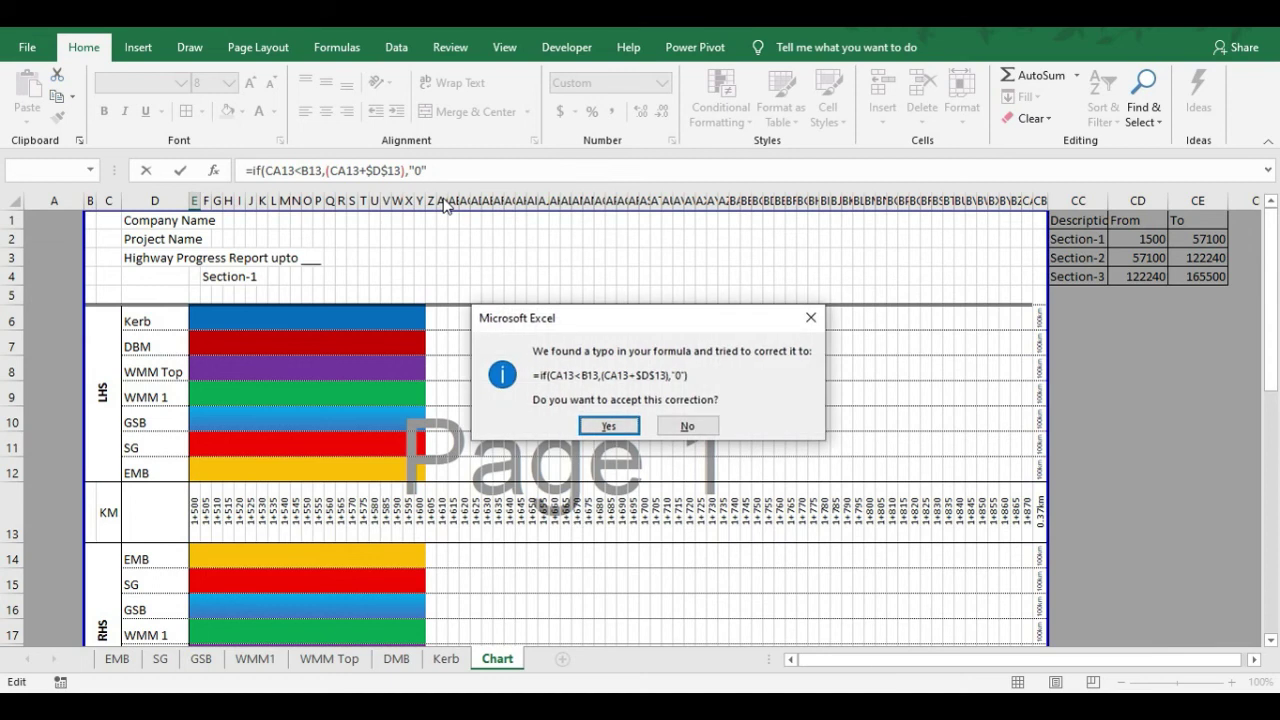
{"action": "key", "text": "Return"}
{"action": "key", "text": "Up"}
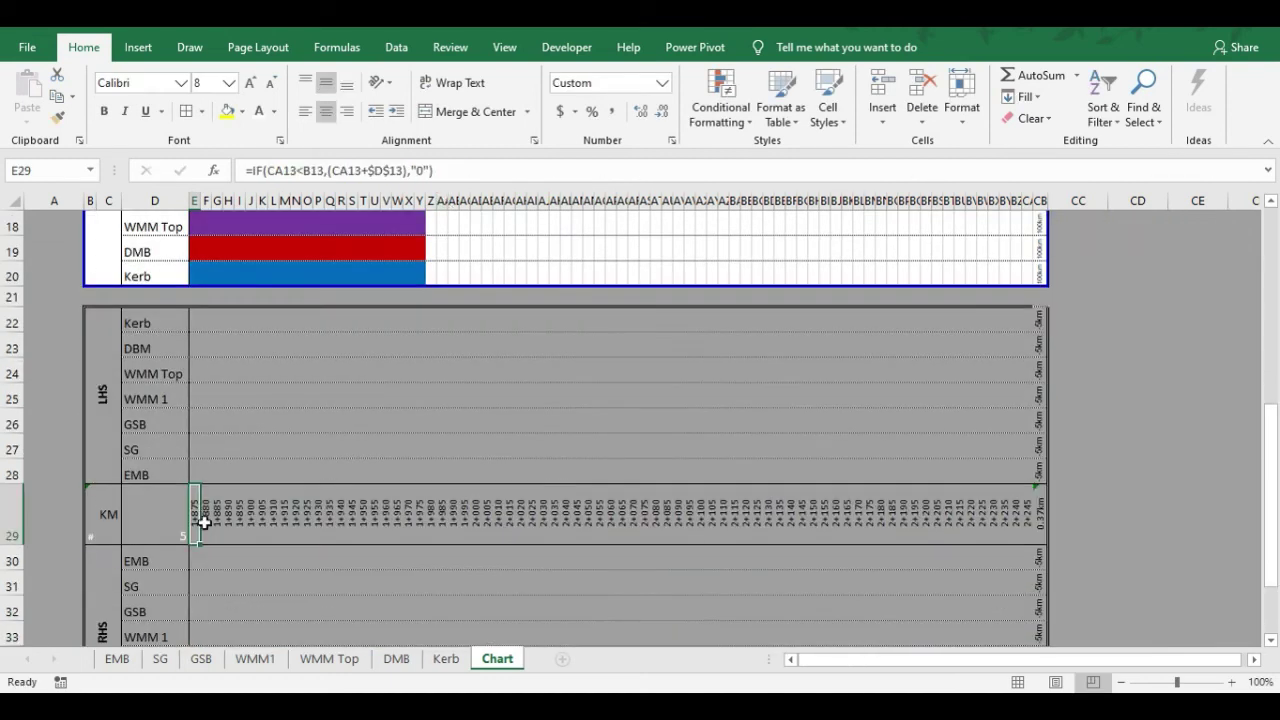
Copy rows 22–36 and insert them at row 38, then inspect the KM formula in E45
{"action": "scroll", "coordinate": [931, 491], "scroll_direction": "up", "scroll_amount": 2}
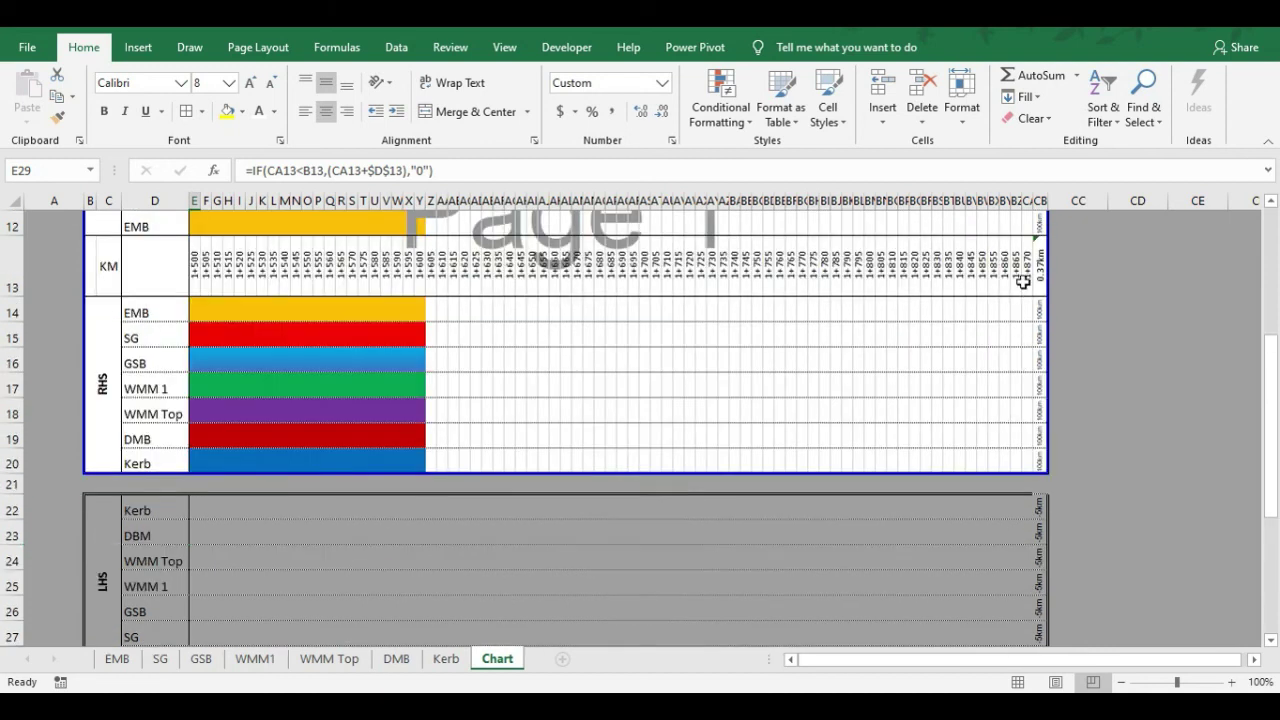
{"action": "scroll", "coordinate": [126, 523], "scroll_direction": "down", "scroll_amount": 2}
{"action": "left_click_drag", "start_coordinate": [12, 322], "coordinate": [117, 619]}
{"action": "key", "text": "ctrl+c"}
{"action": "scroll", "coordinate": [120, 611], "scroll_direction": "down", "scroll_amount": 3}
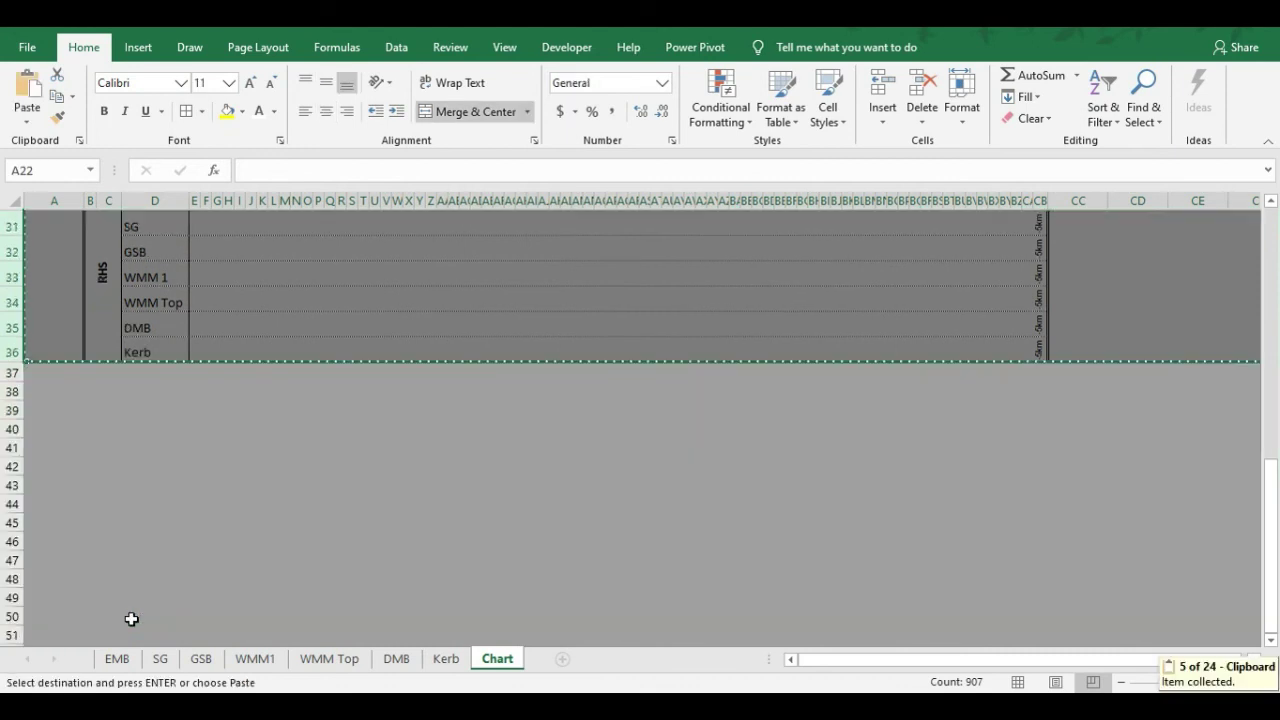
{"action": "scroll", "coordinate": [122, 610], "scroll_direction": "up", "scroll_amount": 2}
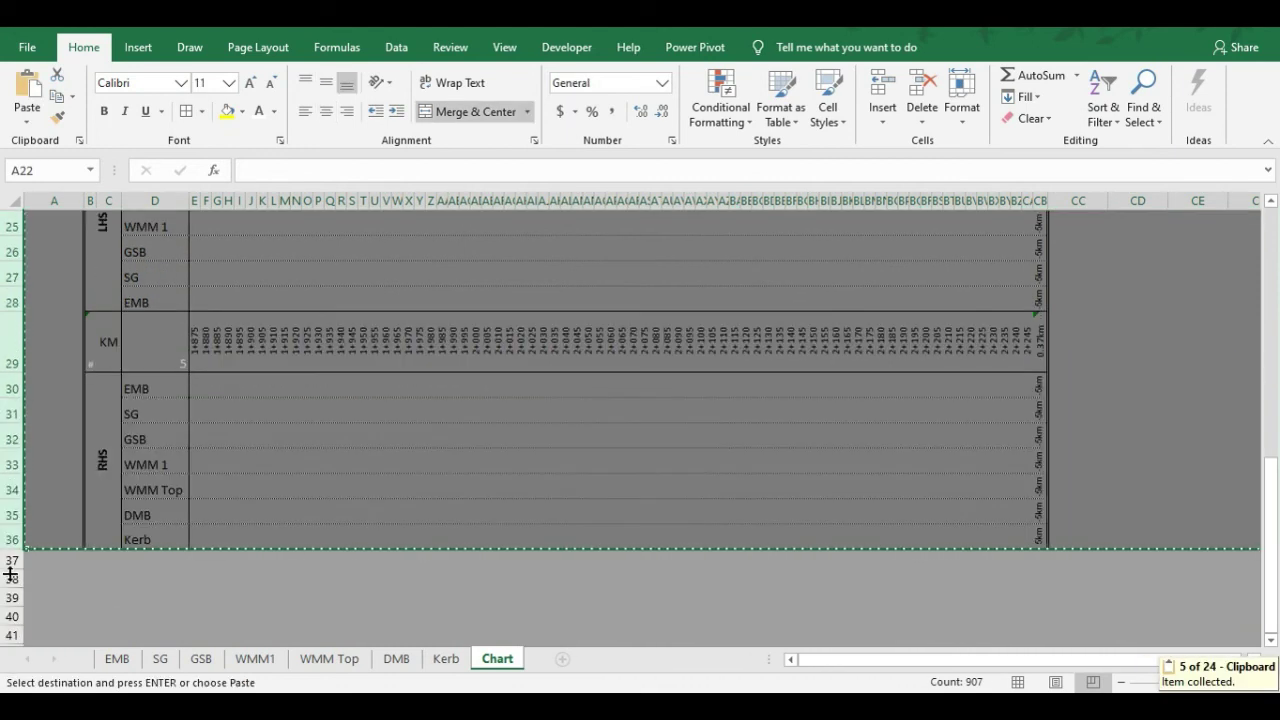
{"action": "left_click_drag", "start_coordinate": [14, 578], "coordinate": [26, 585]}
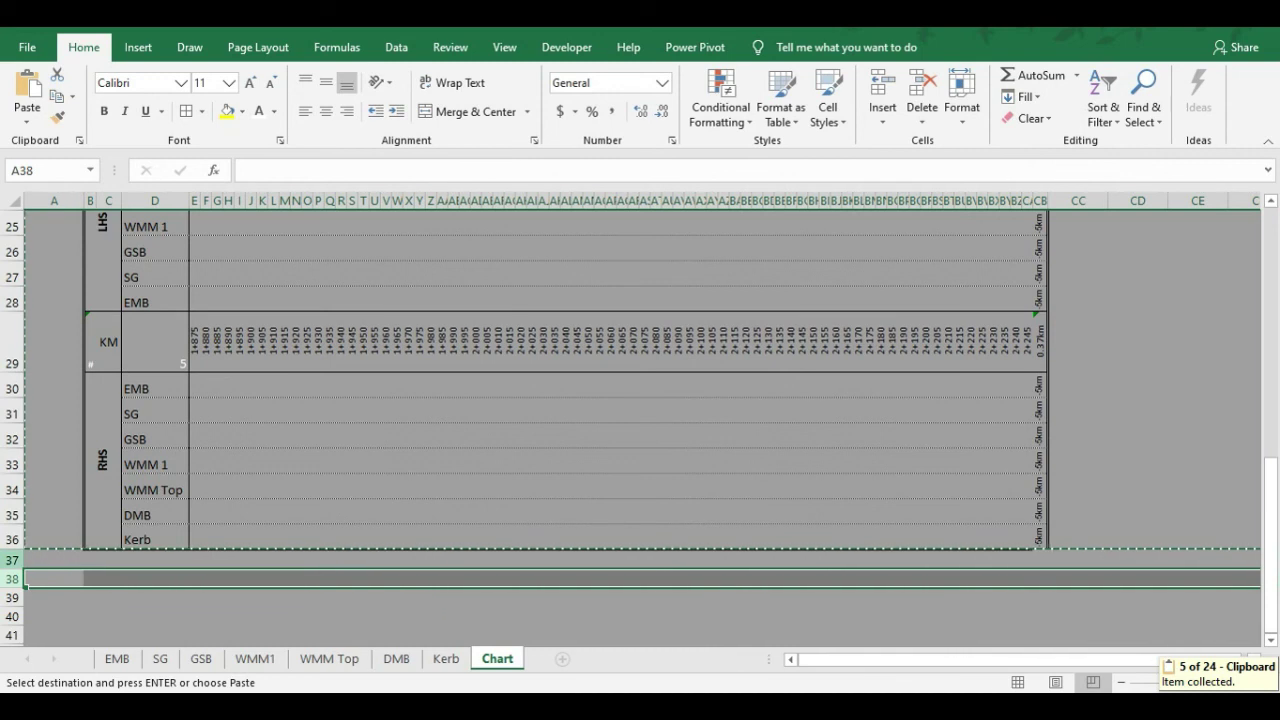
{"action": "right_click", "coordinate": [14, 579]}
{"action": "left_click", "coordinate": [117, 305]}
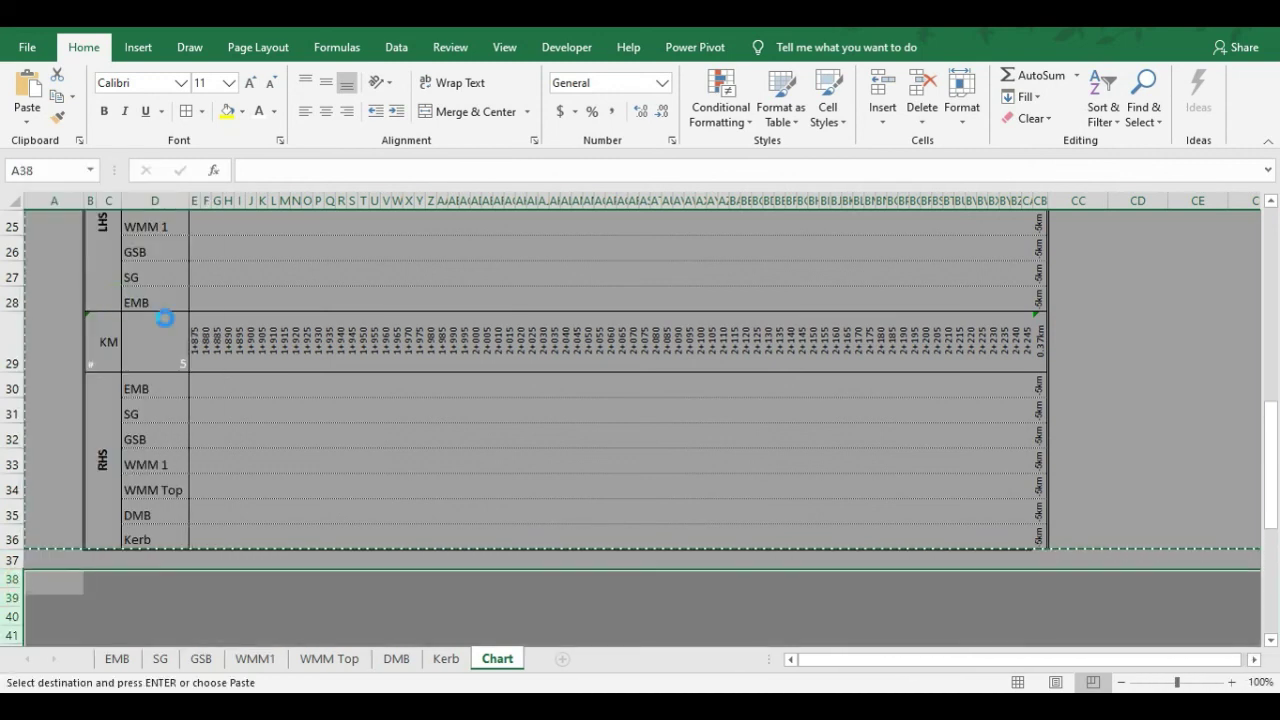
{"action": "scroll", "coordinate": [858, 546], "scroll_direction": "down", "scroll_amount": 3}
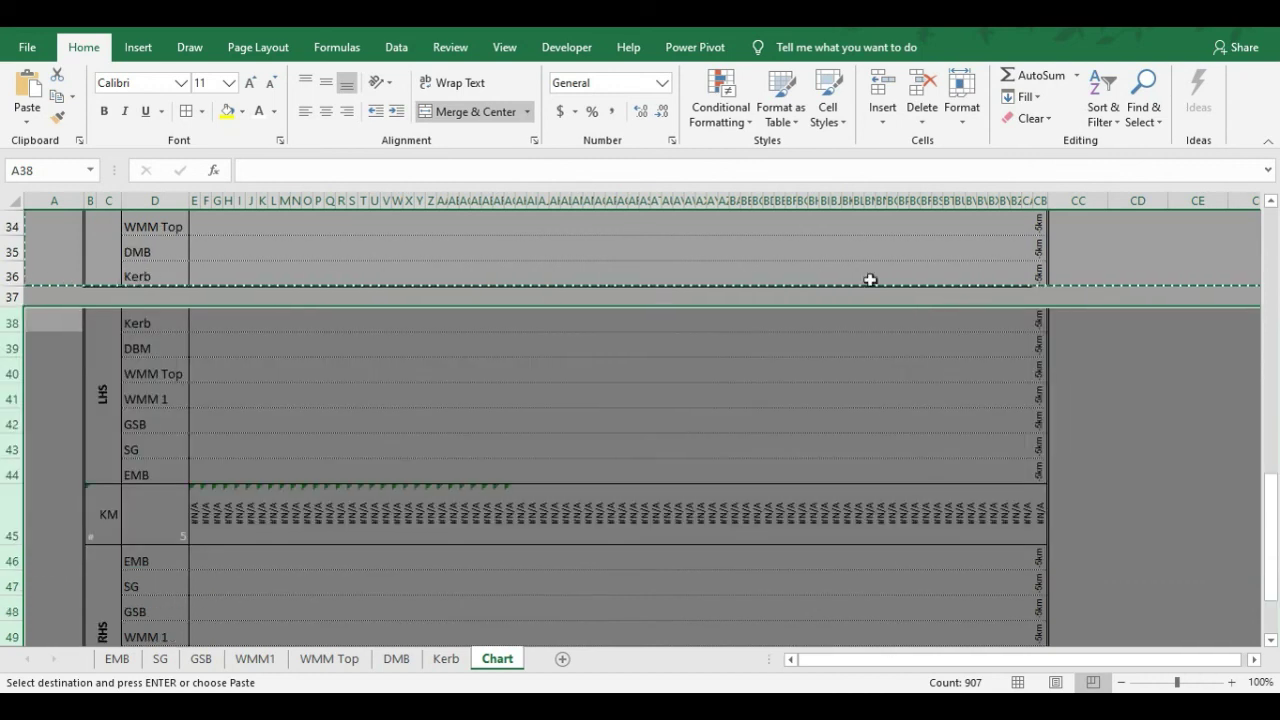
{"action": "double_click", "coordinate": [192, 514]}
{"action": "scroll", "coordinate": [429, 517], "scroll_direction": "up", "scroll_amount": 6}
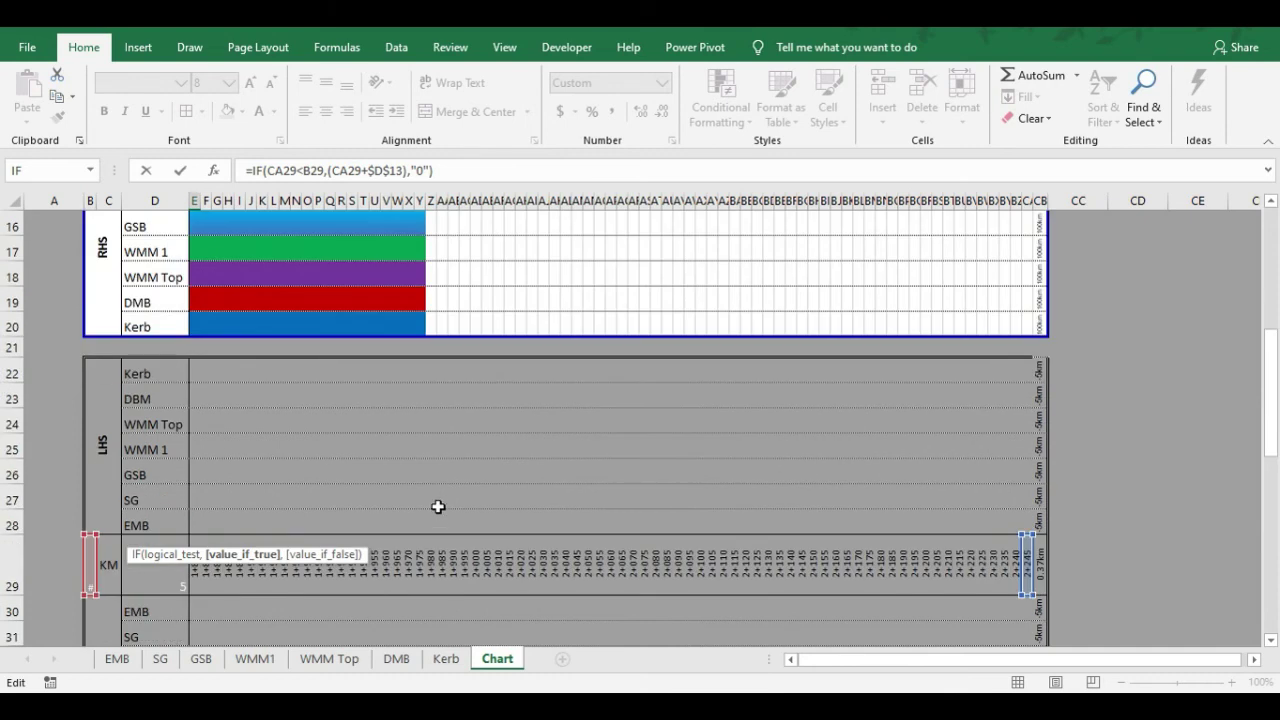
Undo the inserted third section, leaving E45 unchanged
{"action": "key", "text": "Escape"}
{"action": "key", "text": "ctrl+z"}
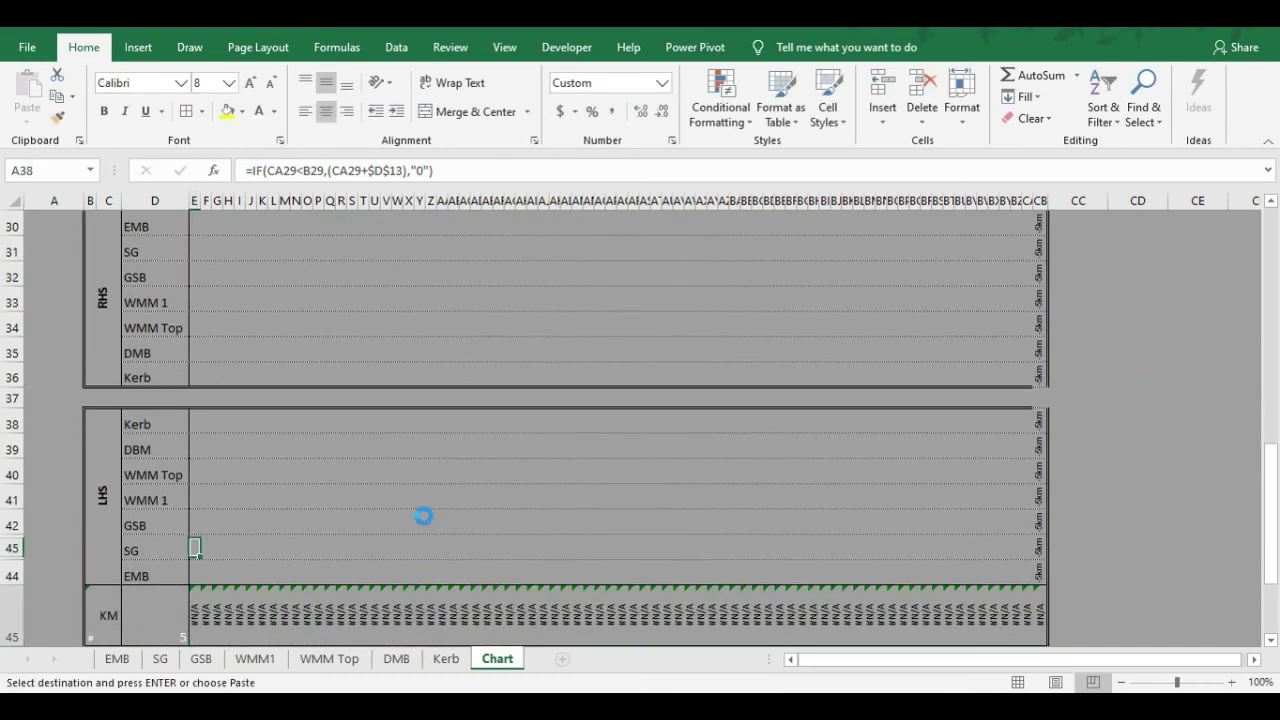
{"action": "scroll", "coordinate": [190, 330], "scroll_direction": "up", "scroll_amount": 1}
Edit E29 to =IF(CA13<$B$13,(CA13+$D$13),"0"), keeping CA13 relative and locking B13
{"action": "double_click", "coordinate": [198, 300]}
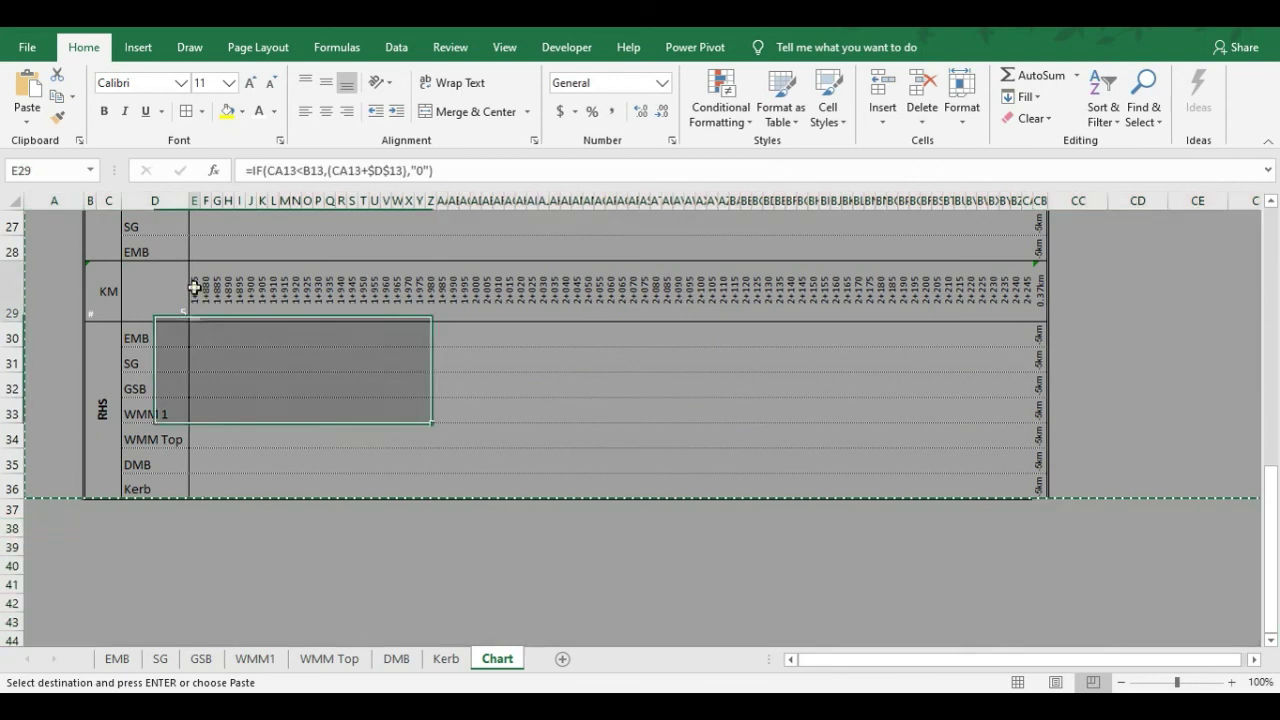
{"action": "scroll", "coordinate": [170, 296], "scroll_direction": "up", "scroll_amount": 2}
{"action": "scroll", "coordinate": [170, 296], "scroll_direction": "up", "scroll_amount": 3}
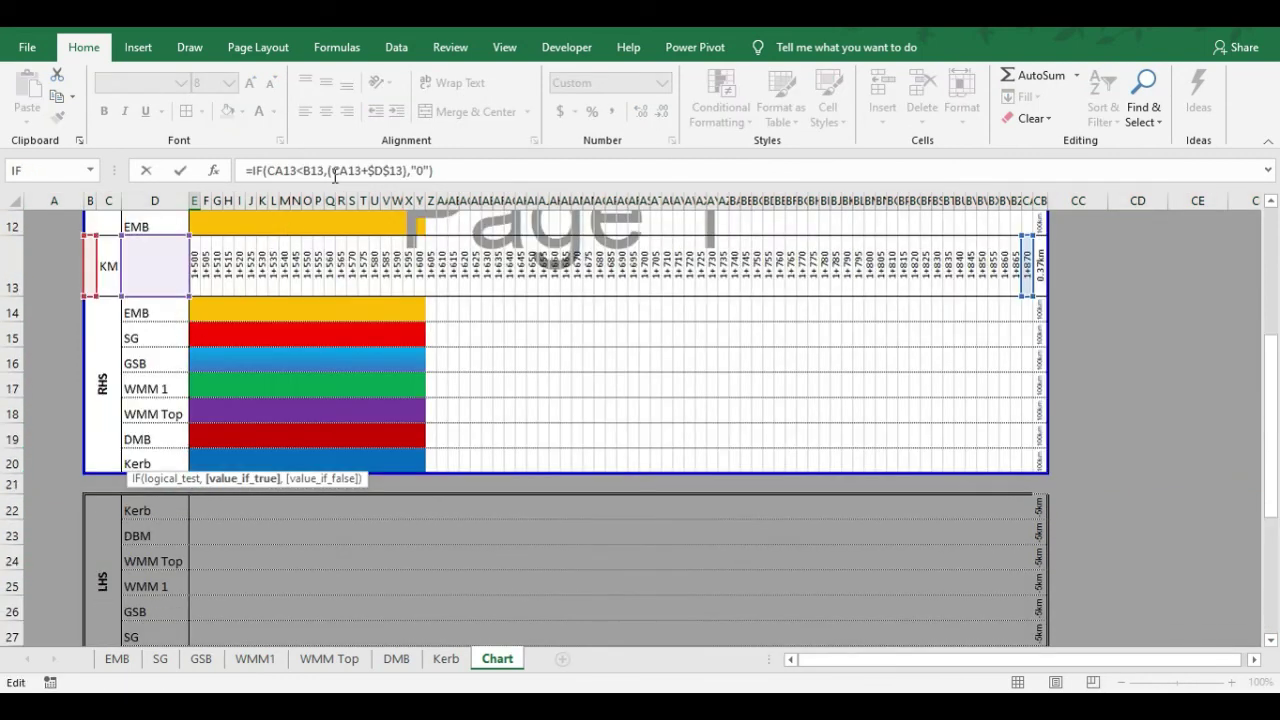
{"action": "left_click_drag", "start_coordinate": [333, 171], "coordinate": [360, 172]}
{"action": "key", "text": "F4"}
{"action": "scroll", "coordinate": [358, 262], "scroll_direction": "down", "scroll_amount": 3}
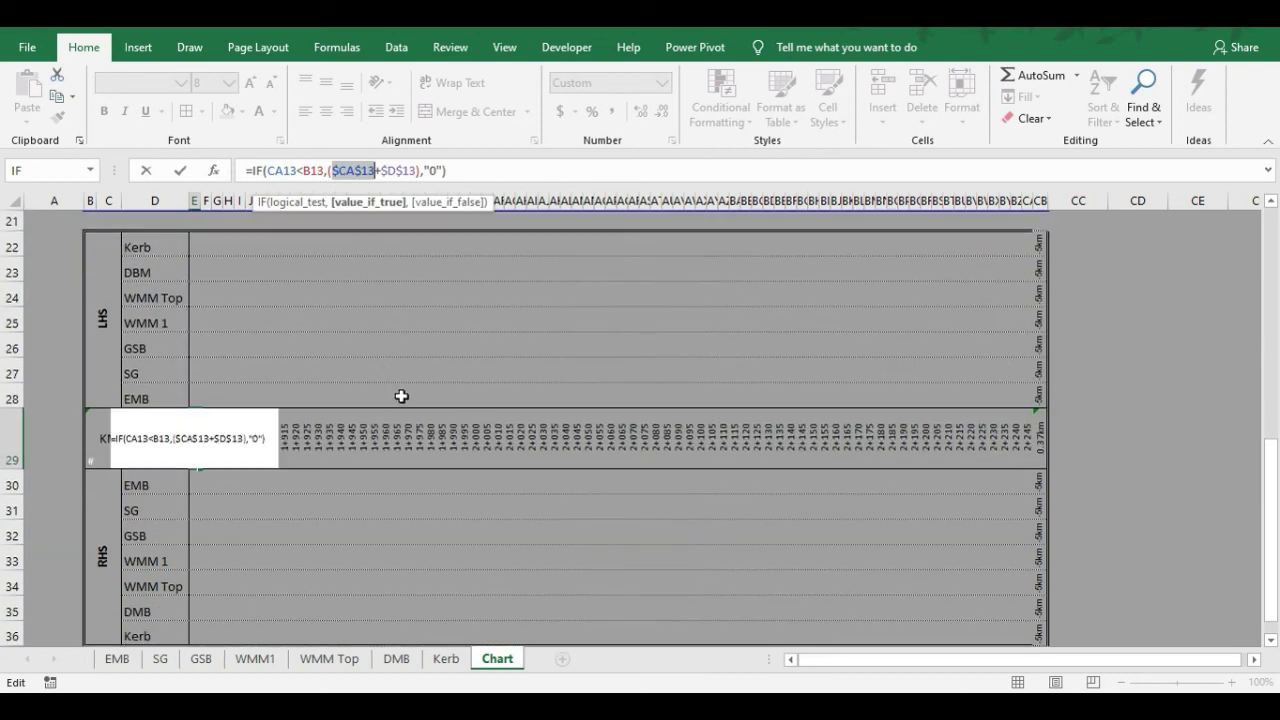
{"action": "scroll", "coordinate": [403, 395], "scroll_direction": "up", "scroll_amount": 3}
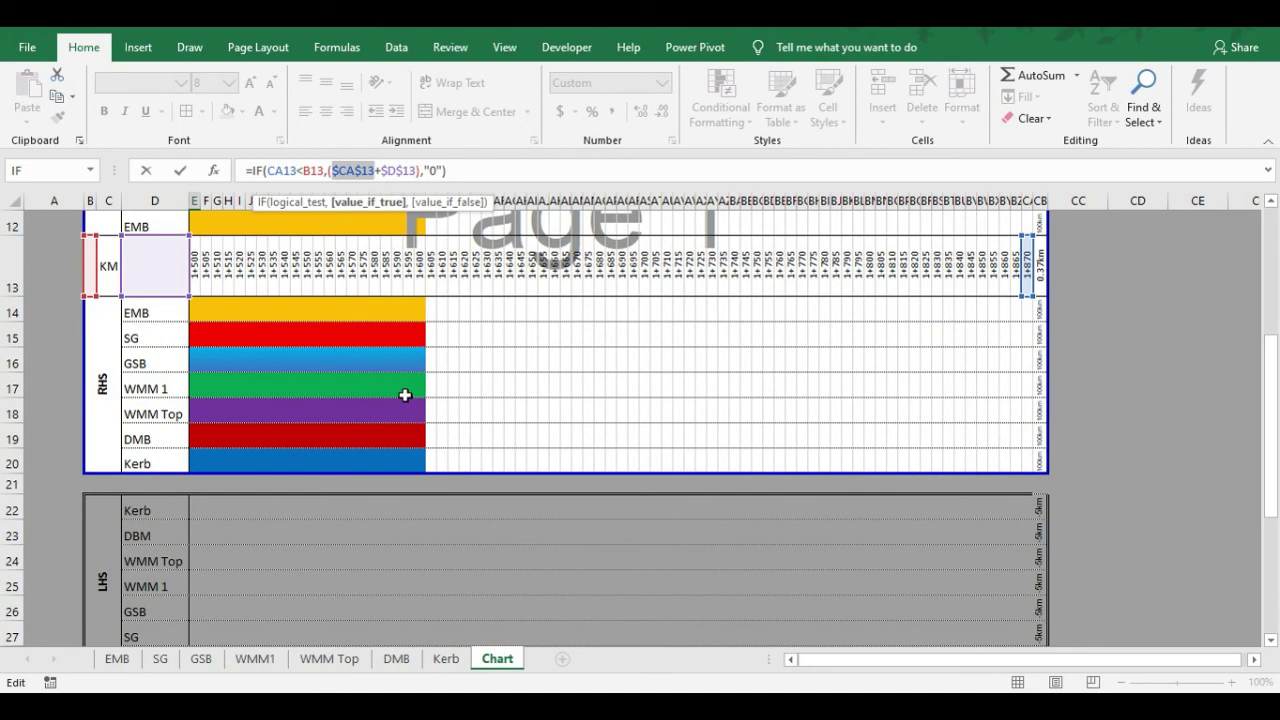
{"action": "scroll", "coordinate": [406, 393], "scroll_direction": "down", "scroll_amount": 3}
{"action": "key", "text": "F4"}
{"action": "key", "text": "F4"}
{"action": "key", "text": "F4"}
{"action": "left_click_drag", "start_coordinate": [303, 171], "coordinate": [330, 171]}
{"action": "key", "text": "F4"}
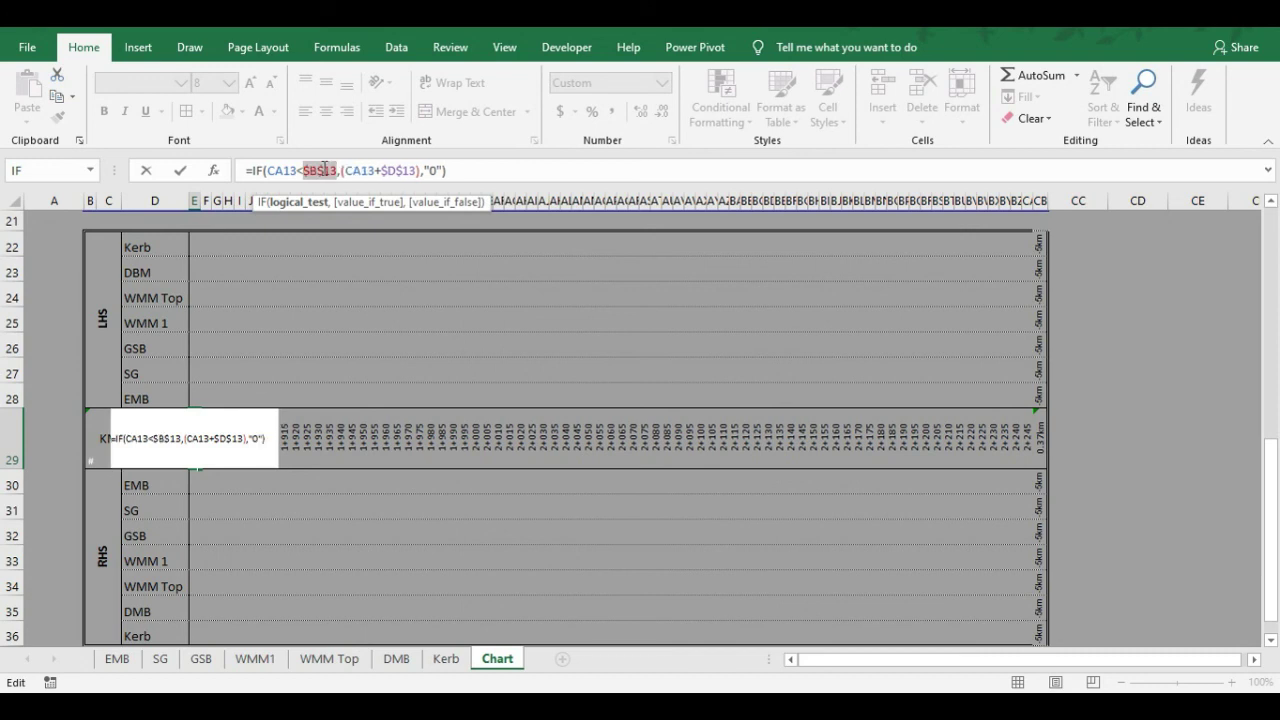
{"action": "key", "text": "Return"}
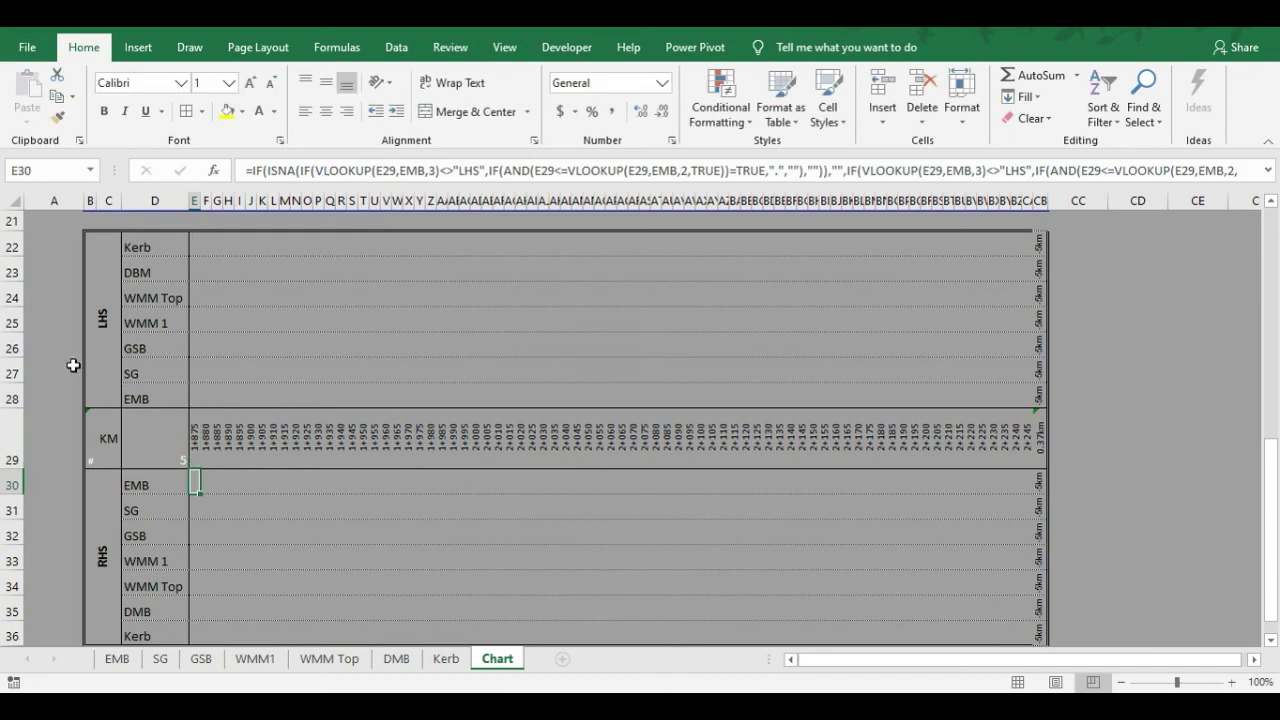
Copy rows 22–36 again
{"action": "scroll", "coordinate": [73, 365], "scroll_direction": "up", "scroll_amount": 1}
{"action": "left_click_drag", "start_coordinate": [12, 329], "coordinate": [114, 614]}
{"action": "key", "text": "ctrl+c"}
{"action": "scroll", "coordinate": [100, 630], "scroll_direction": "down", "scroll_amount": 1}
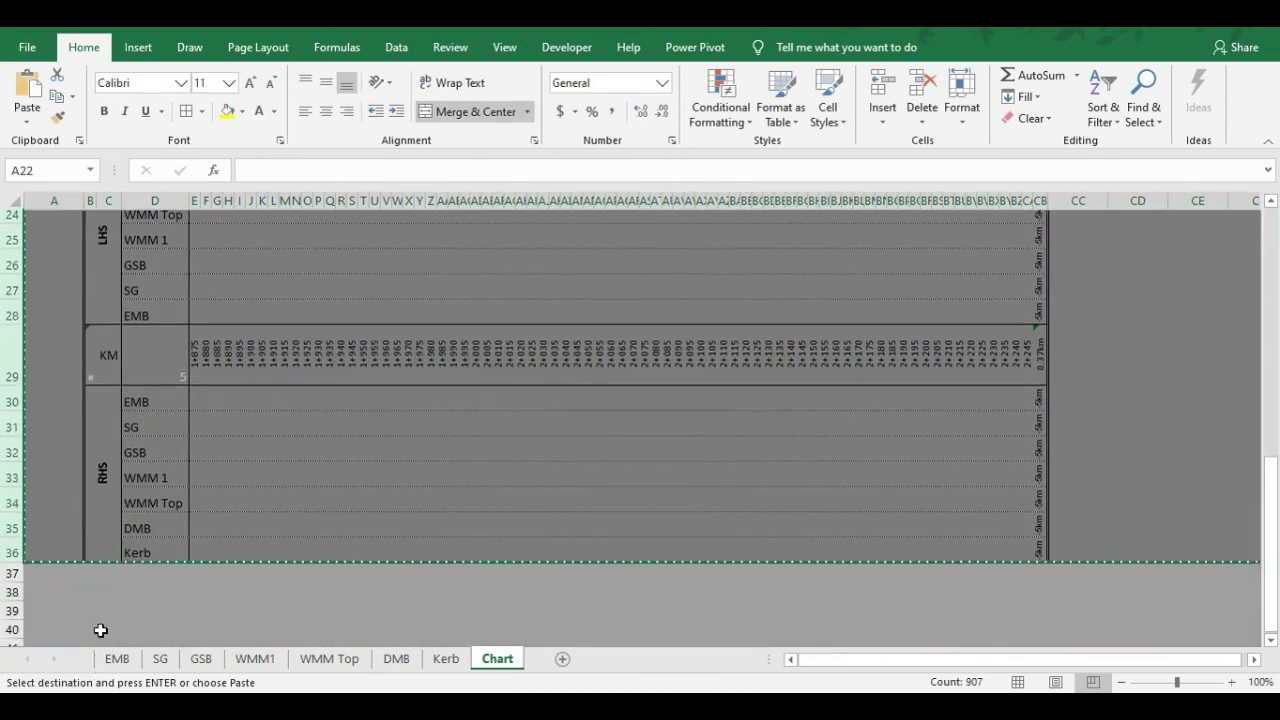
Insert the copied rows at row 38, creating a third chart section in rows 38–52
{"action": "scroll", "coordinate": [100, 625], "scroll_direction": "down", "scroll_amount": 1}
{"action": "left_click", "coordinate": [14, 503]}
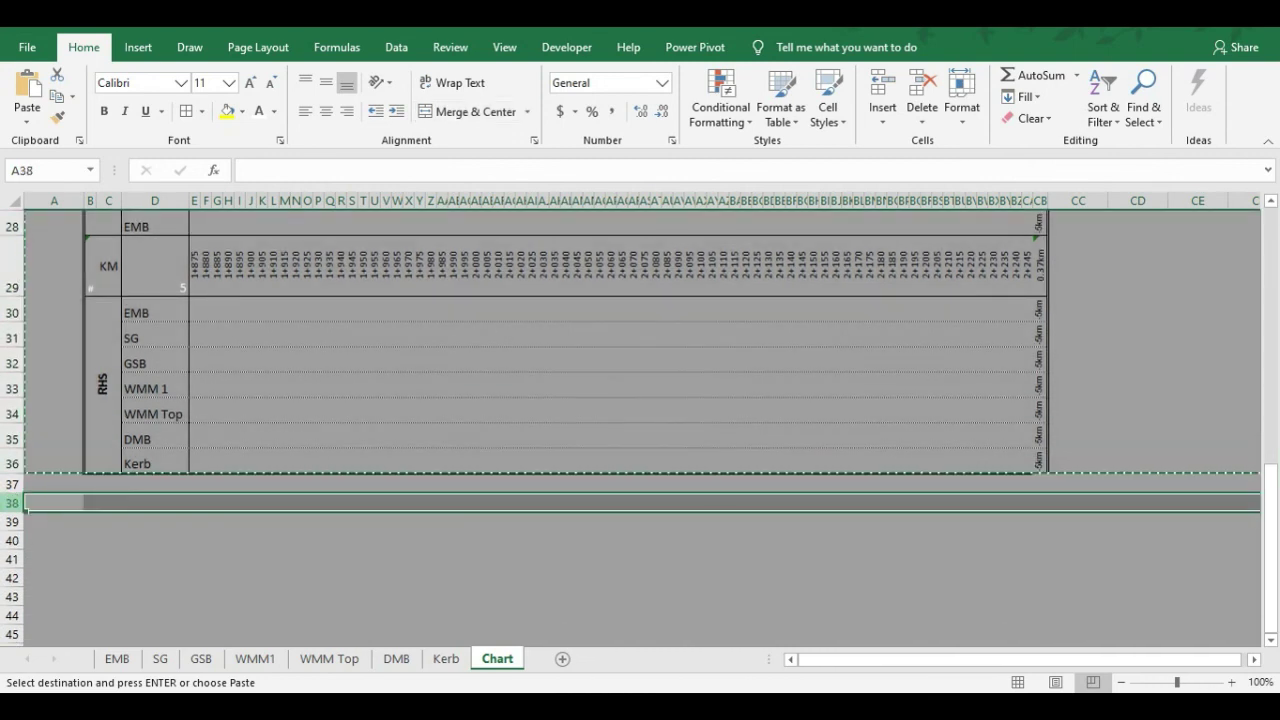
{"action": "right_click", "coordinate": [26, 505]}
{"action": "left_click", "coordinate": [76, 215]}
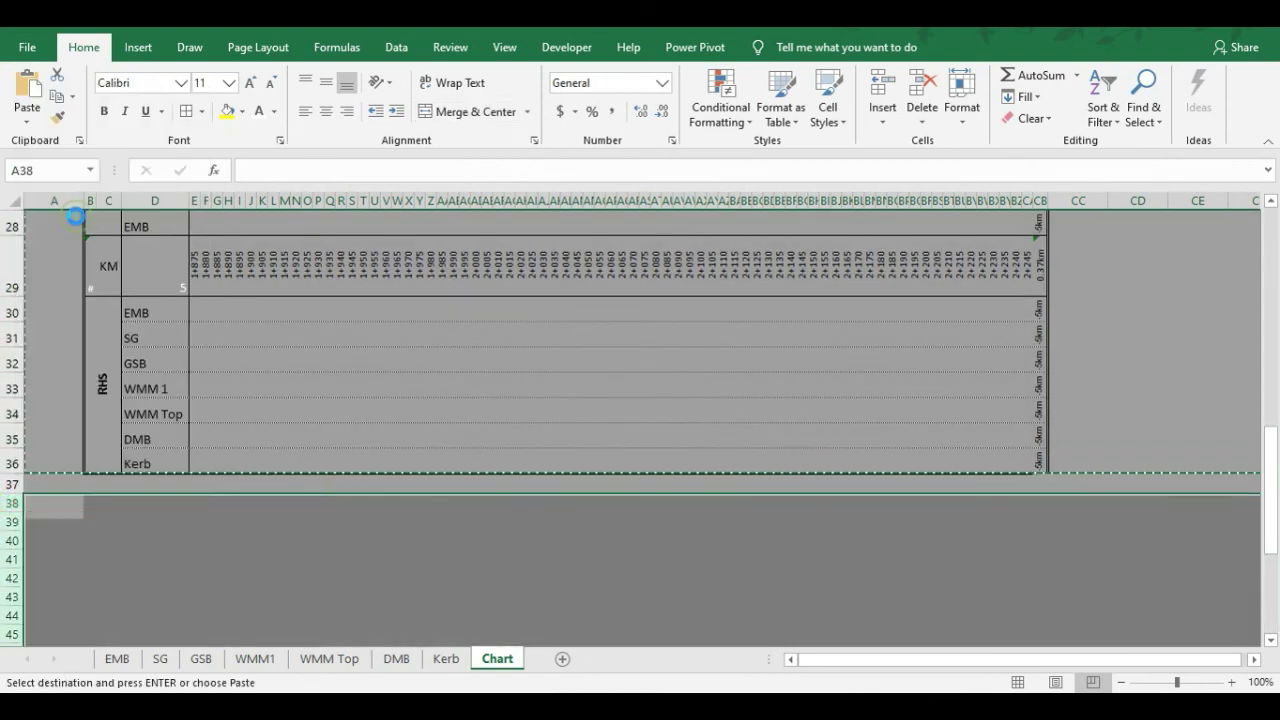
Check the KM formula in cell E45 of the new section
{"action": "scroll", "coordinate": [357, 517], "scroll_direction": "down", "scroll_amount": 3}
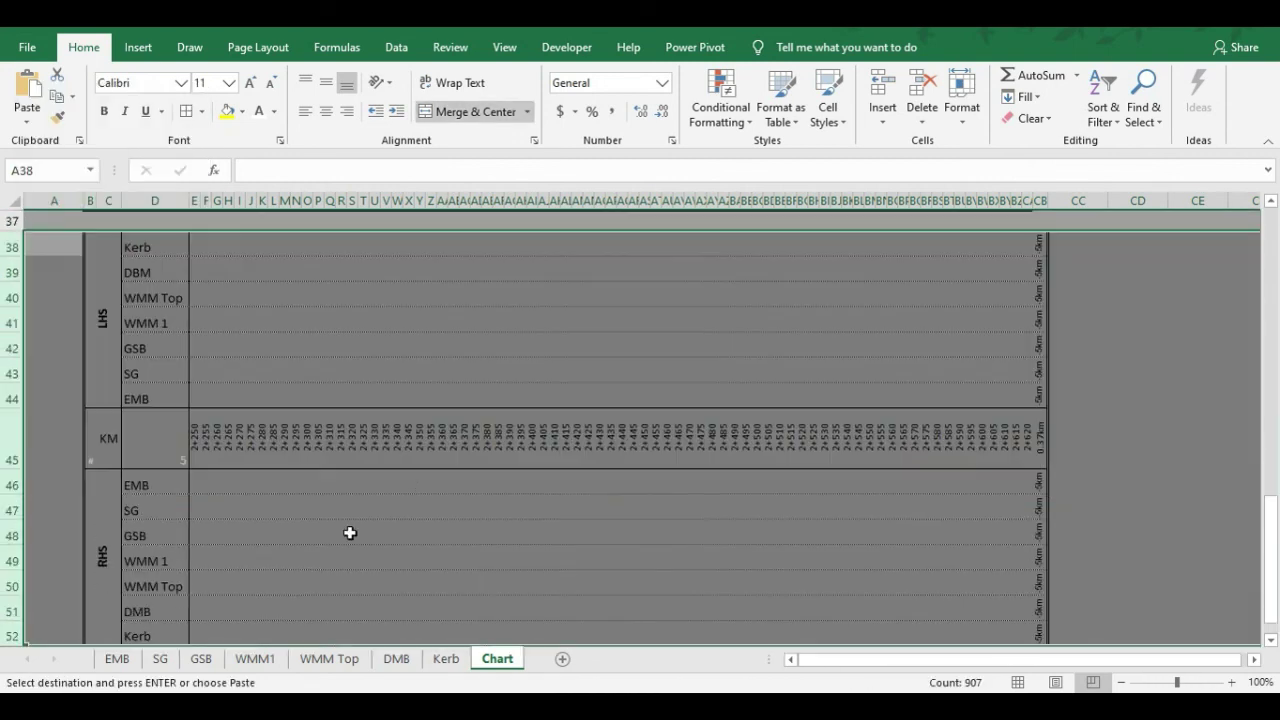
{"action": "left_click", "coordinate": [196, 447]}
{"action": "scroll", "coordinate": [1034, 410], "scroll_direction": "up", "scroll_amount": 4}
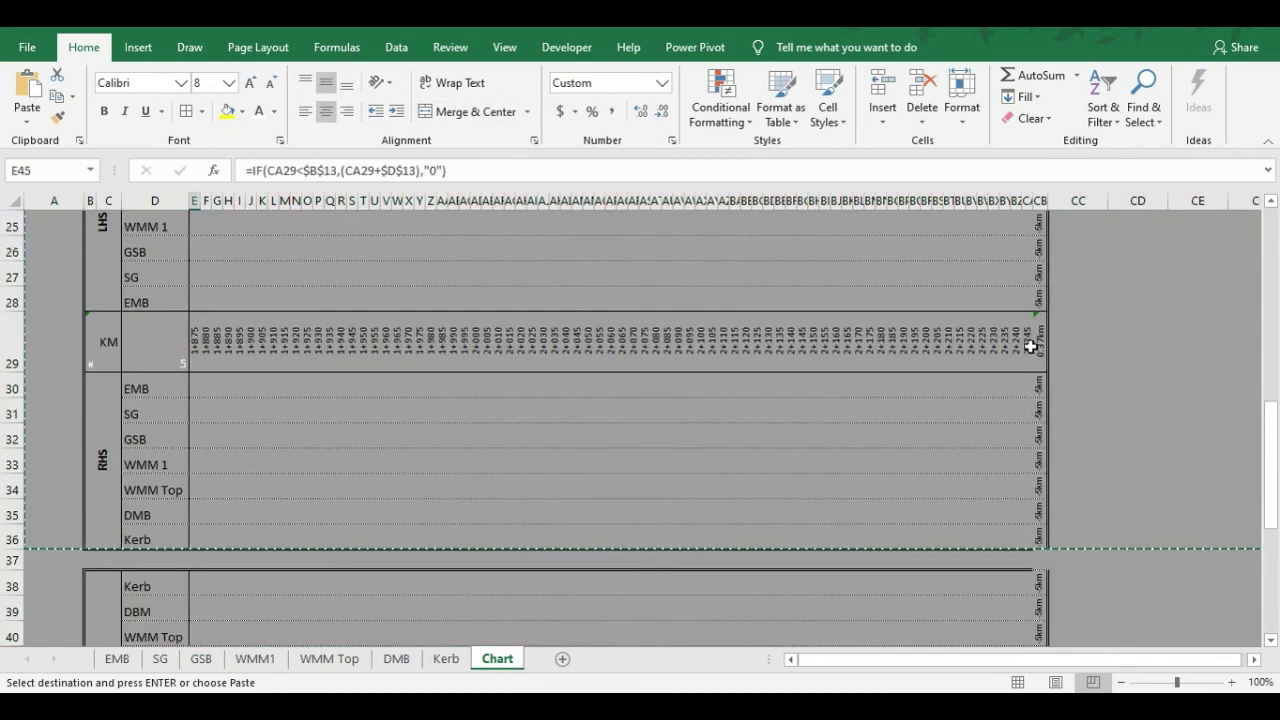
{"action": "scroll", "coordinate": [190, 435], "scroll_direction": "down", "scroll_amount": 3}
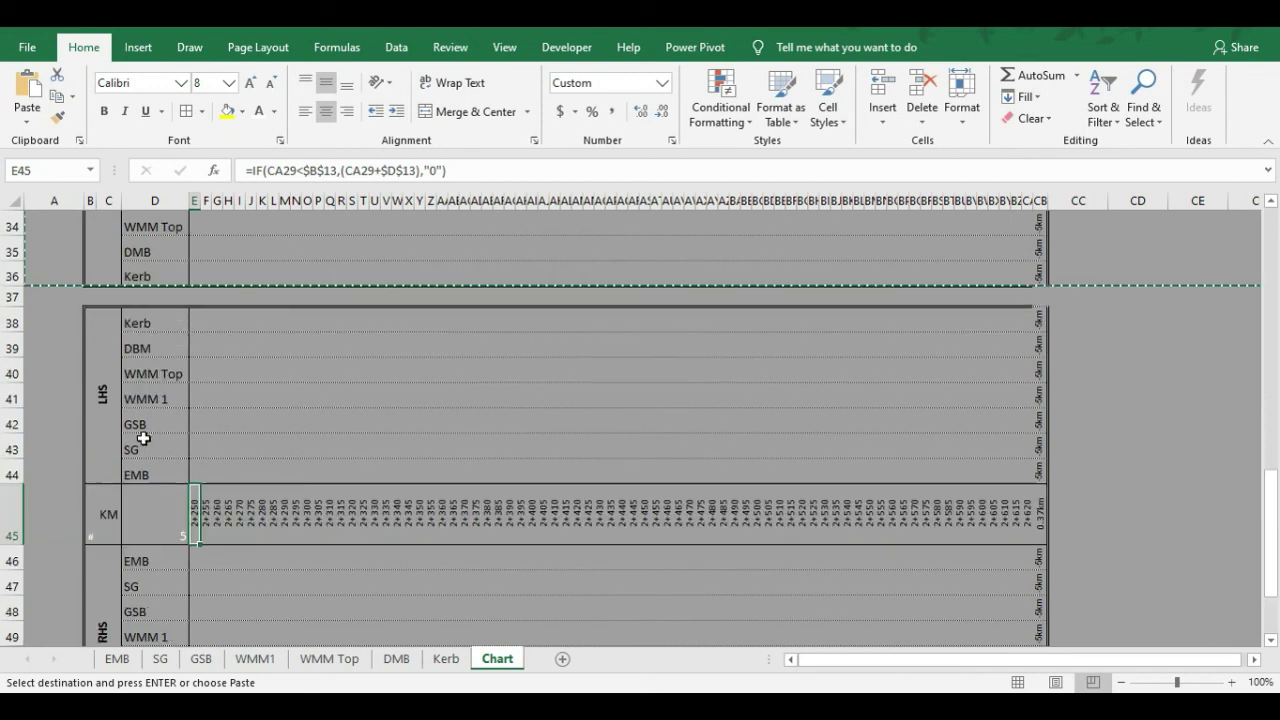
{"action": "scroll", "coordinate": [185, 300], "scroll_direction": "up", "scroll_amount": 2}
{"action": "scroll", "coordinate": [228, 600], "scroll_direction": "down", "scroll_amount": 2}
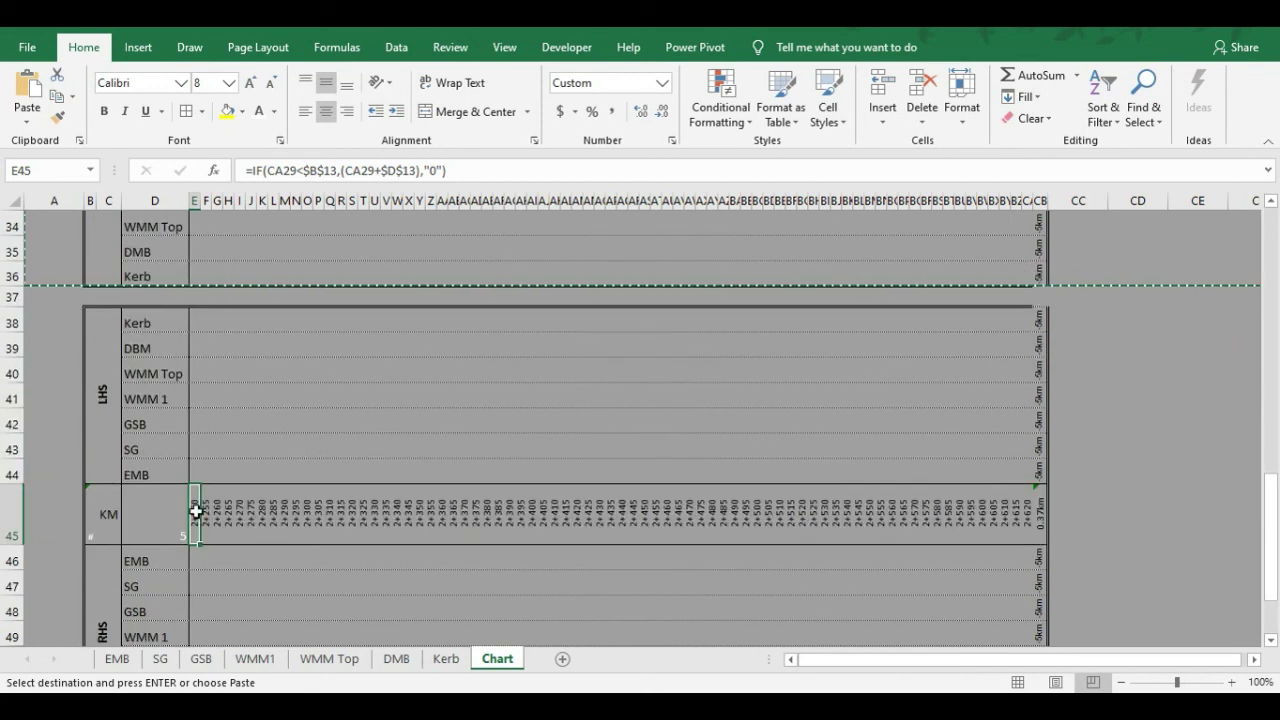
{"action": "scroll", "coordinate": [192, 523], "scroll_direction": "down", "scroll_amount": 3}
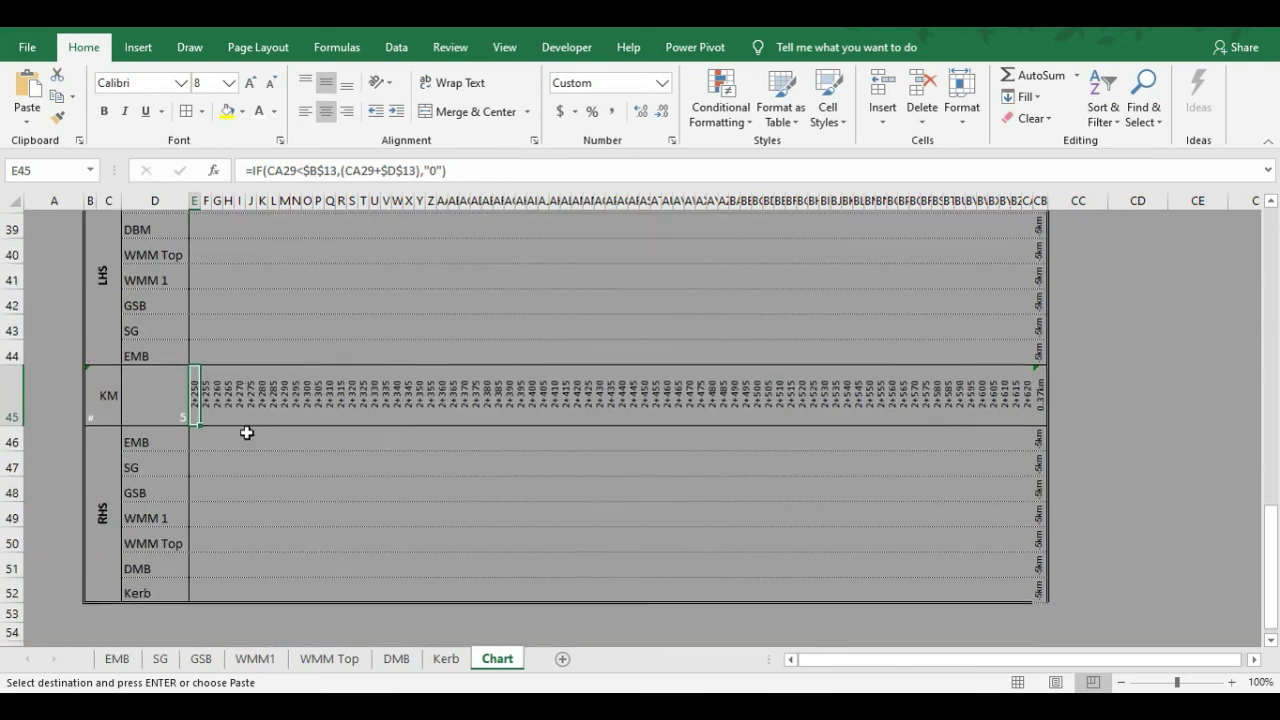
{"action": "scroll", "coordinate": [243, 429], "scroll_direction": "up", "scroll_amount": 2}
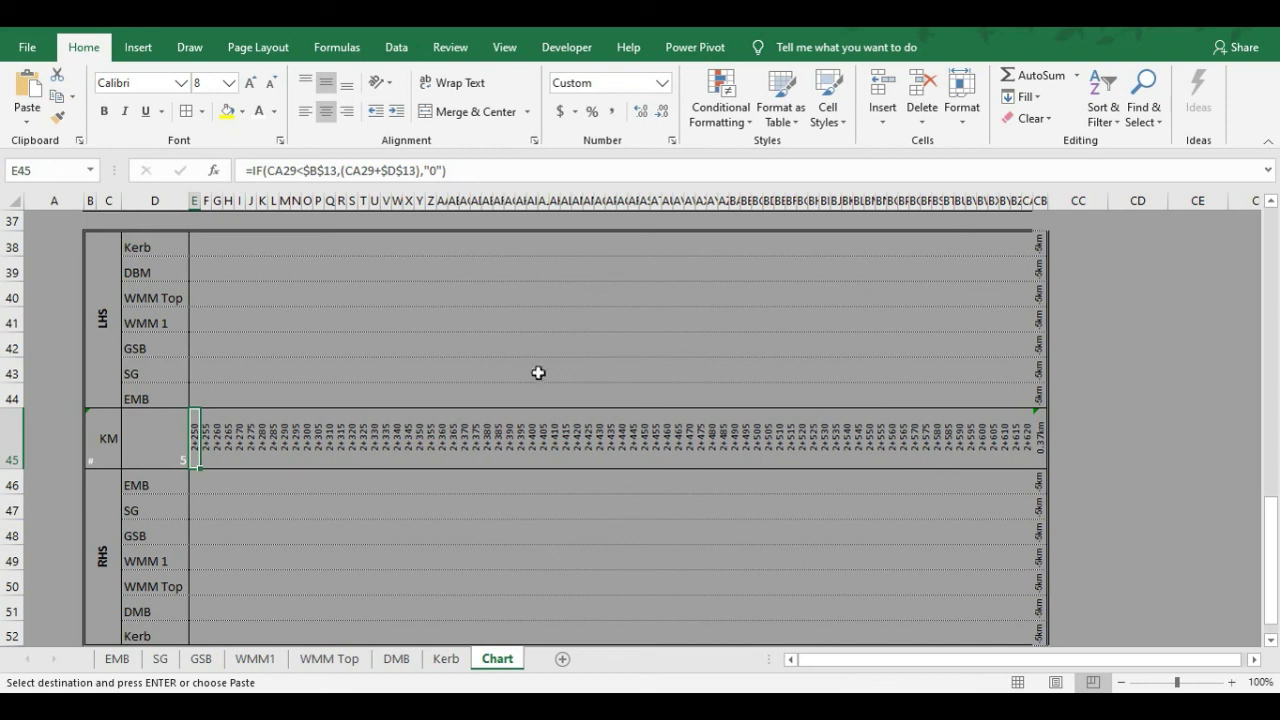
{"action": "scroll", "coordinate": [1019, 452], "scroll_direction": "down", "scroll_amount": 4}
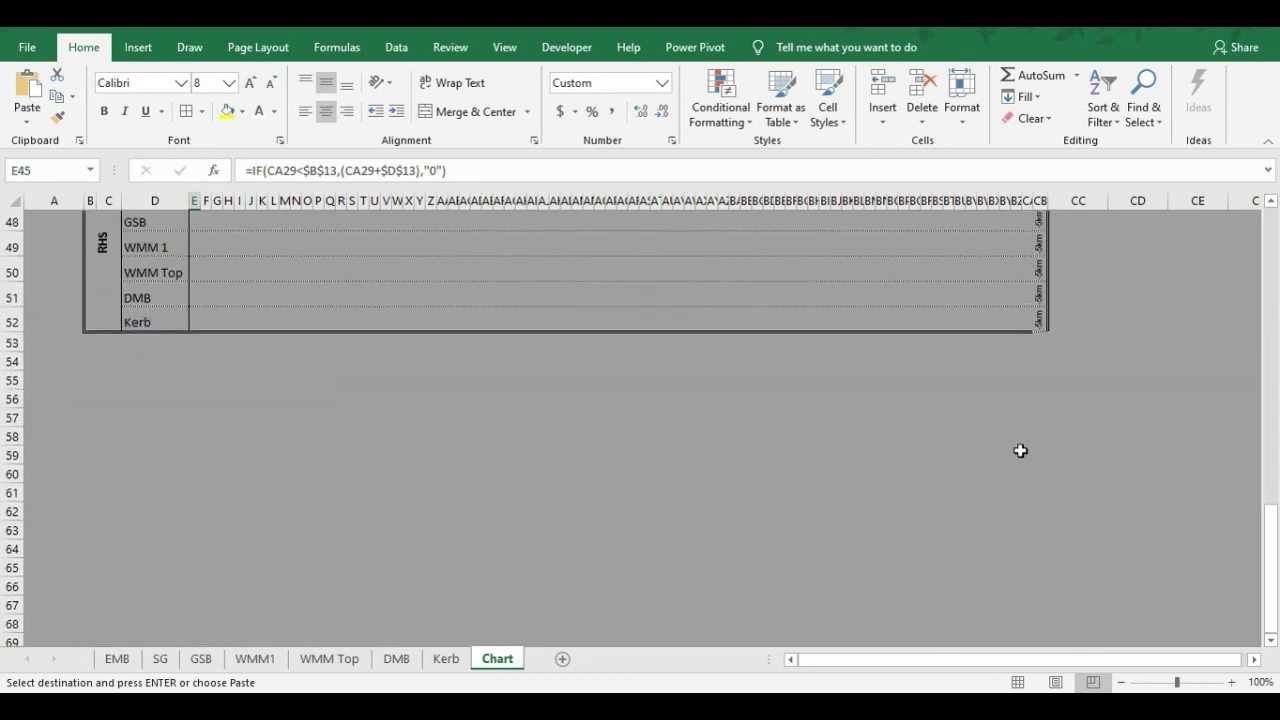
{"action": "scroll", "coordinate": [1020, 451], "scroll_direction": "up", "scroll_amount": 5}
Review the km length cells down column CB, then select row 6 at the top
{"action": "left_click_drag", "start_coordinate": [1040, 315], "coordinate": [1032, 660]}
{"action": "scroll", "coordinate": [317, 451], "scroll_direction": "up", "scroll_amount": 11}
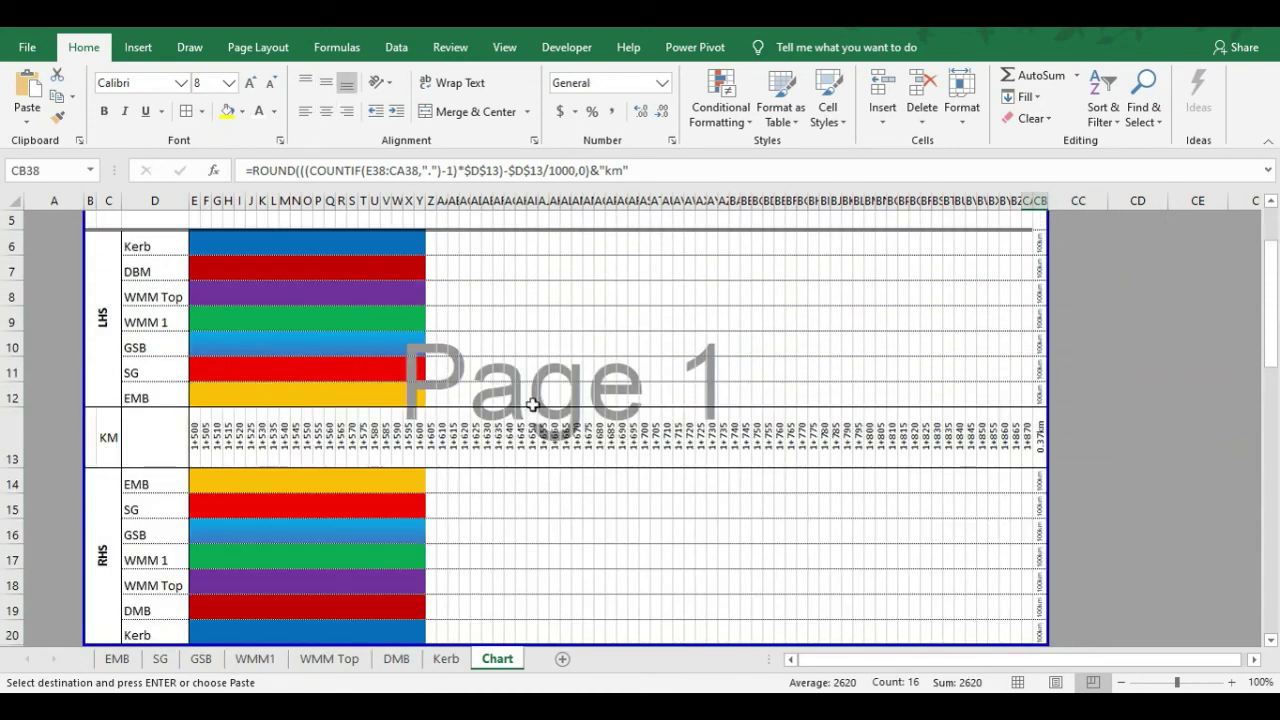
{"action": "scroll", "coordinate": [567, 532], "scroll_direction": "down", "scroll_amount": 6}
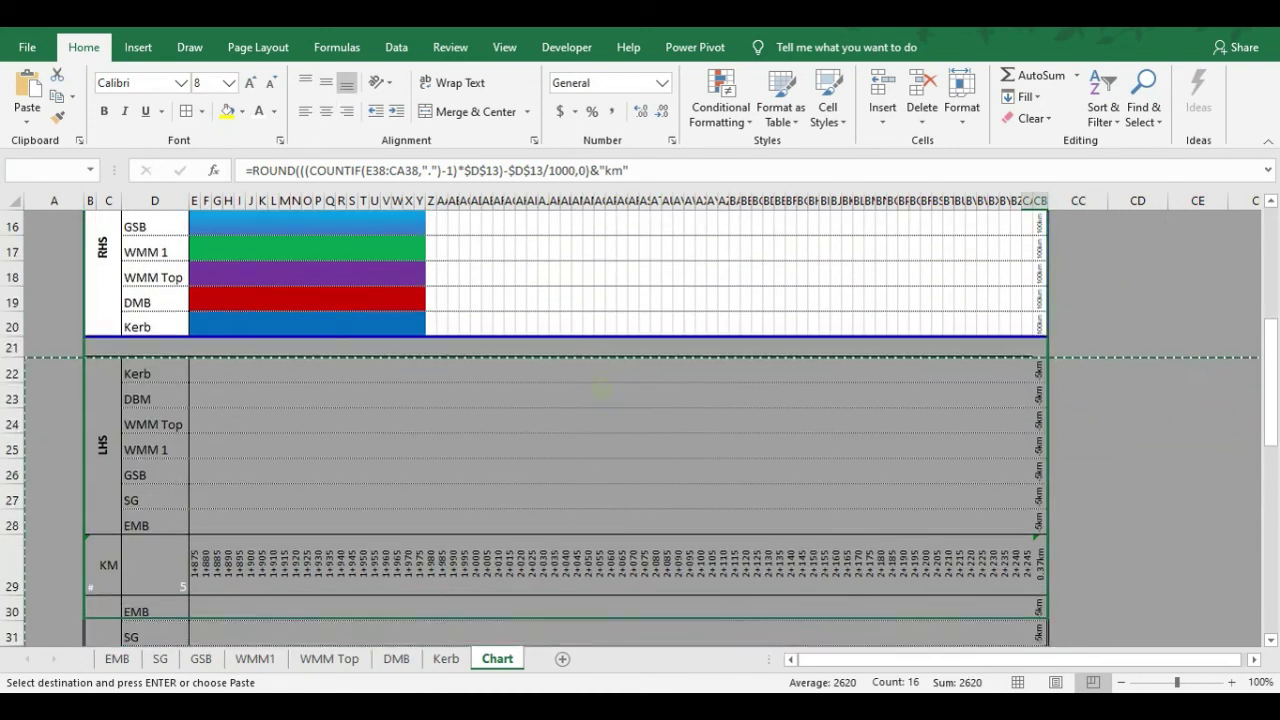
{"action": "scroll", "coordinate": [626, 431], "scroll_direction": "down", "scroll_amount": 8}
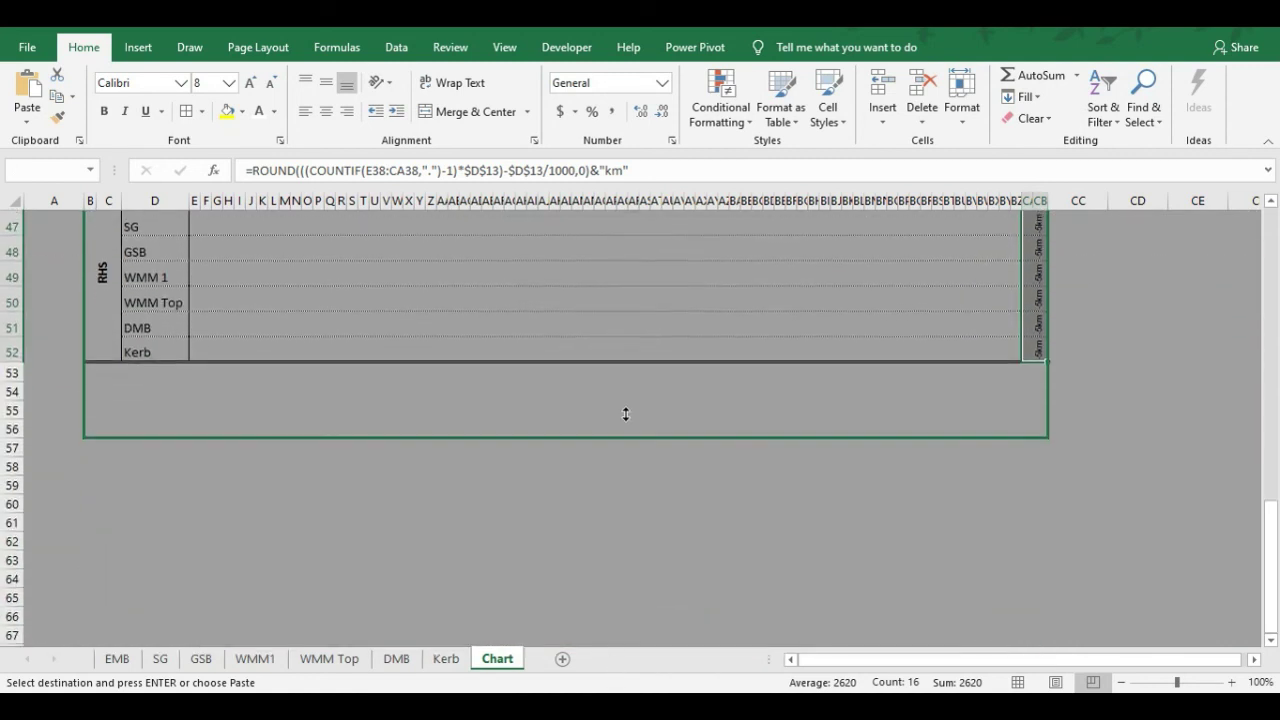
{"action": "scroll", "coordinate": [628, 364], "scroll_direction": "up", "scroll_amount": 15}
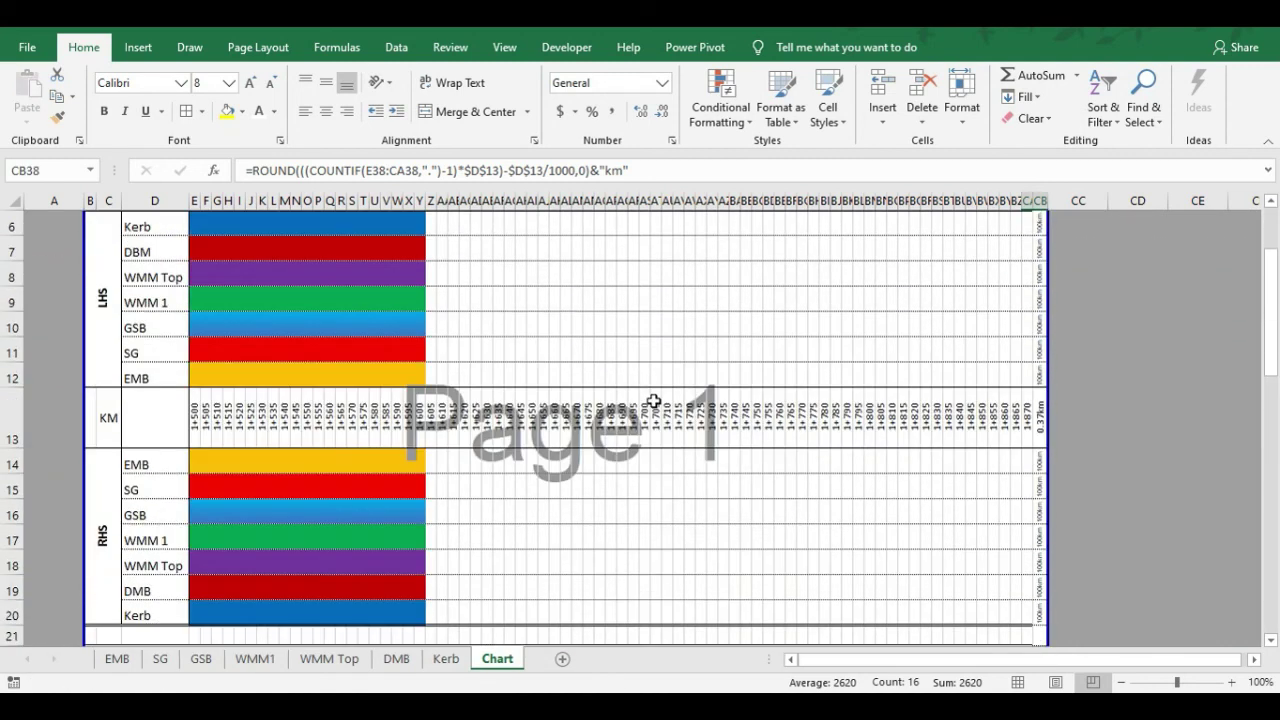
{"action": "scroll", "coordinate": [650, 390], "scroll_direction": "down", "scroll_amount": 6}
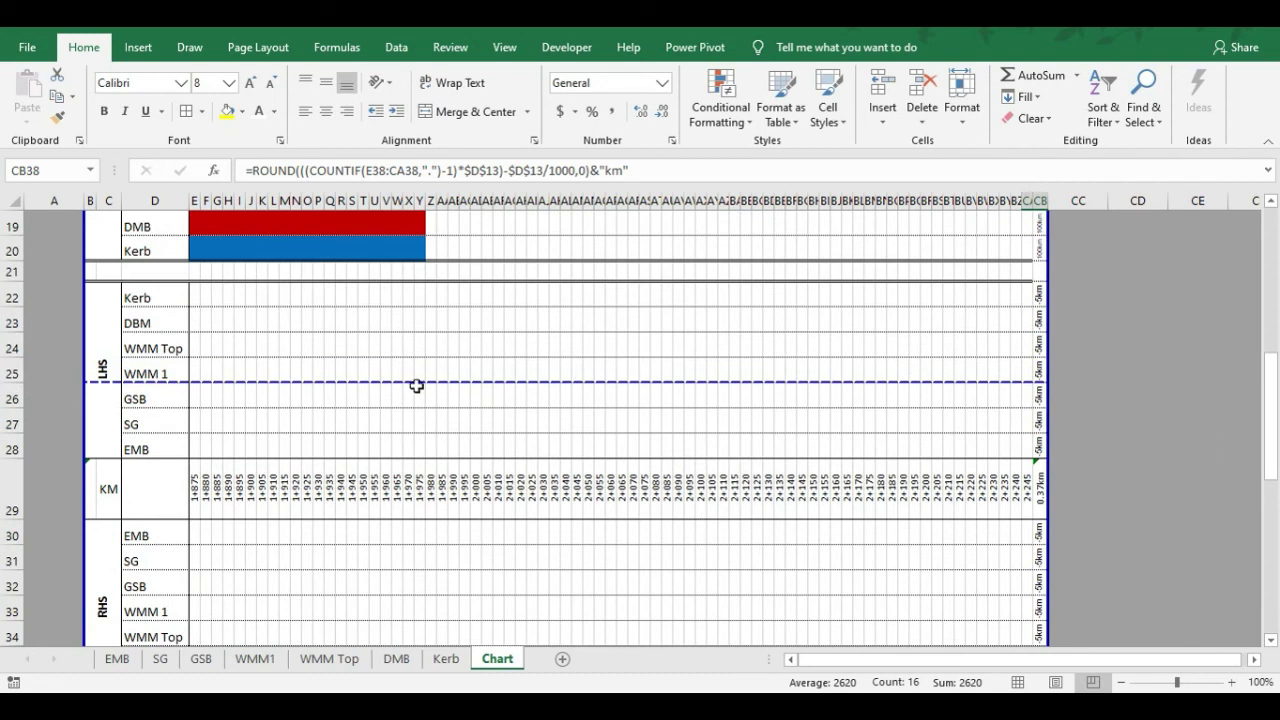
{"action": "scroll", "coordinate": [416, 385], "scroll_direction": "up", "scroll_amount": 6}
{"action": "left_click", "coordinate": [13, 317]}
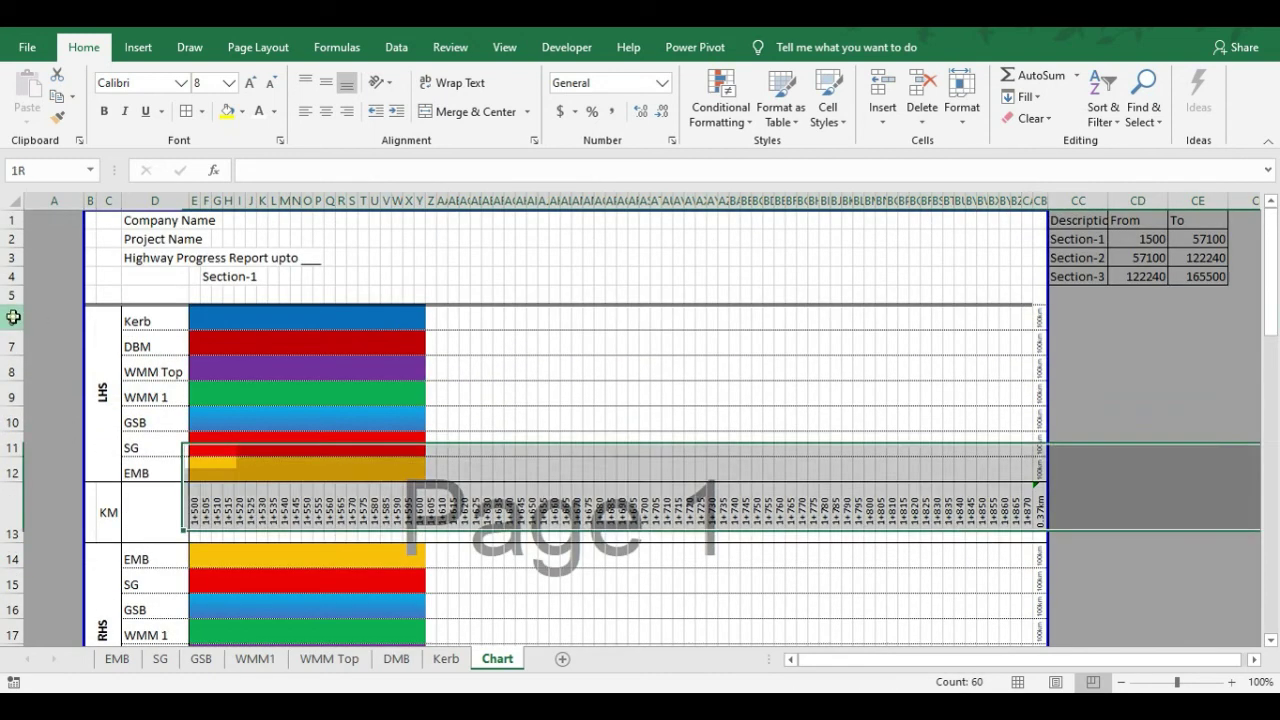
Move the Section-1 label right along row 4 and merge-centre it across a span
{"action": "left_click", "coordinate": [204, 277]}
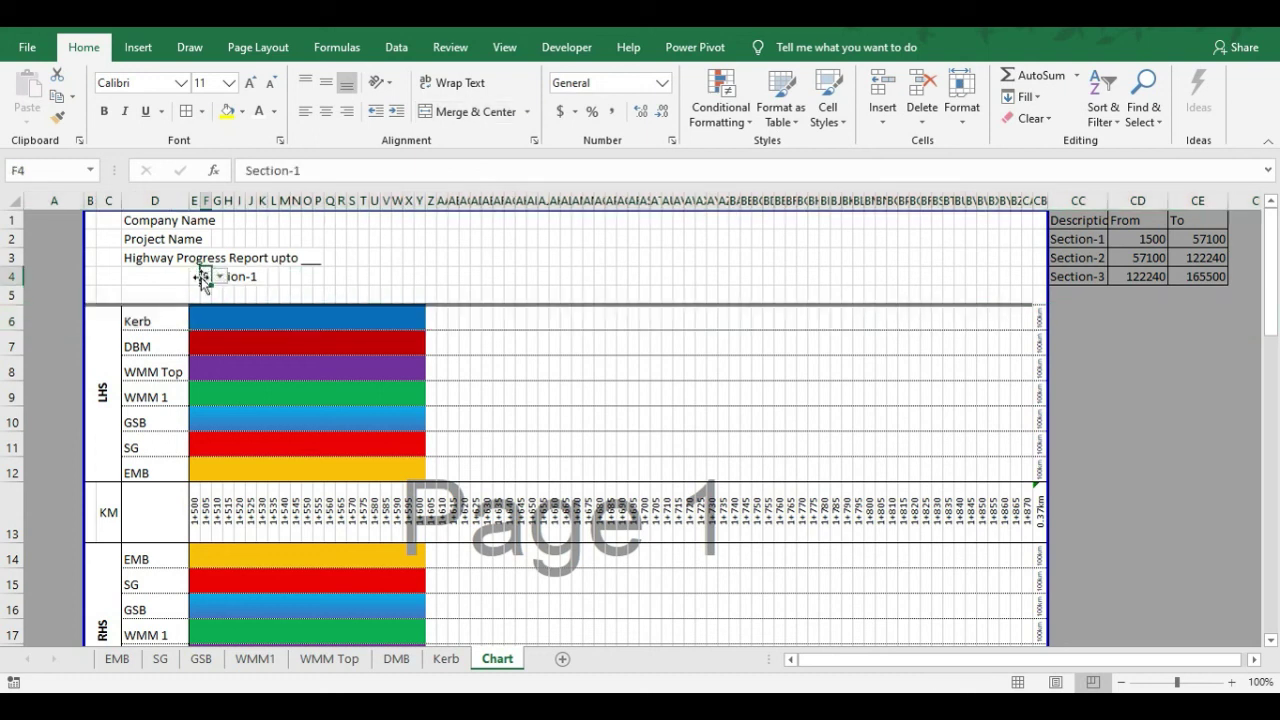
{"action": "left_click_drag", "start_coordinate": [197, 276], "coordinate": [353, 283]}
{"action": "left_click", "coordinate": [564, 273]}
{"action": "type", "text": "Section-1"}
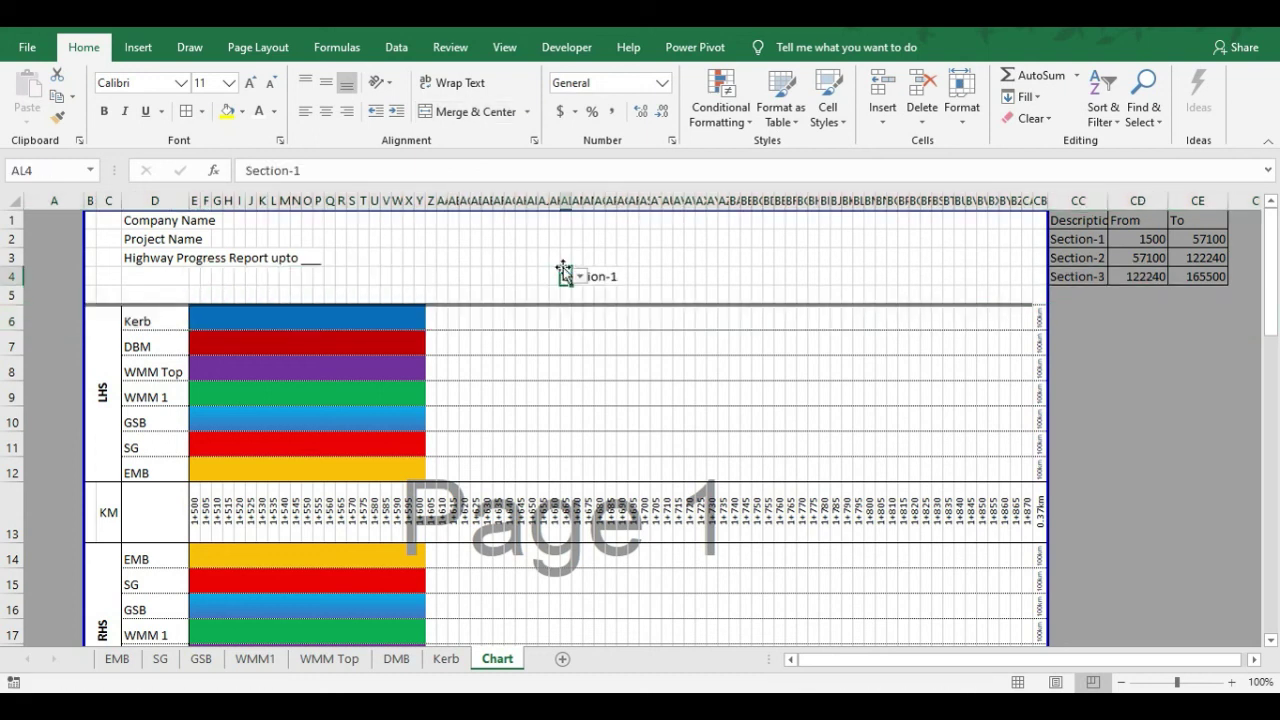
{"action": "left_click_drag", "start_coordinate": [491, 272], "coordinate": [636, 276]}
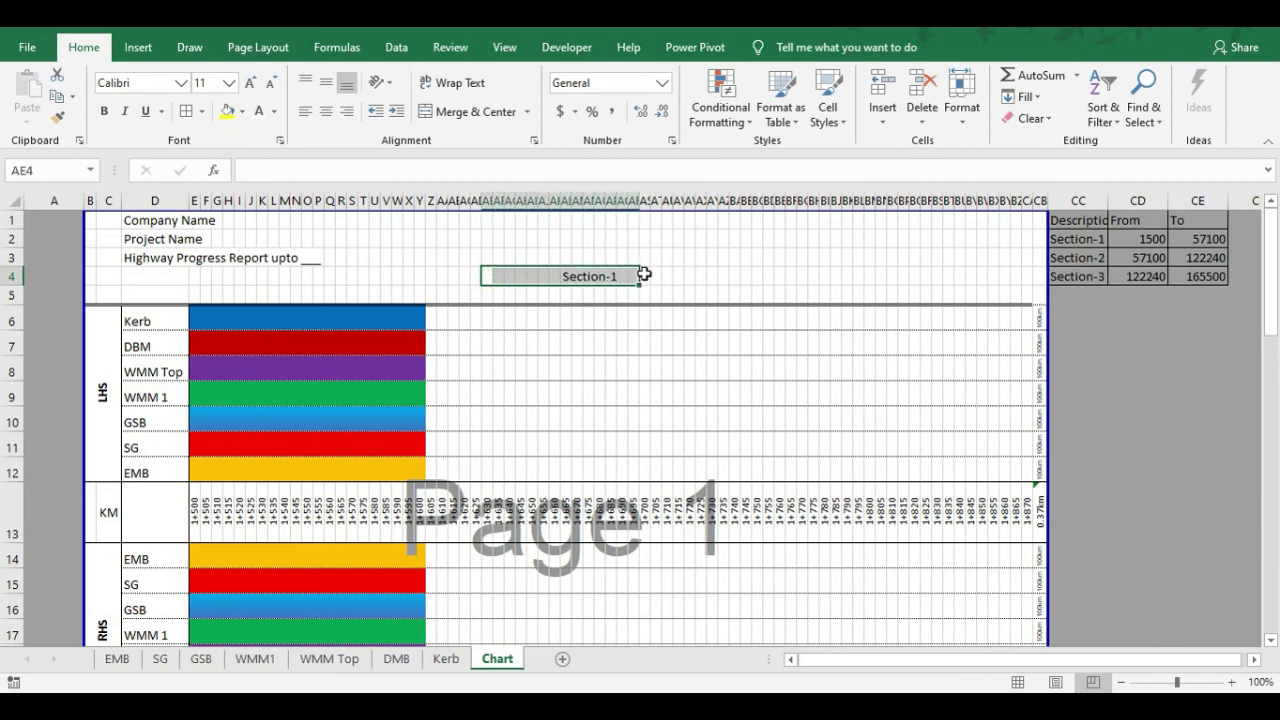
{"action": "left_click_drag", "start_coordinate": [492, 275], "coordinate": [659, 278]}
{"action": "left_click", "coordinate": [472, 111]}
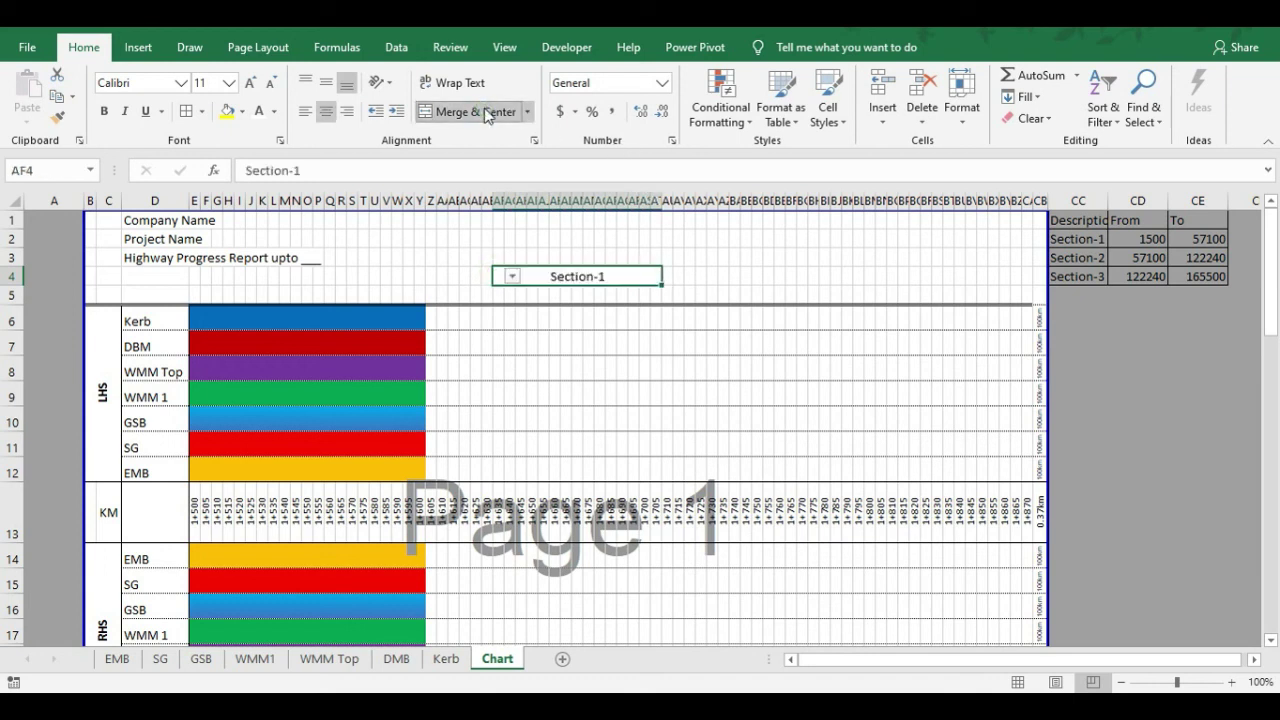
Make the Section-1 label bold at font size 14
{"action": "left_click", "coordinate": [673, 275]}
{"action": "left_click", "coordinate": [673, 275]}
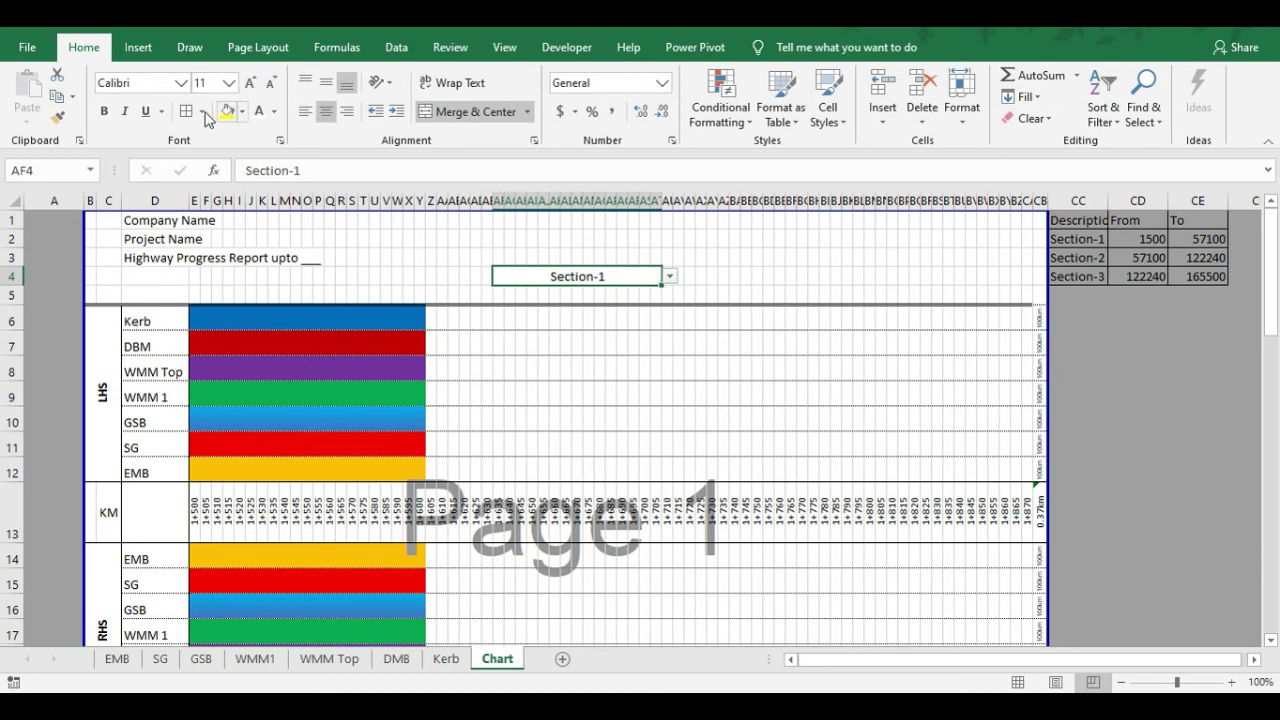
{"action": "left_click", "coordinate": [106, 113]}
{"action": "left_click", "coordinate": [250, 83]}
{"action": "left_click", "coordinate": [250, 83]}
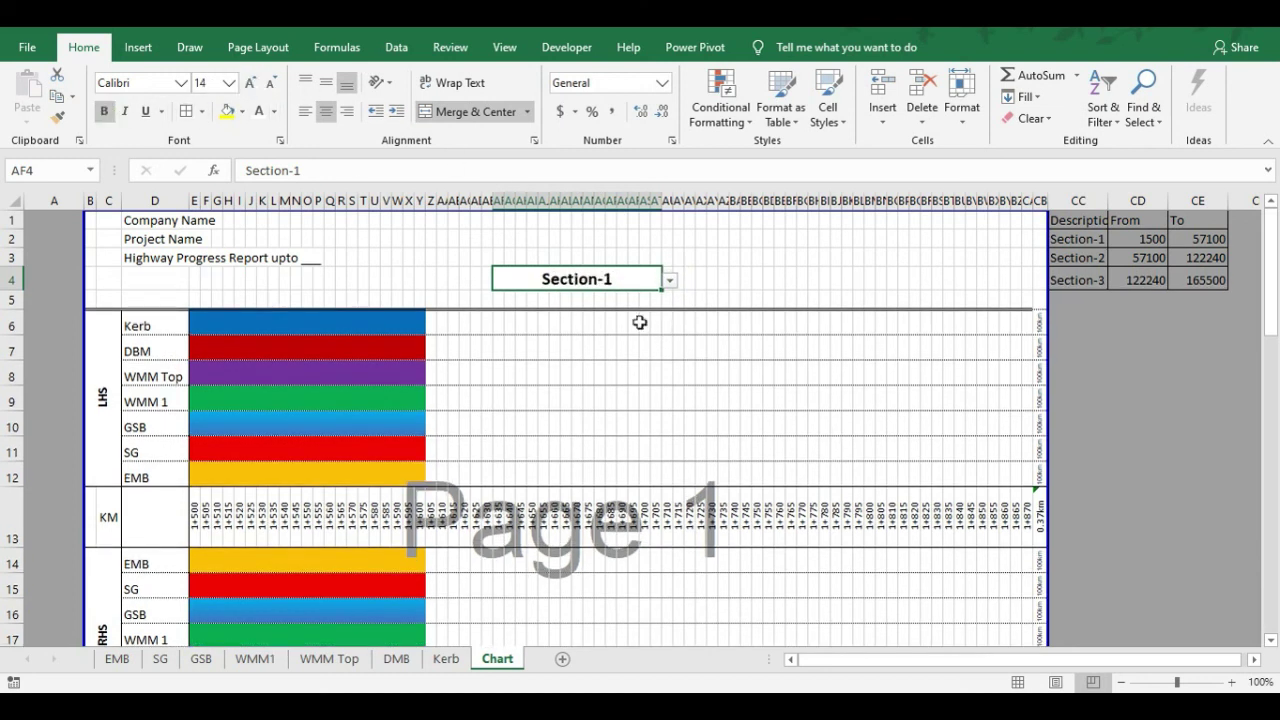
Merge and centre rows 1, 2 and 3 across the chart width
{"action": "left_click_drag", "start_coordinate": [133, 257], "coordinate": [672, 238]}
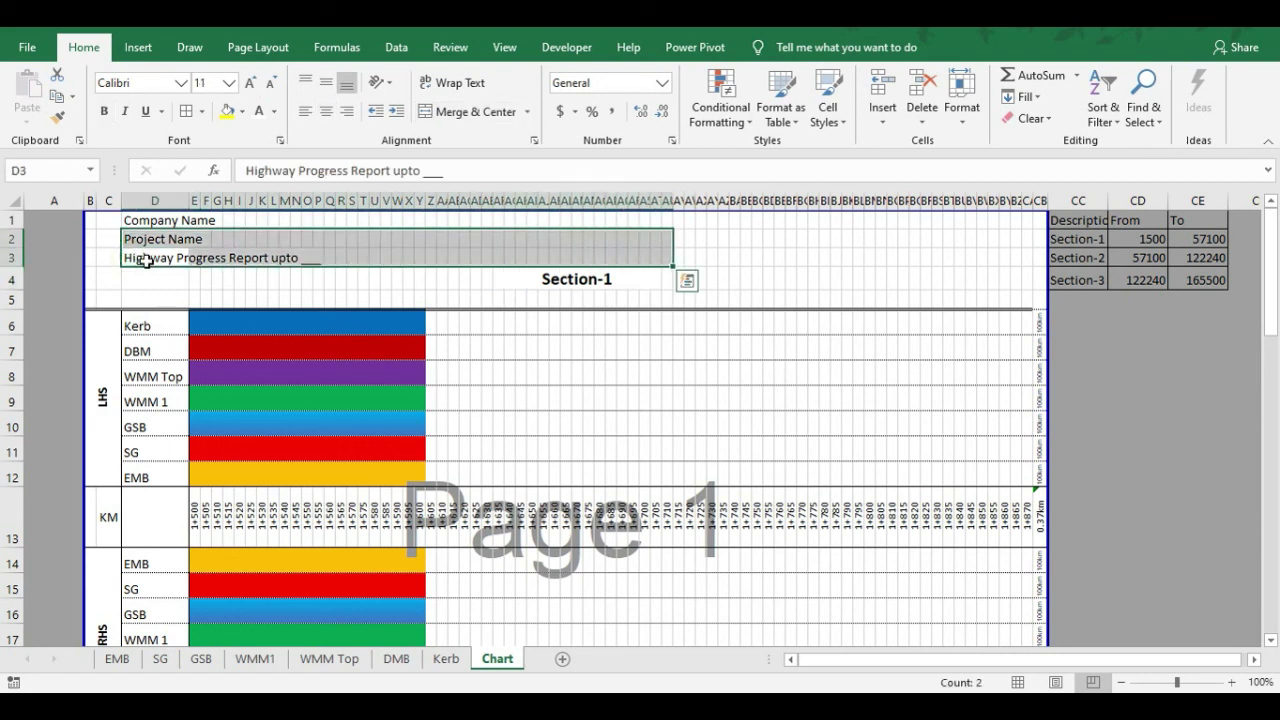
{"action": "left_click_drag", "start_coordinate": [93, 259], "coordinate": [1037, 258]}
{"action": "left_click", "coordinate": [474, 111]}
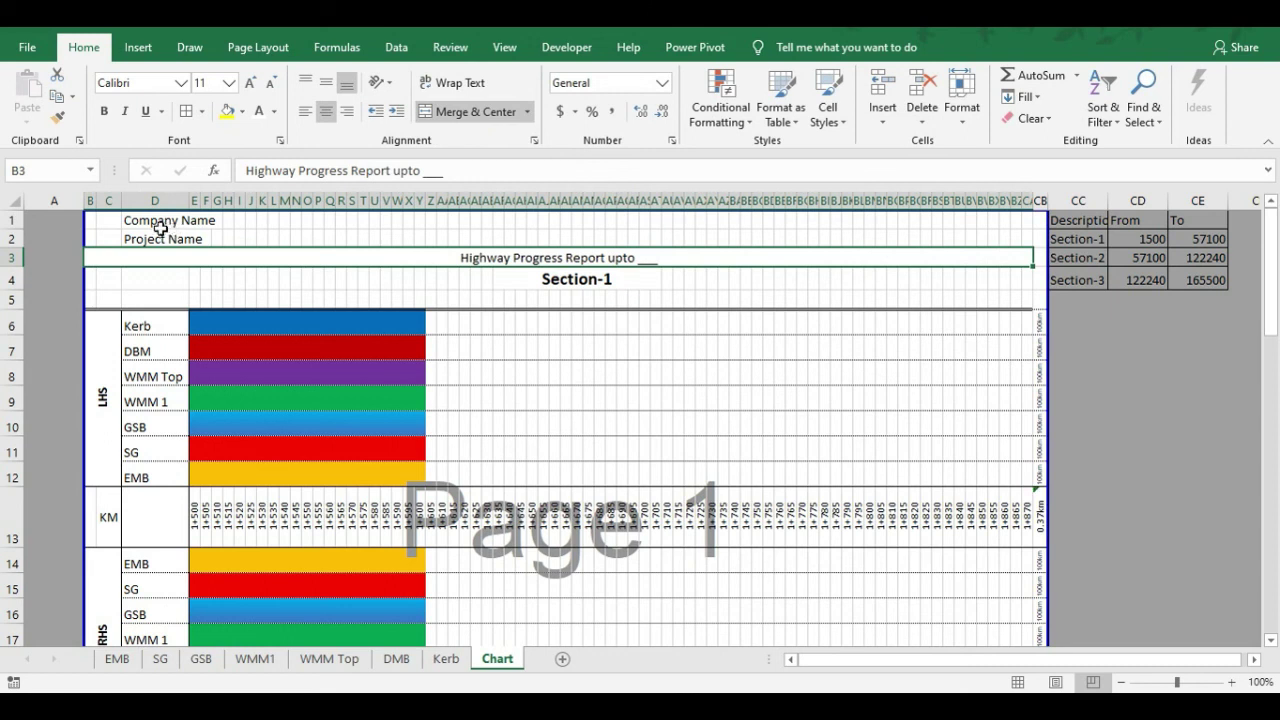
{"action": "left_click_drag", "start_coordinate": [95, 241], "coordinate": [997, 237]}
{"action": "left_click", "coordinate": [480, 111]}
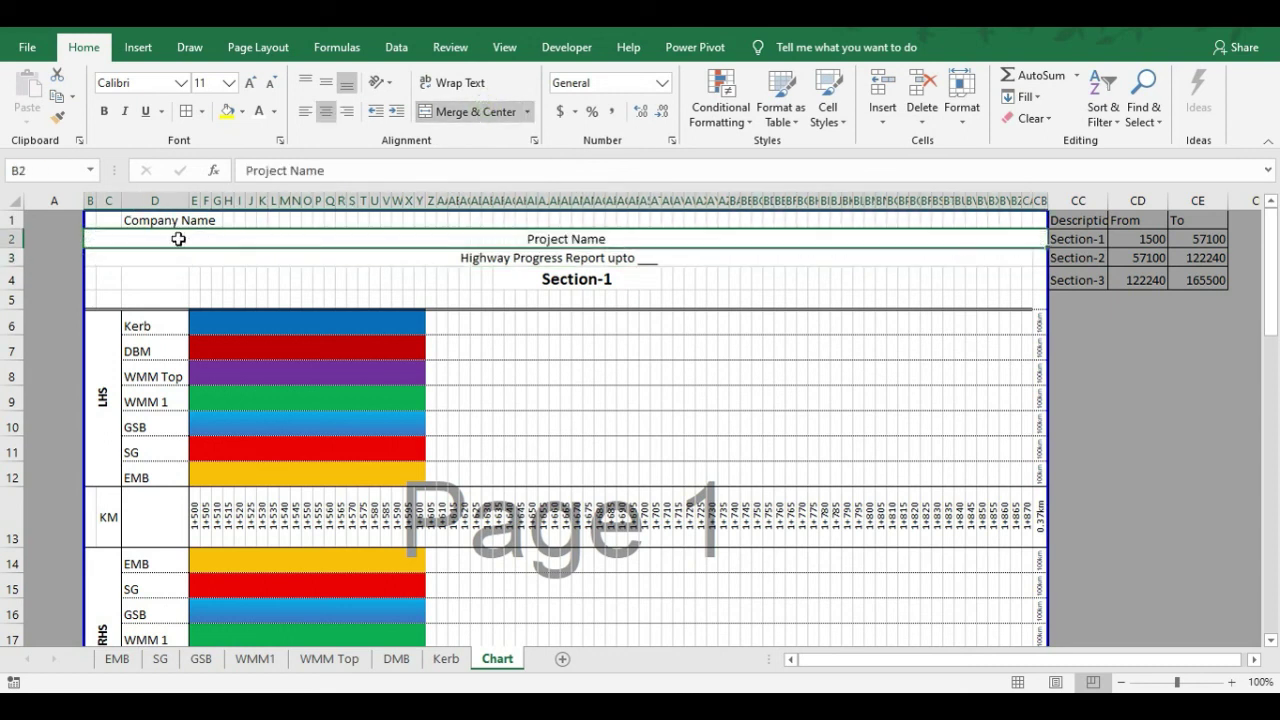
{"action": "left_click_drag", "start_coordinate": [97, 220], "coordinate": [1040, 218]}
{"action": "left_click", "coordinate": [476, 111]}
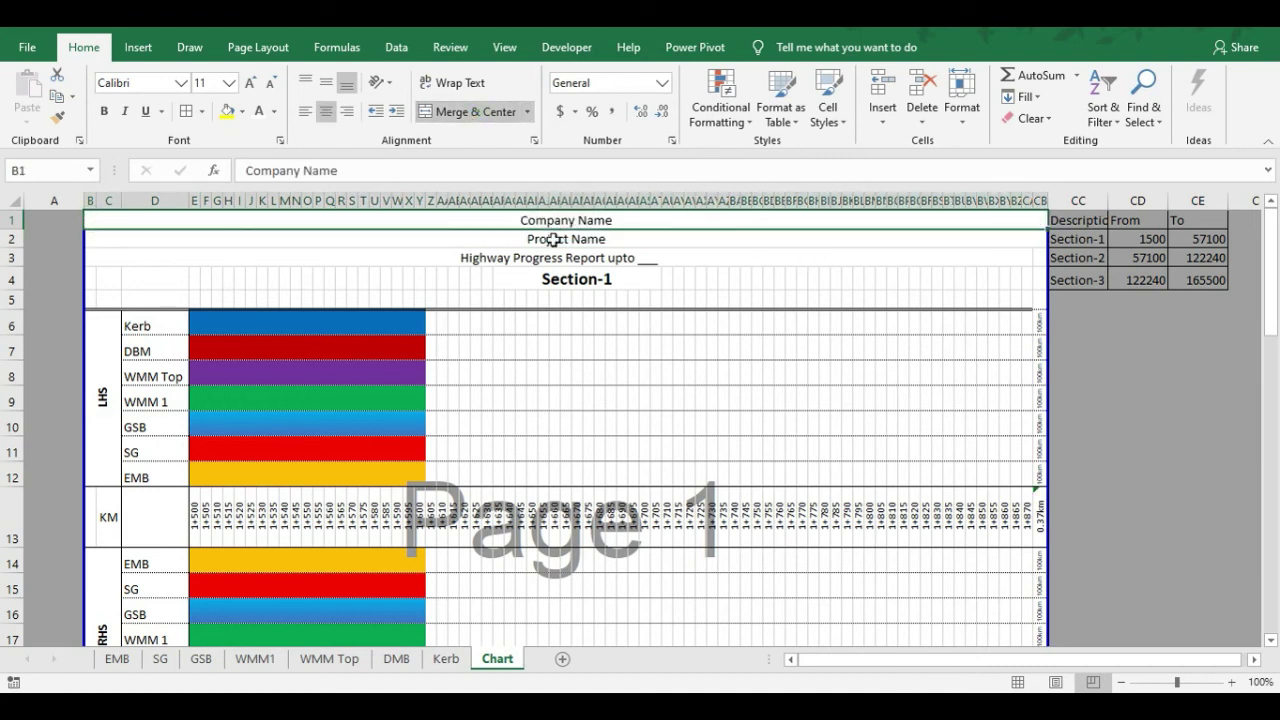
Make Company Name bold at size 16, and bold the Project Name and report title
{"action": "left_click", "coordinate": [252, 83]}
{"action": "left_click", "coordinate": [252, 83]}
{"action": "left_click", "coordinate": [252, 83]}
{"action": "key", "text": "ctrl+b"}
{"action": "left_click", "coordinate": [594, 247]}
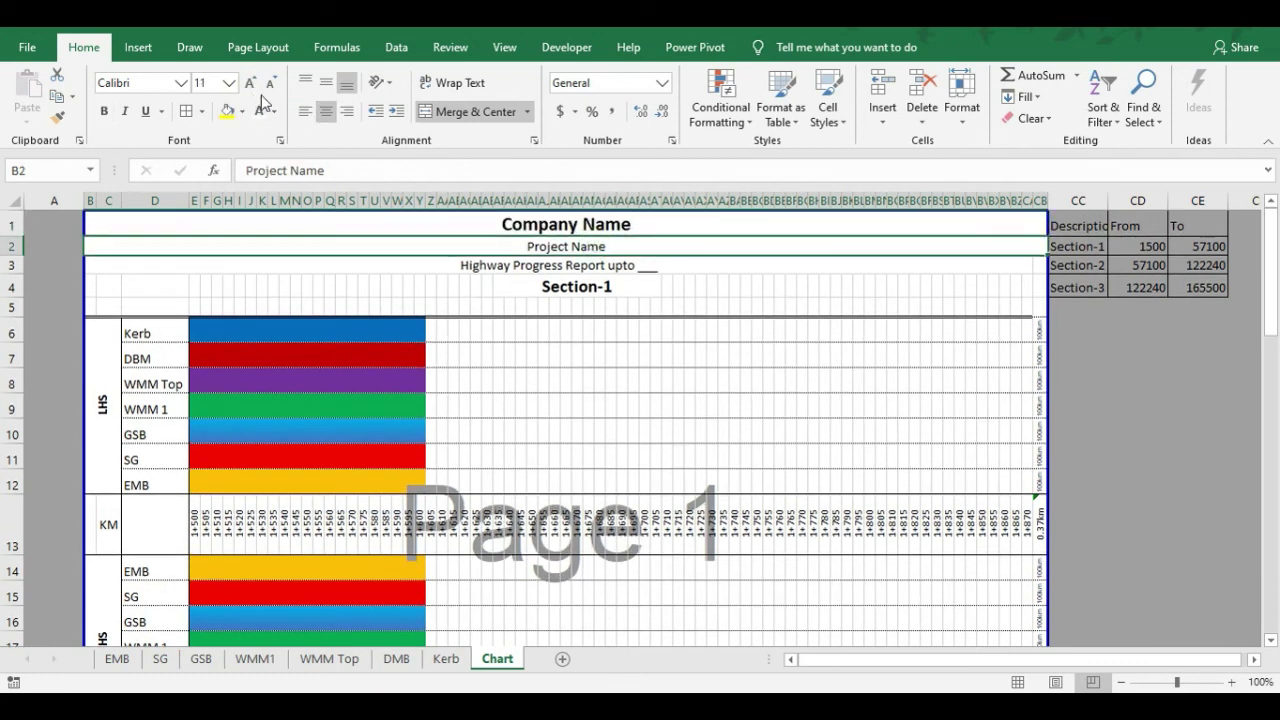
{"action": "left_click", "coordinate": [104, 111]}
{"action": "left_click", "coordinate": [523, 265]}
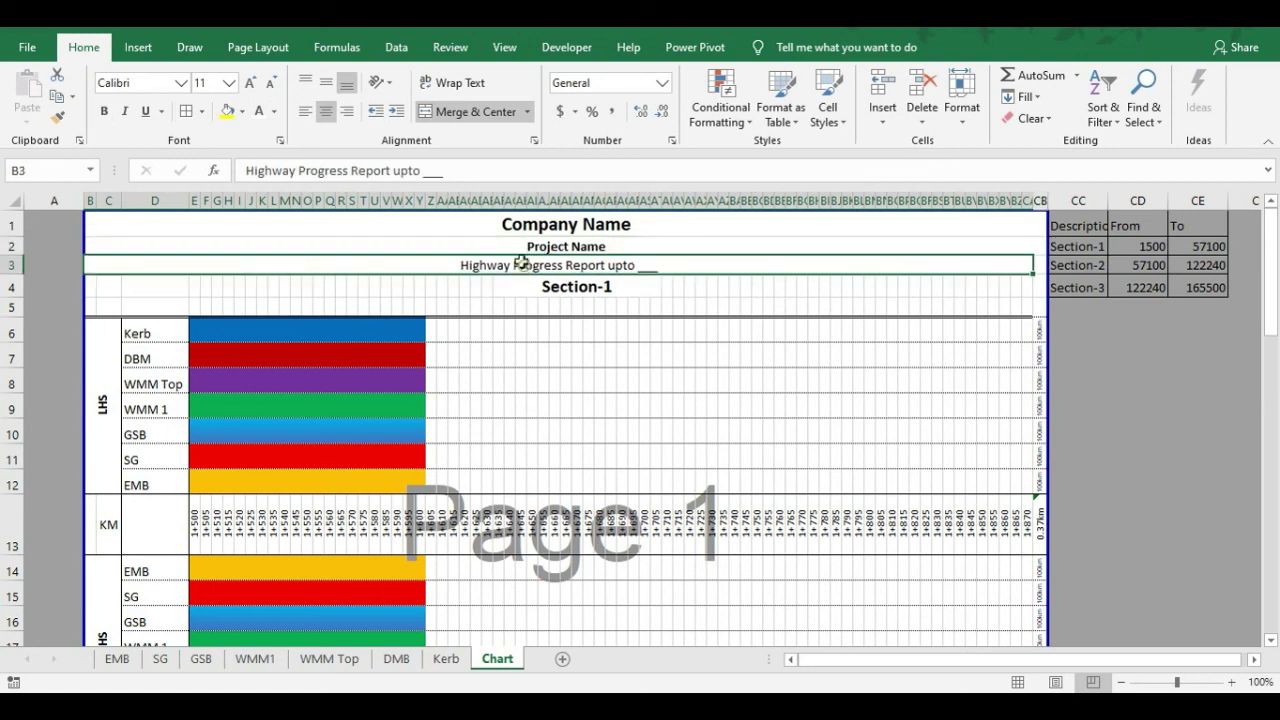
{"action": "left_click", "coordinate": [104, 111]}
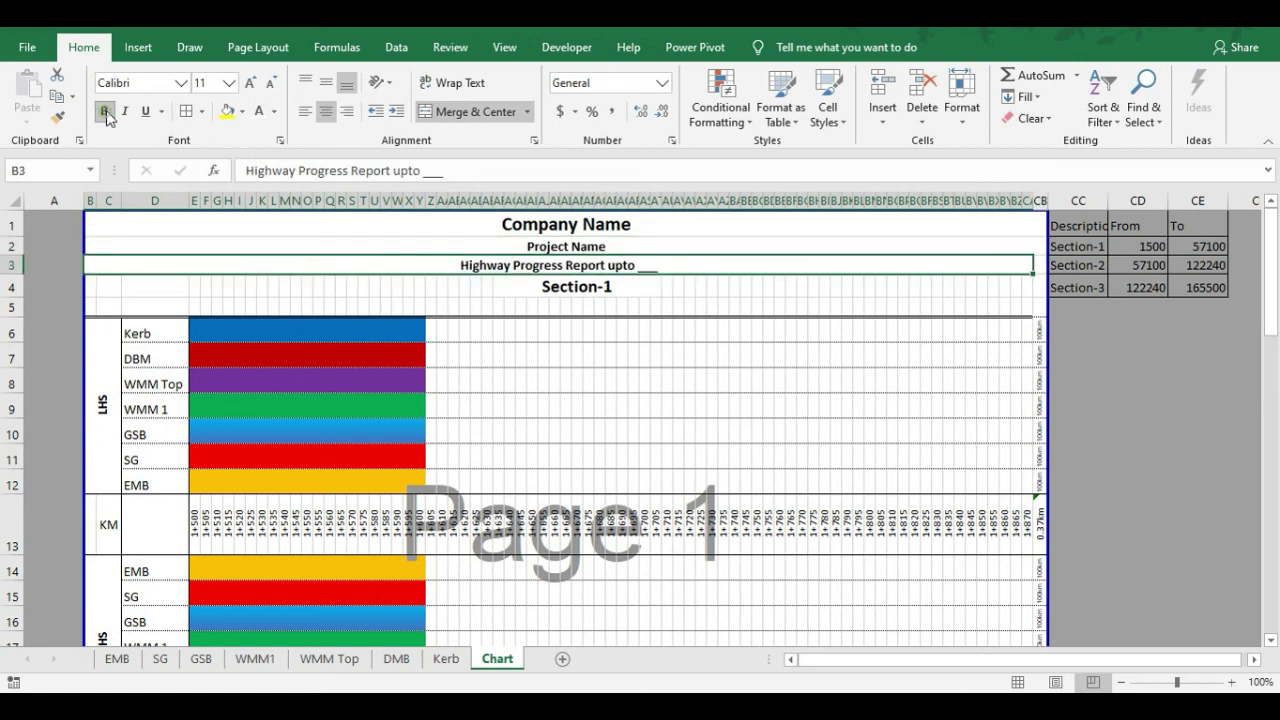
Finish the report title with 'Dec-2020' in red font after 'upto'
{"action": "double_click", "coordinate": [644, 265]}
{"action": "left_click_drag", "start_coordinate": [638, 265], "coordinate": [660, 265]}
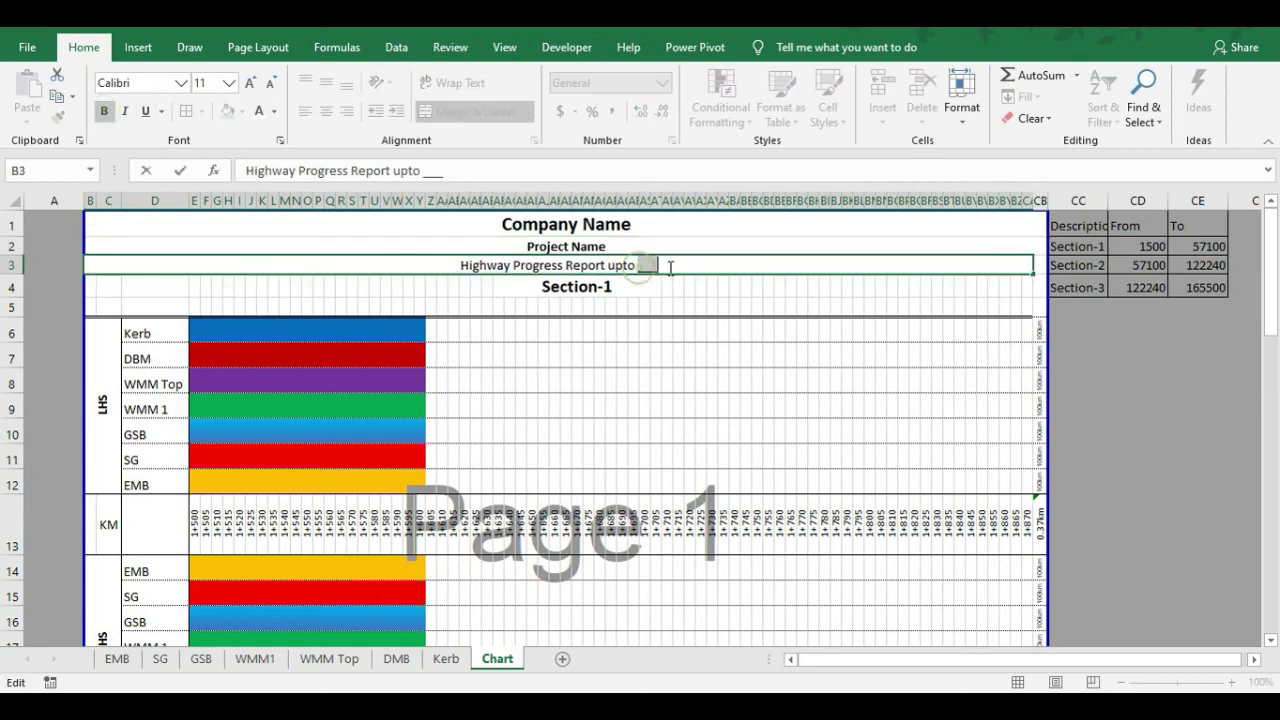
{"action": "left_click", "coordinate": [274, 111]}
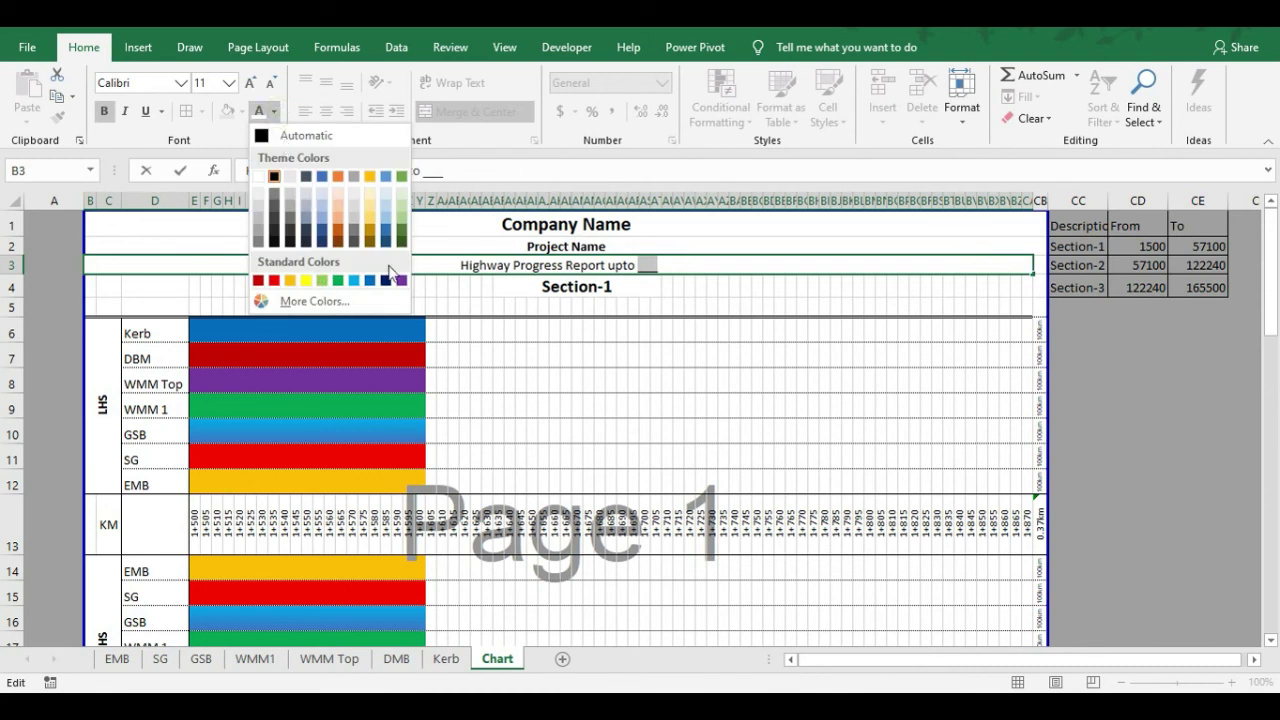
{"action": "left_click", "coordinate": [274, 281]}
{"action": "type", "text": "Dec-2"}
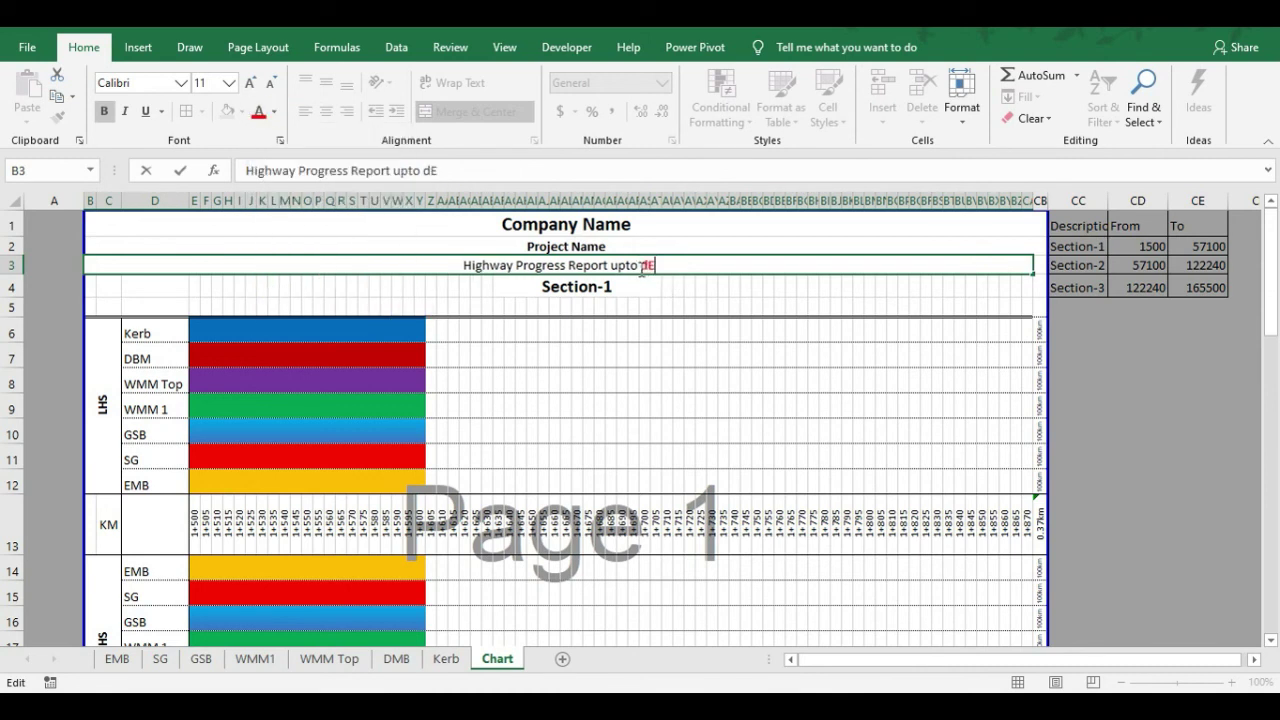
{"action": "type", "text": "020"}
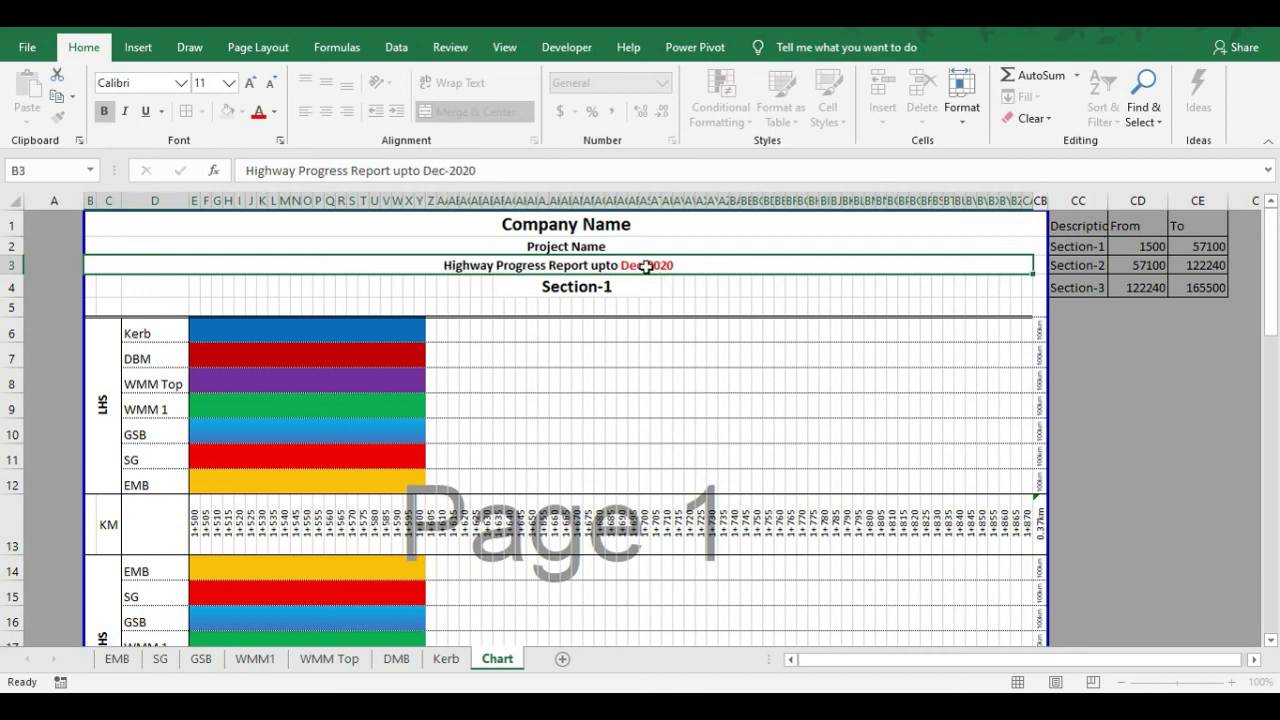
{"action": "key", "text": "Return"}
Switch the section dropdown to Section-2
{"action": "left_click", "coordinate": [647, 266]}
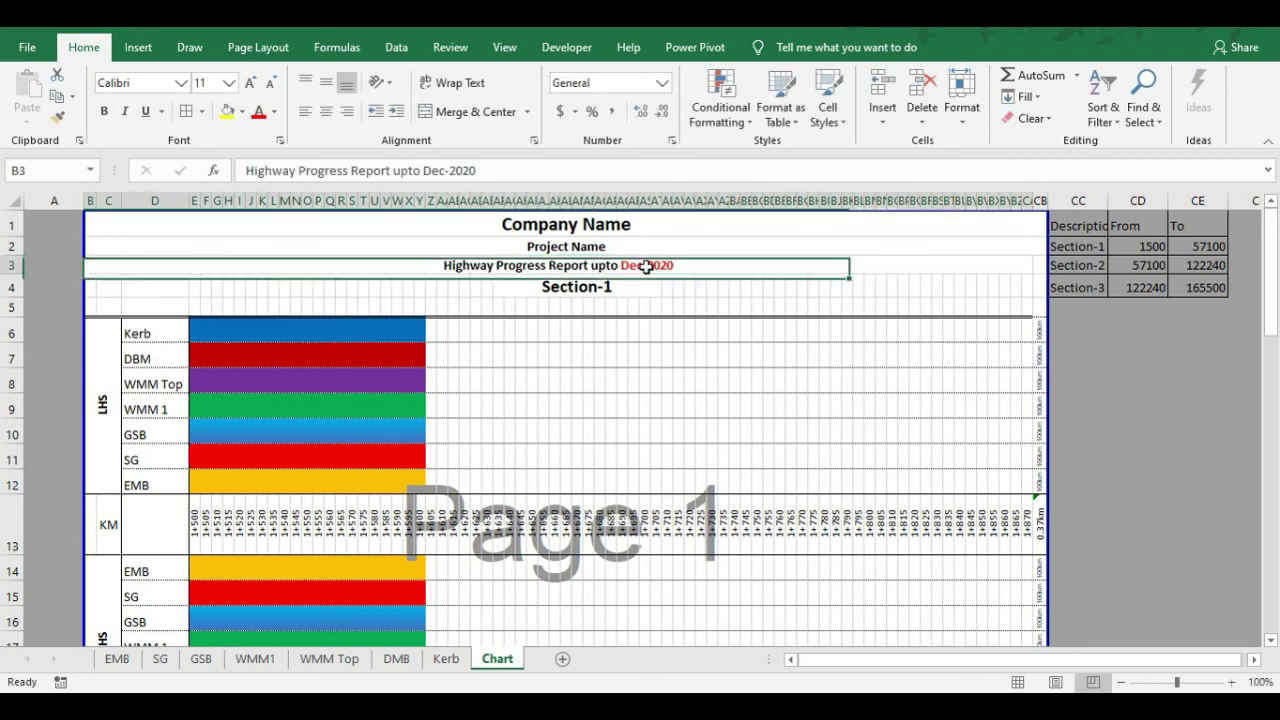
{"action": "left_click", "coordinate": [594, 288]}
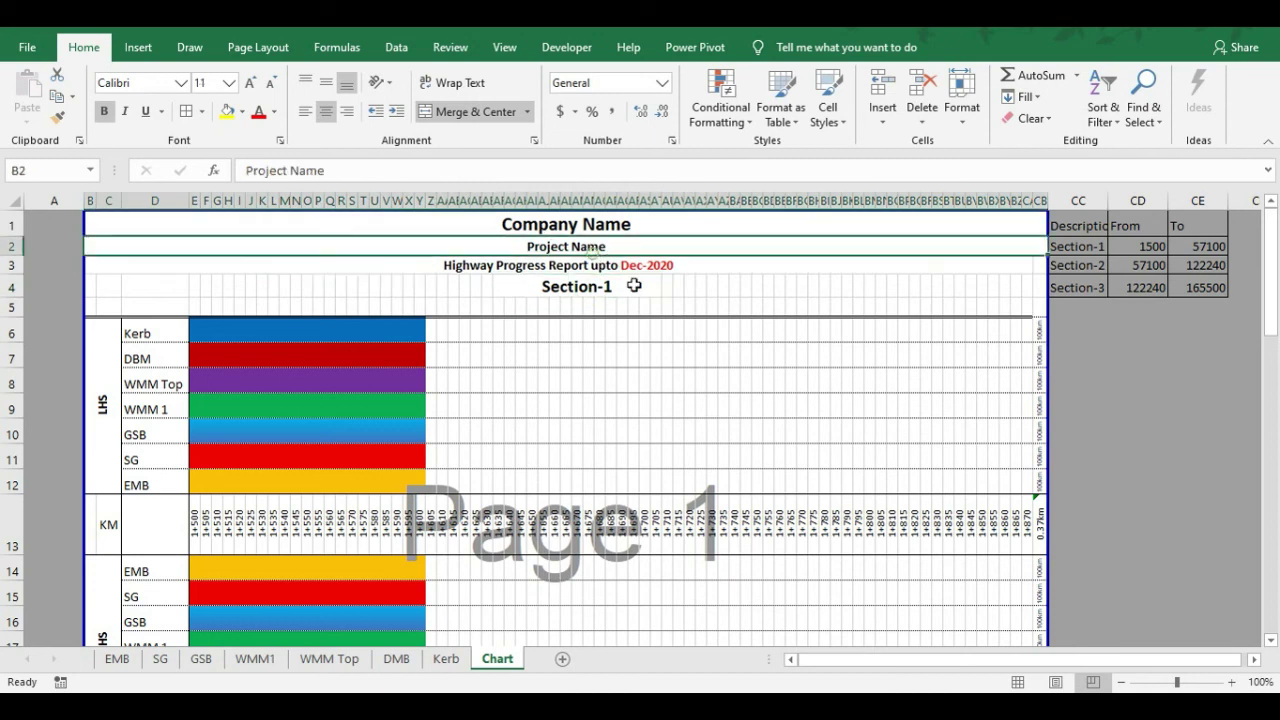
{"action": "left_click", "coordinate": [671, 289]}
{"action": "left_click", "coordinate": [608, 314]}
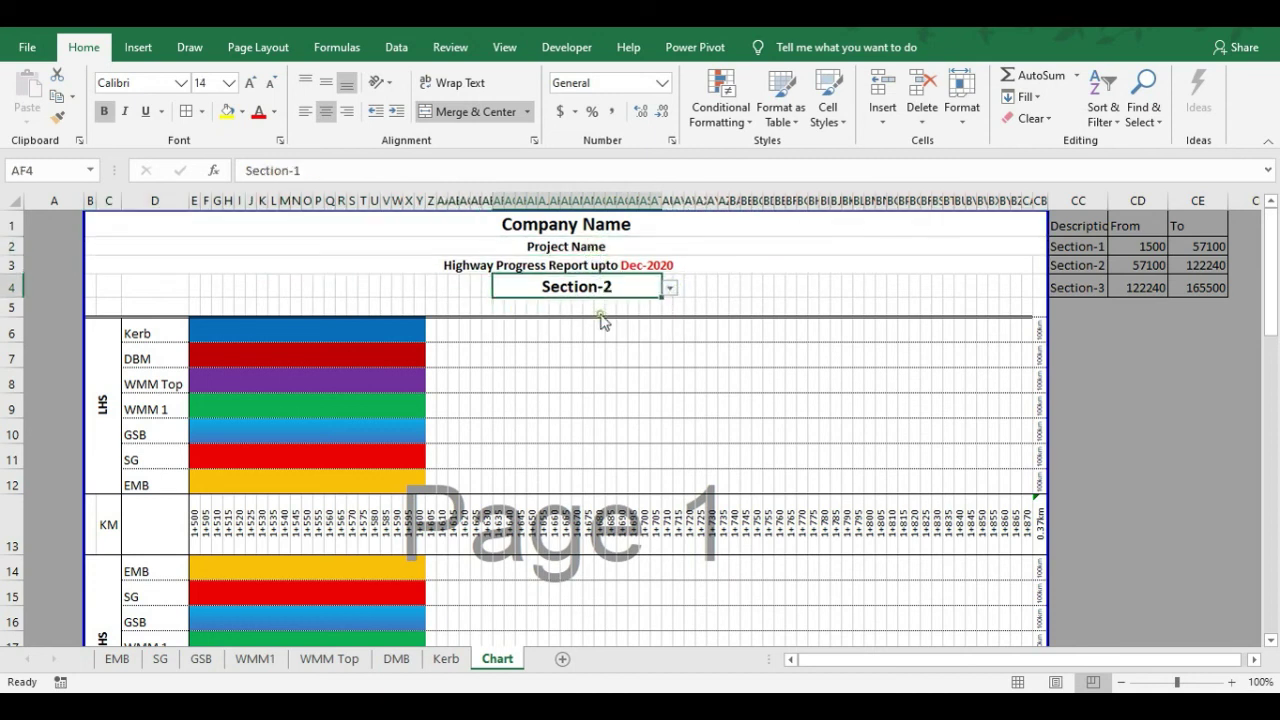
Show Section-3, then Section-1 on the chart, and switch to the source Emb workbook
{"action": "left_click", "coordinate": [671, 289]}
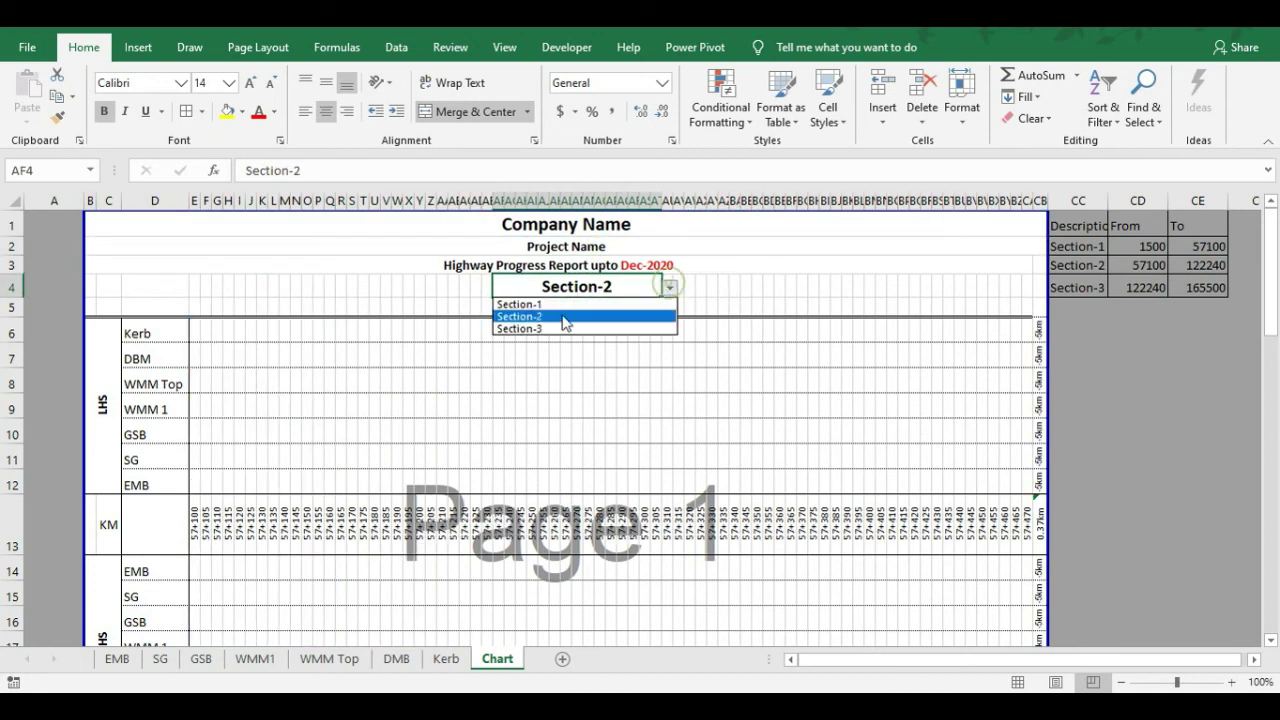
{"action": "left_click", "coordinate": [553, 329]}
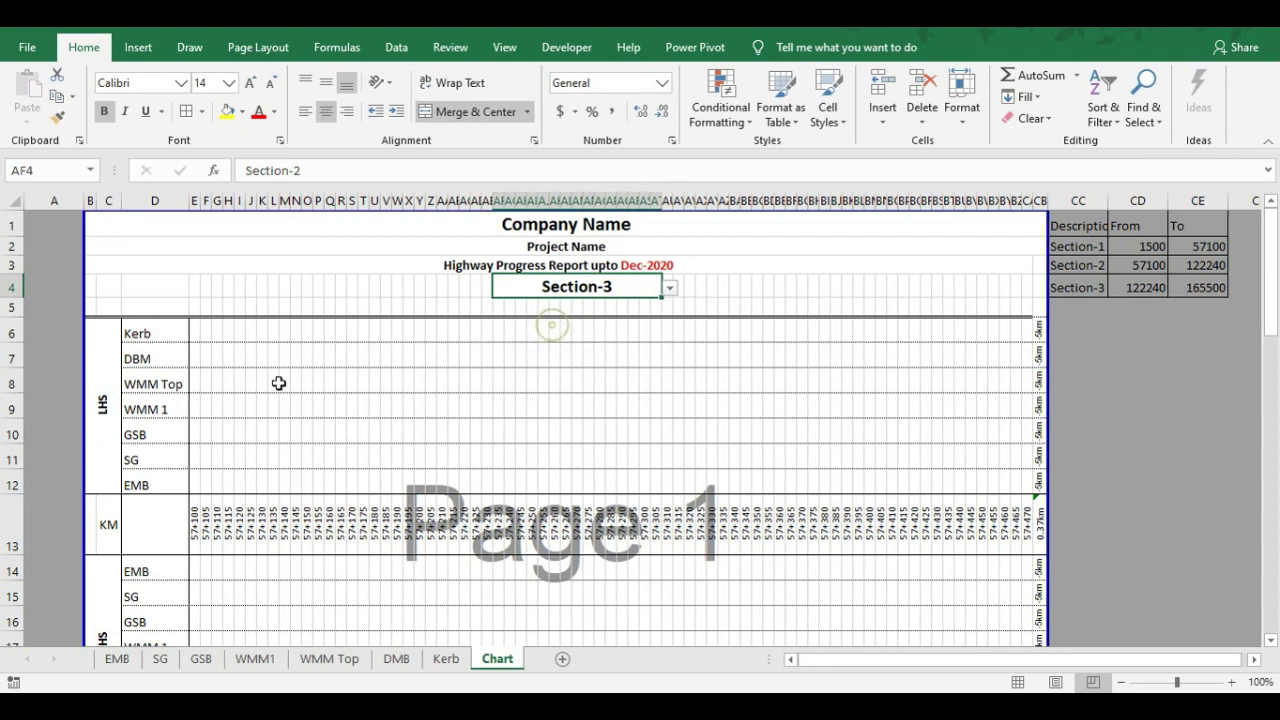
{"action": "left_click", "coordinate": [671, 289]}
{"action": "left_click", "coordinate": [572, 301]}
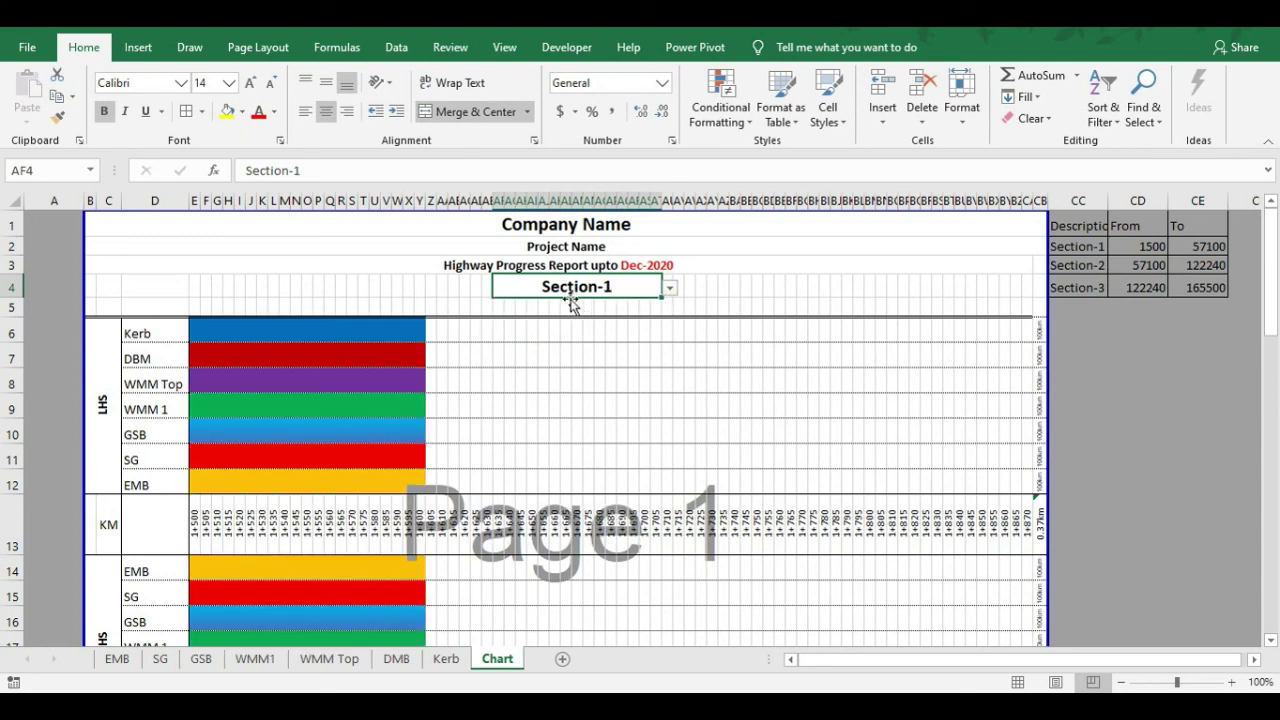
{"action": "scroll", "coordinate": [210, 378], "scroll_direction": "down", "scroll_amount": 7}
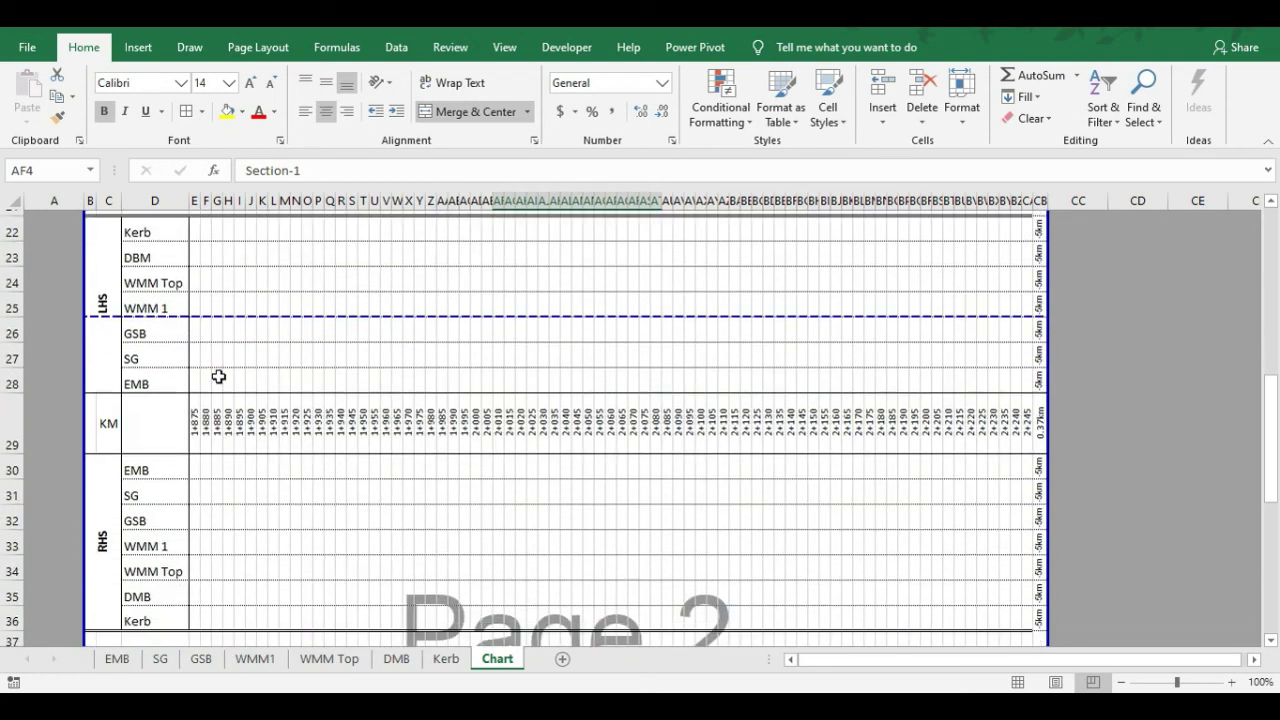
{"action": "scroll", "coordinate": [214, 378], "scroll_direction": "up", "scroll_amount": 4}
{"action": "scroll", "coordinate": [214, 378], "scroll_direction": "up", "scroll_amount": 2}
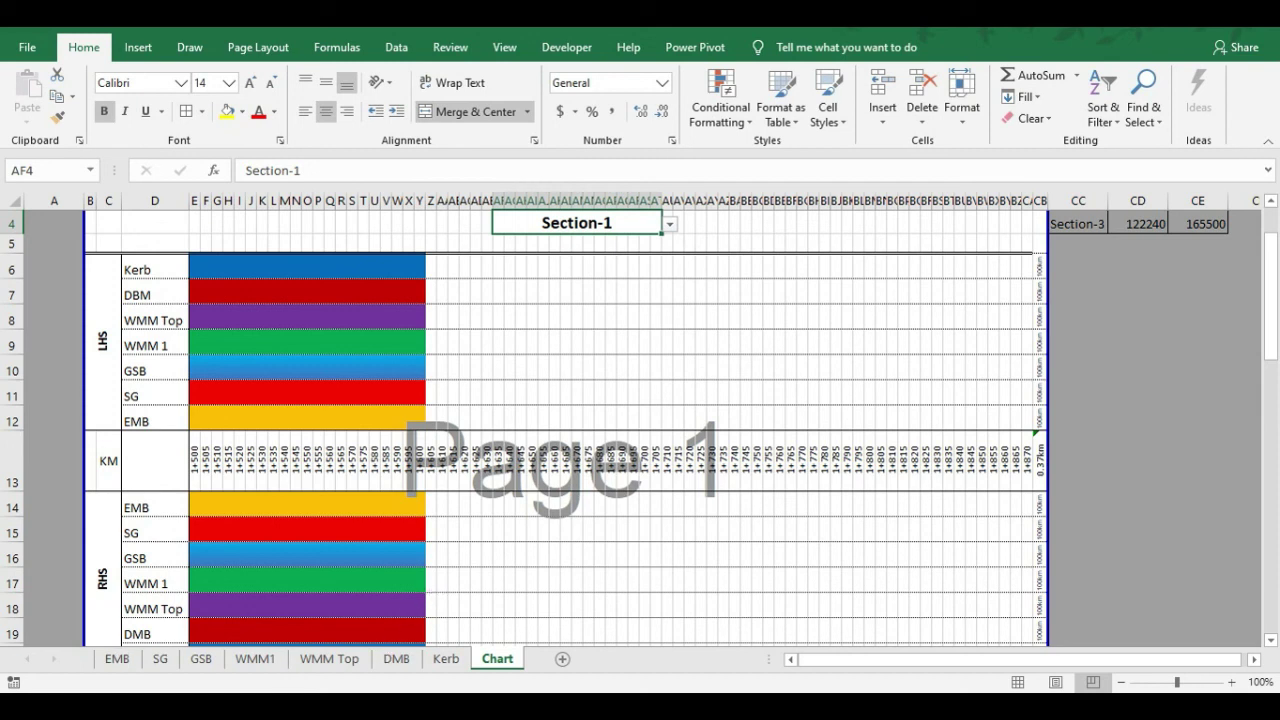
{"action": "key", "text": "alt+Tab"}
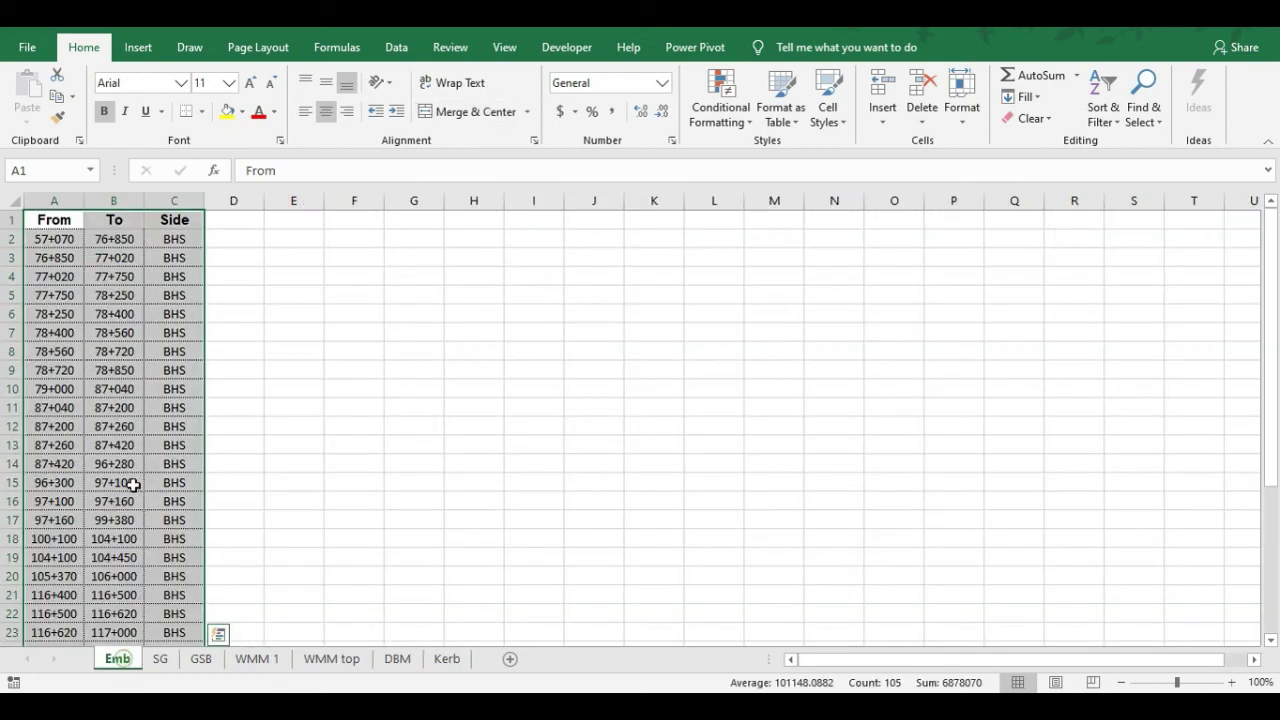
Copy the Emb From, To and Side ranges and paste them as values at A2 of the EMB sheet
{"action": "left_click_drag", "start_coordinate": [86, 236], "coordinate": [204, 640]}
{"action": "key", "text": "ctrl+c"}
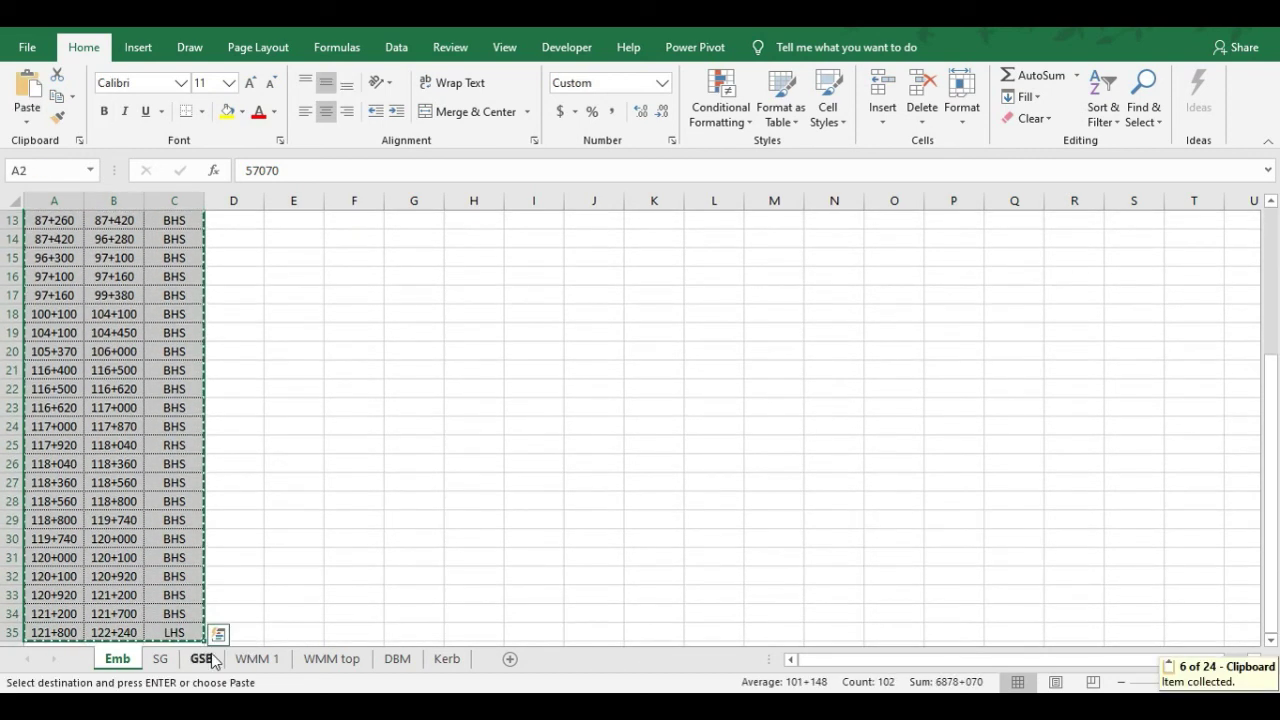
{"action": "key", "text": "alt+Tab"}
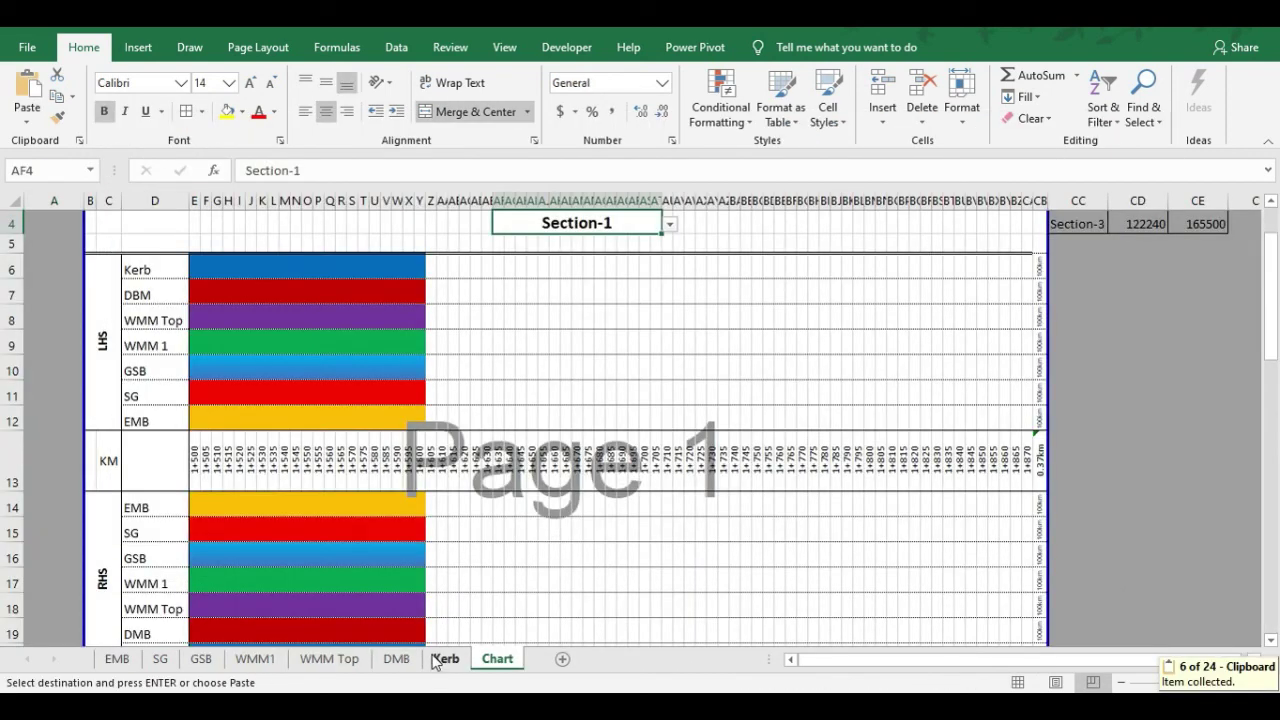
{"action": "left_click", "coordinate": [115, 660]}
{"action": "left_click_drag", "start_coordinate": [50, 241], "coordinate": [113, 242]}
{"action": "key", "text": "ctrl+alt+v"}
{"action": "key", "text": "v"}
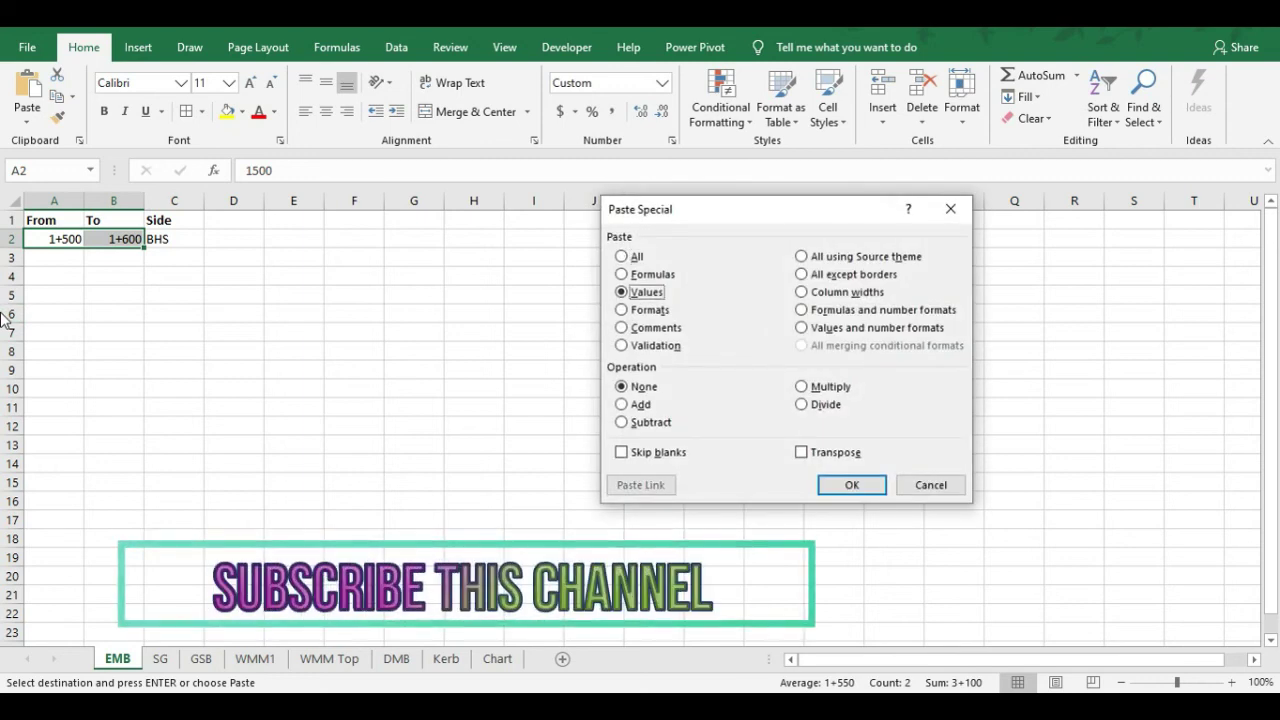
{"action": "key", "text": "Return"}
Clear the EMB sample entry and paste the embankment chainages as values again
{"action": "key", "text": "shift+Right"}
{"action": "key", "text": "shift+Right"}
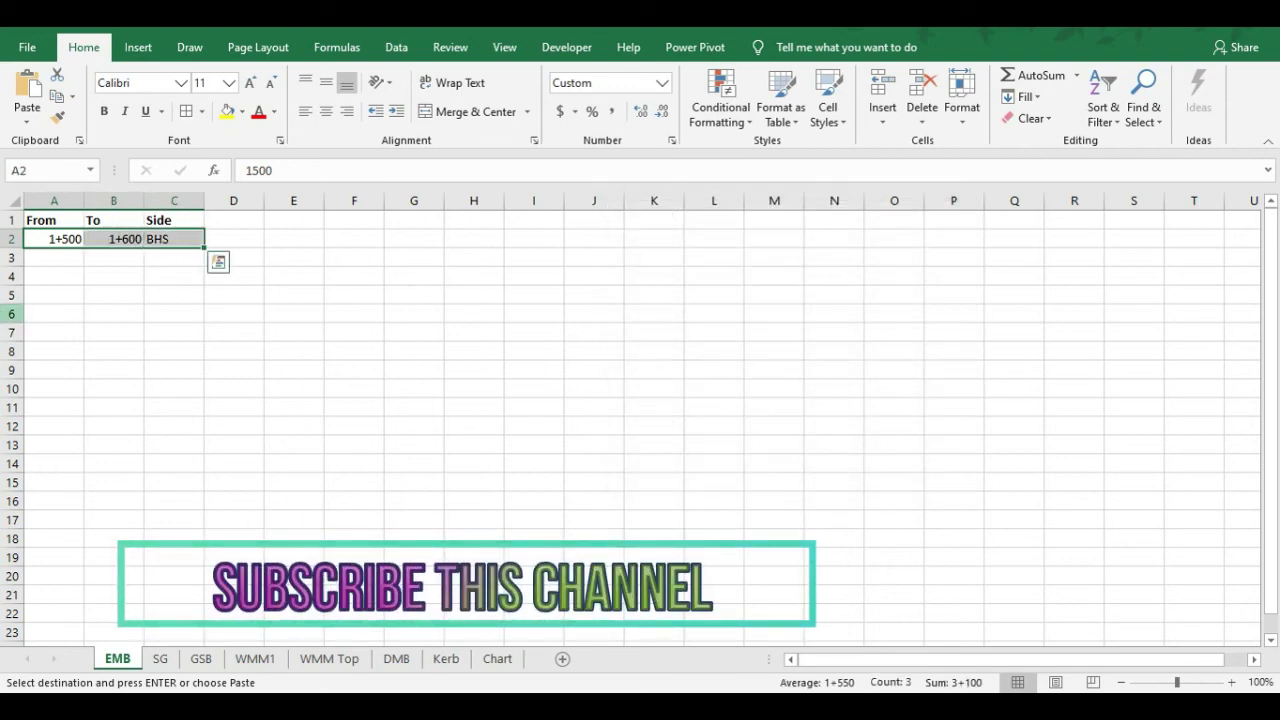
{"action": "key", "text": "Delete"}
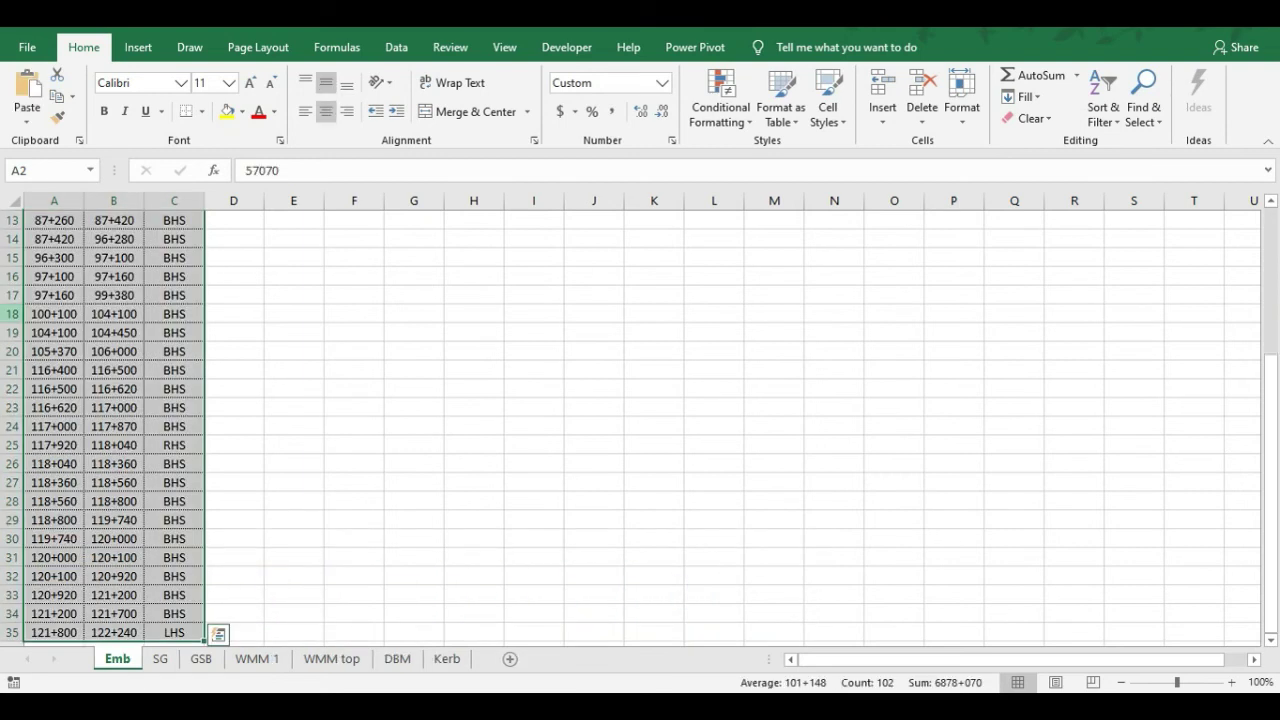
{"action": "key", "text": "ctrl+c"}
{"action": "key", "text": "alt+Tab"}
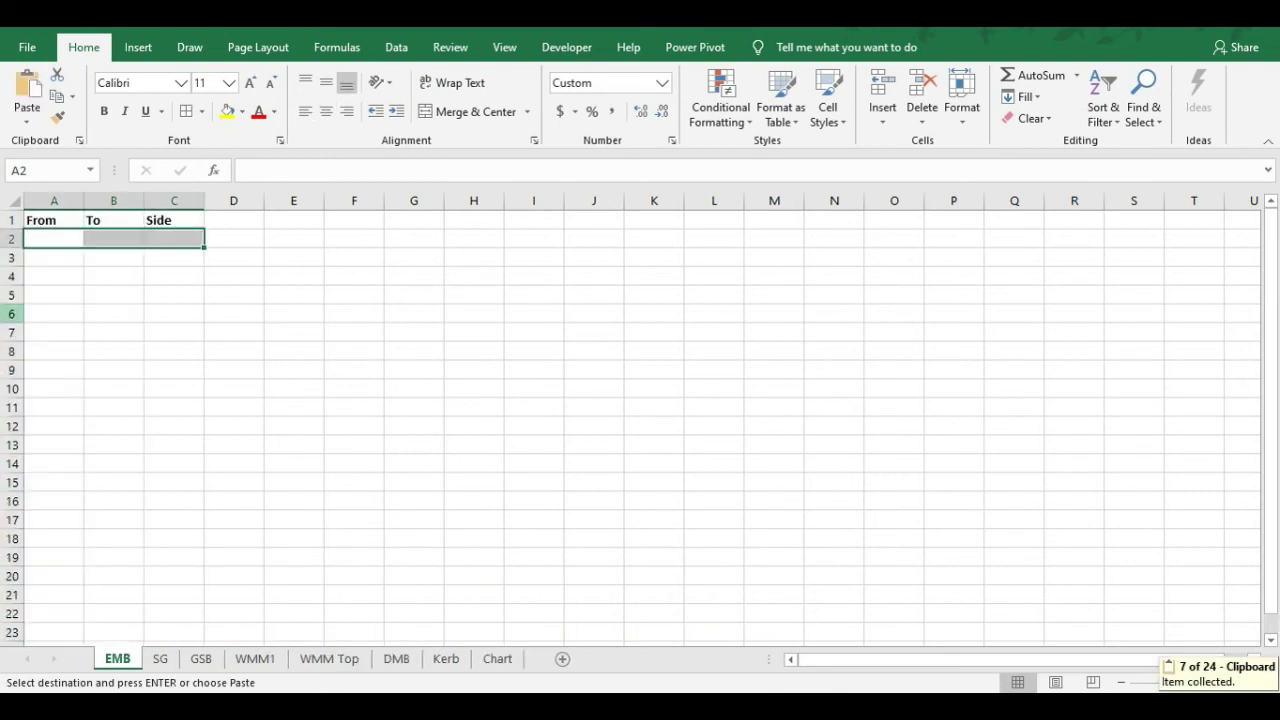
{"action": "key", "text": "ctrl+alt+v"}
{"action": "key", "text": "v"}
{"action": "key", "text": "Return"}
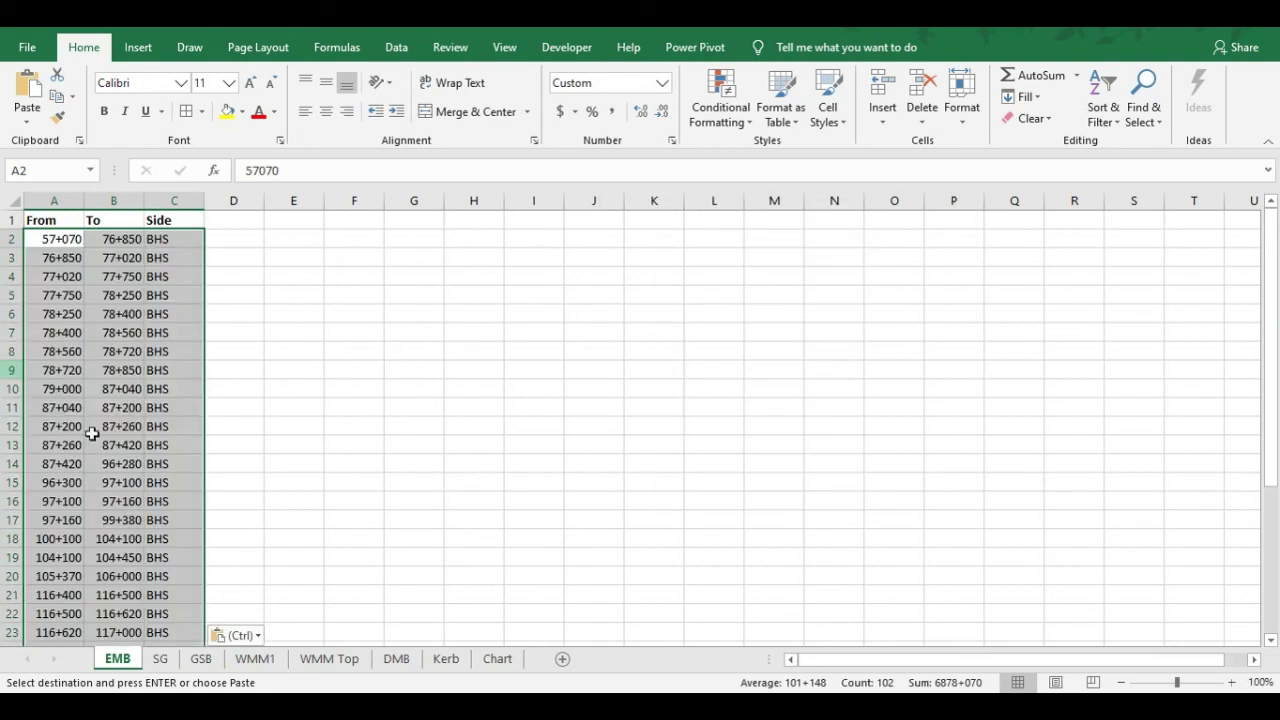
Show Section-2 on the Chart sheet
{"action": "left_click", "coordinate": [499, 659]}
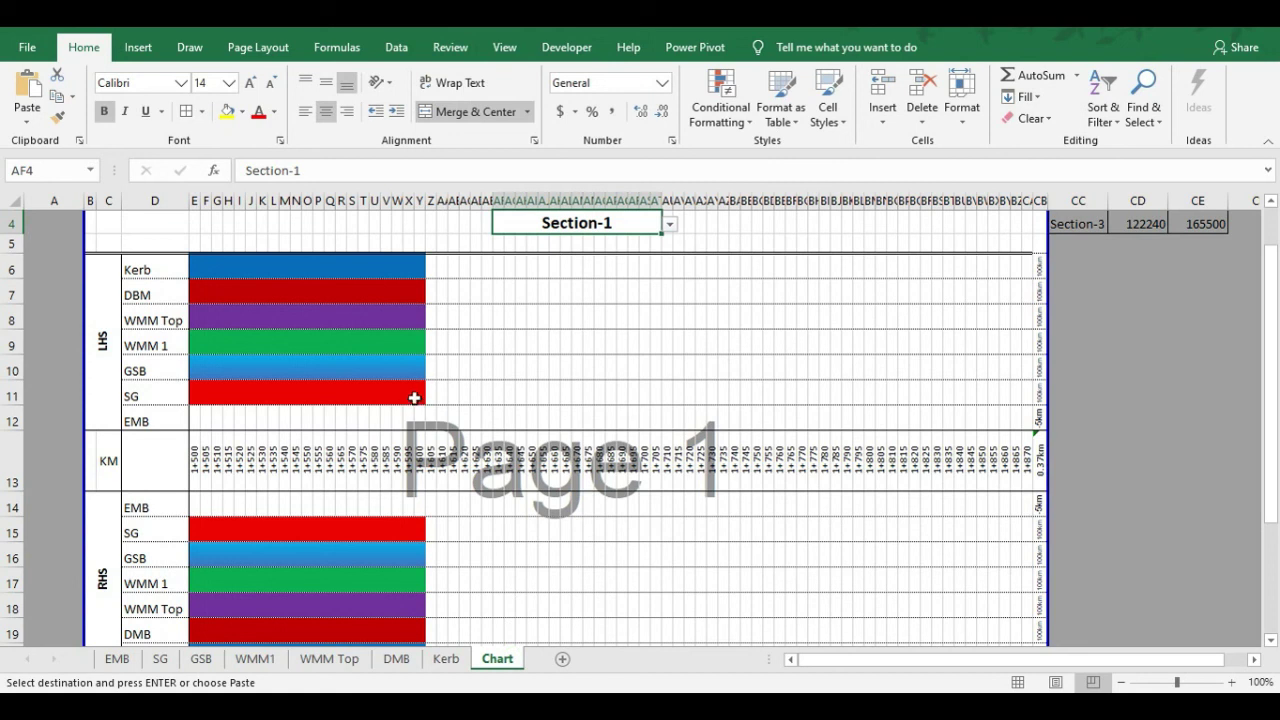
{"action": "scroll", "coordinate": [421, 378], "scroll_direction": "up", "scroll_amount": 1}
{"action": "left_click", "coordinate": [670, 288]}
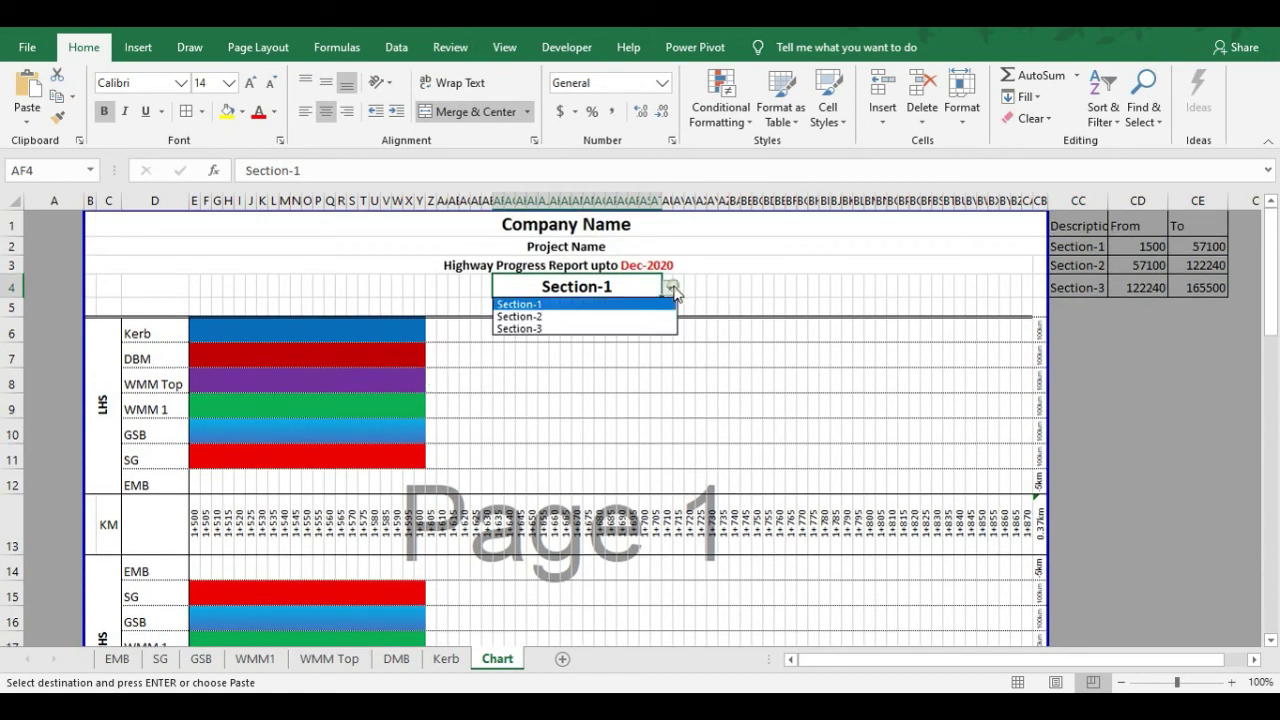
{"action": "left_click", "coordinate": [582, 314]}
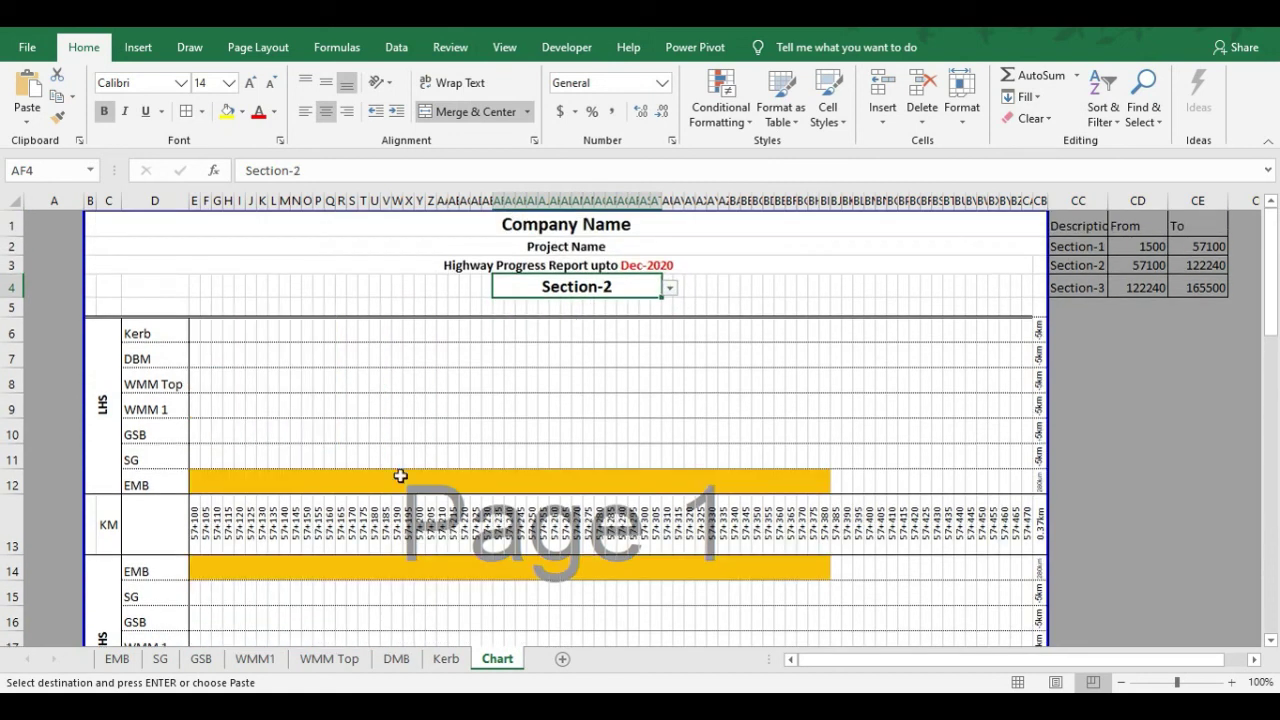
Clear the sample entry on the SG sheet
{"action": "left_click", "coordinate": [159, 659]}
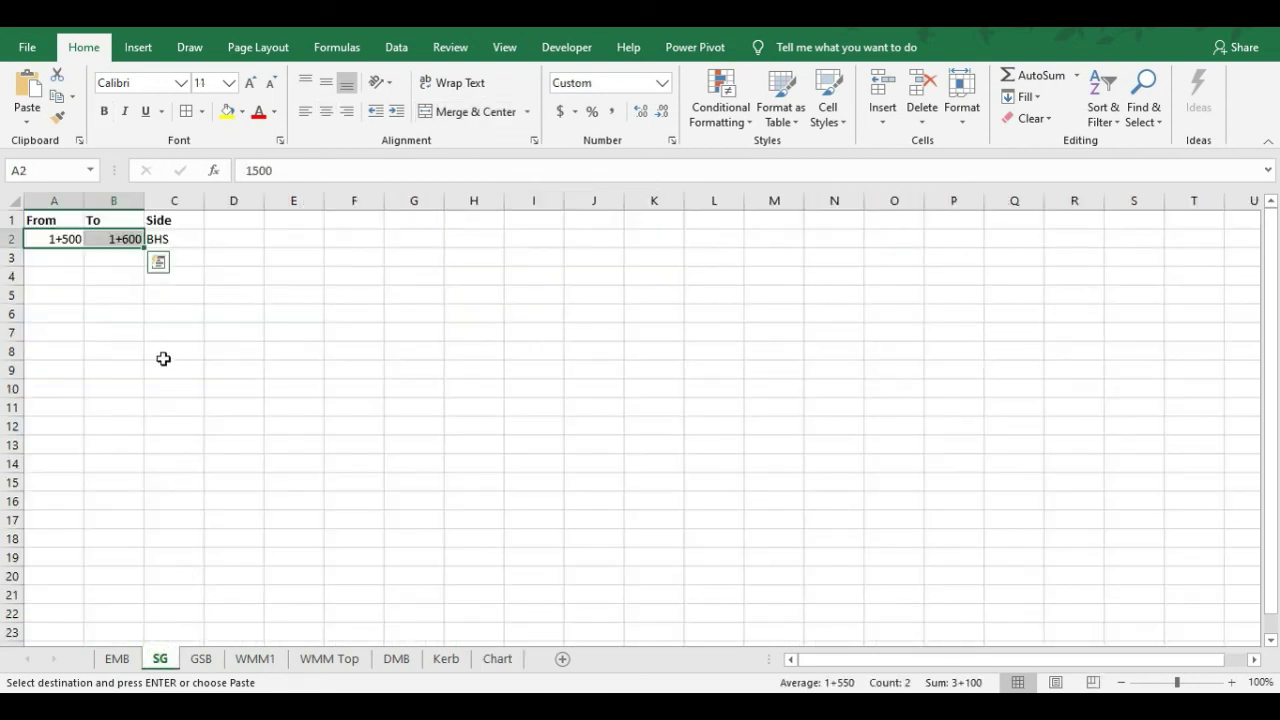
{"action": "key", "text": "shift+Right"}
{"action": "key", "text": "Delete"}
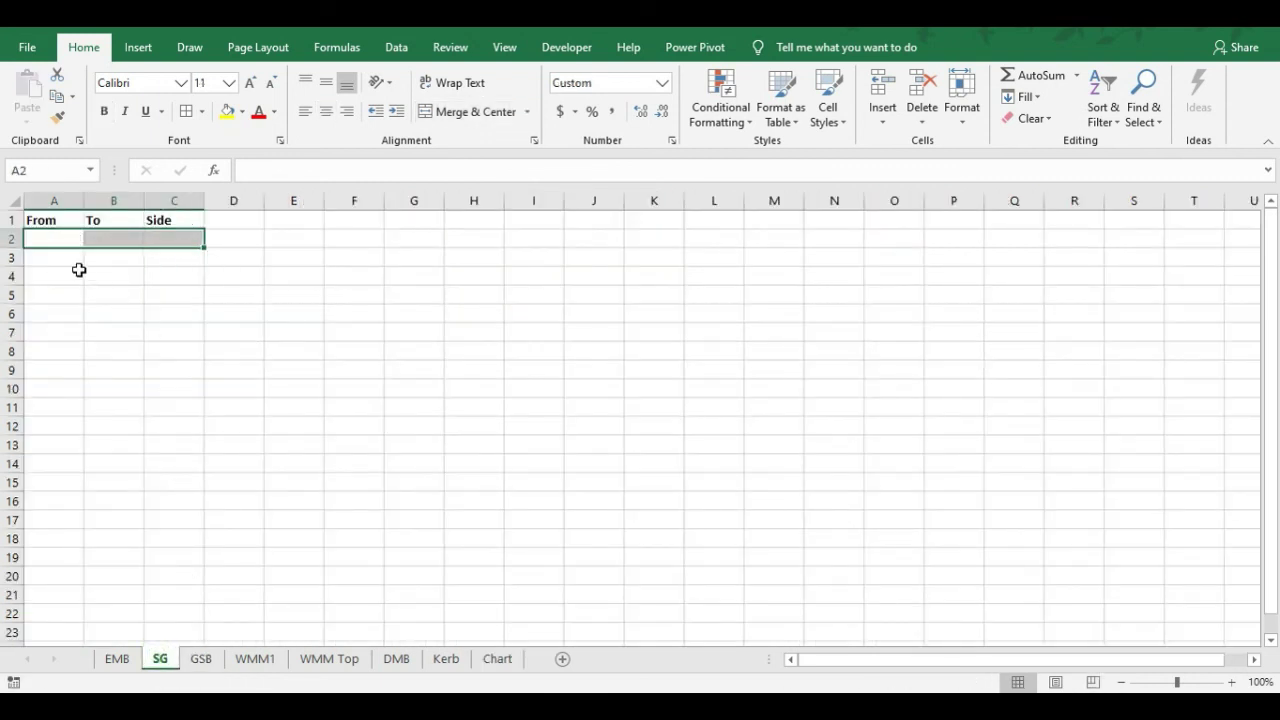
Copy the source SG From, To and Side data and paste it as values at A2 of SG
{"action": "key", "text": "alt+Tab"}
{"action": "left_click", "coordinate": [160, 659]}
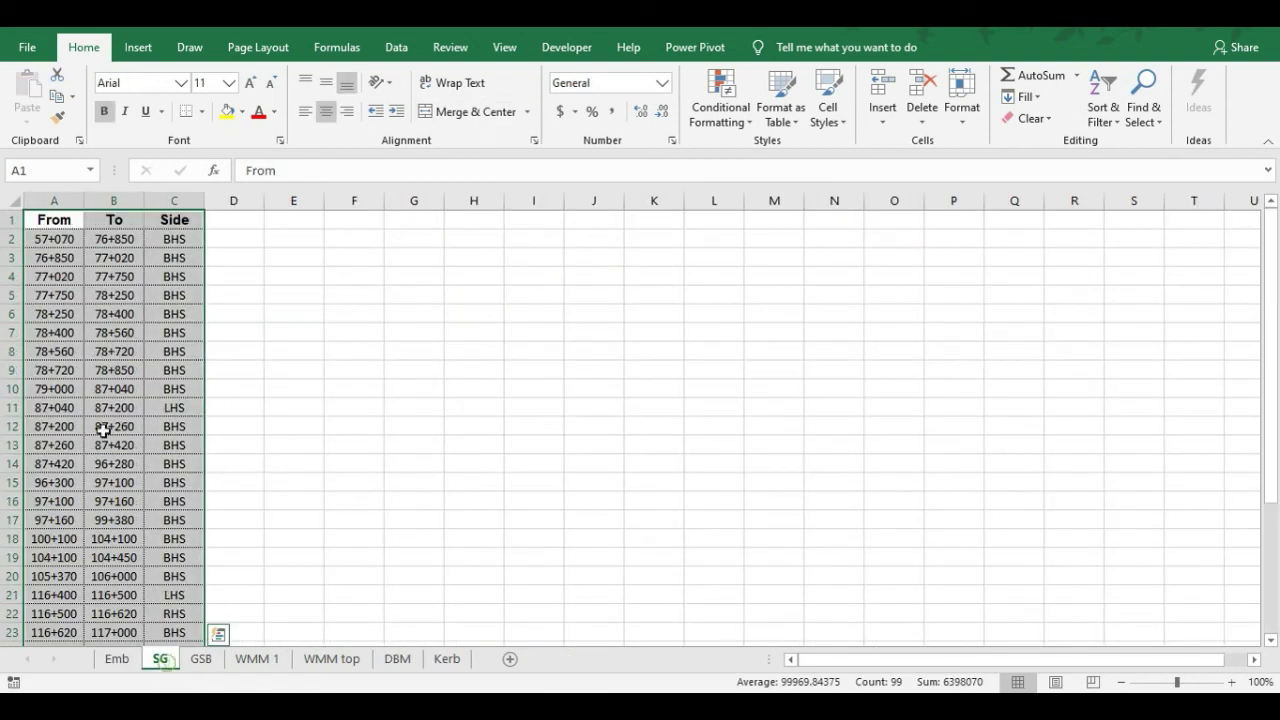
{"action": "left_click", "coordinate": [57, 243]}
{"action": "key", "text": "shift+Right"}
{"action": "key", "text": "shift+Right"}
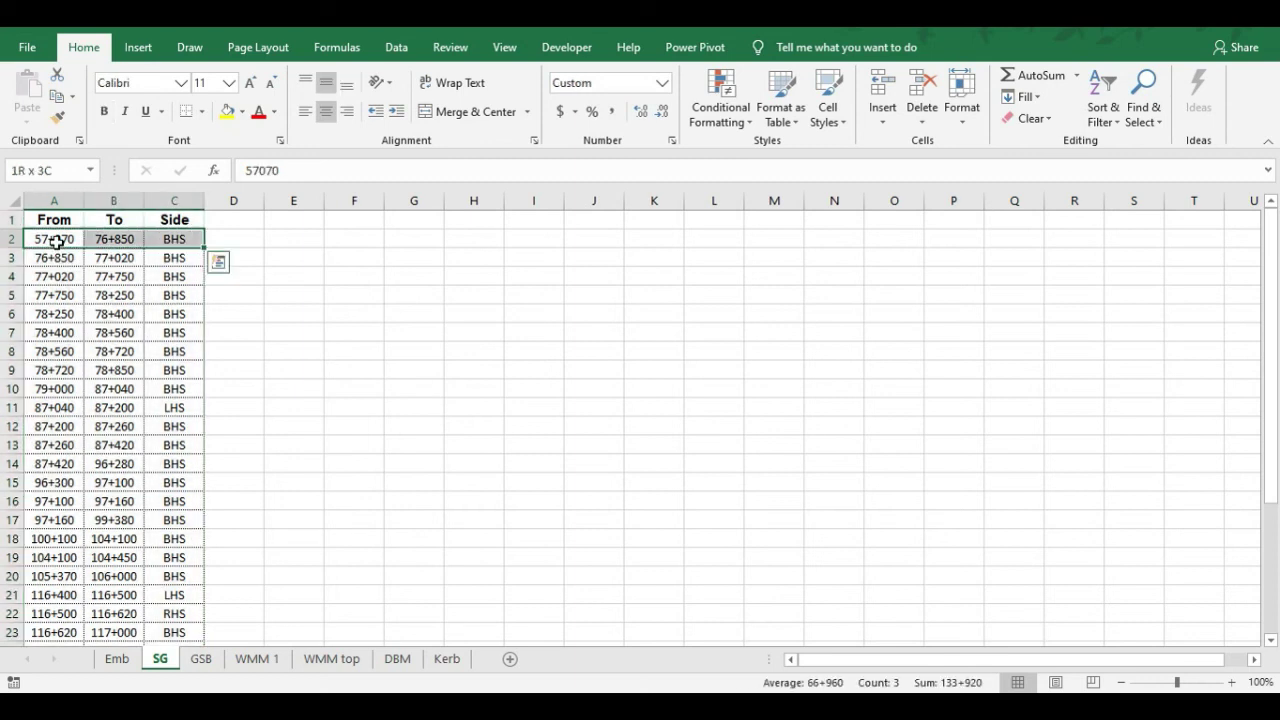
{"action": "key", "text": "ctrl+shift+Down"}
{"action": "key", "text": "ctrl+c"}
{"action": "key", "text": "alt+Tab"}
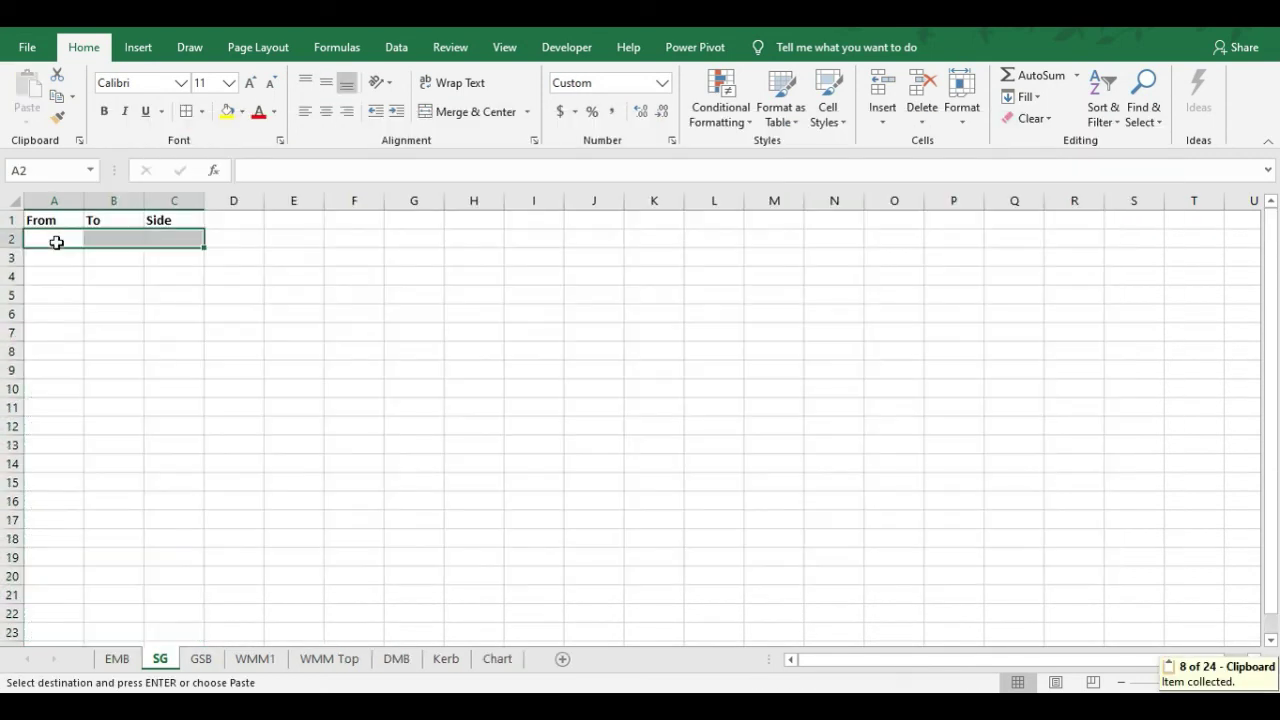
{"action": "left_click", "coordinate": [50, 236]}
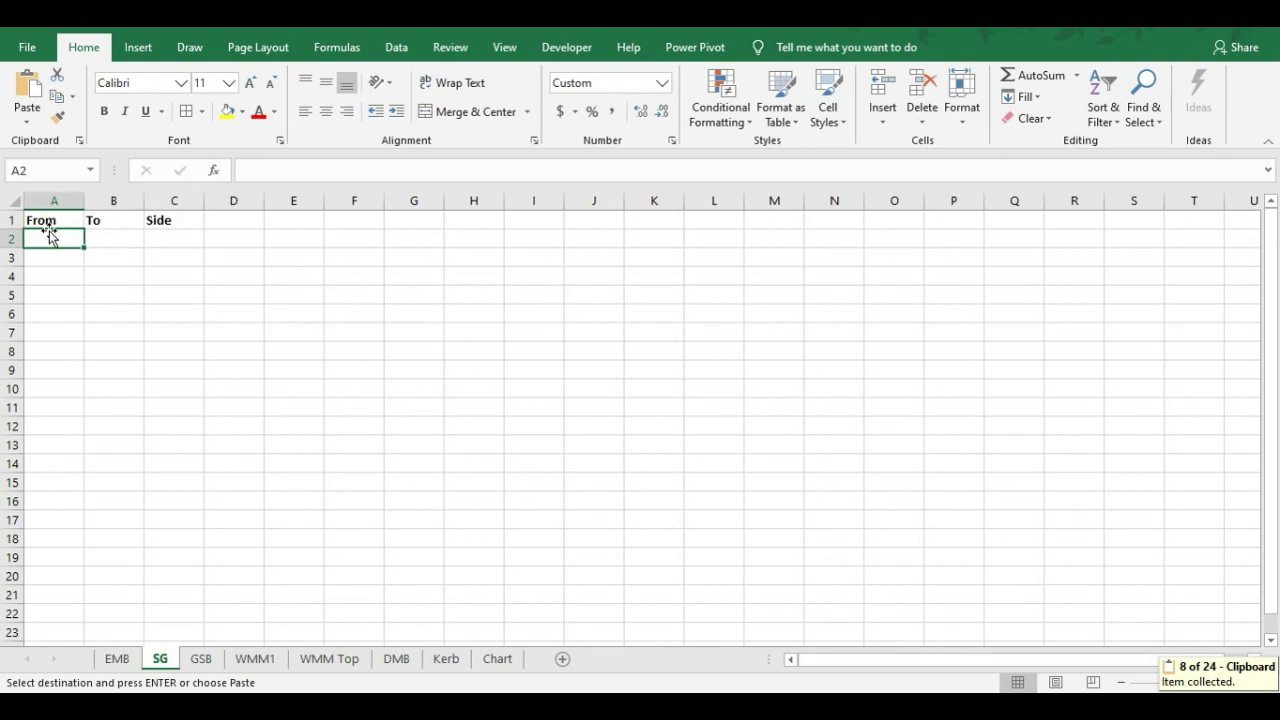
{"action": "key", "text": "ctrl+alt+v"}
{"action": "key", "text": "v"}
{"action": "key", "text": "Return"}
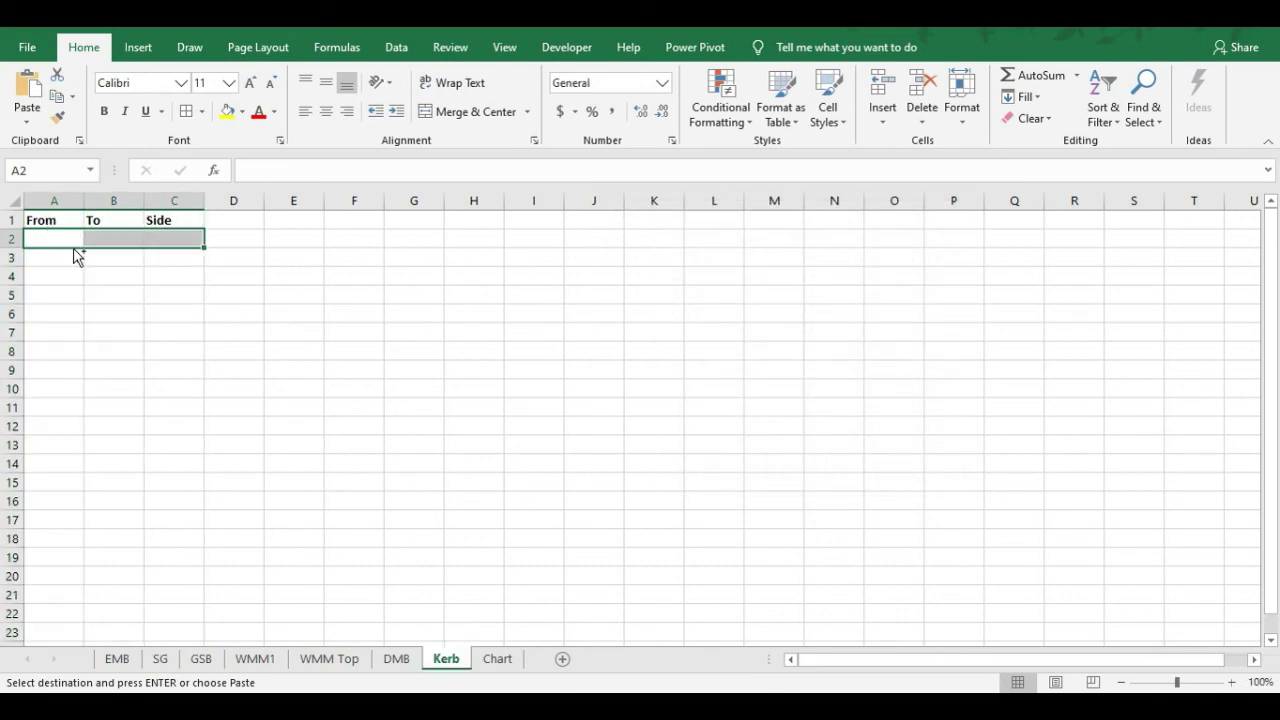
Paste the Kerb chainage ranges as values into A2:C8
{"action": "key", "text": "ctrl+alt+v"}
{"action": "key", "text": "v"}
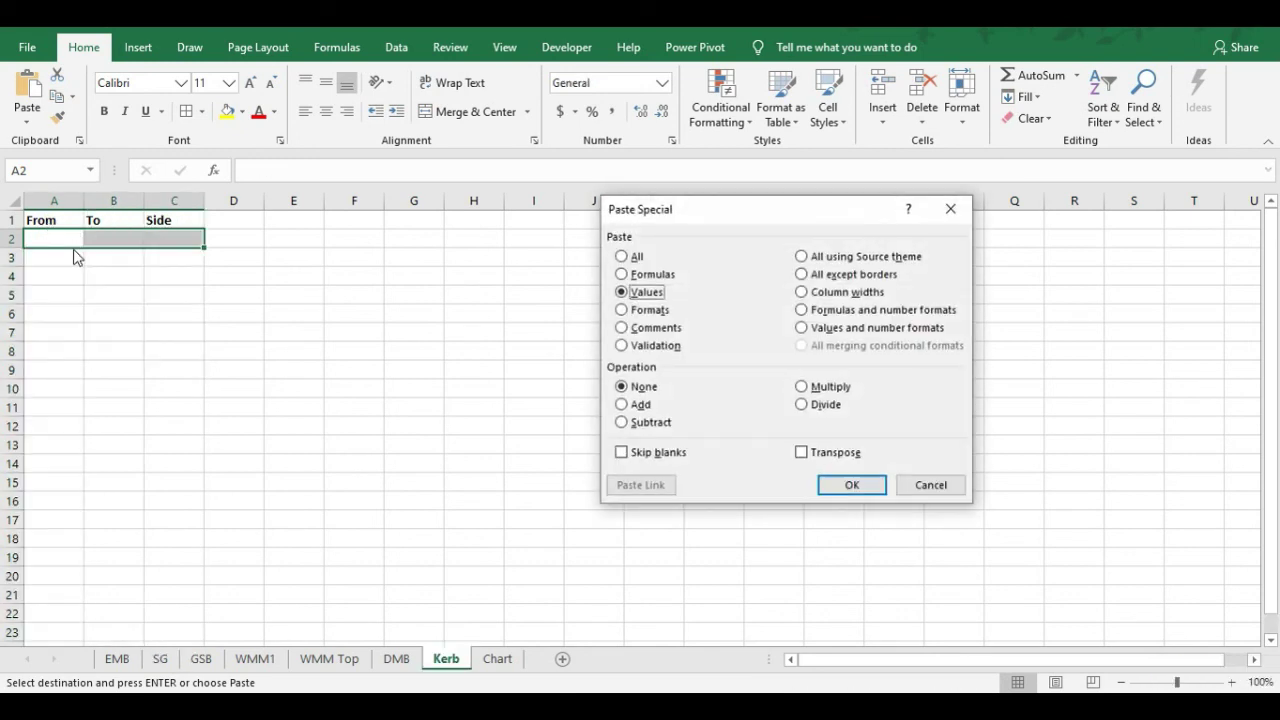
{"action": "key", "text": "Return"}
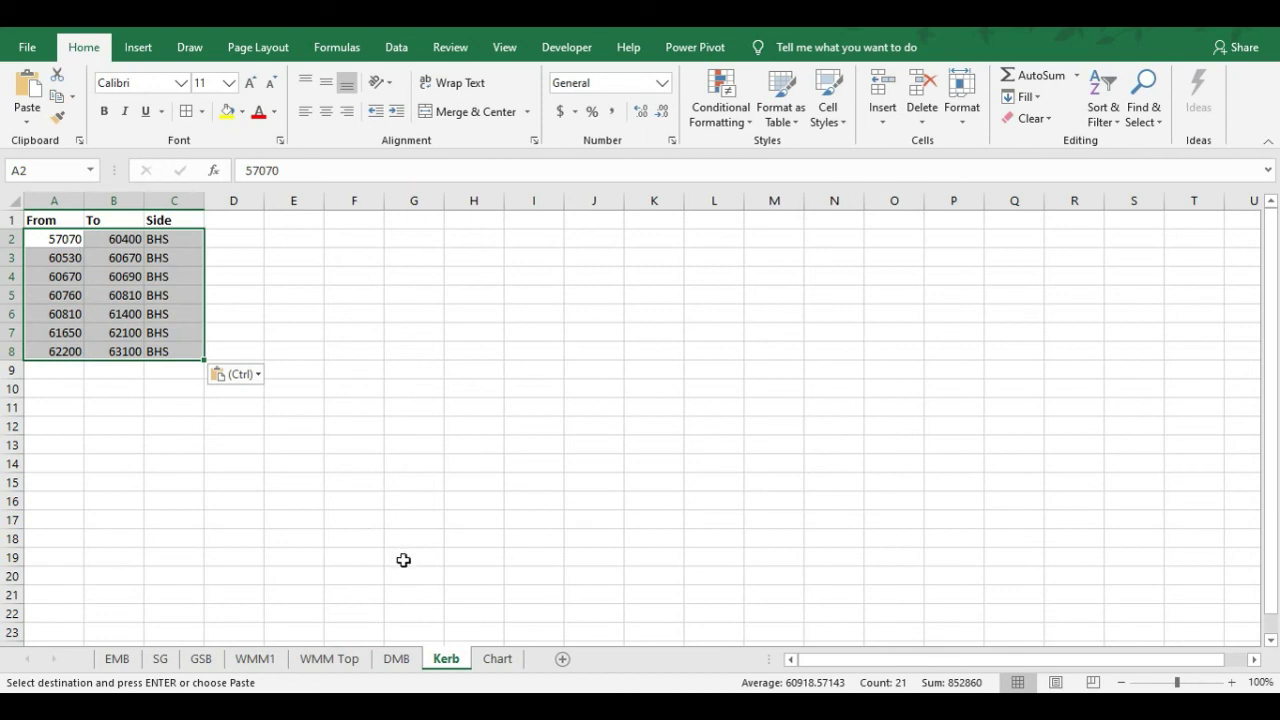
Review the Chart's KM row, its FALSE cells and the first KM formula in F13
{"action": "left_click", "coordinate": [497, 659]}
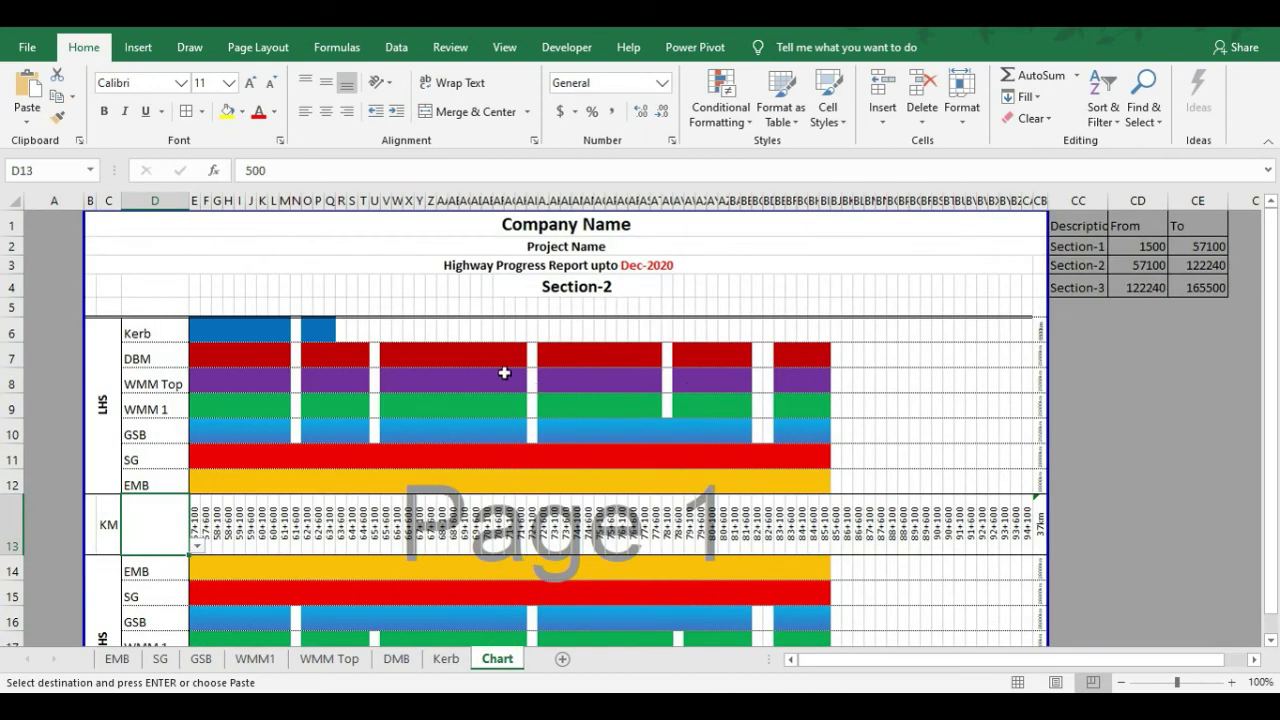
{"action": "scroll", "coordinate": [400, 430], "scroll_direction": "down", "scroll_amount": 8}
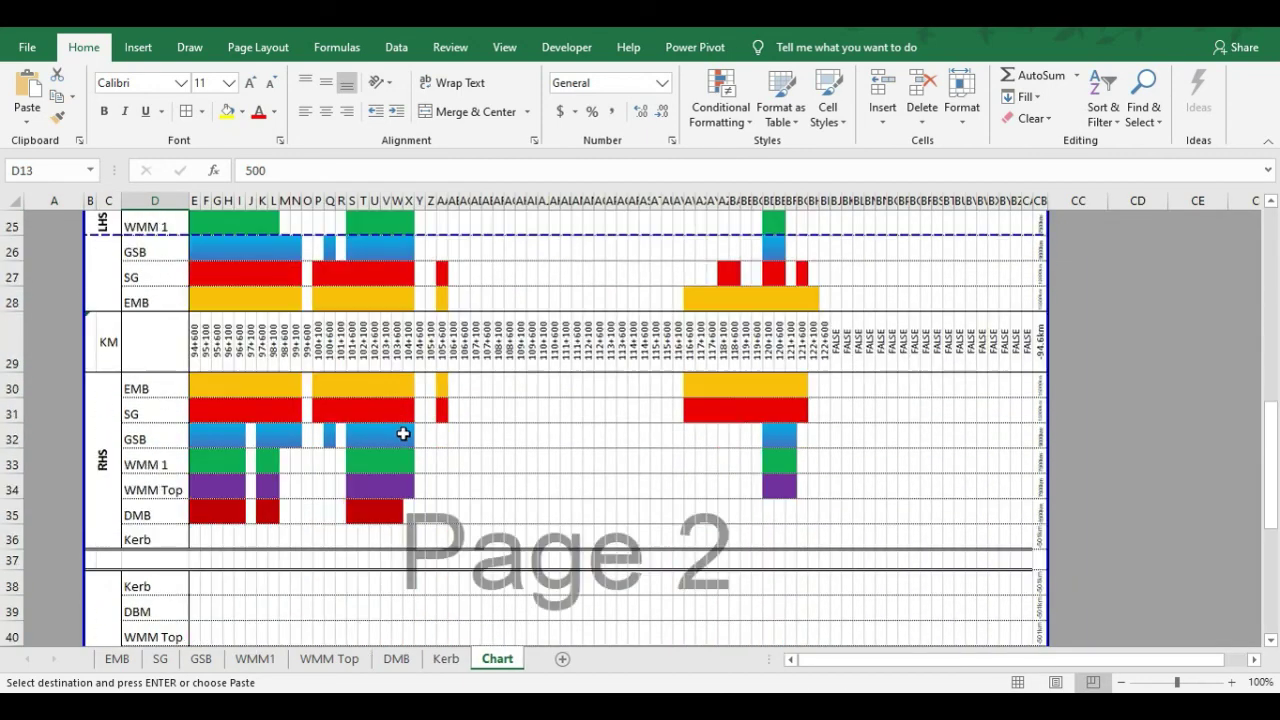
{"action": "scroll", "coordinate": [548, 480], "scroll_direction": "up", "scroll_amount": 3}
{"action": "scroll", "coordinate": [548, 480], "scroll_direction": "down", "scroll_amount": 2}
{"action": "scroll", "coordinate": [547, 477], "scroll_direction": "up", "scroll_amount": 5}
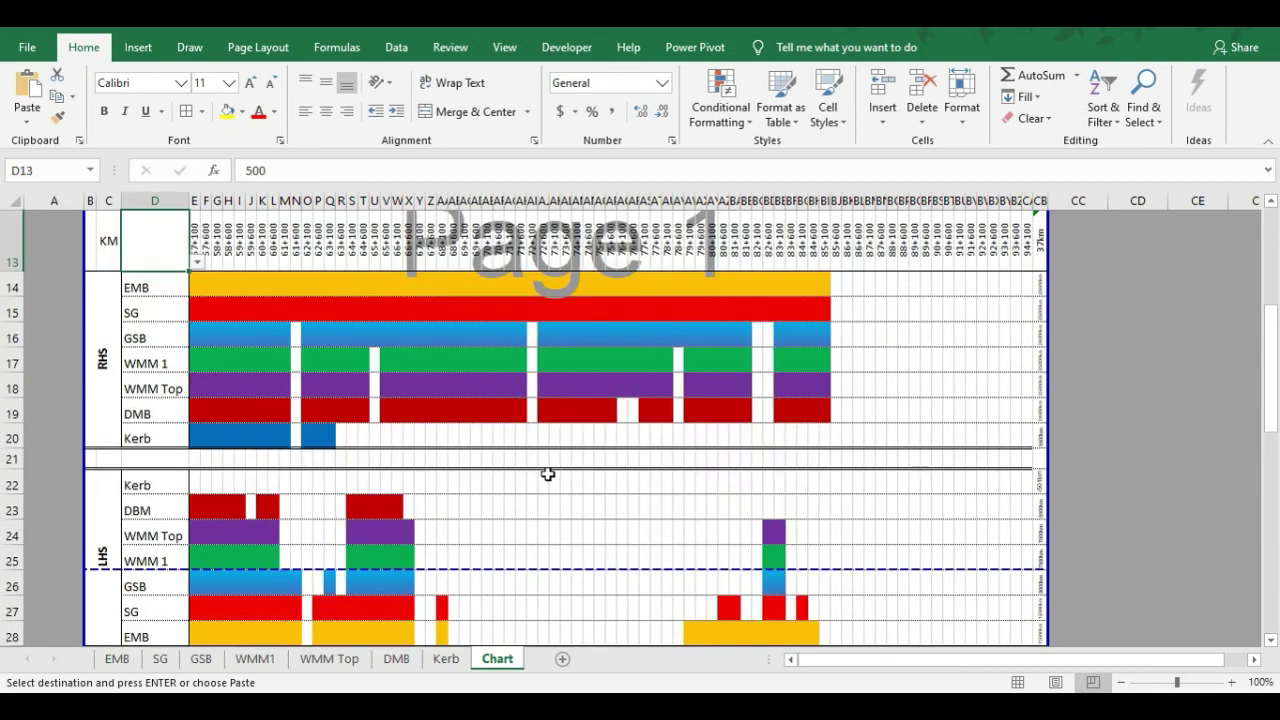
{"action": "scroll", "coordinate": [548, 468], "scroll_direction": "up", "scroll_amount": 2}
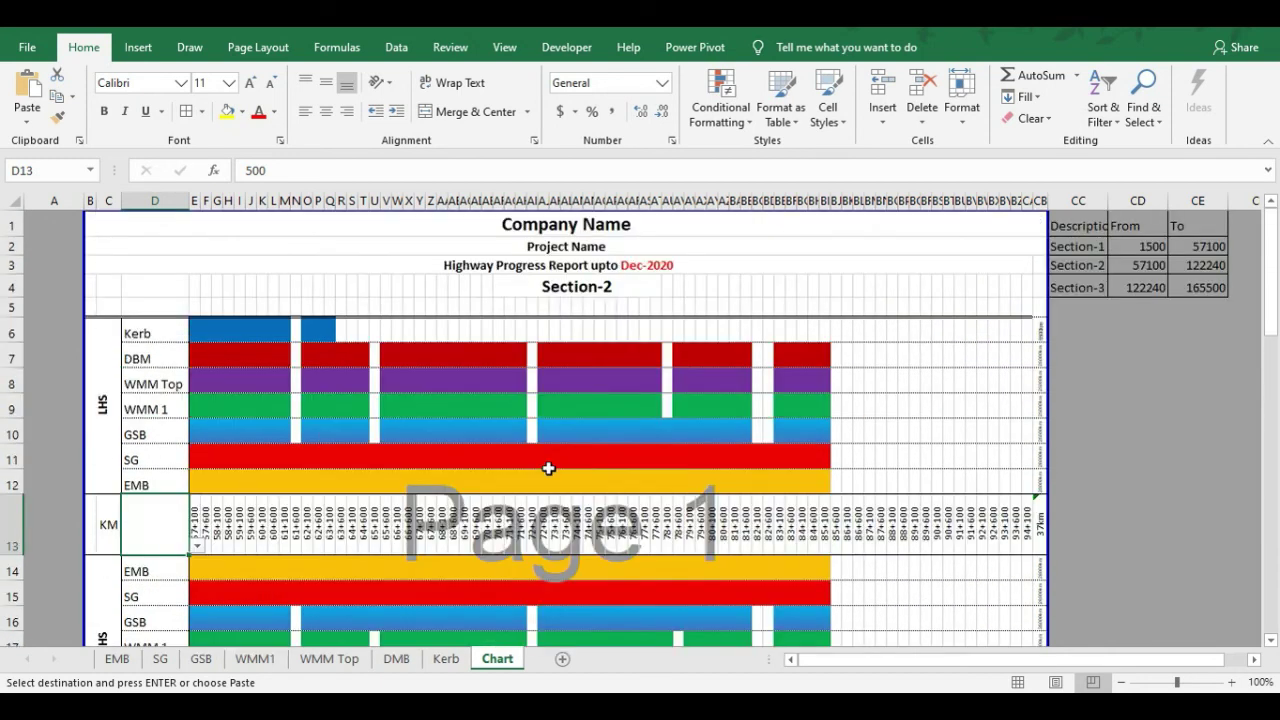
{"action": "scroll", "coordinate": [548, 468], "scroll_direction": "down", "scroll_amount": 7}
{"action": "scroll", "coordinate": [548, 462], "scroll_direction": "down", "scroll_amount": 3}
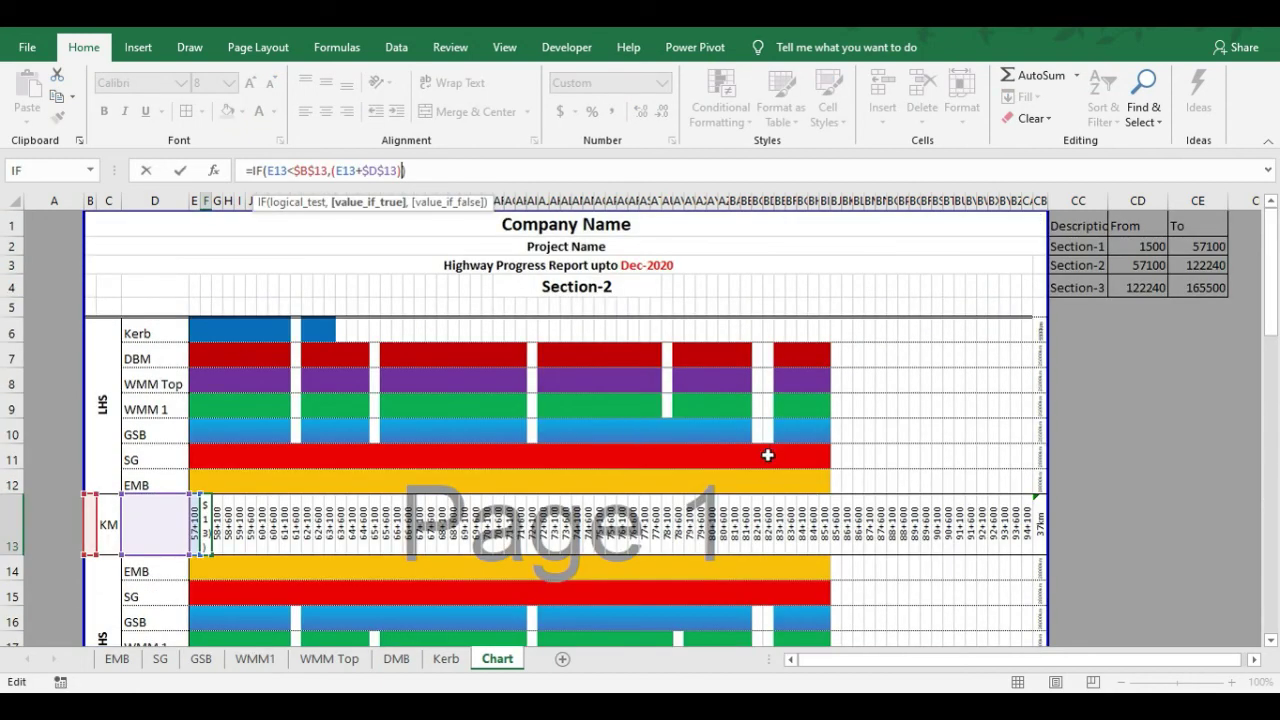
{"action": "key", "text": "ctrl+Return"}
{"action": "scroll", "coordinate": [767, 455], "scroll_direction": "down", "scroll_amount": 7}
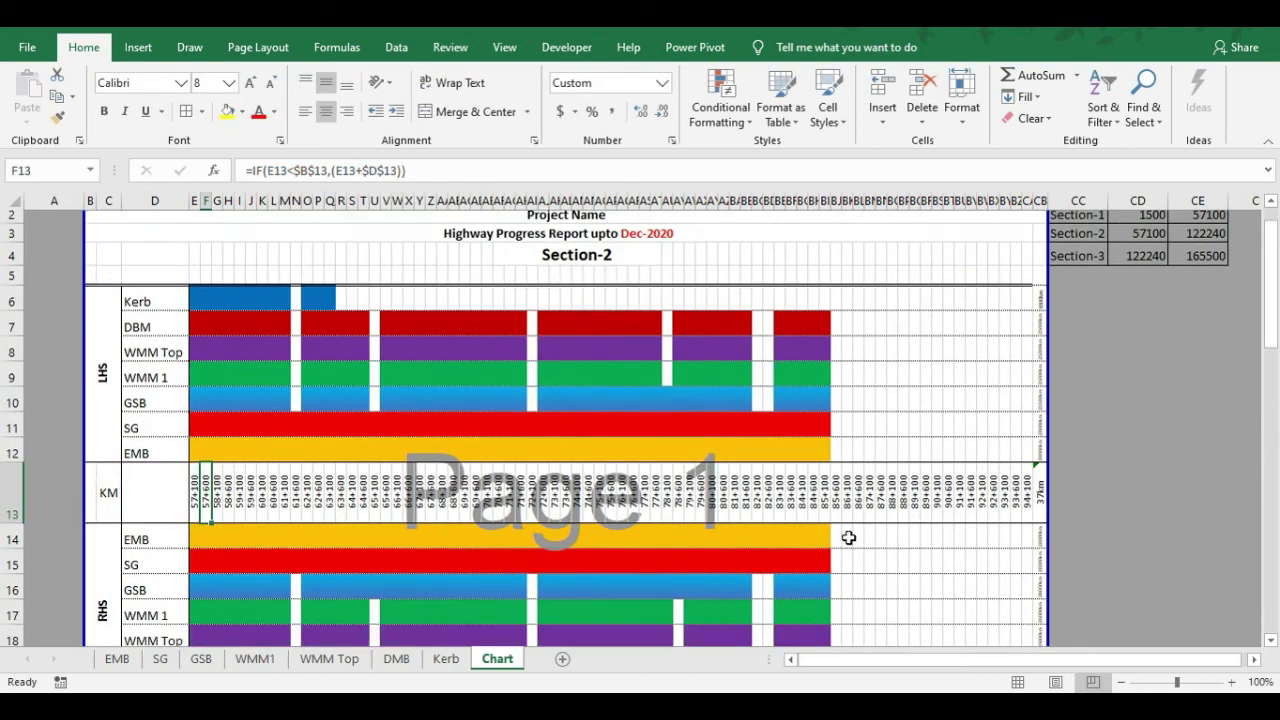
{"action": "left_click", "coordinate": [831, 415]}
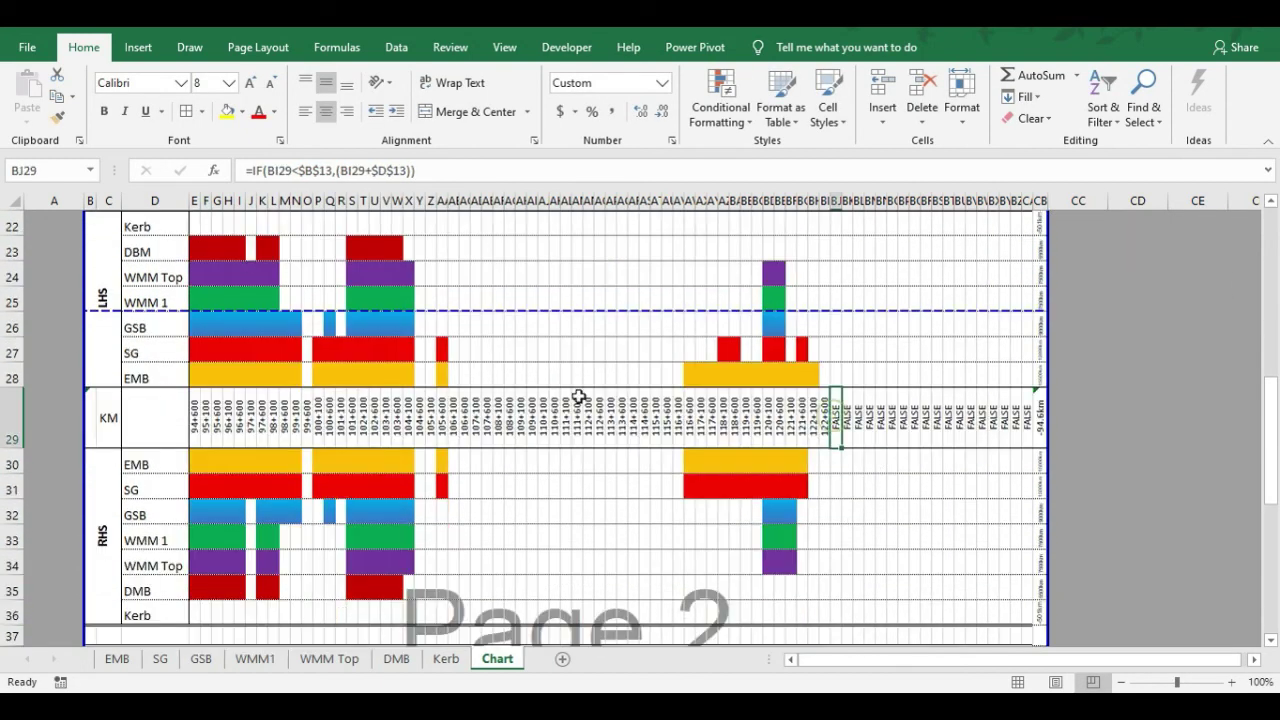
{"action": "scroll", "coordinate": [577, 400], "scroll_direction": "up", "scroll_amount": 7}
{"action": "left_click", "coordinate": [206, 521]}
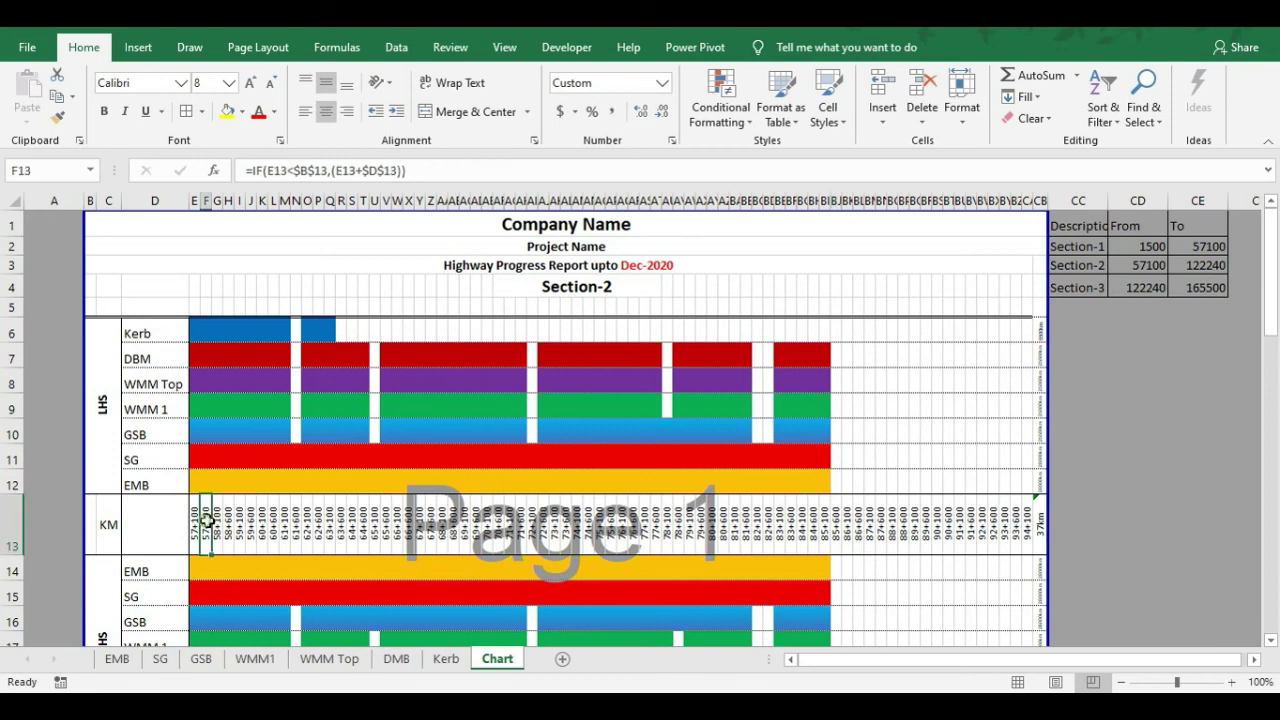
Add a comma to the F13 chainage formula and fill it across row 13 to CA13
{"action": "left_click", "coordinate": [404, 172]}
{"action": "type", "text": ",\"0"}
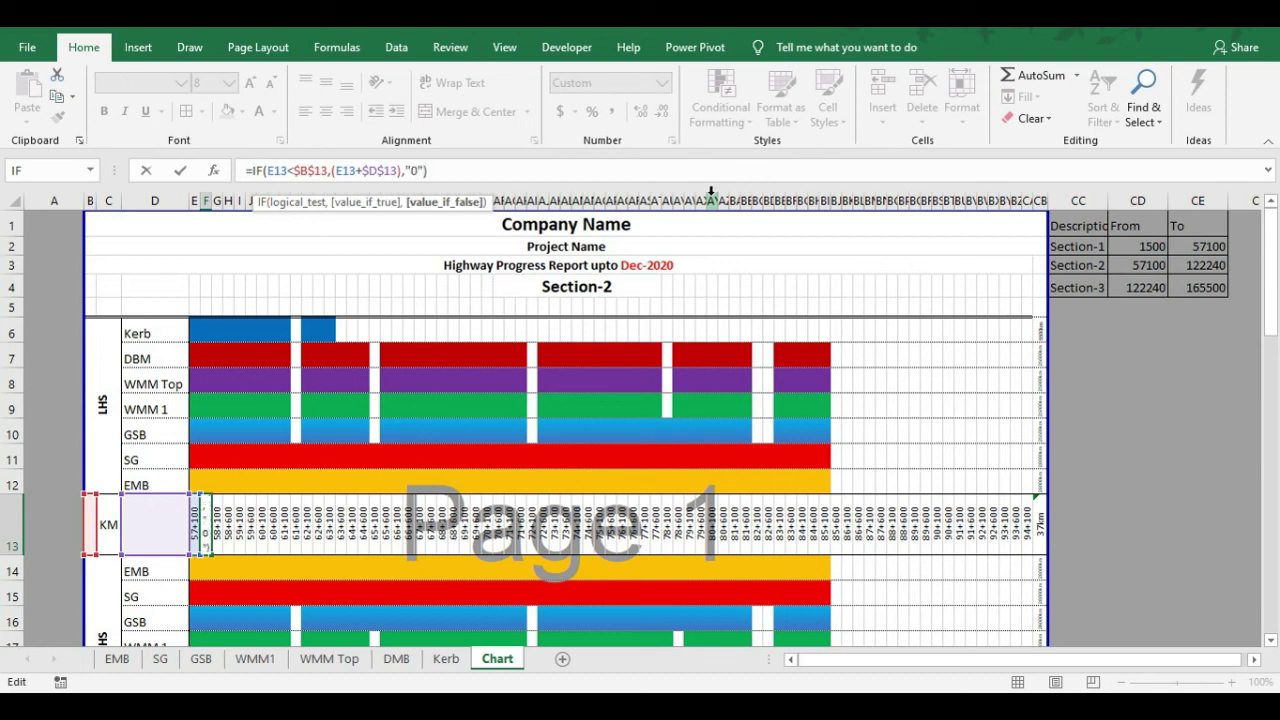
{"action": "key", "text": "Return"}
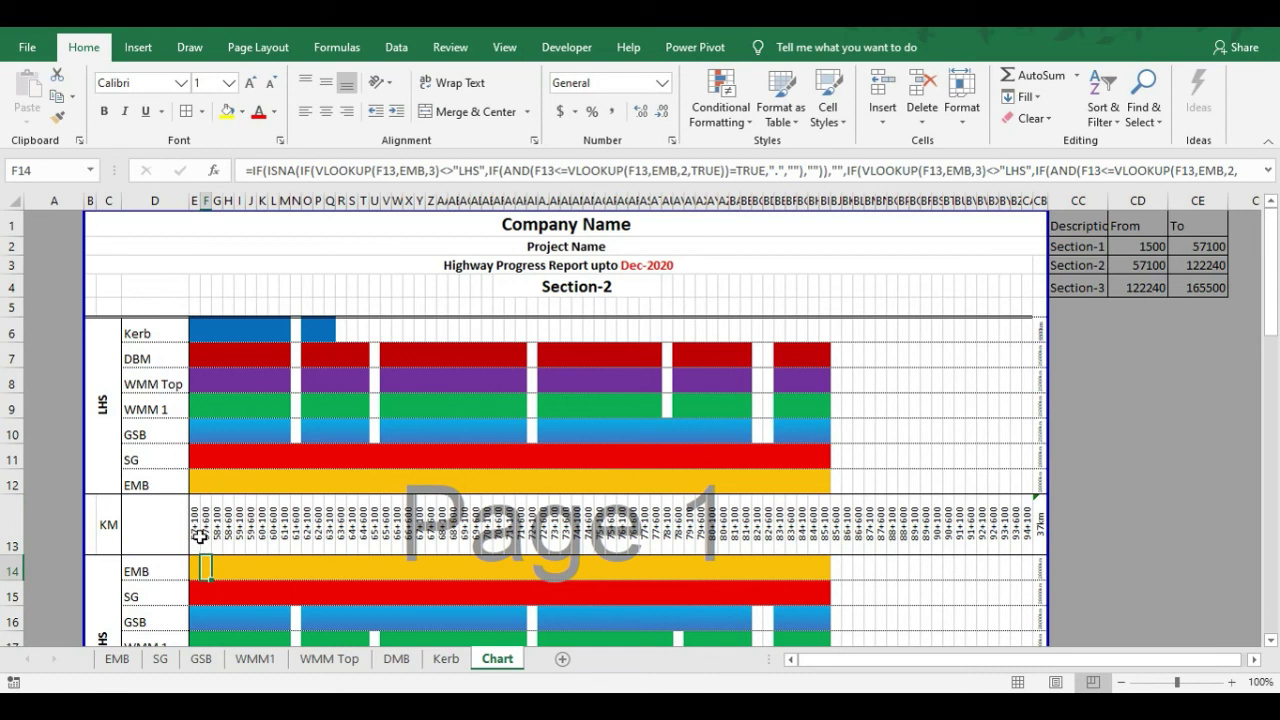
{"action": "left_click", "coordinate": [207, 549]}
{"action": "left_click_drag", "start_coordinate": [212, 557], "coordinate": [1030, 542]}
{"action": "left_click", "coordinate": [1028, 522]}
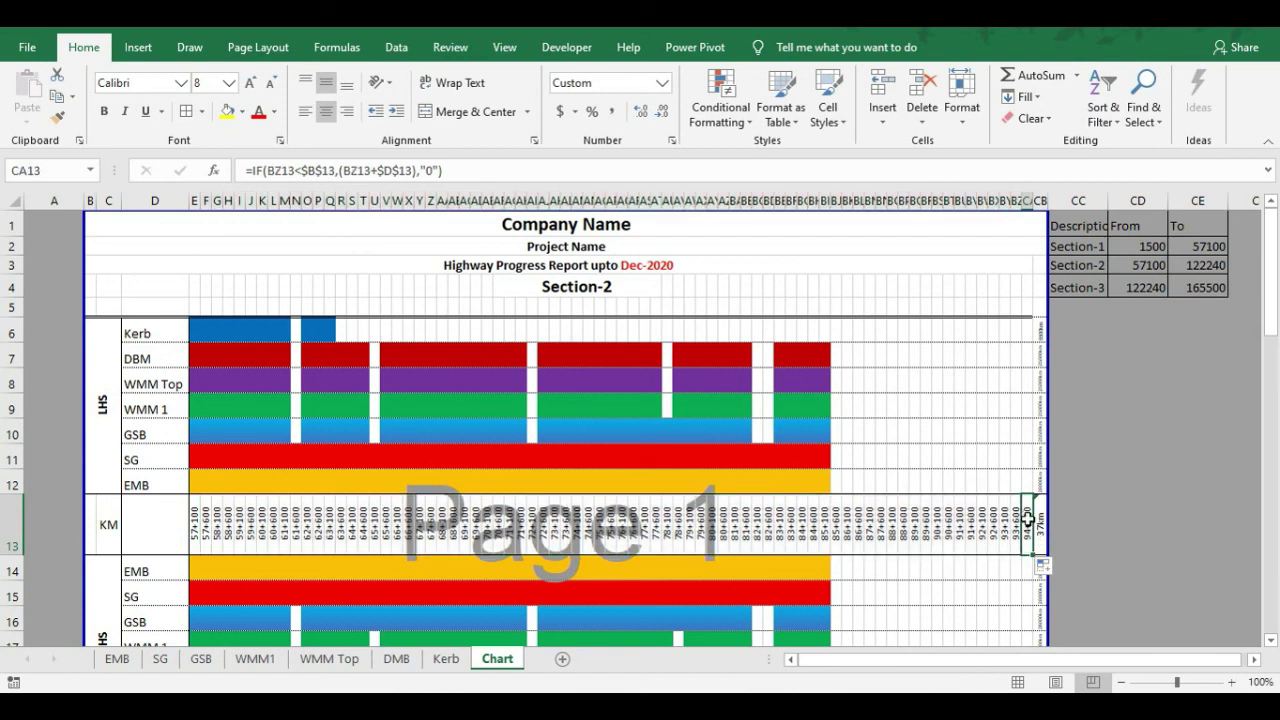
Edit the F29 chainage formula the same way and fill it across row 29 to CA29
{"action": "scroll", "coordinate": [1012, 540], "scroll_direction": "down", "scroll_amount": 4}
{"action": "scroll", "coordinate": [266, 543], "scroll_direction": "down", "scroll_amount": 3}
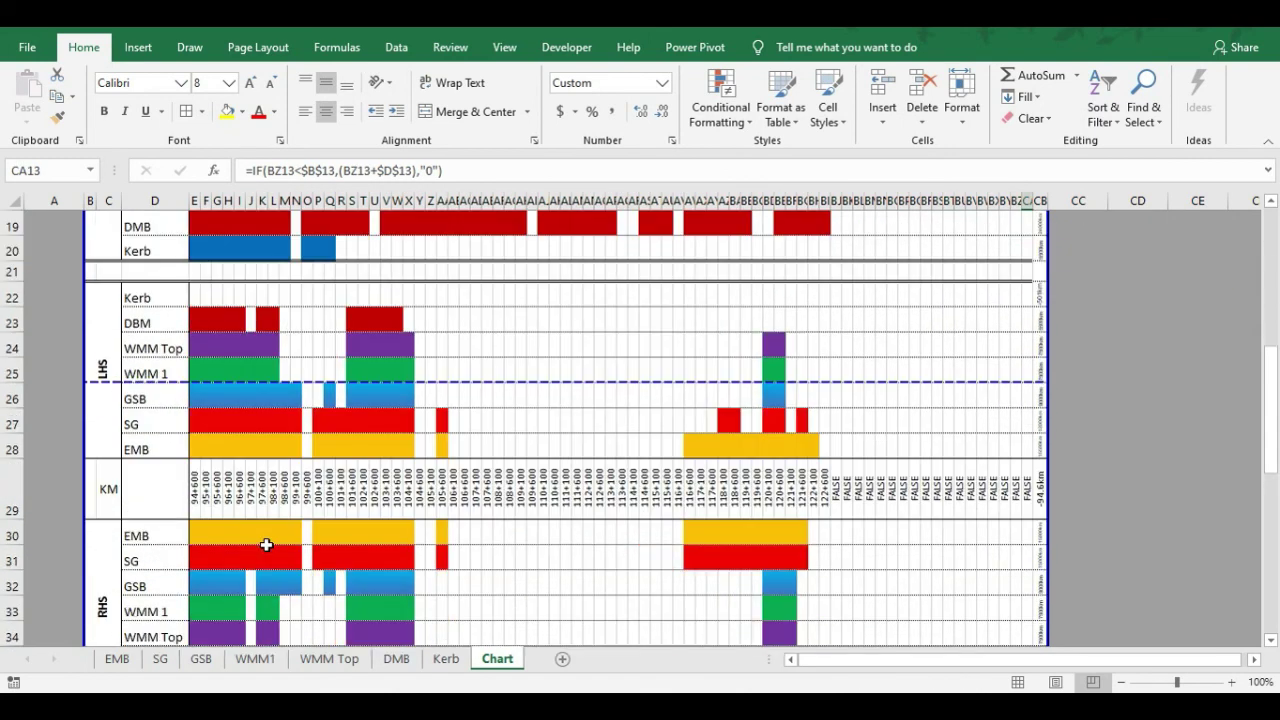
{"action": "left_click", "coordinate": [204, 416]}
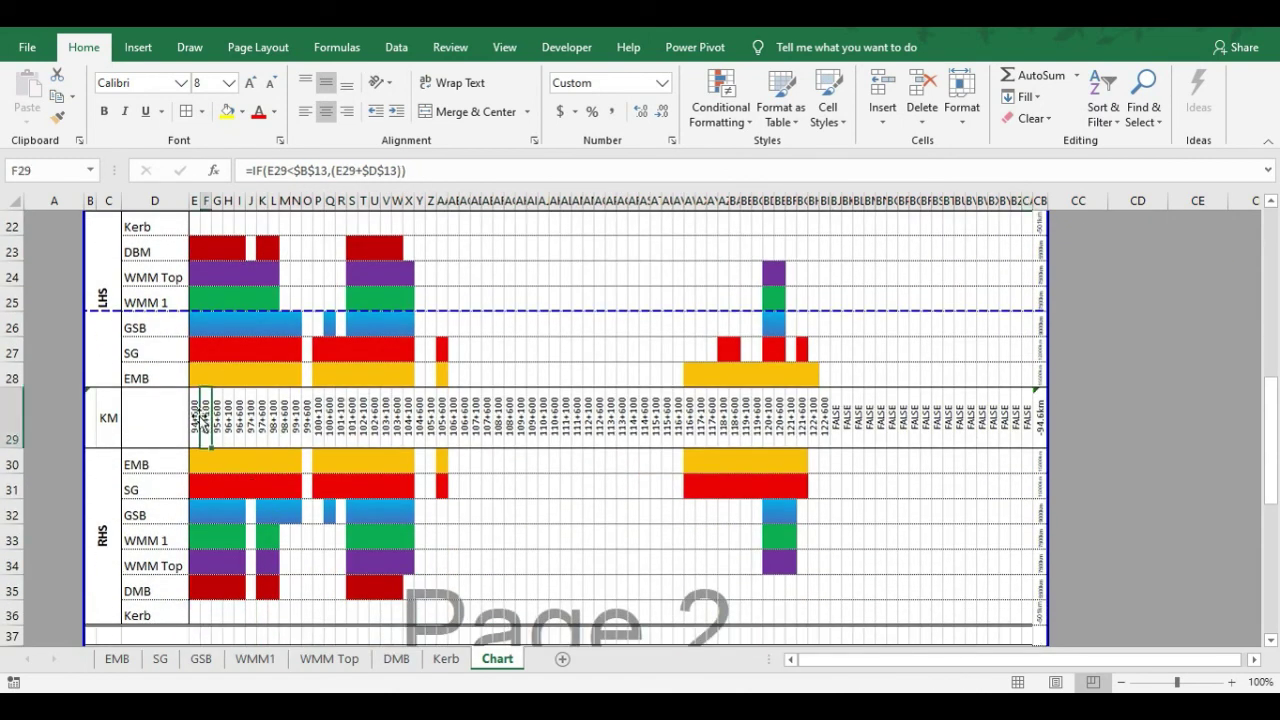
{"action": "left_click", "coordinate": [191, 414]}
{"action": "left_click", "coordinate": [207, 420]}
{"action": "left_click", "coordinate": [403, 172]}
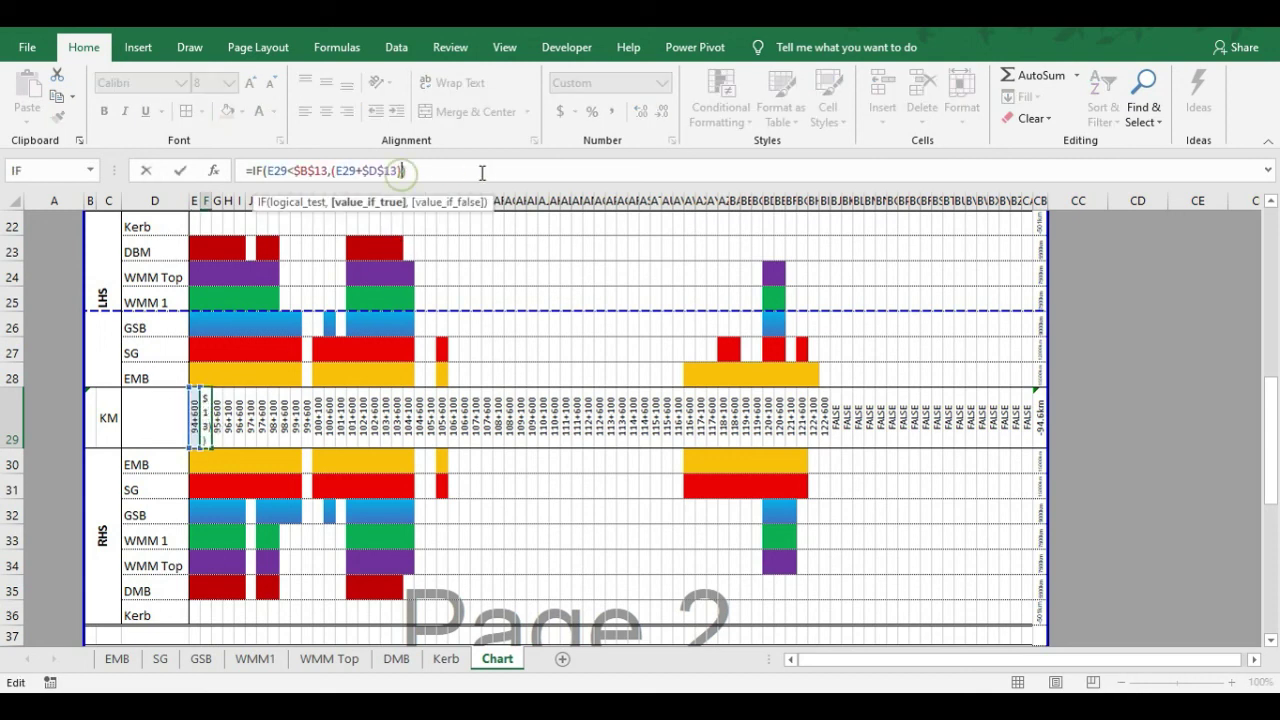
{"action": "type", "text": ",\"0"}
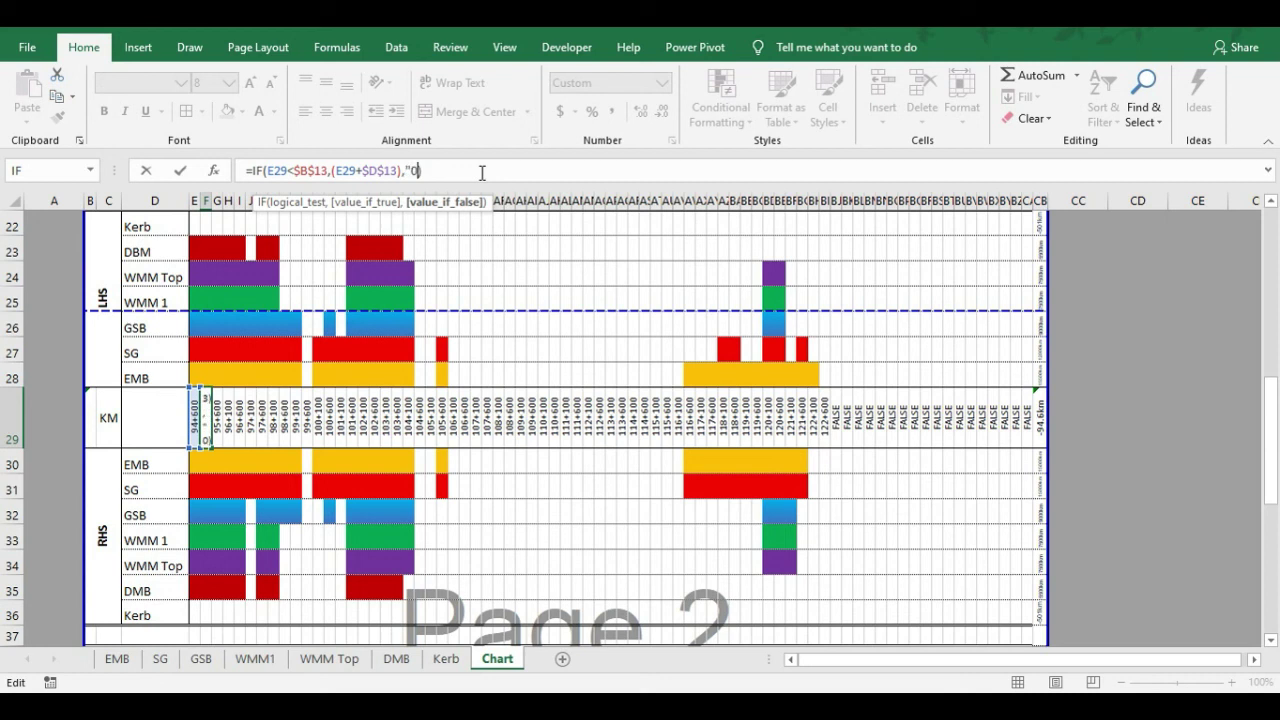
{"action": "key", "text": "Return"}
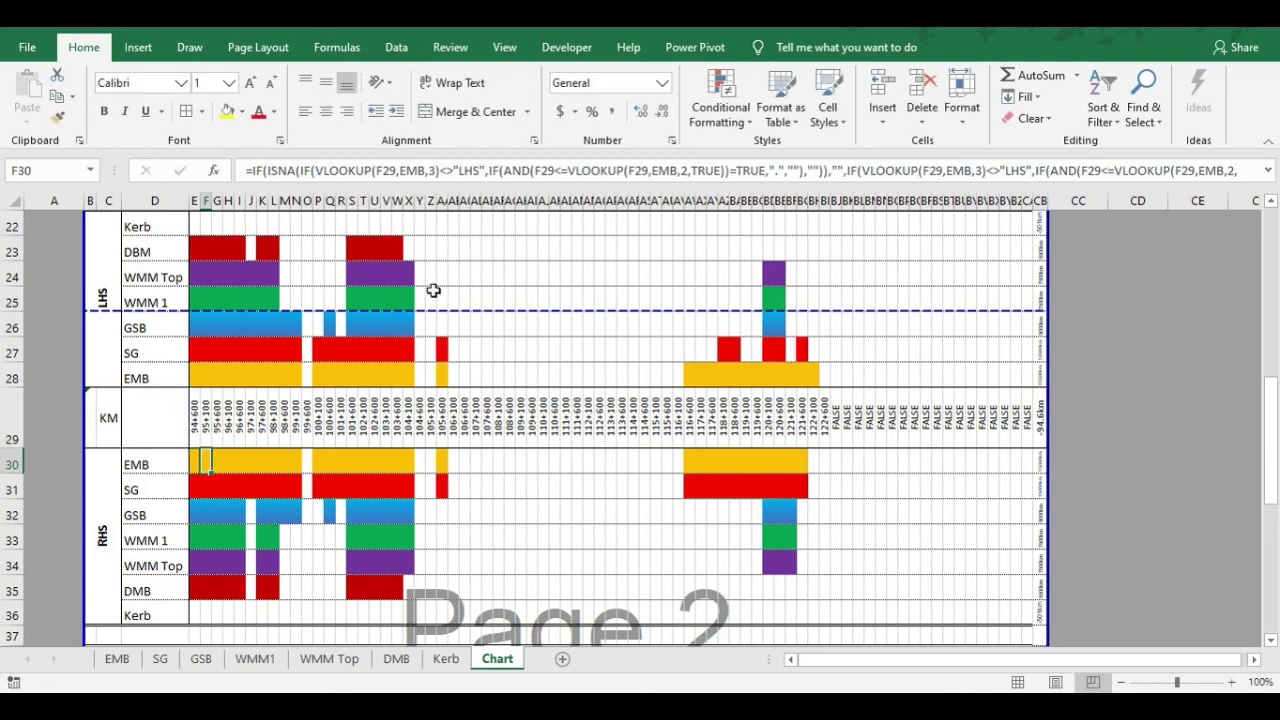
{"action": "left_click", "coordinate": [208, 423]}
{"action": "left_click_drag", "start_coordinate": [207, 450], "coordinate": [1031, 432]}
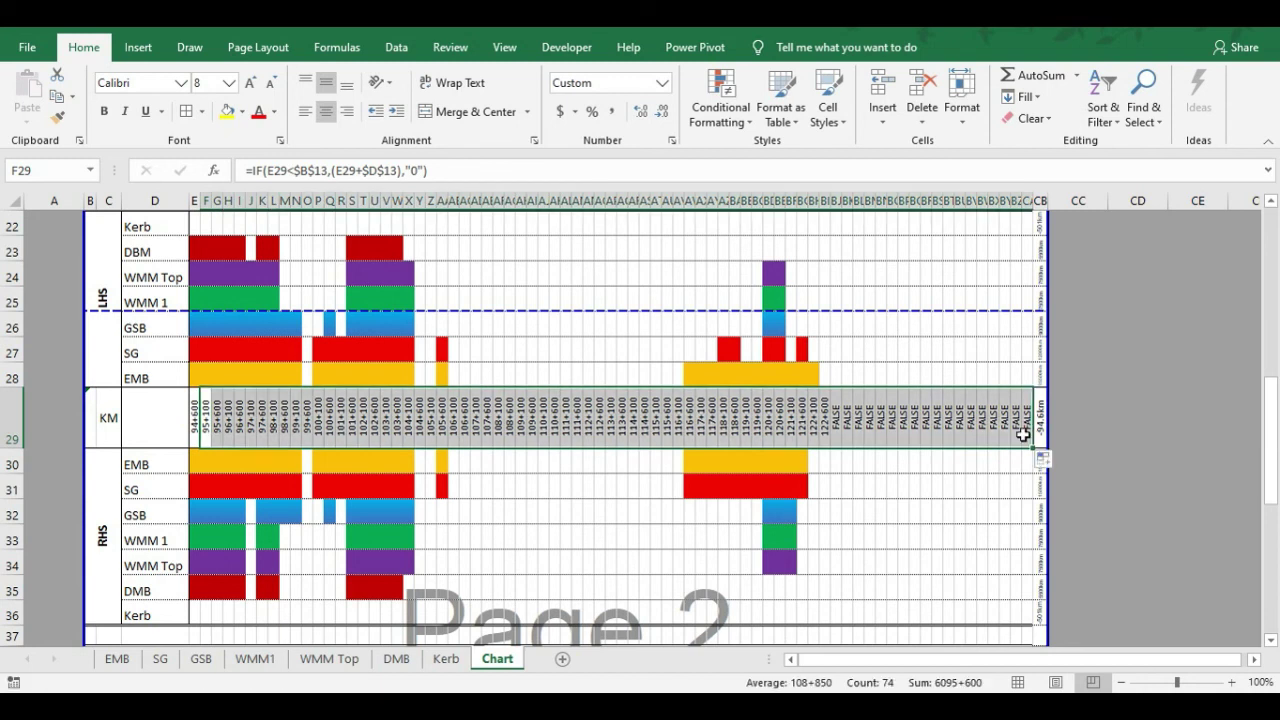
Select the three KM rows E13:CA13, E29:CA29 and E45:CA45 together
{"action": "scroll", "coordinate": [1030, 430], "scroll_direction": "up", "scroll_amount": 4}
{"action": "left_click", "coordinate": [196, 312]}
{"action": "left_click_drag", "start_coordinate": [196, 312], "coordinate": [1030, 312]}
{"action": "scroll", "coordinate": [612, 405], "scroll_direction": "up", "scroll_amount": 3}
{"action": "scroll", "coordinate": [614, 399], "scroll_direction": "down", "scroll_amount": 7}
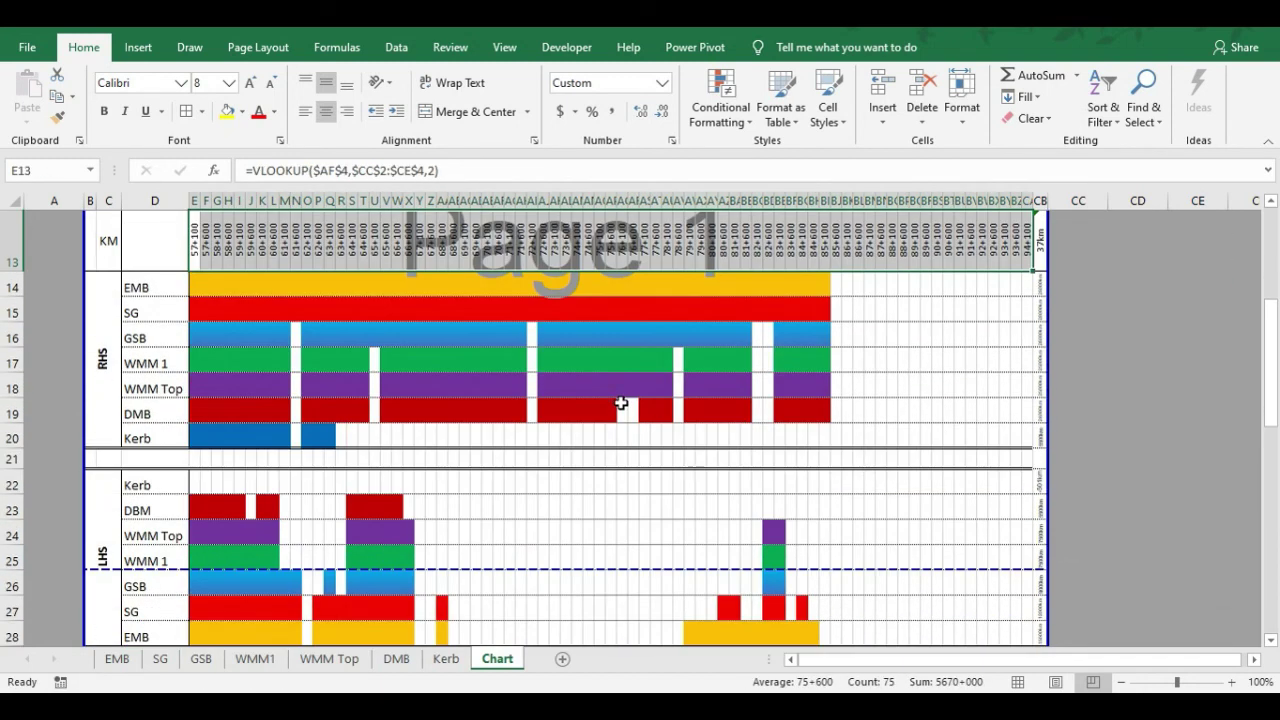
{"action": "left_click_drag", "start_coordinate": [195, 412], "coordinate": [1022, 410]}
{"action": "scroll", "coordinate": [905, 452], "scroll_direction": "up", "scroll_amount": 4}
{"action": "scroll", "coordinate": [905, 452], "scroll_direction": "down", "scroll_amount": 9}
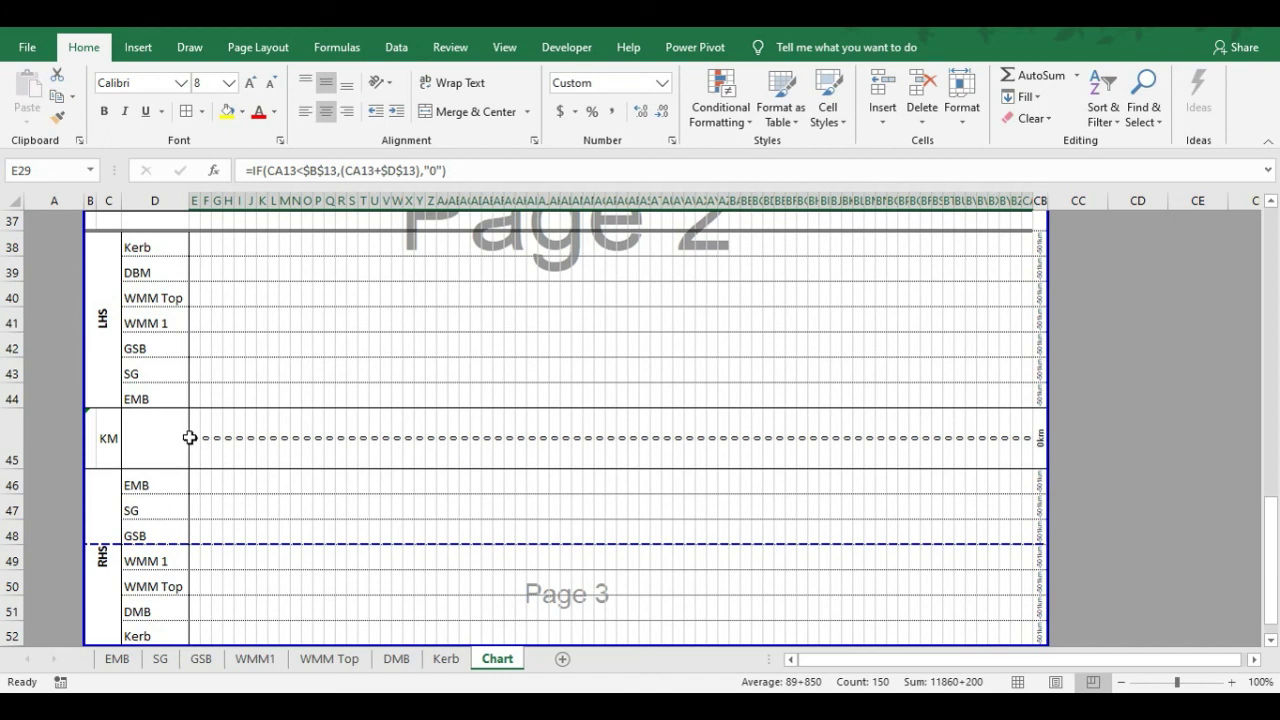
{"action": "left_click_drag", "start_coordinate": [195, 436], "coordinate": [1024, 436]}
{"action": "scroll", "coordinate": [900, 490], "scroll_direction": "down", "scroll_amount": 4}
{"action": "scroll", "coordinate": [850, 450], "scroll_direction": "up", "scroll_amount": 3}
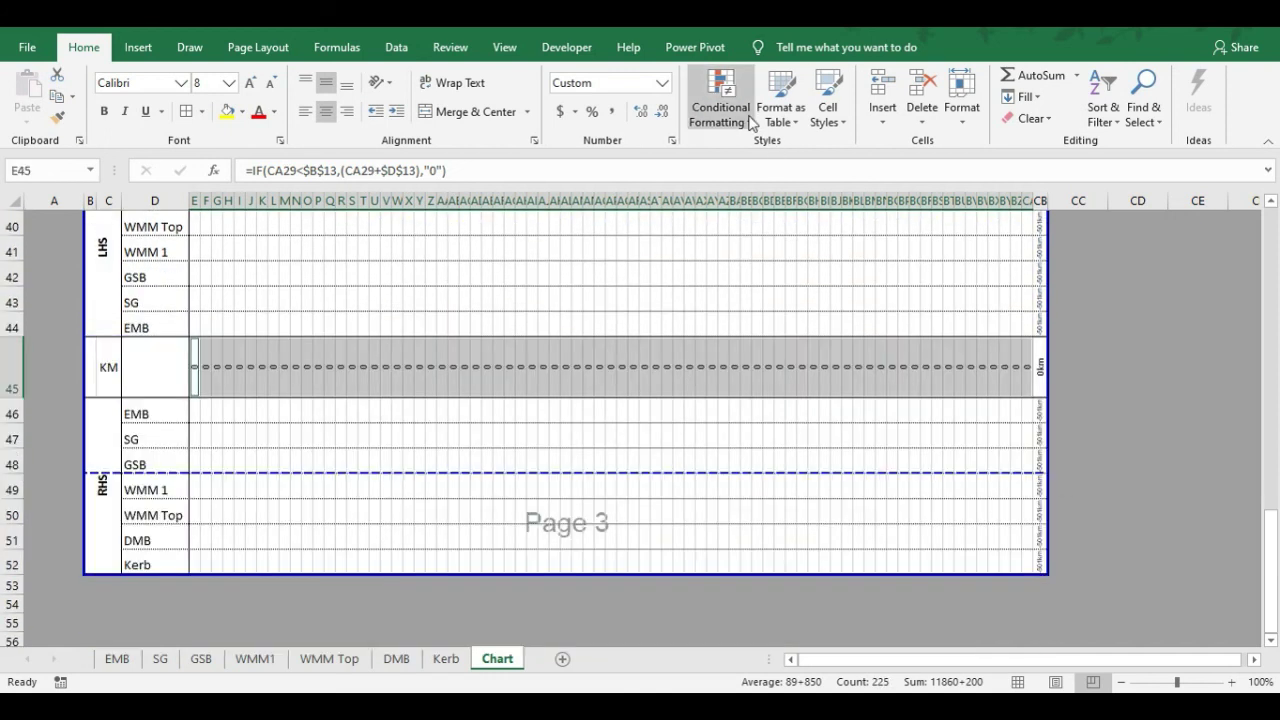
Change the KM rows' Cell Value = 0 rule to match ="0", then paste the chainage formula into BJ29
{"action": "left_click", "coordinate": [718, 105]}
{"action": "left_click", "coordinate": [757, 397]}
{"action": "left_click", "coordinate": [623, 343]}
{"action": "left_click", "coordinate": [660, 292]}
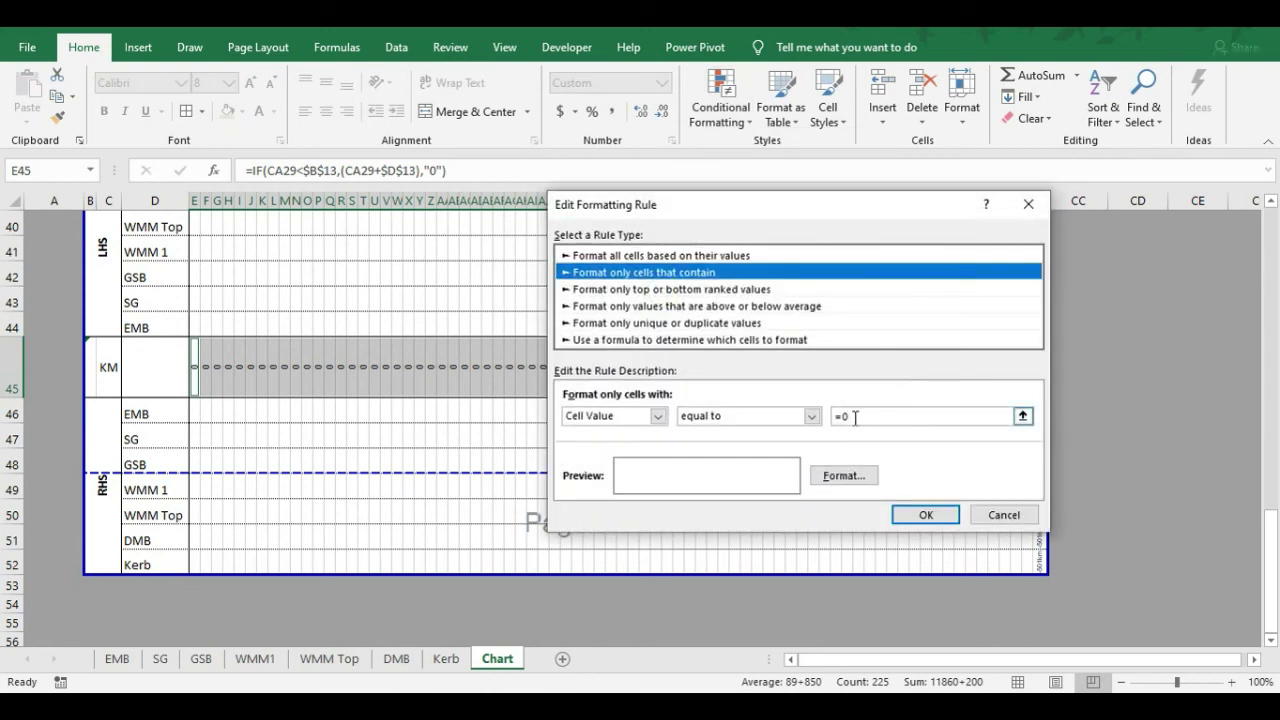
{"action": "left_click", "coordinate": [845, 416]}
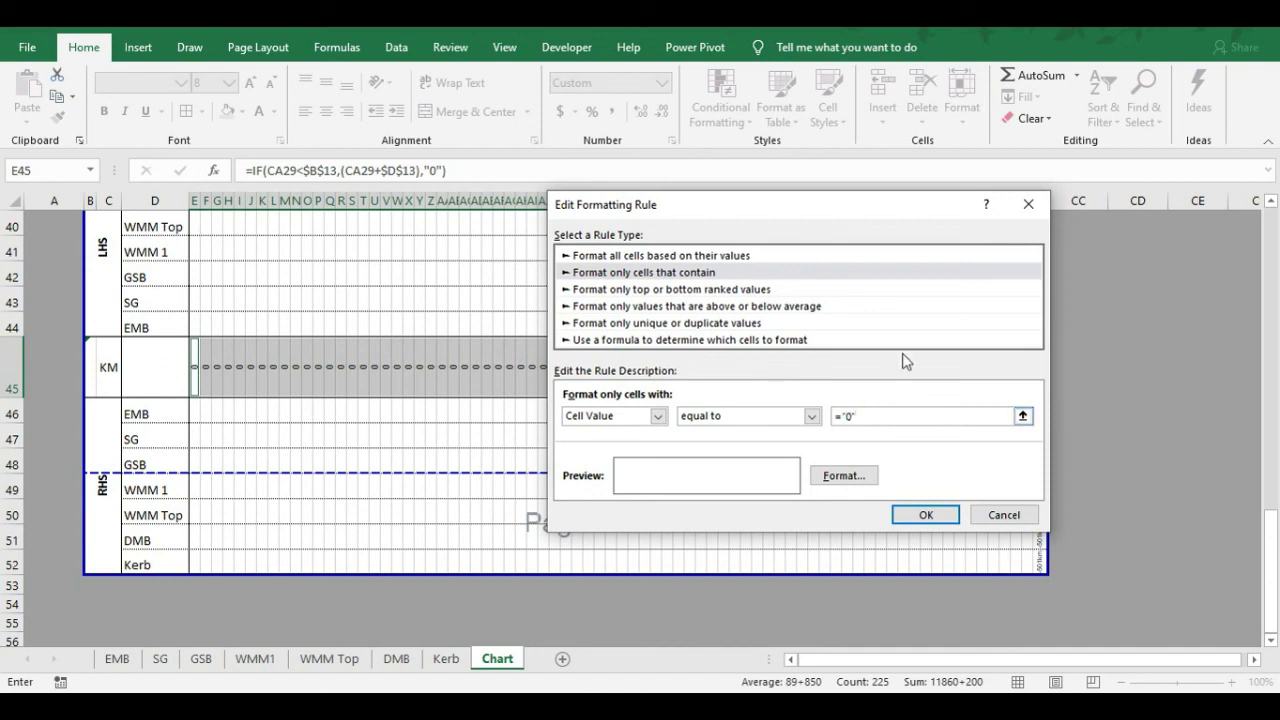
{"action": "left_click", "coordinate": [910, 514]}
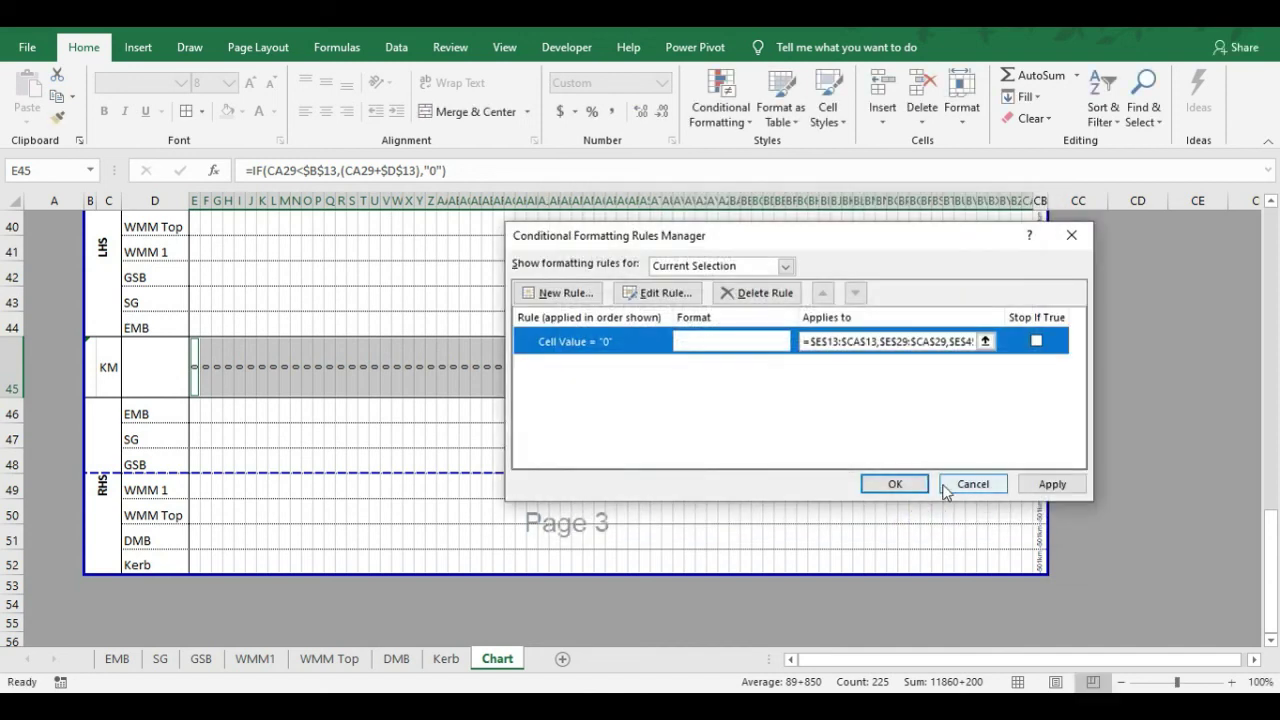
{"action": "left_click", "coordinate": [1051, 484]}
{"action": "left_click", "coordinate": [920, 486]}
{"action": "scroll", "coordinate": [925, 431], "scroll_direction": "up", "scroll_amount": 7}
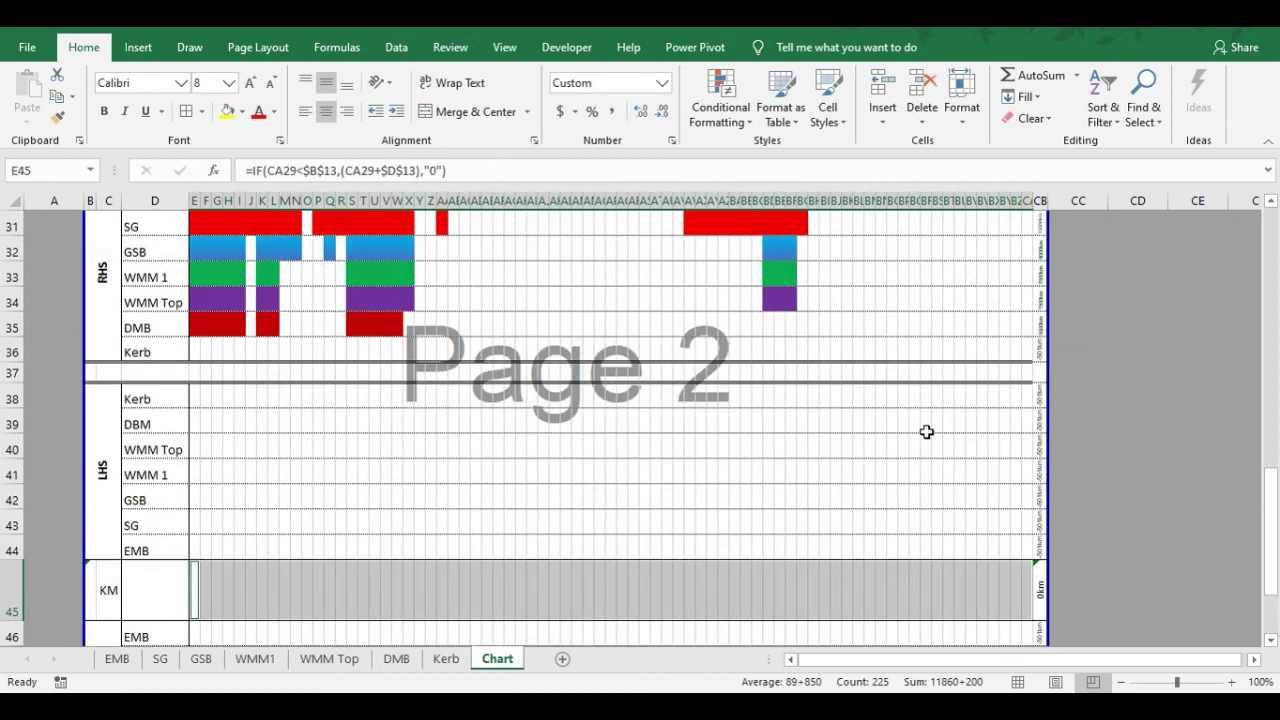
{"action": "key", "text": "ctrl+v"}
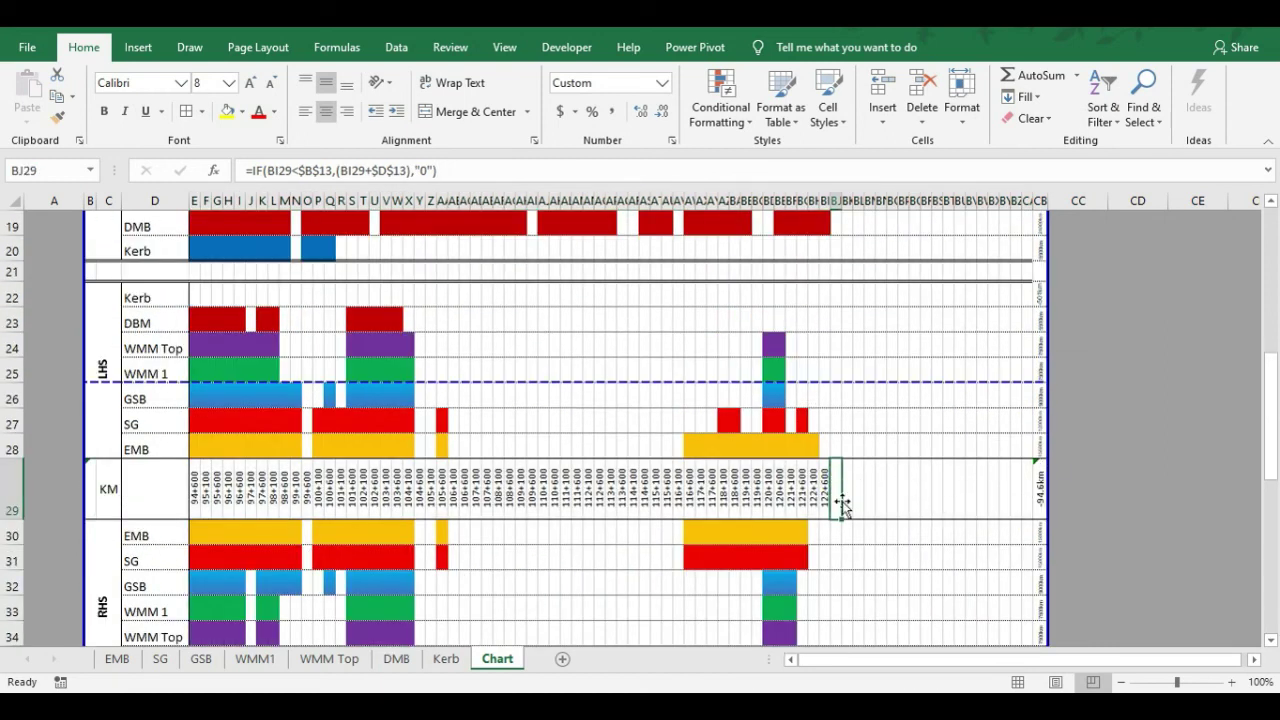
Check the Chart sheet's print preview
{"action": "scroll", "coordinate": [840, 485], "scroll_direction": "up", "scroll_amount": 3}
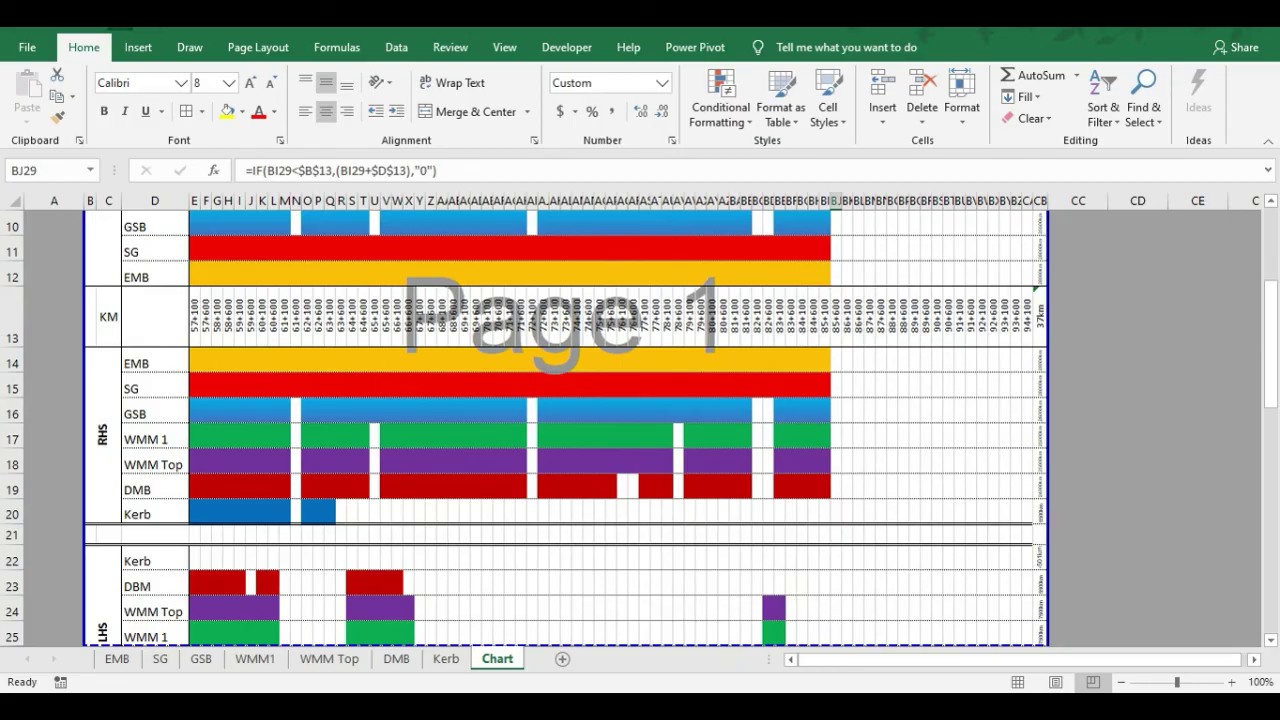
{"action": "key", "text": "ctrl+p"}
{"action": "scroll", "coordinate": [870, 332], "scroll_direction": "down", "scroll_amount": 1}
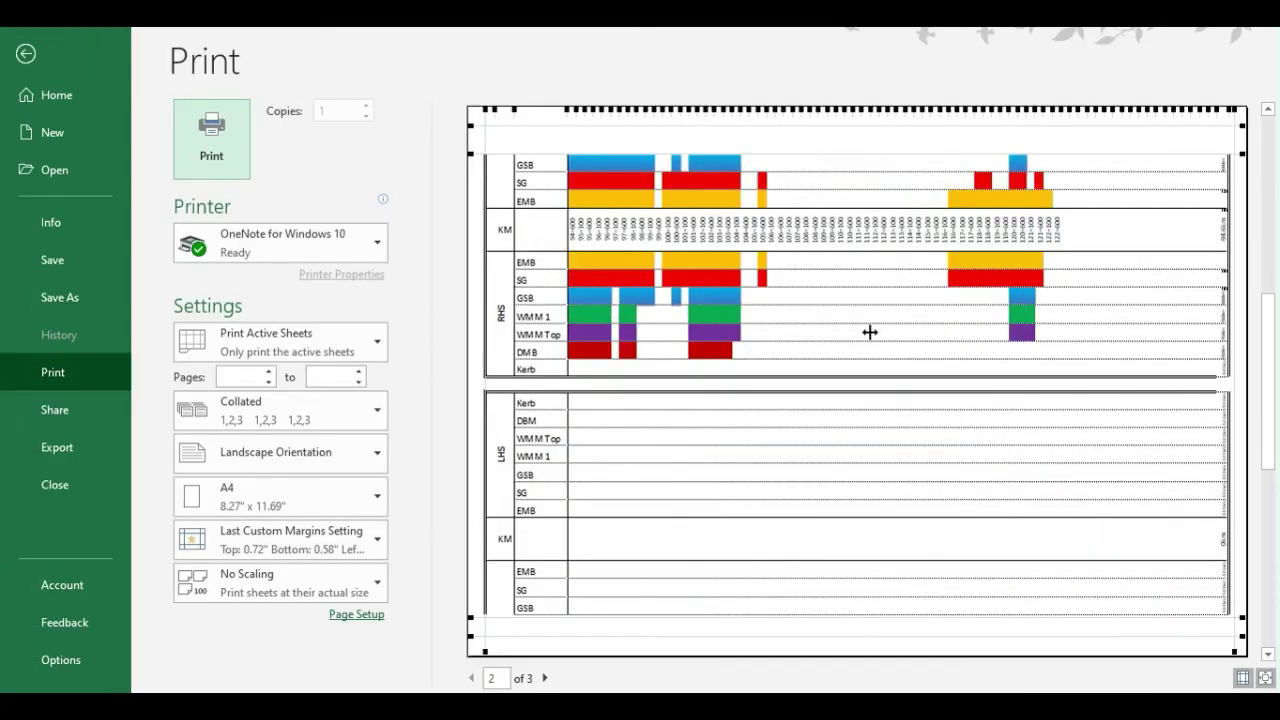
{"action": "scroll", "coordinate": [871, 340], "scroll_direction": "up", "scroll_amount": 1}
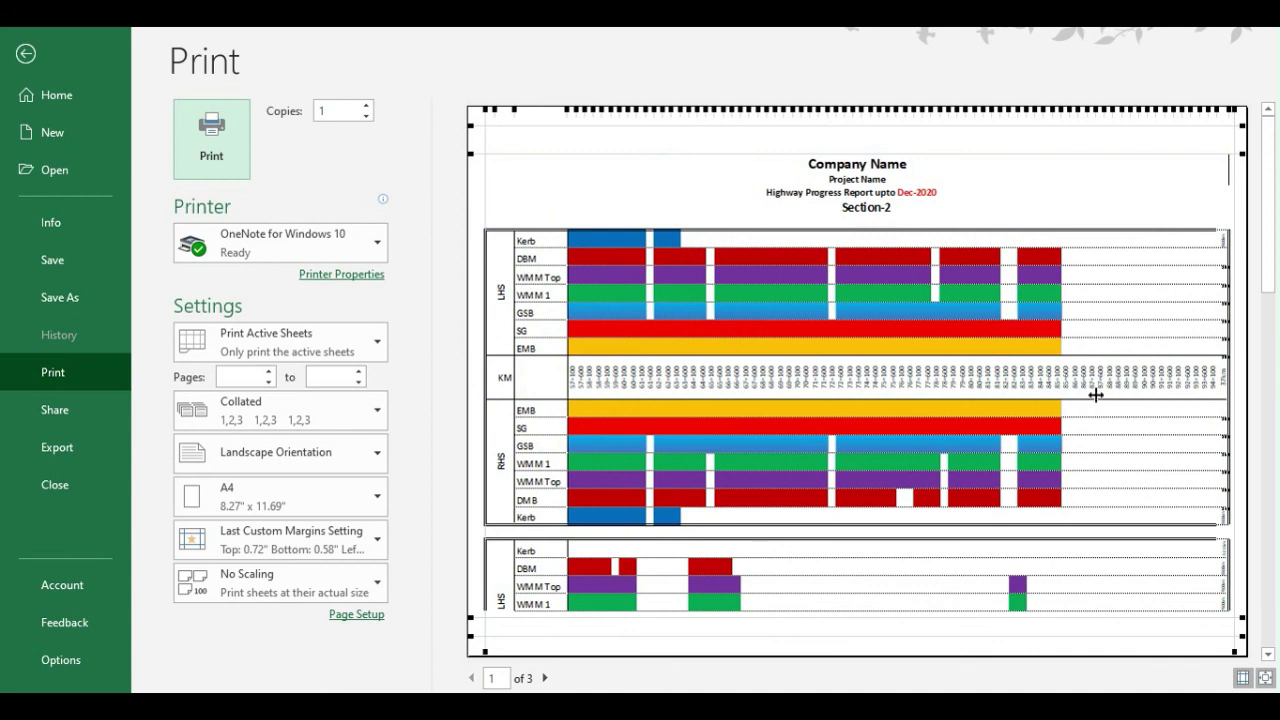
{"action": "key", "text": "Escape"}
Move the page breaks up so page 2 starts at row 22 and page 3 at row 37
{"action": "scroll", "coordinate": [905, 392], "scroll_direction": "up", "scroll_amount": 1}
{"action": "scroll", "coordinate": [910, 396], "scroll_direction": "down", "scroll_amount": 16}
{"action": "scroll", "coordinate": [905, 402], "scroll_direction": "up", "scroll_amount": 12}
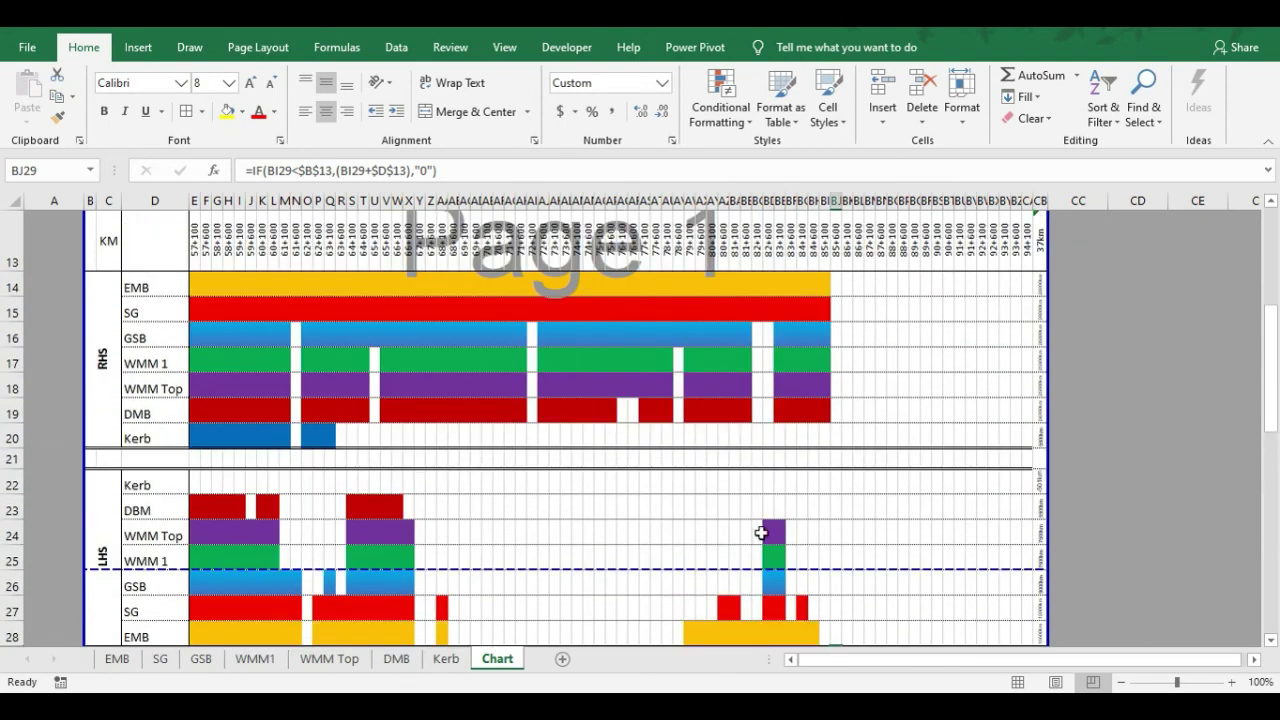
{"action": "left_click_drag", "start_coordinate": [695, 568], "coordinate": [690, 463]}
{"action": "scroll", "coordinate": [700, 474], "scroll_direction": "down", "scroll_amount": 5}
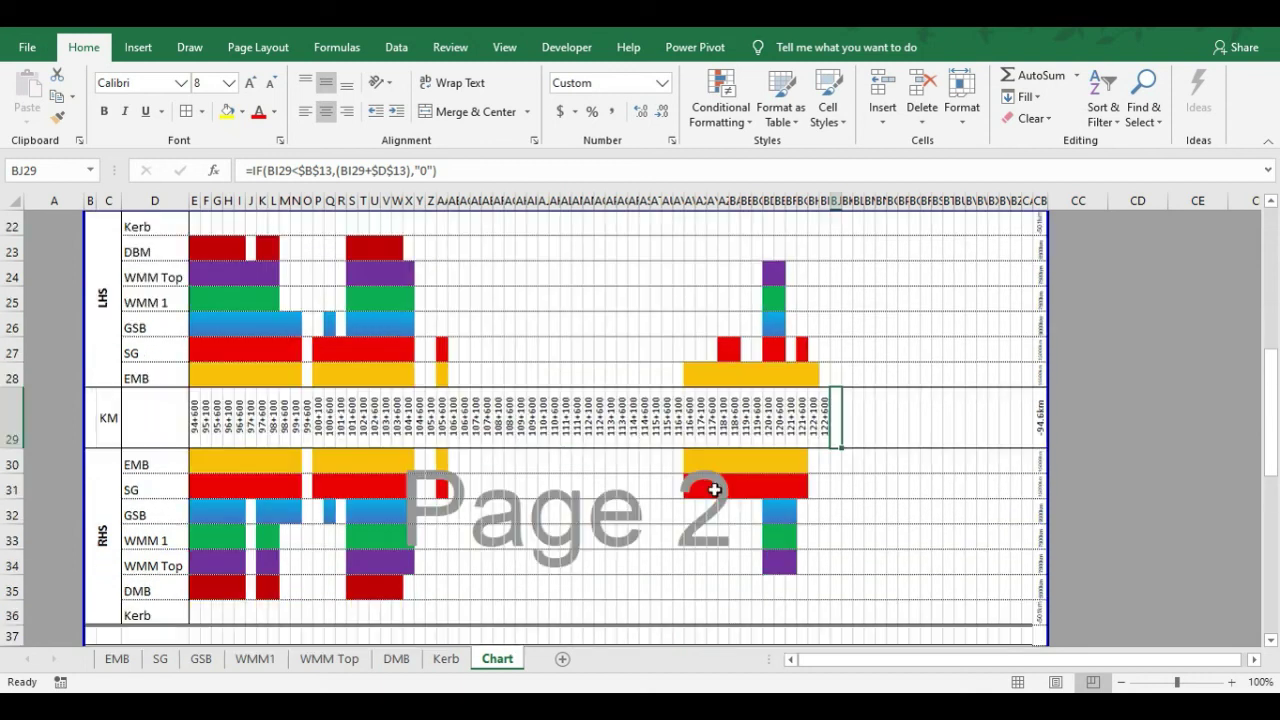
{"action": "scroll", "coordinate": [716, 486], "scroll_direction": "down", "scroll_amount": 3}
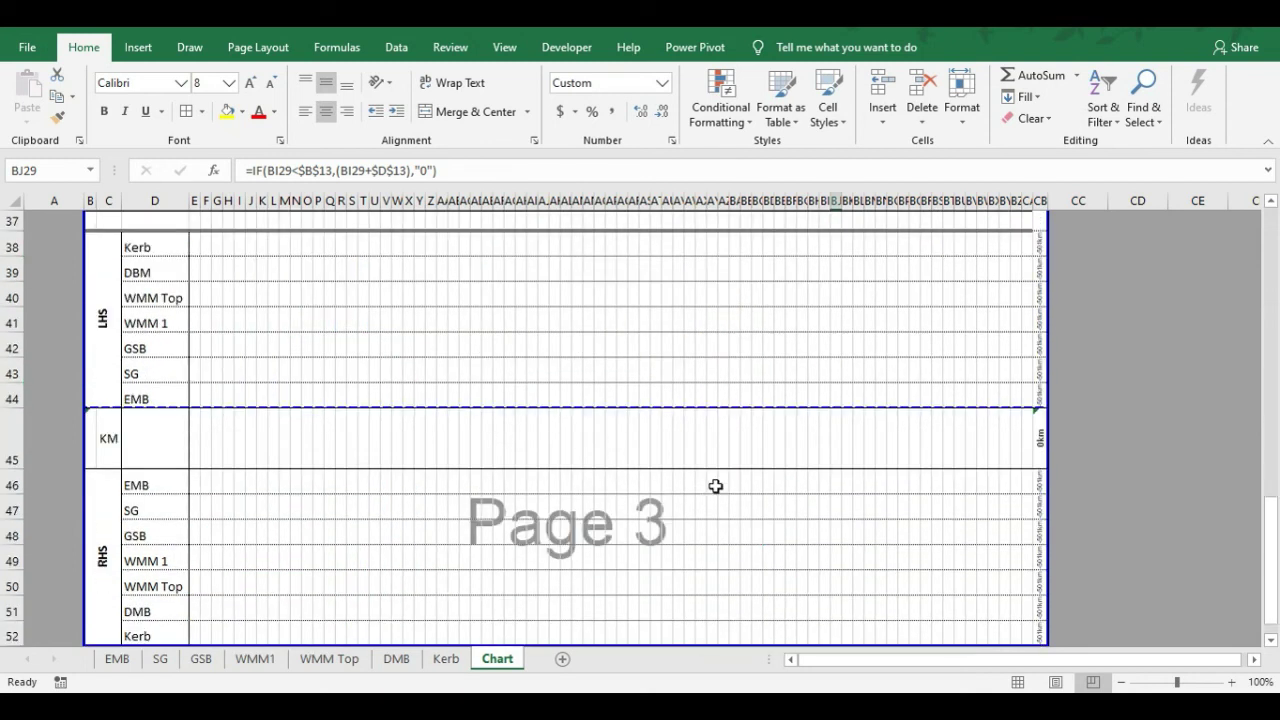
{"action": "scroll", "coordinate": [716, 486], "scroll_direction": "up", "scroll_amount": 1}
{"action": "left_click_drag", "start_coordinate": [690, 483], "coordinate": [717, 286]}
{"action": "scroll", "coordinate": [752, 439], "scroll_direction": "down", "scroll_amount": 5}
{"action": "scroll", "coordinate": [755, 440], "scroll_direction": "up", "scroll_amount": 11}
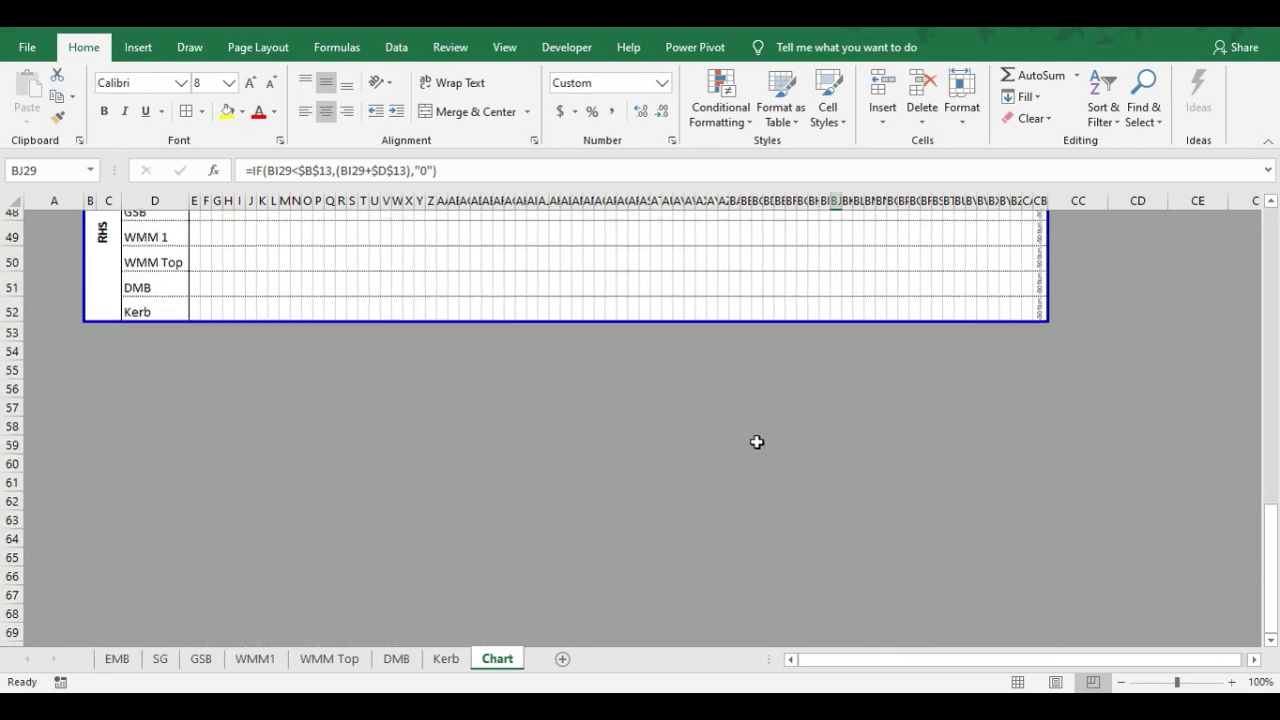
{"action": "scroll", "coordinate": [756, 441], "scroll_direction": "up", "scroll_amount": 5}
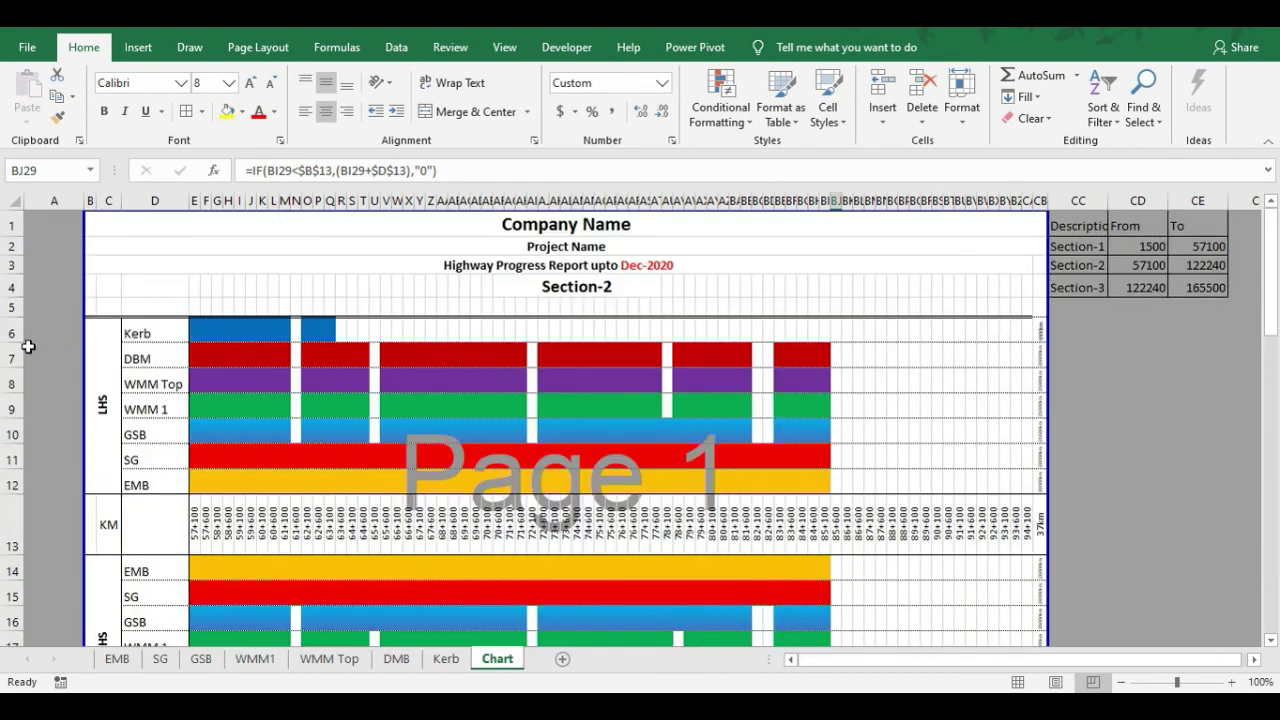
{"action": "left_click_drag", "start_coordinate": [20, 333], "coordinate": [32, 586]}
{"action": "scroll", "coordinate": [112, 449], "scroll_direction": "down", "scroll_amount": 2}
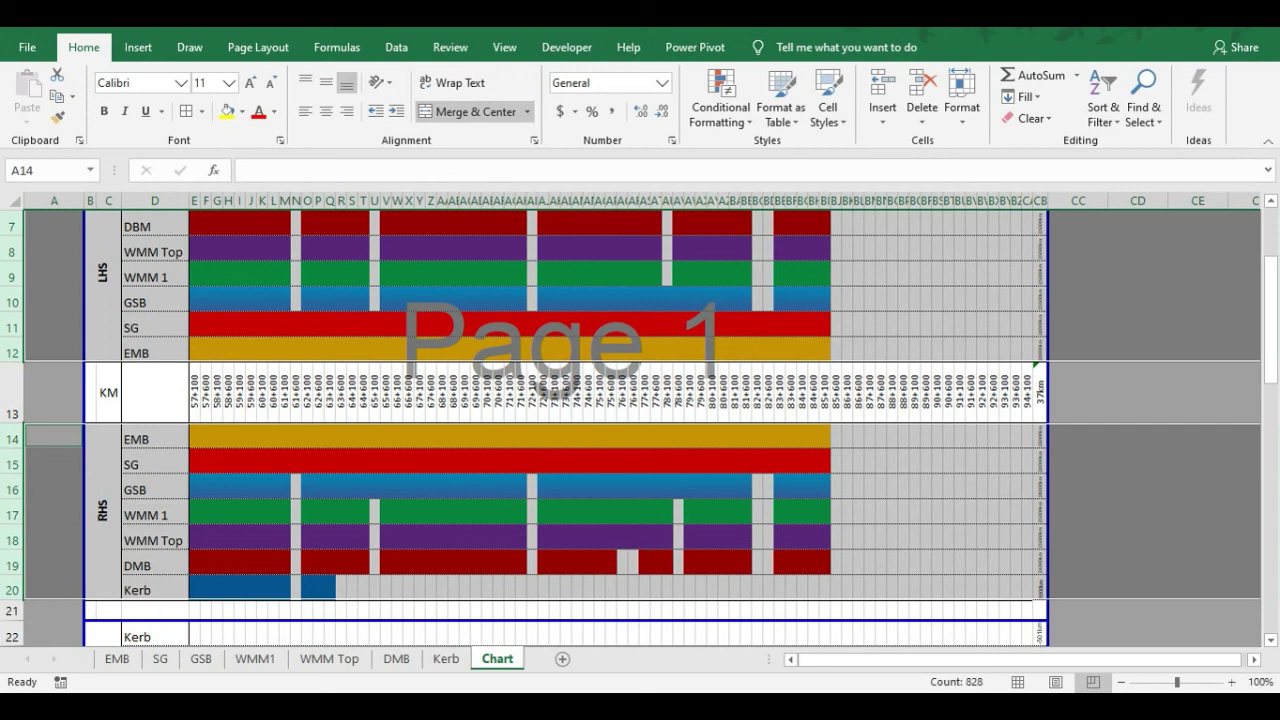
Set the page-1 LHS and RHS layer rows 6–20 to a height of 15 points
{"action": "left_click_drag", "start_coordinate": [9, 434], "coordinate": [12, 444]}
{"action": "scroll", "coordinate": [768, 419], "scroll_direction": "up", "scroll_amount": 2}
{"action": "scroll", "coordinate": [788, 447], "scroll_direction": "down", "scroll_amount": 5}
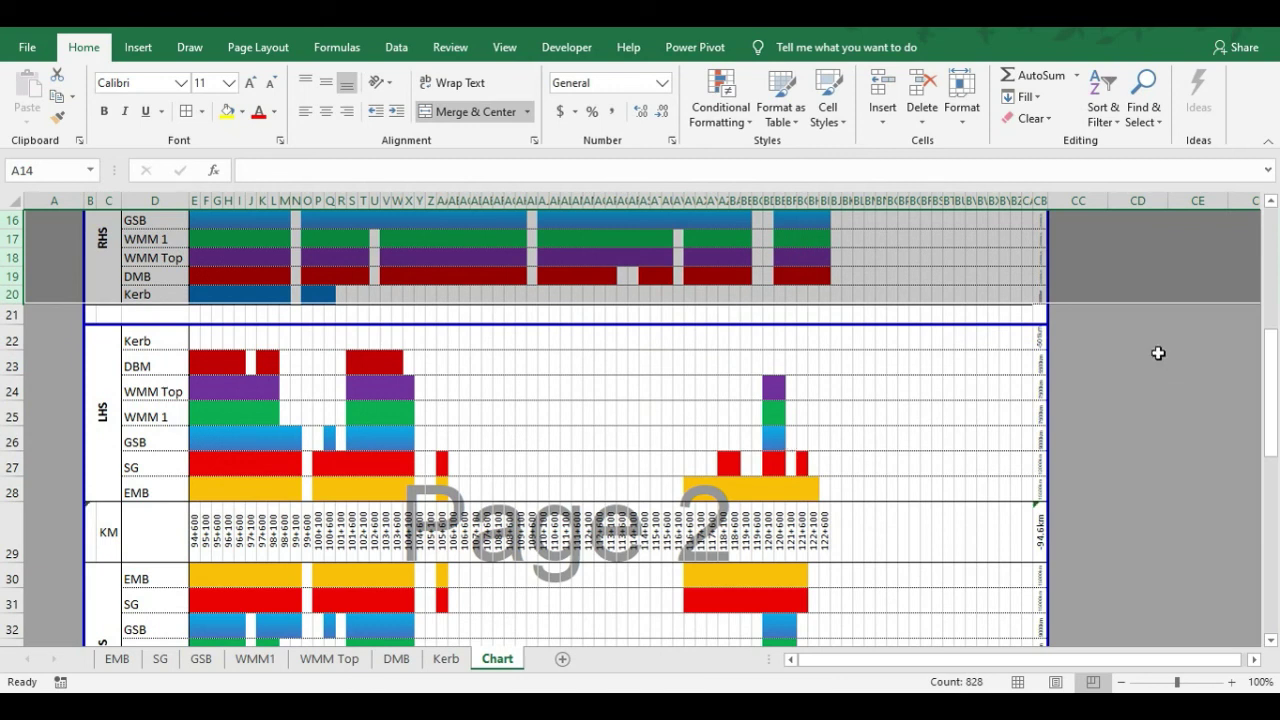
{"action": "scroll", "coordinate": [1150, 365], "scroll_direction": "up", "scroll_amount": 1}
{"action": "left_click", "coordinate": [1134, 372]}
Inspect the km total formulas in CB14 to CB20
{"action": "left_click_drag", "start_coordinate": [1039, 286], "coordinate": [1042, 392]}
{"action": "left_click", "coordinate": [1095, 399]}
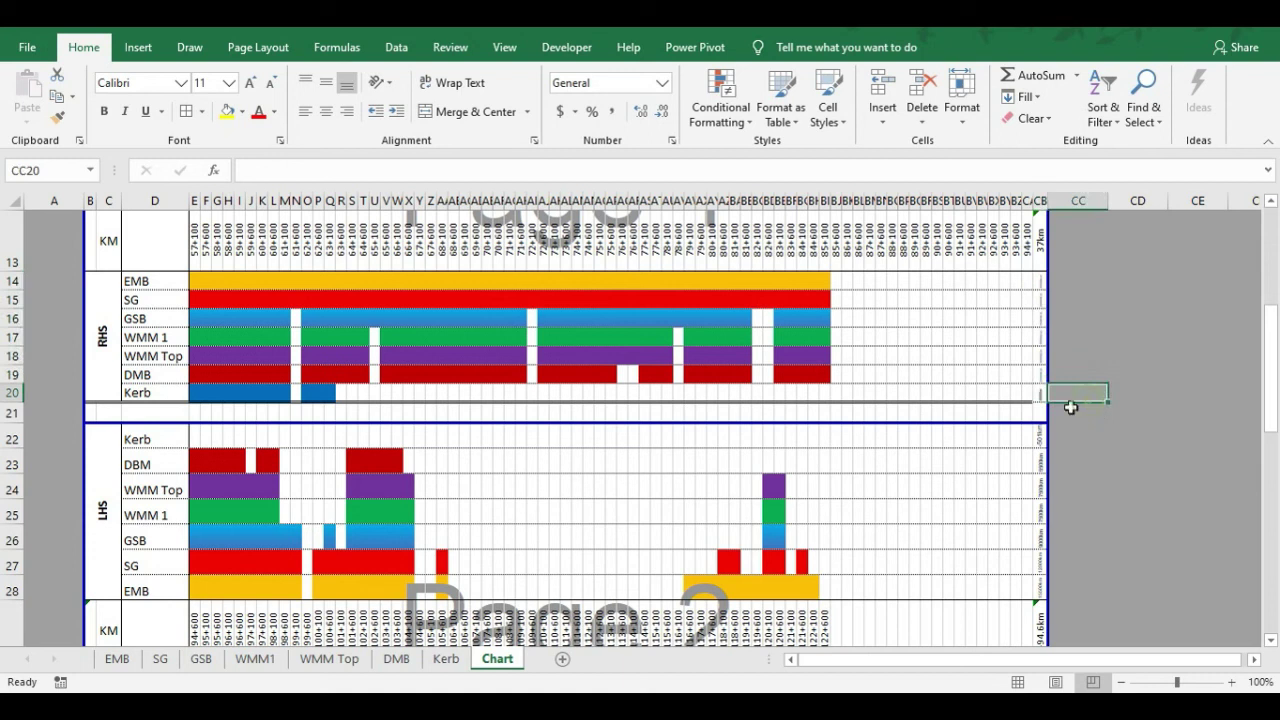
{"action": "left_click", "coordinate": [1042, 393]}
{"action": "scroll", "coordinate": [466, 494], "scroll_direction": "down", "scroll_amount": 3}
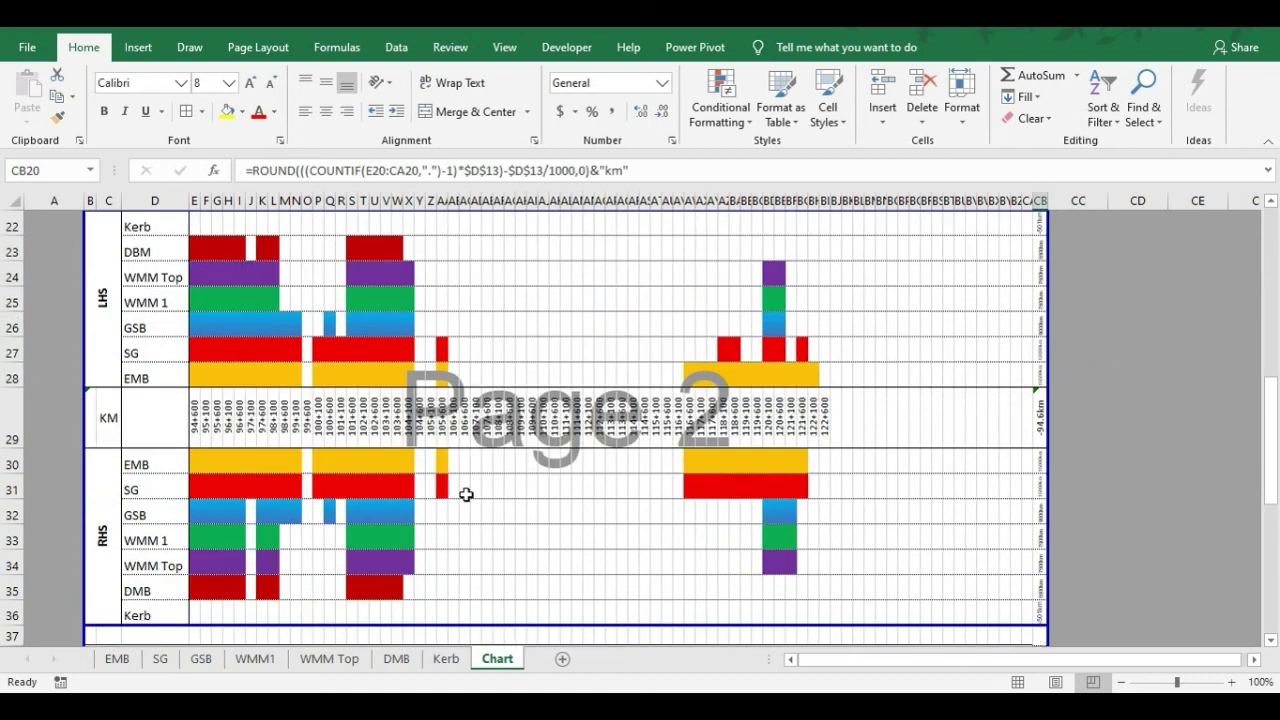
{"action": "scroll", "coordinate": [466, 494], "scroll_direction": "down", "scroll_amount": 2}
{"action": "scroll", "coordinate": [491, 517], "scroll_direction": "up", "scroll_amount": 9}
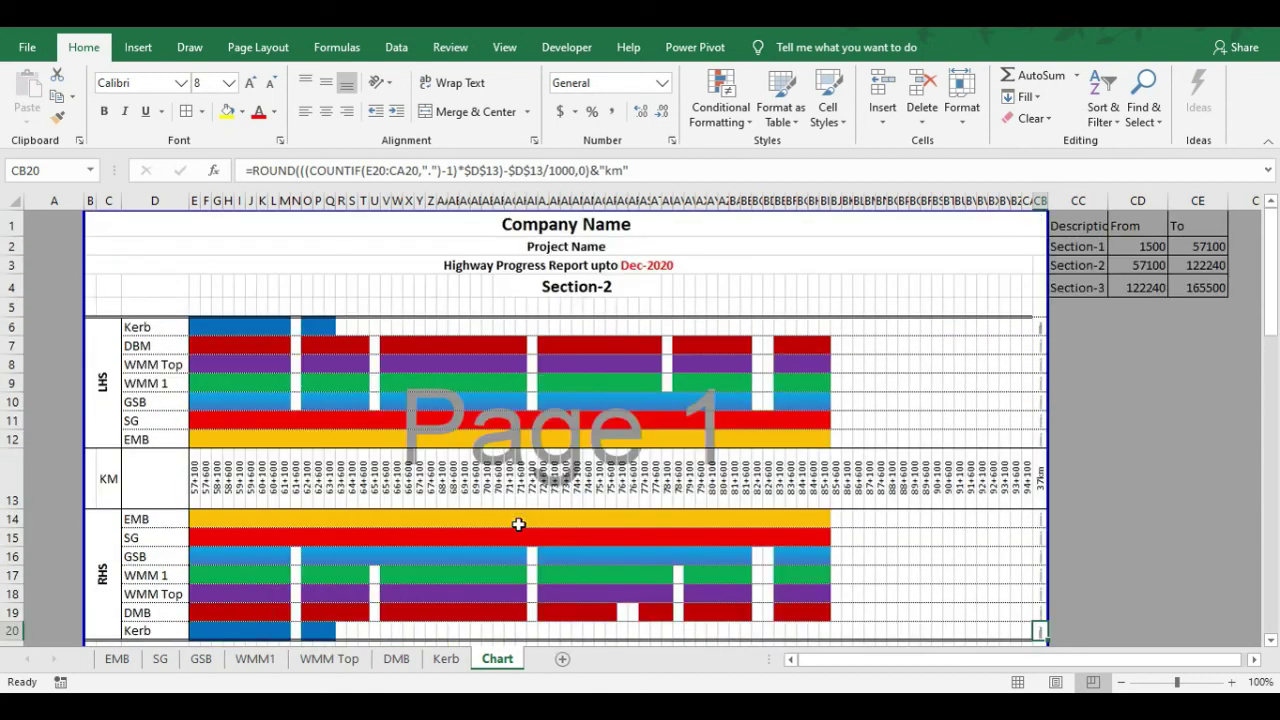
{"action": "left_click", "coordinate": [27, 47]}
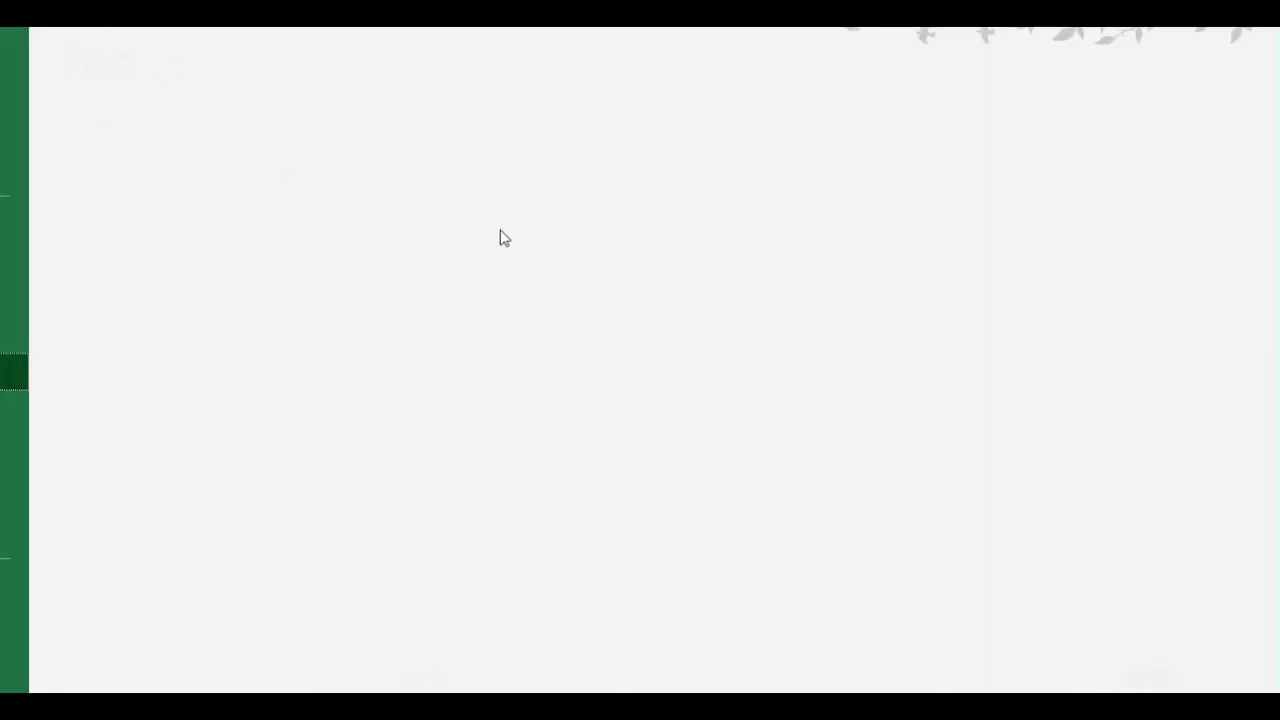
Review the three landscape A4 preview pages, then return to the Chart sheet
{"action": "scroll", "coordinate": [811, 570], "scroll_direction": "down", "scroll_amount": 1}
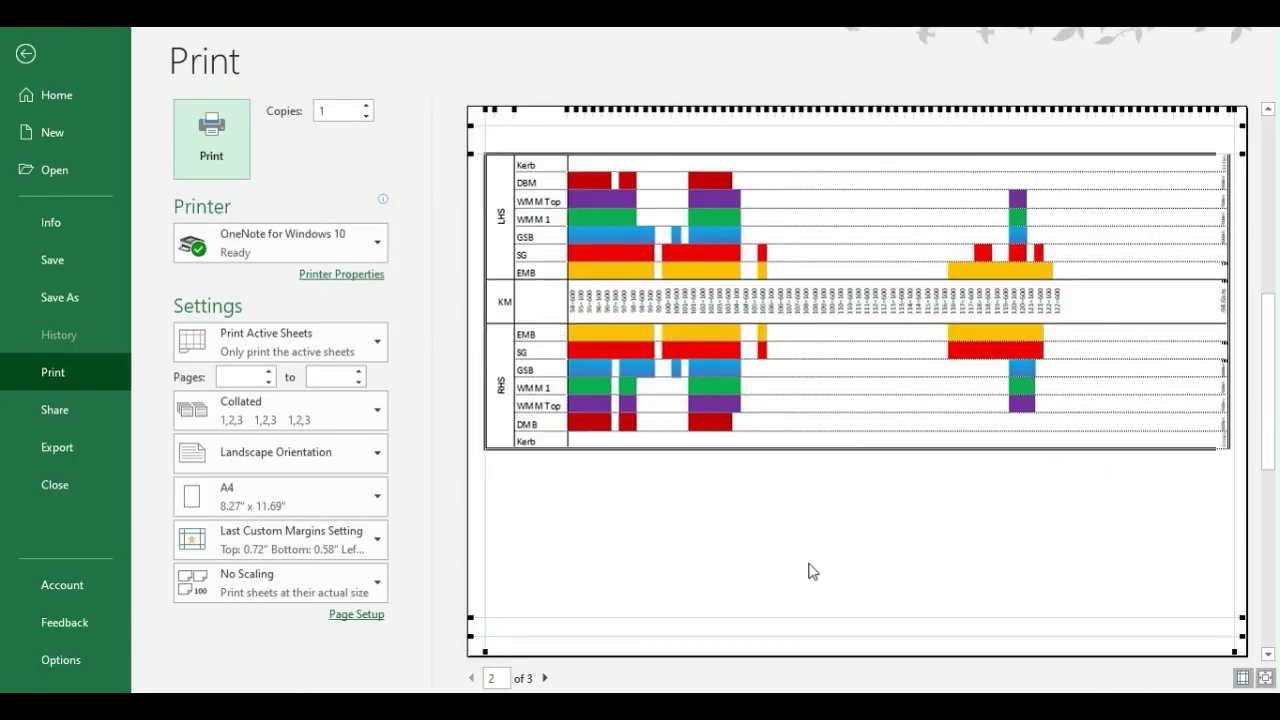
{"action": "scroll", "coordinate": [811, 565], "scroll_direction": "up", "scroll_amount": 1}
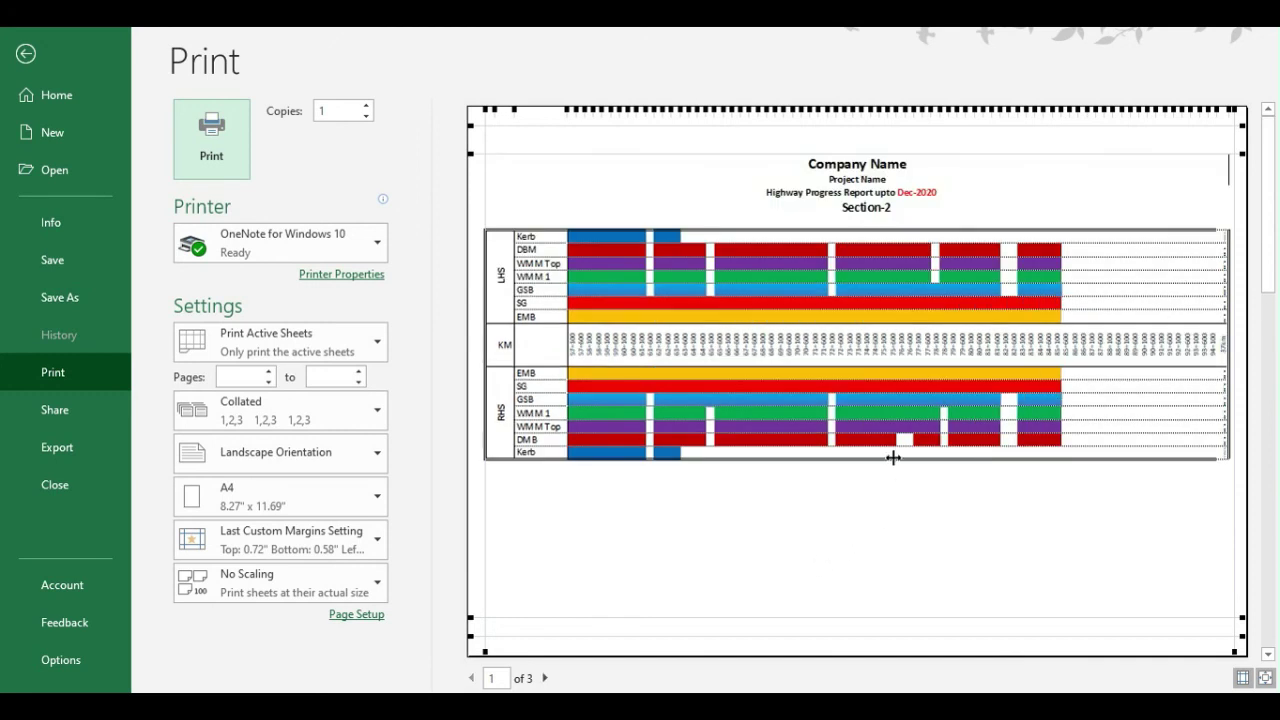
{"action": "scroll", "coordinate": [894, 460], "scroll_direction": "down", "scroll_amount": 1}
{"action": "scroll", "coordinate": [921, 466], "scroll_direction": "down", "scroll_amount": 1}
{"action": "scroll", "coordinate": [935, 485], "scroll_direction": "up", "scroll_amount": 2}
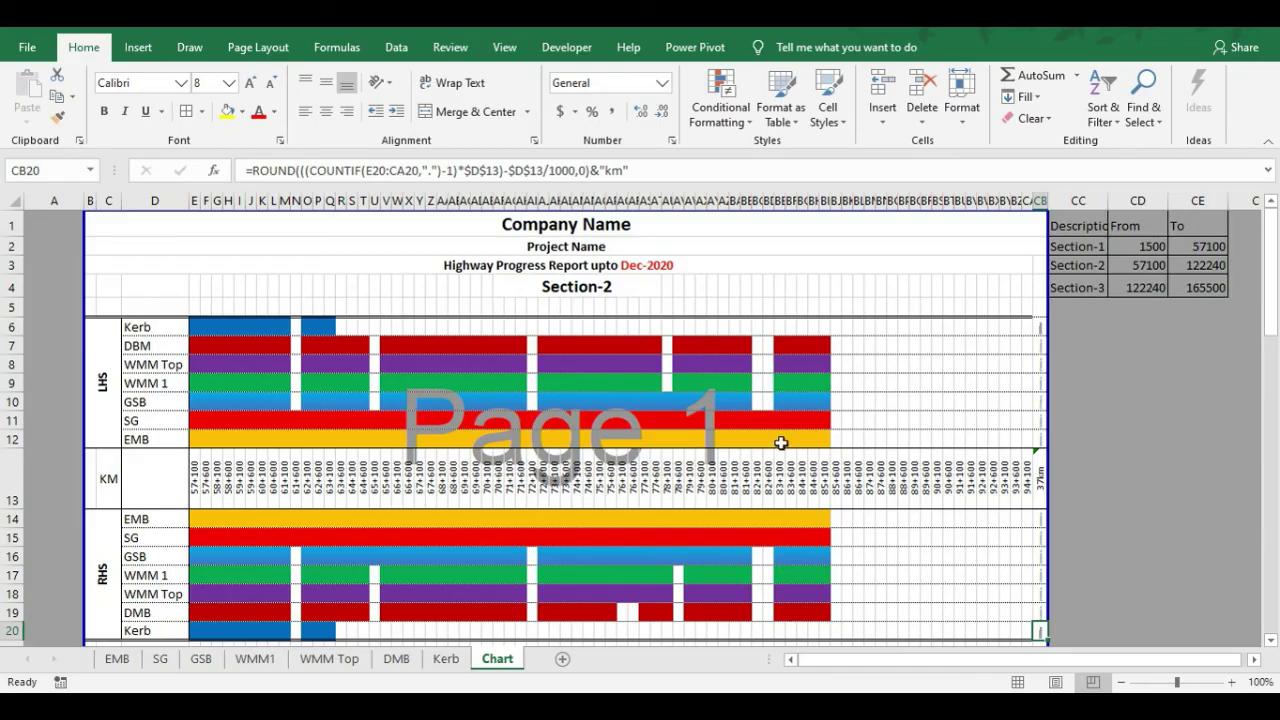
{"action": "left_click", "coordinate": [656, 364]}
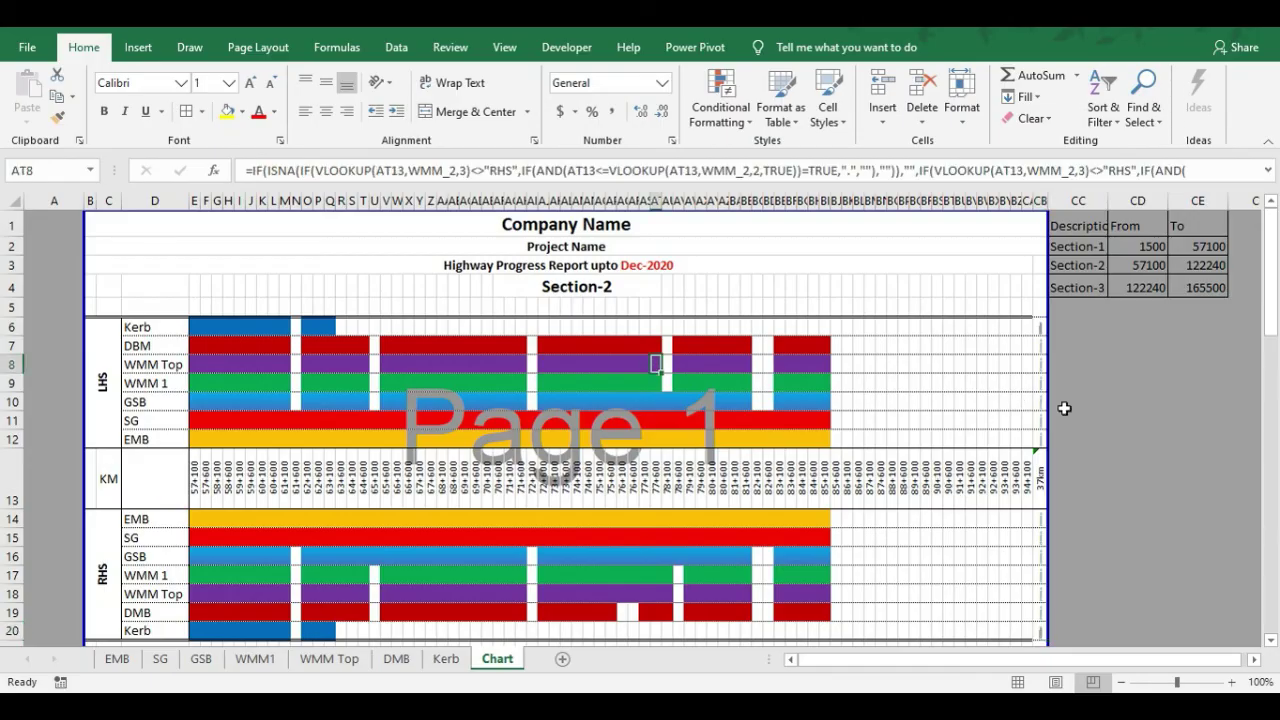
{"action": "left_click", "coordinate": [1064, 408]}
{"action": "left_click", "coordinate": [934, 380]}
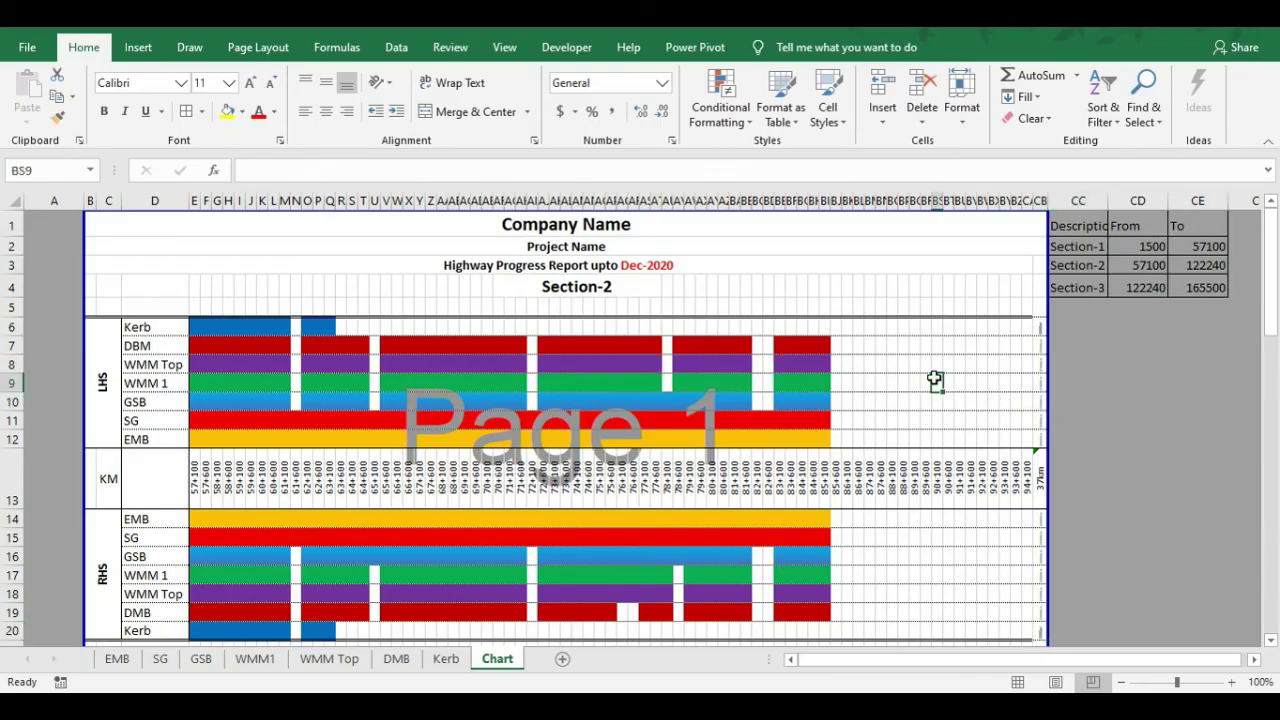